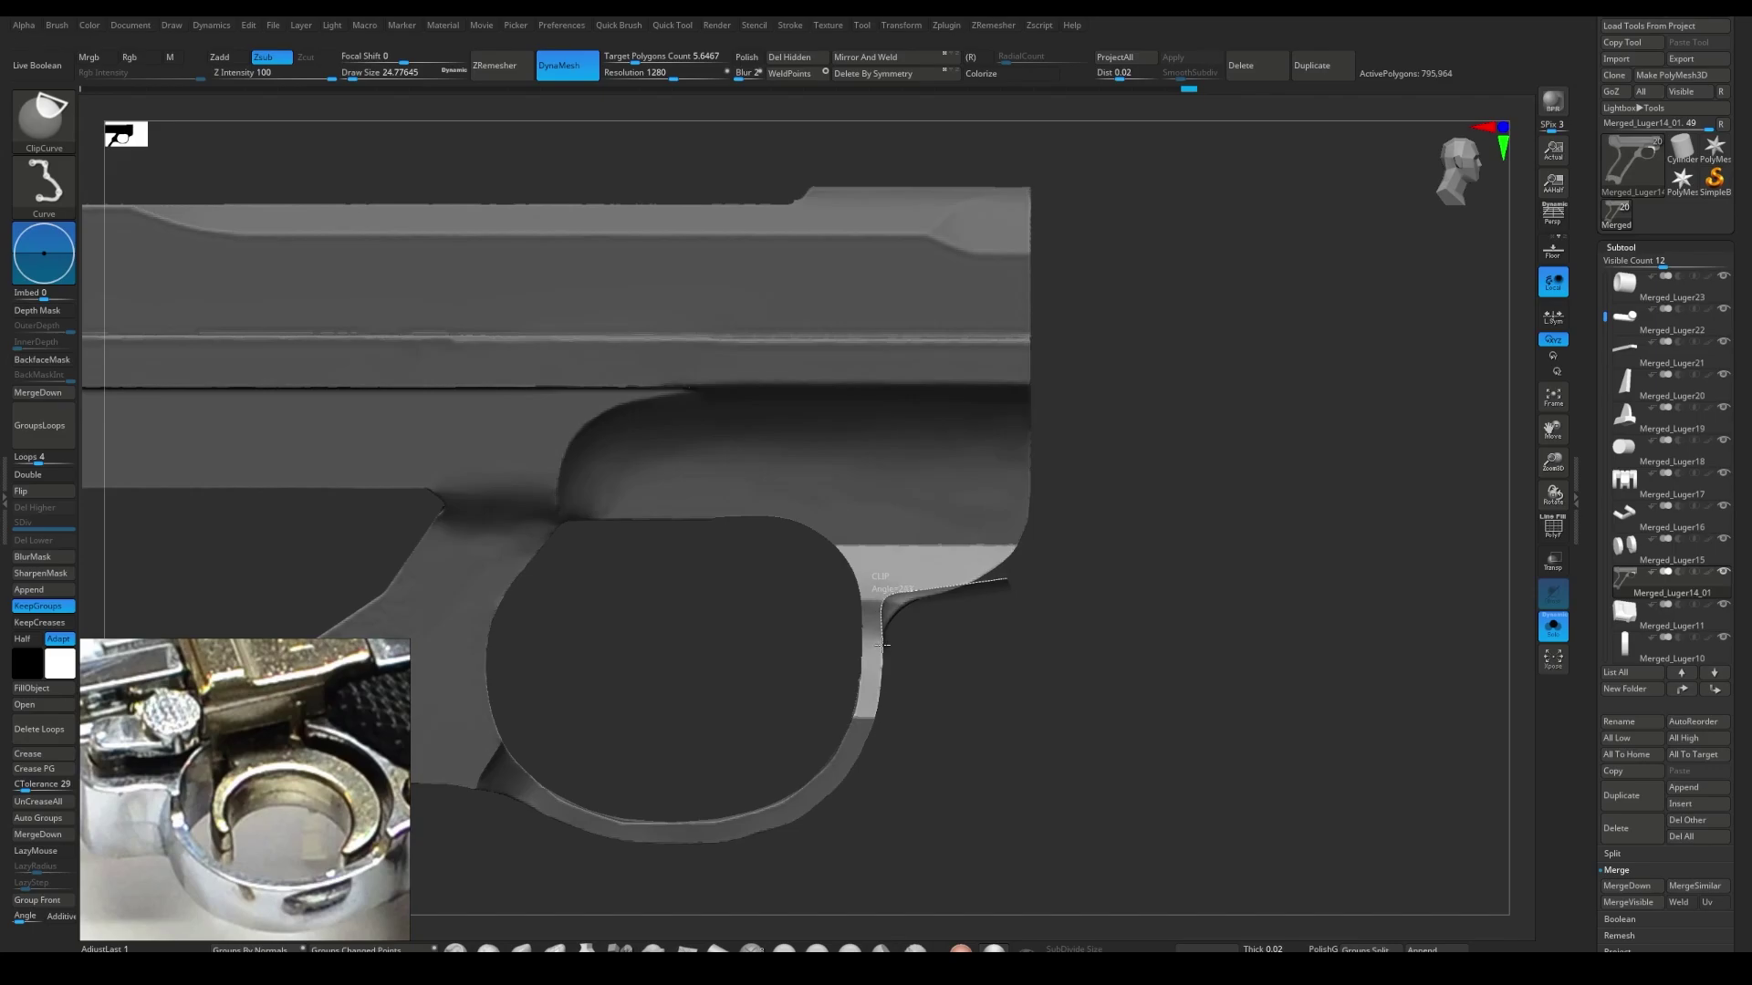
- Scrub the Undo History back through the frame's ClipCurve trimming steps near the trigger guard
ctrl+shift+drag(880, 645, 884, 701)
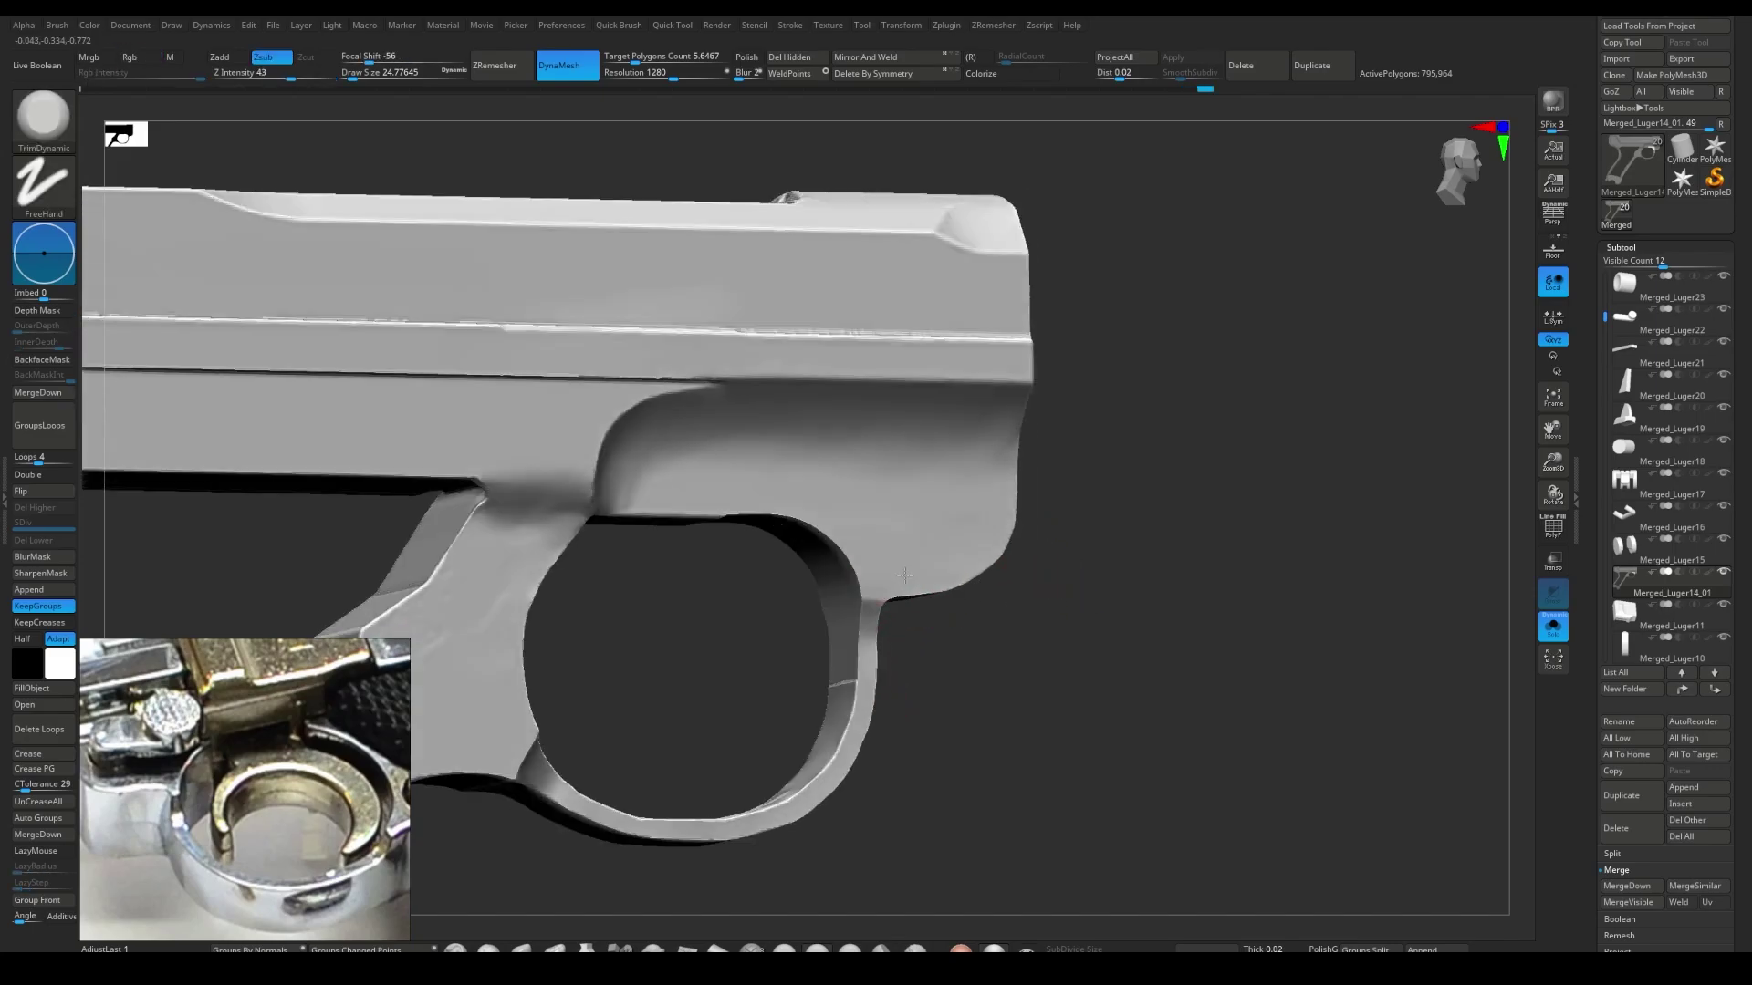
ctrl+right_drag(883, 639, 898, 613)
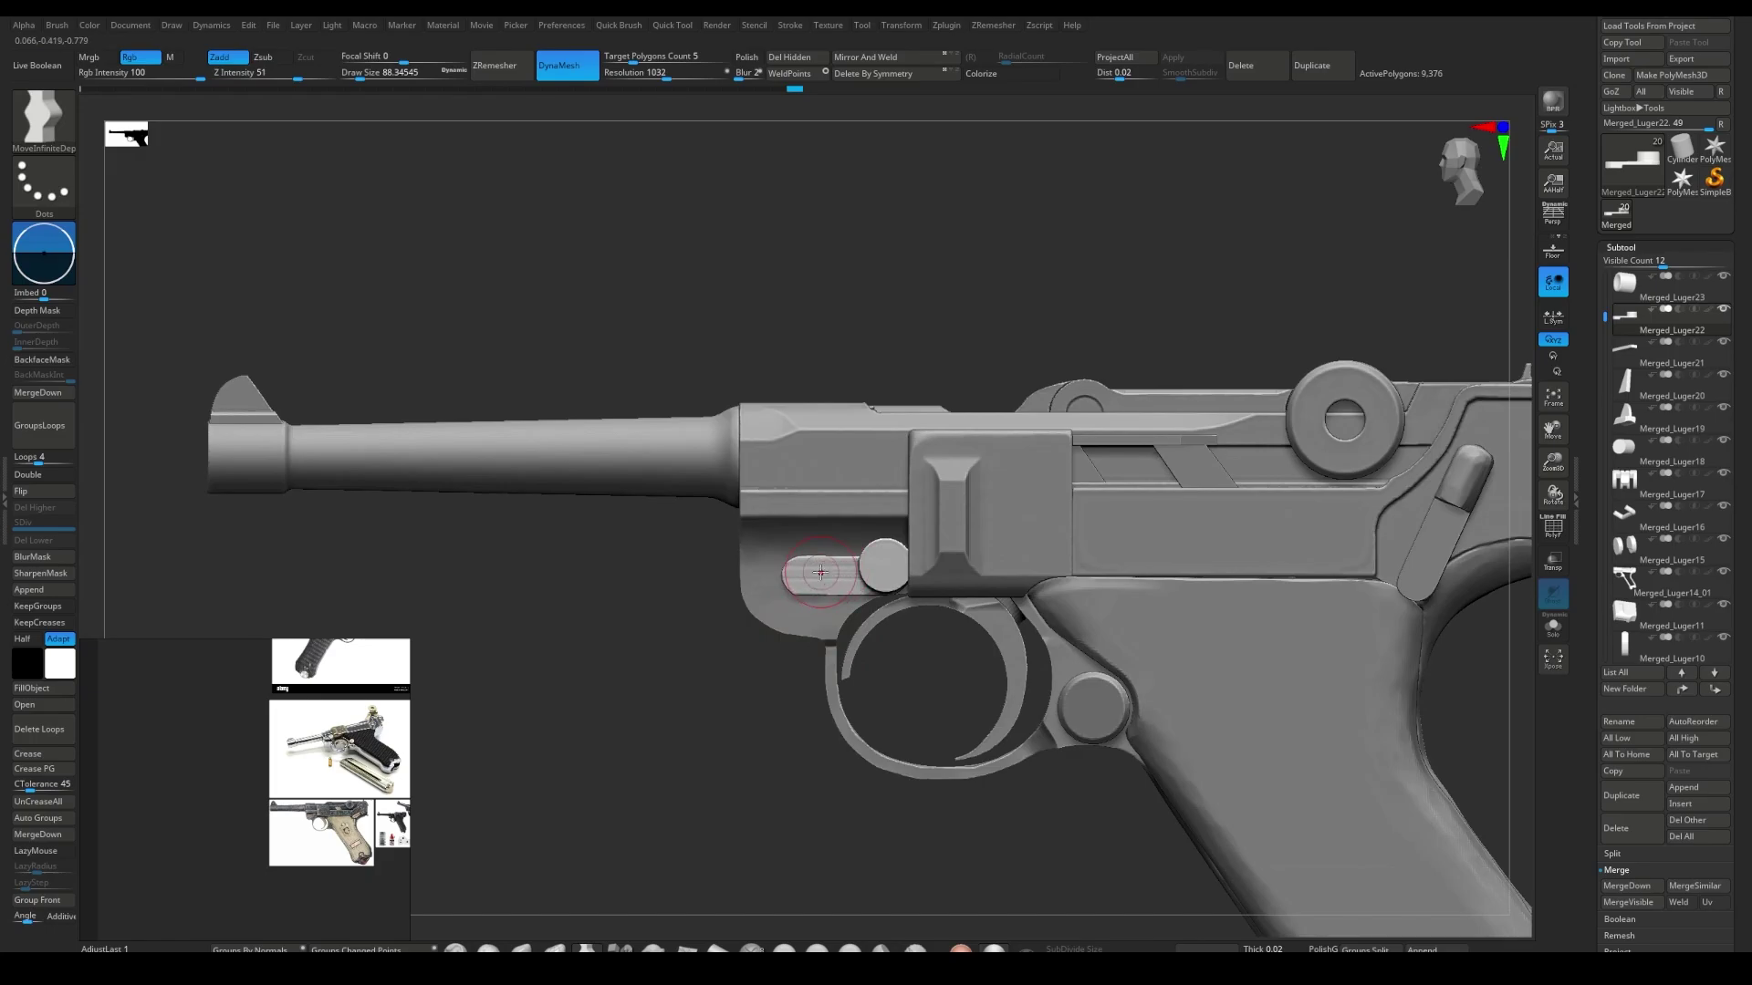
- Snap the Luger to a straight front view and zoom onto the barrel front
right_drag(820, 572, 768, 573)
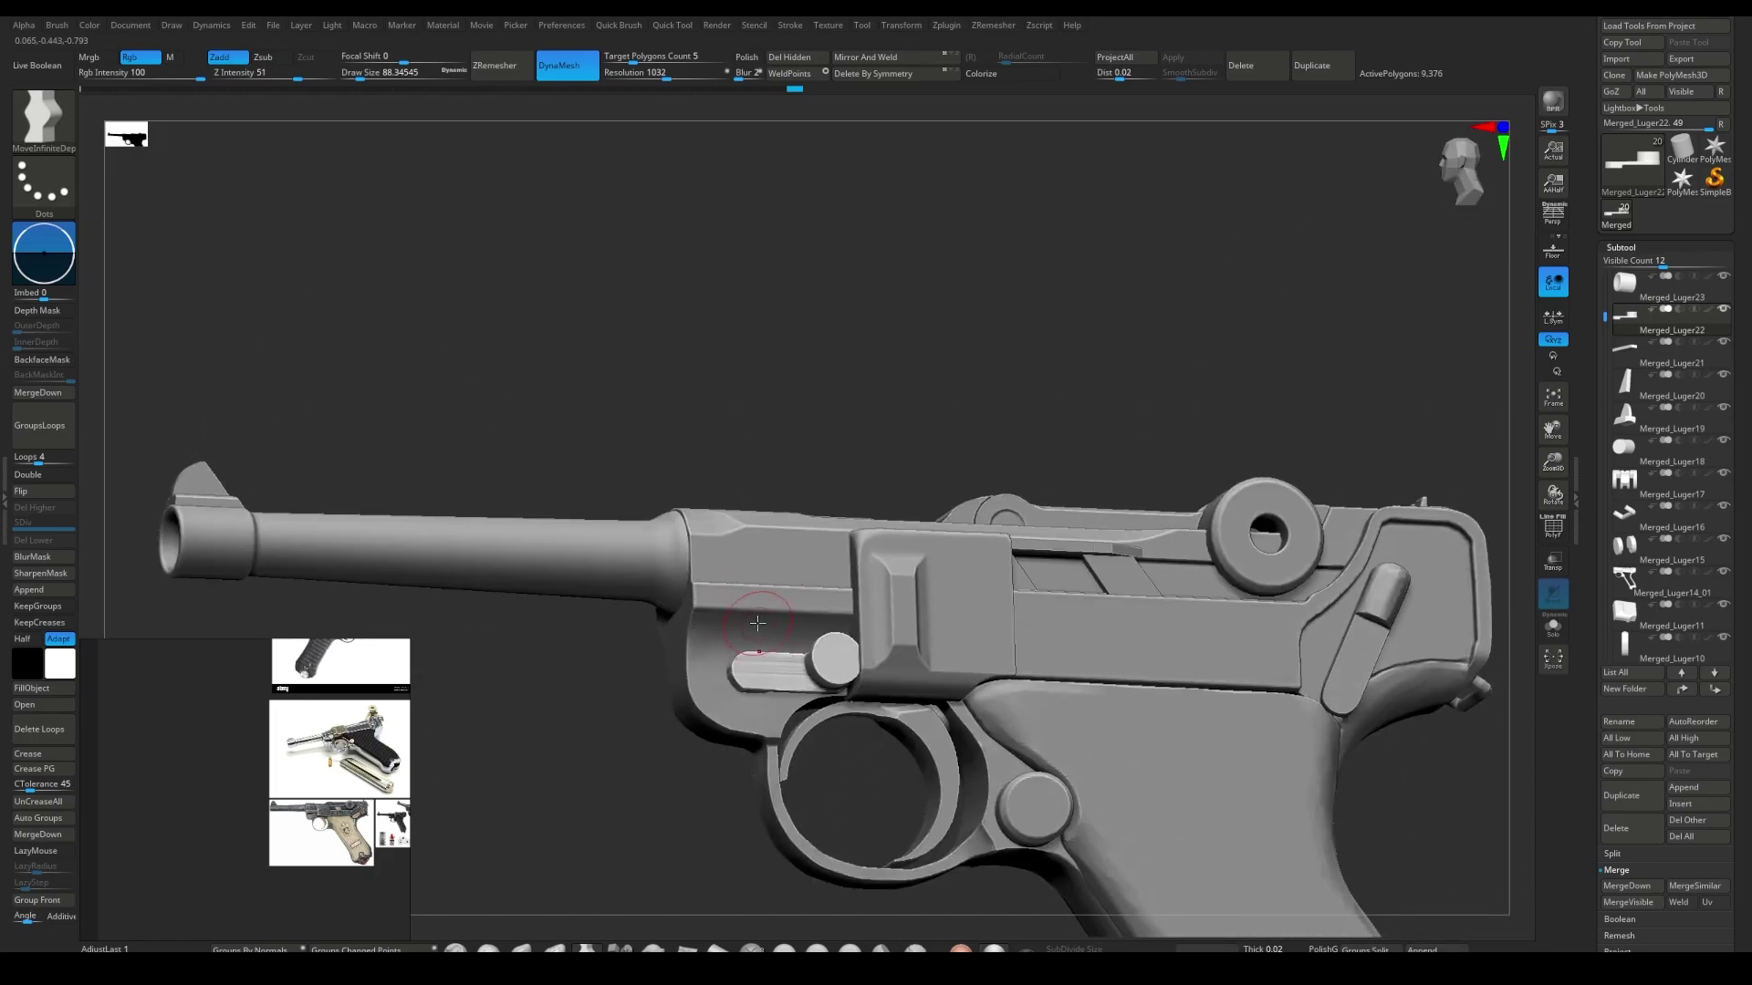
right_drag(755, 649, 756, 593)
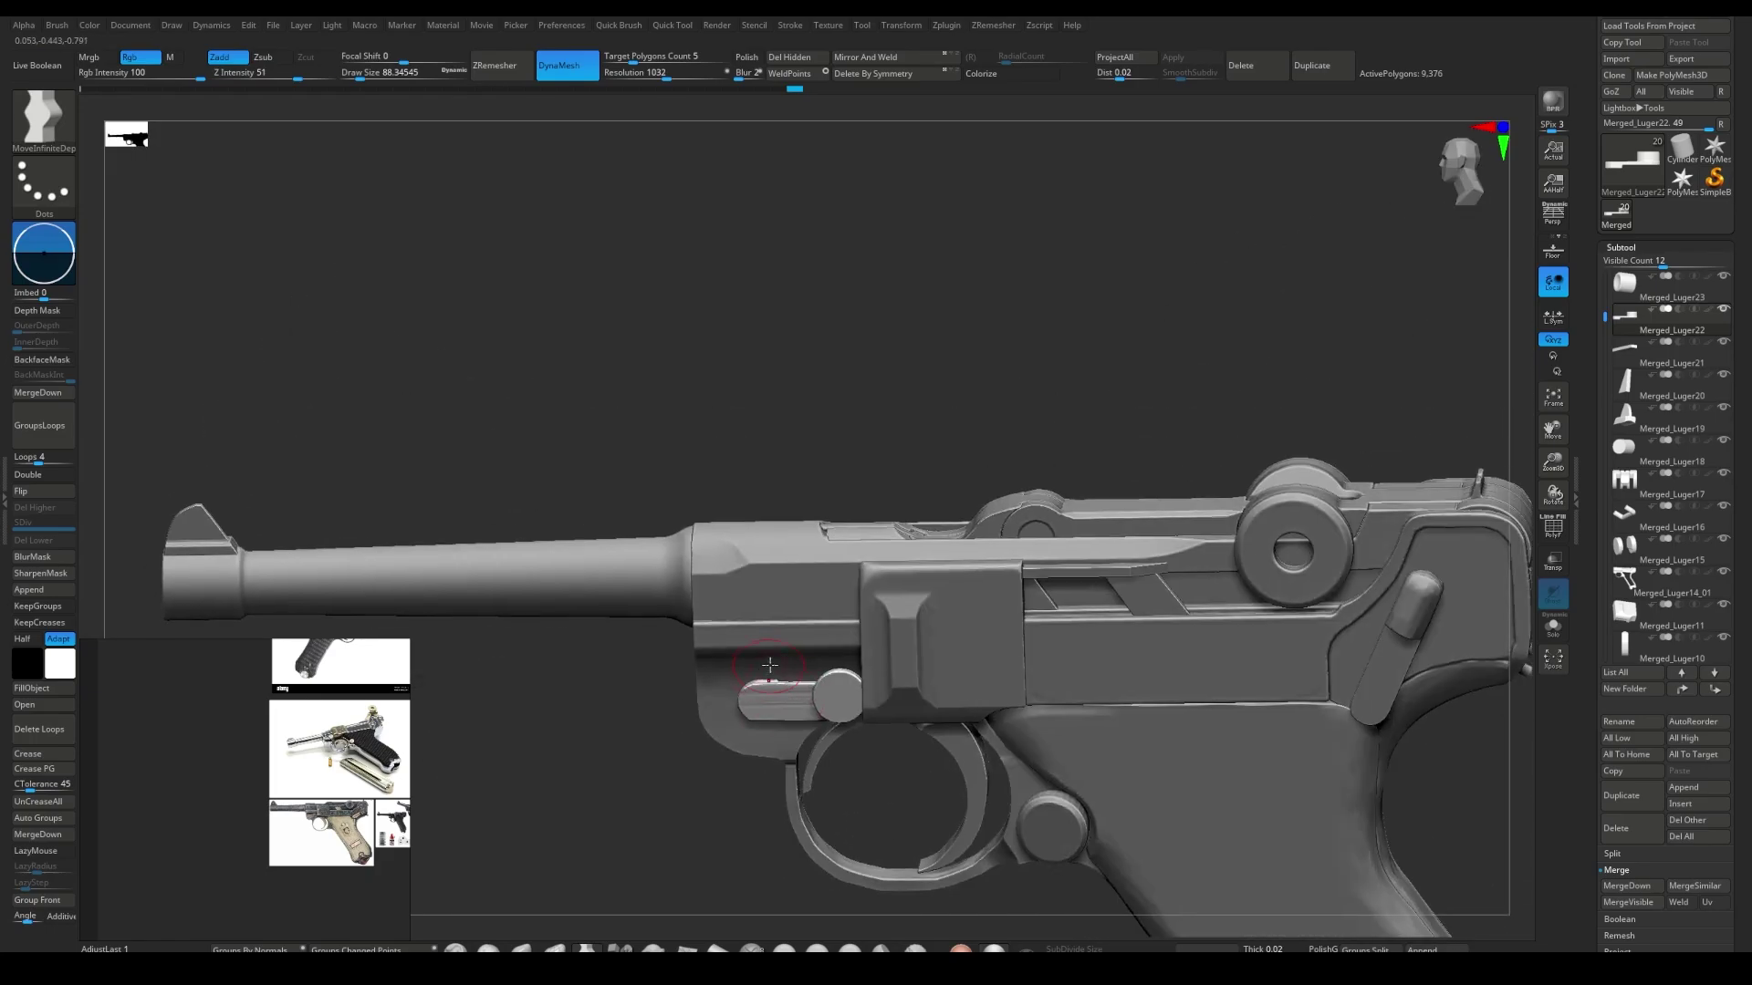
key(w)
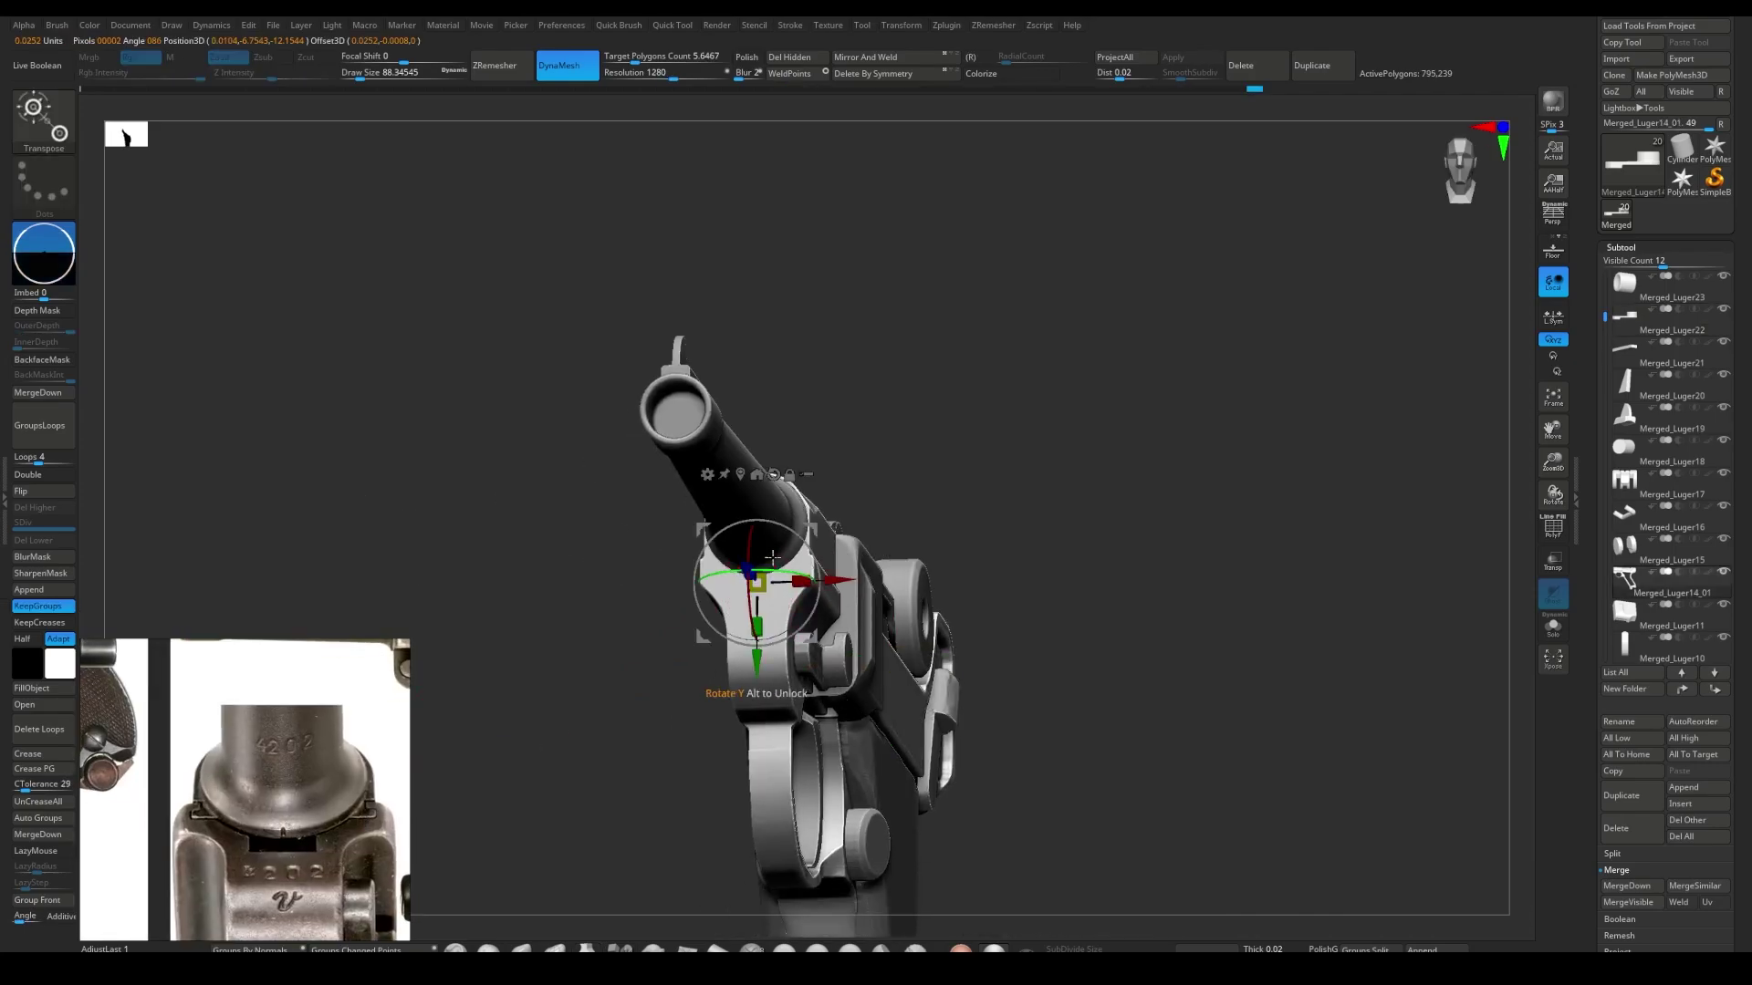
shift+right_drag(740, 473, 769, 547)
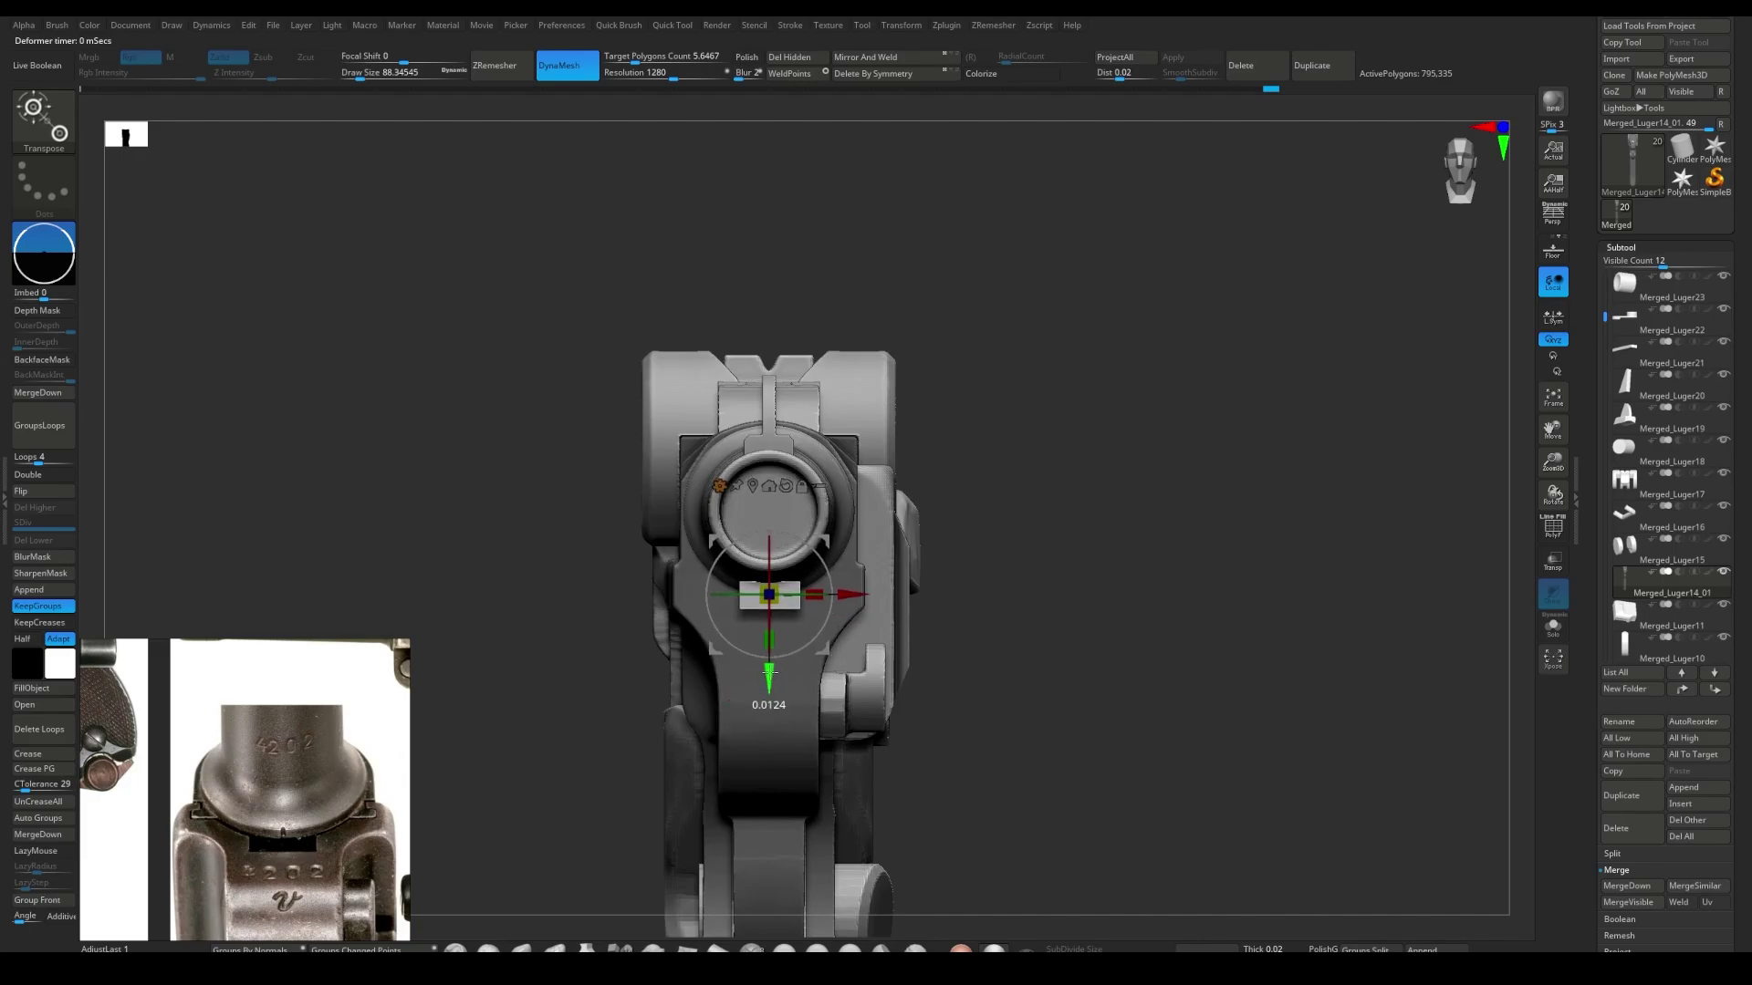
right_drag(769, 673, 1009, 626)
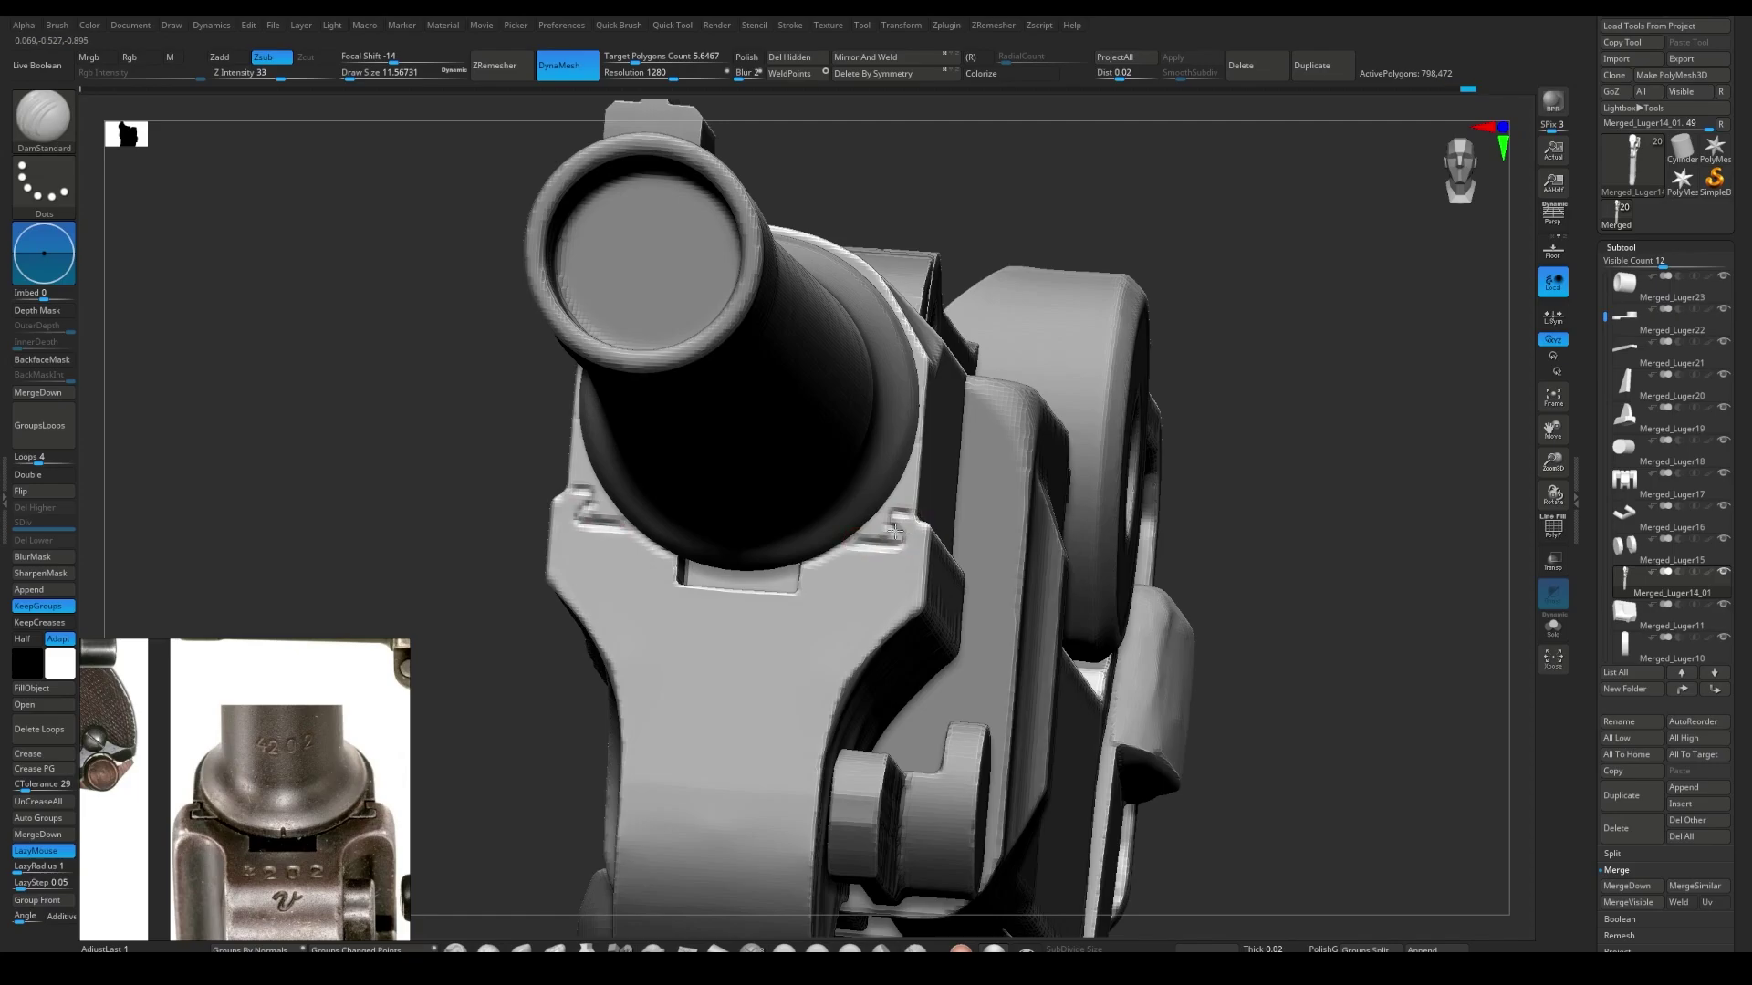
- Redo through the history past the stamped numbers to the MaskPen frame-masking state
key(ctrl+shift+z)
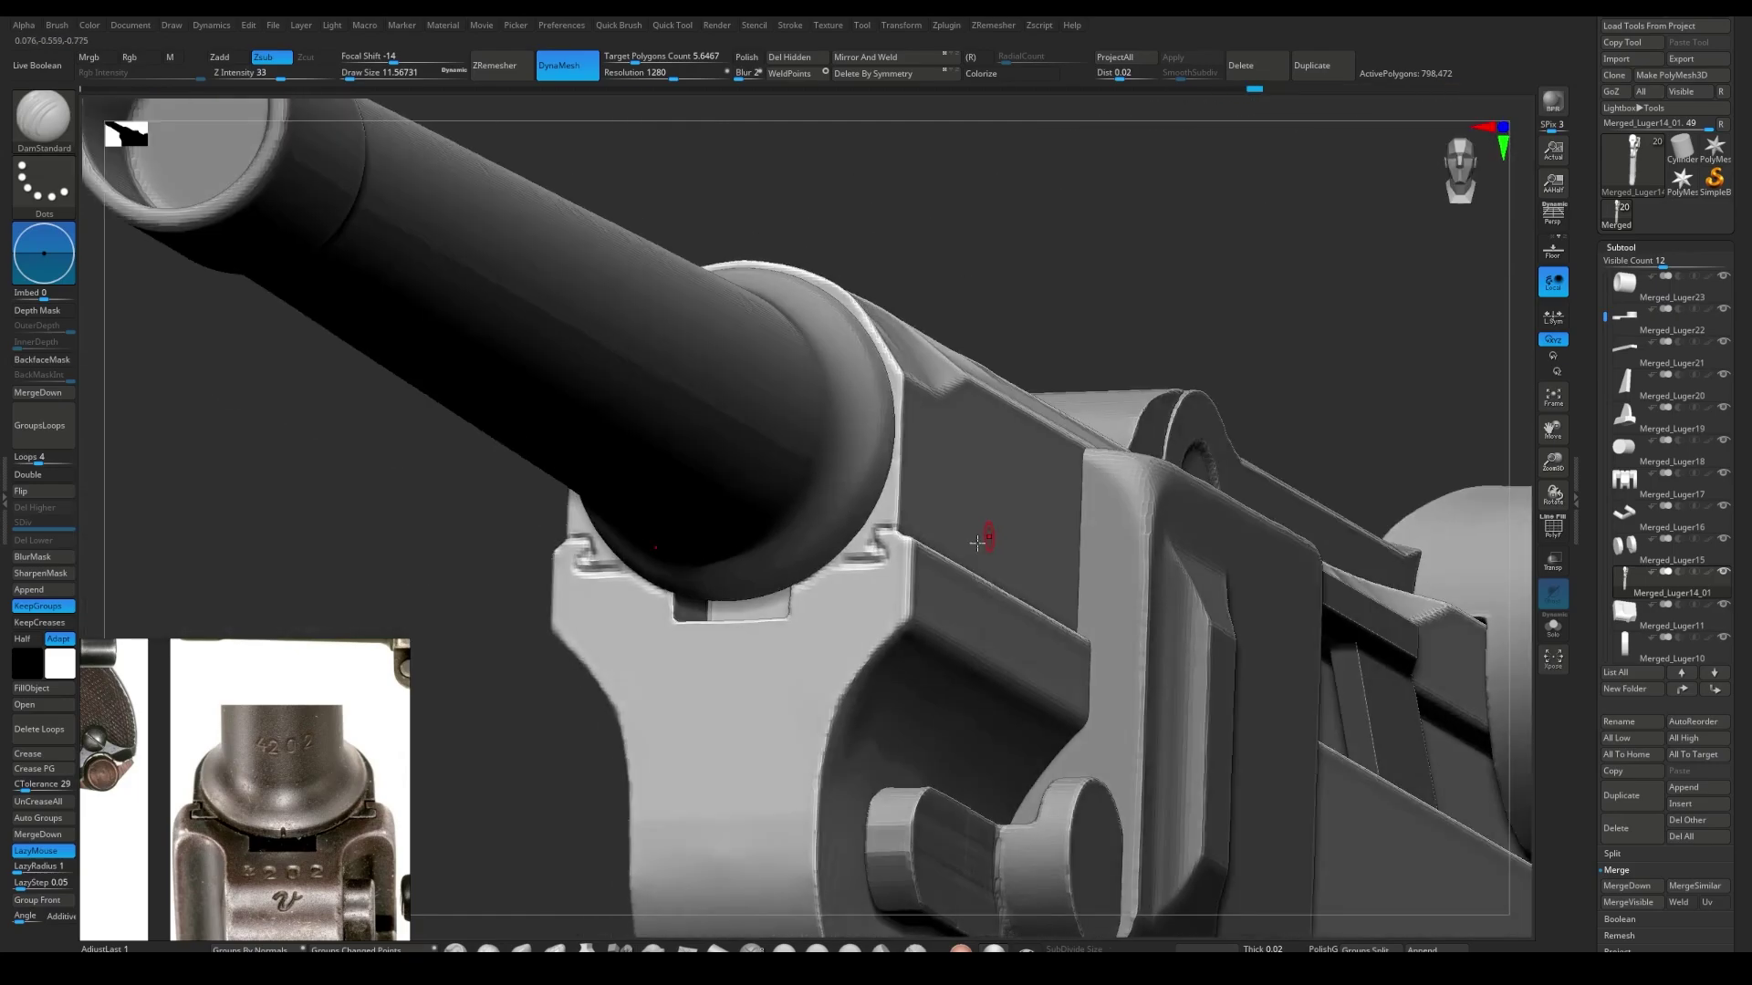
key(ctrl+shift+z)
key(ctrl+shift+z)
key(ctrl+shift+z)
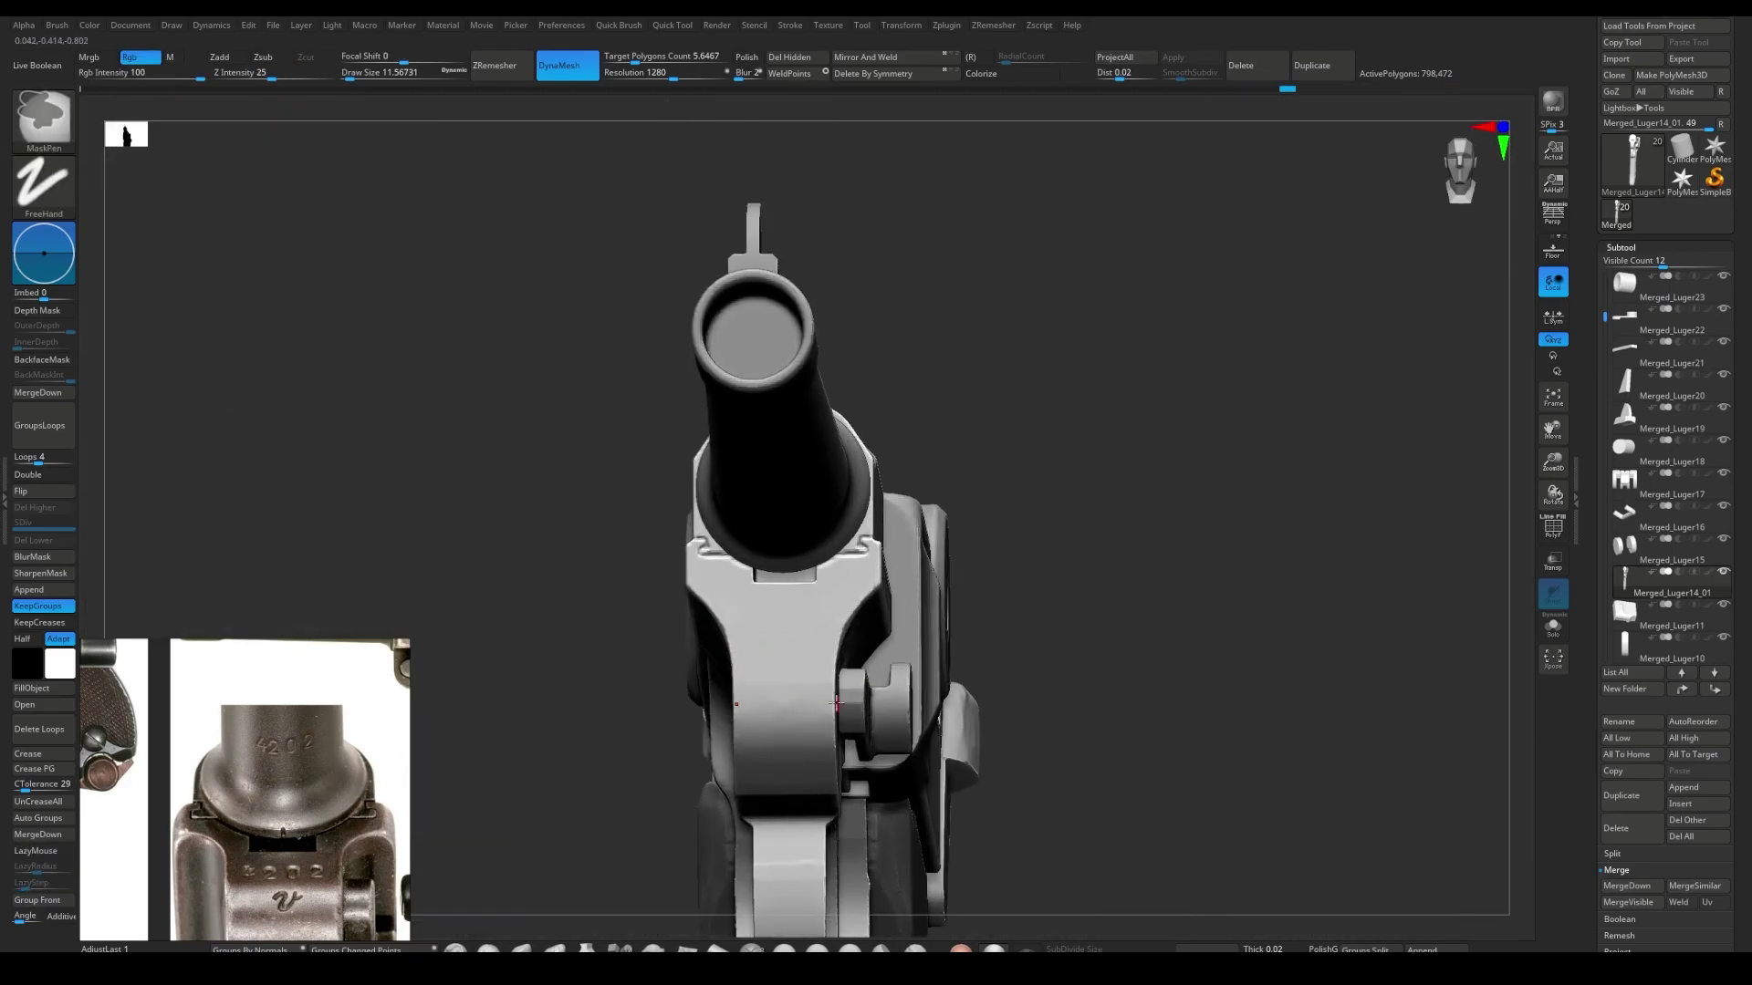
key(ctrl+shift+z)
key(ctrl+shift+z)
key(ctrl+shift+z)
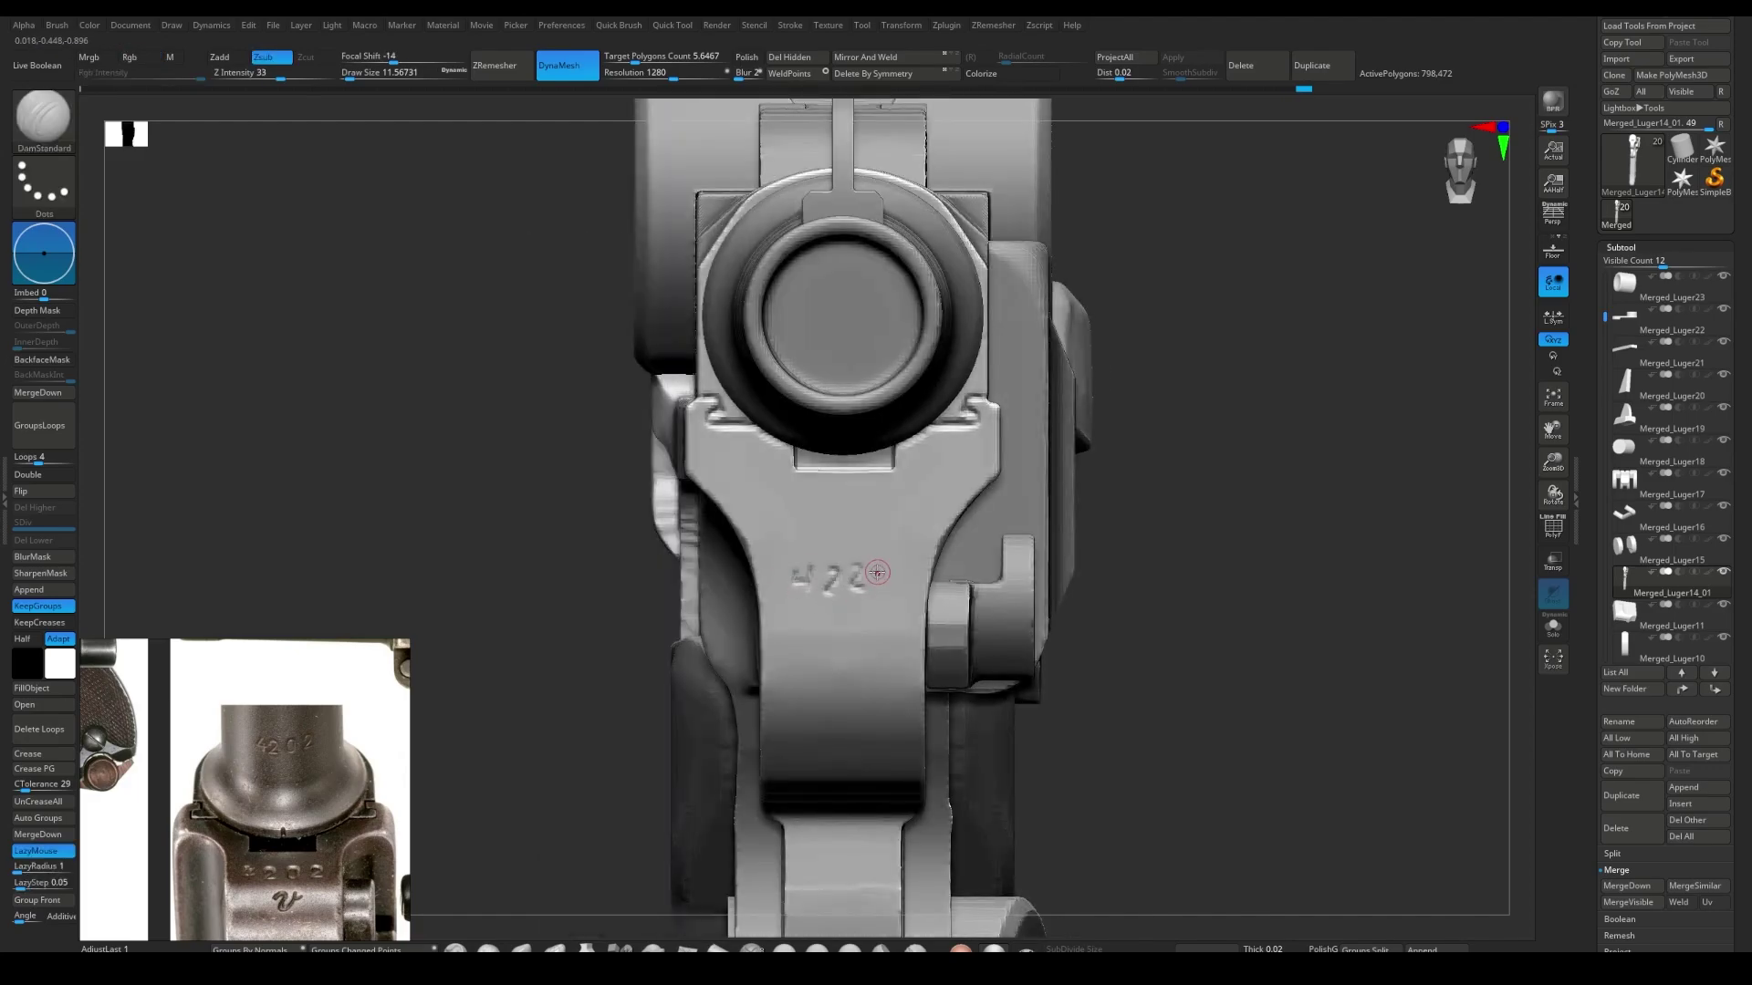
key(ctrl+shift+z)
key(ctrl+shift+z)
key(ctrl+shift+z)
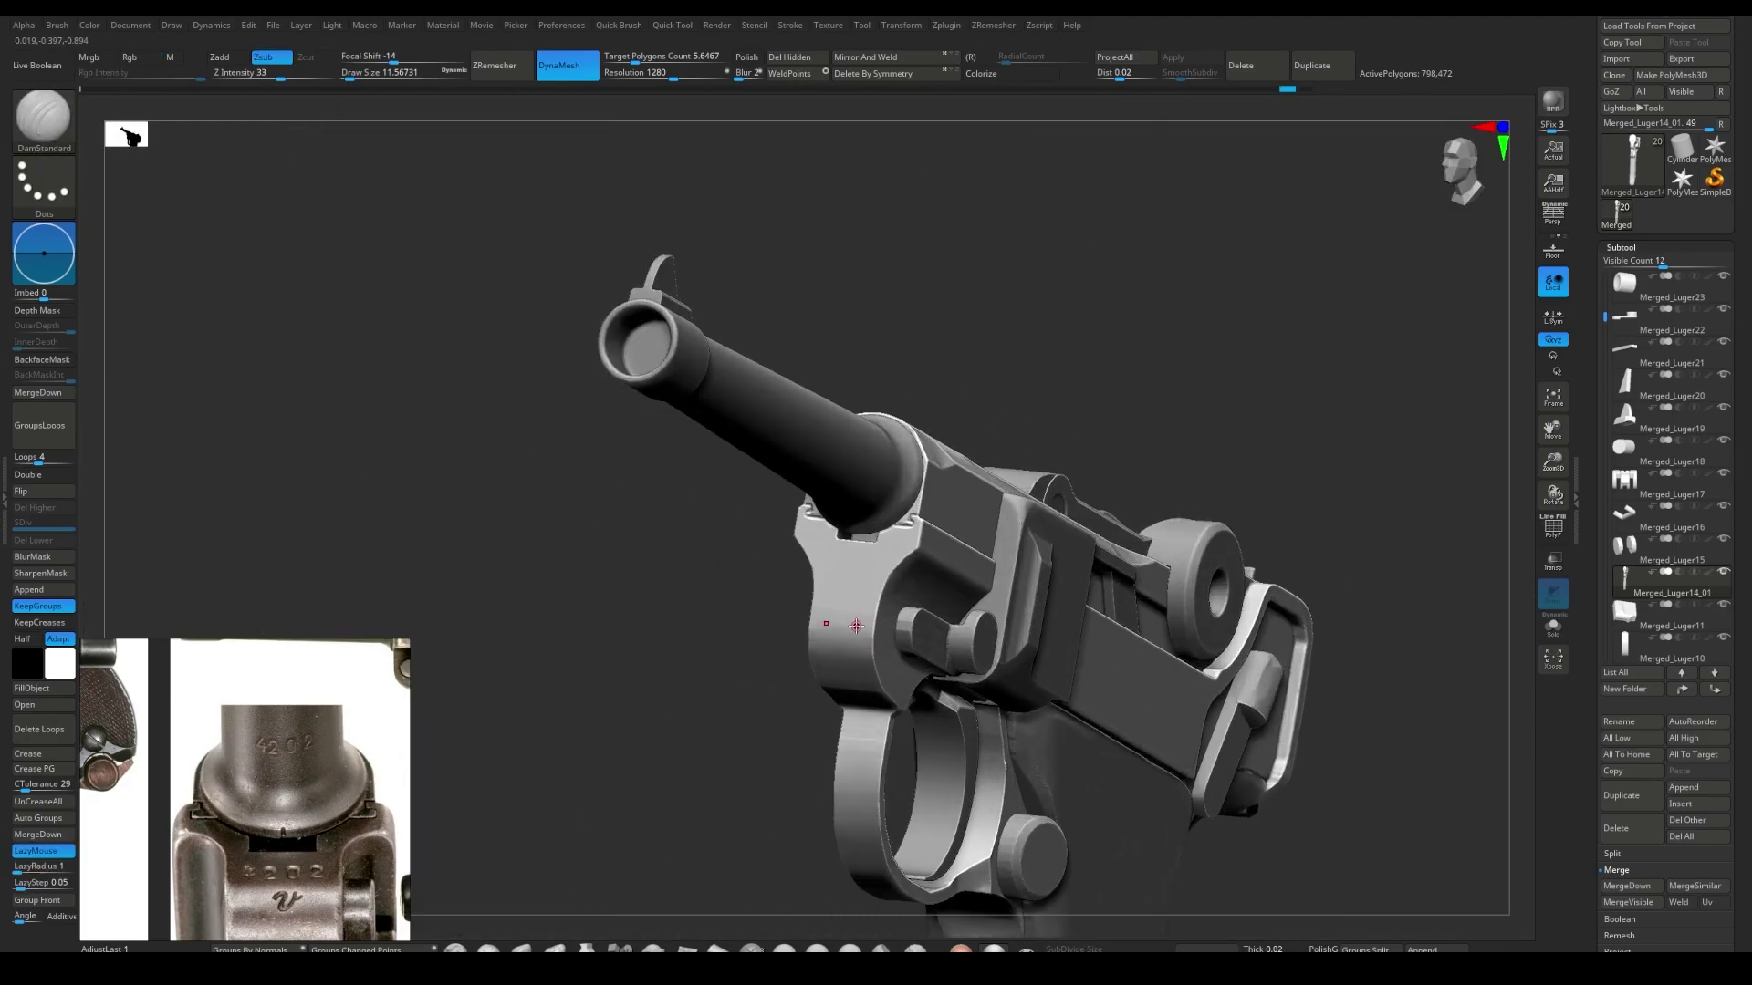
key(ctrl+shift+z)
key(ctrl+shift+z)
- Replay the frame's sculpting history forward from the masked state
ctrl+drag(1040, 724, 641, 413)
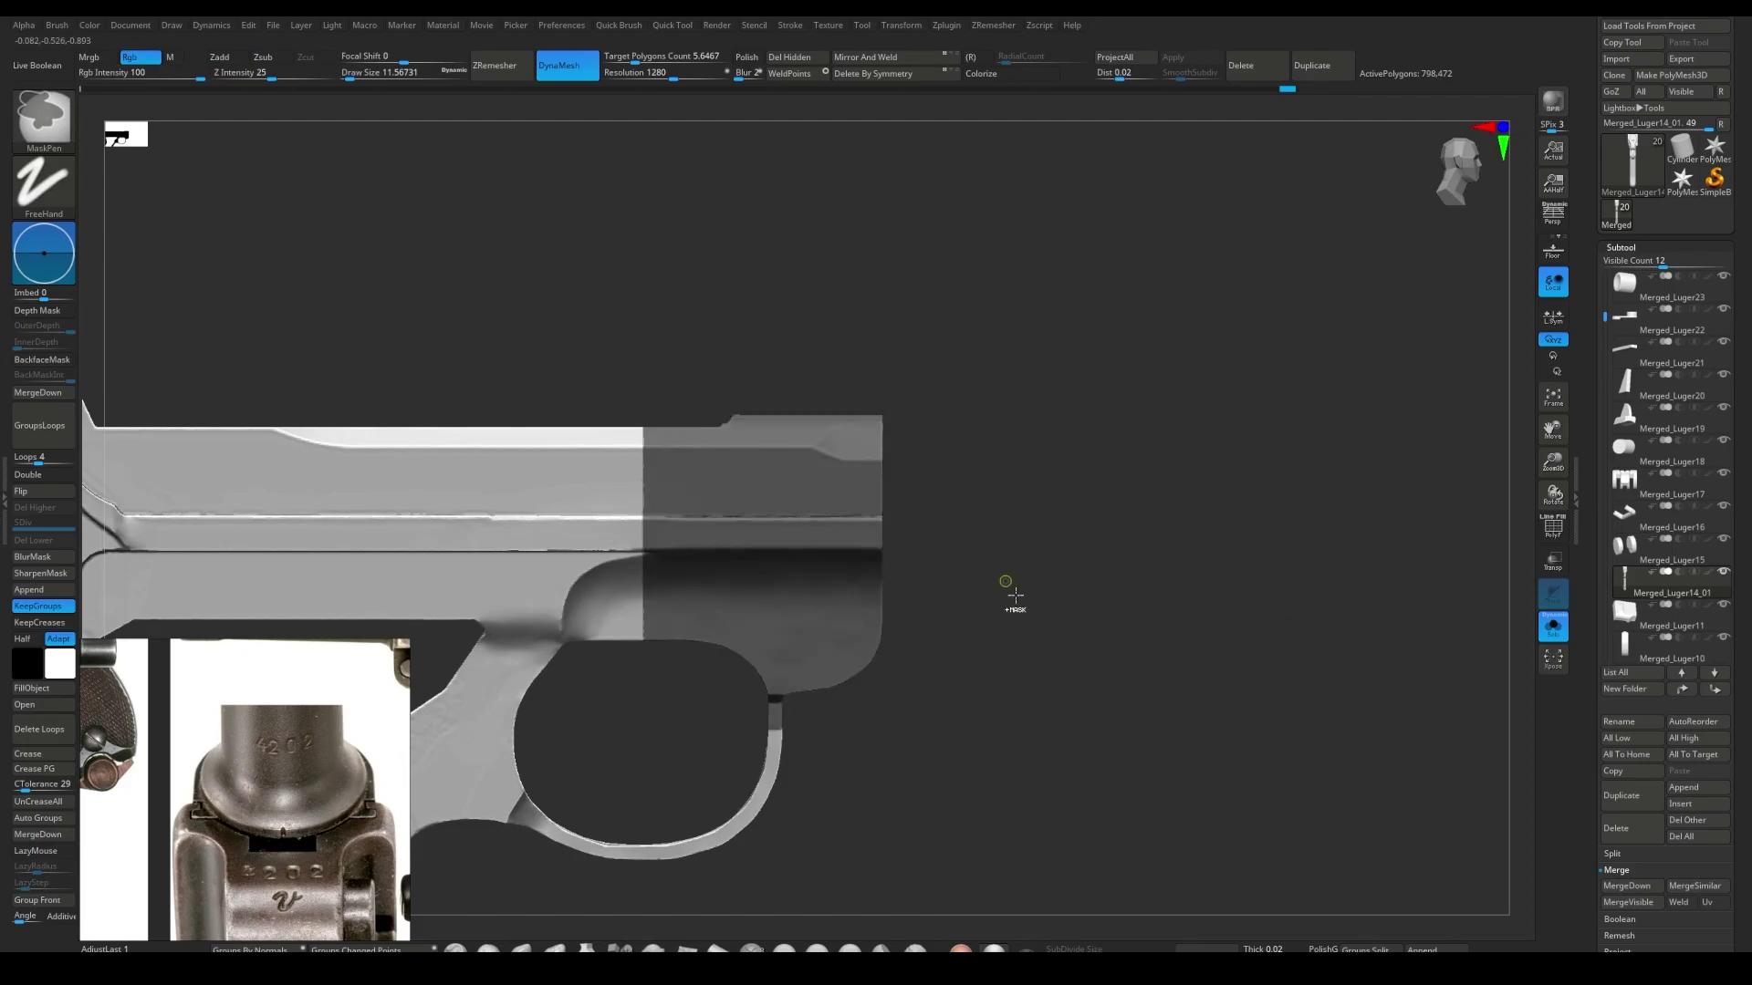
ctrl+drag(1007, 548, 542, 309)
key(ctrl+shift+z)
key(ctrl+shift+z)
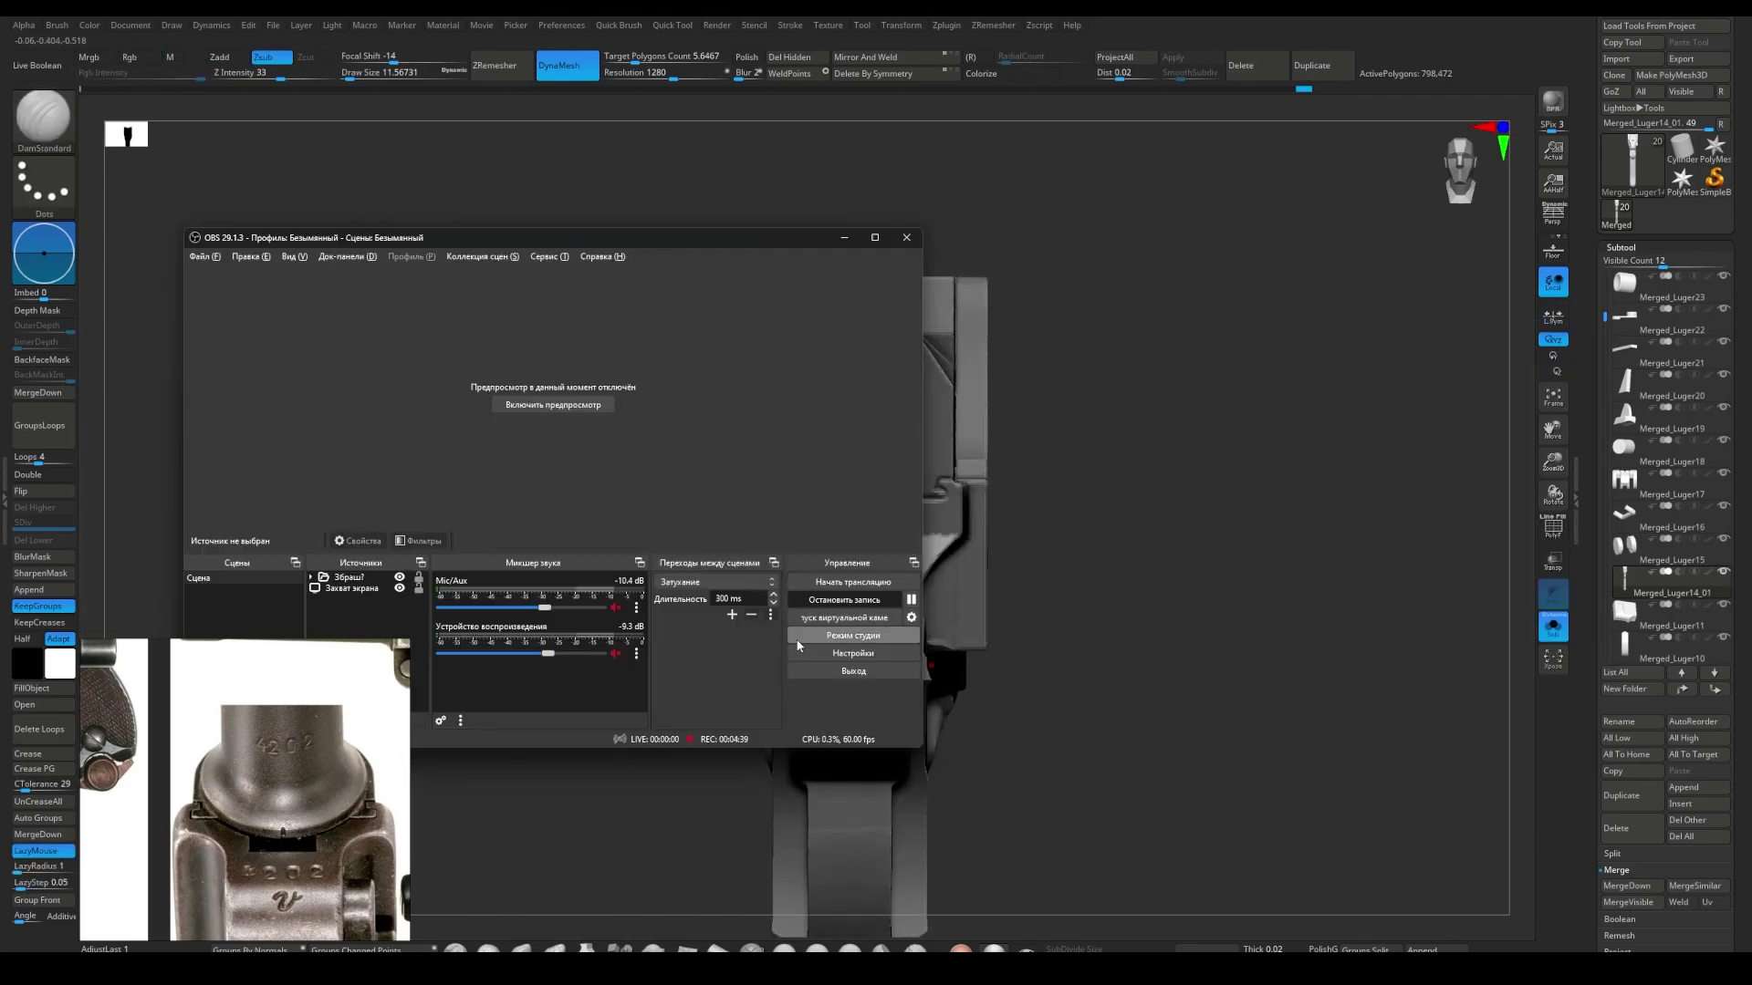
key(ctrl+shift+z)
key(ctrl+shift+z)
key(ctrl+shift+z)
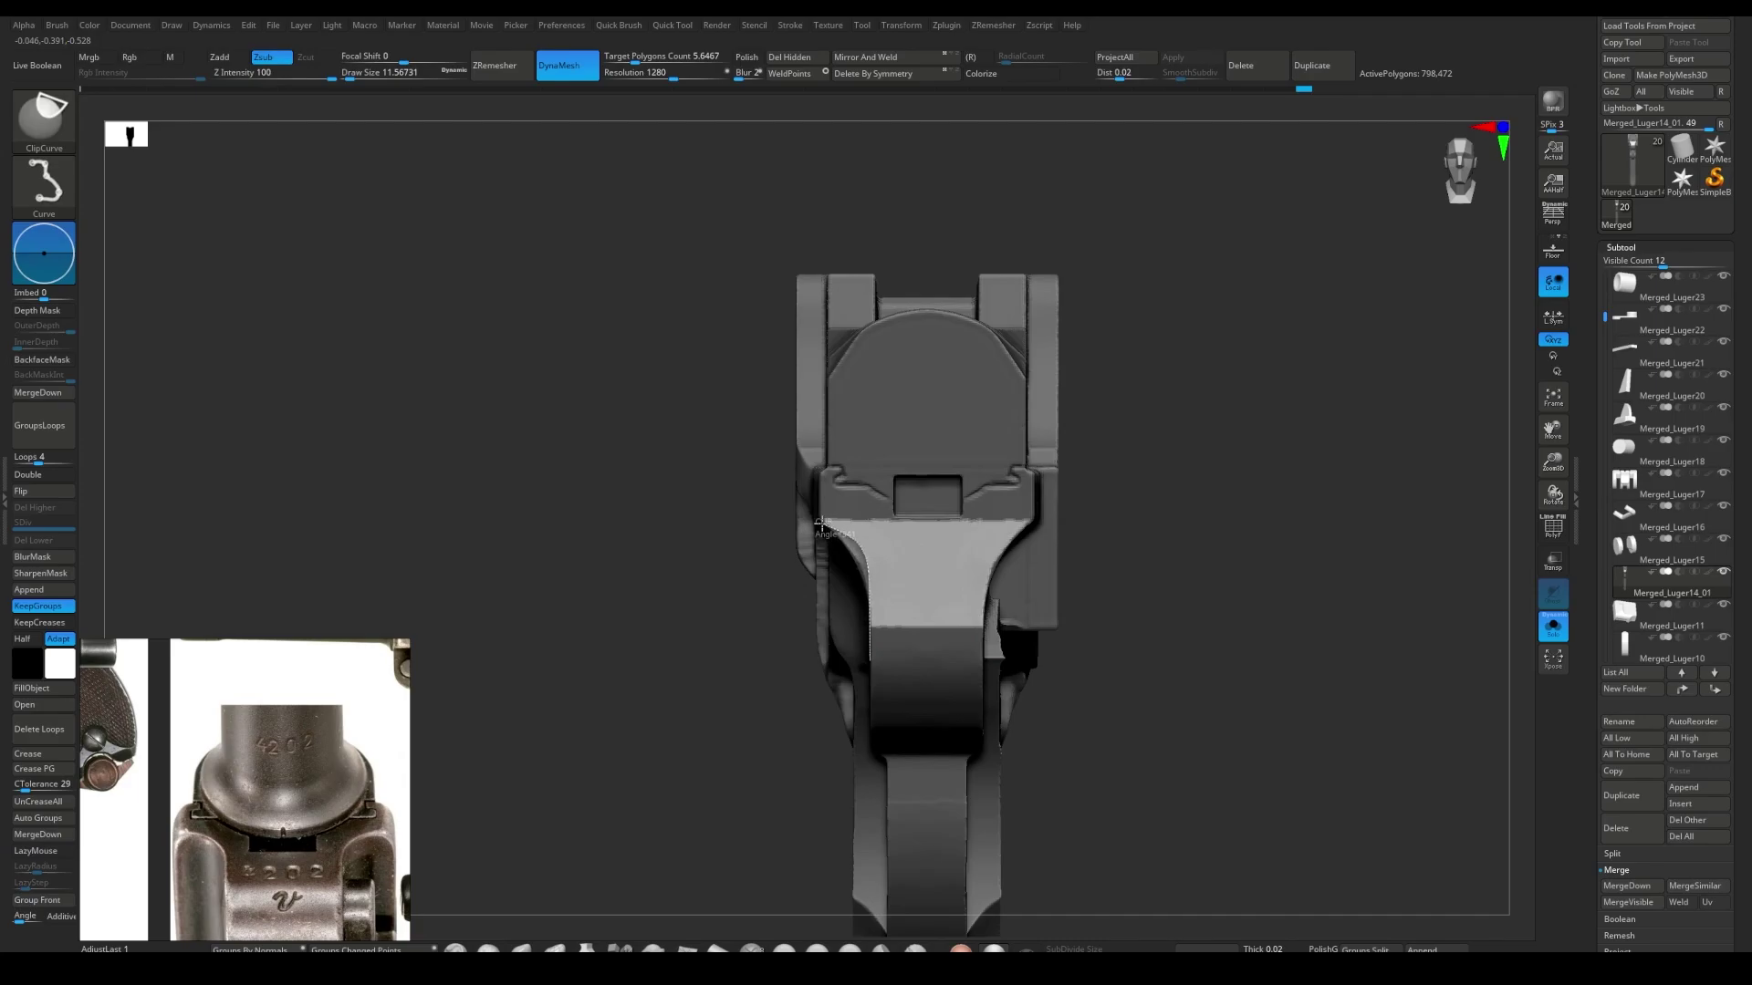
key(ctrl+shift+z)
key(ctrl+shift+z)
key(ctrl+shift+z)
key(ctrl+shift+z)
key(ctrl+shift+z)
key(ctrl+shift+z)
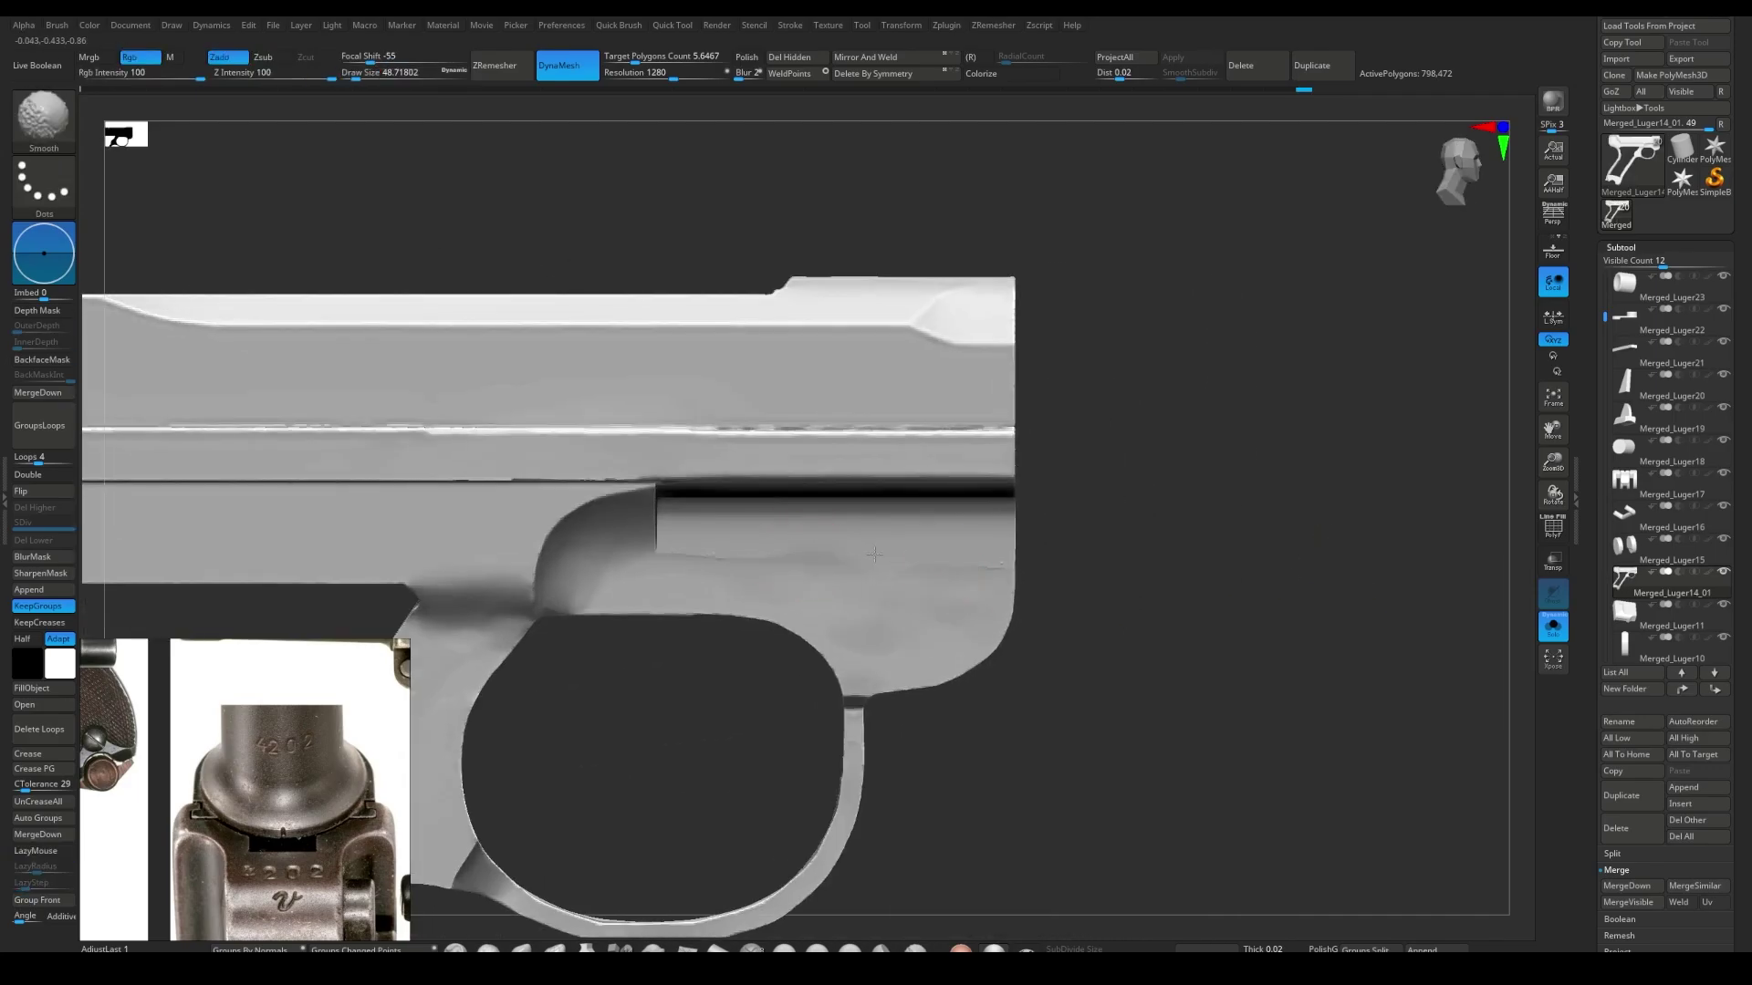
key(ctrl+shift+z)
key(ctrl+shift+z)
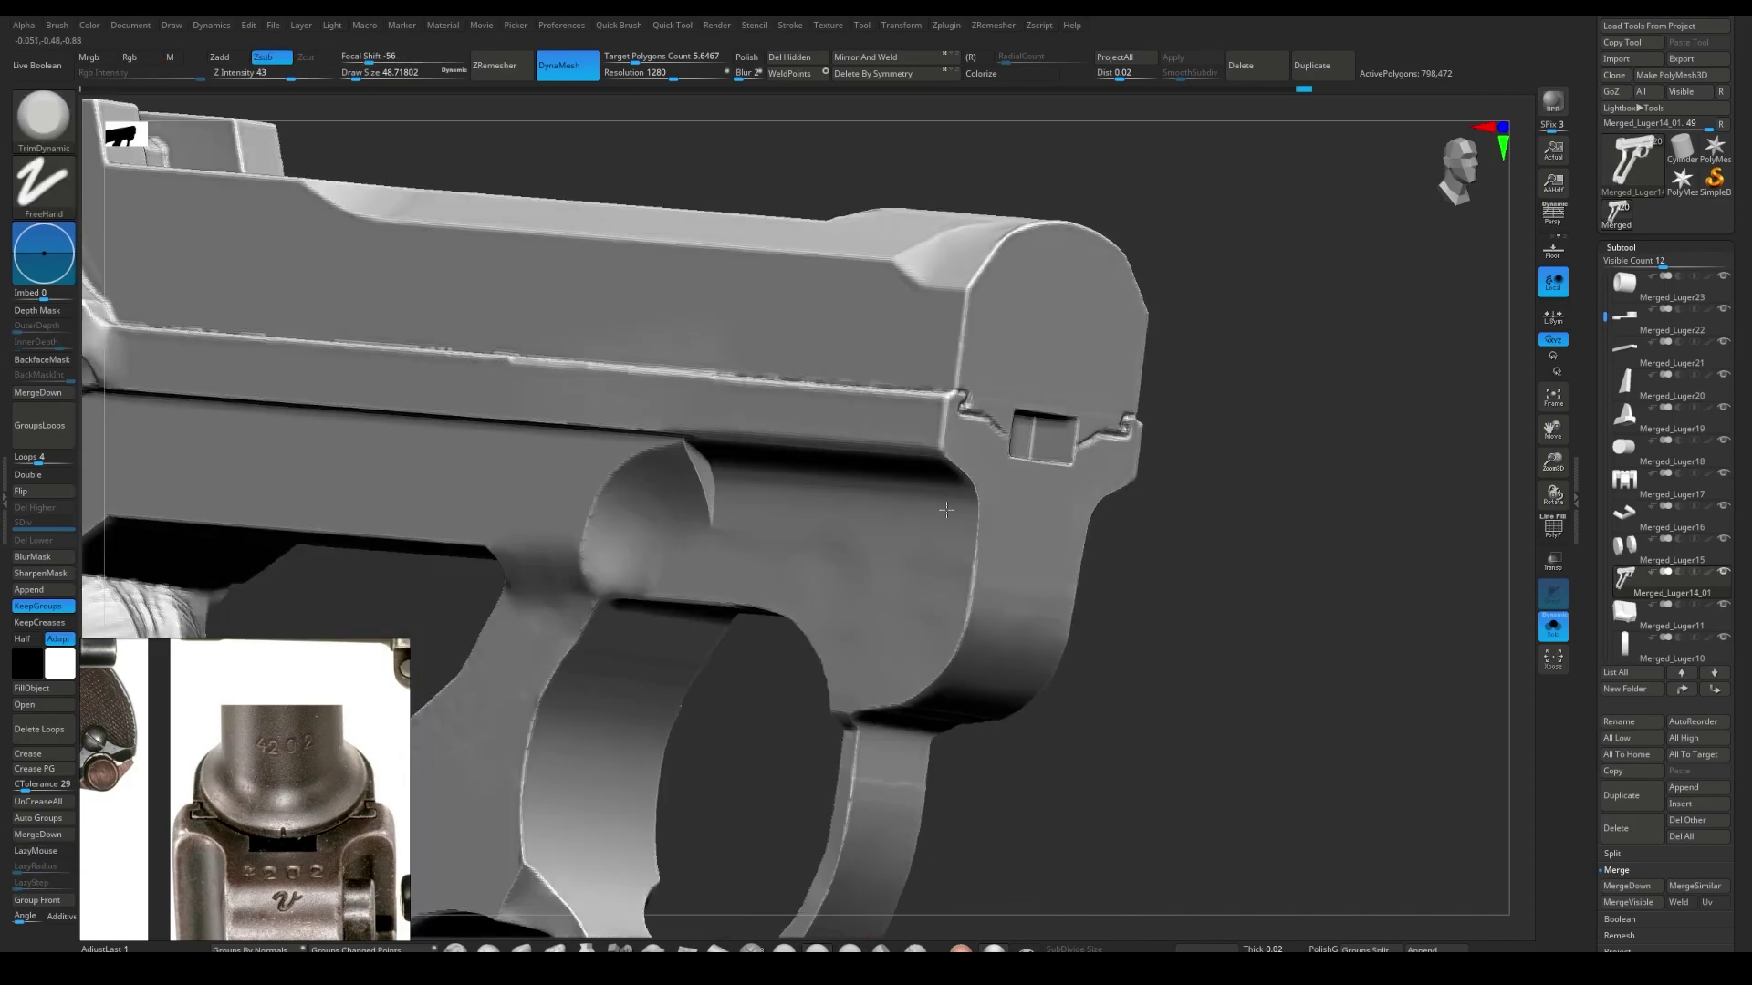
key(ctrl+shift+z)
key(ctrl+shift+z)
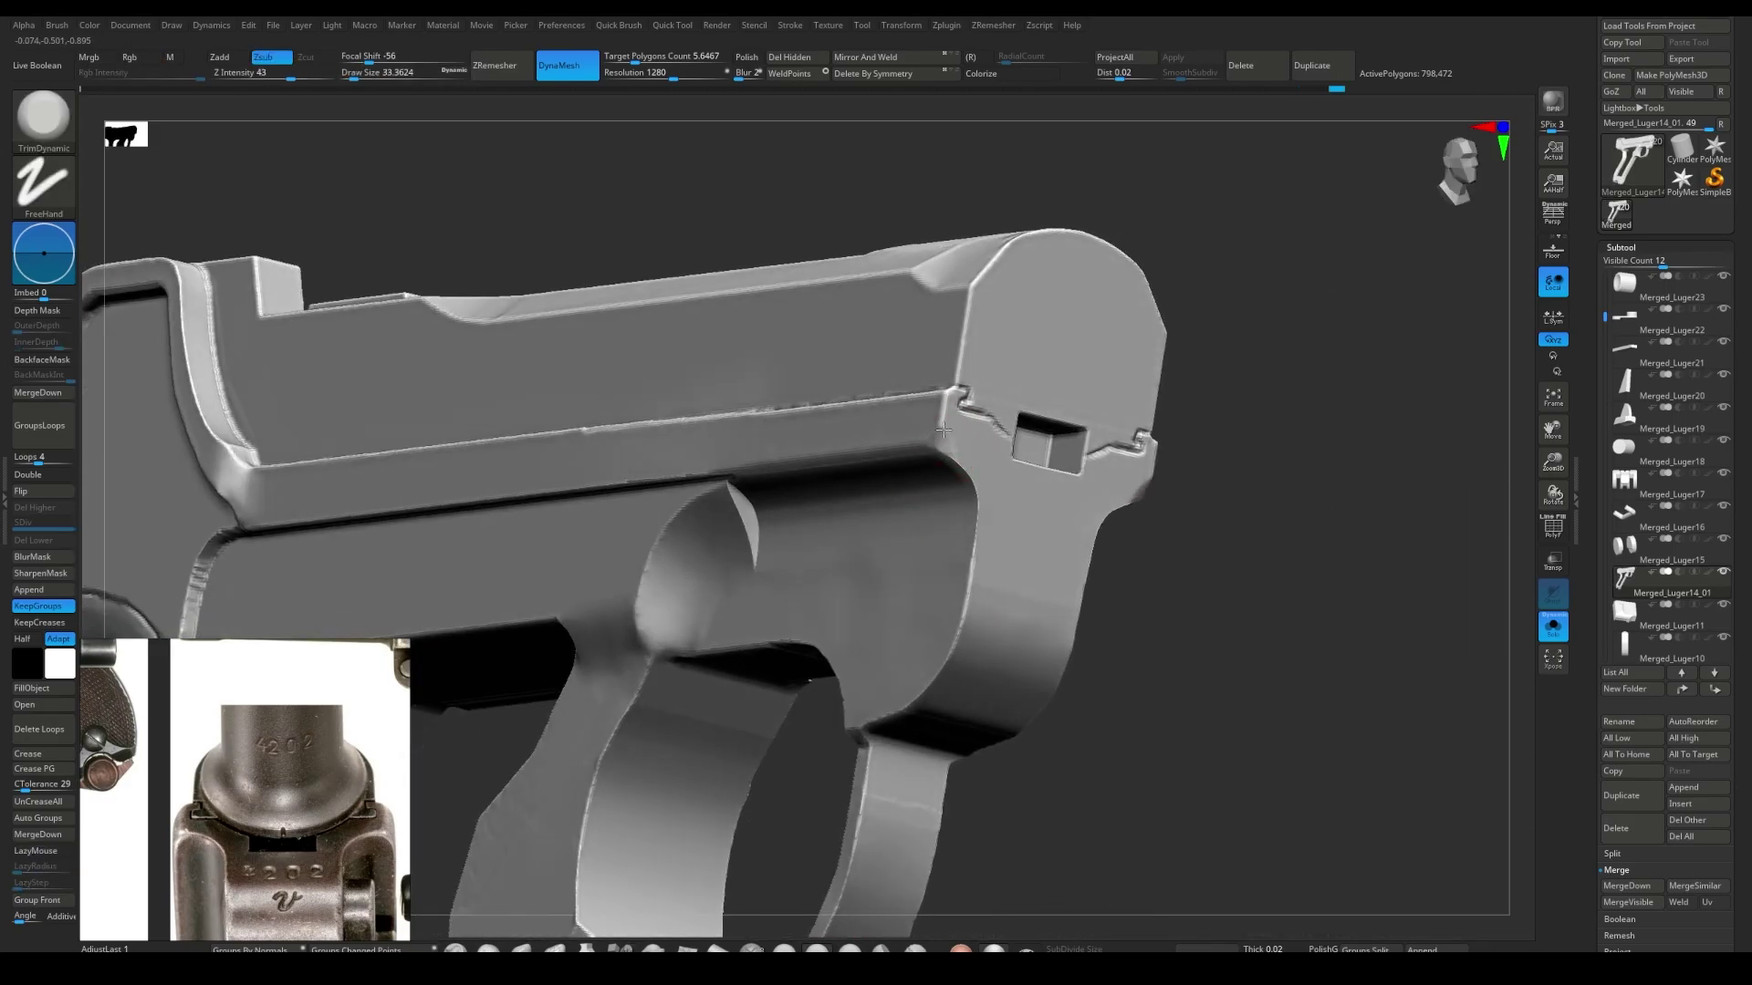
key(ctrl+shift+z)
key(ctrl+shift+z)
- Solo the frame, redo to its smoothed recess, then show the whole Luger
key(ctrl+shift+z)
key(ctrl+shift+z)
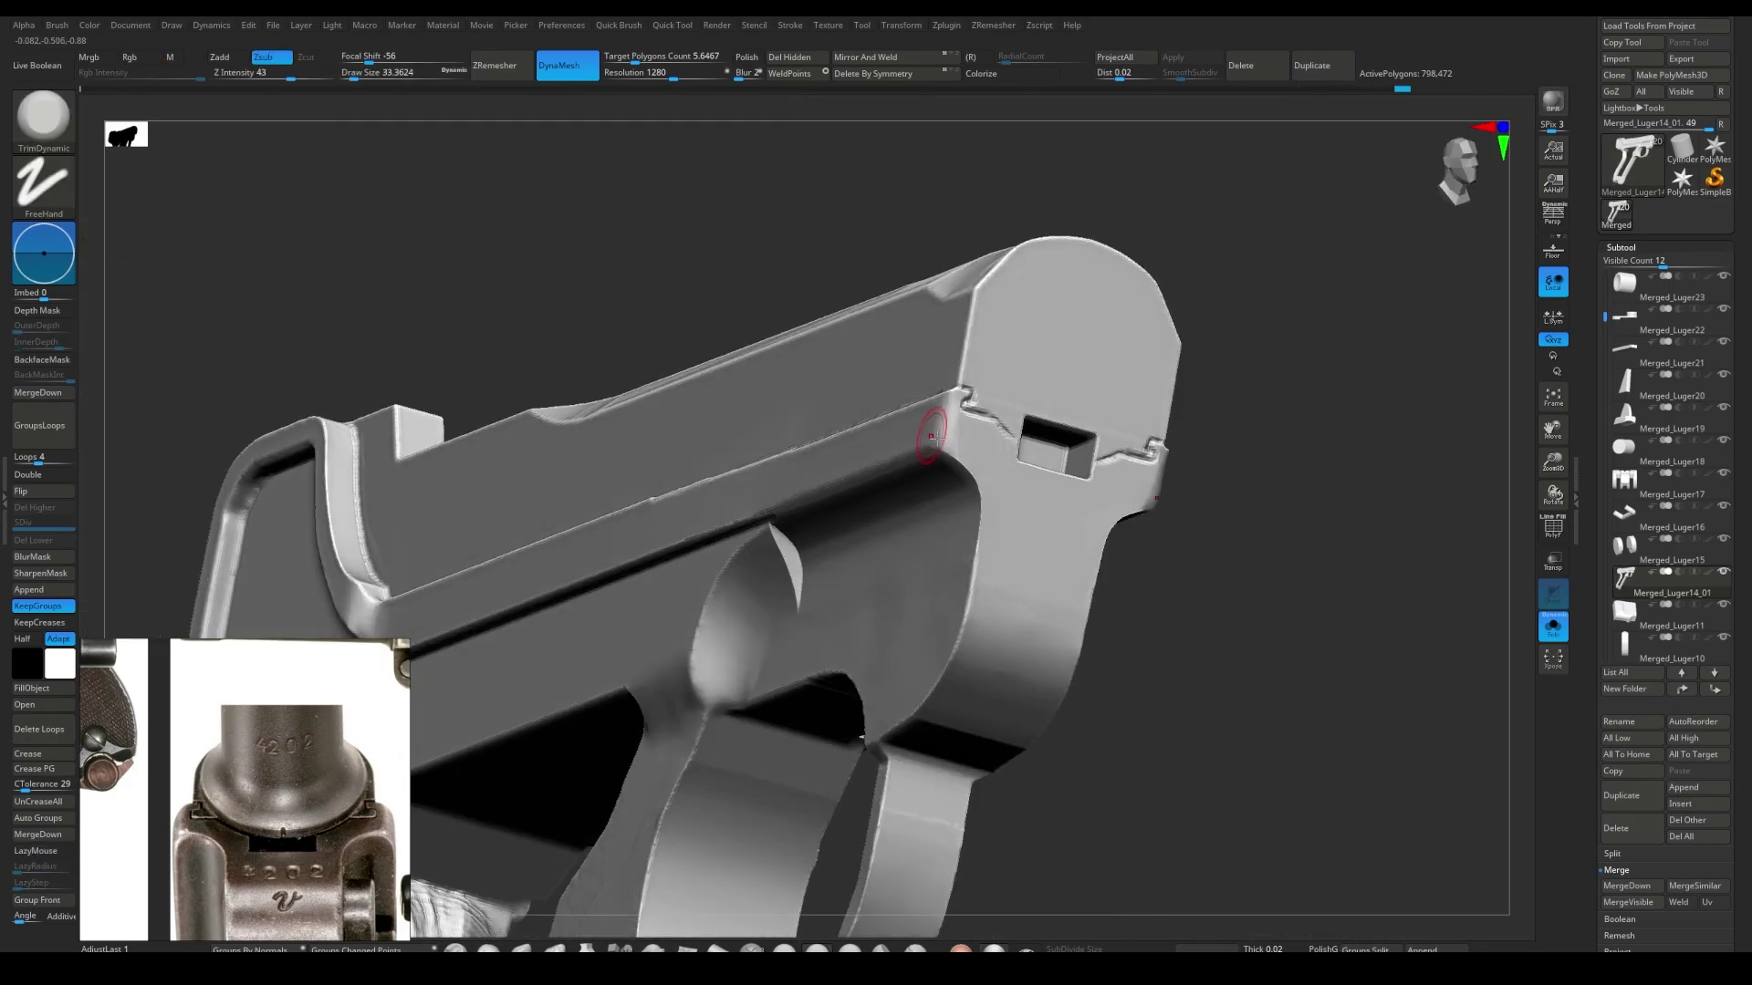
key(ctrl+shift+z)
key(ctrl+shift+z)
key(ctrl+shift+z)
click(1551, 627)
key(ctrl+shift+z)
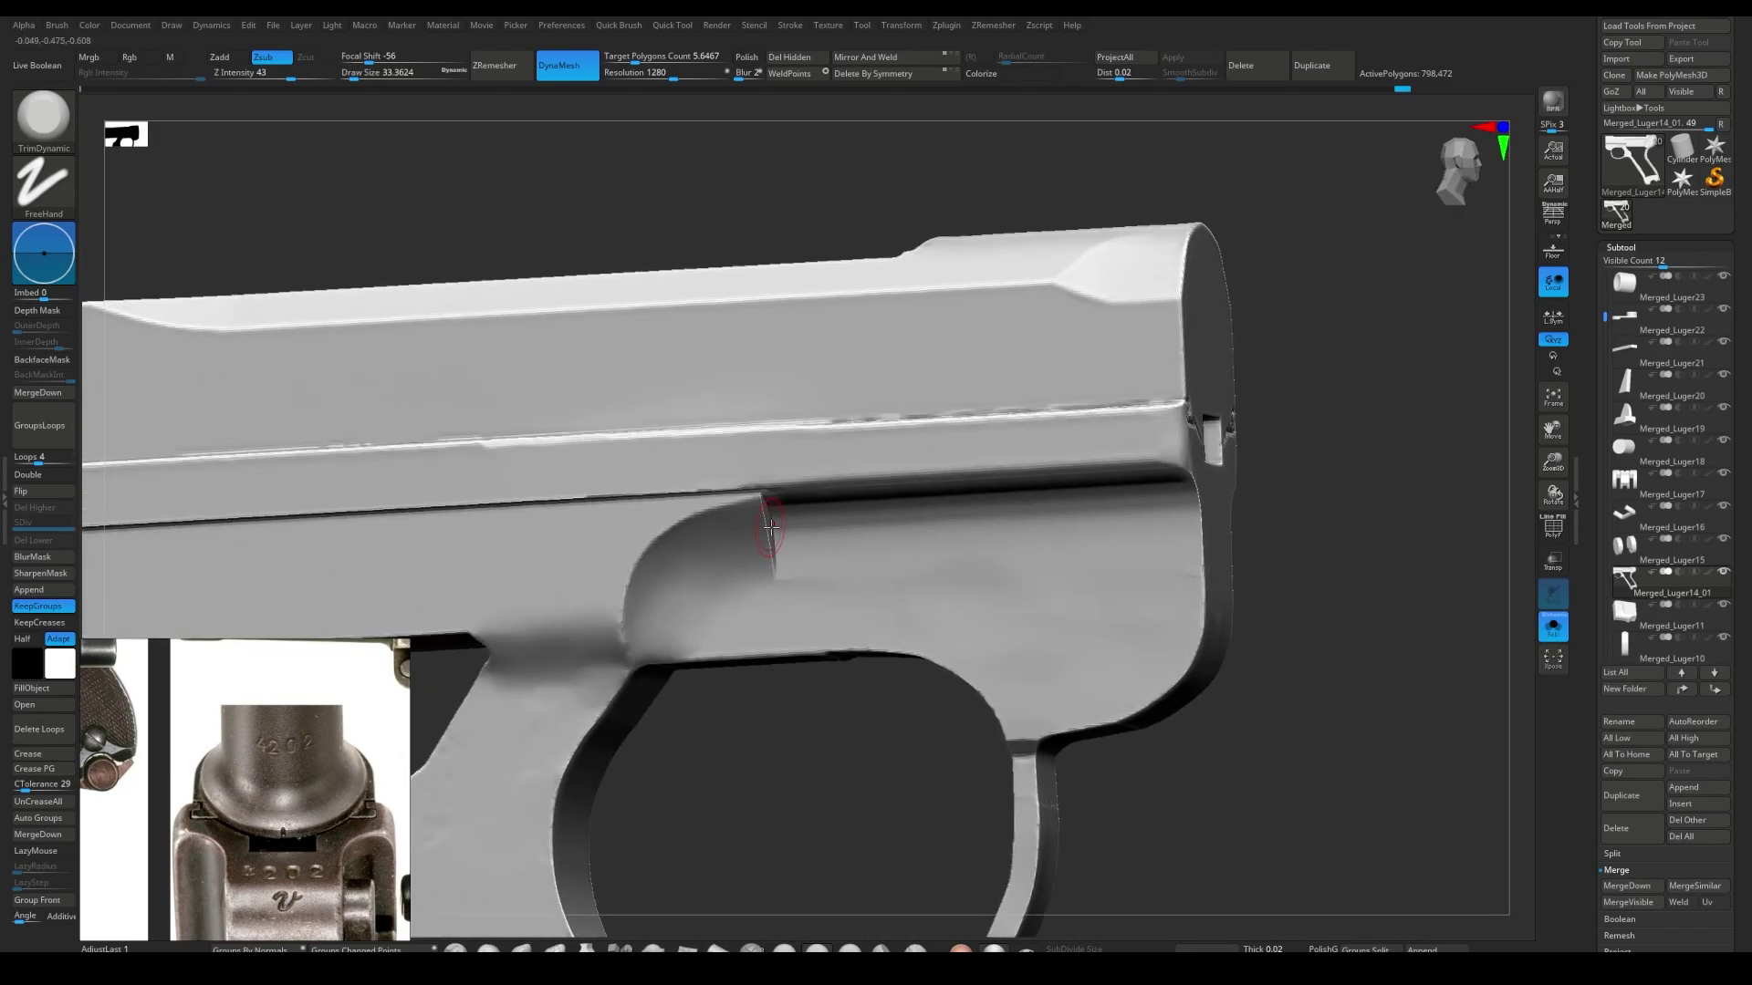
key(ctrl+shift+z)
drag(716, 913, 745, 928)
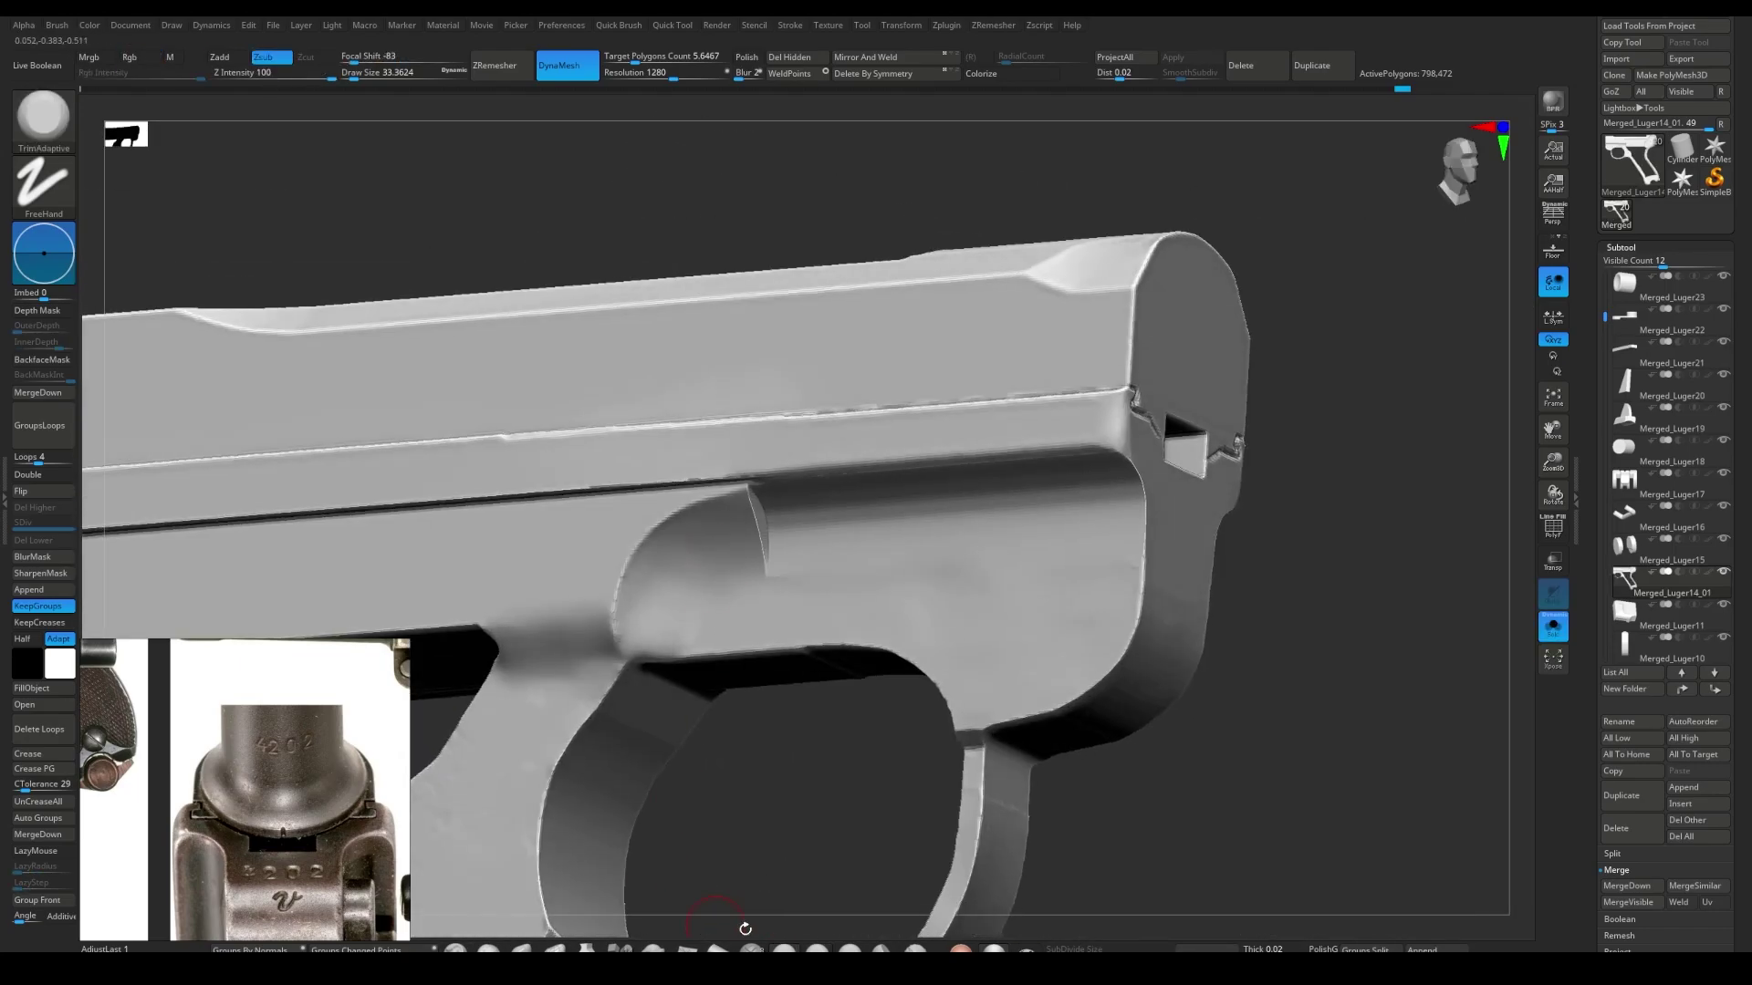
key(ctrl+shift+z)
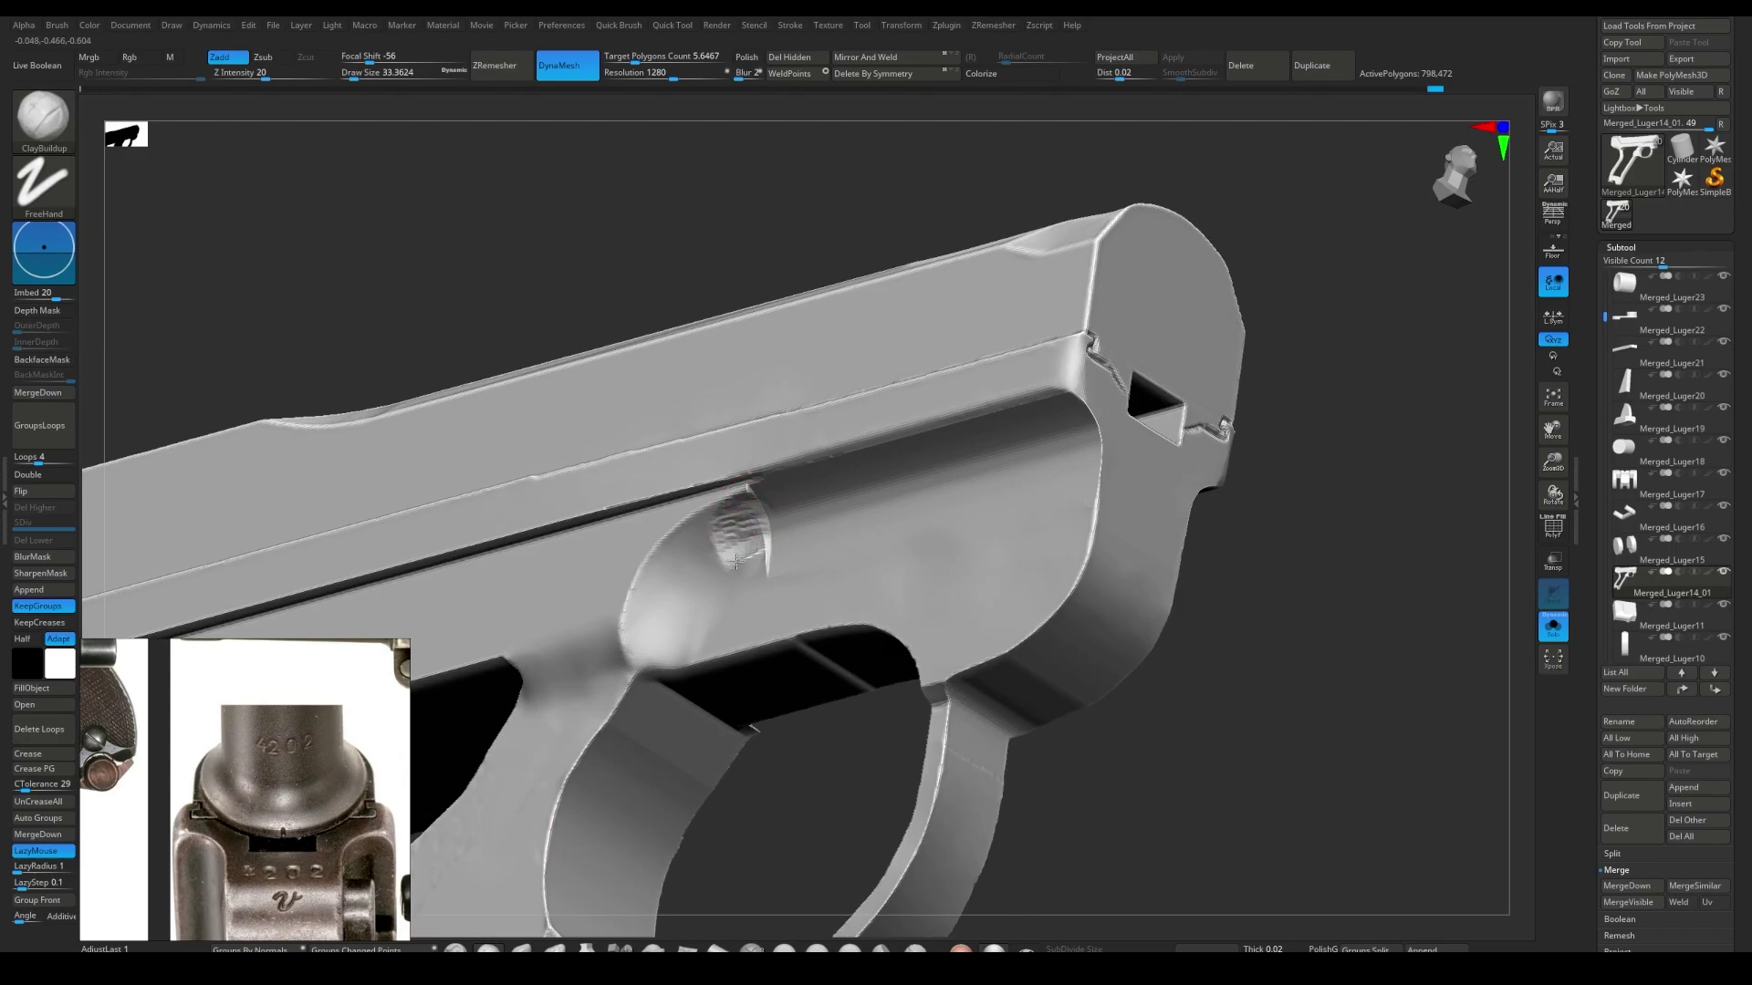
key(ctrl+shift+z)
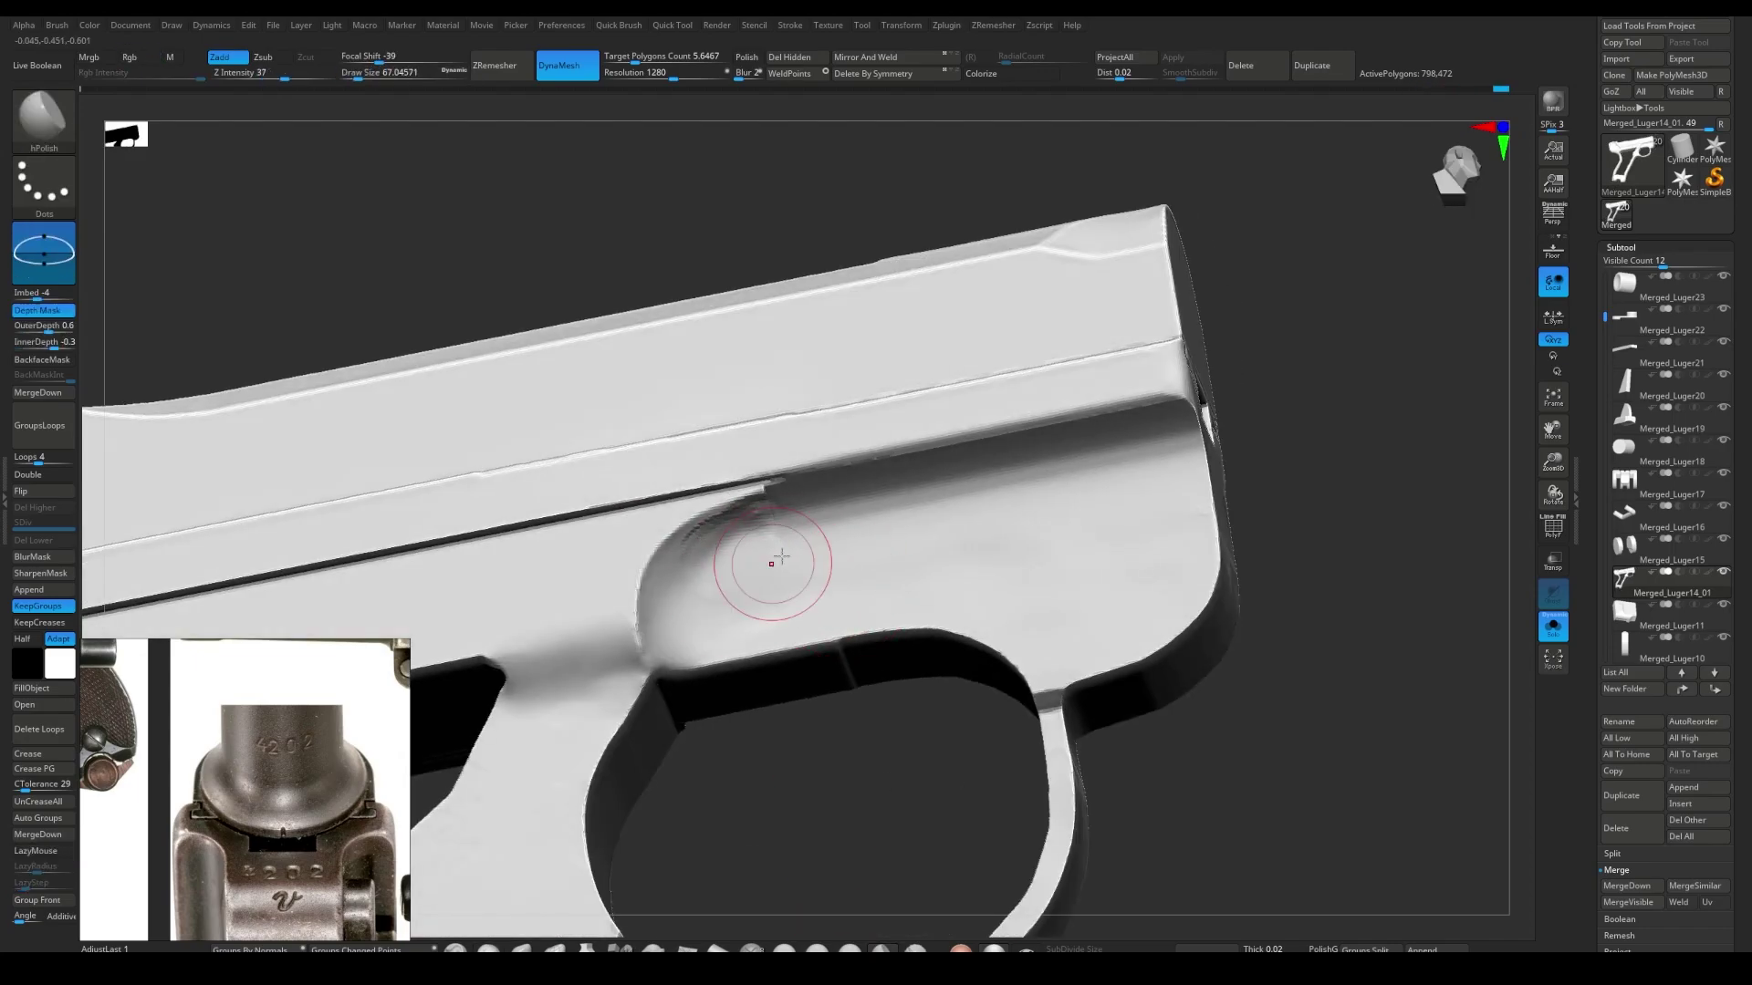
key(ctrl+shift+z)
key(ctrl+shift+z)
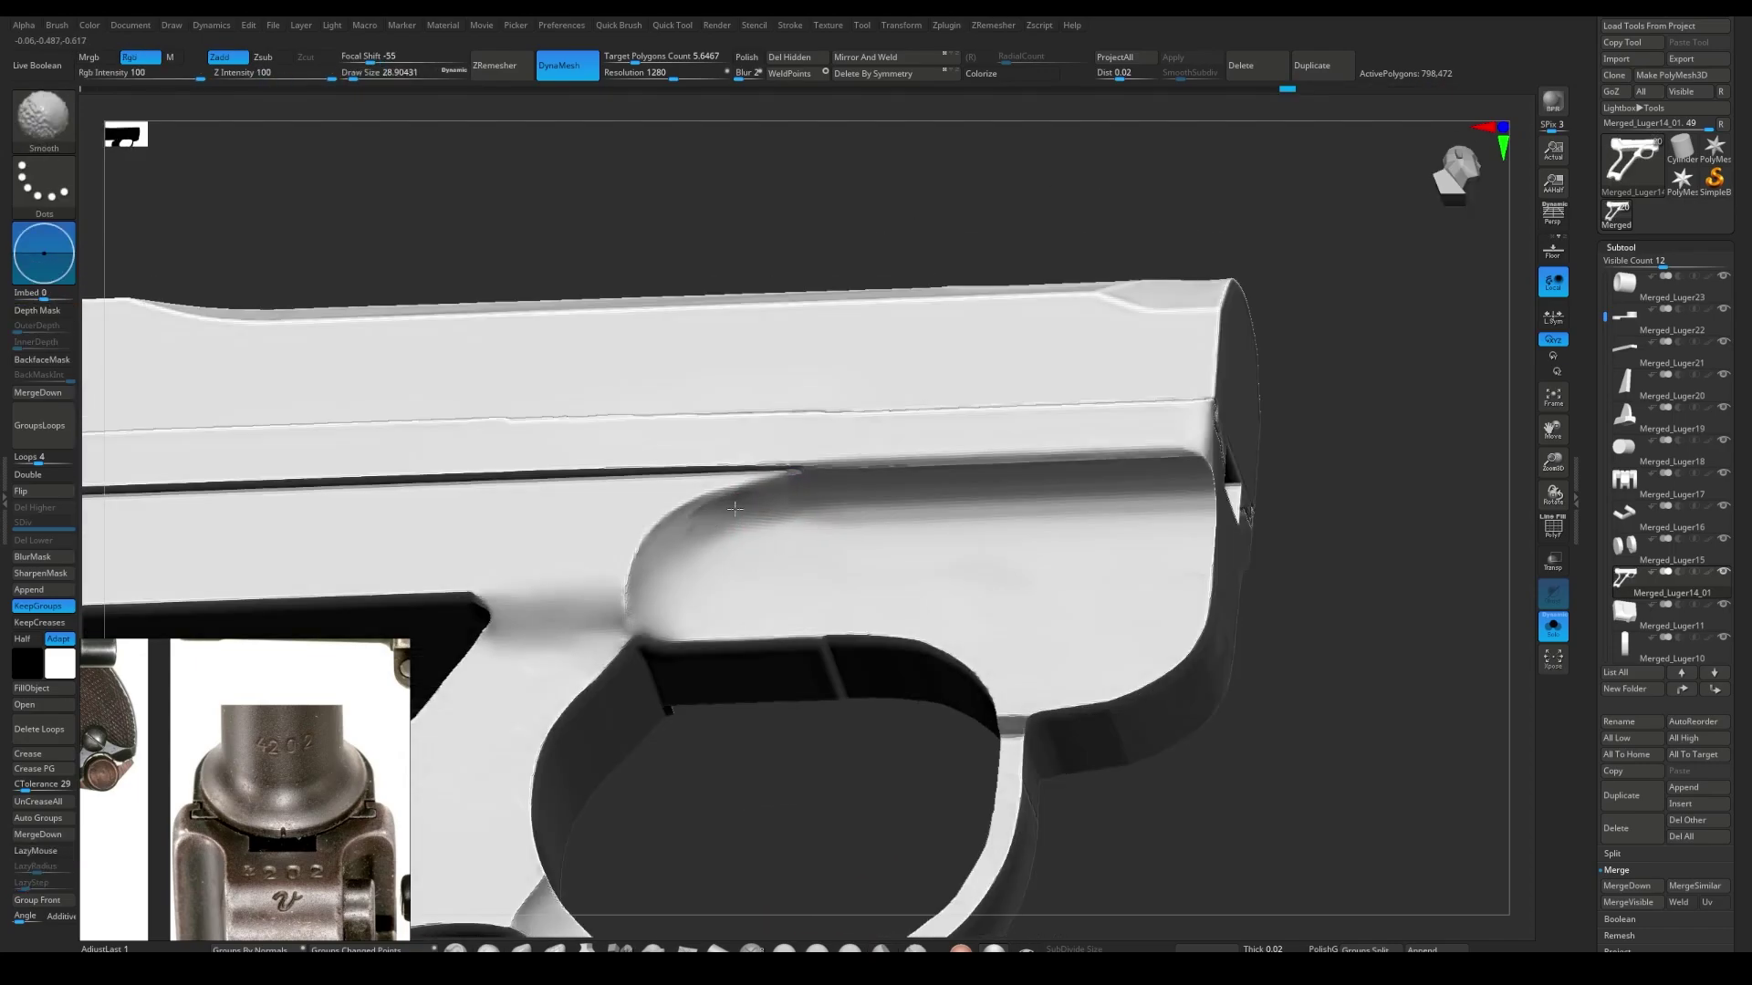
key(ctrl+shift+z)
key(ctrl+shift+z)
key(s)
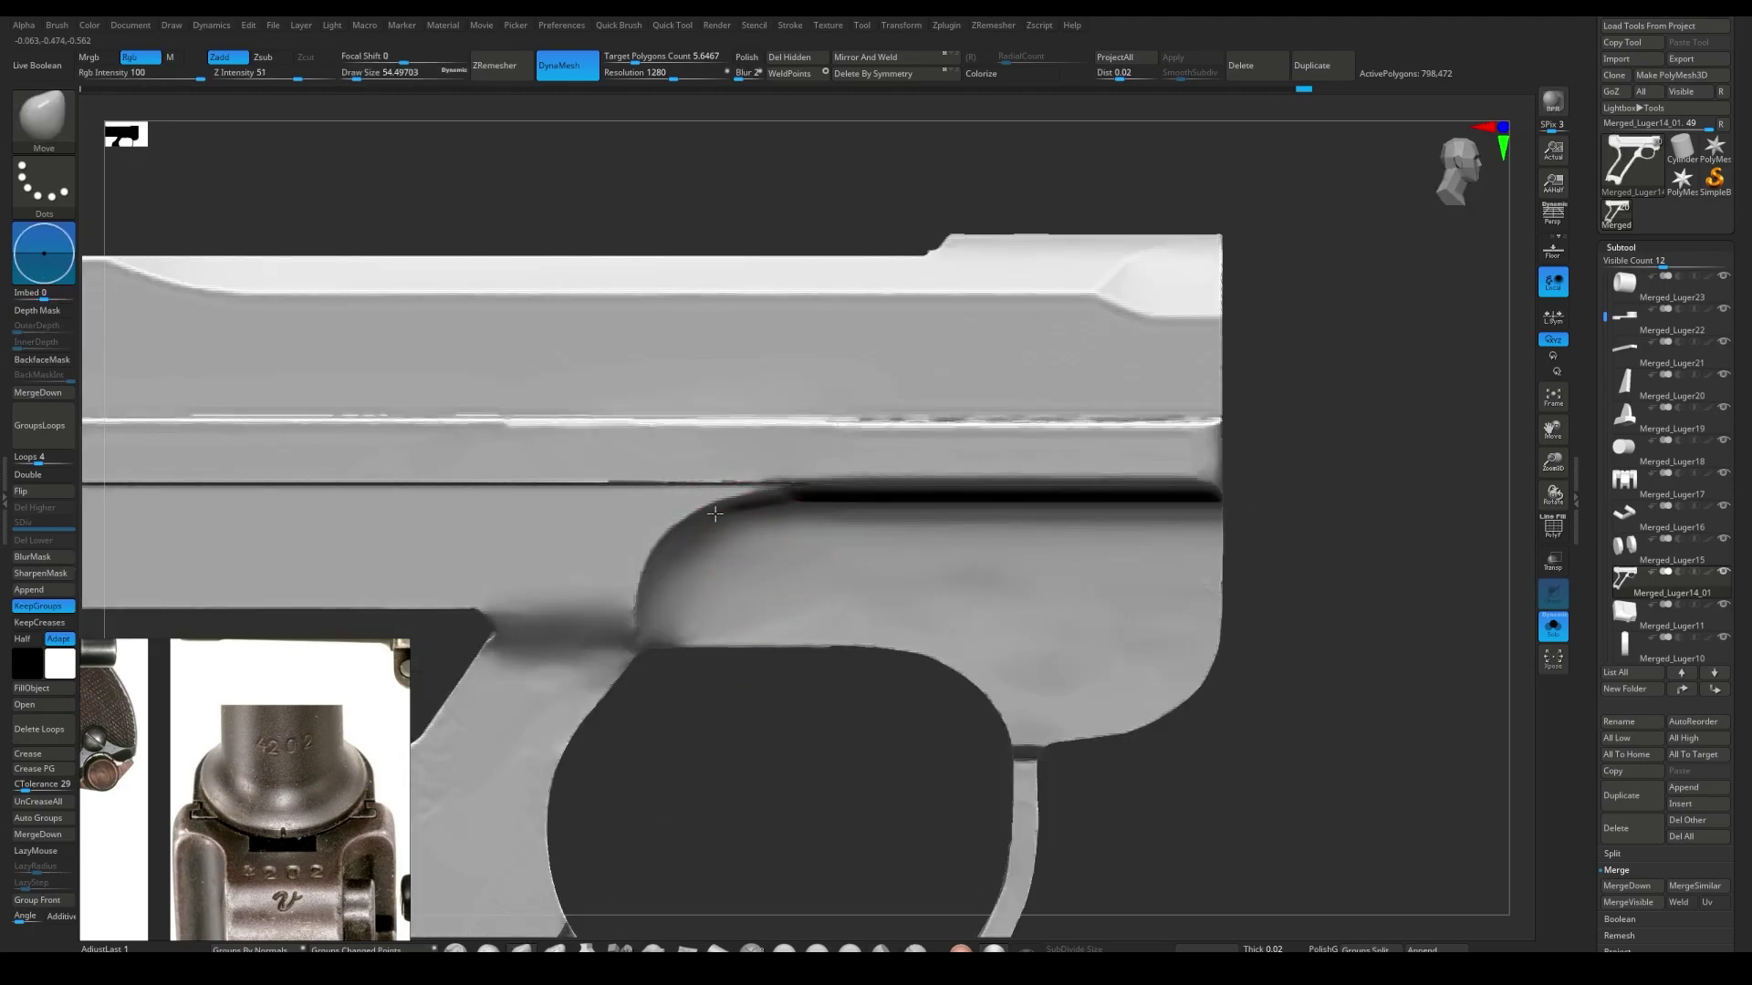
key(ctrl+shift+z)
key(ctrl+shift+z)
key(ctrl+shift+z)
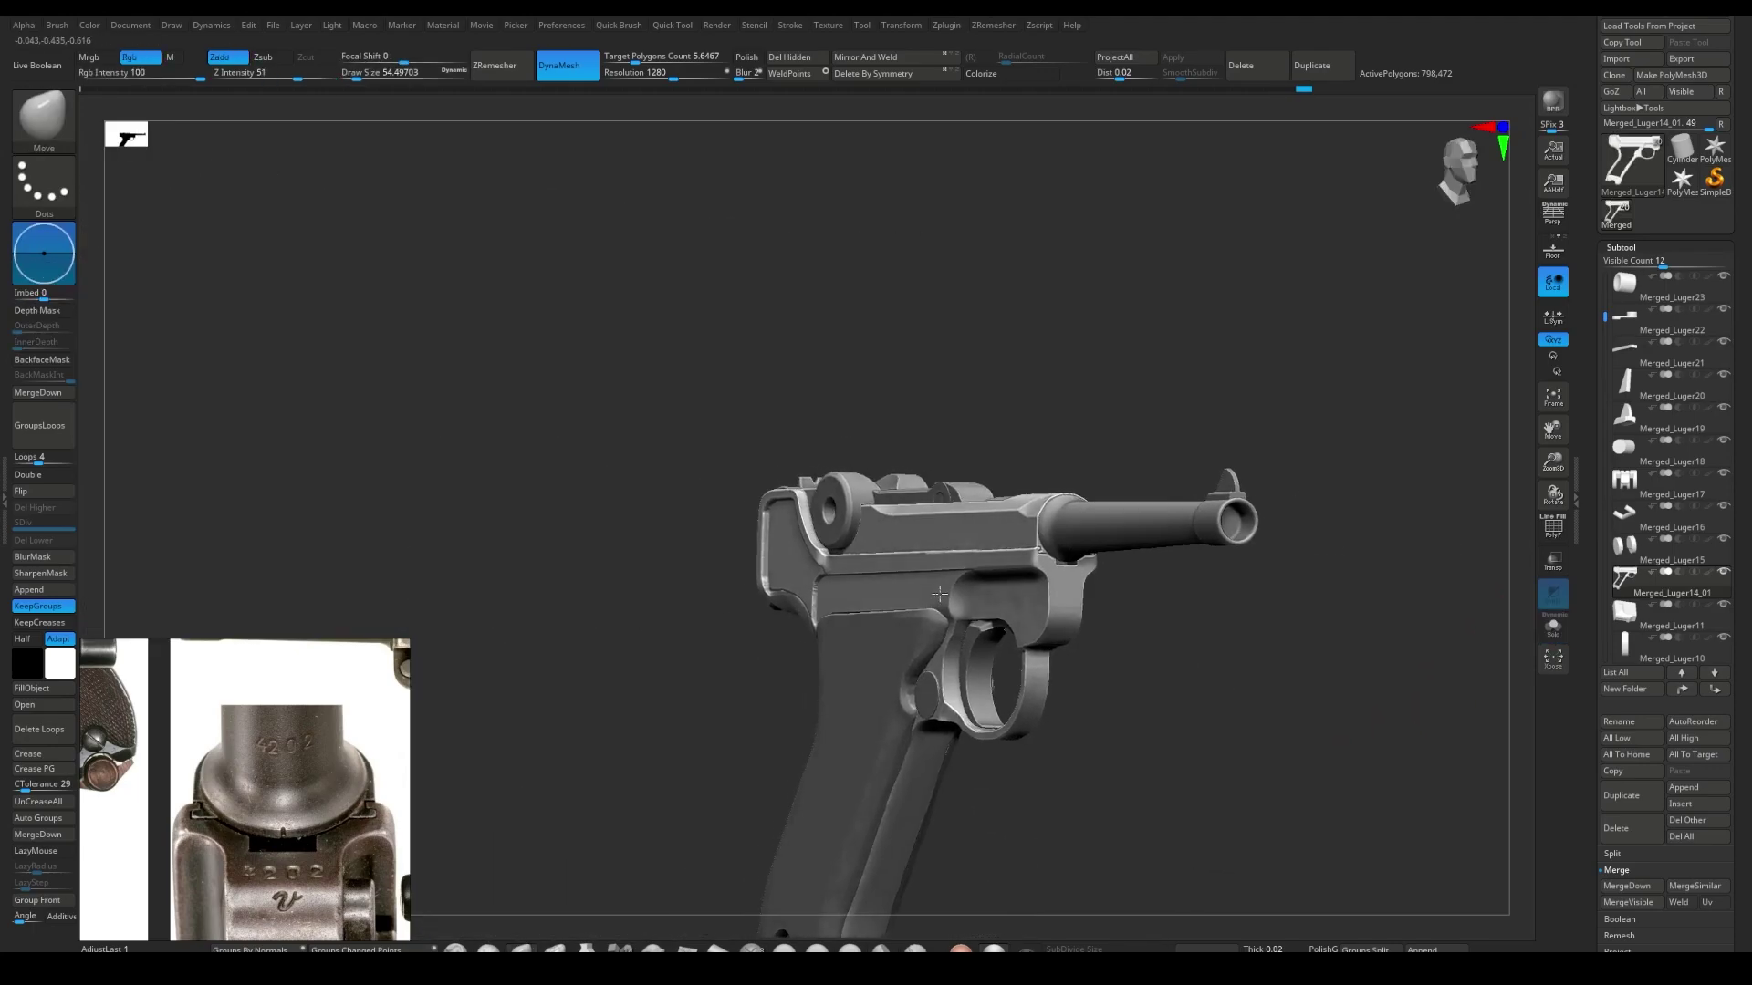
- Isolate the small lever part and bring up the Transpose gizmo on it
key(ctrl+shift+z)
scroll(327, 763, down, 2)
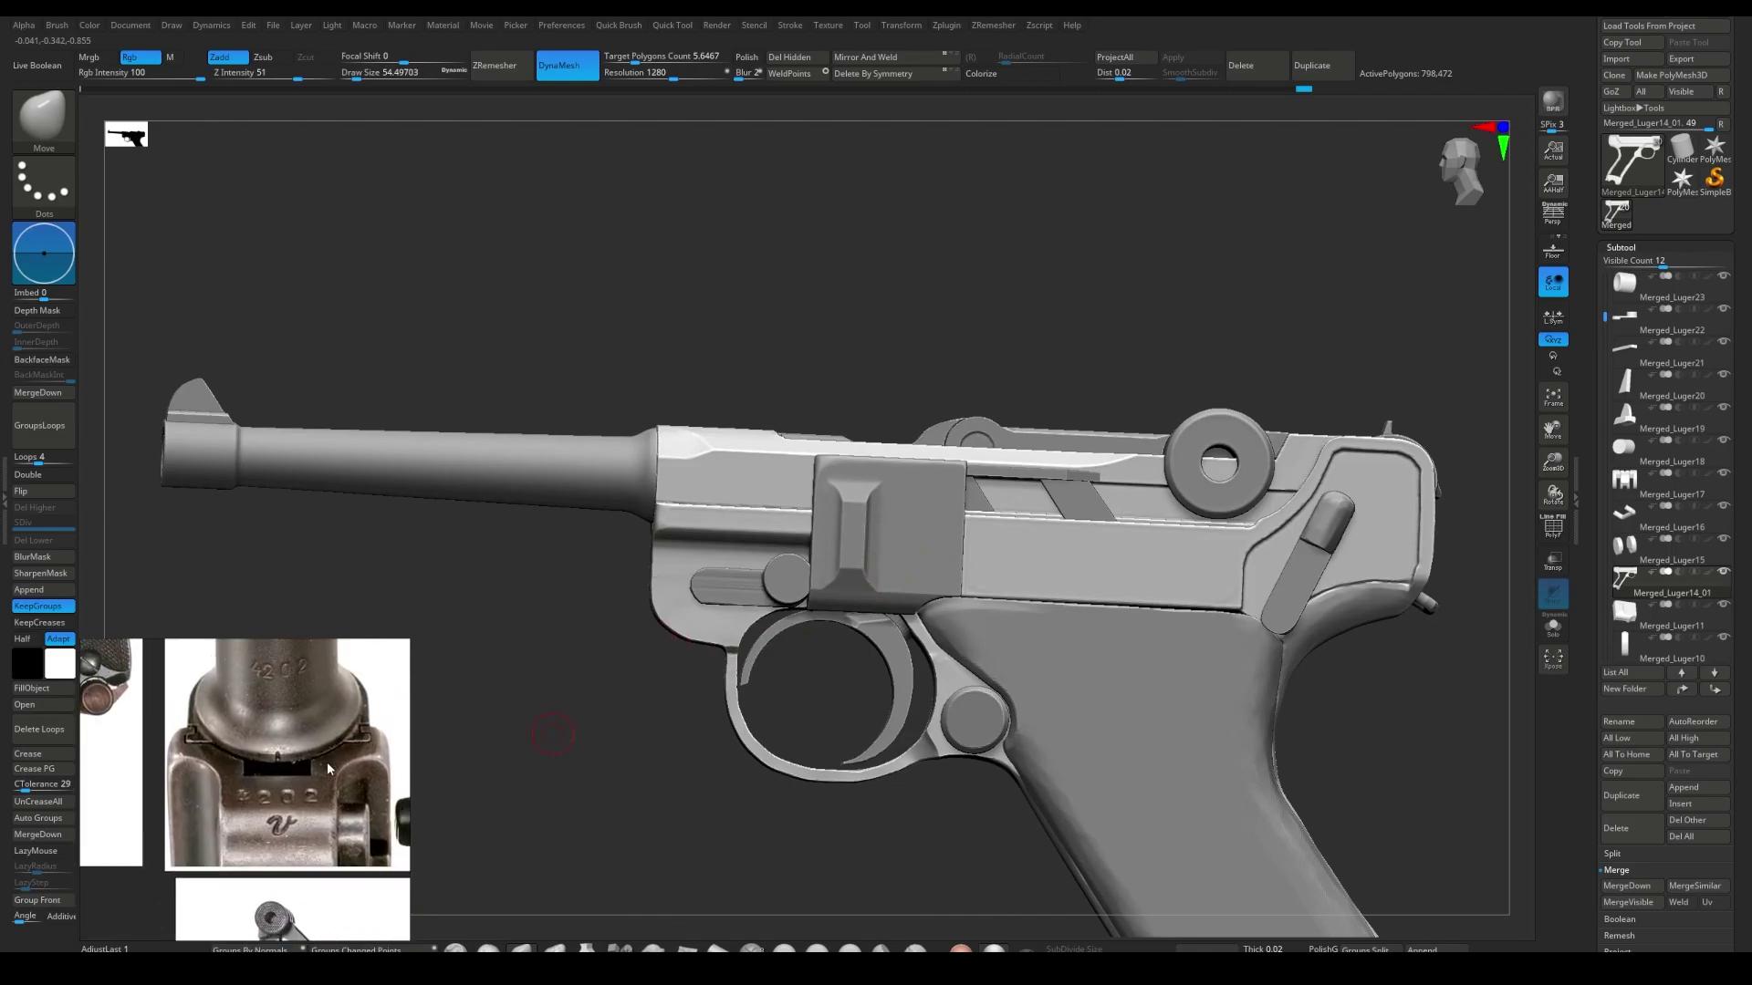
key(ctrl+shift+z)
key(ctrl+shift+z)
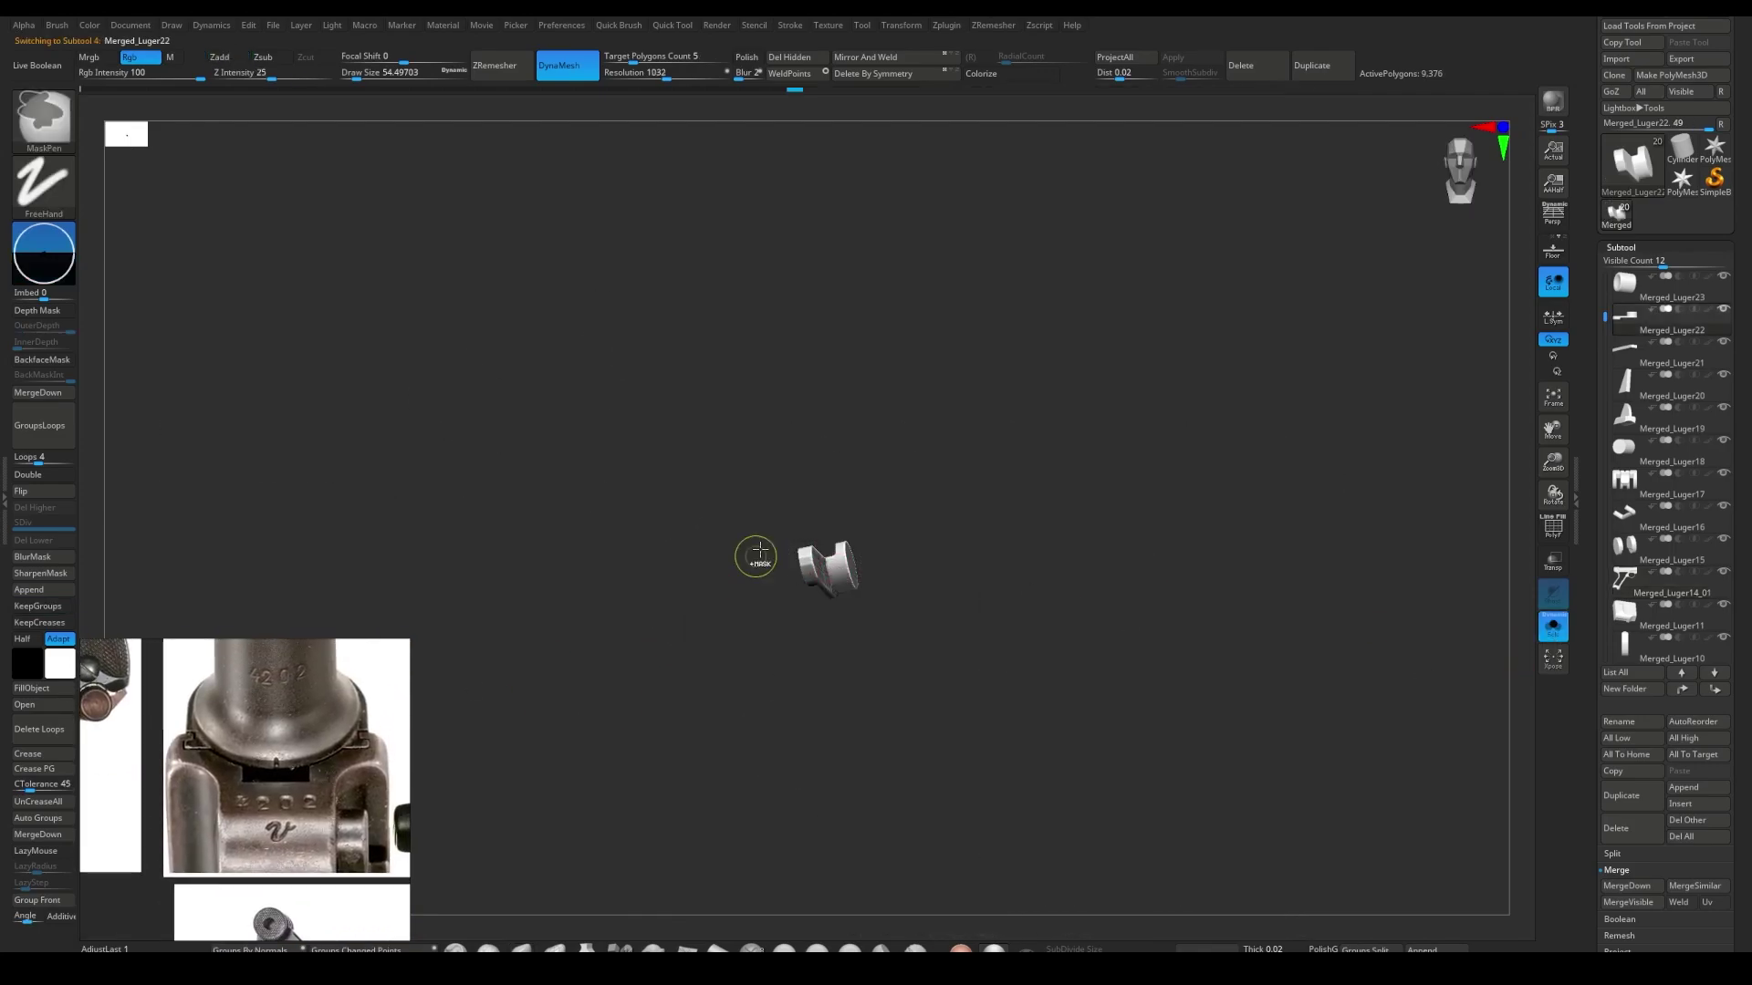
key(ctrl+shift+z)
key(ctrl+shift+z)
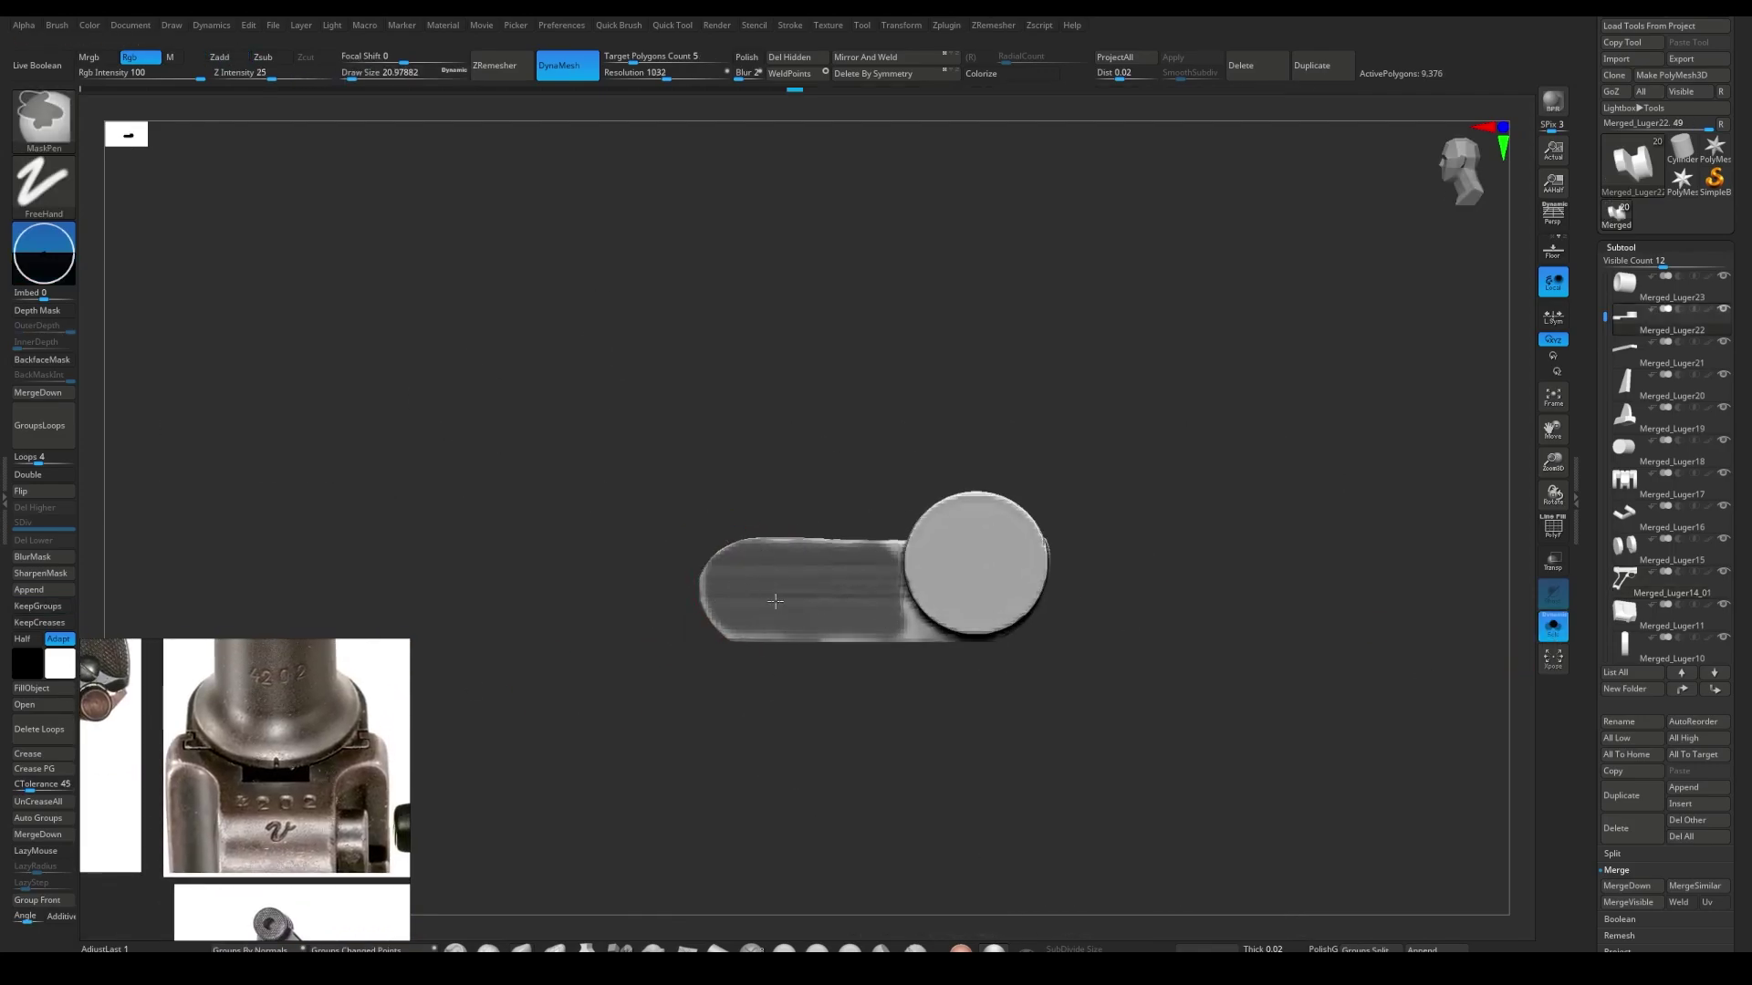
key(ctrl+shift+z)
key(ctrl+shift+z)
key(w)
key(ctrl+shift+z)
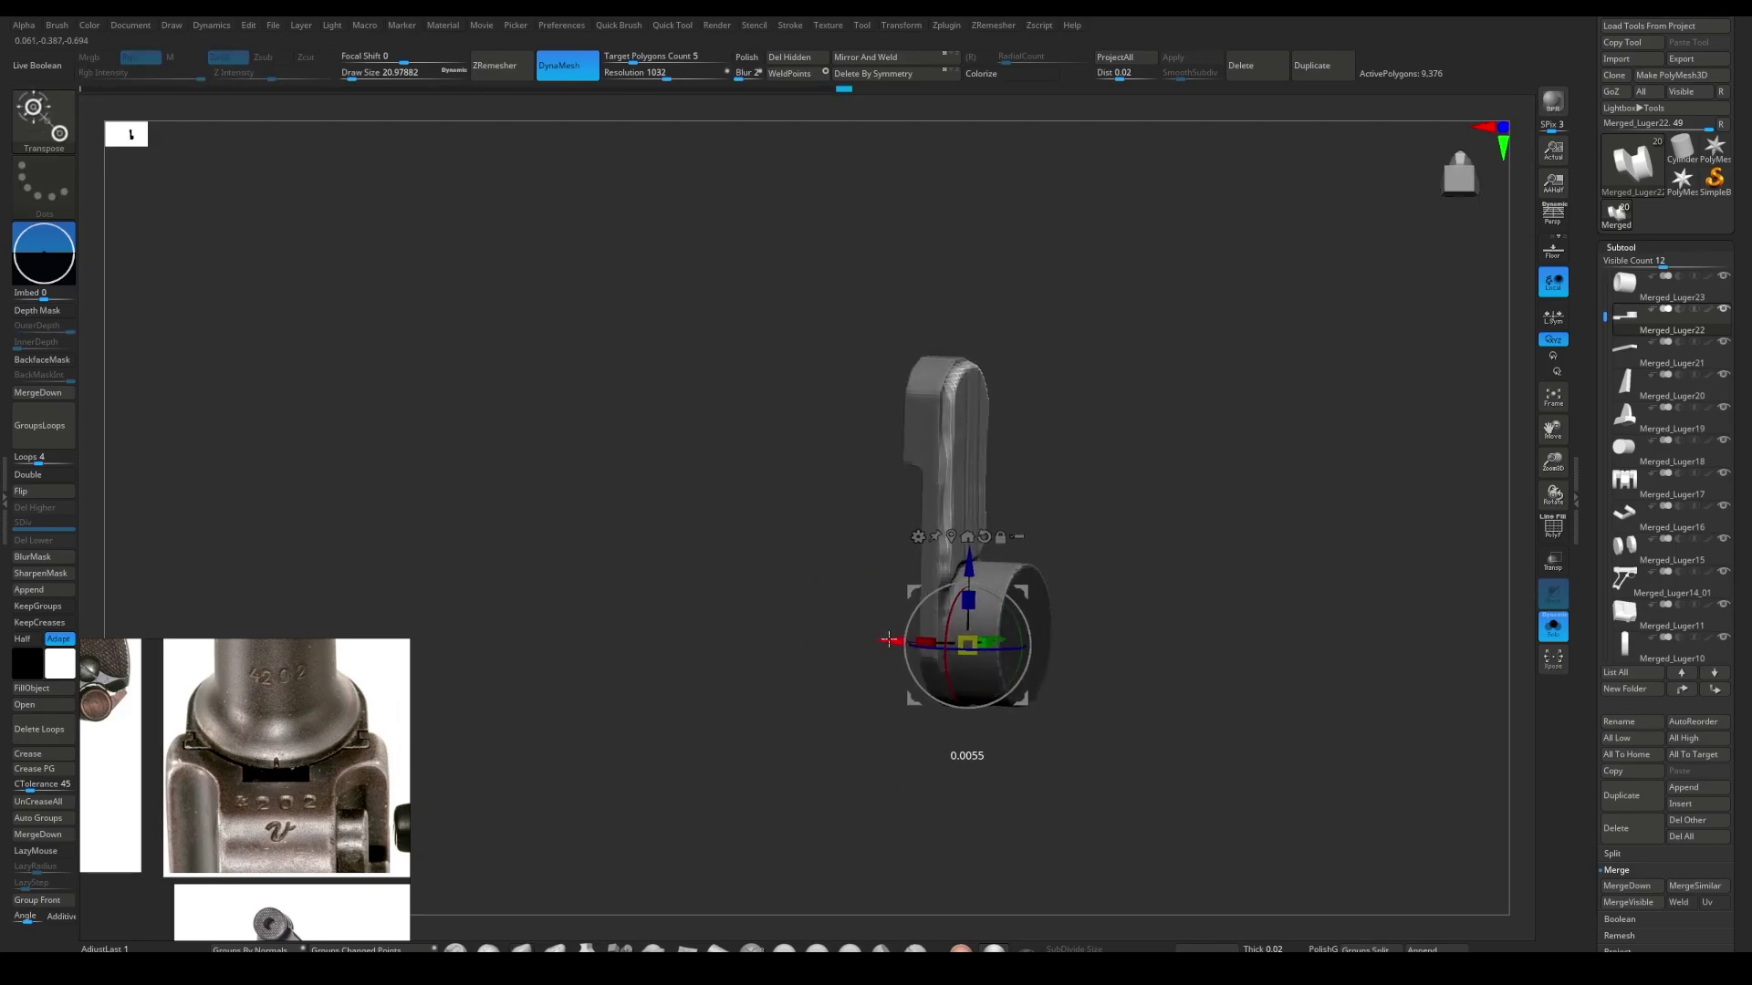
key(q)
key(ctrl+shift+z)
key(ctrl+shift+z)
key(ctrl+shift+z)
key(ctrl+shift+z)
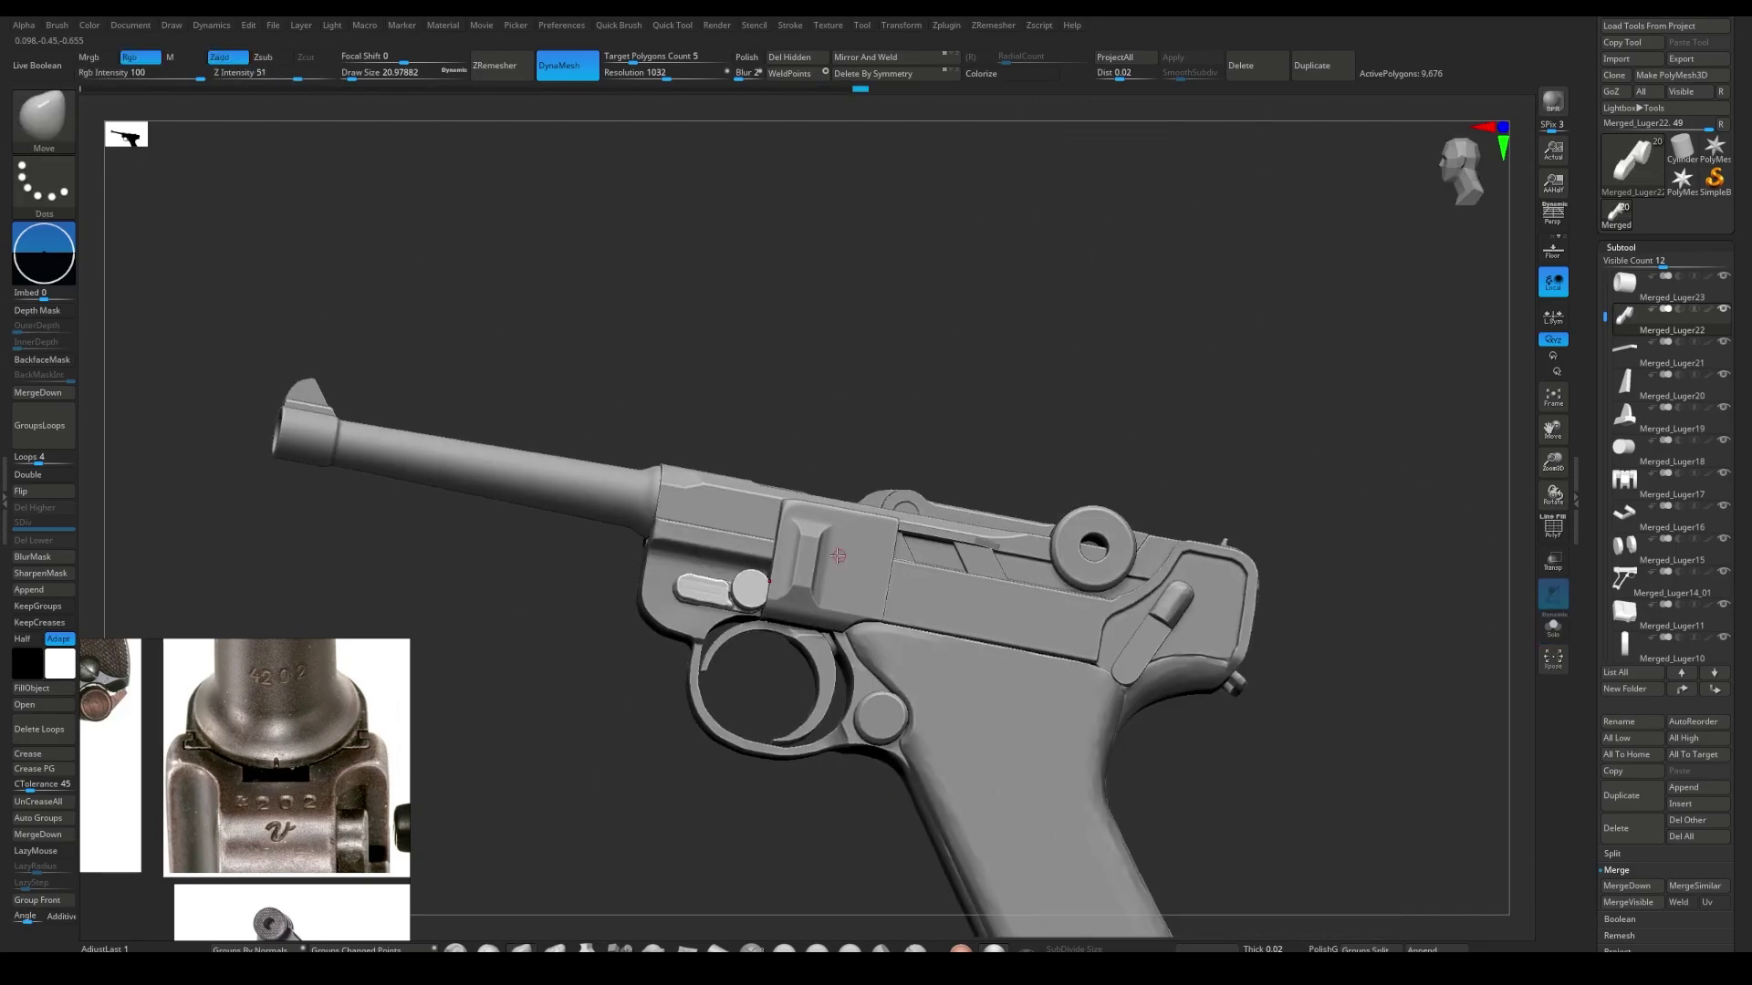
key(ctrl+shift+z)
- Nudge the lever into position and orbit to inspect the pistol from above
key(ctrl+shift+z)
key(ctrl+shift+z)
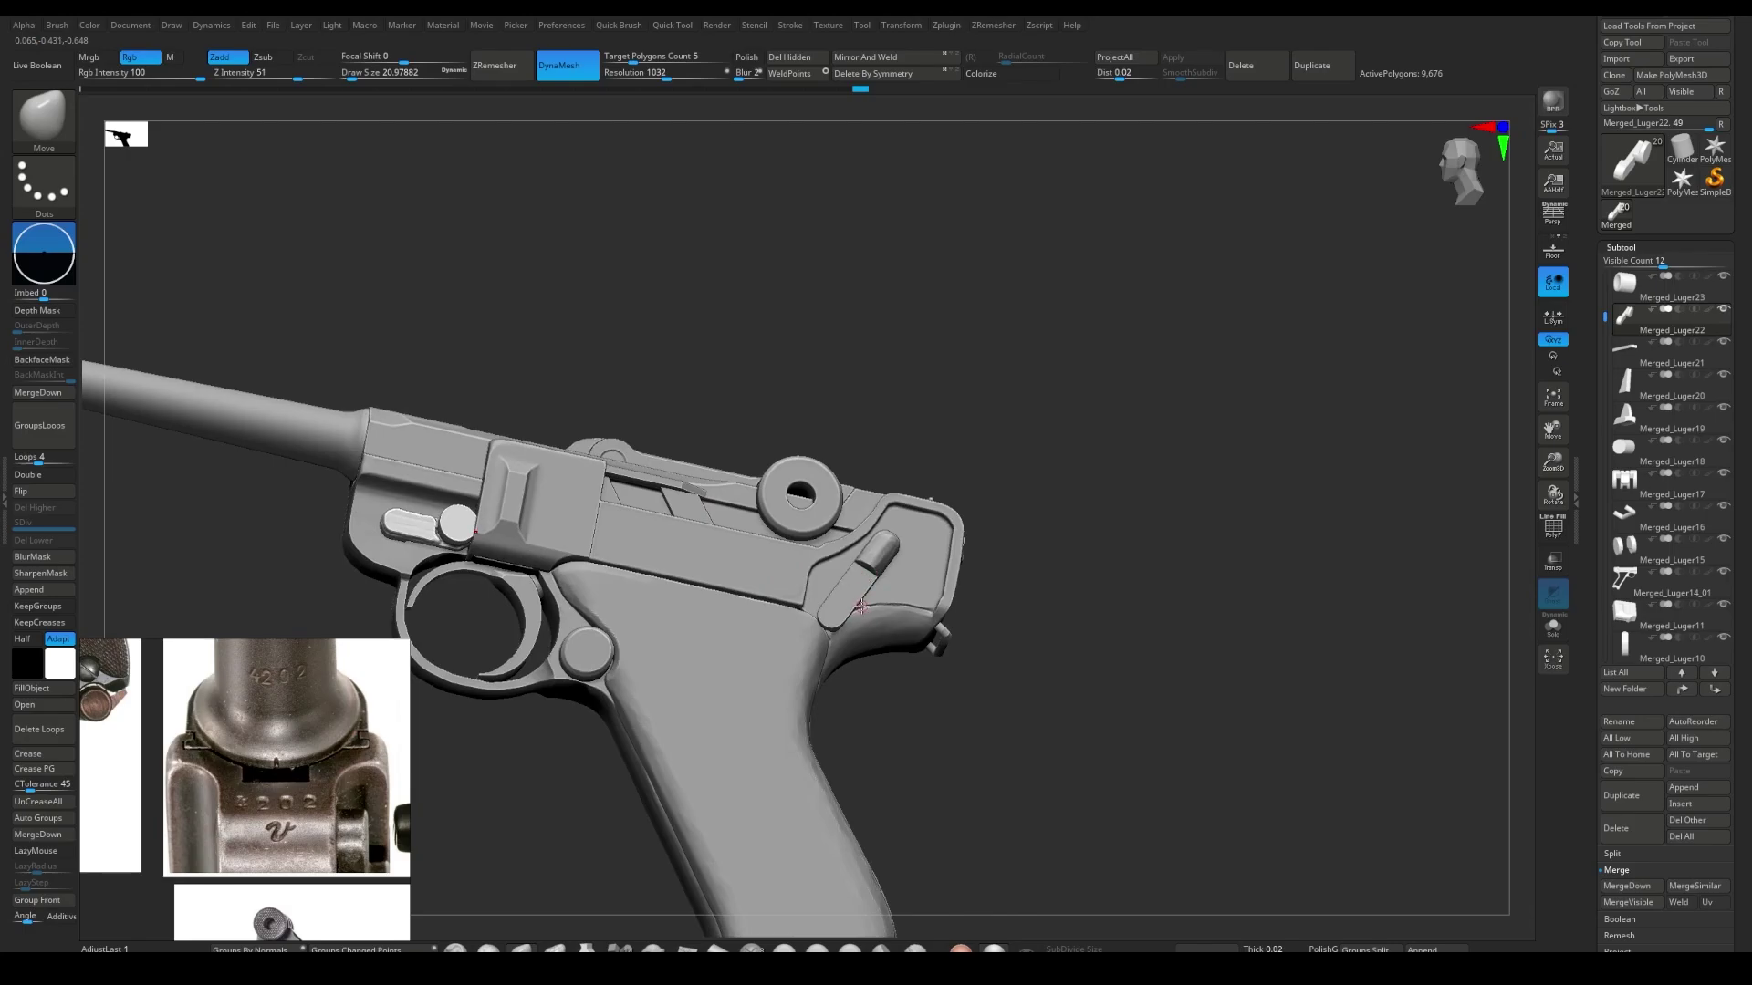
key(ctrl+shift+z)
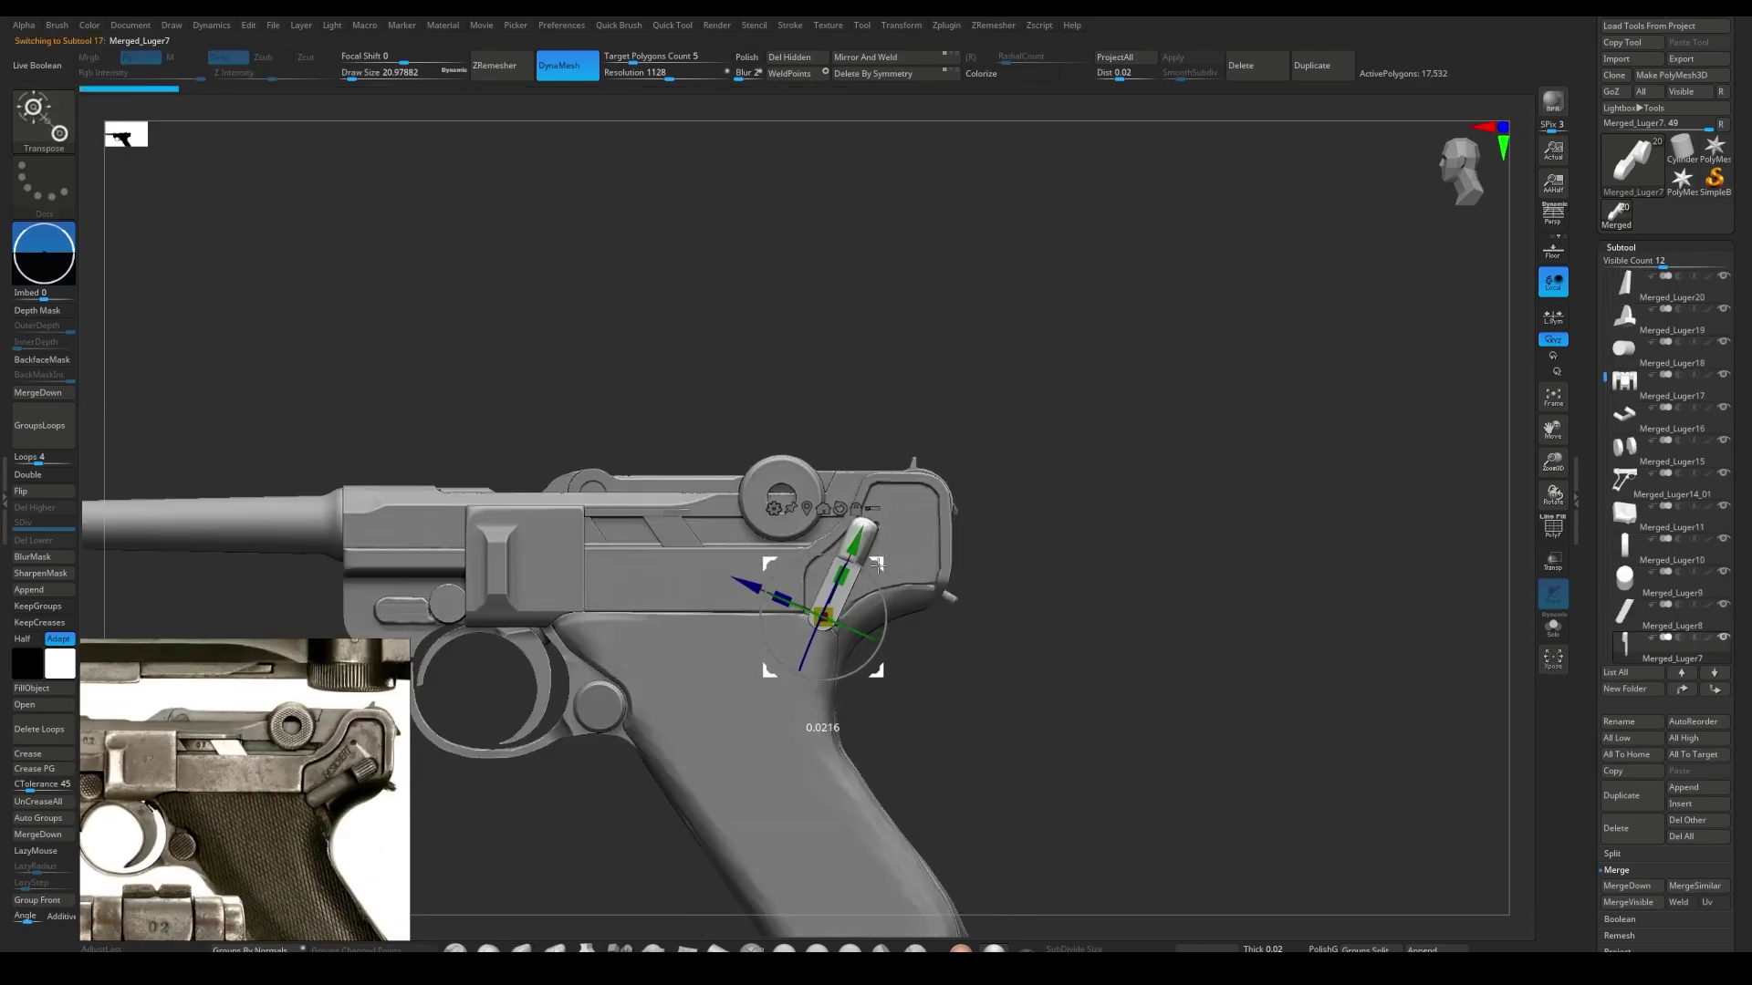
key(ctrl+shift+z)
key(ctrl+shift+z)
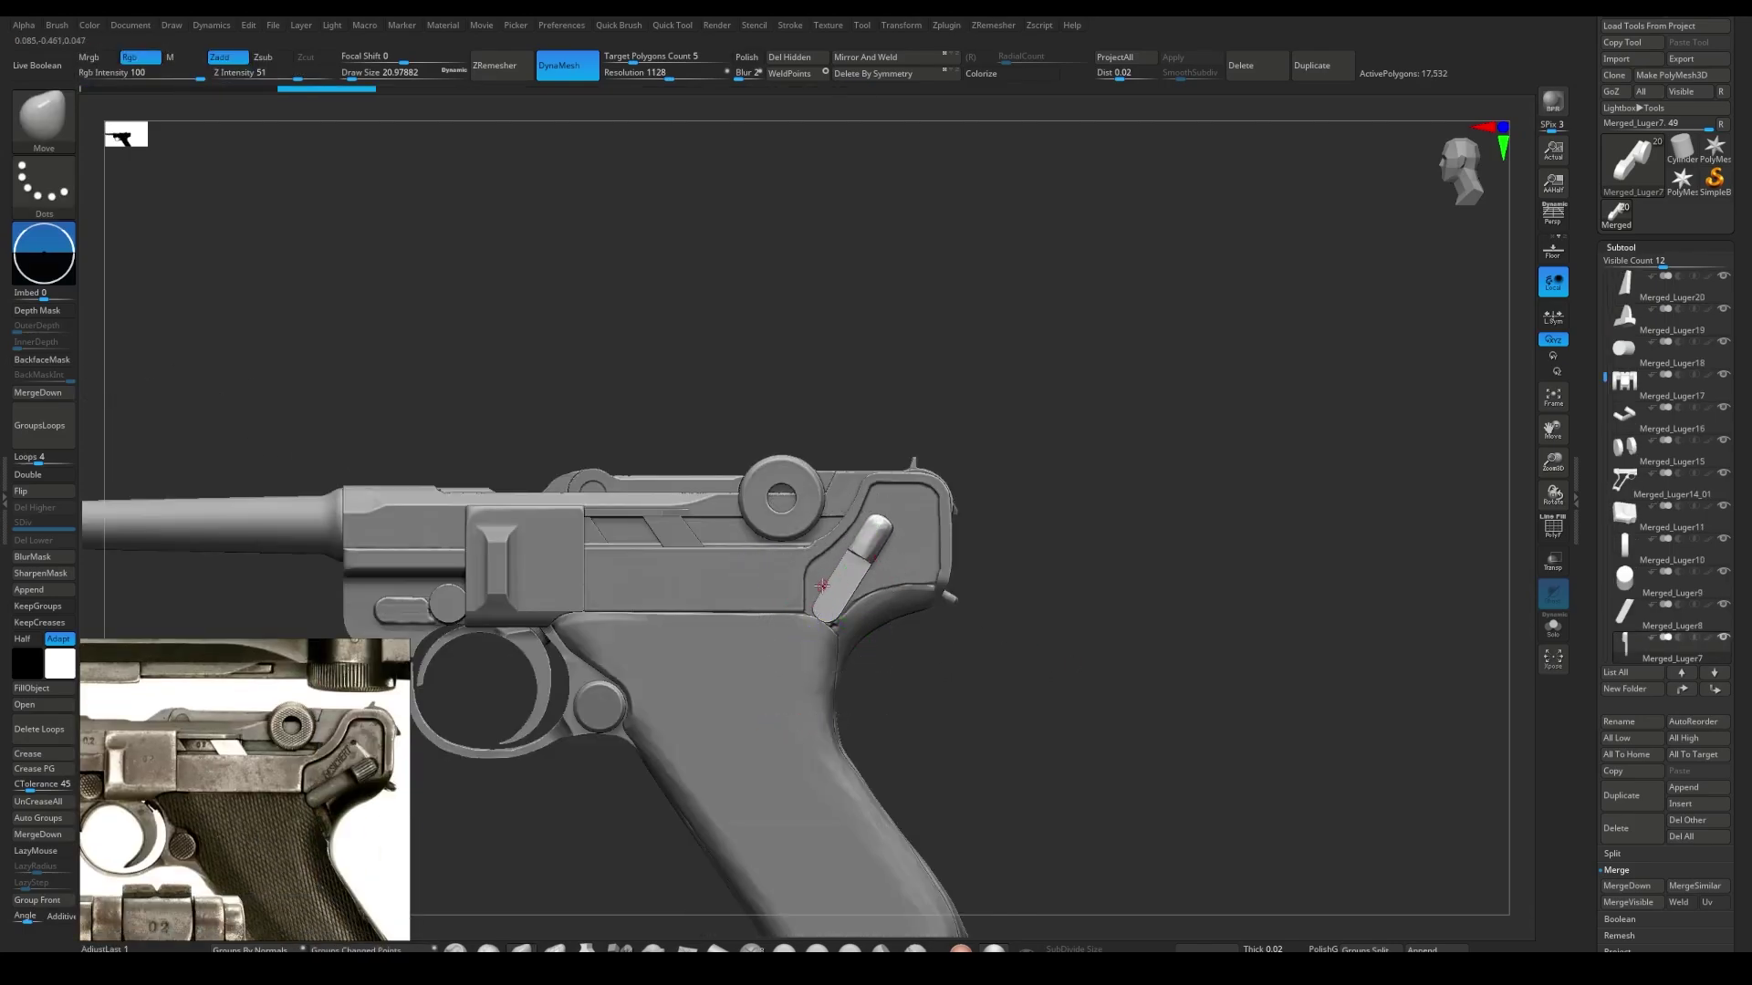
key(ctrl+shift+z)
key(ctrl+shift+z)
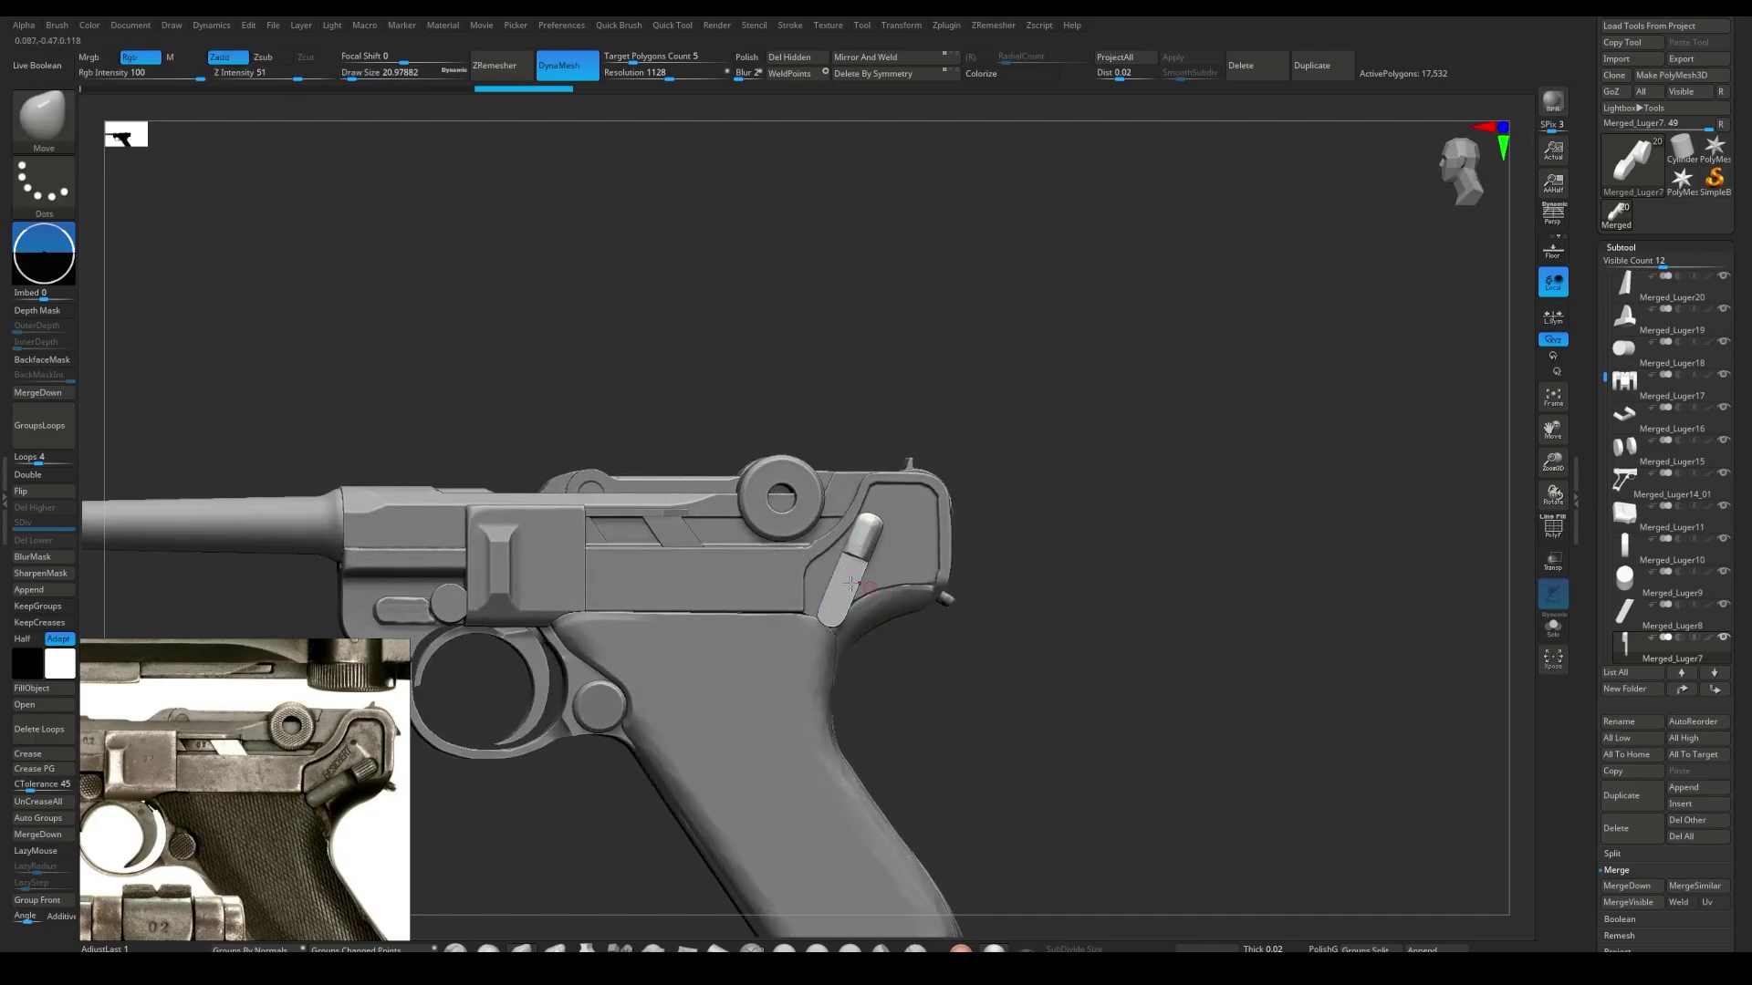
key(ctrl+shift+z)
key(ctrl+shift+z)
key(ctrl+shift+z)
key(ctrl+shift+z)
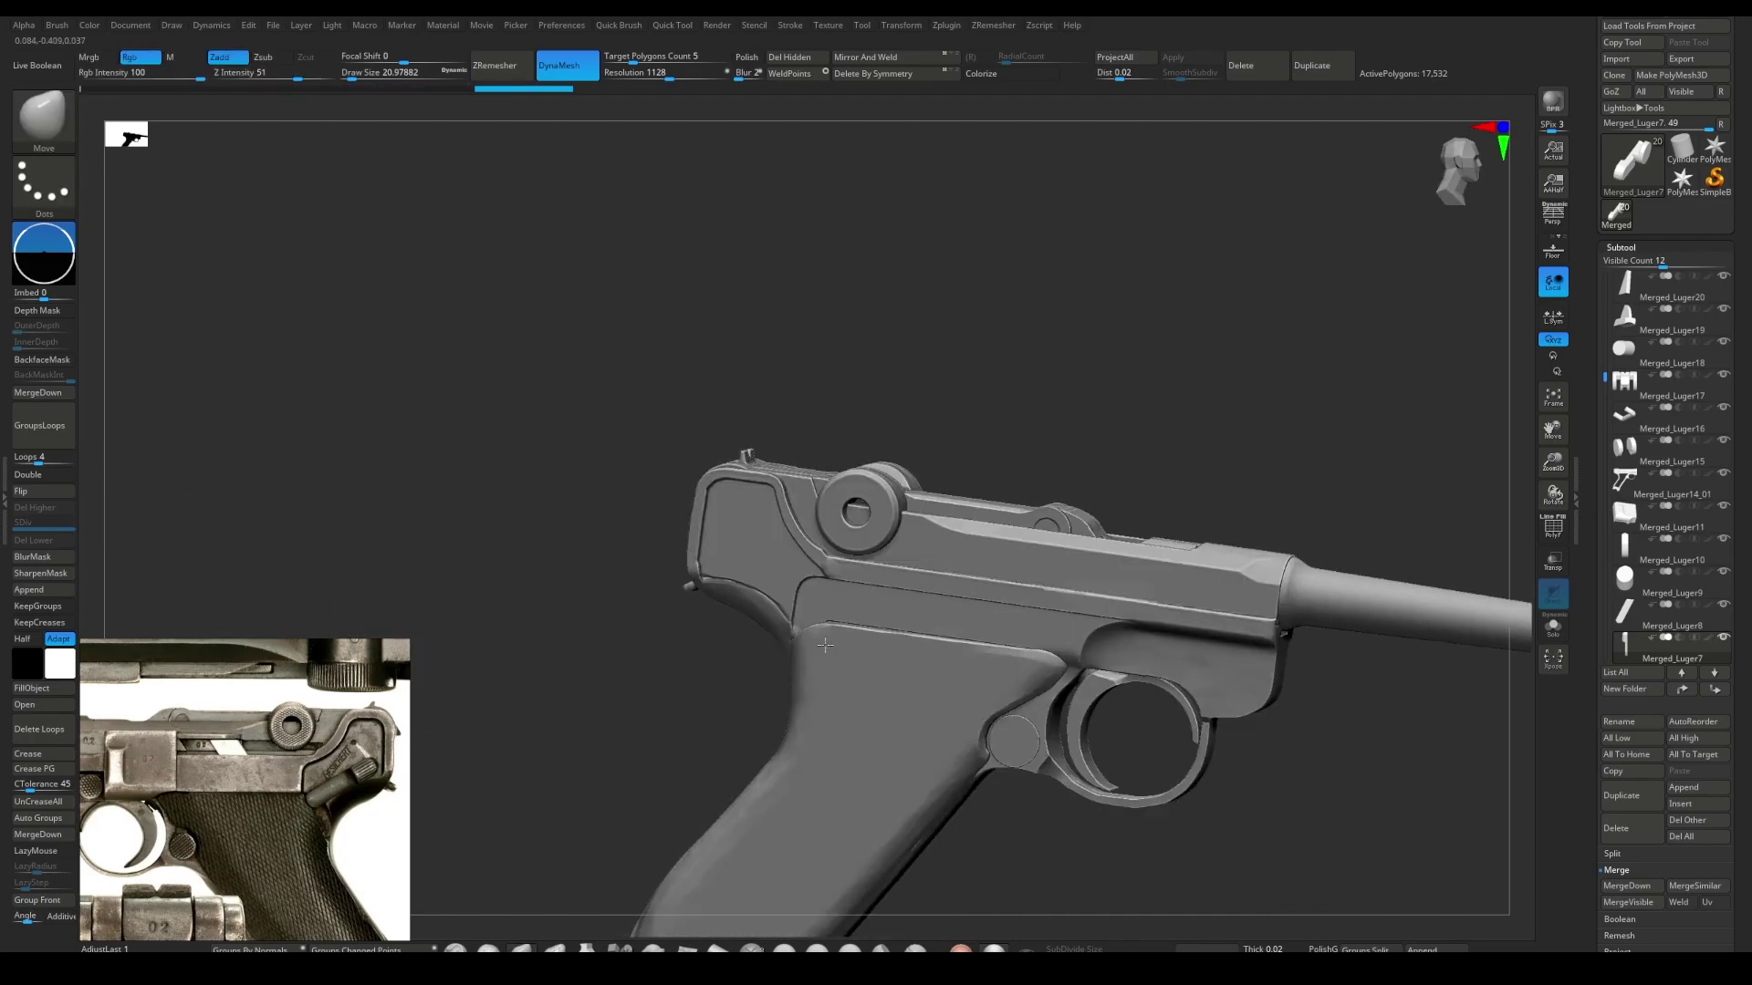
key(ctrl+shift+z)
key(ctrl+shift+z)
key(ctrl+shift+z)
key(ctrl+shift+z)
key(ctrl+shift+z)
key(ctrl+shift+z)
key(ctrl+shift+z)
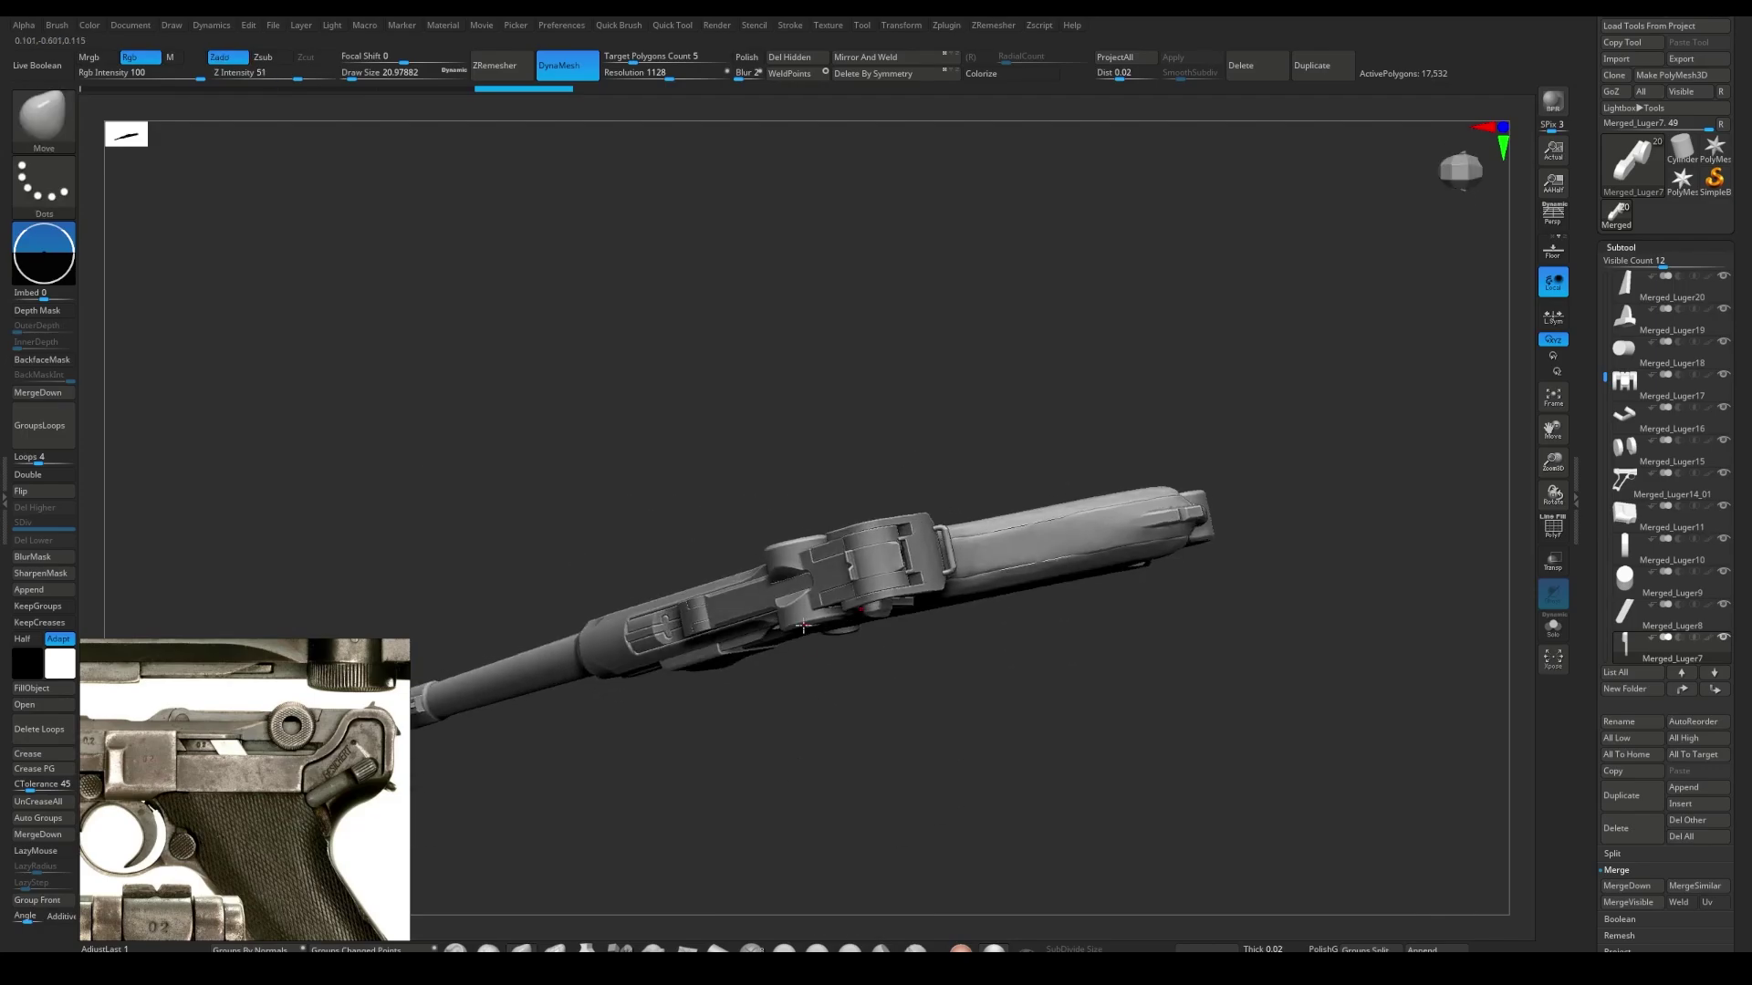
key(ctrl+shift+z)
key(alt+Tab)
key(ctrl+shift+z)
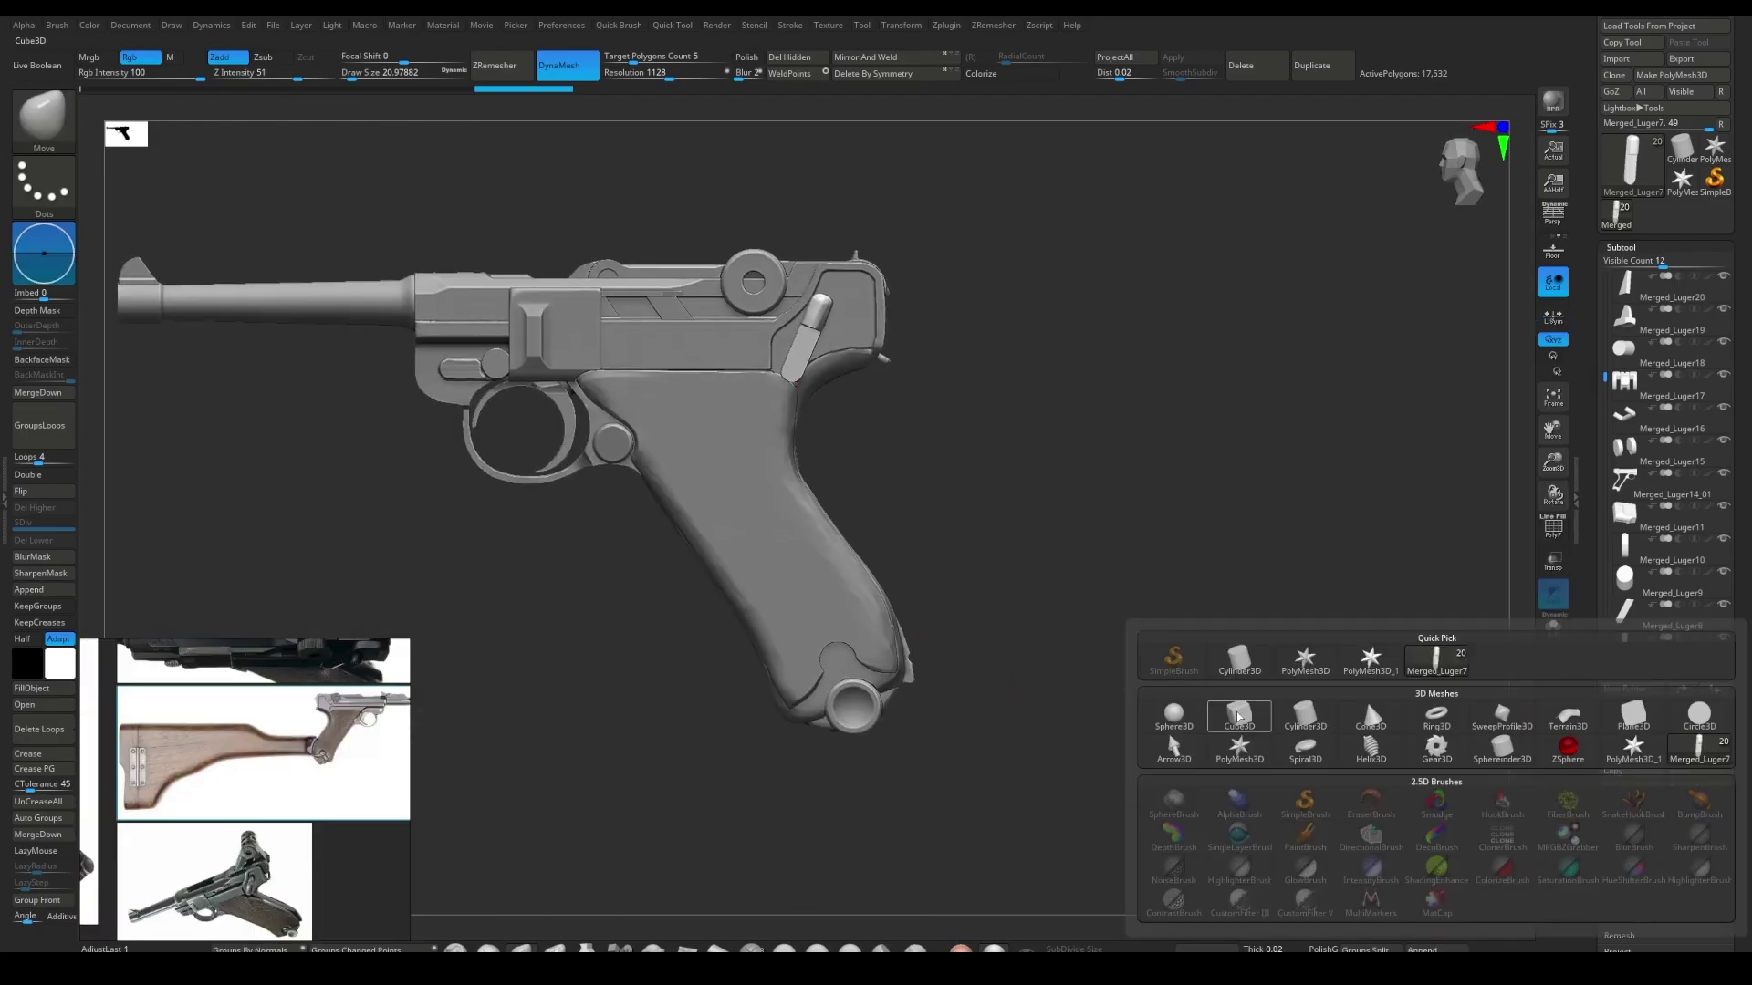
- Insert a DynaMeshed Cube3D and scale it into a block behind the grip
click(1238, 716)
key(shift+f)
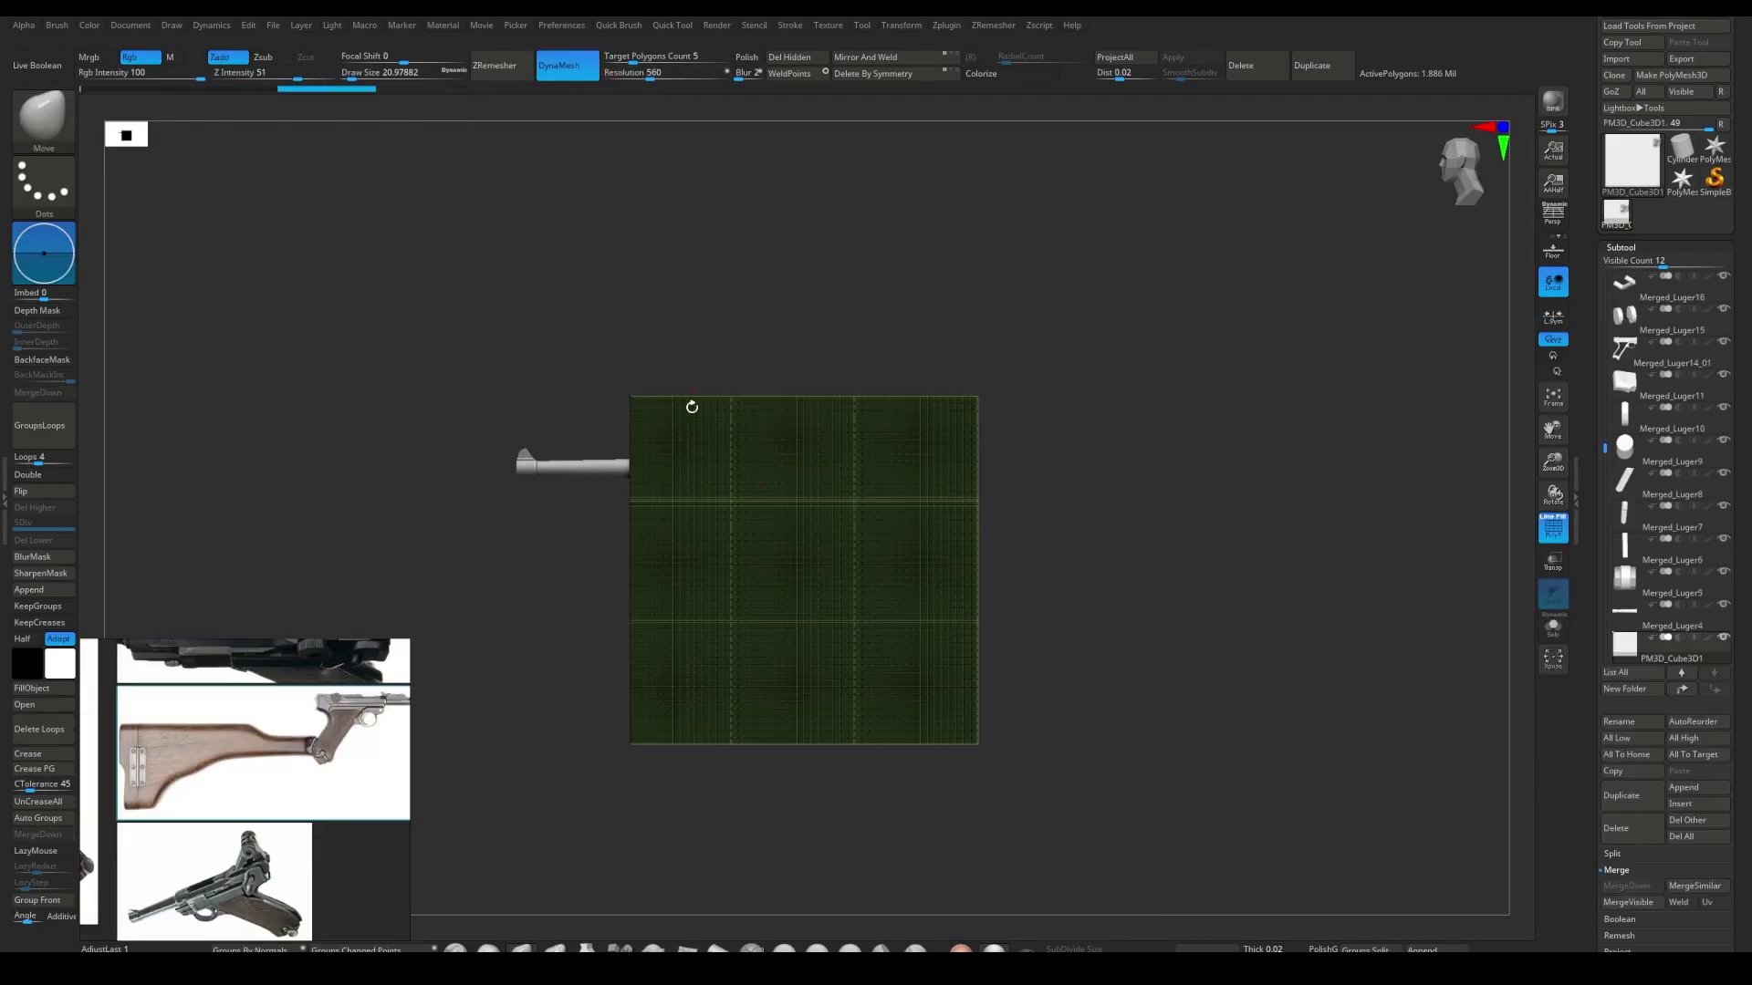
key(f)
key(shift+f)
key(w)
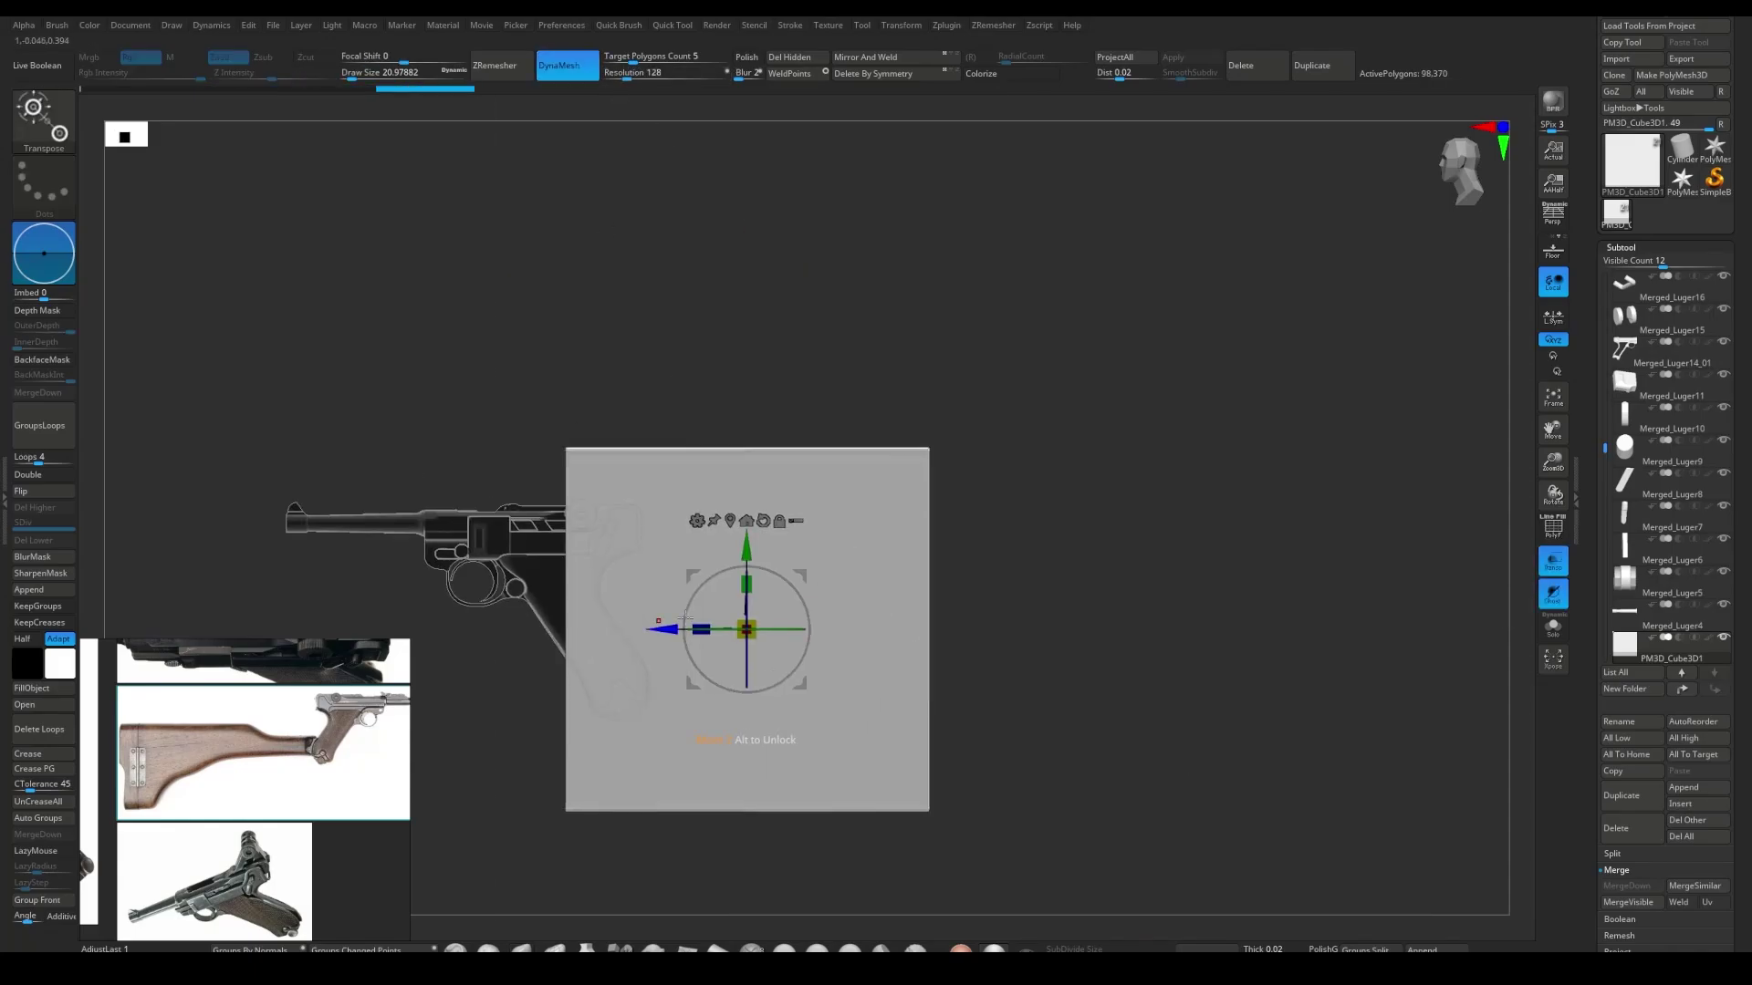
drag(1106, 533, 783, 620)
key(q)
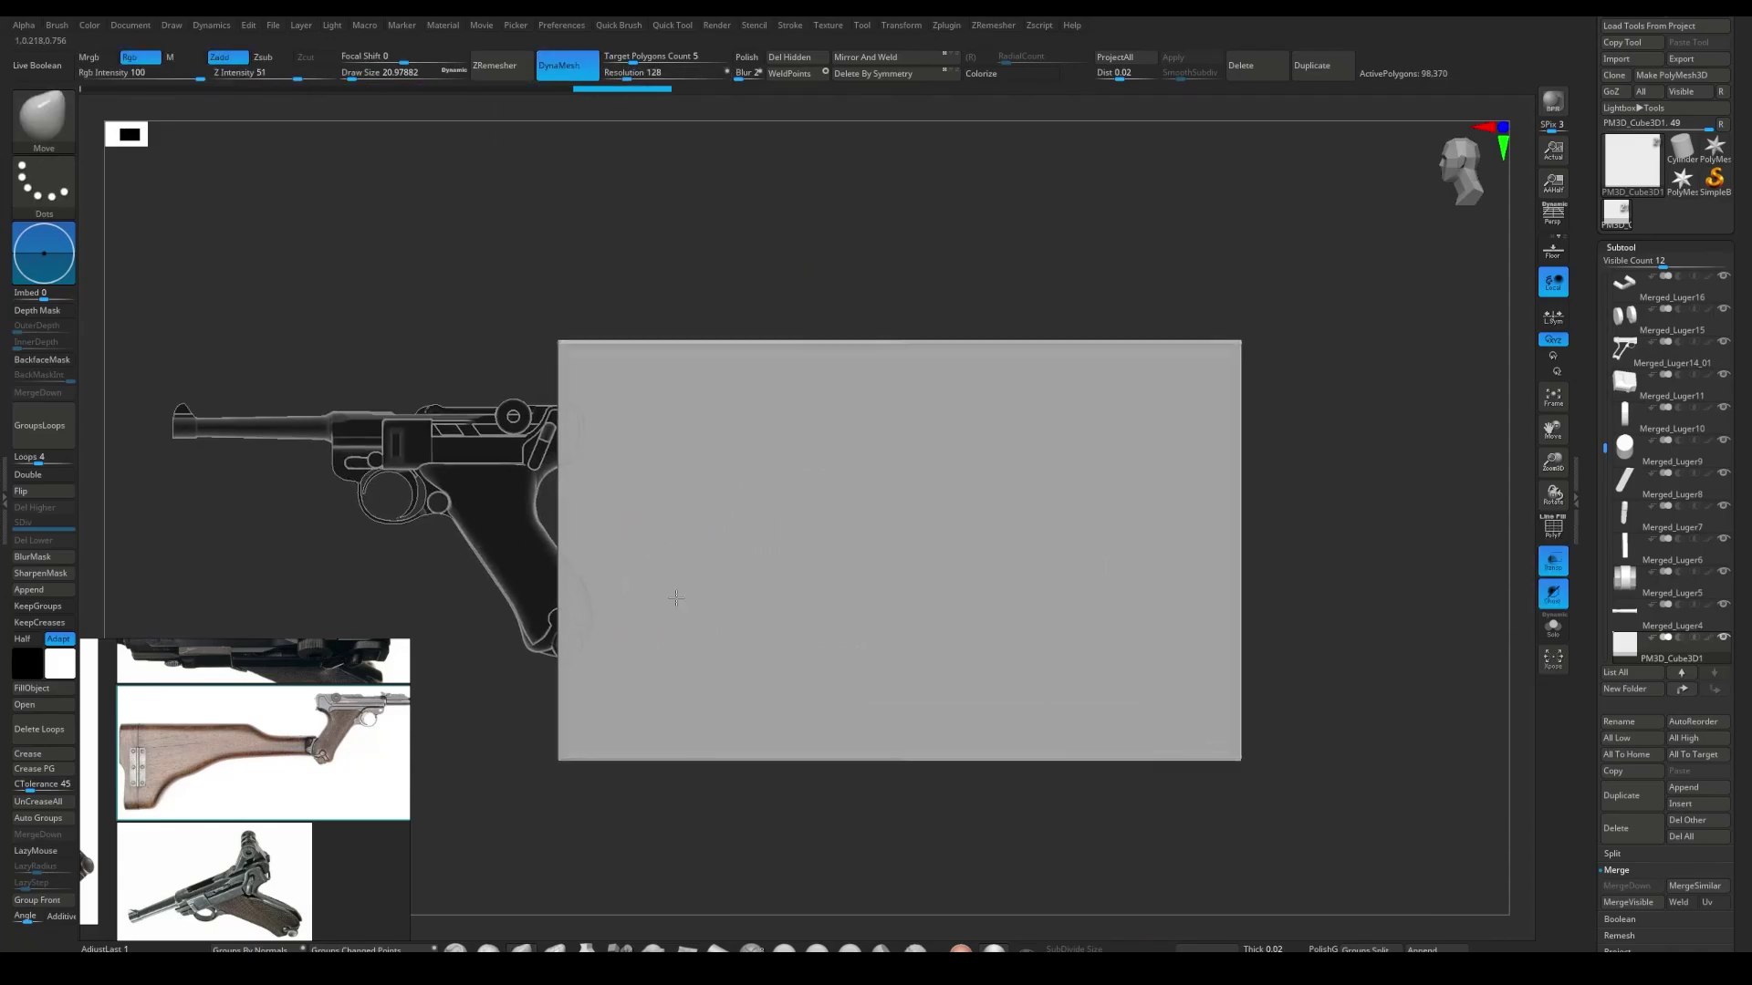
- ClipCurve the block's top, underside and rear into the reference stock profile
mouse_move(441, 604)
ctrl+shift+mouse_down()
mouse_move(728, 605)
mouse_move(970, 332)
mouse_move(721, 609)
ctrl+shift+mouse_up()
key(ctrl+z)
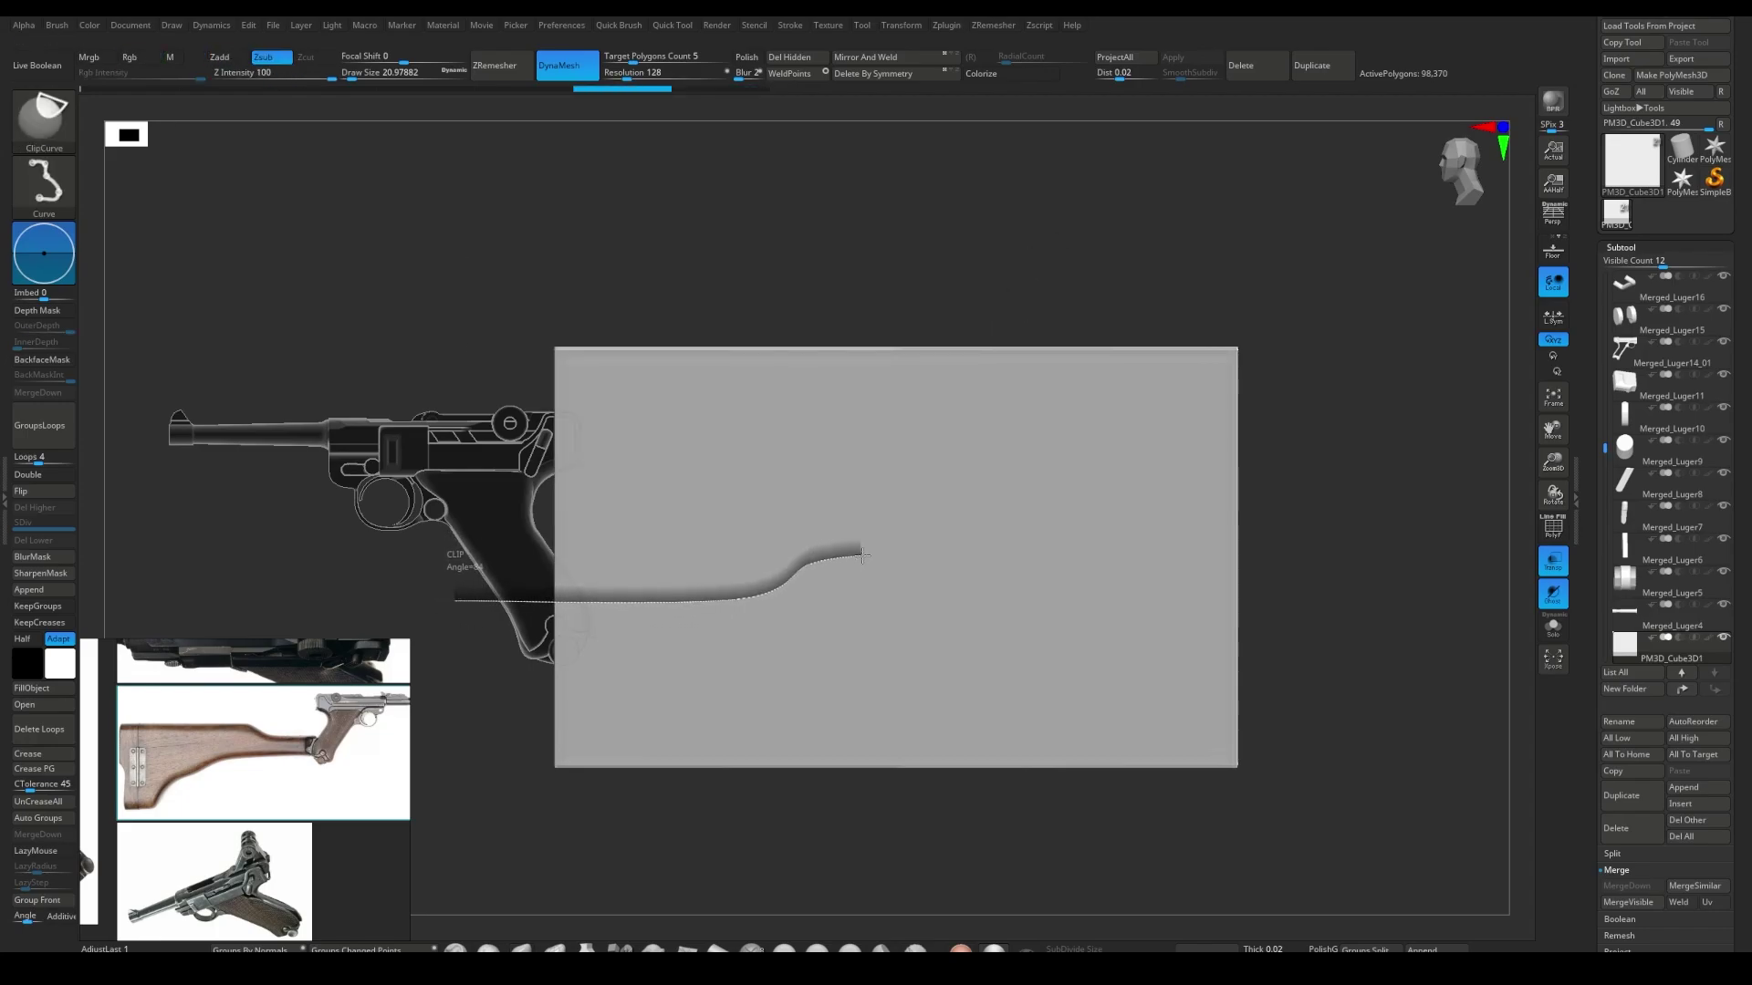
ctrl+shift+drag(1279, 561, 1279, 560)
ctrl+shift+drag(438, 583, 744, 586)
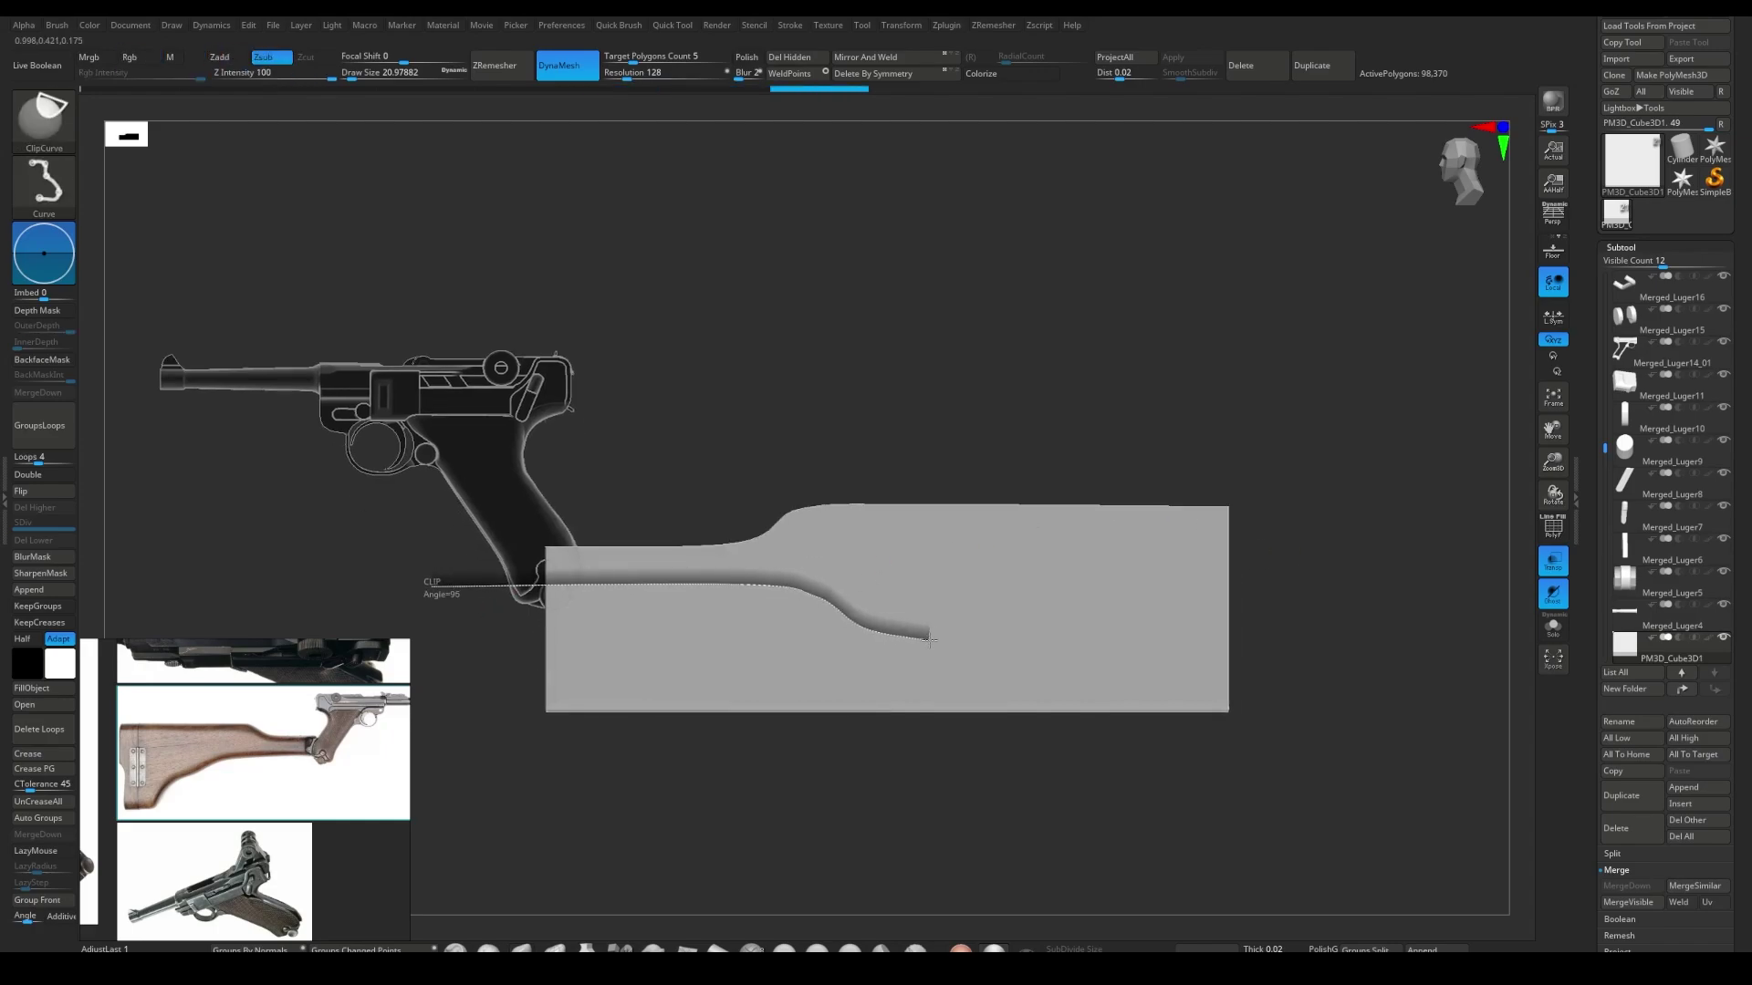
ctrl+shift+drag(1020, 708, 993, 748)
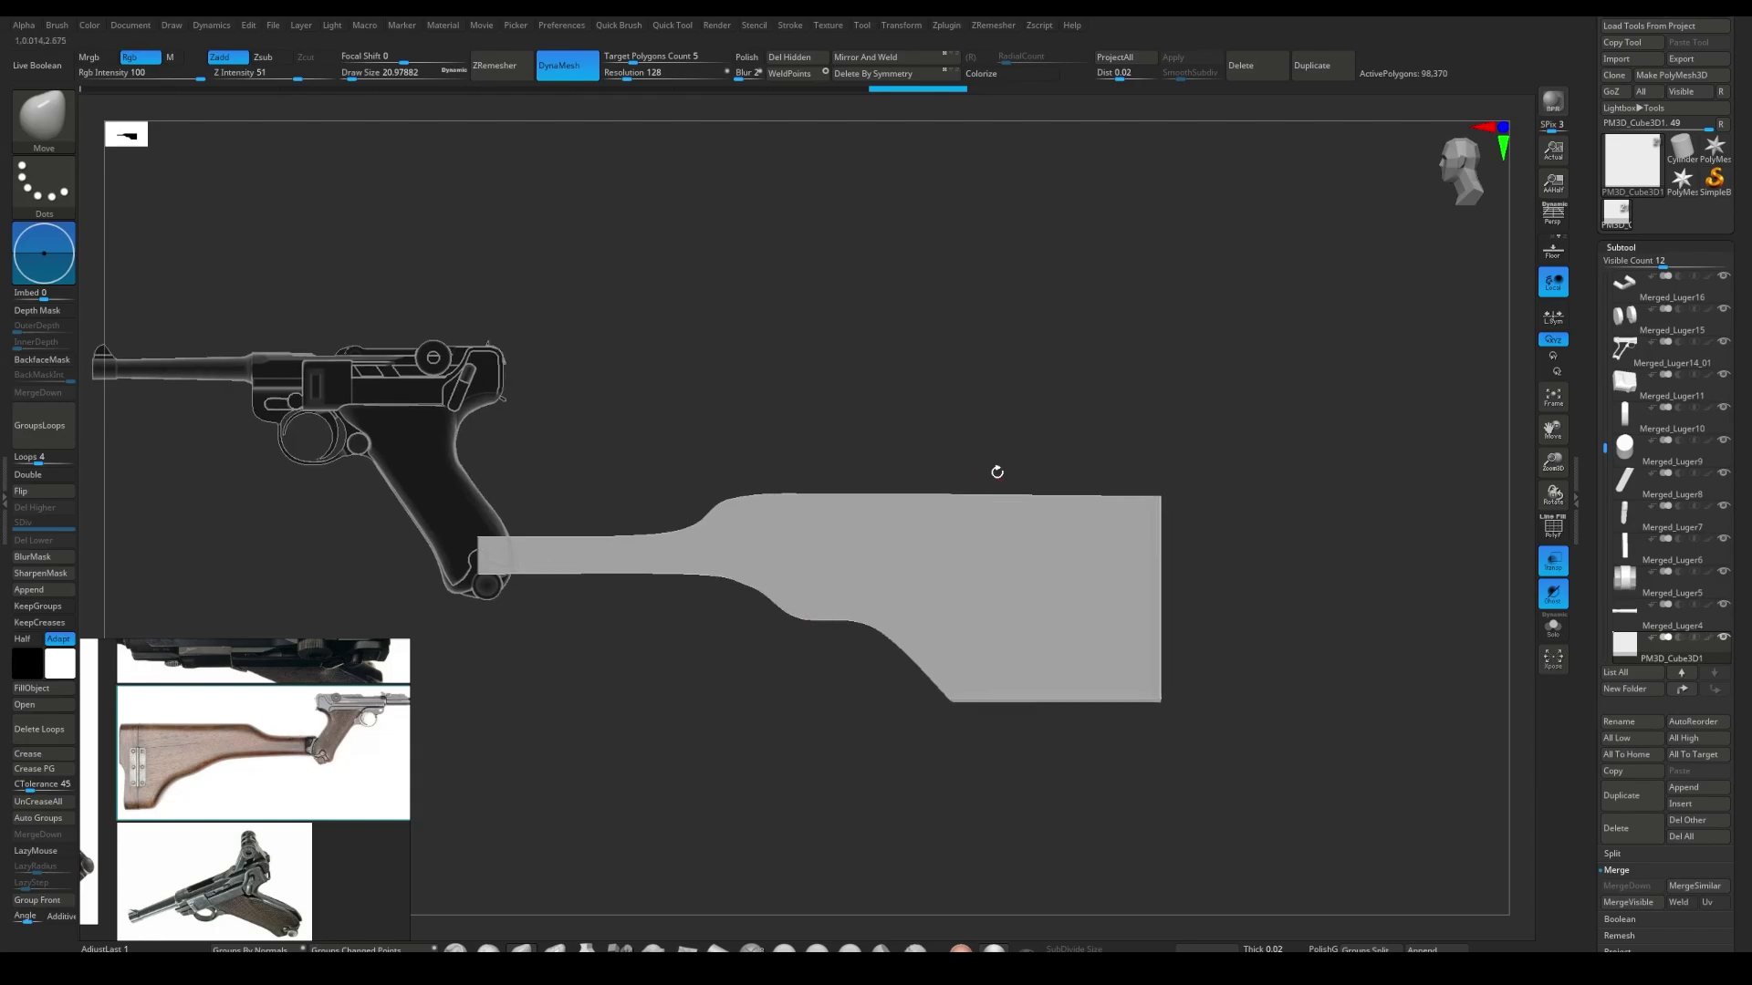
ctrl+shift+drag(992, 438, 981, 840)
- Trim the stock where it overlaps the grip and shave its top edge
key(w)
shift+drag(942, 783, 721, 559)
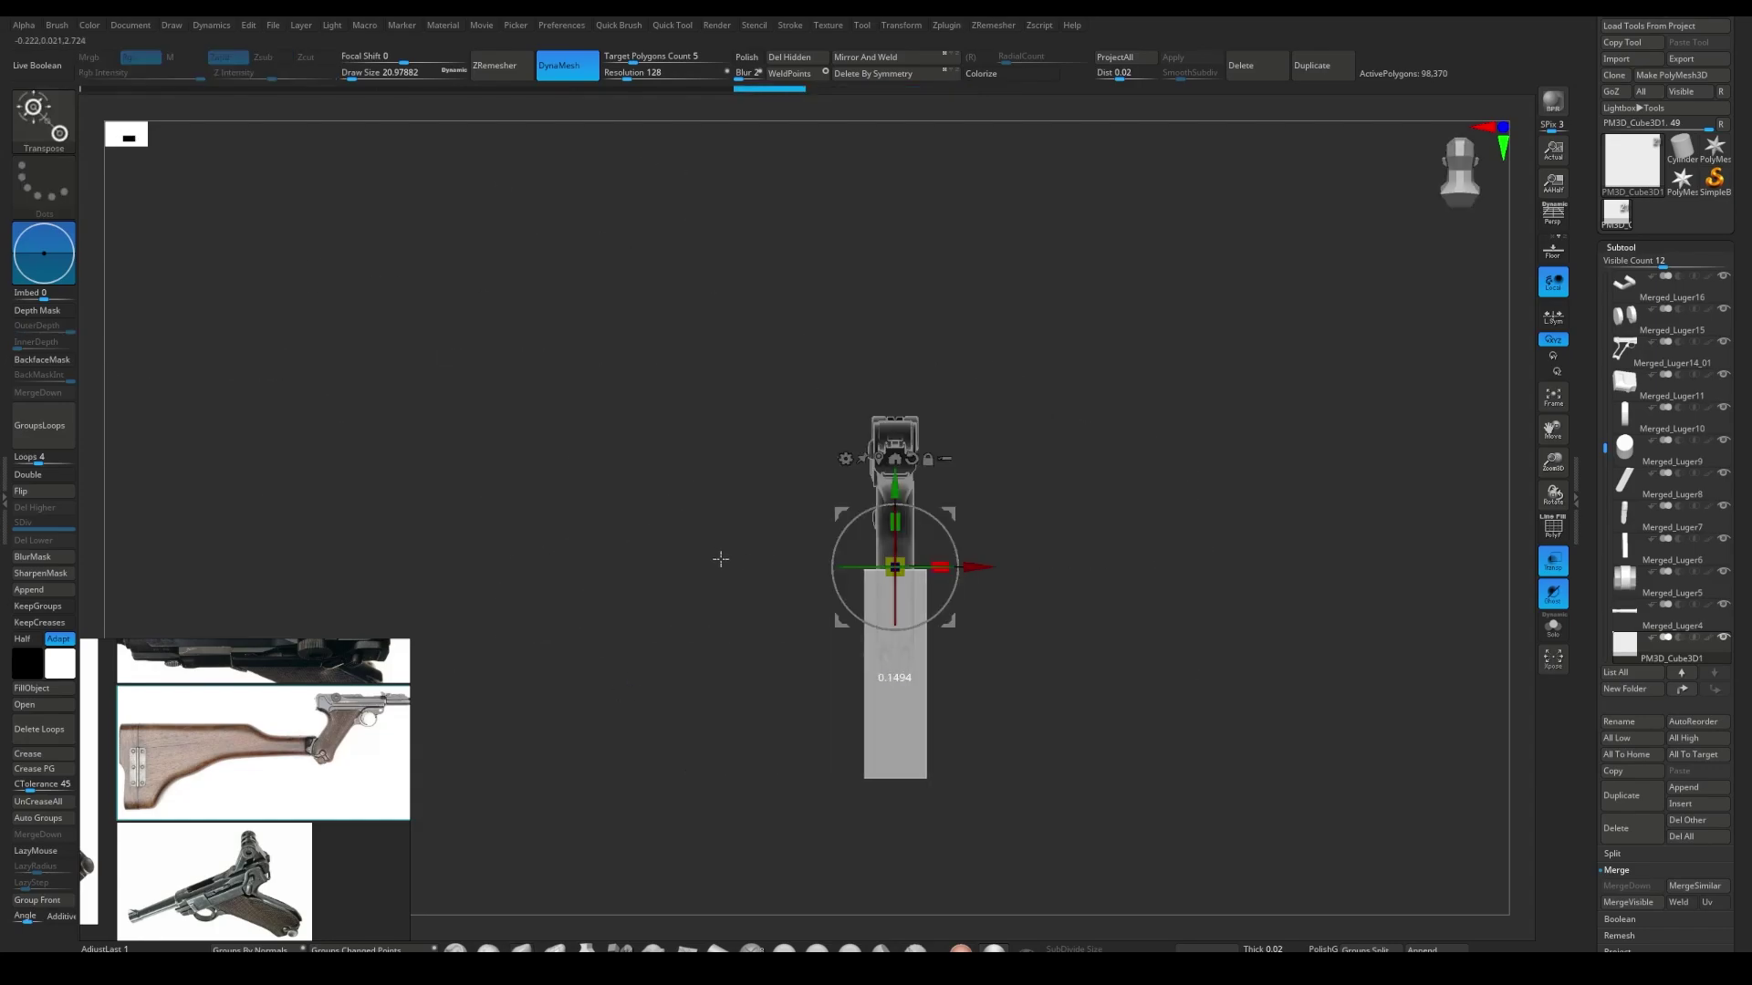
key(q)
shift+right_drag(884, 606, 649, 700)
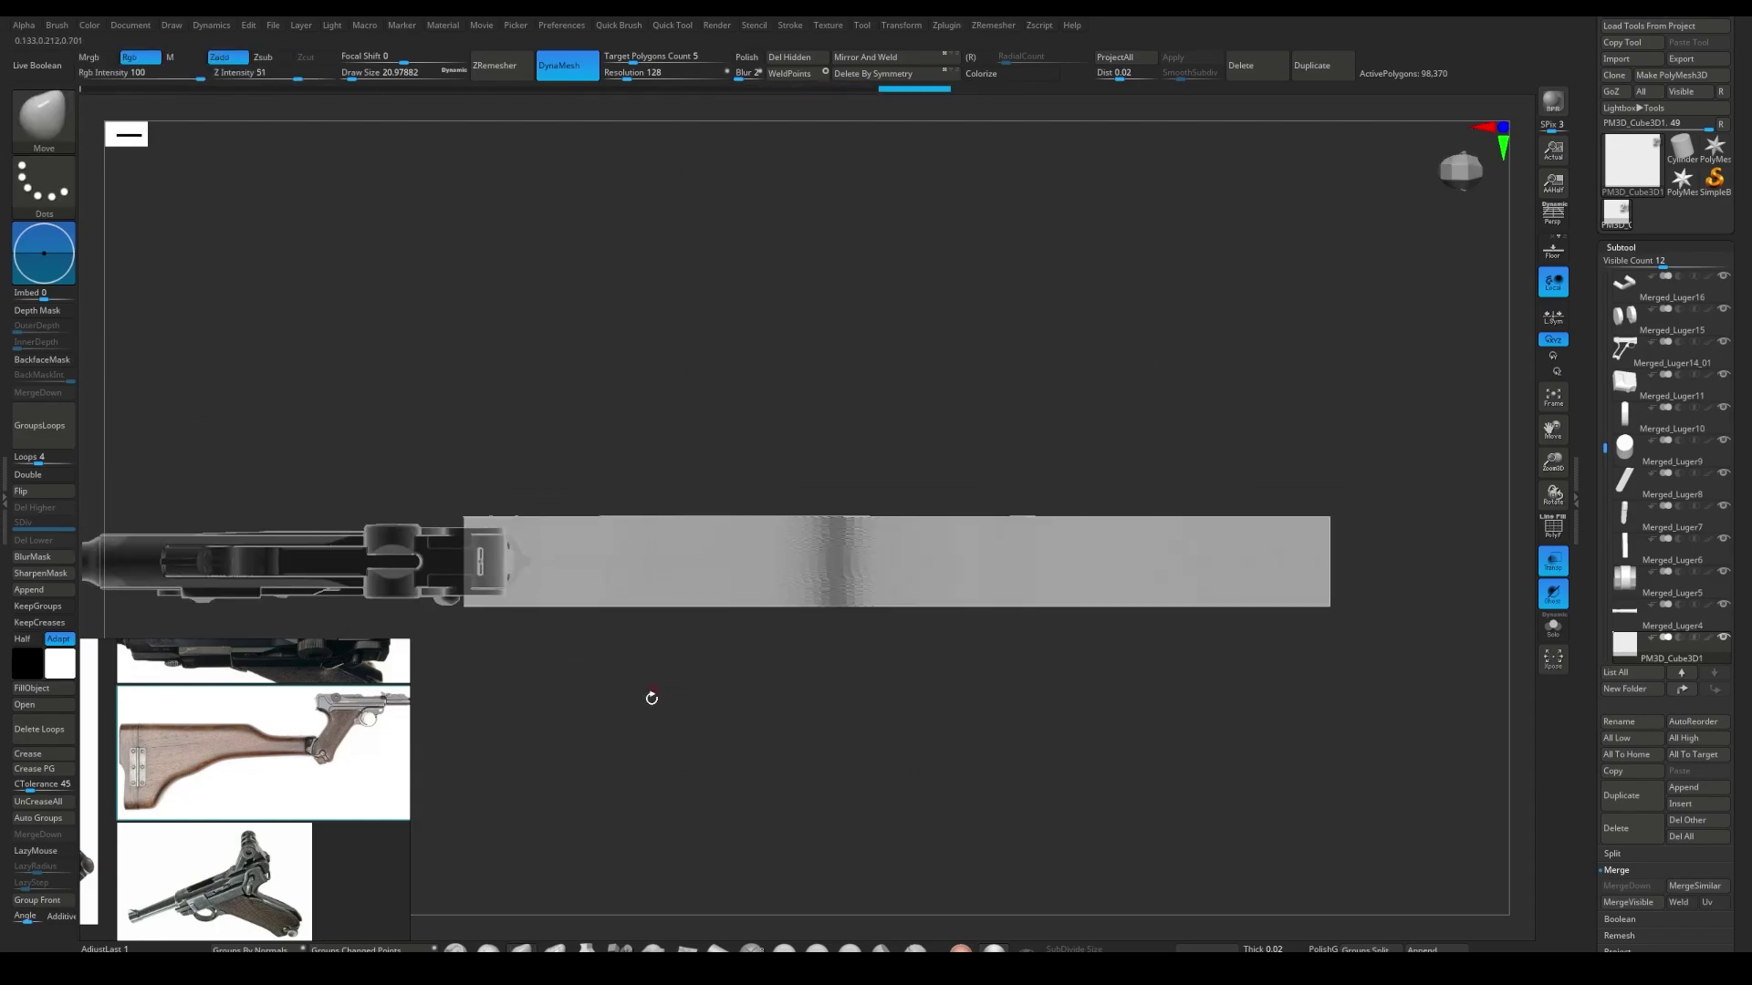
ctrl+shift+drag(461, 536, 580, 551)
shift+right_drag(576, 449, 658, 538)
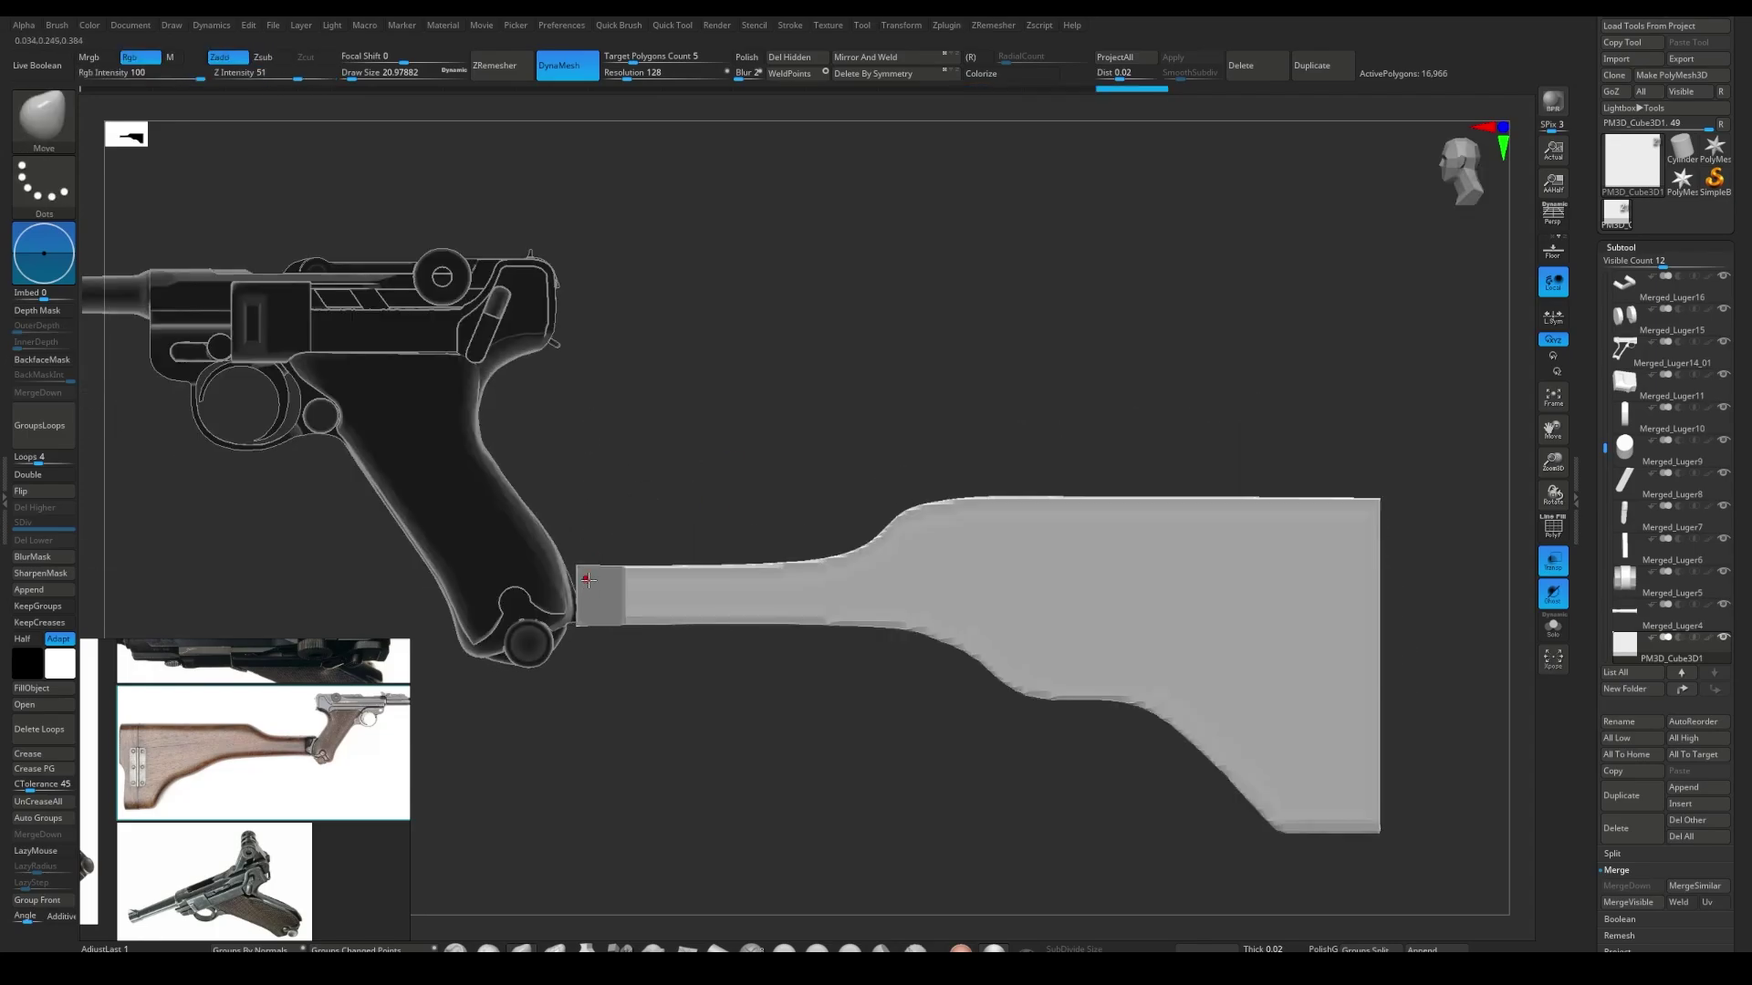
ctrl+shift+drag(628, 425, 742, 598)
alt+right_drag(742, 598, 621, 613)
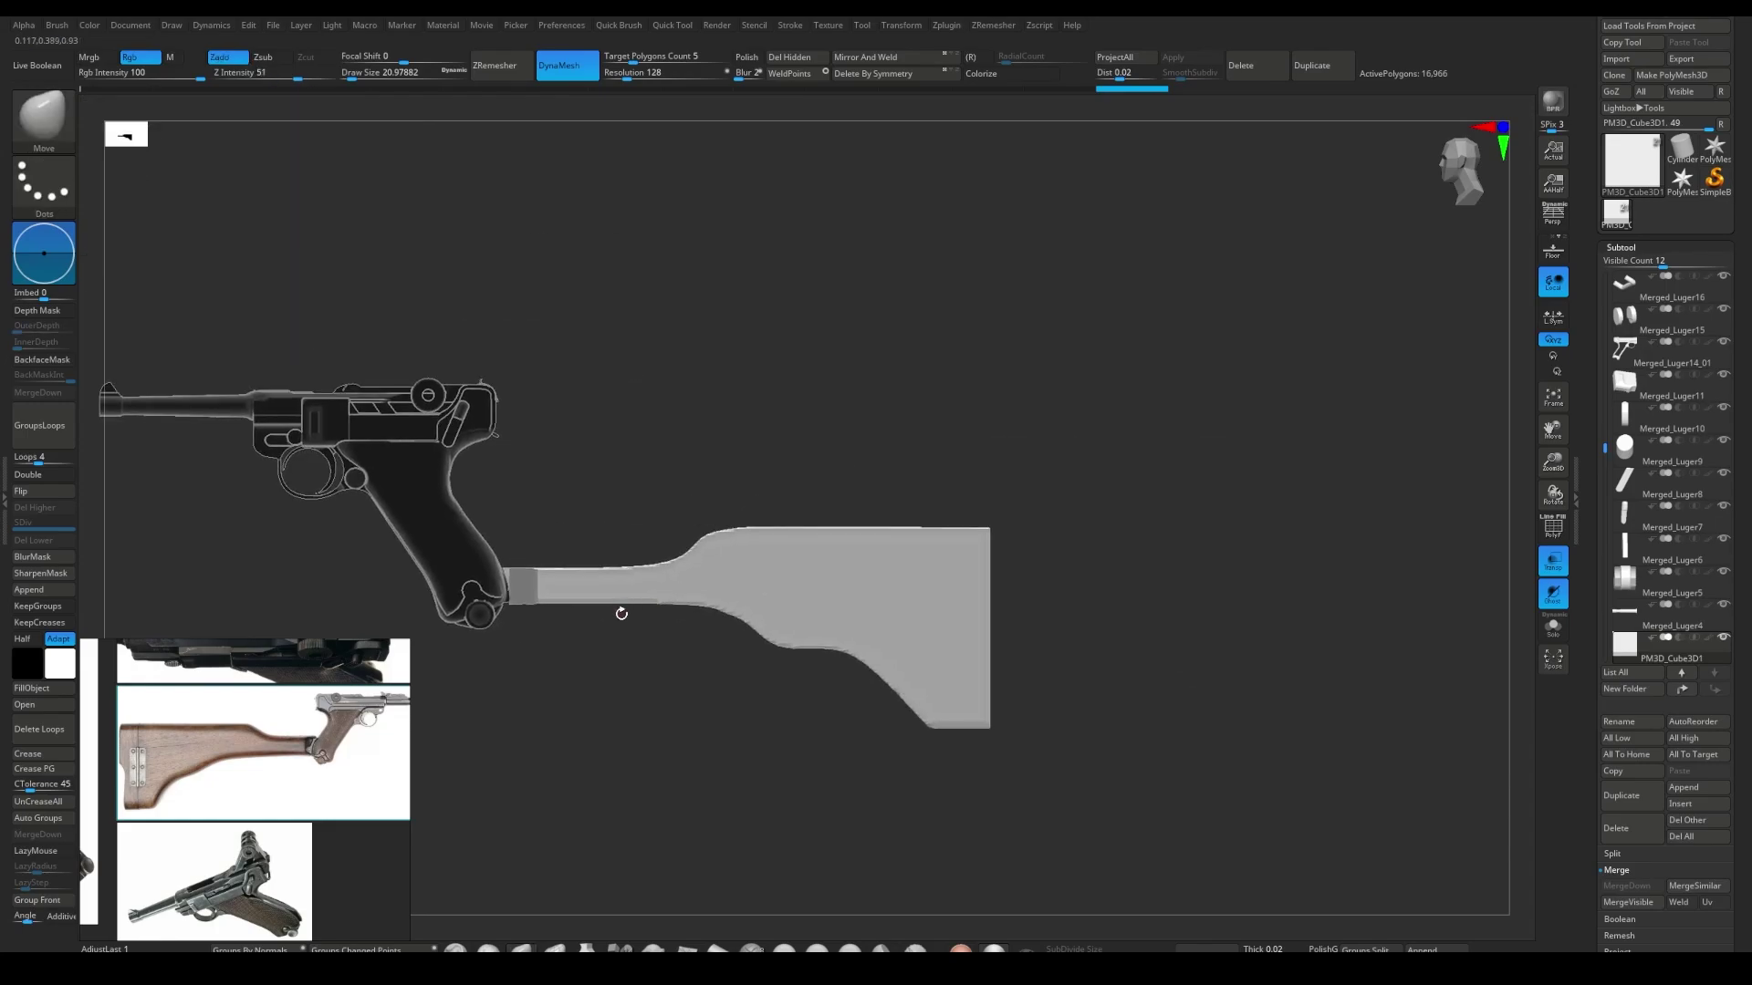
ctrl+shift+drag(605, 529, 1231, 538)
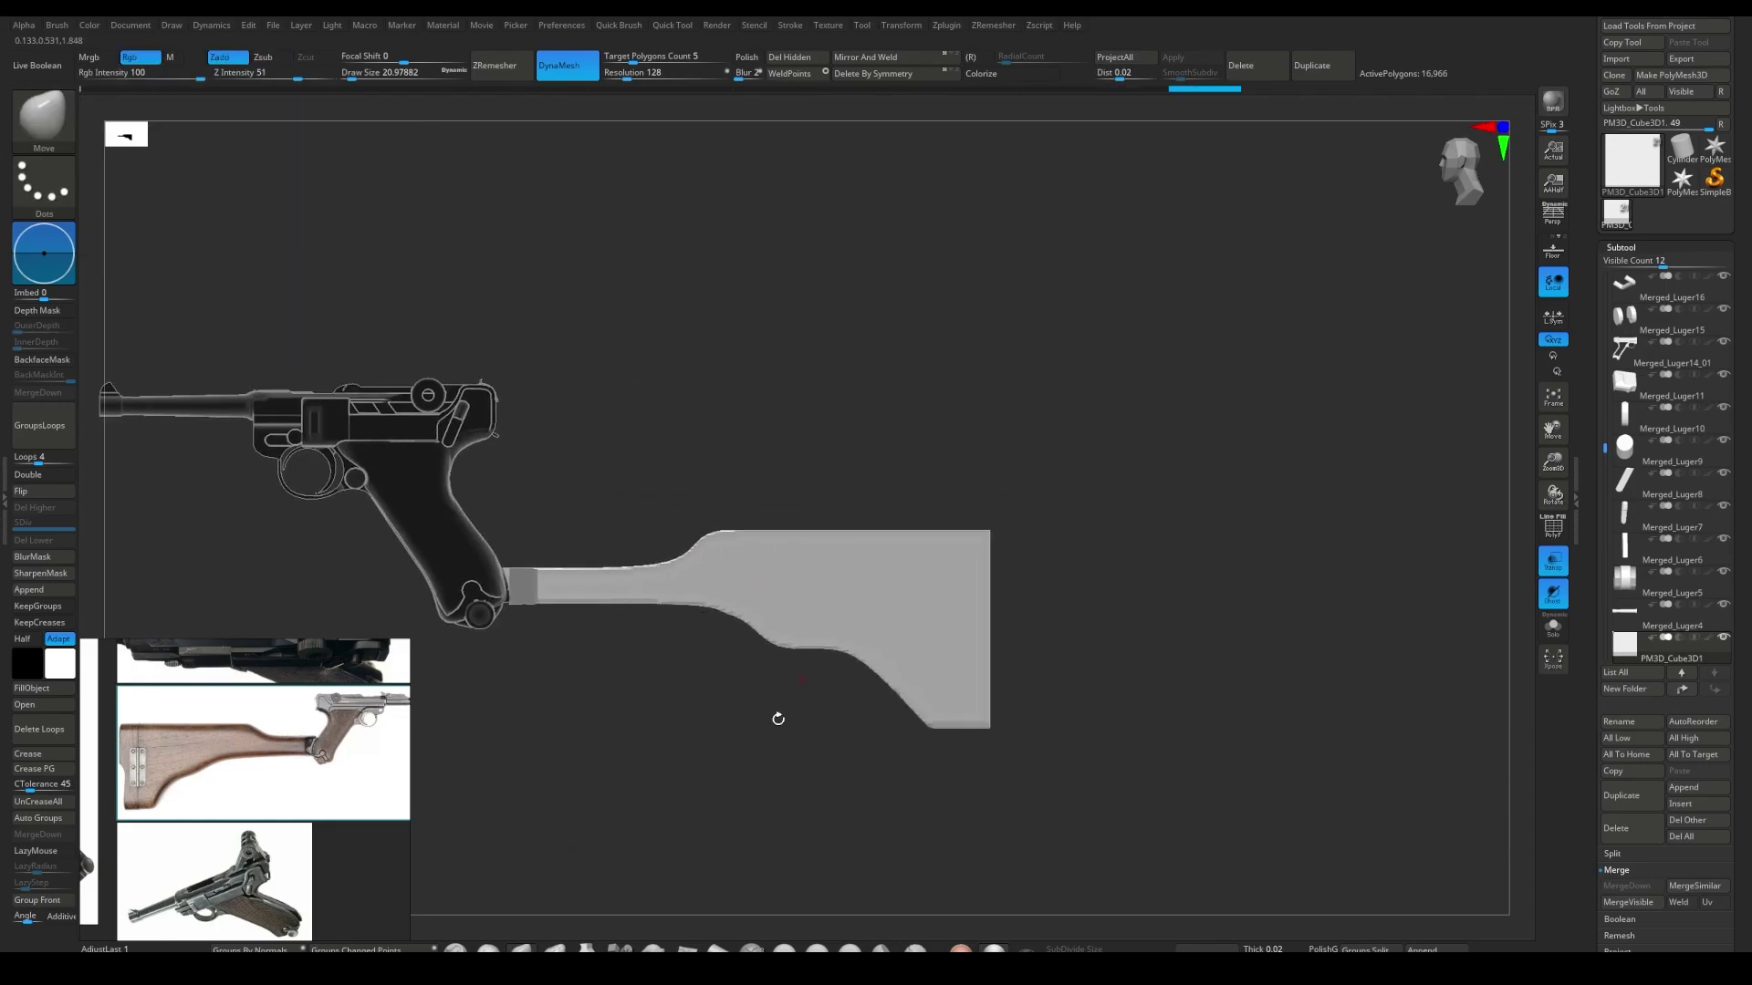
- Build up clay along the stock's edges with ClayBuildup and LazyMouse
key(w)
key(q)
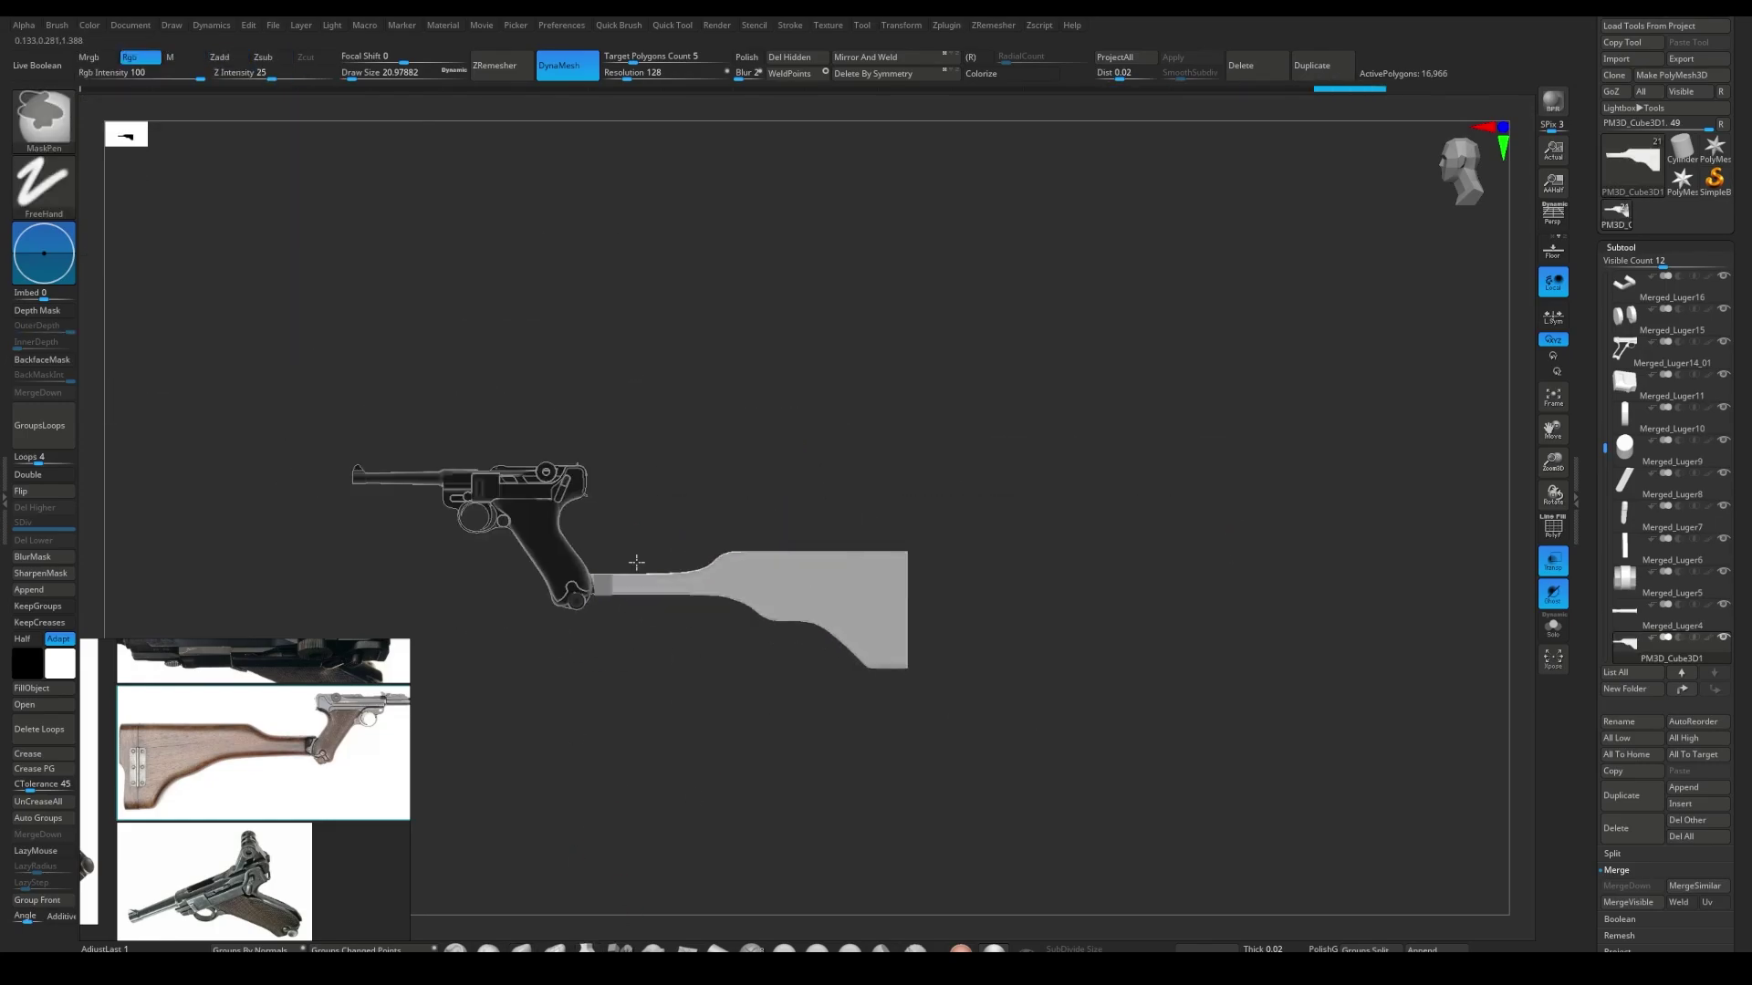
mouse_move(638, 559)
mouse_down()
mouse_move(618, 626)
mouse_move(792, 927)
mouse_move(638, 584)
mouse_up()
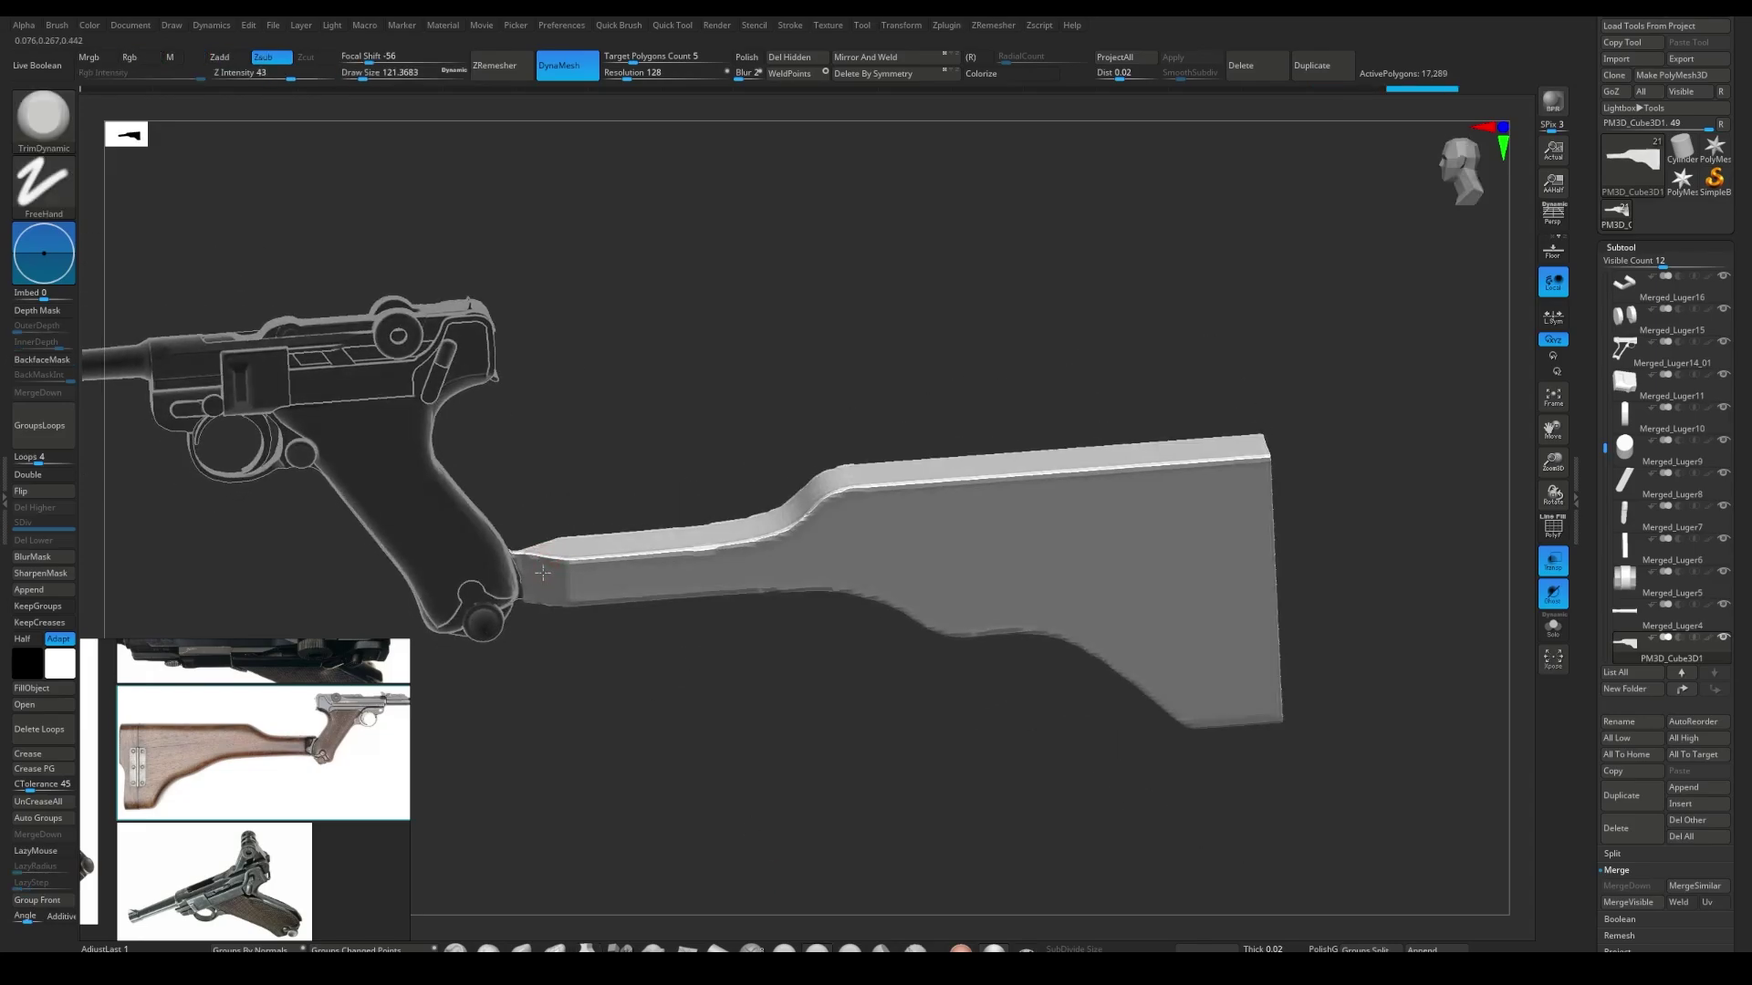
key(b)
key(c)
key(b)
mouse_move(529, 557)
mouse_down()
mouse_move(617, 570)
mouse_move(912, 461)
mouse_move(1195, 427)
mouse_up()
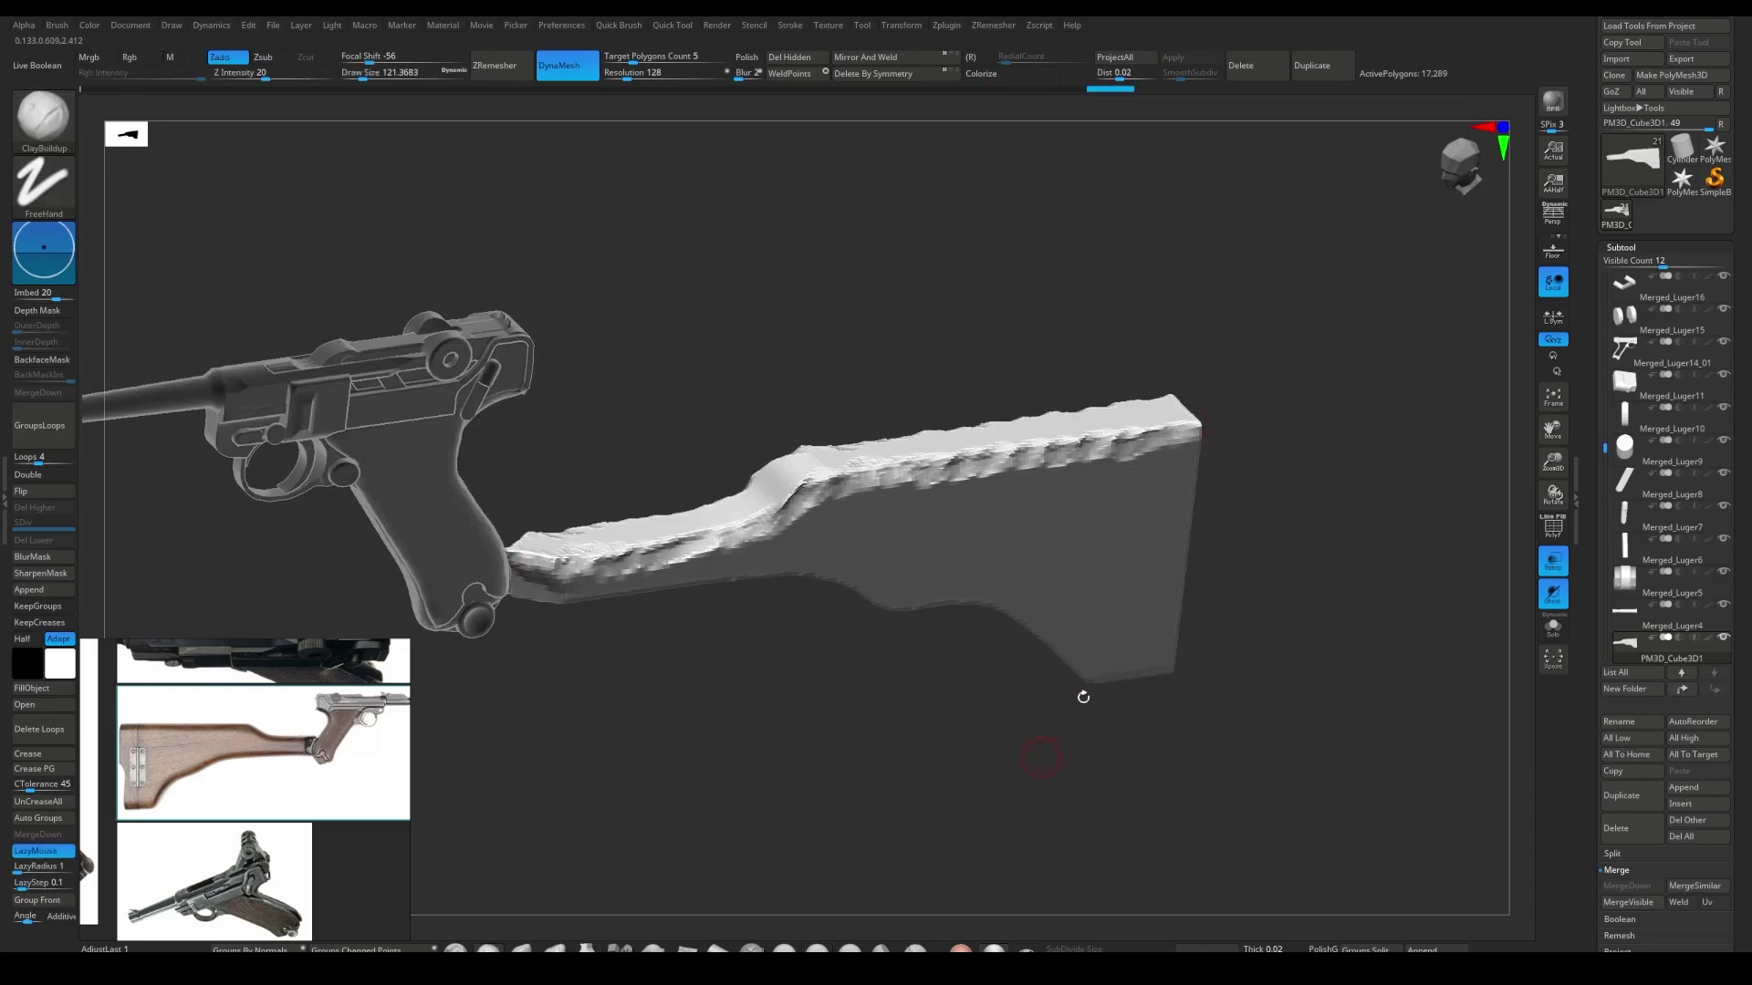
- Flatten the stock's top and lower edges with TrimDynamic
key(b)
key(t)
key(d)
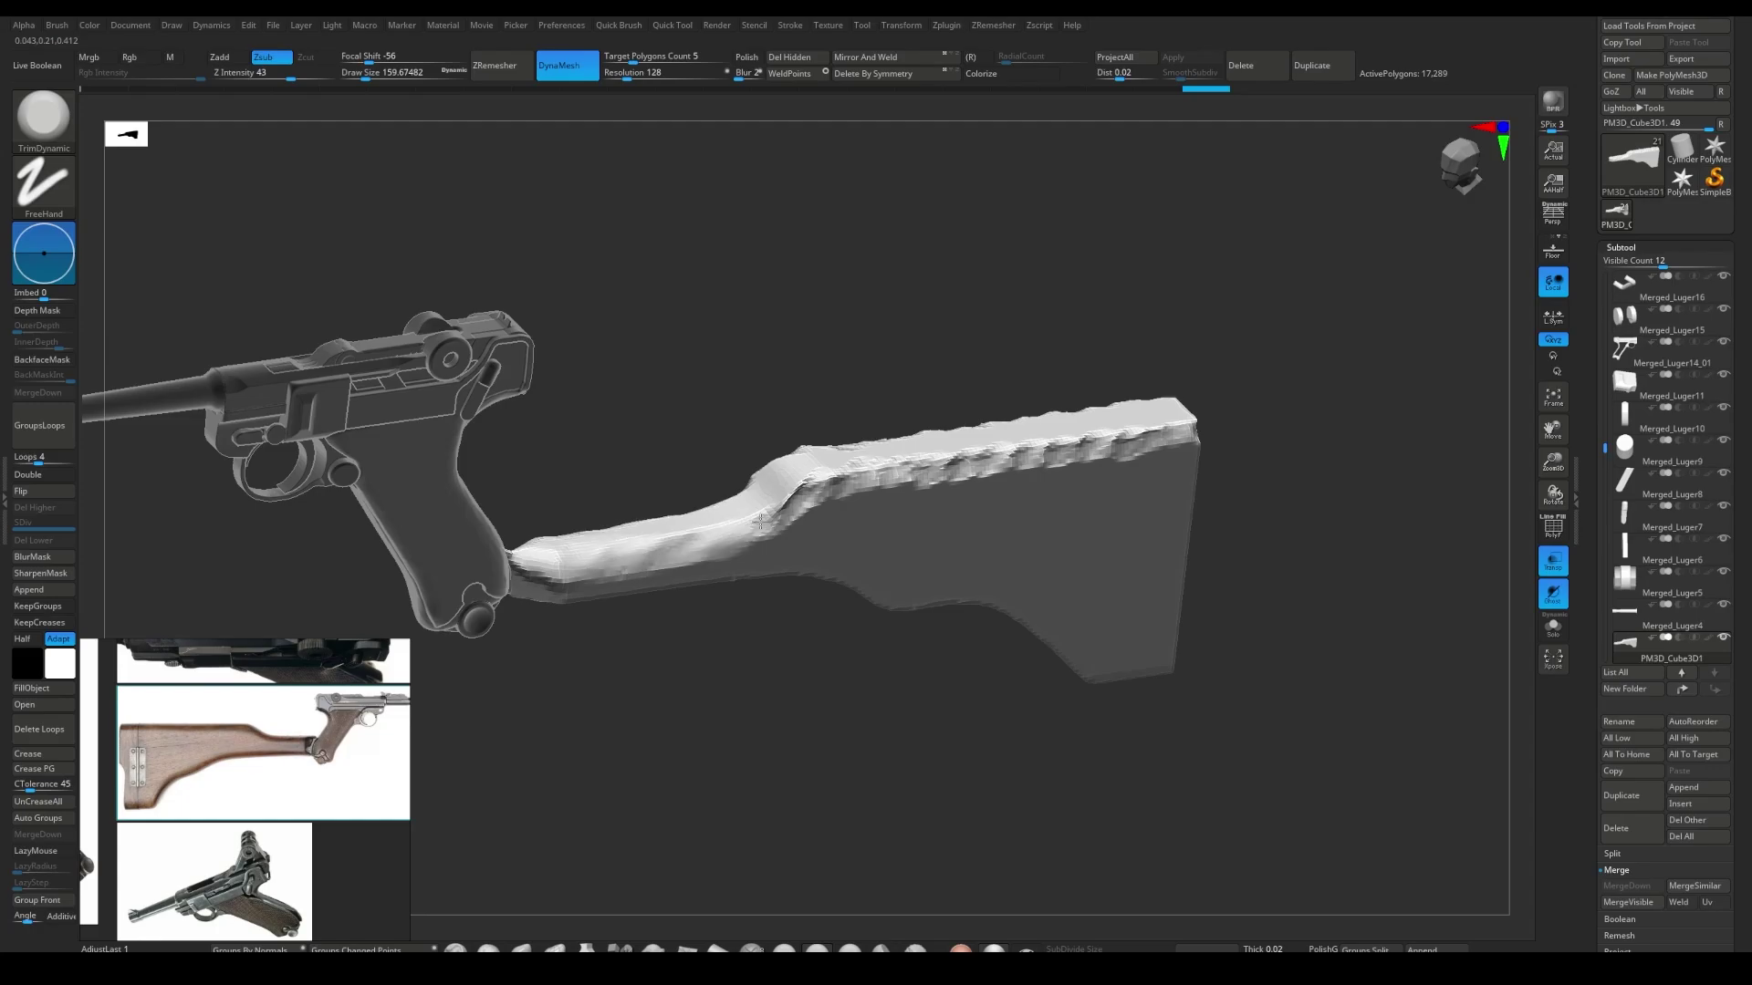
drag(1050, 440, 1191, 422)
right_drag(1190, 421, 1181, 449)
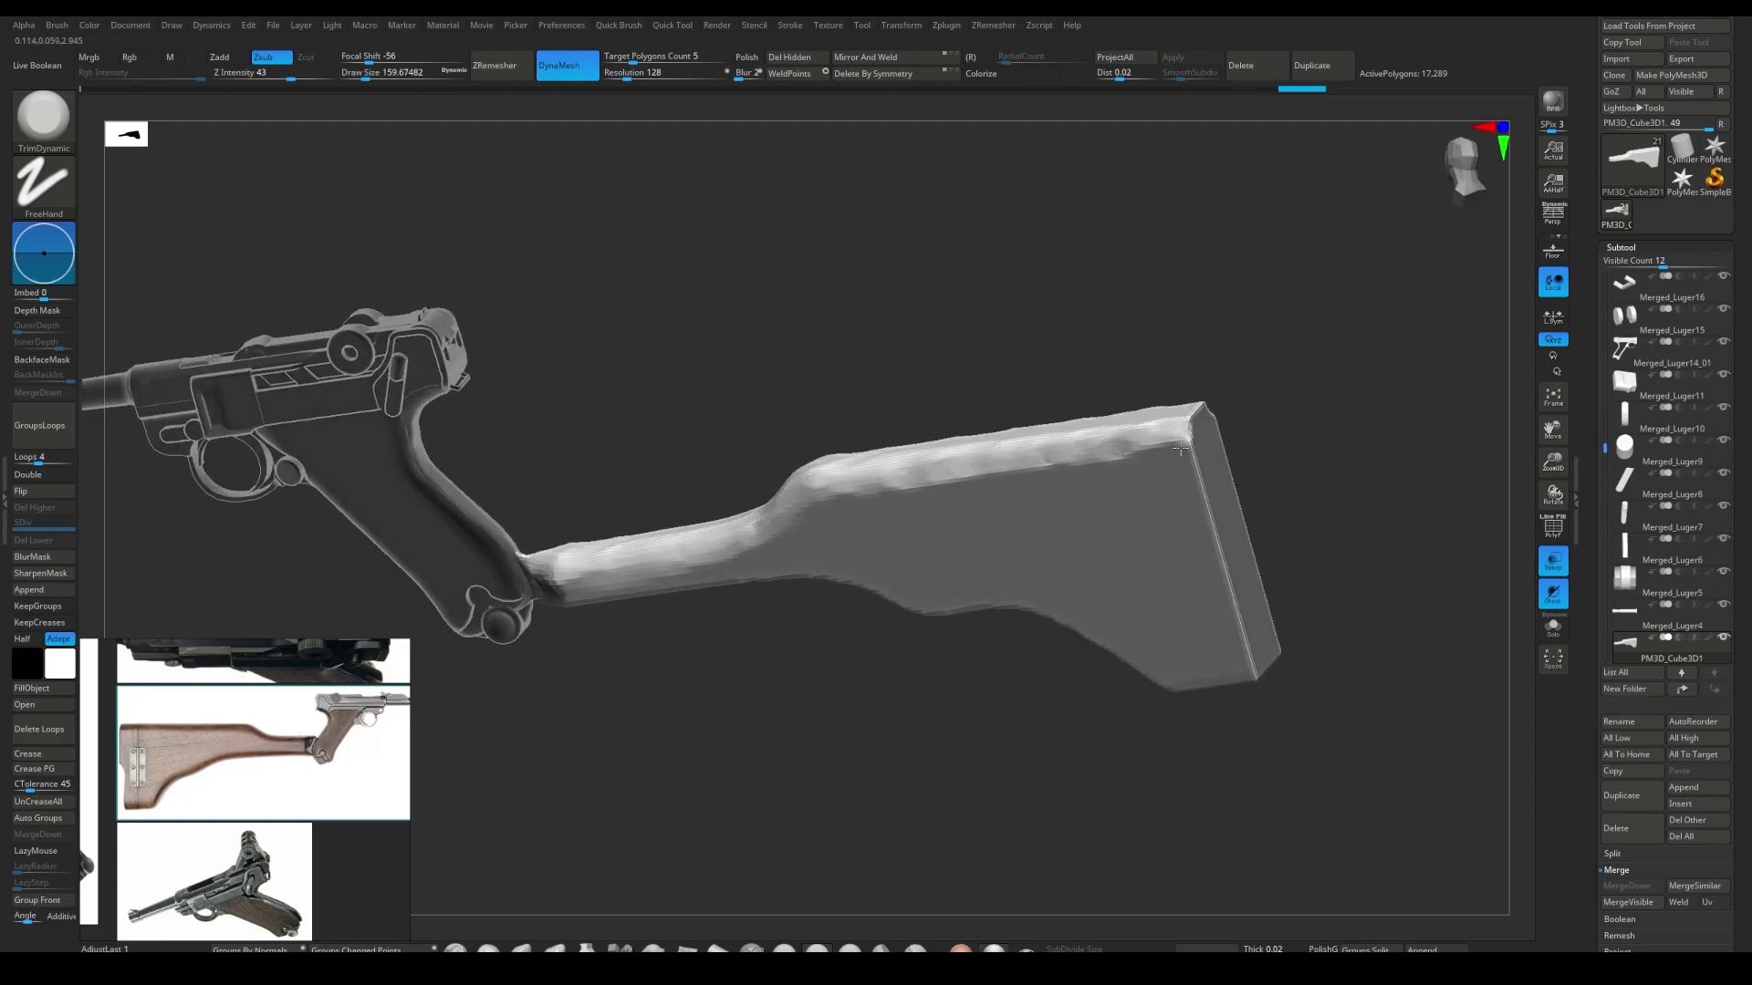
right_drag(1008, 468, 811, 461)
right_drag(1038, 418, 522, 488)
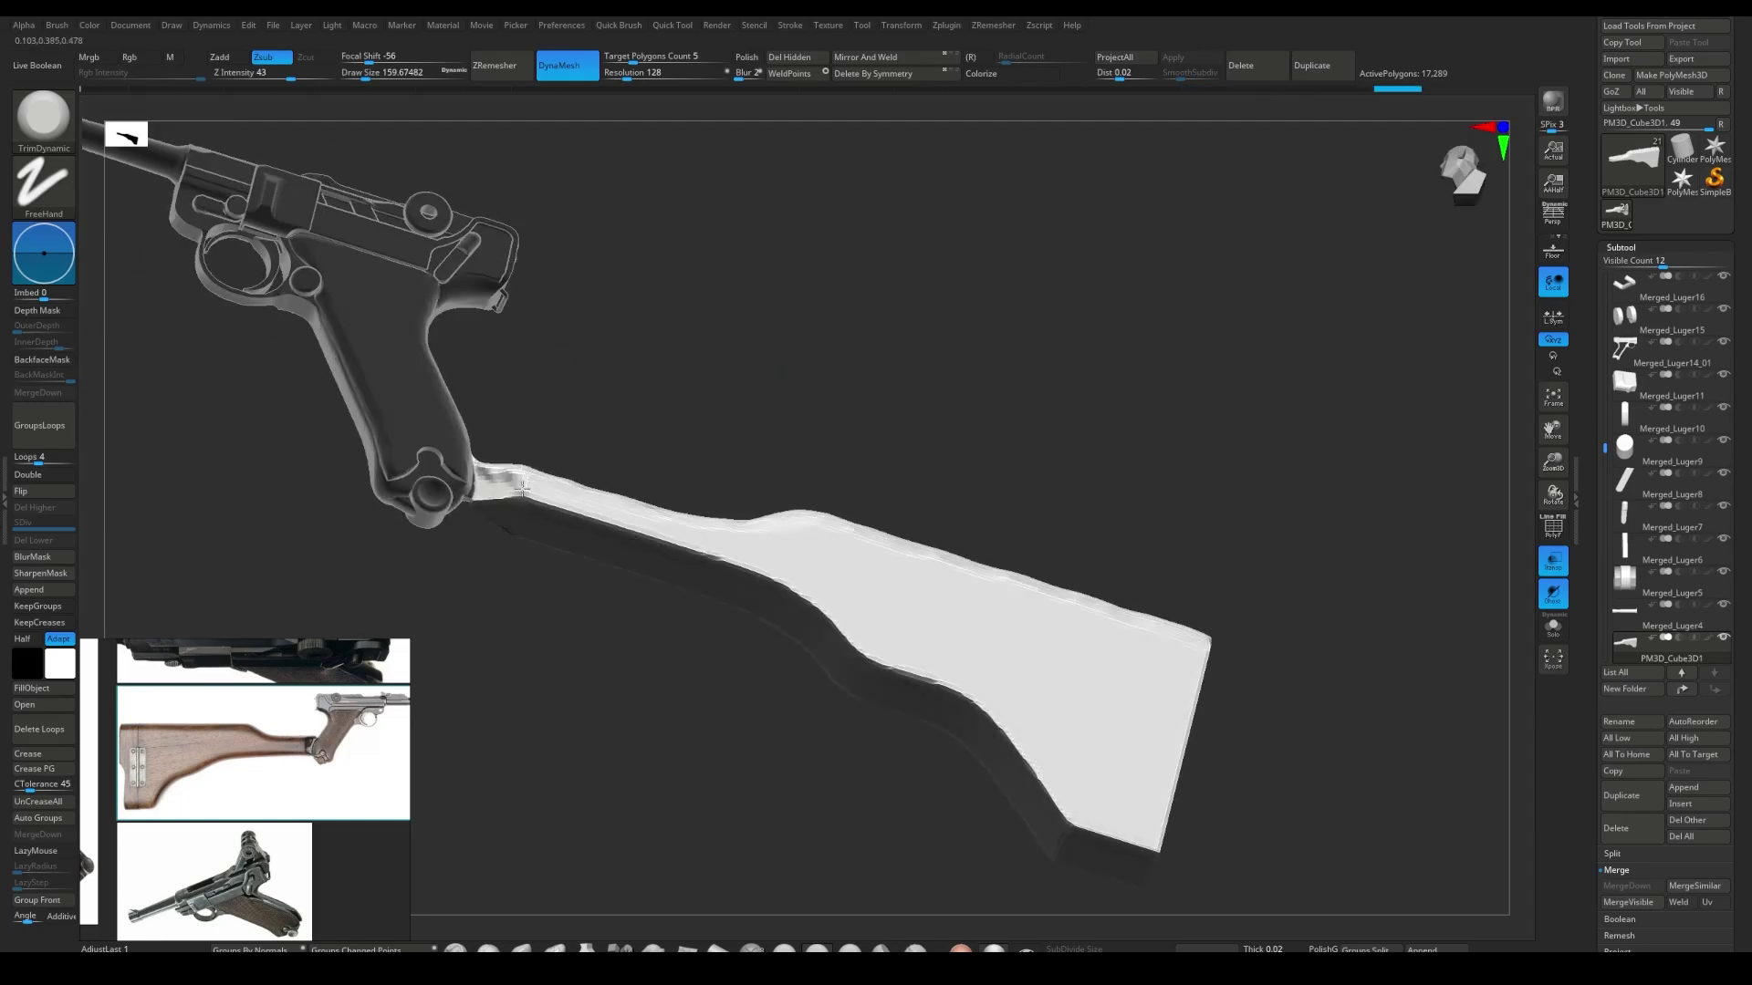
mouse_move(588, 515)
mouse_down()
mouse_move(876, 657)
mouse_move(1063, 827)
mouse_up()
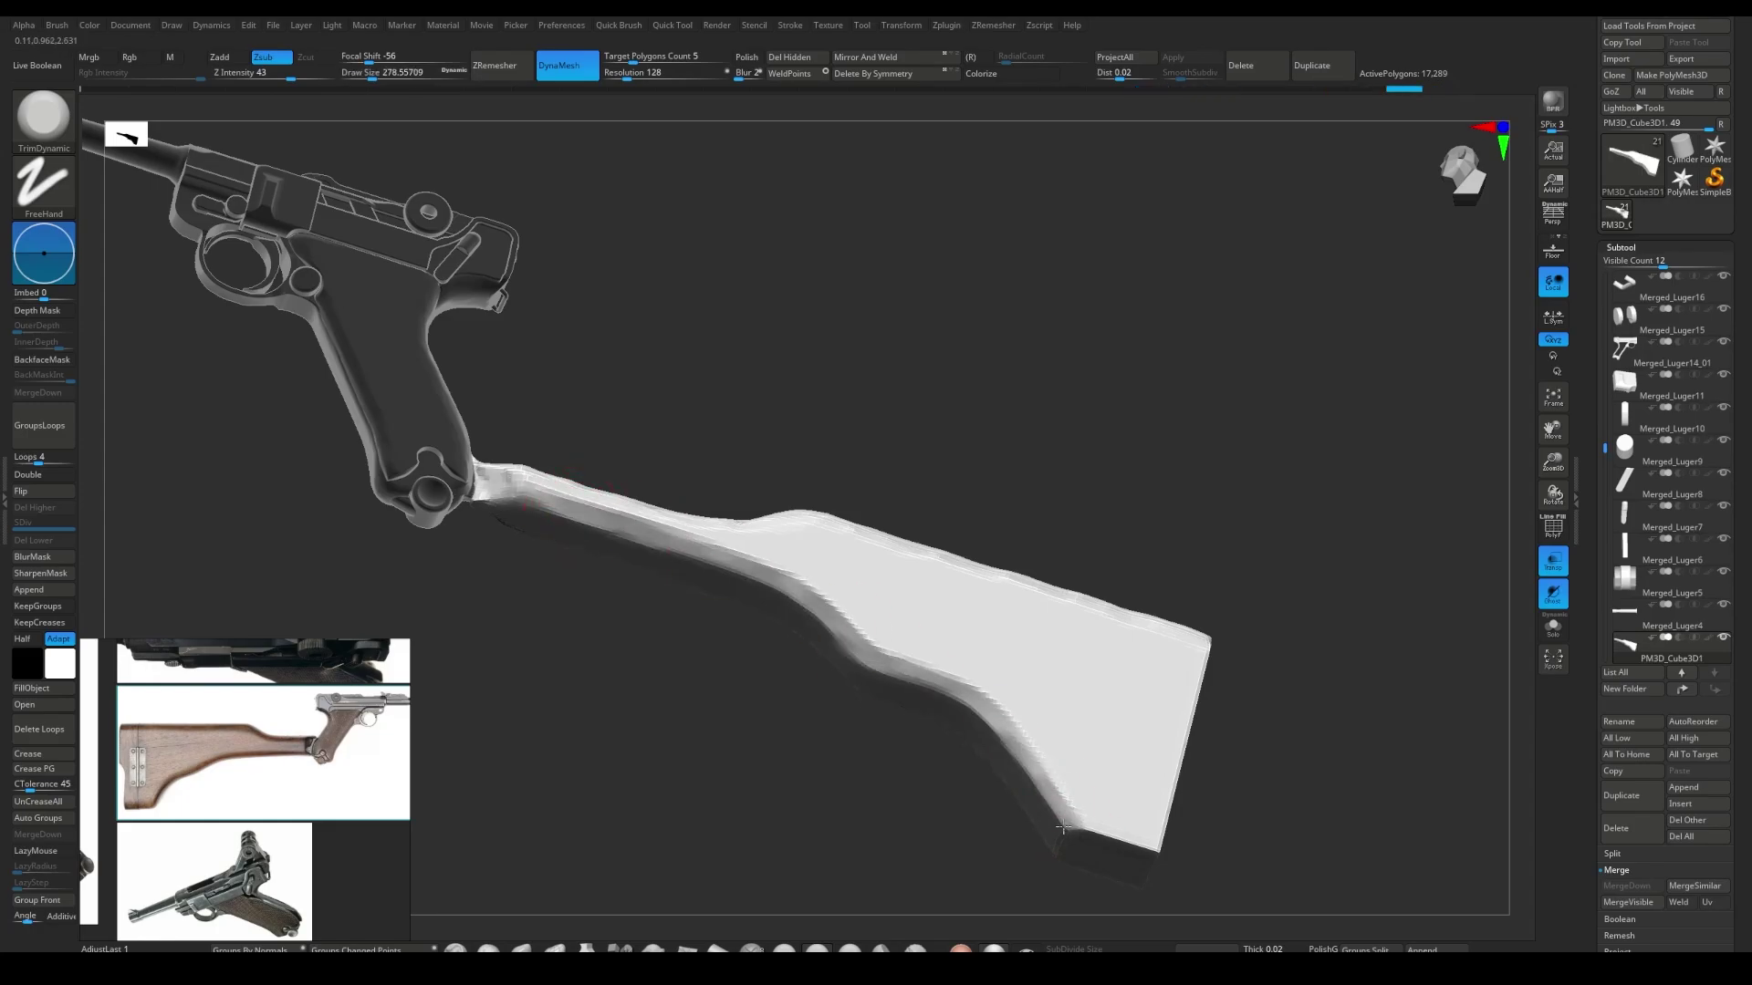
- Trim the stock's upper edge, inspect it from around, and start a cut near the butt
mouse_move(617, 525)
right_down()
mouse_move(571, 559)
mouse_move(565, 495)
mouse_move(1153, 489)
right_up()
drag(1153, 489, 401, 429)
mouse_move(401, 429)
right_down()
mouse_move(786, 332)
mouse_move(504, 487)
right_up()
right_drag(755, 419, 594, 501)
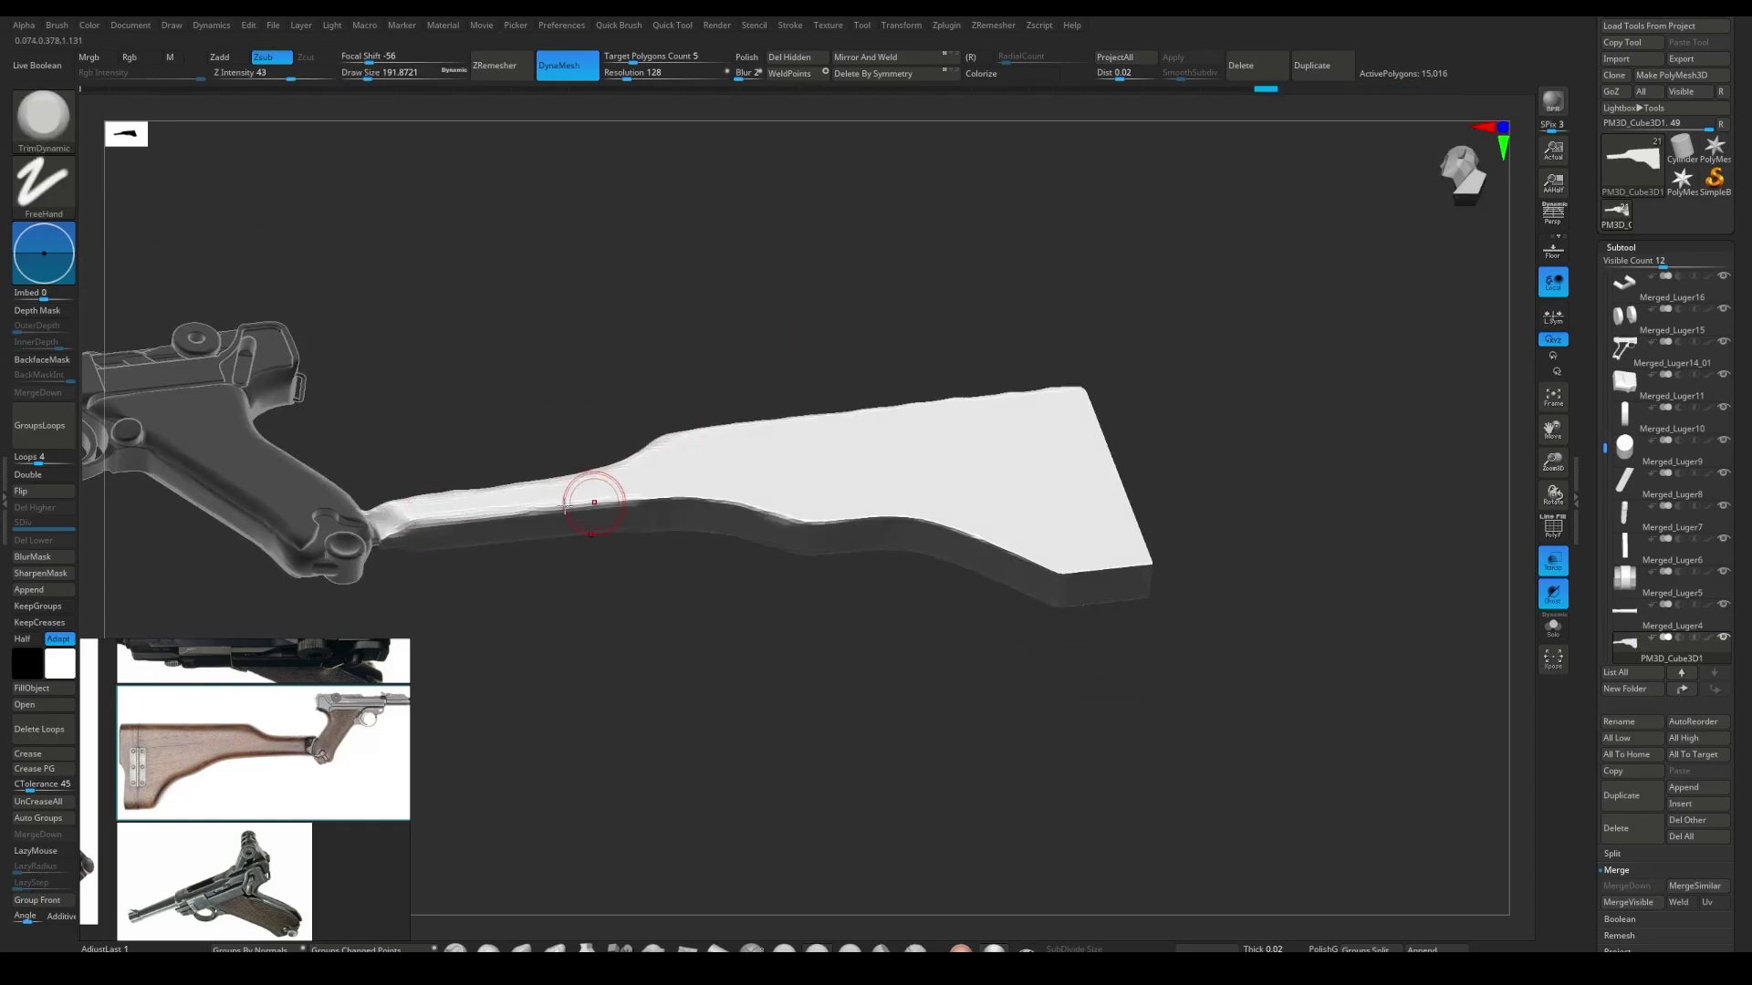
mouse_move(782, 516)
right_down()
mouse_move(813, 578)
mouse_move(917, 579)
mouse_move(903, 547)
mouse_move(851, 551)
mouse_move(771, 647)
right_up()
mouse_move(858, 728)
ctrl+shift+mouse_down()
mouse_move(855, 538)
mouse_move(903, 506)
mouse_move(847, 570)
ctrl+shift+mouse_up()
- Recut the heel and clip the butt's rear and lower edges into a concave sweep
key(ctrl+z)
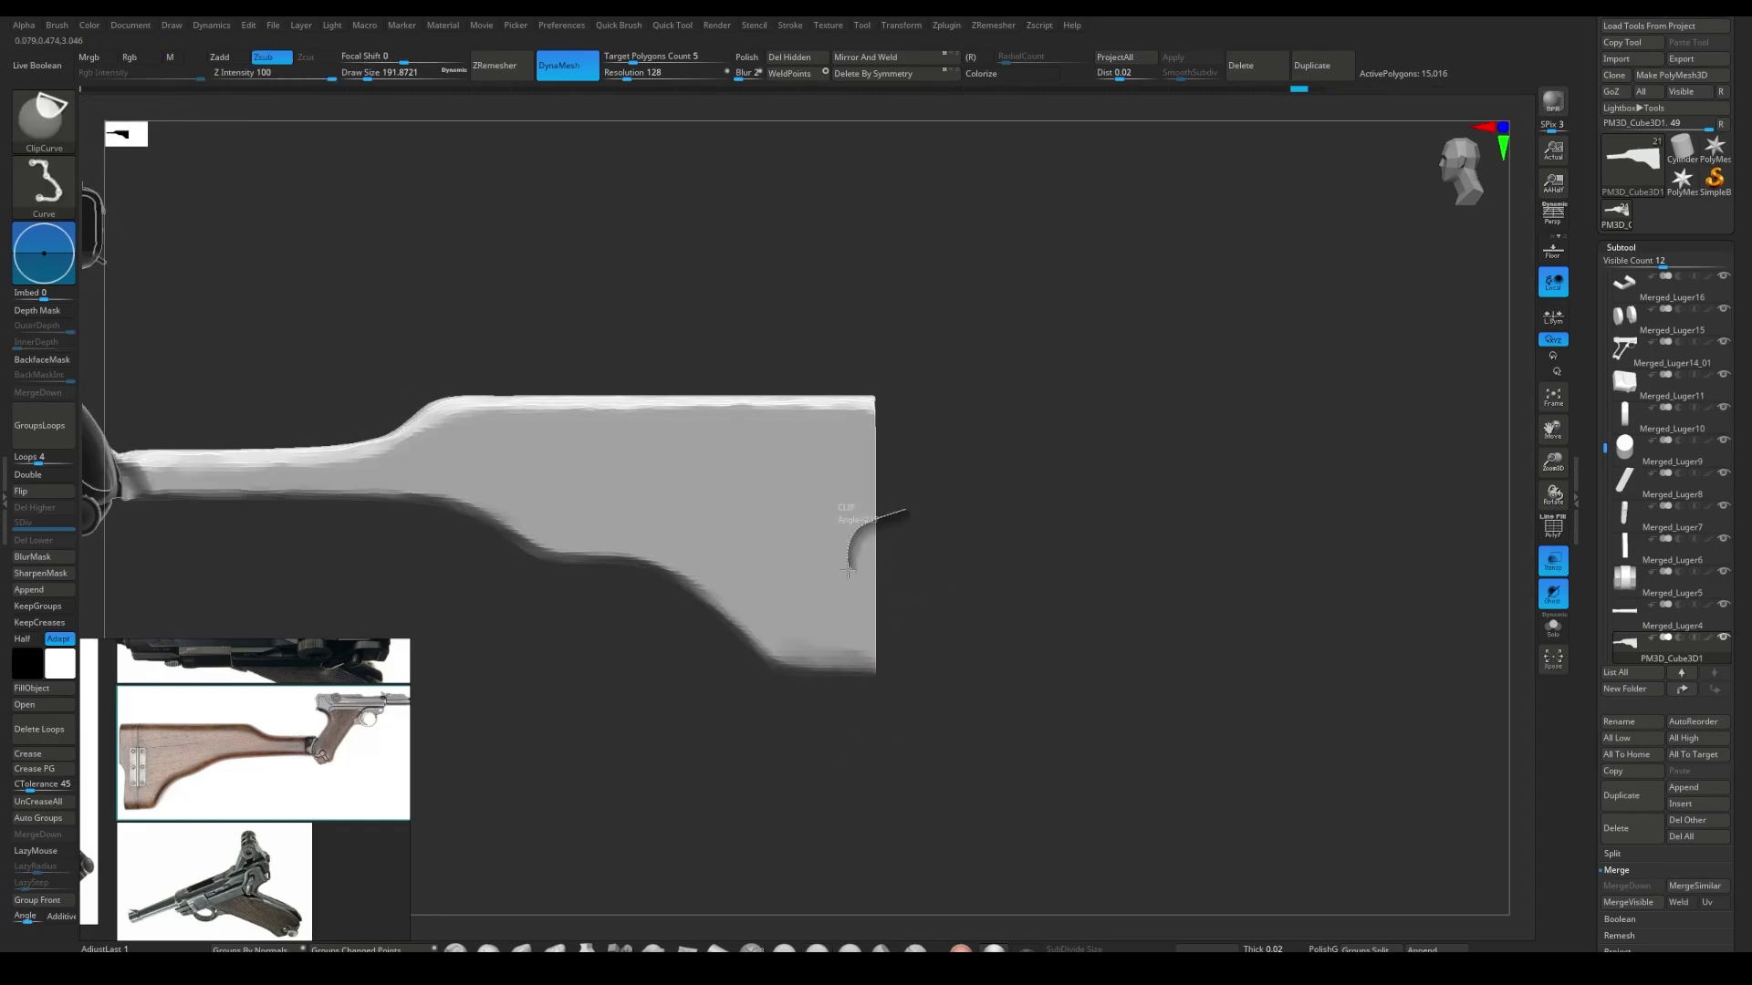
ctrl+shift+drag(846, 689, 846, 691)
mouse_move(818, 575)
right_down()
mouse_move(896, 501)
mouse_move(876, 547)
mouse_move(695, 582)
right_up()
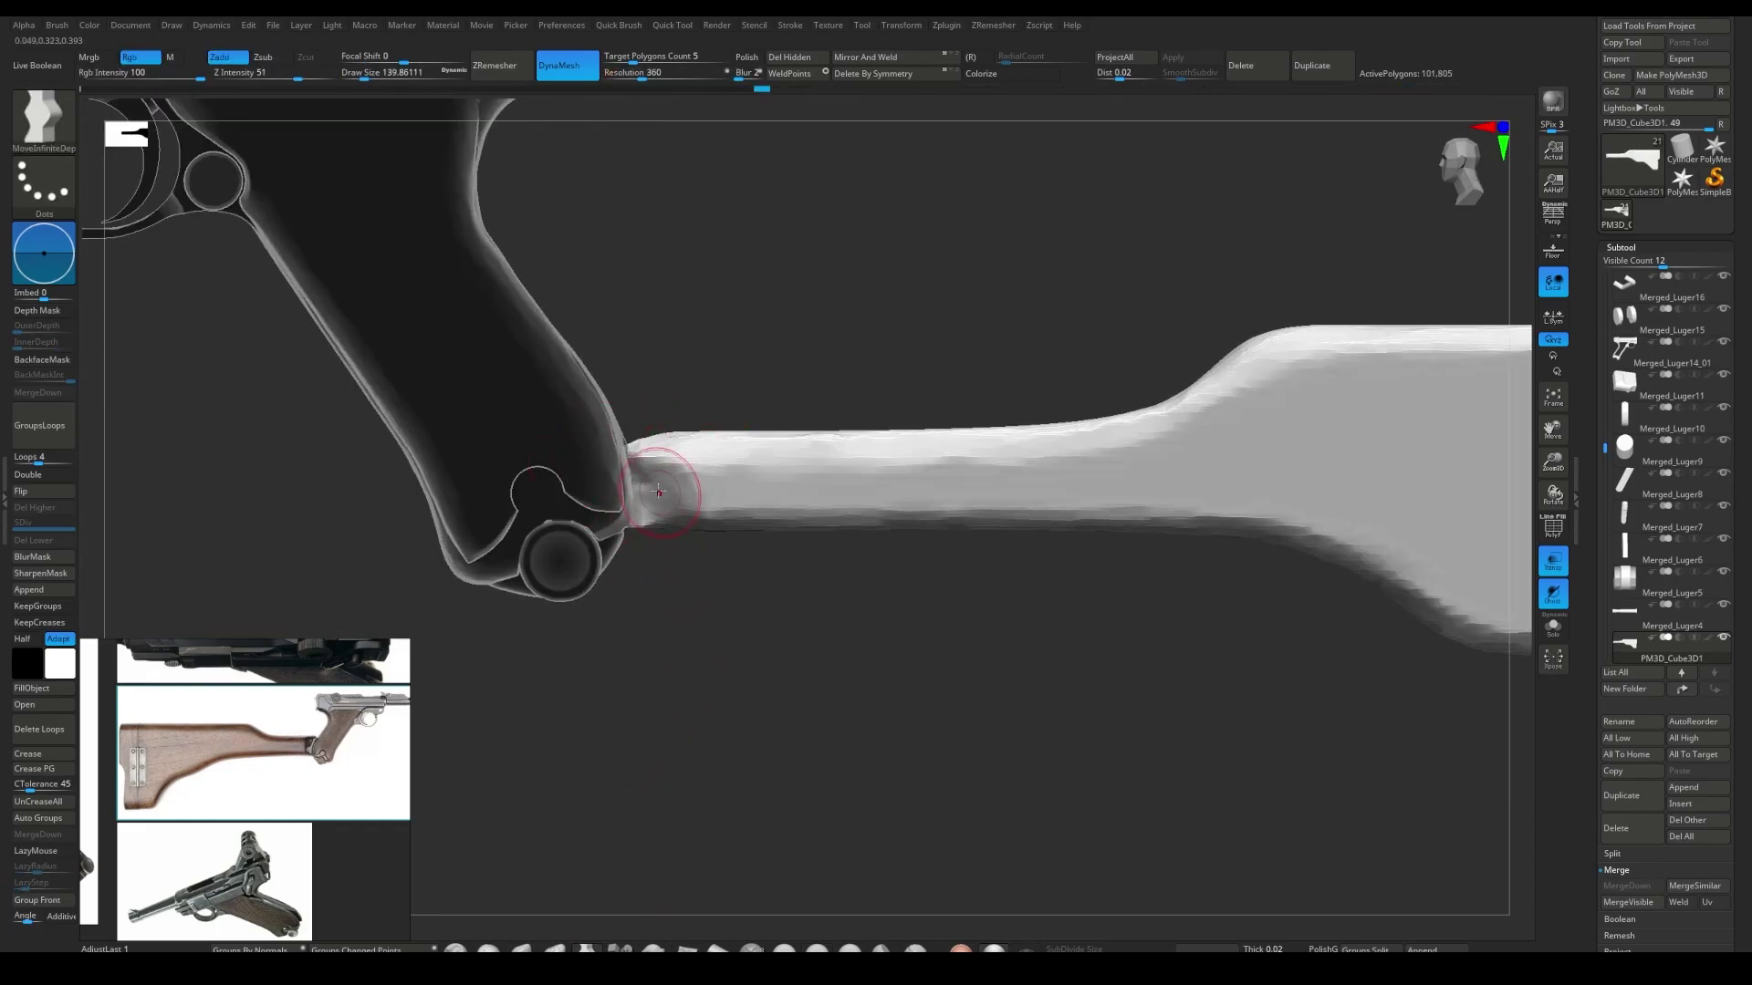
ctrl+right_drag(694, 529, 718, 564)
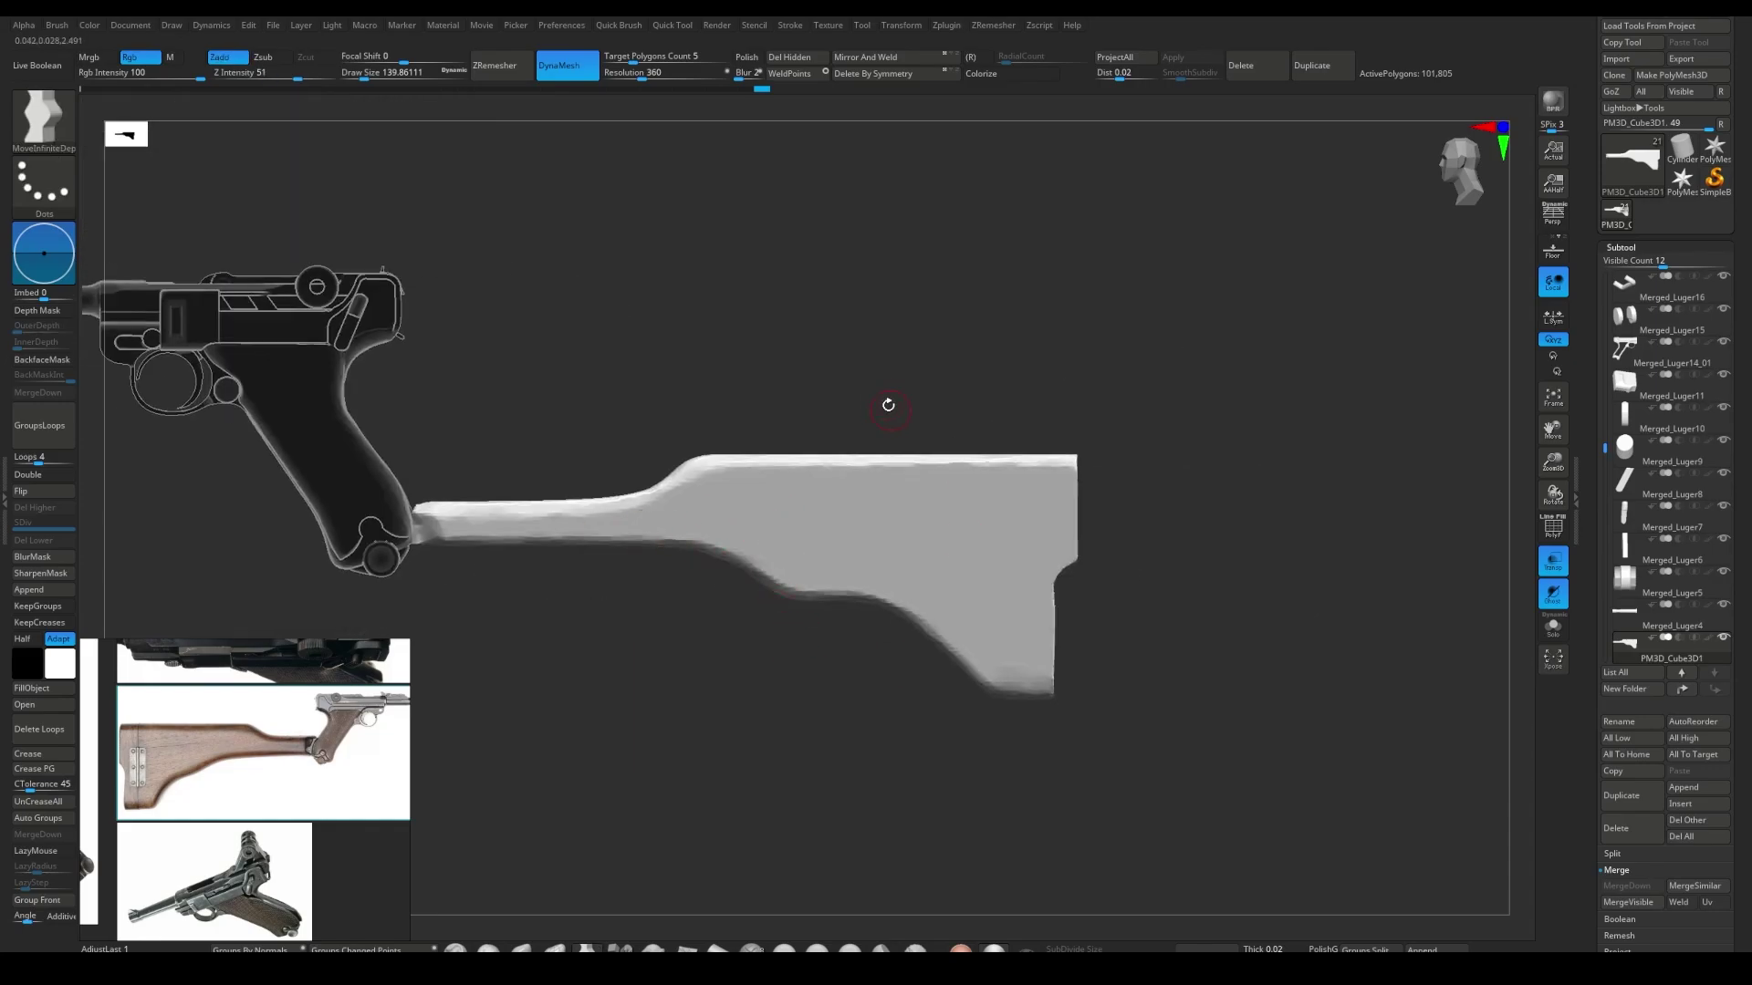
ctrl+shift+drag(887, 404, 859, 548)
ctrl+shift+drag(967, 730, 942, 675)
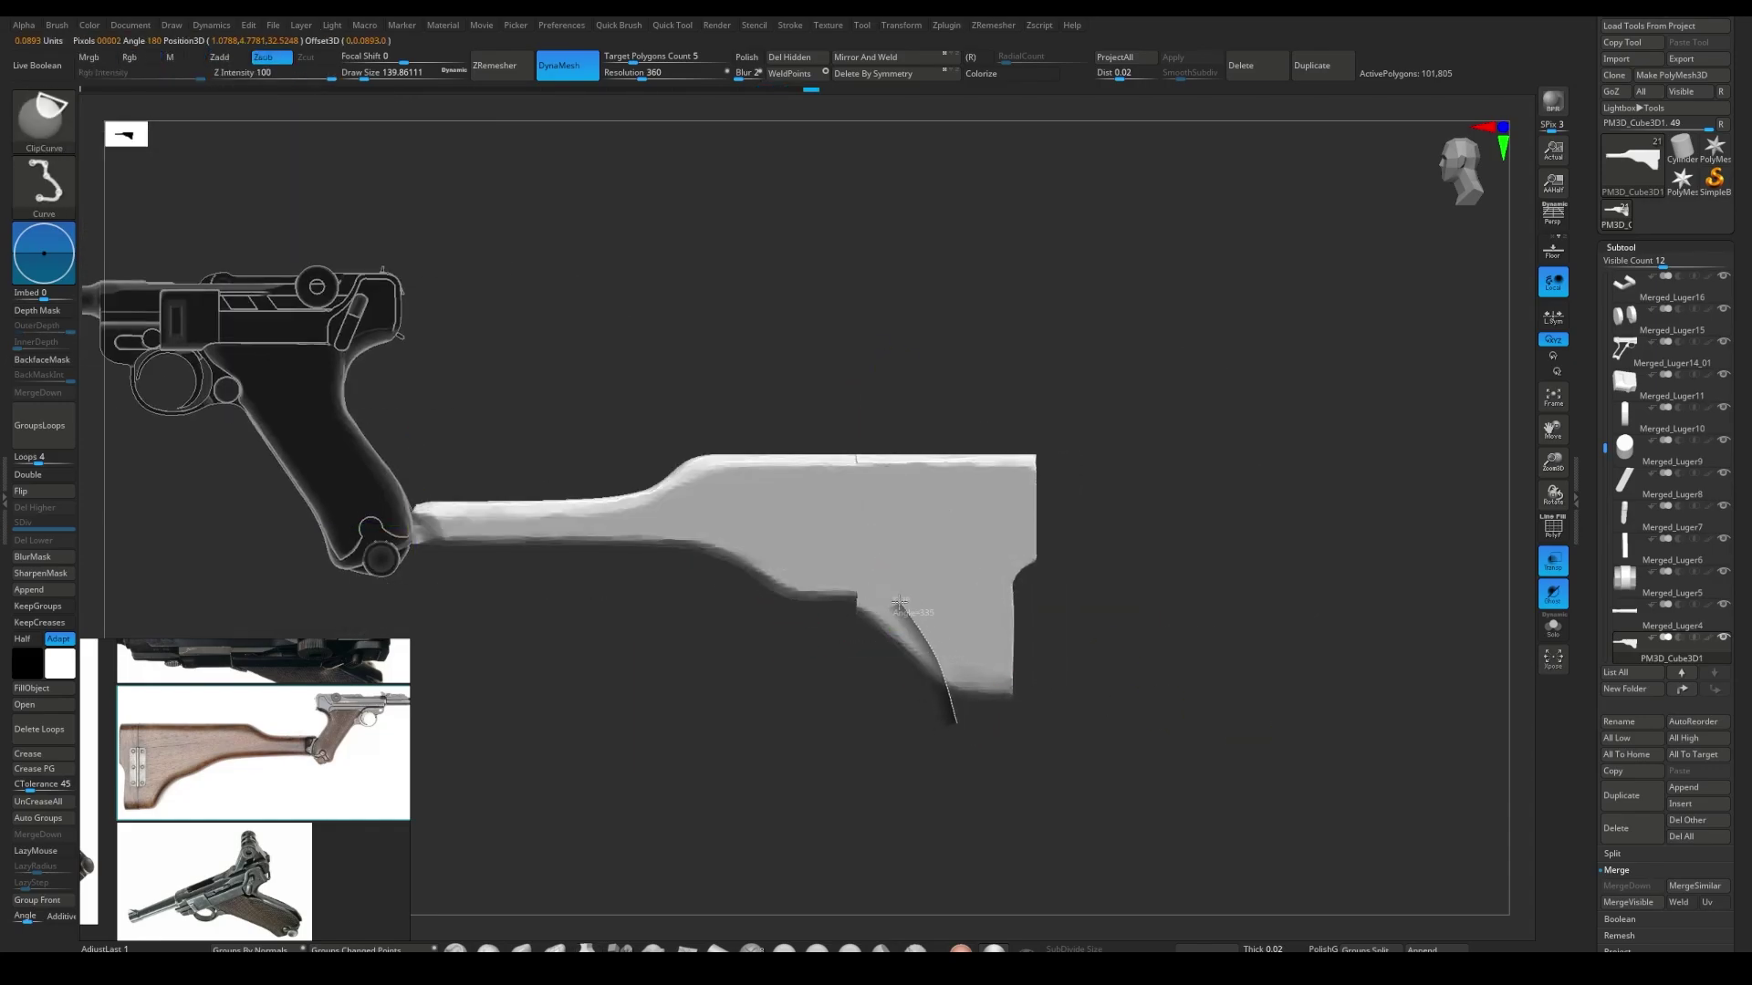
ctrl+shift+drag(899, 604, 952, 691)
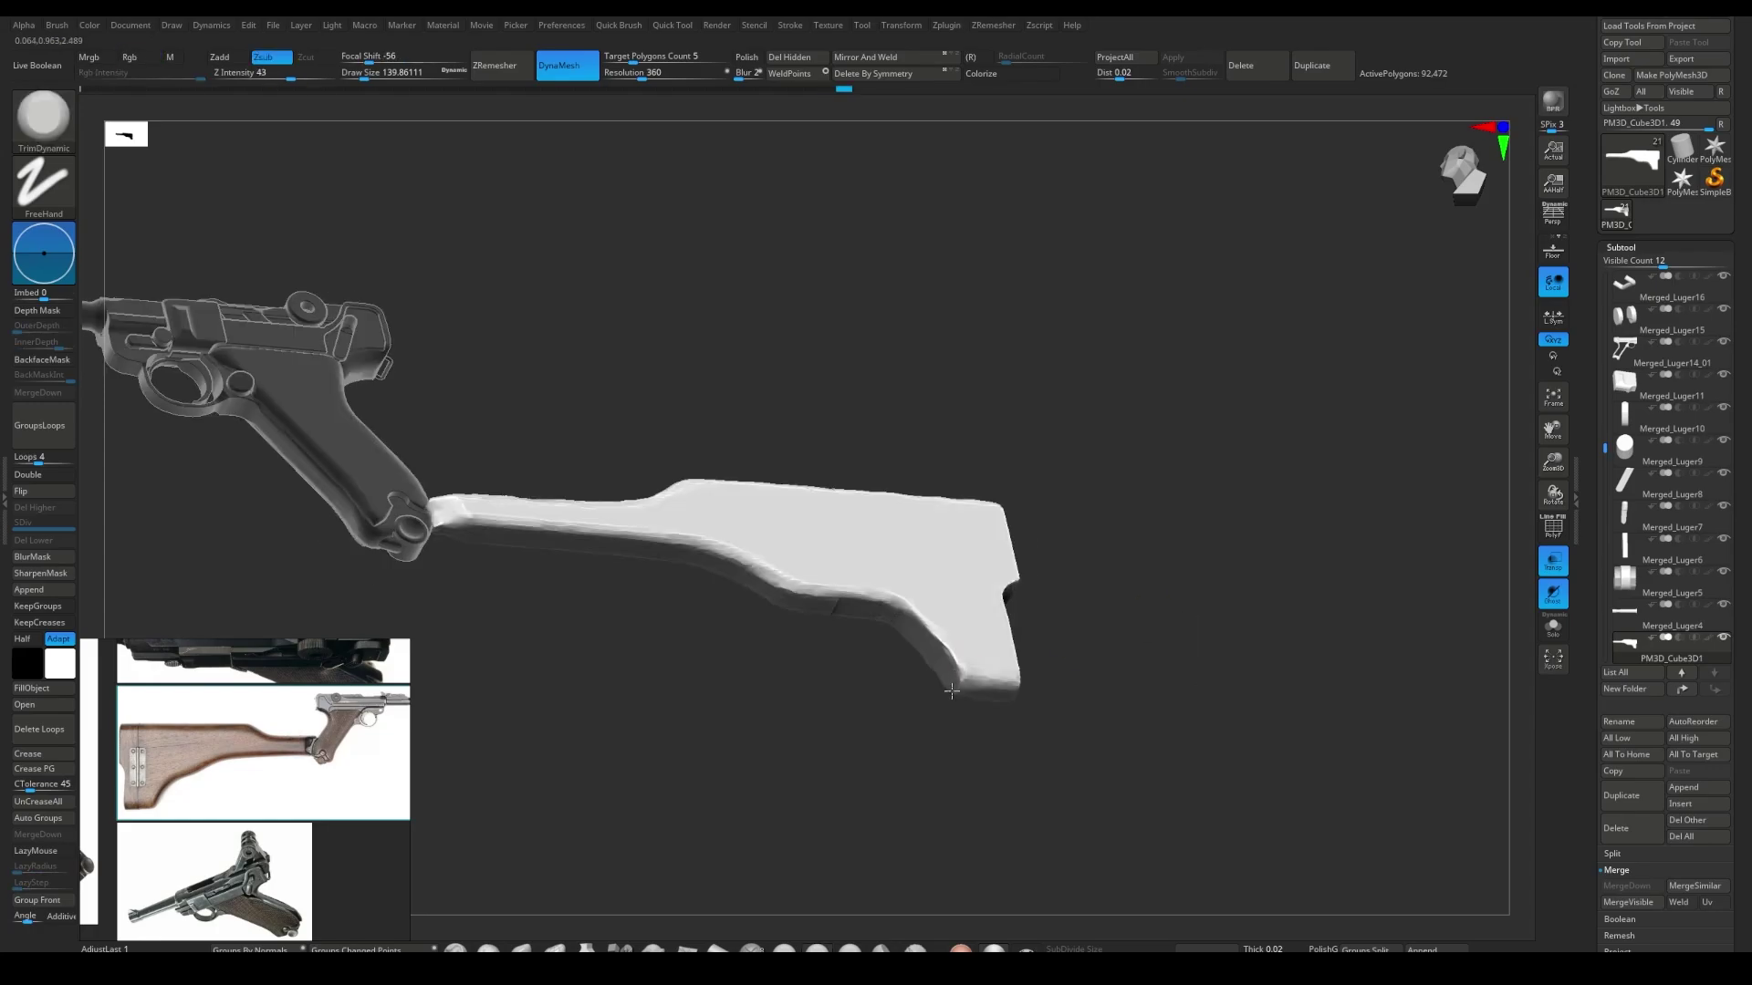
shift+right_drag(871, 606, 909, 611)
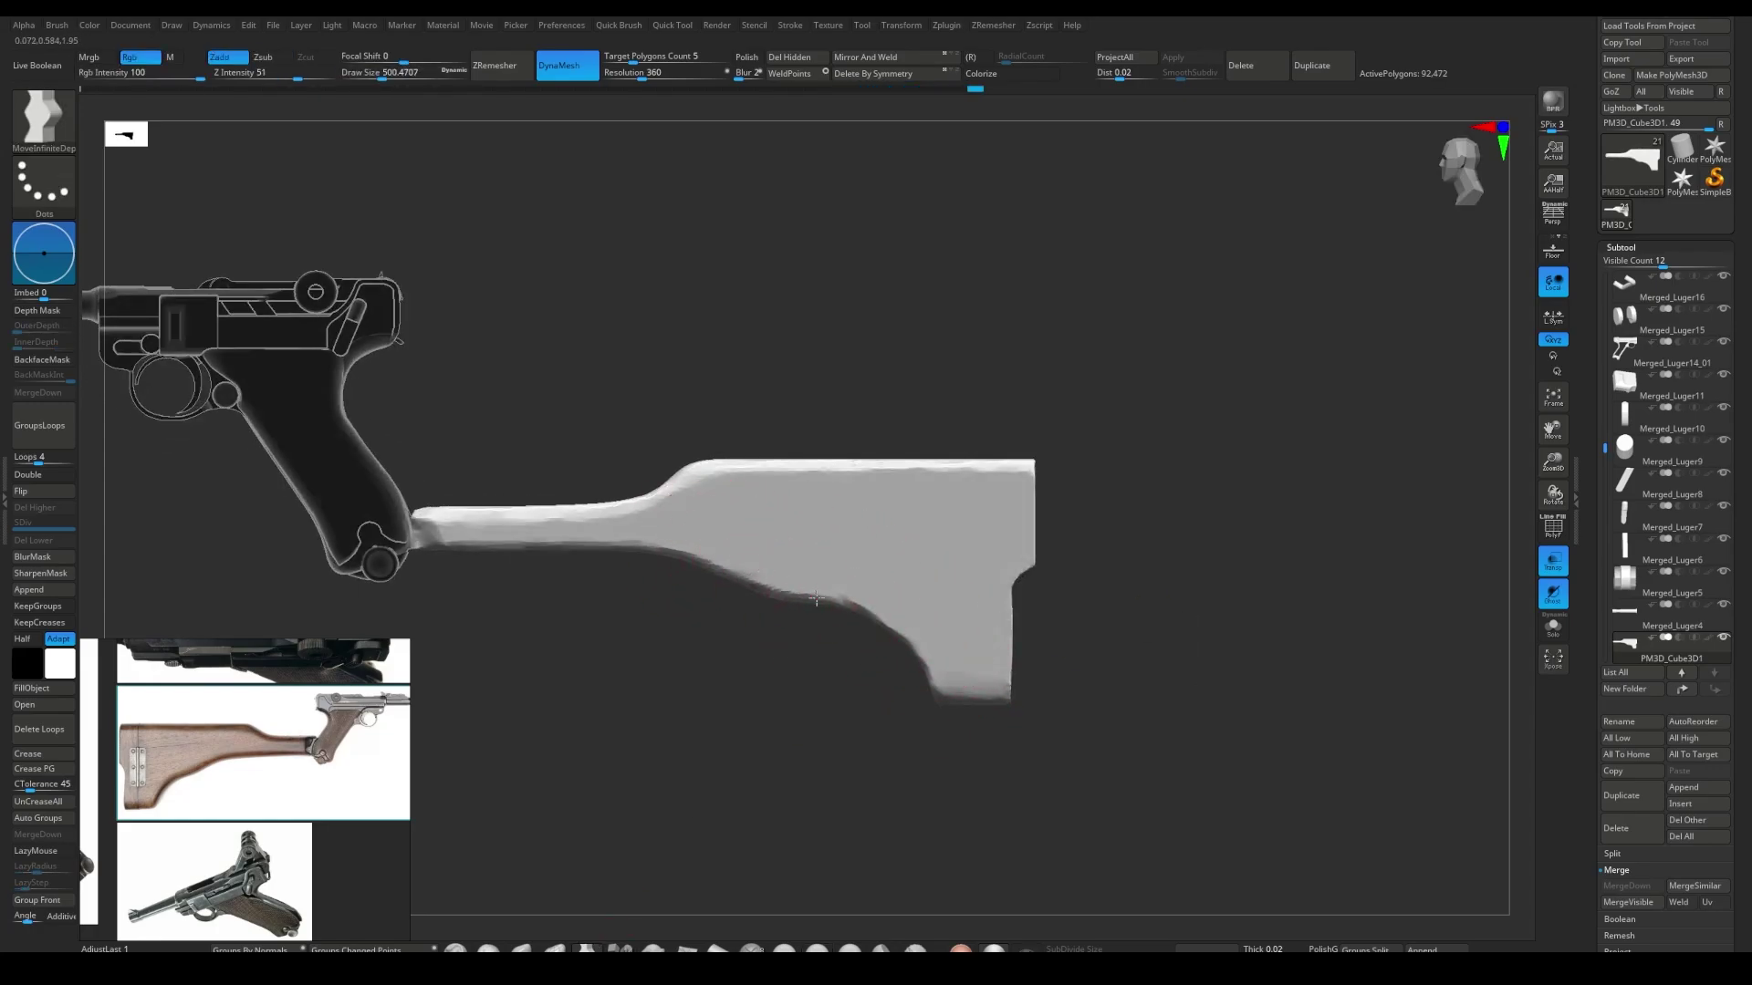
alt+right_drag(817, 600, 802, 566)
- Carve a vertical groove across the stock near its butt with DamStandard
key(b)
key(d)
key(s)
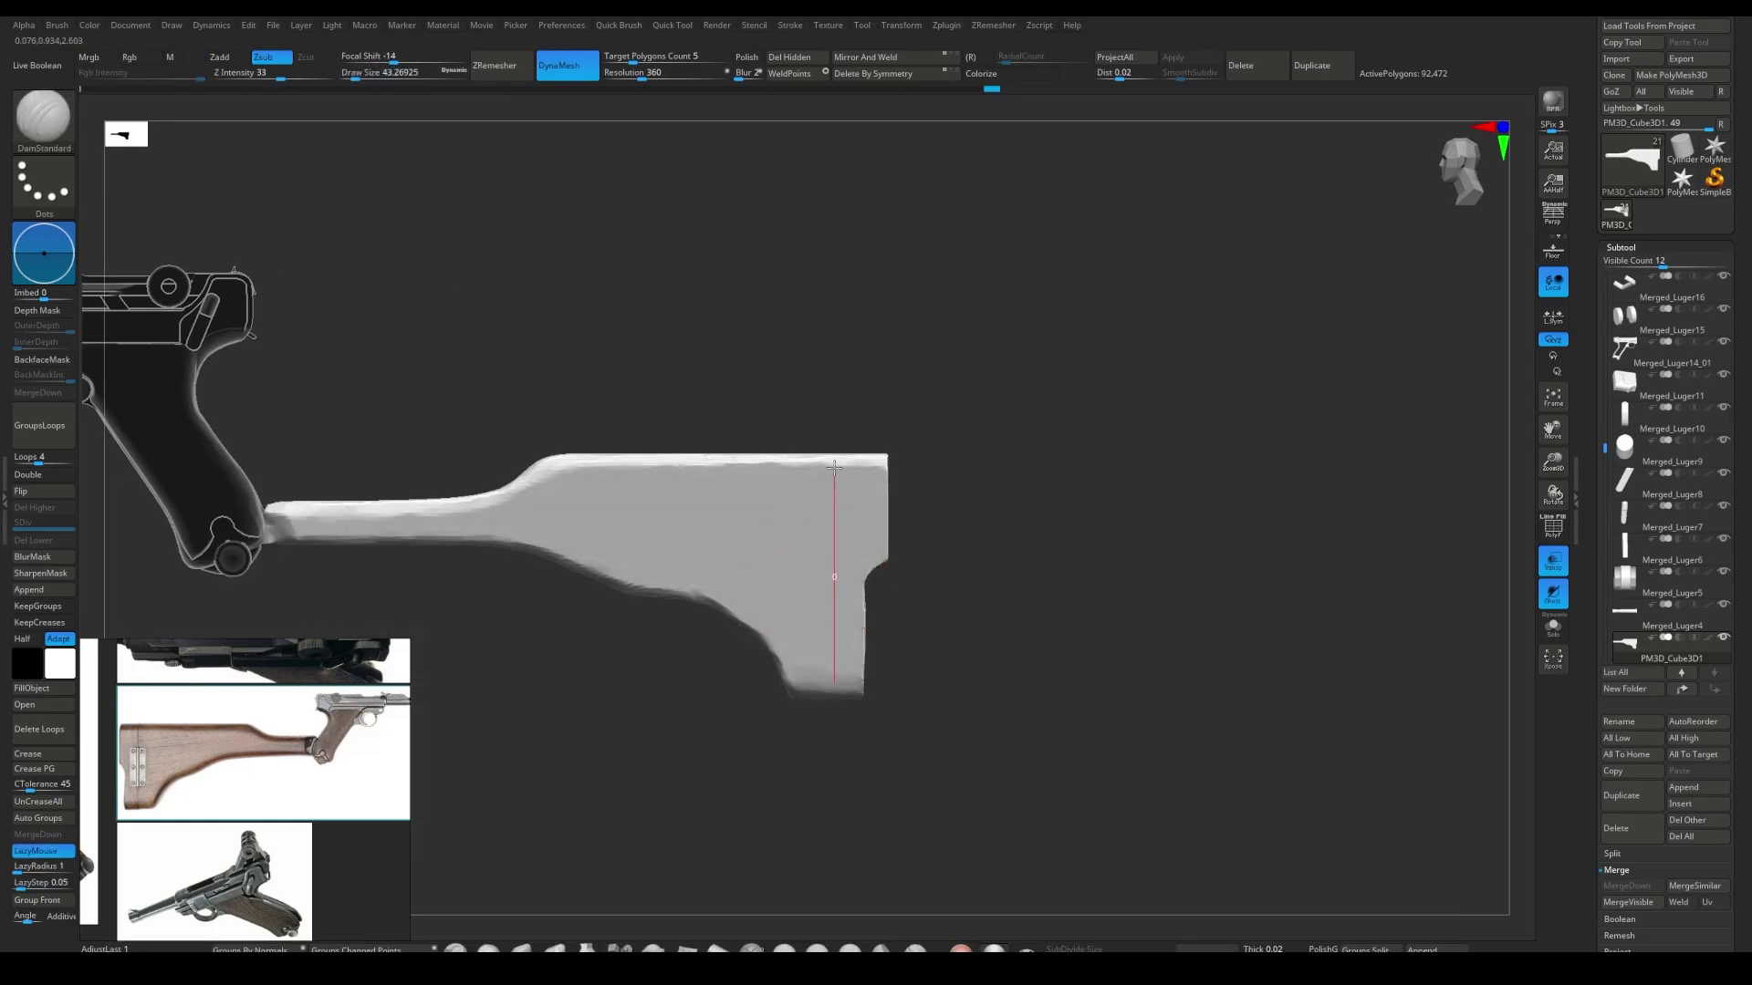
drag(834, 467, 834, 679)
mouse_move(801, 664)
right_down()
mouse_move(813, 590)
mouse_move(664, 613)
mouse_move(827, 488)
right_up()
ctrl+right_drag(858, 673, 836, 604)
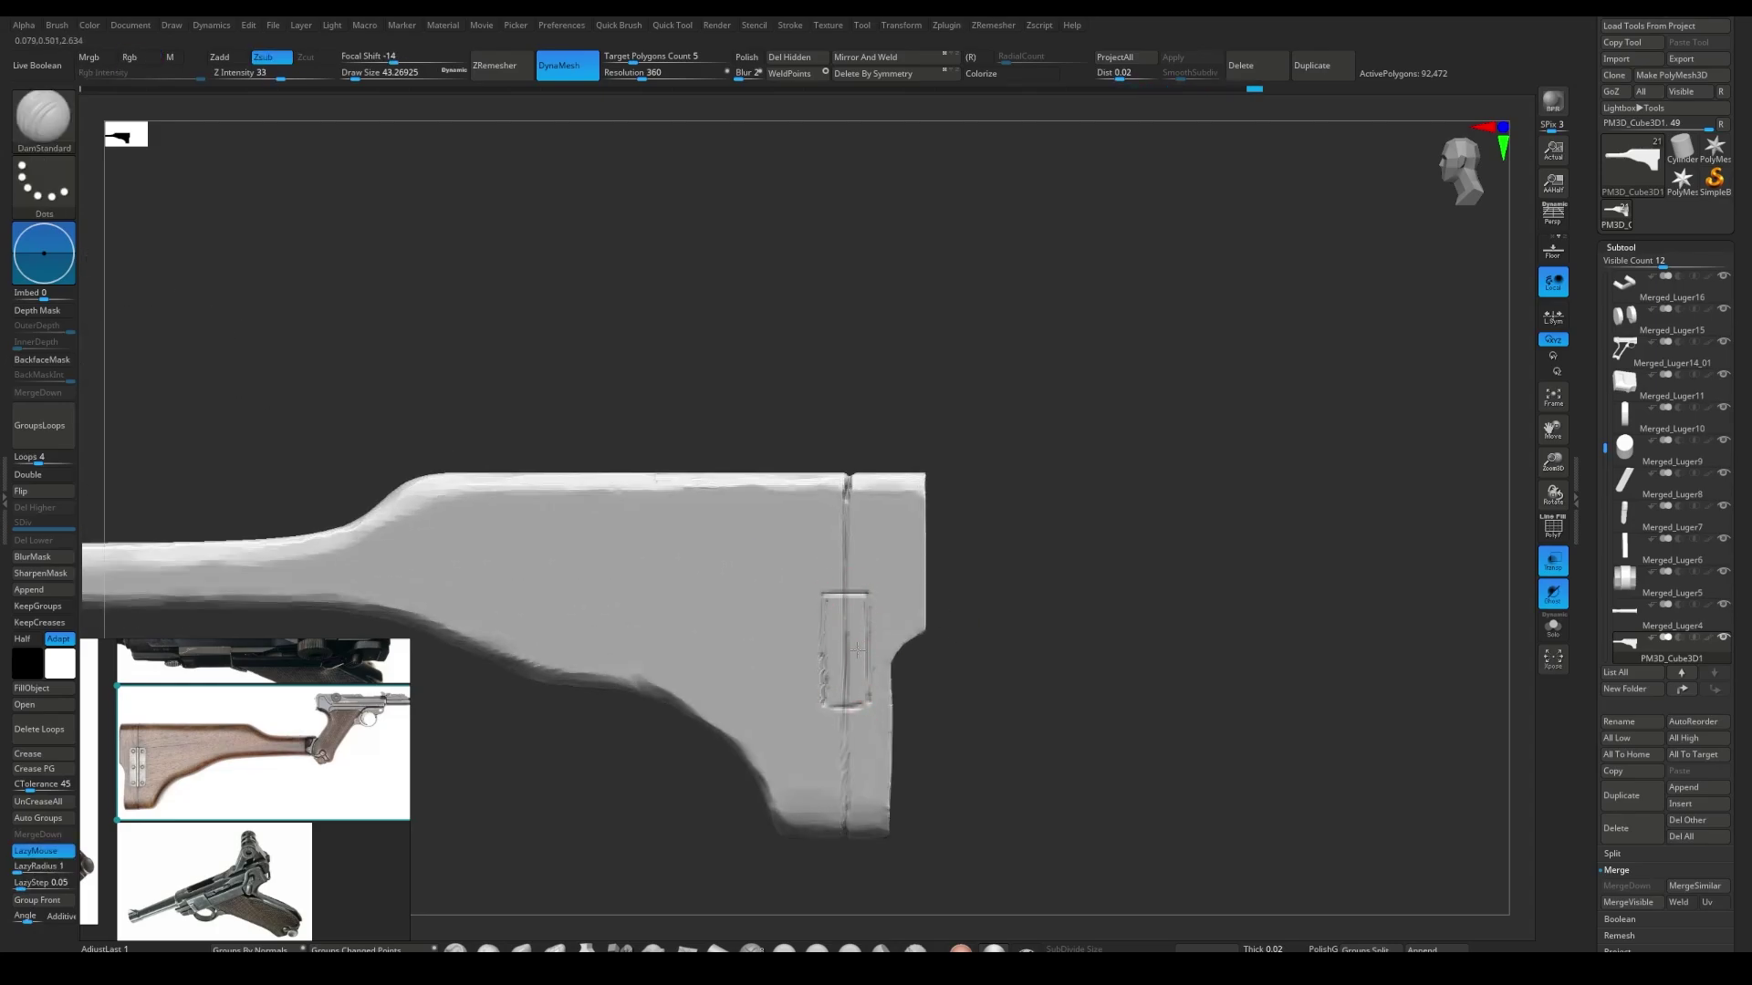
- Switch to TrimDynamic and compare the stock with the pistol from side and top views
key(b)
key(t)
key(d)
right_drag(835, 609, 833, 760)
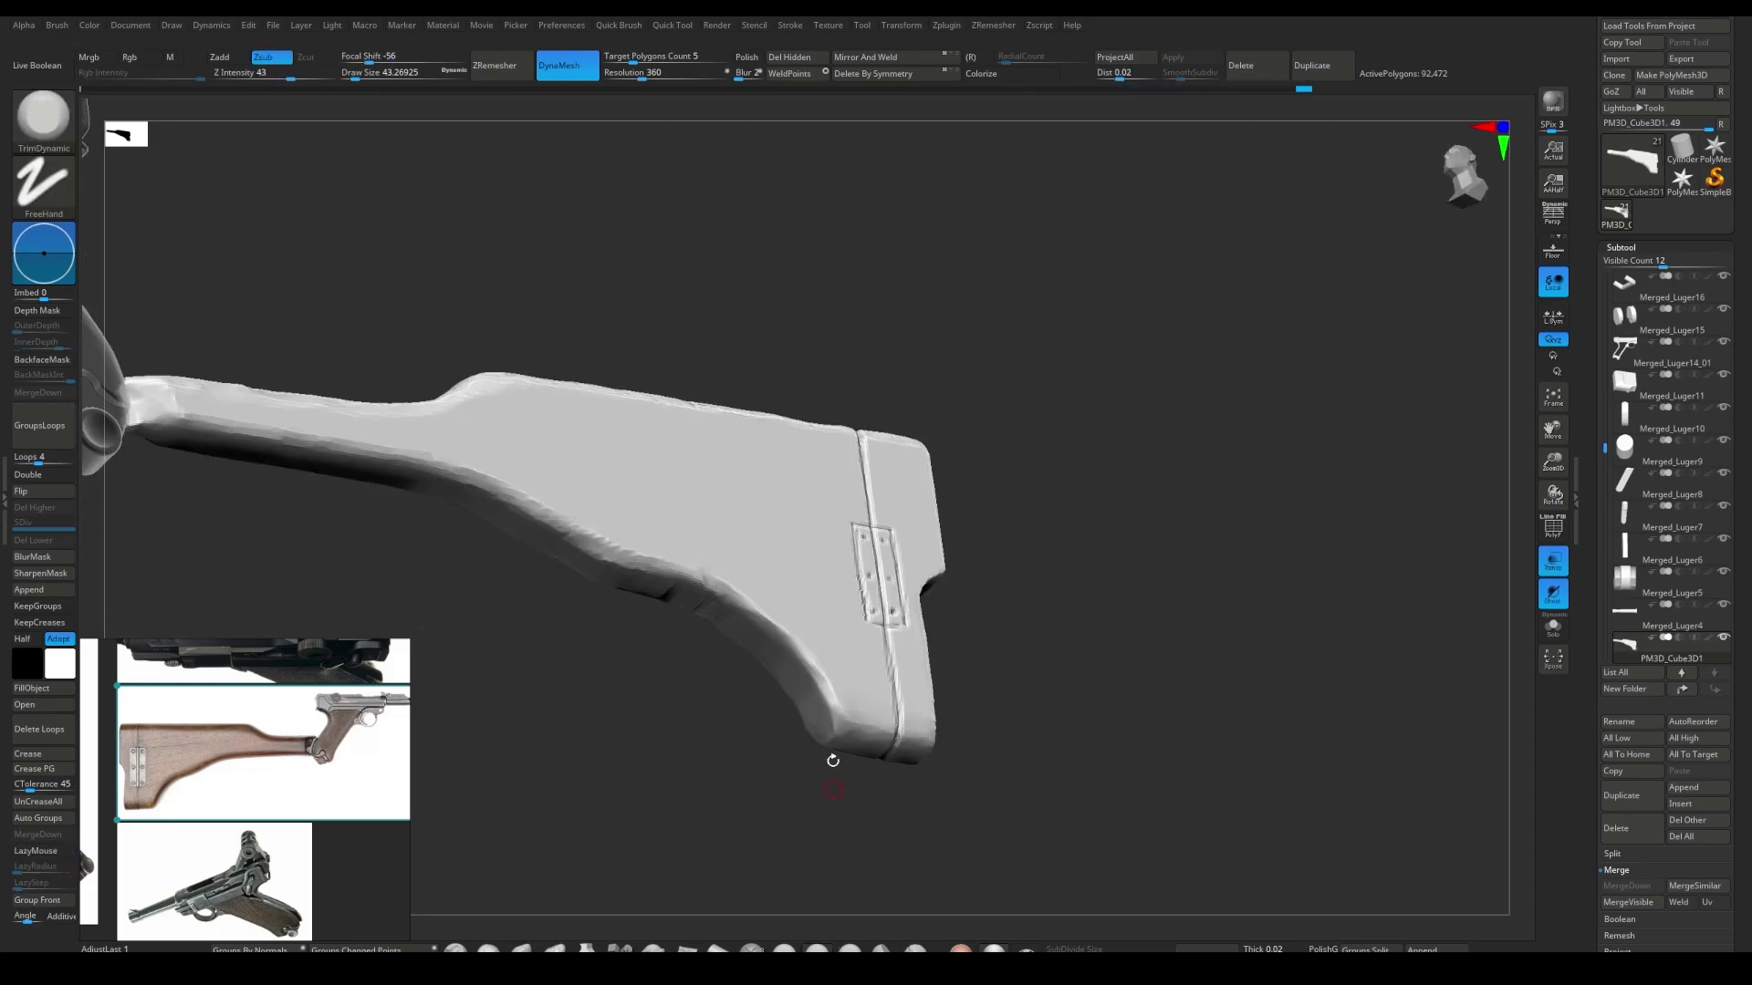
mouse_move(767, 600)
right_down()
mouse_move(712, 558)
mouse_move(950, 727)
right_up()
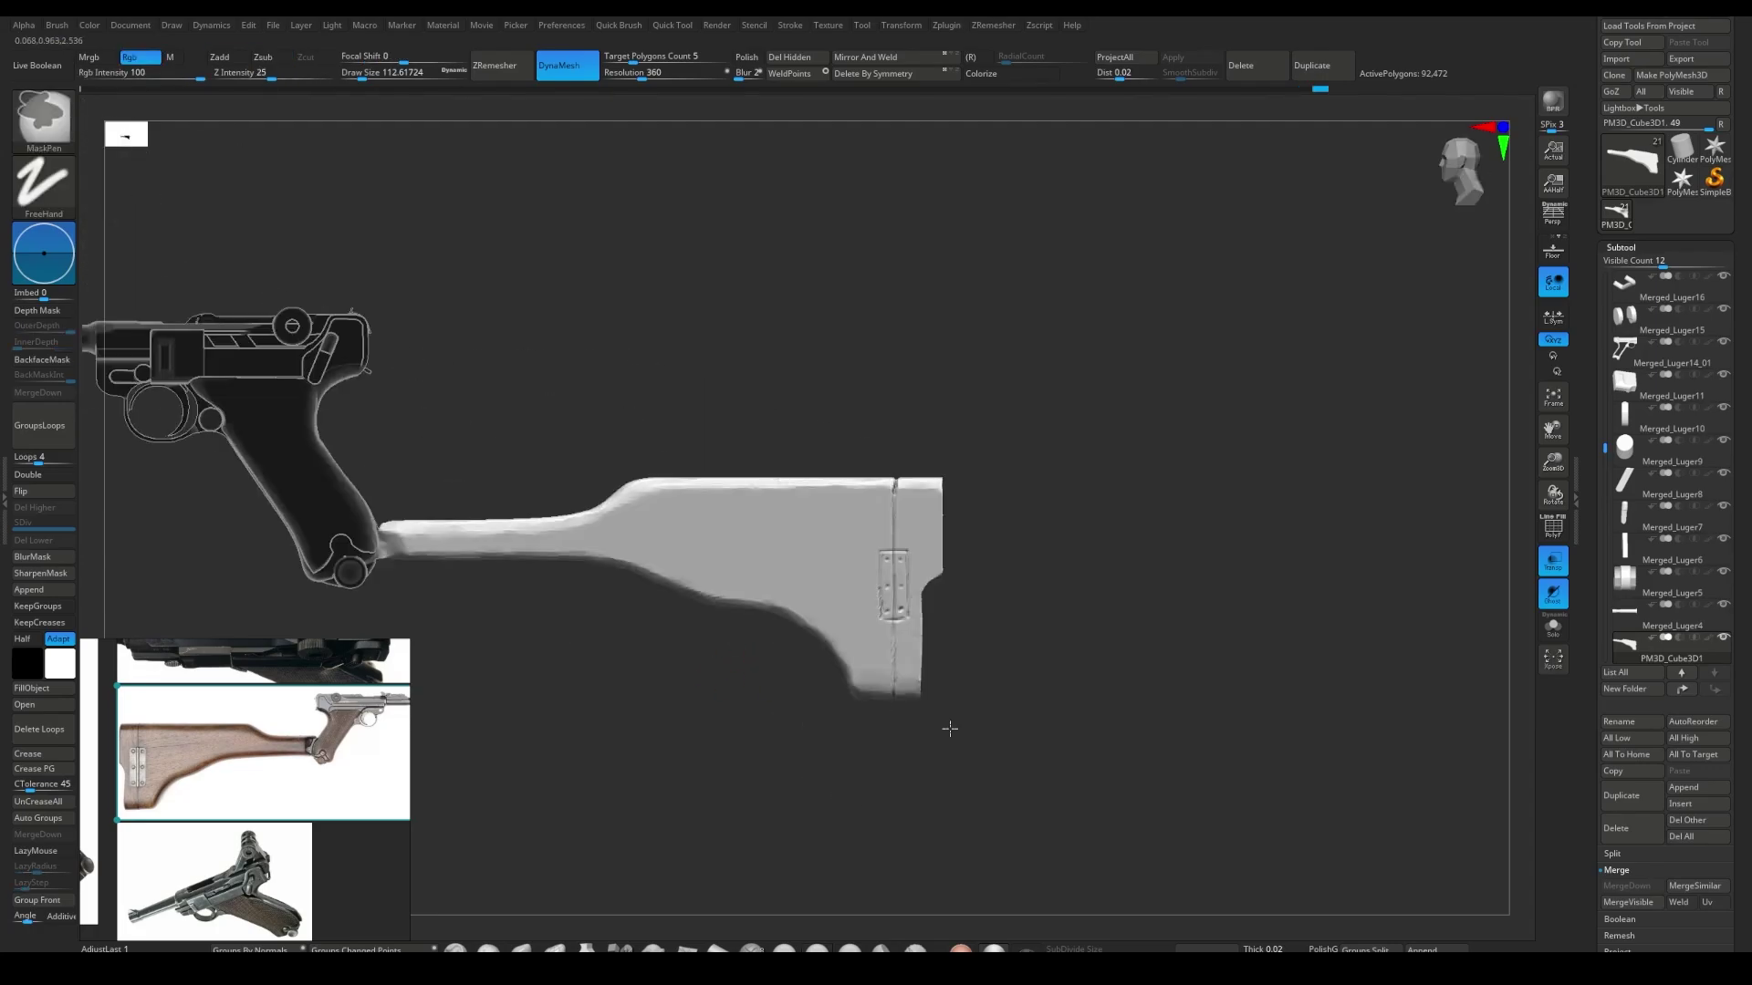
right_drag(823, 632, 758, 570)
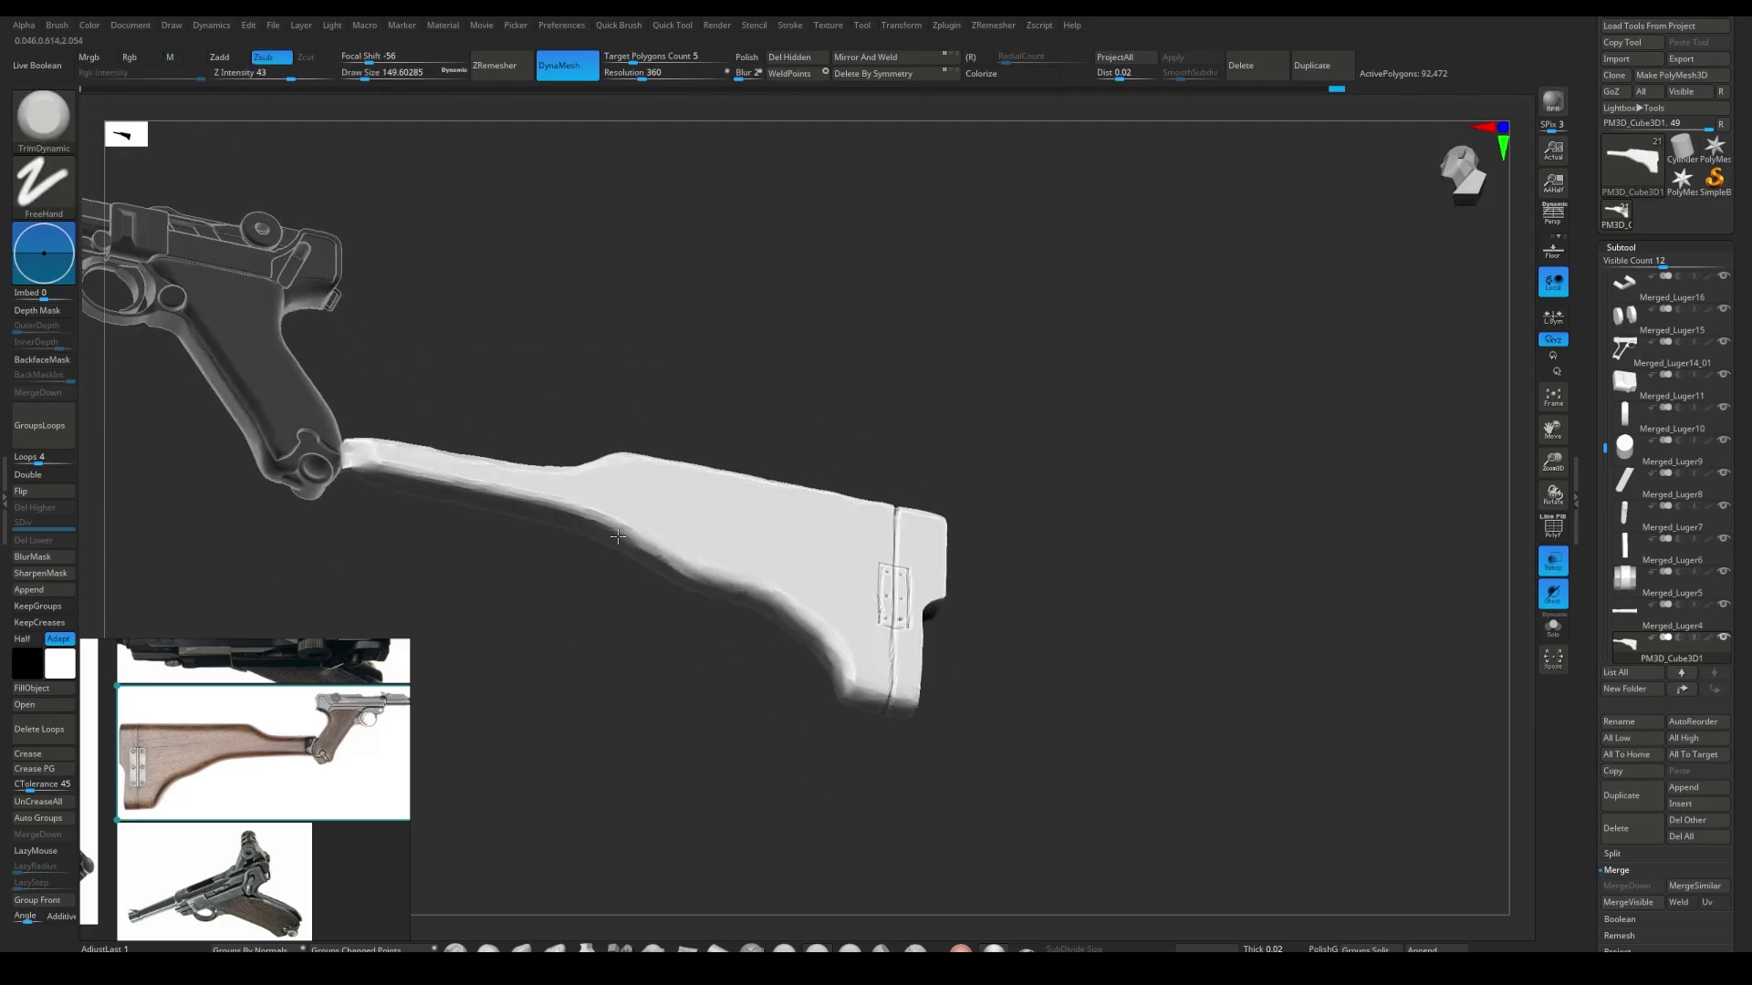
shift+right_drag(618, 536, 718, 604)
scroll(529, 593, up, 2)
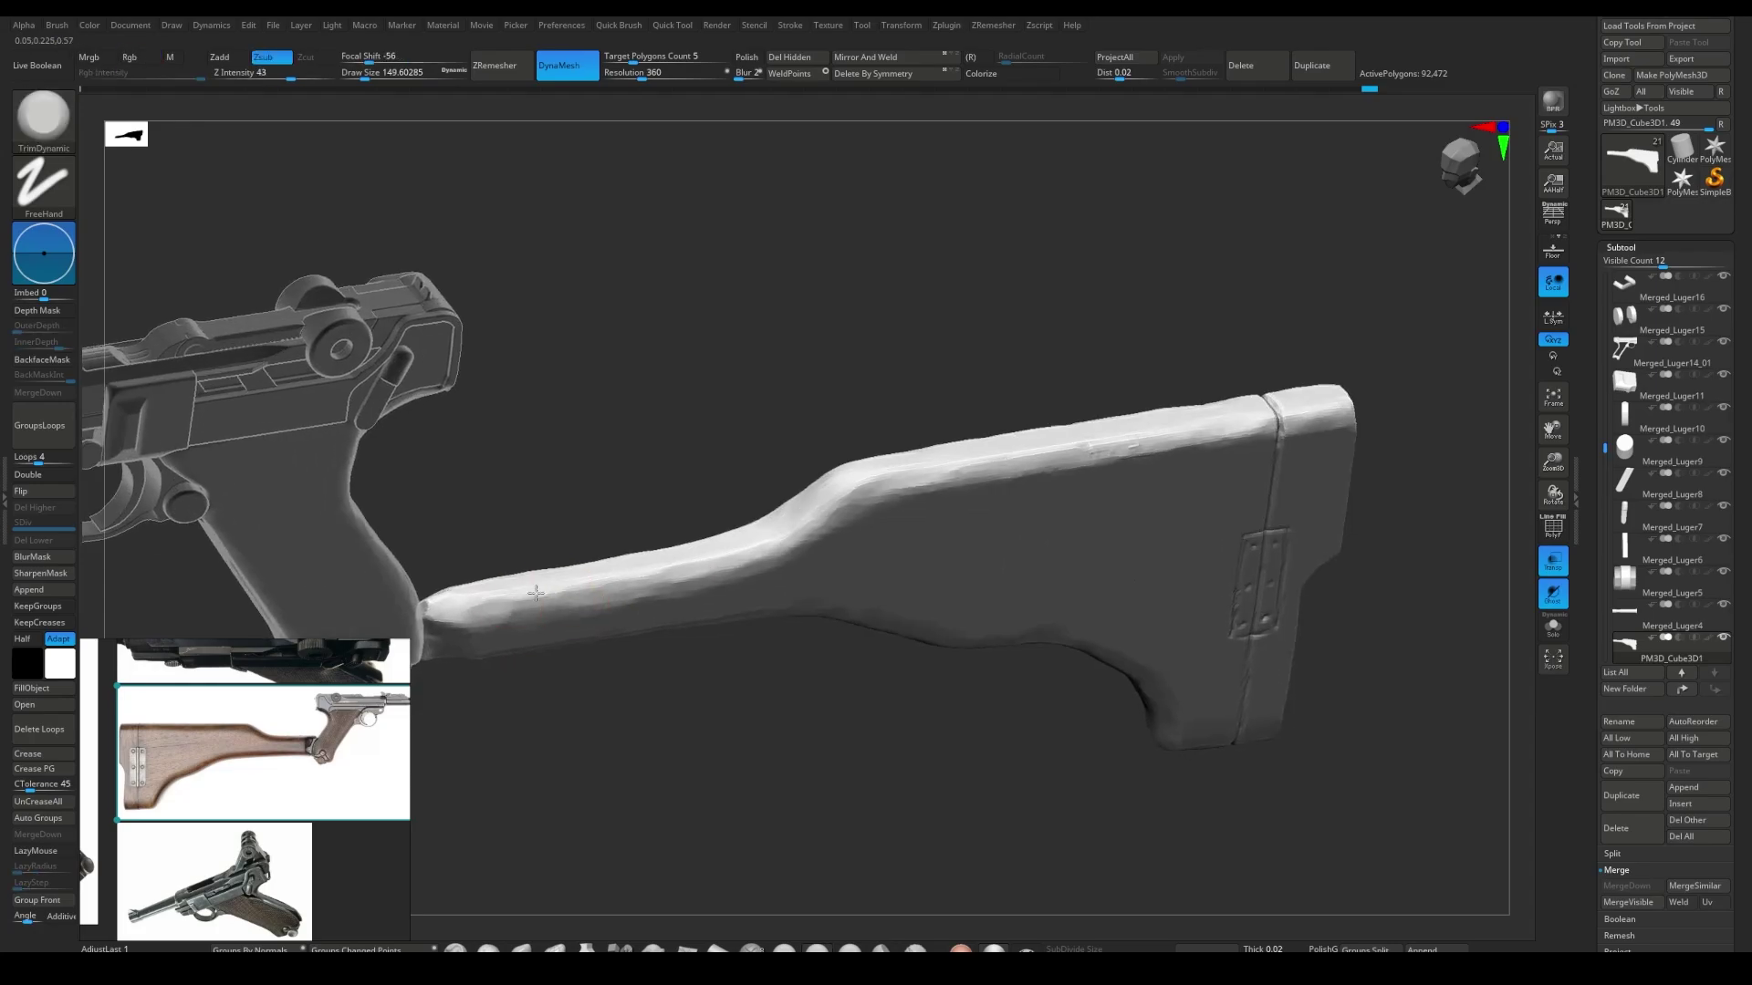
scroll(547, 591, up, 2)
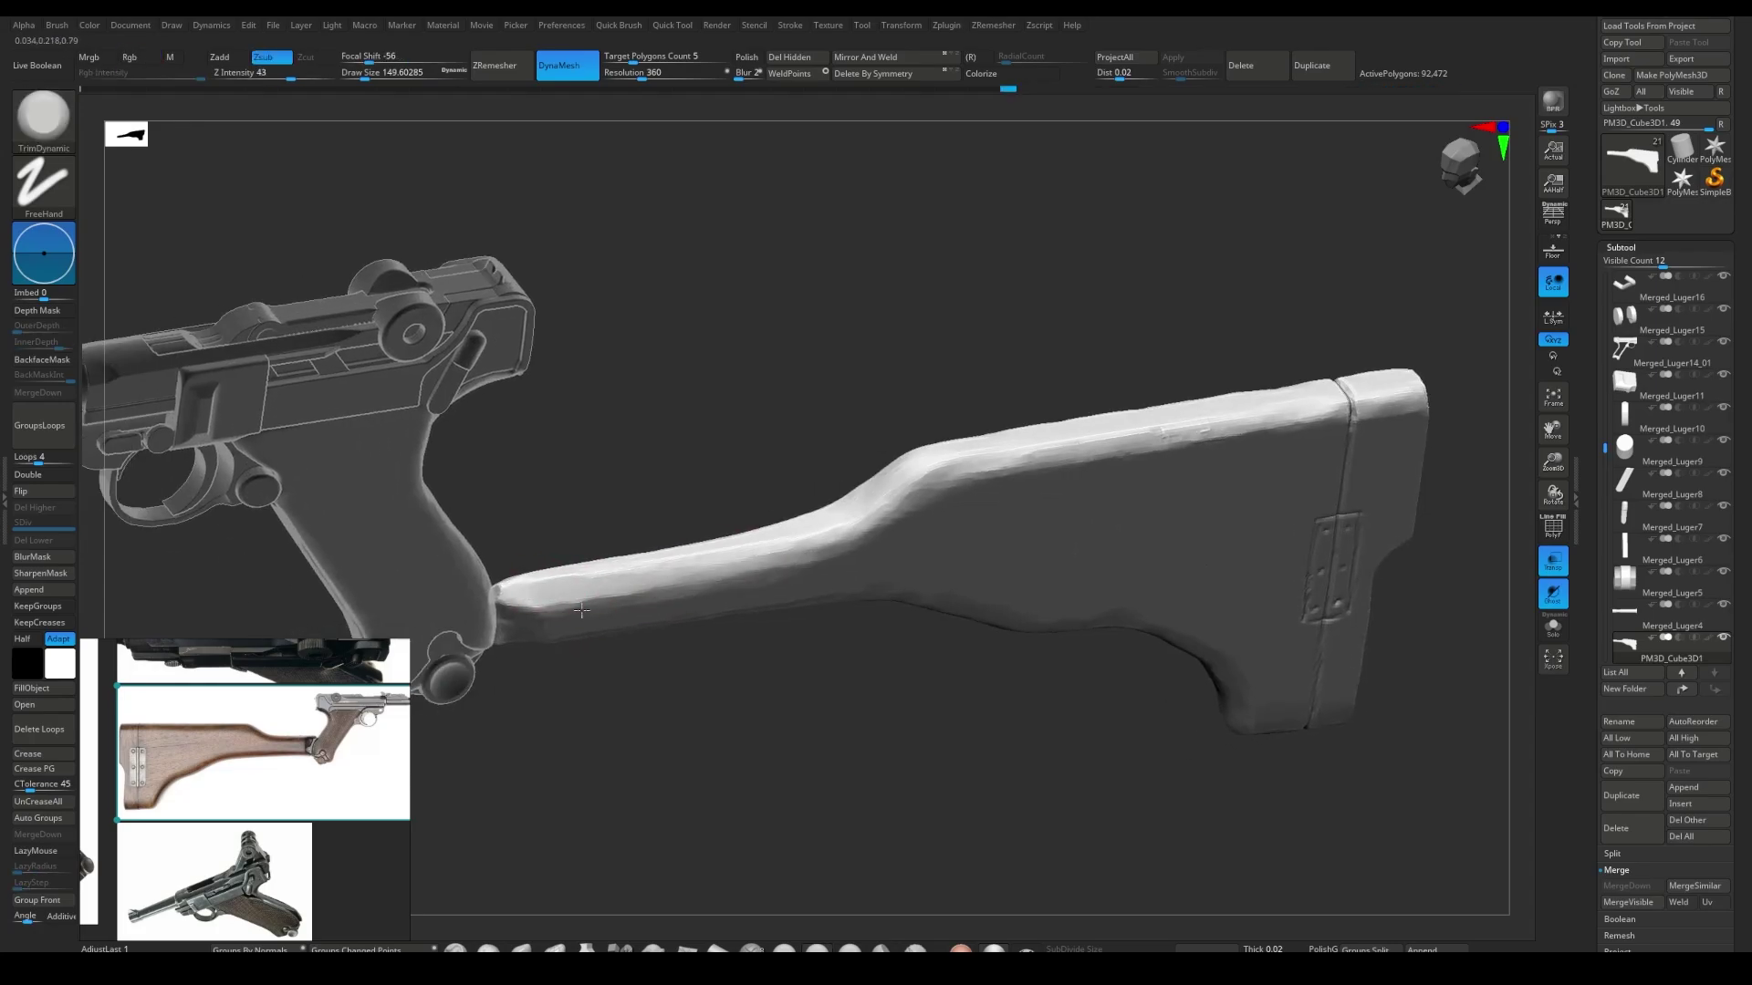
mouse_move(581, 610)
shift+right_down()
mouse_move(539, 539)
mouse_move(603, 725)
mouse_move(508, 559)
mouse_move(638, 595)
shift+right_up()
scroll(539, 540, up, 2)
scroll(684, 560, down, 3)
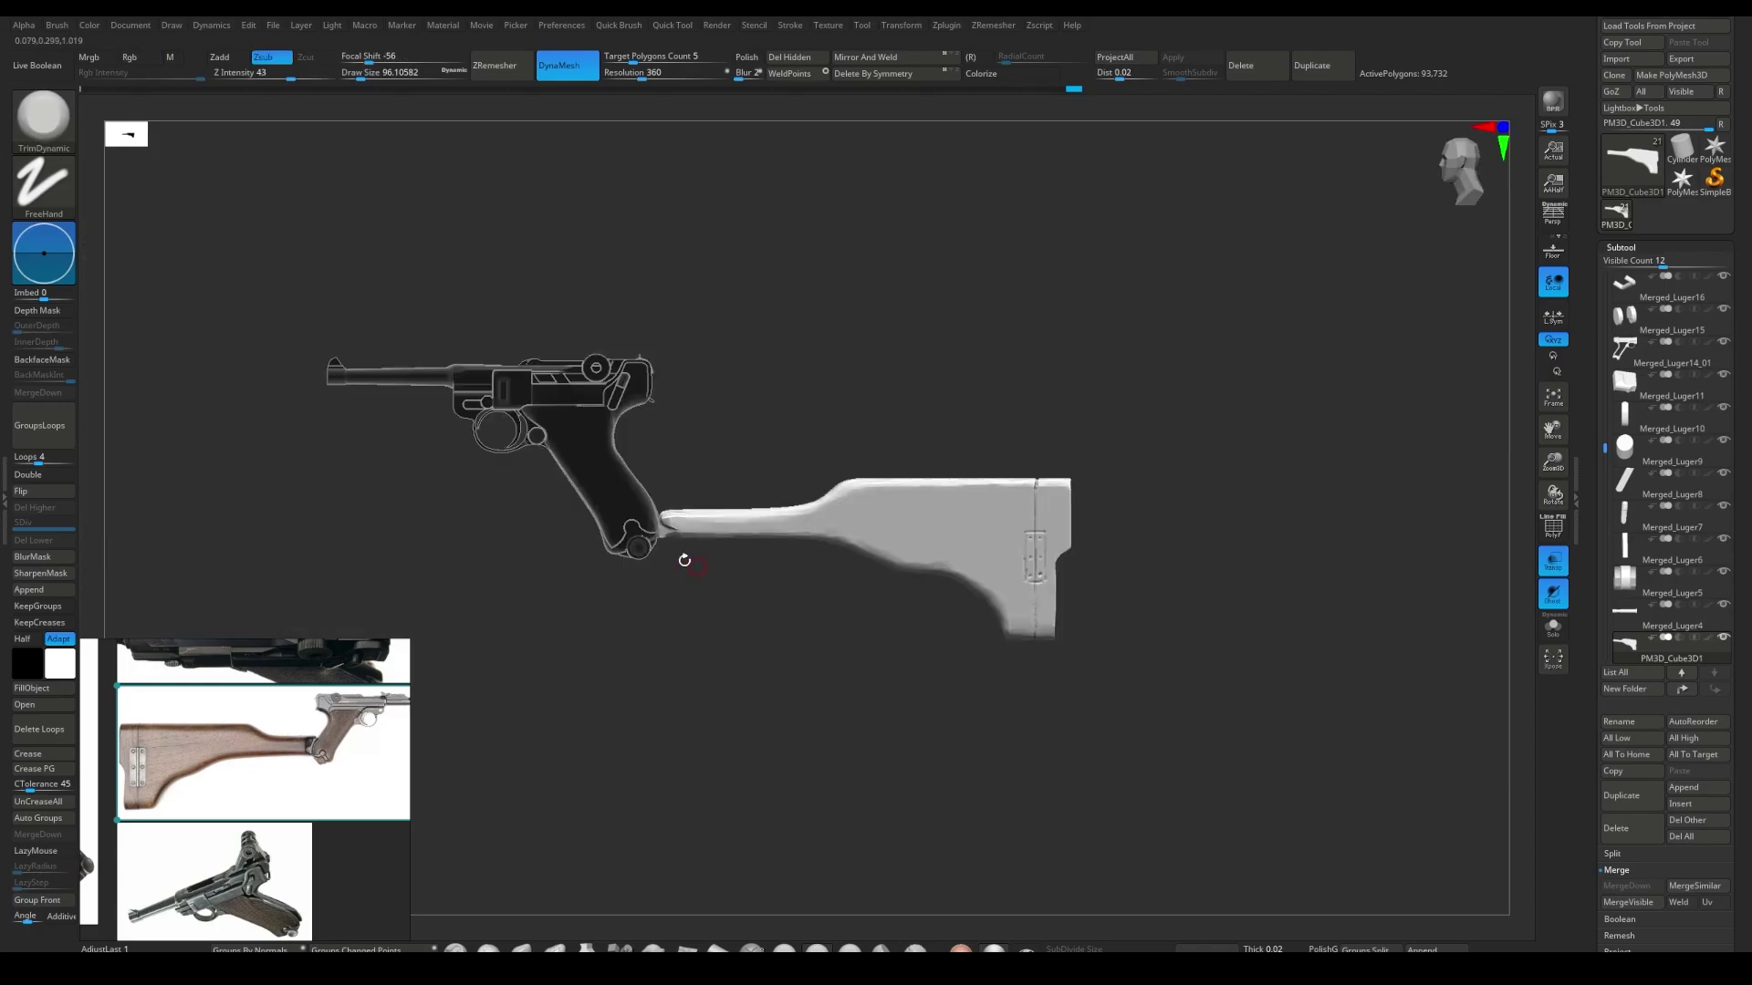
scroll(684, 560, up, 3)
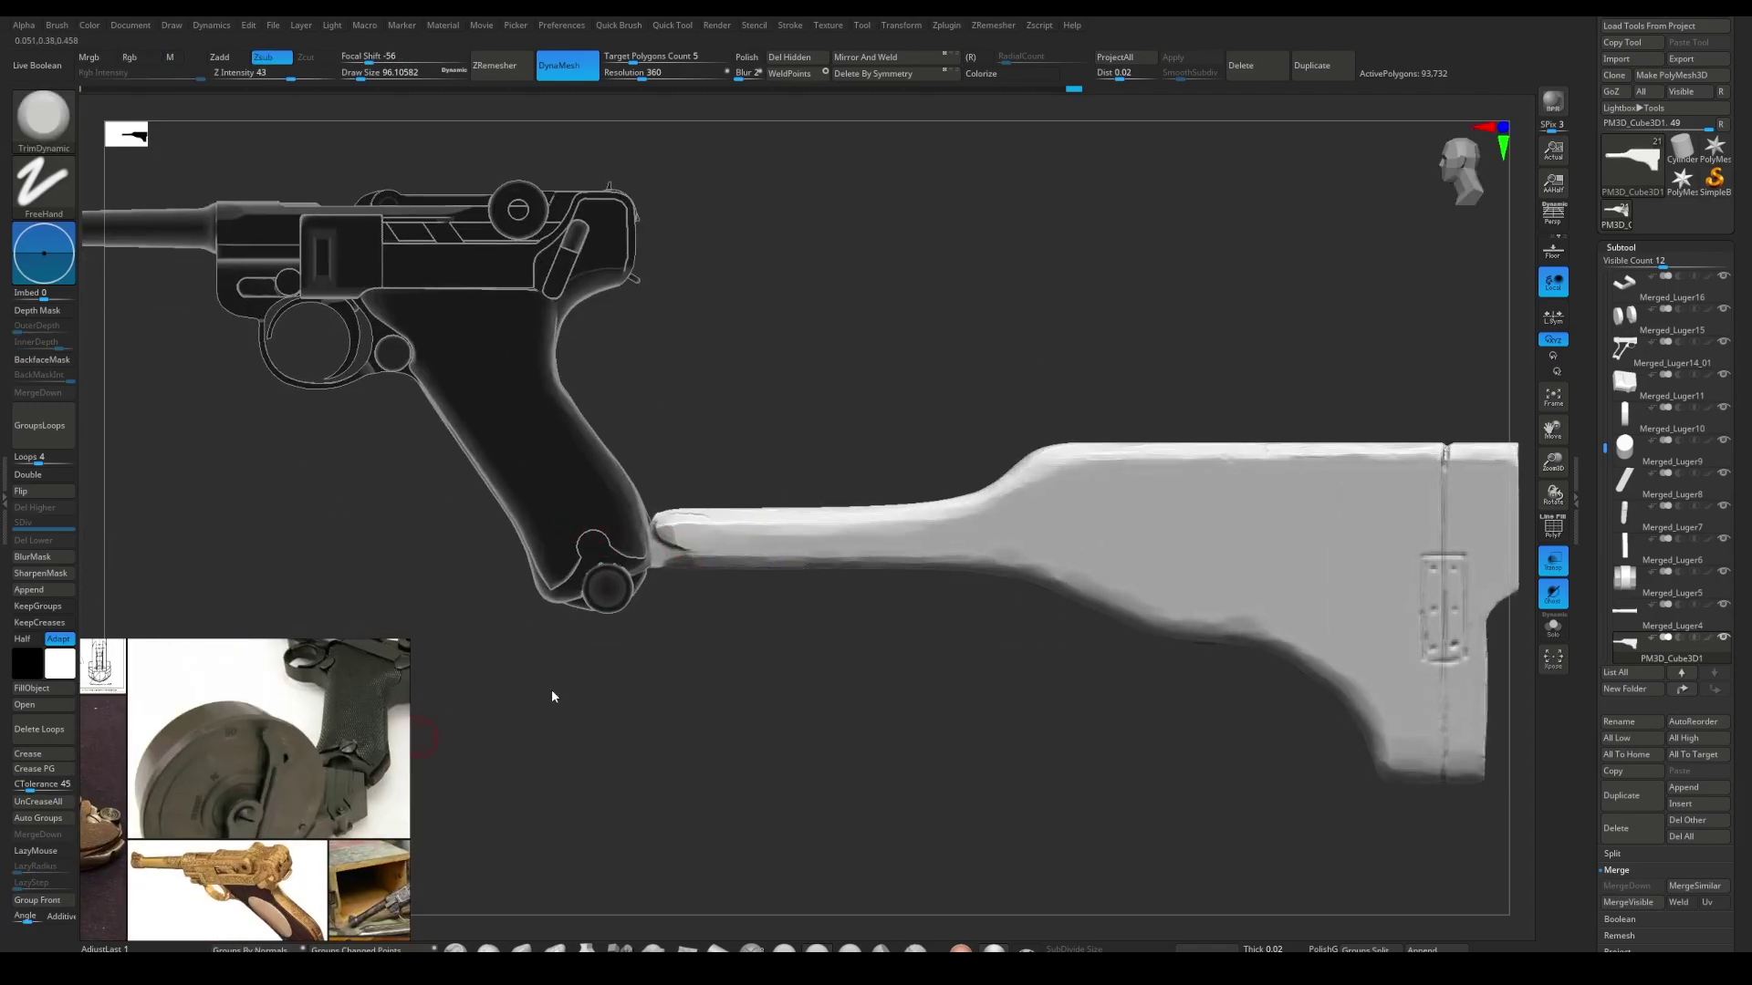
- Lasso-mask the grip and pull its base down and out into a magazine piece
alt+click(565, 548)
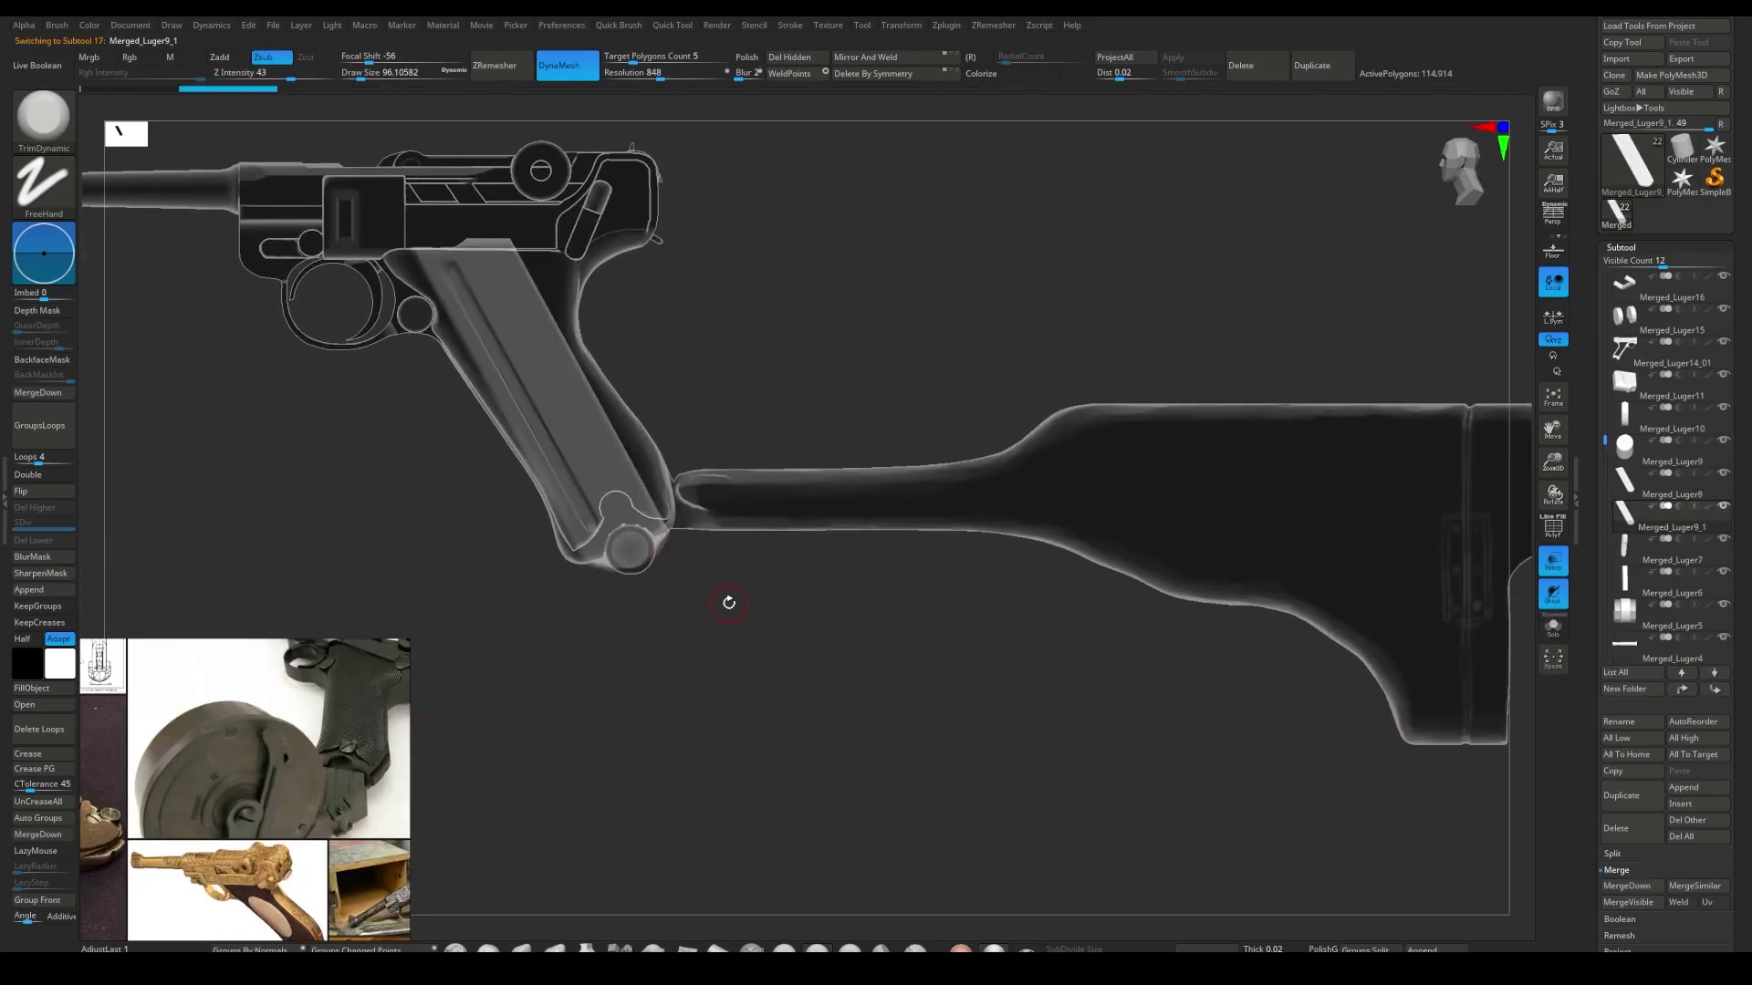
key(b)
key(m)
key(l)
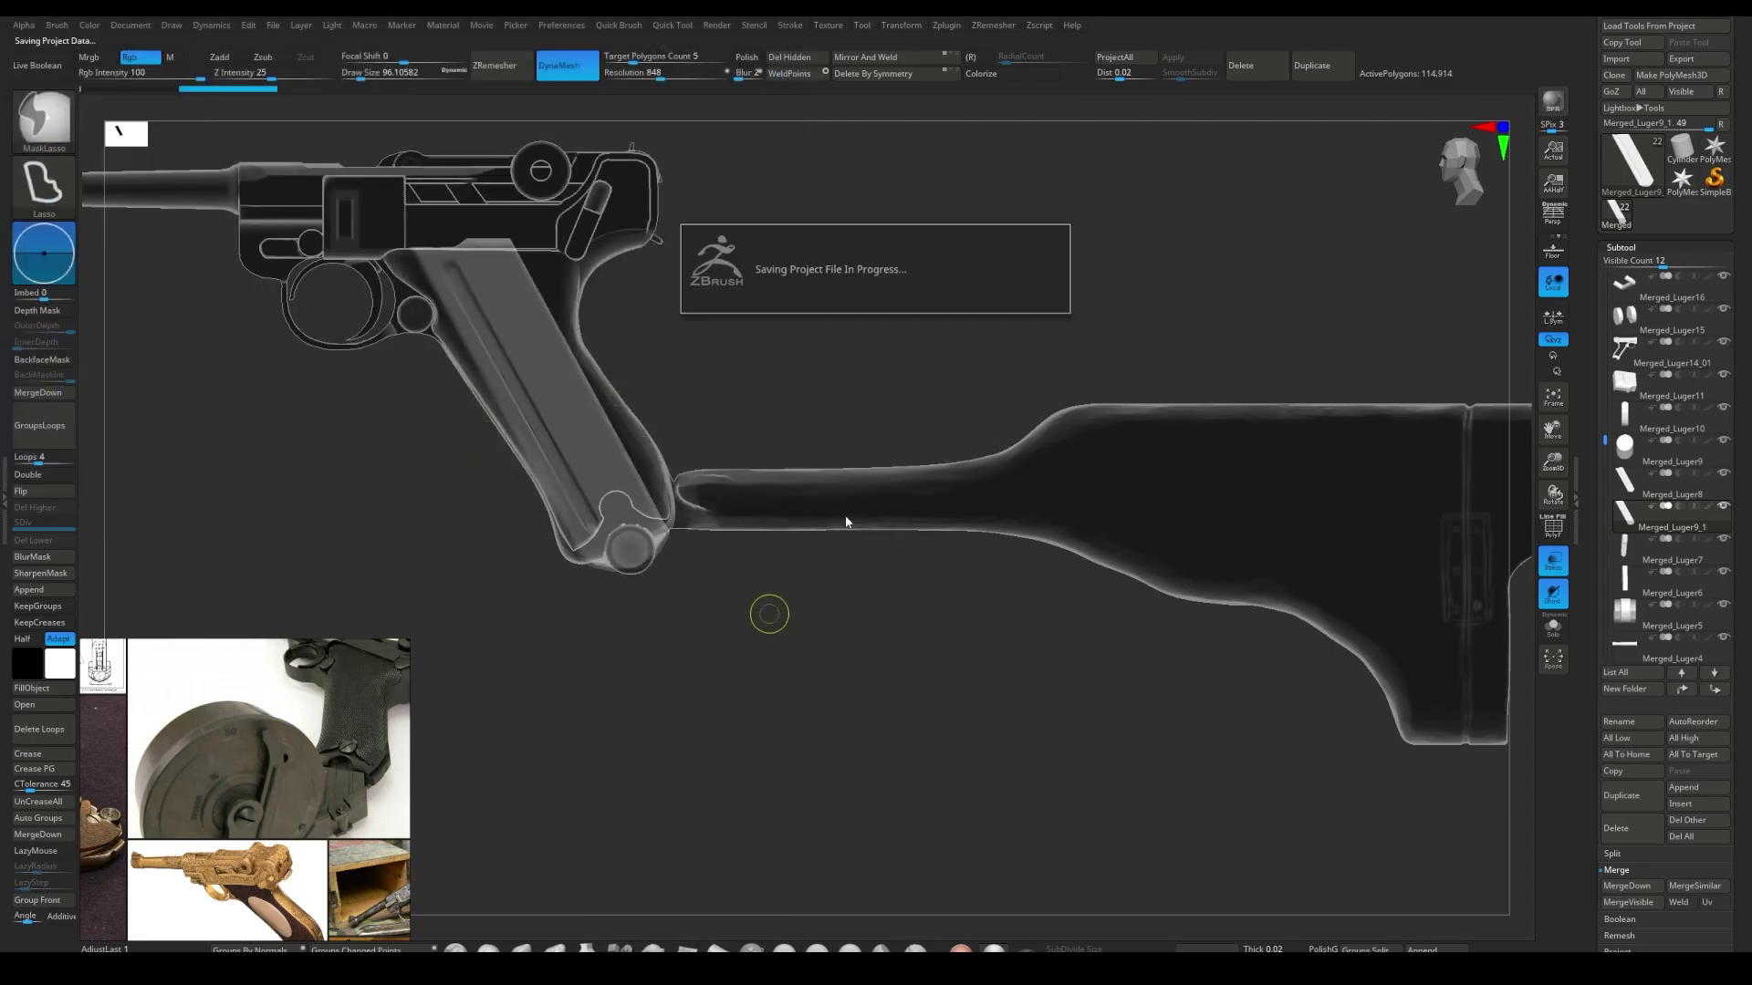
drag(499, 621, 502, 616)
key(w)
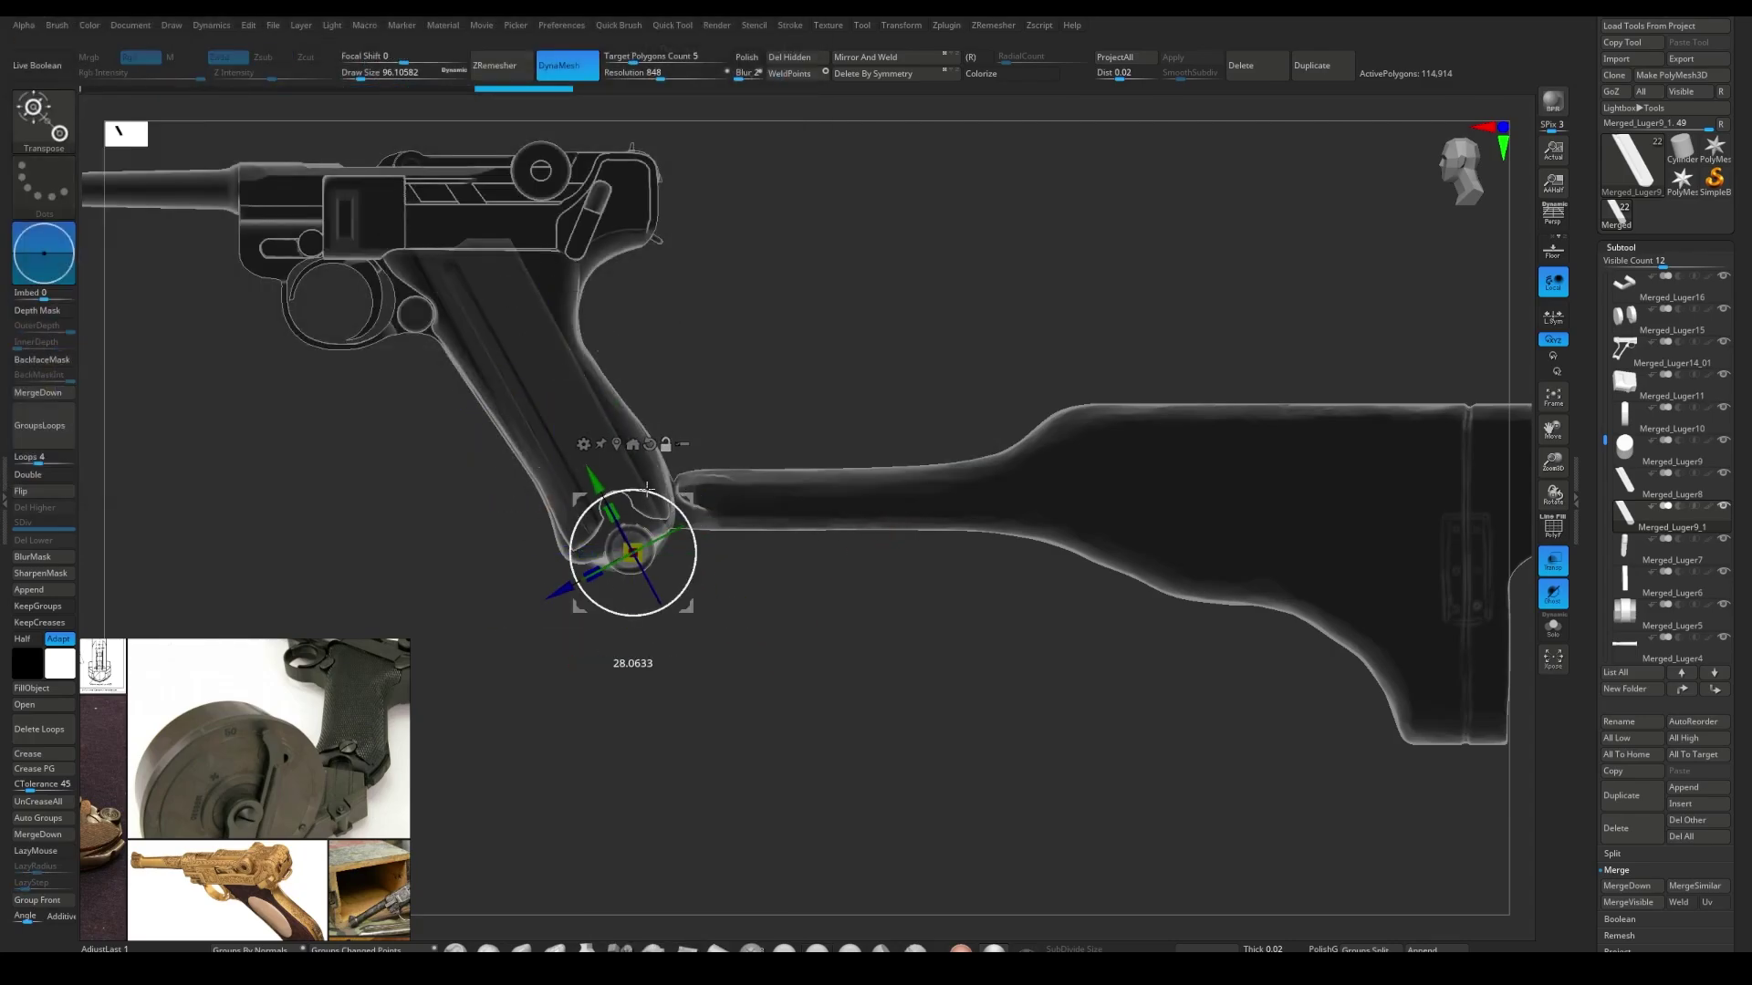
drag(588, 481, 630, 577)
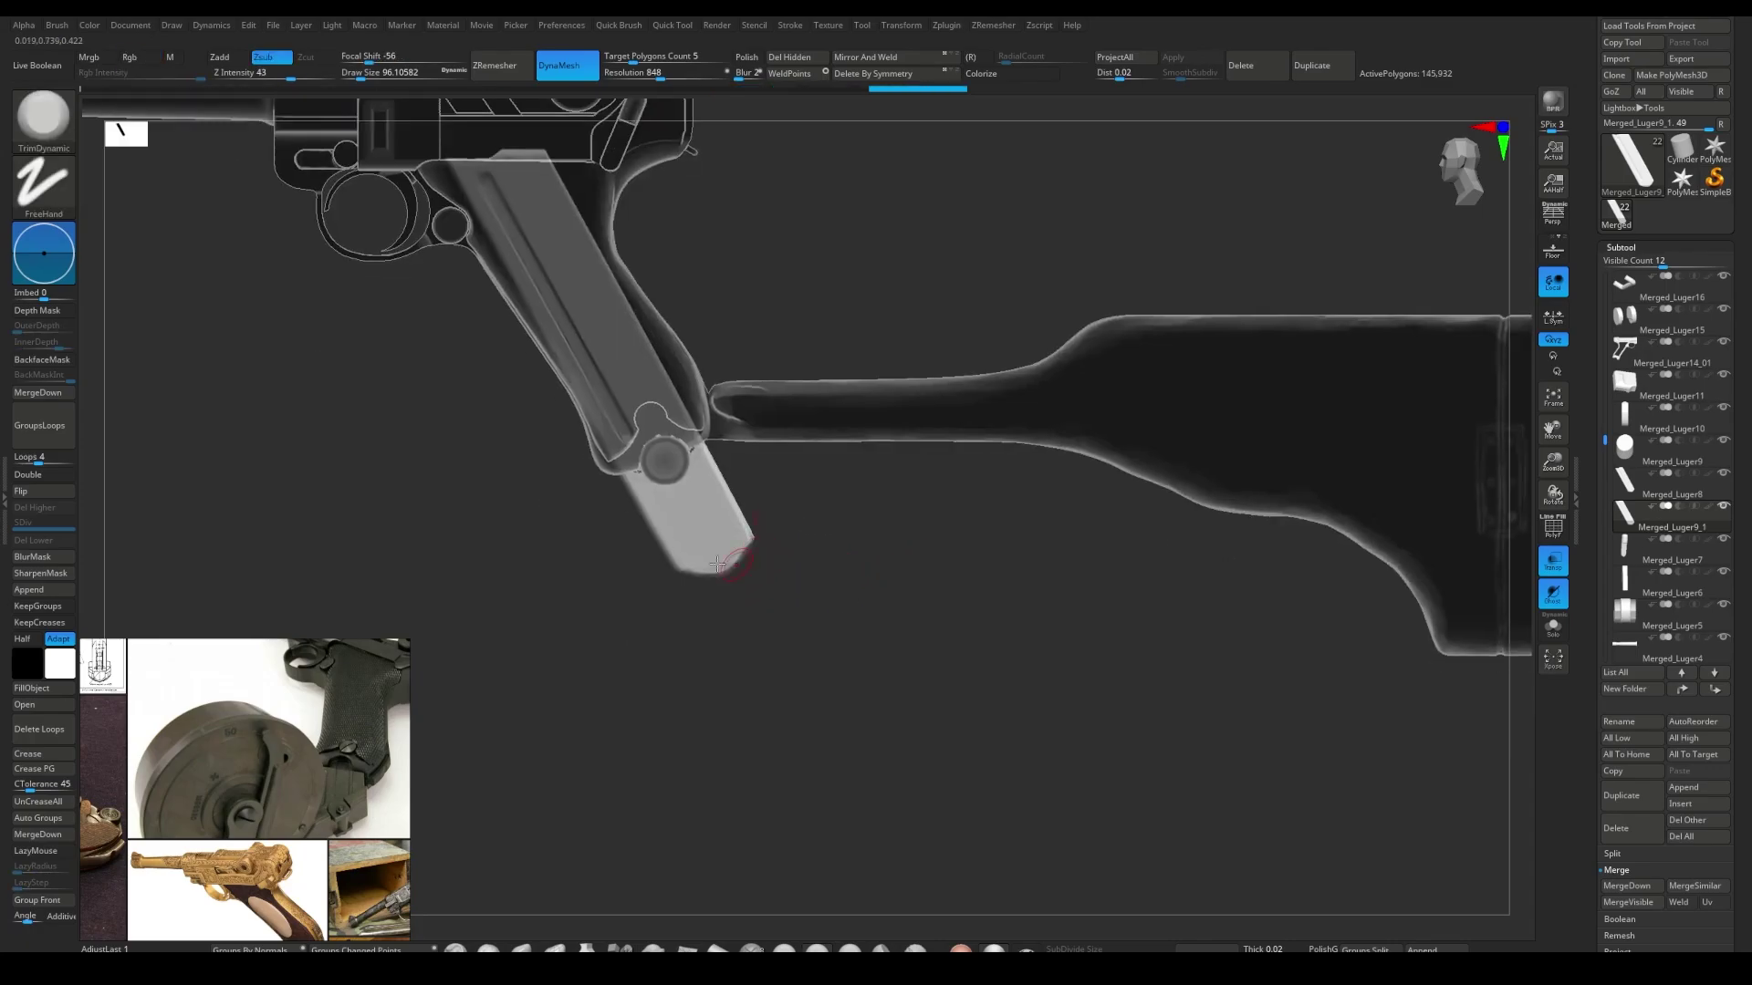
- Select the new magazine piece and clip its end at an angle
alt+click(719, 580)
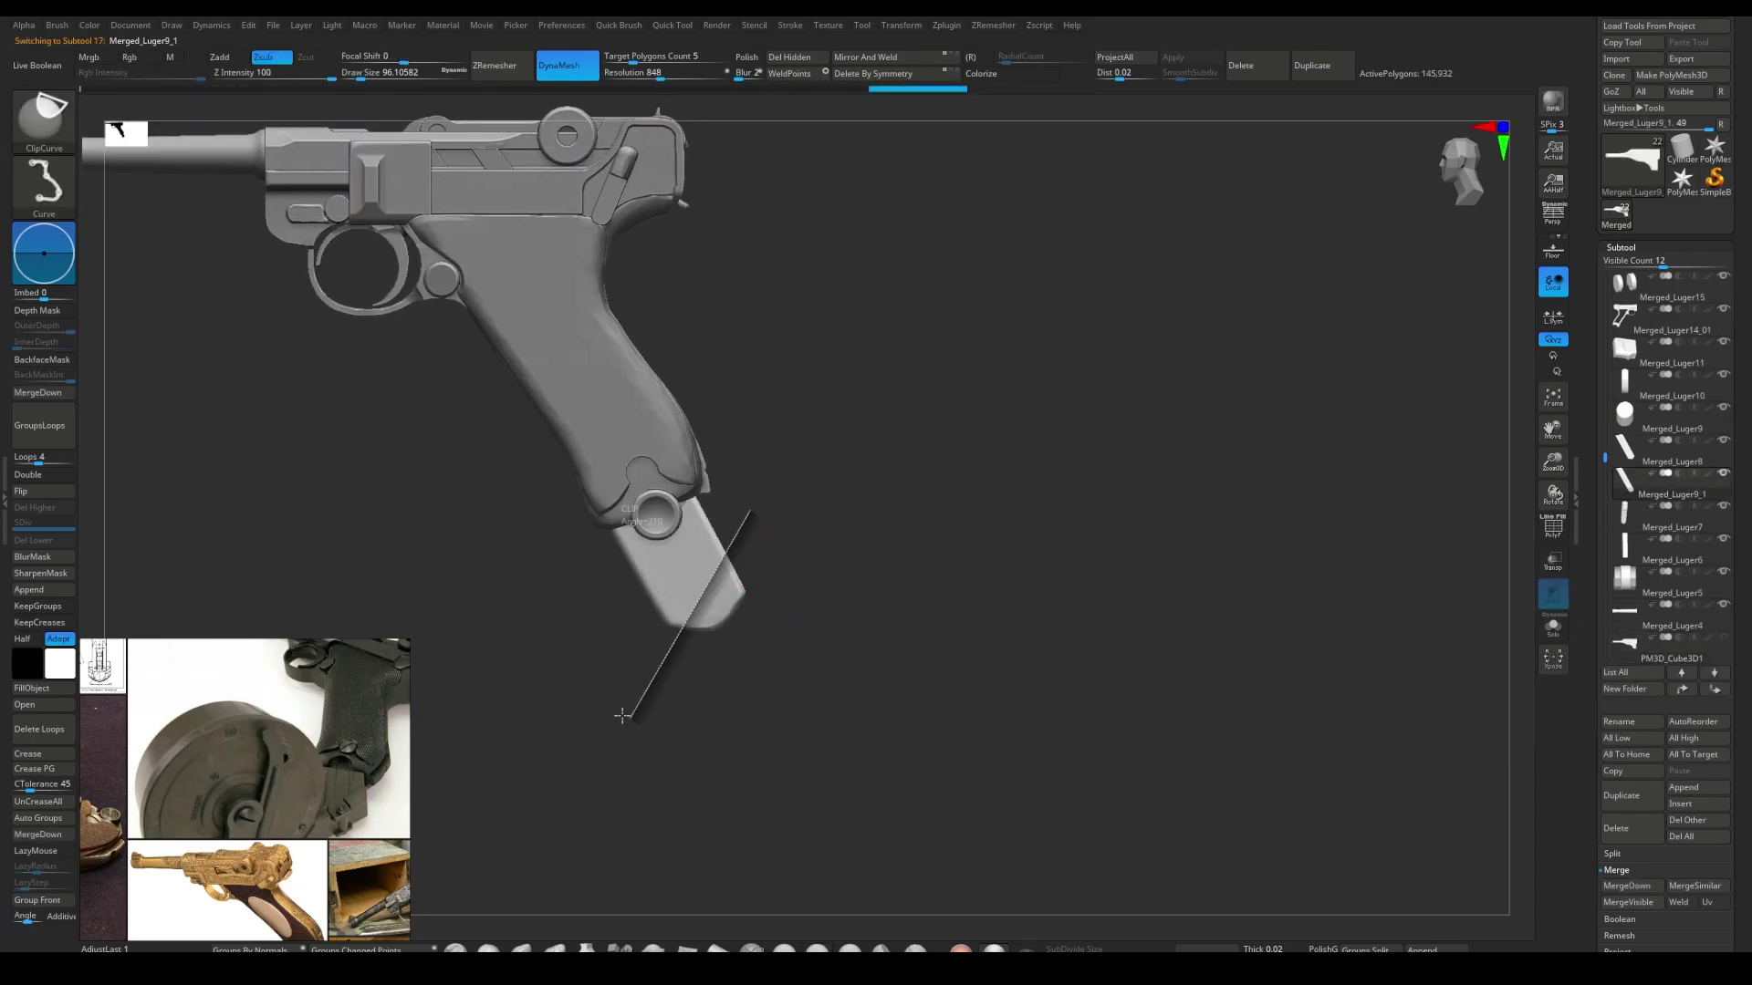
mouse_move(621, 716)
shift+mouse_down()
mouse_move(710, 545)
mouse_move(764, 632)
mouse_move(853, 545)
shift+mouse_up()
key(w)
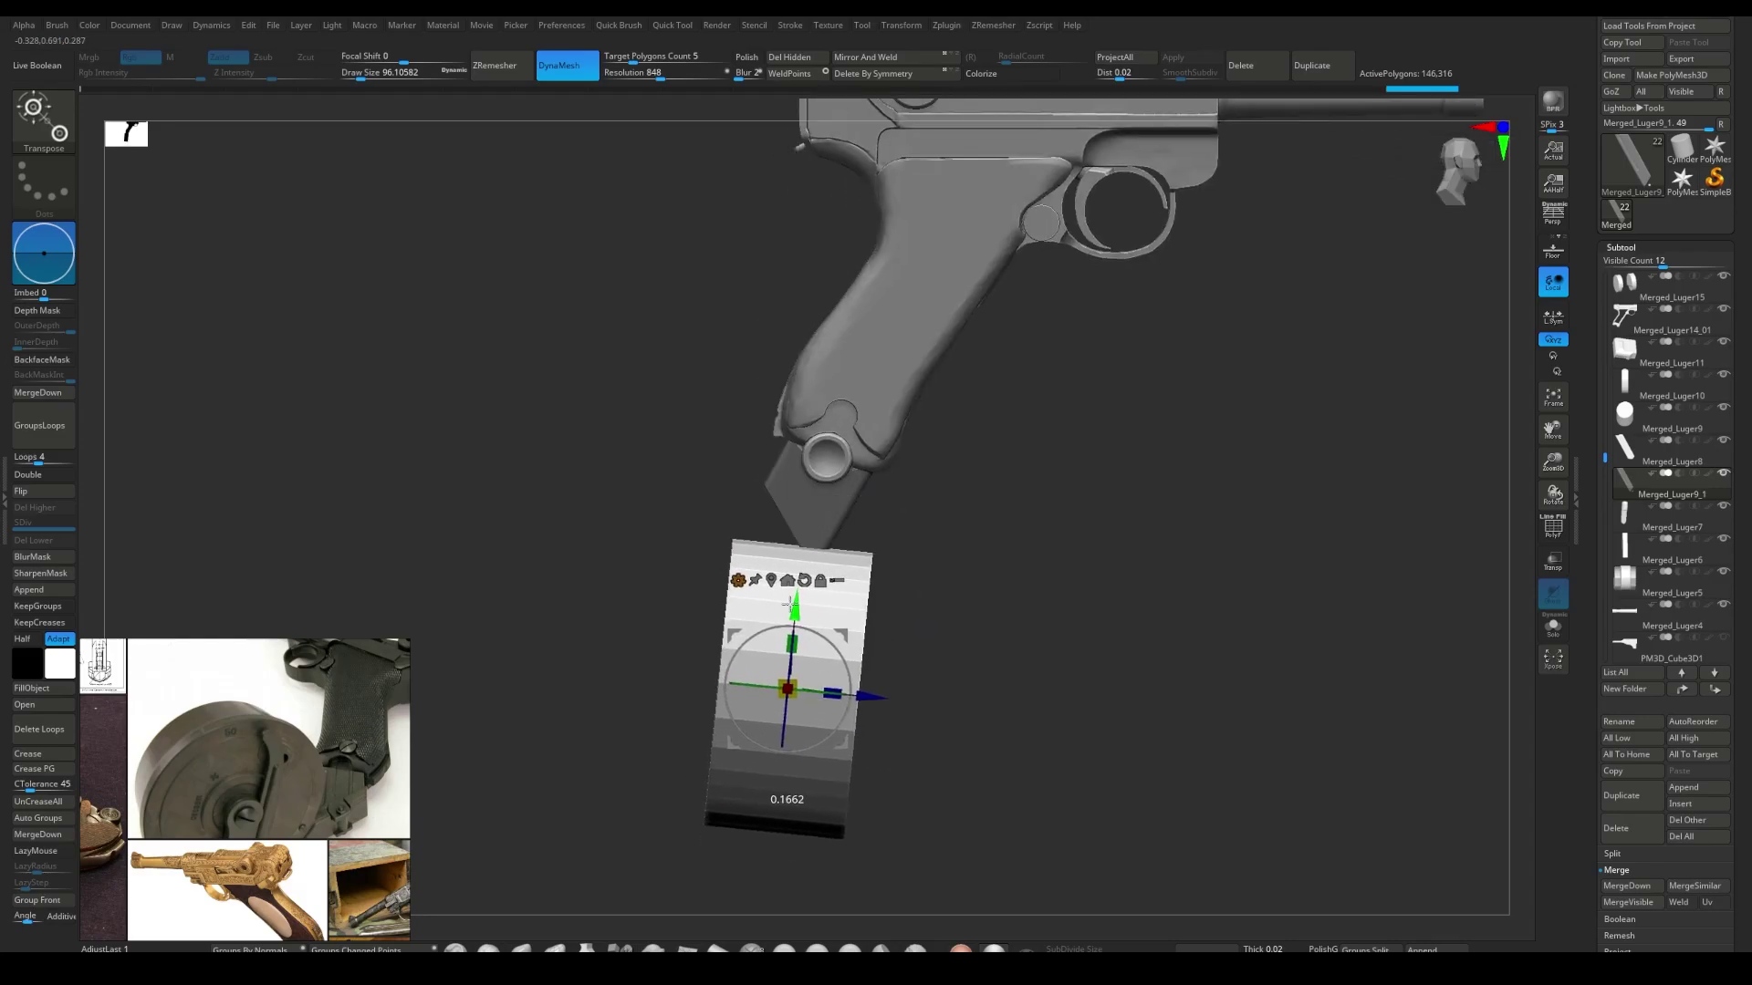
- Reposition and scale the drum magazine block under the grip's magazine extension
key(q)
drag(853, 623, 919, 508)
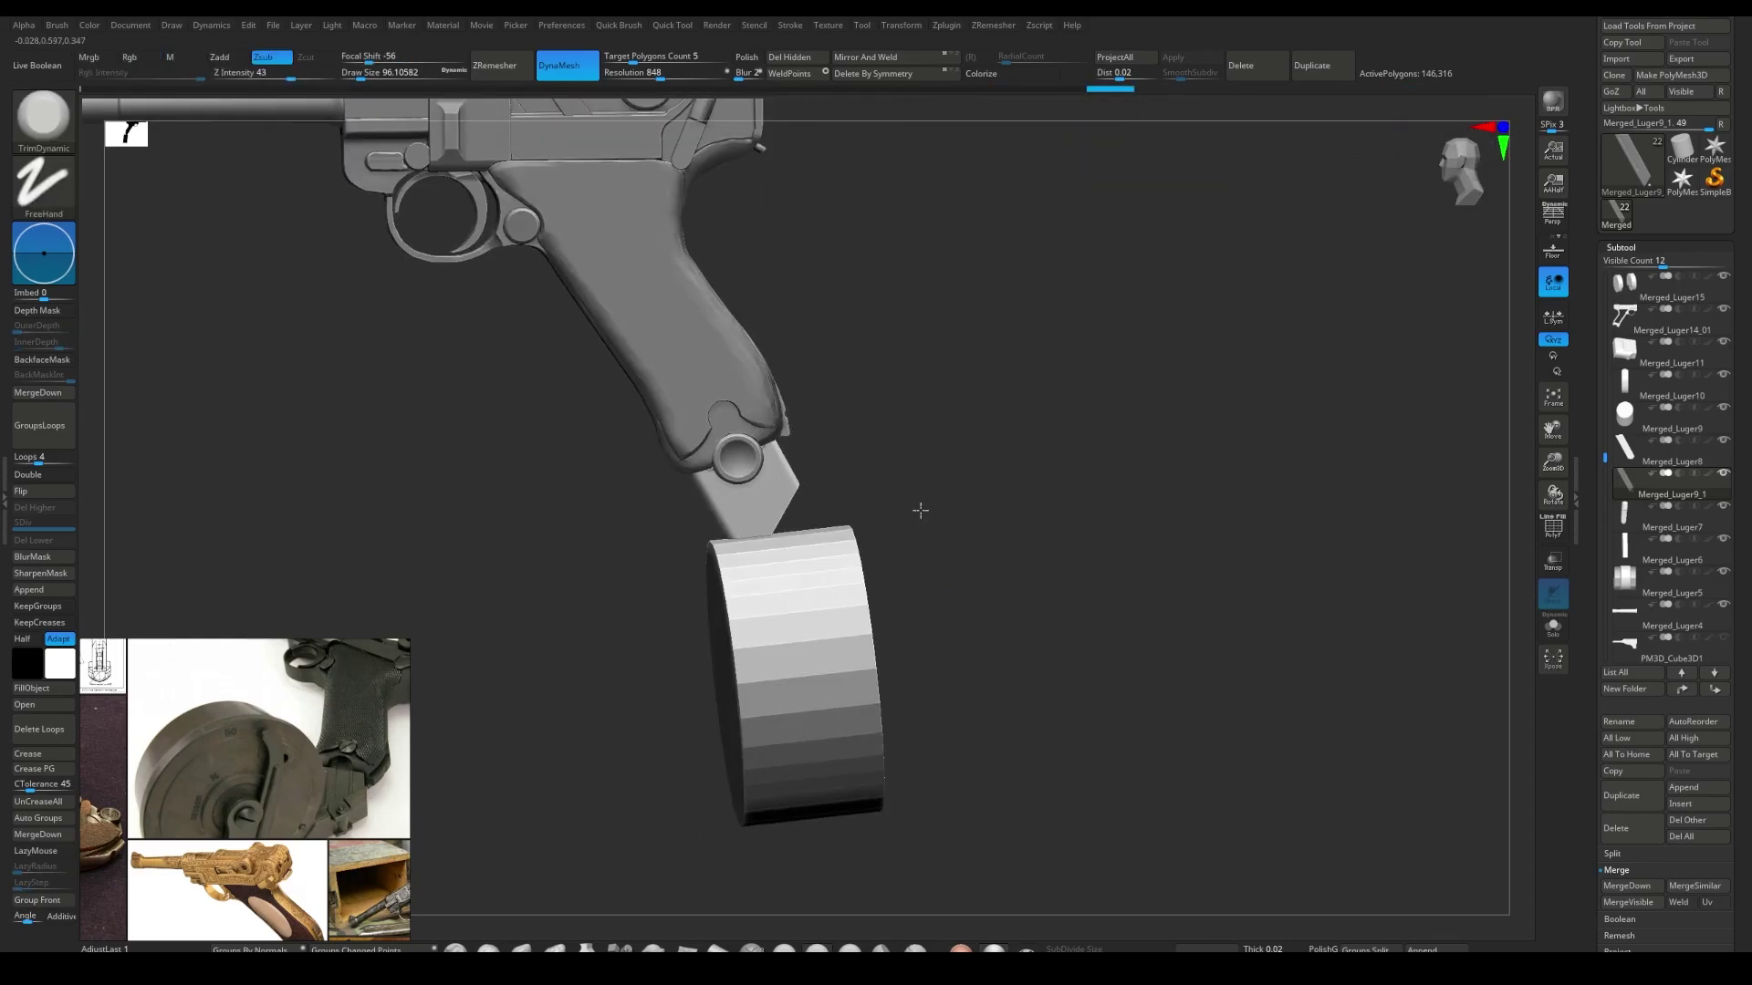
ctrl+alt+shift+click(802, 587)
key(ctrl+z)
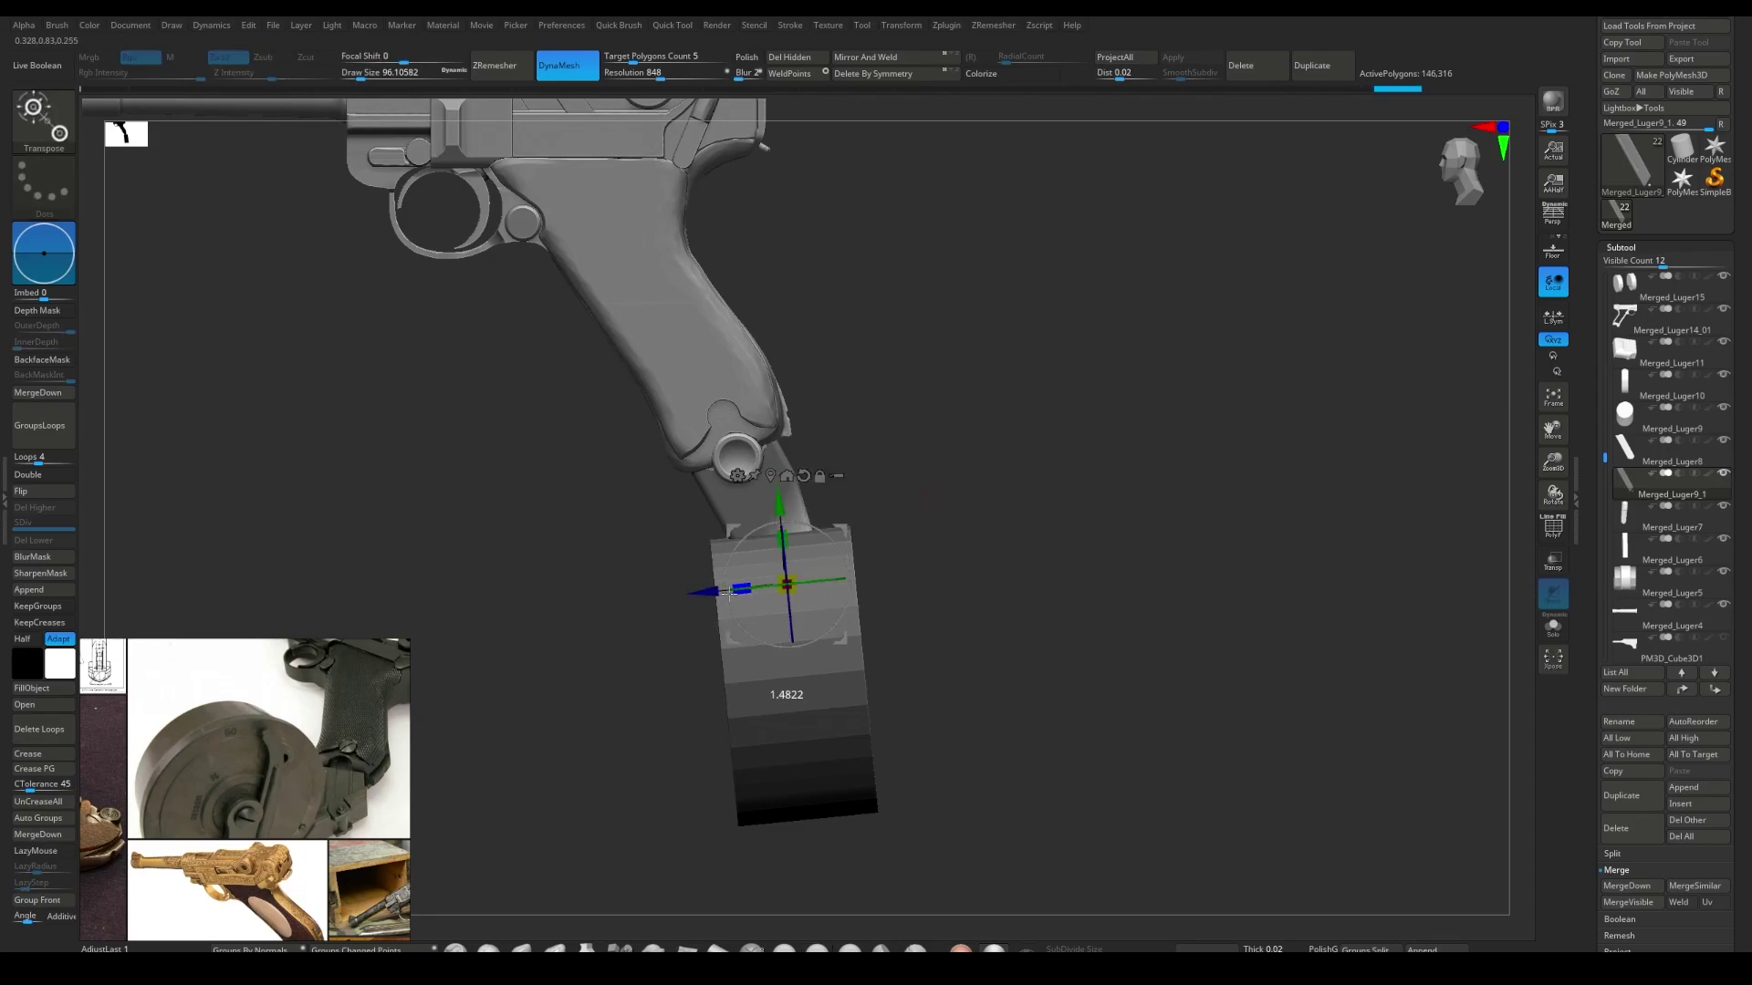
key(q)
drag(985, 462, 742, 562)
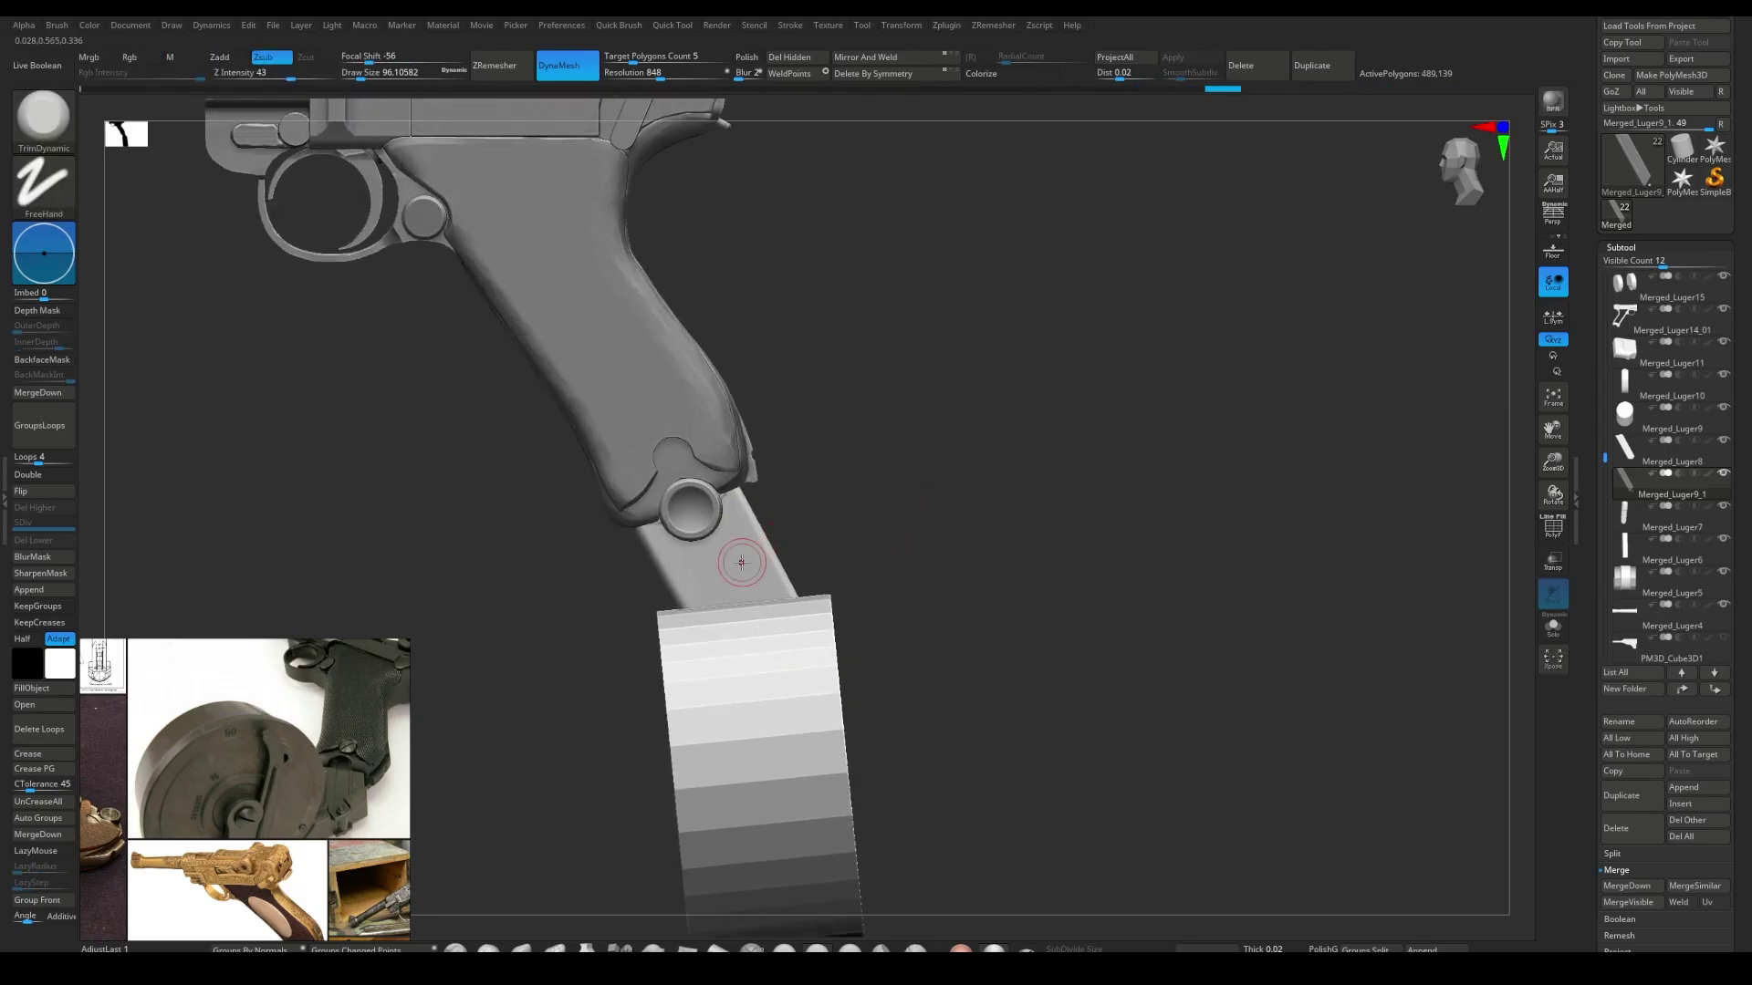
- Add a subdivision level to the drum, inspect it, and split the magazine into separate pieces
key(ctrl+d)
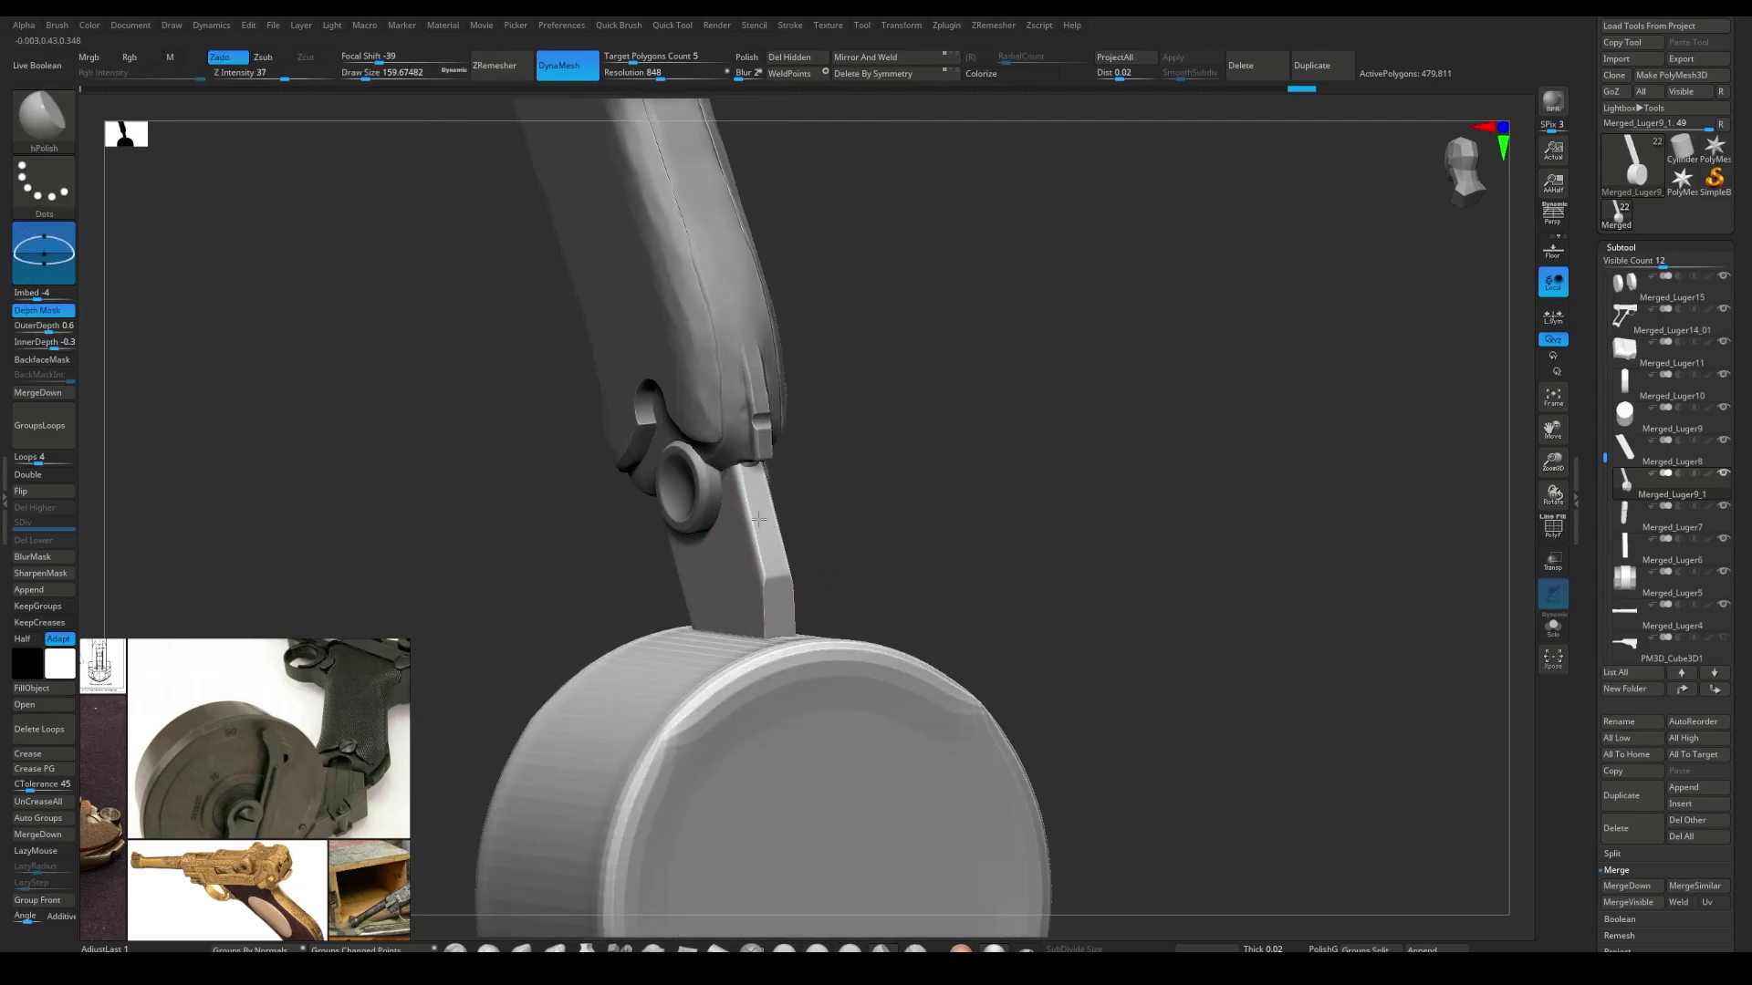
mouse_move(758, 518)
right_down()
mouse_move(790, 528)
mouse_move(778, 544)
mouse_move(864, 559)
mouse_move(766, 595)
mouse_move(735, 578)
mouse_move(851, 763)
right_up()
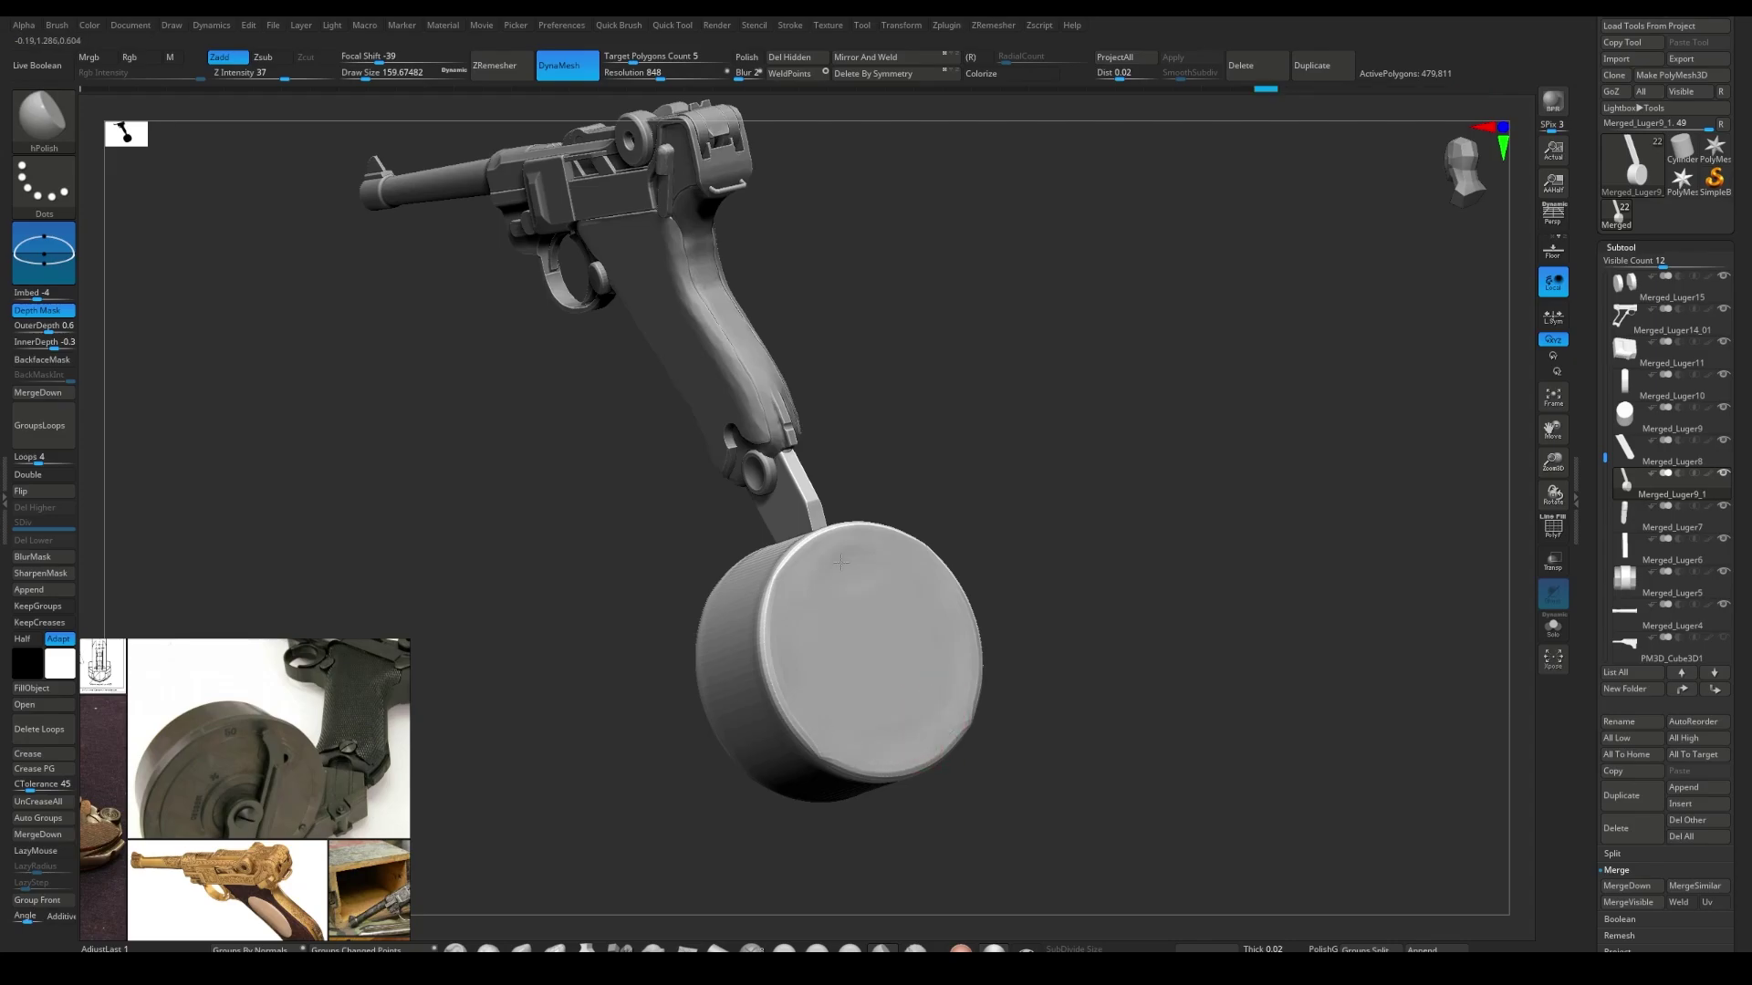
mouse_move(840, 563)
right_down()
mouse_move(862, 602)
mouse_move(833, 606)
mouse_move(832, 527)
right_up()
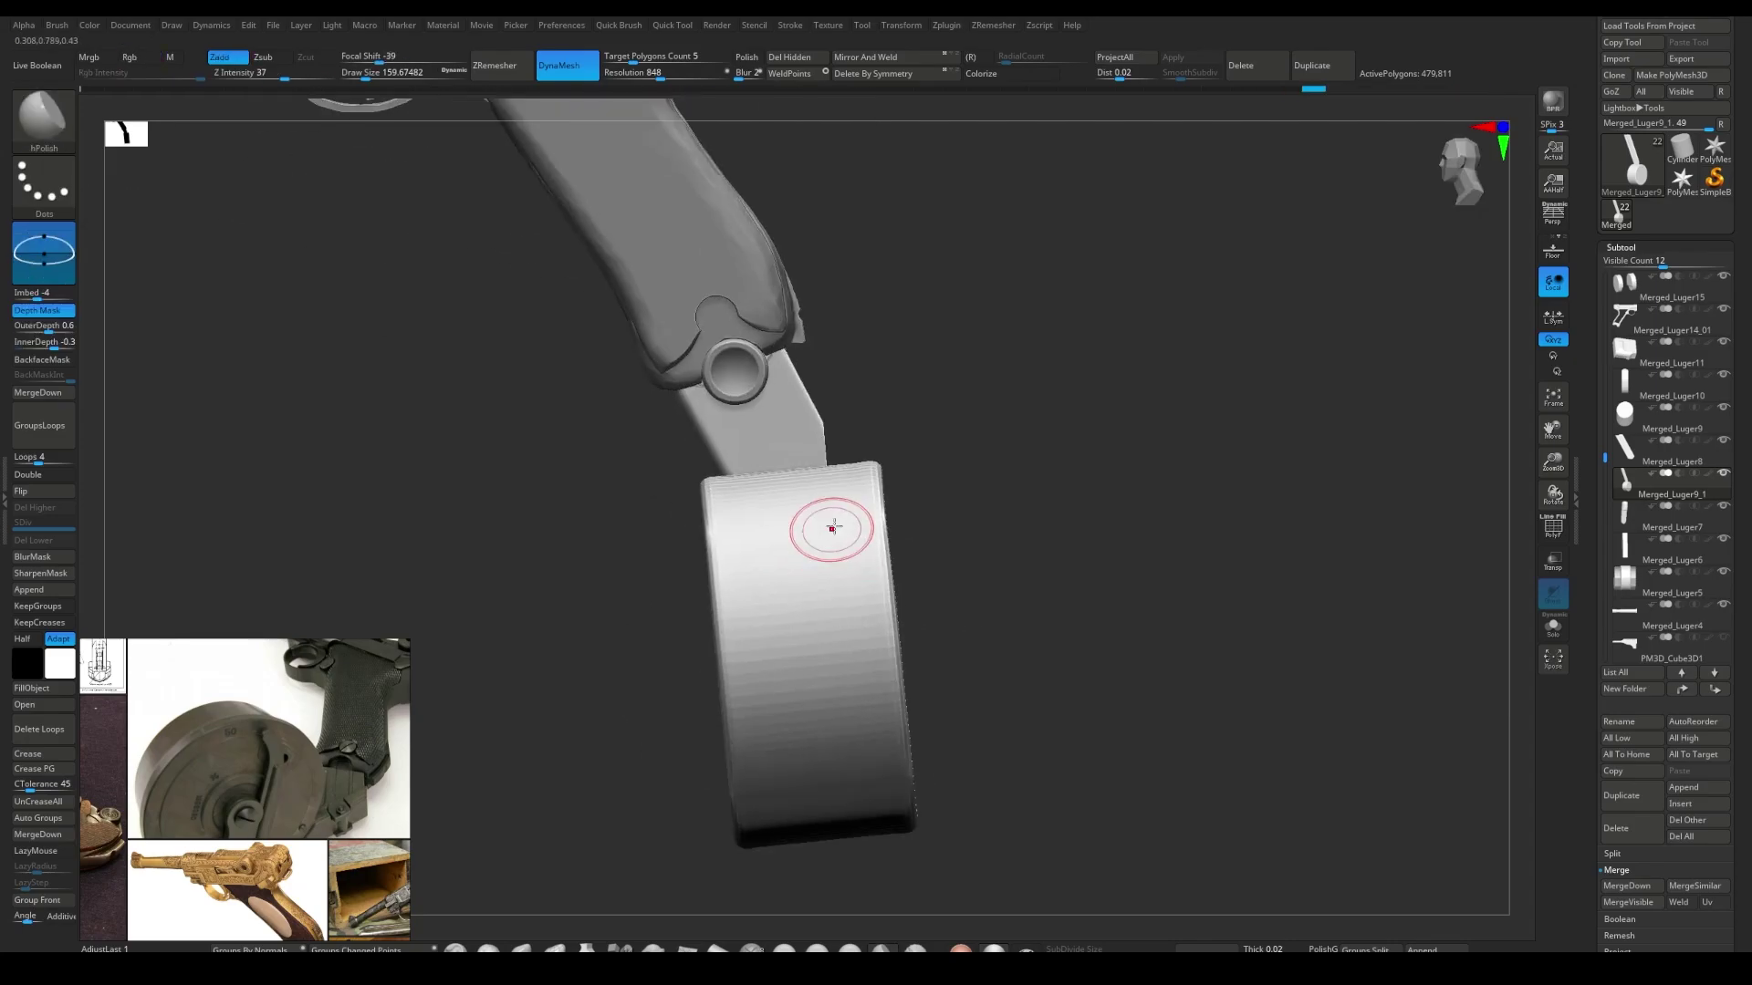
key(ctrl+shift+g)
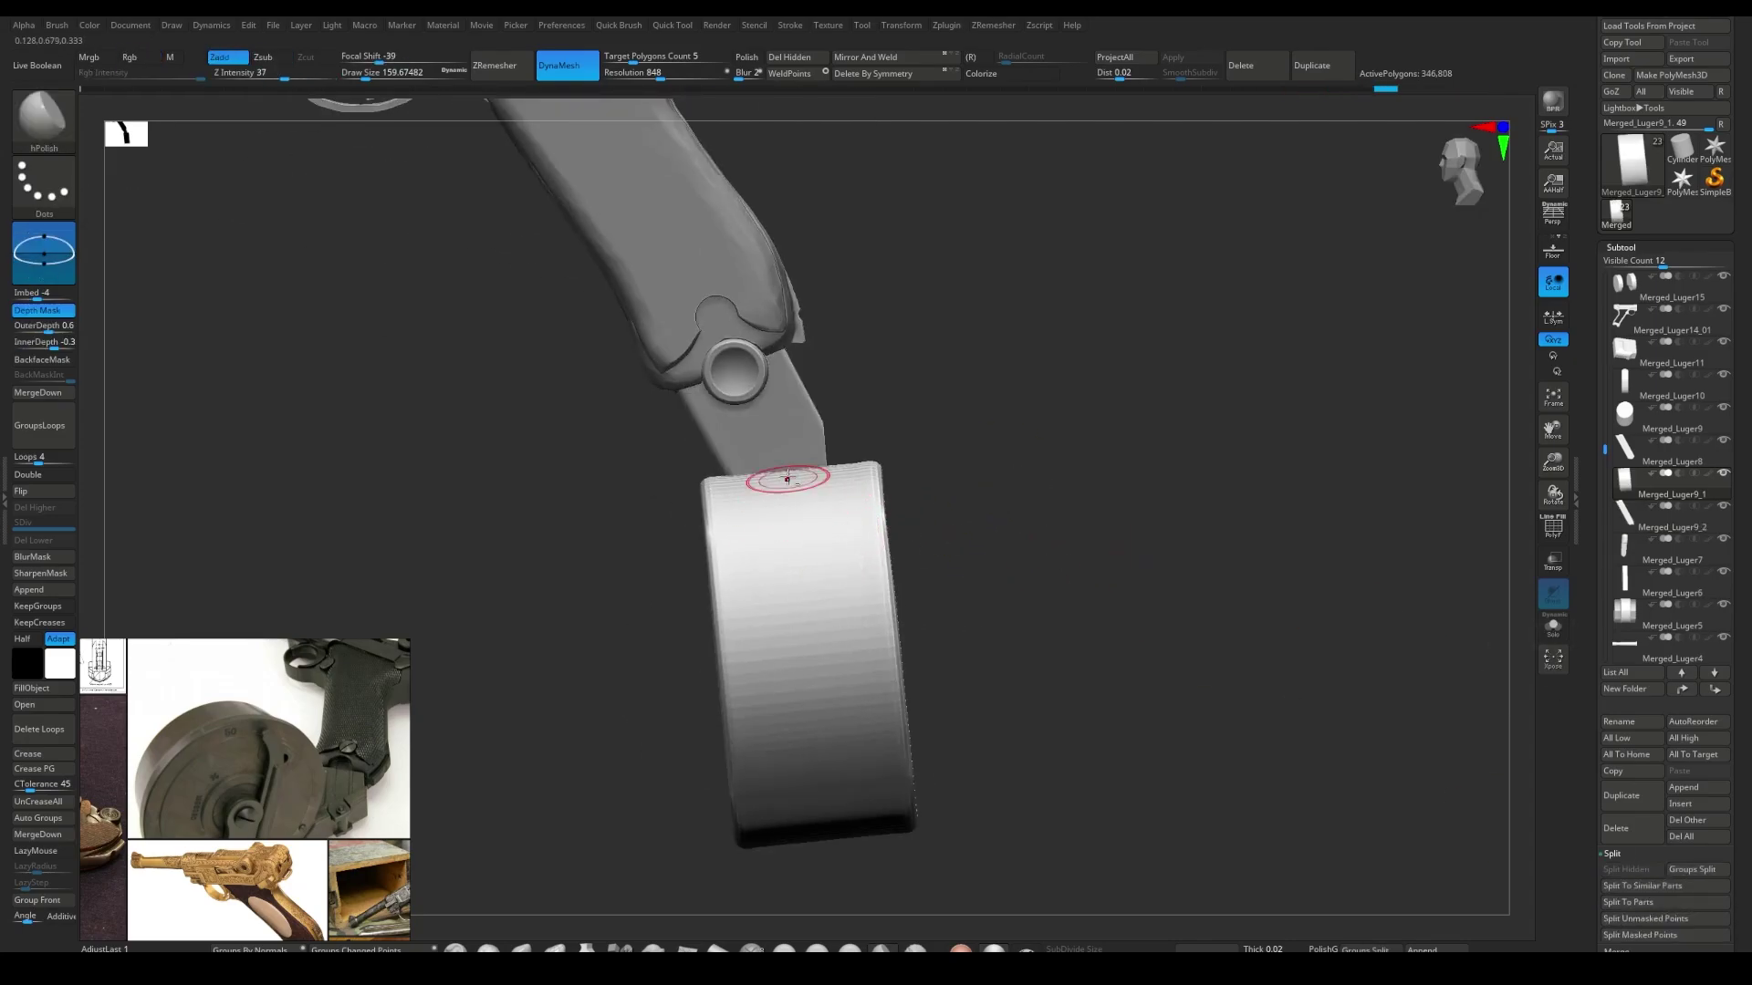
- Trim the split-off magazine neck with angled ClipCurve and MaskLasso cuts
alt+click(787, 478)
ctrl+drag(673, 673, 673, 673)
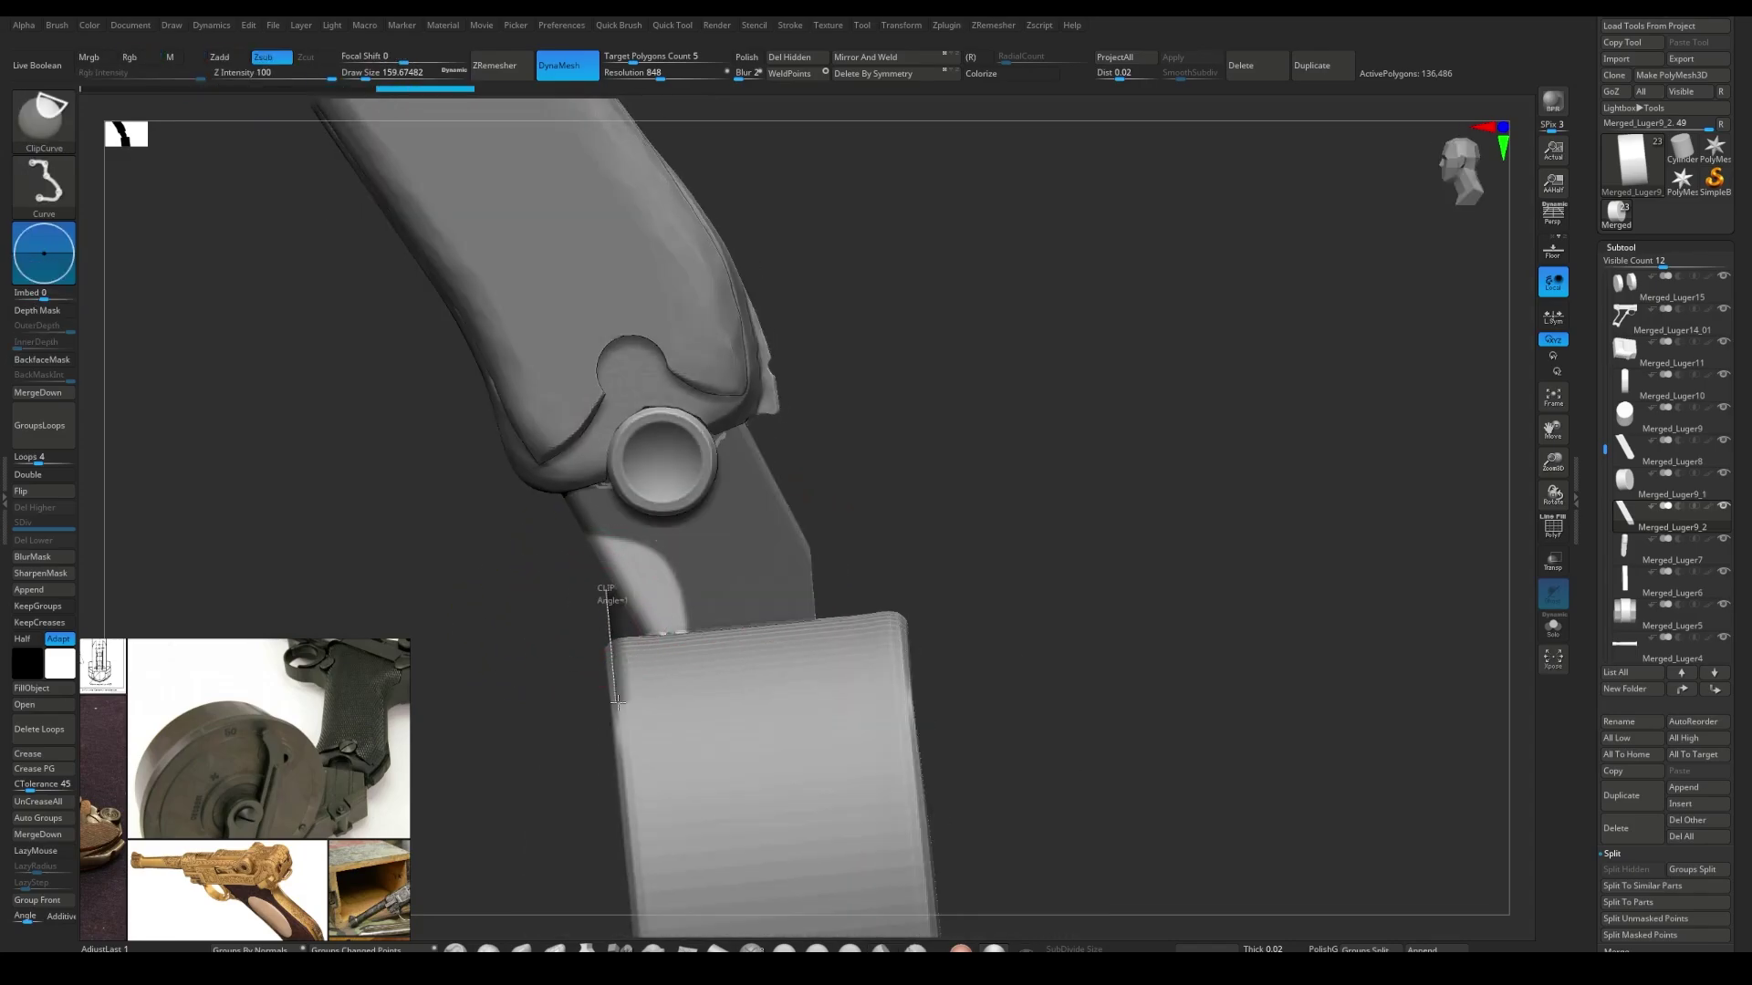
right_drag(587, 657, 593, 631)
drag(786, 557, 602, 589)
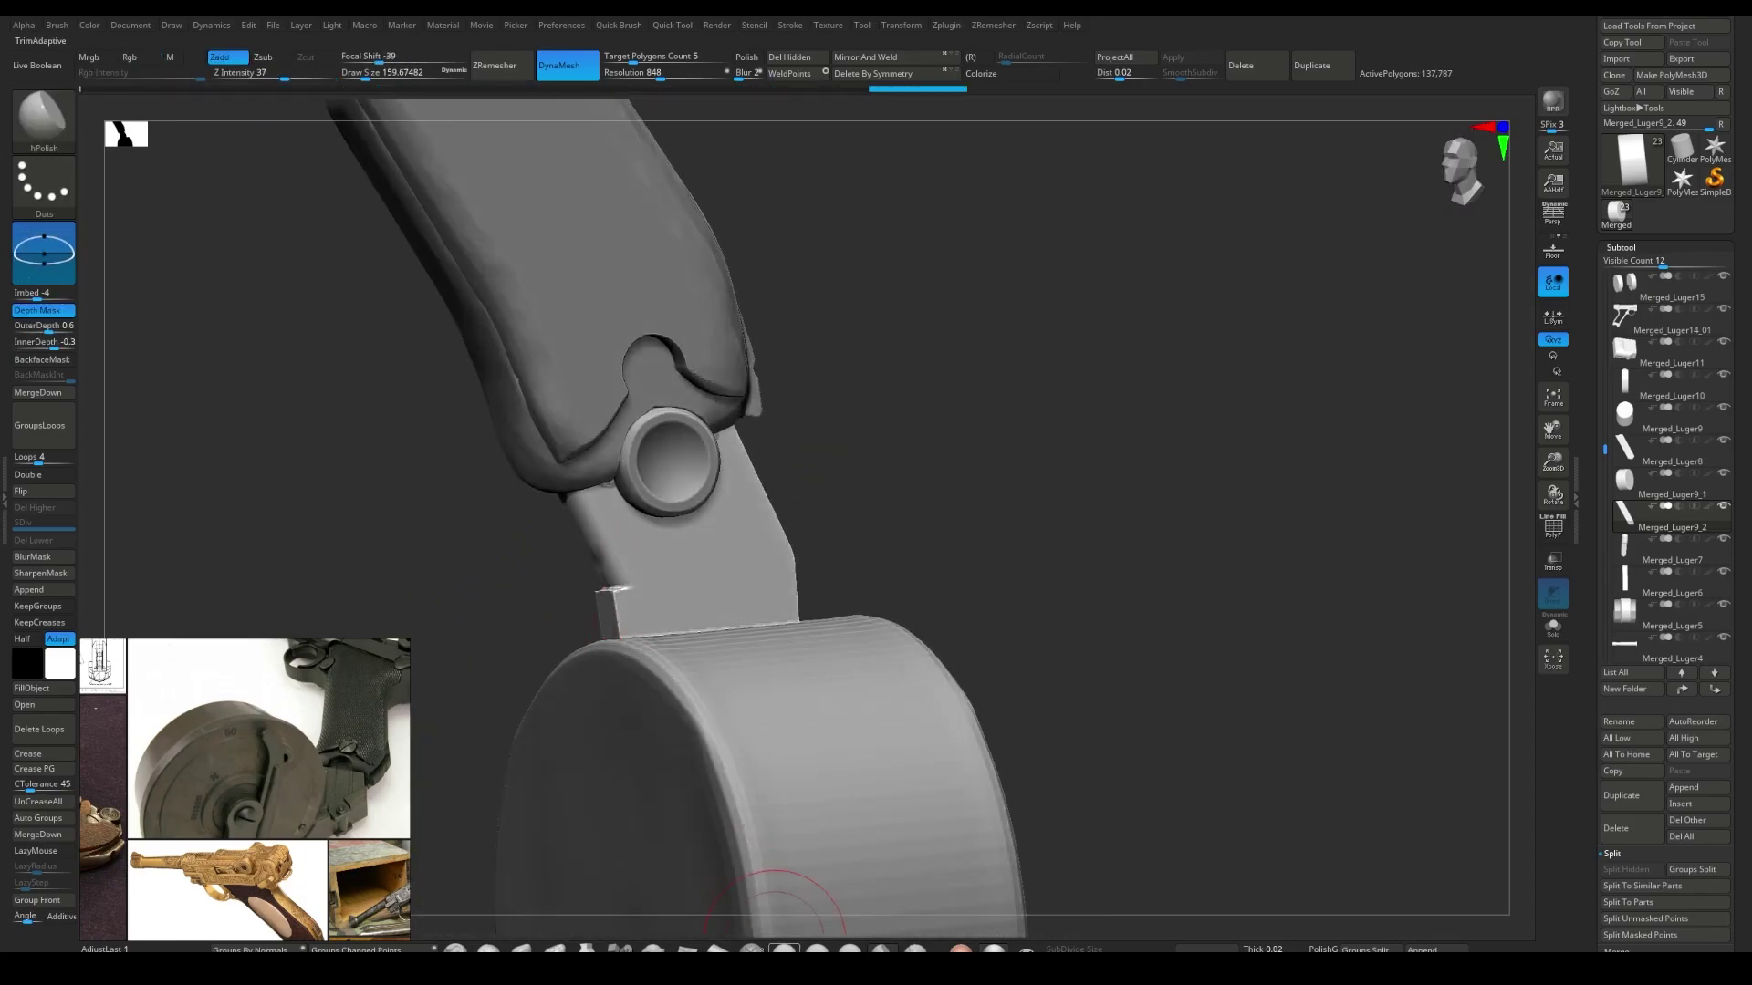
mouse_move(600, 584)
right_down()
mouse_move(624, 573)
mouse_move(613, 719)
right_up()
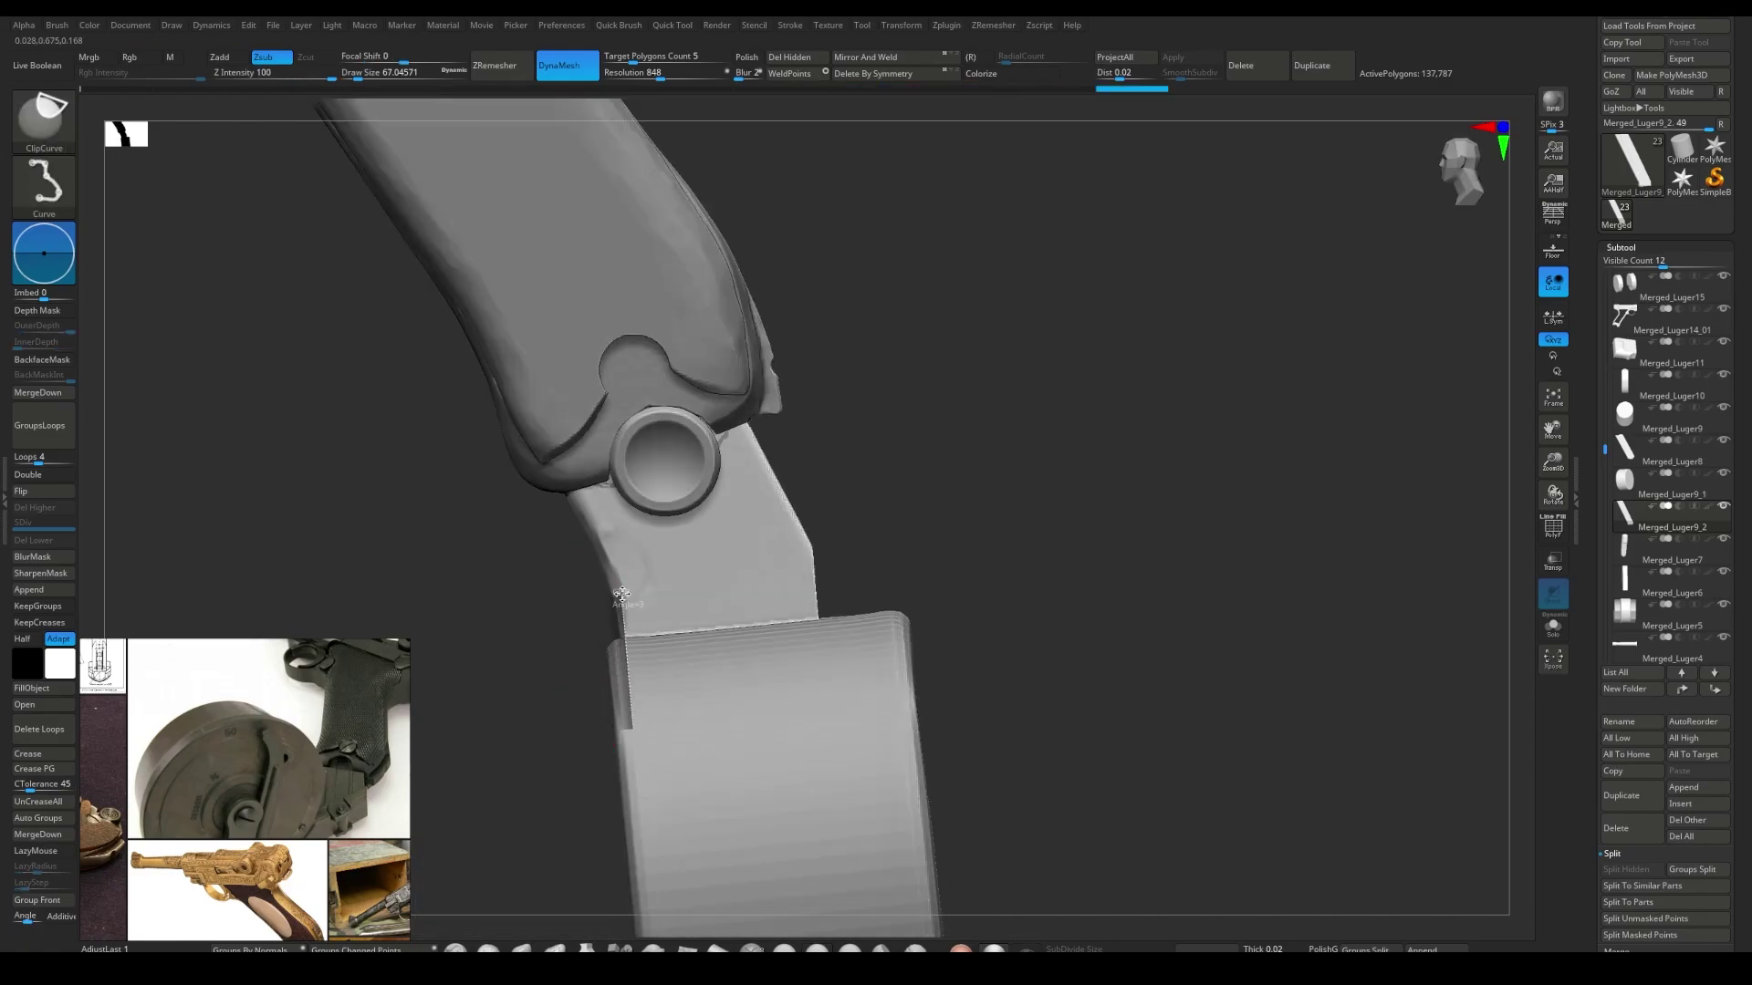
drag(562, 509, 564, 513)
mouse_move(564, 513)
right_down()
mouse_move(653, 588)
mouse_move(656, 559)
mouse_move(693, 584)
mouse_move(721, 702)
right_up()
ctrl+shift+drag(721, 702, 713, 735)
key(space)
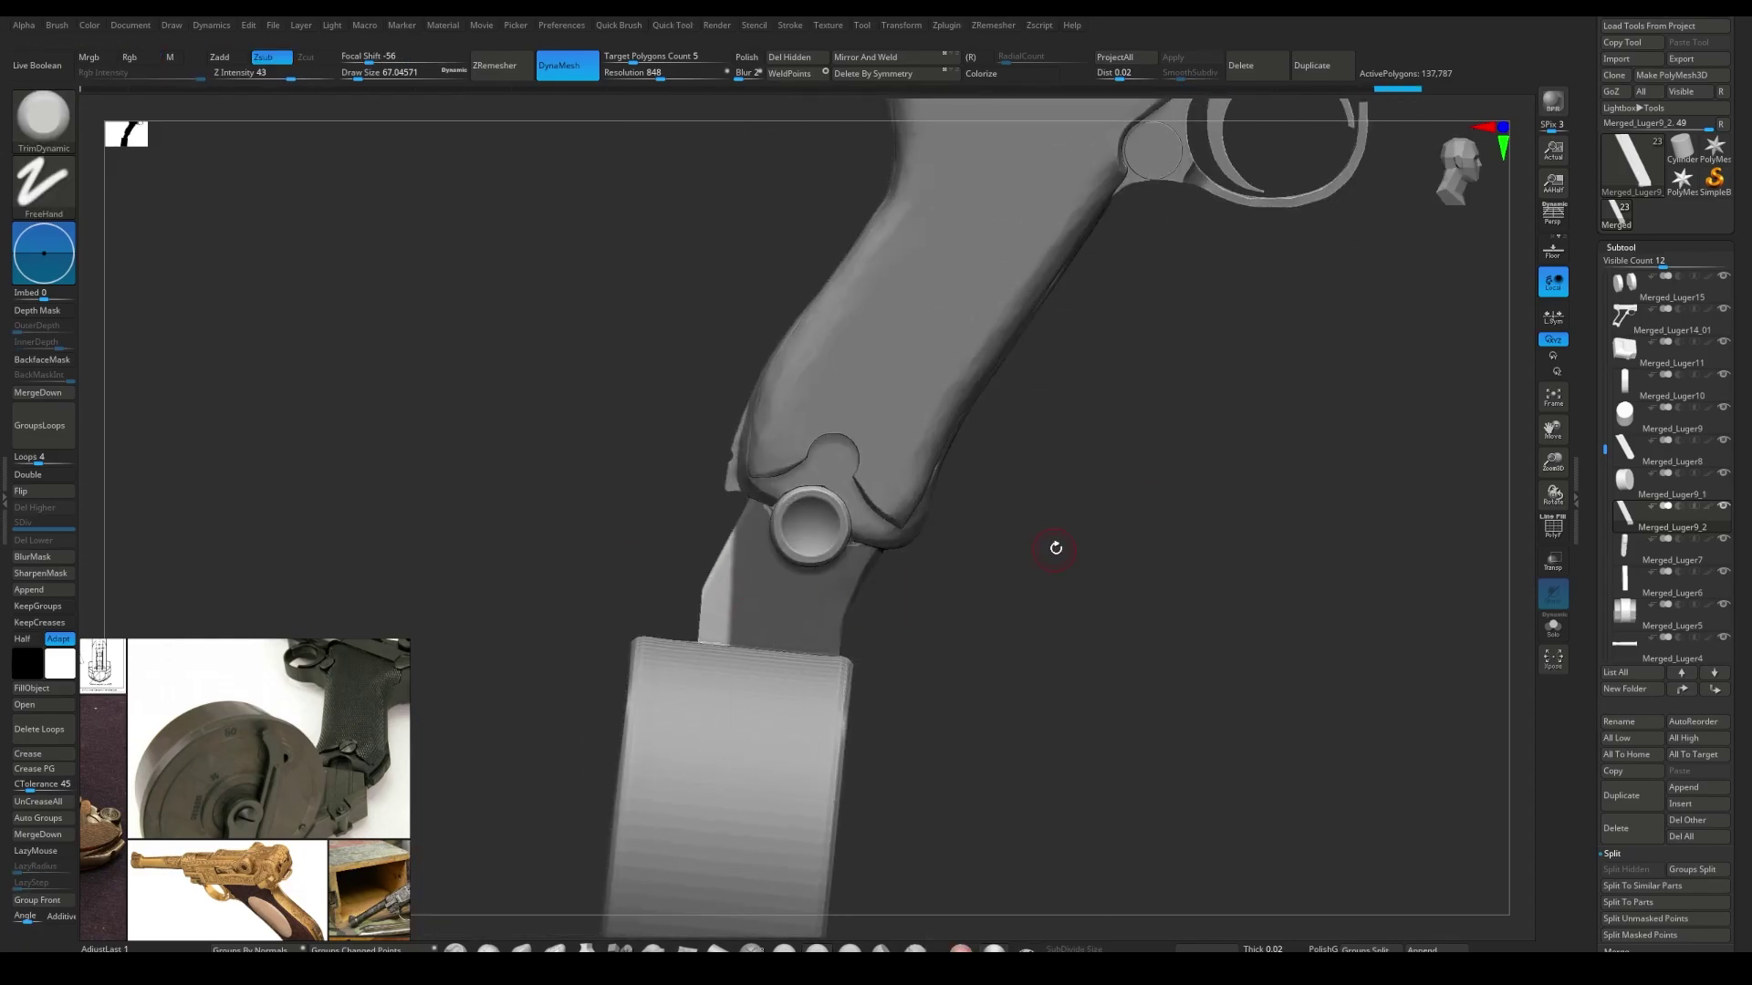
key(space)
key(space)
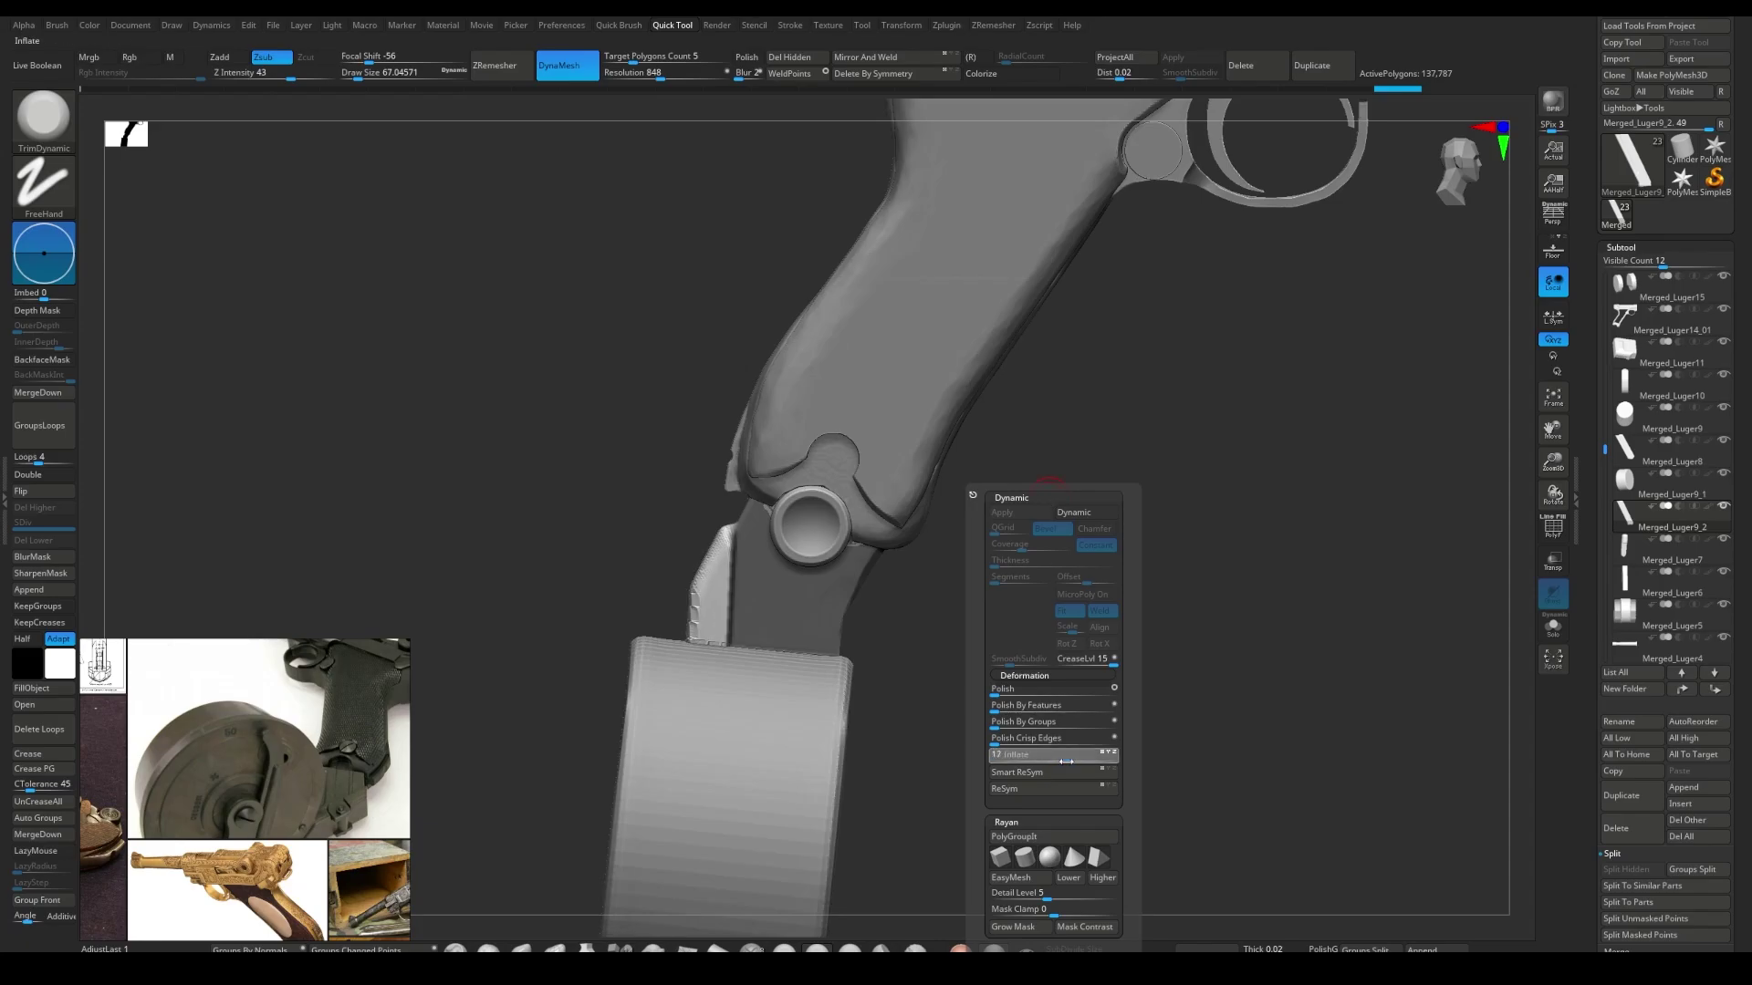
mouse_move(946, 547)
alt+right_down()
mouse_move(698, 500)
mouse_move(709, 580)
mouse_move(745, 560)
mouse_move(719, 580)
mouse_move(723, 488)
mouse_move(731, 591)
mouse_move(732, 547)
mouse_move(696, 508)
mouse_move(735, 555)
alt+right_up()
- Refine the neck's bevelled edges and latch notch with the DamStandard and hPolish brushes
key(b)
key(d)
key(s)
key(b)
key(h)
key(p)
key(b)
key(d)
key(s)
key(s)
- Insert a small cylinder as a screw head on the side of the magazine neck
key(w)
click(679, 468)
click(748, 440)
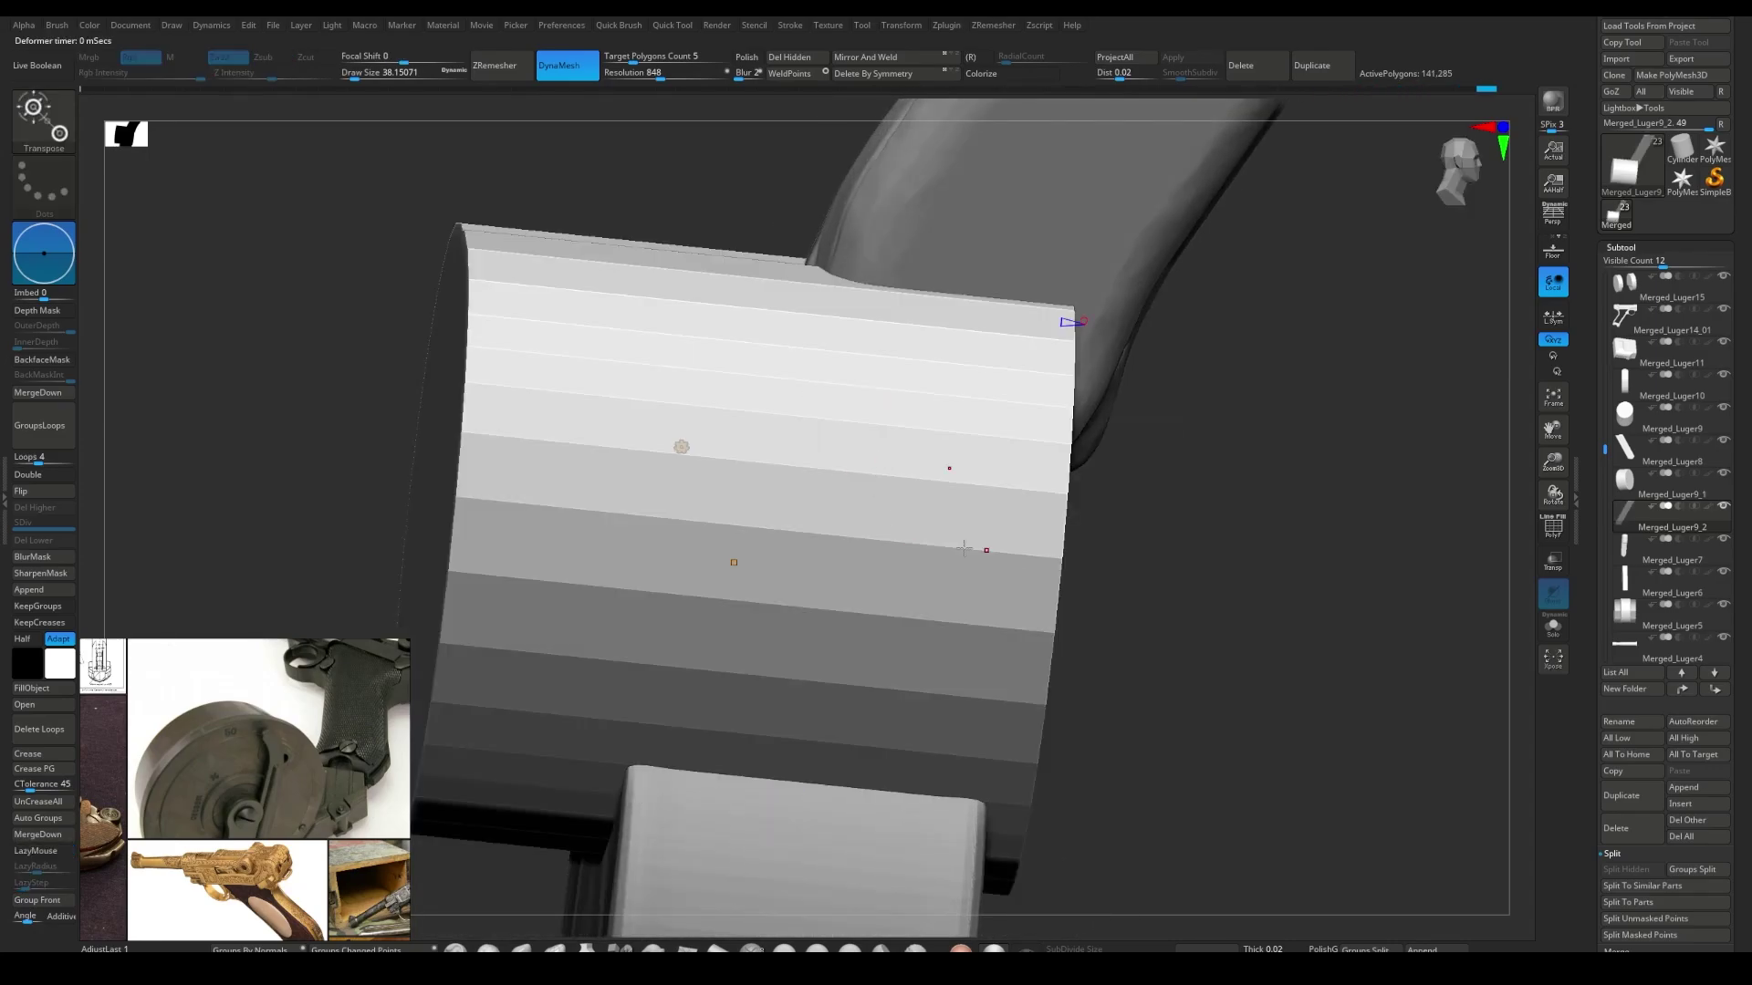
mouse_move(816, 610)
right_down()
mouse_move(742, 535)
mouse_move(909, 534)
mouse_move(924, 556)
mouse_move(861, 557)
right_up()
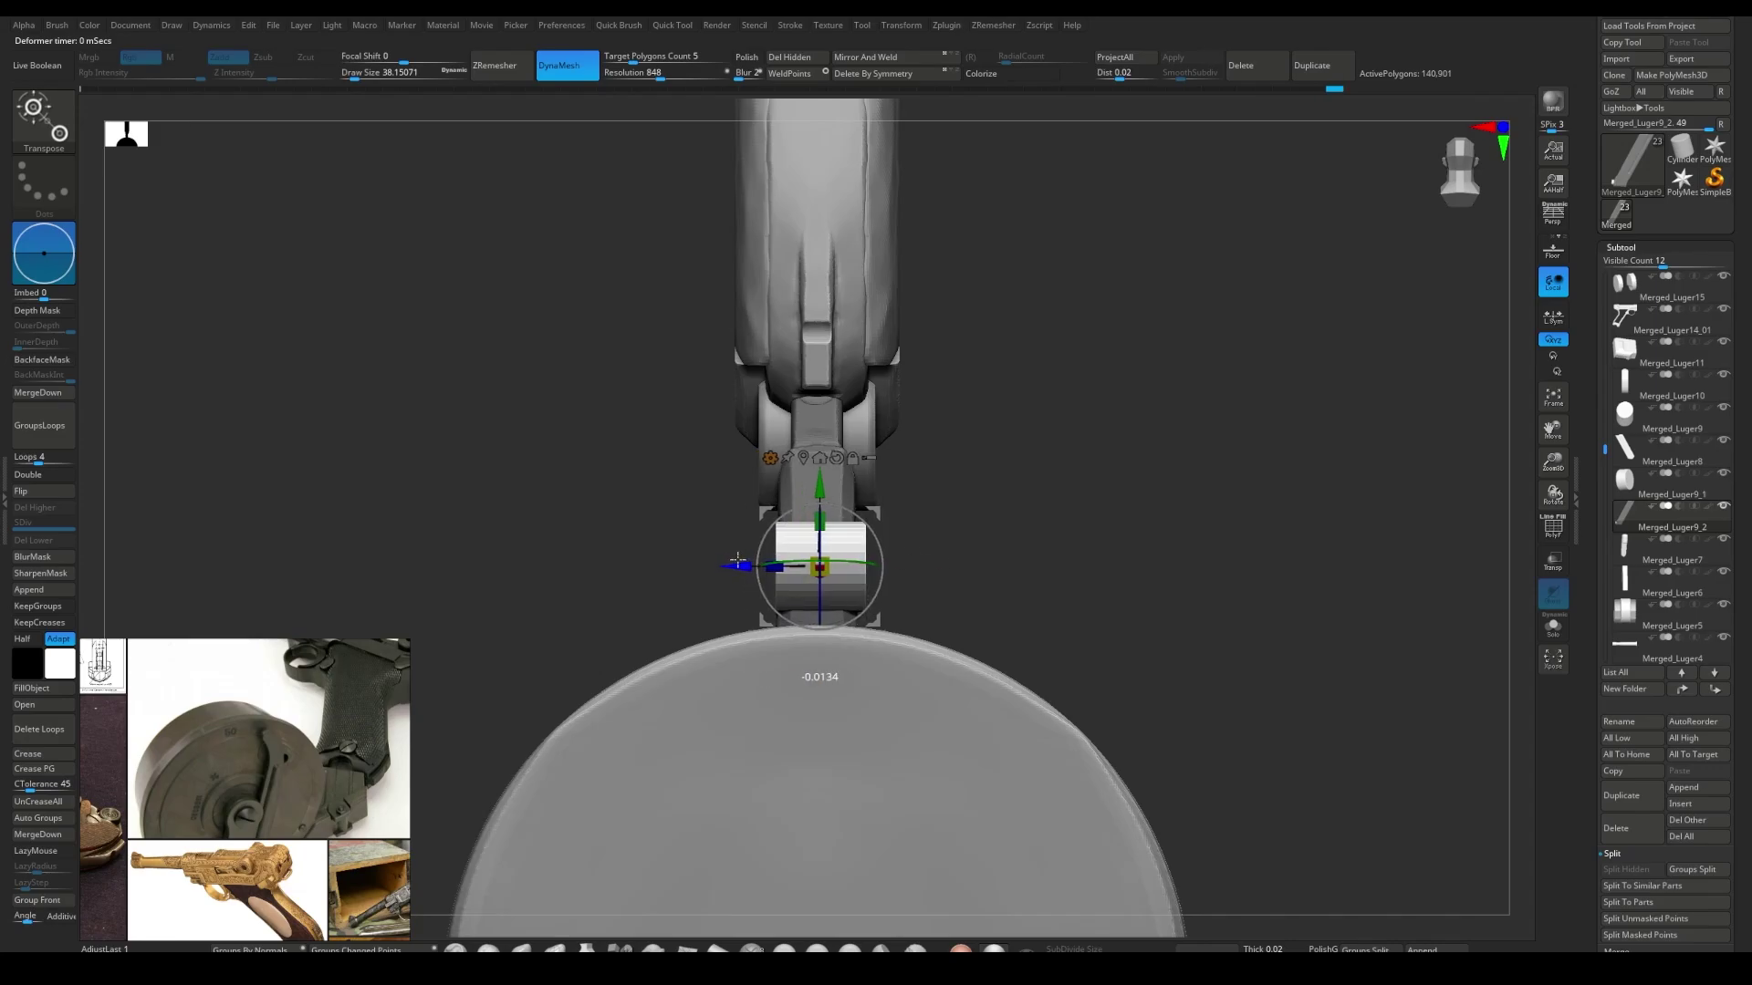
key(q)
mouse_move(737, 560)
right_down()
mouse_move(871, 548)
mouse_move(793, 557)
mouse_move(825, 567)
right_up()
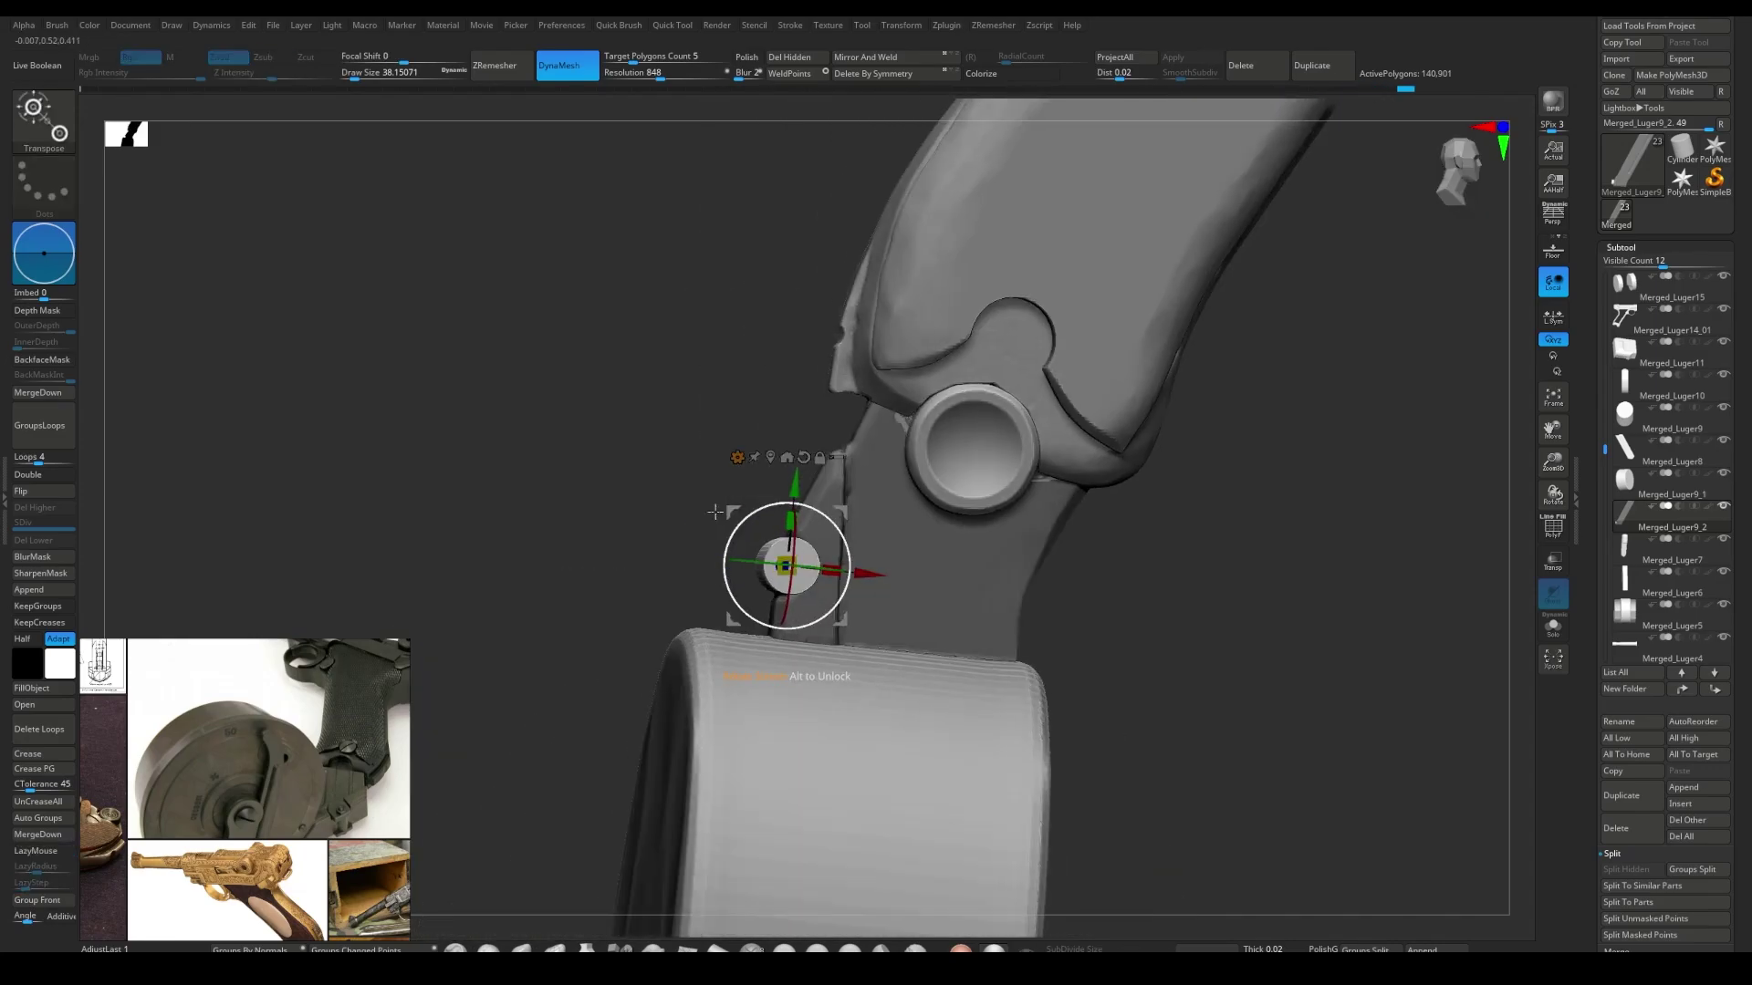
- Carve the knob inward with DamStandard, then make the drum the active subtool
key(q)
right_drag(1118, 618, 784, 557)
mouse_move(898, 559)
right_down()
mouse_move(579, 579)
mouse_move(617, 700)
right_up()
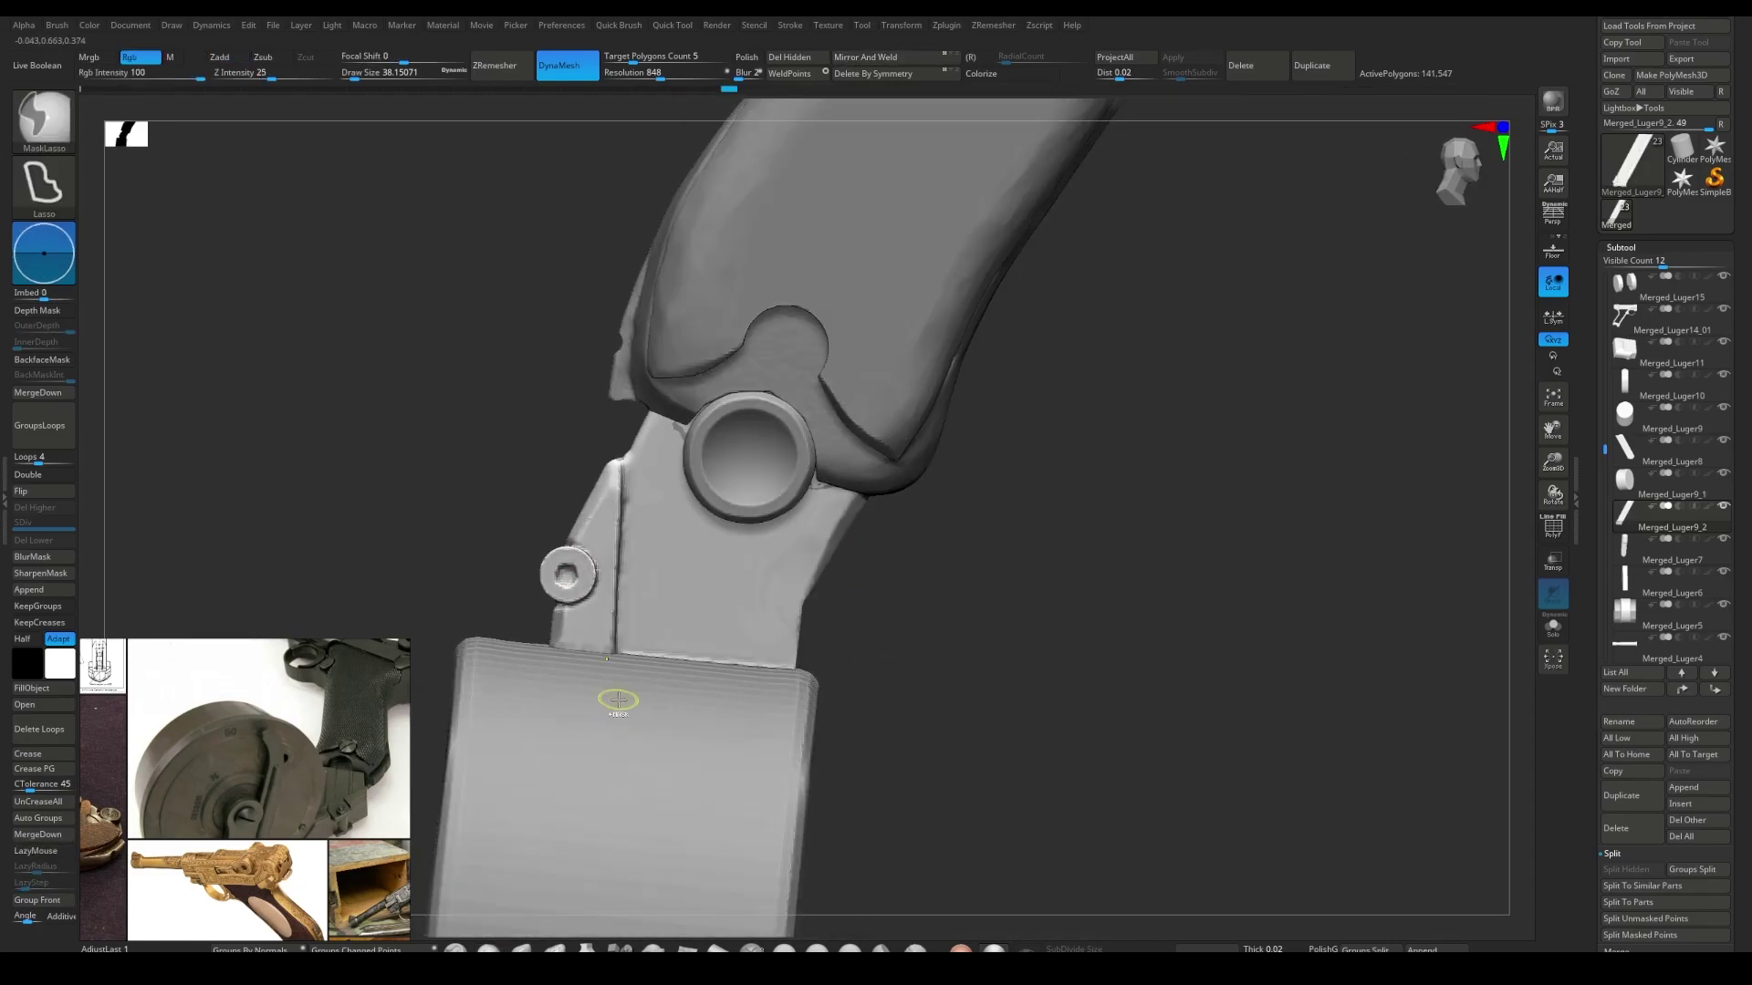
mouse_move(690, 580)
right_down()
mouse_move(635, 556)
mouse_move(695, 530)
mouse_move(602, 584)
mouse_move(673, 471)
mouse_move(597, 487)
mouse_move(660, 463)
mouse_move(559, 672)
mouse_move(942, 606)
right_up()
right_click(696, 590)
- Insert a small cylinder and position it as the centre knob on the drum's flat face
key(space)
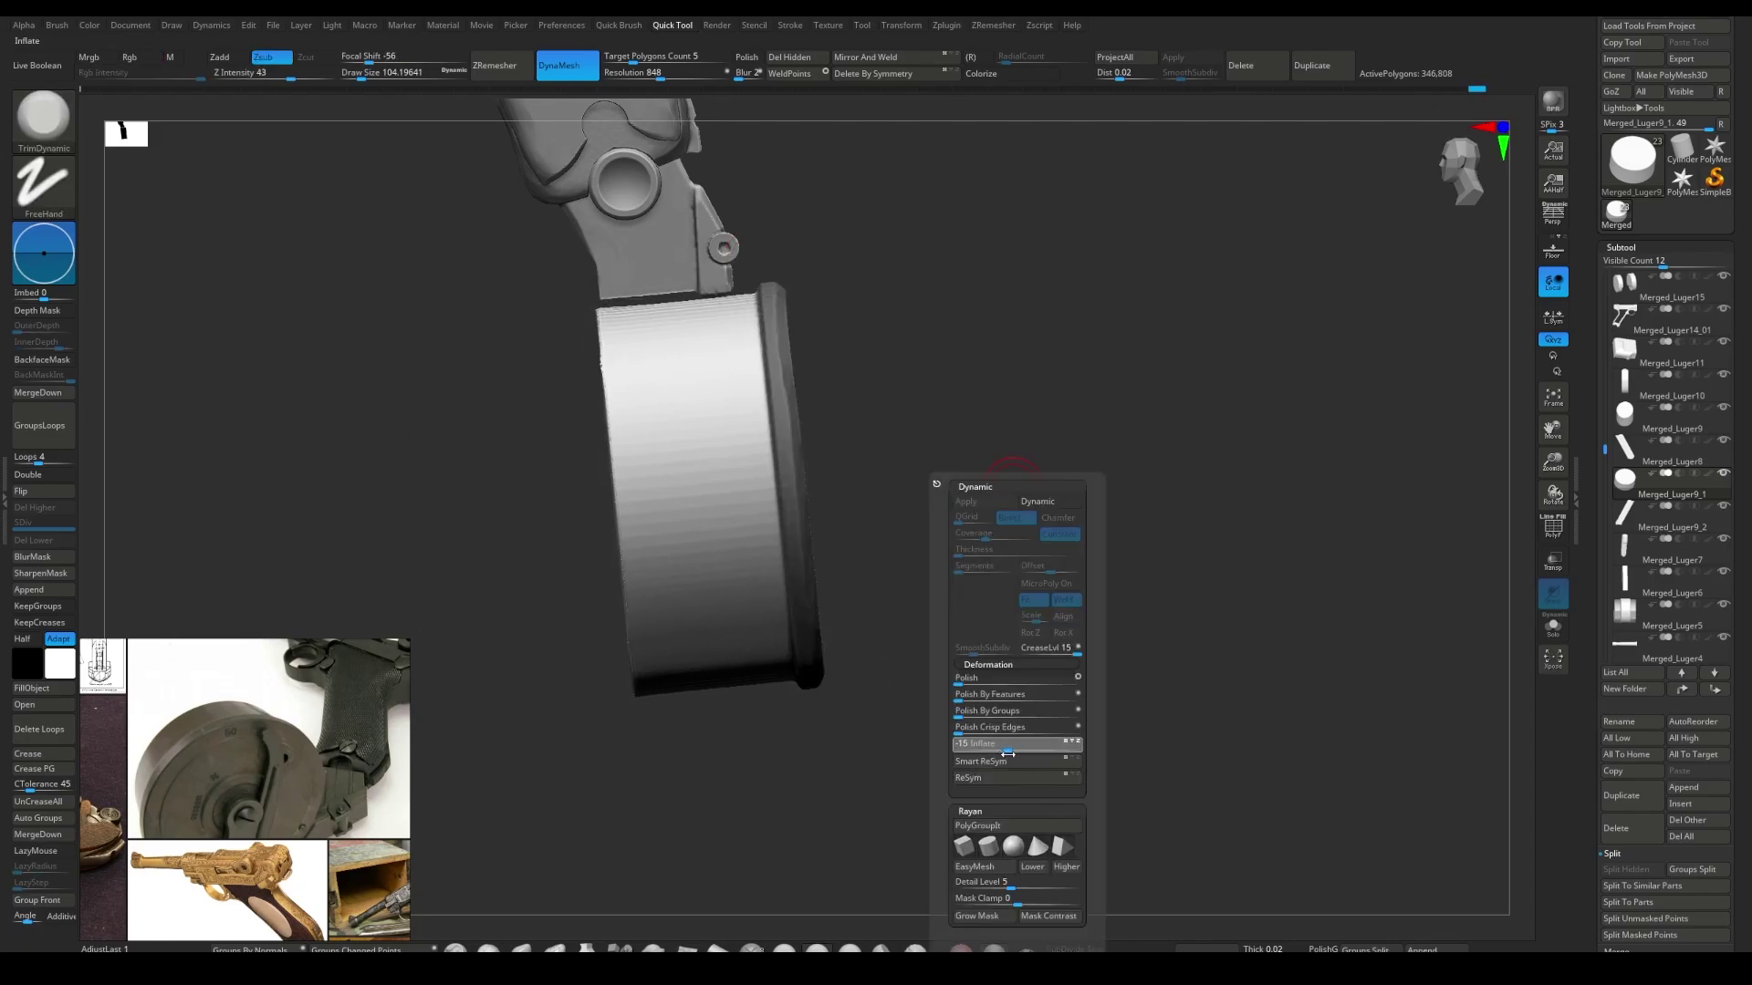
key(w)
mouse_move(647, 471)
right_down()
mouse_move(548, 410)
mouse_move(587, 626)
mouse_move(574, 575)
mouse_move(674, 530)
mouse_move(787, 403)
right_up()
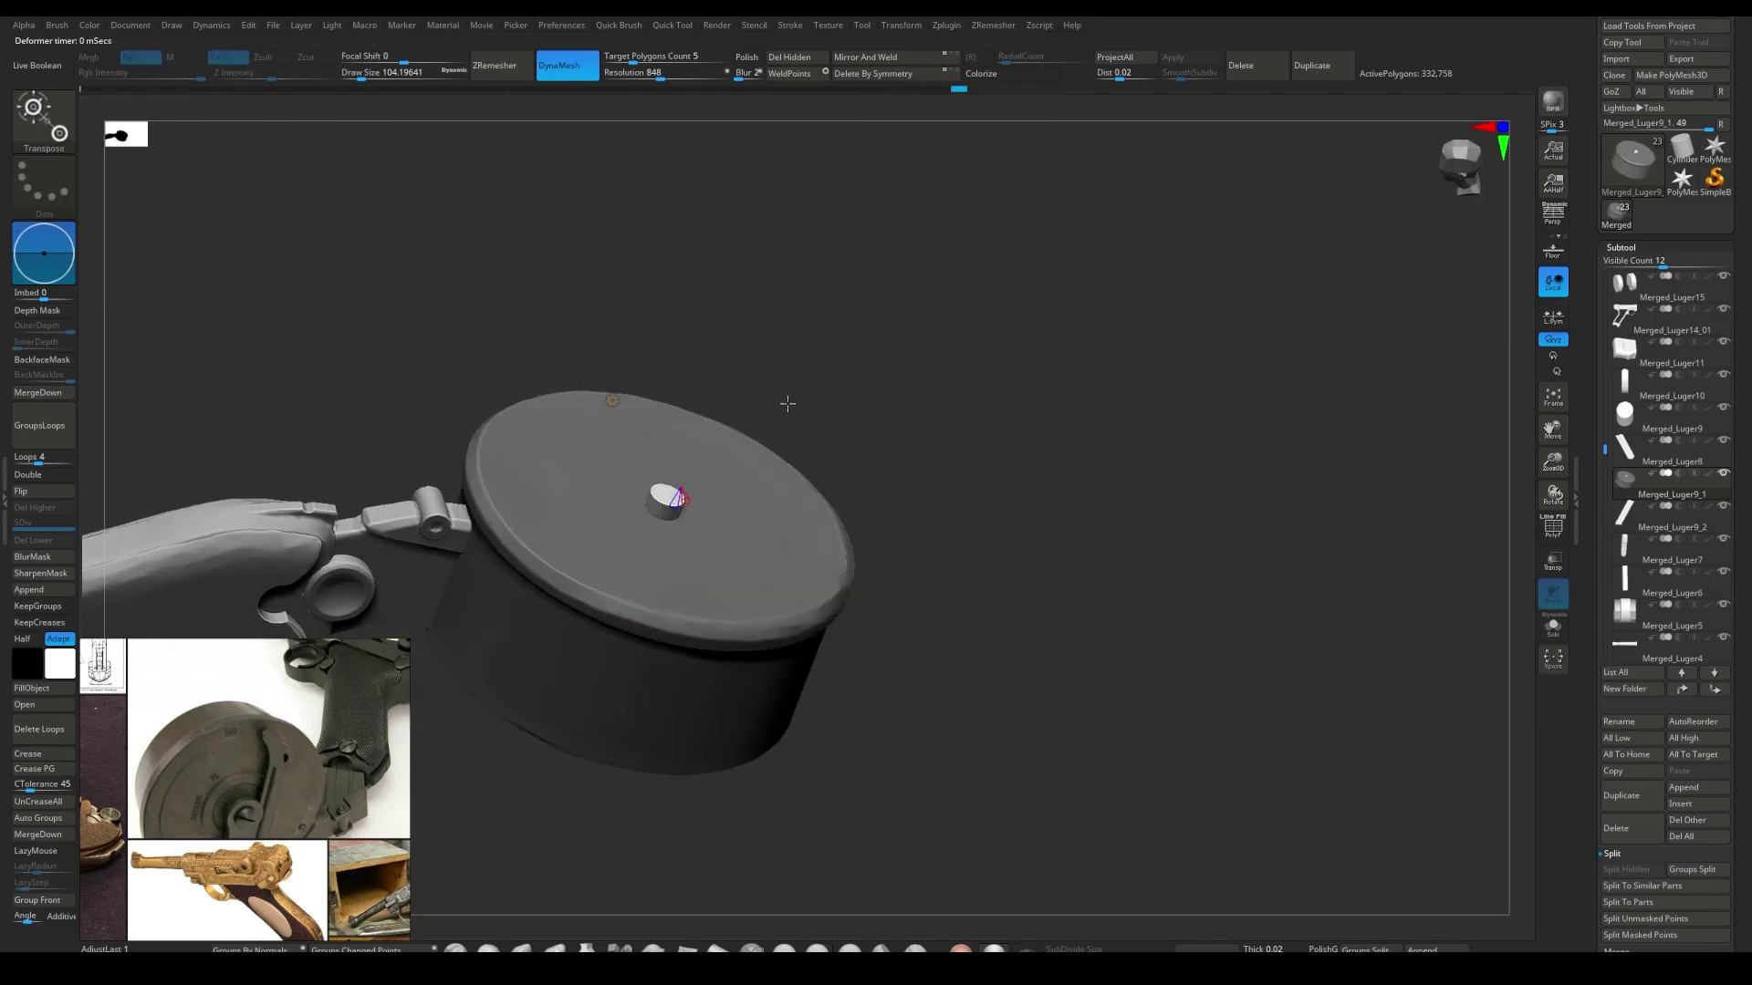
mouse_move(645, 531)
right_down()
mouse_move(673, 465)
mouse_move(620, 492)
mouse_move(550, 476)
mouse_move(646, 508)
mouse_move(629, 547)
mouse_move(649, 595)
mouse_move(754, 589)
mouse_move(489, 923)
right_up()
key(q)
- Orbit around the drum to review its face emblem, rim slots and edge dimples
drag(687, 564, 707, 564)
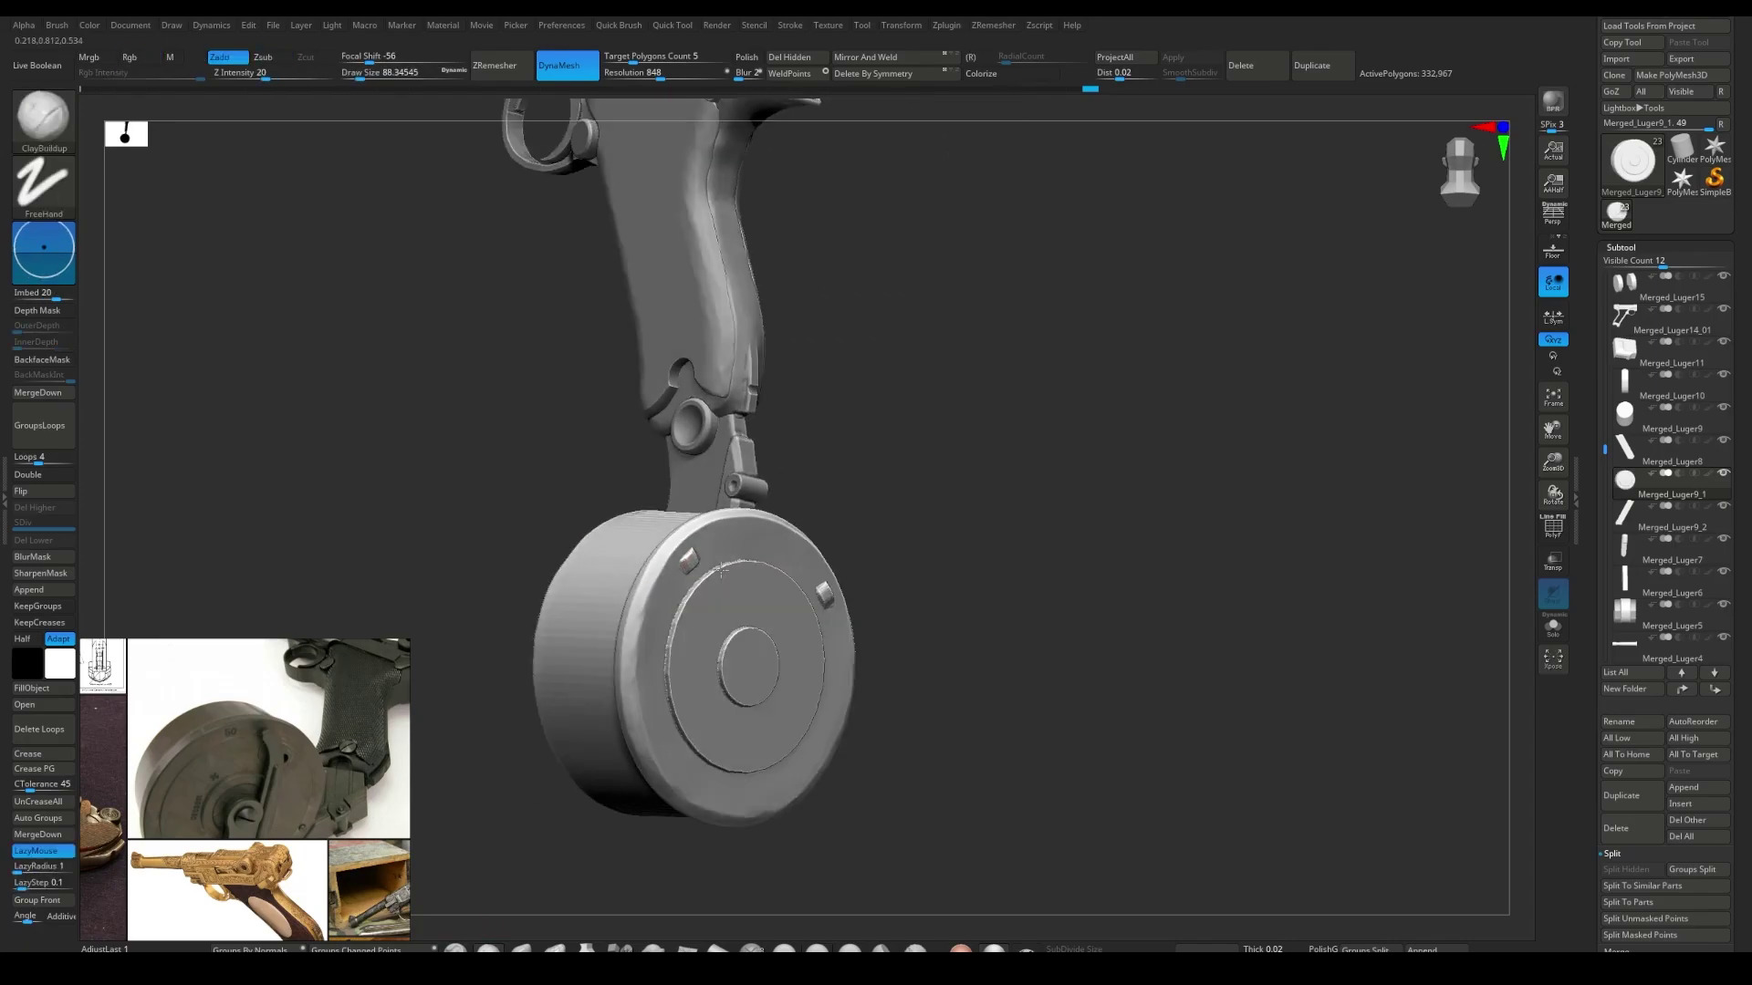
right_drag(707, 570, 821, 602)
mouse_move(738, 790)
right_down()
mouse_move(723, 665)
mouse_move(767, 679)
mouse_move(594, 594)
mouse_move(512, 454)
mouse_move(656, 547)
right_up()
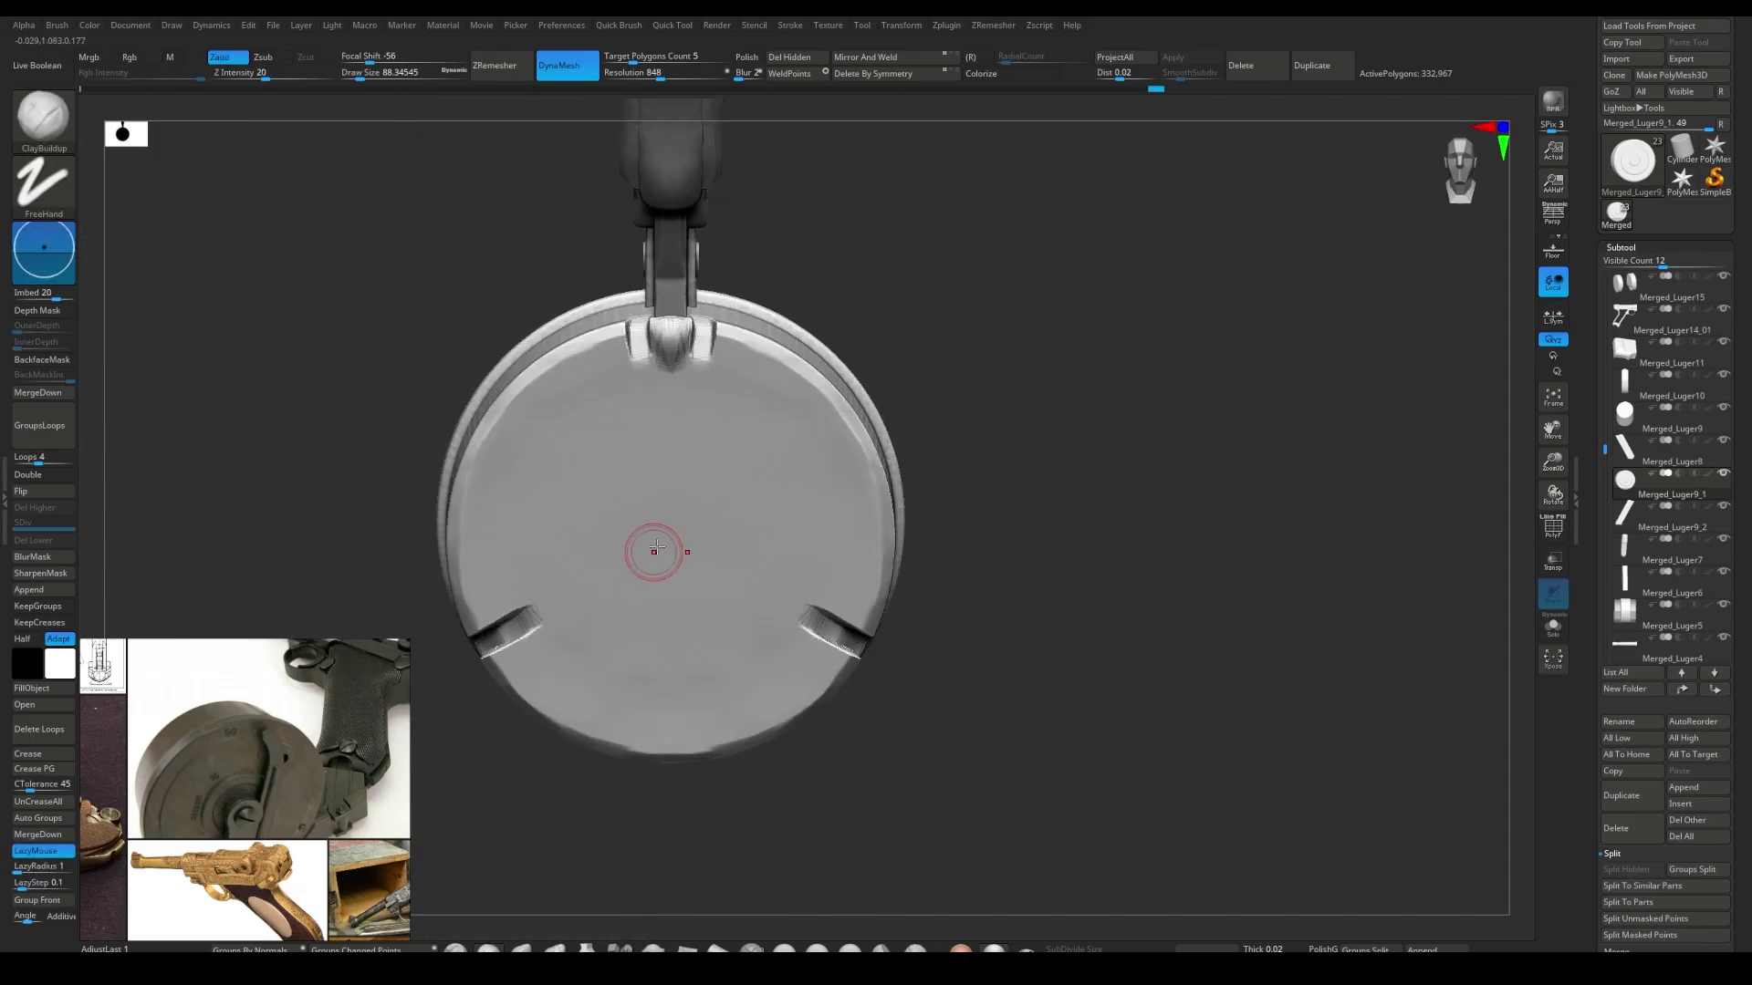
mouse_move(727, 658)
alt+right_down()
mouse_move(657, 602)
mouse_move(614, 422)
mouse_move(687, 536)
alt+right_up()
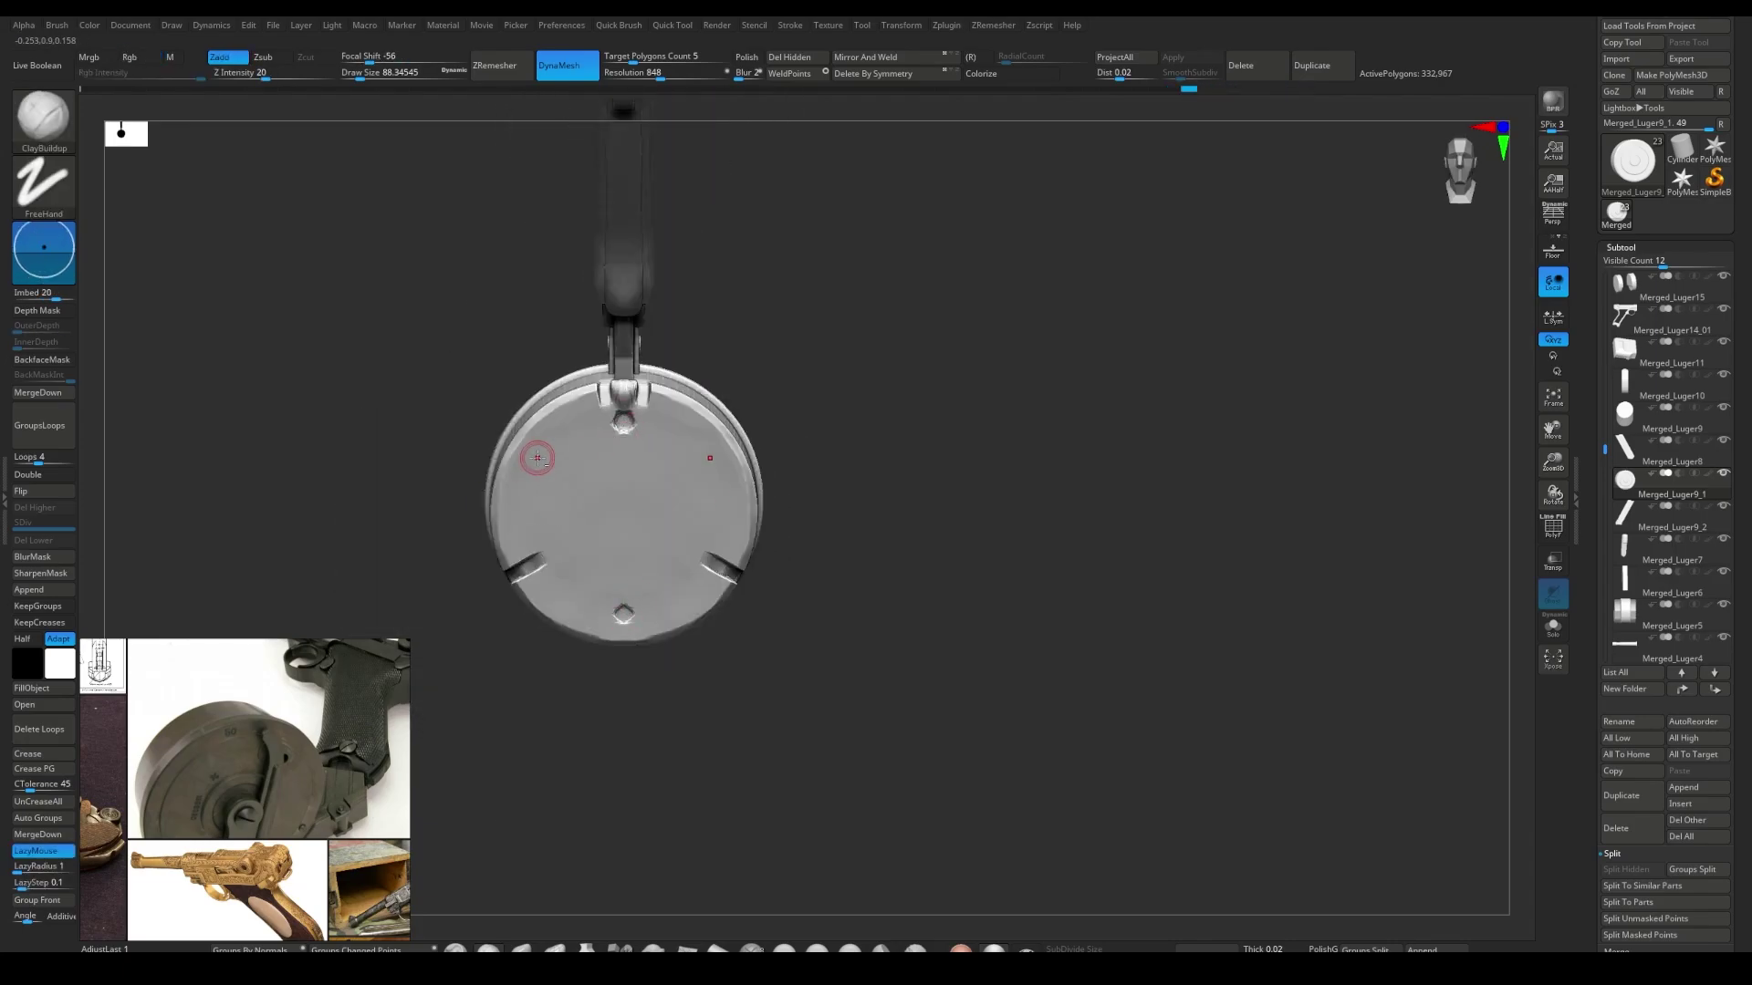
right_drag(538, 458, 636, 497)
right_drag(620, 416, 684, 584)
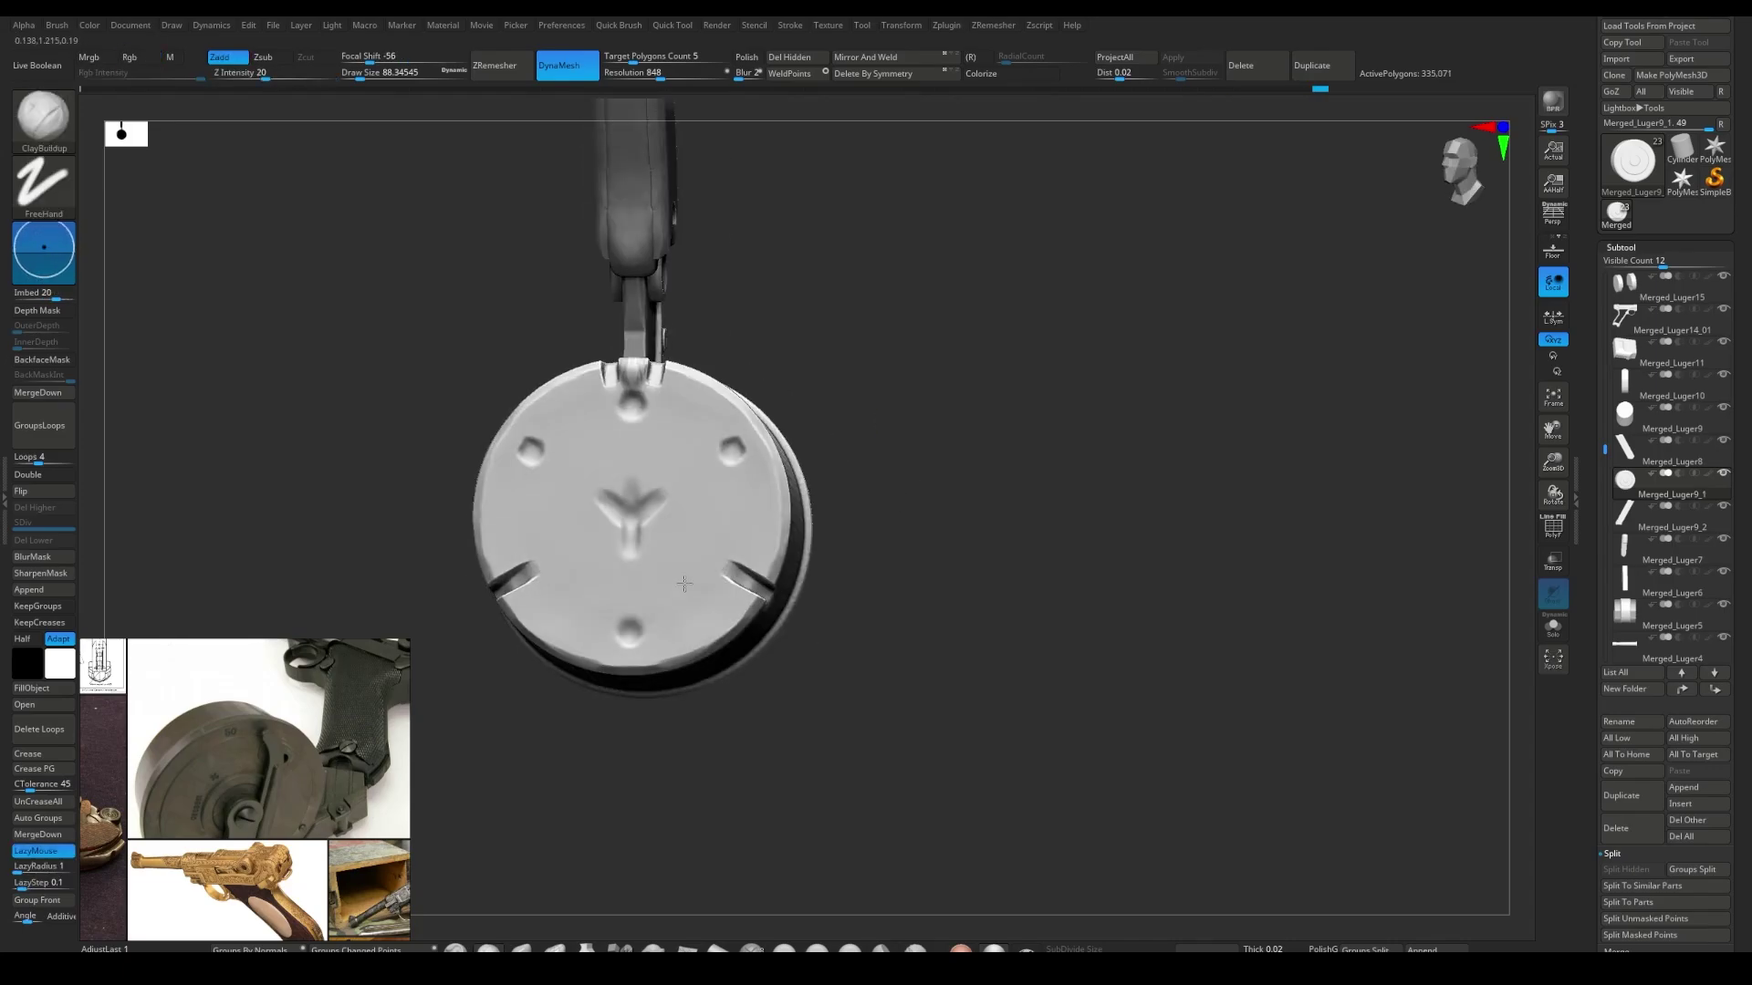
mouse_move(838, 436)
right_down()
mouse_move(665, 508)
mouse_move(645, 586)
mouse_move(660, 629)
mouse_move(618, 625)
mouse_move(693, 547)
mouse_move(671, 574)
mouse_move(793, 487)
right_up()
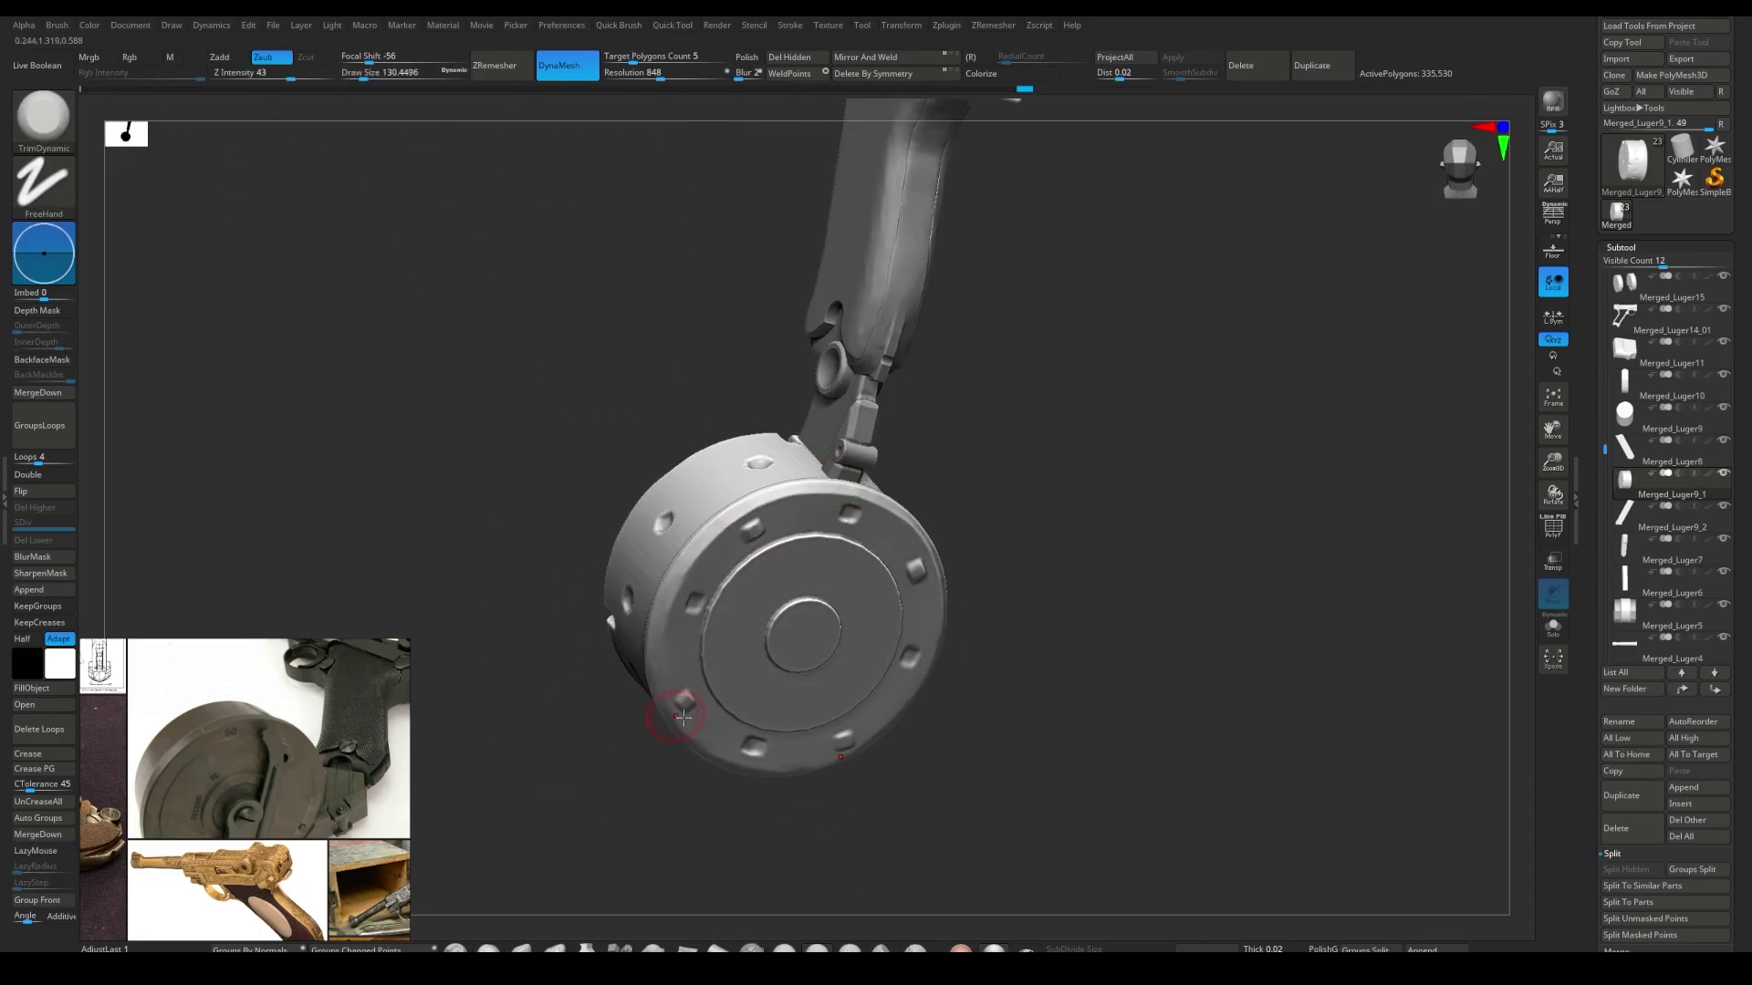
right_drag(683, 717, 846, 685)
mouse_move(949, 584)
right_down()
mouse_move(884, 497)
mouse_move(784, 624)
right_up()
- Place a Cube 3D shape across the drum face as the winding lever
key(w)
click(733, 515)
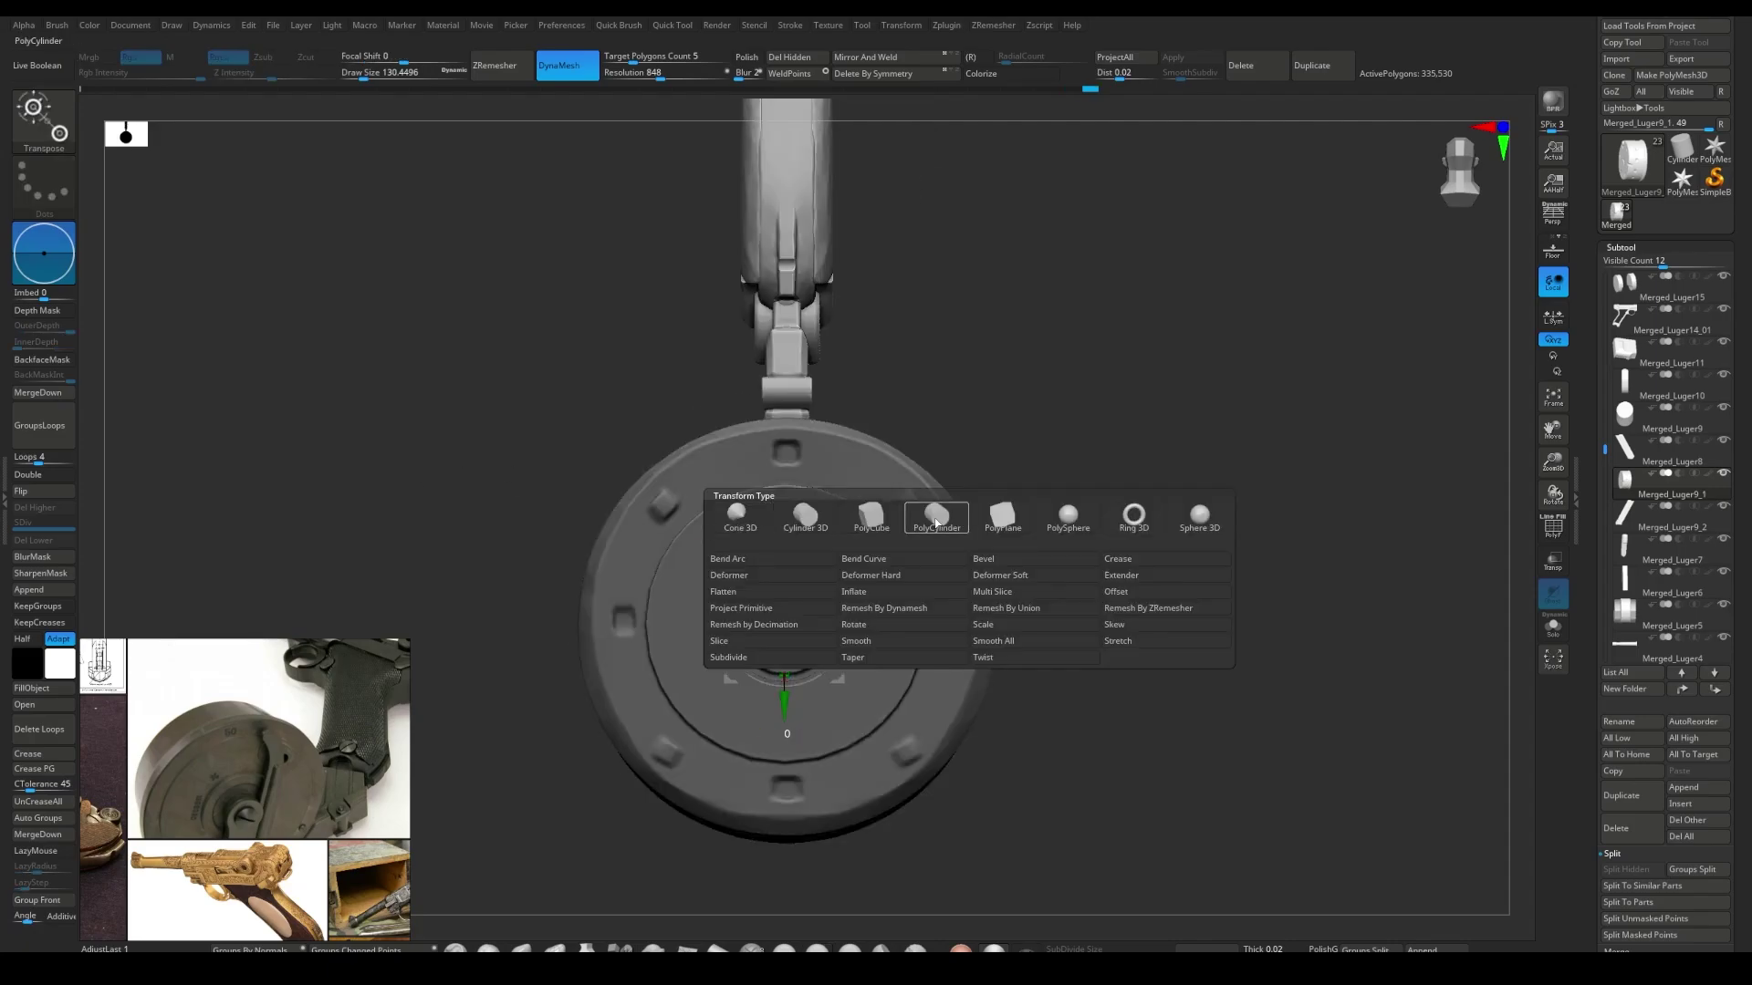
mouse_move(1003, 511)
right_down()
mouse_move(757, 625)
mouse_move(921, 584)
mouse_move(785, 630)
right_up()
click(750, 518)
mouse_move(758, 556)
right_down()
mouse_move(749, 641)
mouse_move(869, 684)
right_up()
- Trim the lever's outer end with ClipCurve and MaskLasso, then clear the mask
key(q)
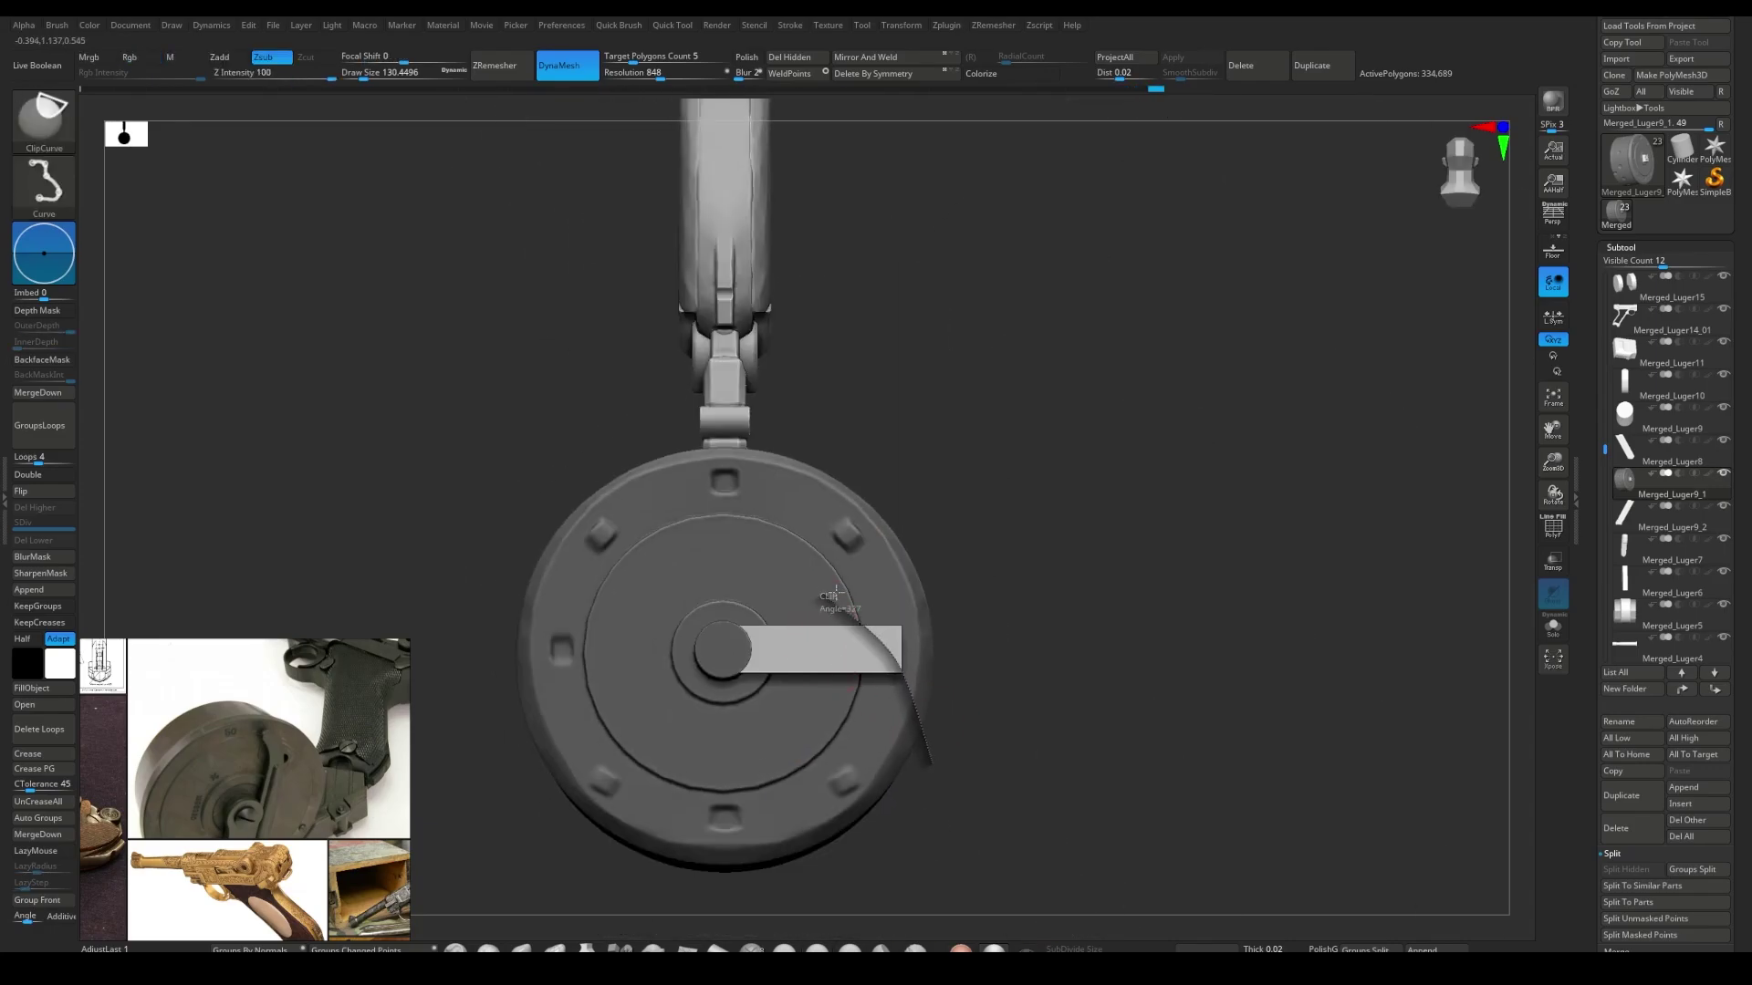
ctrl+shift+drag(885, 679, 887, 683)
mouse_move(1026, 576)
right_down()
mouse_move(894, 629)
mouse_move(856, 614)
mouse_move(1013, 620)
right_up()
ctrl+drag(983, 628, 974, 607)
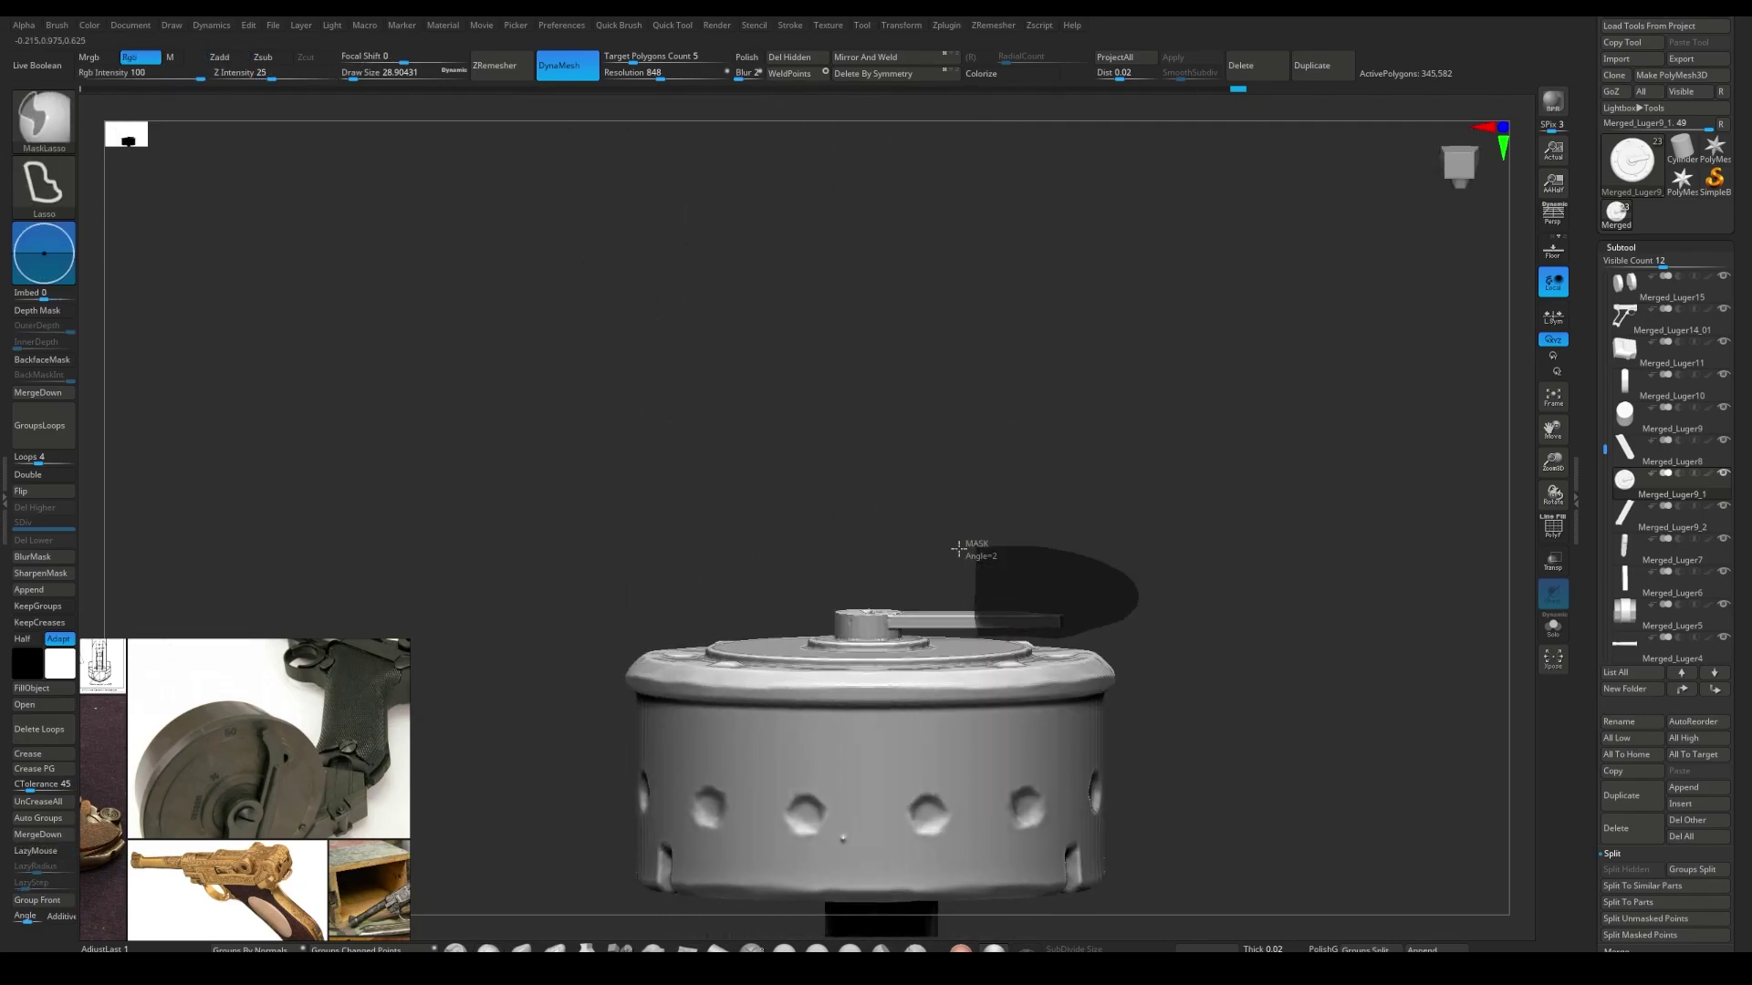
ctrl+drag(957, 547, 958, 584)
mouse_move(958, 584)
right_down()
mouse_move(912, 557)
mouse_move(818, 645)
mouse_move(1005, 598)
right_up()
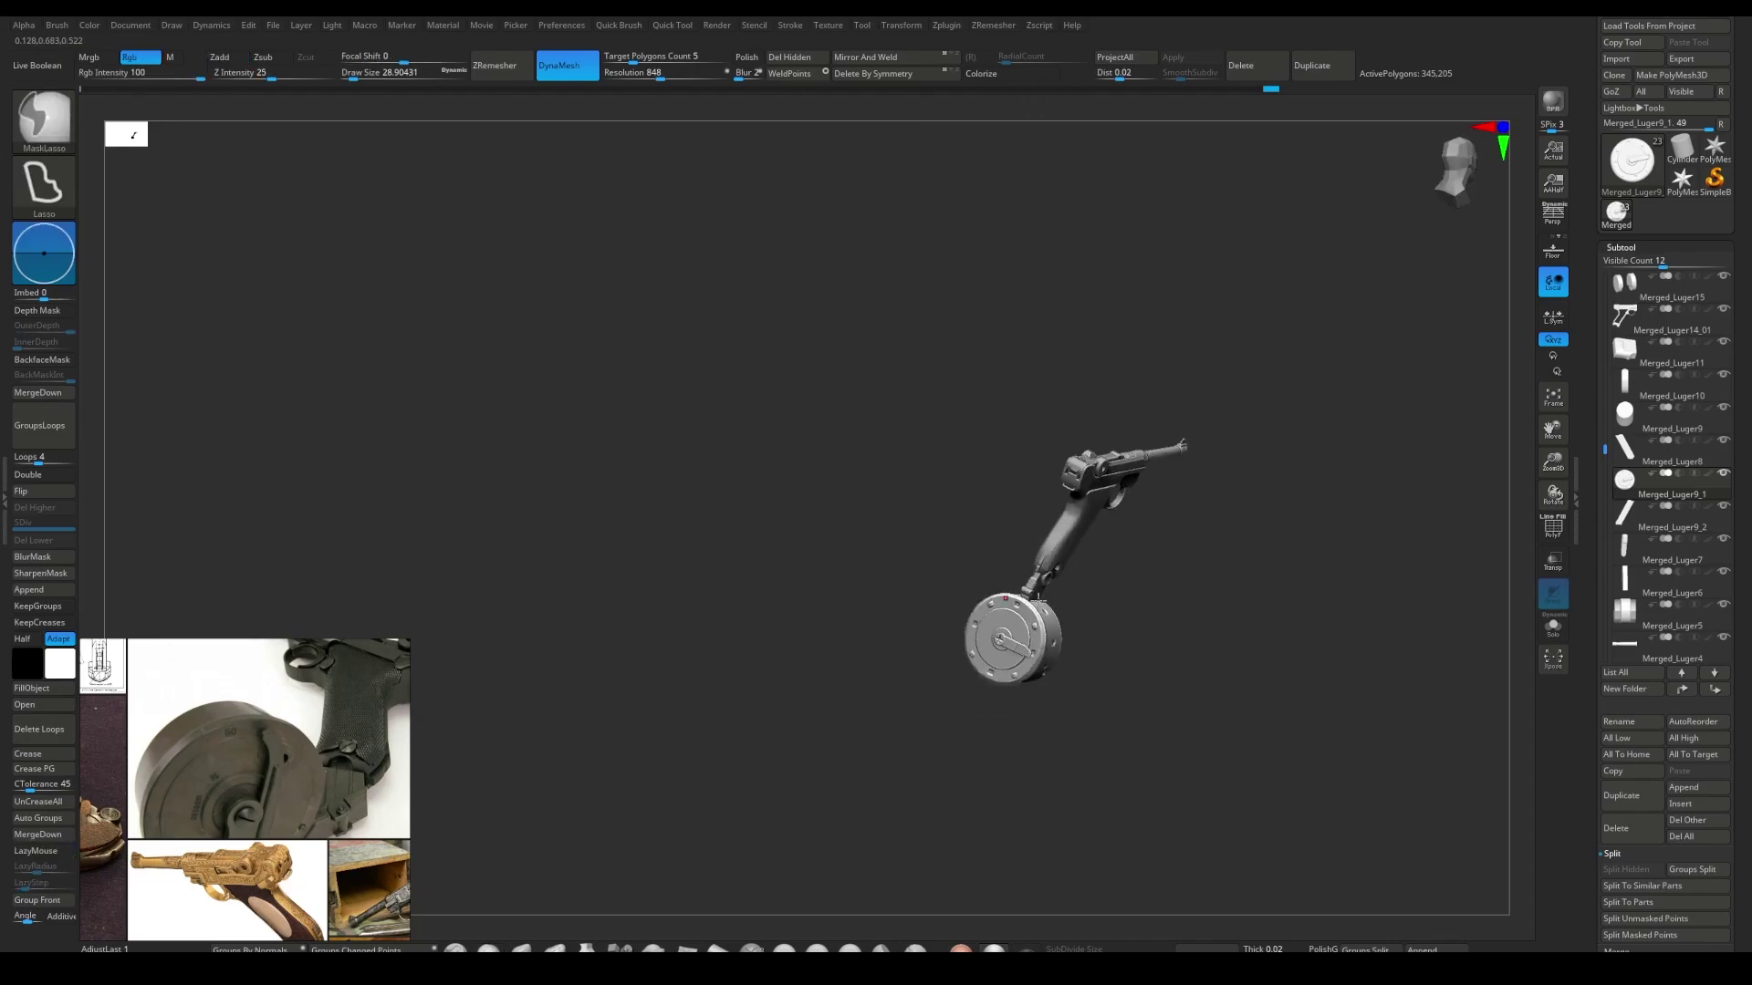
- Activate the PM3D_Cube3D1 stock subtool and orbit to review the pistol with its stock
click(1715, 507)
key(w)
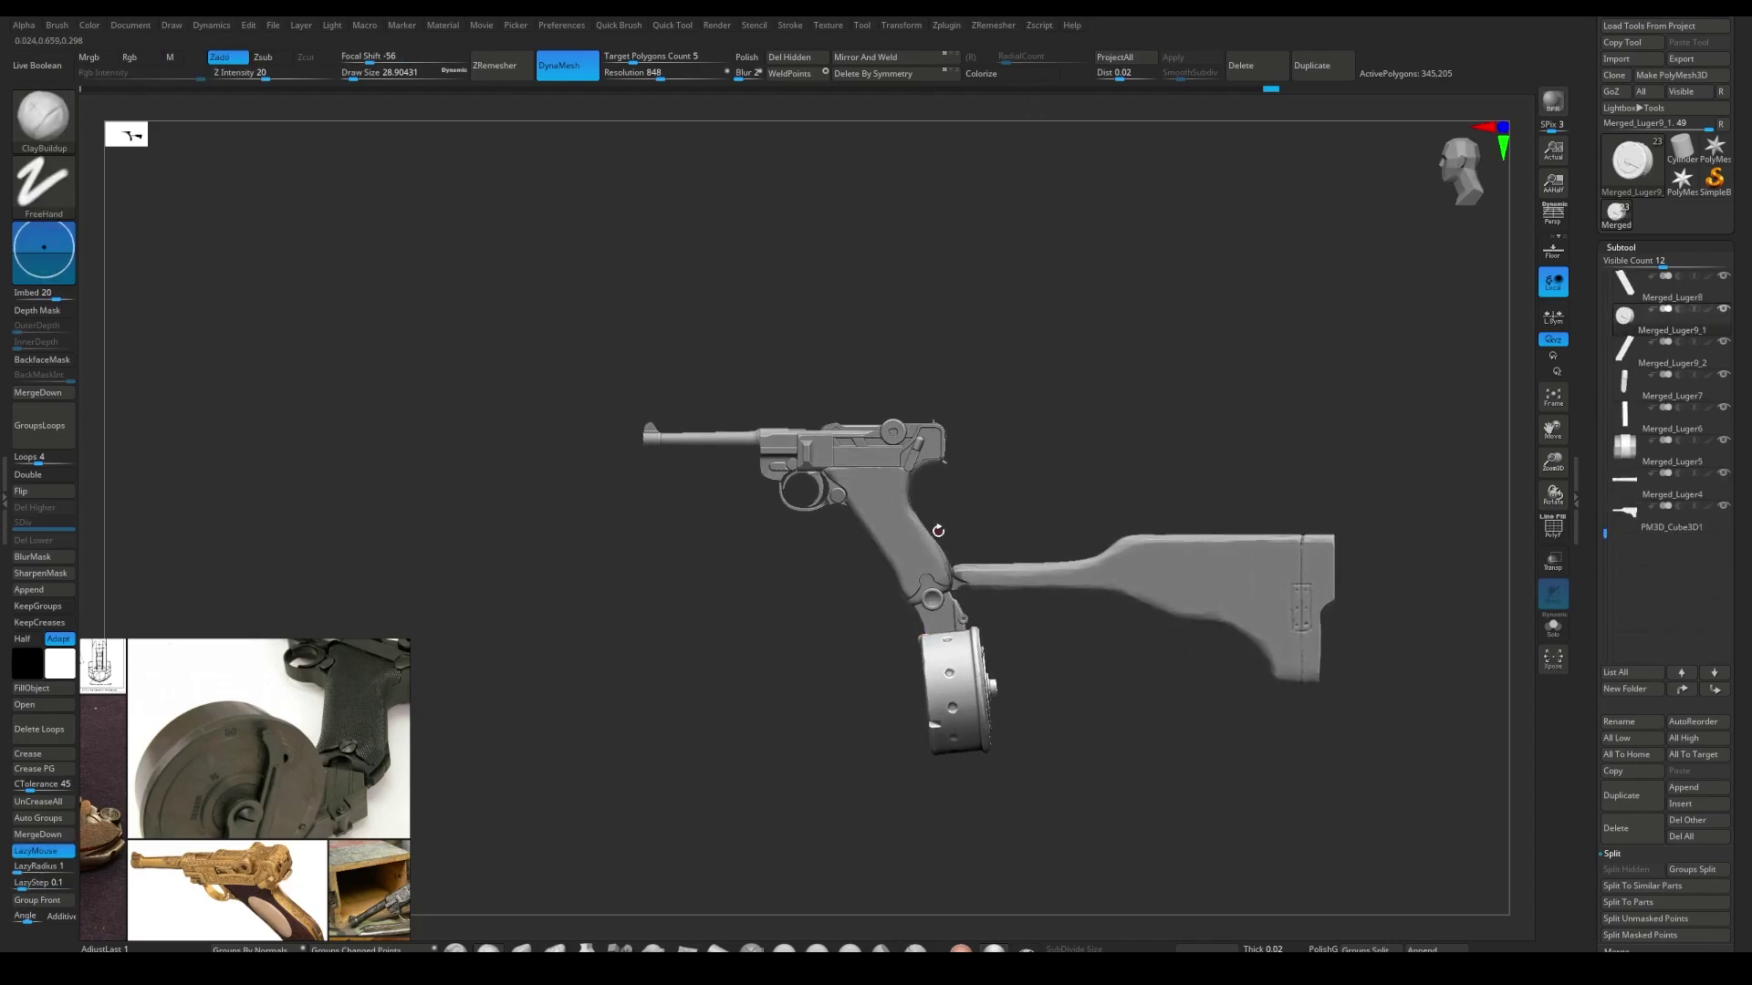
key(q)
right_drag(1243, 584, 969, 562)
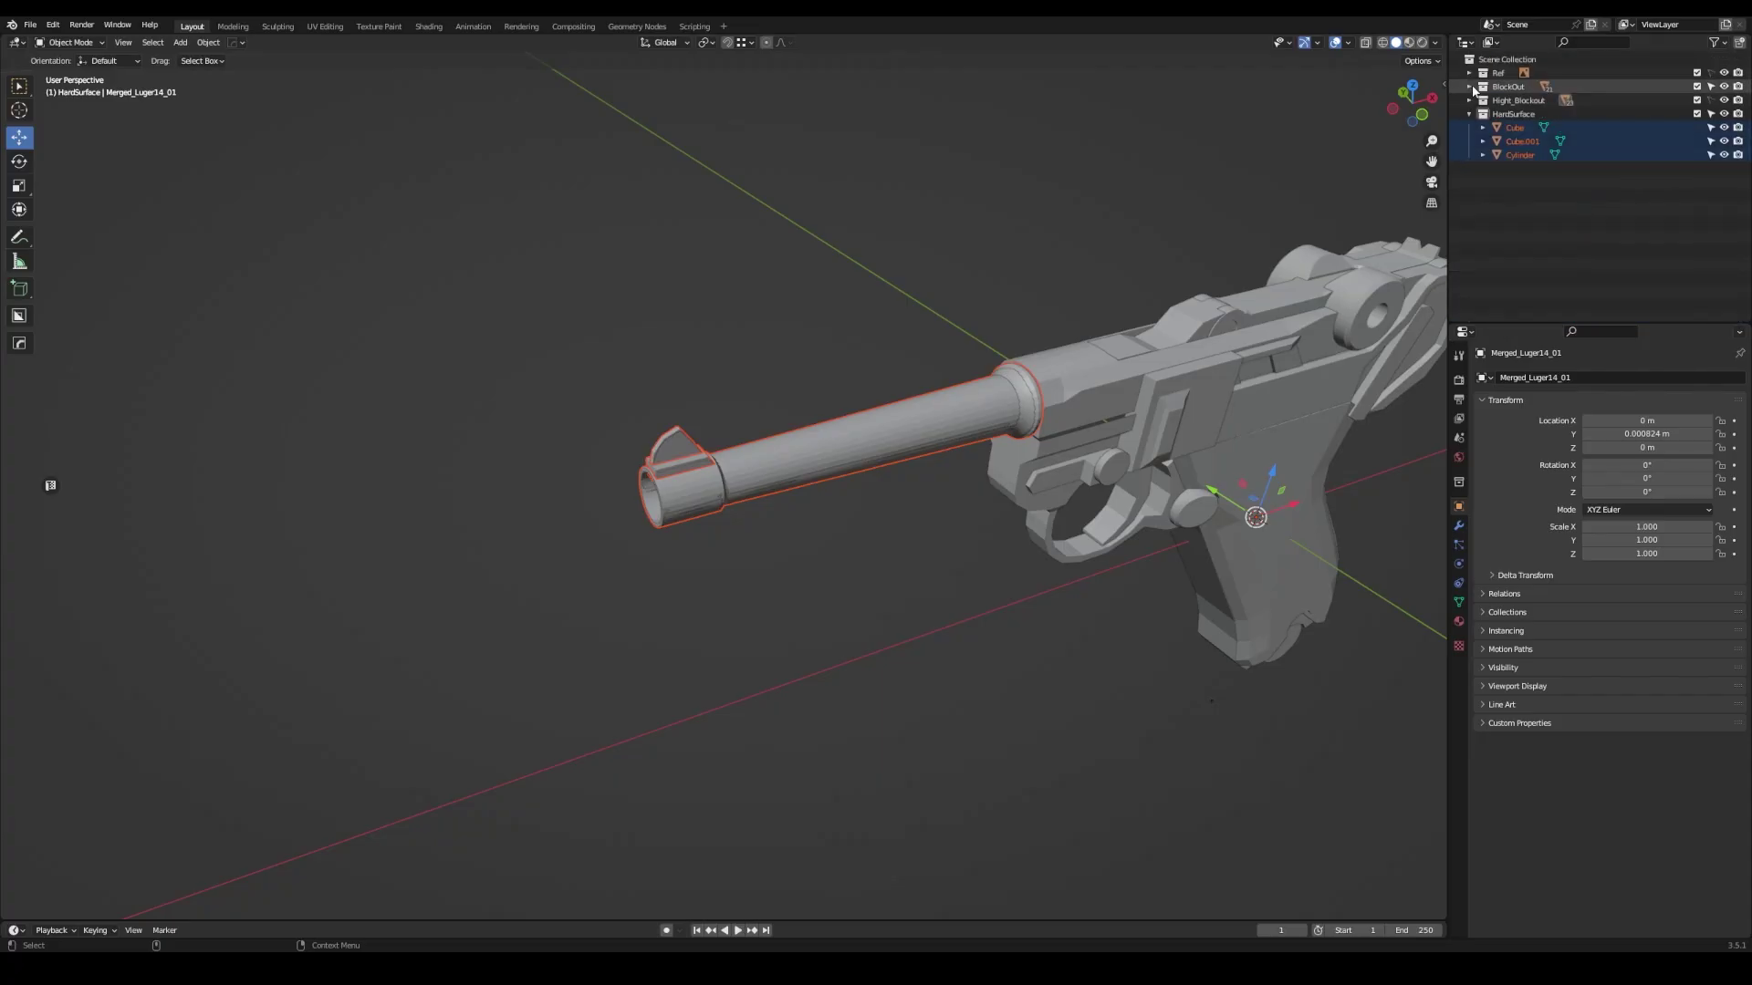
- Hide BlockOut, select the barrel Cylinder, re-show Hight_Blockout, and add subdivision smoothing
click(1696, 86)
scroll(783, 455, up, 3)
middle_drag(783, 454, 892, 422)
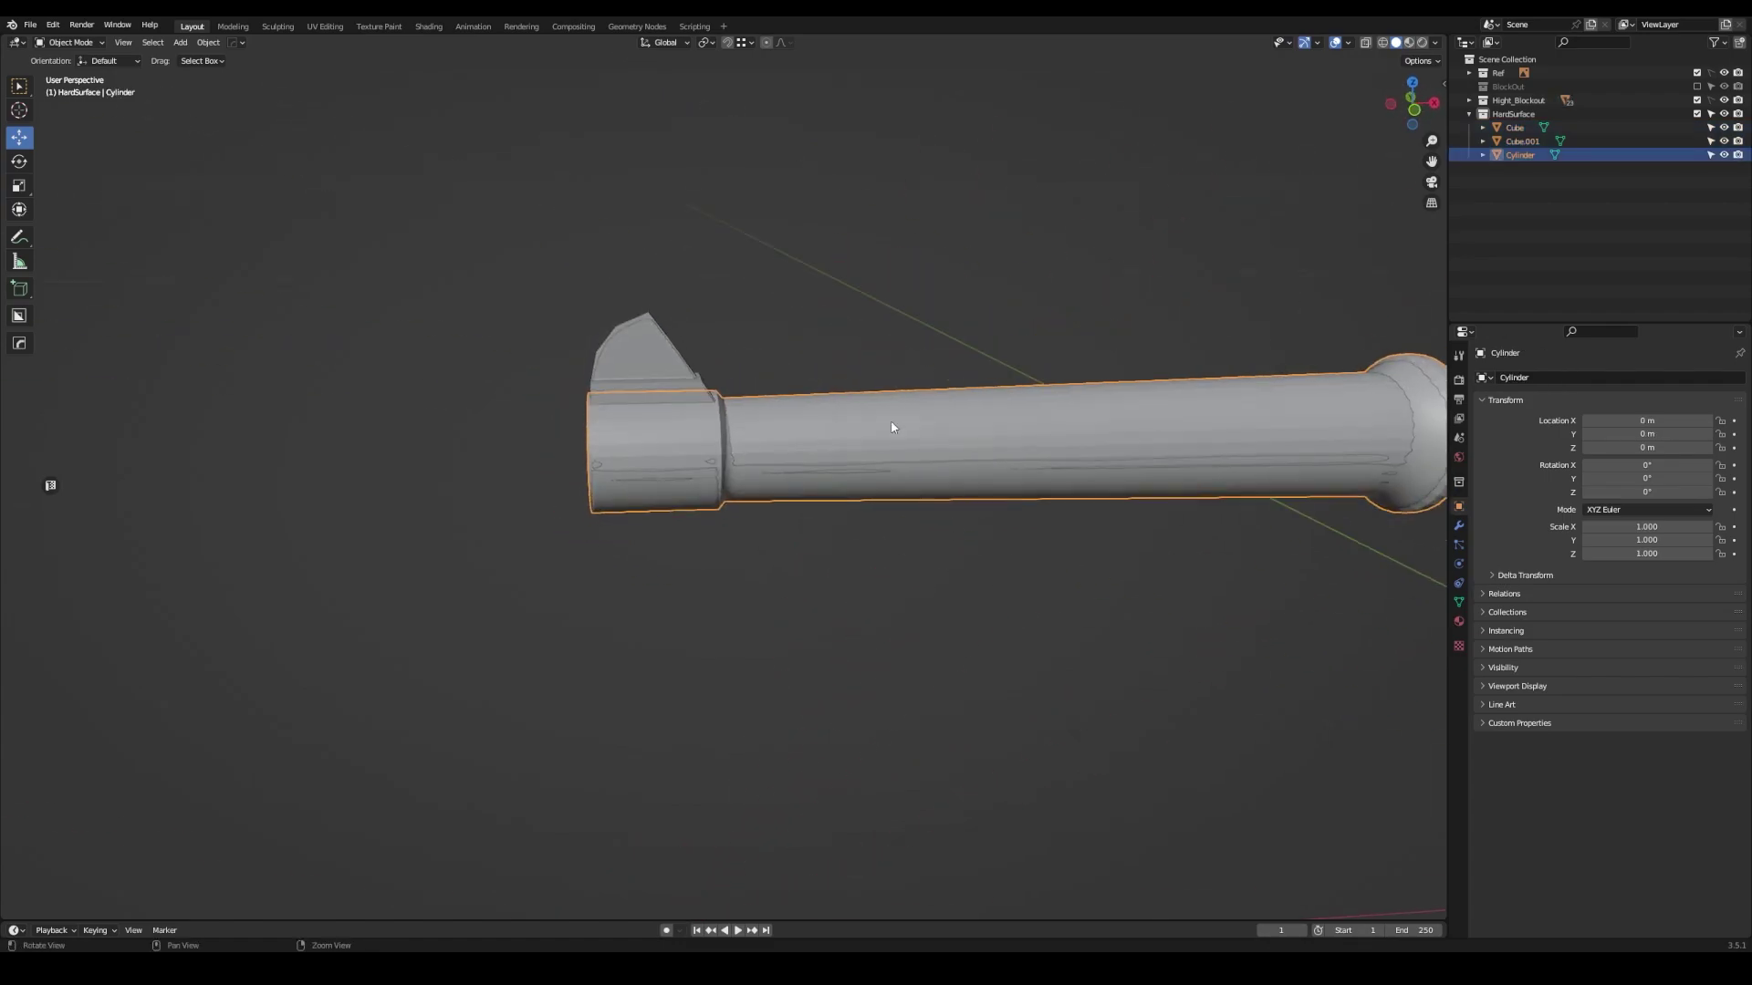
click(1694, 151)
click(1696, 99)
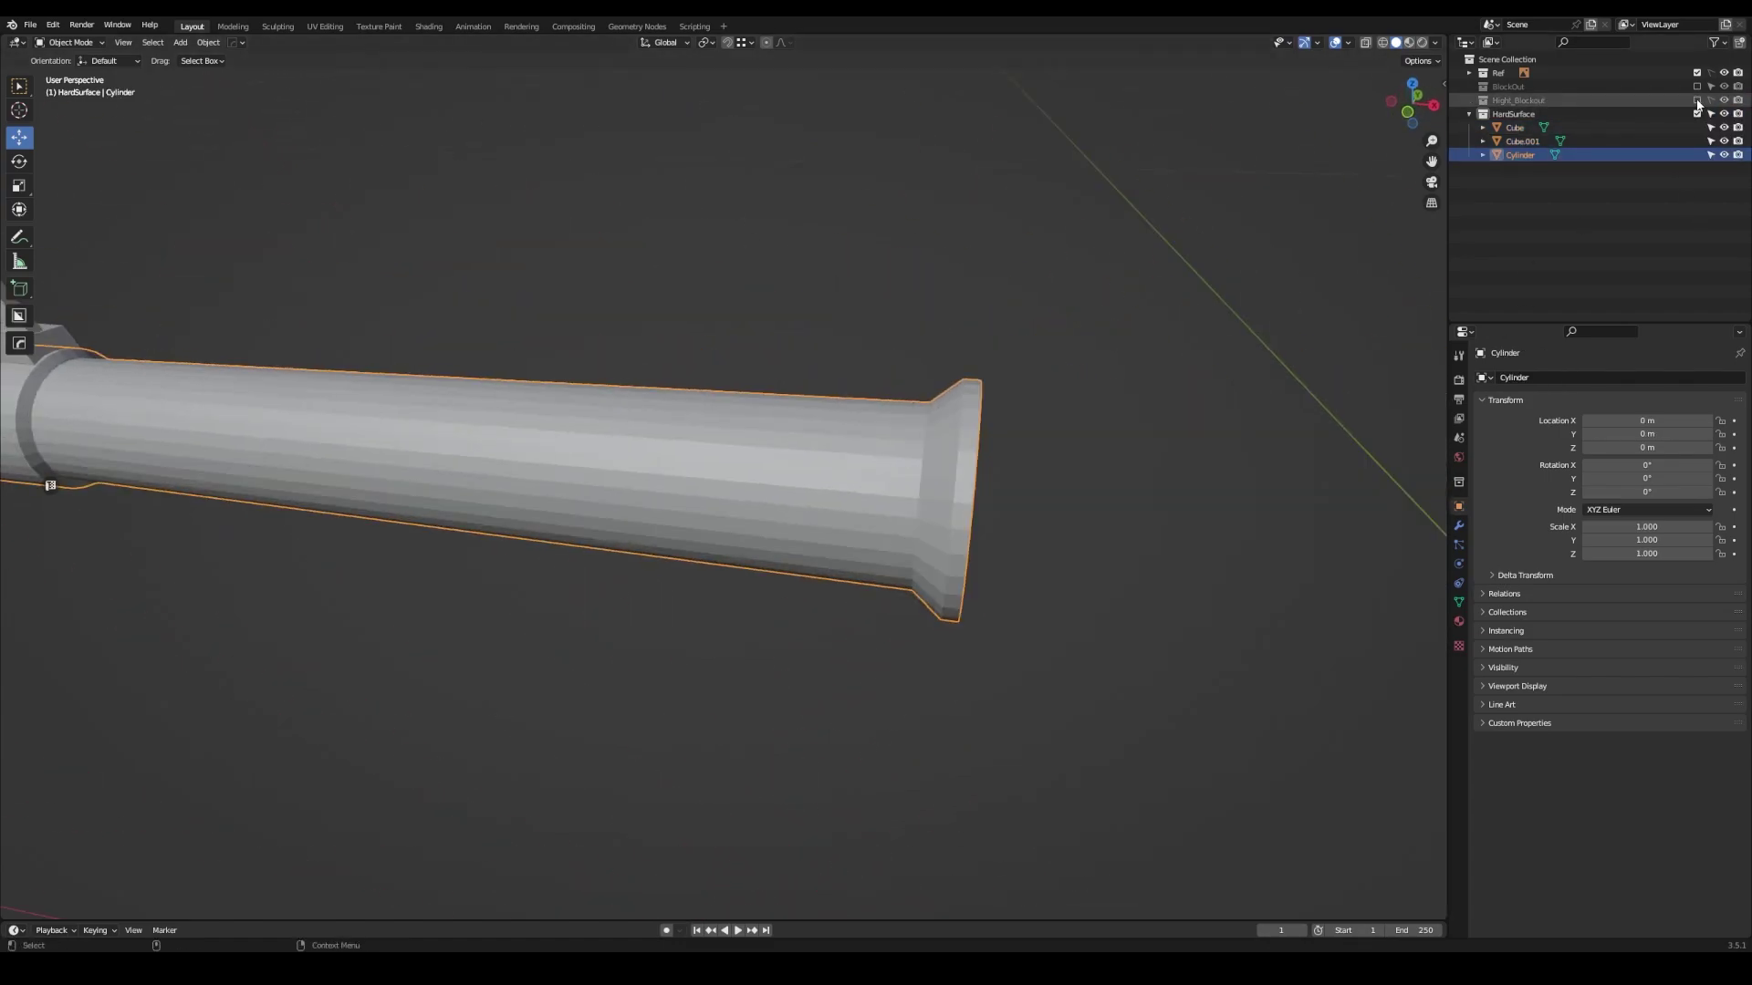
scroll(979, 472, down, 2)
scroll(978, 473, up, 4)
scroll(846, 499, down, 3)
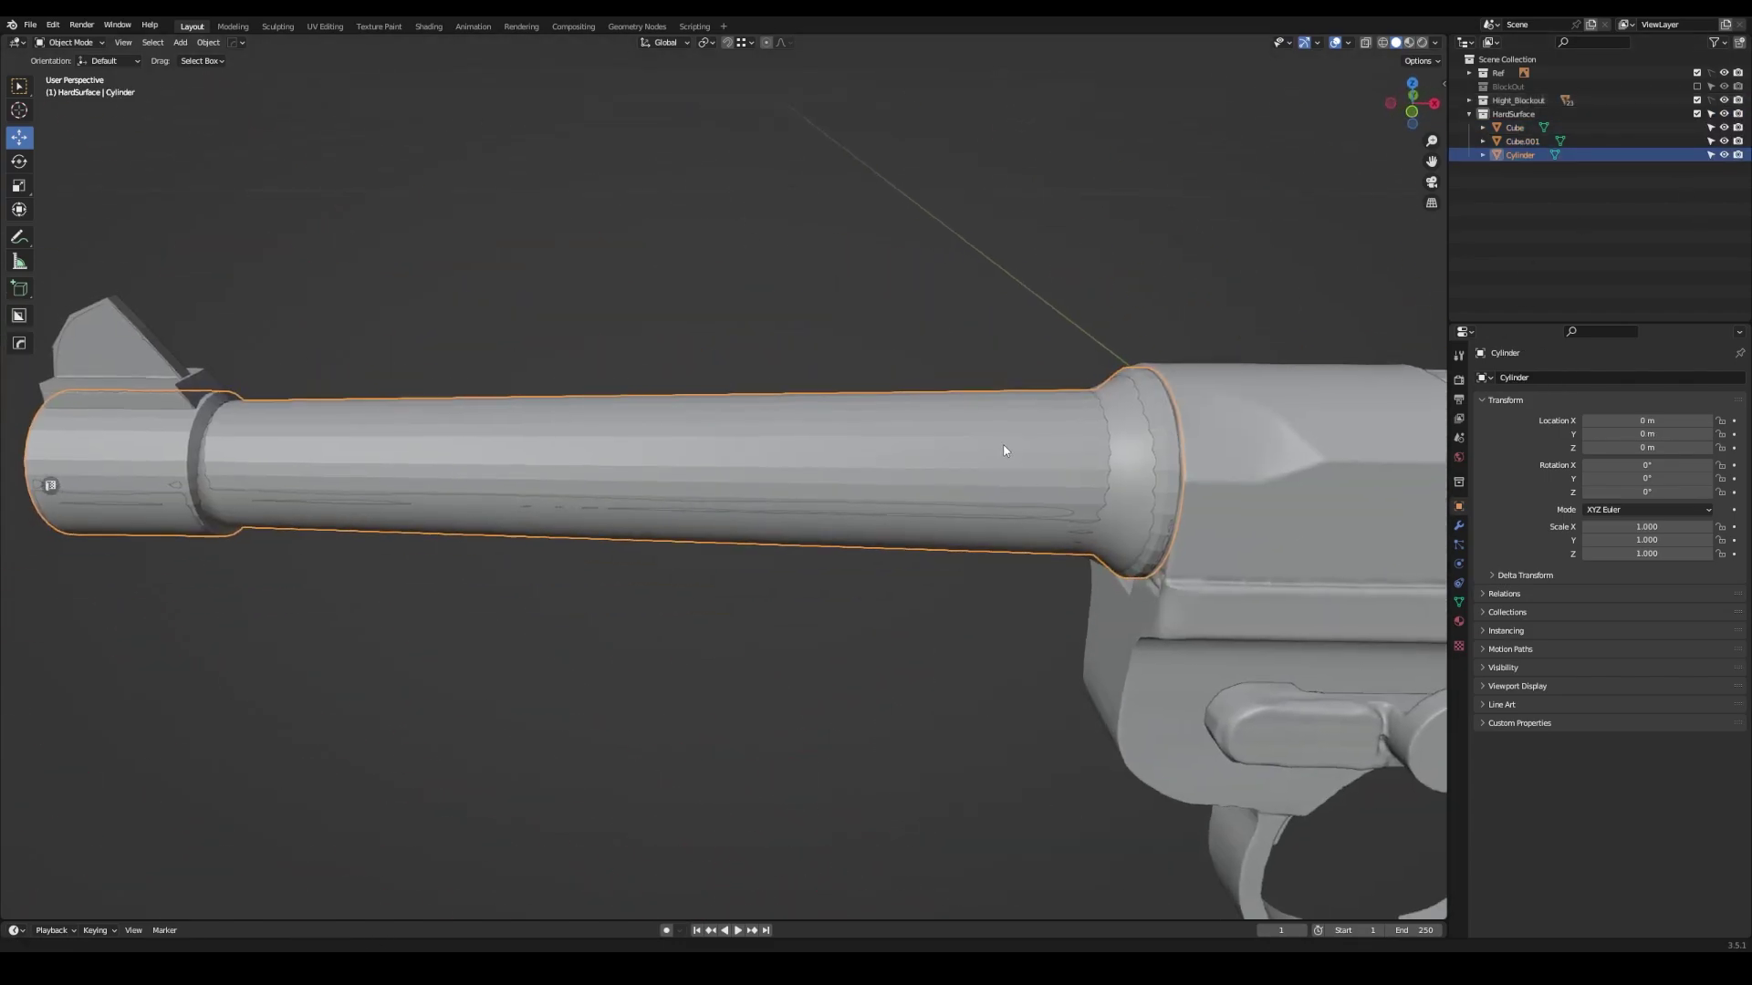
mouse_move(845, 498)
middle_down()
mouse_move(976, 489)
mouse_move(962, 485)
middle_up()
click(896, 519)
scroll(896, 518, up, 4)
- Give the barrel-to-body joint loop a full crease of 1 in Edit Mode
key(Tab)
click(1055, 536)
middle_drag(1056, 537, 983, 407)
key(shift+e)
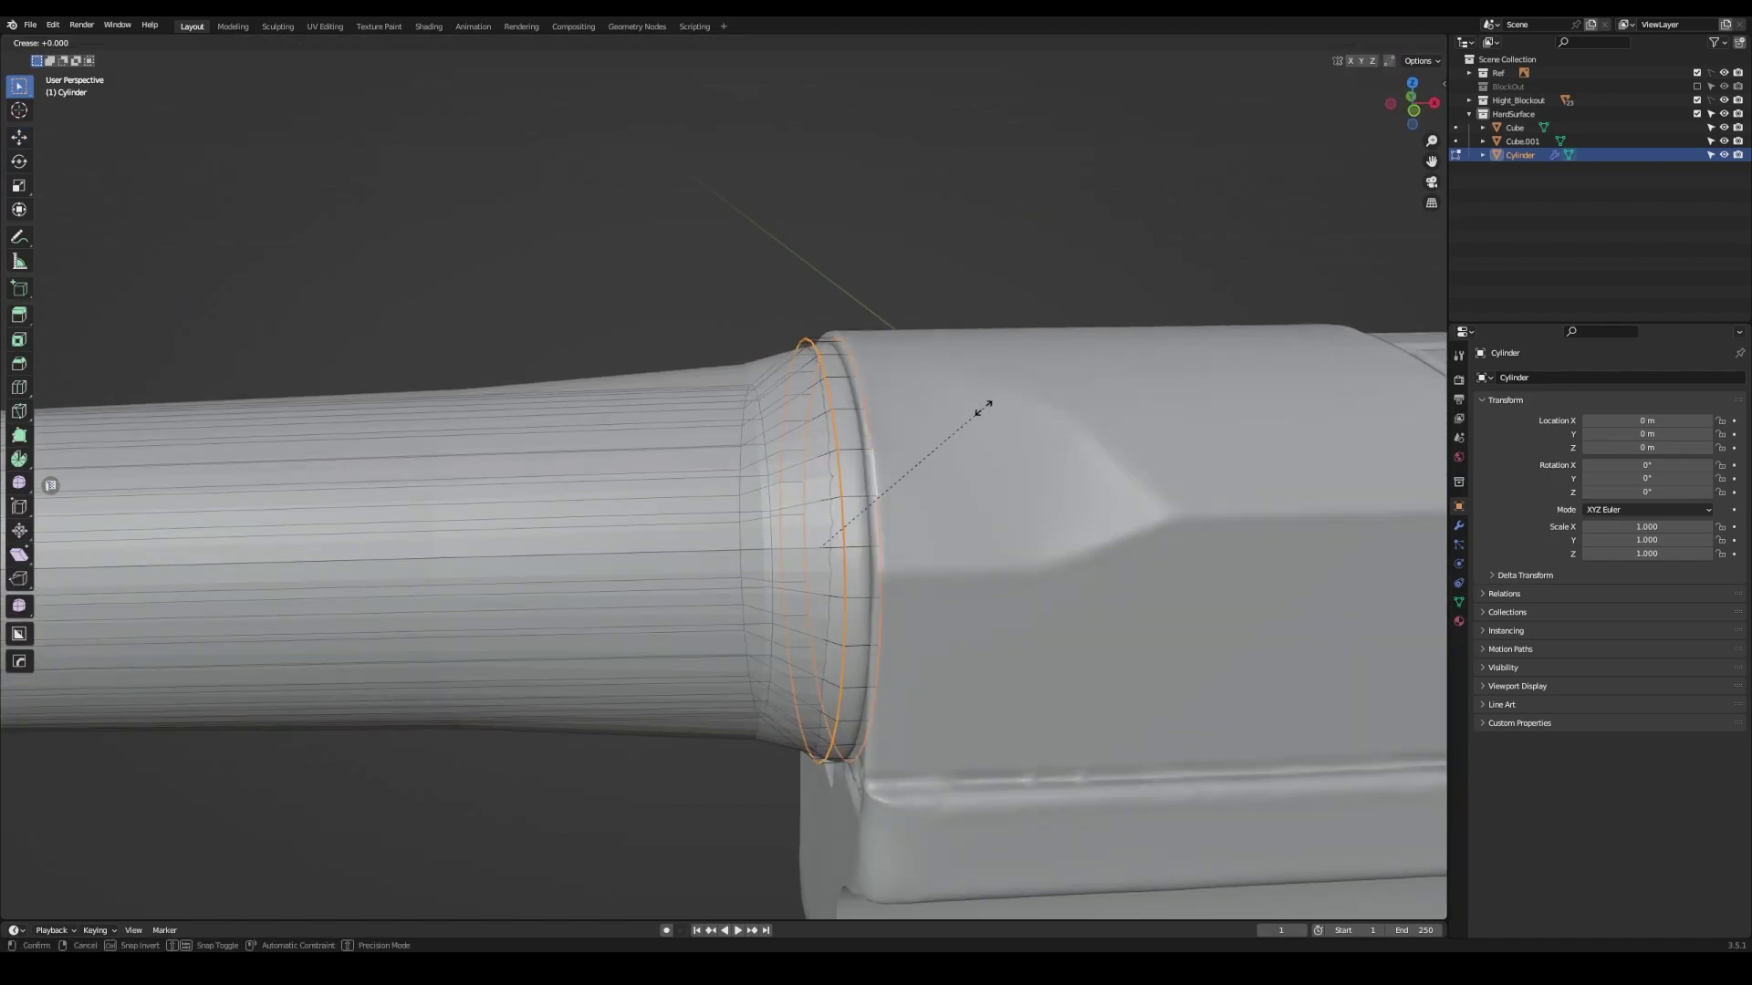
click(1152, 333)
scroll(802, 434, down, 3)
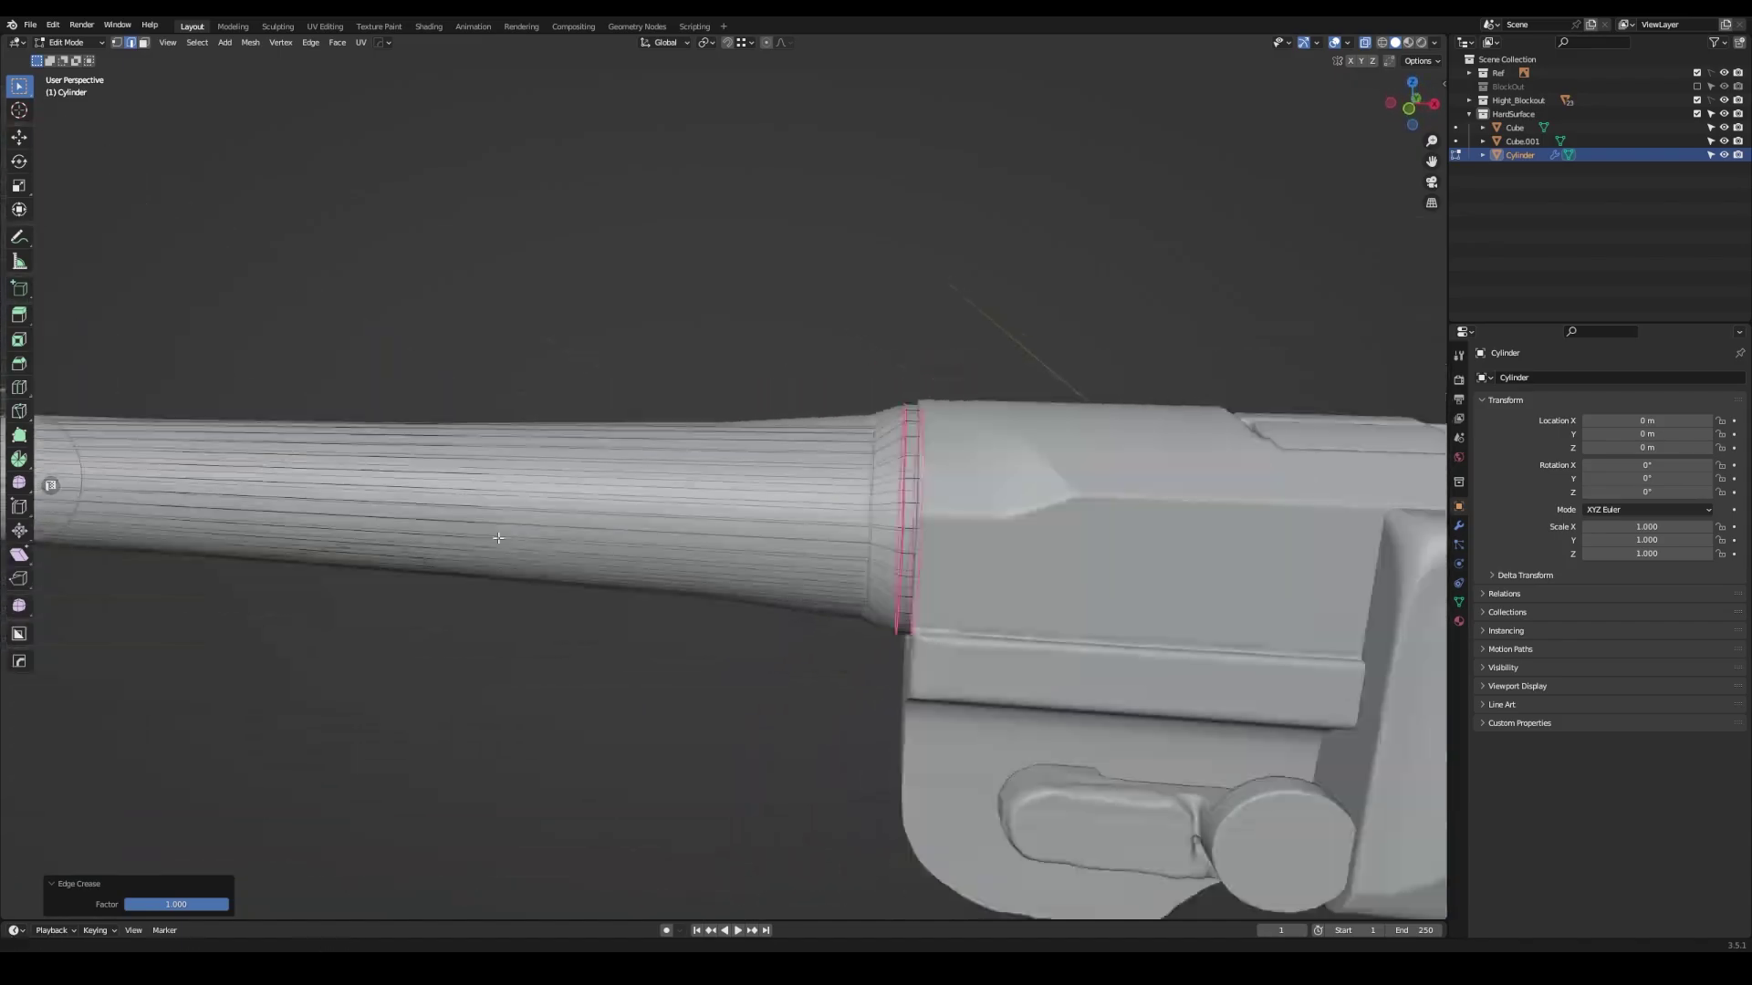
mouse_move(802, 434)
middle_down()
mouse_move(967, 474)
mouse_move(825, 522)
mouse_move(827, 560)
middle_up()
scroll(967, 475, up, 3)
click(967, 475)
scroll(826, 522, up, 2)
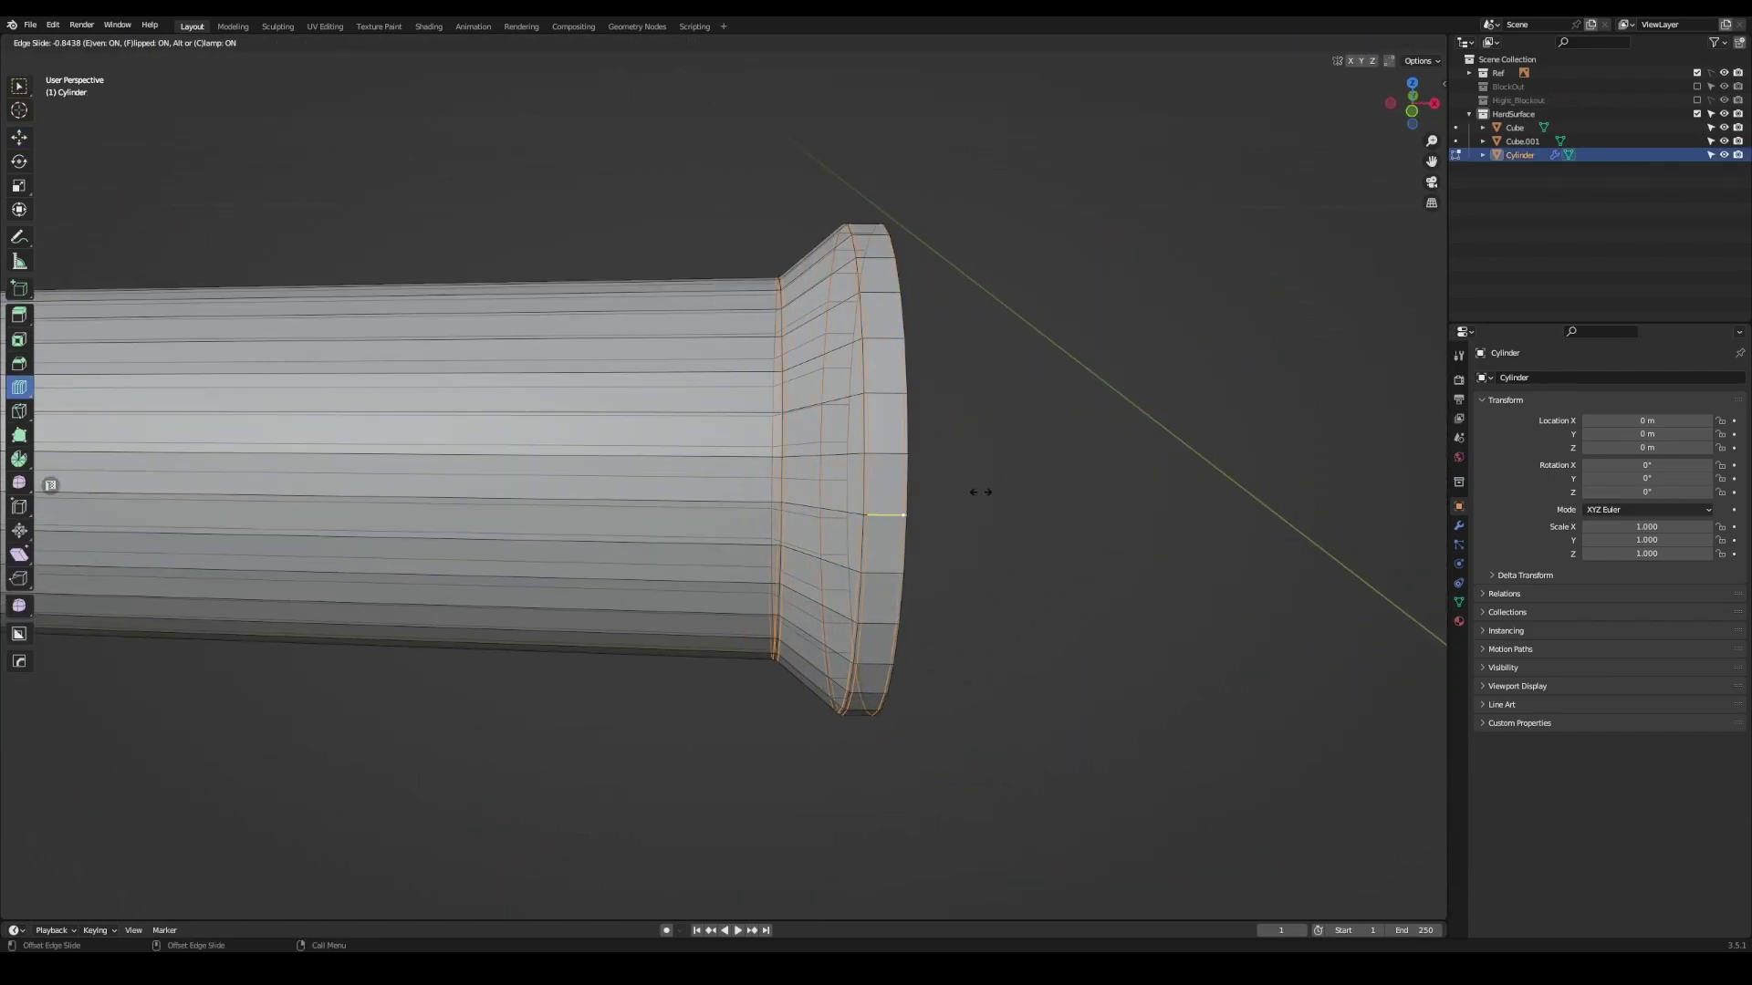
- Confirm the muzzle loop slide and inset the barrel's flared end face
click(979, 492)
click(846, 551)
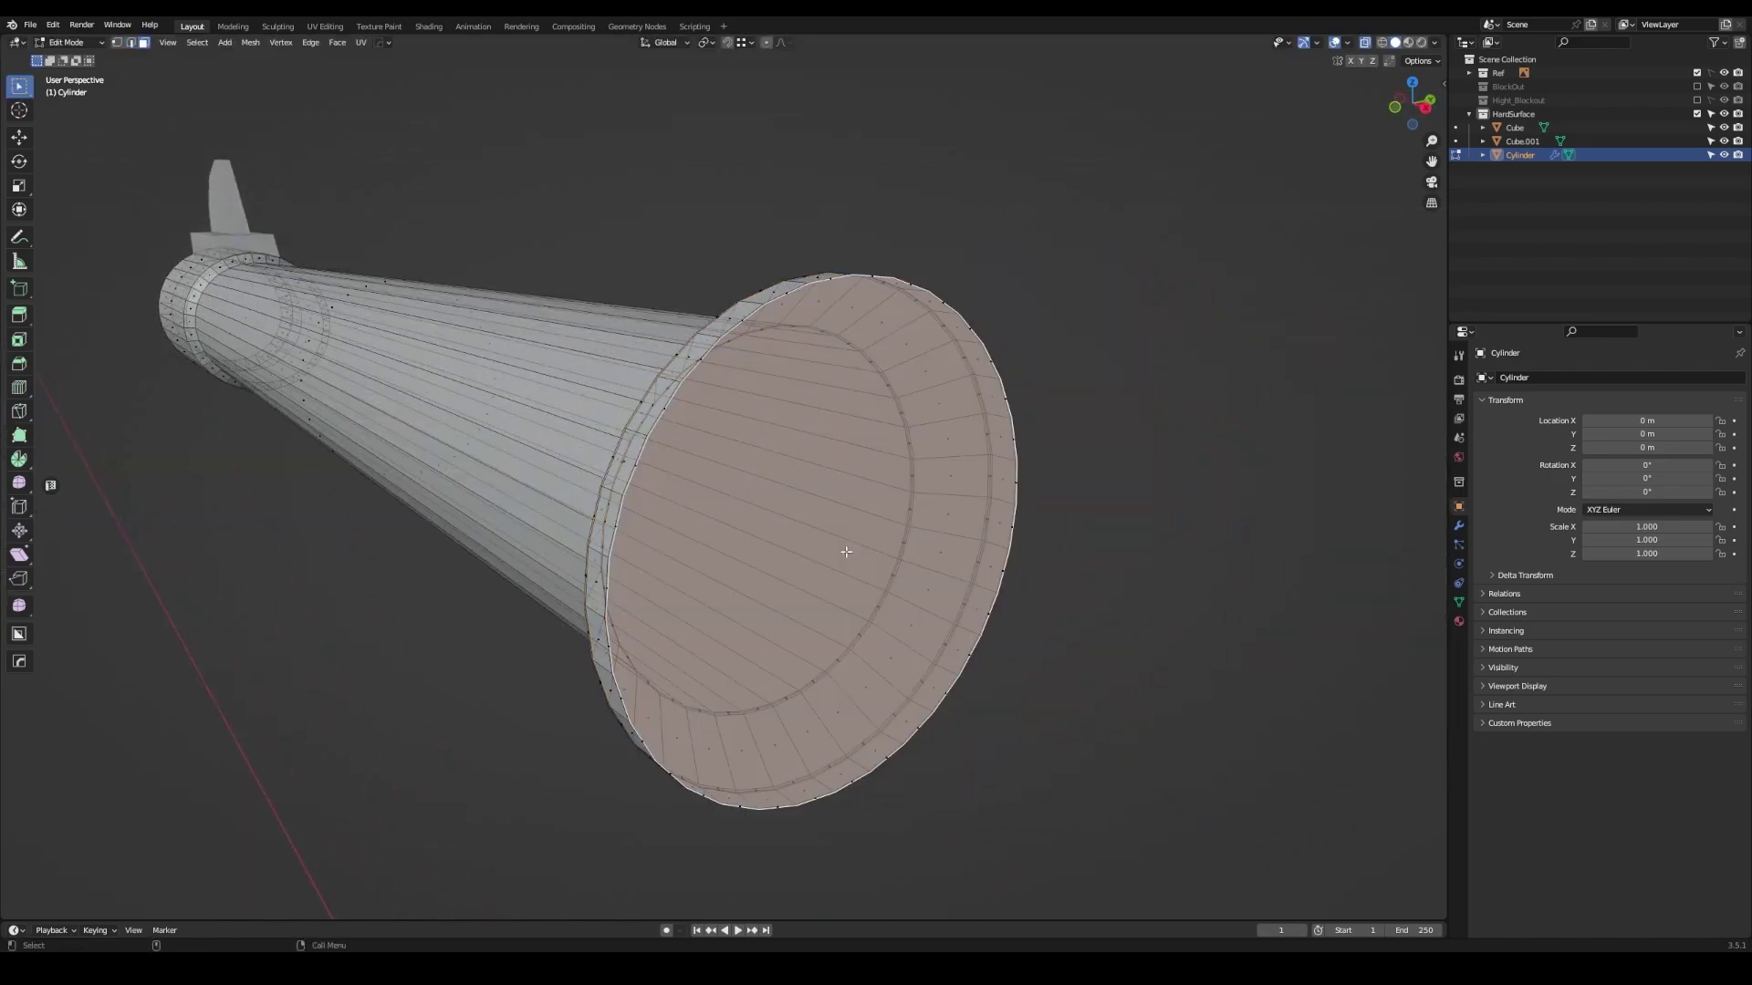
click(1283, 477)
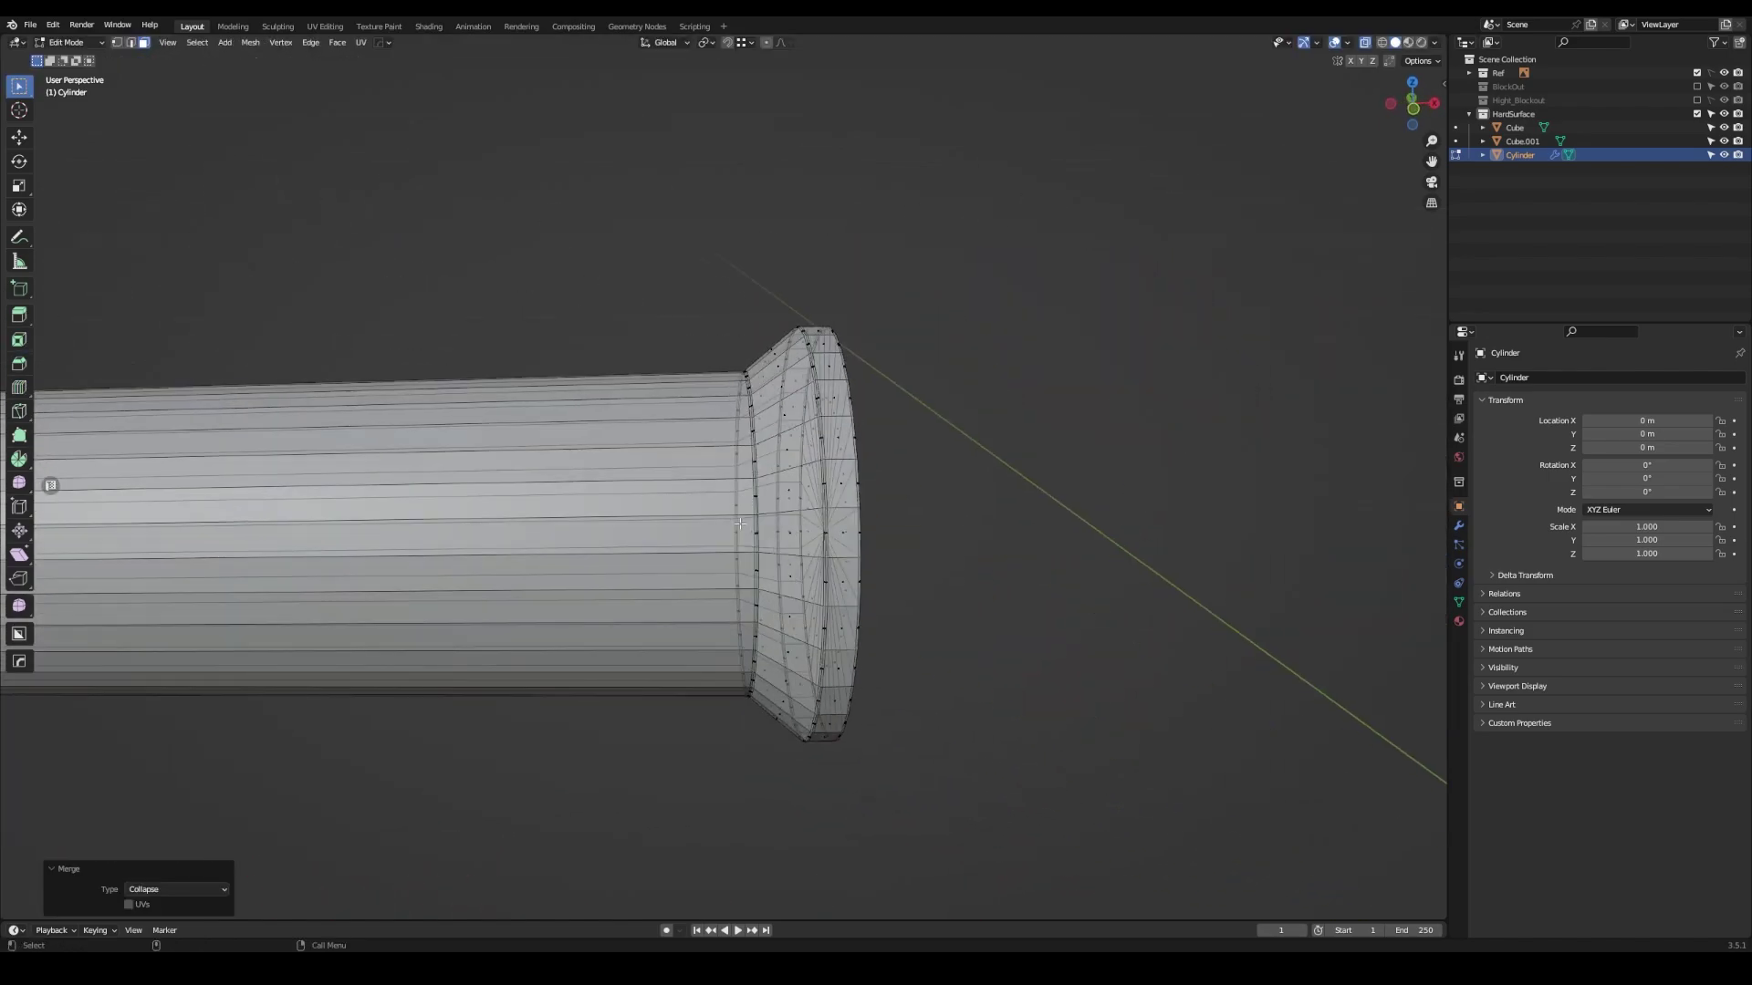
key(2)
mouse_move(735, 517)
middle_down()
mouse_move(676, 529)
mouse_move(752, 522)
middle_up()
- Add a supporting loop cut behind the flare, dissolve a stray loop, and apply level-2 subdivision
click(970, 512)
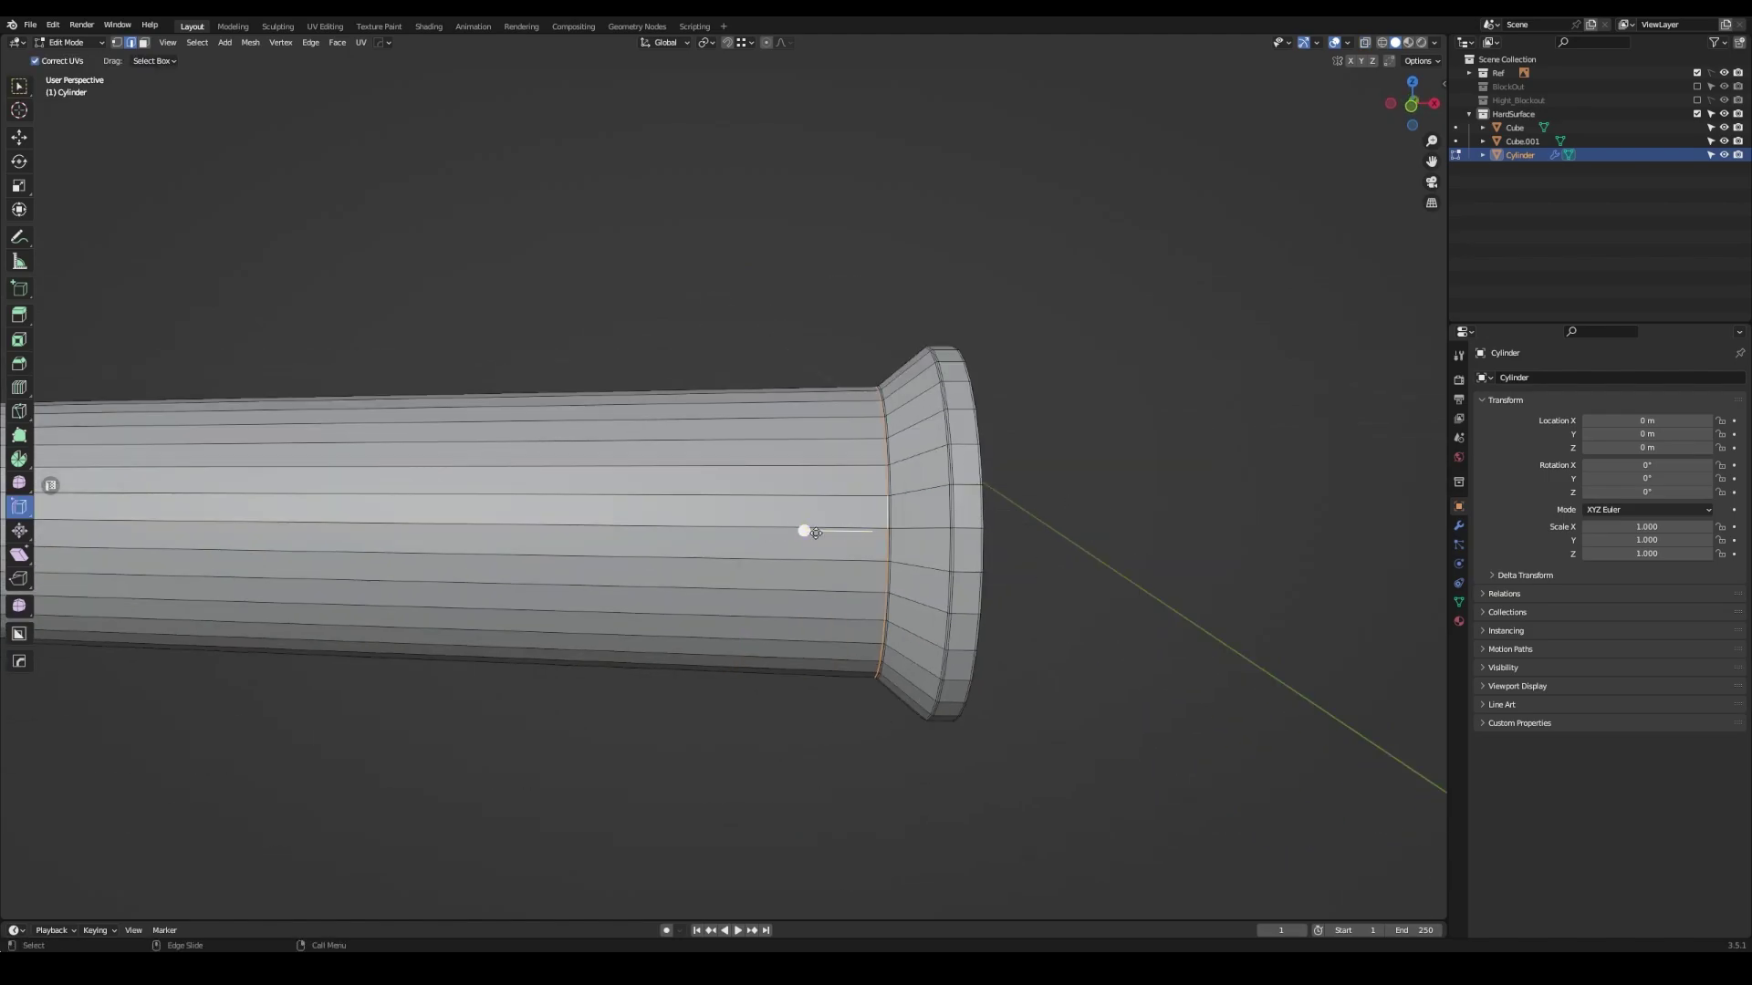
drag(801, 527, 1128, 483)
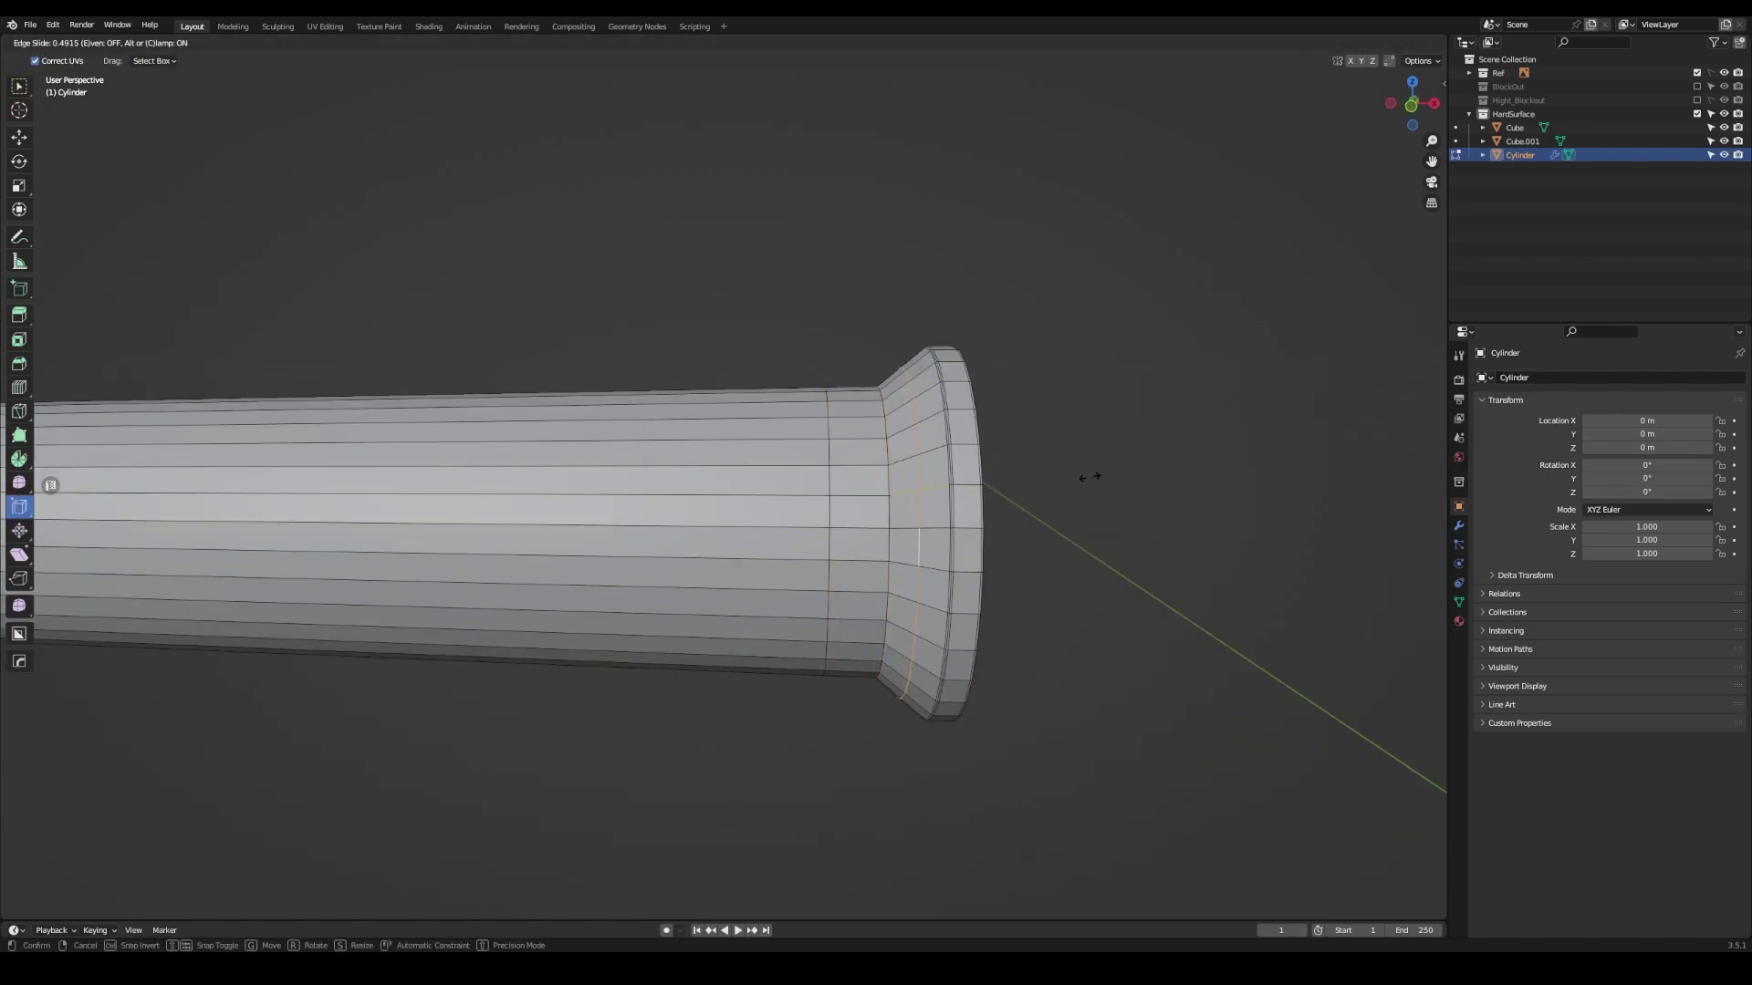
mouse_move(1087, 477)
middle_down()
mouse_move(875, 464)
mouse_move(791, 484)
middle_up()
key(ctrl+x)
key(ctrl+2)
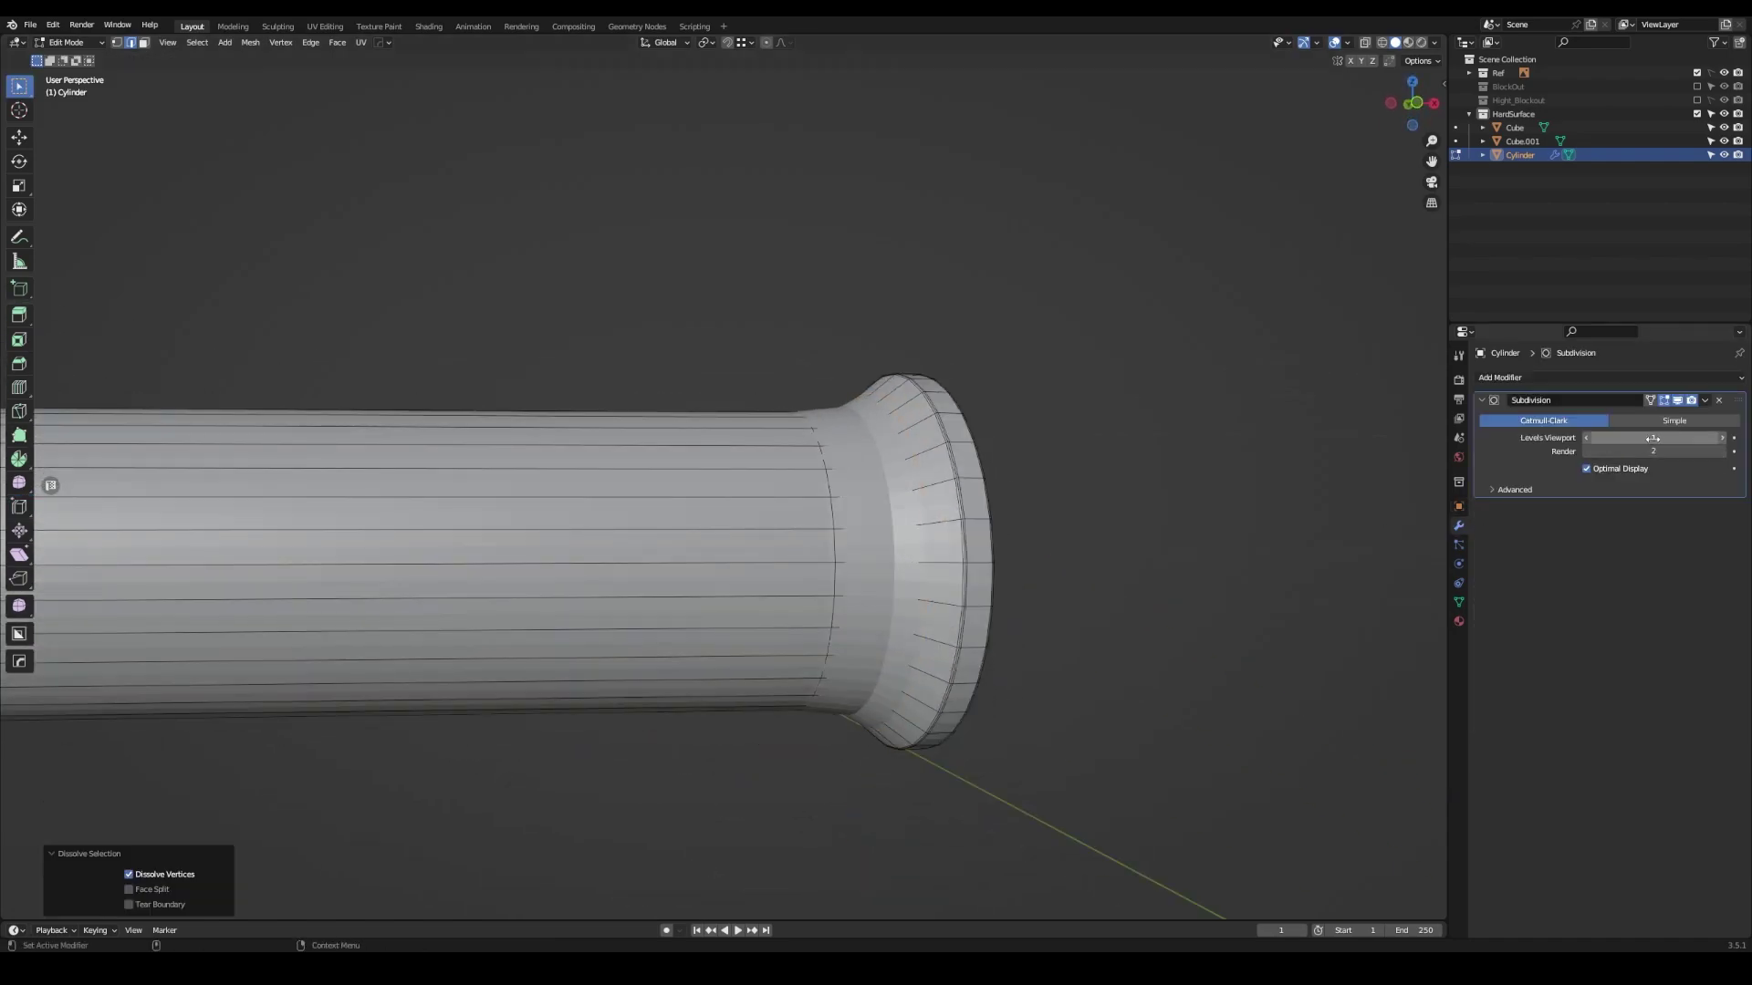
key(a)
click(873, 538)
key(alt+a)
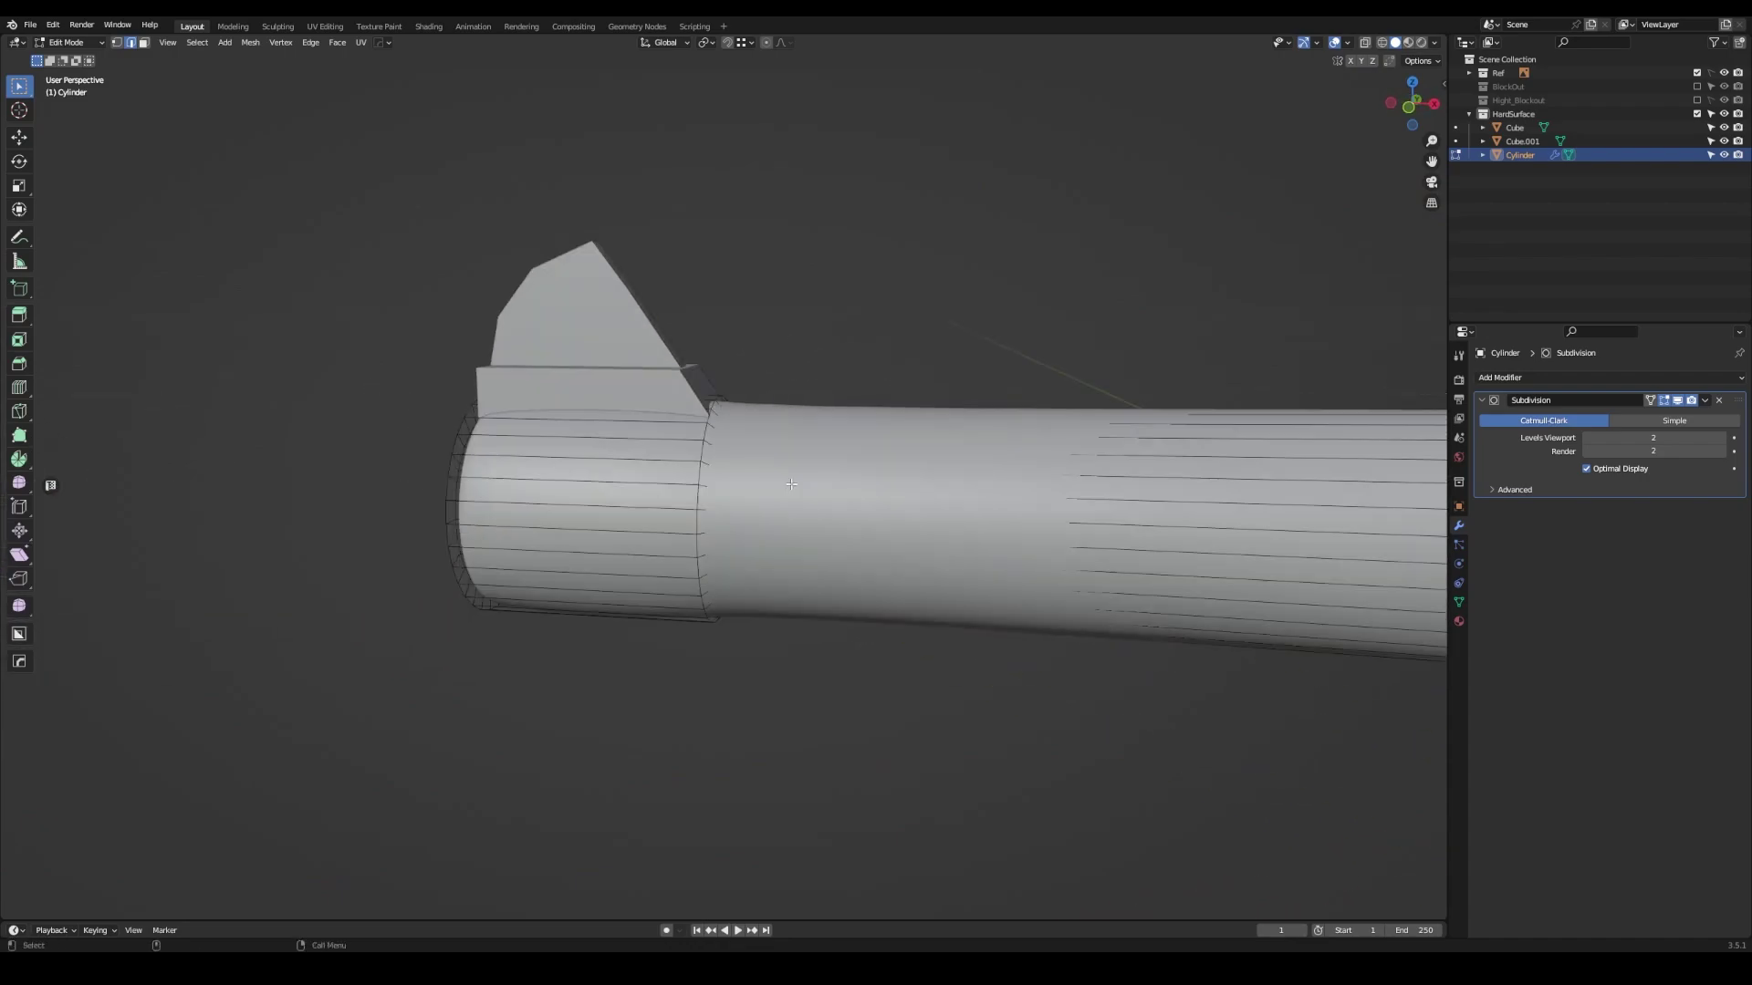
- Slide the sleeve-junction edge loop along the tube to tighten the front sleeve edge
alt+click(708, 484)
scroll(730, 493, down, 3)
middle_drag(913, 547, 1037, 593)
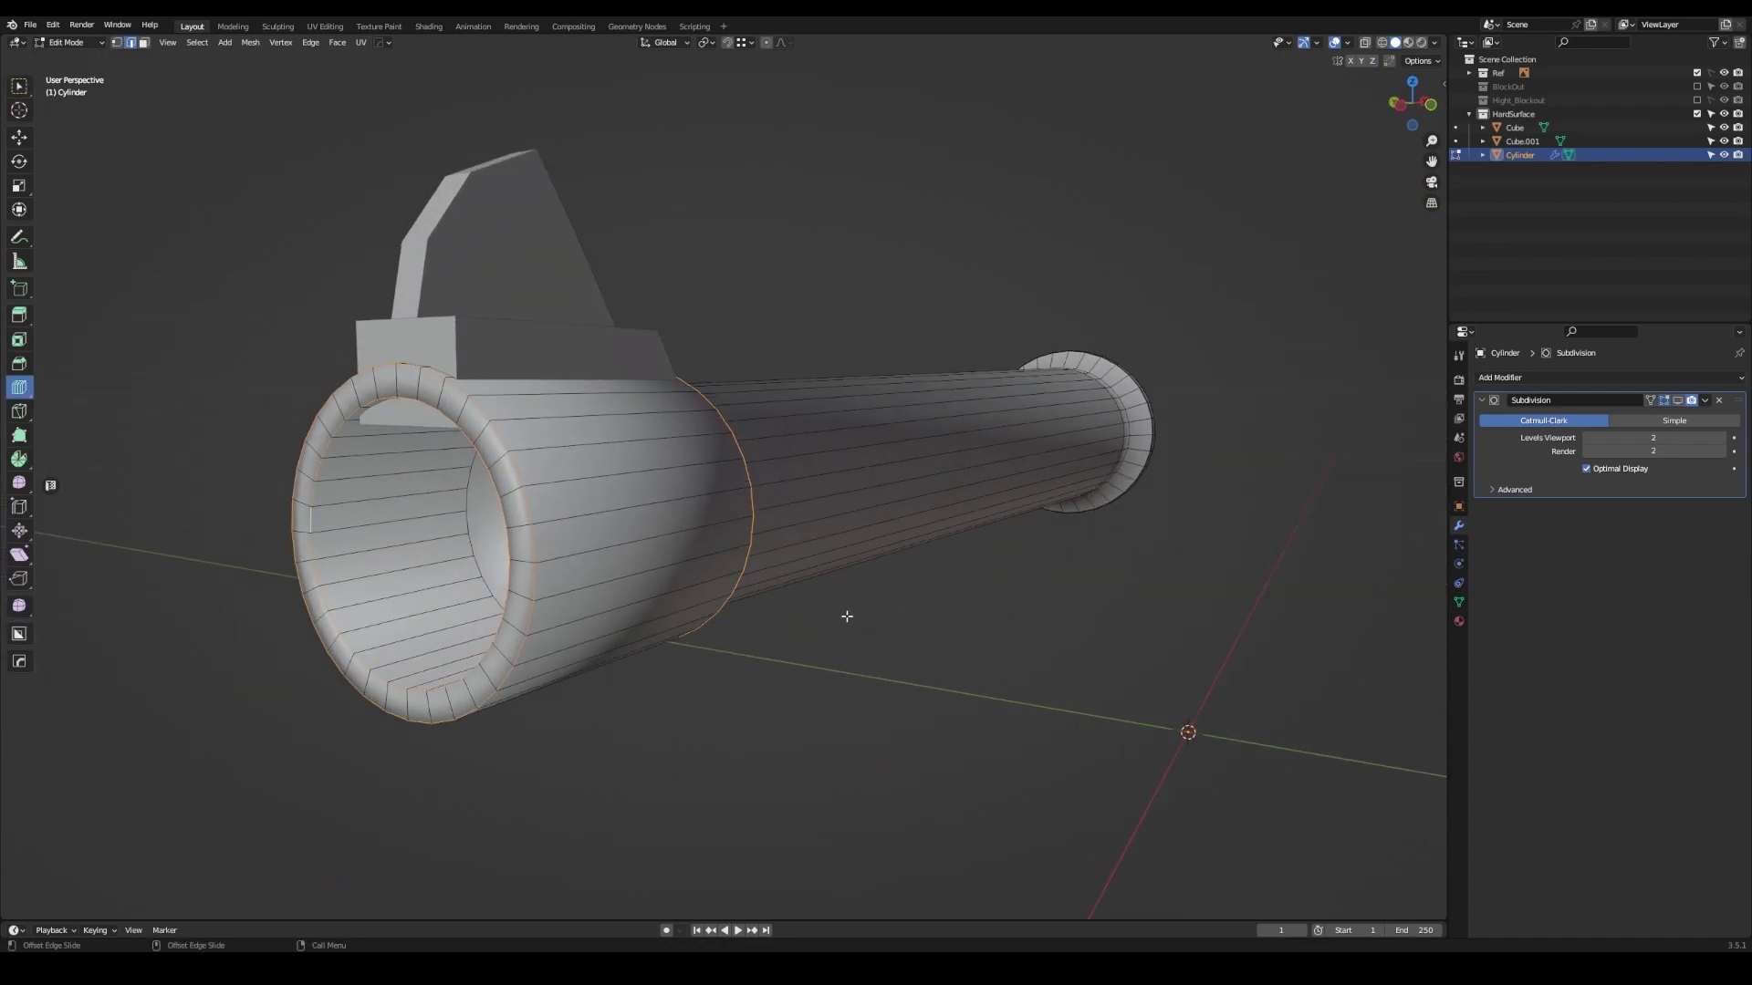
drag(847, 615, 847, 614)
click(683, 629)
key(Tab)
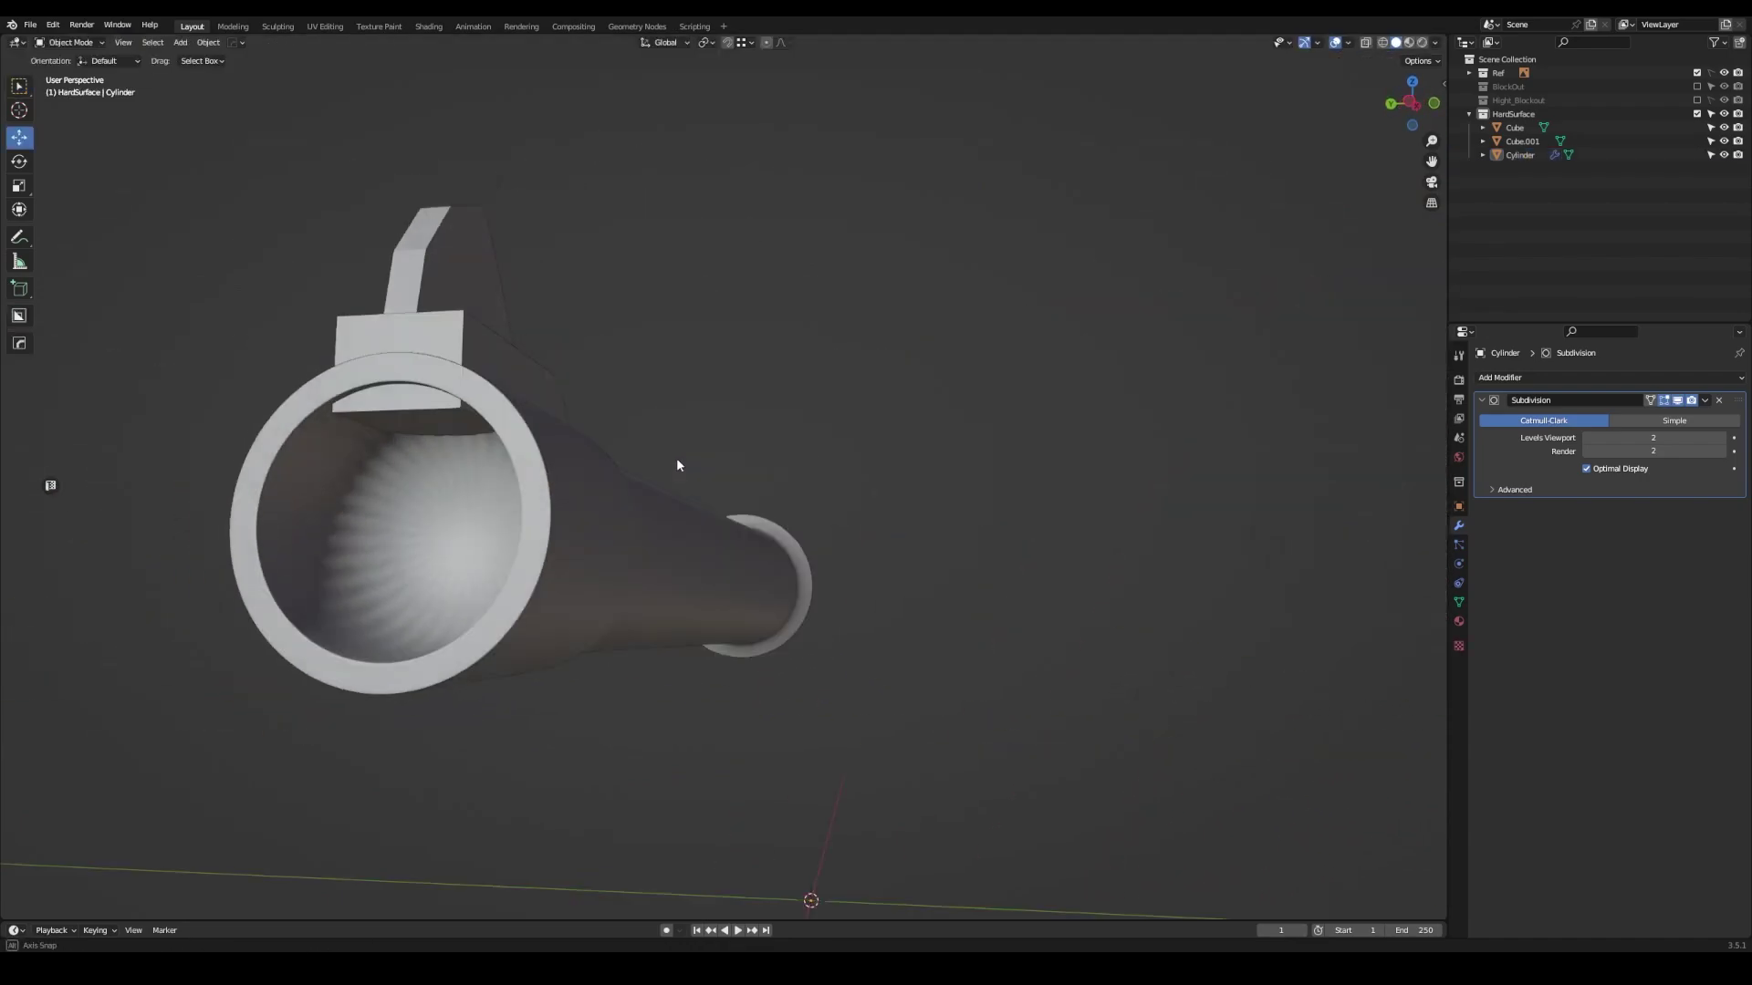
- Delete the front sight's Cube base box and show the Hight_Blockout collection again
middle_drag(676, 457, 374, 506)
scroll(955, 499, up, 3)
scroll(689, 555, up, 2)
mouse_move(954, 499)
middle_down()
mouse_move(689, 555)
mouse_move(548, 511)
mouse_move(593, 547)
mouse_move(614, 518)
mouse_move(676, 534)
mouse_move(638, 529)
middle_up()
scroll(547, 511, down, 3)
click(614, 519)
key(Delete)
click(1697, 100)
- Return to editing the barrel mesh with selection cleared, framing the area under the front sight
key(Tab)
key(w)
key(alt+a)
scroll(418, 512, up, 3)
middle_drag(419, 512, 595, 503)
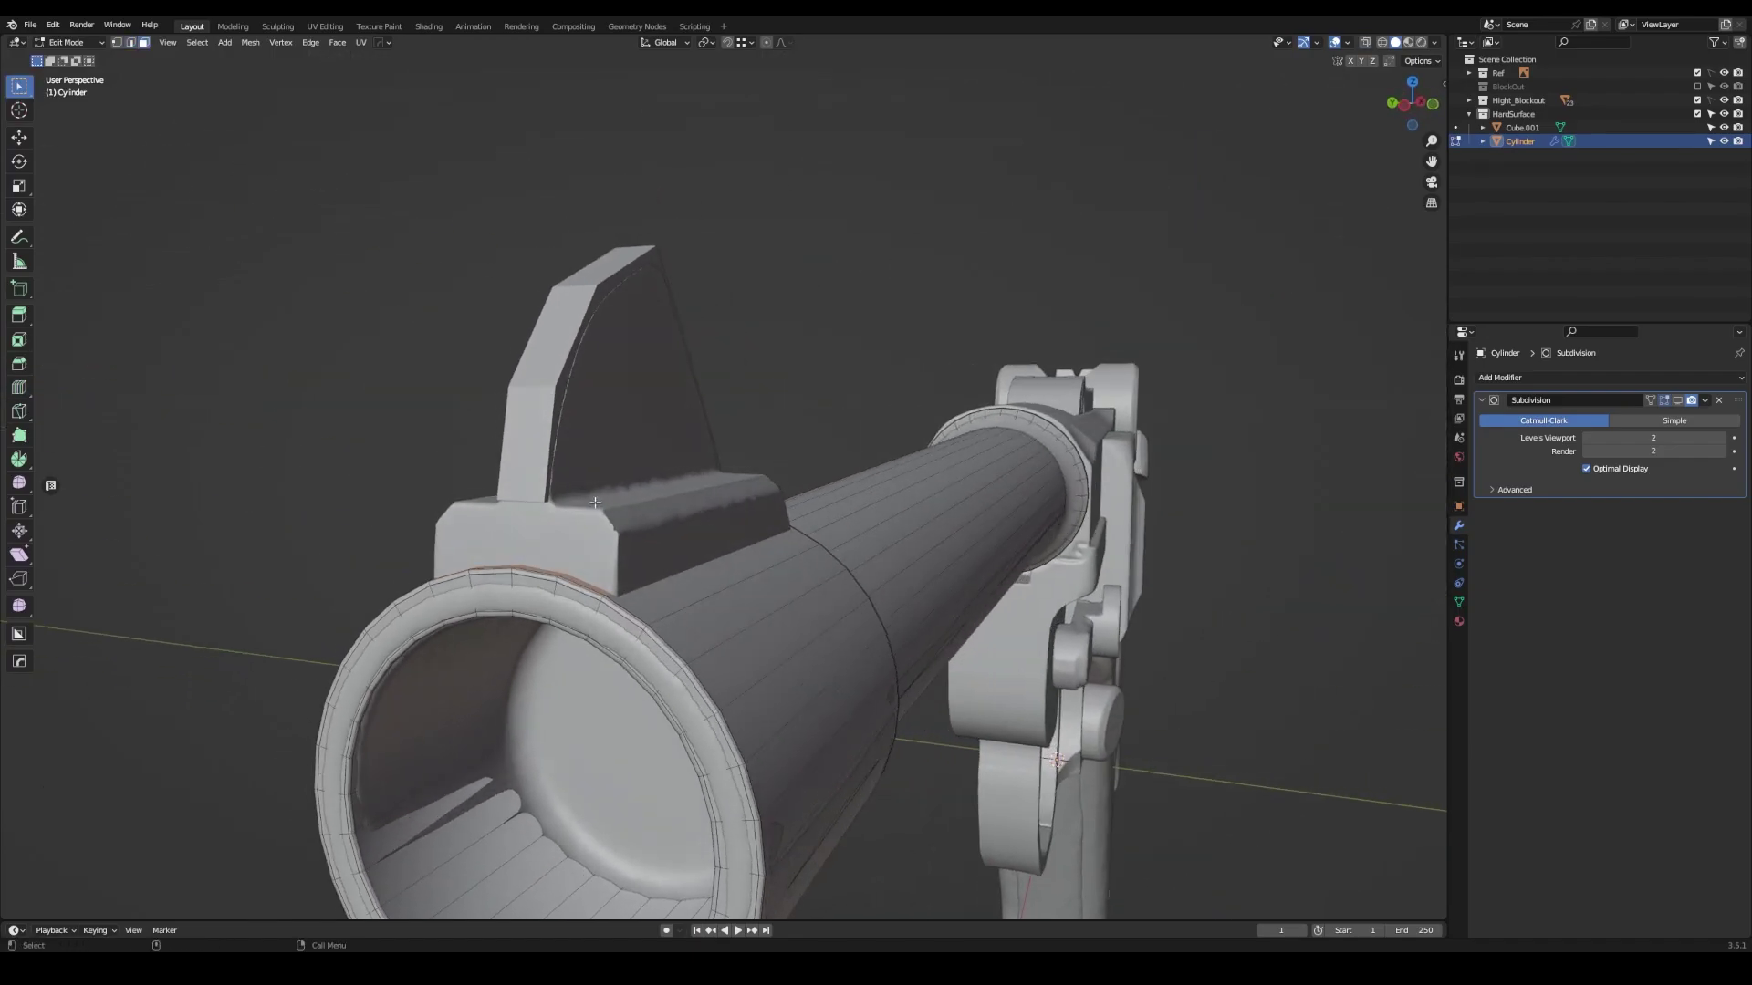
middle_drag(731, 705, 664, 554)
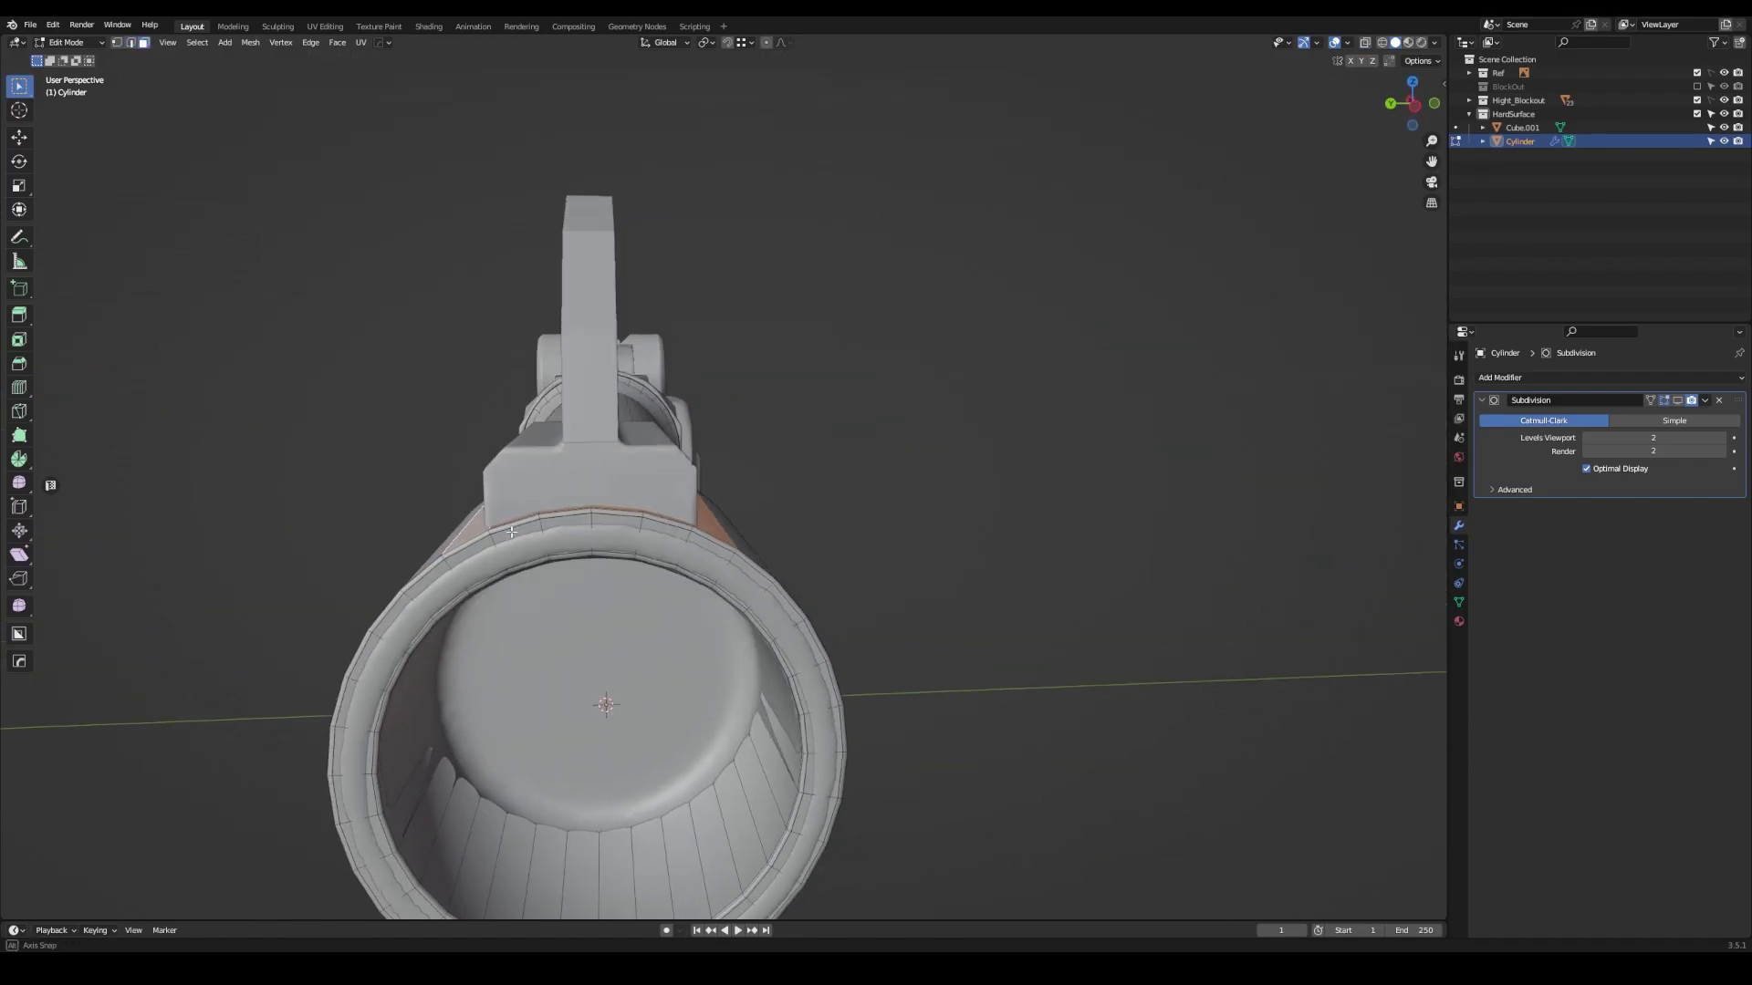
scroll(664, 554, up, 4)
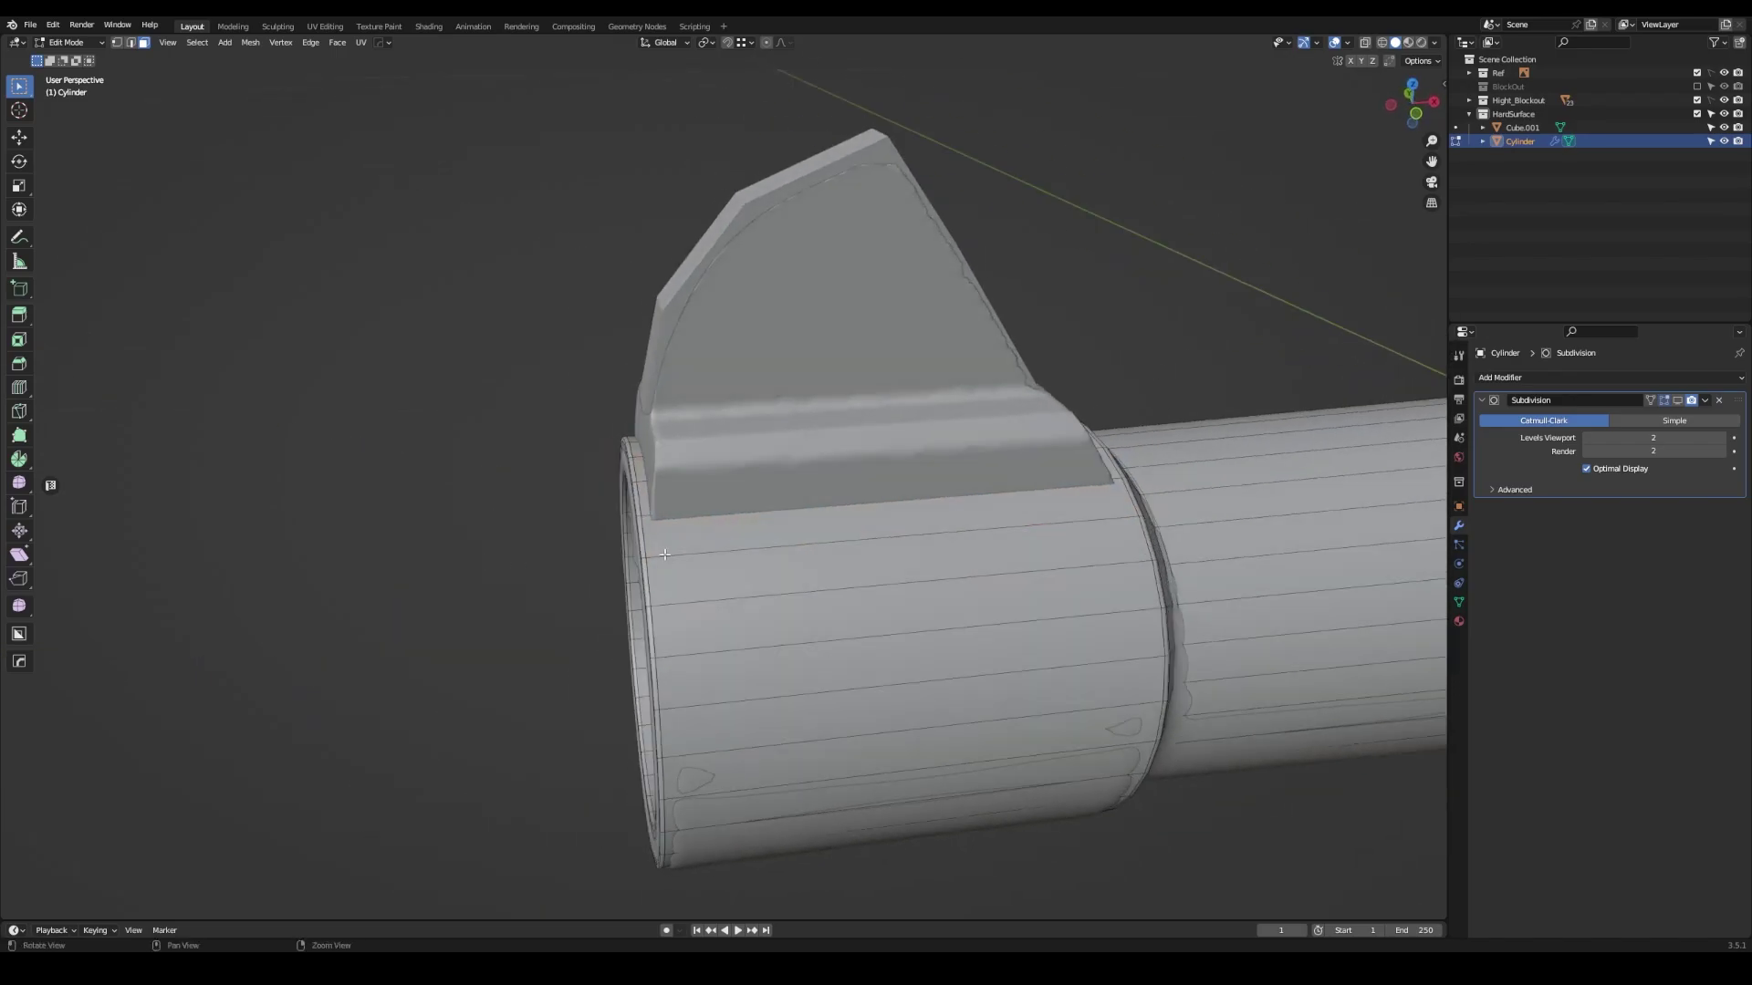
- Confirm the sleeve loop slide, then extrude and scale the faces under the front sight
click(576, 566)
mouse_move(1130, 548)
middle_down()
mouse_move(552, 509)
mouse_move(1123, 553)
middle_up()
click(1109, 575)
key(shift+space)
key(s)
drag(674, 421, 674, 431)
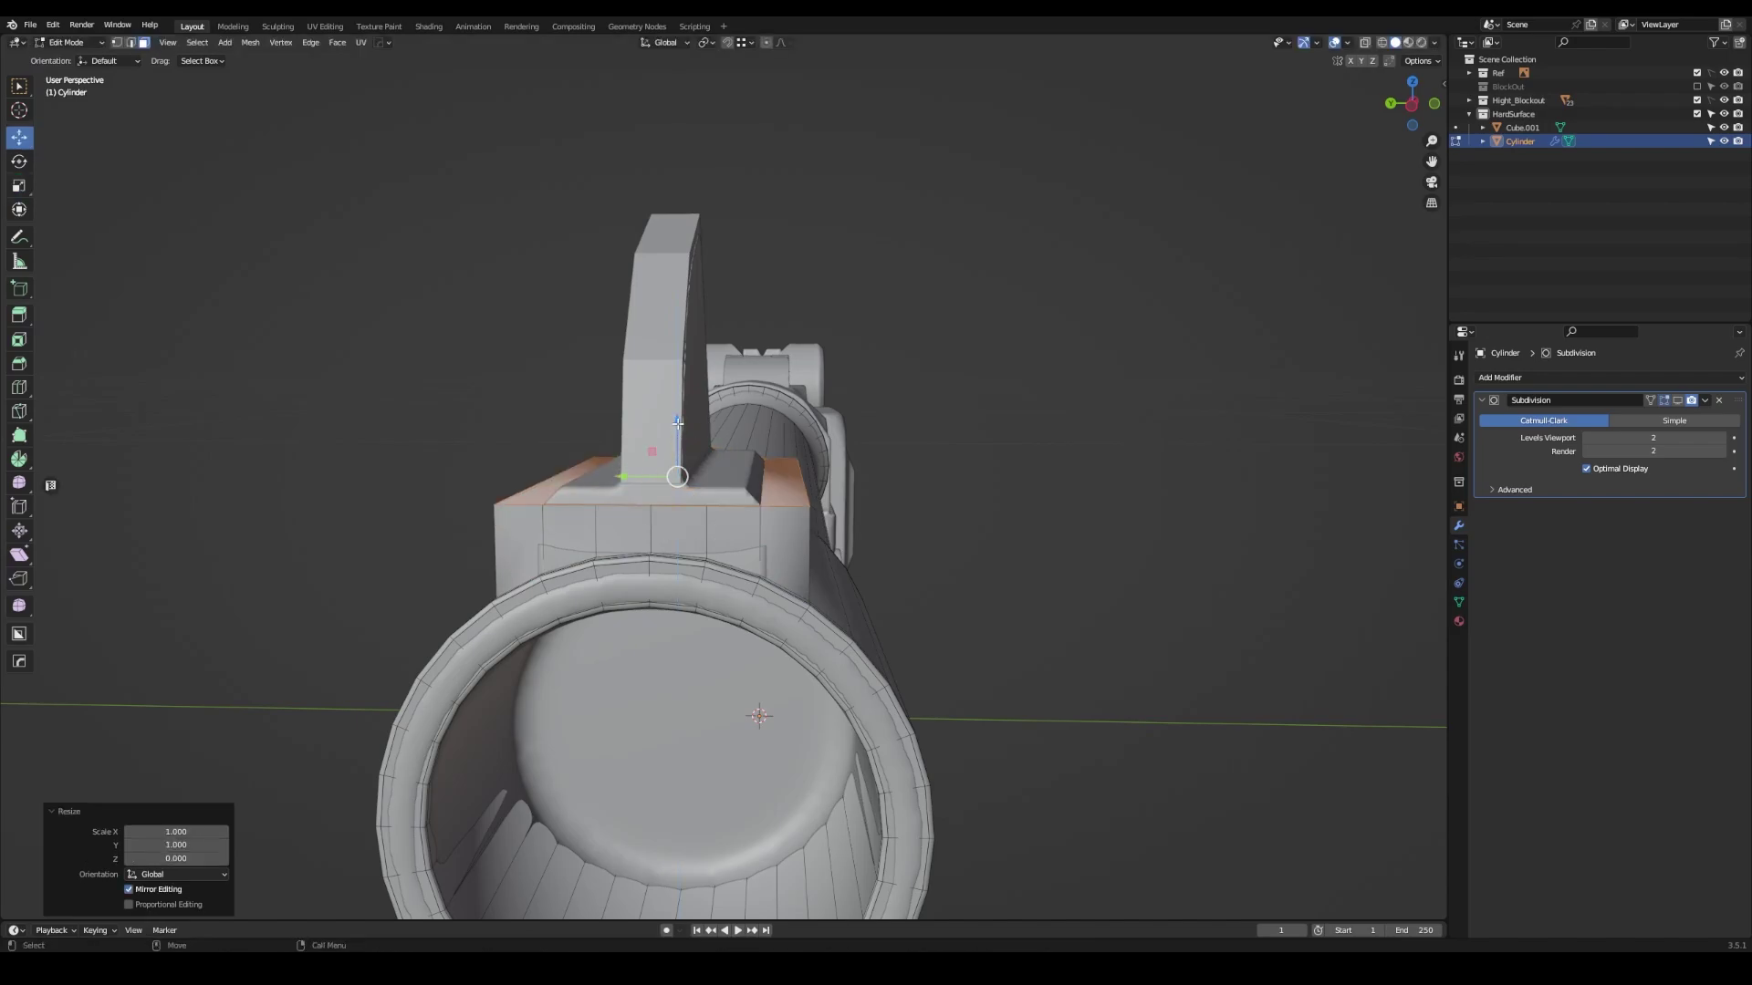
- Narrow the edge loop on the sight base from a head-on orthographic view
mouse_move(726, 508)
alt+middle_down()
mouse_move(599, 490)
mouse_move(721, 537)
alt+middle_up()
click(616, 490)
alt+middle_drag(855, 555, 1010, 536)
alt+click(607, 457)
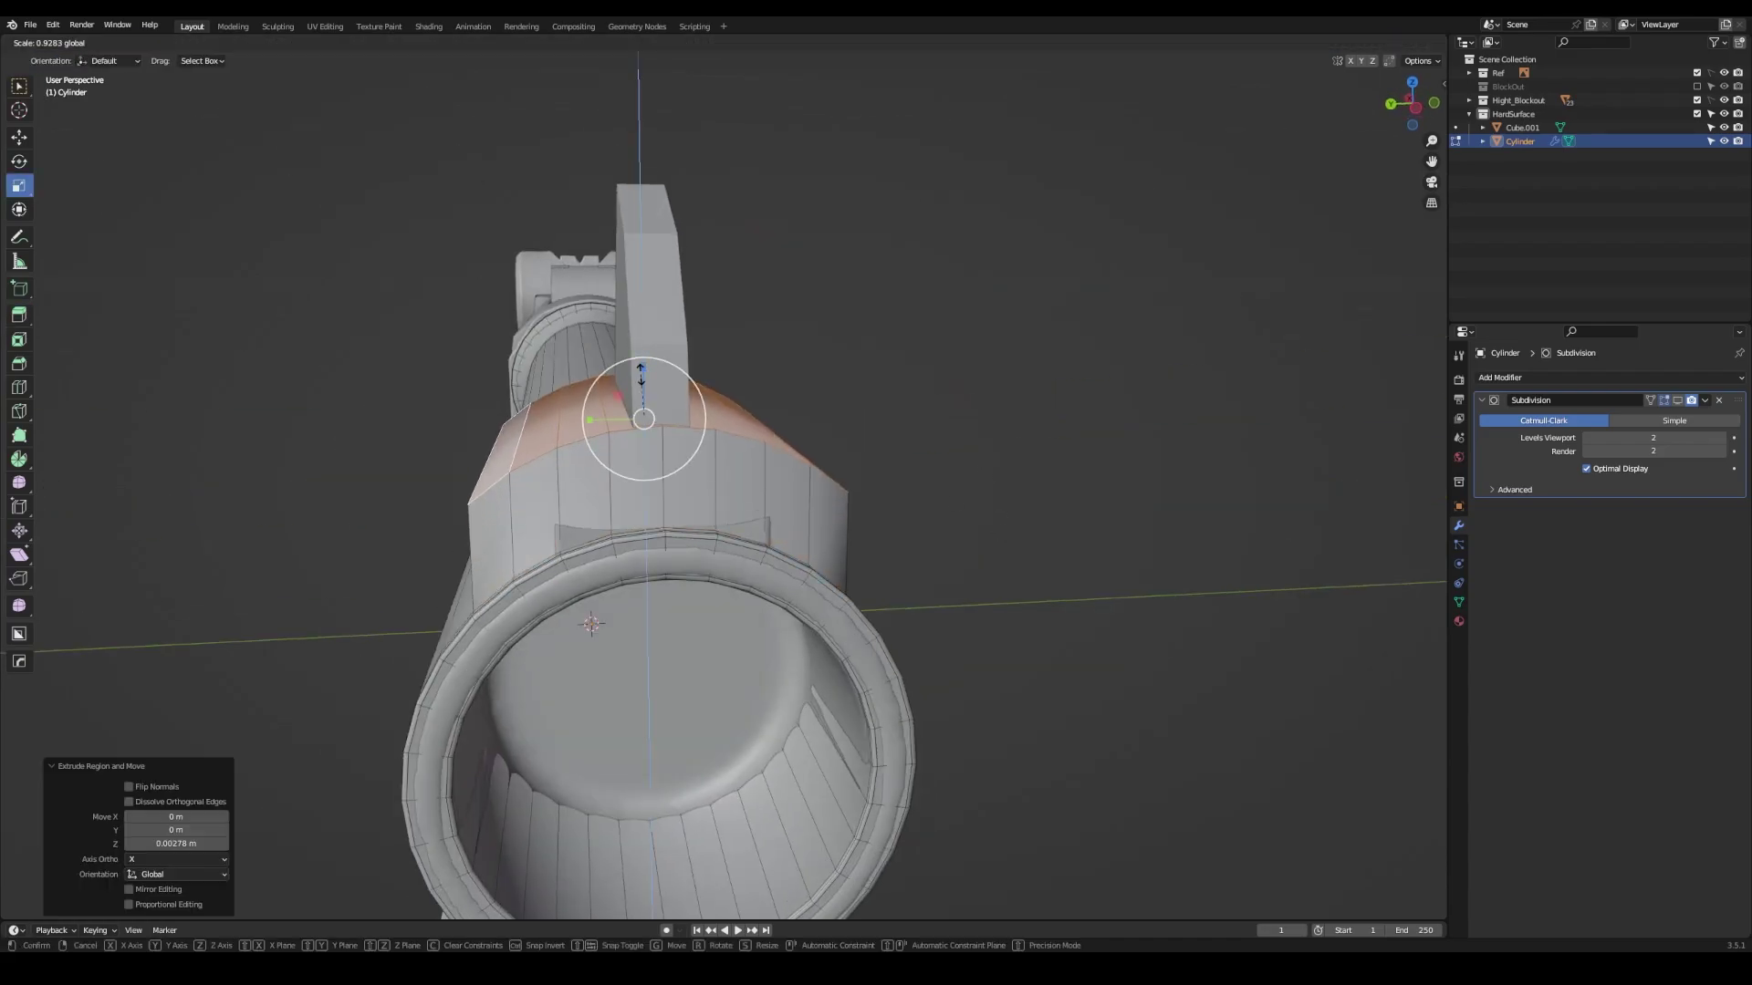
drag(607, 459, 607, 457)
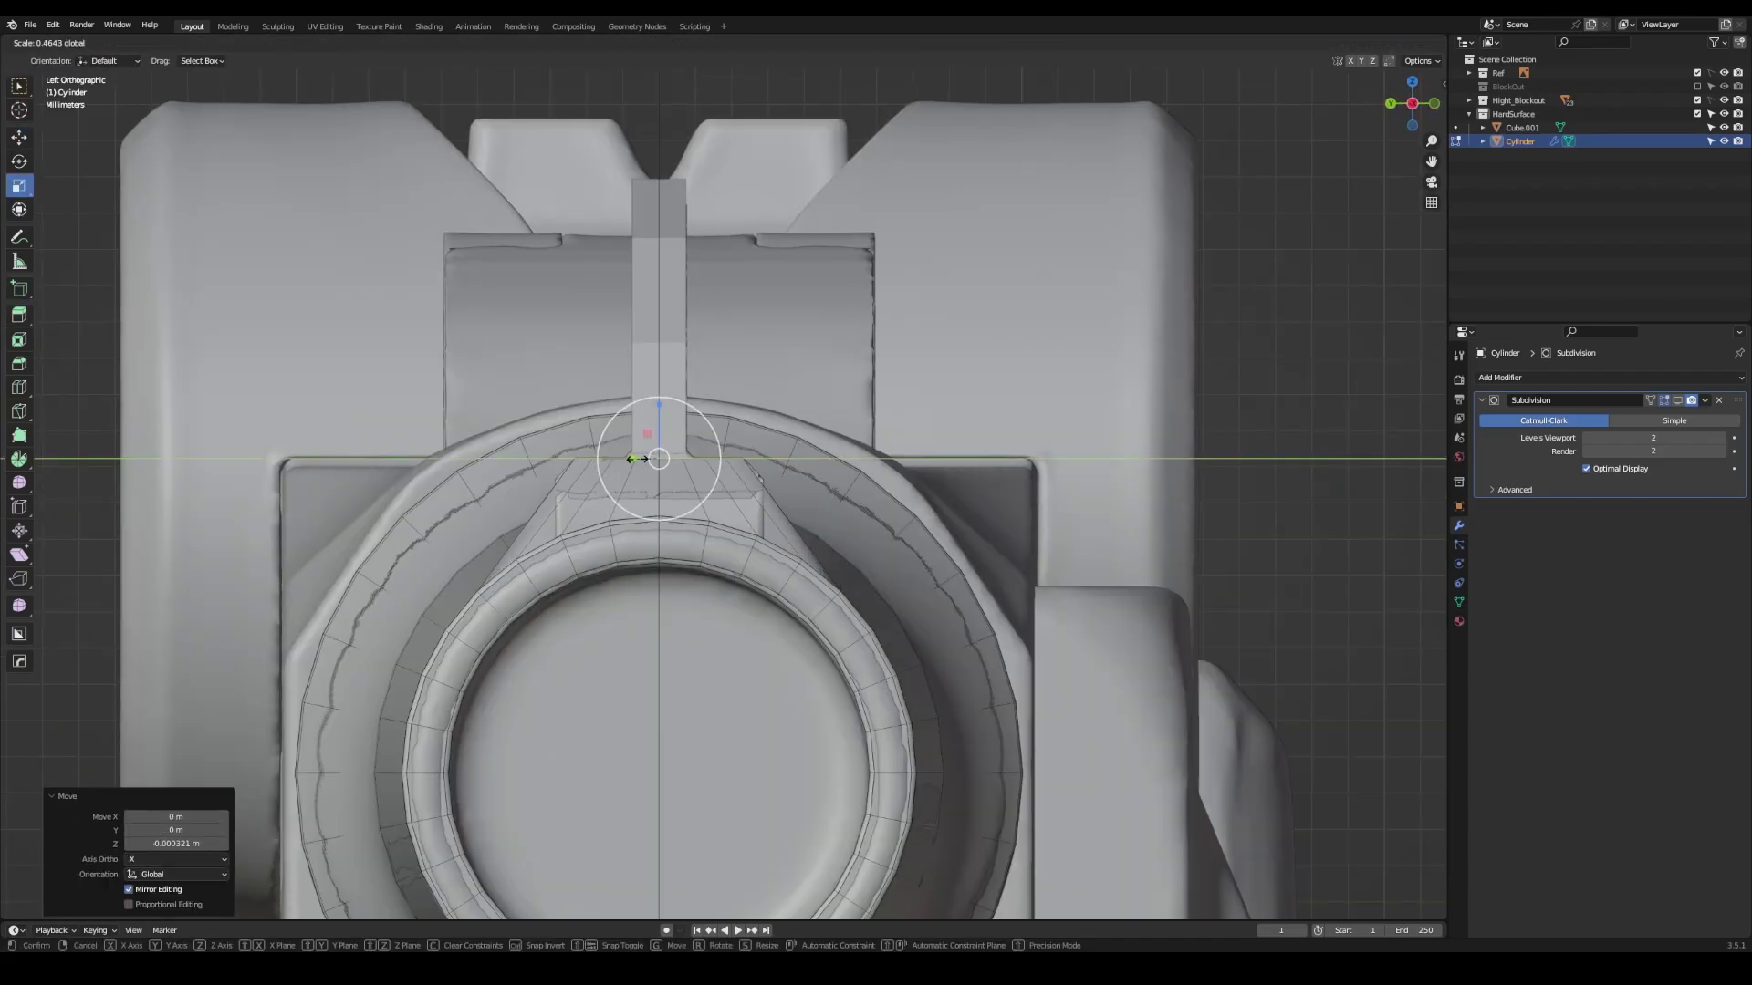
click(639, 458)
mouse_move(638, 459)
middle_down()
mouse_move(910, 481)
mouse_move(856, 535)
middle_up()
- Slide the sight base edge loop up the block using Even and Flip edge slide
key(w)
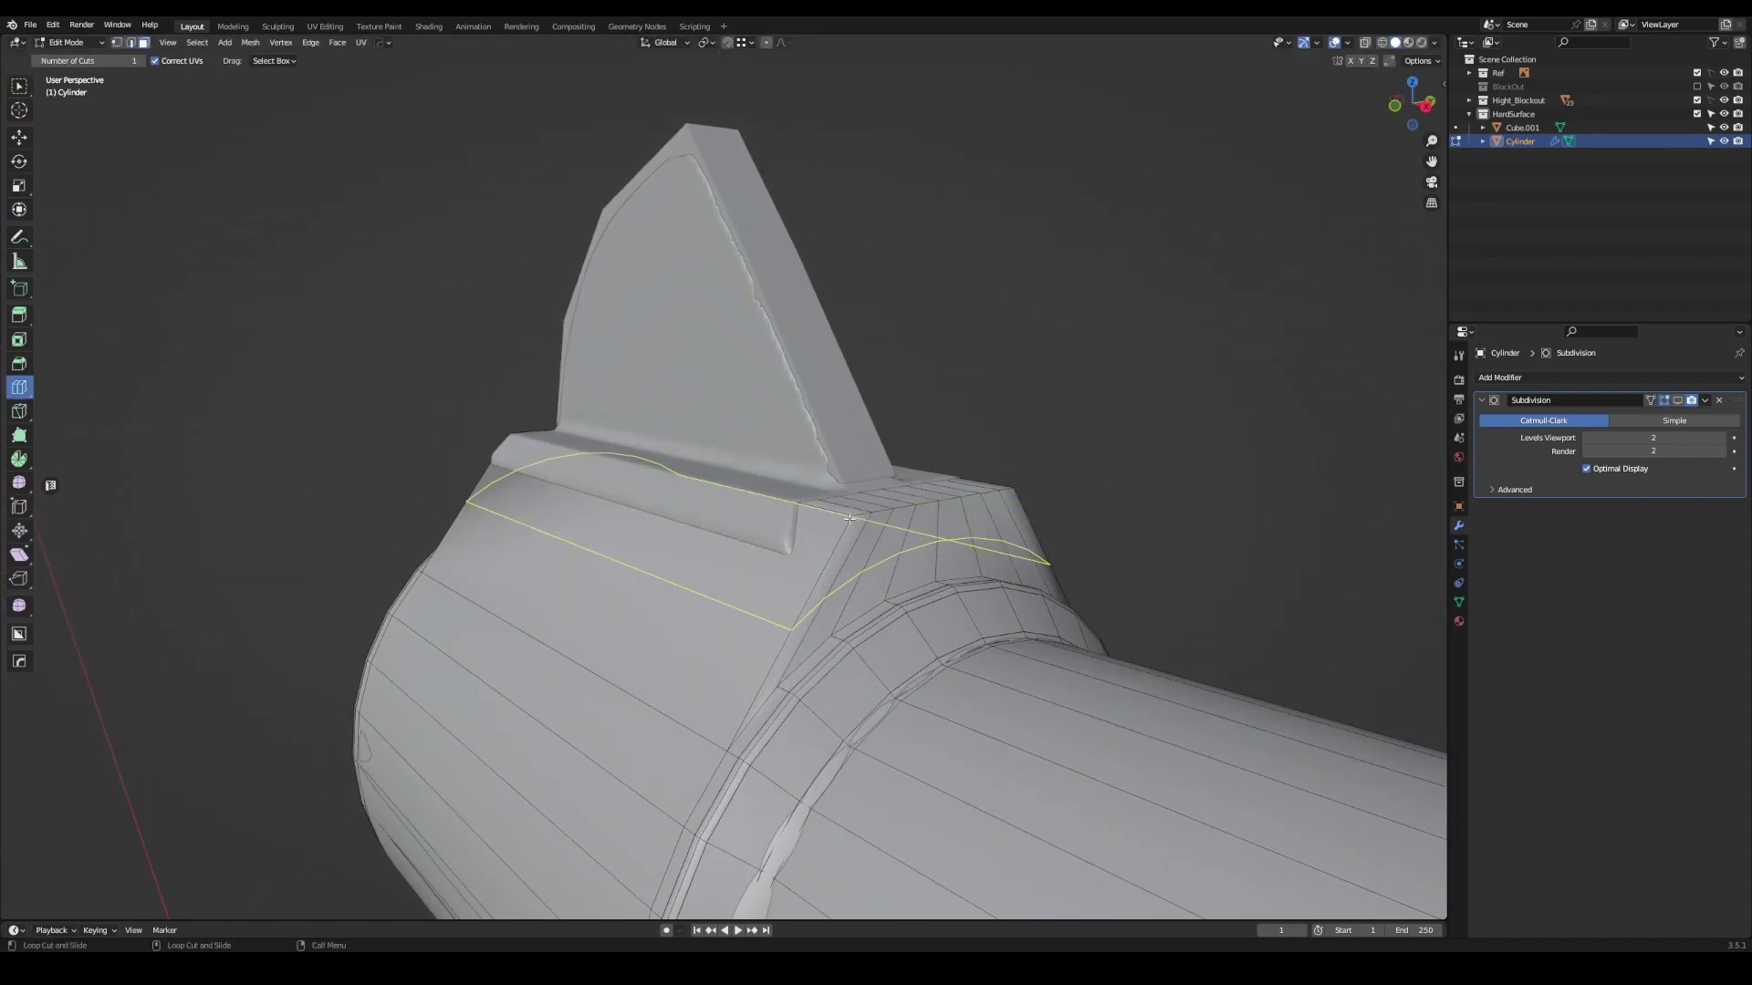
drag(814, 708, 807, 602)
key(e)
key(KP_1)
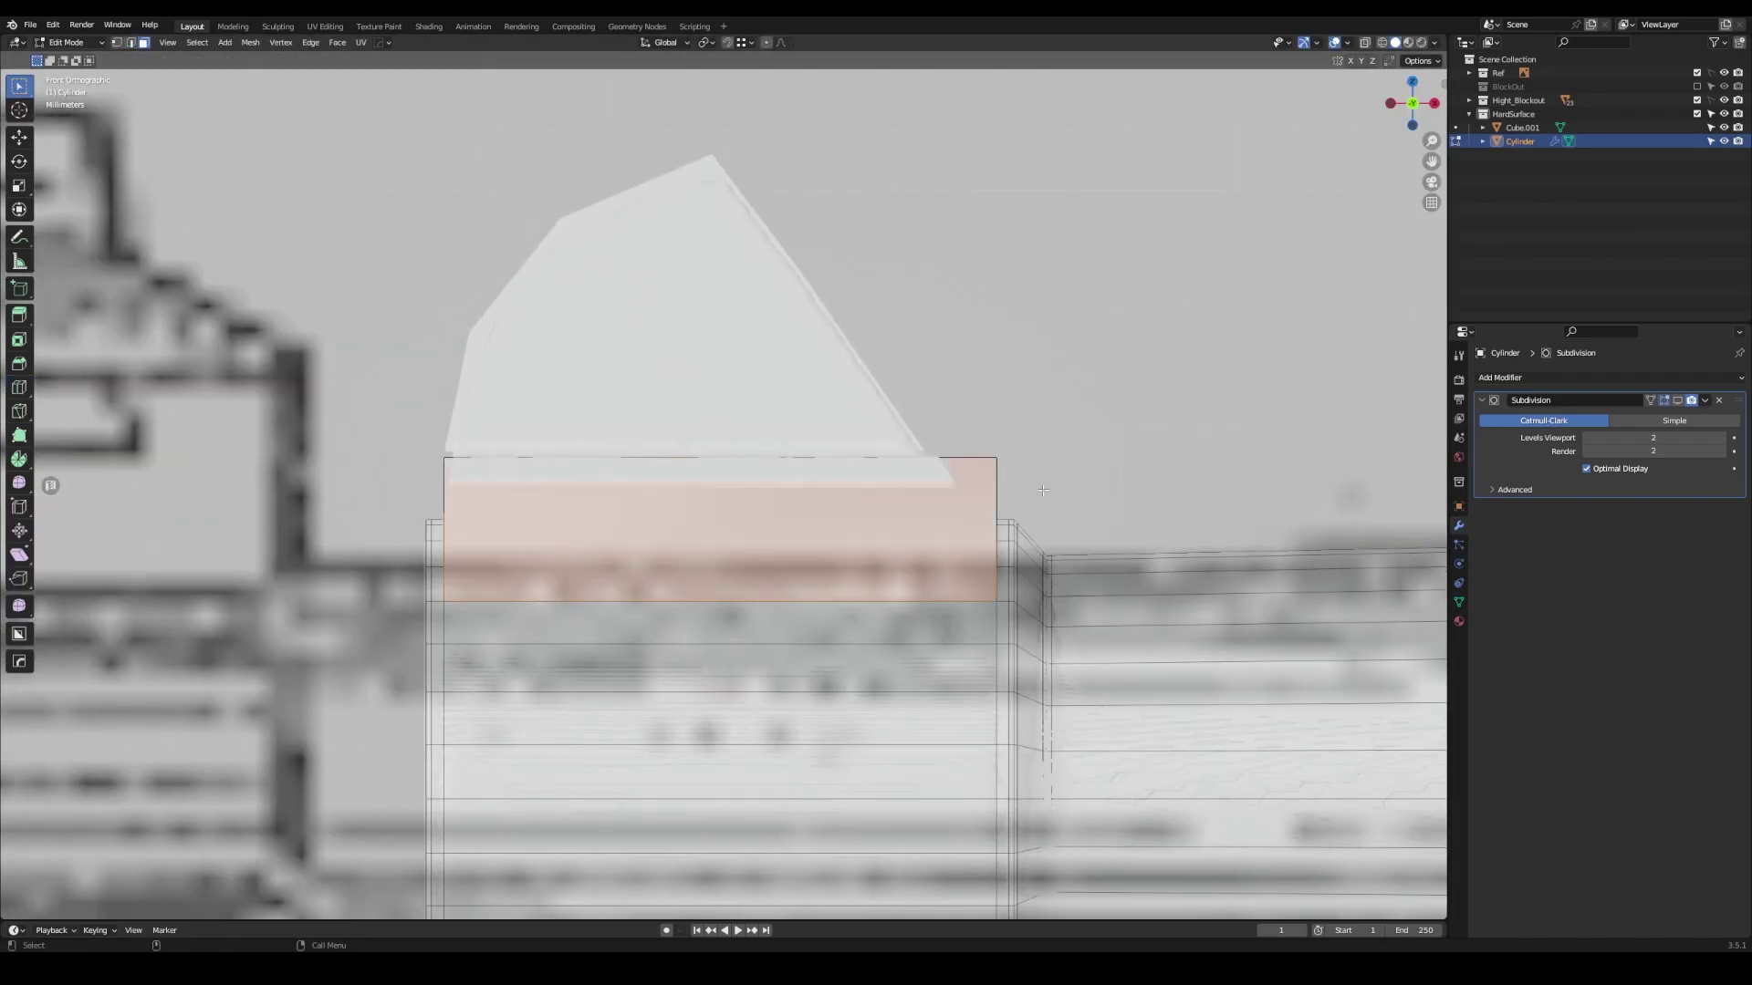
drag(1099, 481, 1099, 480)
mouse_move(1099, 481)
middle_down()
mouse_move(735, 494)
mouse_move(993, 395)
middle_up()
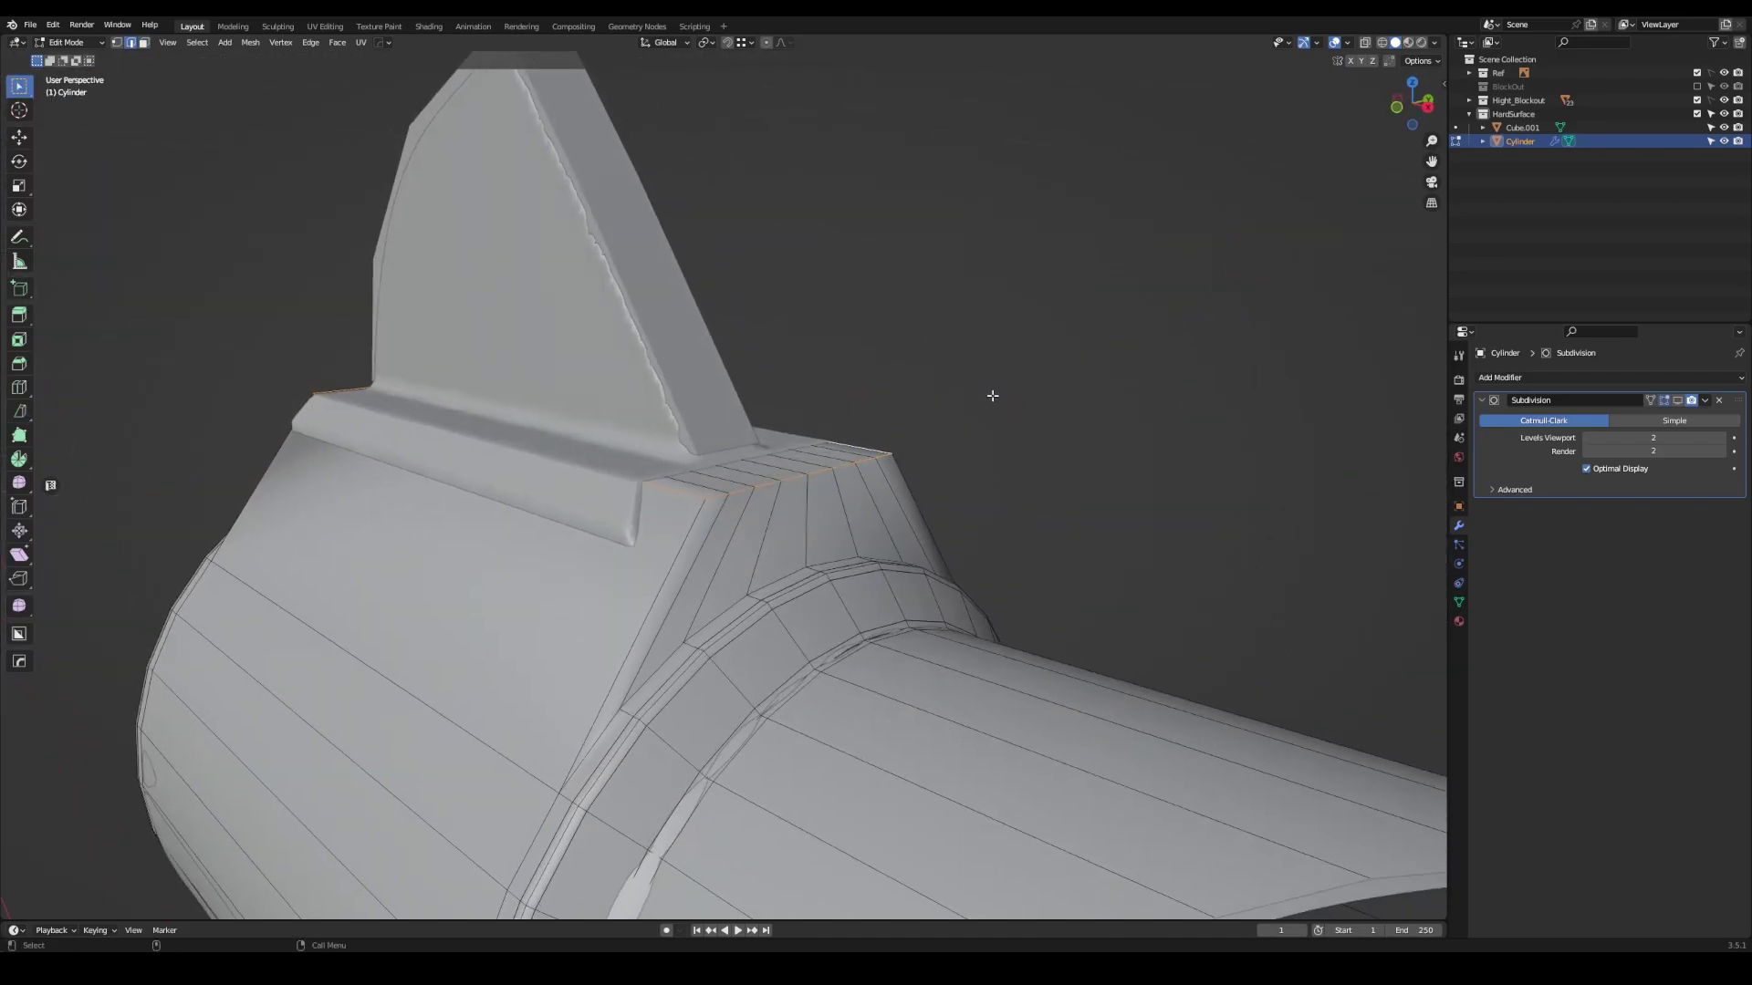
key(e)
key(f)
click(803, 443)
- Scale the selected sight-base edges along one axis to tighten them
mouse_move(803, 443)
middle_down()
mouse_move(754, 452)
mouse_move(821, 398)
mouse_move(735, 536)
mouse_move(883, 550)
middle_up()
key(shift+space)
key(s)
click(830, 409)
key(w)
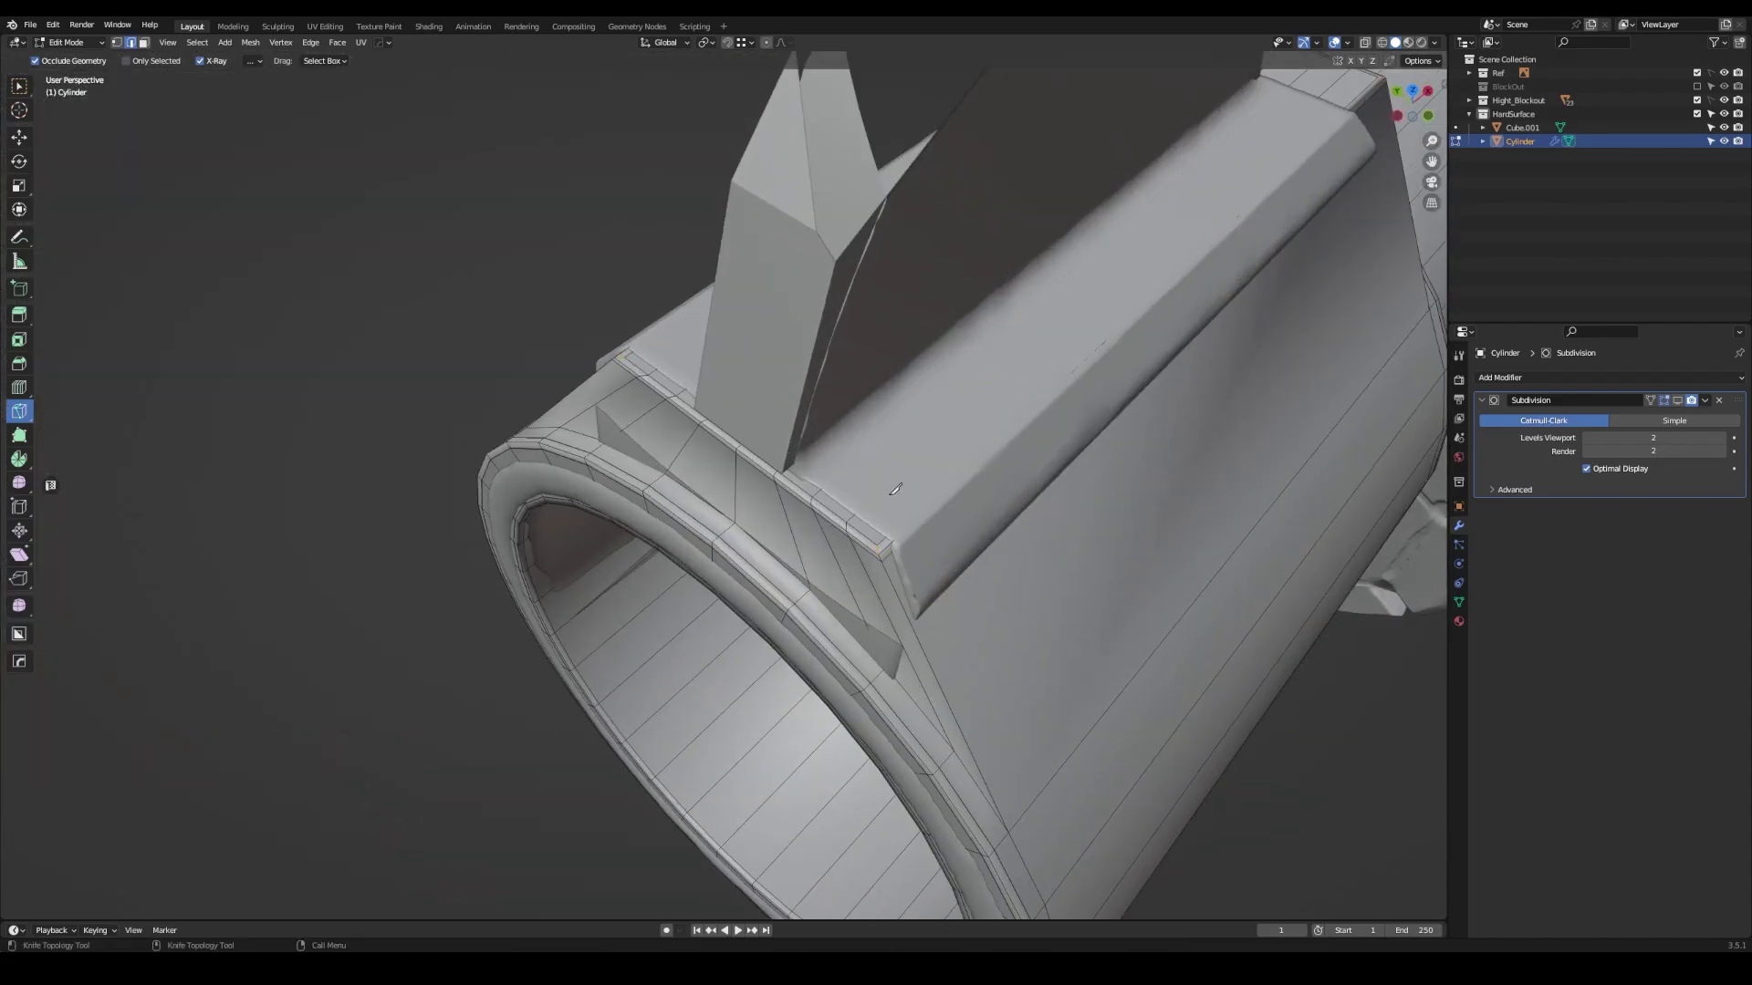
key(w)
mouse_move(896, 489)
middle_down()
mouse_move(856, 463)
mouse_move(835, 488)
middle_up()
- Add a new edge loop around the sight base and preview the subdivision
key(ctrl+r)
drag(834, 488, 829, 497)
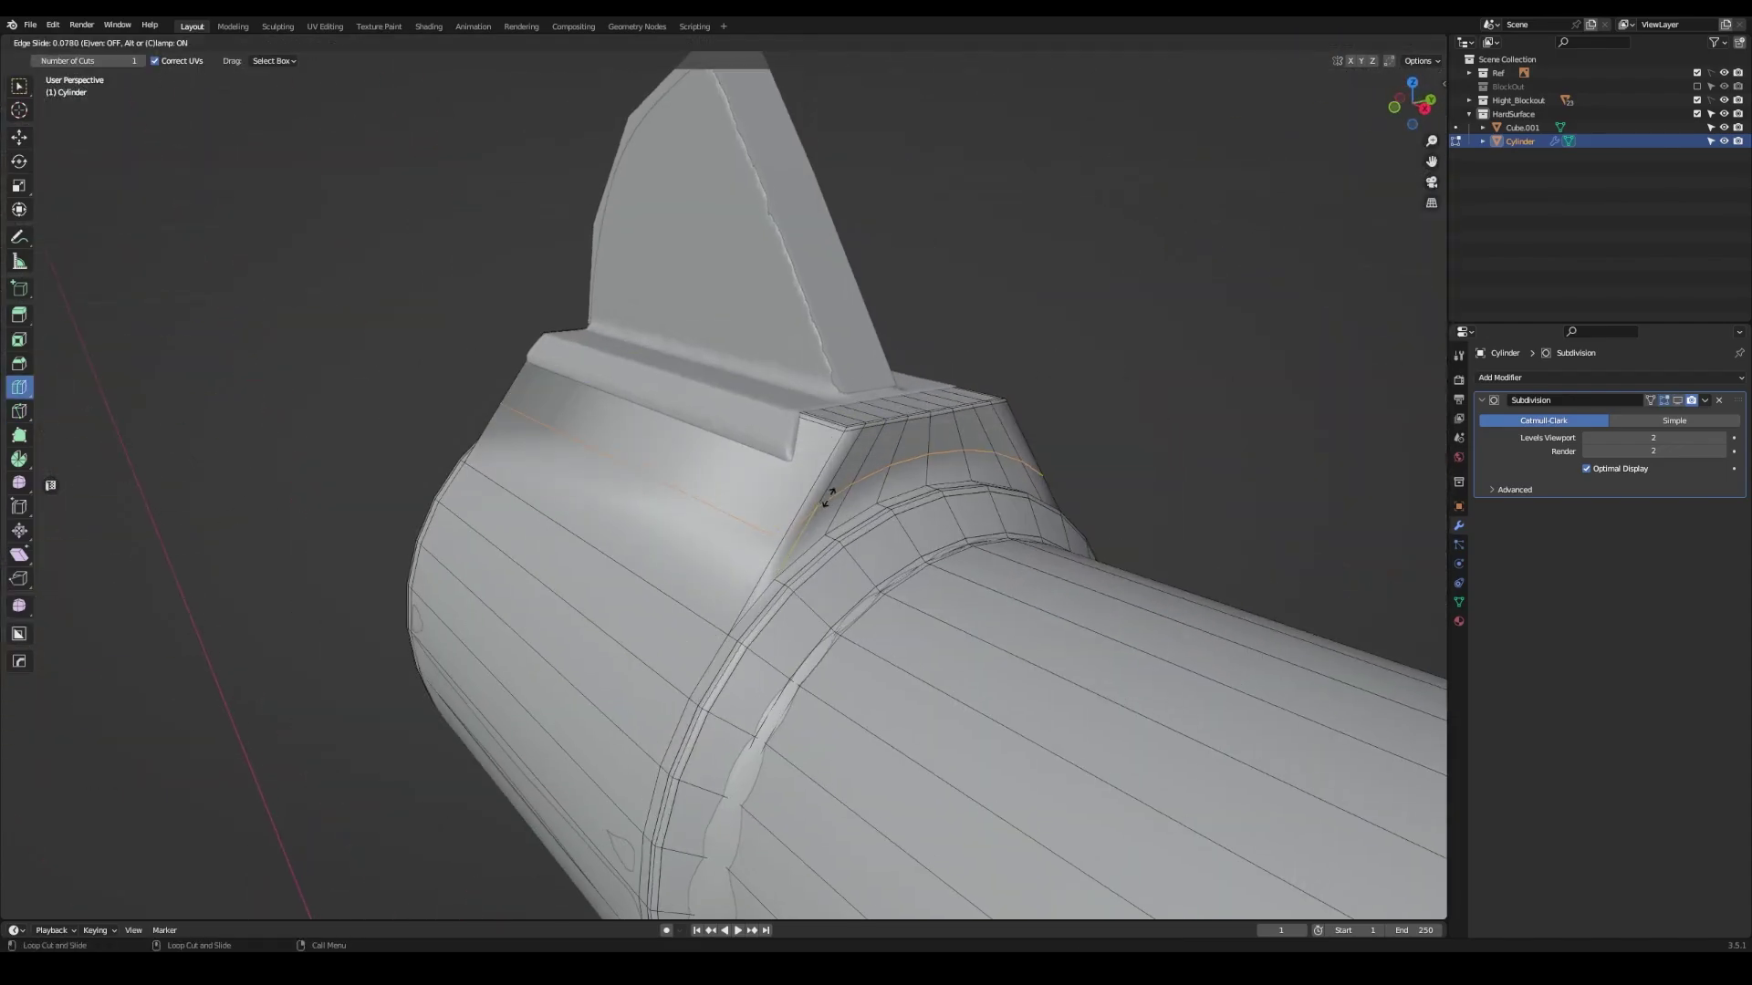
mouse_move(1151, 403)
middle_down()
mouse_move(1056, 375)
mouse_move(625, 476)
mouse_move(841, 458)
mouse_move(681, 504)
mouse_move(715, 496)
mouse_move(693, 484)
middle_up()
click(632, 478)
key(Tab)
key(ctrl+Tab)
click(715, 410)
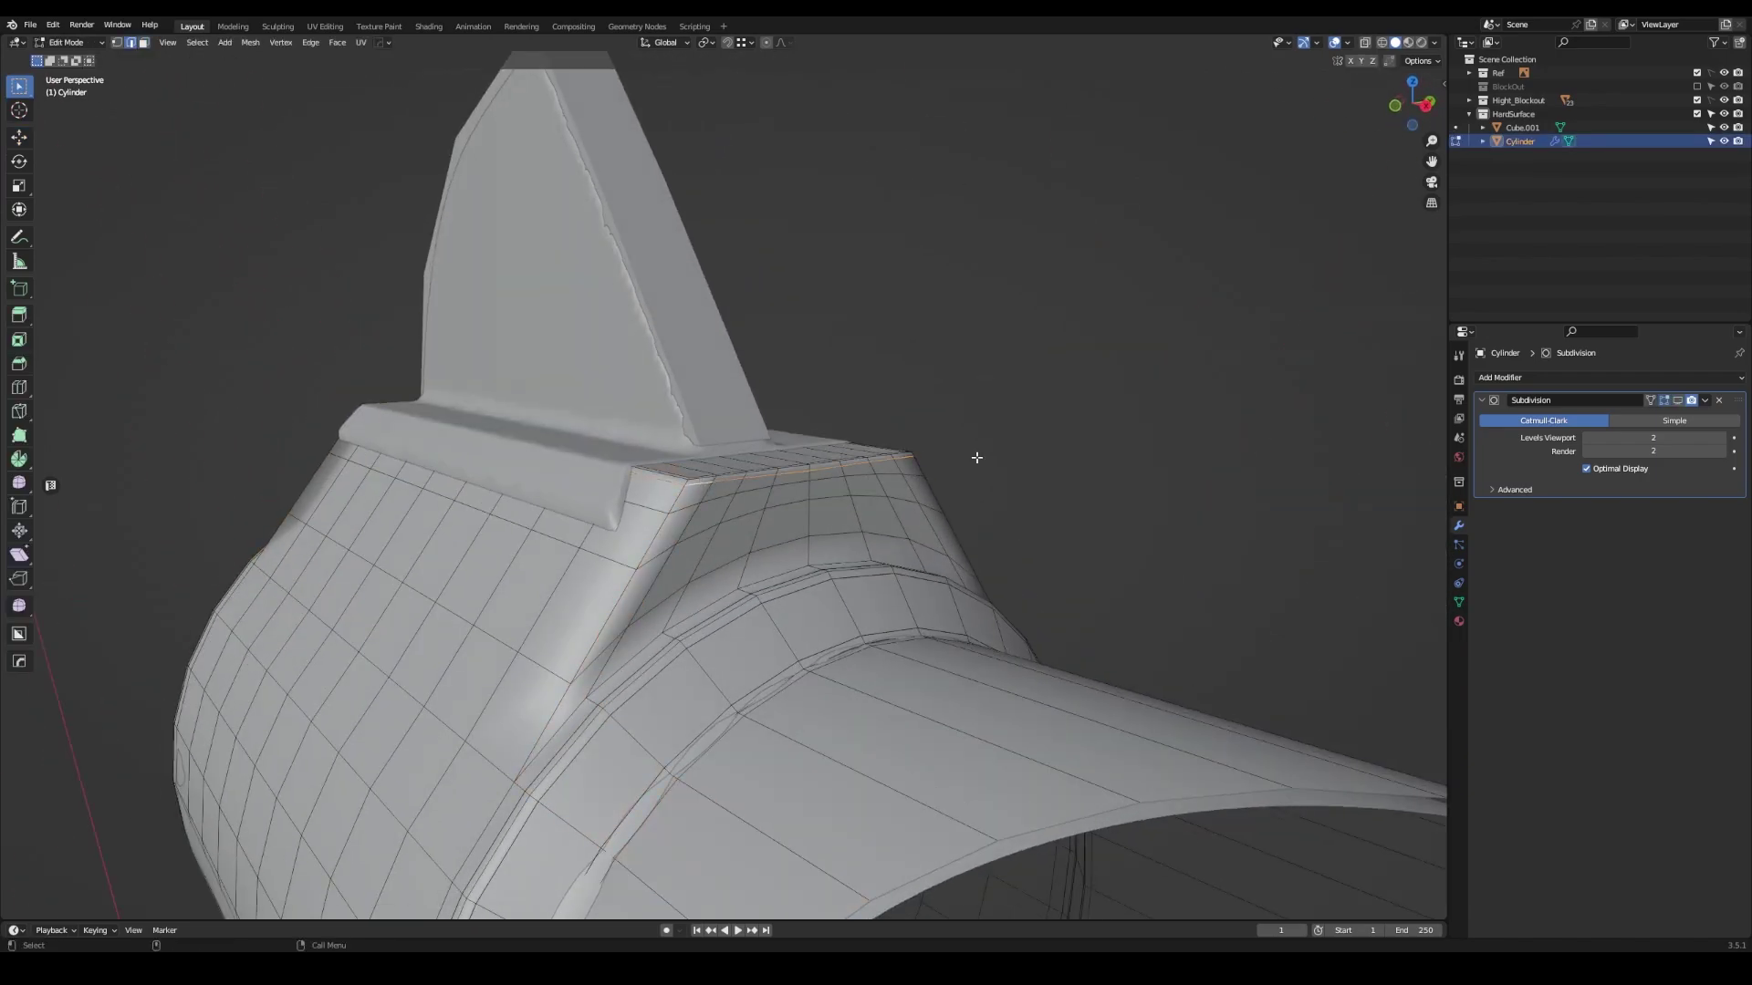
- Slide the edge loop again and check the smoothed result with Tab
click(1048, 391)
mouse_move(1047, 390)
middle_down()
mouse_move(806, 446)
mouse_move(885, 490)
mouse_move(993, 363)
middle_up()
key(Tab)
key(Tab)
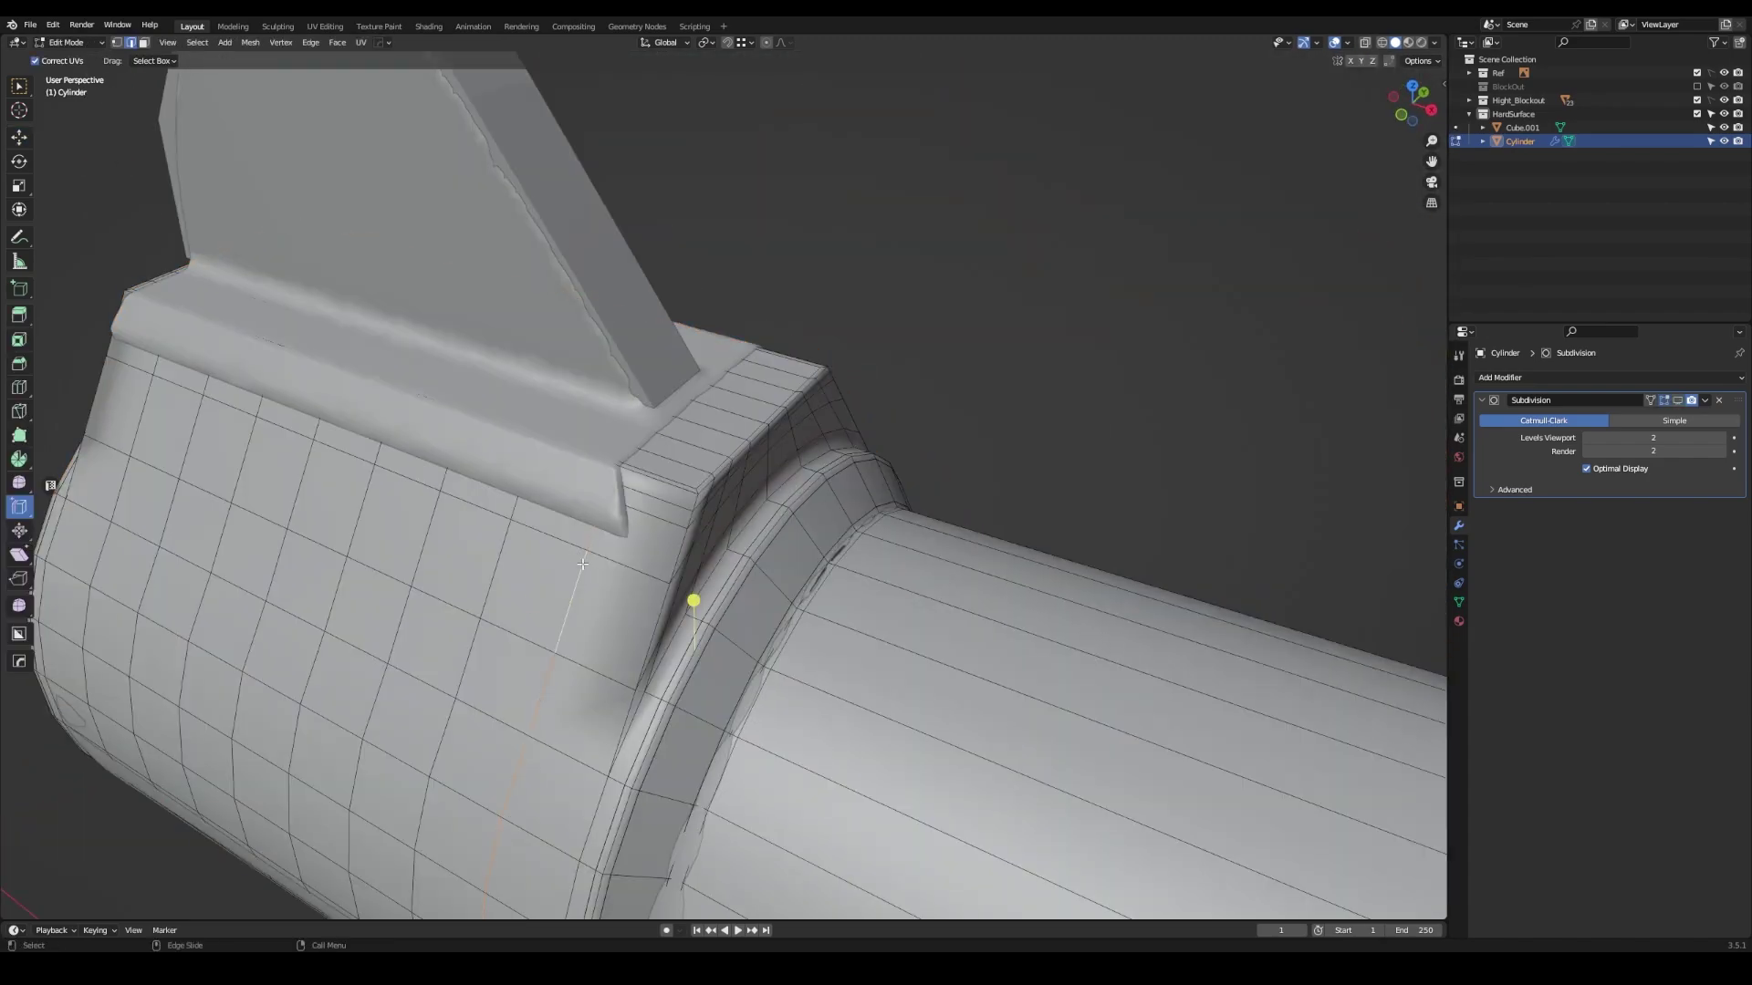
key(g)
key(g)
mouse_move(557, 472)
middle_down()
mouse_move(593, 400)
mouse_move(659, 418)
mouse_move(658, 443)
mouse_move(451, 452)
mouse_move(474, 382)
mouse_move(668, 413)
mouse_move(631, 458)
mouse_move(602, 429)
middle_up()
- Select the vertical edge loop on the sight block in edge mode, previewing the smoothing
click(653, 380)
key(Tab)
click(669, 413)
key(Tab)
key(2)
alt+click(631, 458)
key(Tab)
mouse_move(714, 475)
middle_down()
mouse_move(527, 465)
mouse_move(943, 454)
mouse_move(727, 469)
mouse_move(697, 508)
mouse_move(809, 462)
mouse_move(817, 476)
mouse_move(786, 538)
mouse_move(799, 569)
mouse_move(748, 557)
middle_up()
click(783, 517)
key(Tab)
- Symmetrize the whole mesh and knife a cut at the sight block's corner
key(a)
key(alt+x)
scroll(738, 552, up, 5)
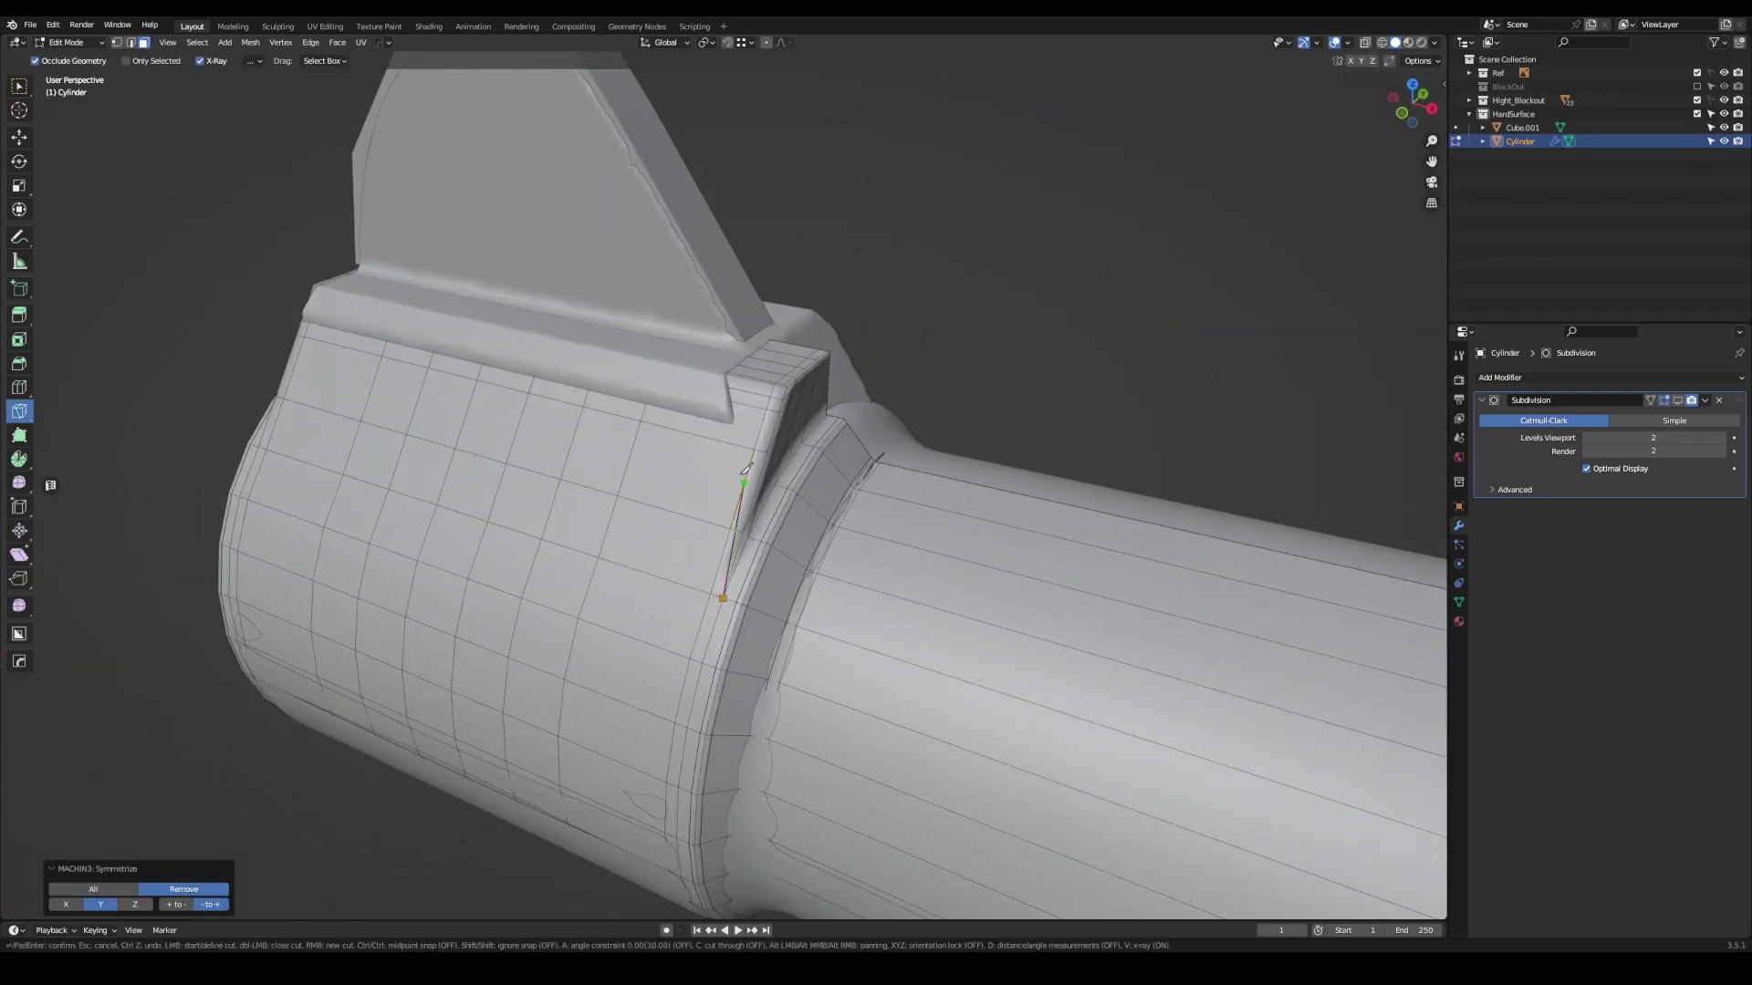
click(730, 372)
middle_drag(730, 372, 826, 376)
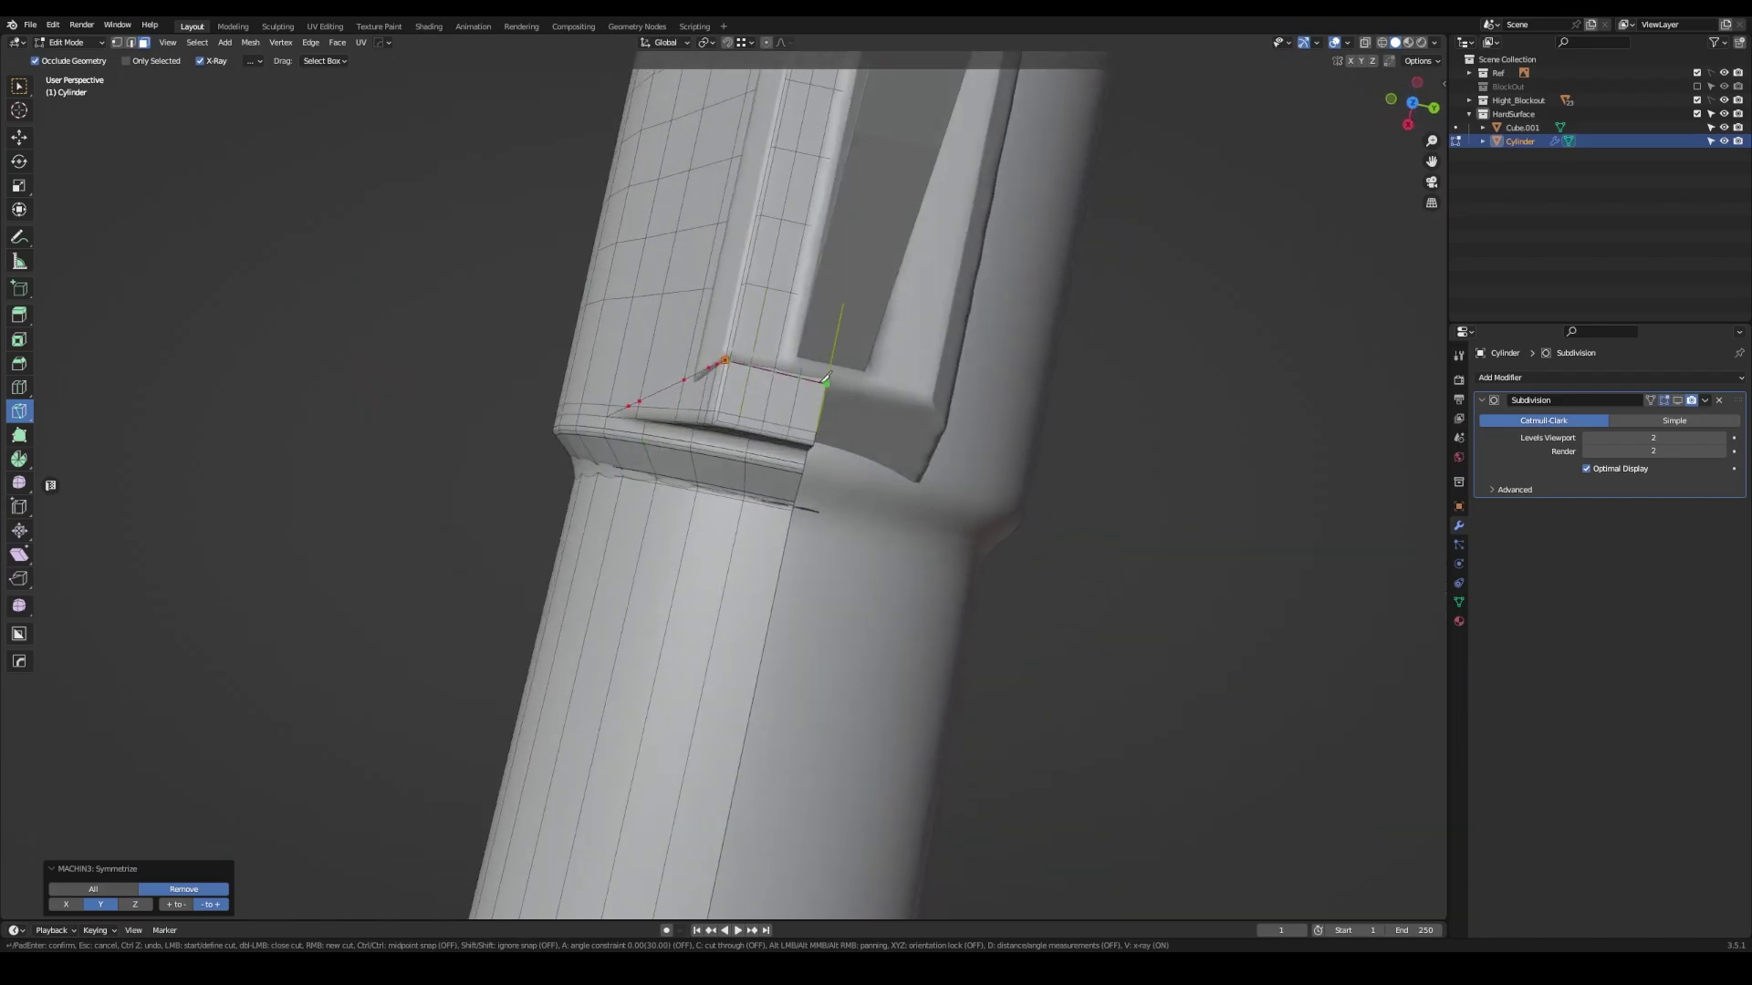
click(763, 397)
mouse_move(762, 397)
middle_down()
mouse_move(684, 620)
mouse_move(639, 511)
middle_up()
- Delete the block's corner and top faces, then refill the gap with a new face
click(682, 625)
key(w)
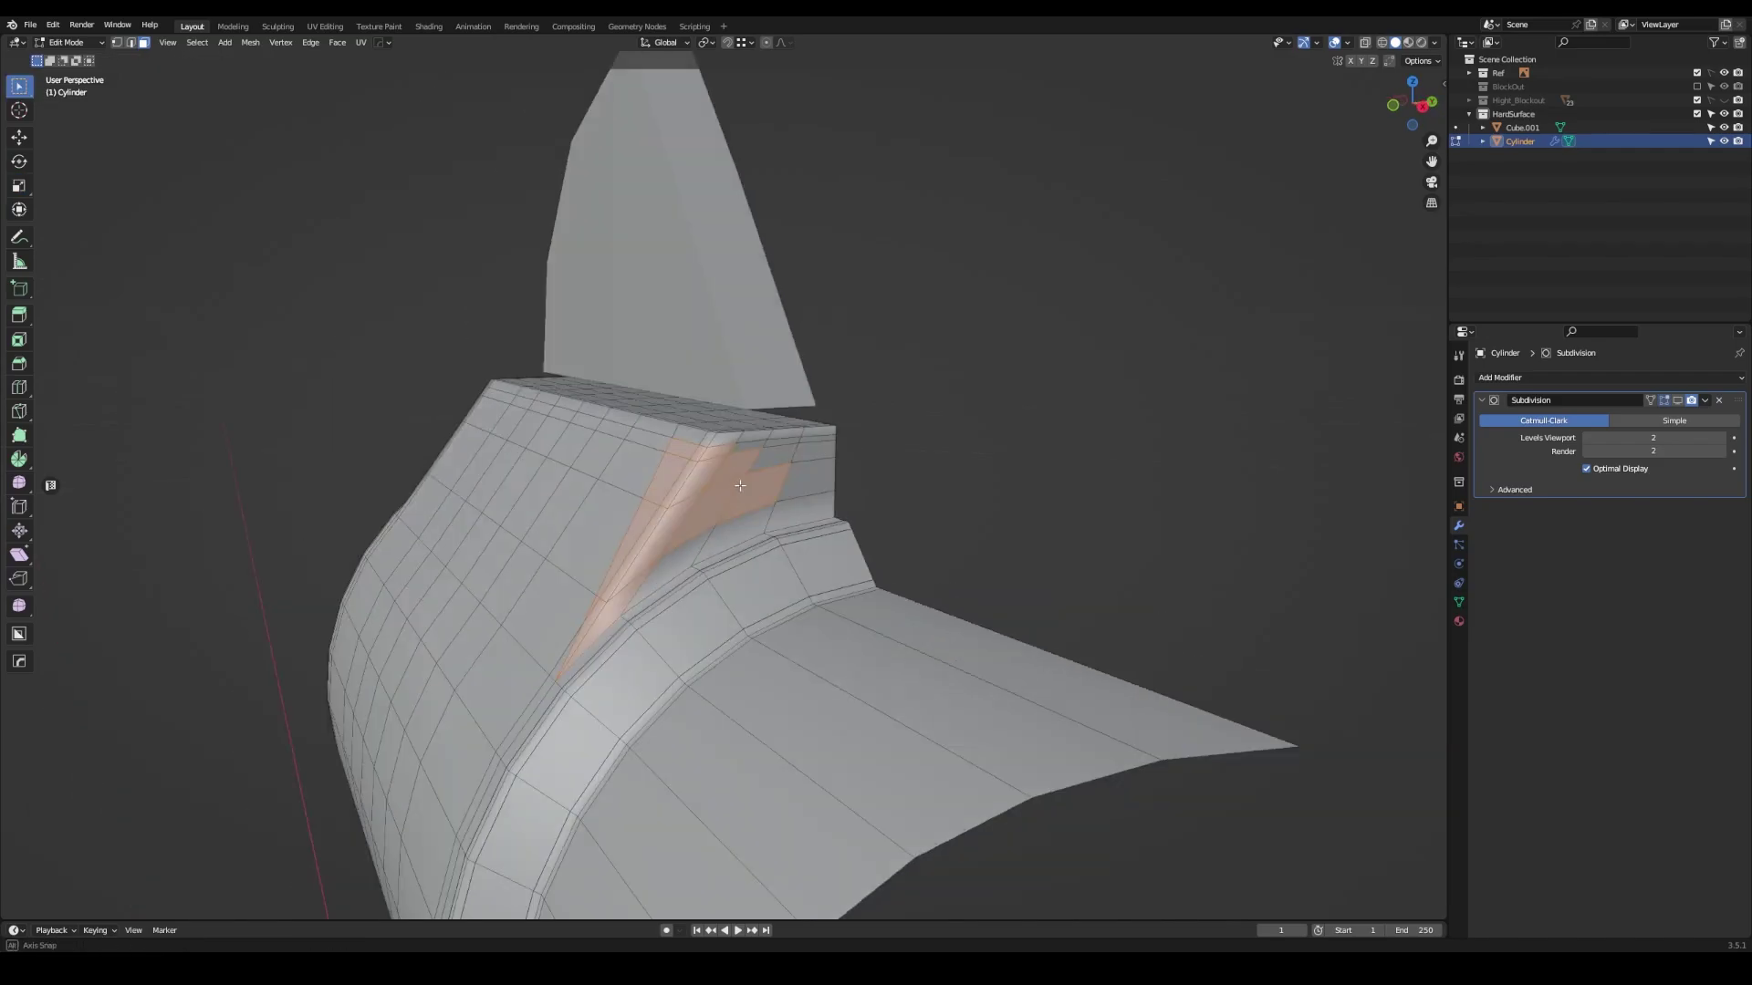
shift+click(775, 438)
mouse_move(775, 438)
middle_down()
mouse_move(828, 413)
mouse_move(607, 503)
mouse_move(525, 476)
mouse_move(700, 638)
middle_up()
key(x)
click(827, 413)
key(2)
alt+shift+click(584, 630)
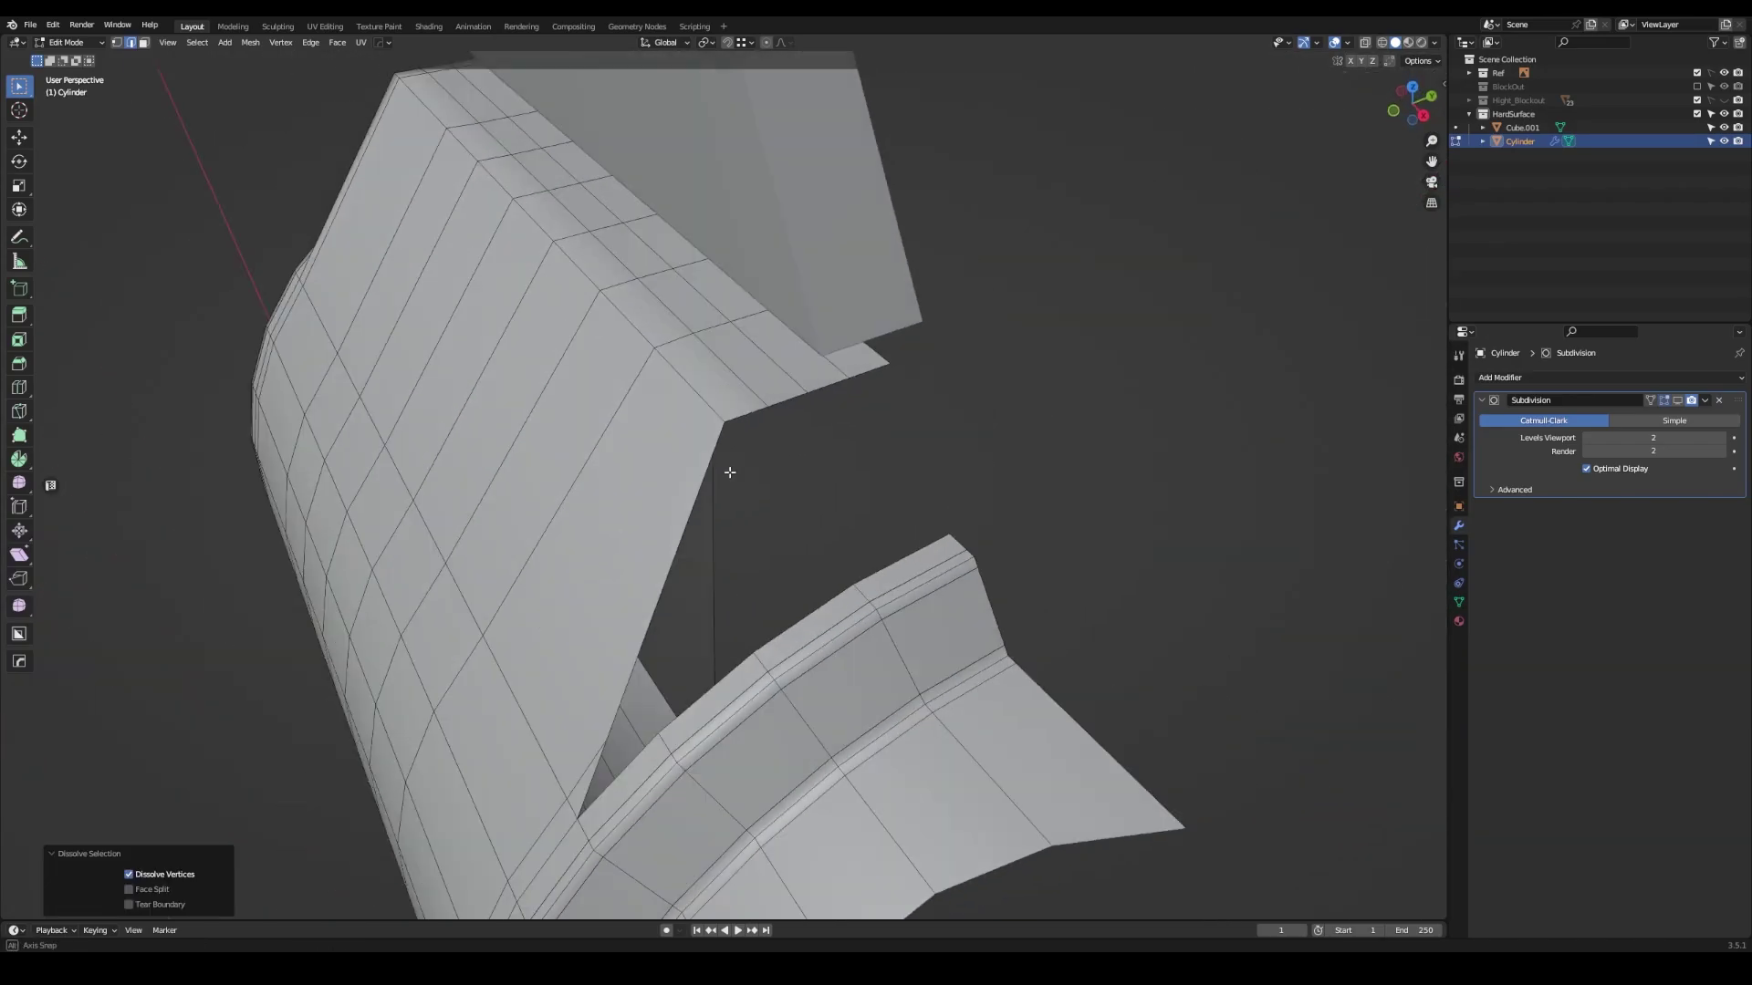
shift+click(700, 638)
shift+click(752, 400)
key(f)
middle_drag(753, 401, 653, 658)
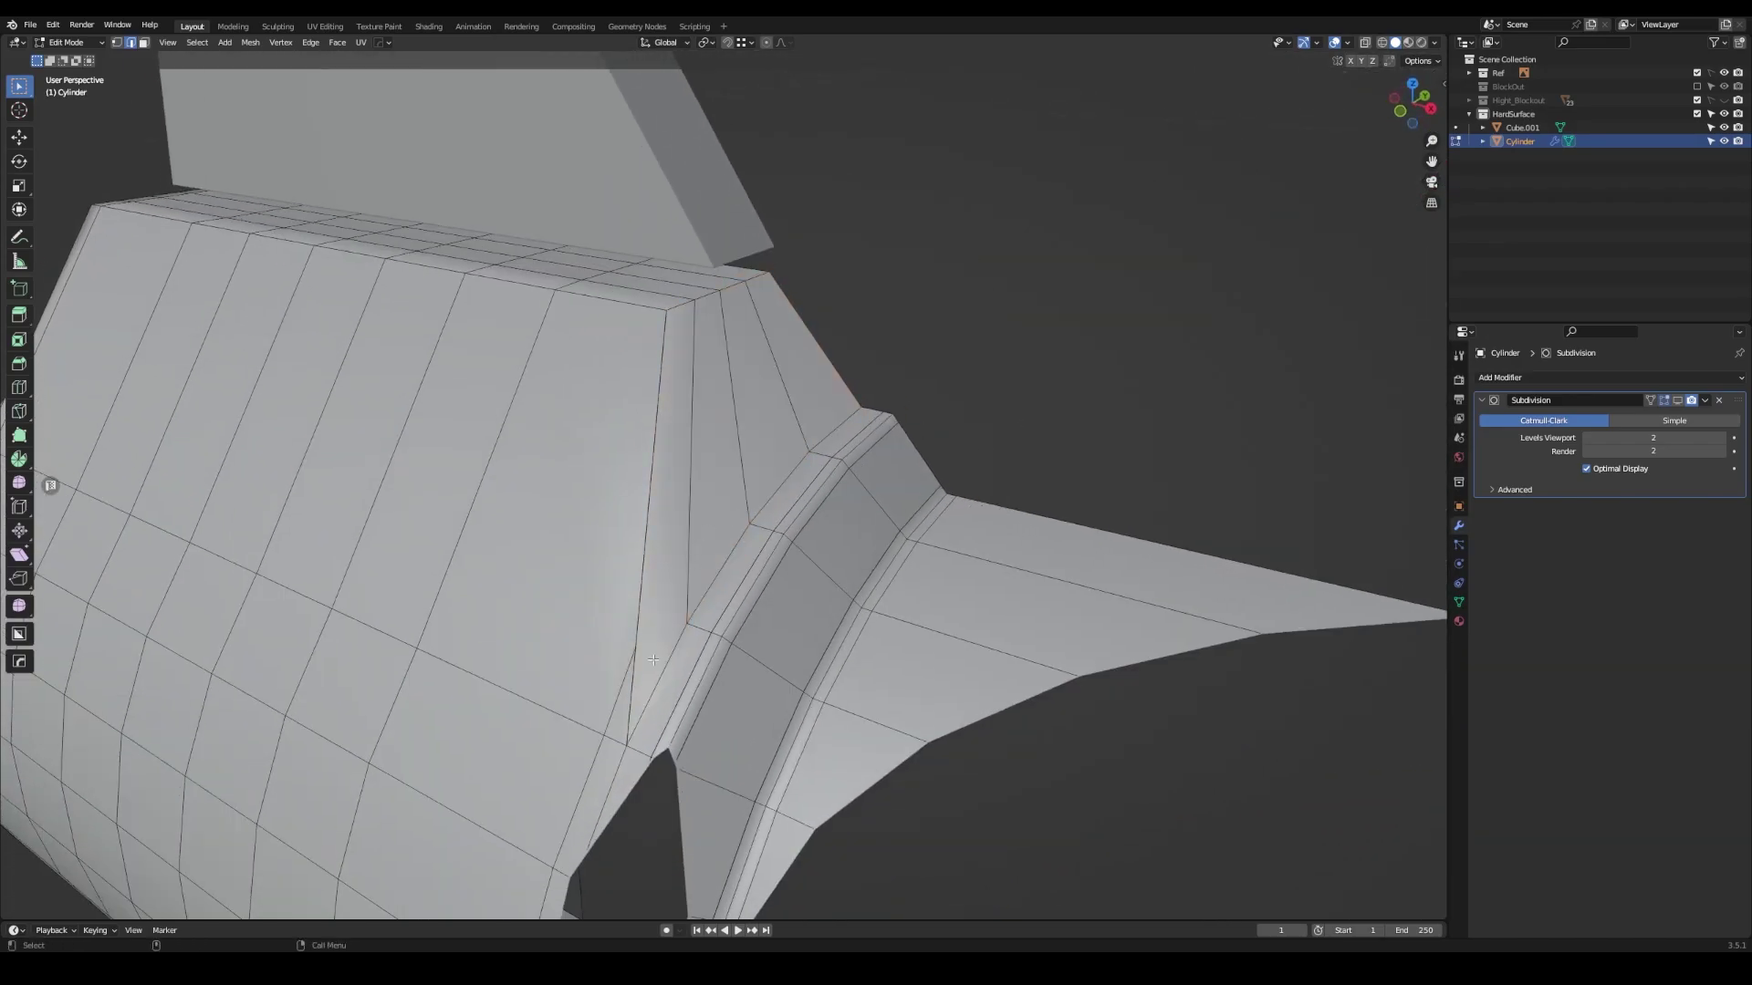
- Move the corner vertex in Front Ortho to match the reference's sloped front
middle_drag(1050, 330, 810, 395)
key(KP_1)
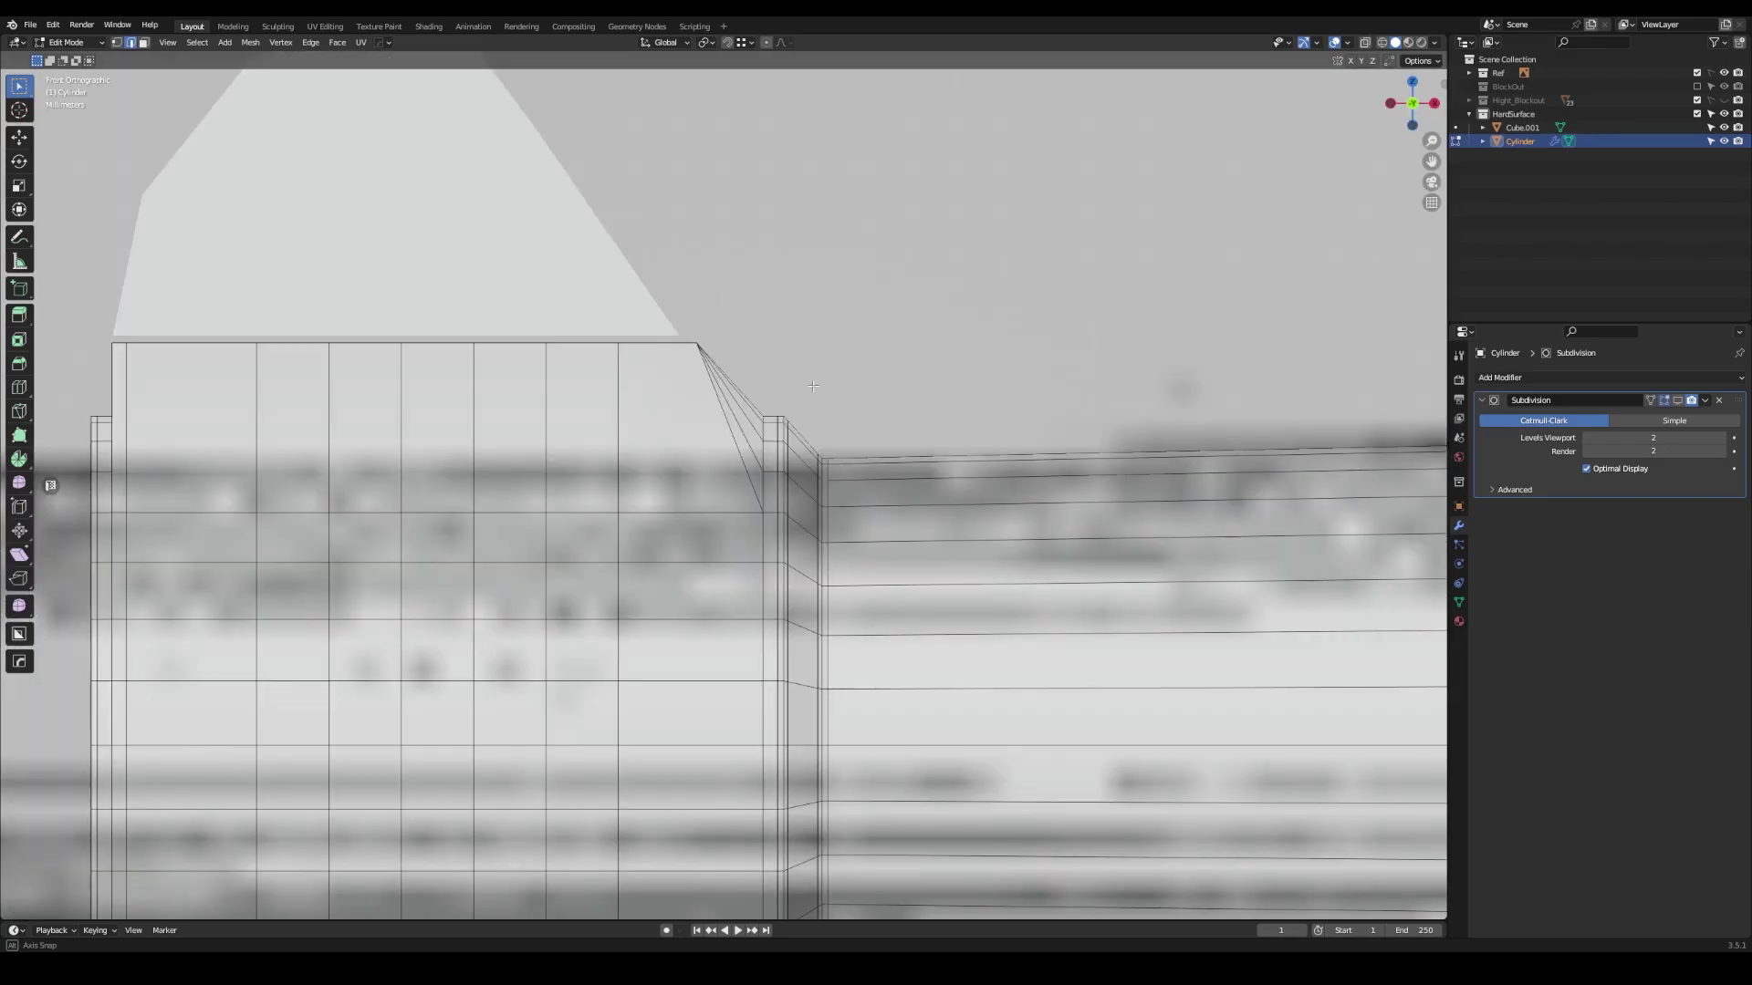
click(802, 466)
scroll(821, 420, up, 2)
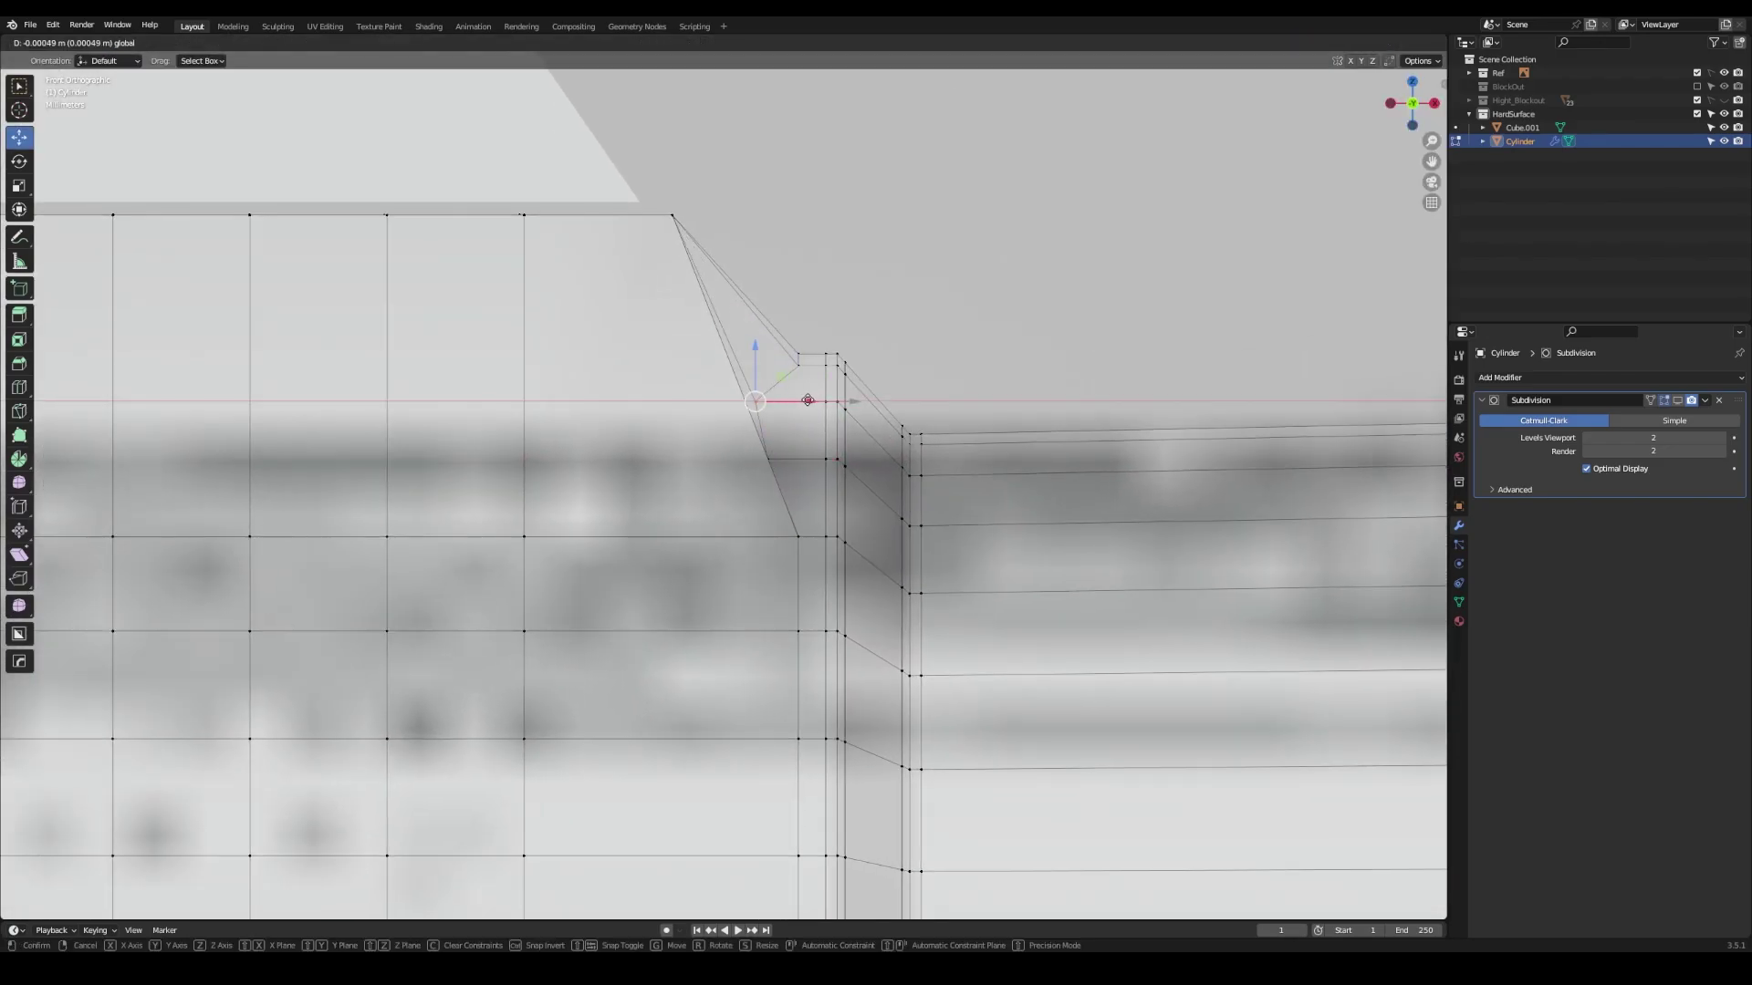
key(g)
click(781, 347)
mouse_move(781, 347)
middle_down()
mouse_move(949, 379)
mouse_move(678, 377)
mouse_move(582, 614)
middle_up()
- Loop-cut a new edge loop across the sight block and preview the smoothing
key(ctrl+r)
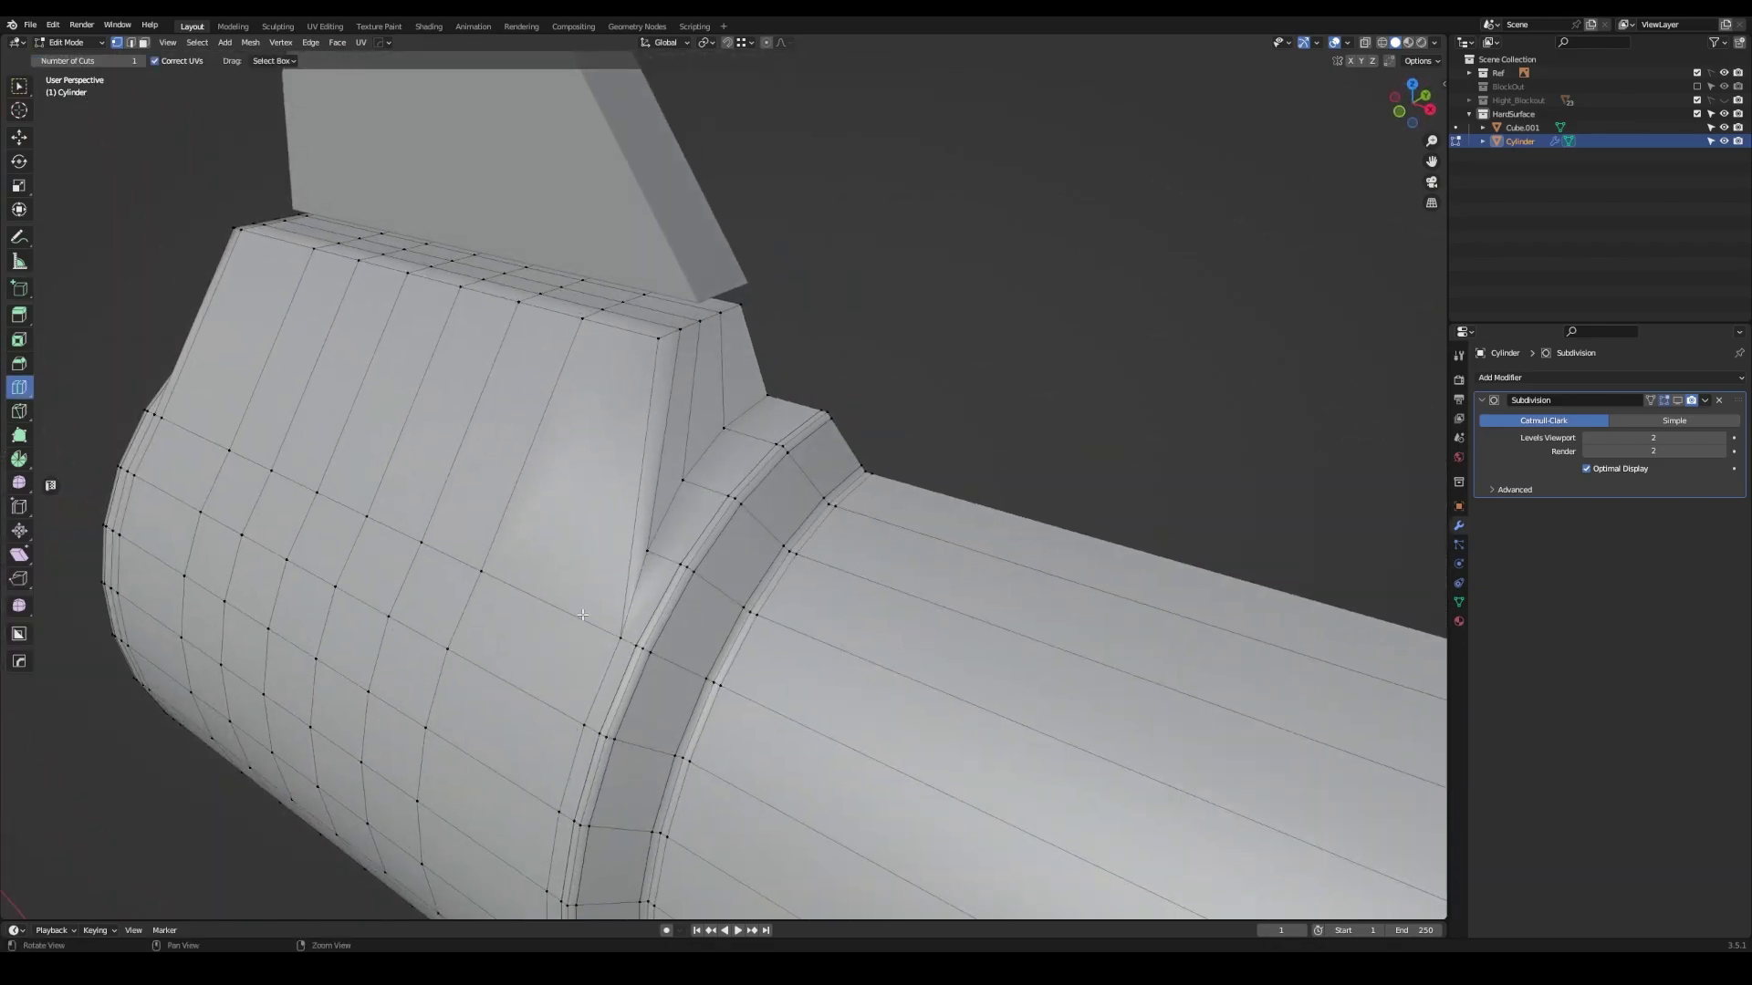
click(617, 631)
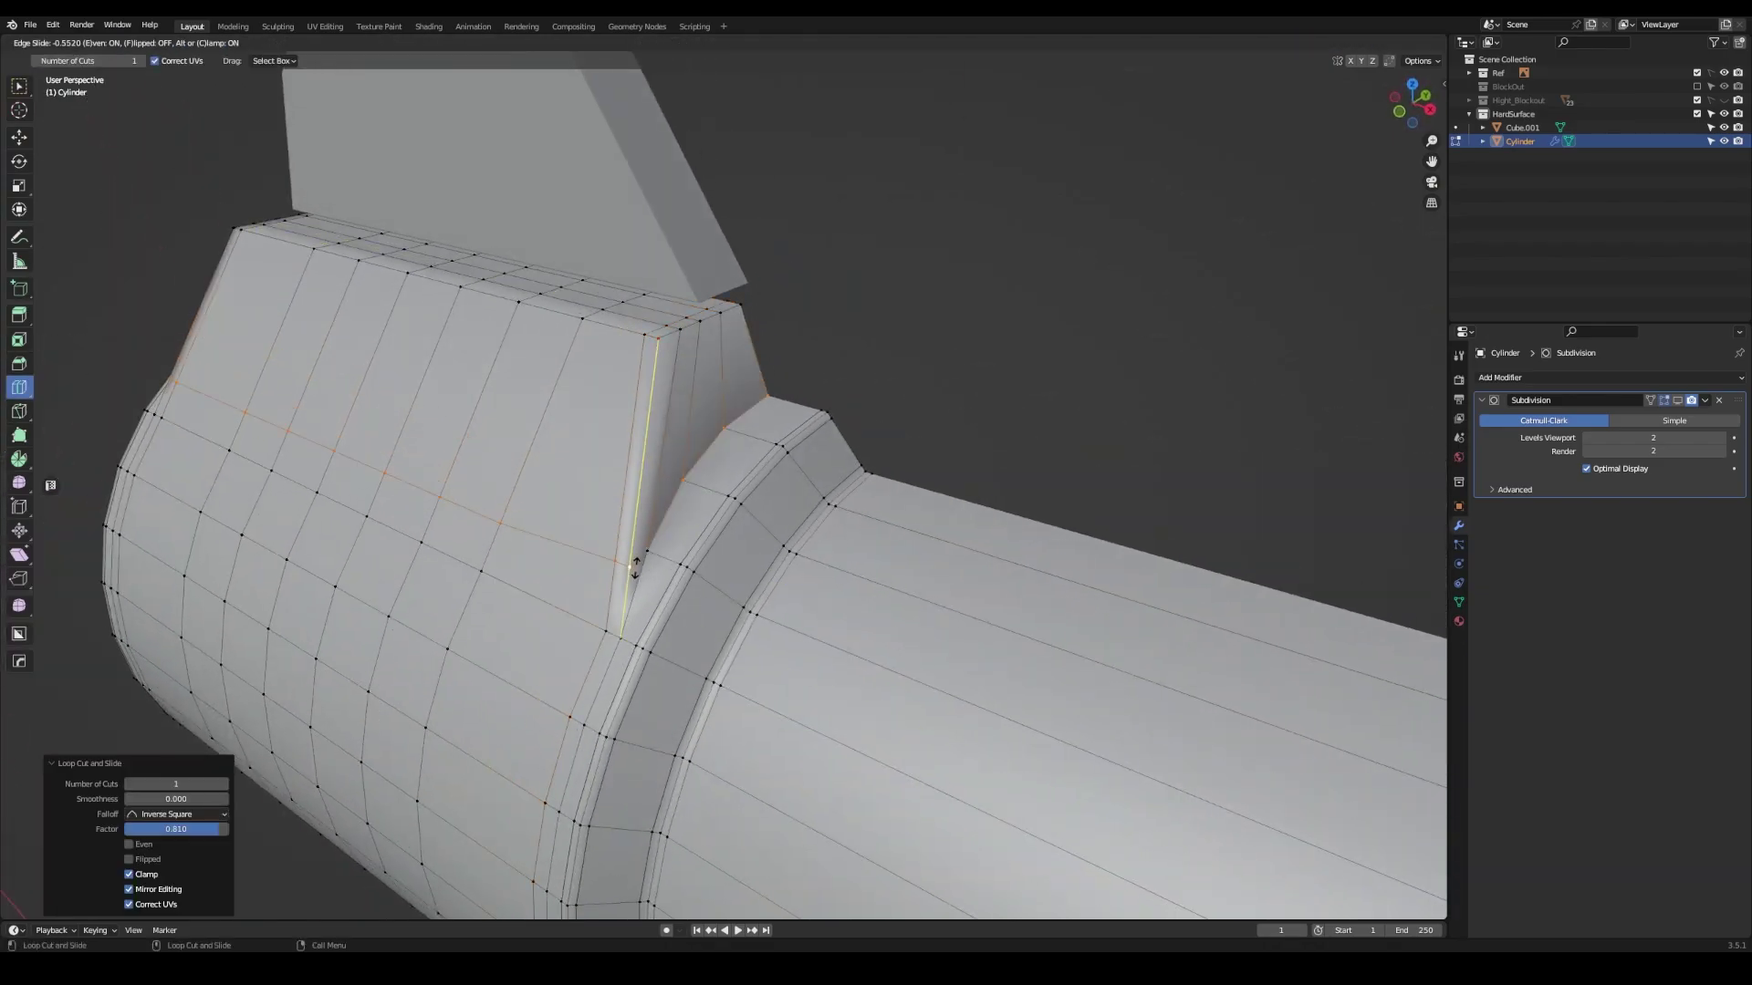
click(652, 312)
mouse_move(651, 313)
middle_down()
mouse_move(549, 427)
mouse_move(696, 389)
mouse_move(741, 408)
mouse_move(714, 425)
mouse_move(818, 443)
mouse_move(913, 376)
mouse_move(771, 439)
mouse_move(821, 401)
mouse_move(720, 417)
middle_up()
key(Tab)
key(Tab)
key(ctrl+r)
- Confirm the mirror, then Merge by Distance on all vertices, removing 262 duplicates
click(743, 443)
key(a)
key(m)
click(904, 368)
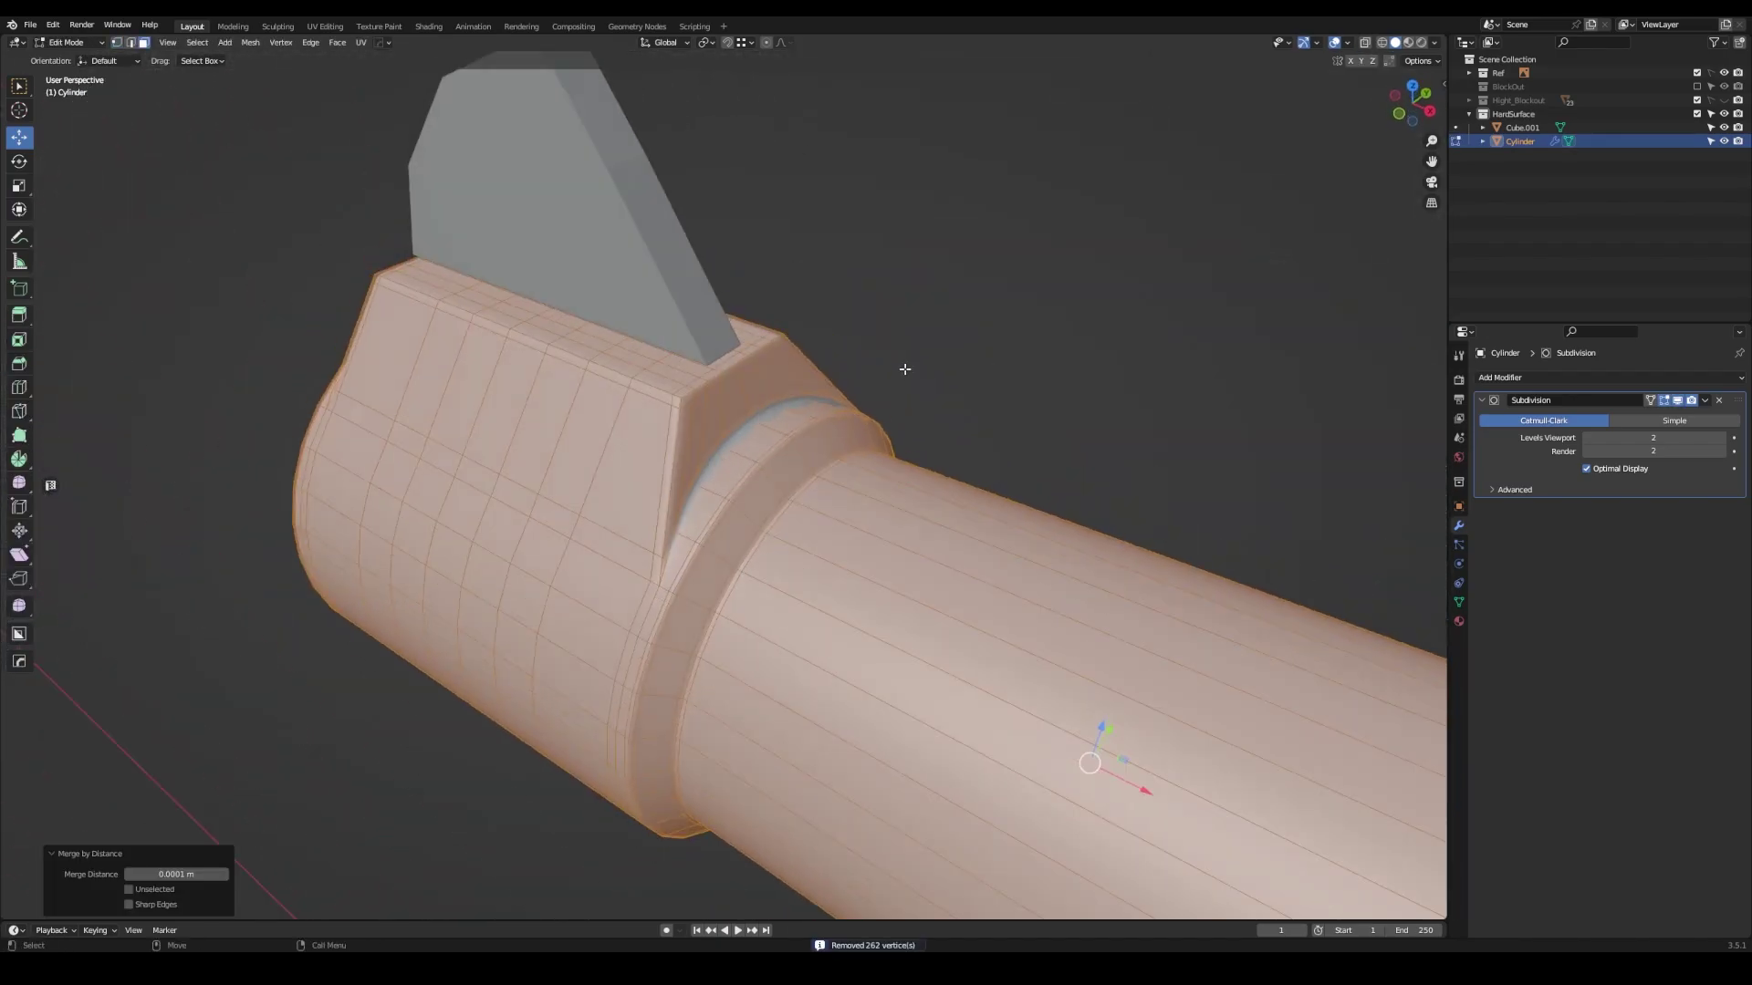
key(alt+a)
mouse_move(904, 368)
middle_down()
mouse_move(658, 477)
mouse_move(964, 500)
middle_up()
key(k)
- Confirm the edge slide and preview the subdivided cylinder from its open end
mouse_move(851, 469)
middle_down()
mouse_move(852, 422)
mouse_move(712, 419)
mouse_move(801, 517)
middle_up()
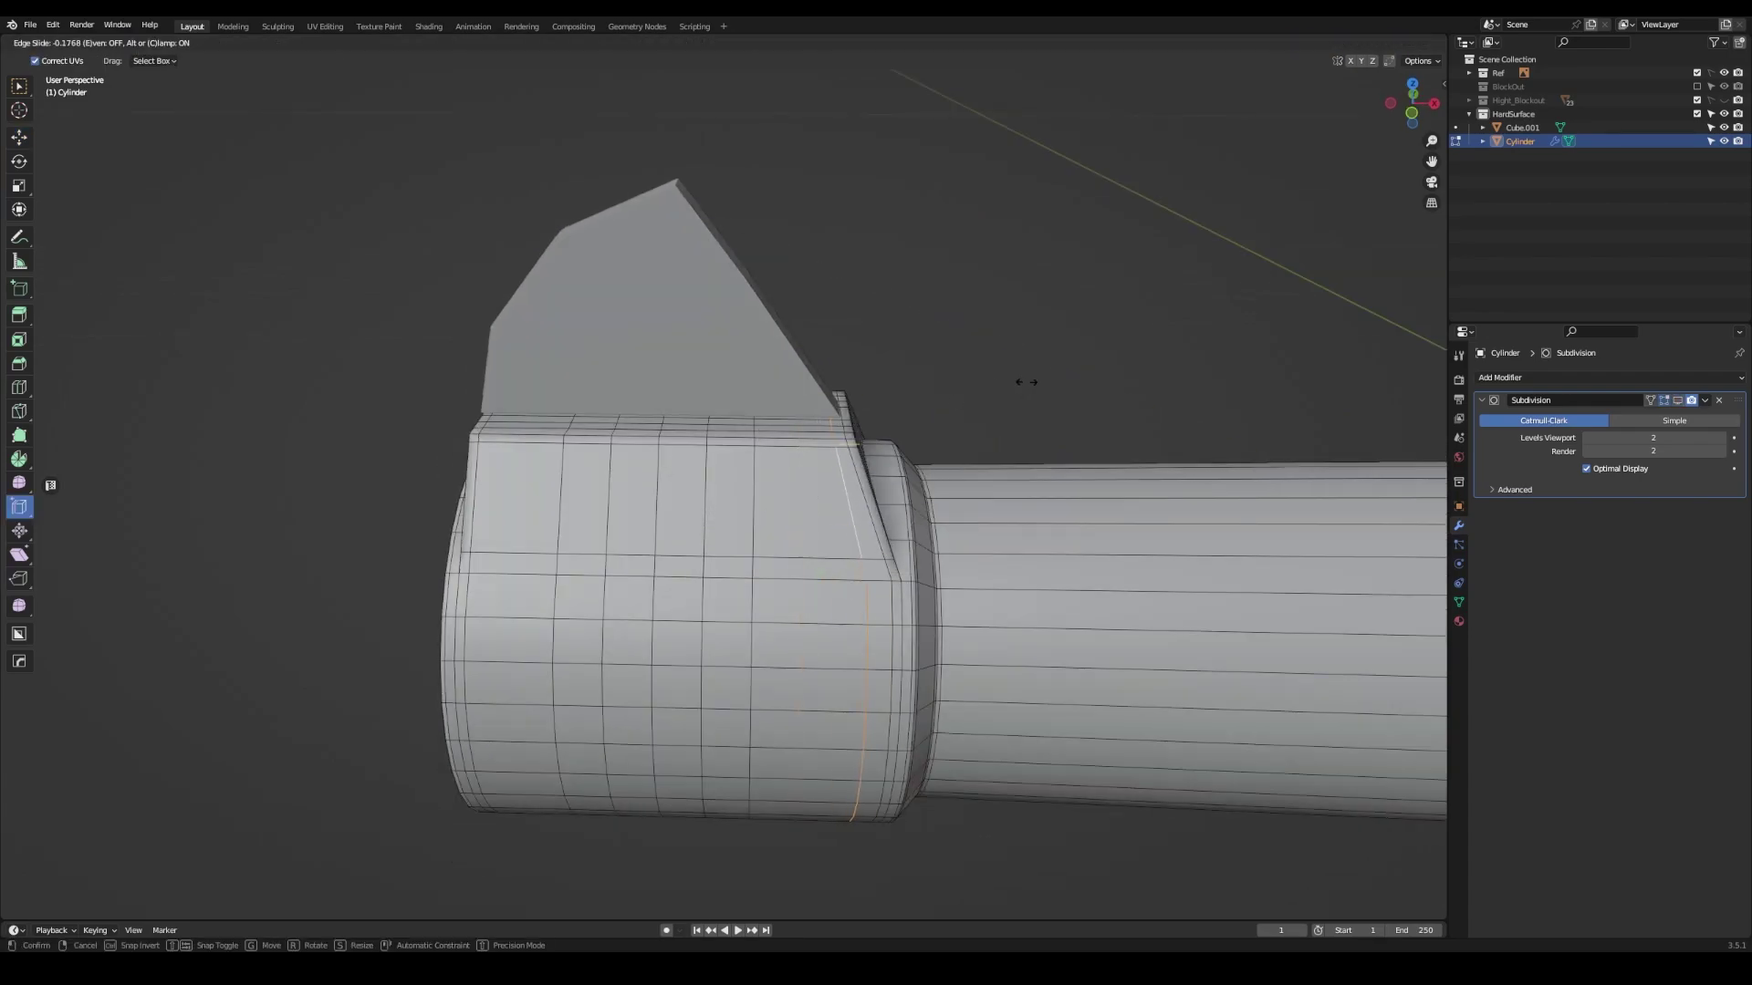
click(1020, 318)
key(Tab)
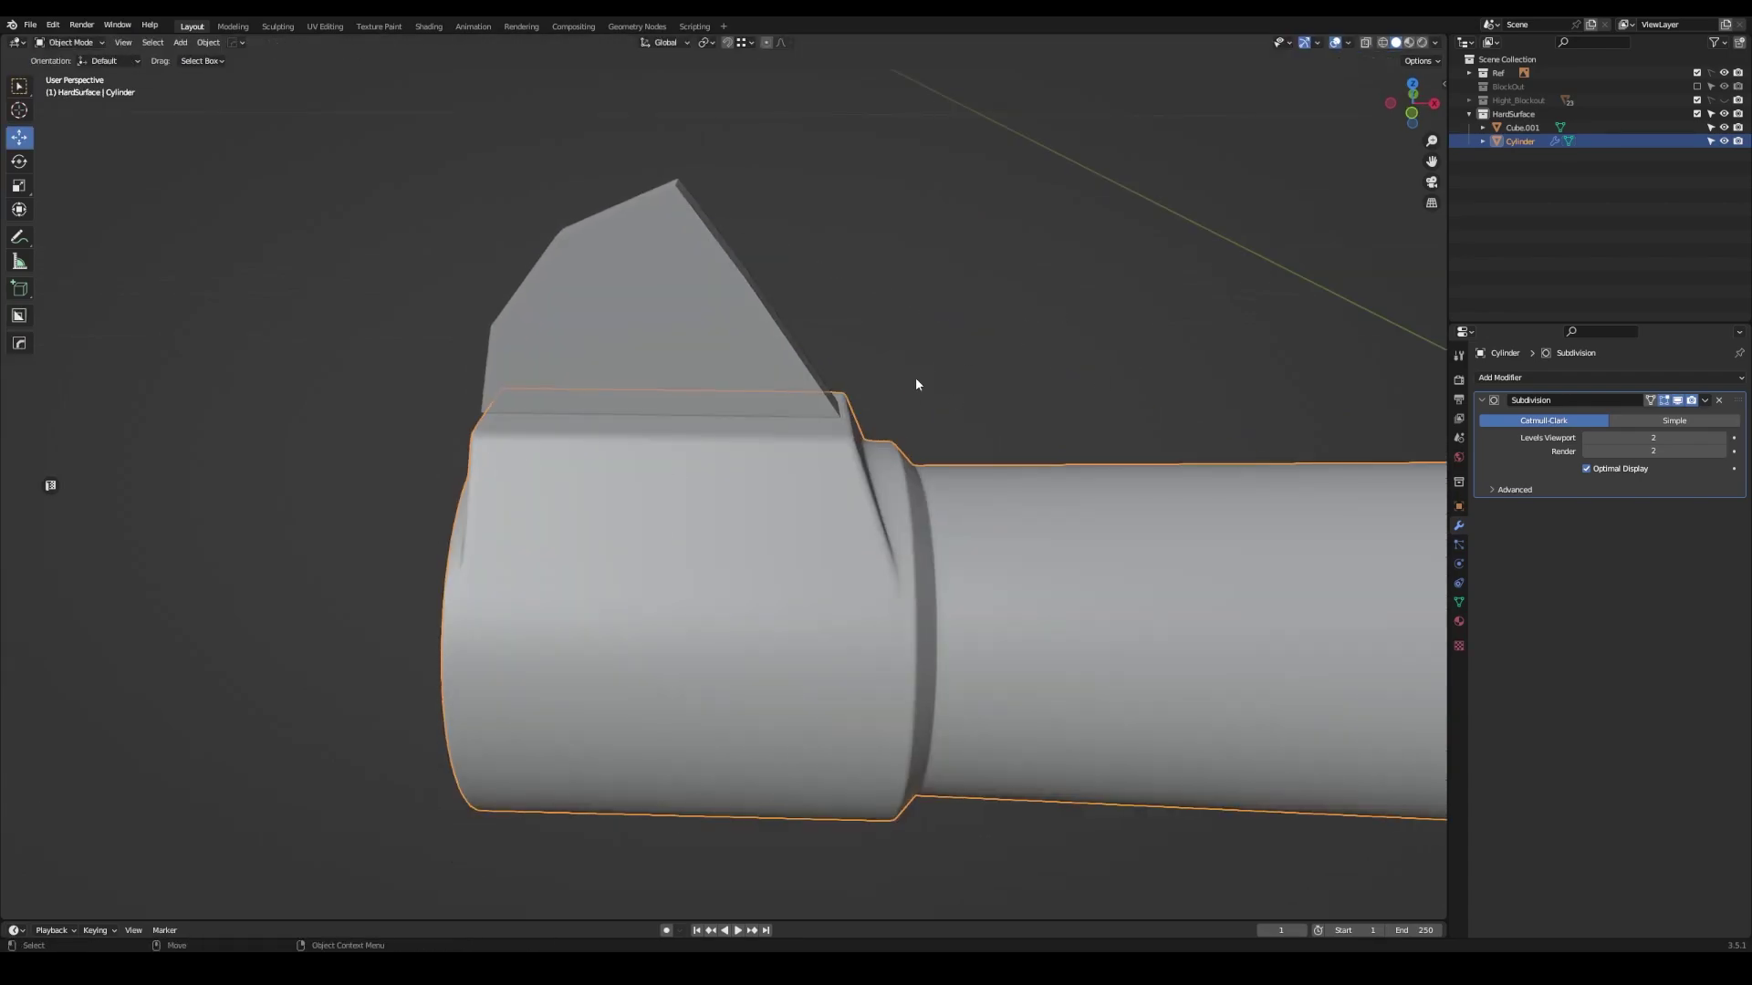
mouse_move(916, 376)
middle_down()
mouse_move(786, 396)
mouse_move(928, 329)
mouse_move(871, 509)
mouse_move(785, 451)
mouse_move(711, 465)
mouse_move(679, 445)
middle_up()
key(Tab)
scroll(685, 469, up, 3)
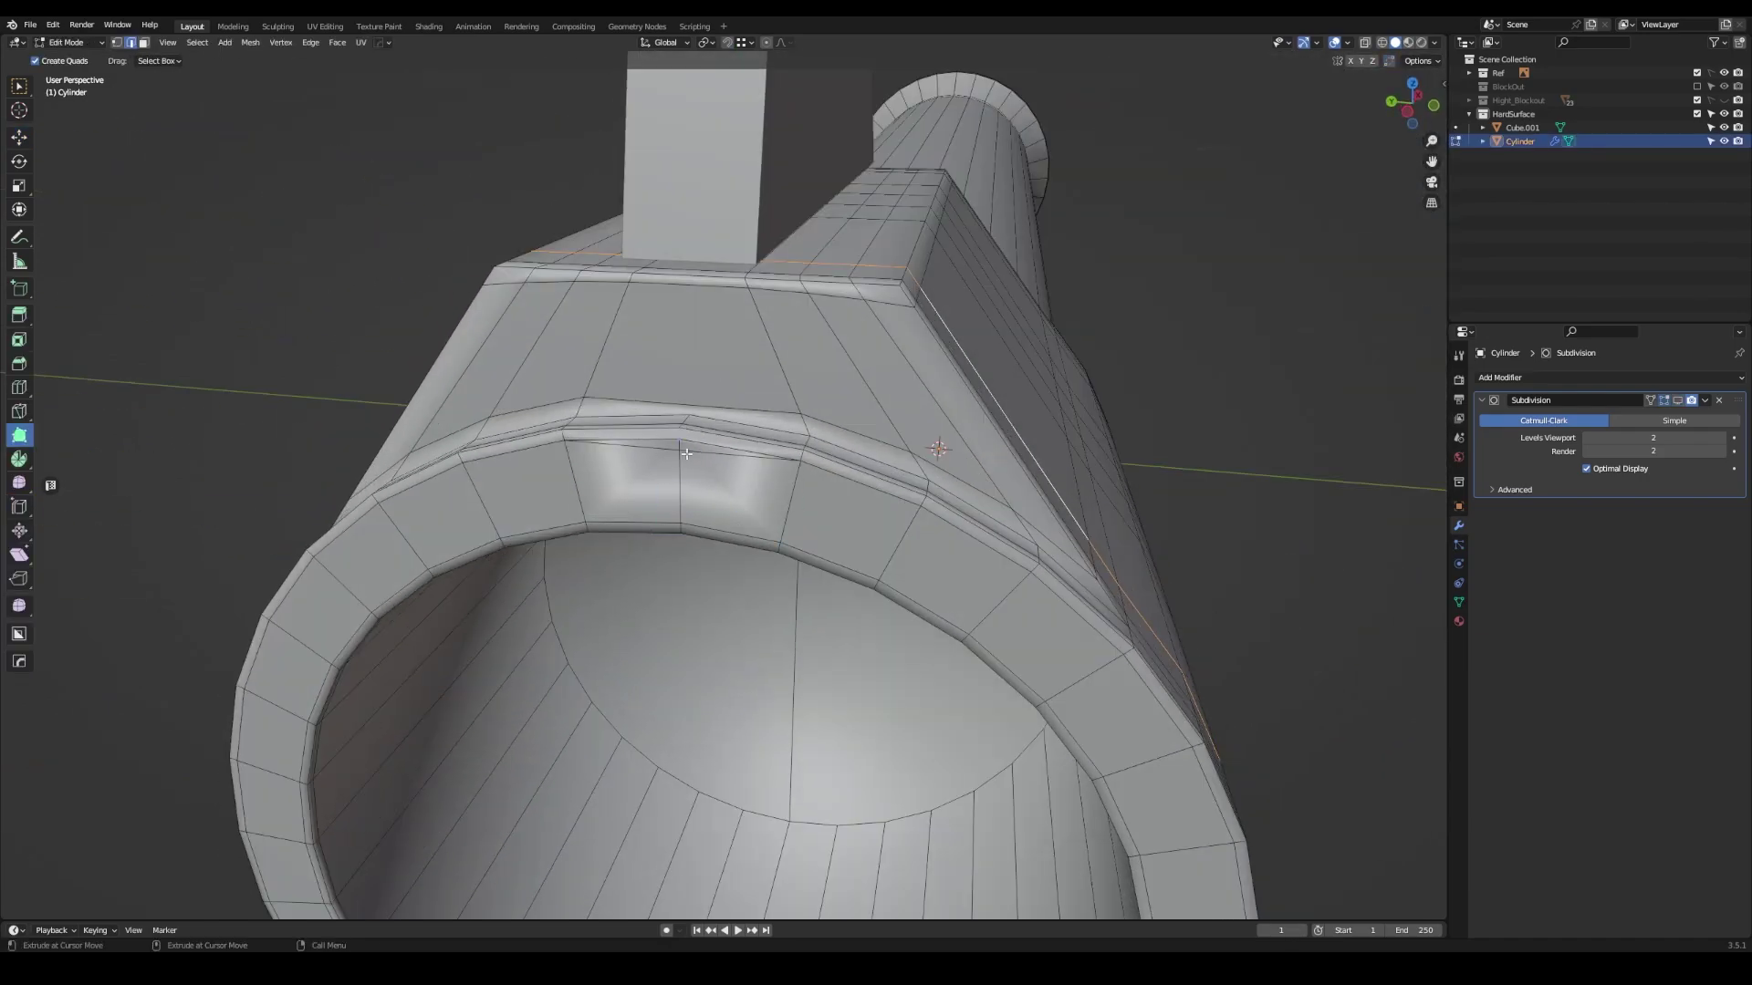
mouse_move(844, 444)
middle_down()
mouse_move(693, 440)
mouse_move(715, 558)
middle_up()
- Knife a cut across the barrel's open-end rim face
key(shift+space)
key(k)
click(689, 438)
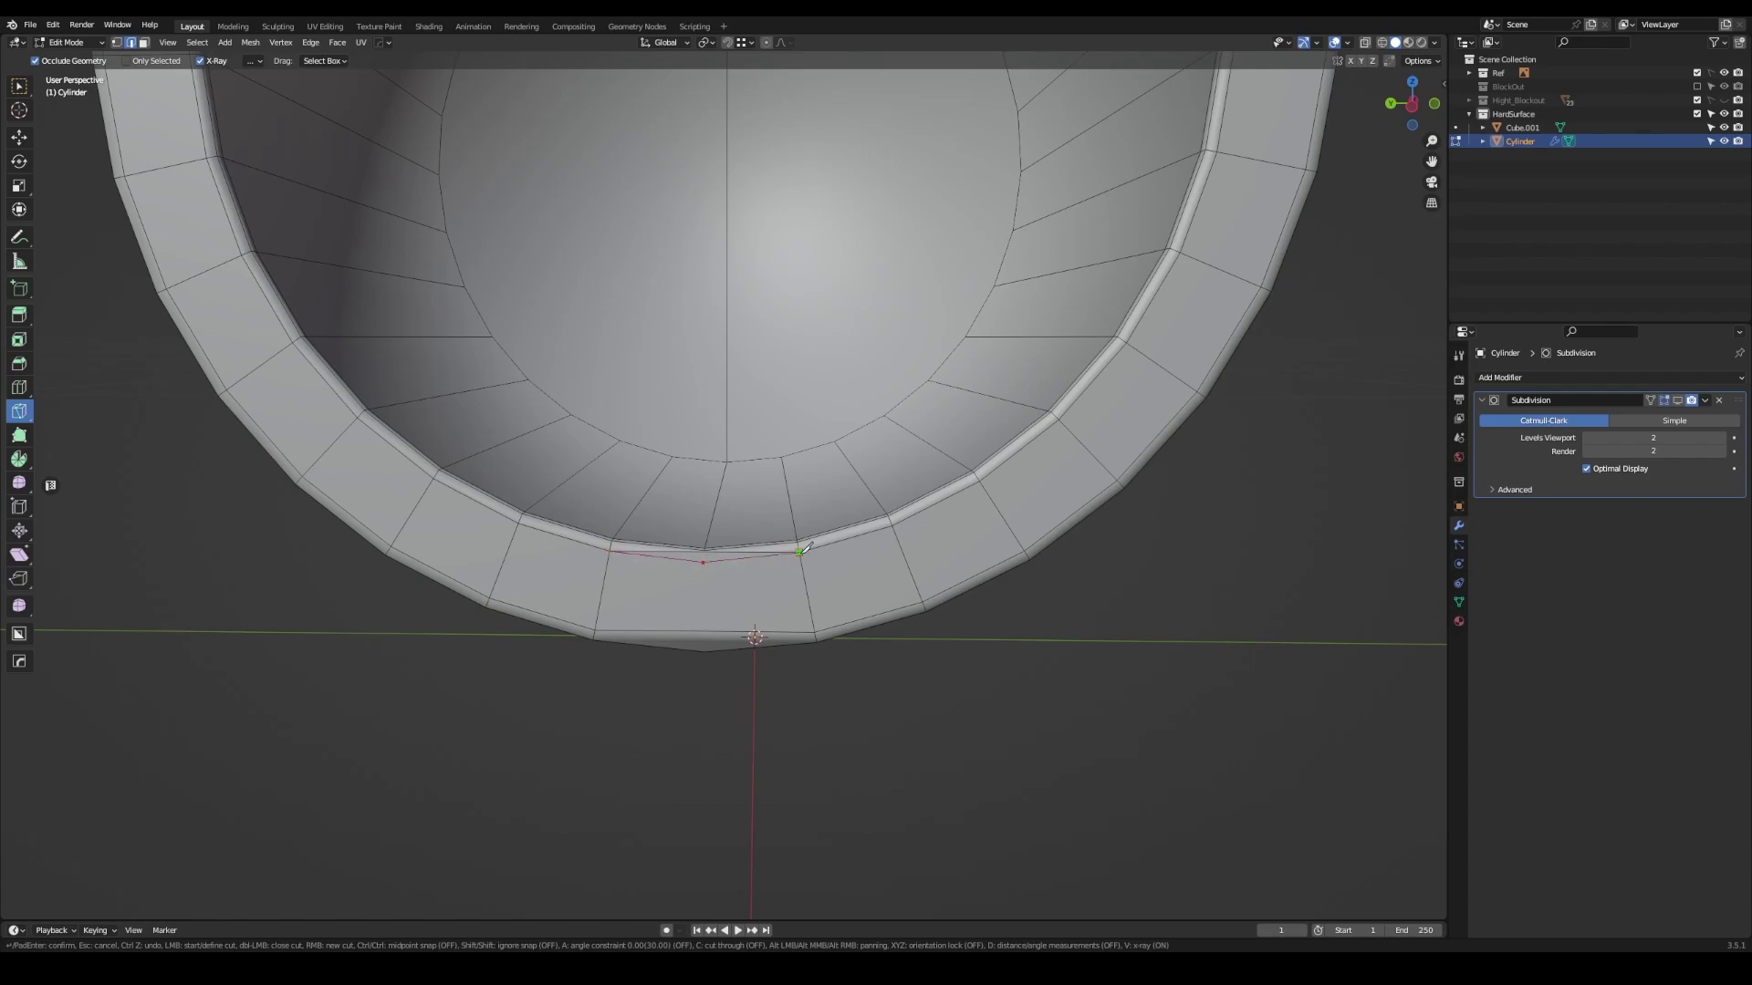
click(799, 551)
key(Return)
middle_drag(799, 551, 598, 630)
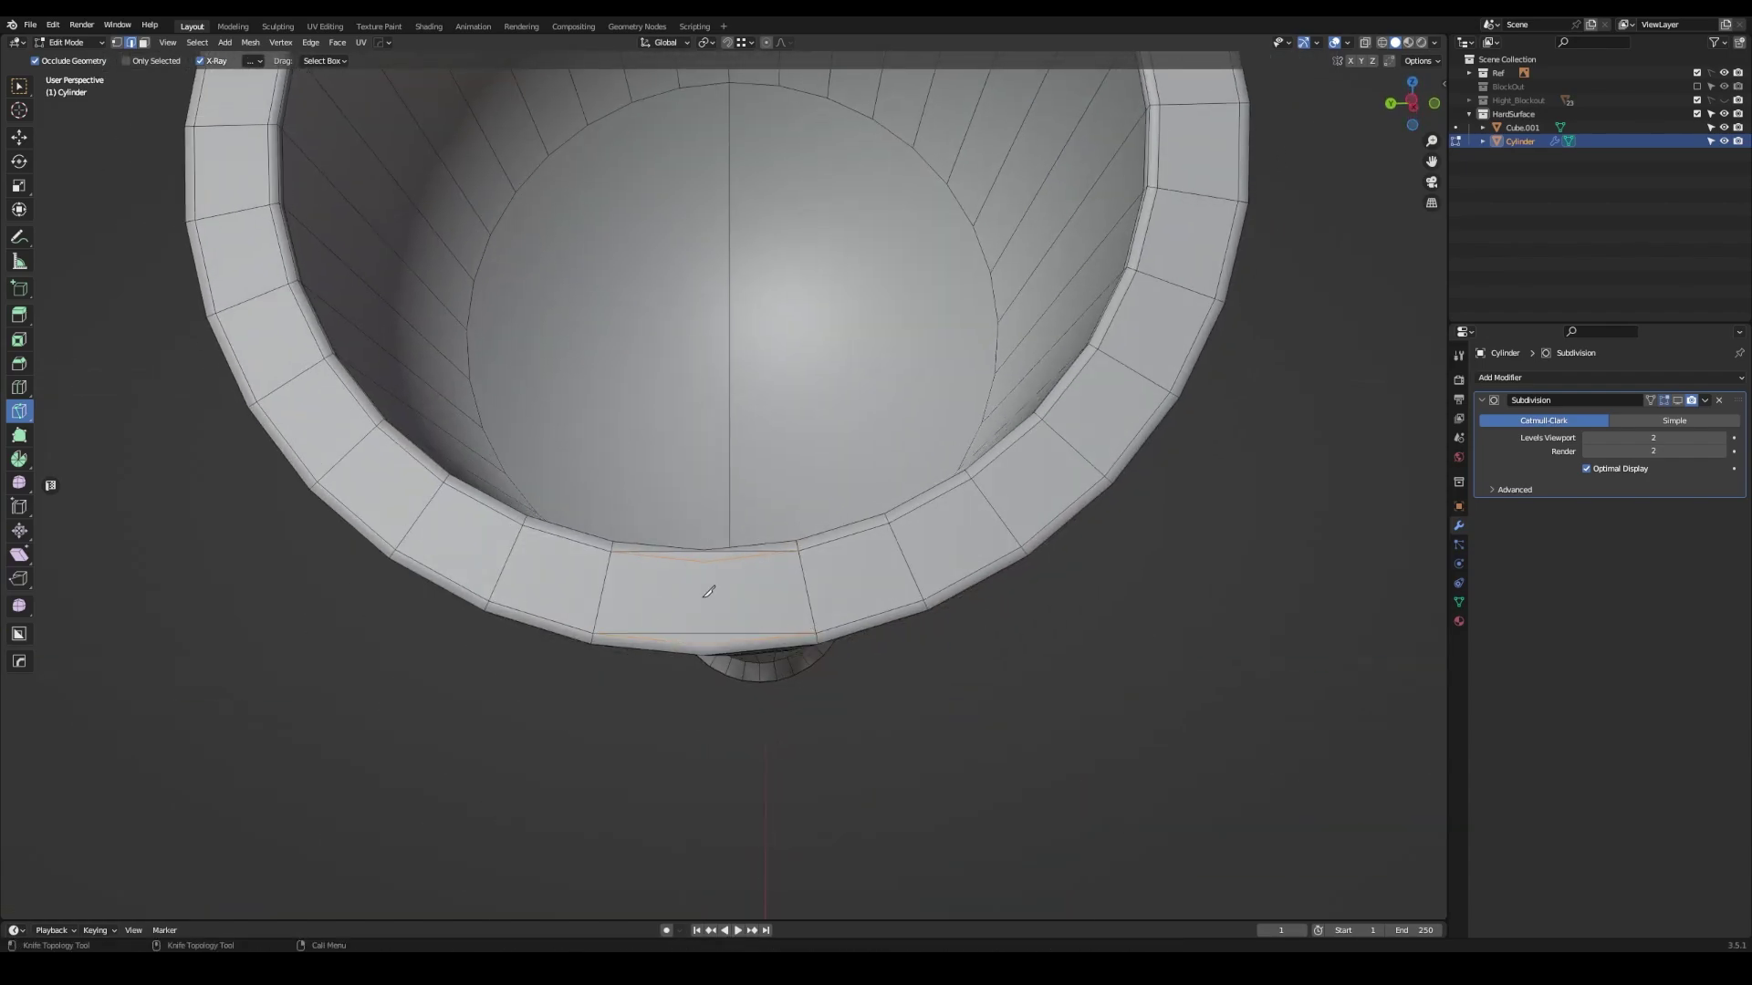
key(shift+space)
key(g)
mouse_move(708, 592)
middle_down()
mouse_move(721, 559)
mouse_move(578, 534)
mouse_move(617, 406)
middle_up()
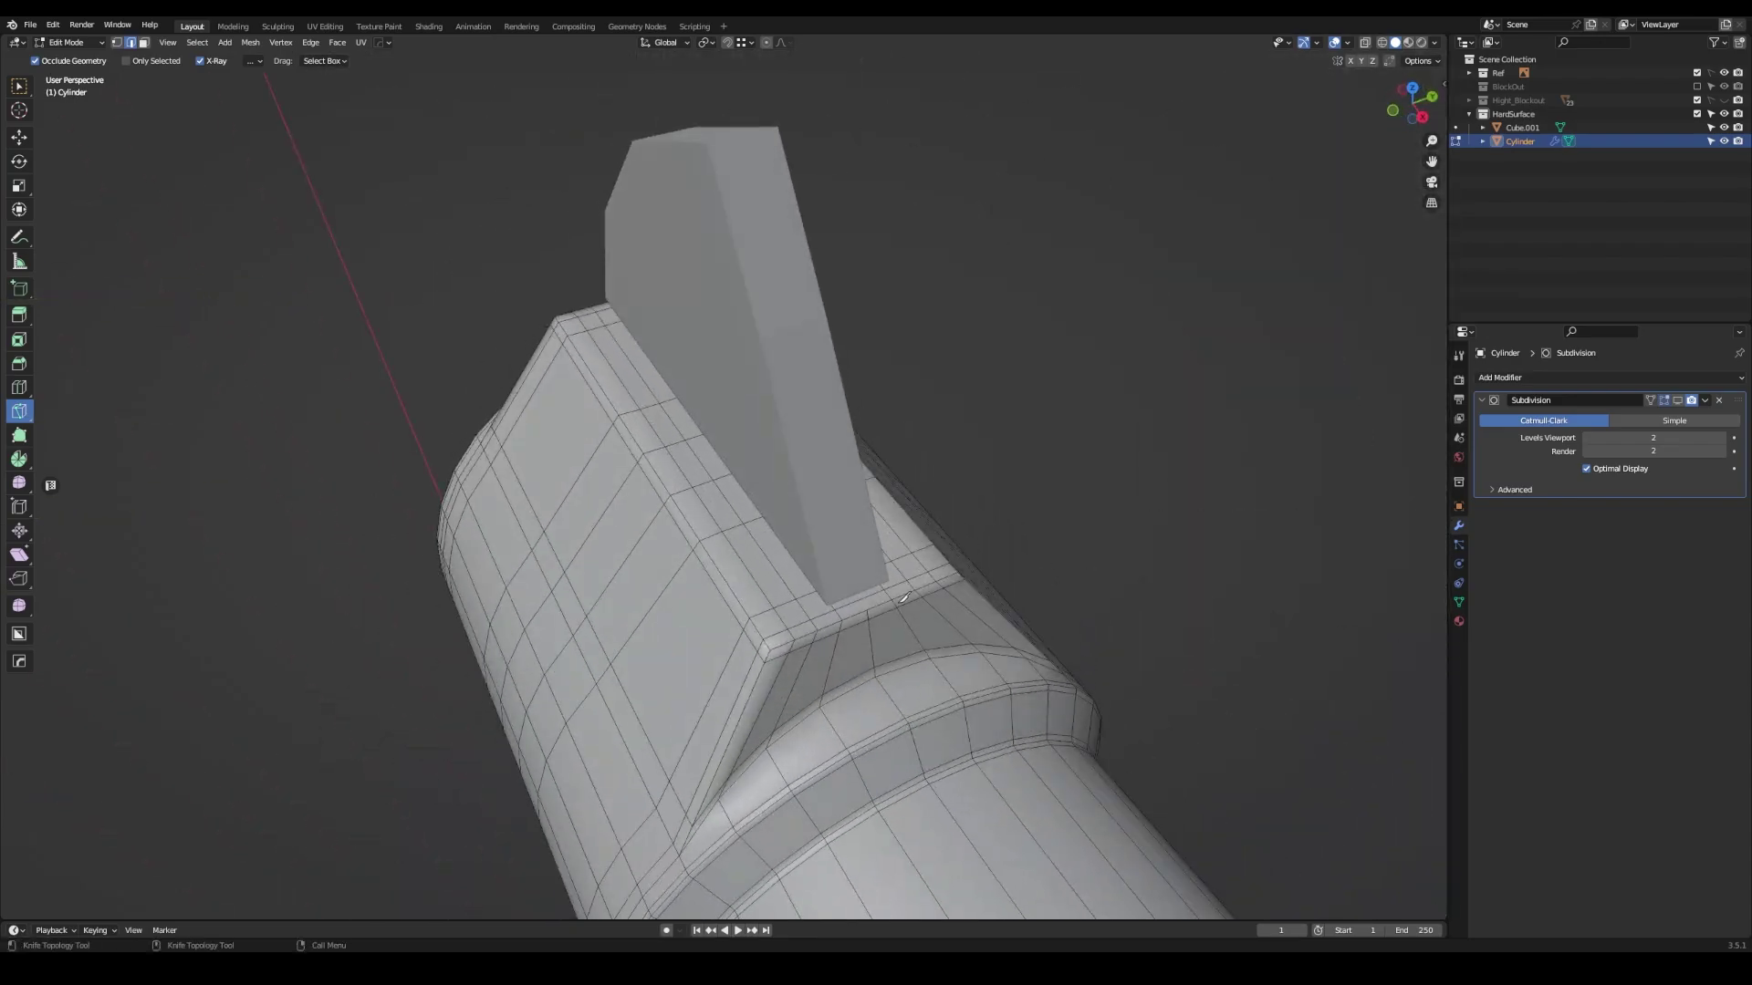
- Knife a second cut below the front sight and confirm the vertex move
key(k)
click(618, 406)
click(565, 702)
key(Return)
mouse_move(565, 703)
middle_down()
mouse_move(734, 594)
mouse_move(602, 559)
mouse_move(615, 545)
mouse_move(655, 628)
mouse_move(774, 536)
mouse_move(848, 512)
mouse_move(757, 502)
middle_up()
click(731, 542)
- Slide a supporting edge loop just inside the muzzle rim edge
key(Tab)
scroll(849, 512, up, 3)
click(946, 520)
key(Tab)
scroll(739, 455, up, 3)
scroll(774, 505, down, 2)
drag(757, 501, 750, 497)
- Select and delete the inner cap faces at the bottom of the barrel's bore
mouse_move(750, 497)
middle_down()
mouse_move(642, 504)
mouse_move(611, 364)
mouse_move(605, 429)
middle_up()
scroll(642, 456, up, 3)
scroll(640, 456, down, 2)
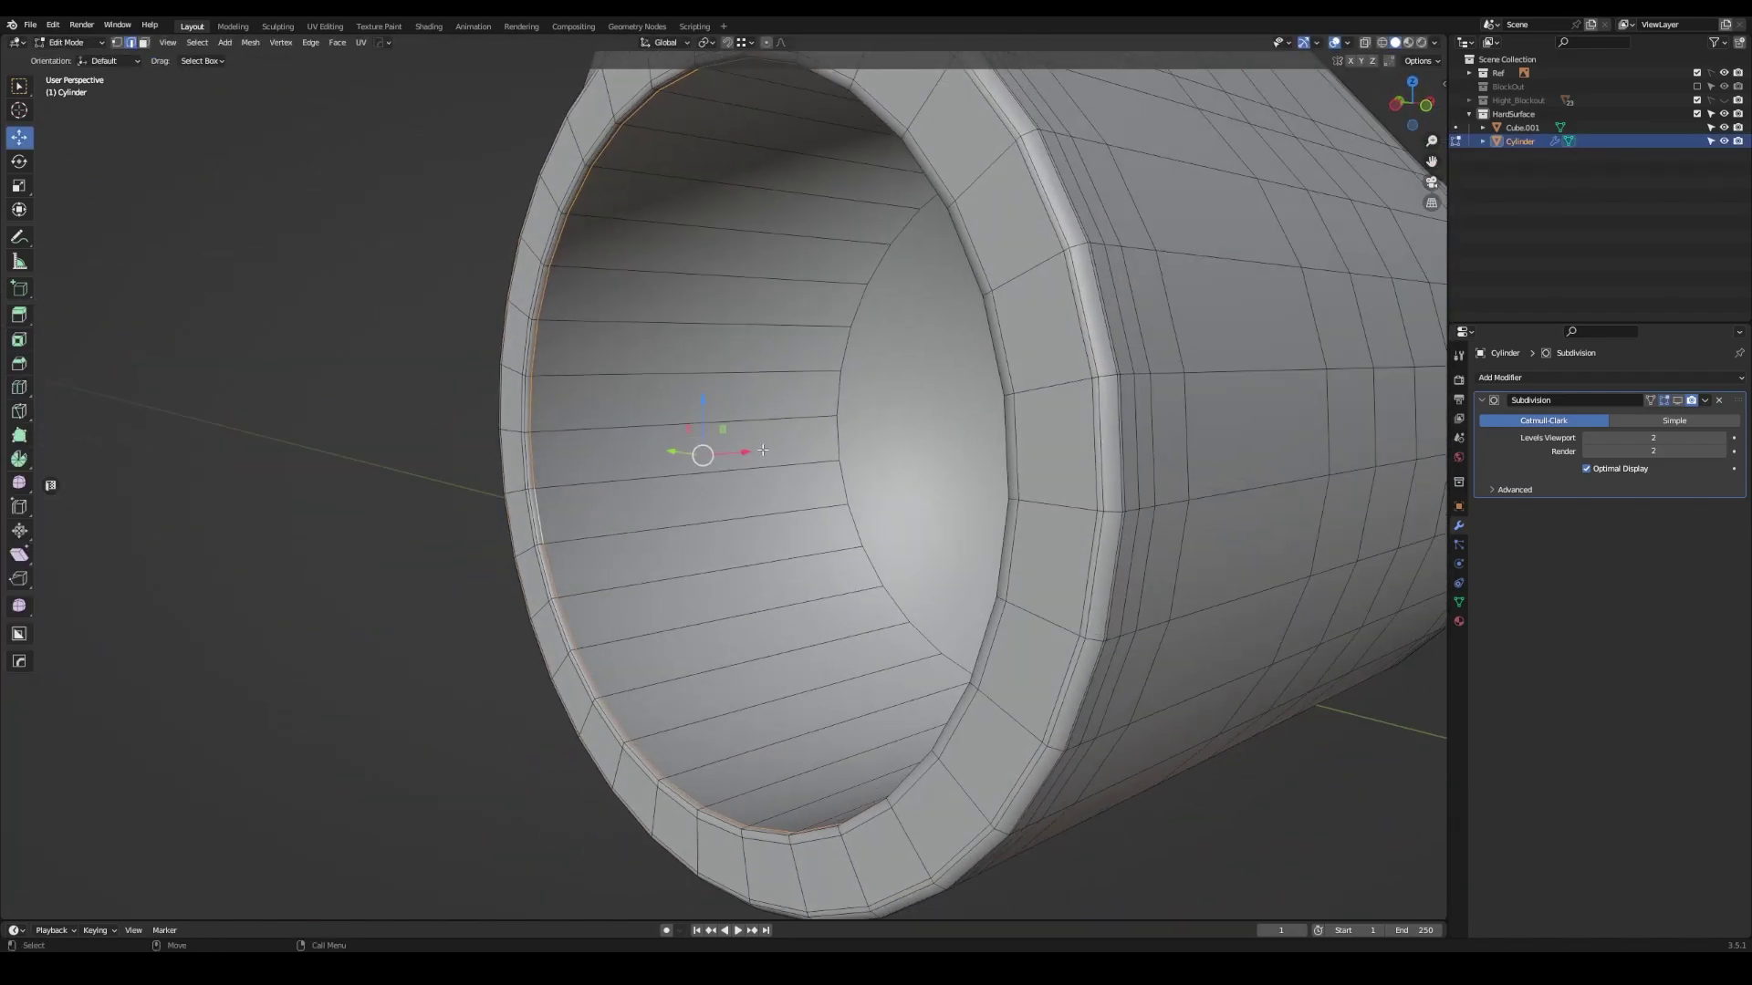
click(715, 450)
middle_drag(715, 450, 771, 423)
key(g)
click(703, 402)
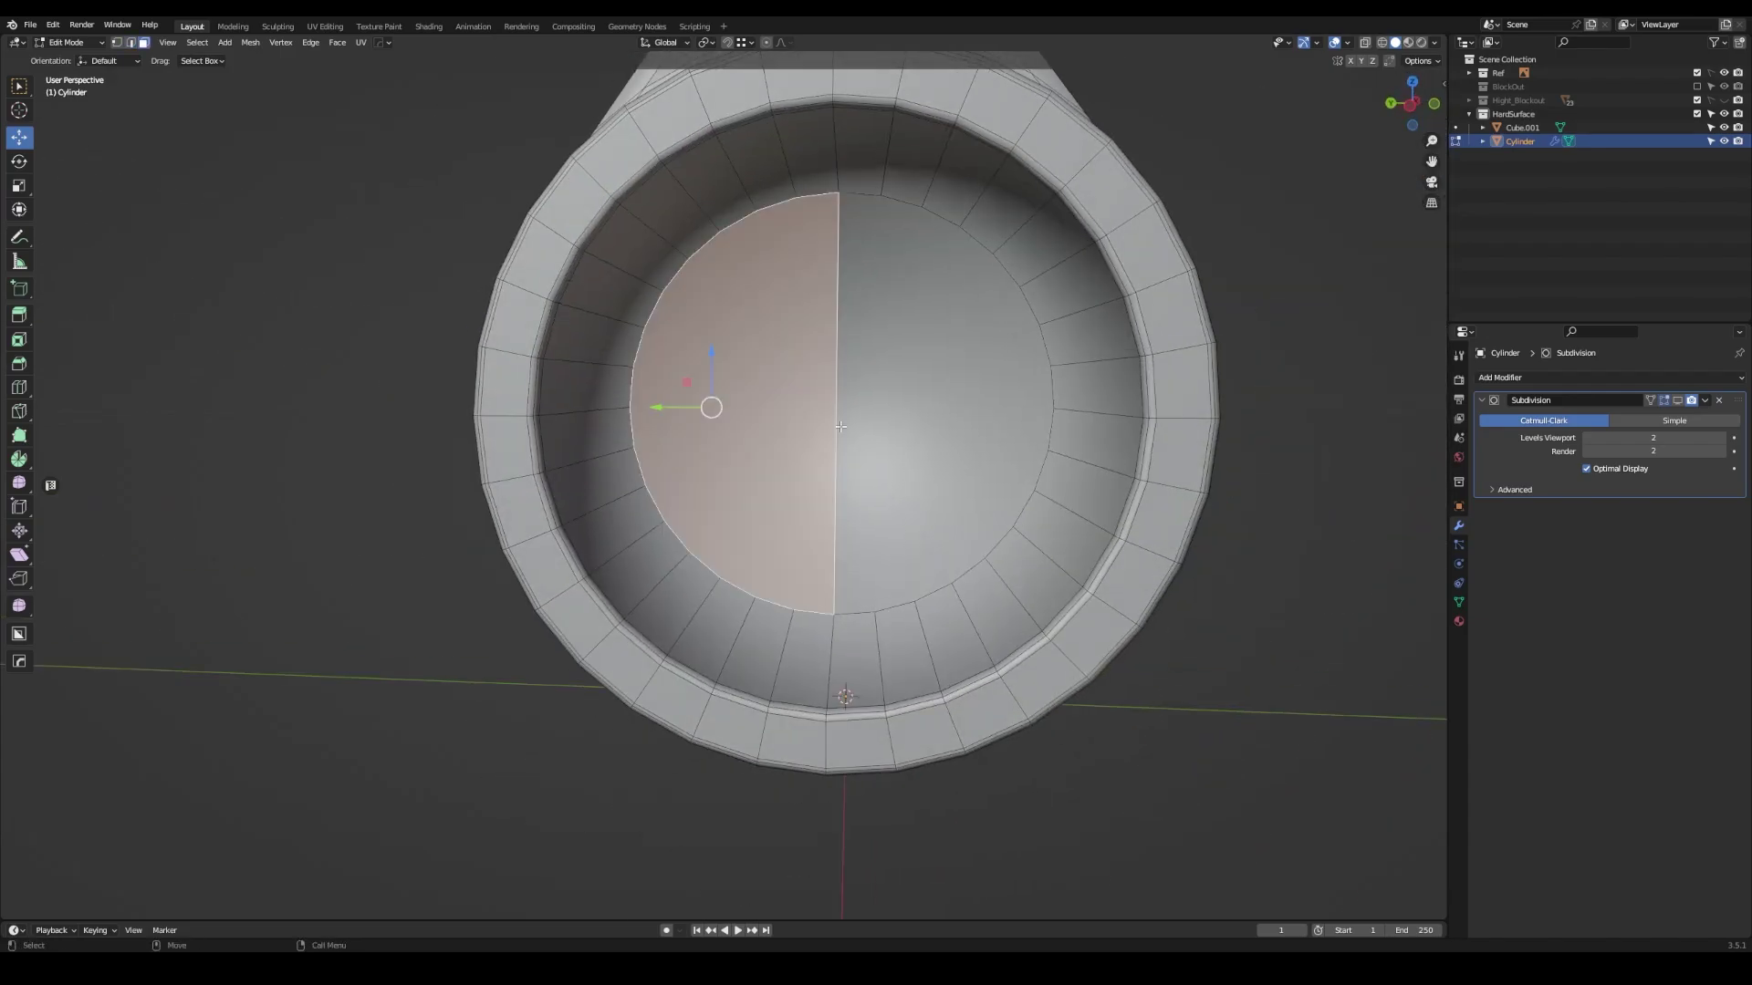
shift+click(903, 401)
key(x)
- Grid Fill the bore opening and scale the new grid inward
click(937, 370)
mouse_move(937, 371)
middle_down()
mouse_move(849, 391)
mouse_move(657, 373)
middle_up()
key(shift+space)
key(s)
key(w)
key(alt+a)
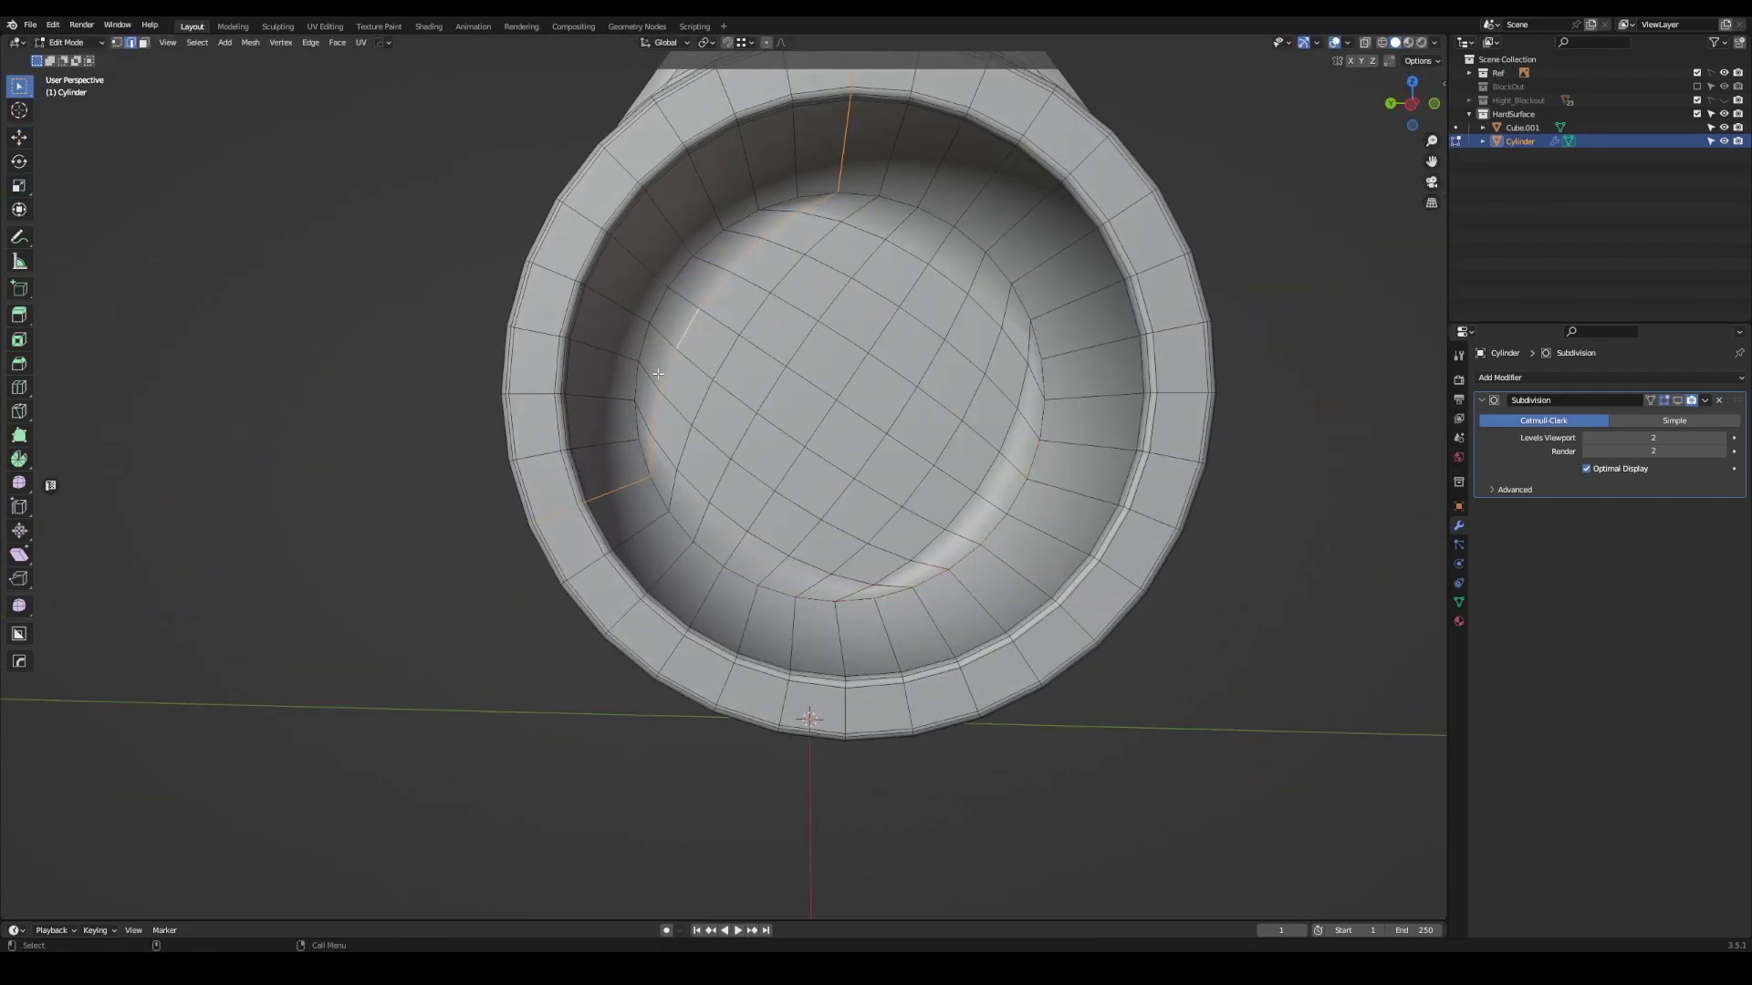
- Run MESHmachine Clean Mesh to remove redundant edges in the new cap
middle_drag(876, 458, 867, 448)
key(y)
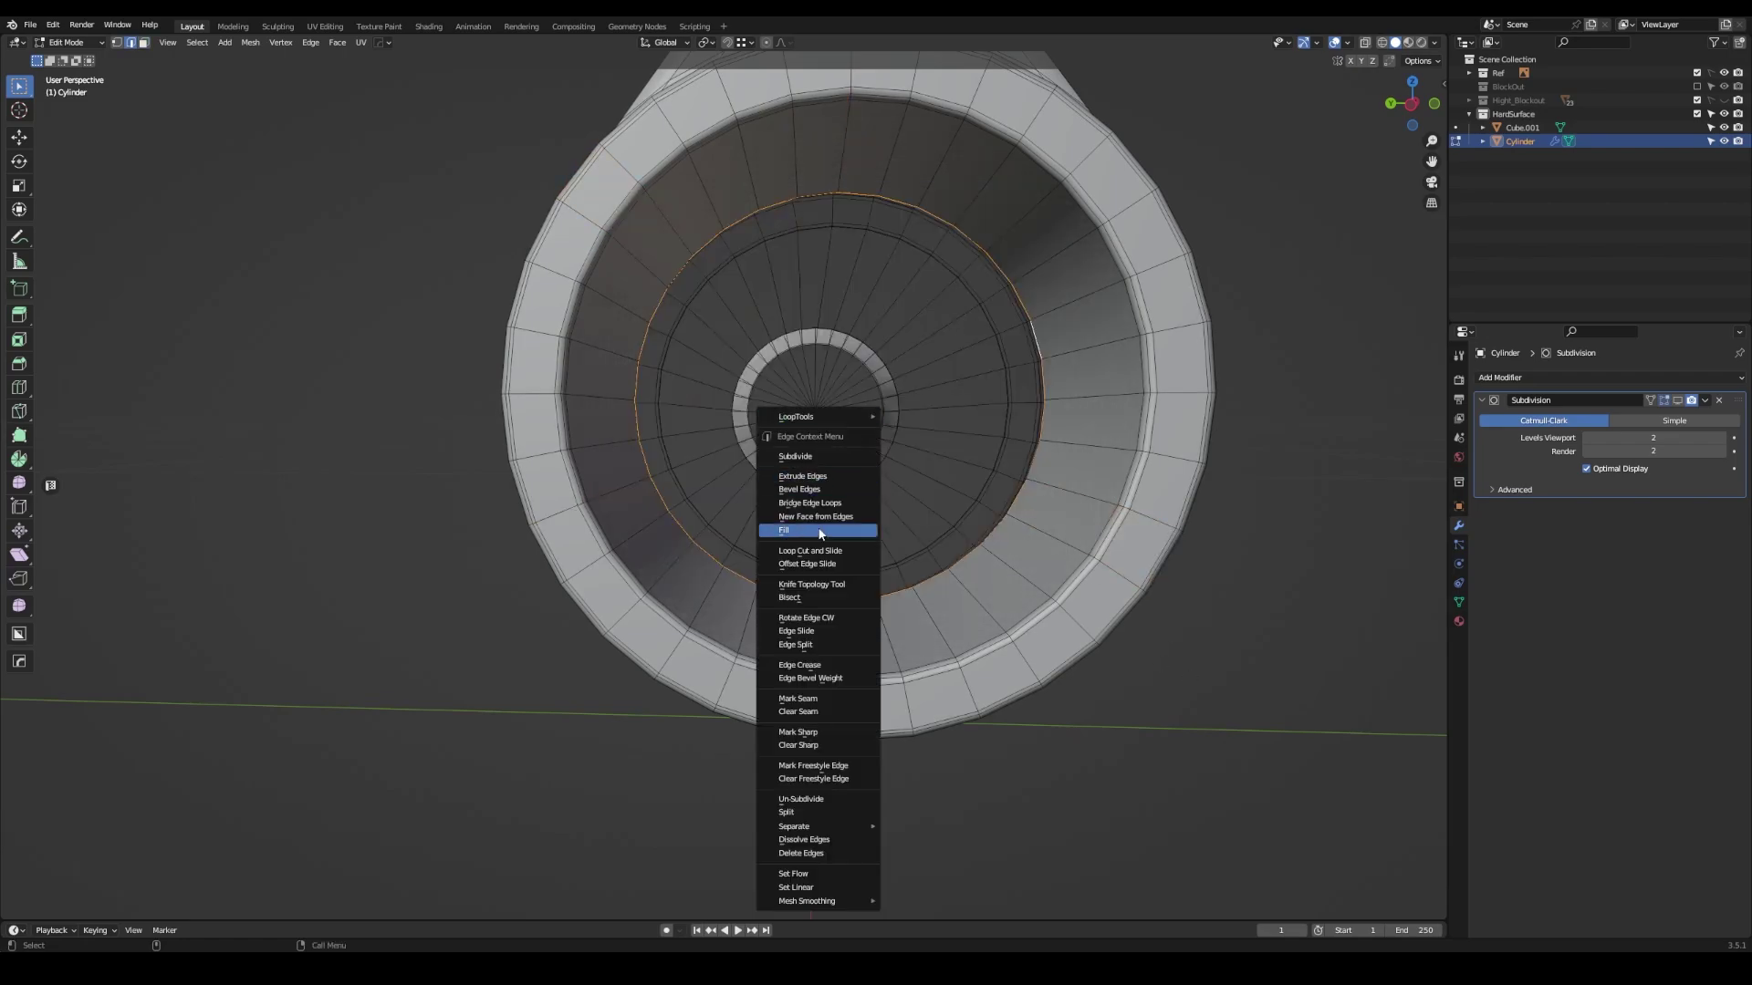
click(994, 612)
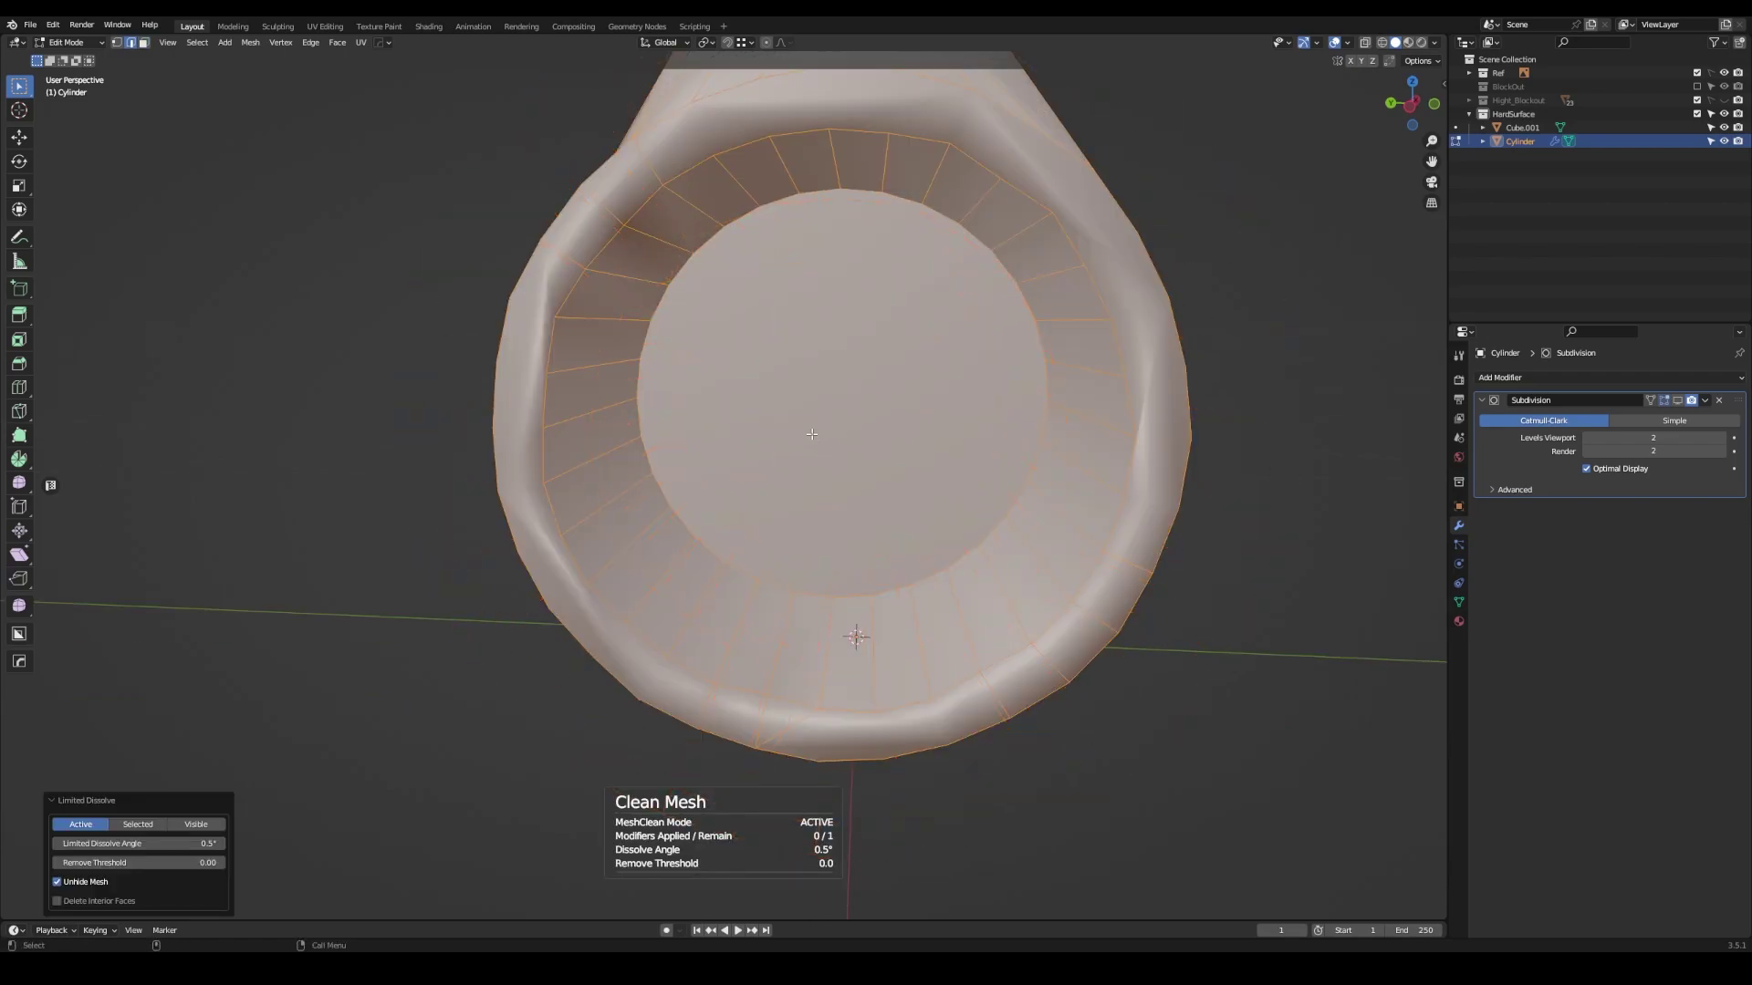
key(Tab)
middle_drag(994, 611, 1025, 456)
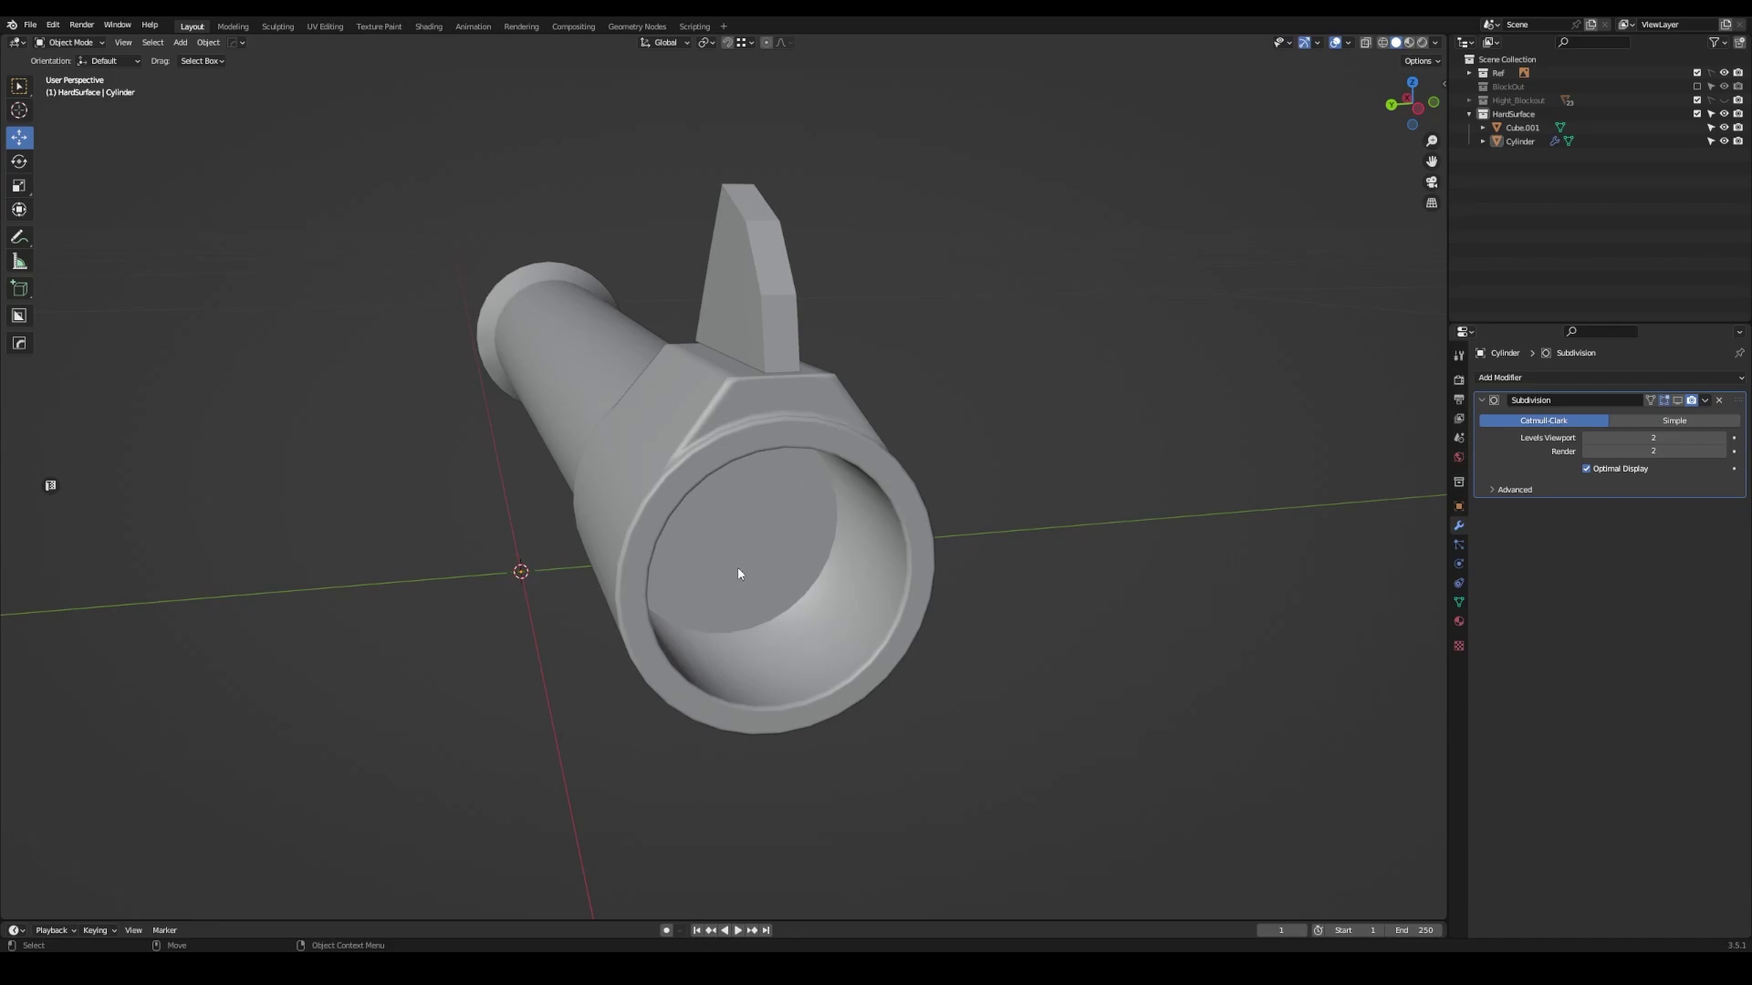
- Cut an extra edge loop inside the Cylinder's bore with Ctrl+R
click(737, 566)
middle_drag(737, 567, 873, 542)
scroll(800, 558, up, 3)
key(Tab)
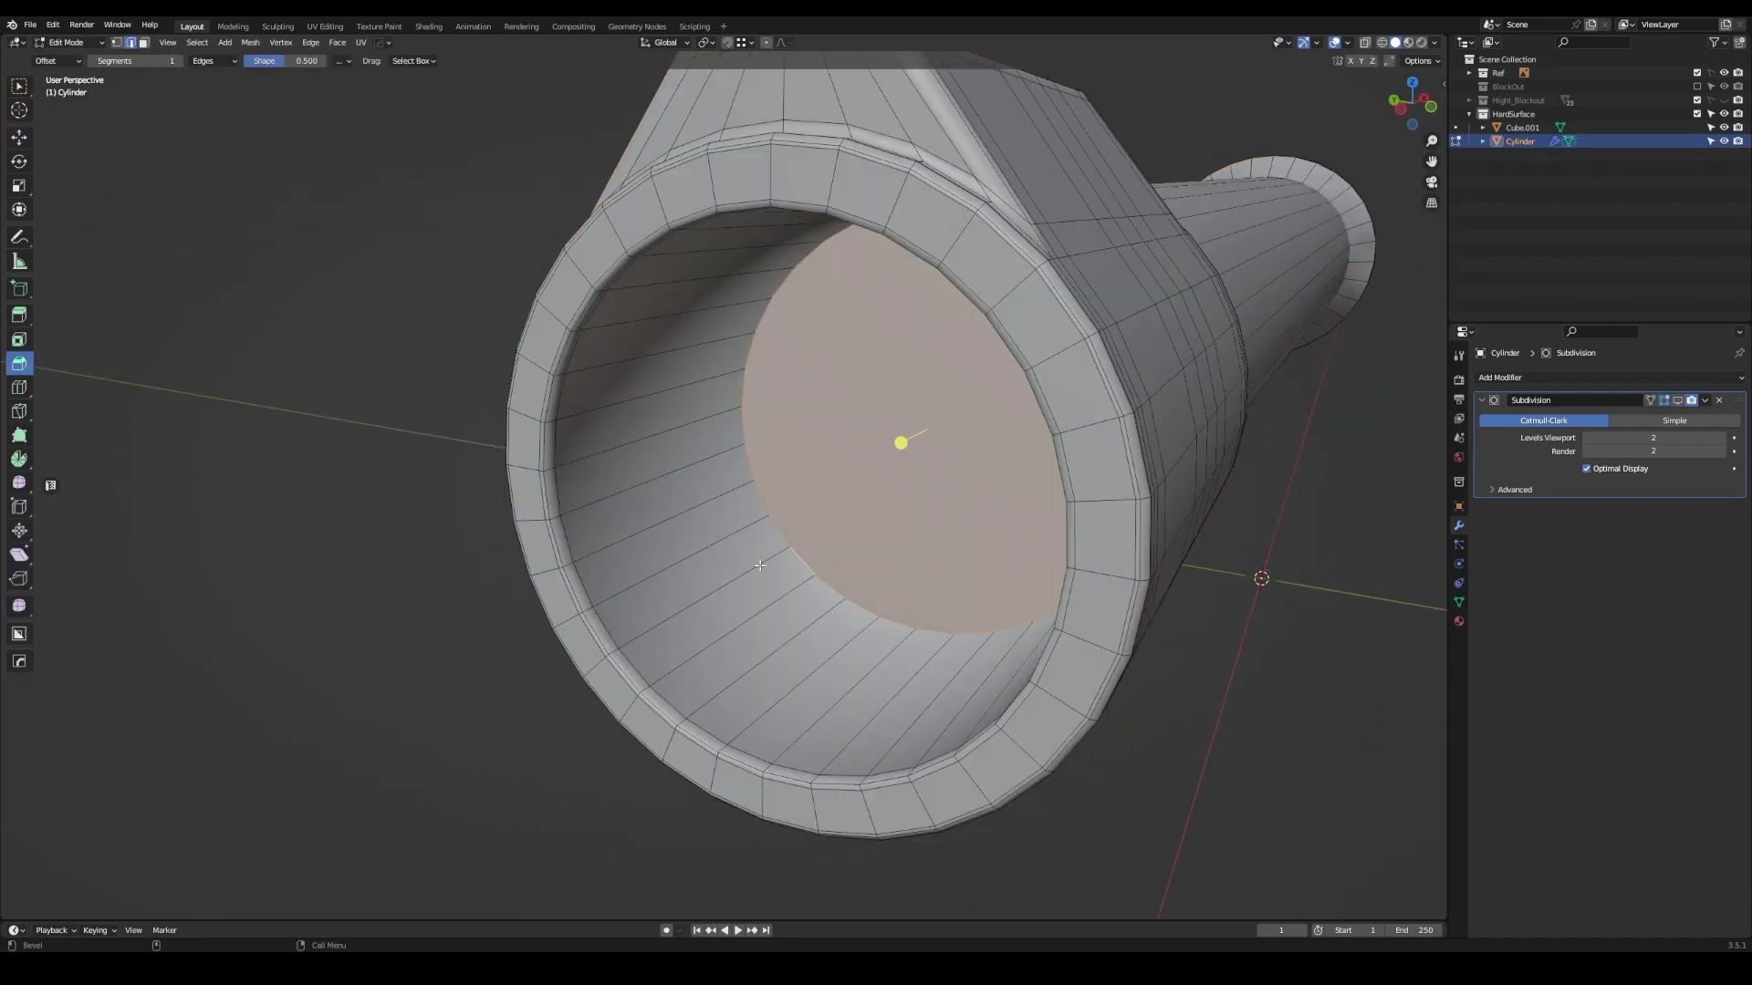
key(ctrl+r)
click(760, 566)
click(849, 548)
mouse_move(850, 548)
middle_down()
mouse_move(926, 422)
mouse_move(922, 469)
mouse_move(872, 332)
middle_up()
key(Tab)
- Reselect the Cylinder and enter Edit Mode on its flared rear end
scroll(926, 423, down, 4)
click(921, 469)
scroll(1002, 474, up, 3)
key(Tab)
key(i)
key(shift+space)
- Flatten the muzzle end ring to zero width on X
key(g)
key(grave)
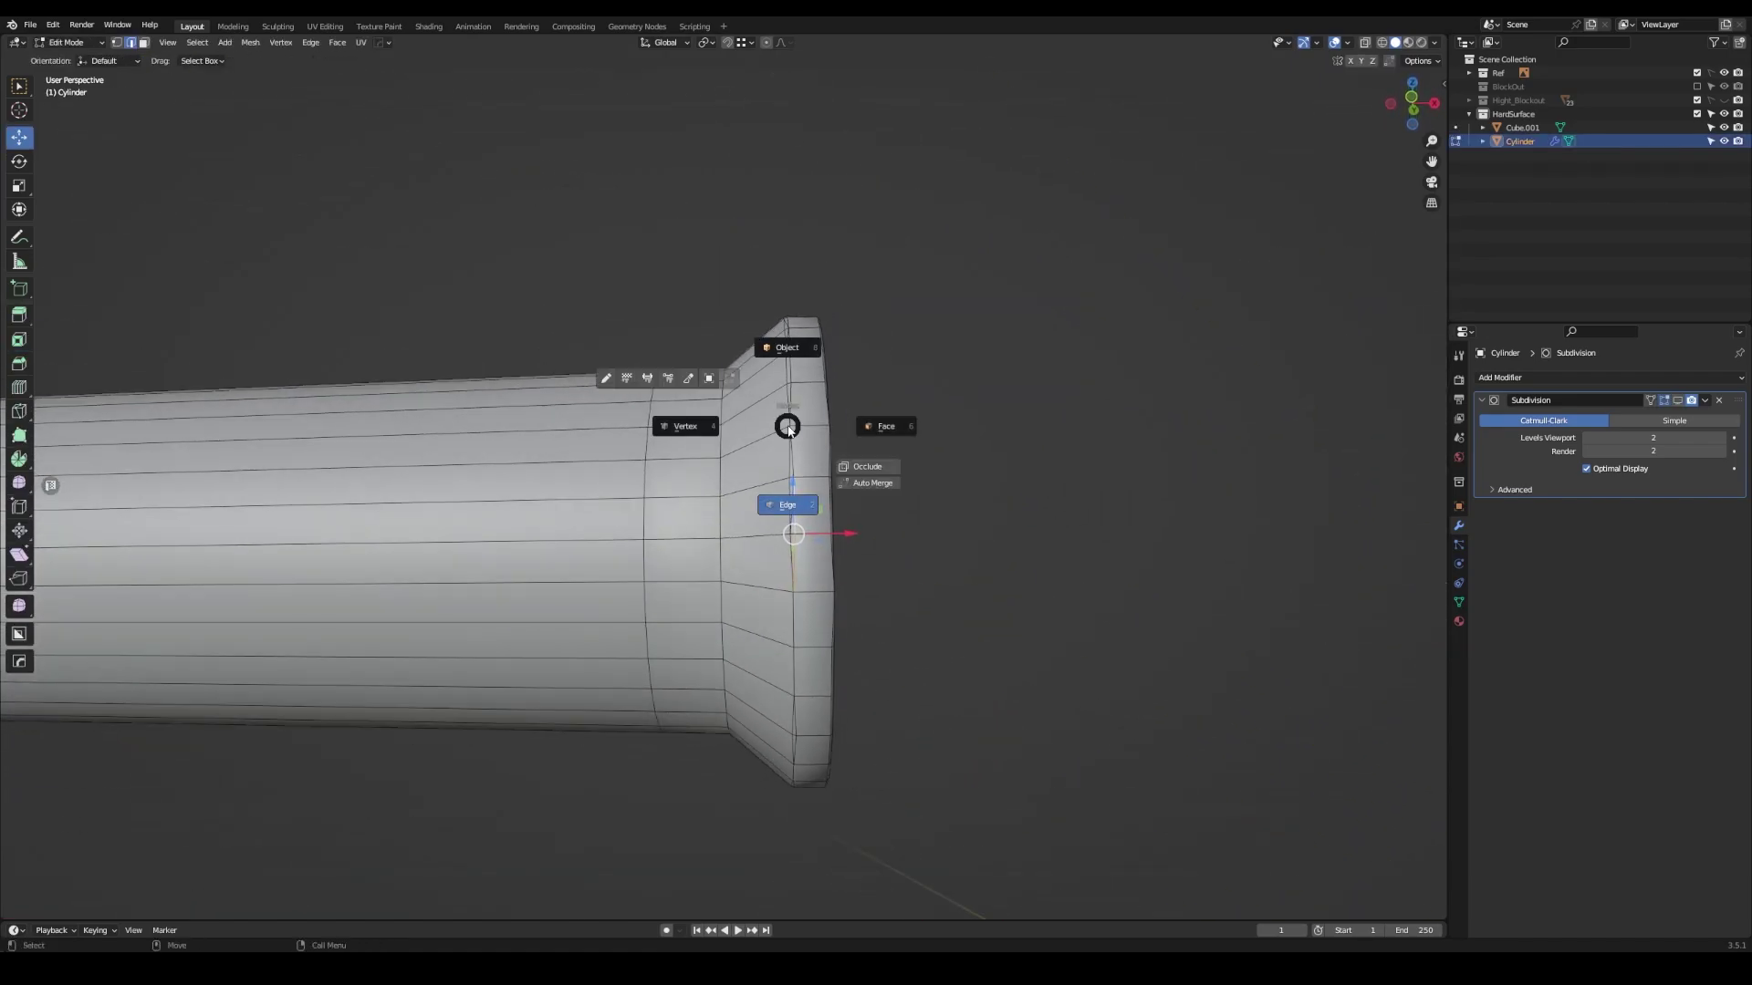
click(750, 185)
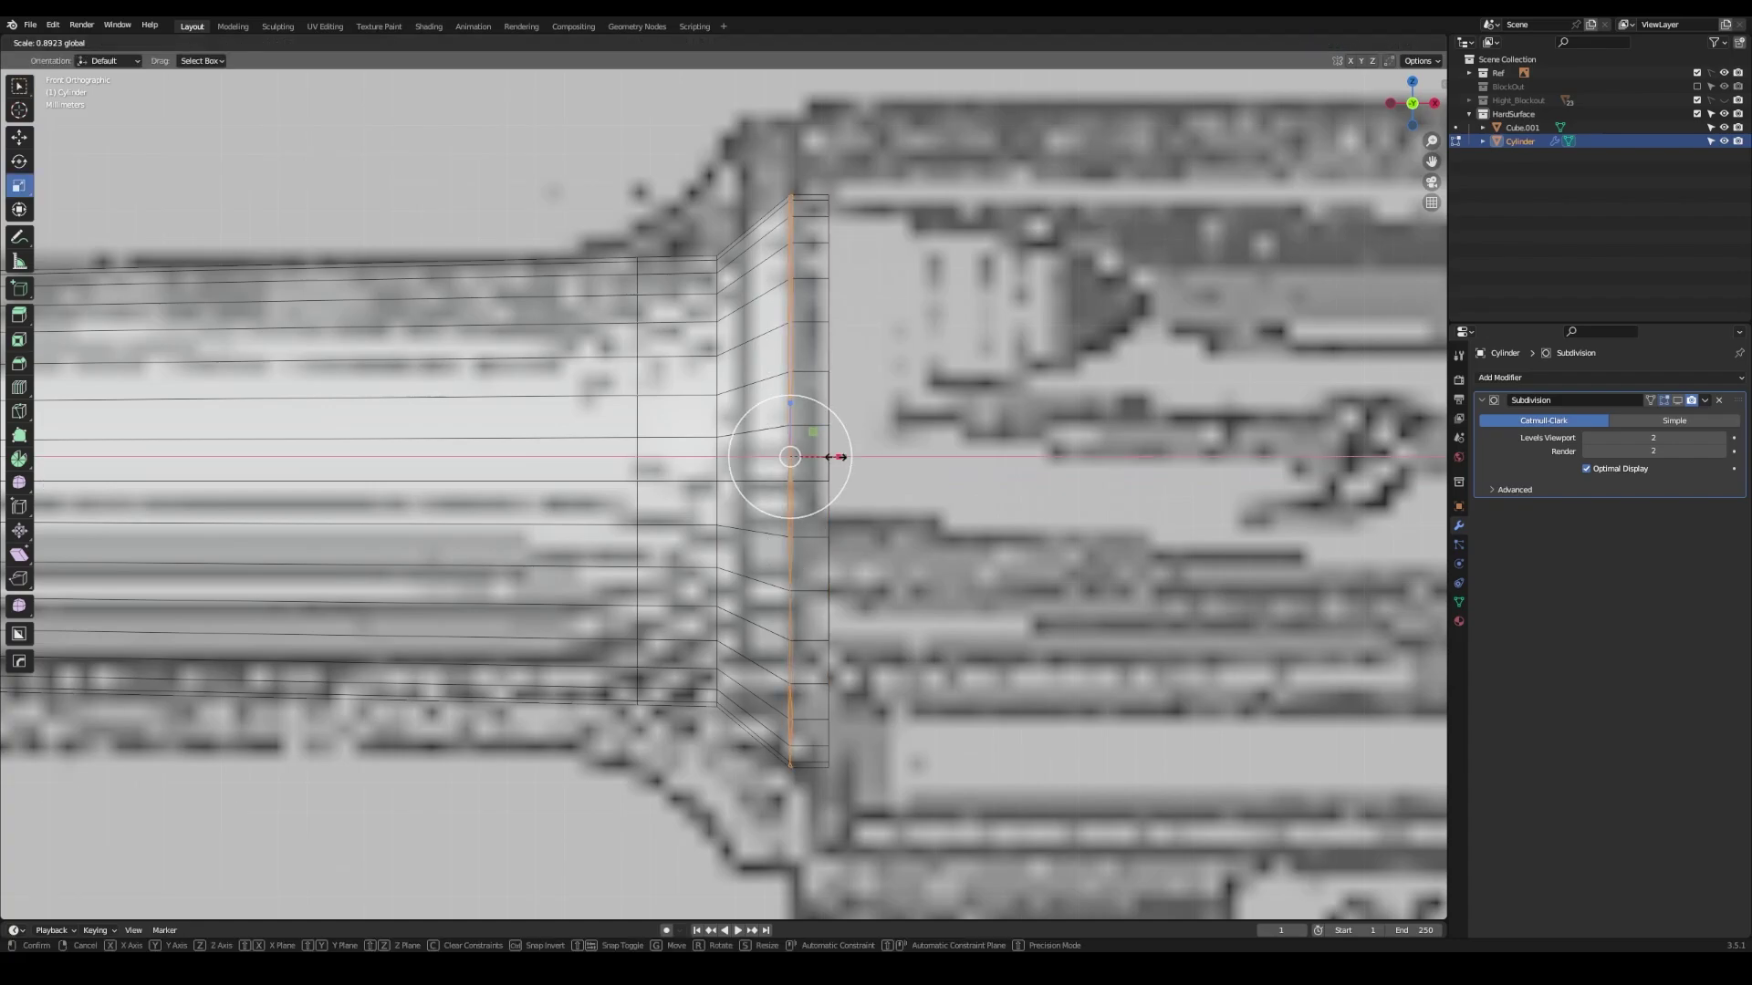
click(840, 457)
middle_drag(840, 457, 838, 427)
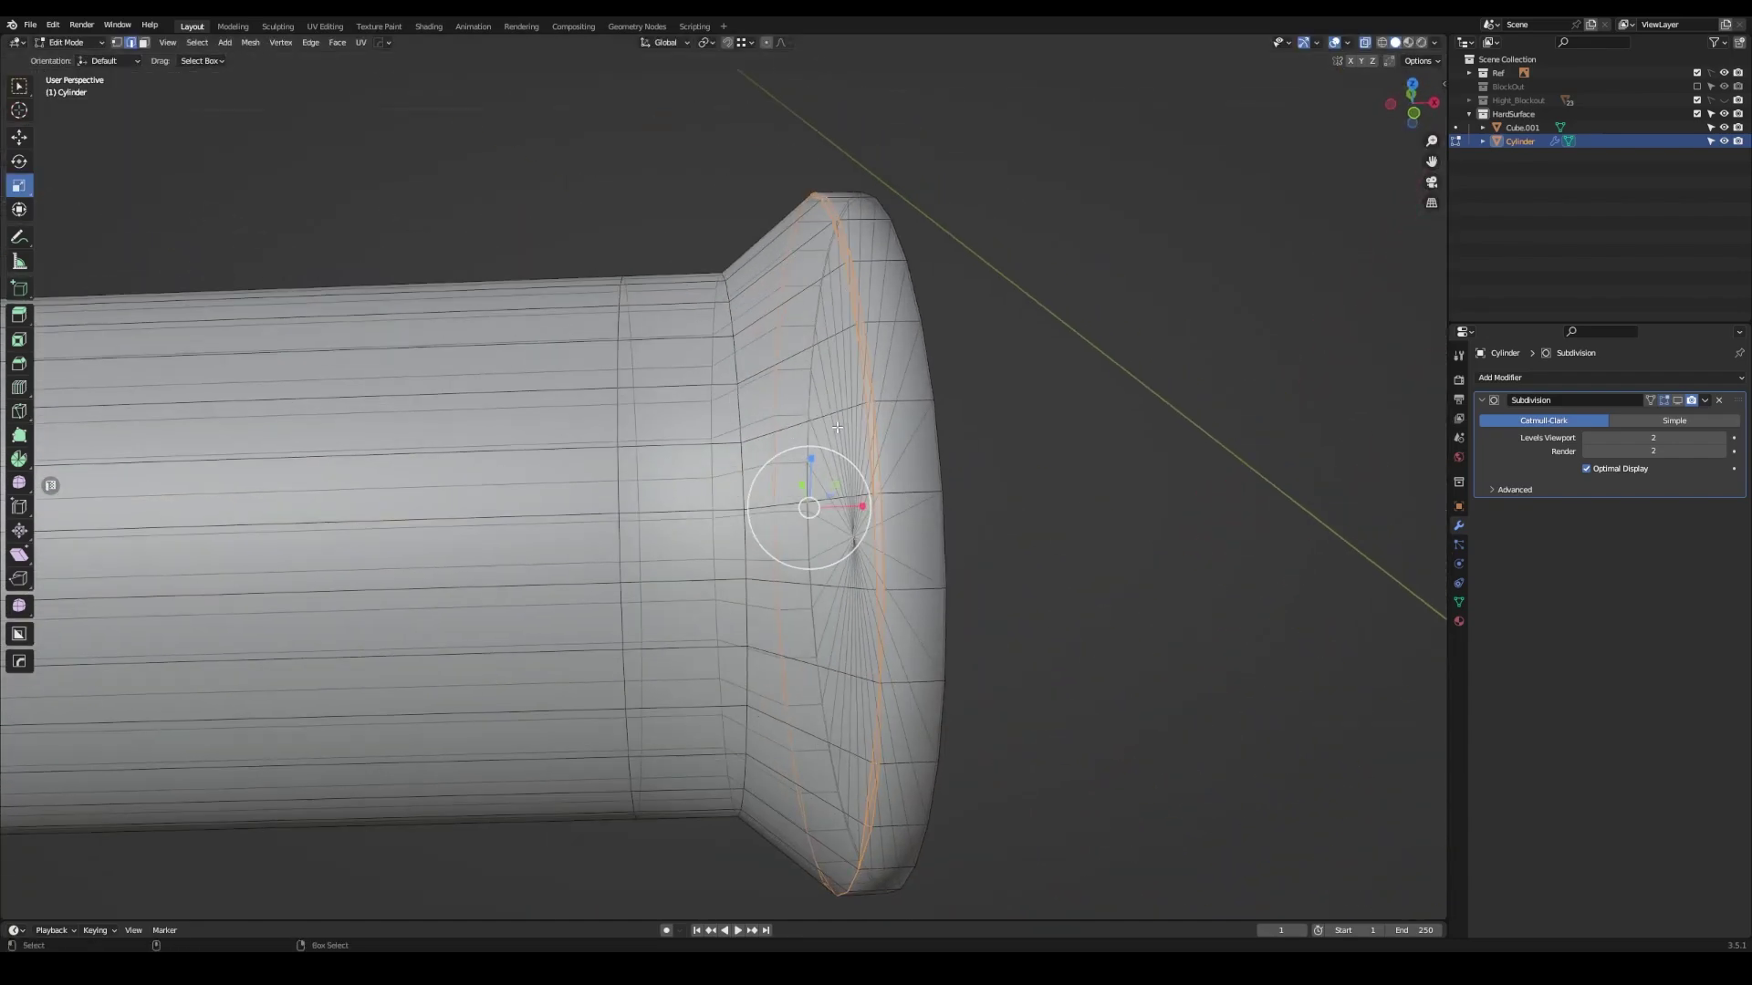
right_click(837, 427)
click(840, 422)
middle_drag(840, 422, 815, 461)
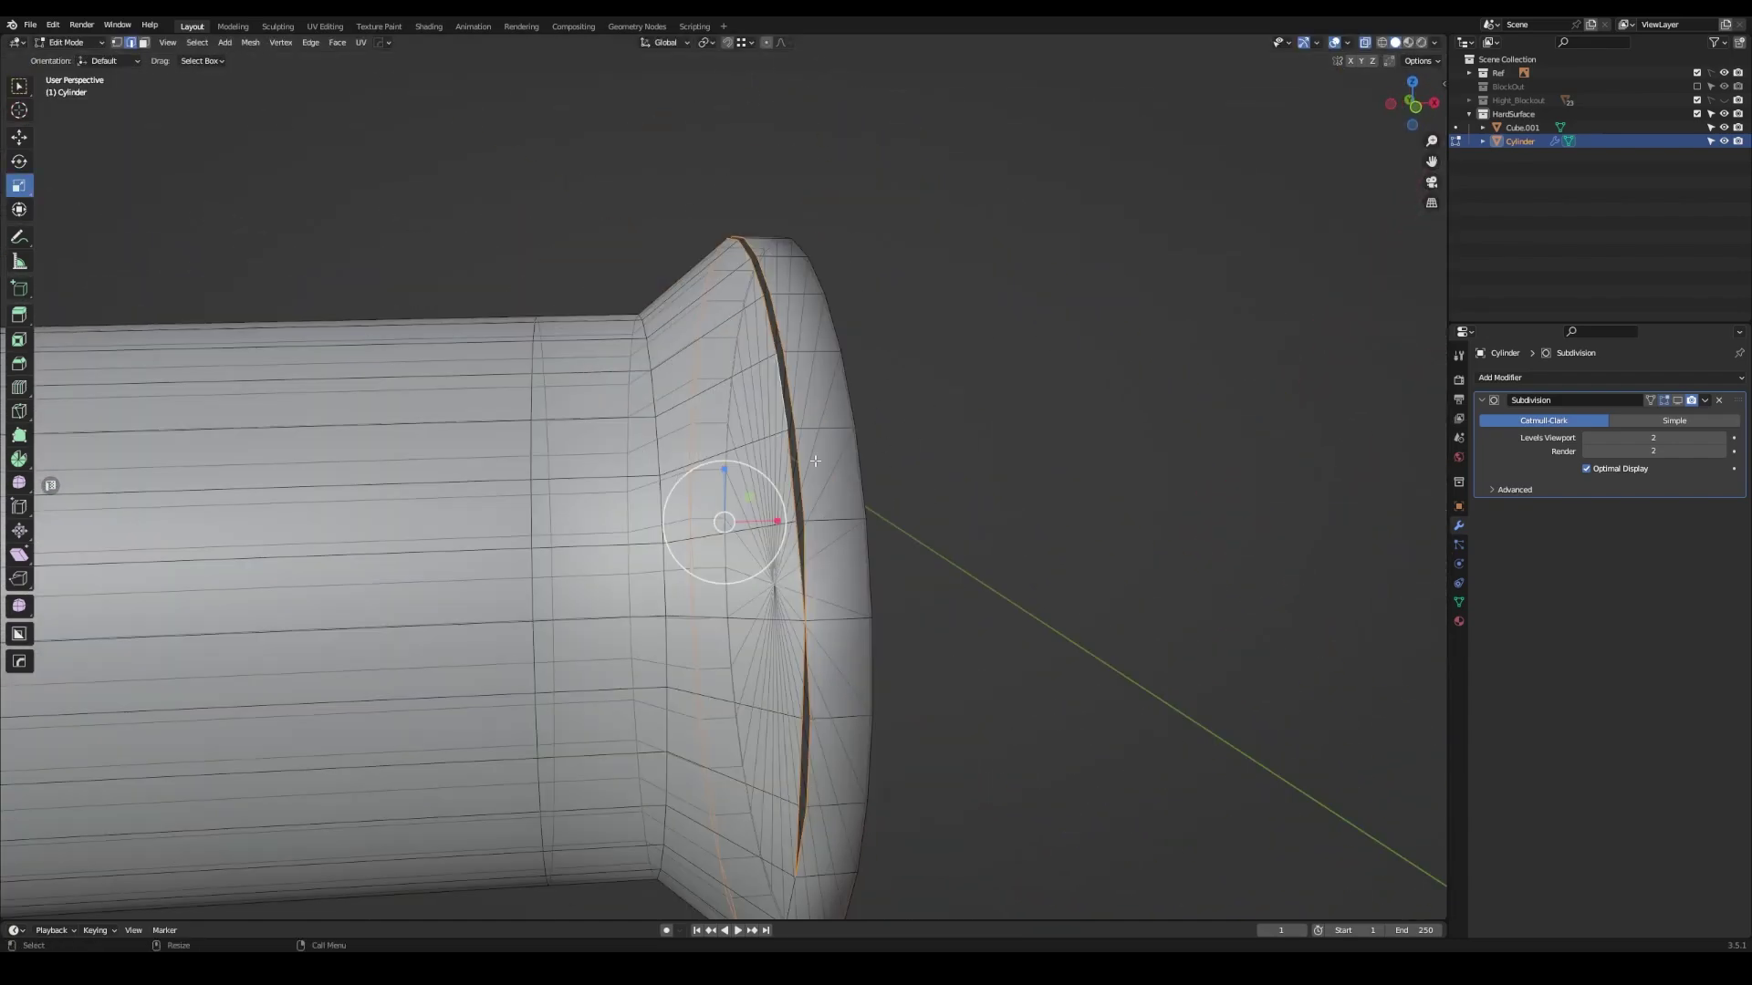
click(753, 522)
middle_drag(753, 523, 756, 568)
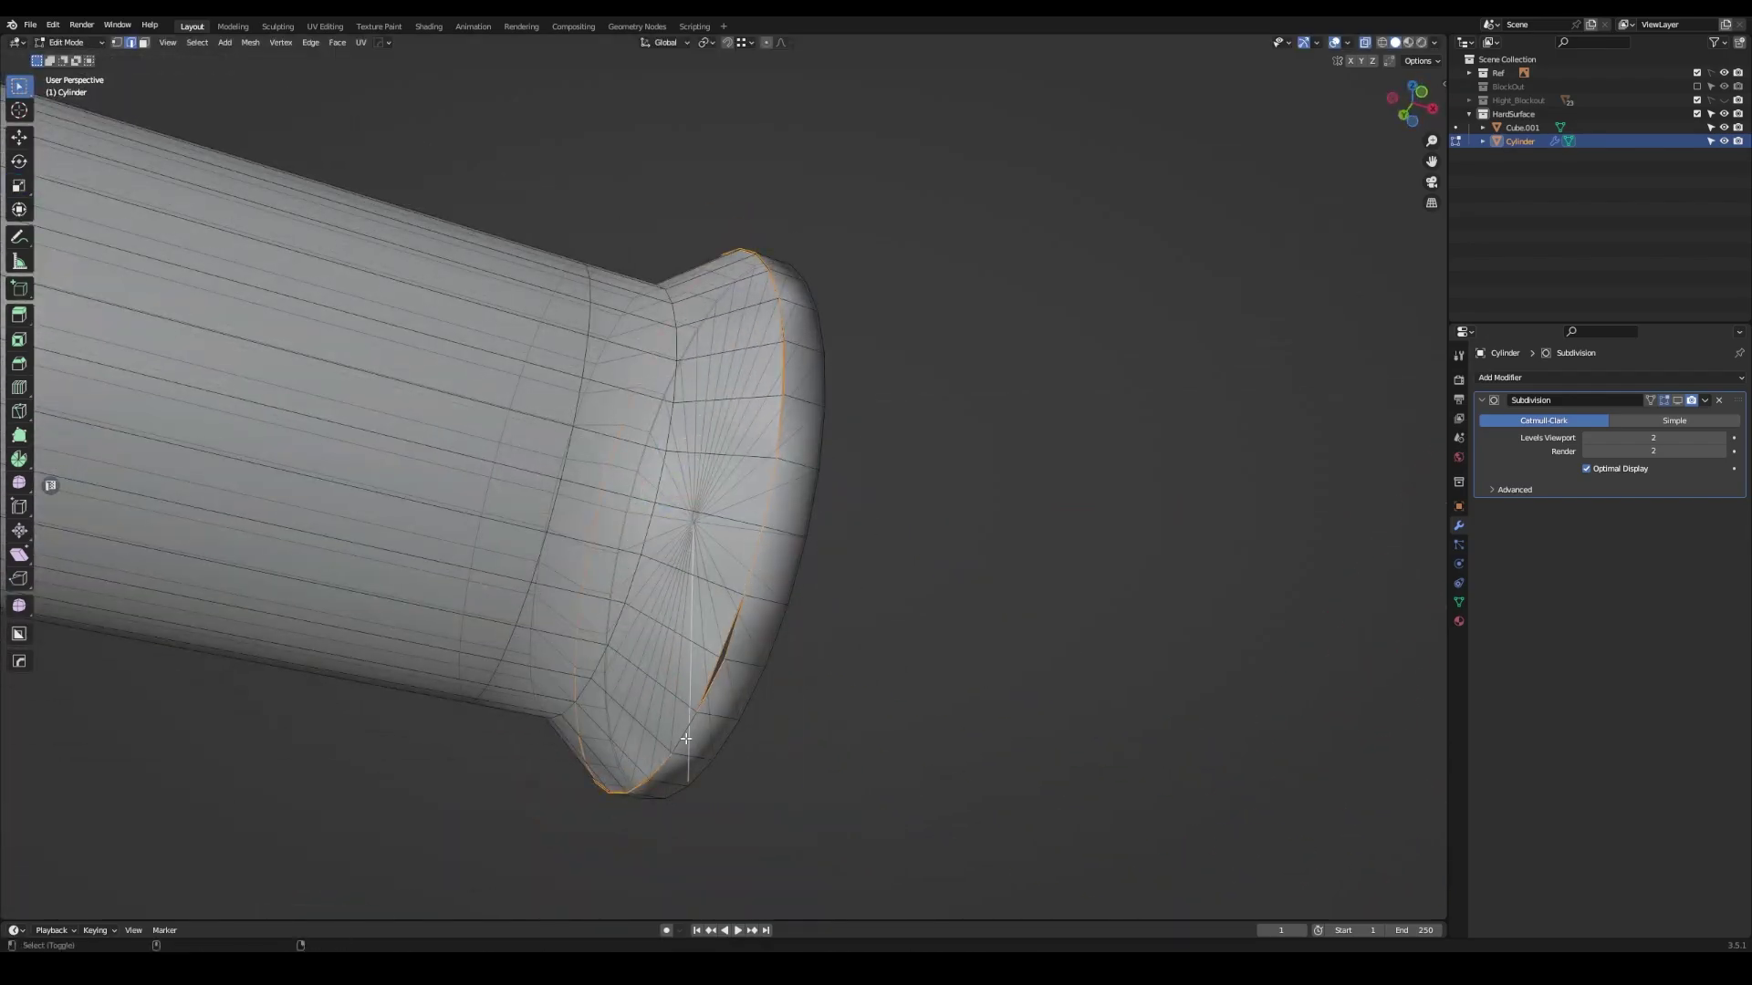
- Merge the overlapping muzzle-end vertices by distance
mouse_move(686, 739)
middle_down()
mouse_move(892, 704)
mouse_move(722, 575)
mouse_move(892, 547)
mouse_move(802, 501)
mouse_move(694, 638)
middle_up()
key(m)
click(758, 552)
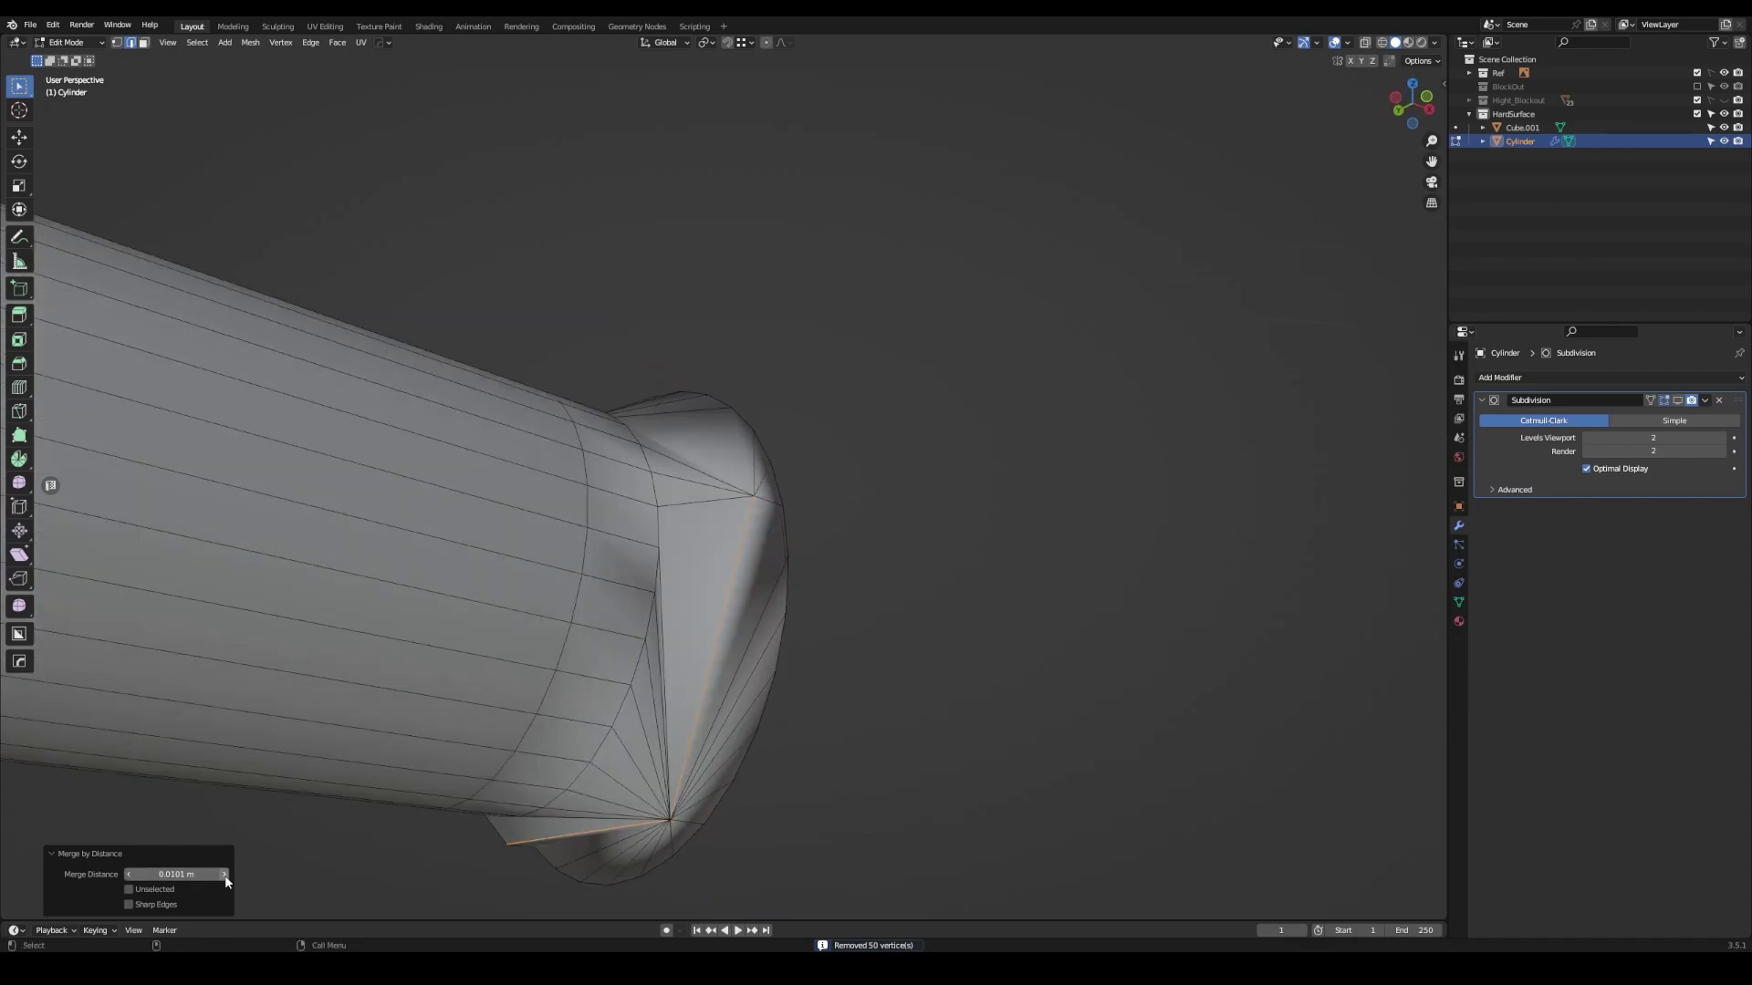
click(155, 874)
middle_drag(794, 475, 822, 266)
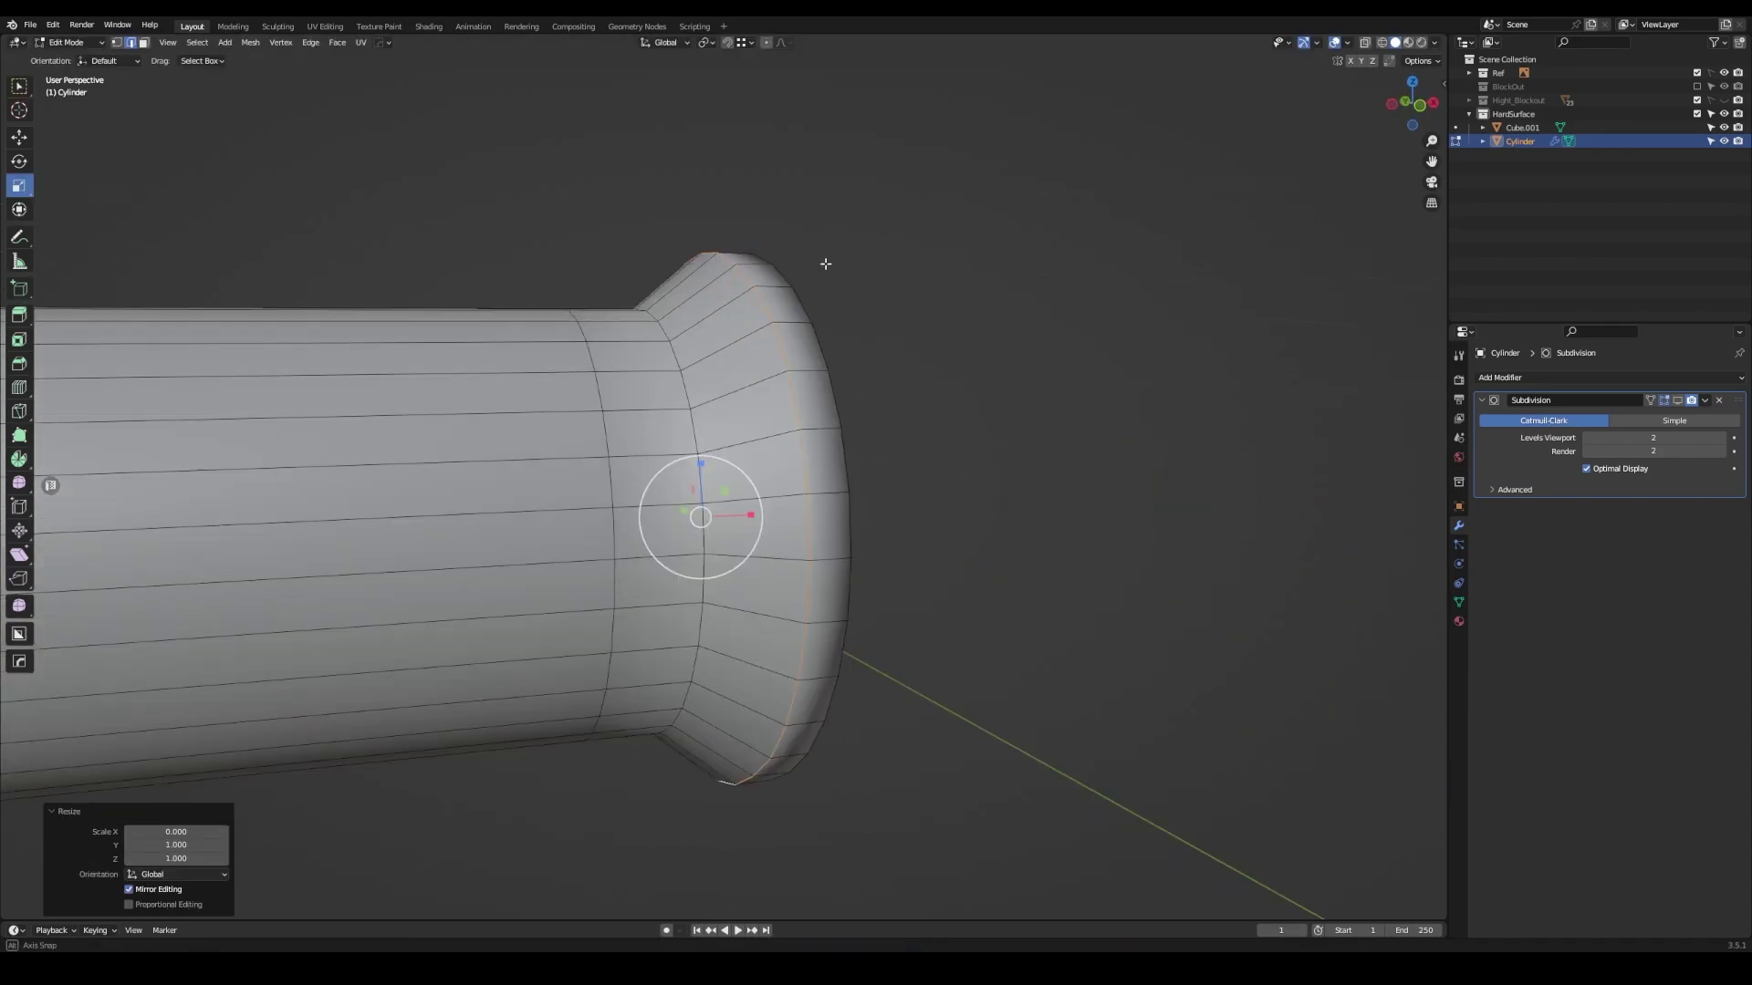
- Delete the muzzle end cap and extrude the open rim
key(w)
click(838, 374)
mouse_move(837, 374)
middle_down()
mouse_move(884, 443)
mouse_move(1005, 457)
mouse_move(875, 502)
mouse_move(735, 511)
mouse_move(715, 450)
mouse_move(842, 386)
middle_up()
key(x)
click(884, 443)
click(1018, 443)
- Add supporting edge loops near the rim and just behind the muzzle flare
click(18, 387)
click(841, 510)
key(Tab)
key(Tab)
middle_drag(396, 537, 661, 243)
key(ctrl+r)
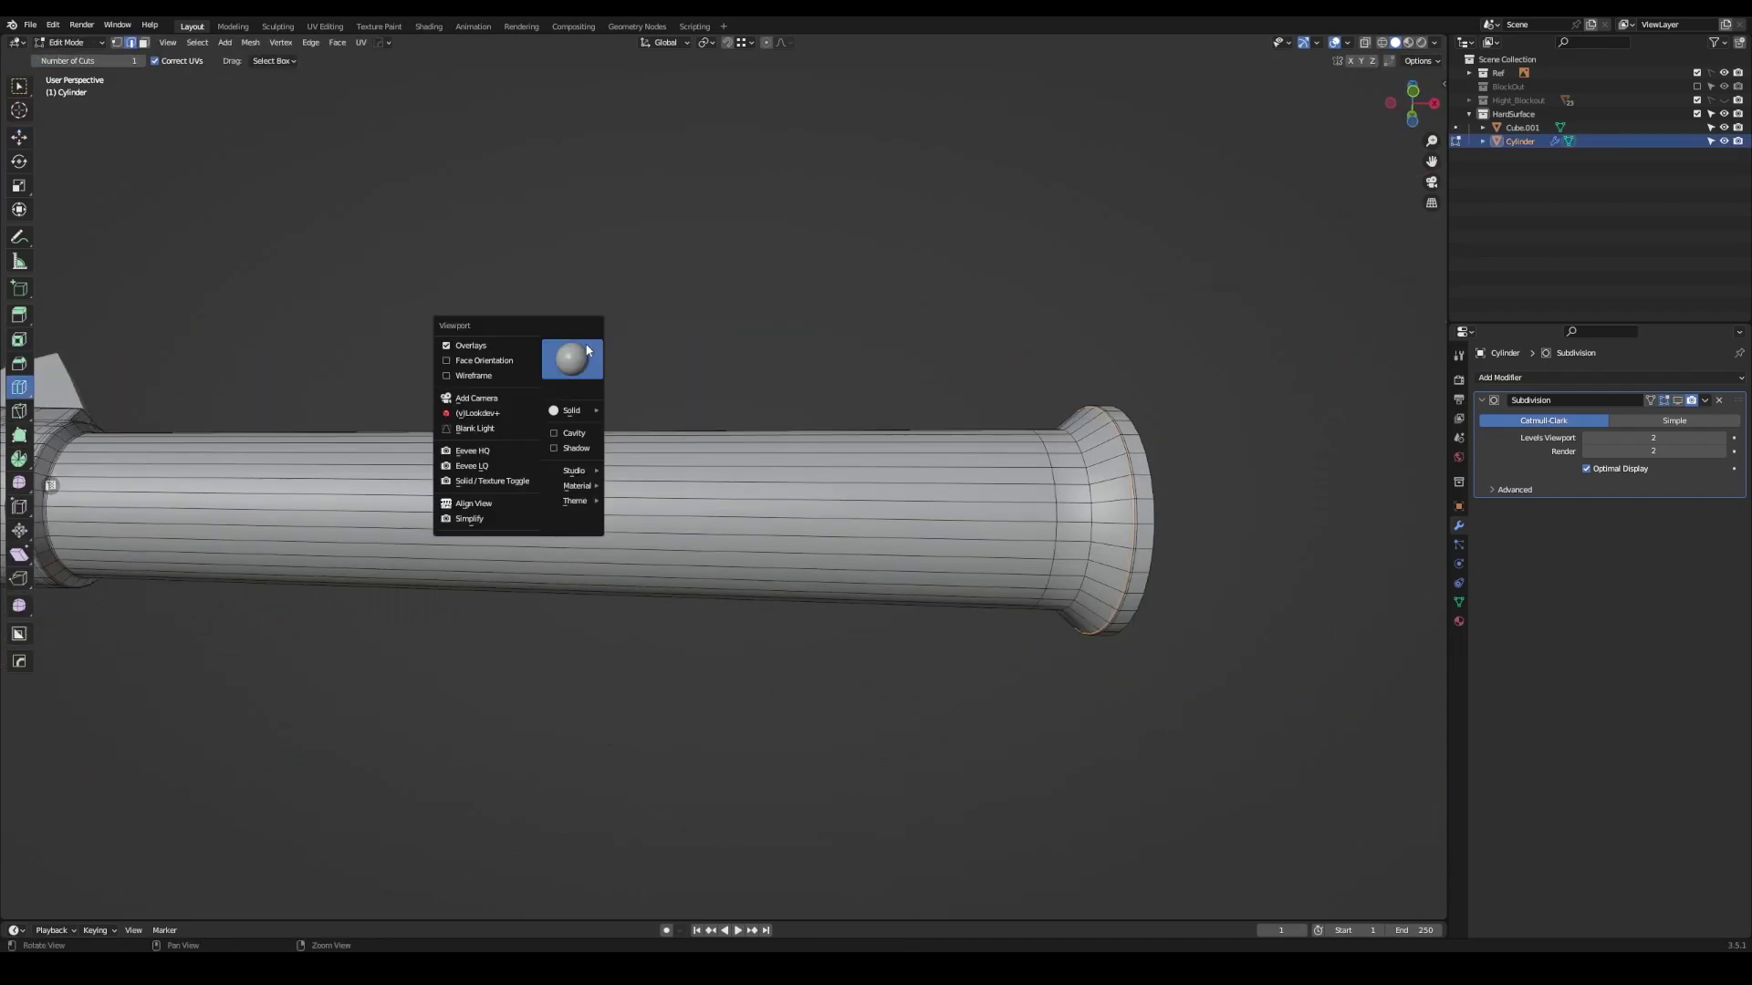
click(1030, 527)
key(shift+space)
key(g)
middle_drag(985, 483, 748, 465)
key(Tab)
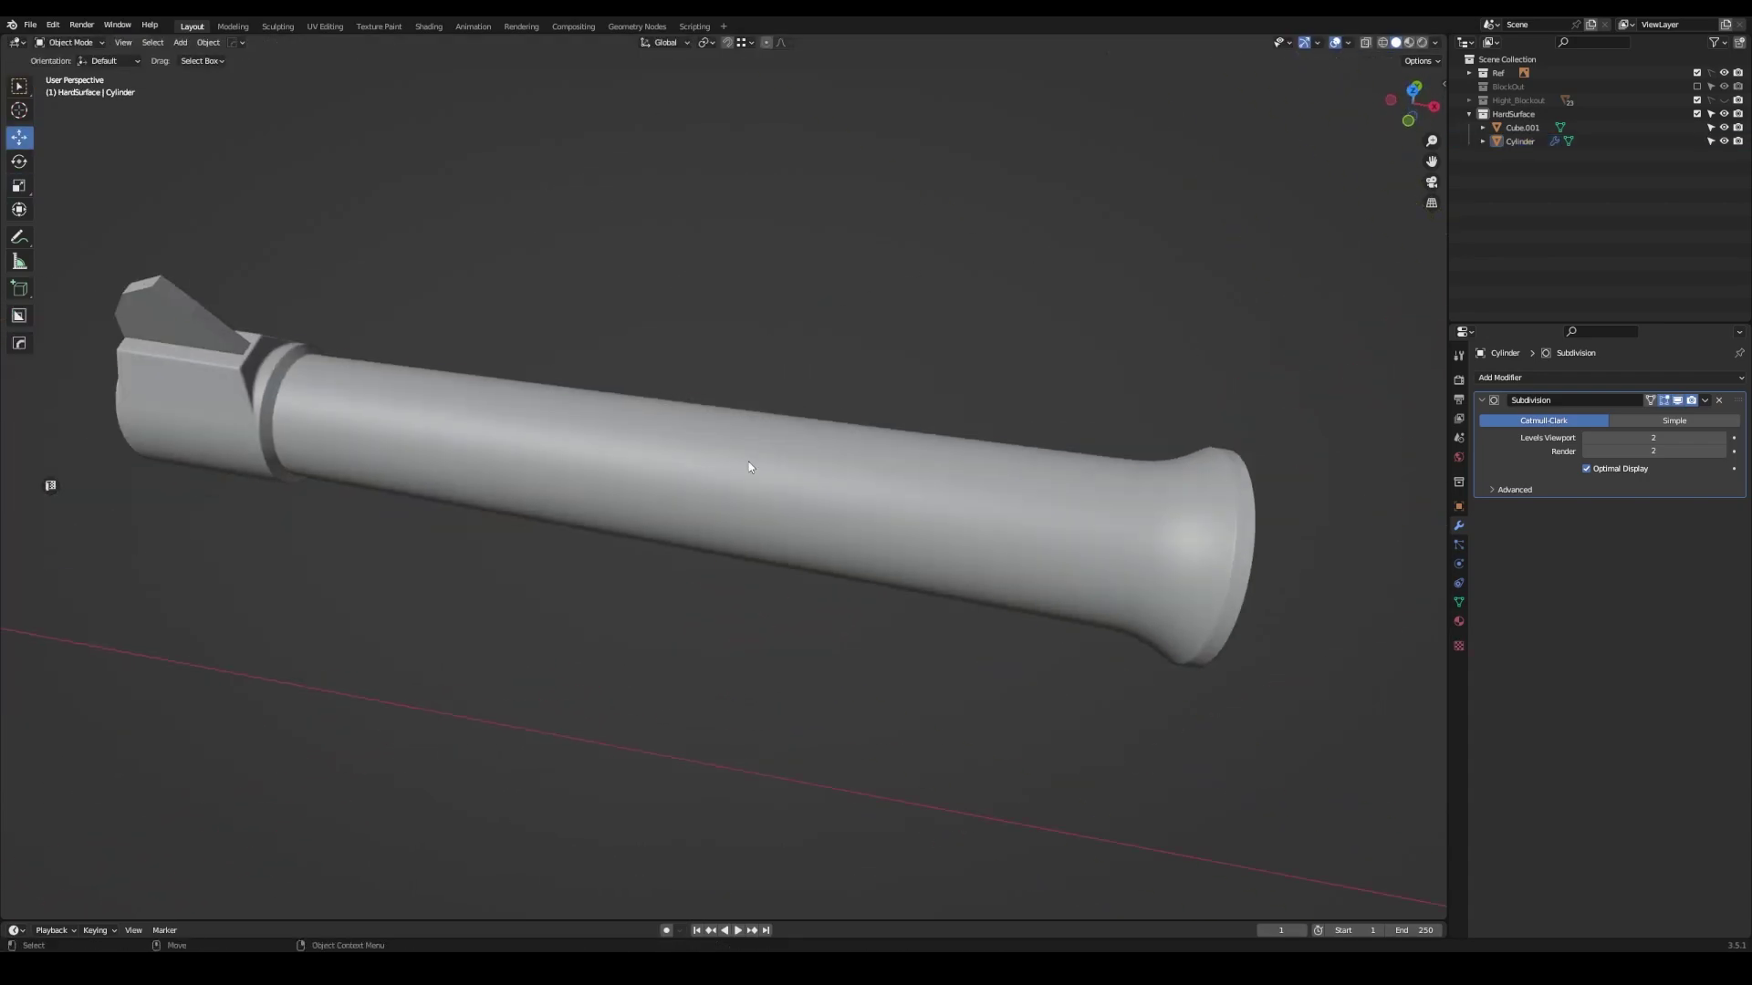
key(Tab)
key(Tab)
- Select the sight block's top edge loop and slide it along X
mouse_move(592, 375)
middle_down()
mouse_move(648, 312)
mouse_move(874, 453)
mouse_move(692, 484)
mouse_move(730, 456)
mouse_move(638, 452)
middle_up()
click(692, 484)
scroll(702, 456, up, 3)
scroll(703, 493, up, 2)
key(Tab)
key(shift+space)
key(g)
alt+click(639, 450)
drag(644, 450, 641, 449)
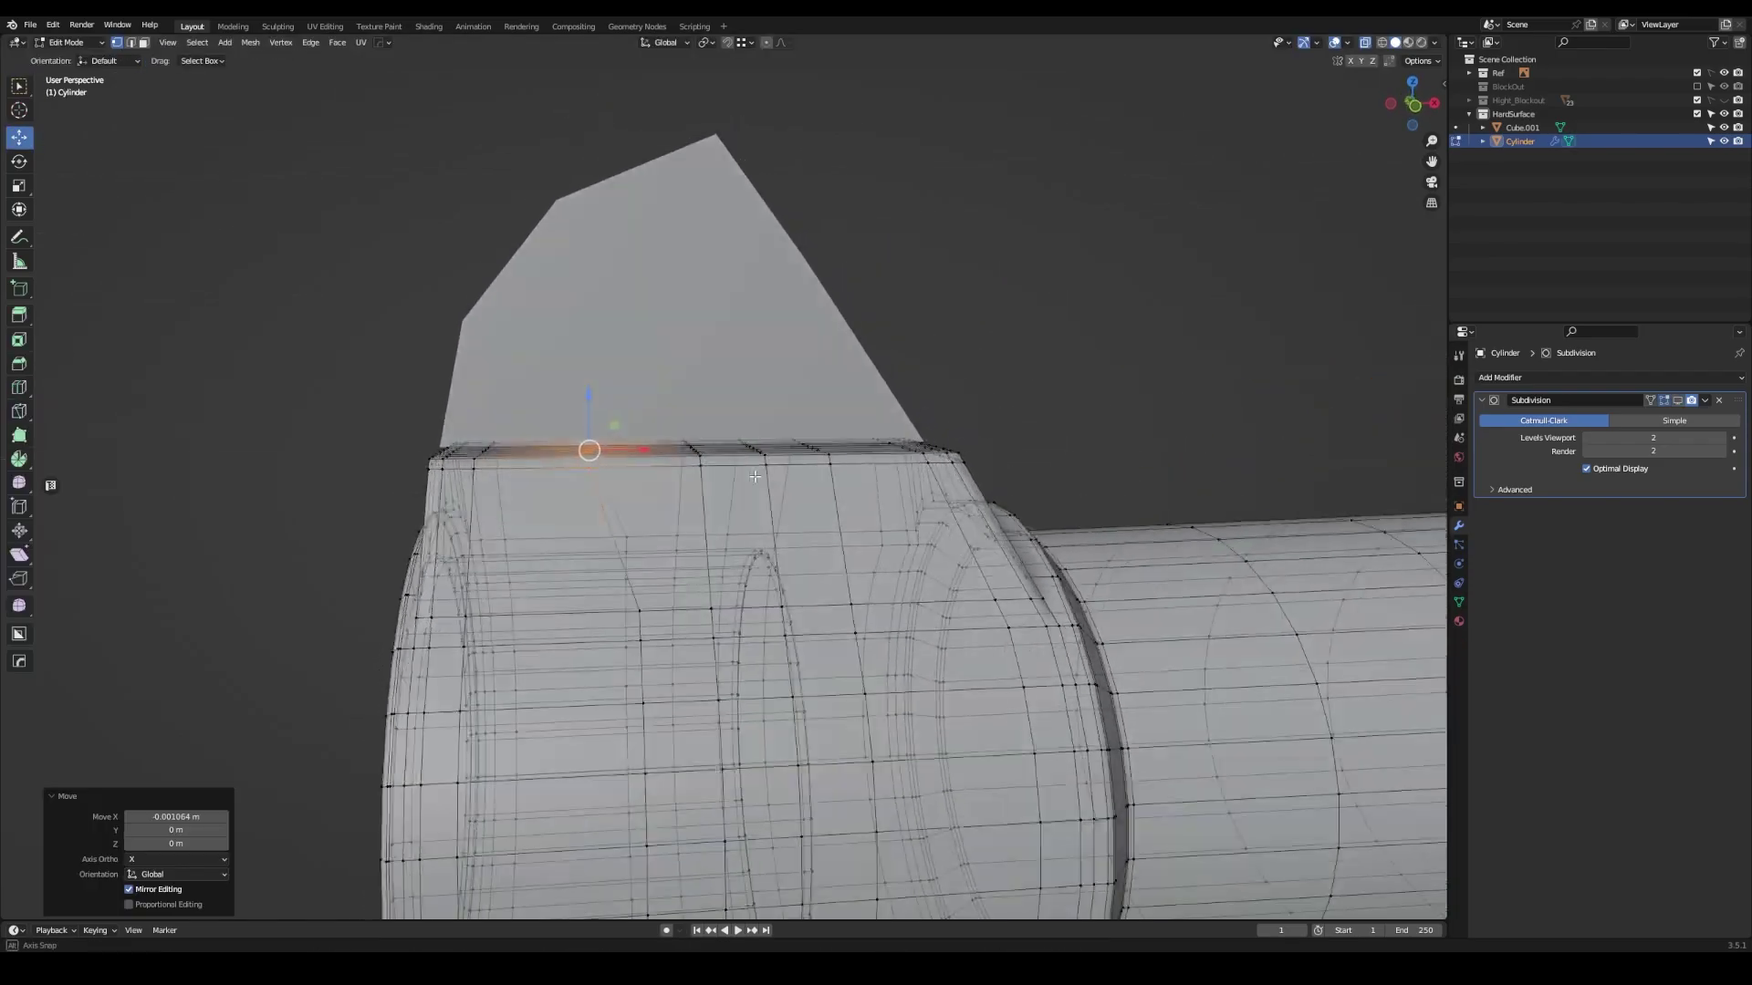
middle_drag(755, 476, 718, 478)
drag(634, 700, 767, 492)
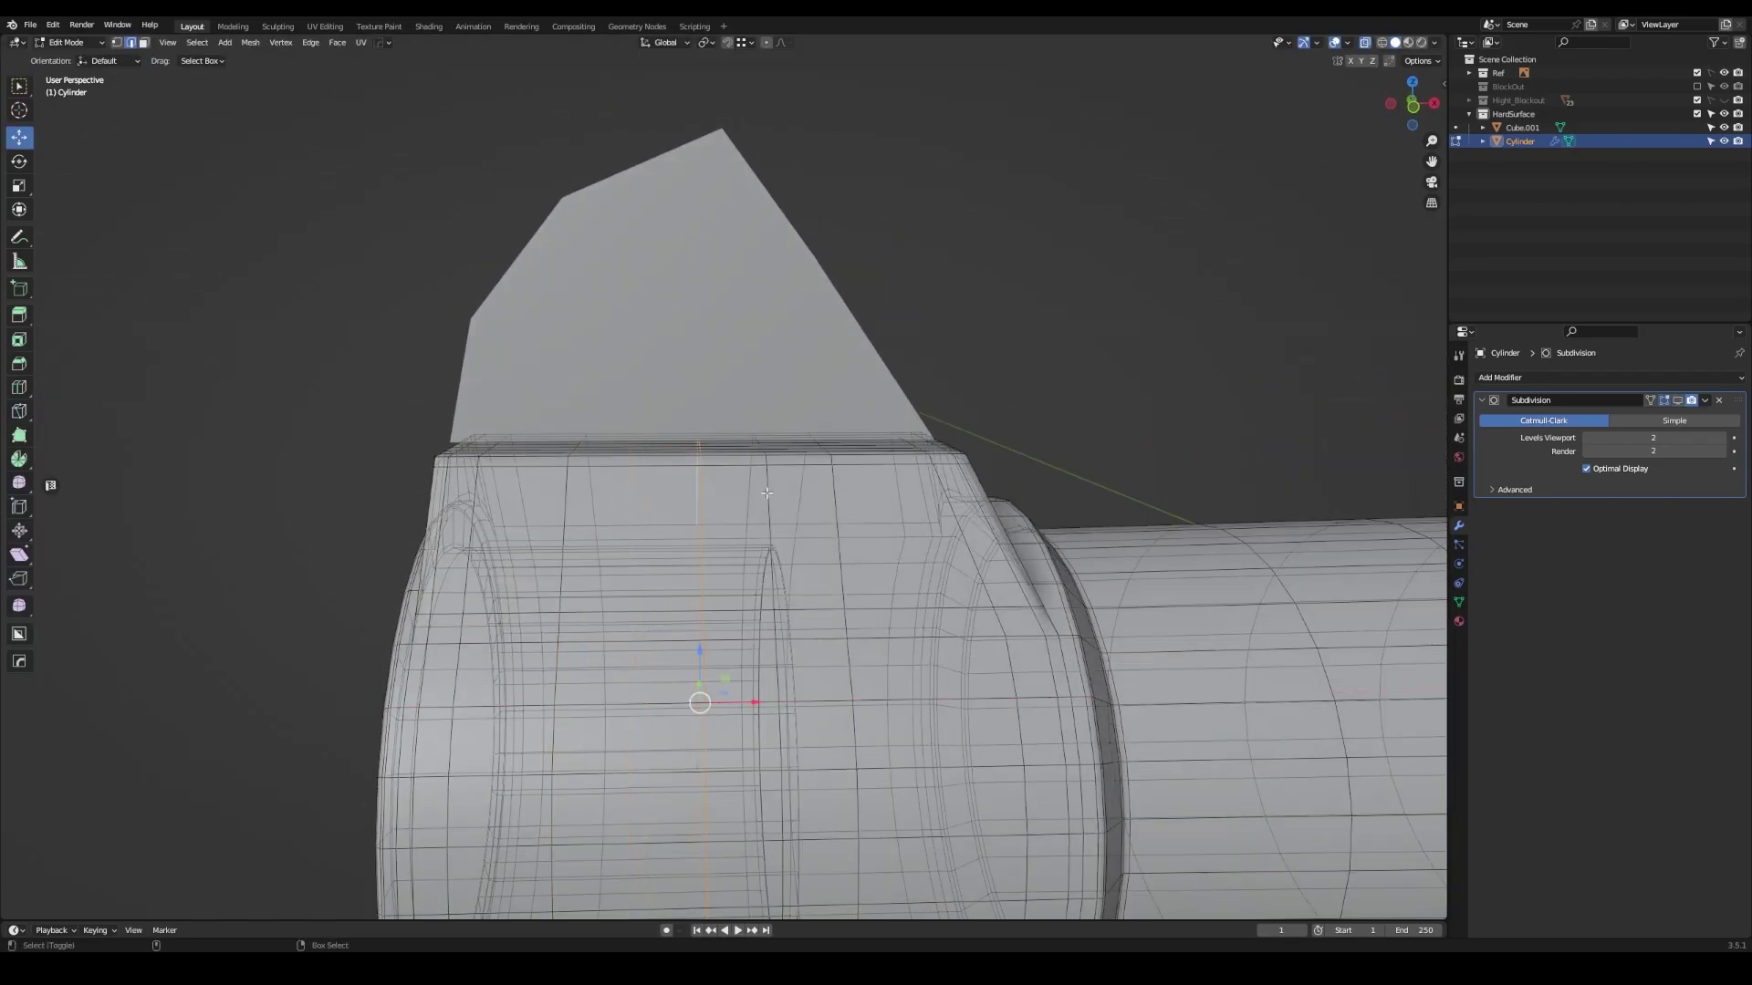
- Cut a new loop across the block top and flatten it vertically with S Z
middle_drag(852, 699, 652, 466)
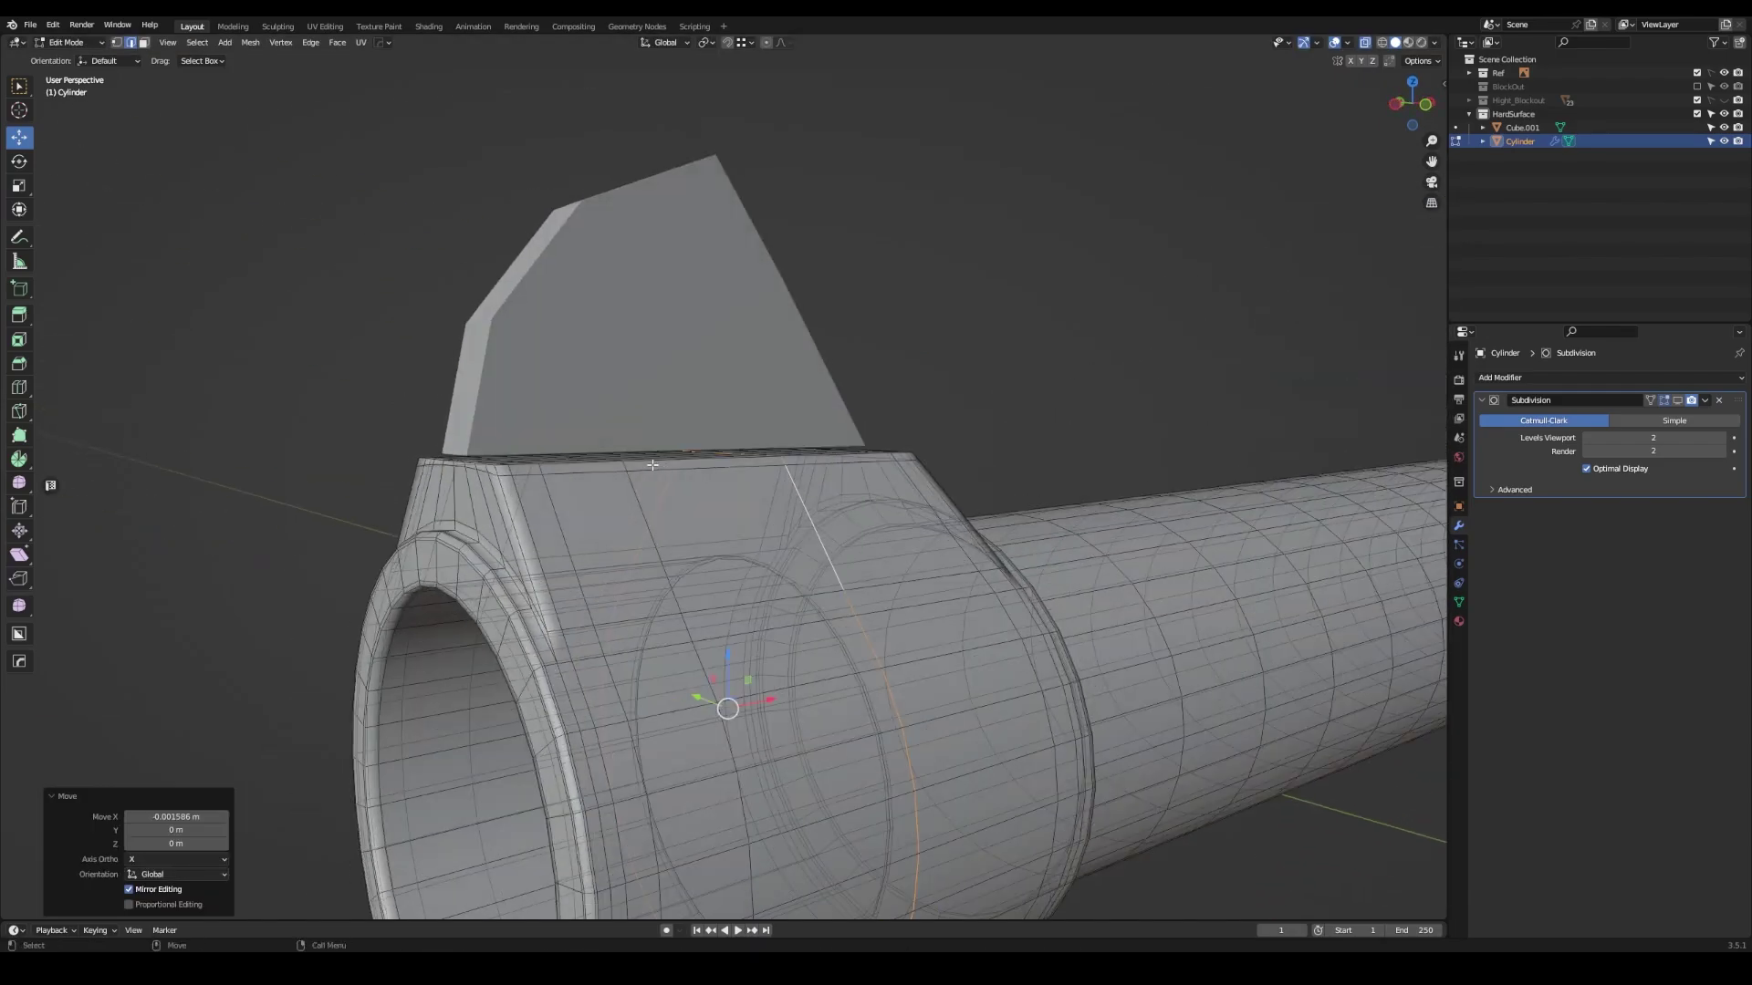
middle_drag(944, 385, 641, 546)
key(ctrl+r)
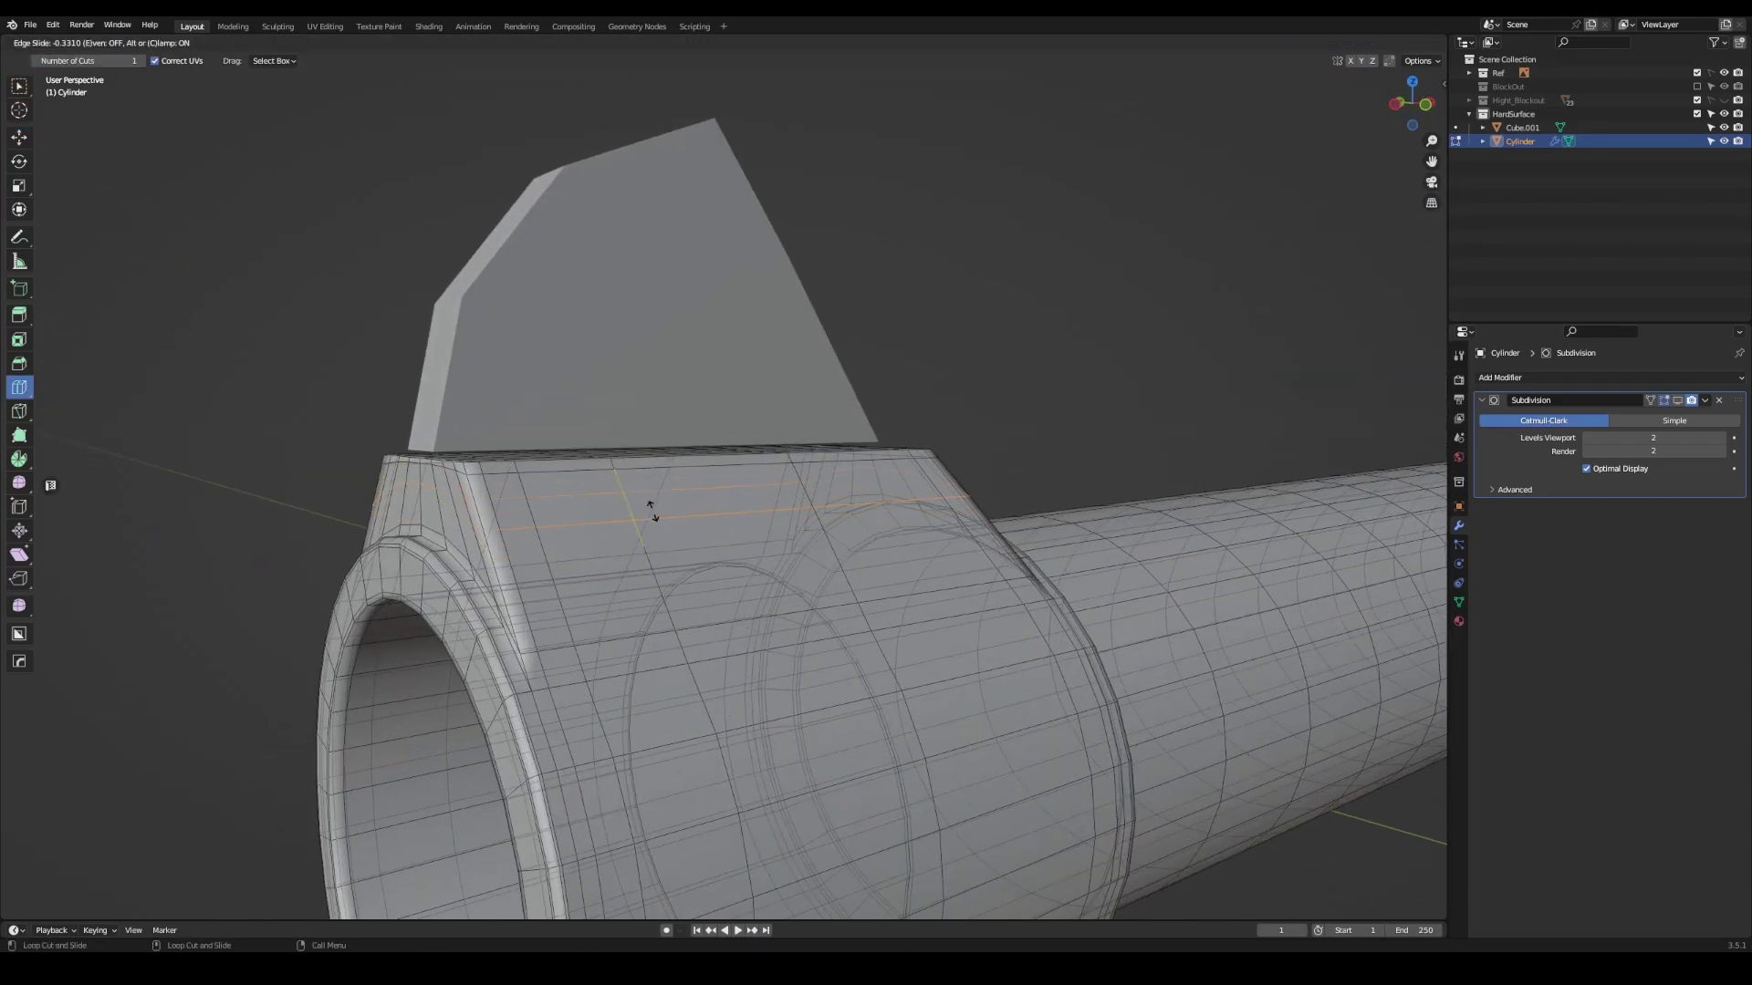
click(652, 511)
key(shift+space)
key(s)
drag(679, 456, 681, 442)
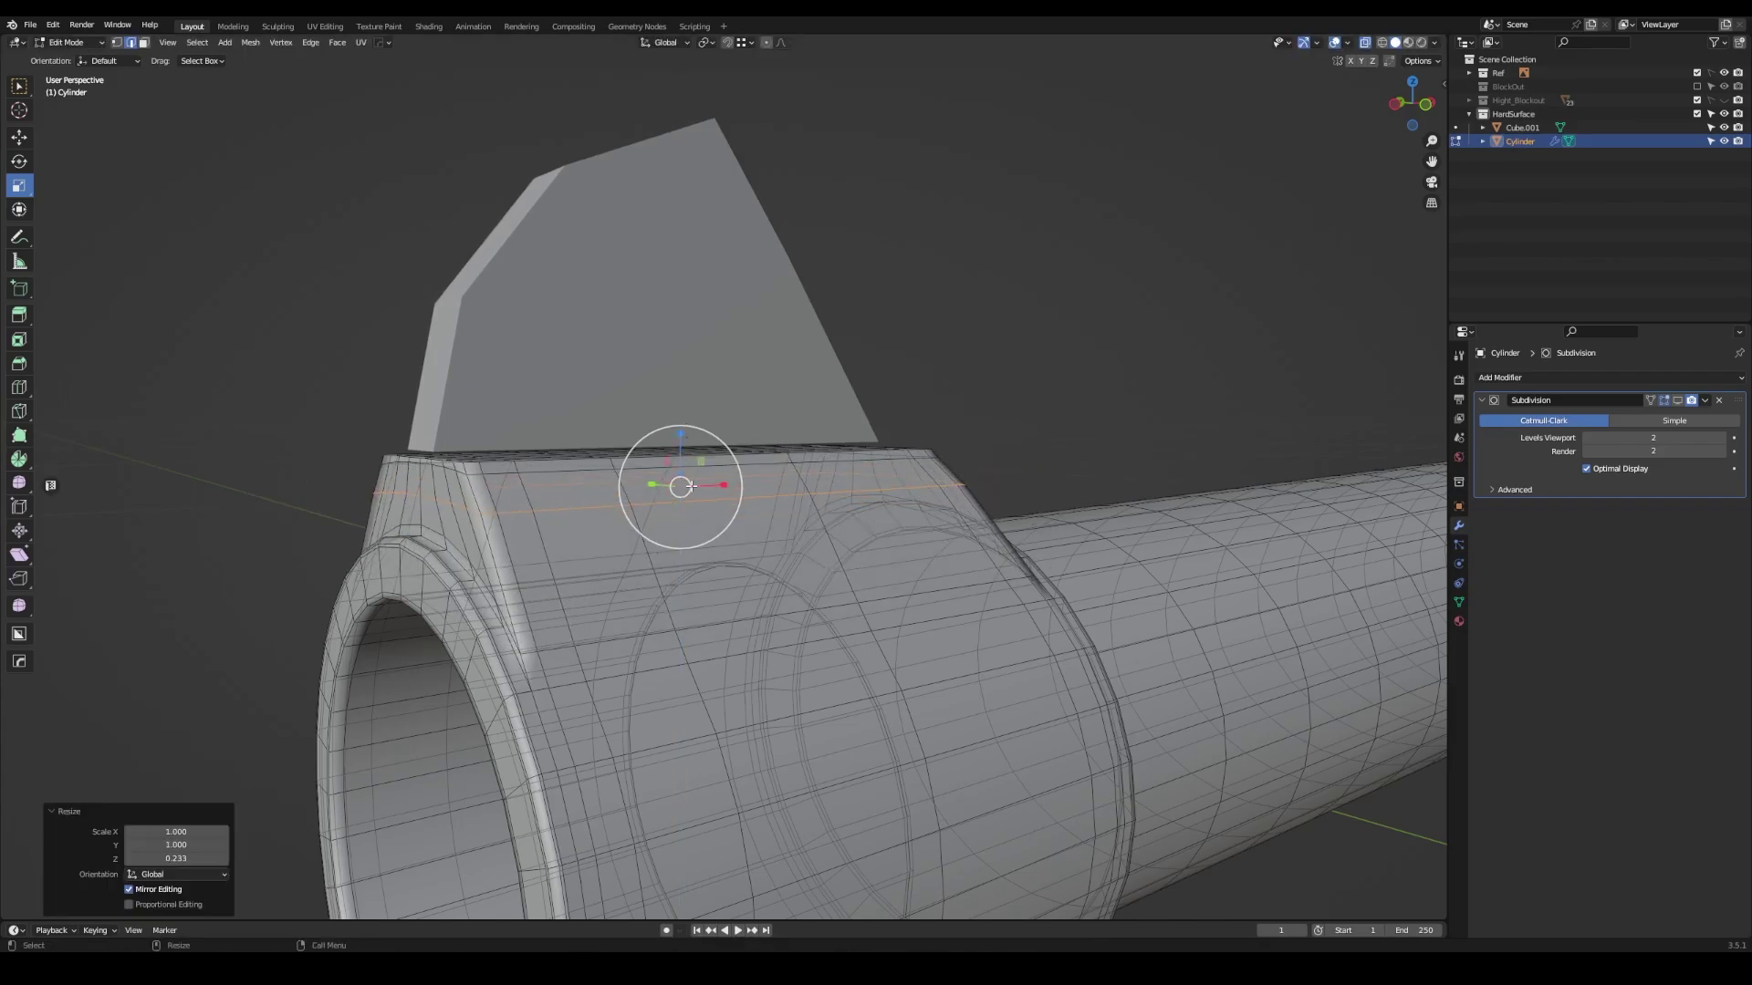
- Select the strip of top faces on the sight block for the notch
mouse_move(677, 484)
middle_down()
mouse_move(663, 521)
mouse_move(684, 485)
mouse_move(567, 499)
middle_up()
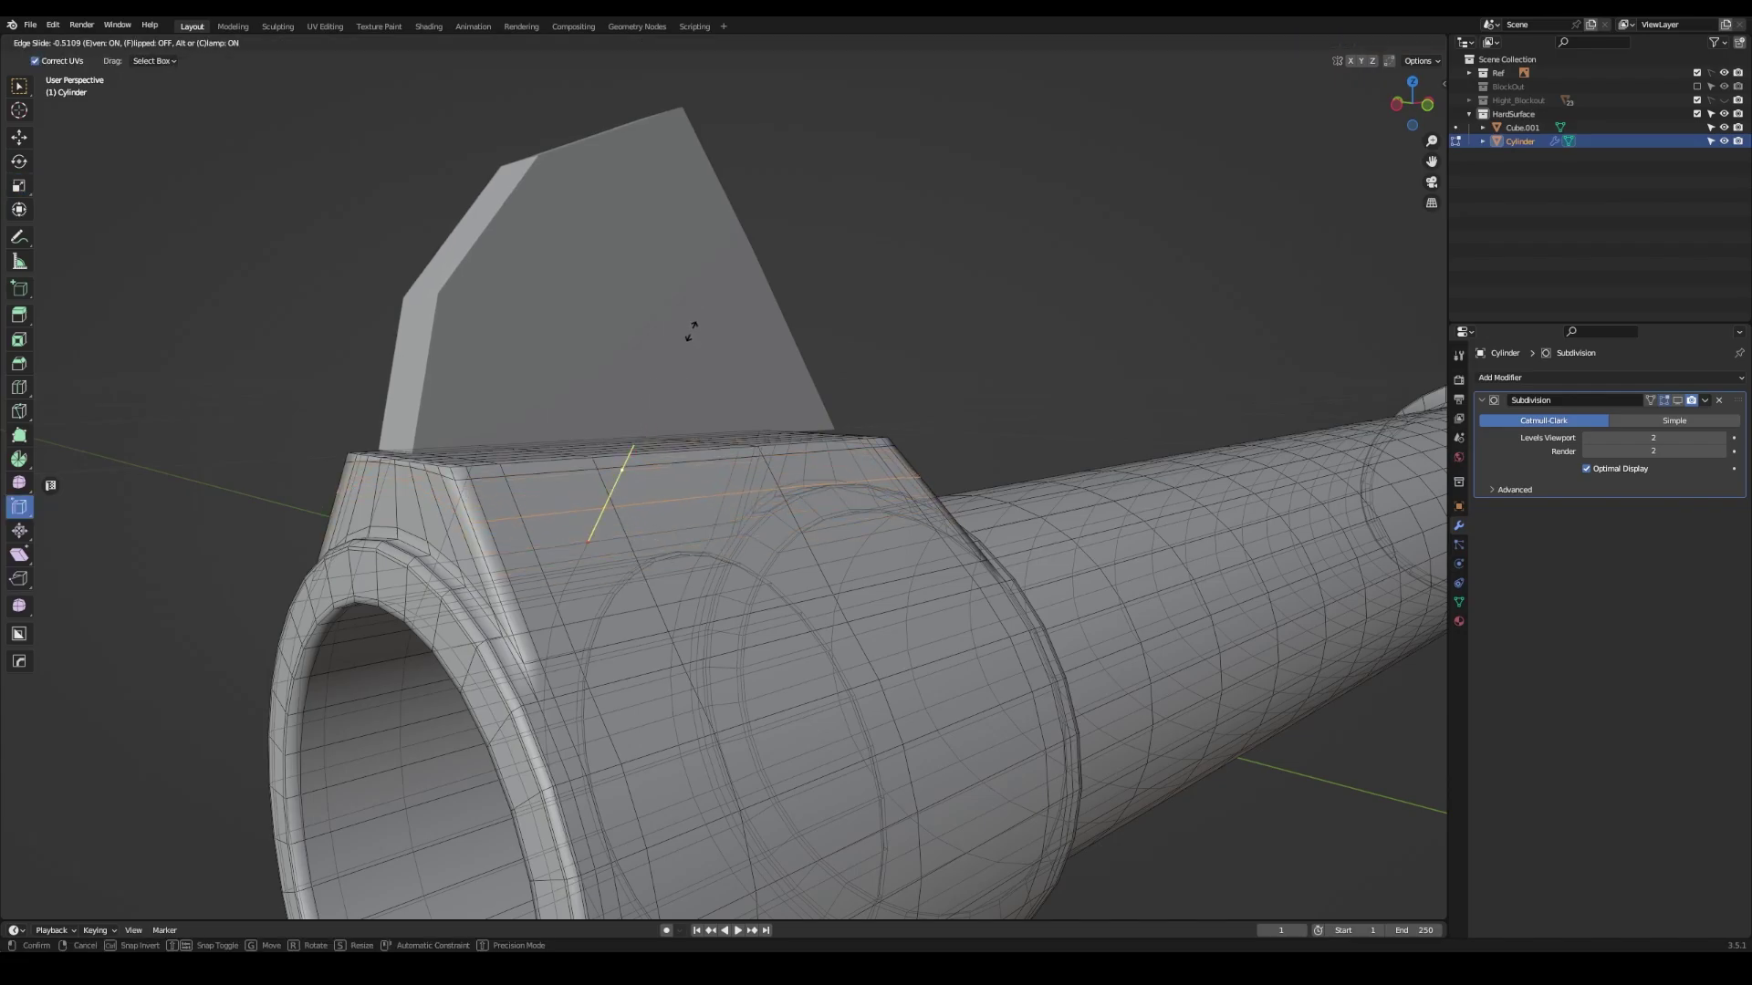
middle_drag(690, 345, 567, 471)
key(shift+space)
key(g)
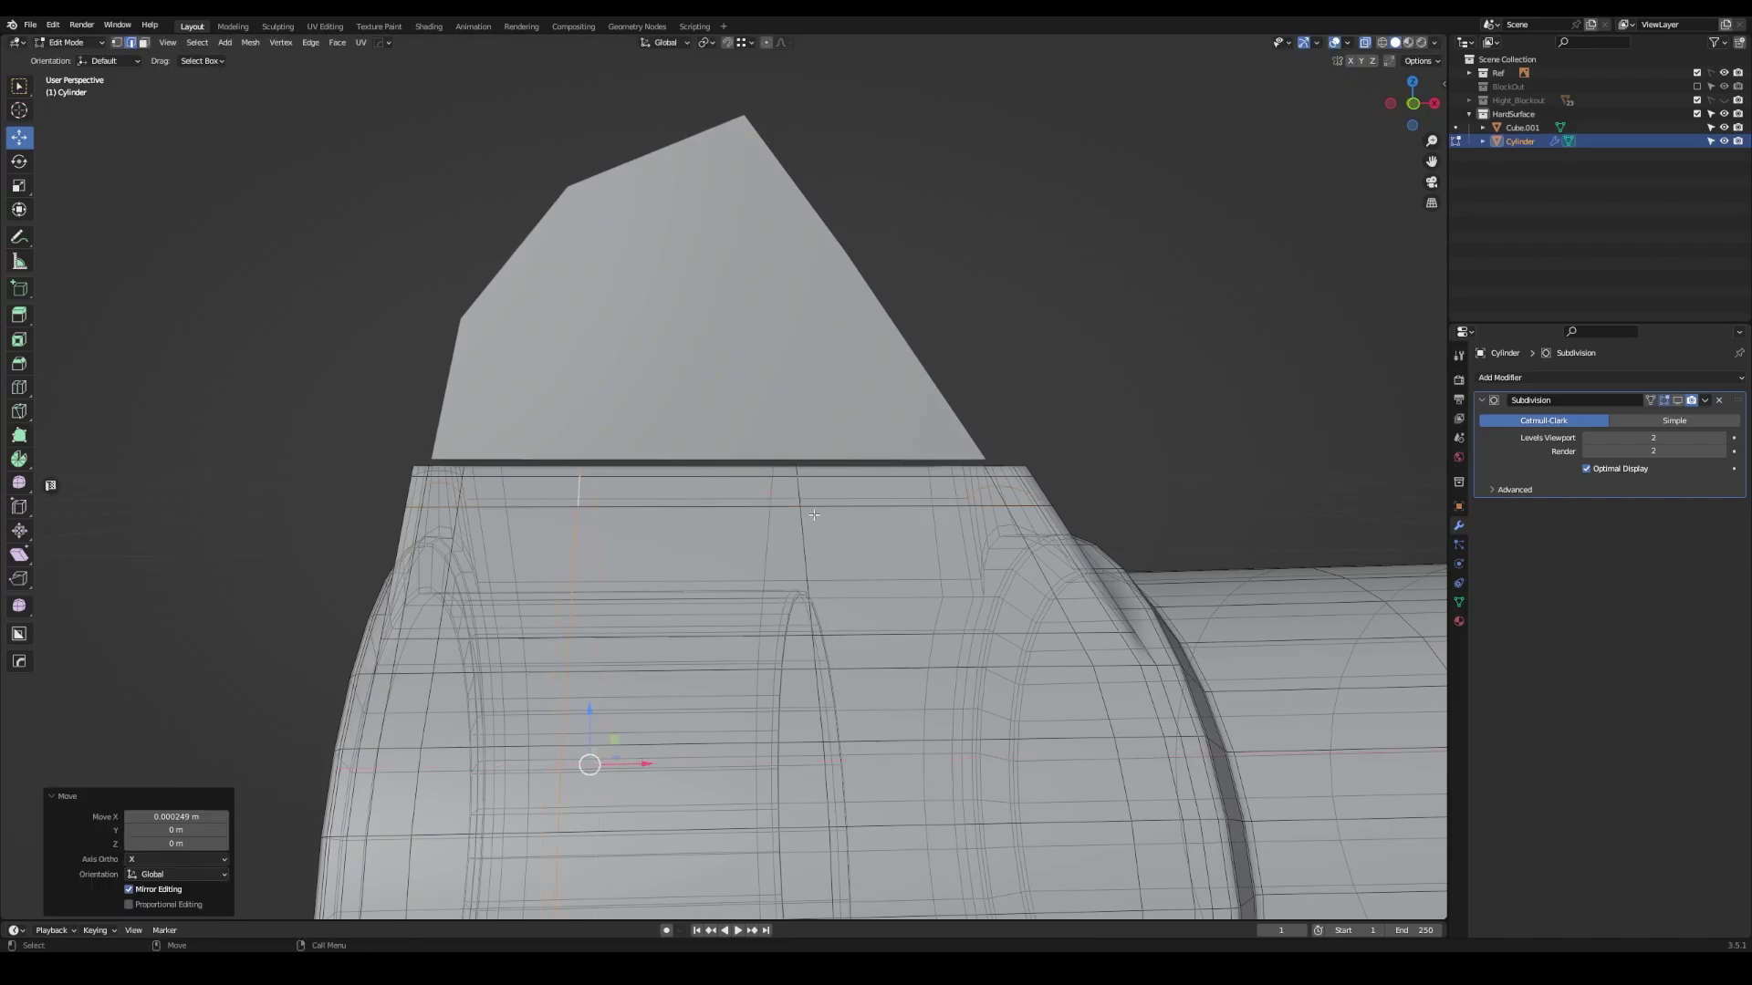
mouse_move(669, 515)
middle_down()
mouse_move(693, 474)
mouse_move(737, 538)
middle_up()
click(721, 506)
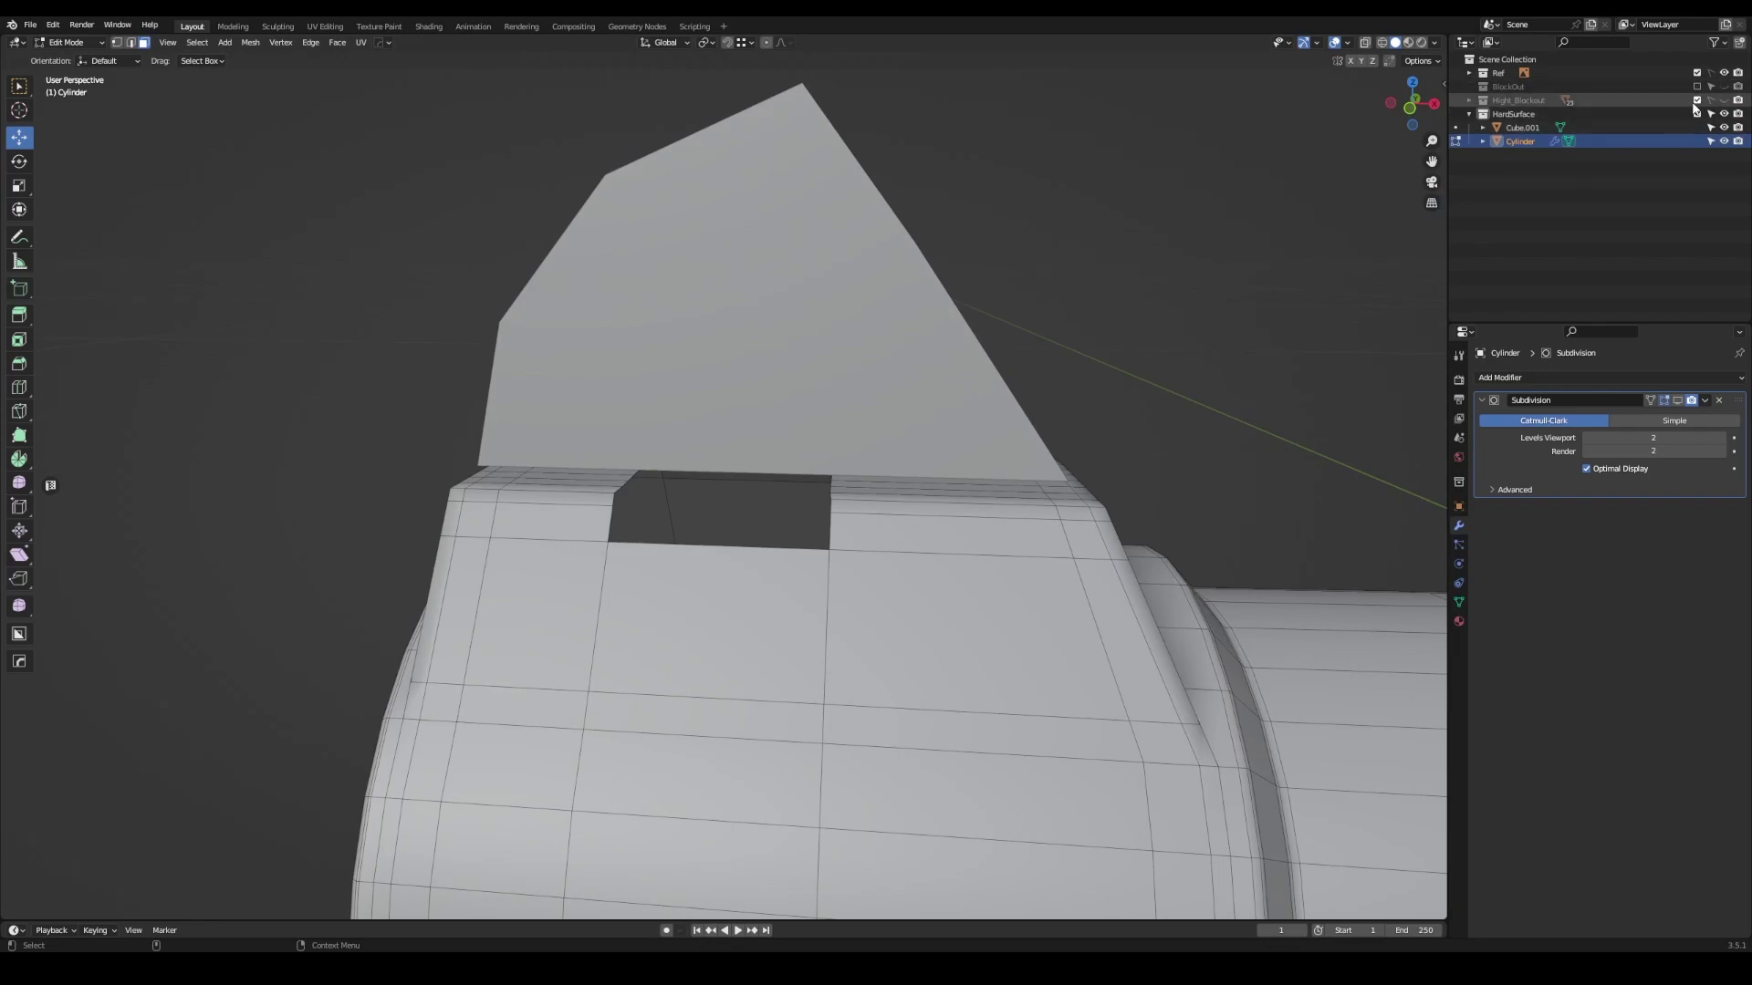
- Hide the sight fin (Cube.001) and toggle X-ray to expose the notch
click(1723, 127)
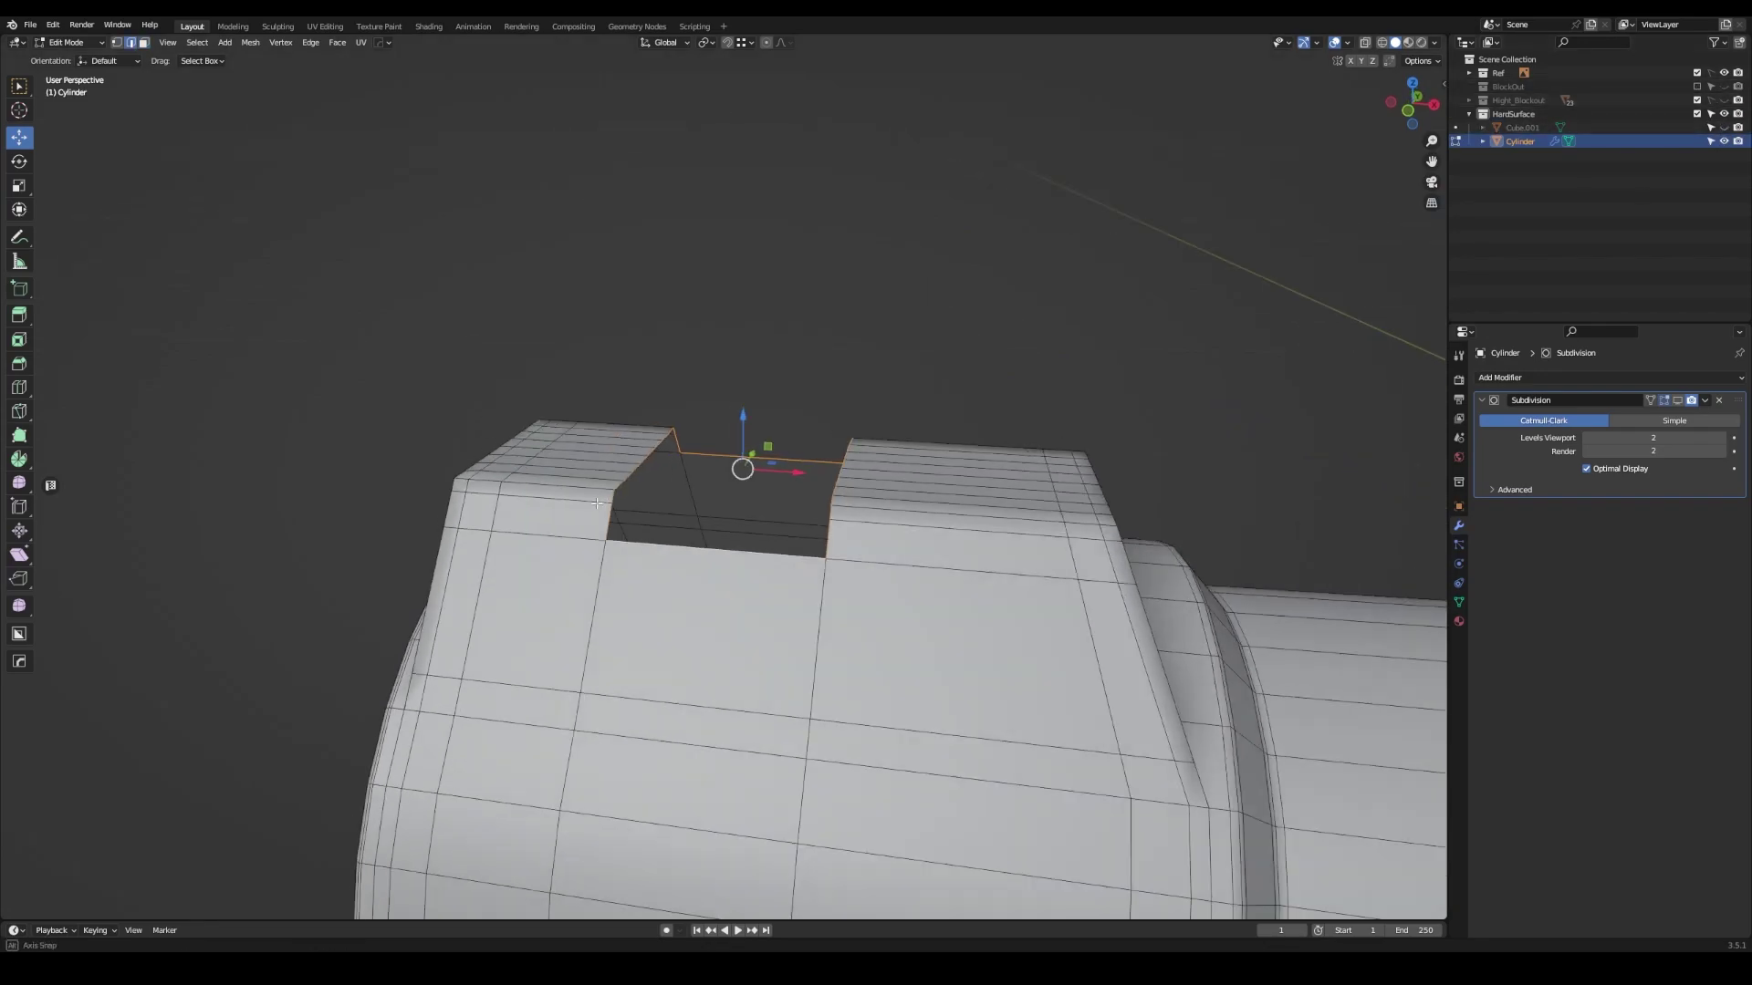
mouse_move(730, 474)
middle_down()
mouse_move(596, 451)
mouse_move(938, 450)
middle_up()
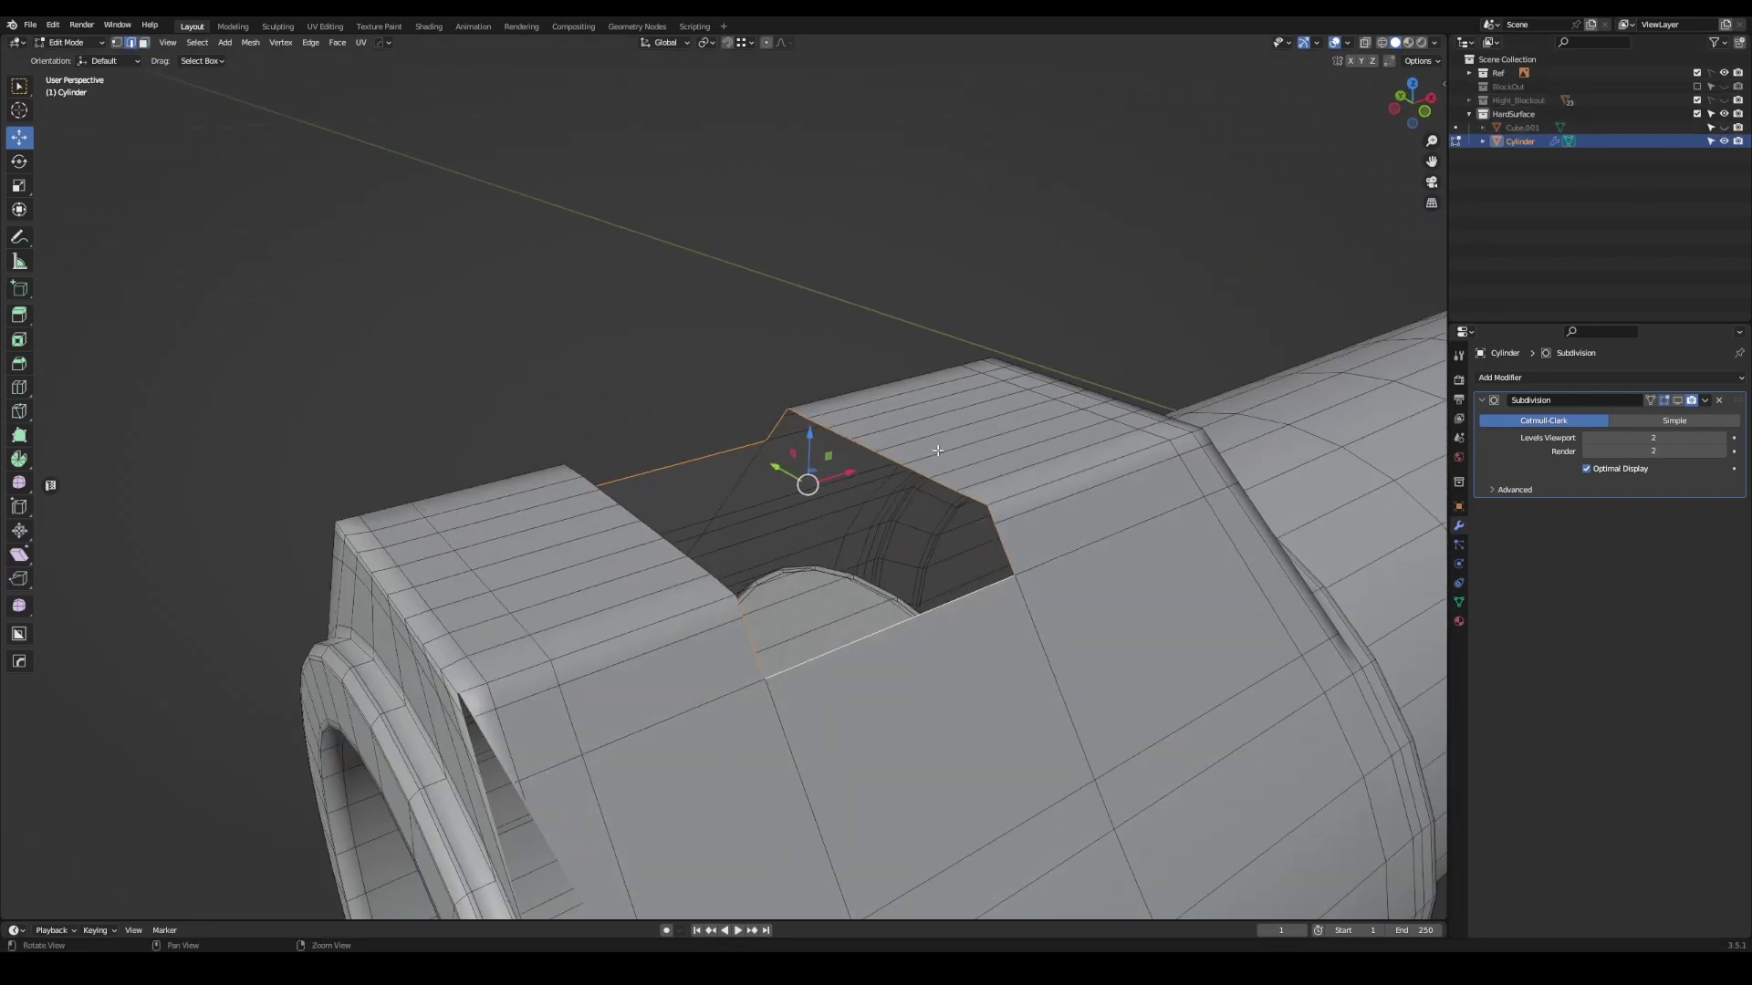
mouse_move(793, 406)
middle_down()
mouse_move(784, 474)
mouse_move(702, 483)
middle_up()
key(alt+z)
drag(850, 443, 846, 465)
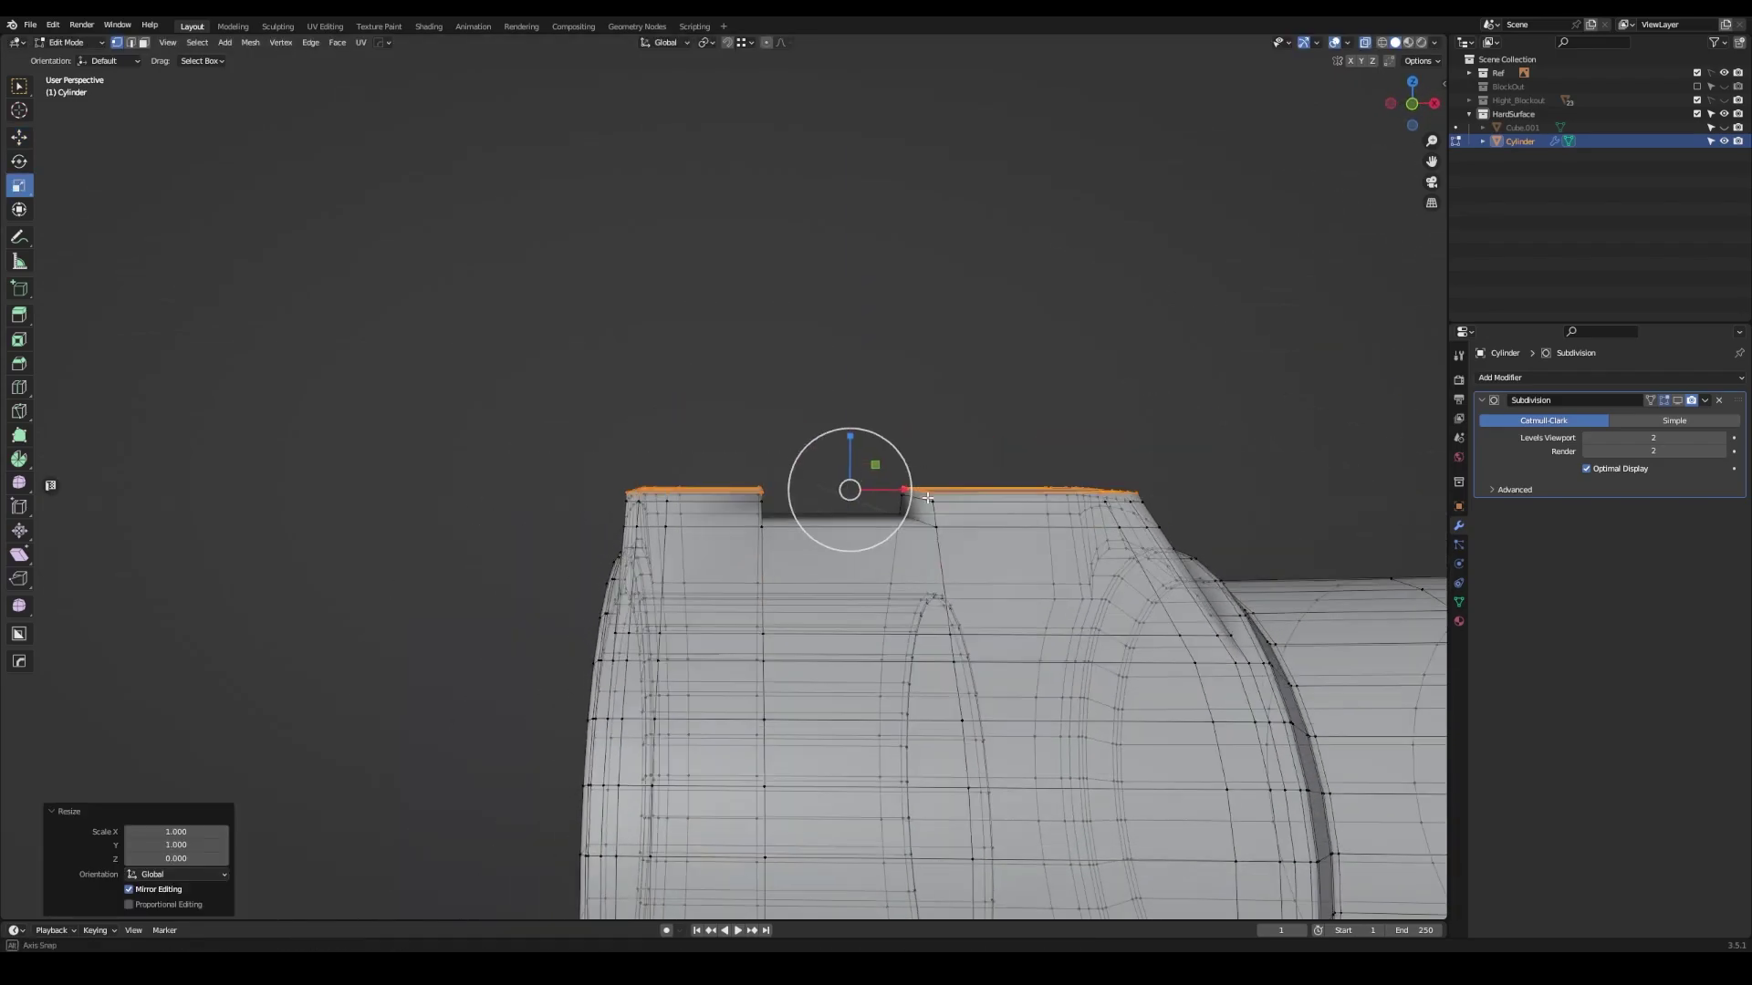
middle_drag(847, 465, 778, 464)
scroll(777, 463, down, 5)
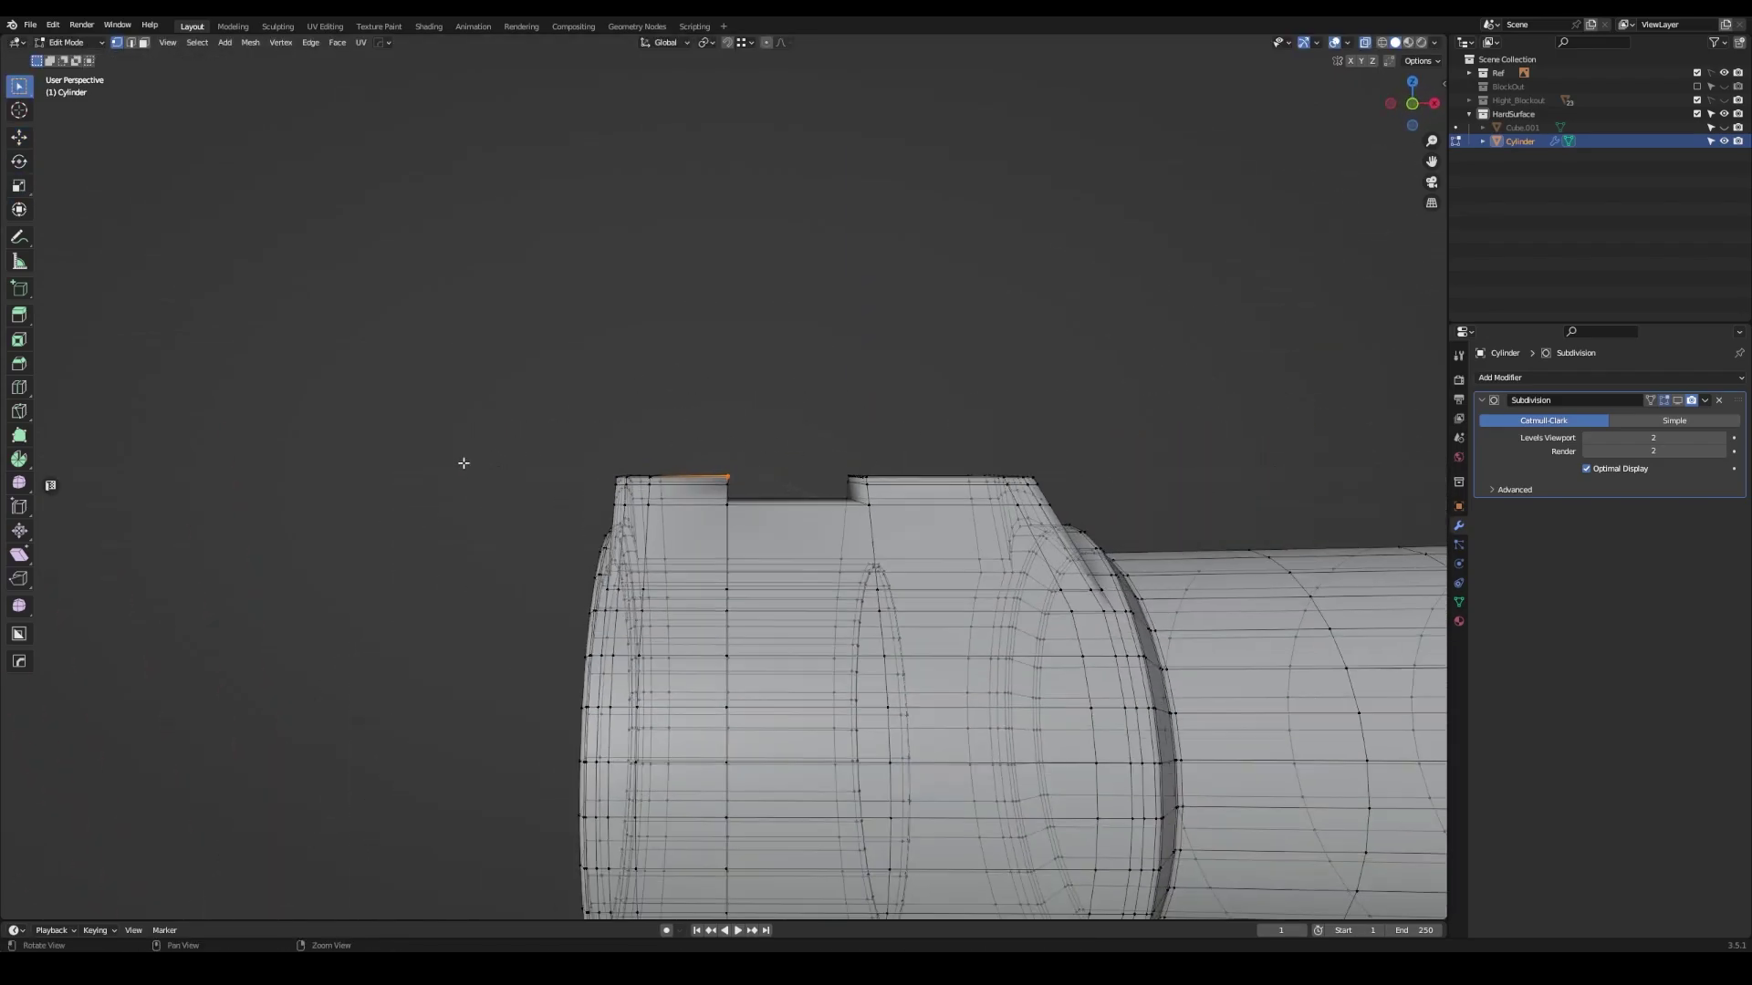
- Scale two vertex rings across the notch wall to zero width on X
alt+click(730, 587)
key(s)
key(x)
key(0)
key(Return)
key(w)
drag(703, 344, 735, 894)
key(s)
key(x)
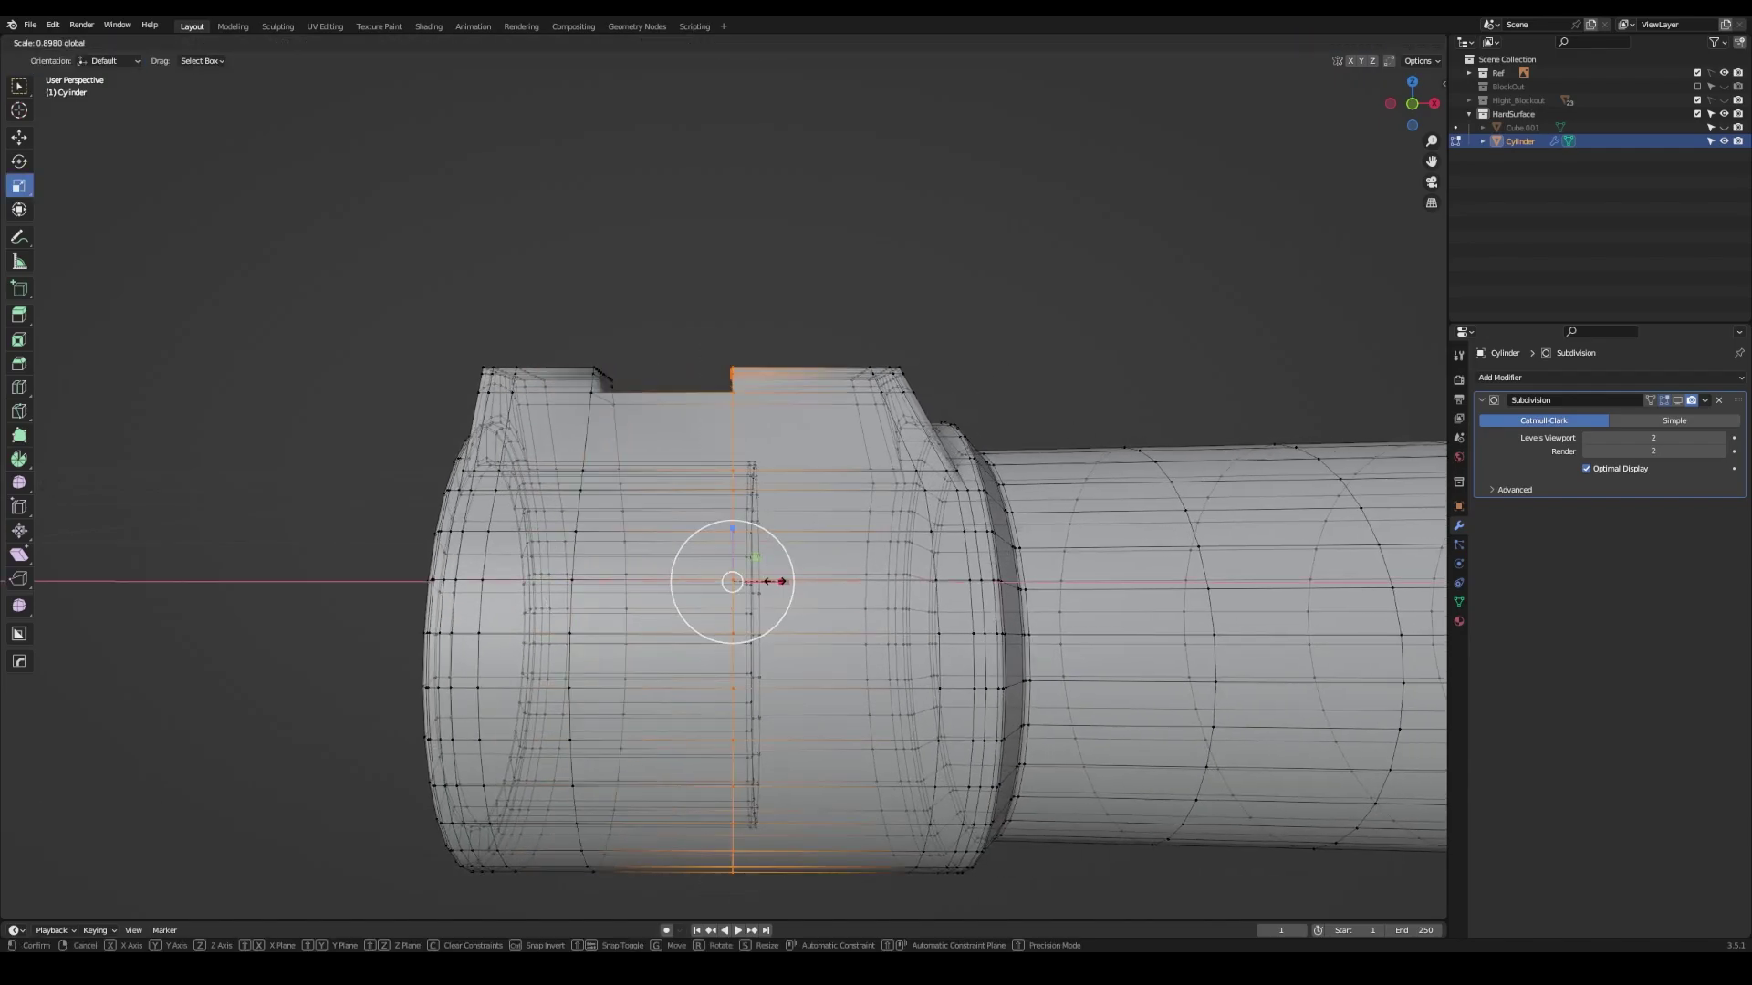
key(0)
key(Return)
scroll(730, 584, up, 5)
mouse_move(730, 584)
middle_down()
mouse_move(621, 546)
mouse_move(696, 511)
mouse_move(511, 584)
middle_up()
- Cut 6 edge loops through the notch
click(680, 455)
click(225, 785)
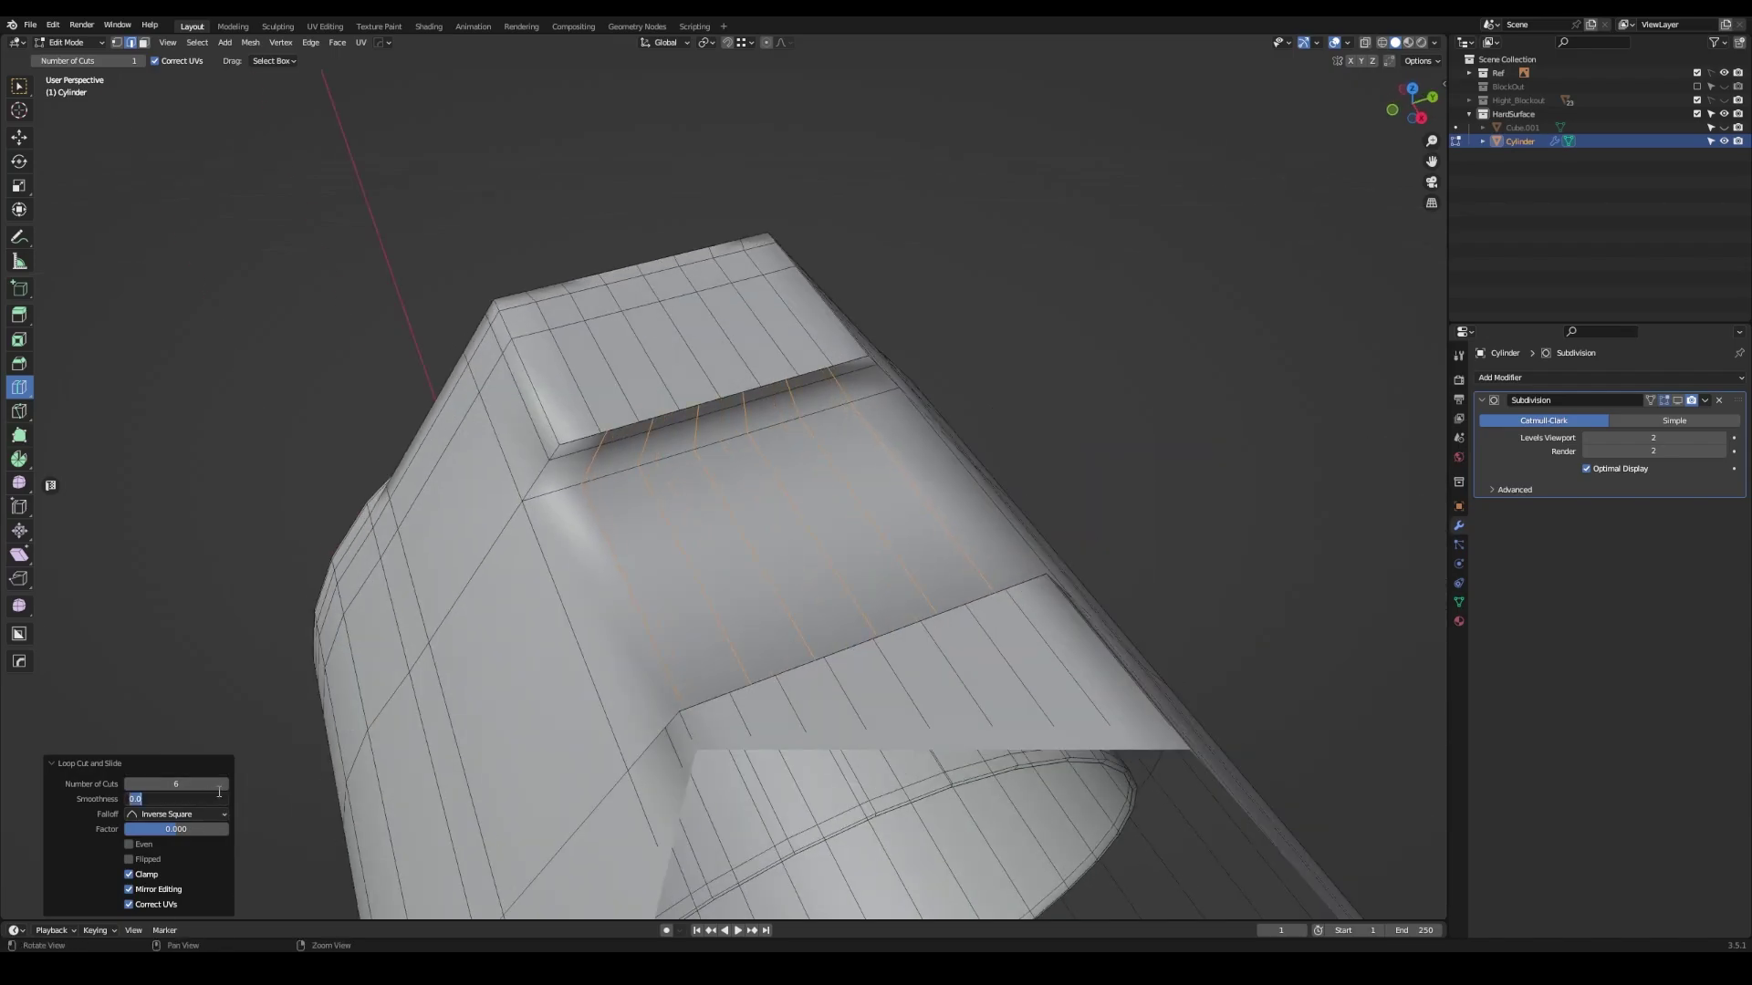
middle_drag(639, 547, 722, 414)
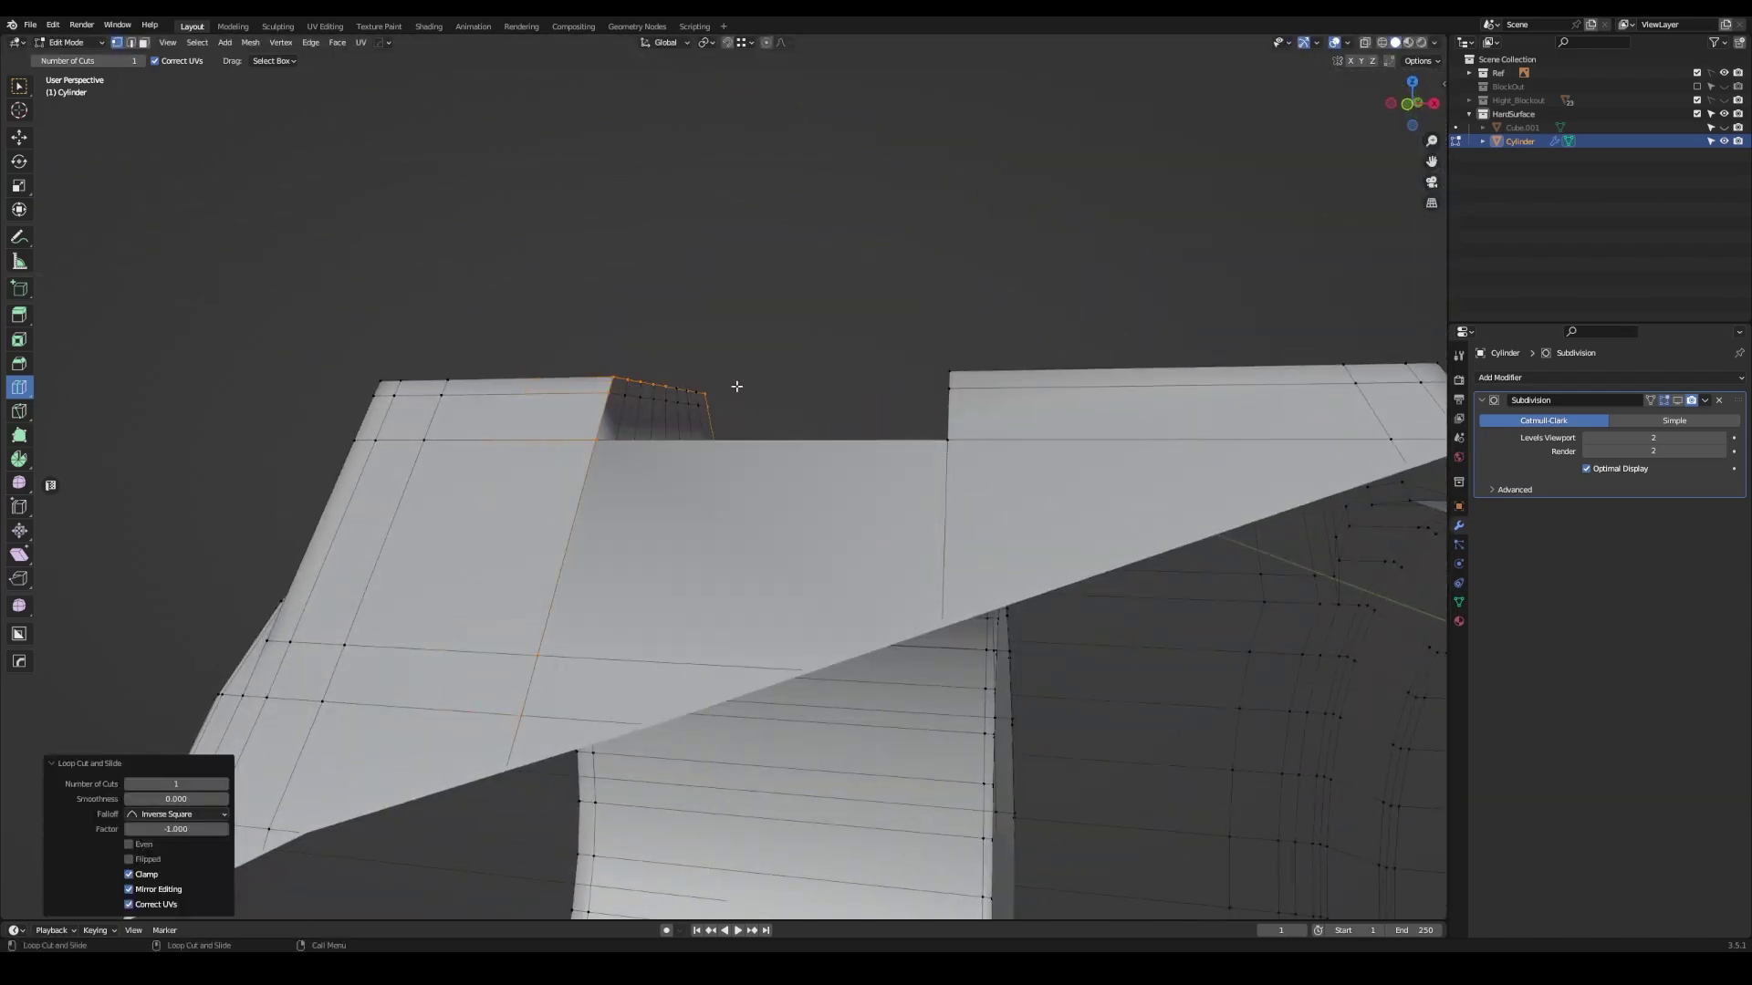
- Box-select the duplicate vertices along both notch edges and Merge by Distance
key(w)
drag(751, 417, 752, 417)
middle_drag(685, 391, 704, 391)
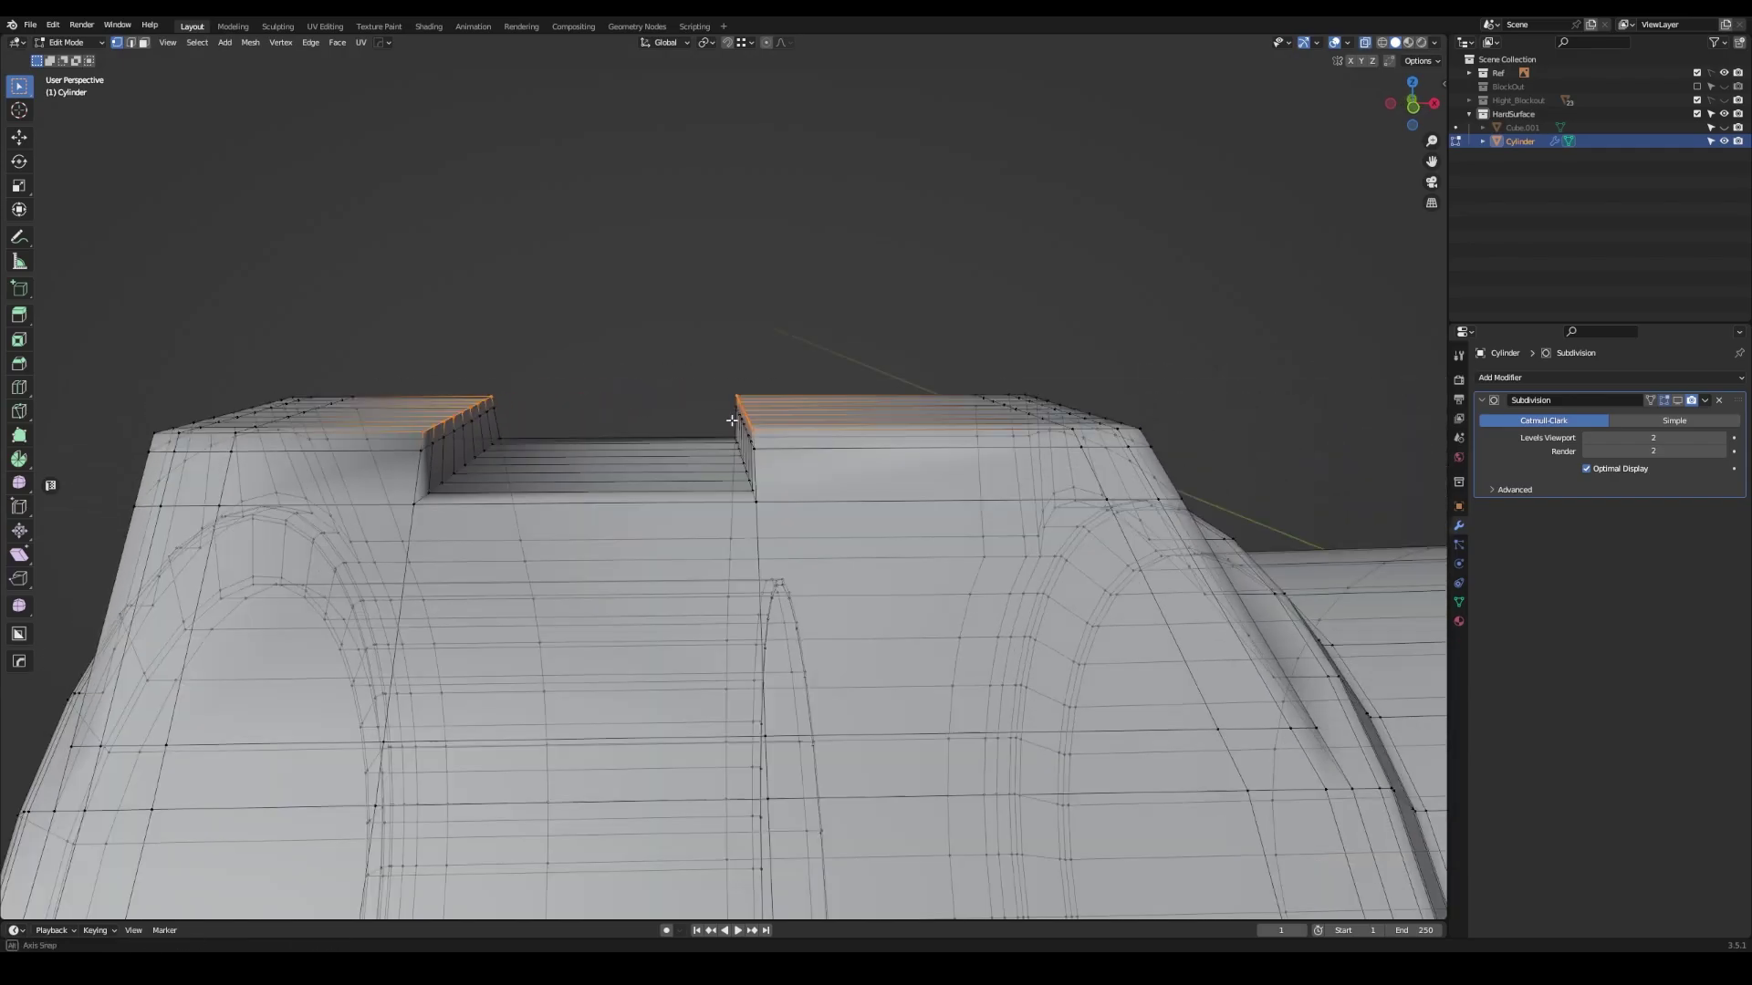
key(m)
key(b)
middle_drag(584, 547, 653, 469)
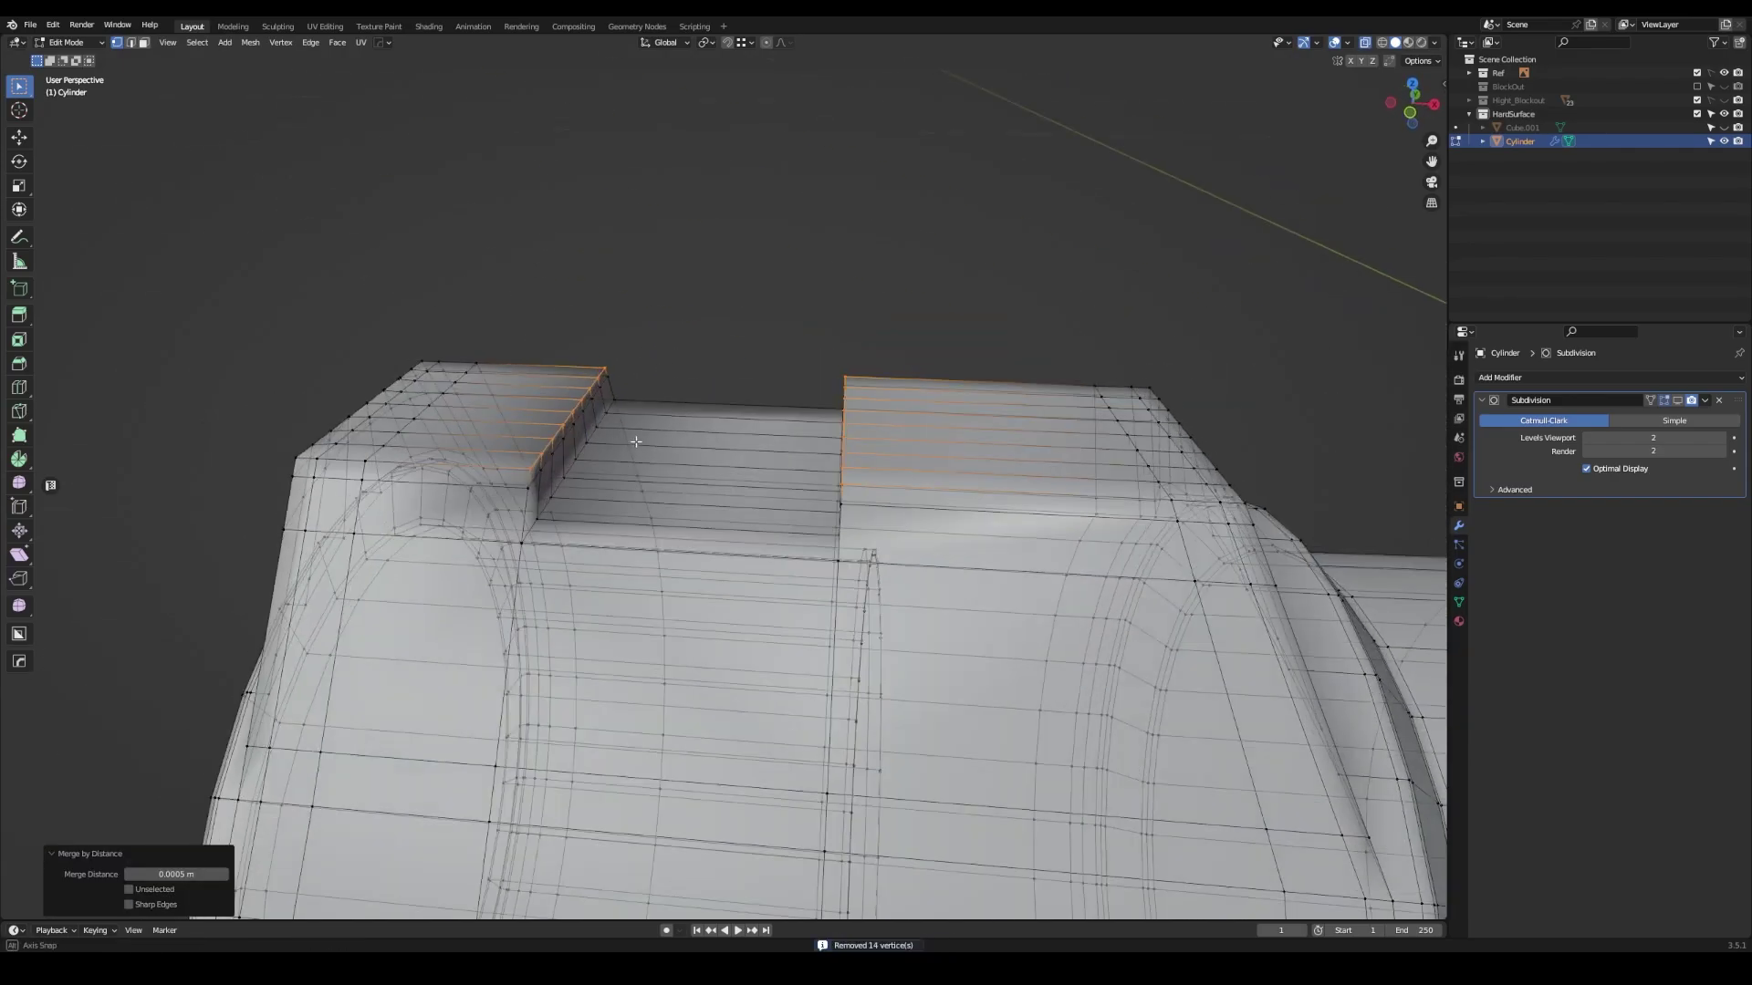
key(alt+a)
key(Tab)
key(Tab)
key(Tab)
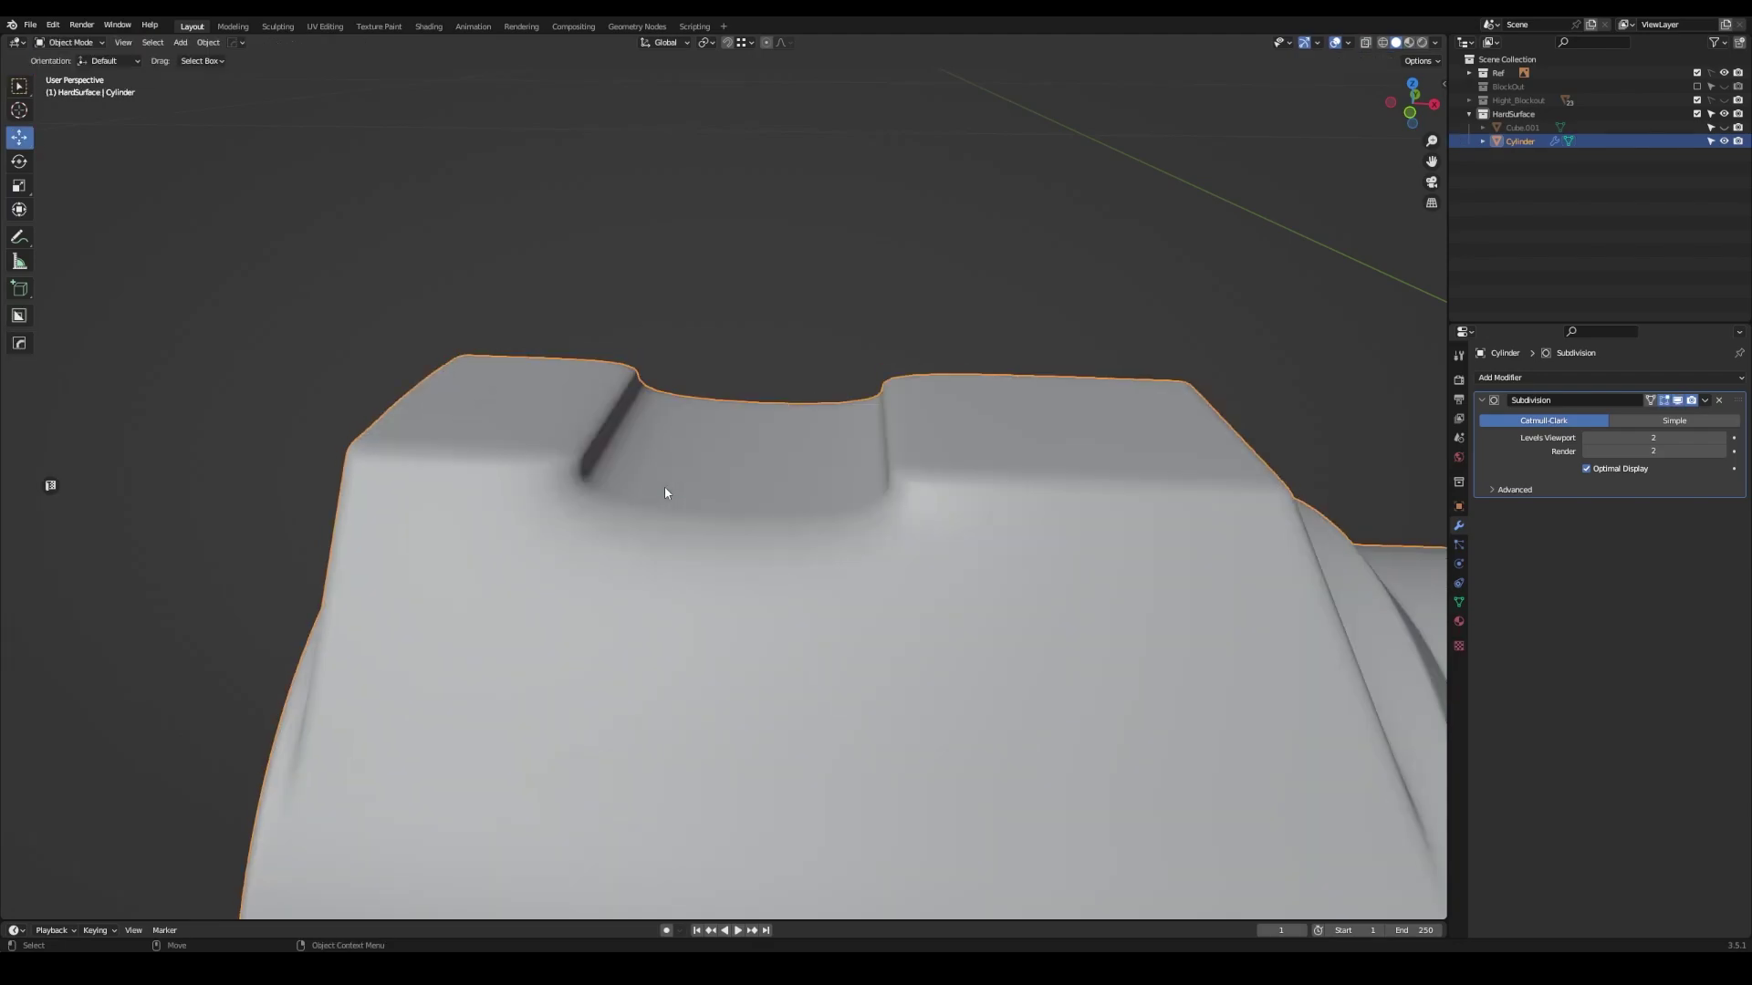
key(Tab)
- Add three holding loops beside the notch walls and preview the smoothed result
key(2)
middle_drag(664, 485, 654, 495)
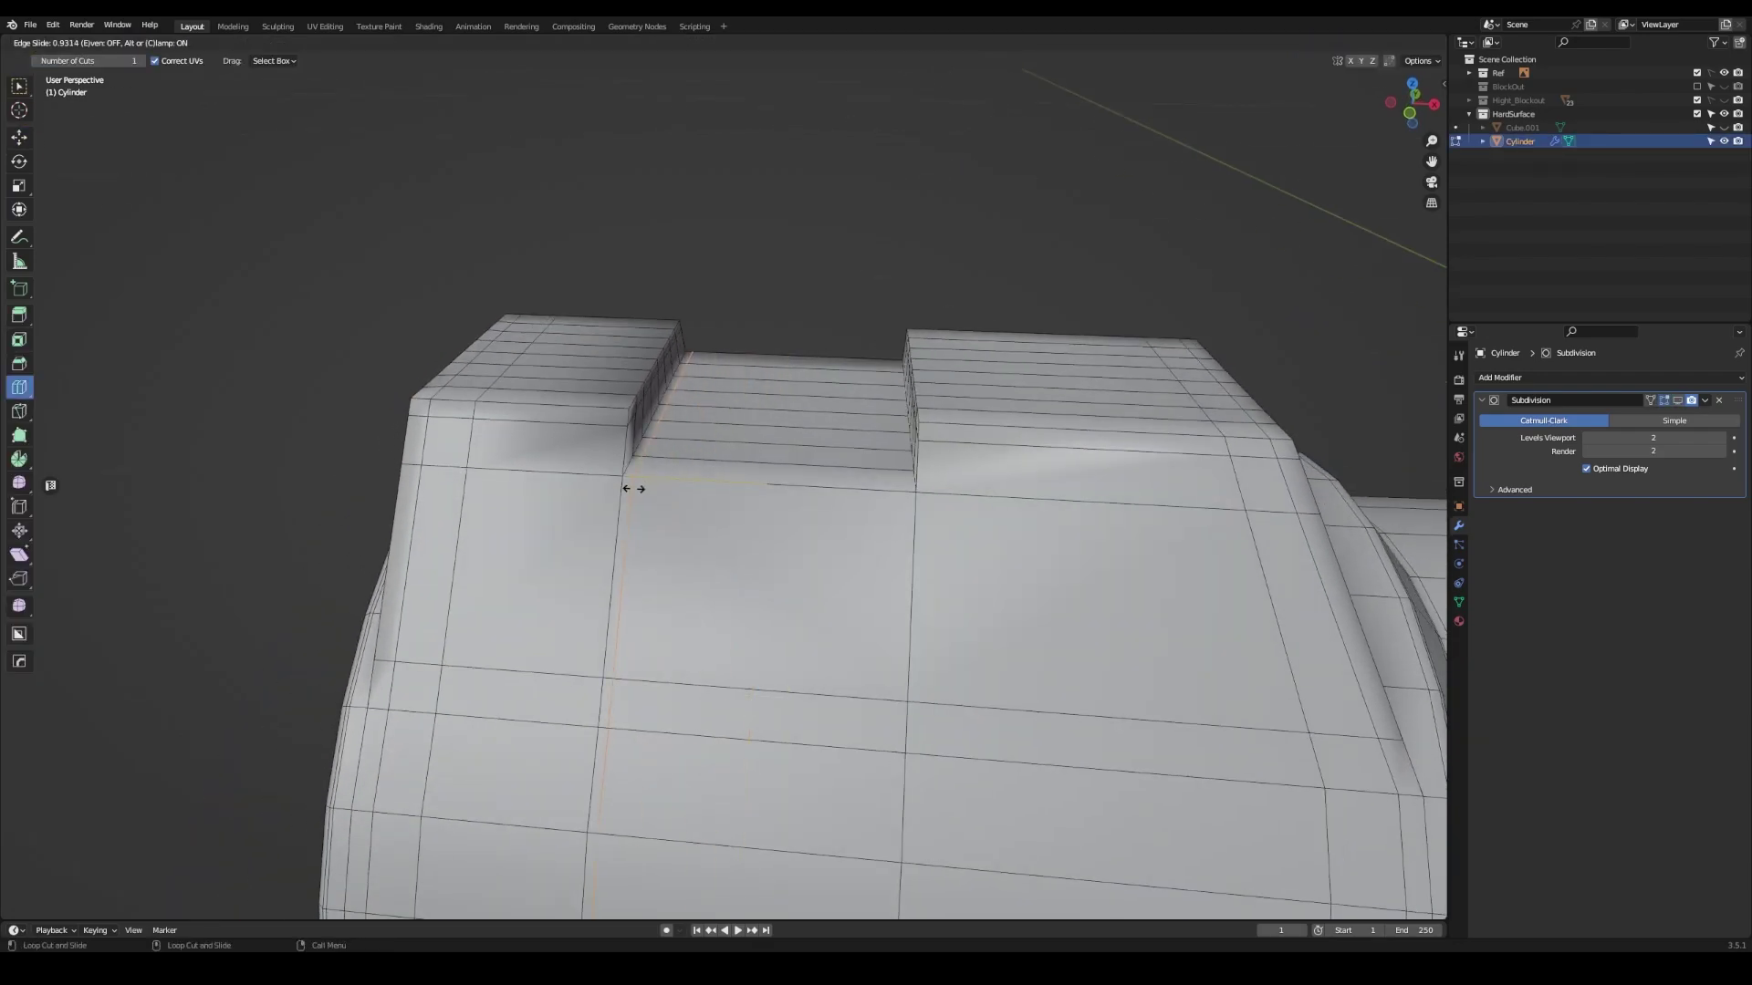
click(633, 489)
click(898, 506)
mouse_move(898, 506)
middle_down()
mouse_move(665, 489)
mouse_move(813, 508)
mouse_move(954, 485)
mouse_move(665, 445)
mouse_move(900, 438)
mouse_move(801, 468)
mouse_move(705, 456)
mouse_move(1080, 452)
mouse_move(820, 458)
middle_up()
key(Tab)
scroll(664, 445, up, 3)
key(Tab)
click(666, 415)
key(Tab)
middle_drag(807, 378, 813, 352)
- Lower the sight fin's bottom edge to line up with the reference pistol in front view
click(813, 352)
key(Tab)
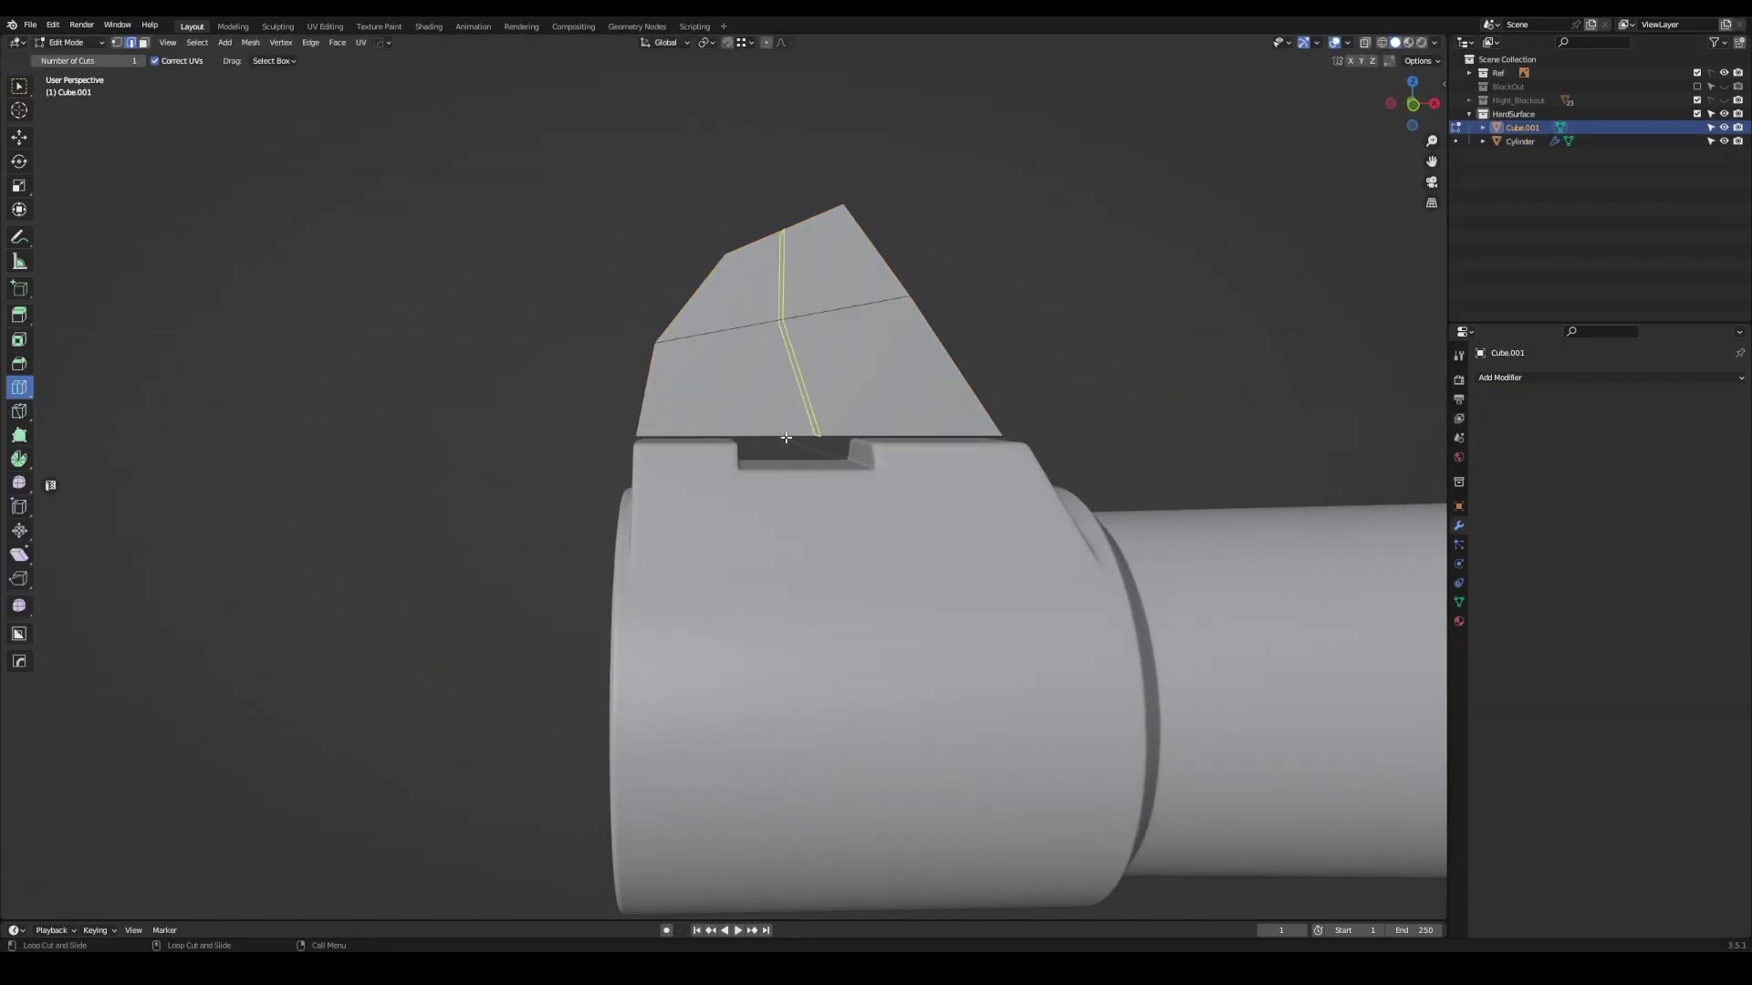
click(781, 434)
click(822, 397)
key(KP_1)
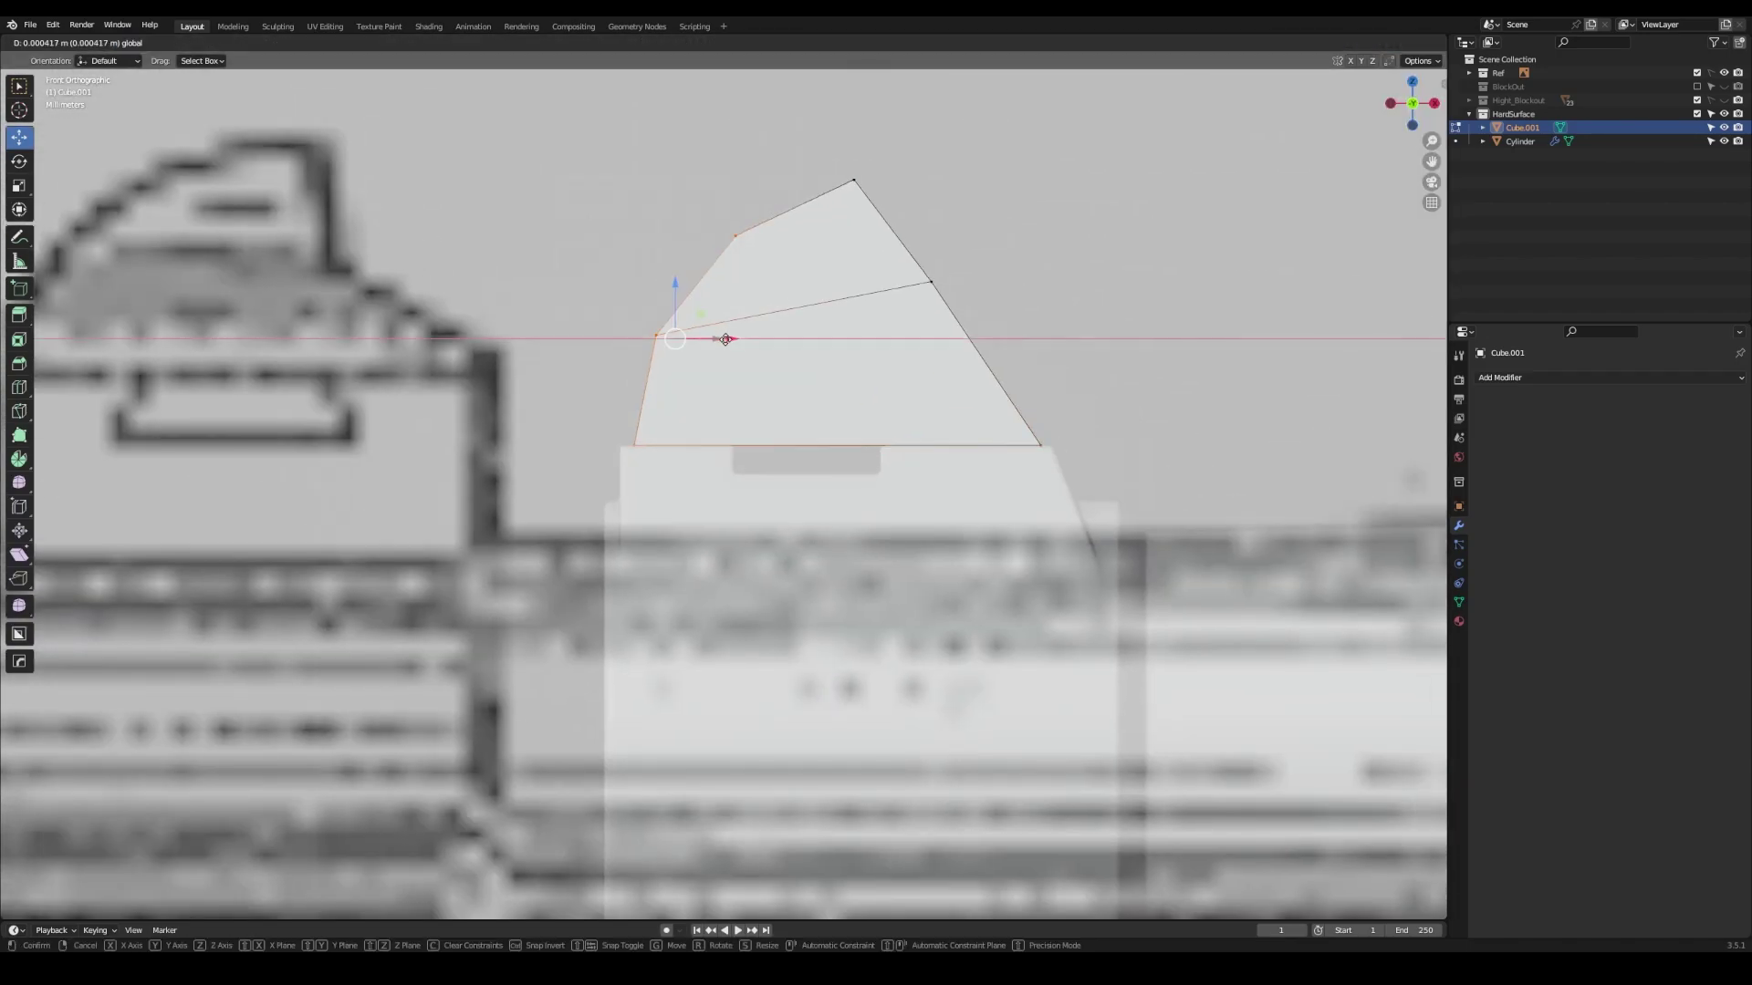
click(726, 339)
middle_drag(726, 340, 821, 459)
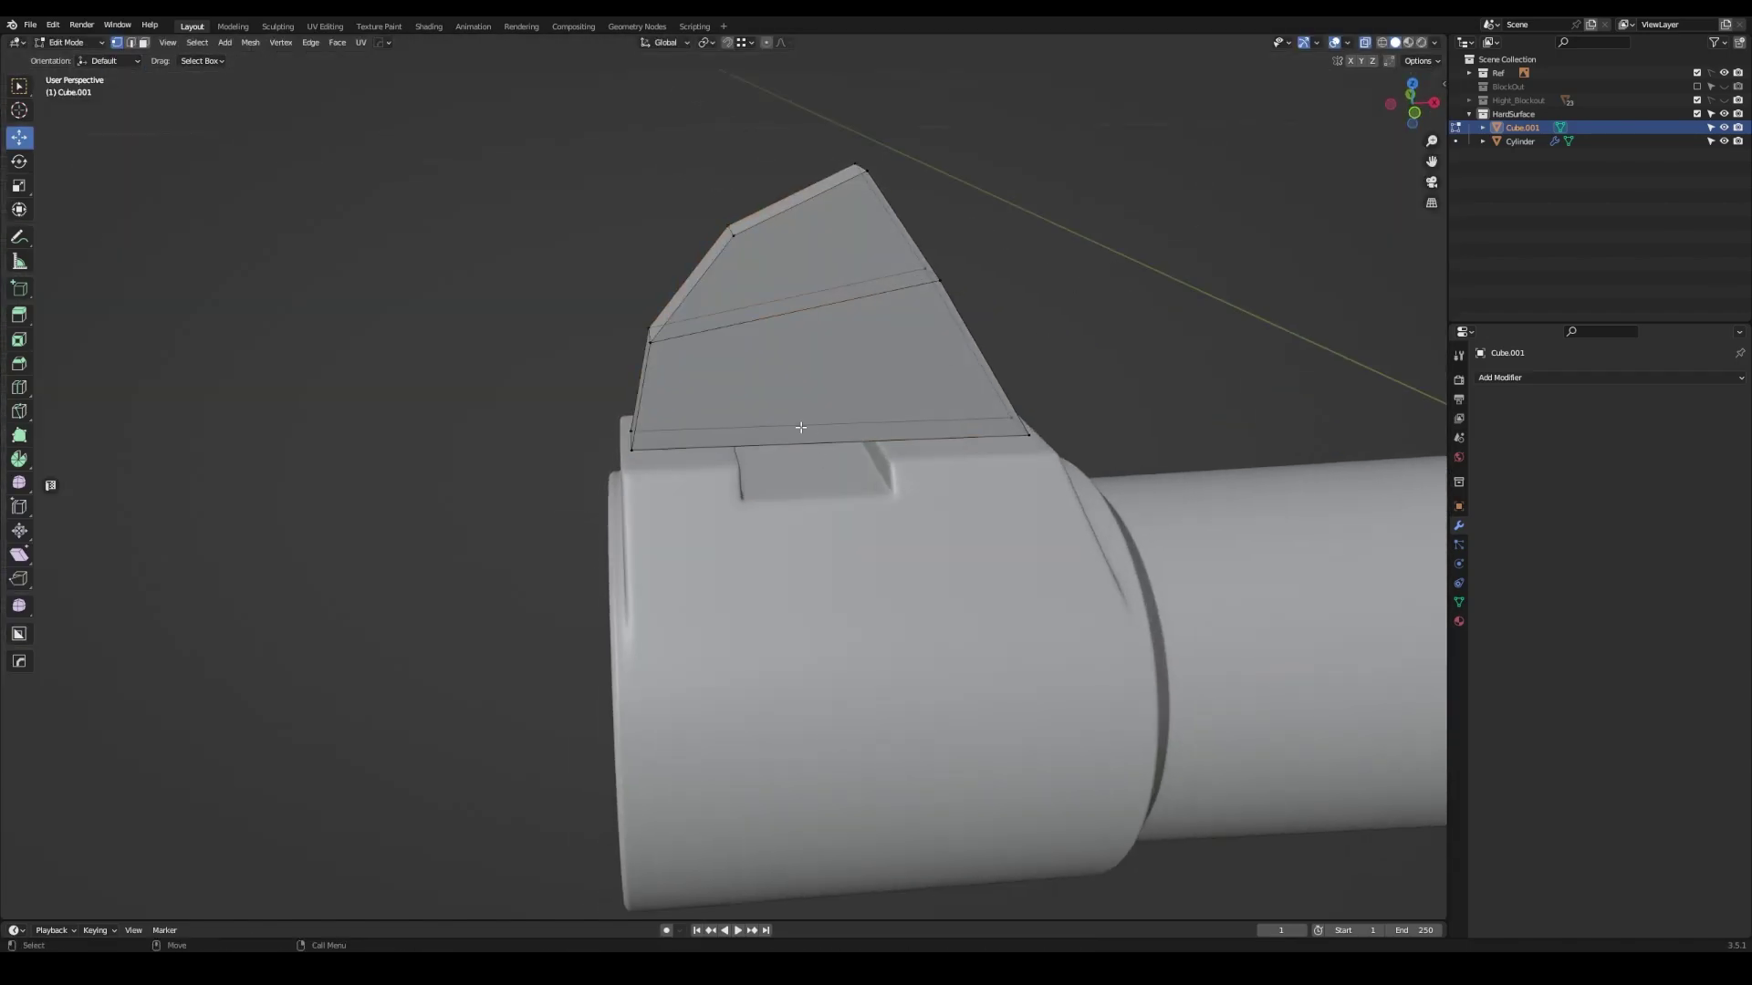
- Add a vertical loop cut through the sight fin
key(ctrl+r)
click(757, 356)
click(833, 315)
key(Tab)
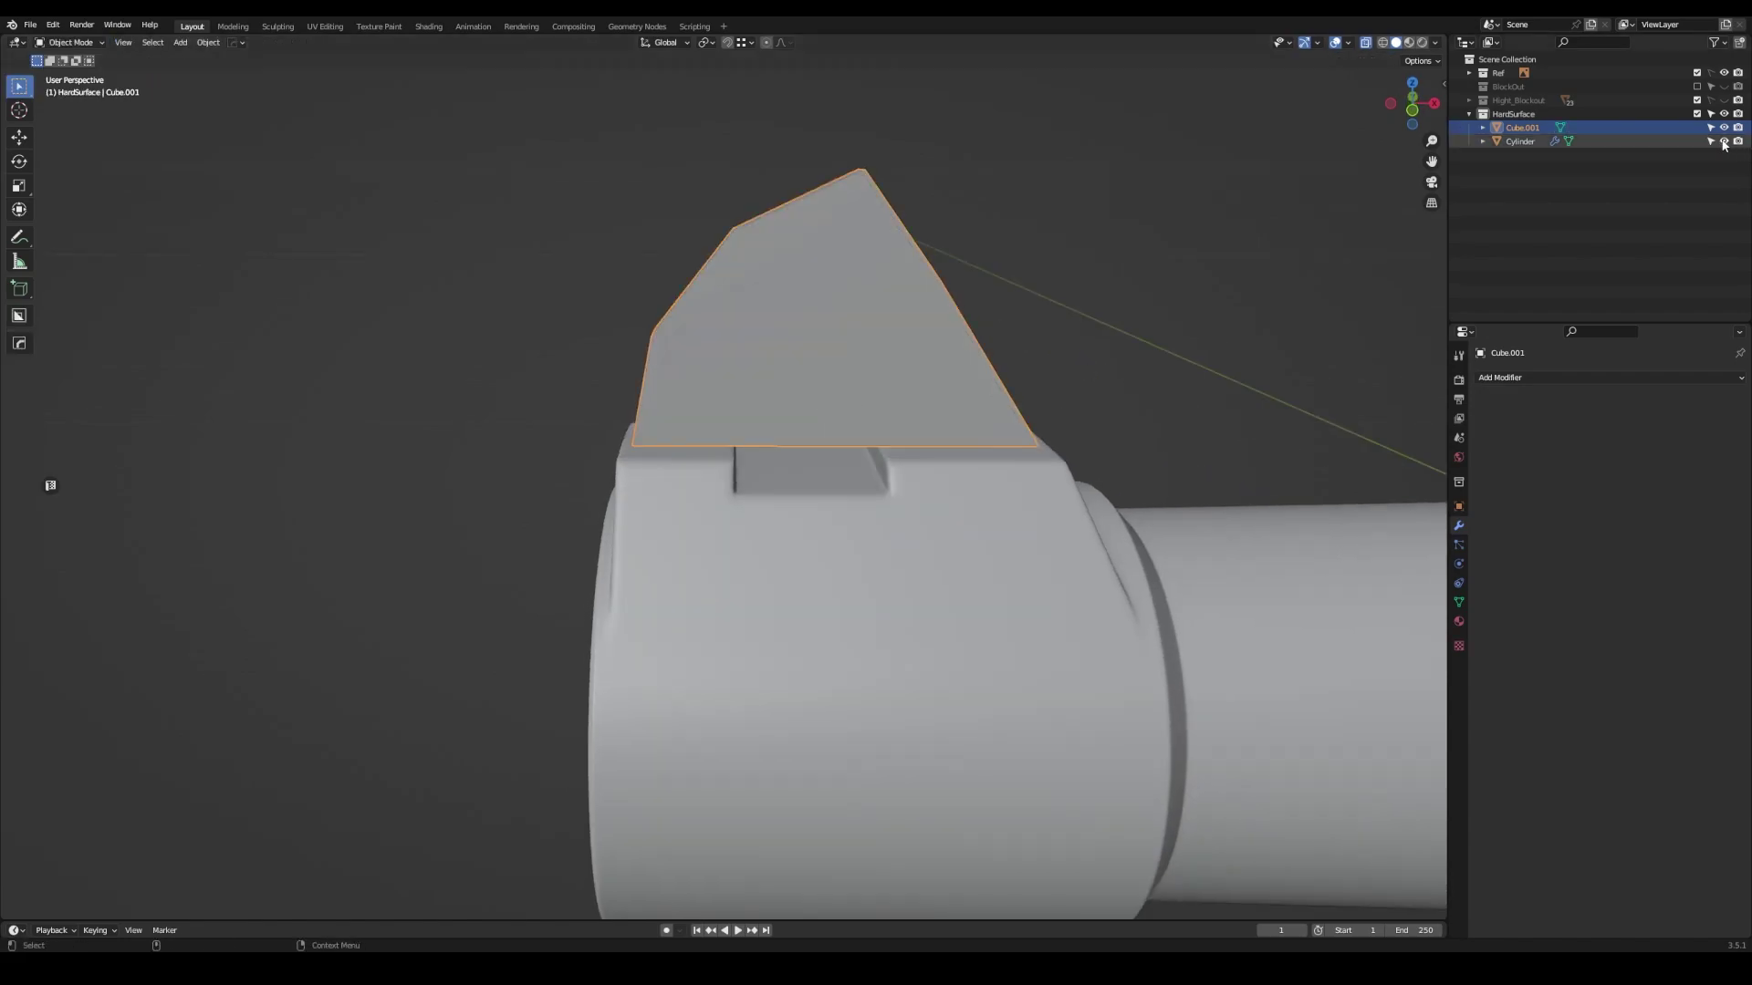
key(shift+h)
key(KP_Decimal)
- Extrude a tab from the fin's underside down into the notch
mouse_move(834, 448)
middle_down()
mouse_move(993, 504)
mouse_move(1030, 546)
middle_up()
key(e)
click(994, 504)
key(KP_Divide)
key(shift+space)
key(e)
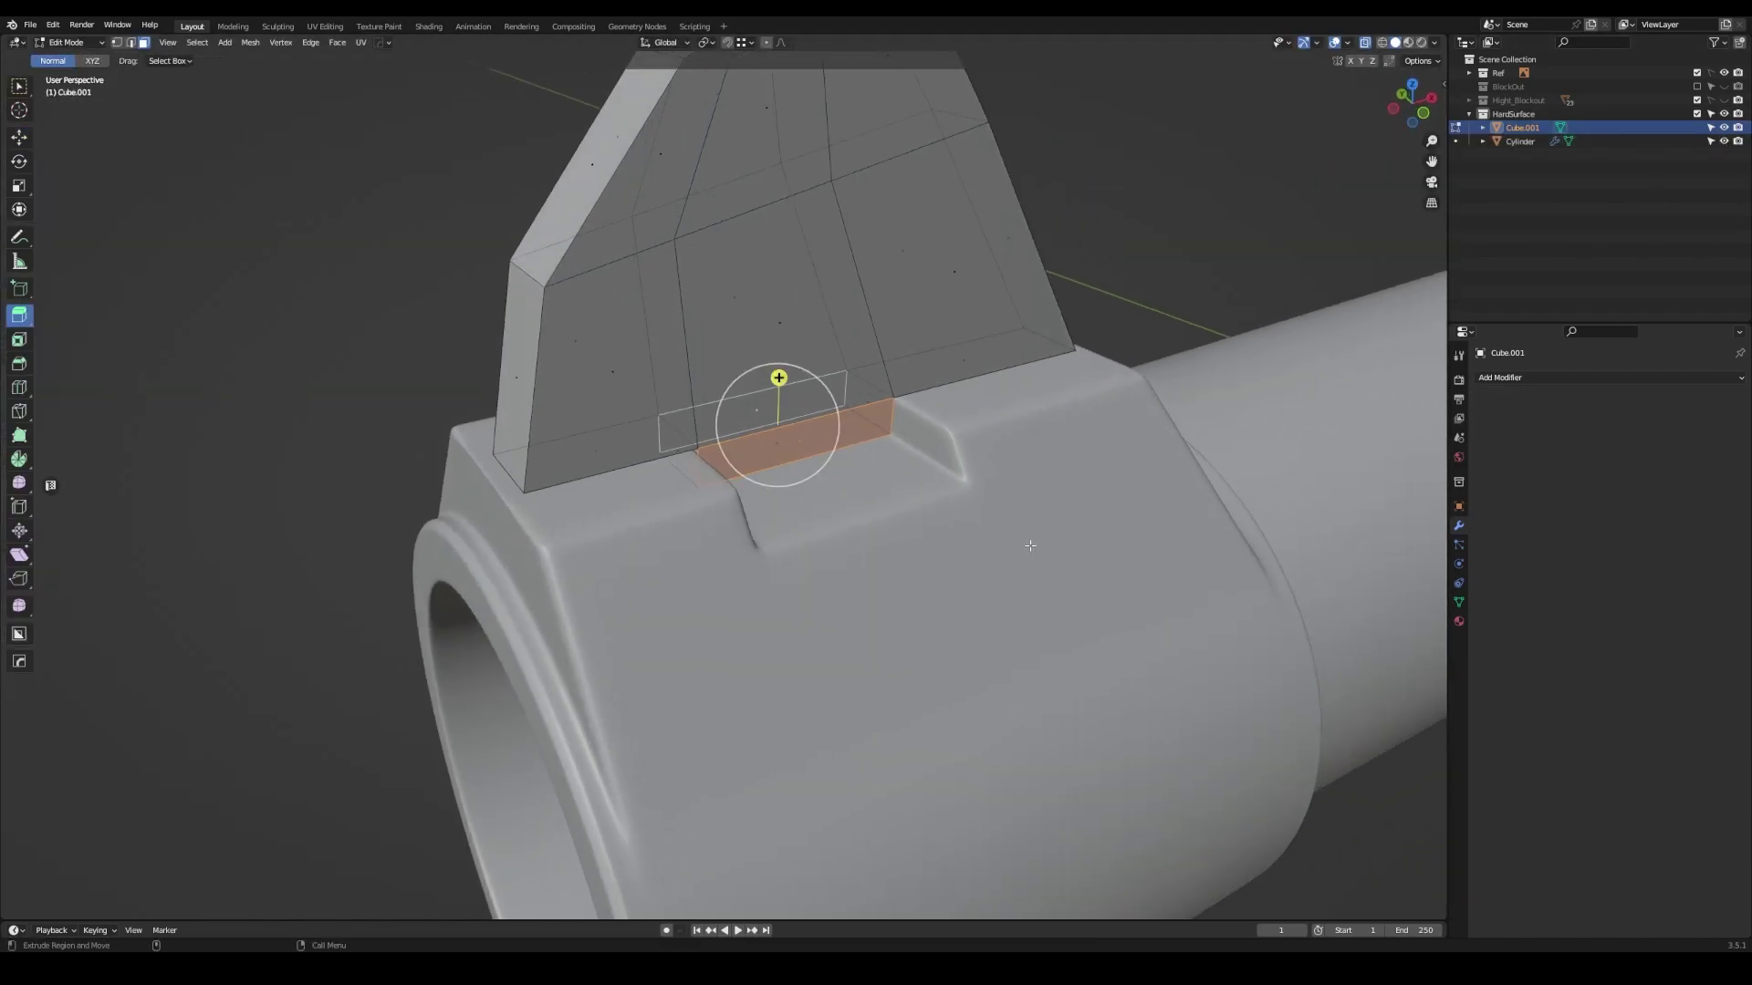
drag(1040, 544, 981, 486)
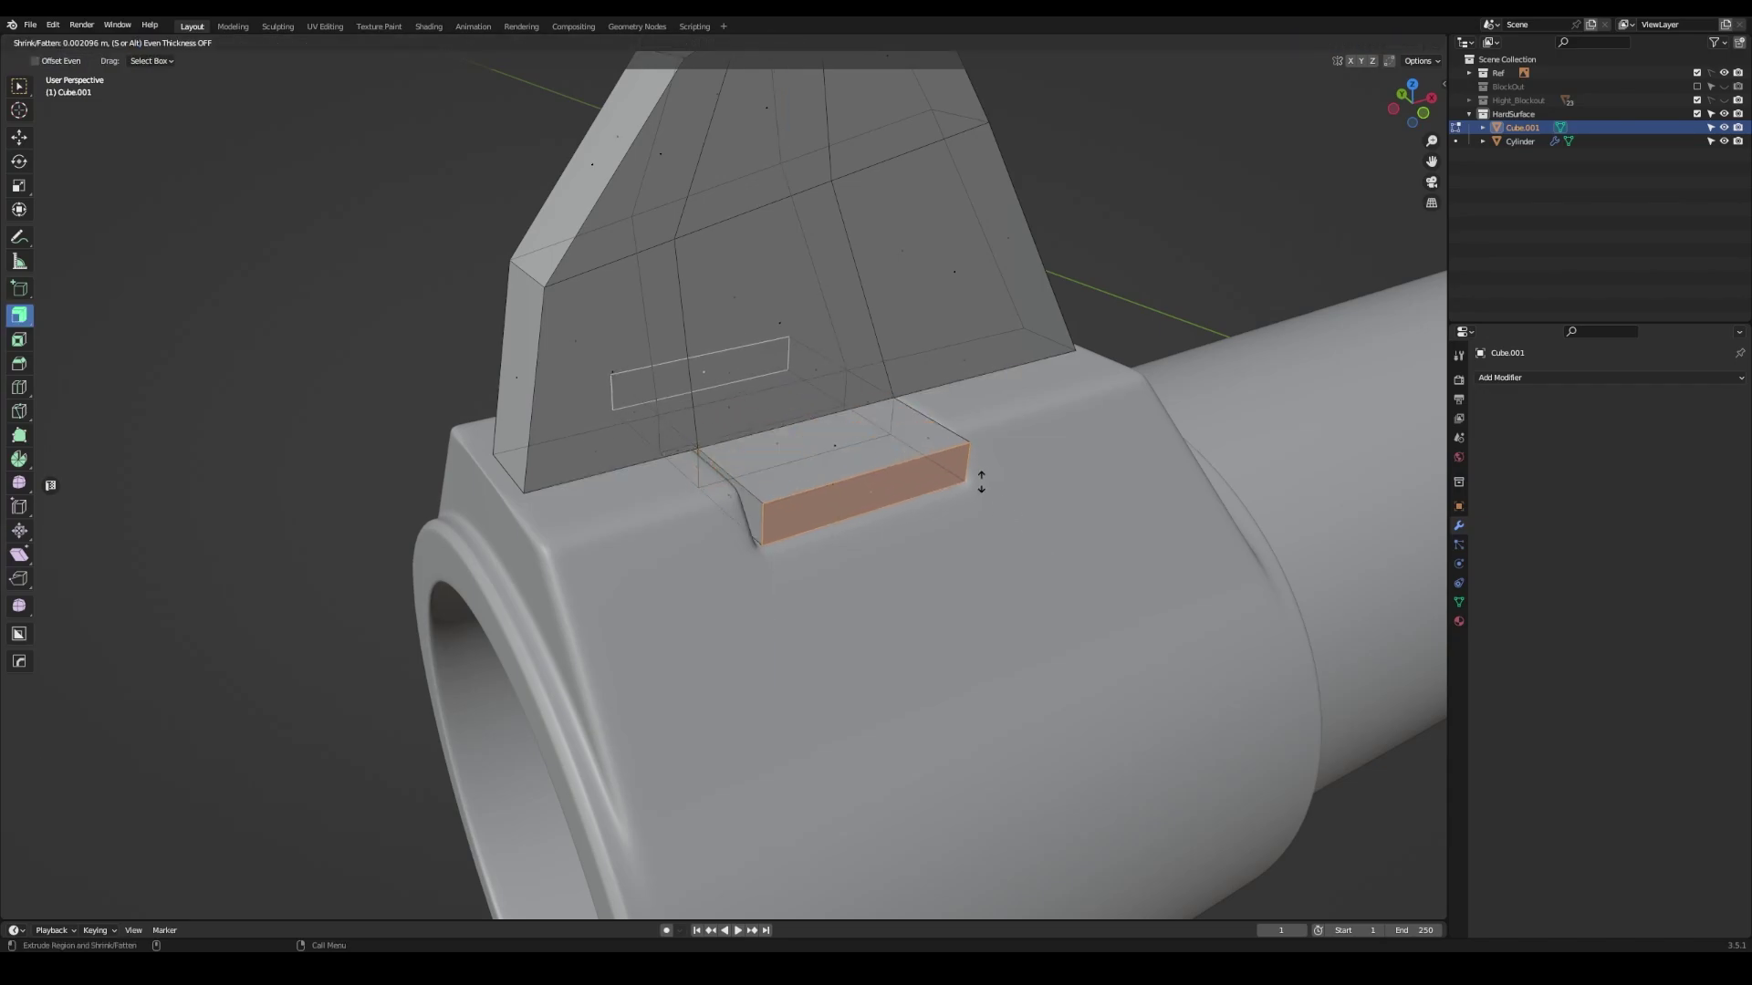
key(w)
click(193, 360)
- Give the fin a level-2 Subdivision modifier and save the Luger project
key(ctrl+2)
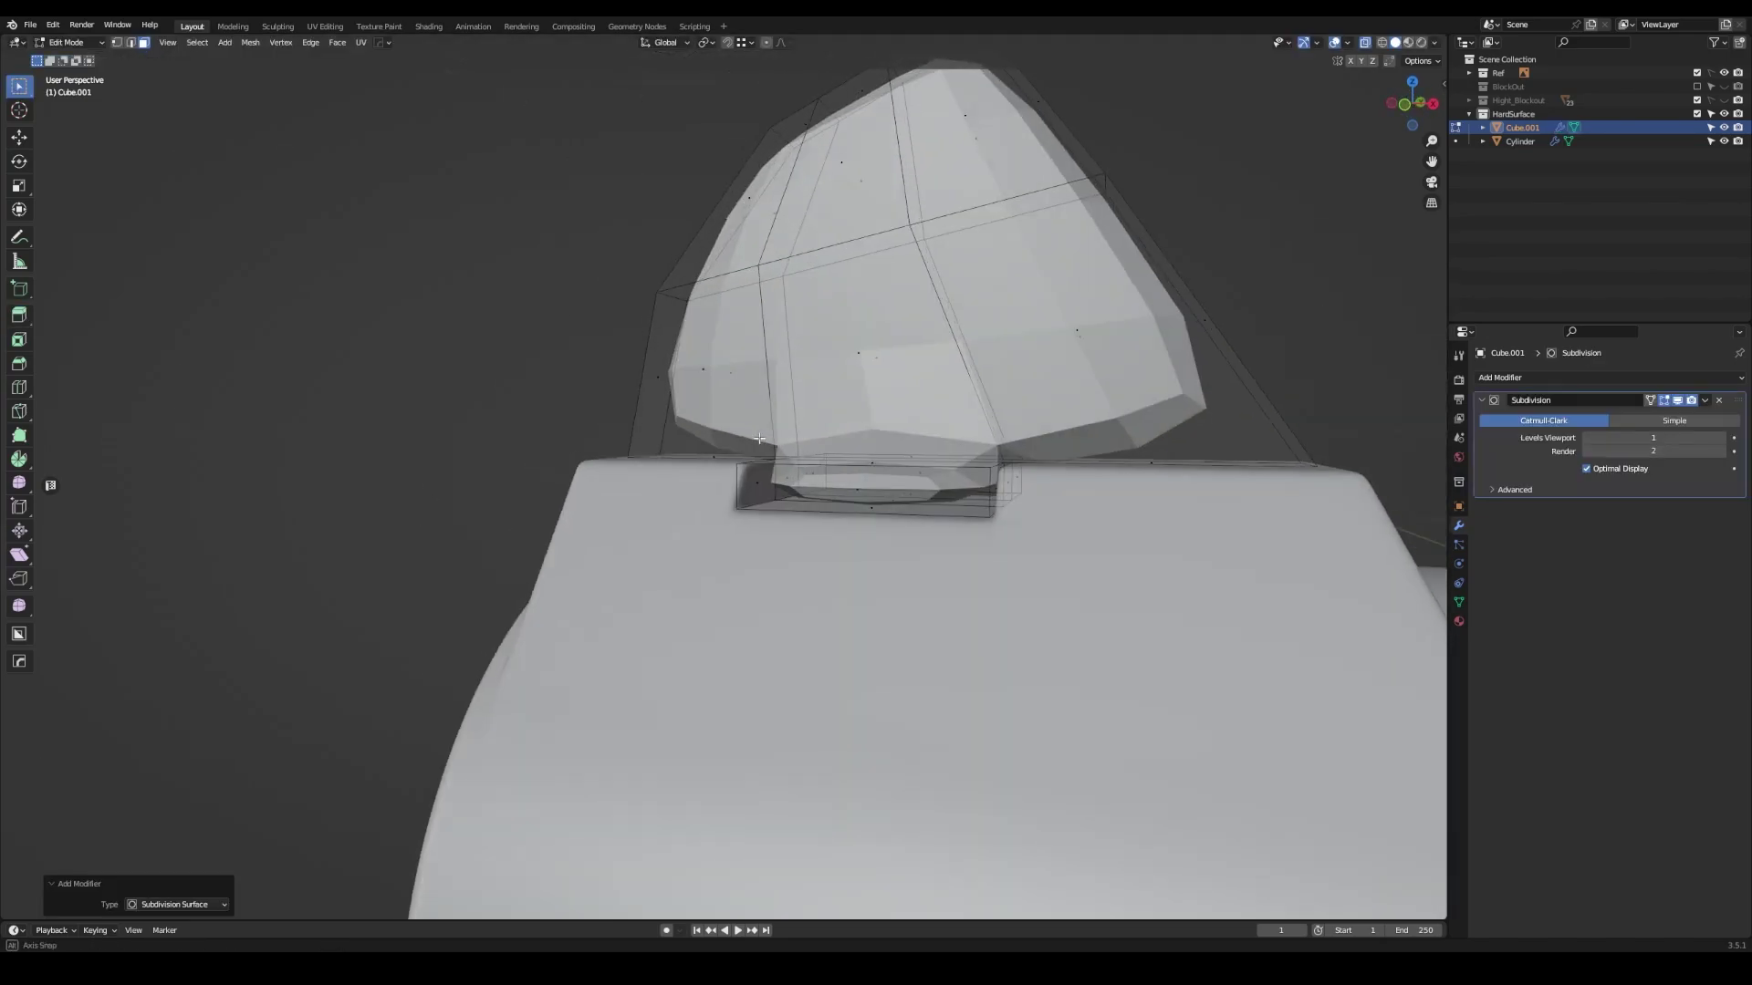
middle_drag(789, 492, 865, 481)
key(2)
key(shift+space)
key(g)
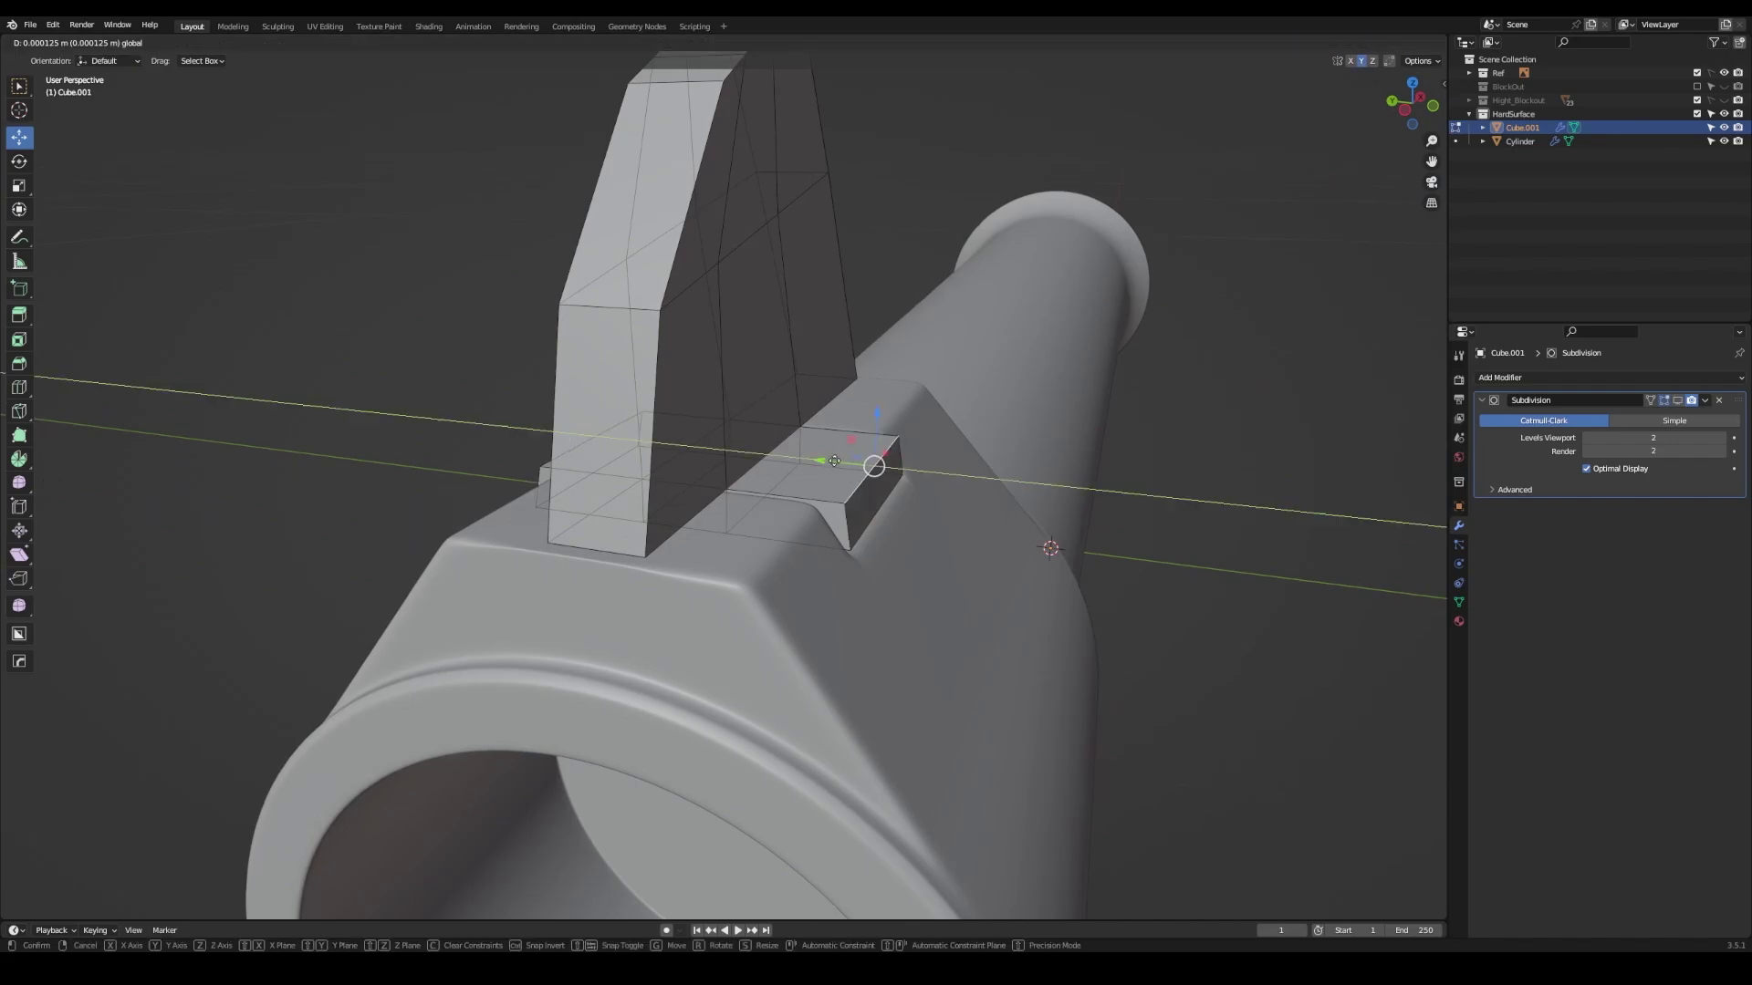
right_click(834, 461)
key(f)
key(ctrl+s)
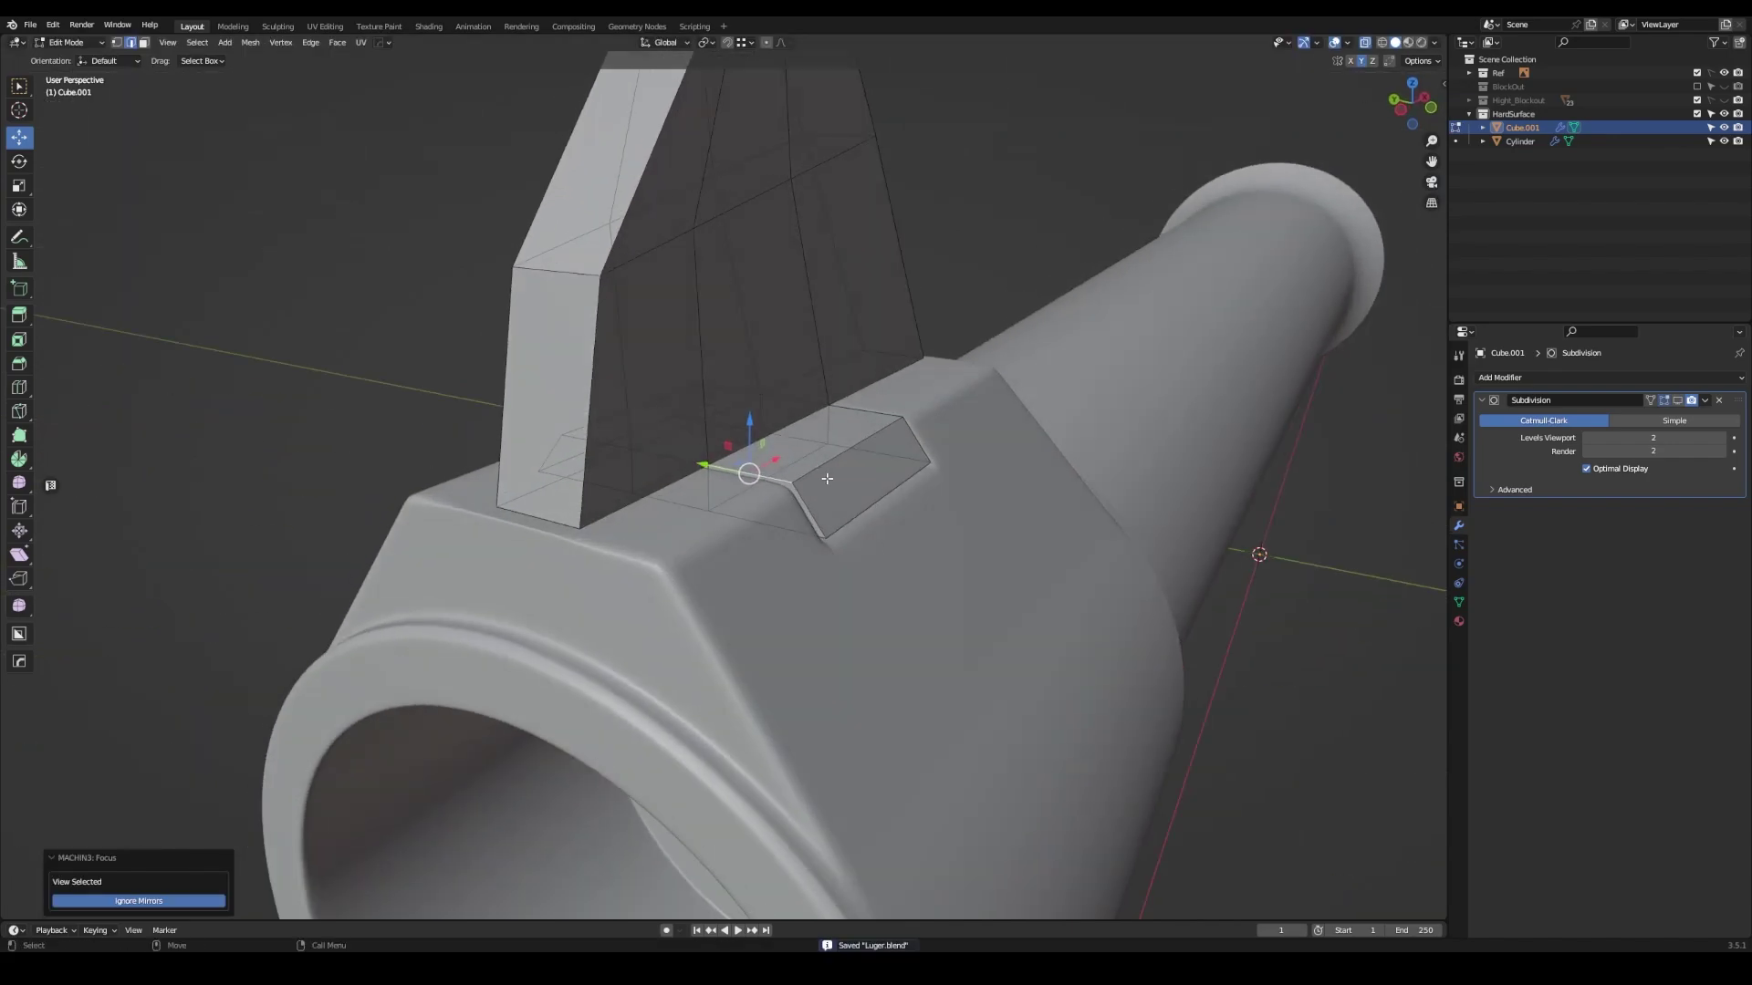
- Move the fin's top vertex to reshape its top
middle_drag(786, 228, 680, 351)
click(679, 352)
key(g)
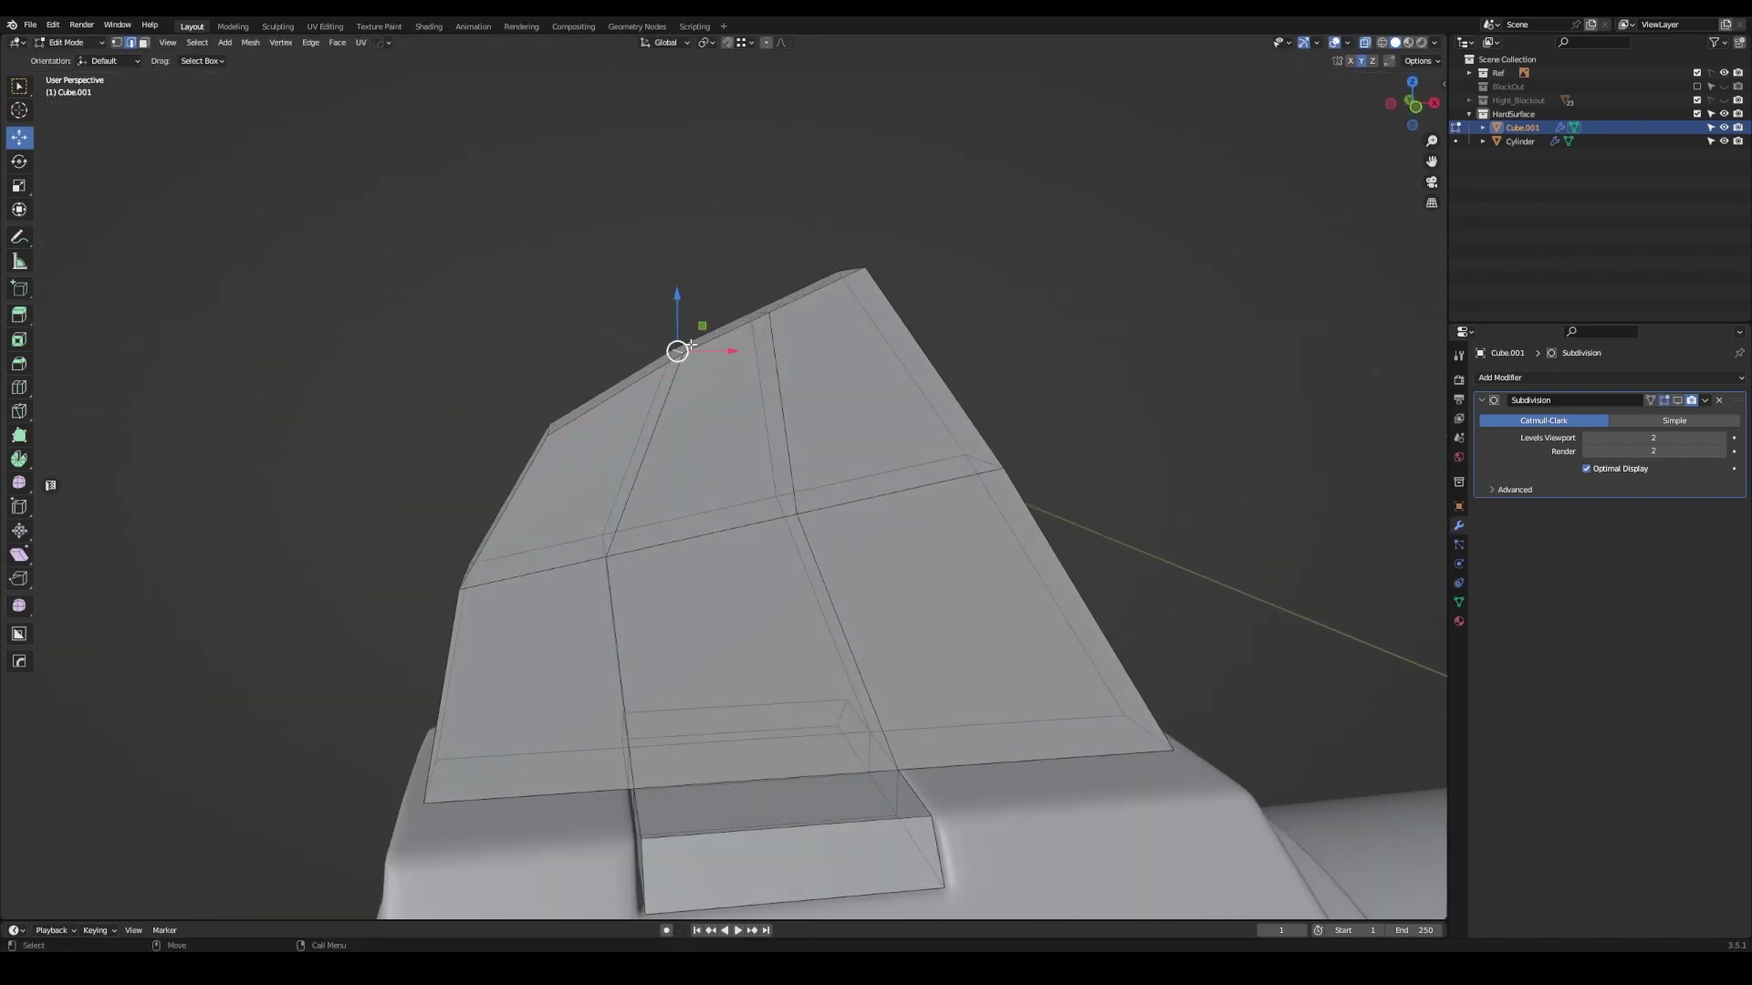
drag(691, 345, 629, 355)
middle_drag(743, 301, 639, 511)
drag(634, 515, 719, 739)
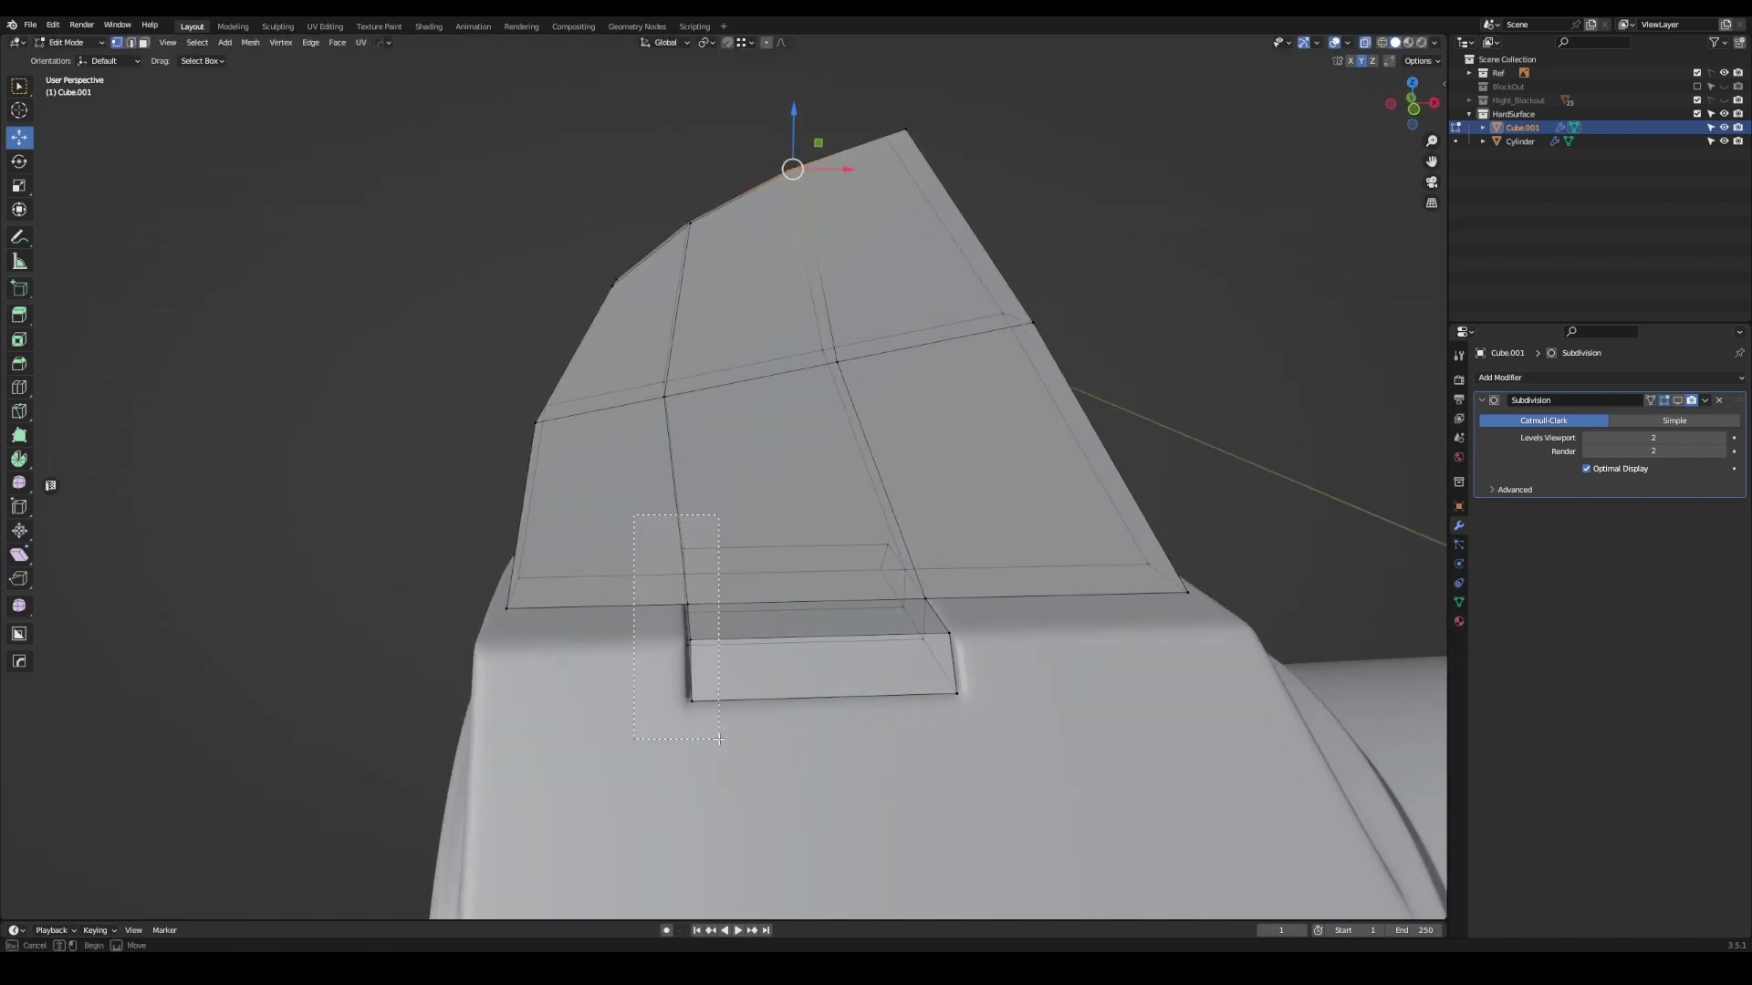
click(734, 611)
- Flatten the fin's corner vertices to zero X scale and nudge them slightly upward
middle_drag(734, 612, 918, 542)
drag(918, 542, 964, 609)
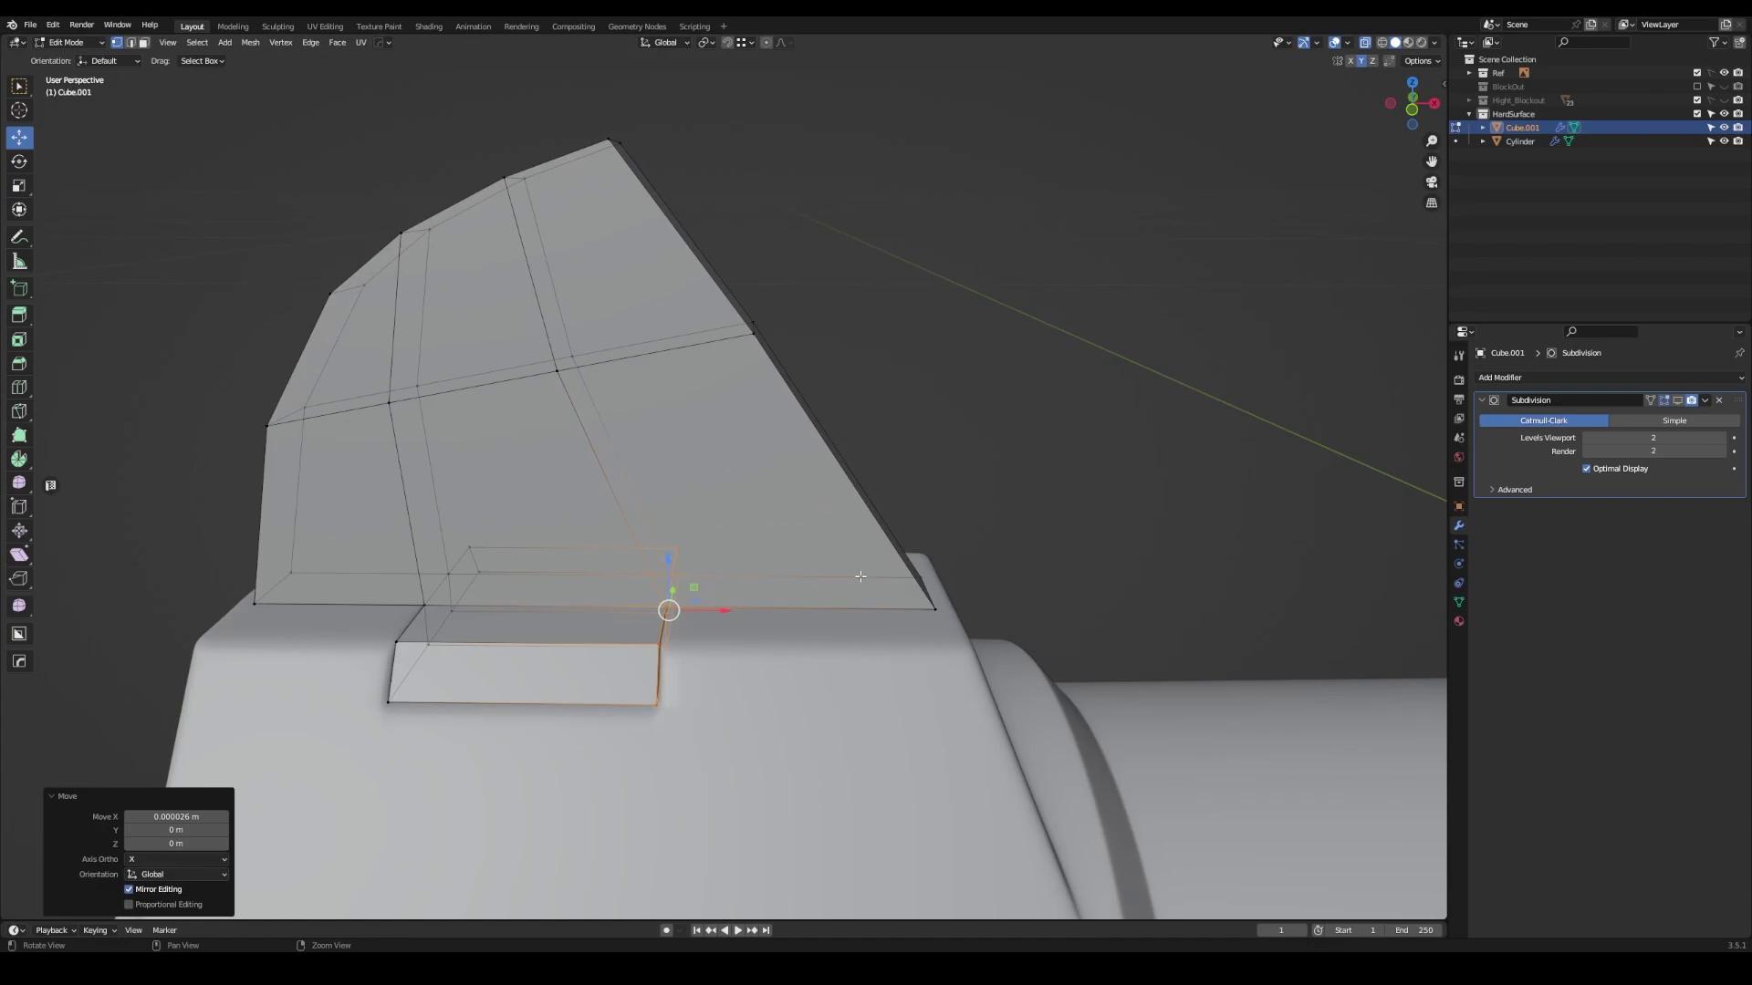
middle_drag(870, 605, 1127, 520)
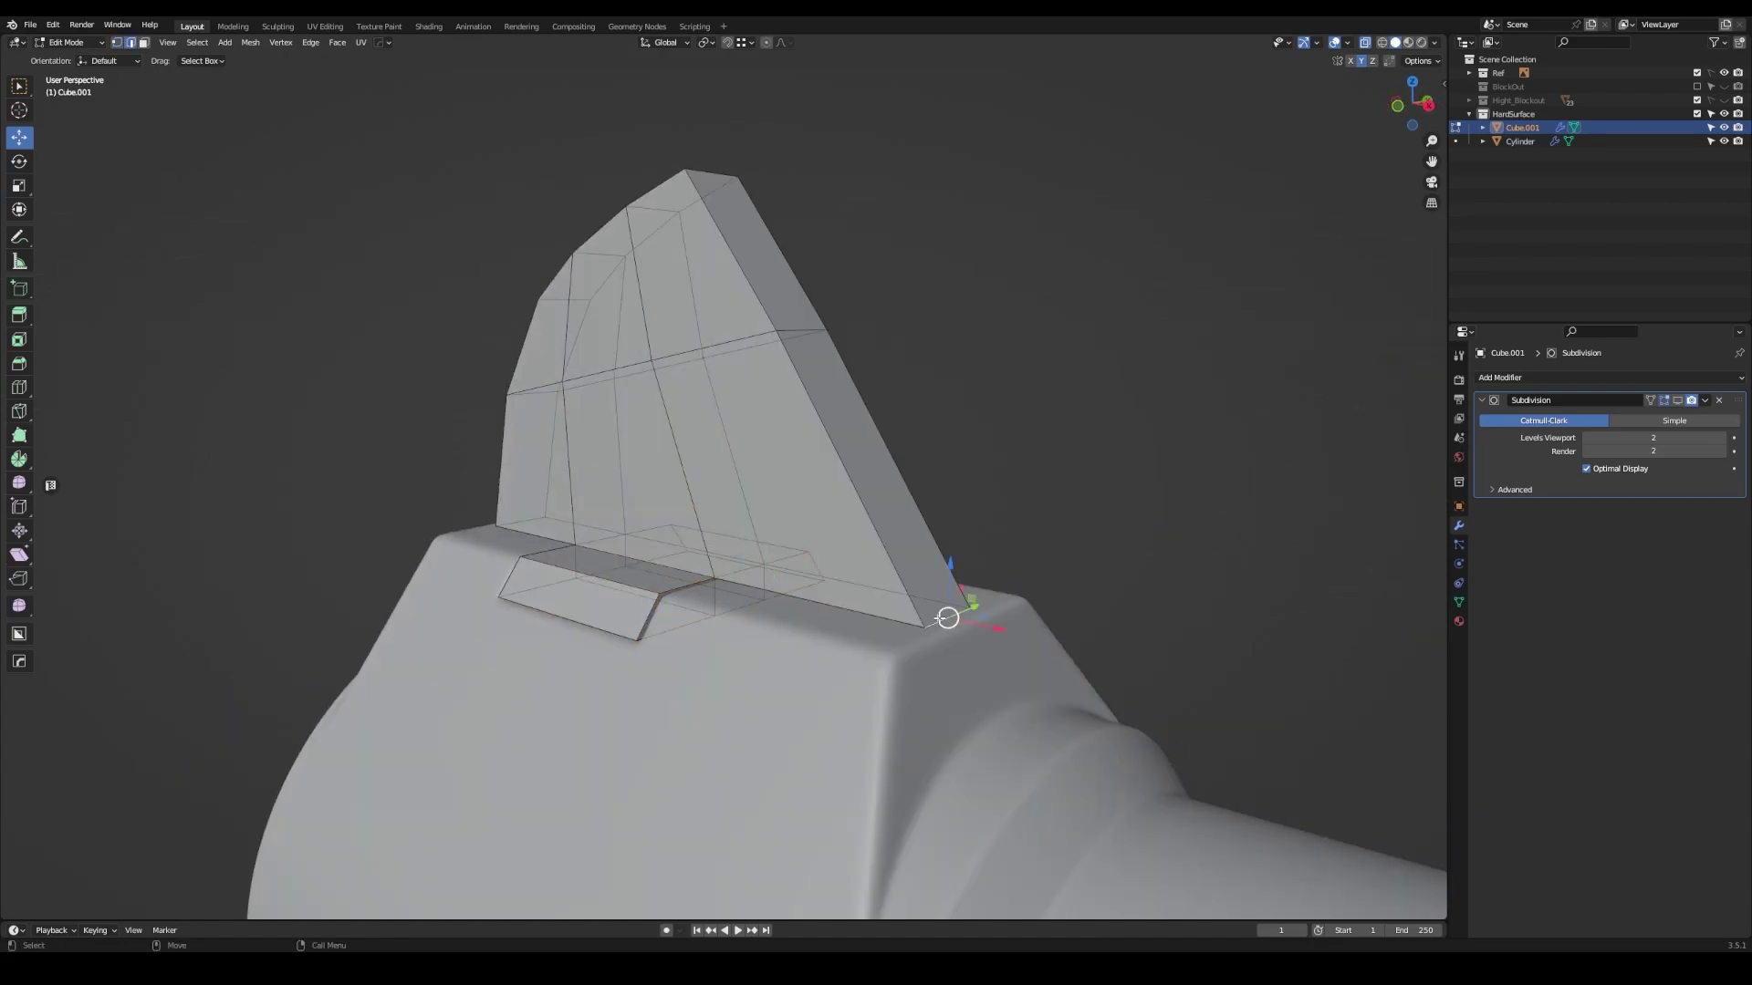
key(2)
click(920, 595)
key(ctrl+b)
click(967, 600)
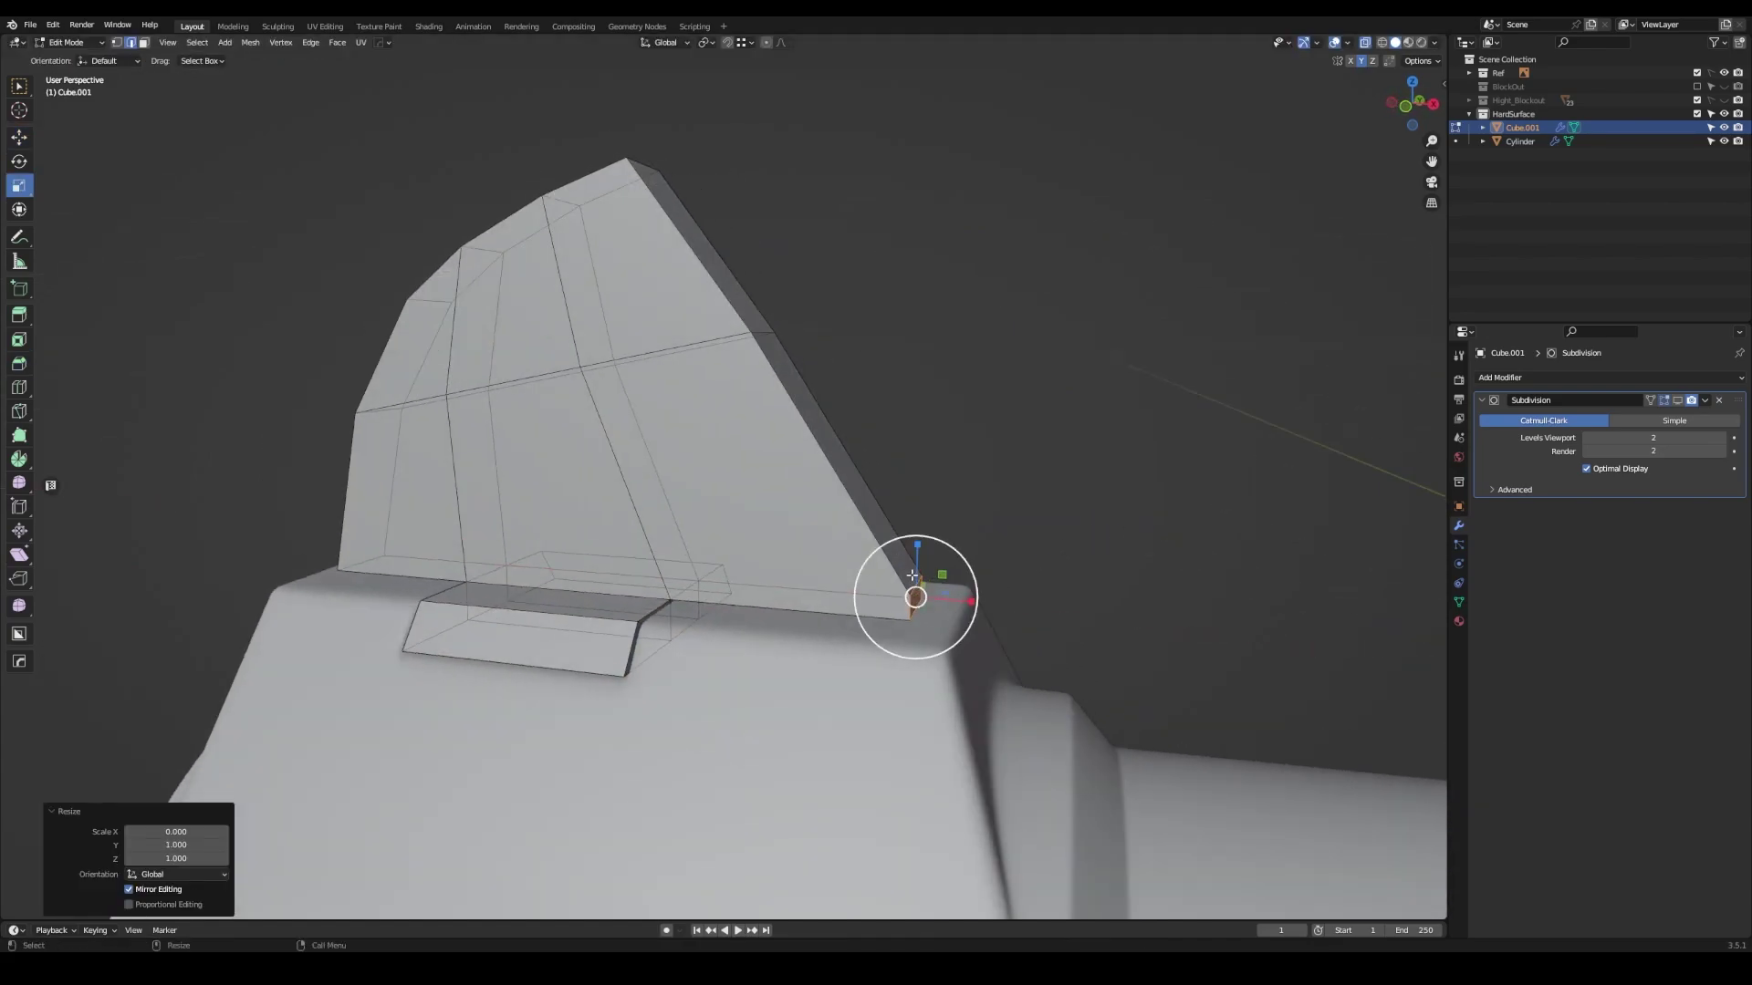
middle_drag(913, 591, 921, 547)
key(g)
click(914, 483)
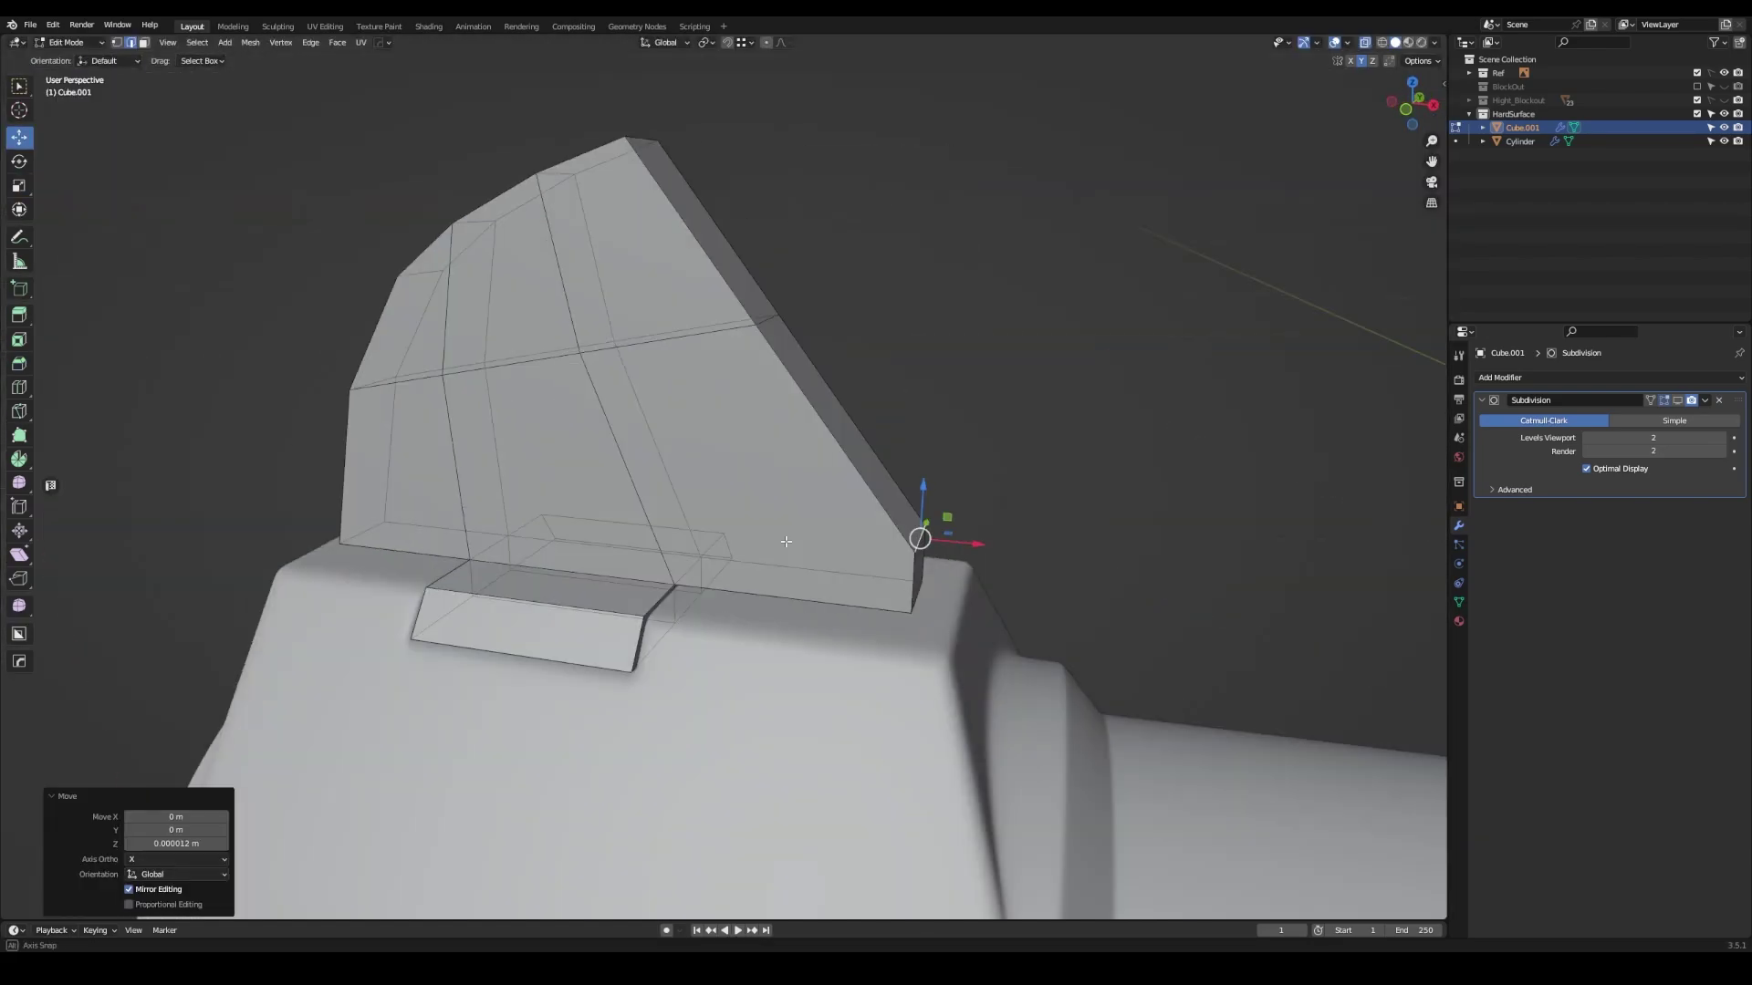
mouse_move(914, 483)
middle_down()
mouse_move(832, 306)
mouse_move(820, 511)
mouse_move(675, 413)
middle_up()
- Scale the fin along Y to 0.415 to make it thinner
key(s)
key(y)
click(820, 582)
click(865, 556)
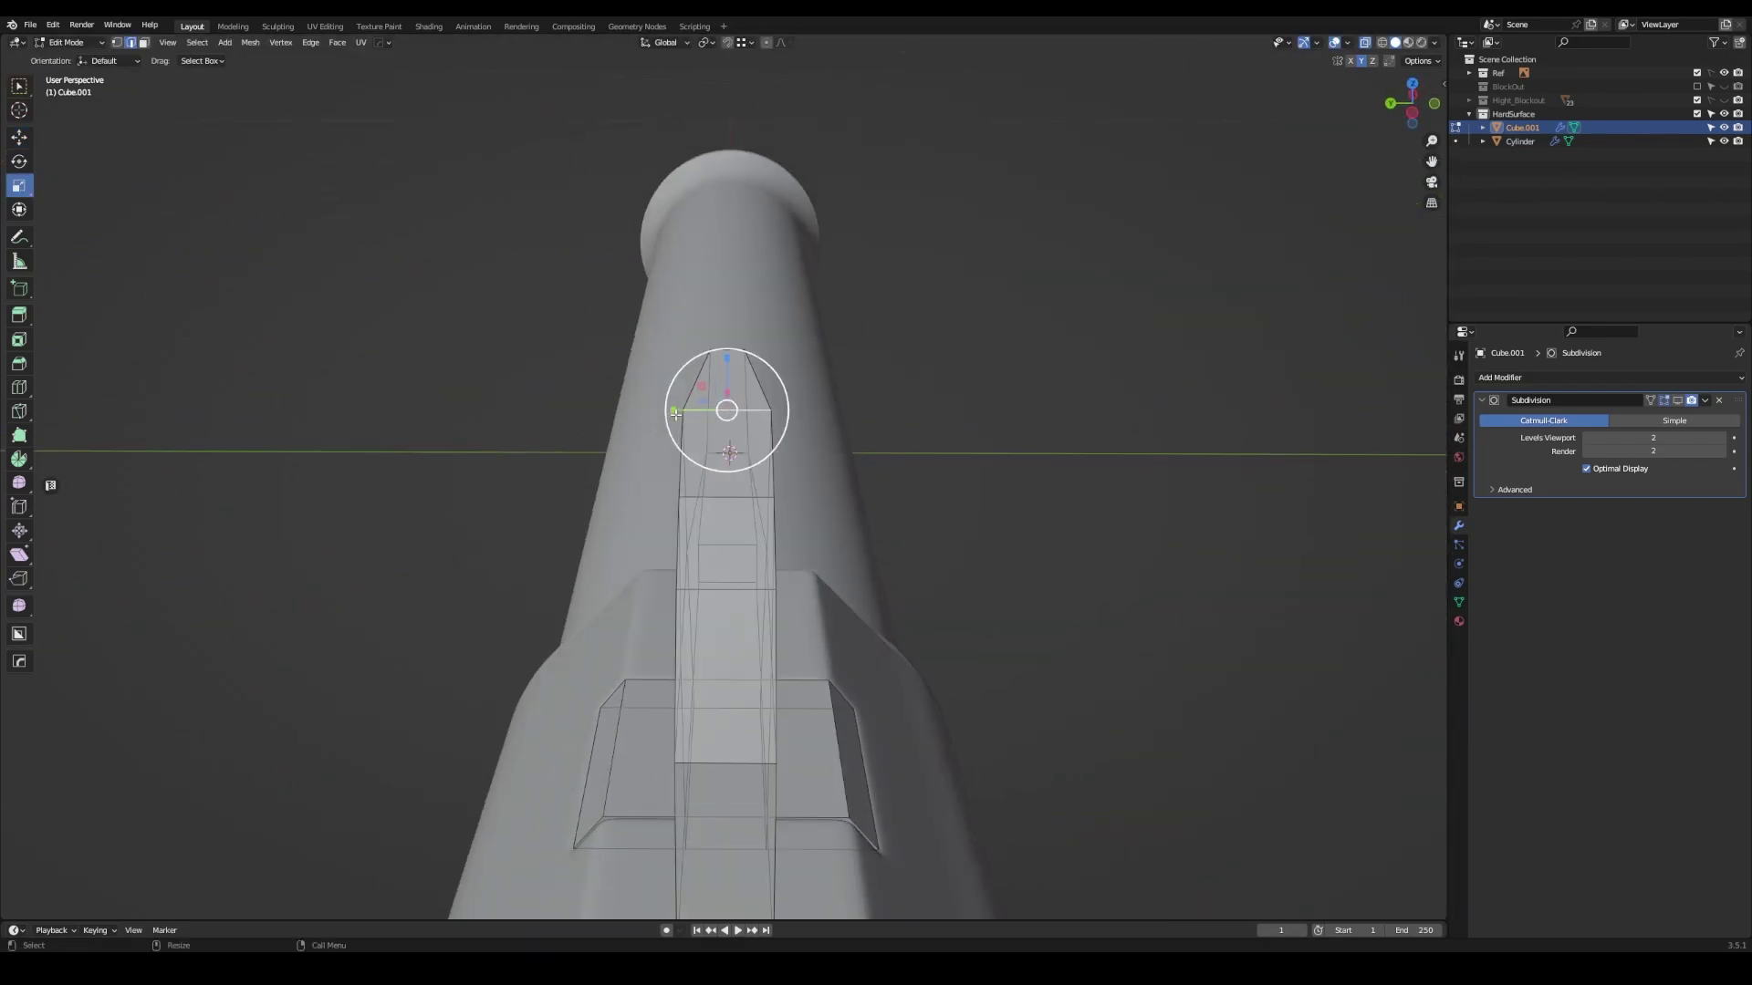
- Scale down an edge loop across the fin so it narrows toward its top
click(726, 497)
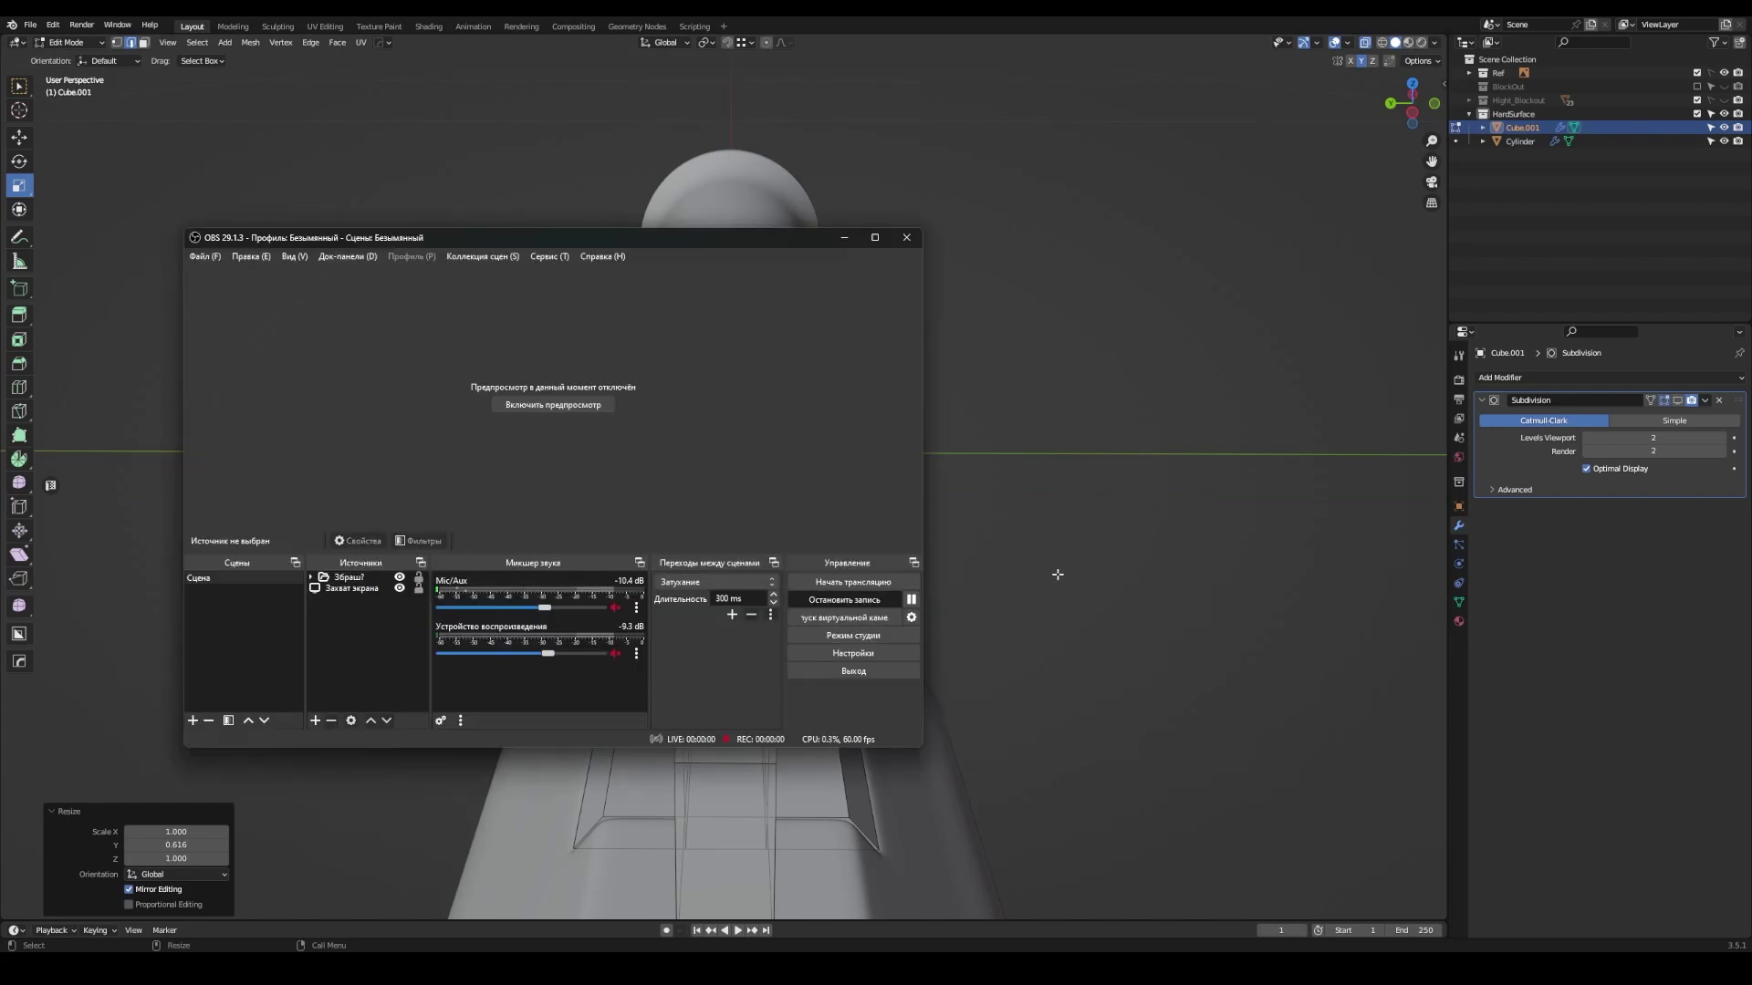
alt+click(760, 591)
click(725, 590)
middle_drag(724, 589, 757, 557)
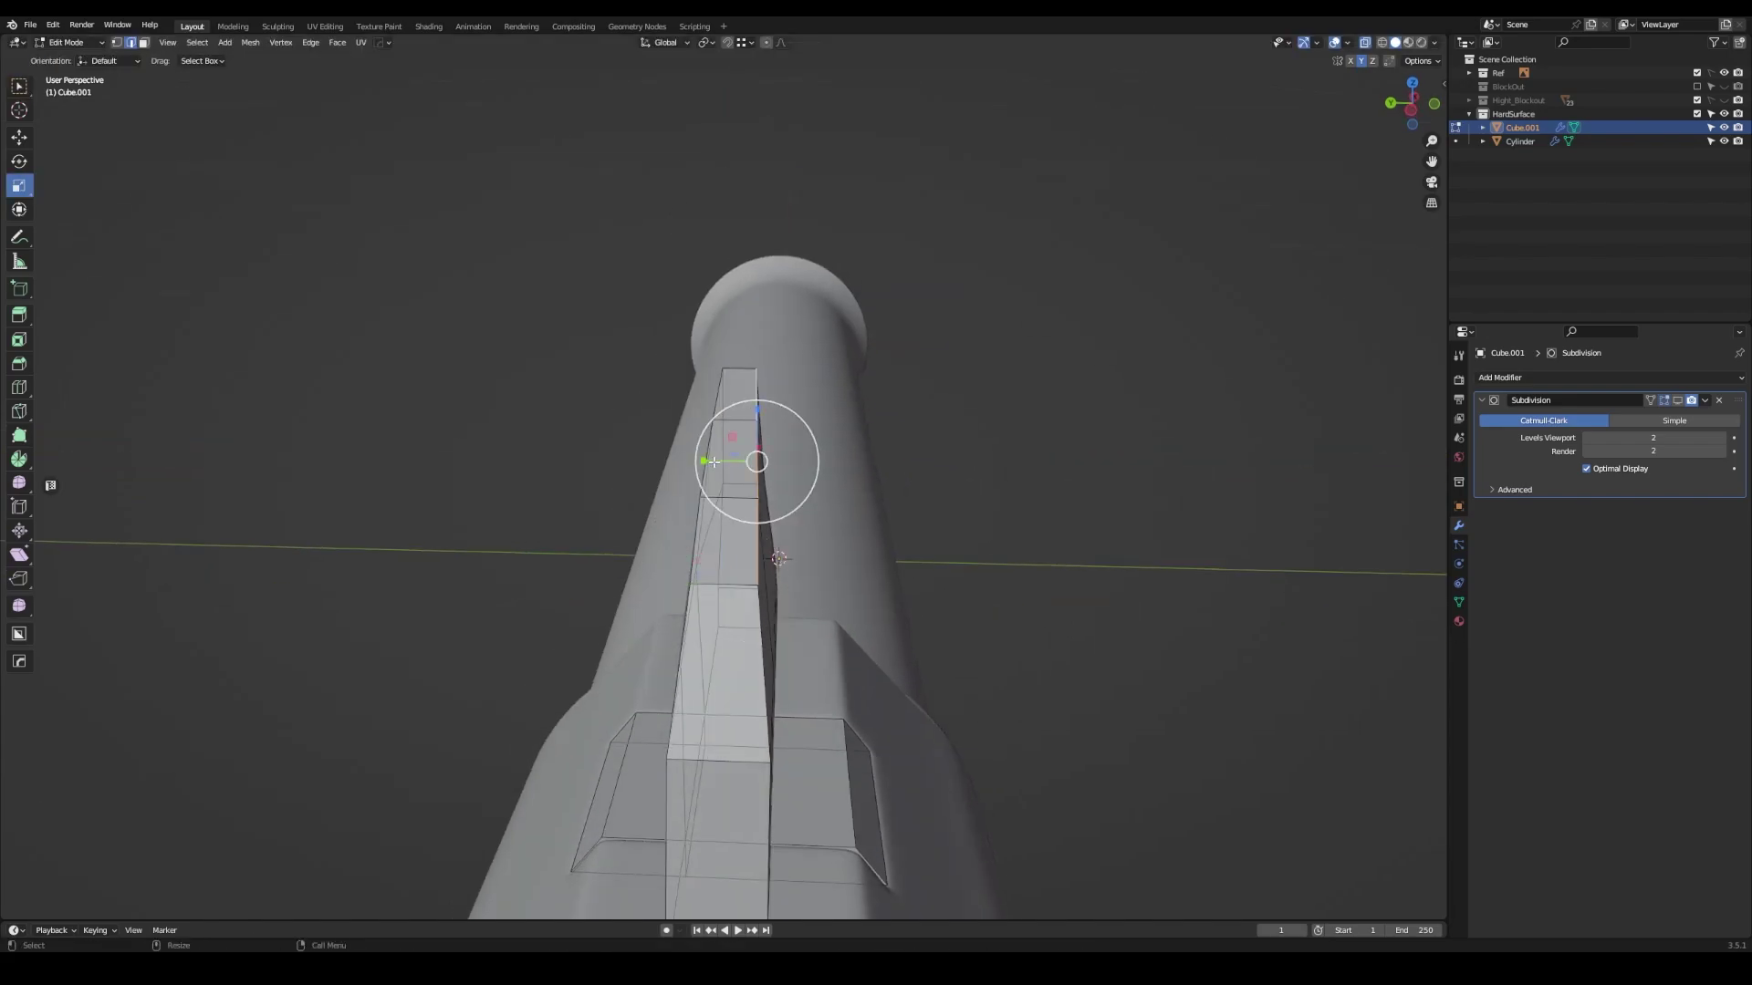
click(756, 462)
mouse_move(757, 461)
middle_down()
mouse_move(693, 510)
mouse_move(802, 493)
mouse_move(729, 502)
middle_up()
key(s)
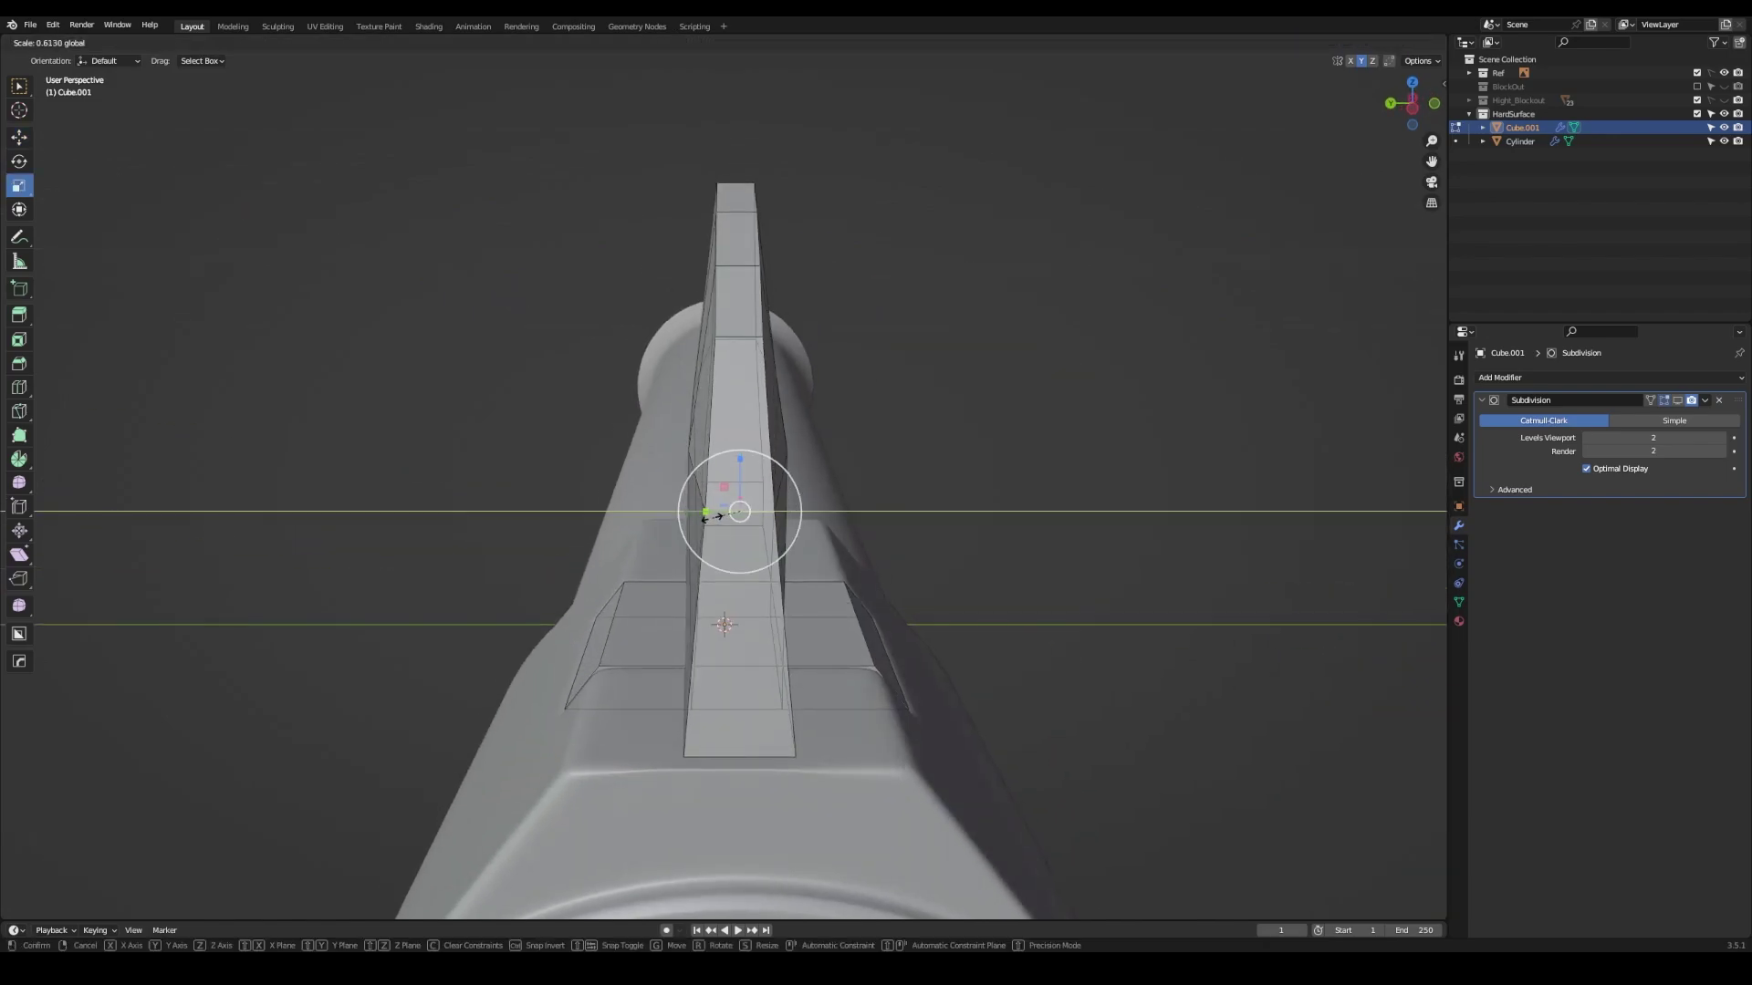
click(705, 516)
- Adjust the fin's vertices in Right Ortho view and finish the knife cut
key(KP_3)
key(g)
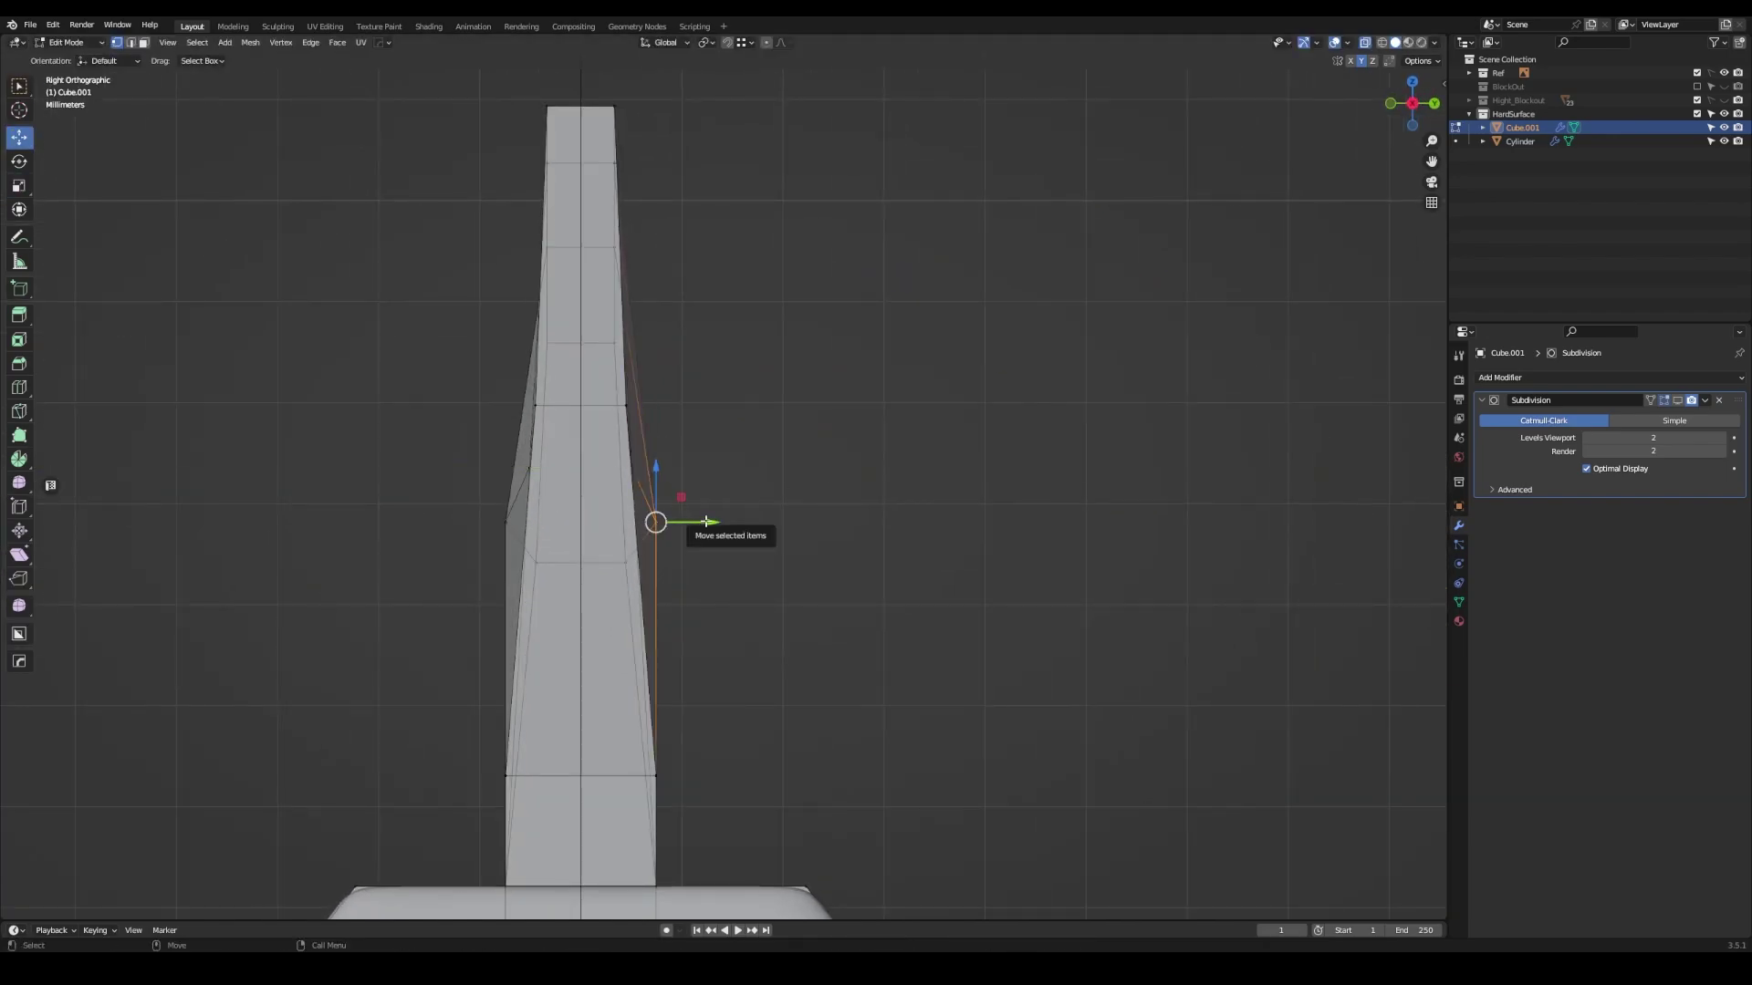
click(684, 521)
middle_drag(684, 521, 415, 466)
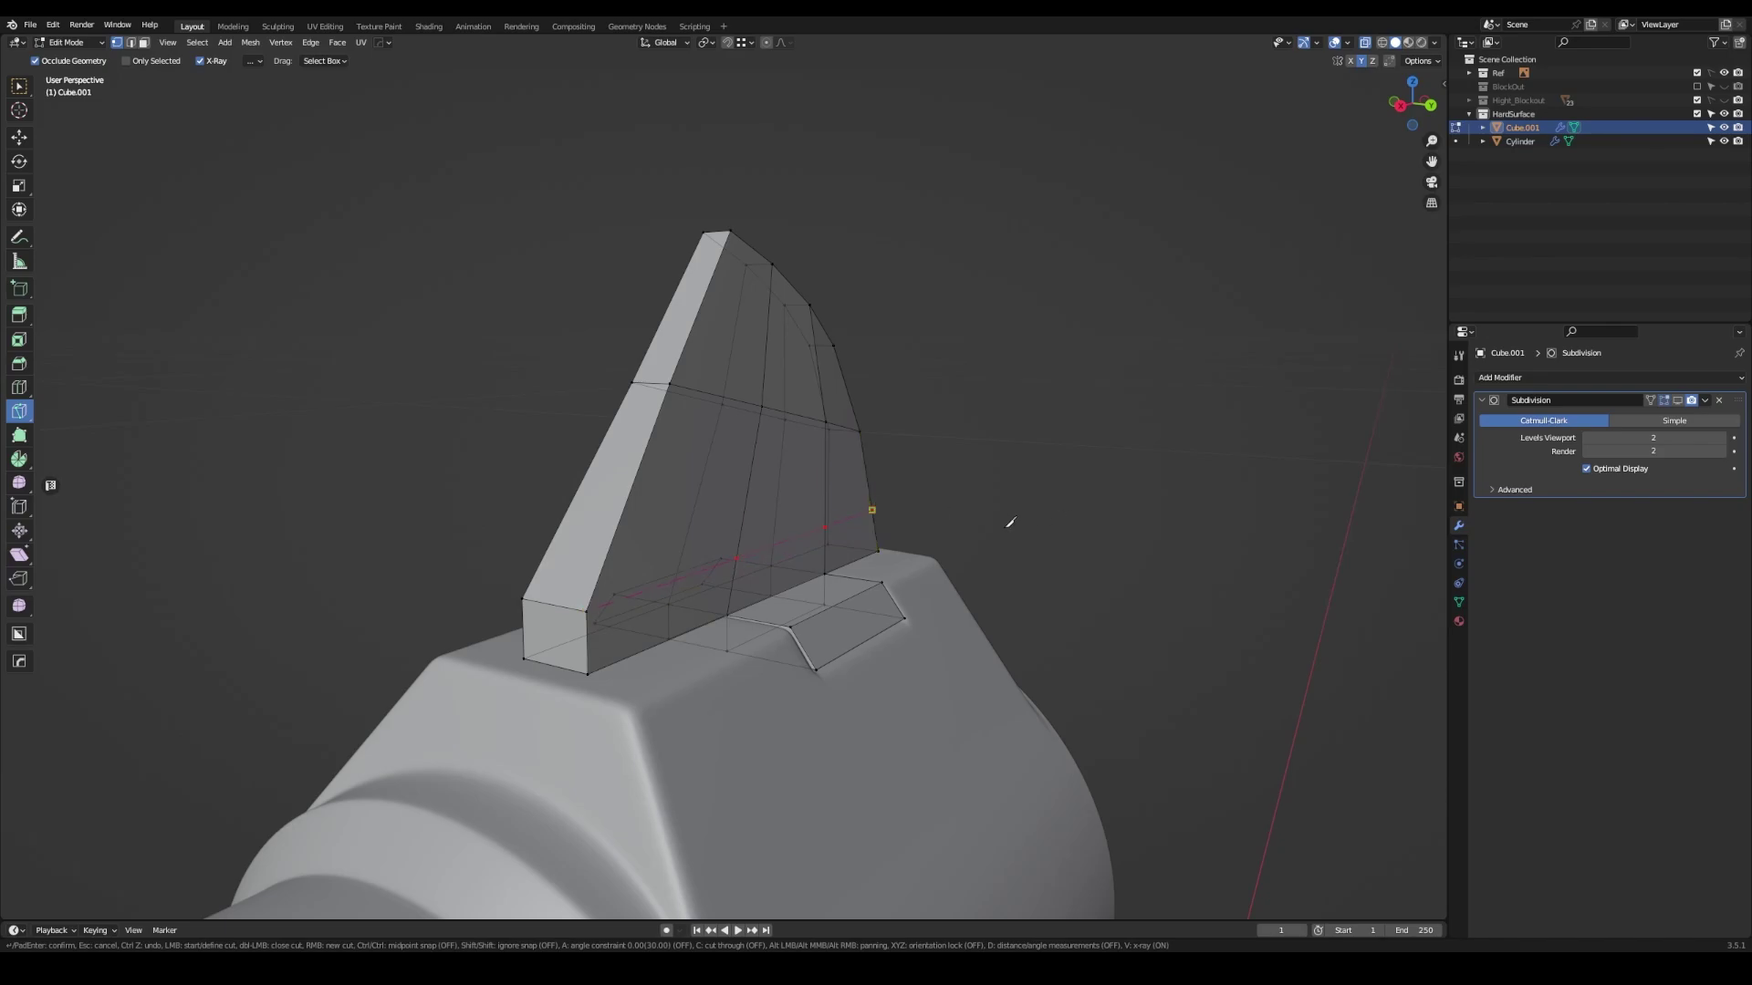
key(Return)
- Symmetrize the whole fin with MACHIN3, keeping the centre vertices
key(a)
key(alt+x)
middle_drag(949, 456, 821, 429)
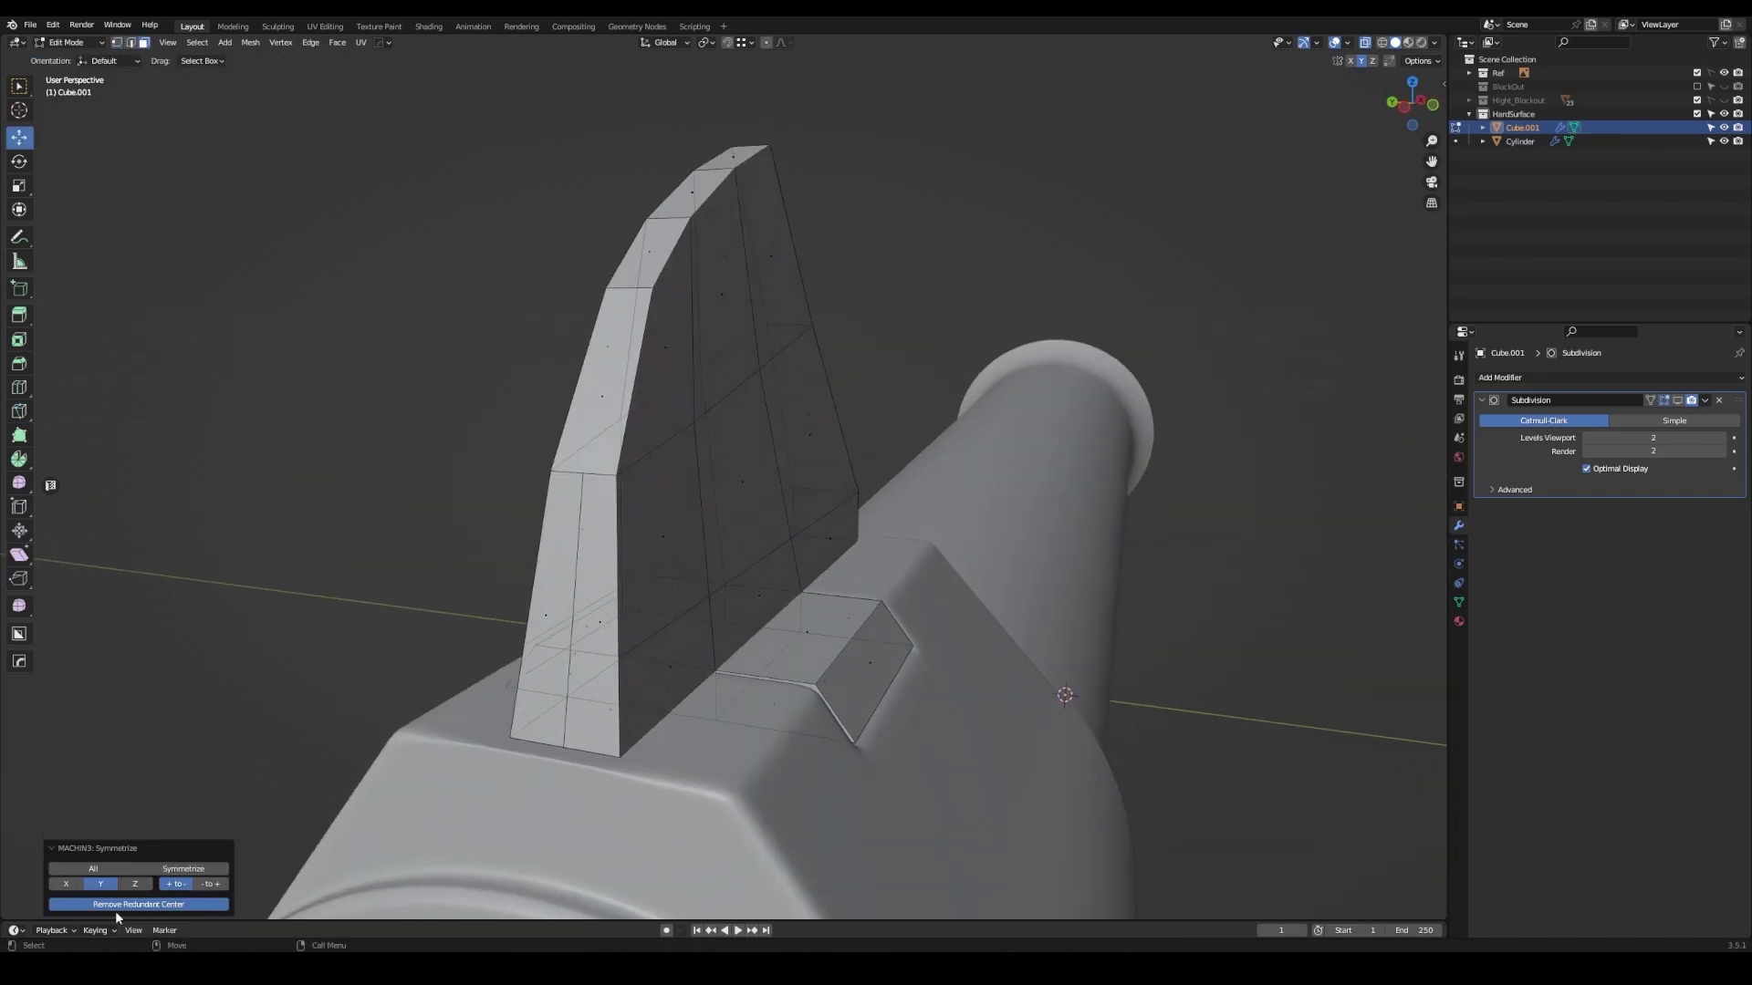
click(116, 910)
middle_drag(410, 639, 576, 470)
middle_drag(869, 581, 765, 590)
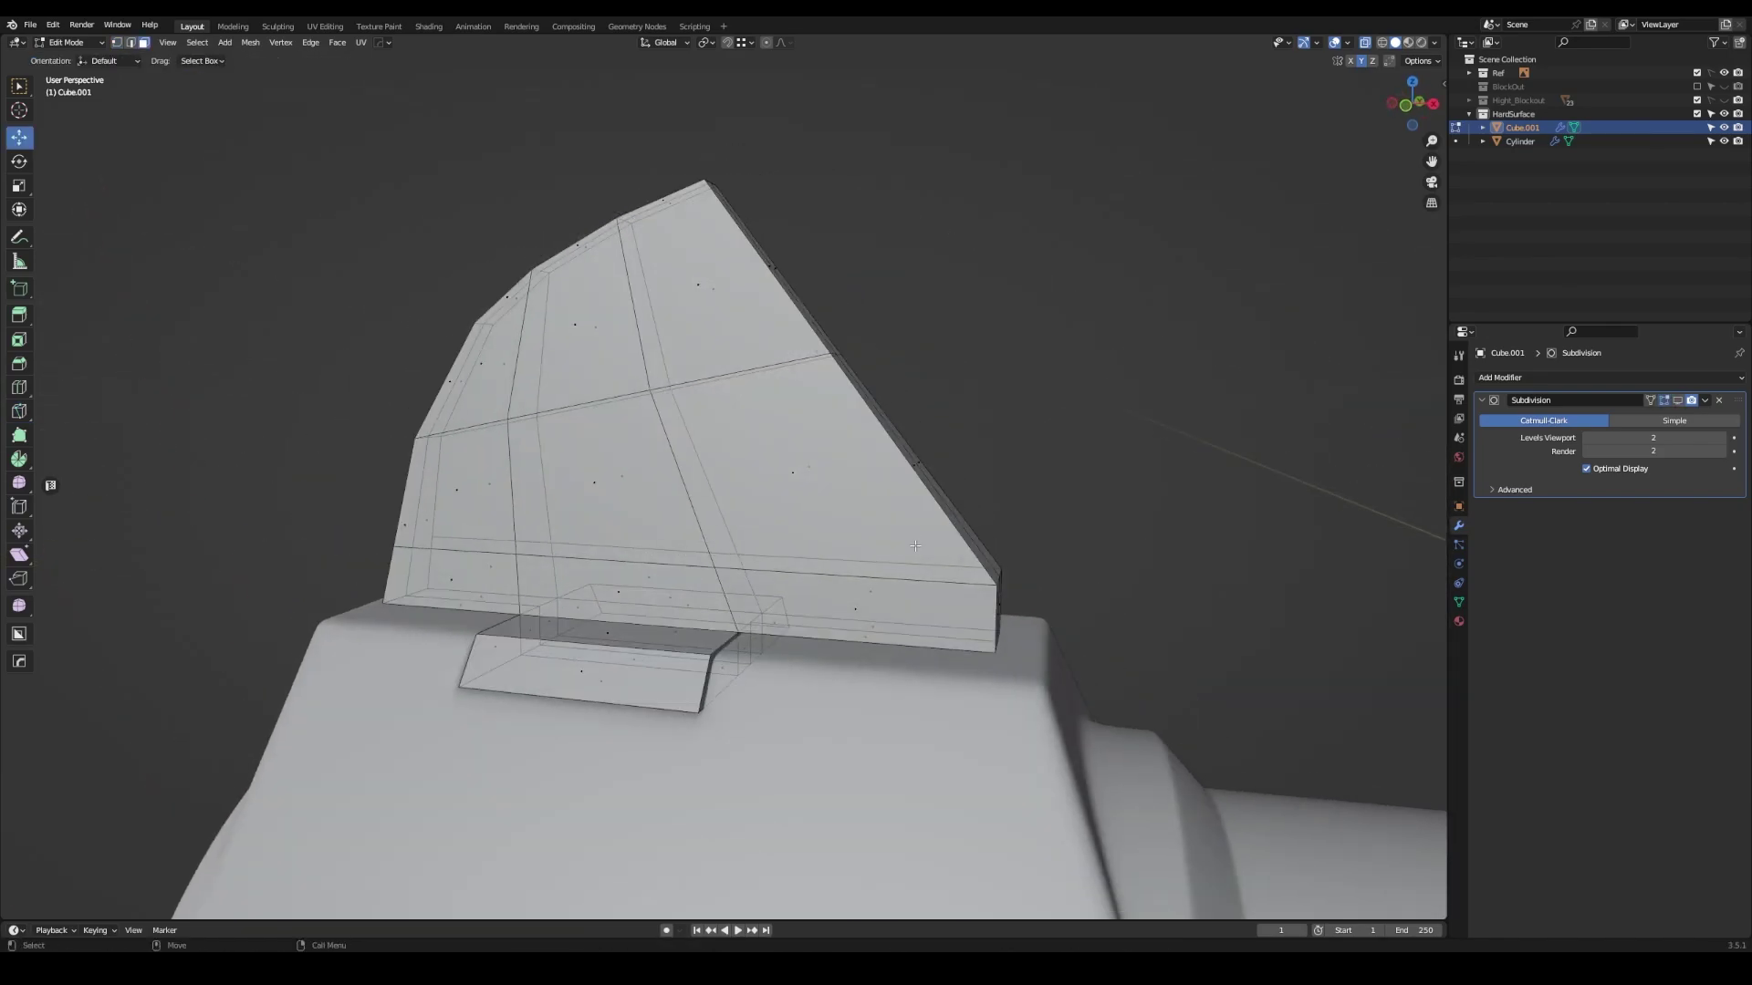
key(ctrl+r)
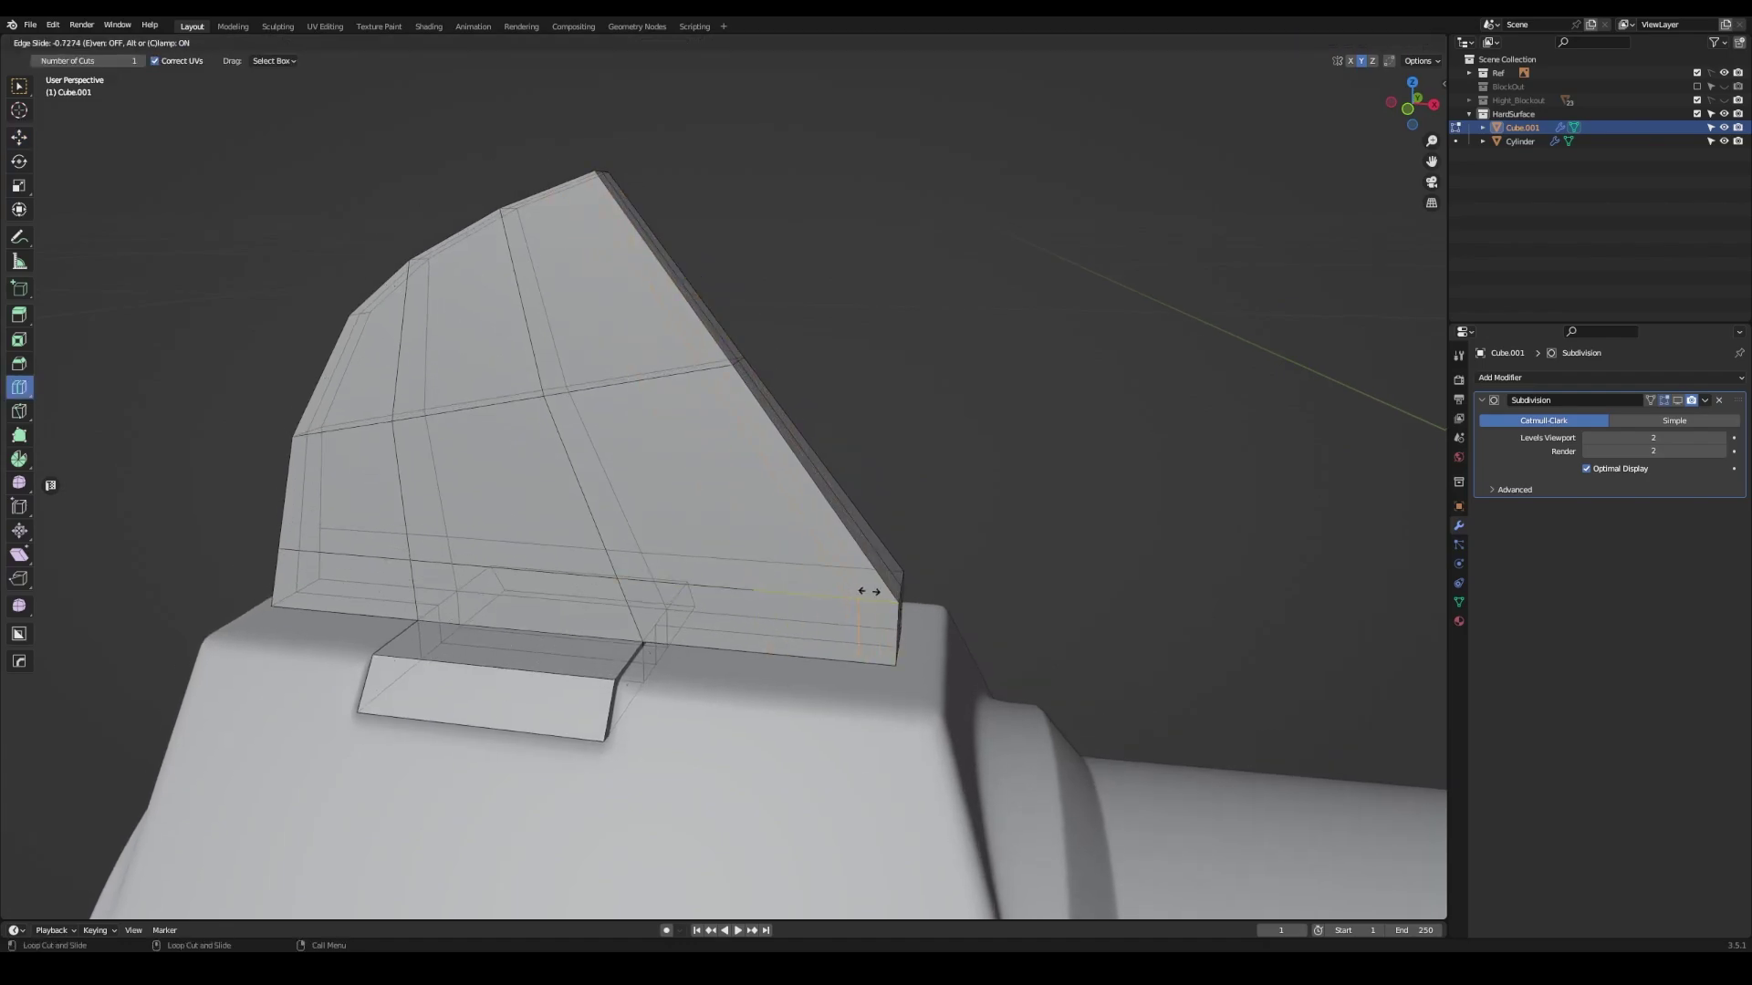
- Add and slide supporting edge loops near the fin's base
click(898, 590)
middle_drag(898, 590, 926, 567)
key(alt+e)
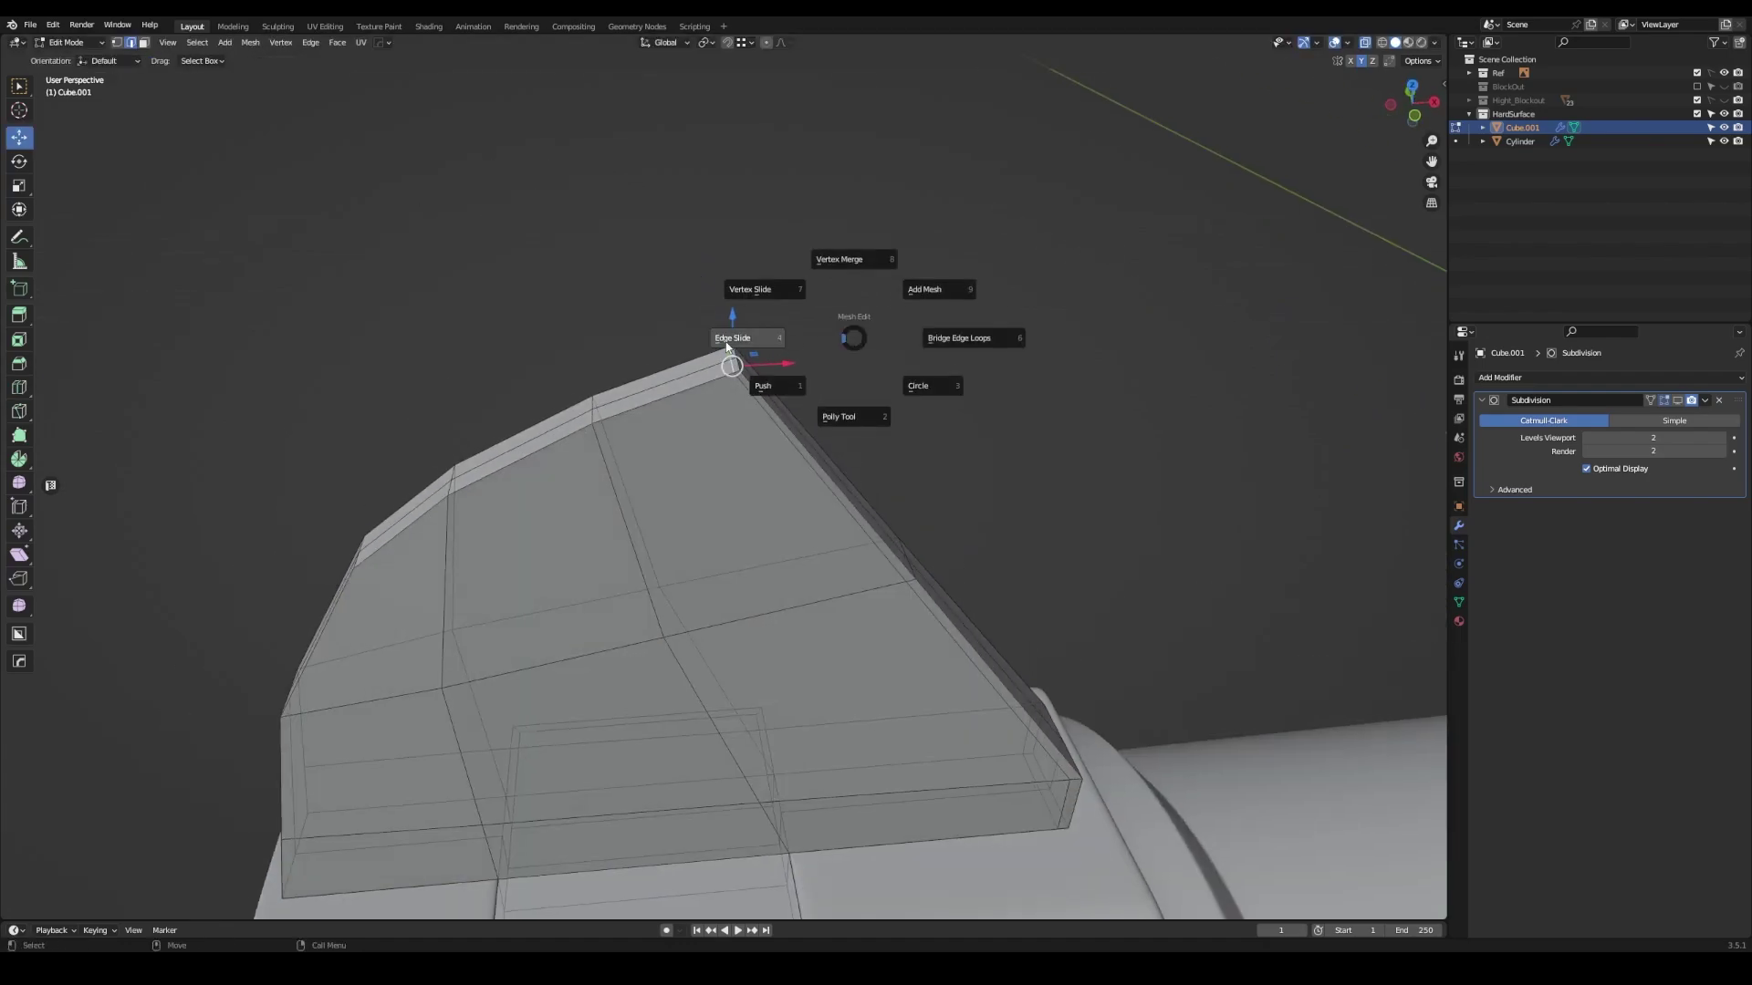
click(922, 323)
mouse_move(922, 323)
middle_down()
mouse_move(947, 344)
mouse_move(705, 415)
mouse_move(1041, 533)
mouse_move(1037, 585)
mouse_move(731, 520)
mouse_move(746, 509)
middle_up()
click(1115, 552)
click(1068, 550)
click(1067, 613)
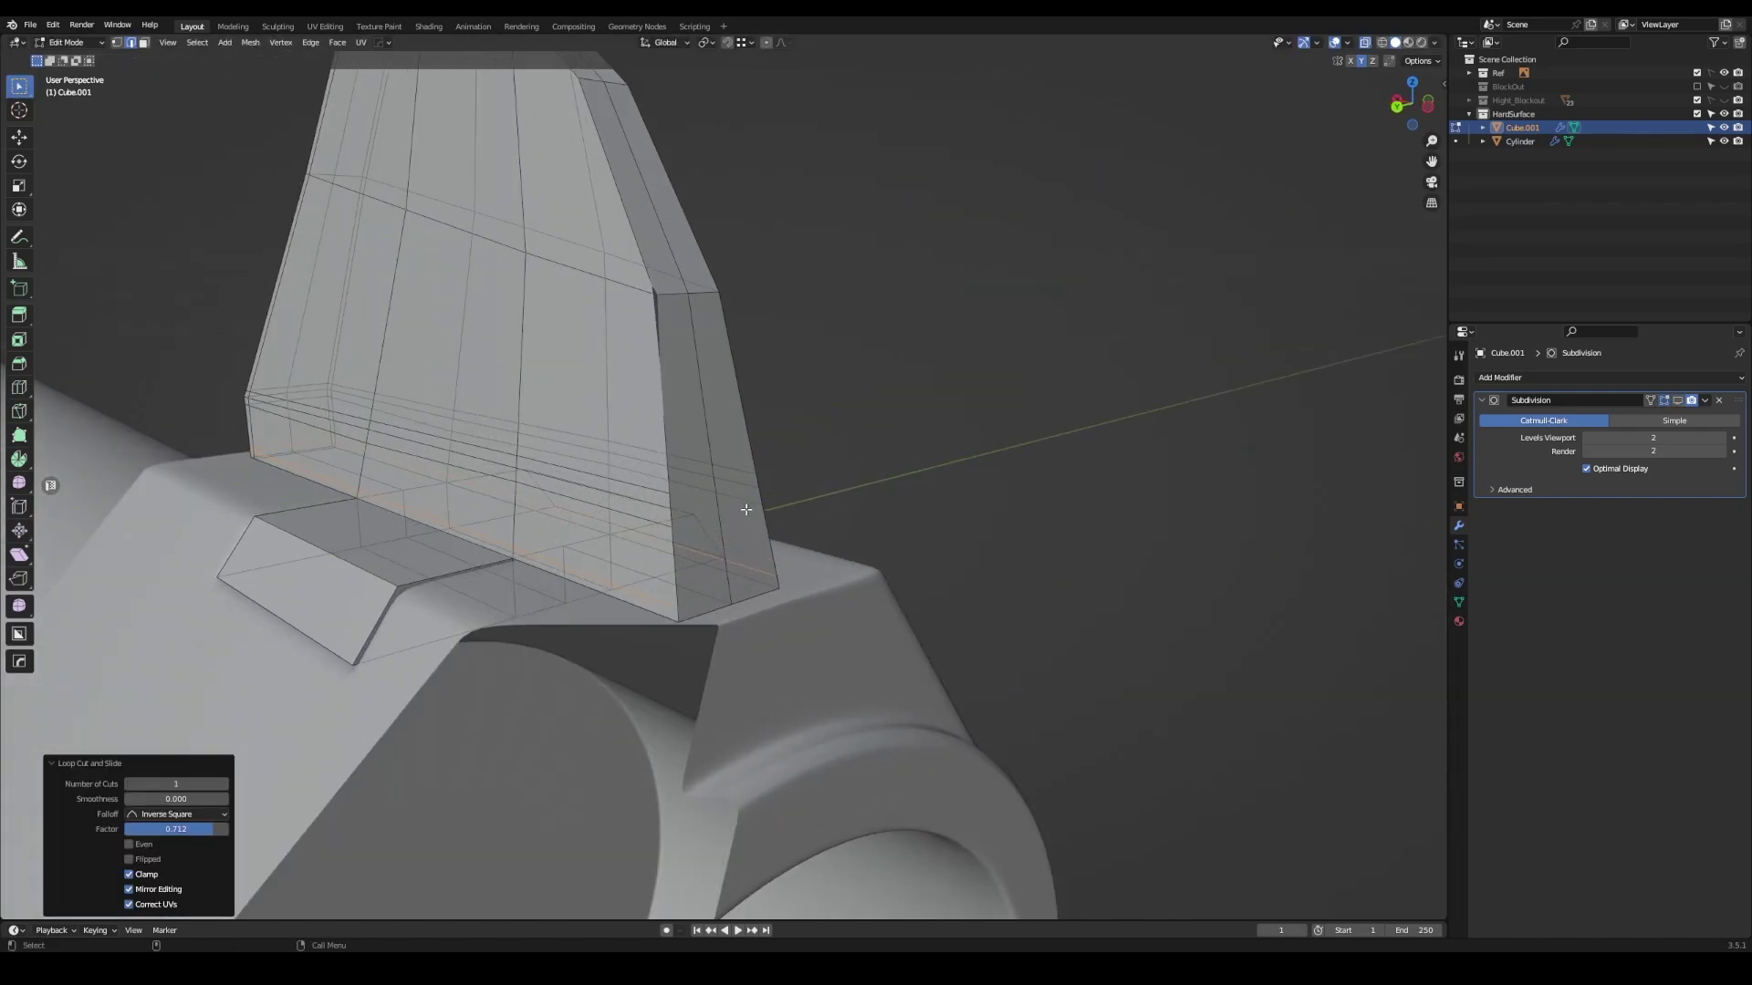
- Knife-cut a line across the fin
key(k)
click(729, 501)
mouse_move(797, 566)
middle_down()
mouse_move(730, 502)
mouse_move(1239, 396)
middle_up()
key(Return)
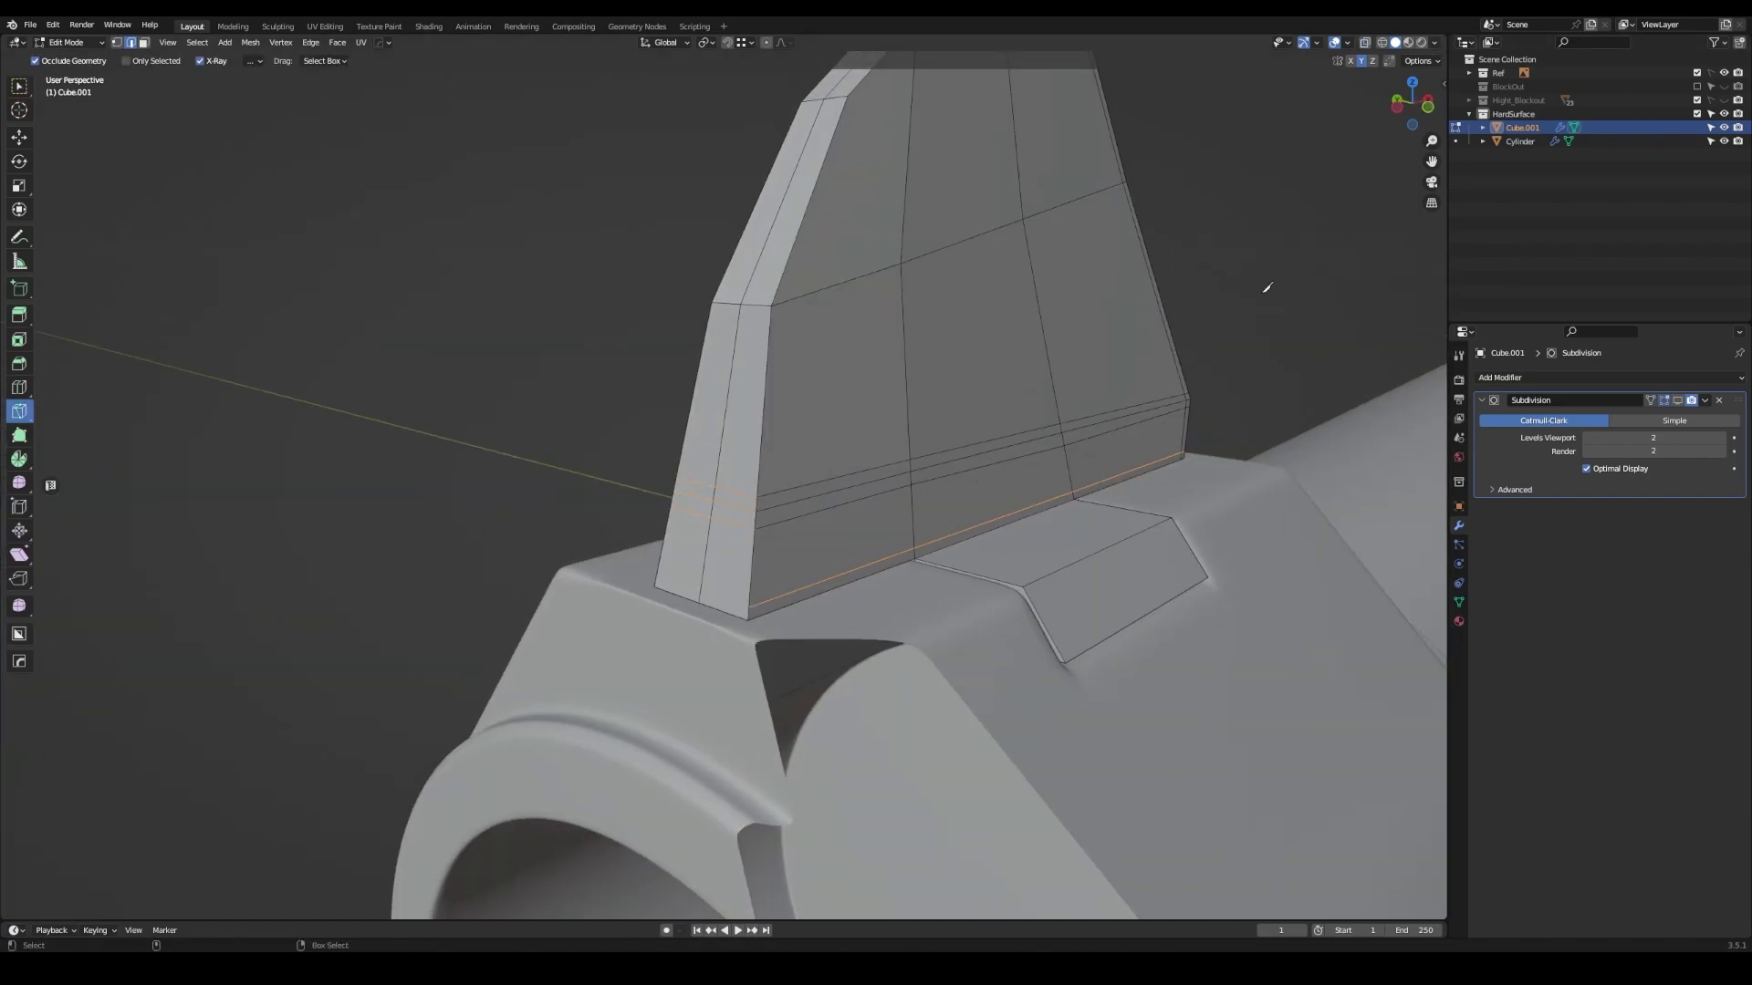
- Lower the viewport's Clip Start value
click(1434, 42)
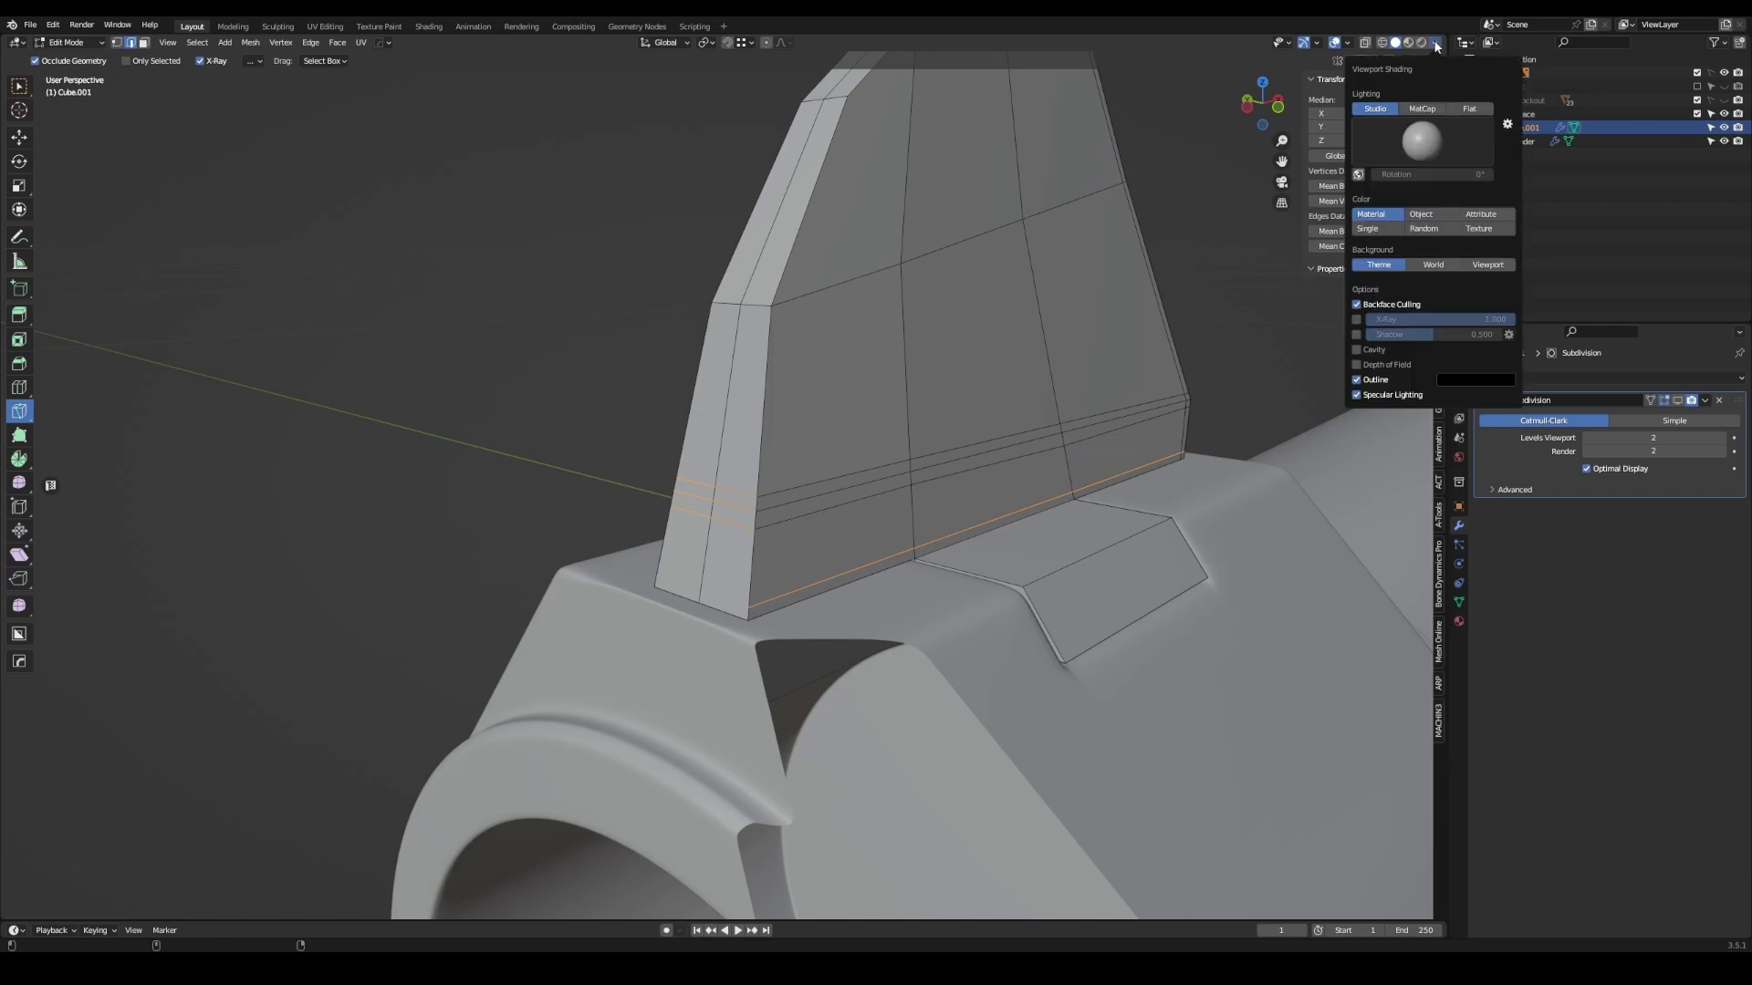
click(1439, 146)
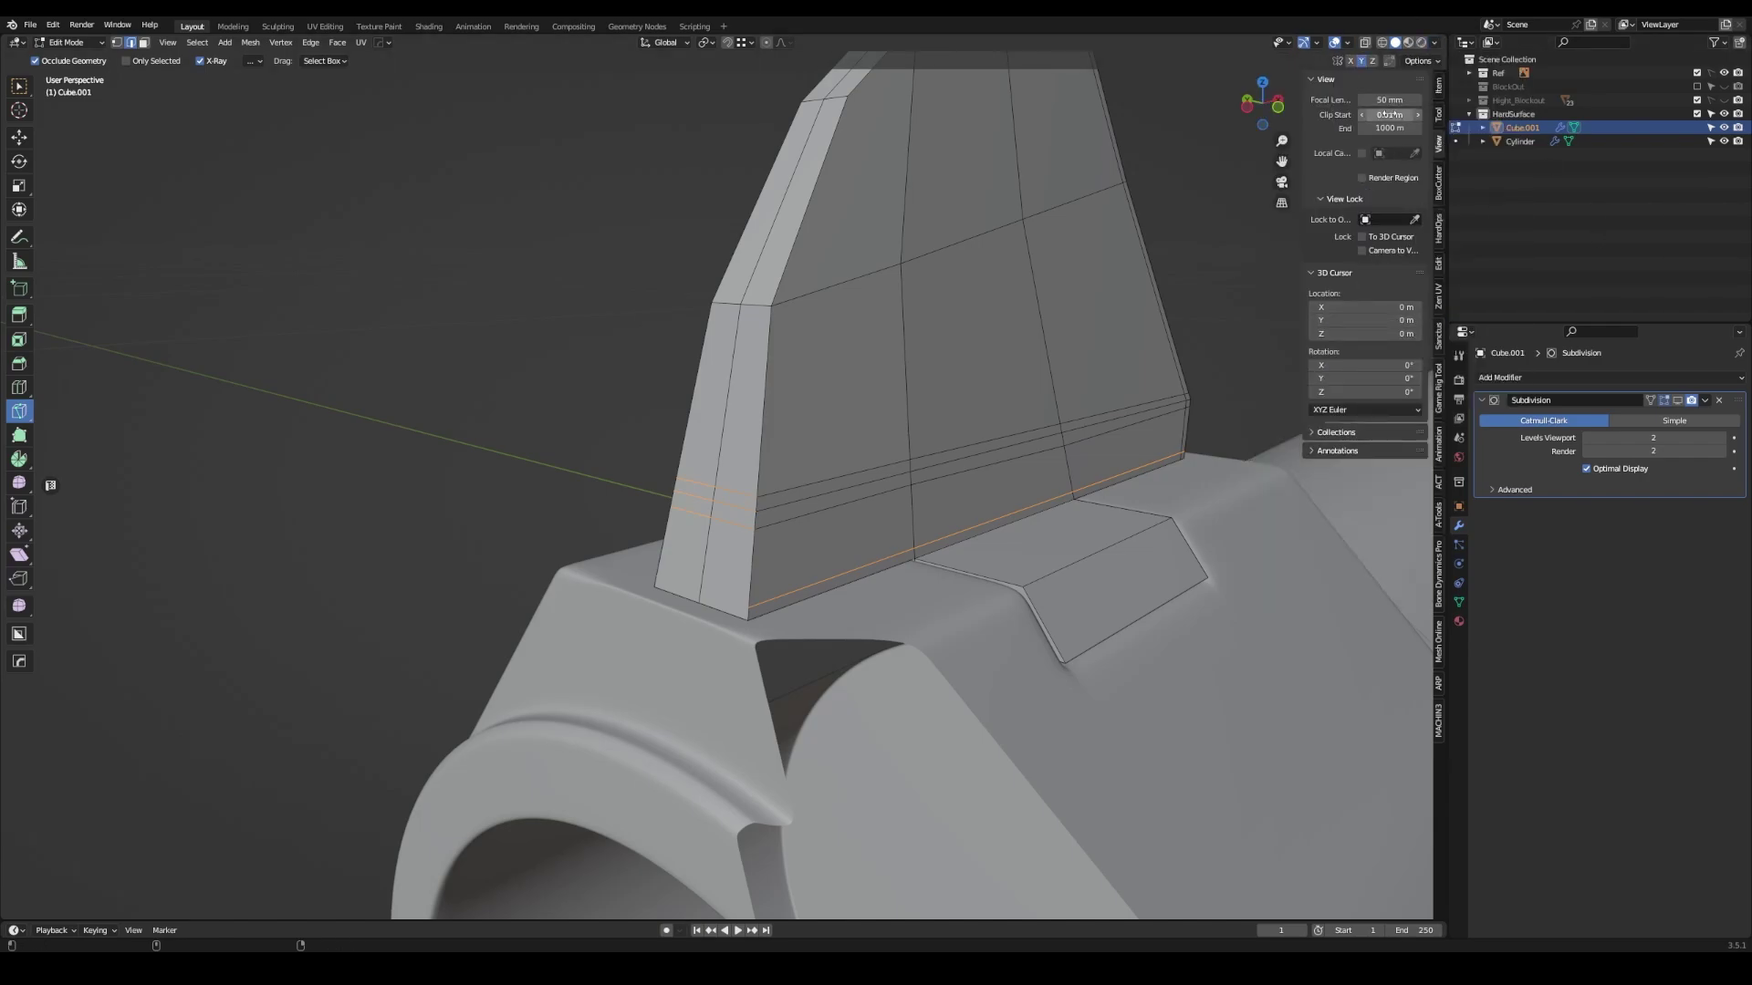
key(Return)
scroll(780, 710, up, 3)
key(n)
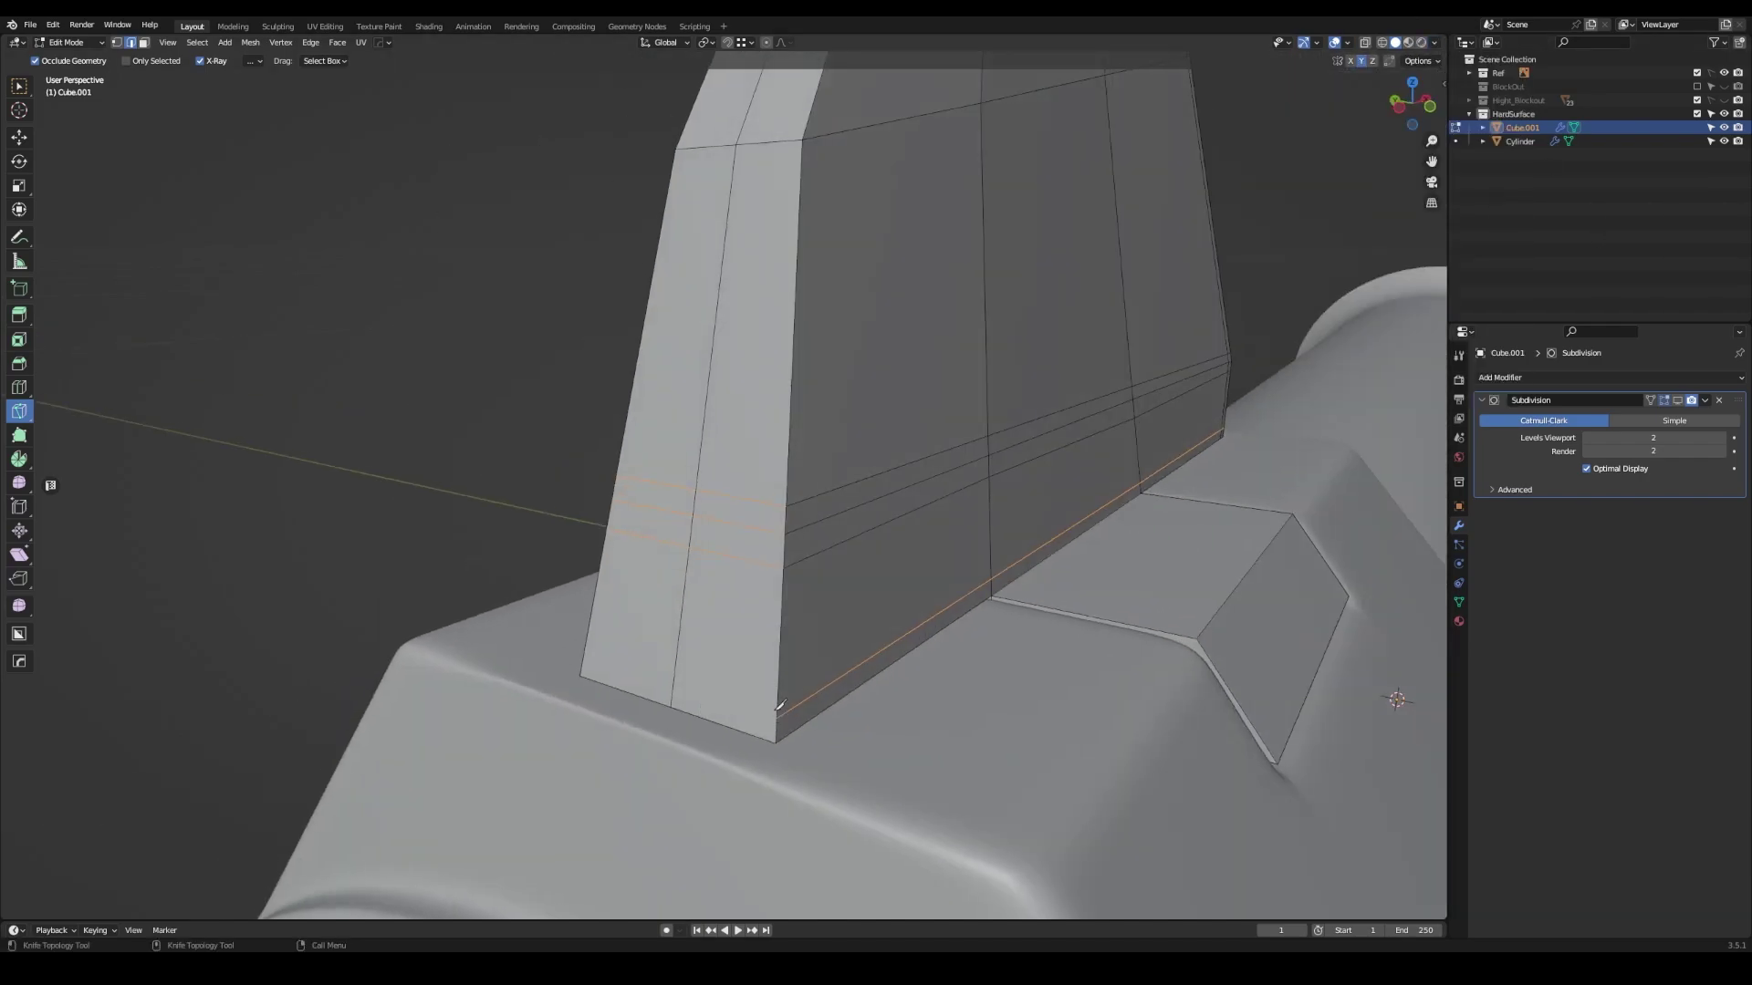
key(k)
- Add a holding loop cut close along the fin's curved top edge
click(685, 642)
middle_drag(762, 642, 732, 538)
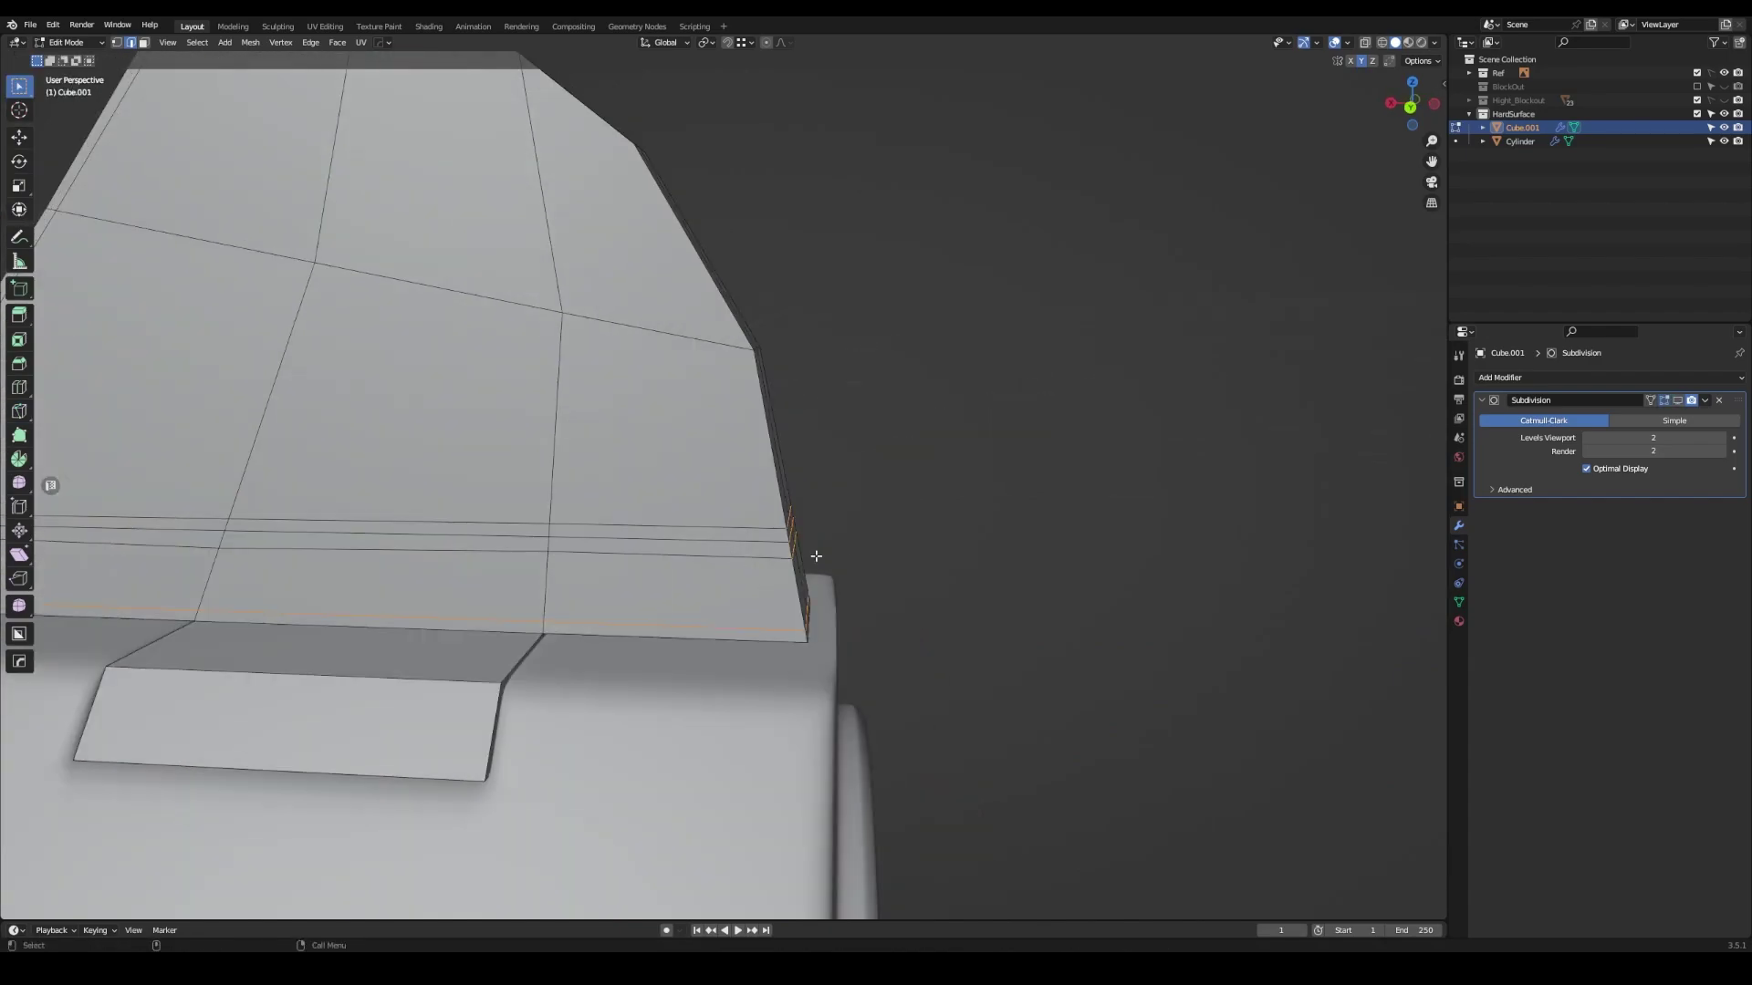
key(Escape)
click(843, 538)
mouse_move(843, 537)
middle_down()
mouse_move(813, 412)
mouse_move(788, 434)
middle_up()
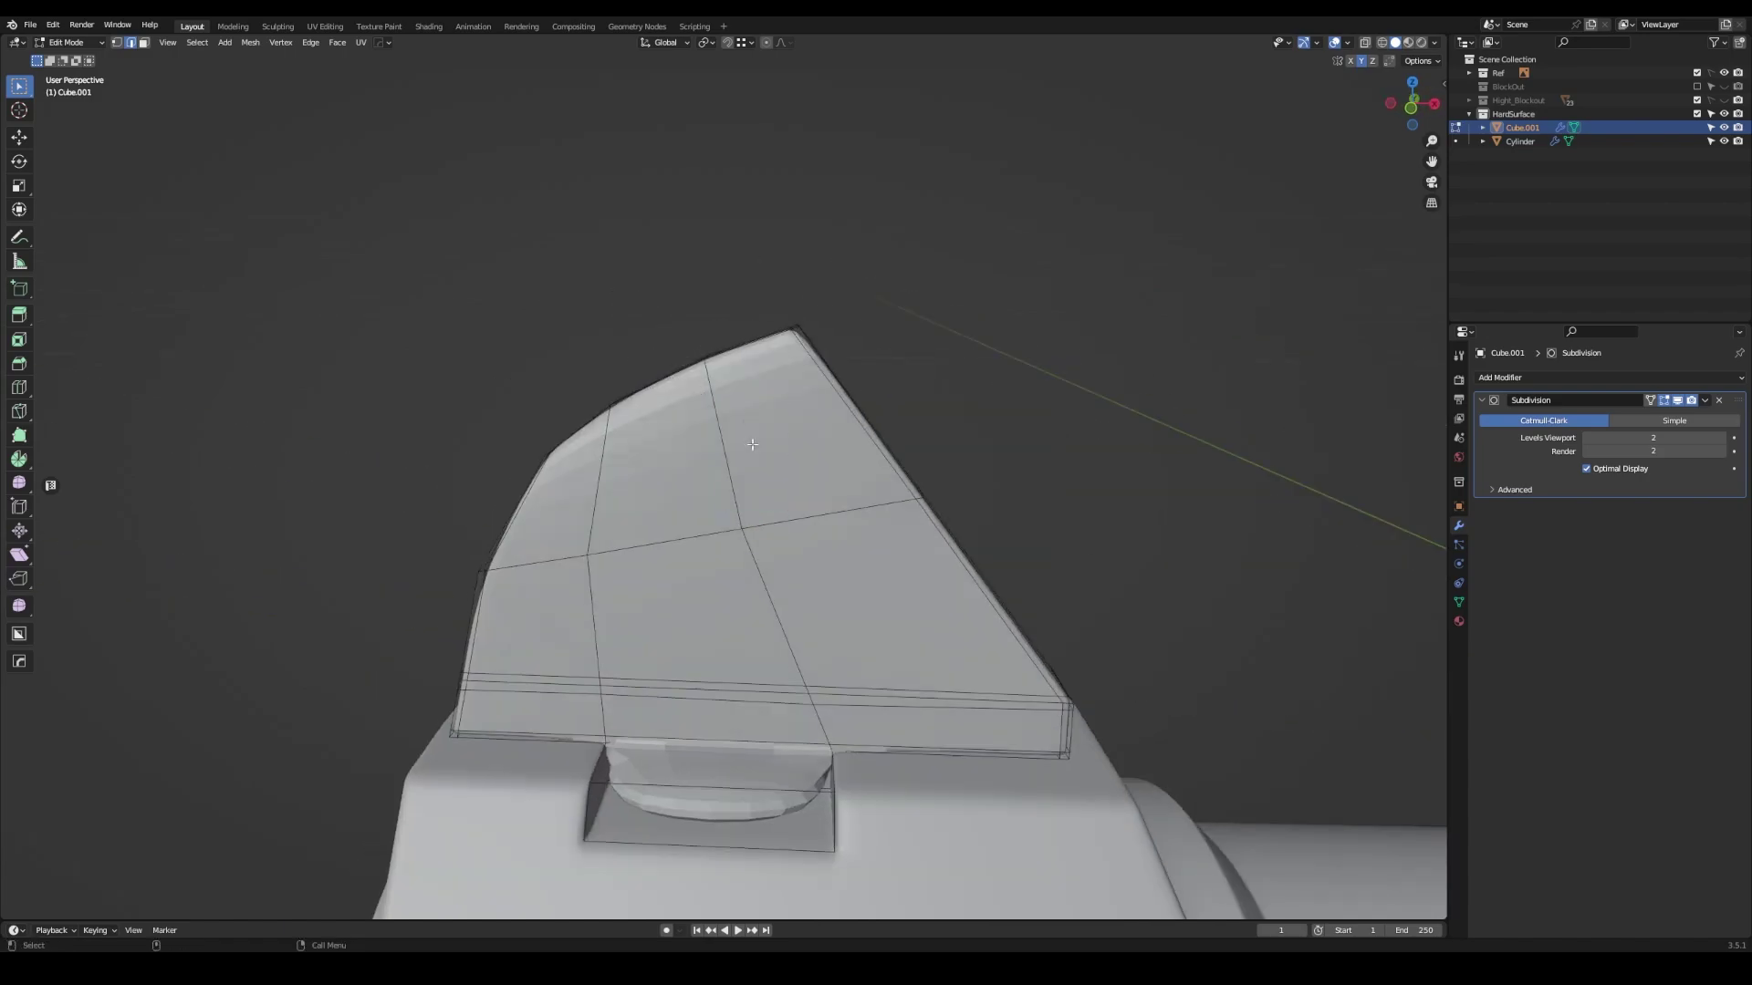
key(ctrl+r)
click(735, 341)
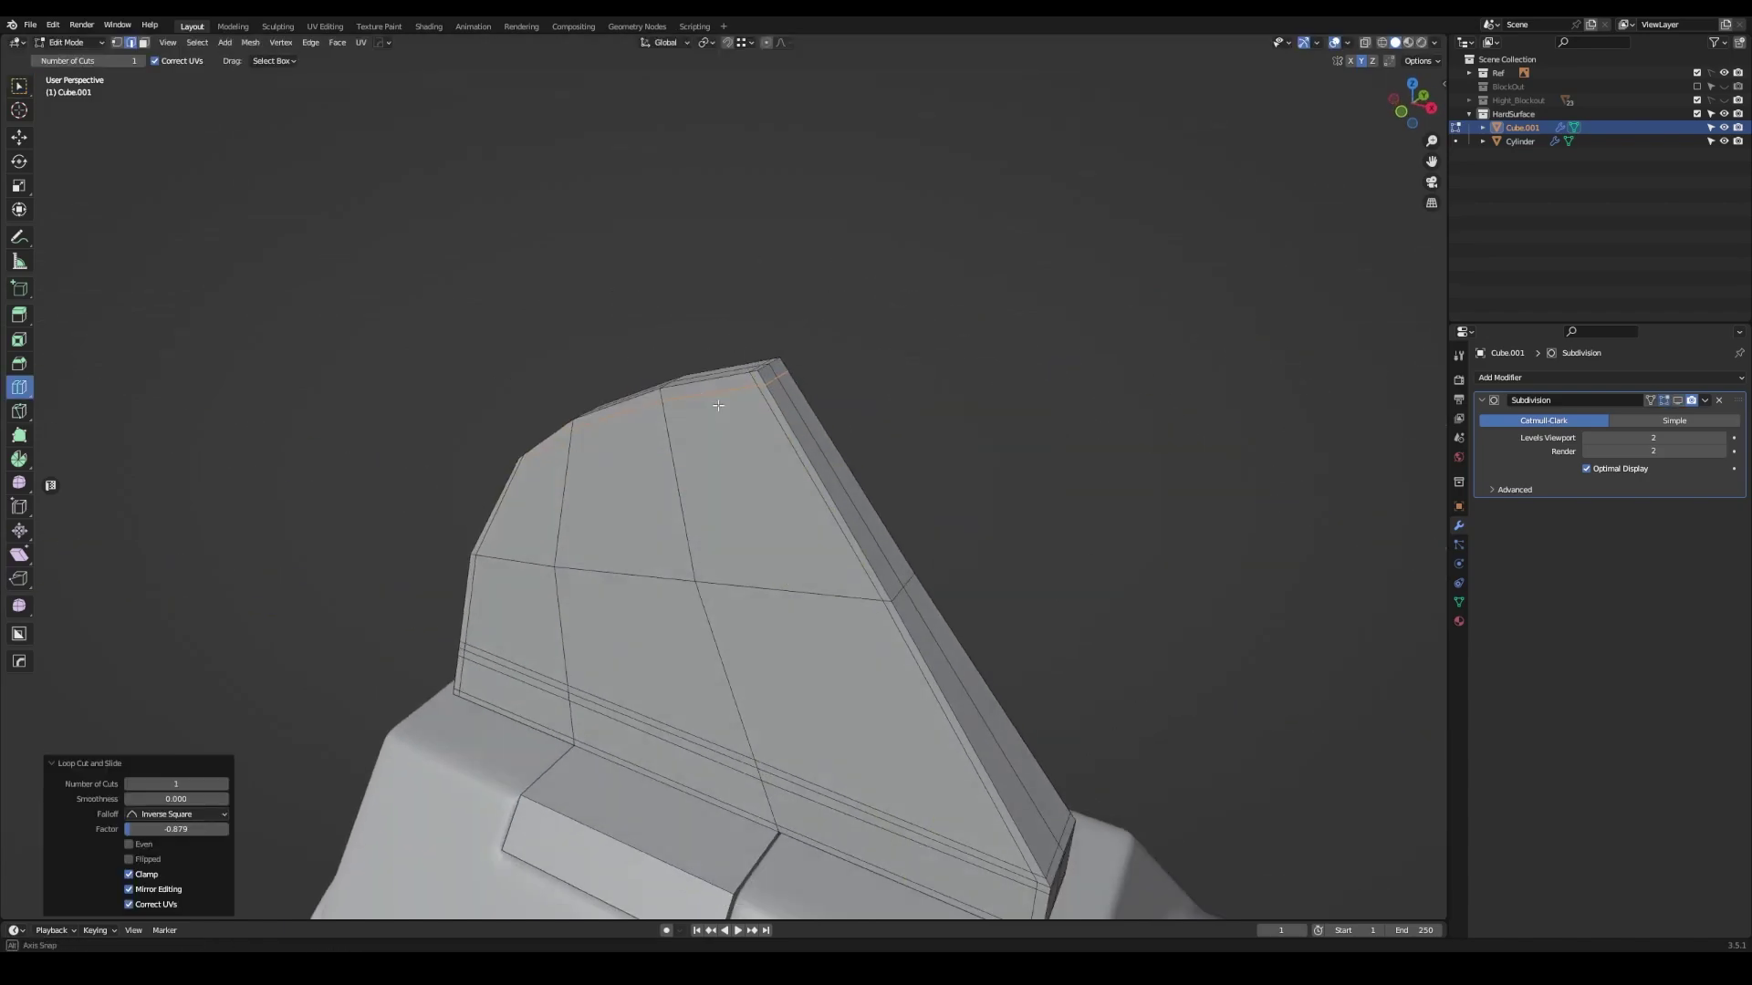
mouse_move(735, 341)
middle_down()
mouse_move(763, 411)
mouse_move(664, 430)
mouse_move(648, 389)
mouse_move(671, 441)
mouse_move(657, 433)
mouse_move(696, 414)
mouse_move(626, 393)
mouse_move(641, 422)
mouse_move(685, 440)
middle_up()
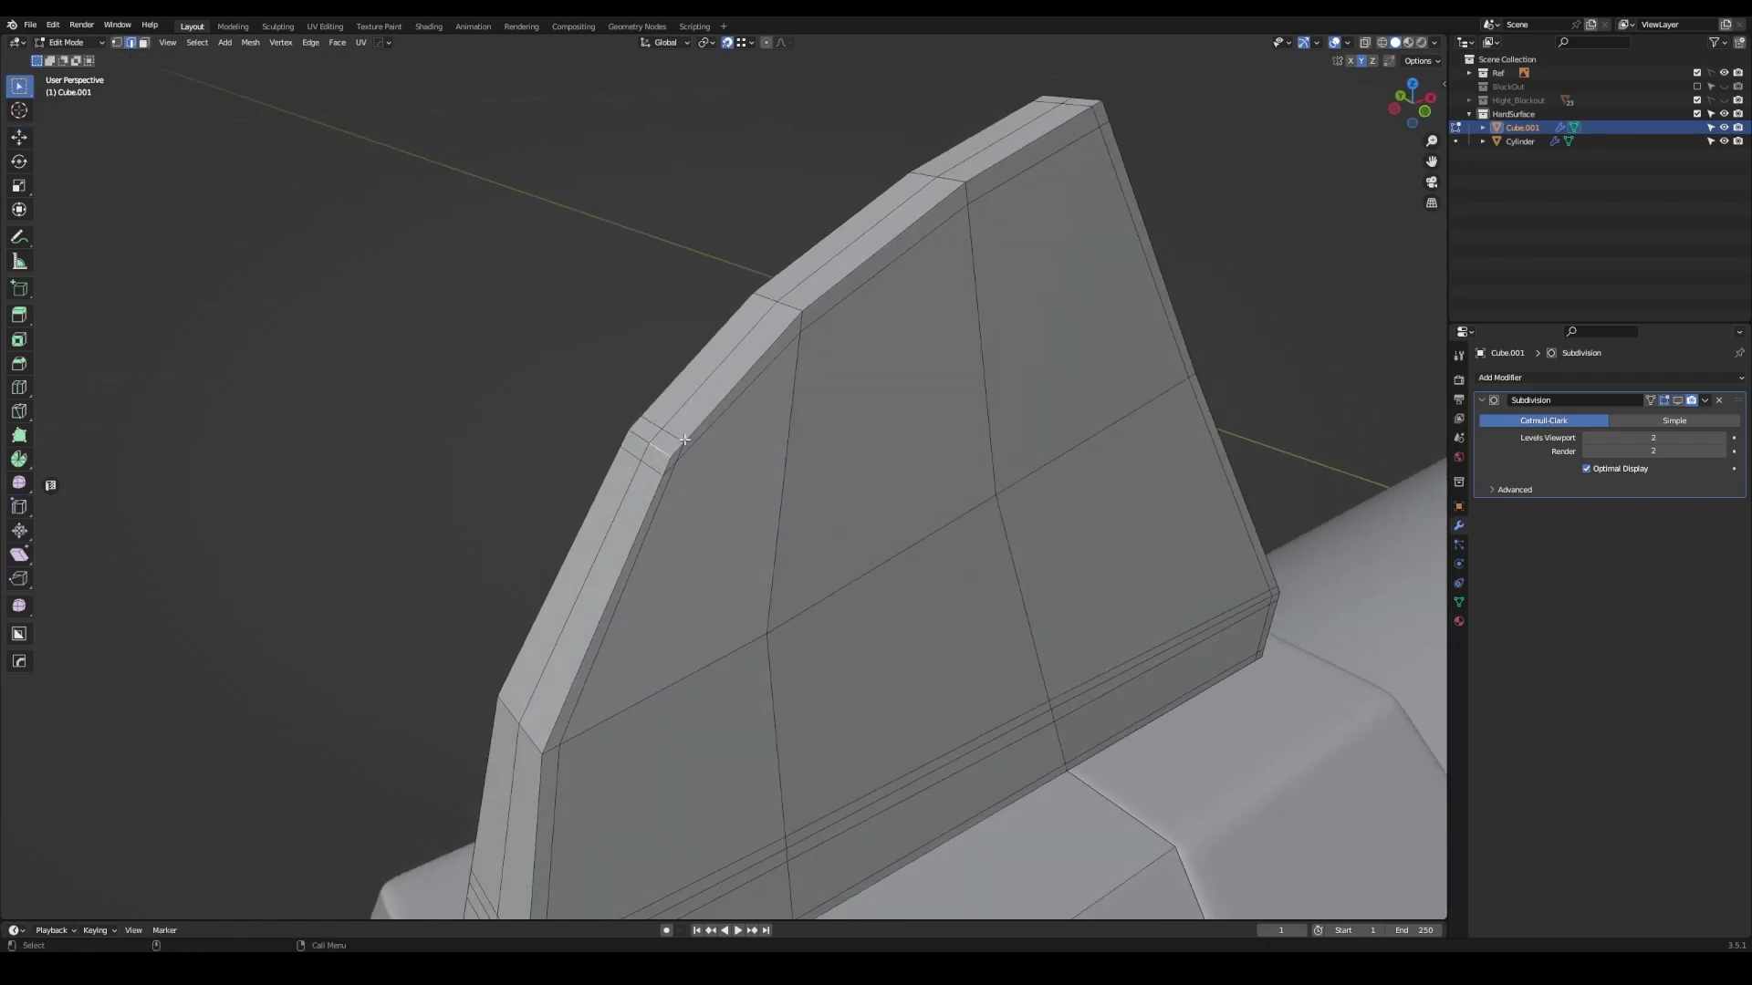
- Merge the fin's duplicate vertices by distance using an X-ray box selection
drag(626, 433, 623, 435)
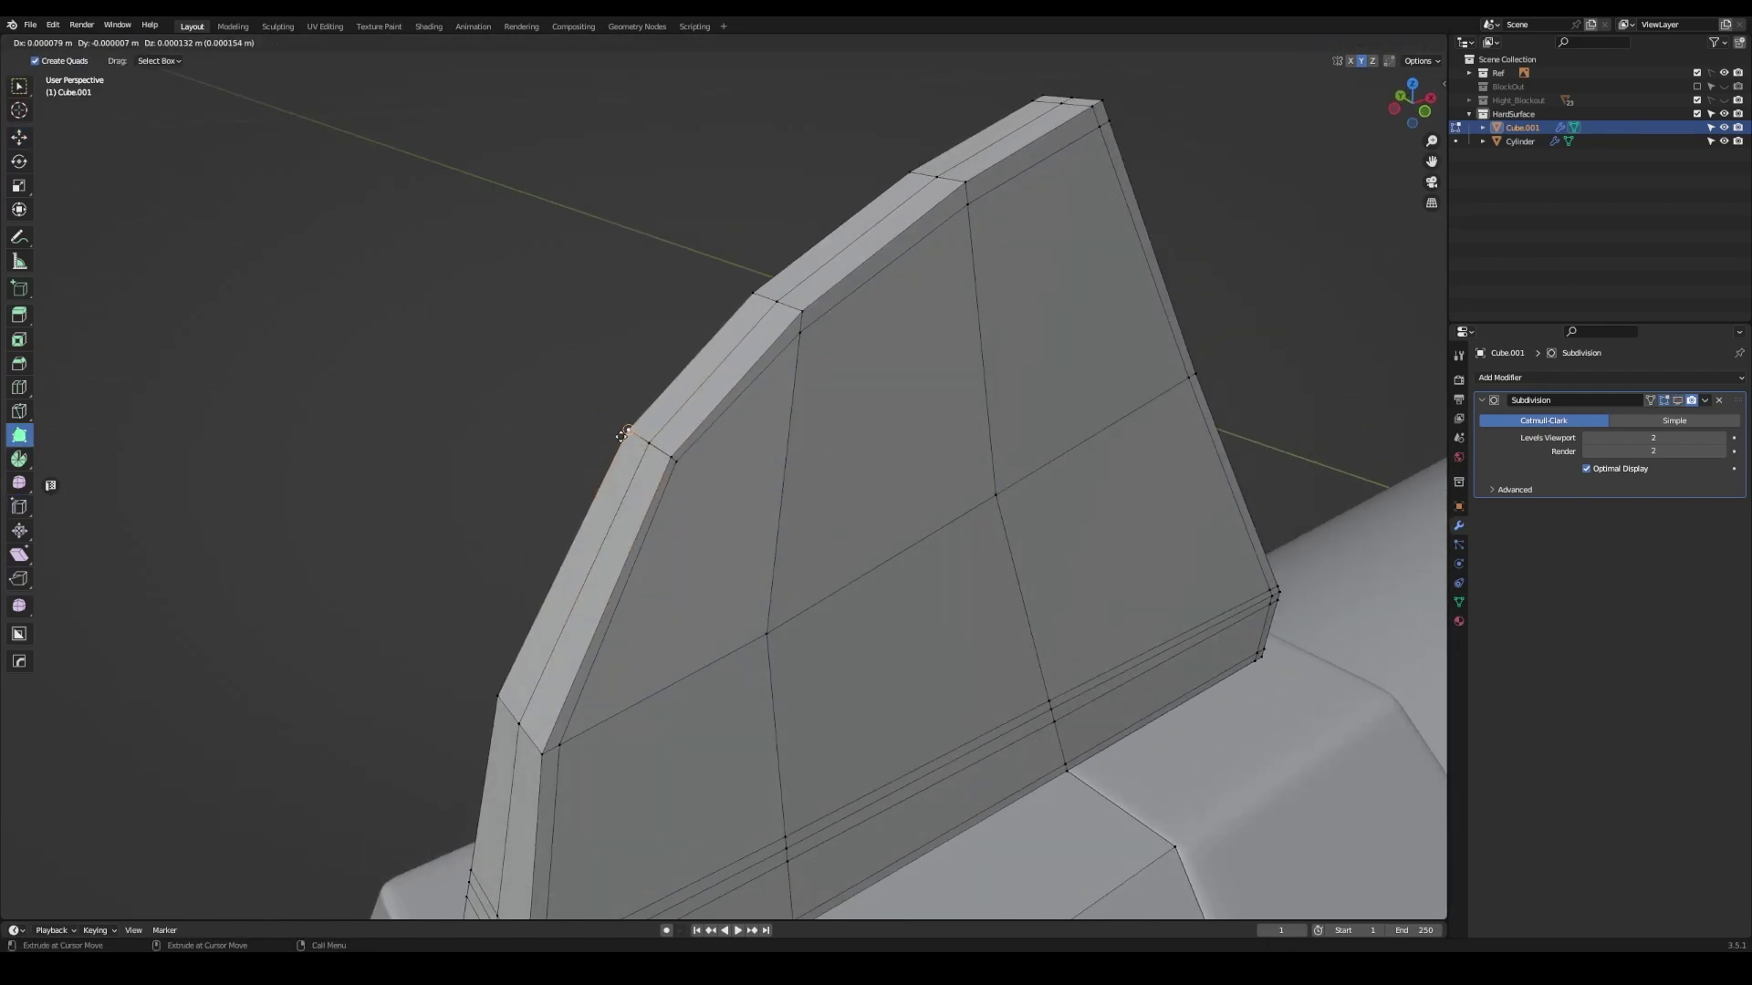
key(alt+z)
key(w)
middle_drag(654, 425, 719, 464)
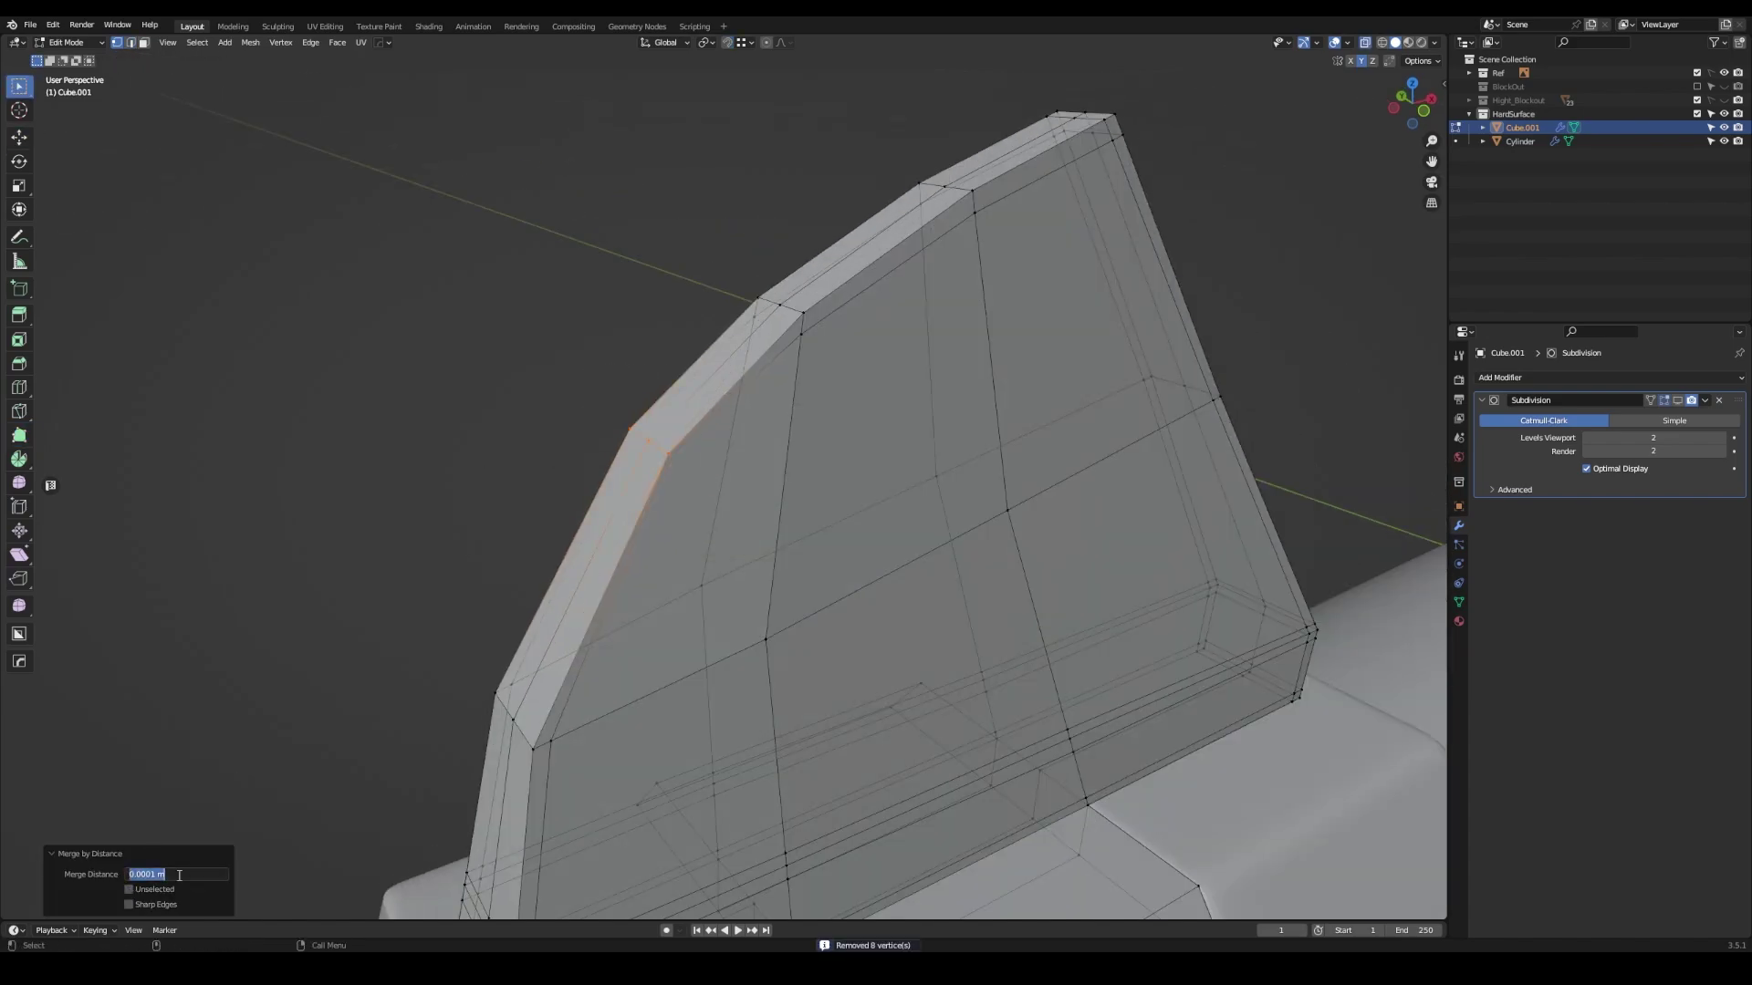
scroll(501, 462, up, 3)
scroll(645, 426, up, 2)
scroll(665, 450, down, 2)
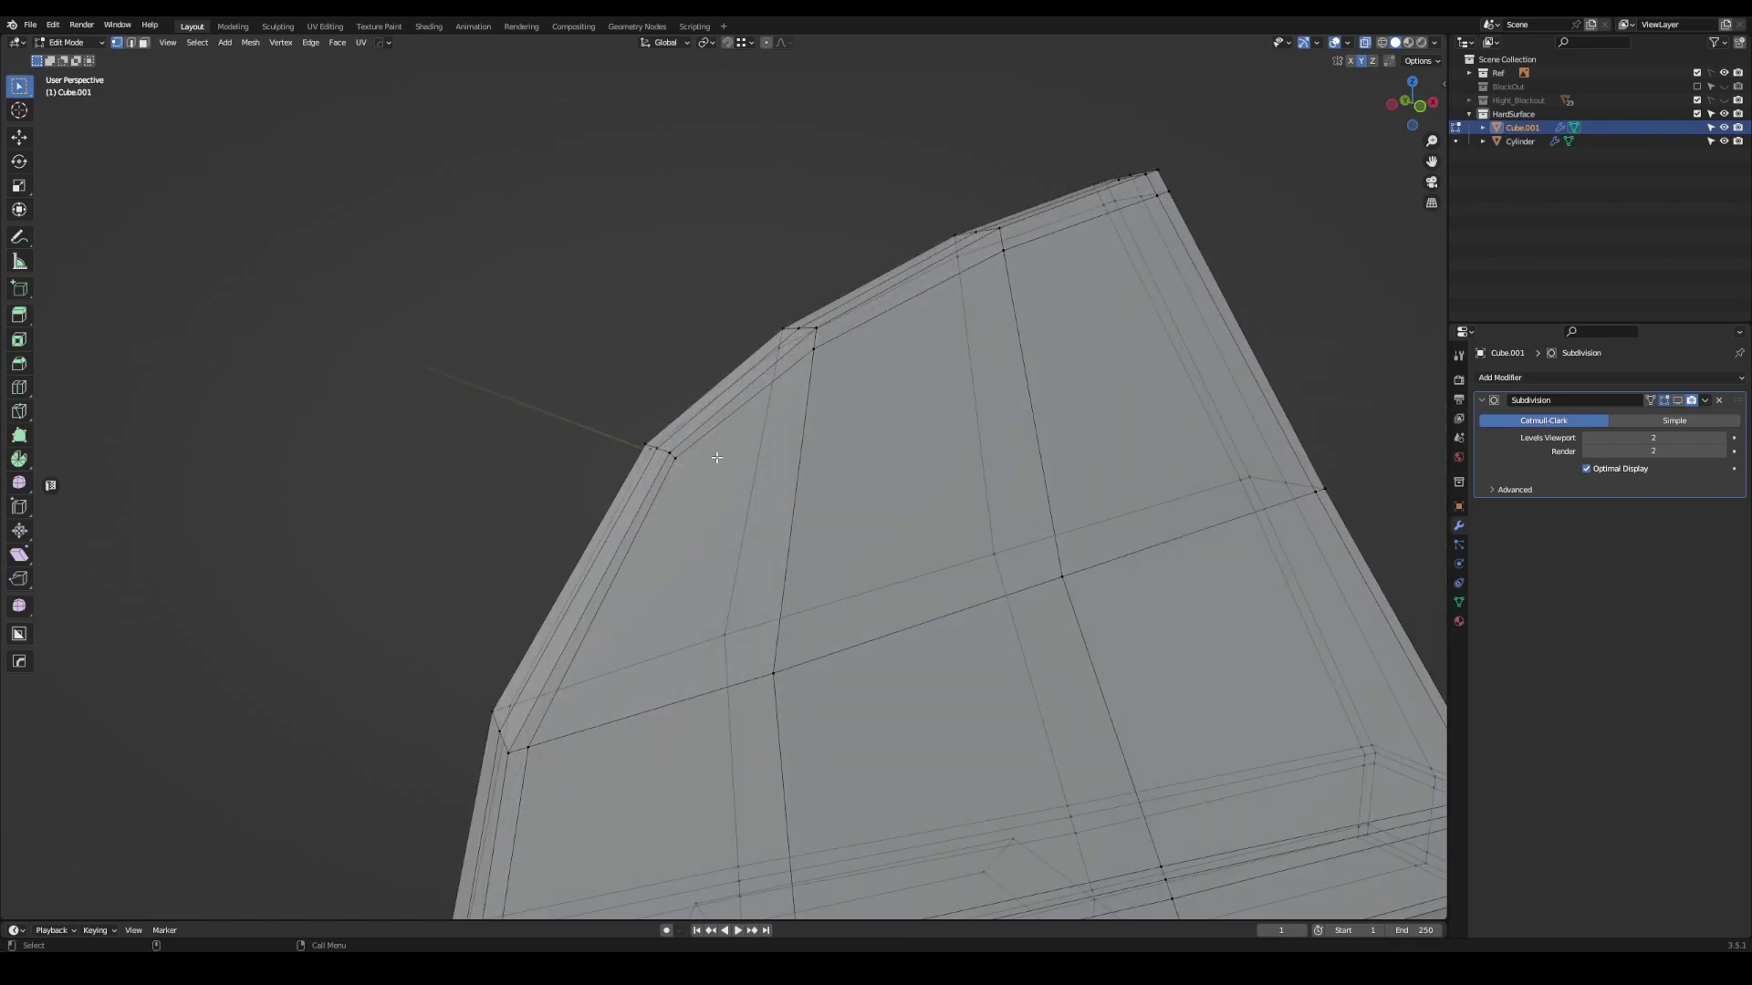
mouse_move(665, 450)
middle_down()
mouse_move(792, 489)
mouse_move(529, 489)
mouse_move(755, 474)
mouse_move(693, 483)
mouse_move(708, 584)
mouse_move(708, 477)
mouse_move(828, 532)
mouse_move(895, 496)
mouse_move(742, 507)
mouse_move(867, 504)
mouse_move(913, 544)
mouse_move(851, 543)
middle_up()
scroll(755, 474, down, 3)
scroll(804, 490, up, 2)
key(alt+z)
key(a)
- Add an edge loop around the recess box beneath the fin
key(Tab)
click(707, 584)
key(Tab)
click(848, 550)
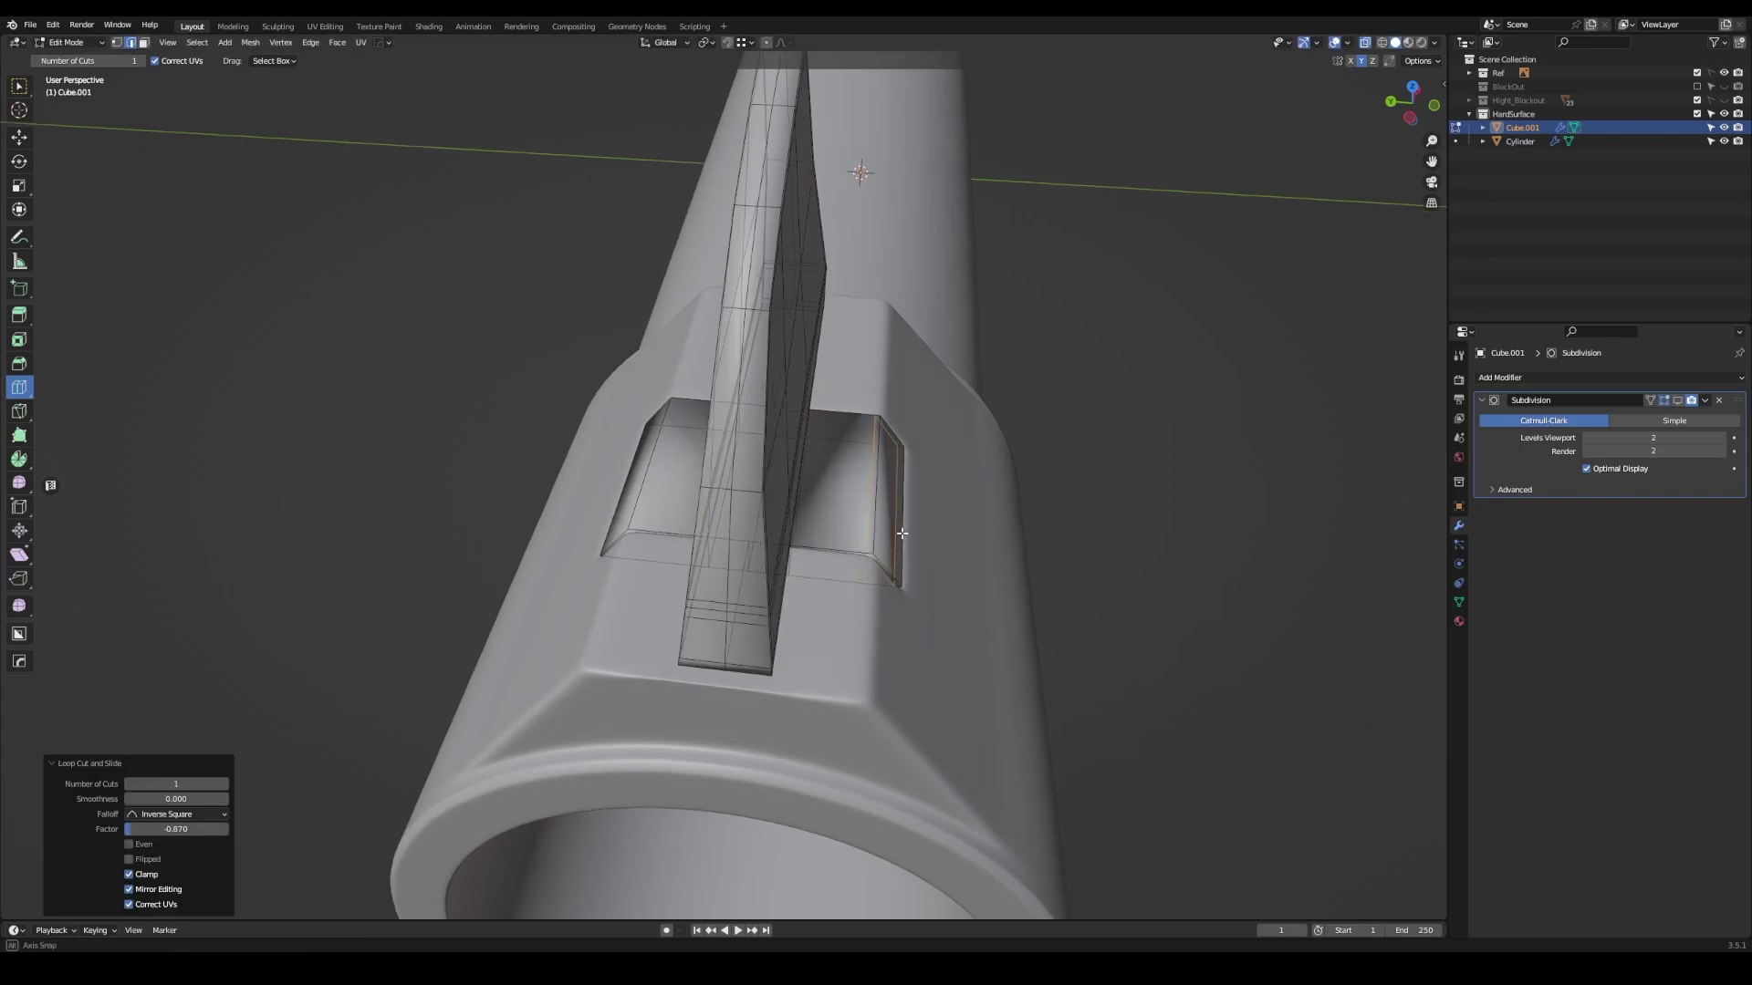
middle_drag(847, 550, 850, 479)
mouse_move(1048, 478)
middle_down()
mouse_move(832, 481)
mouse_move(1008, 479)
mouse_move(1049, 298)
mouse_move(795, 465)
mouse_move(183, 469)
mouse_move(743, 579)
mouse_move(966, 473)
mouse_move(876, 565)
mouse_move(785, 488)
mouse_move(625, 431)
mouse_move(701, 435)
middle_up()
click(840, 520)
key(Tab)
- Select faces on one side of Cube.001 in Edit Mode
click(719, 469)
key(Tab)
click(700, 435)
shift+middle_drag(878, 340, 730, 543)
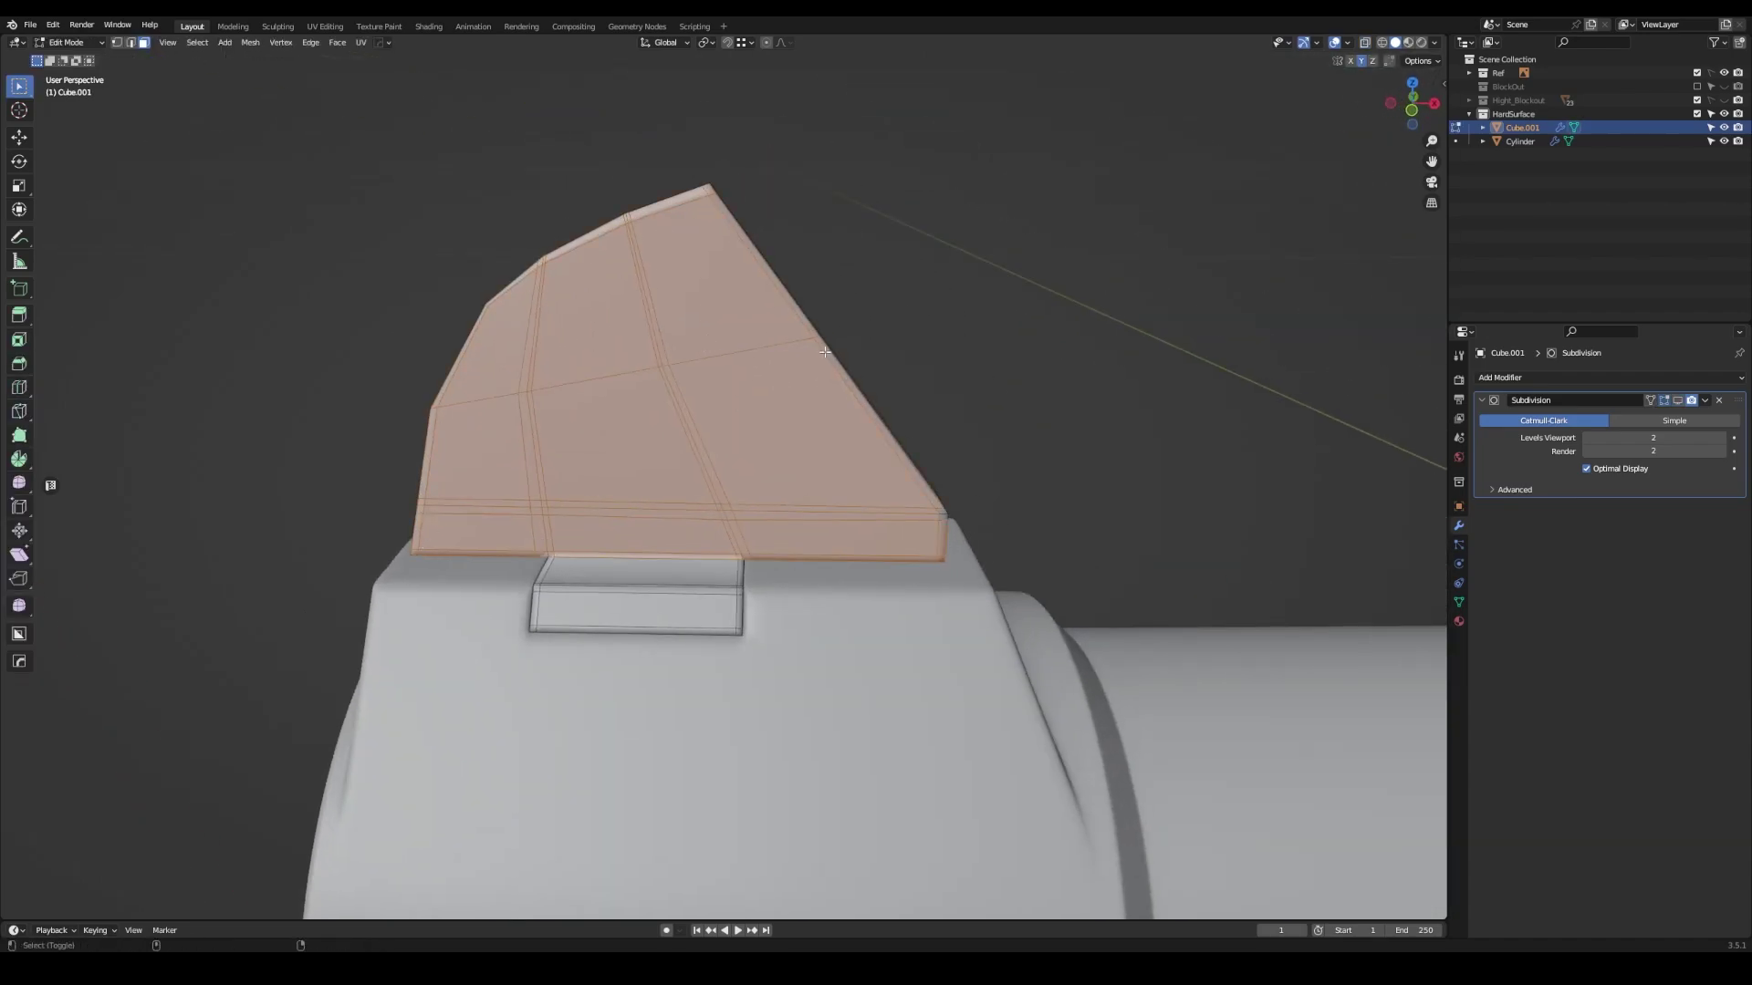
middle_drag(824, 352, 868, 495)
- Scale the sight fin along its normal Z axis, then select and frame the whole fin
click(939, 417)
middle_drag(939, 417, 721, 498)
key(s)
key(z)
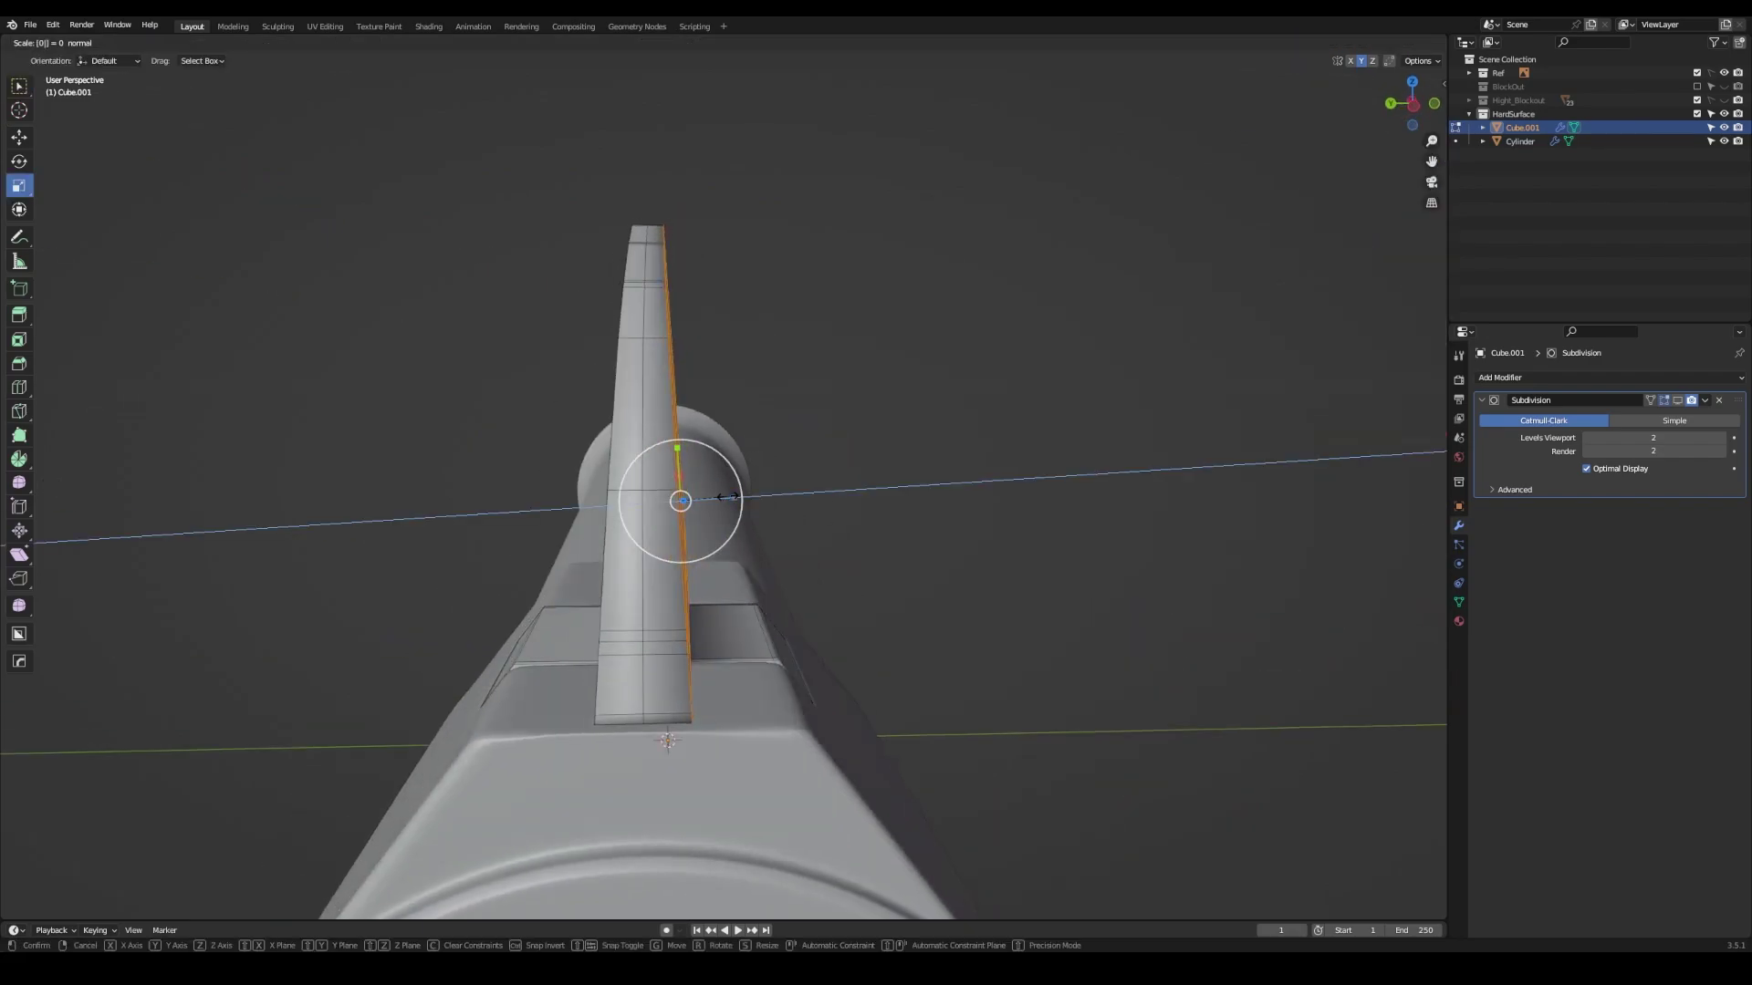
key(Return)
key(ctrl+l)
key(f)
- Switch the element selection mode and set up a see-through front view
key(Tab)
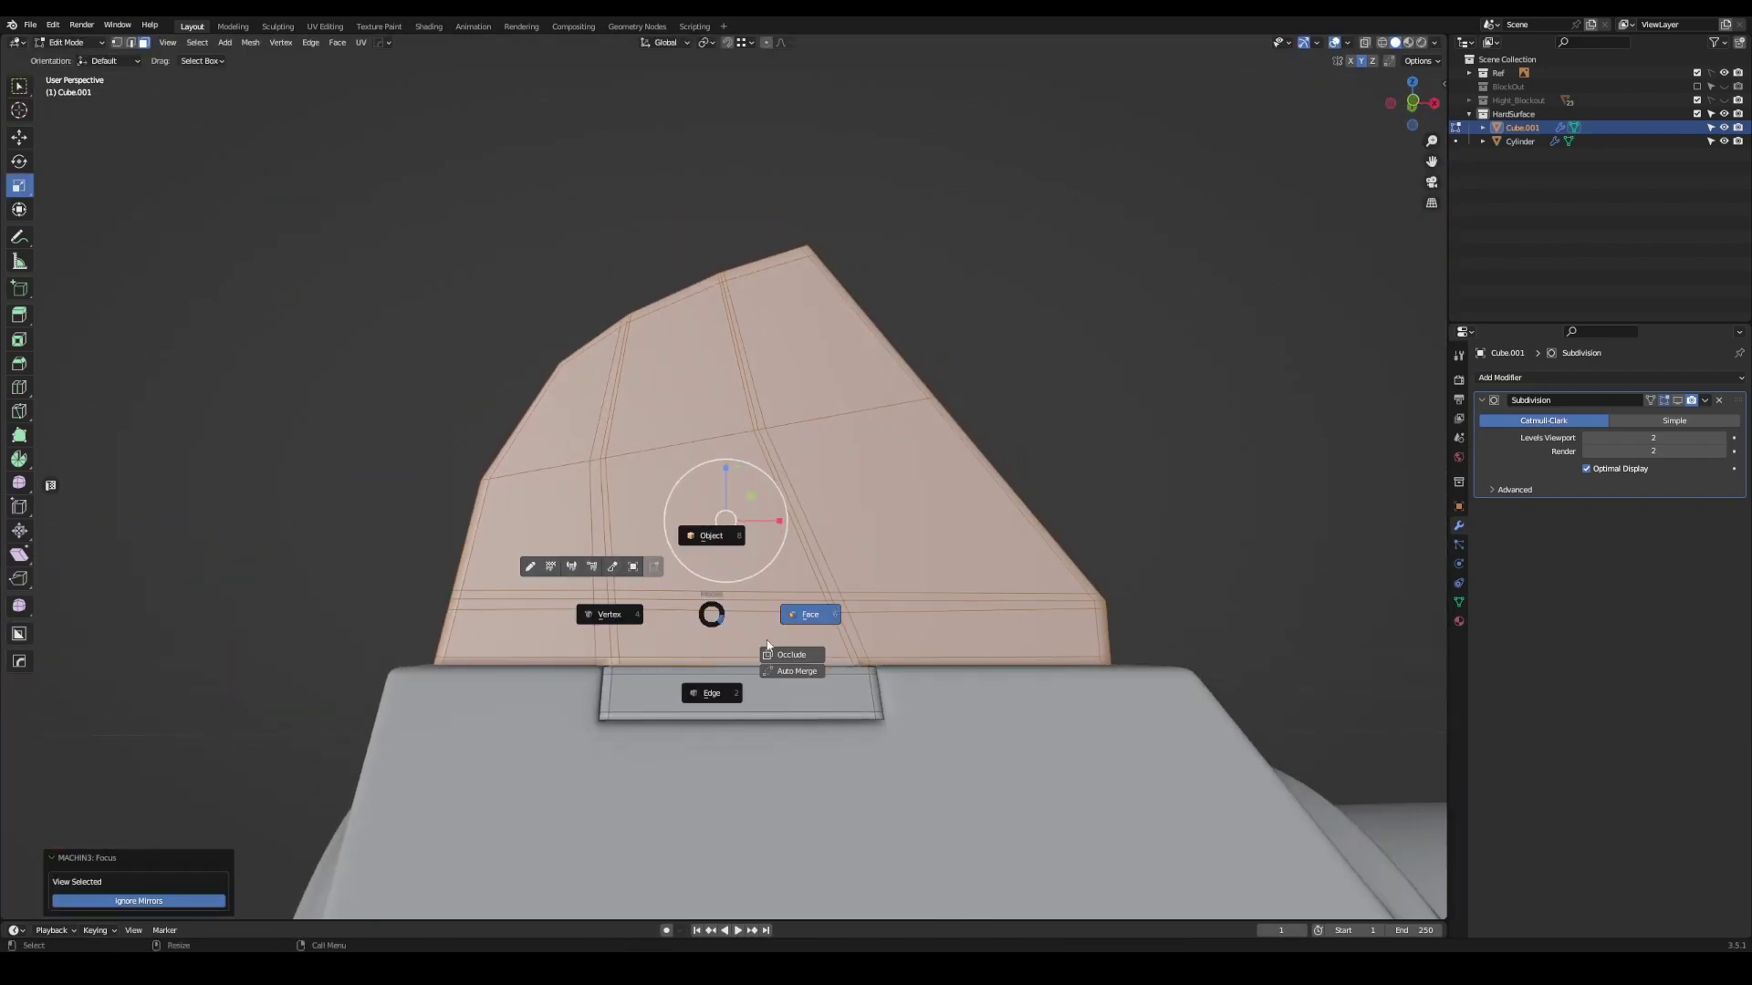
click(767, 645)
key(KP_1)
key(alt+z)
key(alt+a)
- Flatten the sight's bottom edge loop to Z 0
alt+click(714, 626)
key(s)
key(z)
key(0)
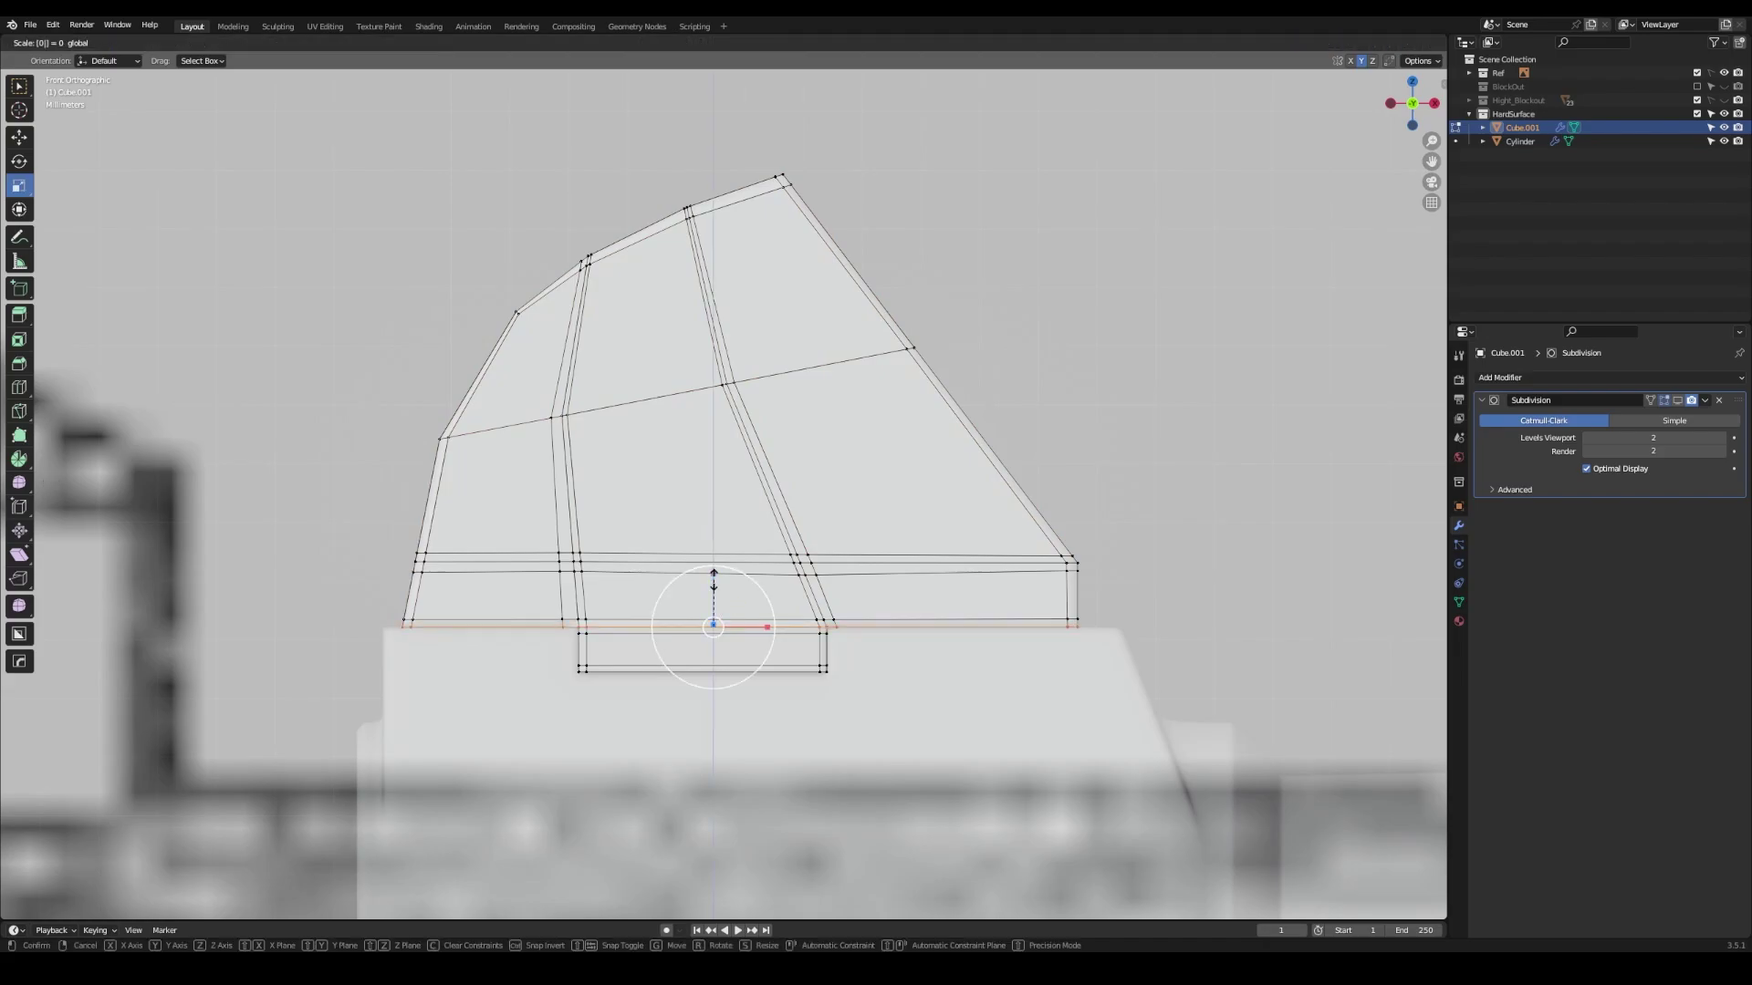
key(Return)
key(Tab)
- Merge the stray vertices along the sight's top edge
middle_drag(836, 574, 633, 438)
key(Tab)
scroll(645, 438, up, 3)
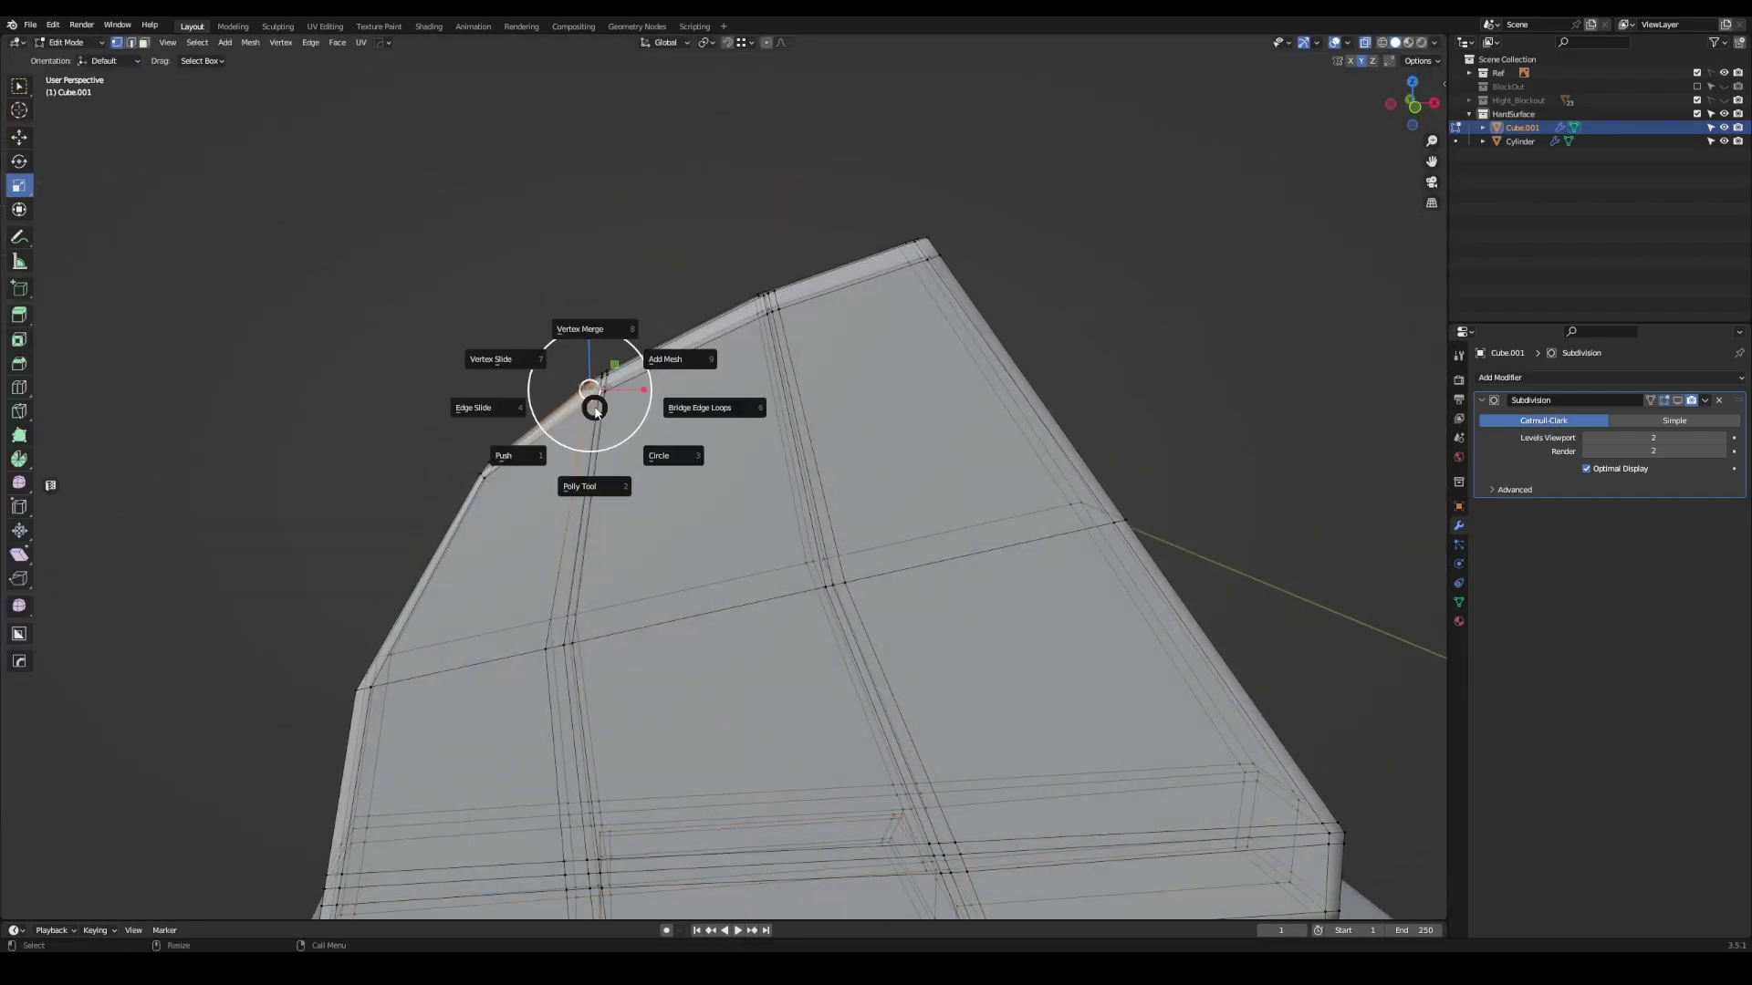
click(594, 411)
key(KP_1)
key(alt+q)
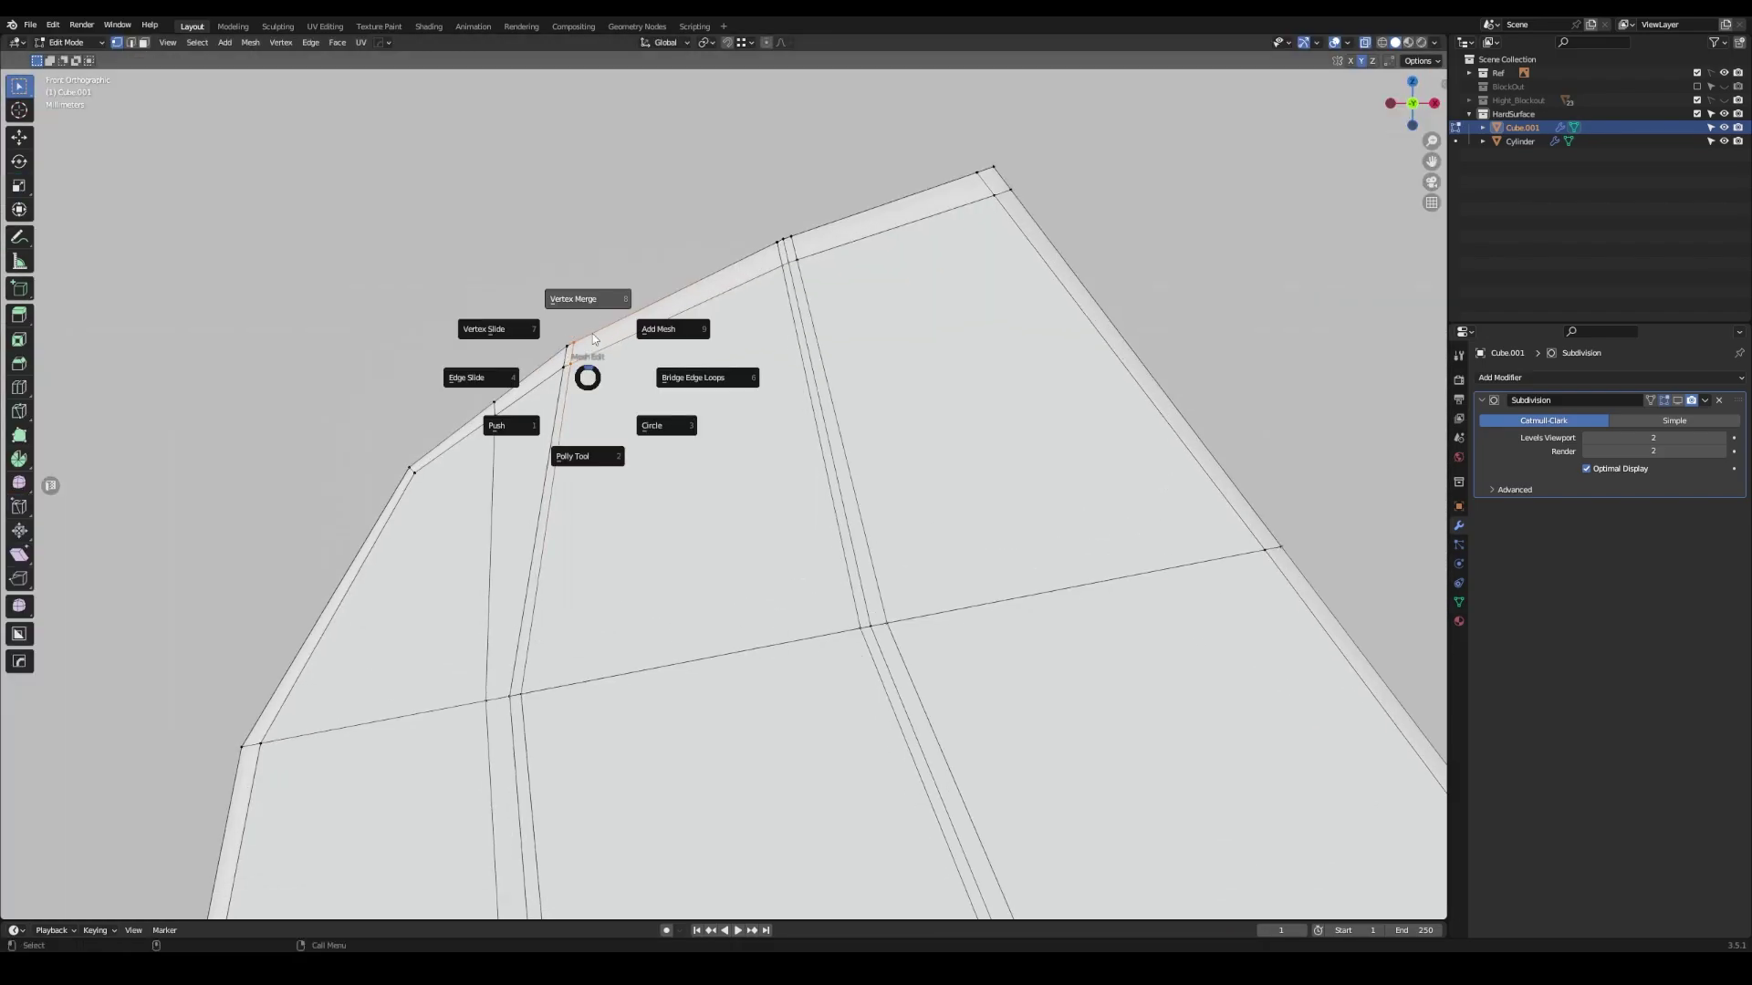
click(593, 338)
- Box-select the top-edge vertices and vertex-slide them along the edge
key(b)
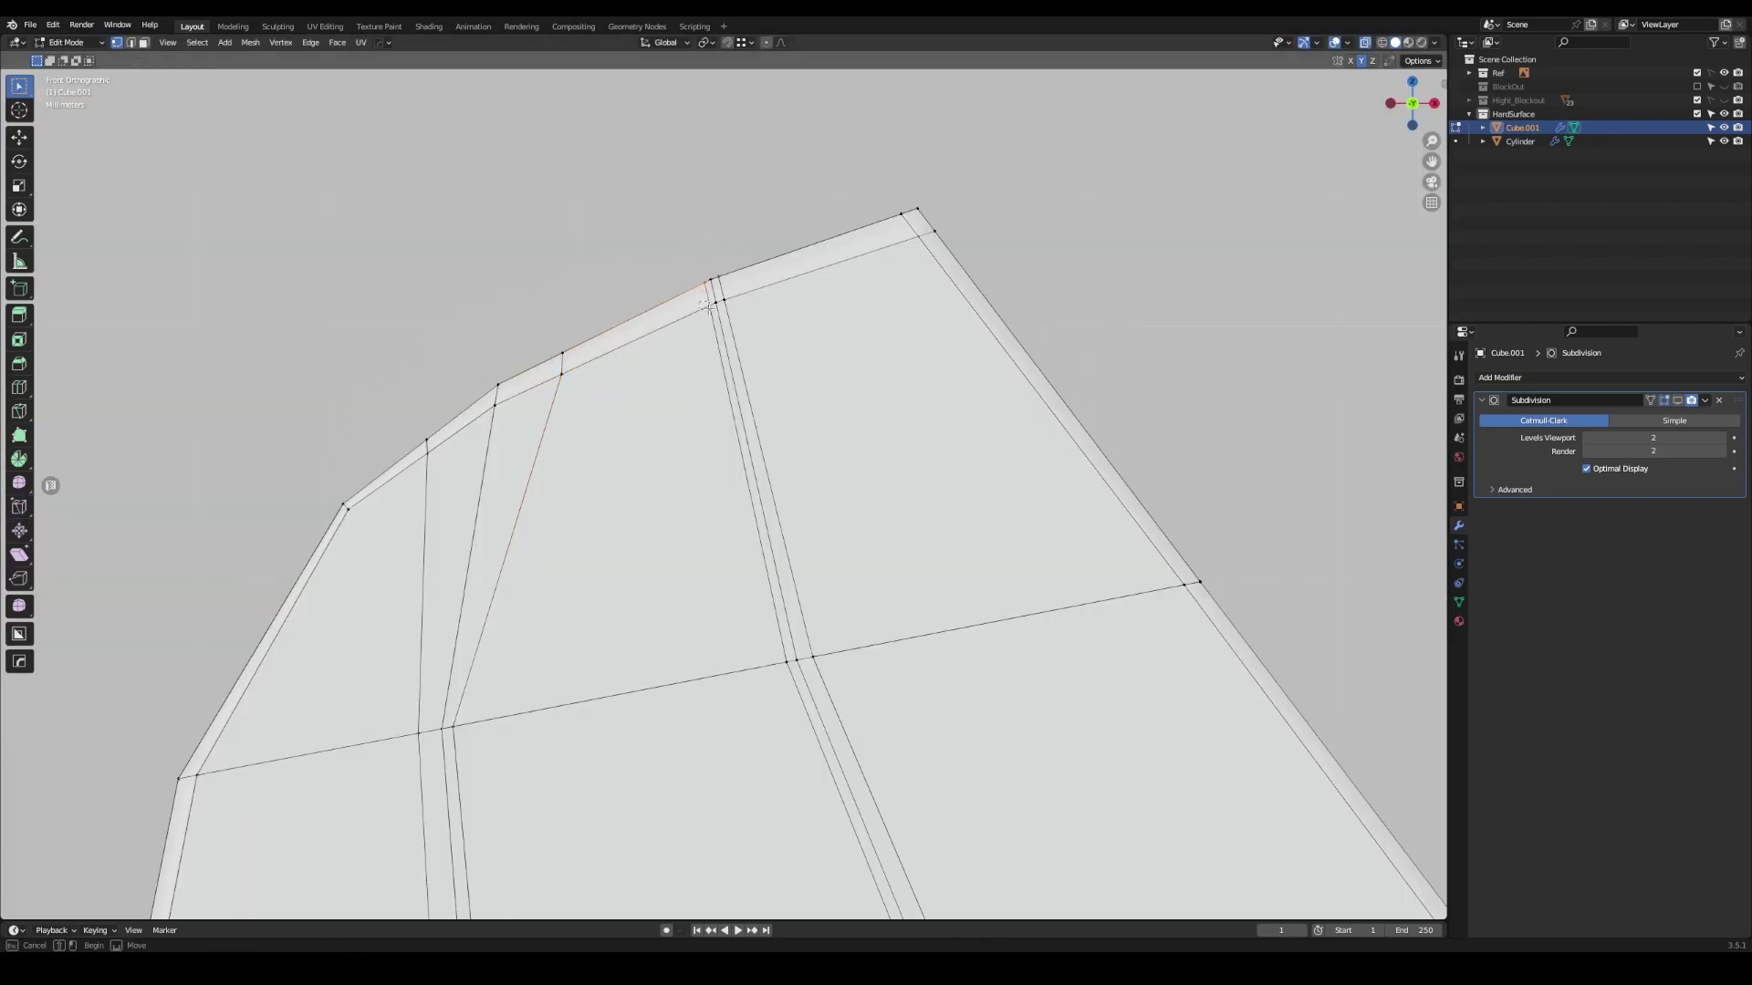
mouse_move(684, 265)
mouse_down()
mouse_move(730, 315)
mouse_move(807, 287)
mouse_up()
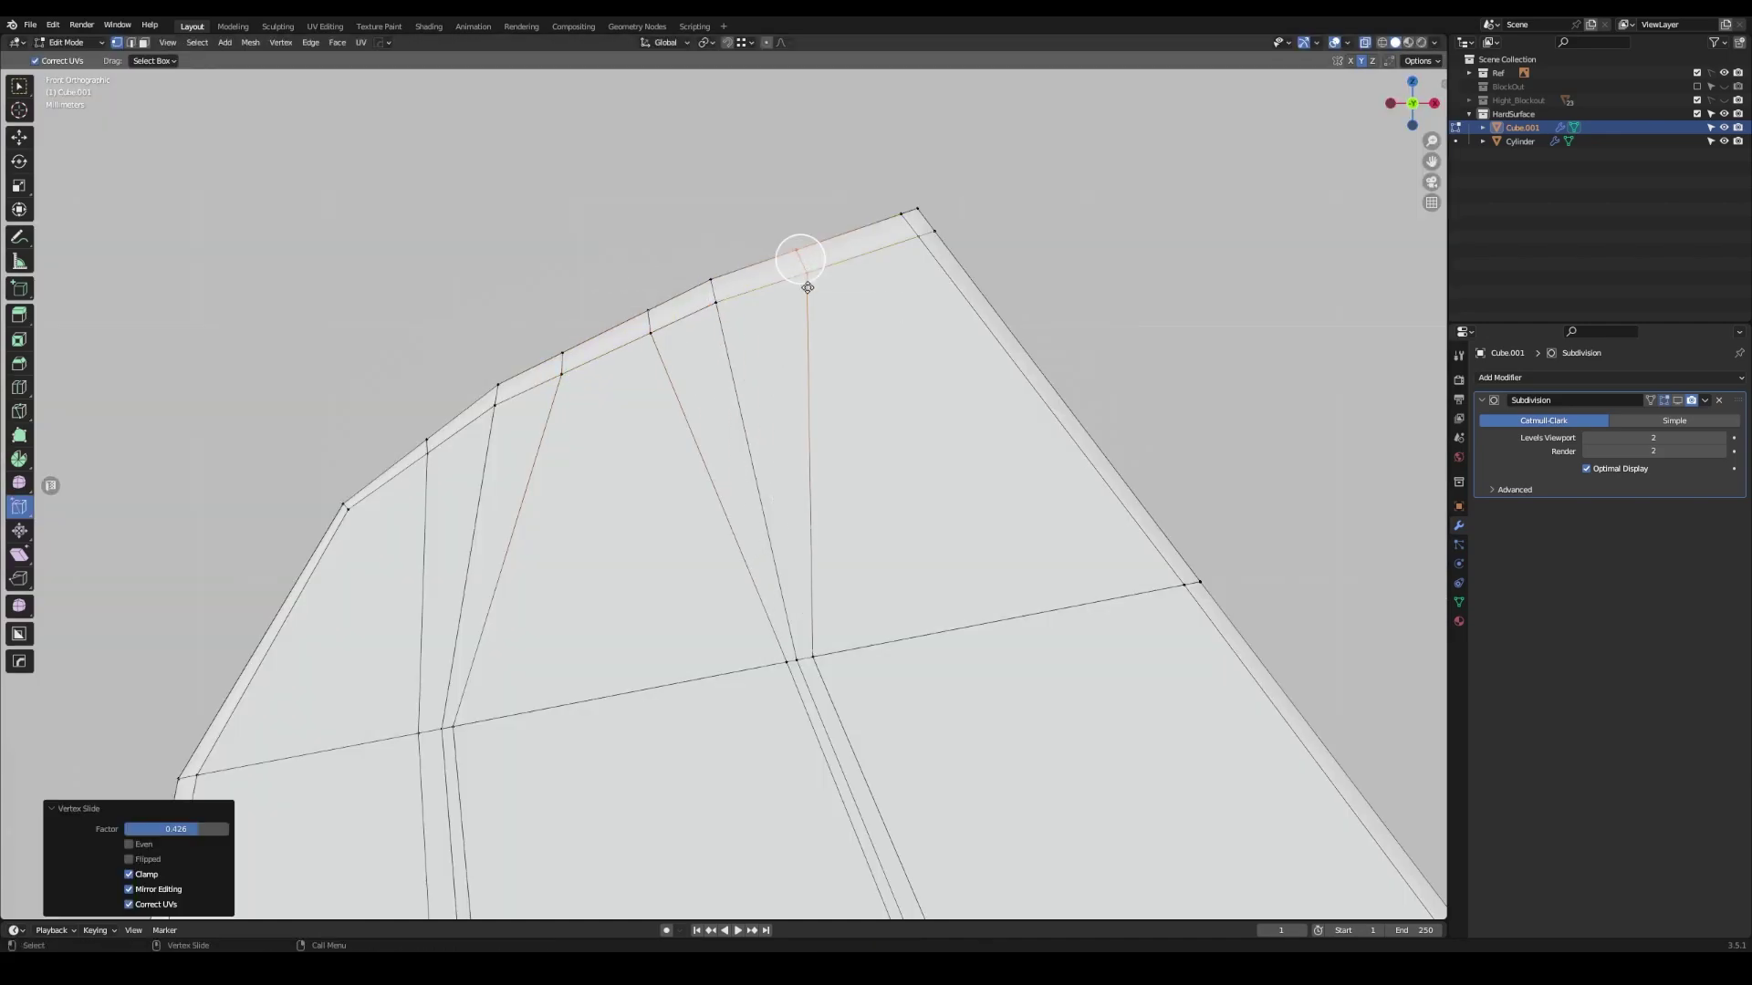
click(1040, 399)
shift+middle_drag(548, 346, 585, 332)
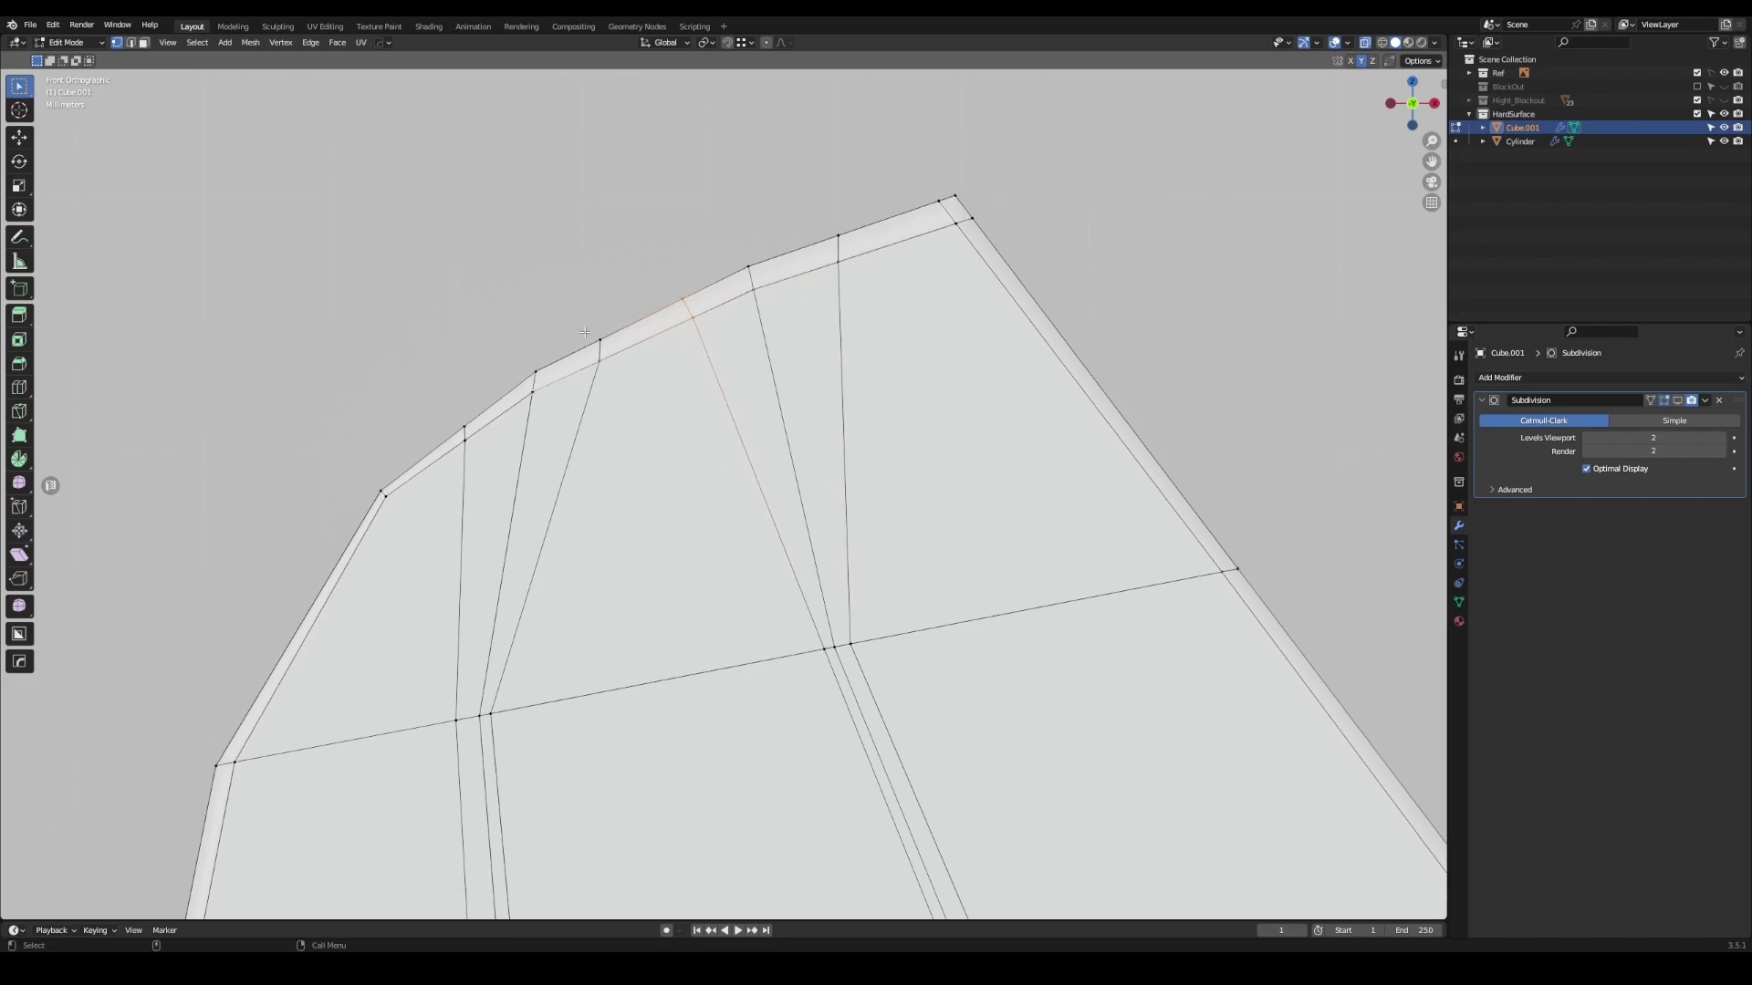
- Select the path of top-edge vertices and rotate them into an even arc
key(shift+space)
key(g)
click(464, 426)
ctrl+click(536, 371)
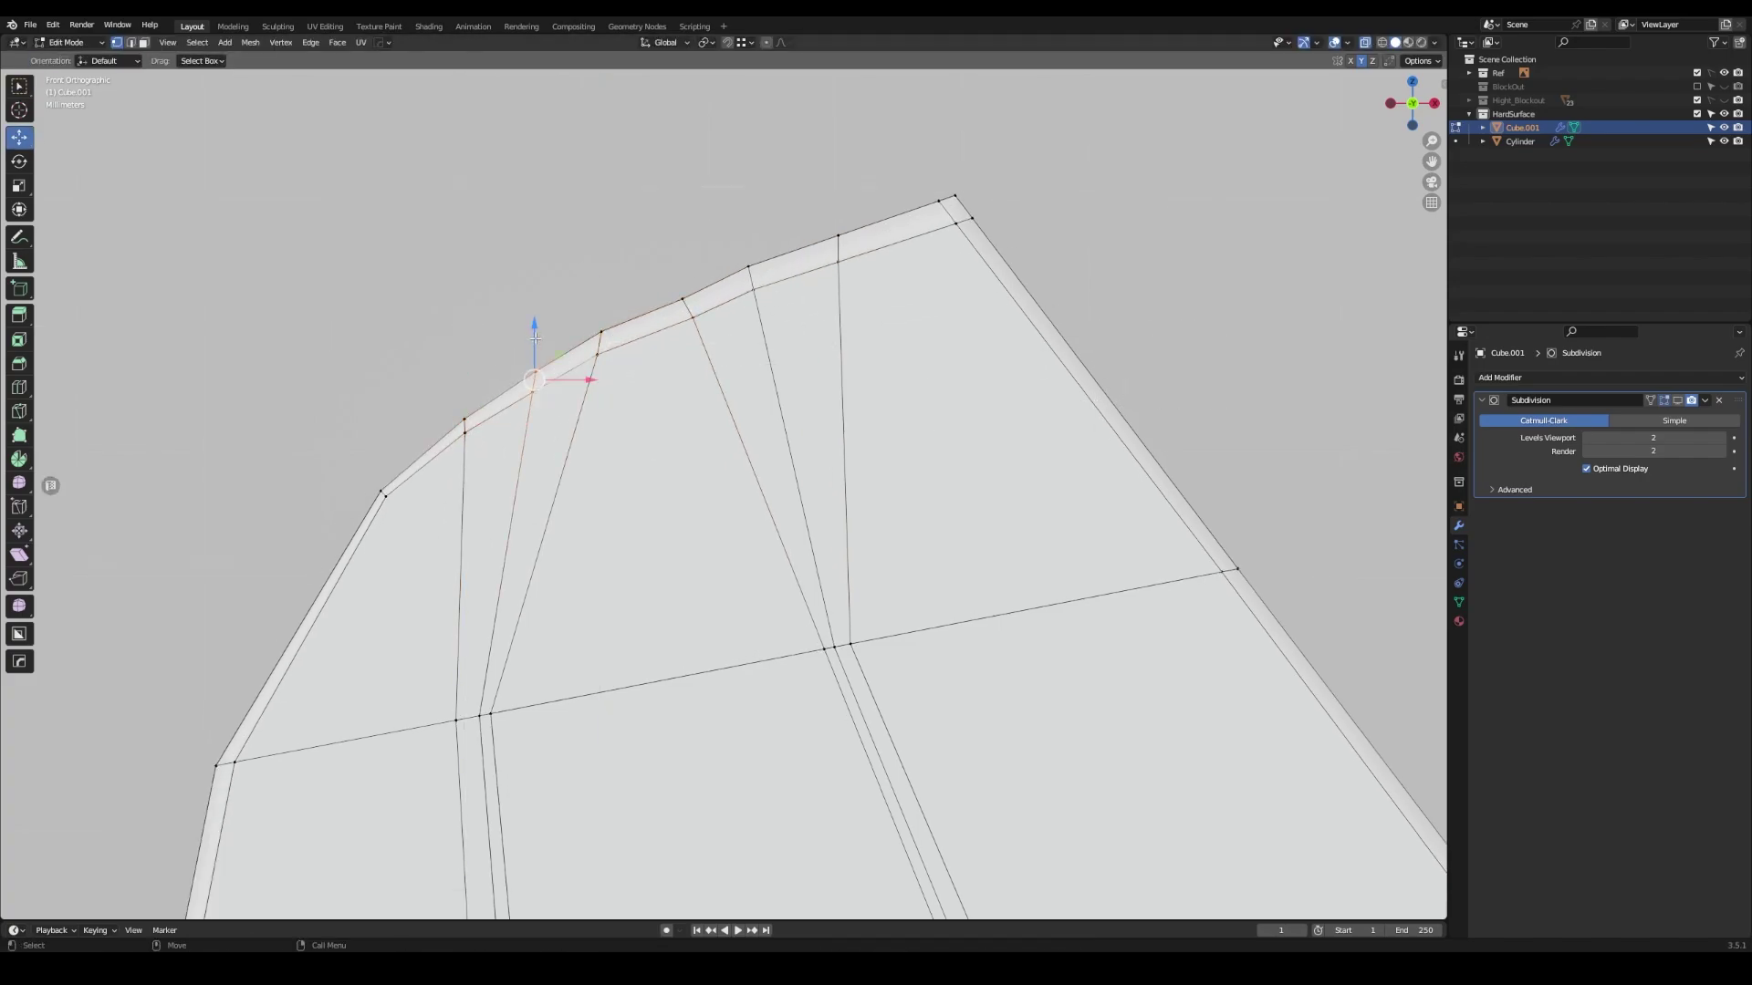
ctrl+click(684, 304)
click(954, 295)
- Move the top-edge vertices along X, then leave Edit Mode to view the finished sight
key(g)
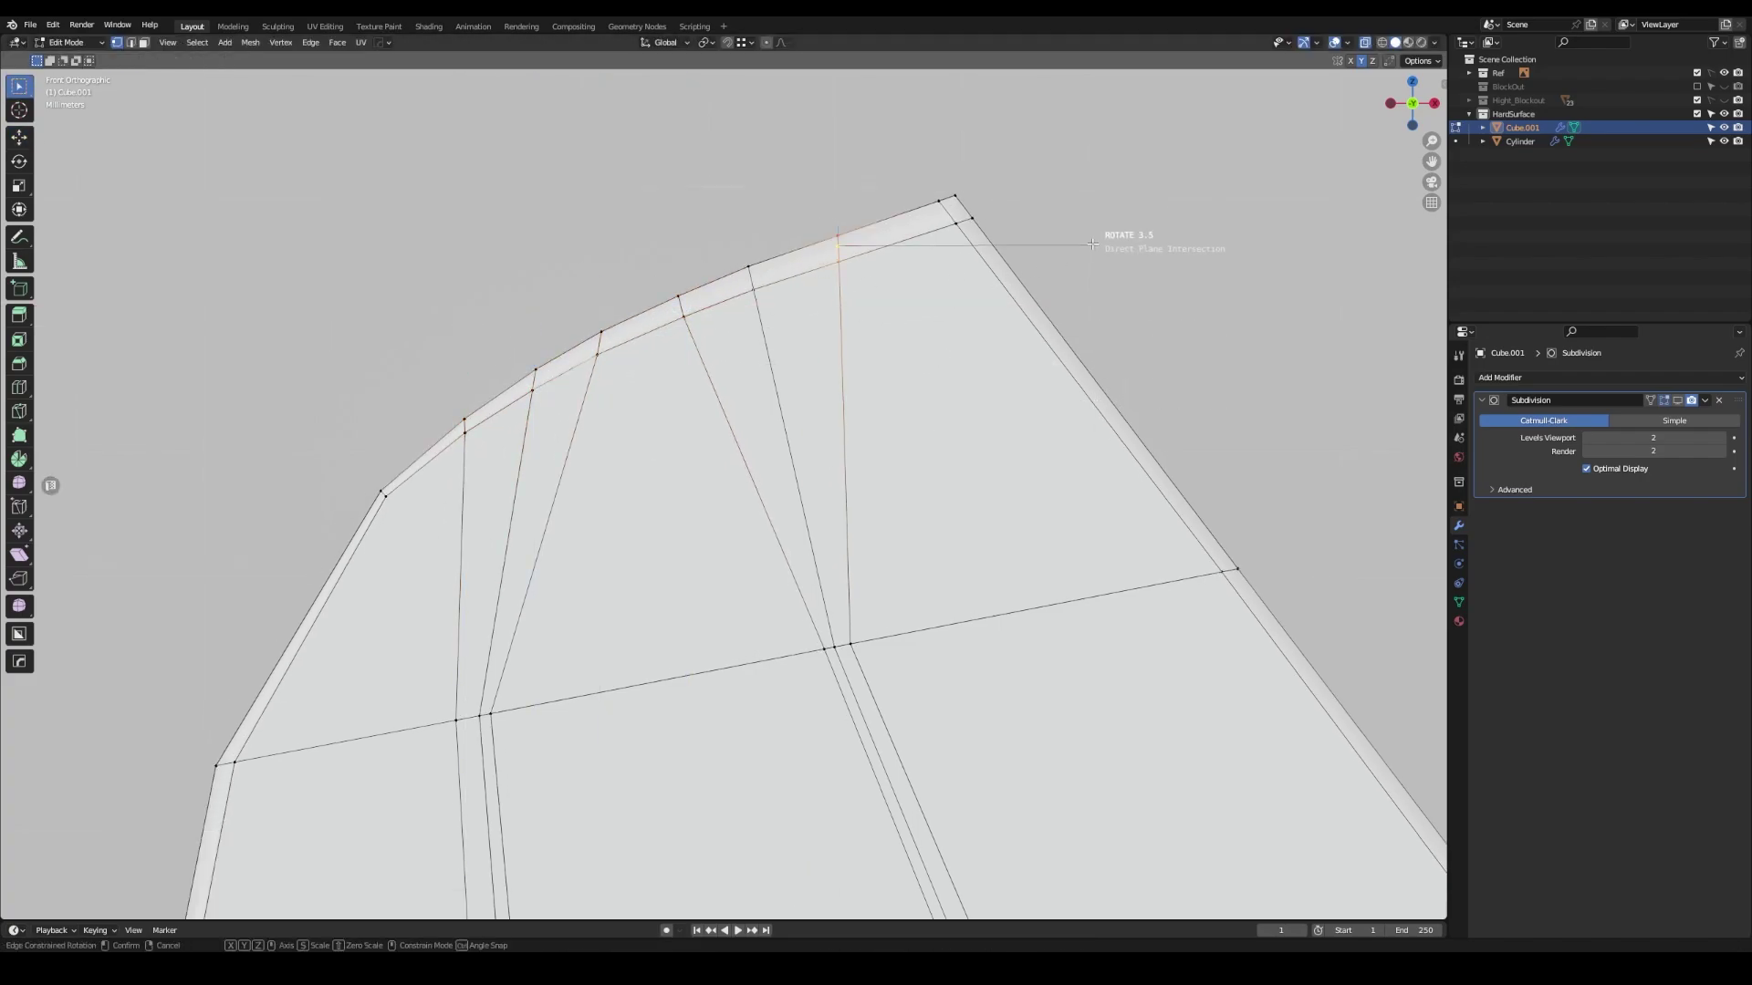
key(x)
click(860, 215)
mouse_move(860, 215)
middle_down()
mouse_move(773, 334)
mouse_move(915, 368)
mouse_move(614, 356)
middle_up()
scroll(774, 334, down, 3)
key(Tab)
scroll(673, 628, up, 2)
click(674, 675)
- Turn on cavity shading and inspect the smoothed sight on the barrel
click(1435, 42)
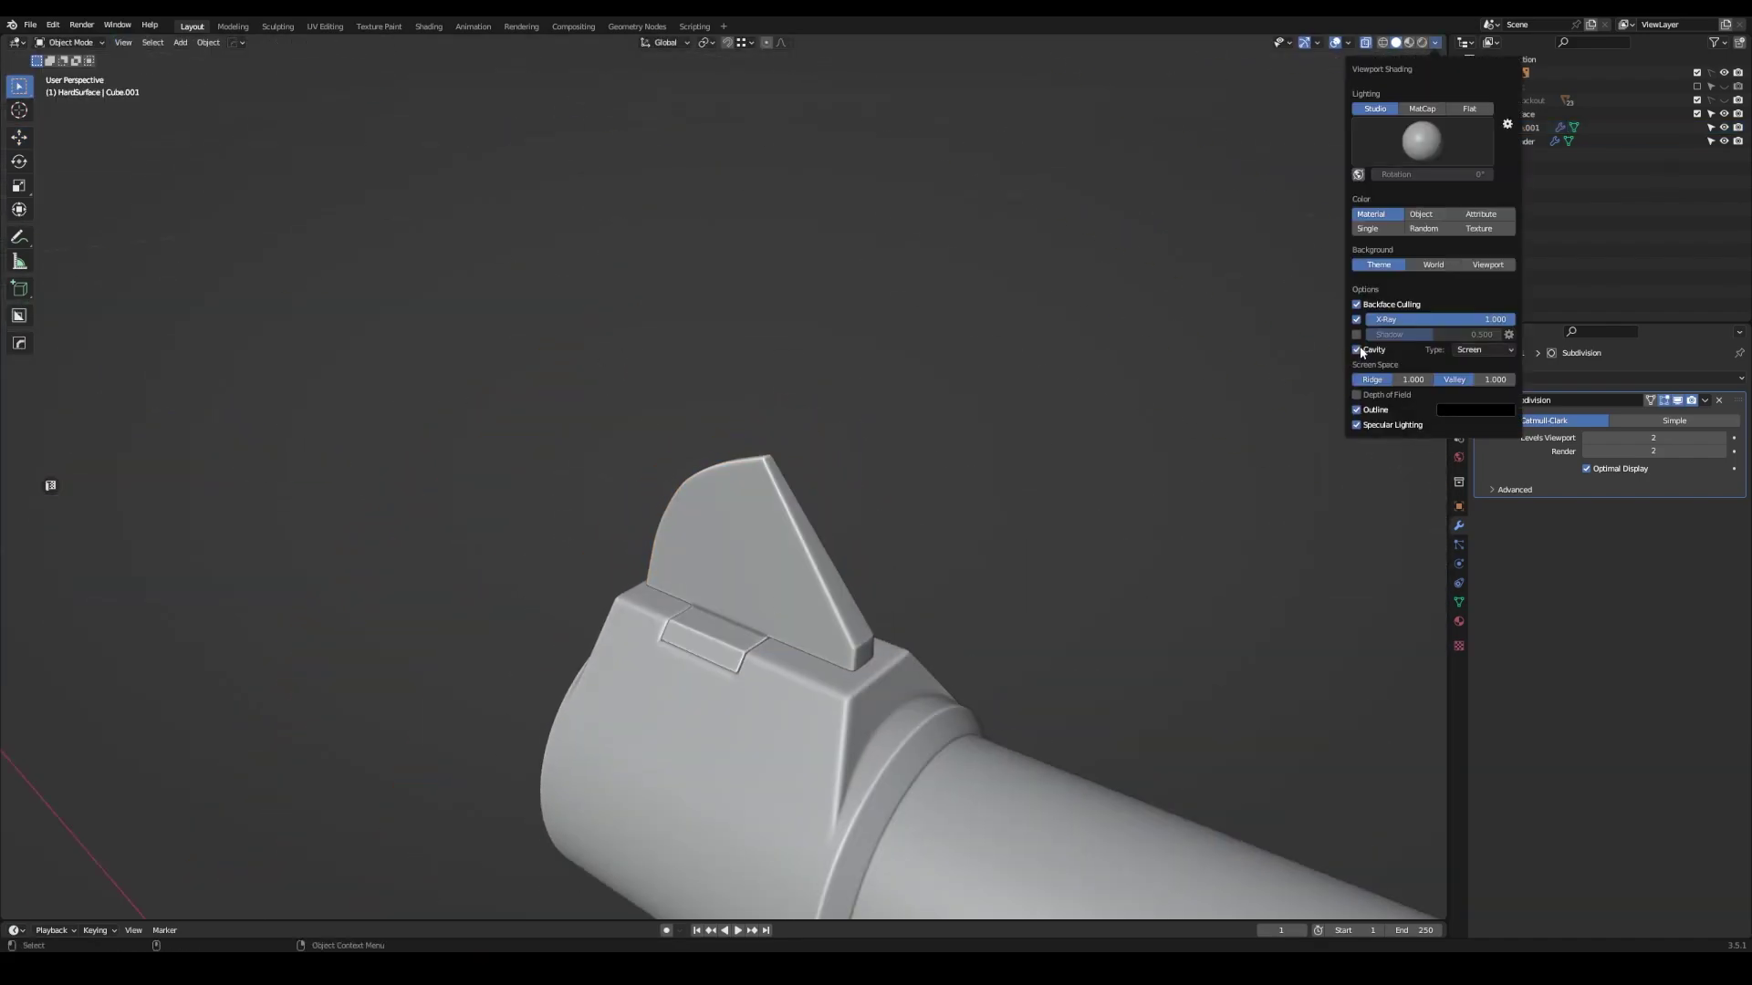
mouse_move(783, 509)
middle_down()
mouse_move(694, 551)
mouse_move(730, 556)
mouse_move(591, 600)
middle_up()
scroll(693, 551, up, 2)
key(Tab)
key(Tab)
scroll(778, 554, up, 2)
click(697, 477)
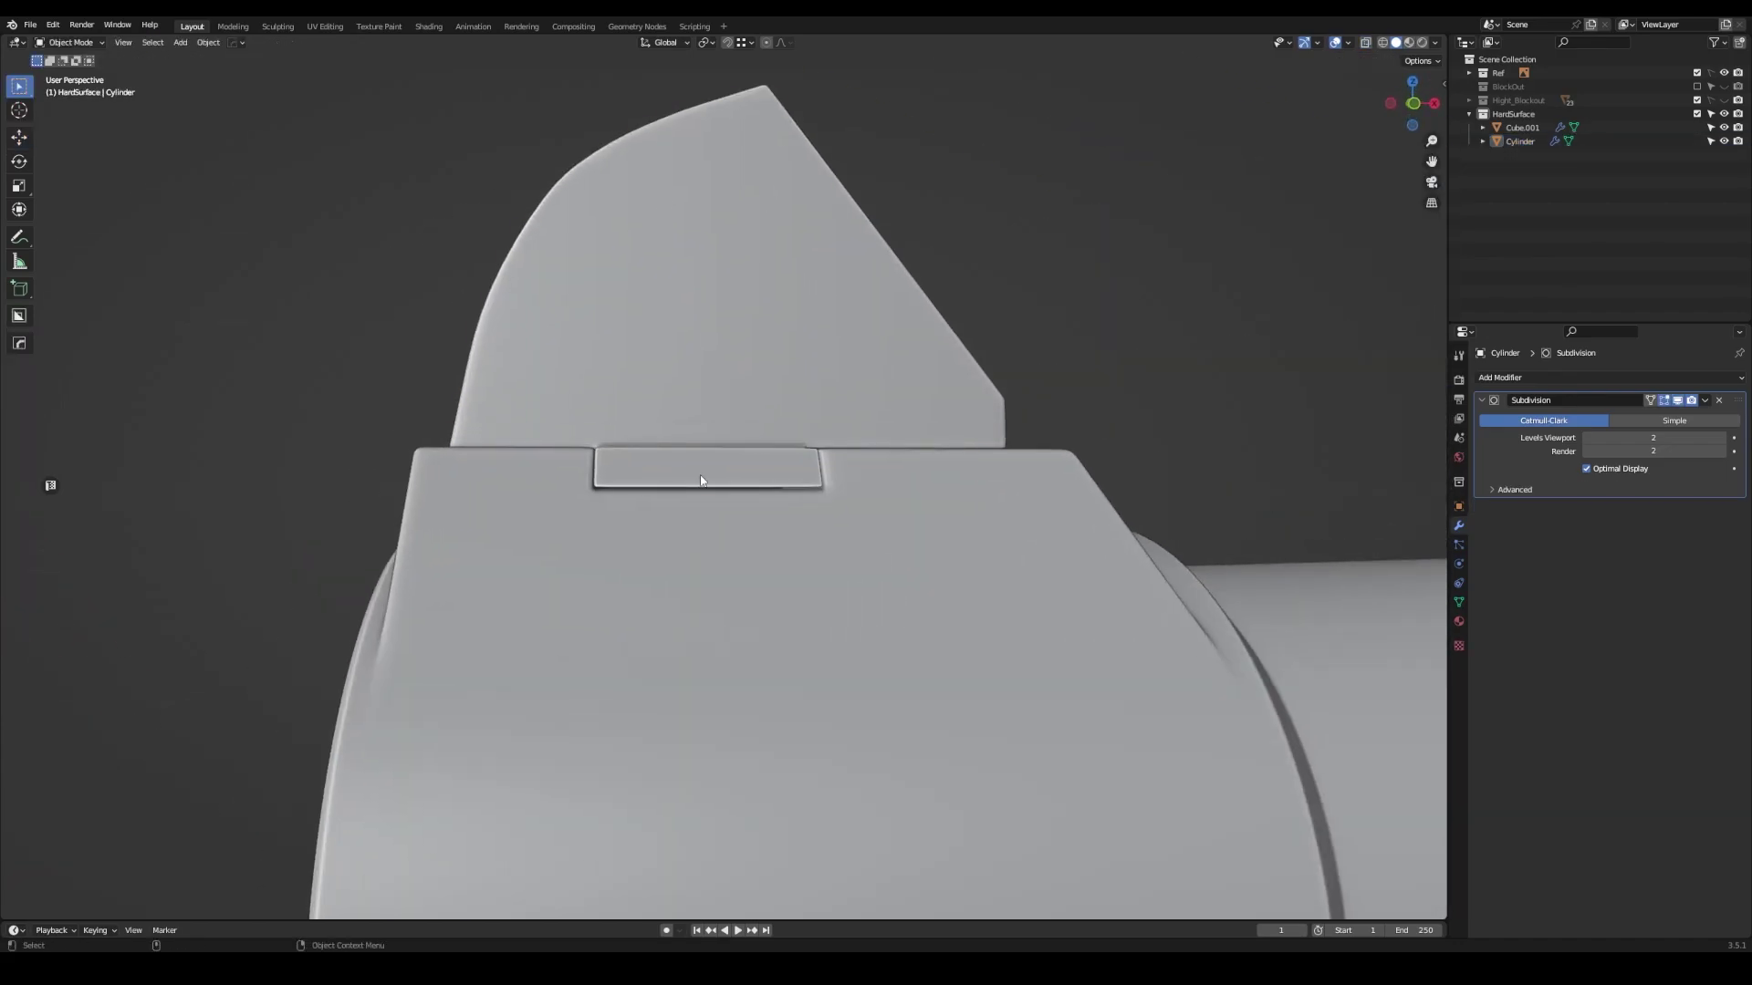
- Check the sight from the front view and again in perspective
key(Tab)
key(KP_1)
scroll(840, 518, up, 2)
mouse_move(839, 518)
middle_down()
mouse_move(665, 450)
mouse_move(766, 442)
mouse_move(804, 474)
mouse_move(1087, 523)
middle_up()
key(Tab)
scroll(804, 474, down, 8)
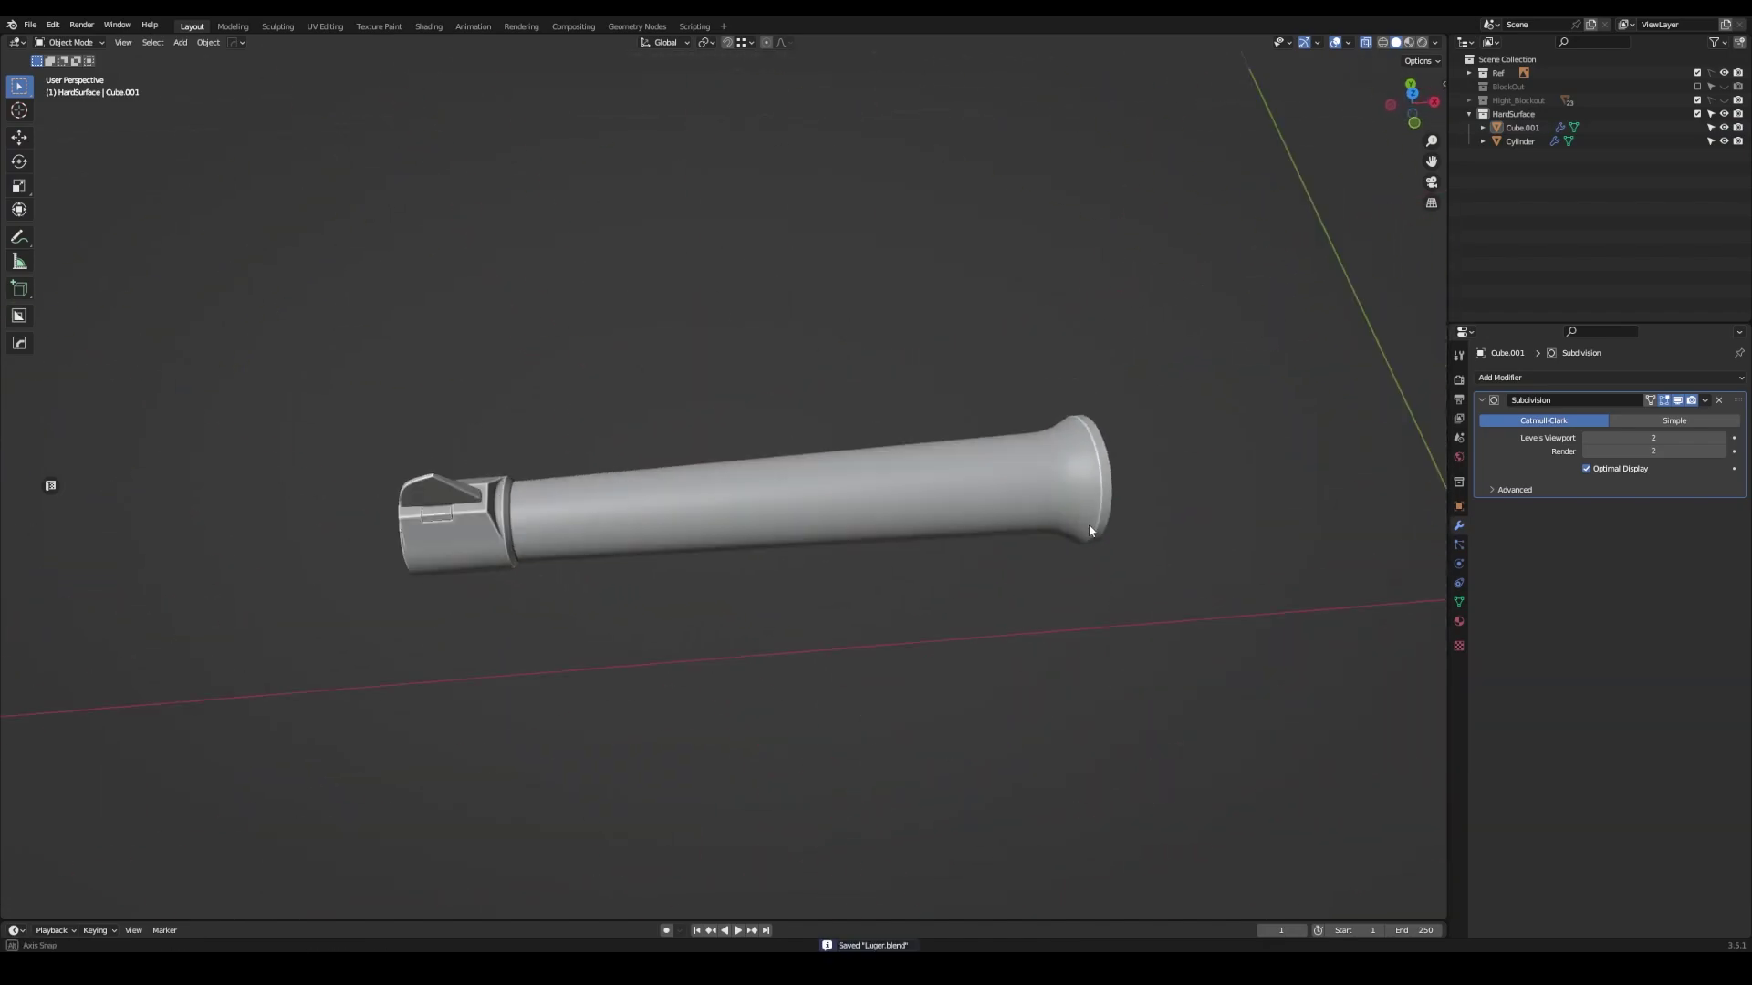
scroll(1386, 315, down, 2)
- Toggle the Hight_Blockout reference on and off, then show the BlockOut pistol
click(1723, 100)
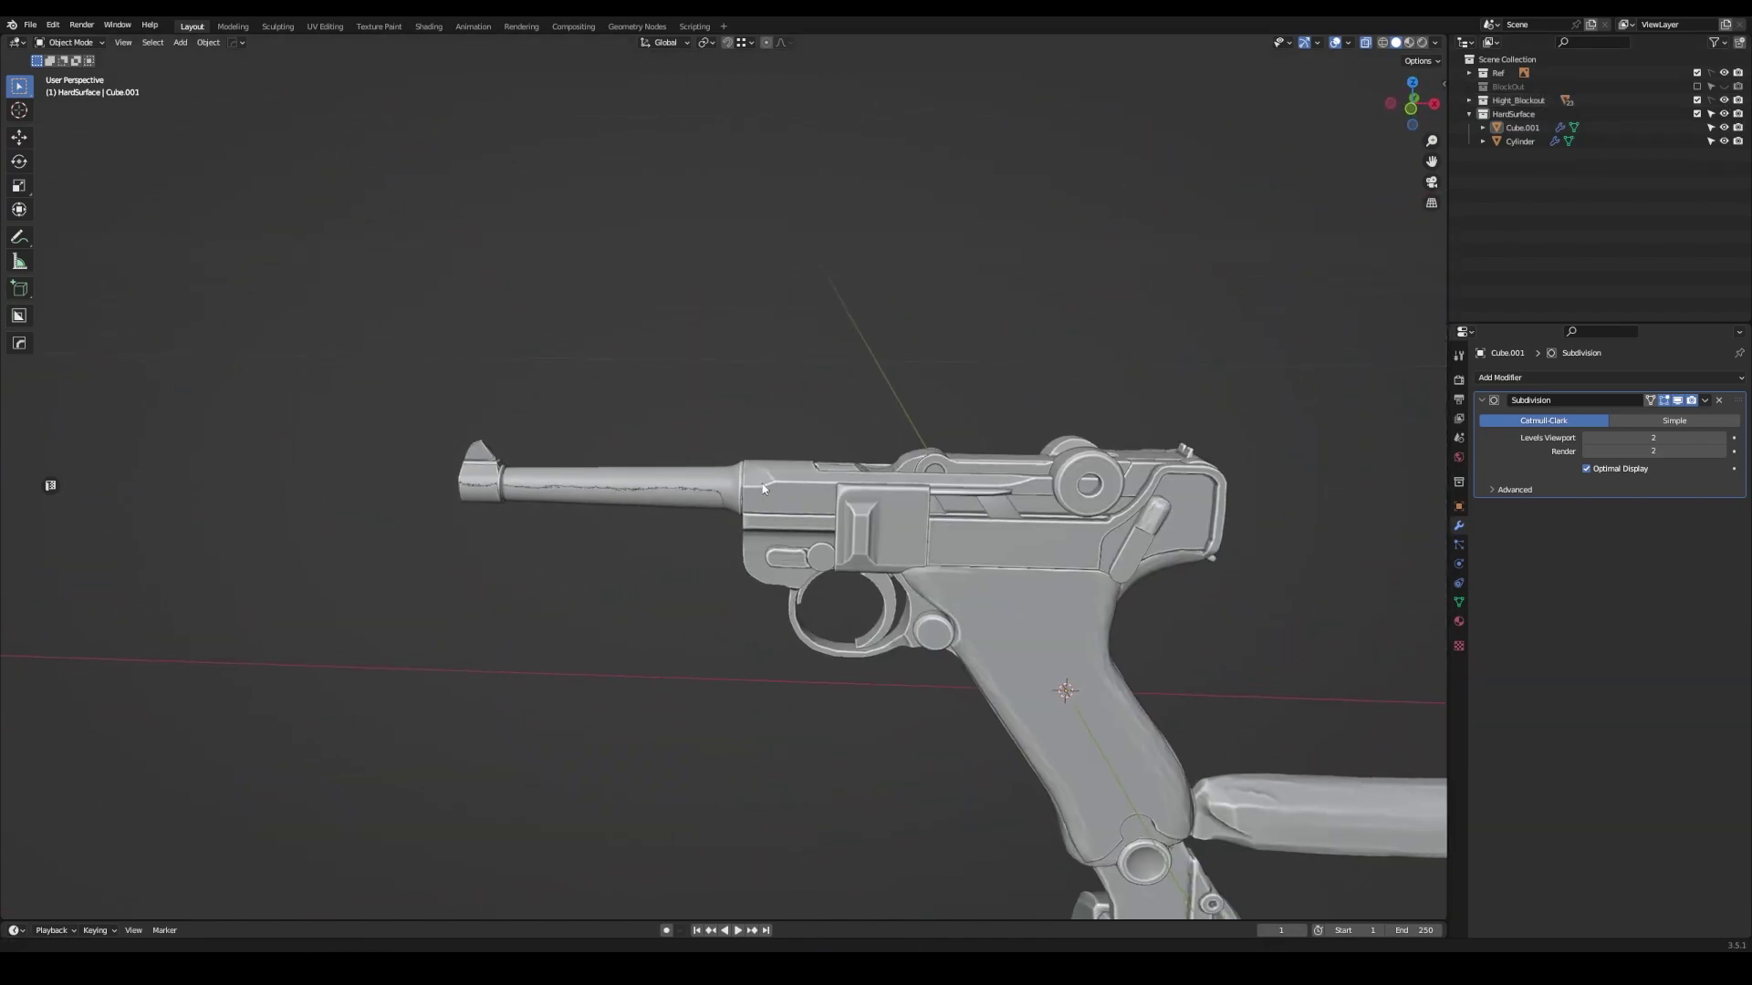
scroll(912, 547, up, 4)
click(1724, 100)
click(1725, 86)
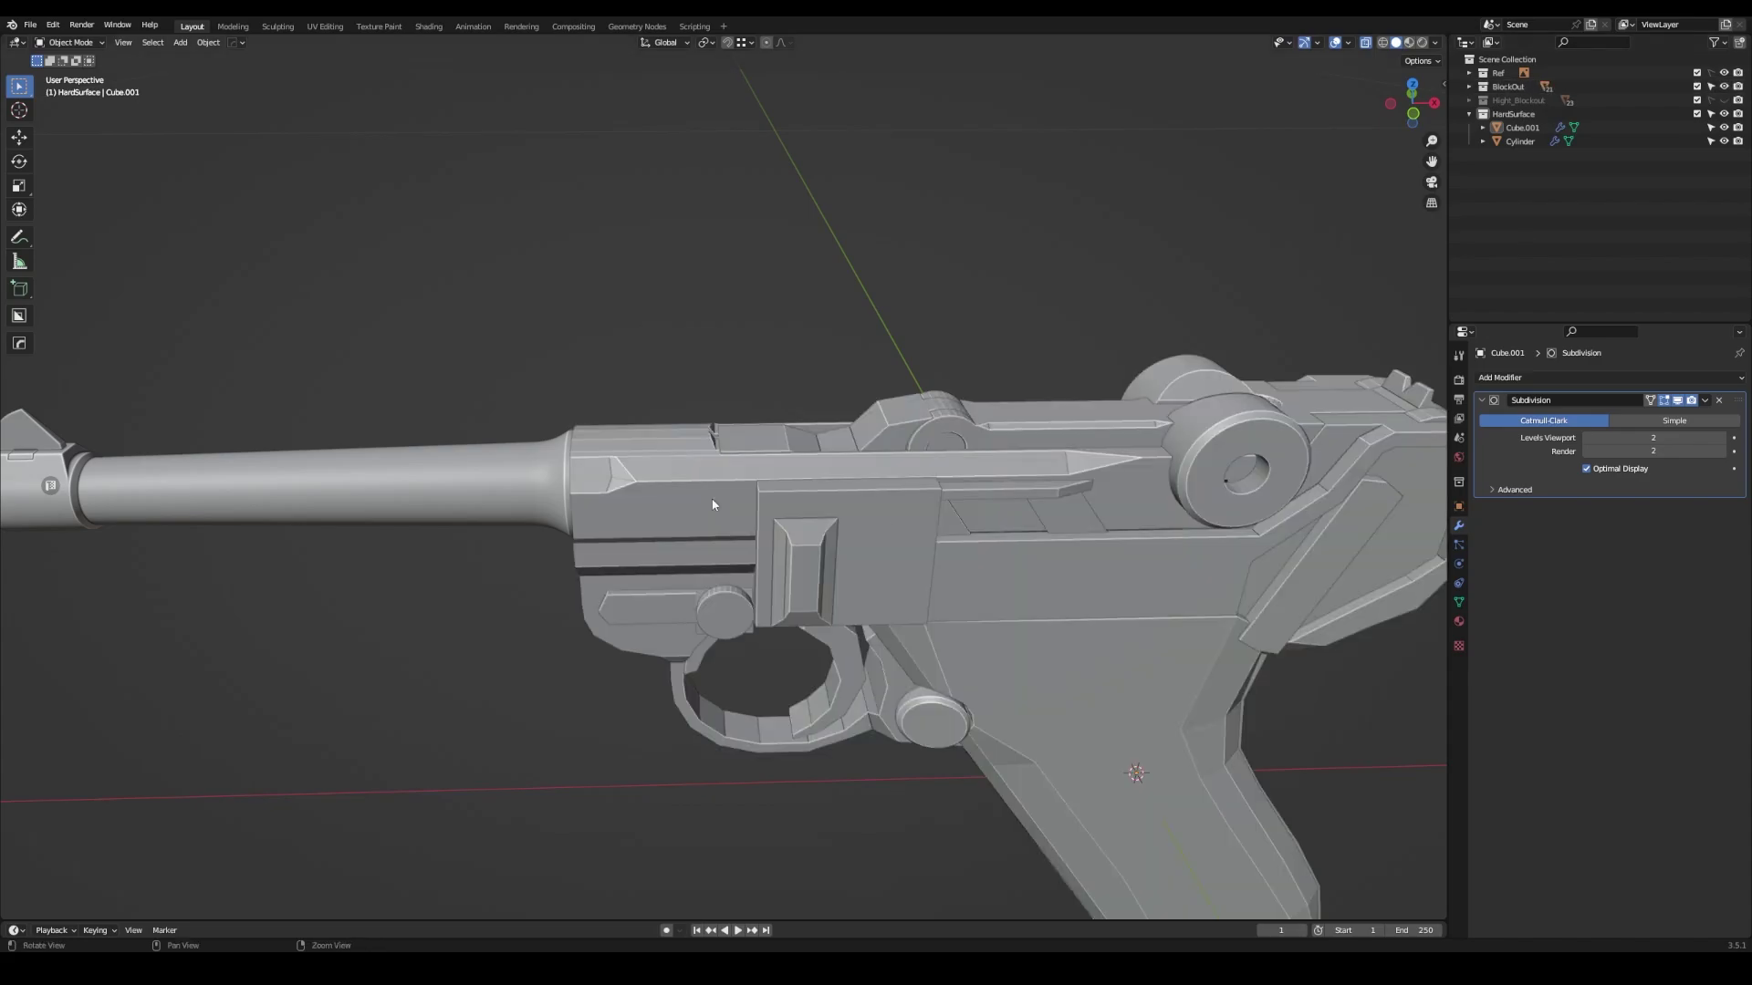
middle_drag(565, 474, 803, 447)
- Select Cylinder.002, swap BlockOut for Hight_Blockout, and delete Cylinder.002
click(803, 447)
key(period)
scroll(1497, 137, up, 5)
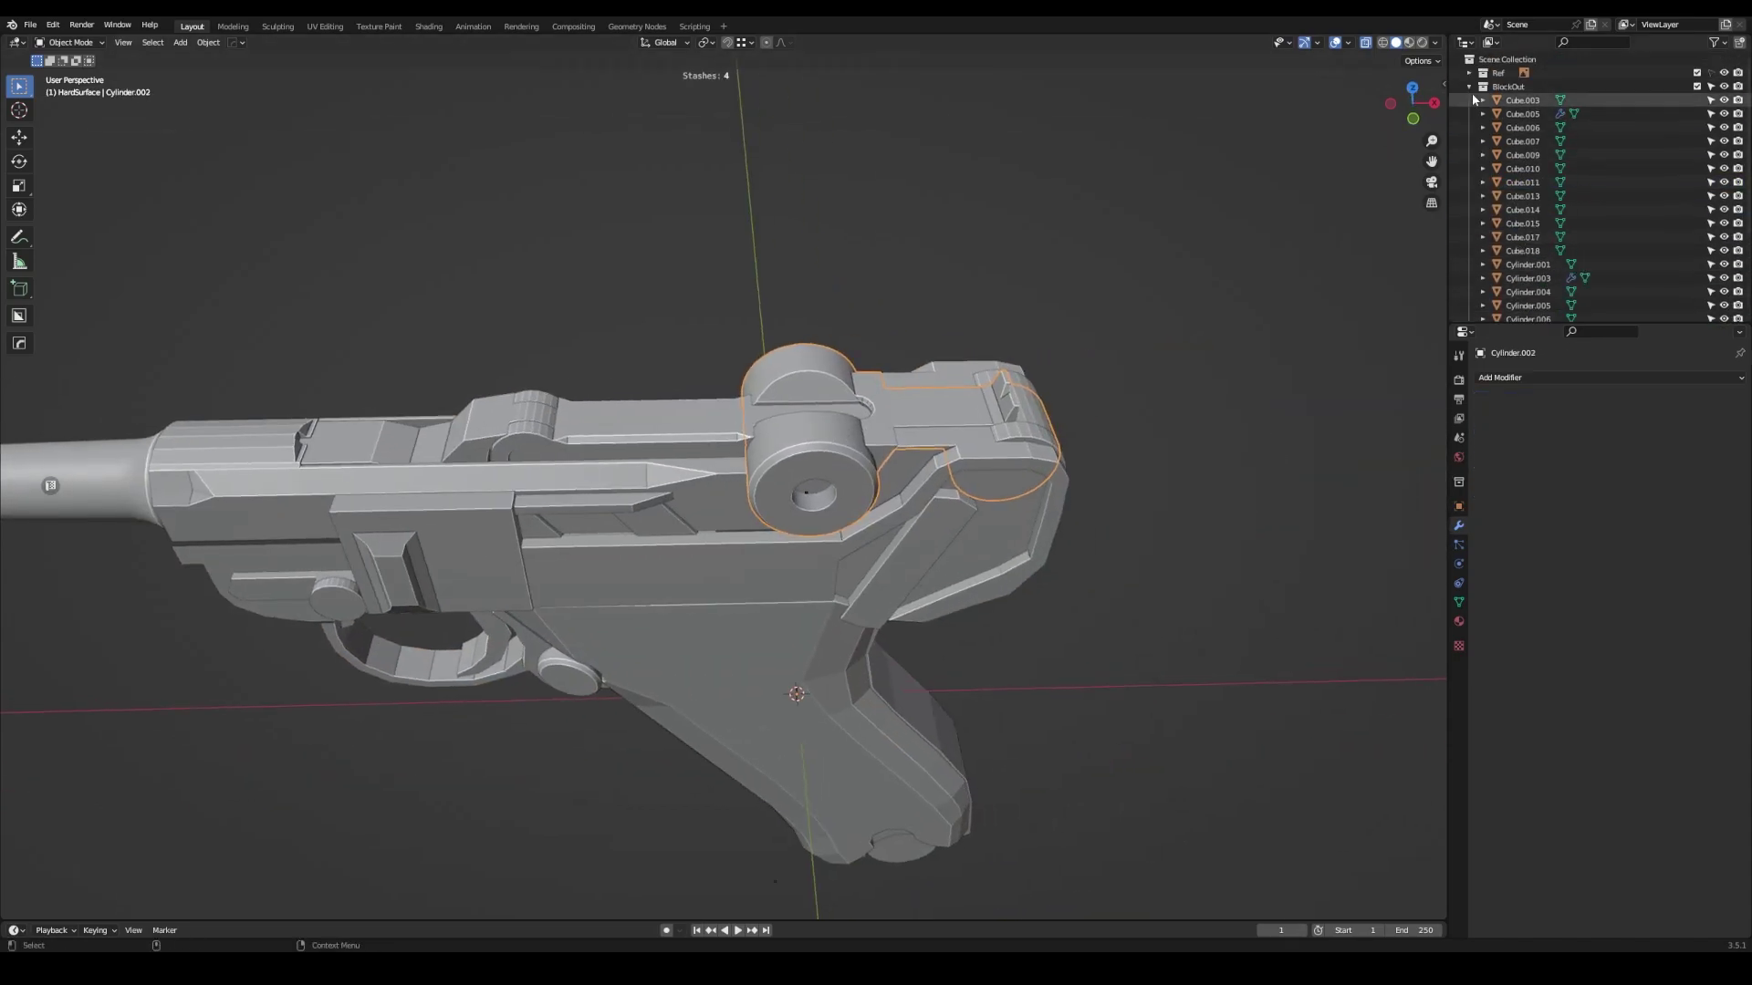
click(1469, 88)
click(1697, 87)
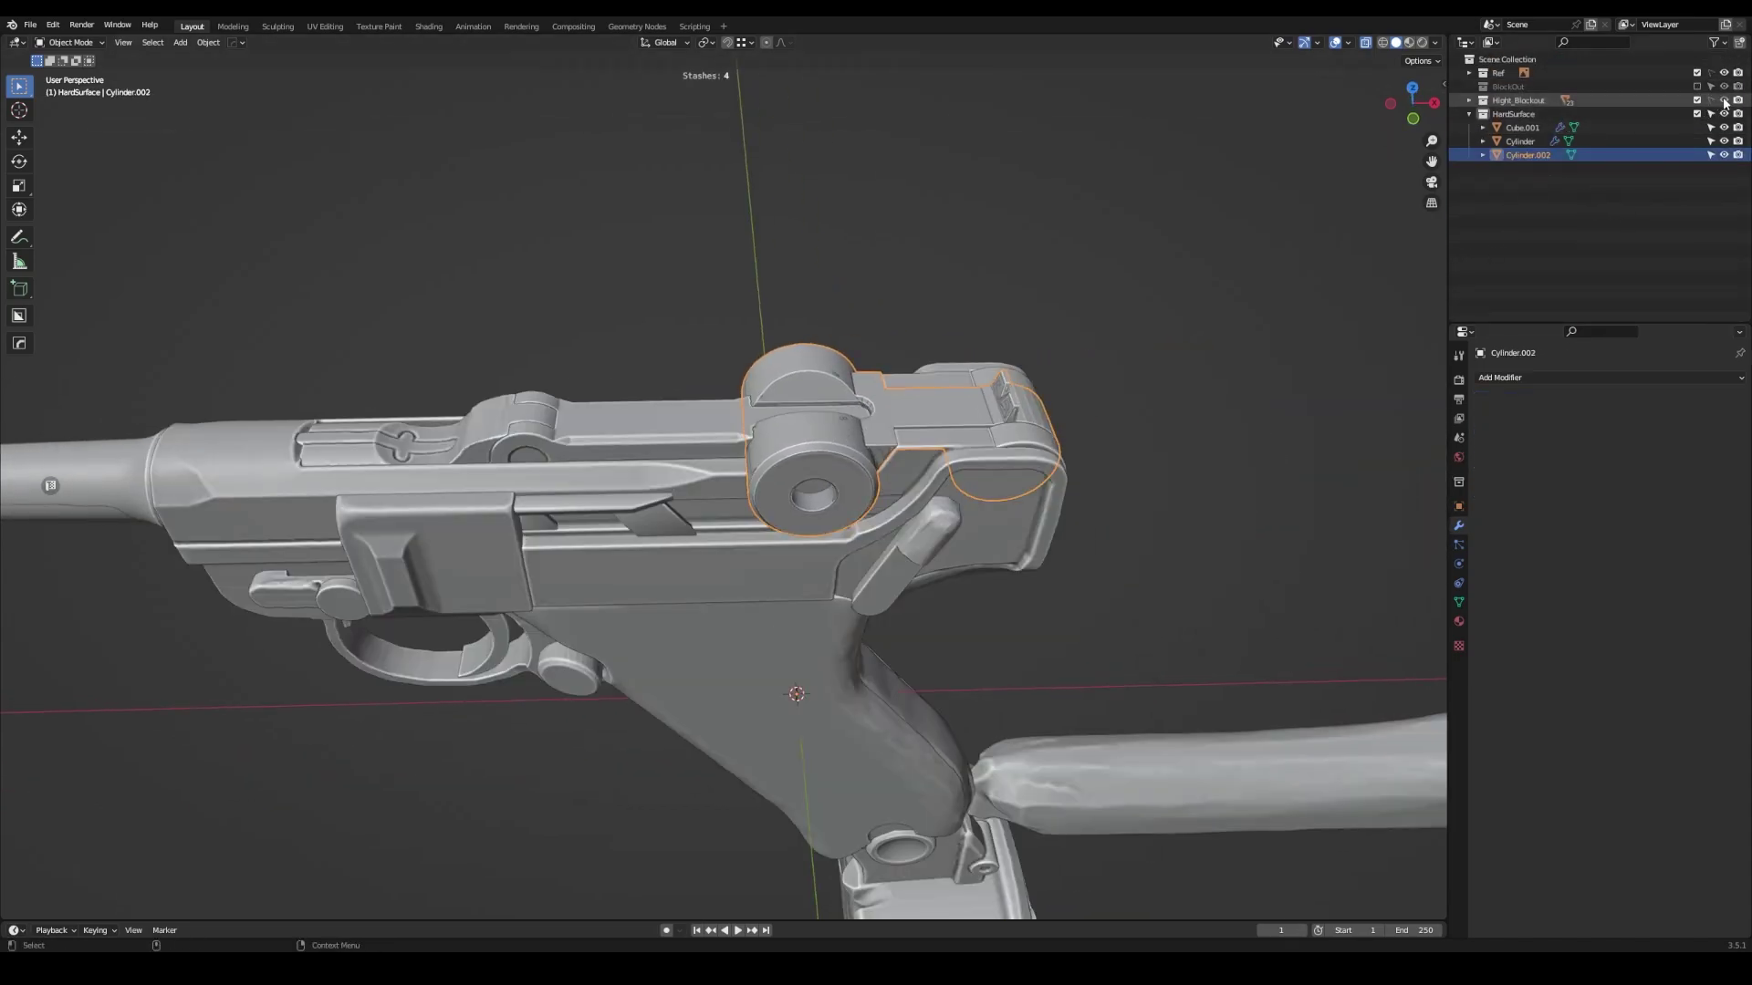
mouse_move(821, 456)
middle_down()
mouse_move(880, 442)
mouse_move(653, 467)
middle_up()
scroll(880, 442, down, 6)
key(Delete)
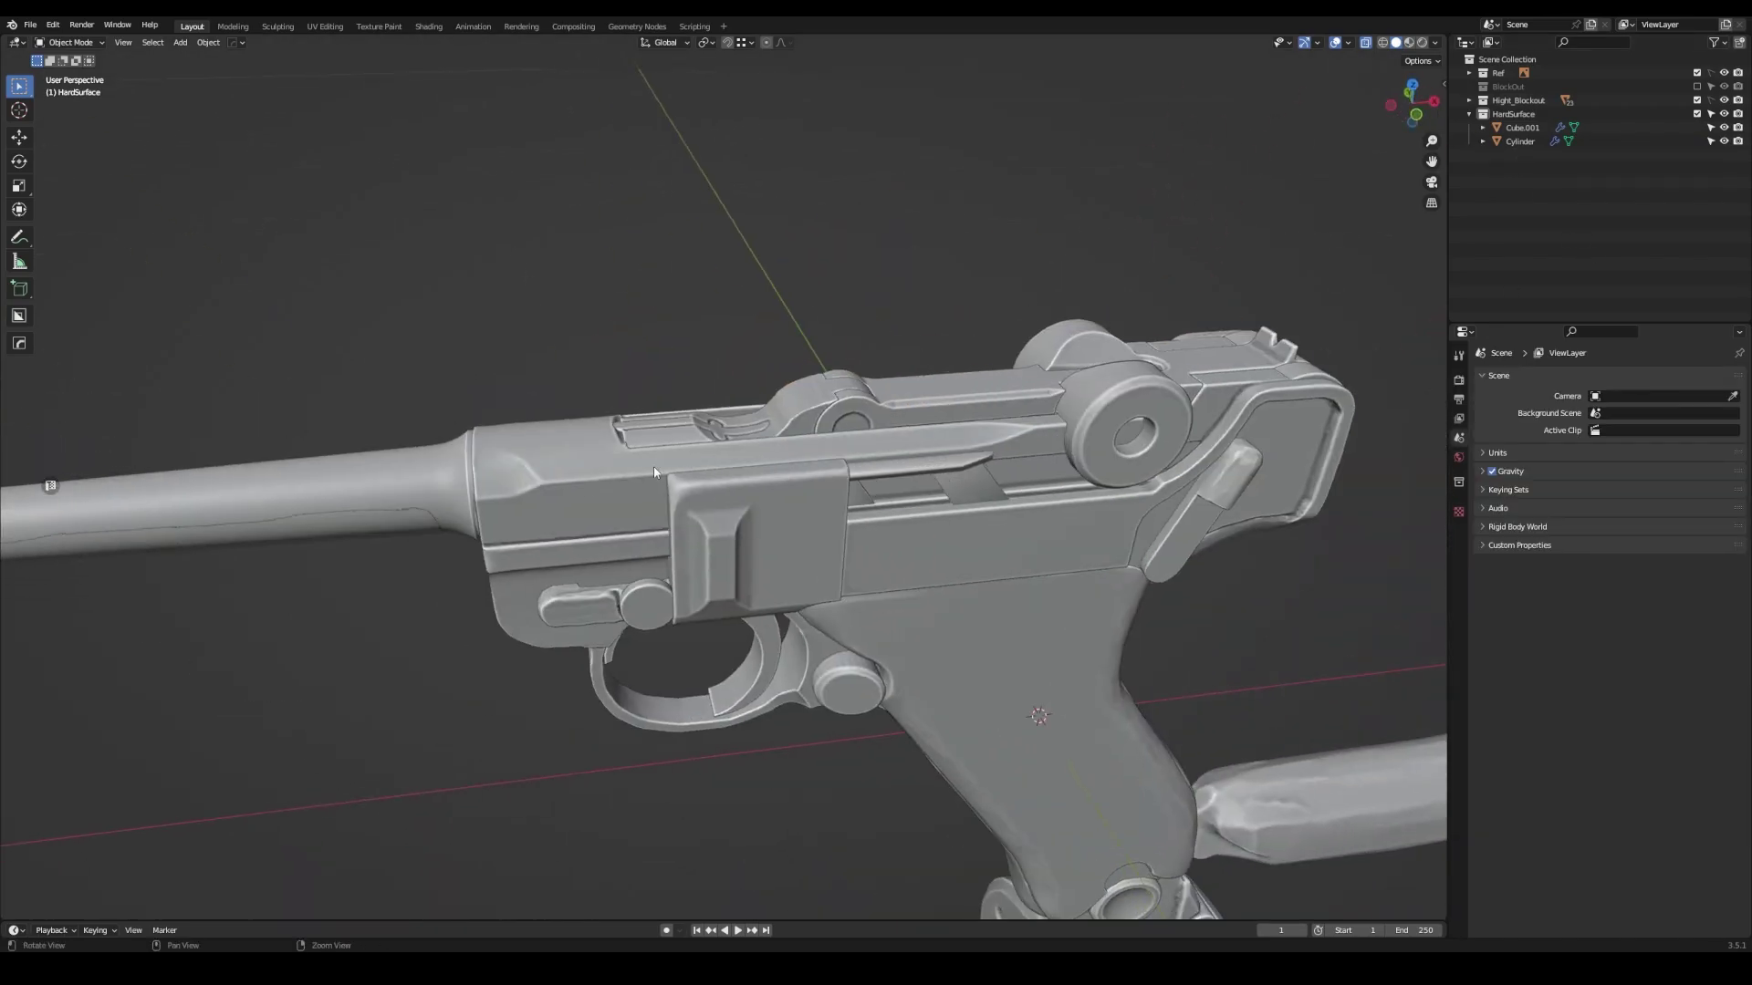
- Isolate the Merged_Luger14_01 pistol frame in local view
scroll(386, 413, down, 3)
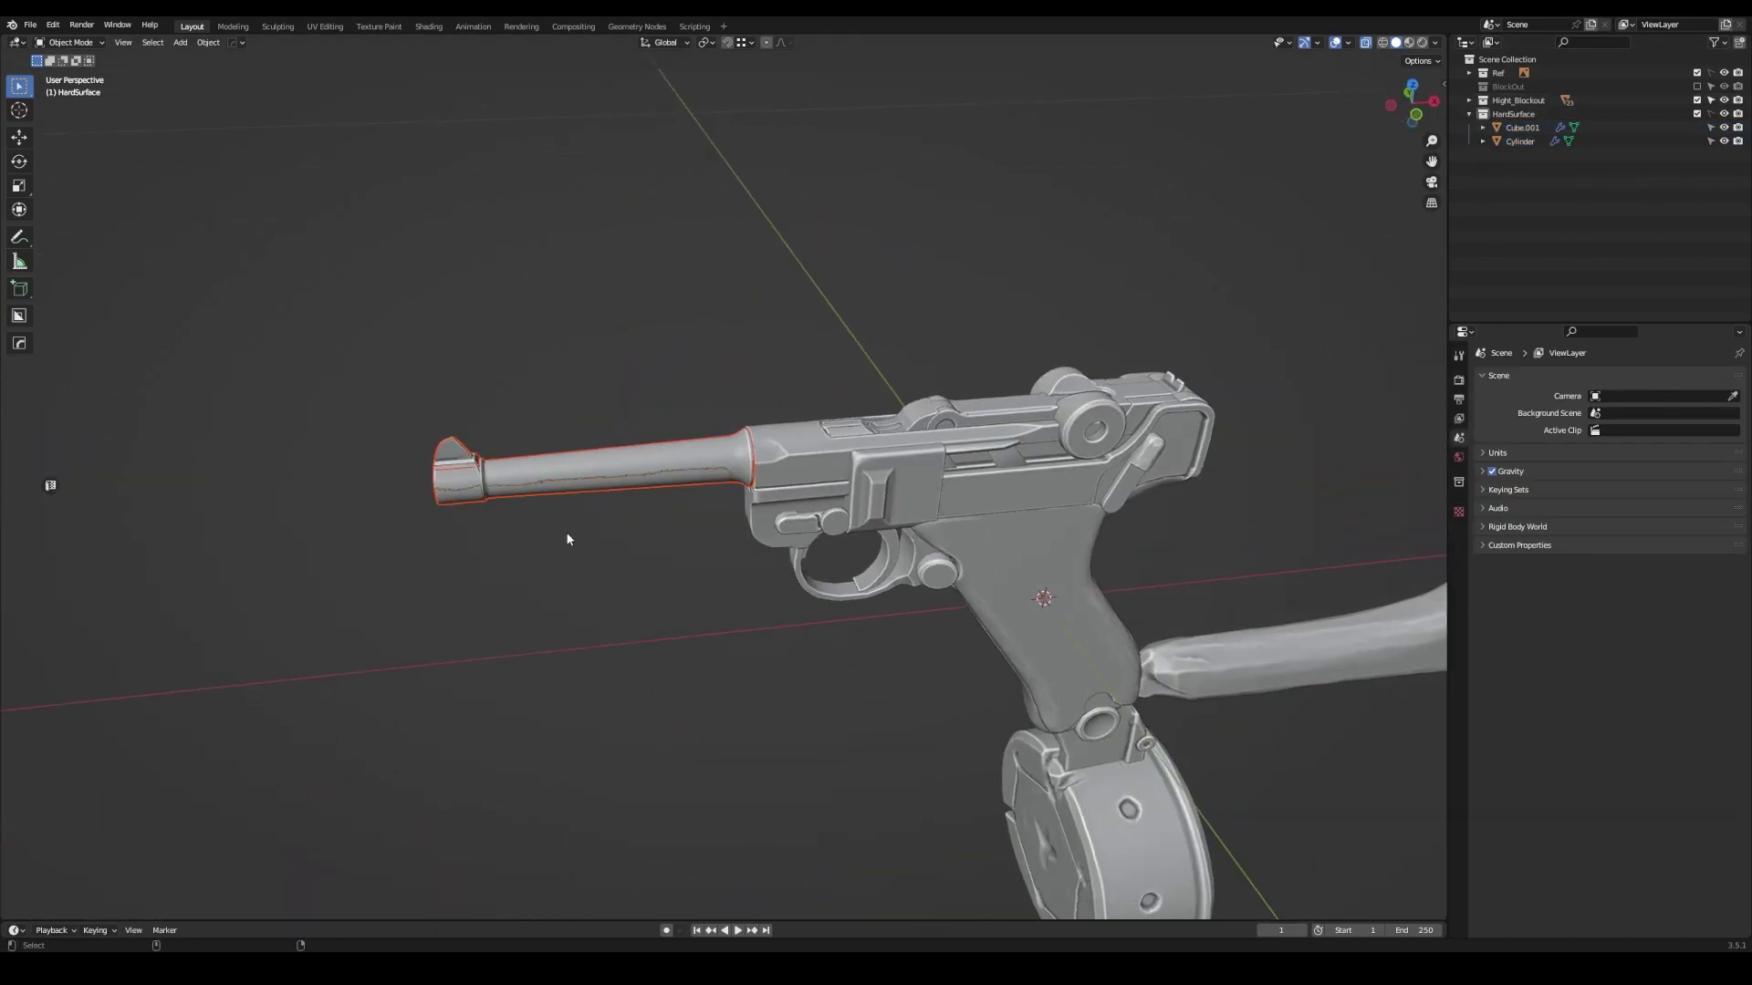
scroll(638, 475, down, 3)
click(683, 431)
scroll(683, 431, down, 2)
key(KP_Divide)
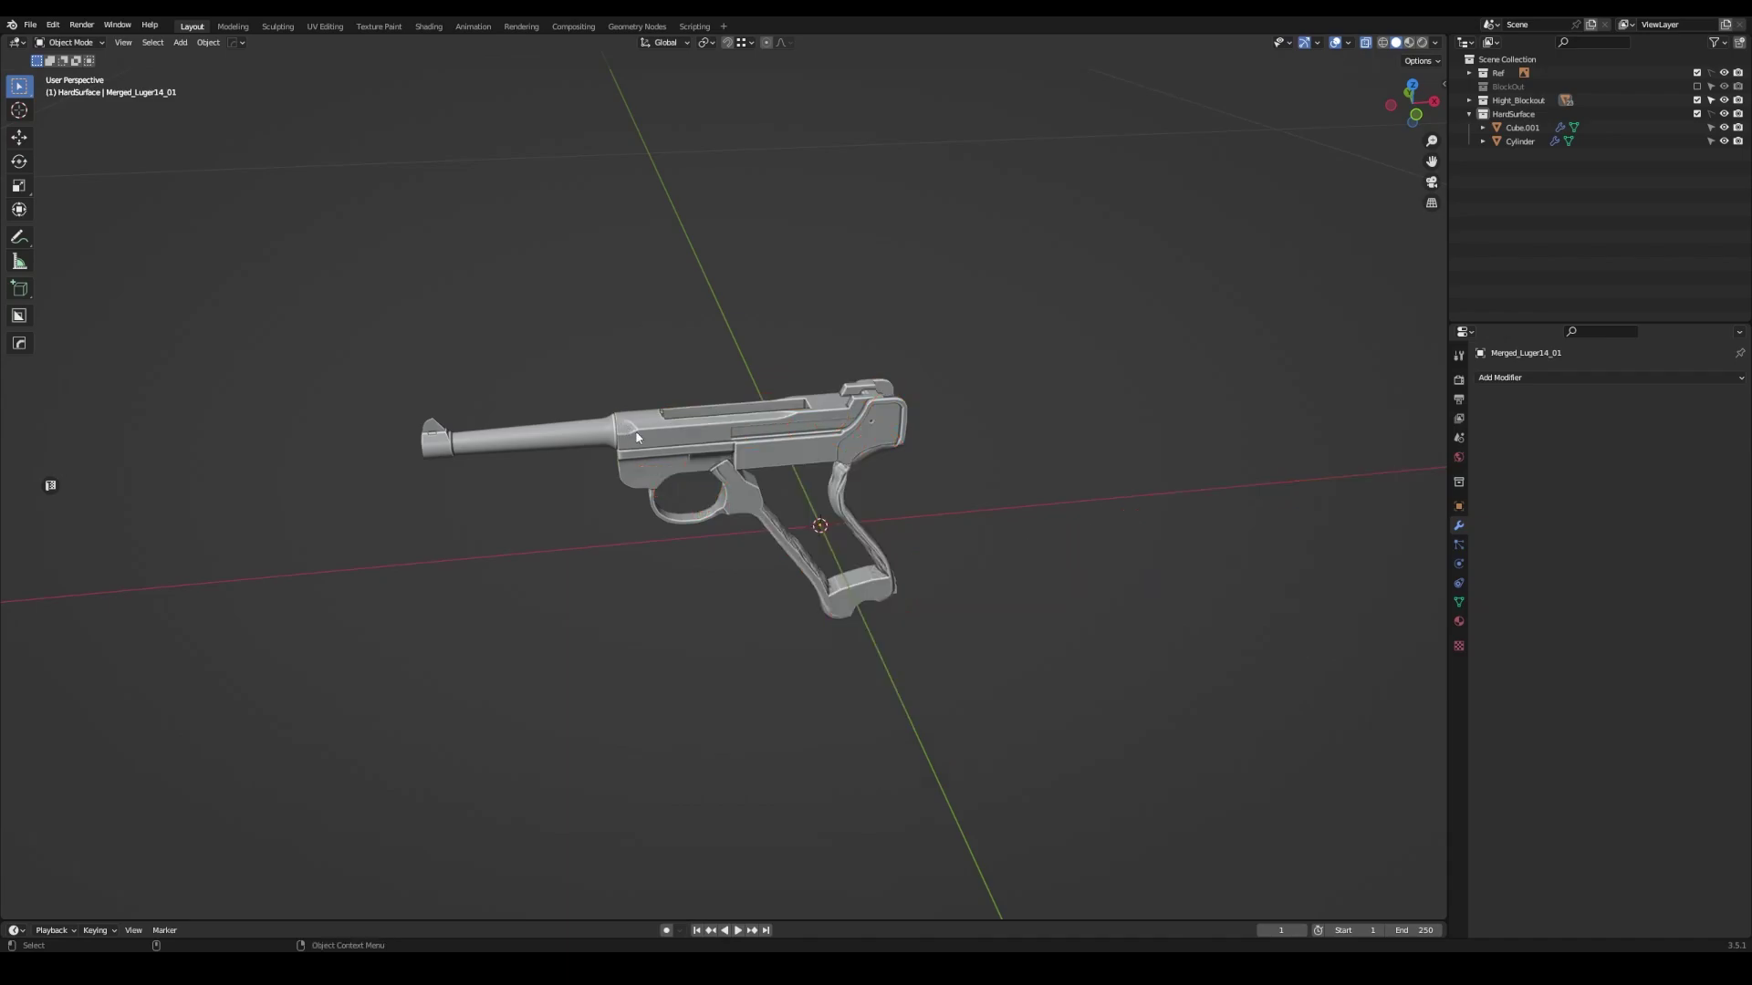
middle_drag(635, 438, 785, 478)
- Review the barrel and slide closely and make HardSurface the active collection
scroll(785, 478, up, 5)
mouse_move(833, 539)
middle_down()
mouse_move(799, 465)
mouse_move(744, 508)
mouse_move(783, 500)
mouse_move(748, 486)
middle_up()
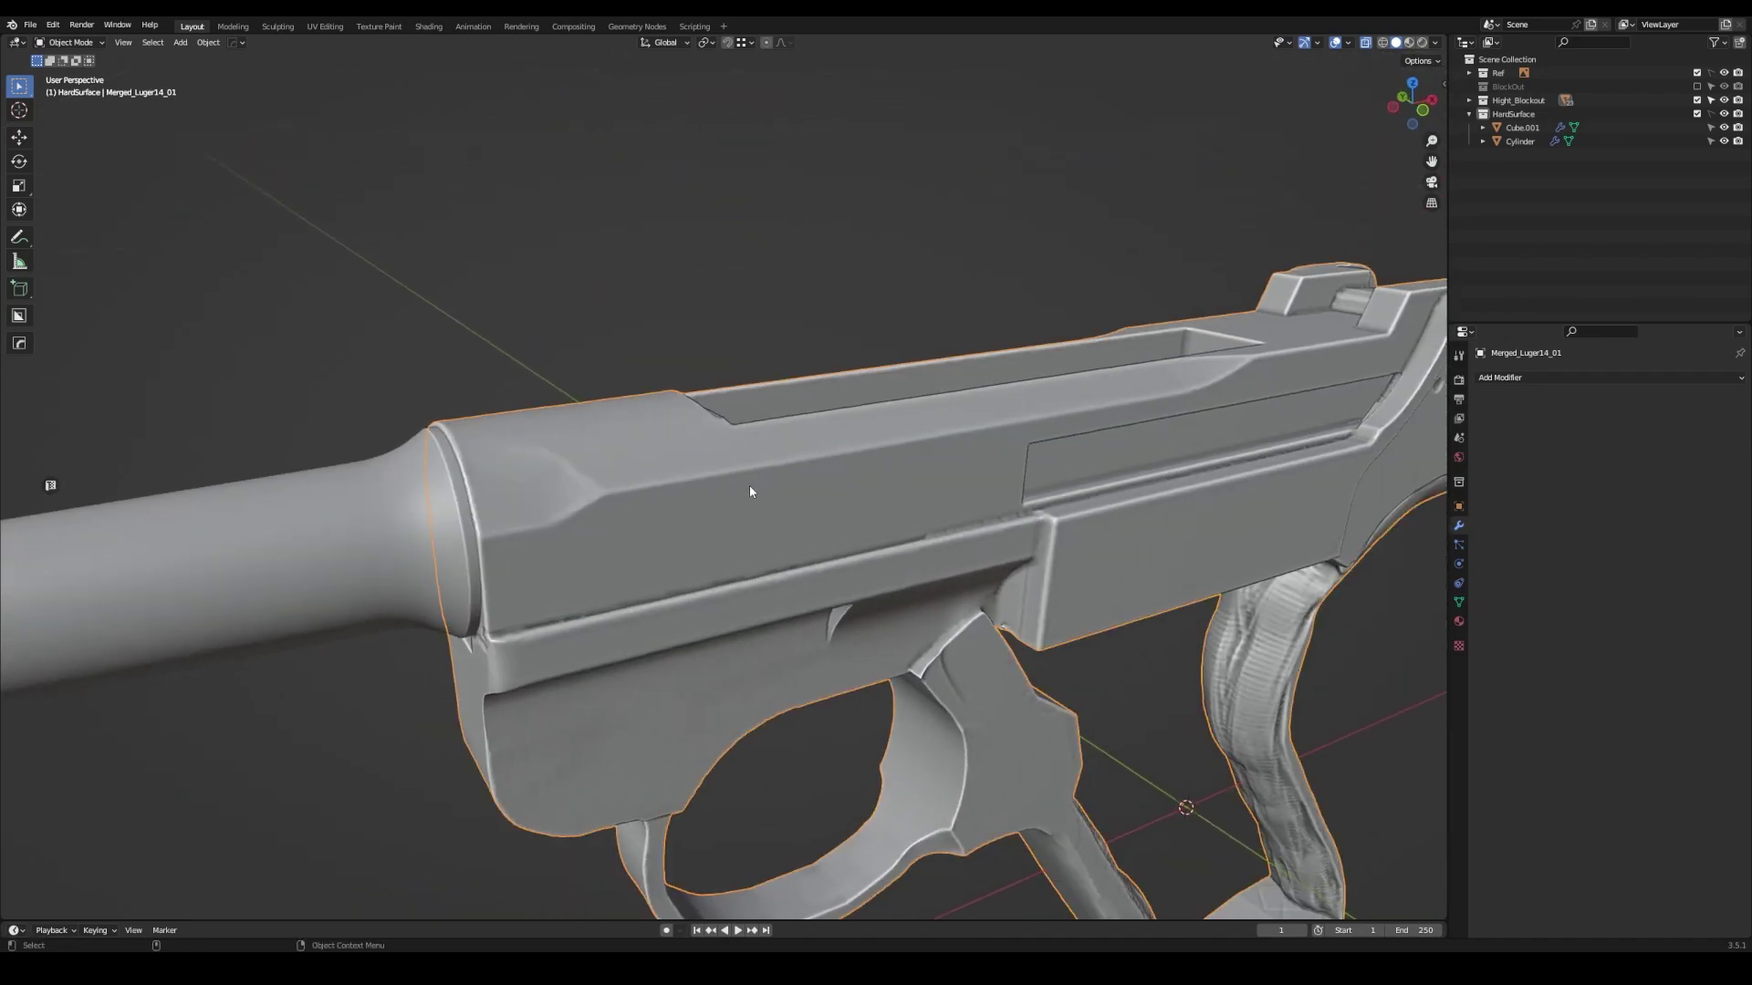
click(1512, 113)
scroll(682, 654, down, 3)
middle_drag(821, 392, 755, 383)
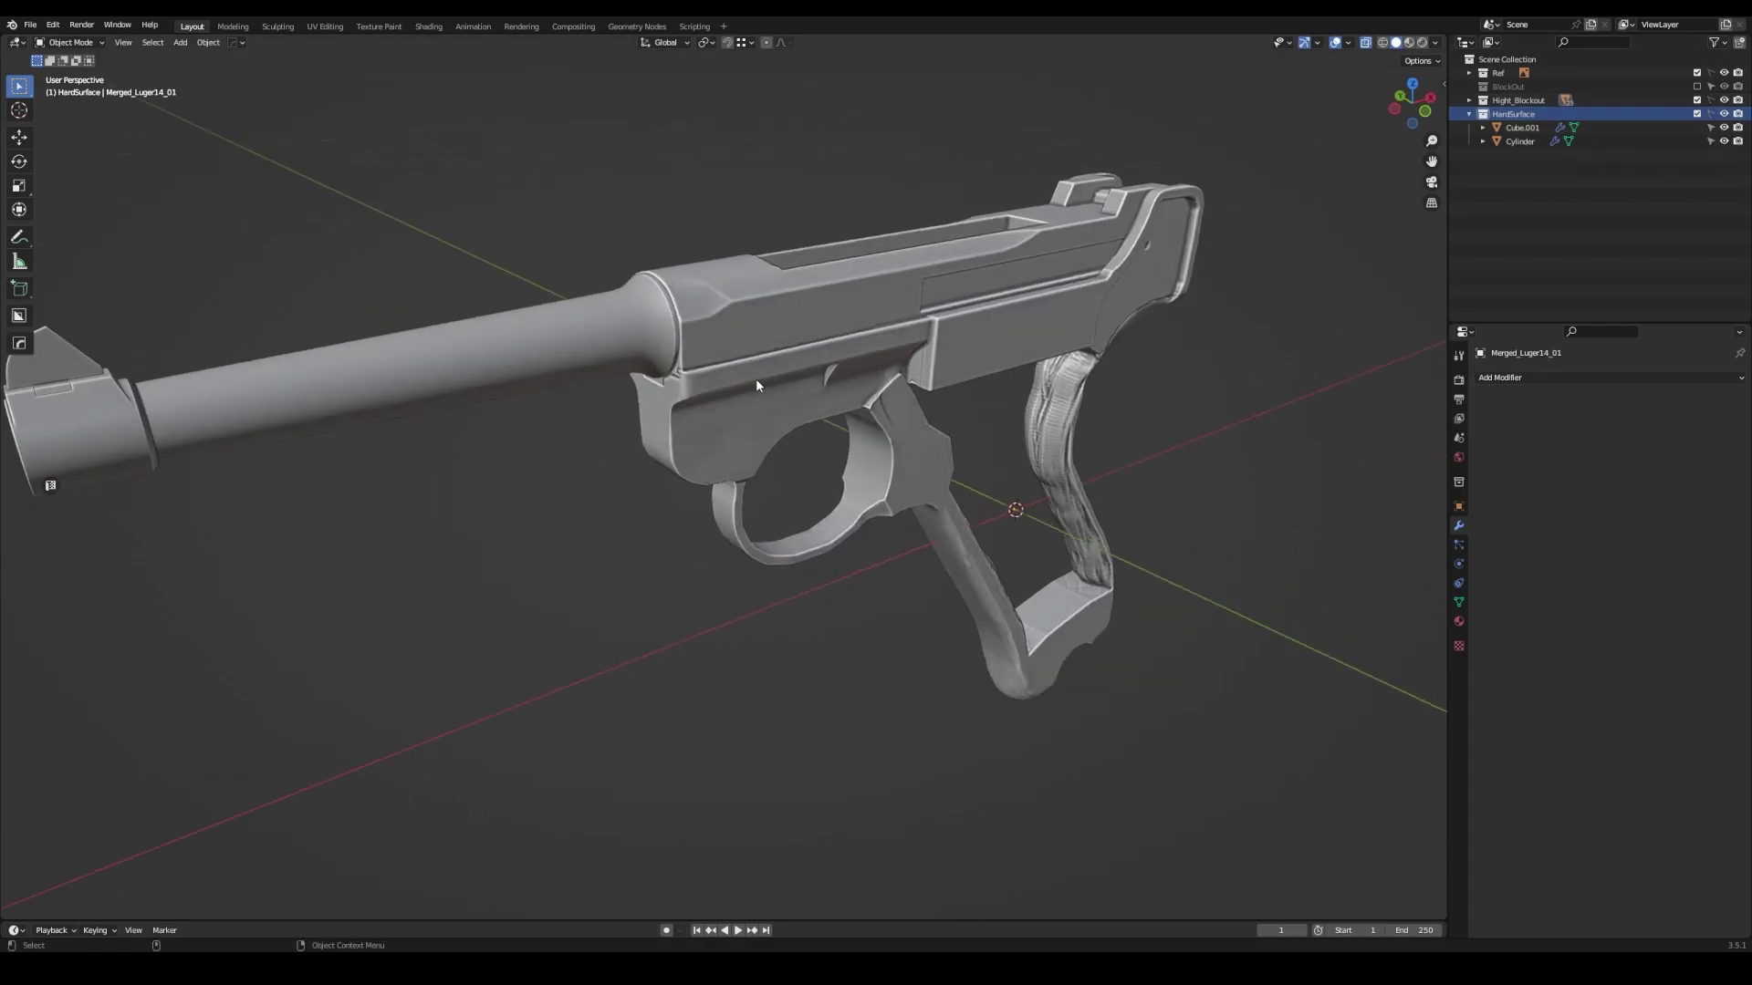
- Add a new plane and scale it down to 0.386
key(shift+a)
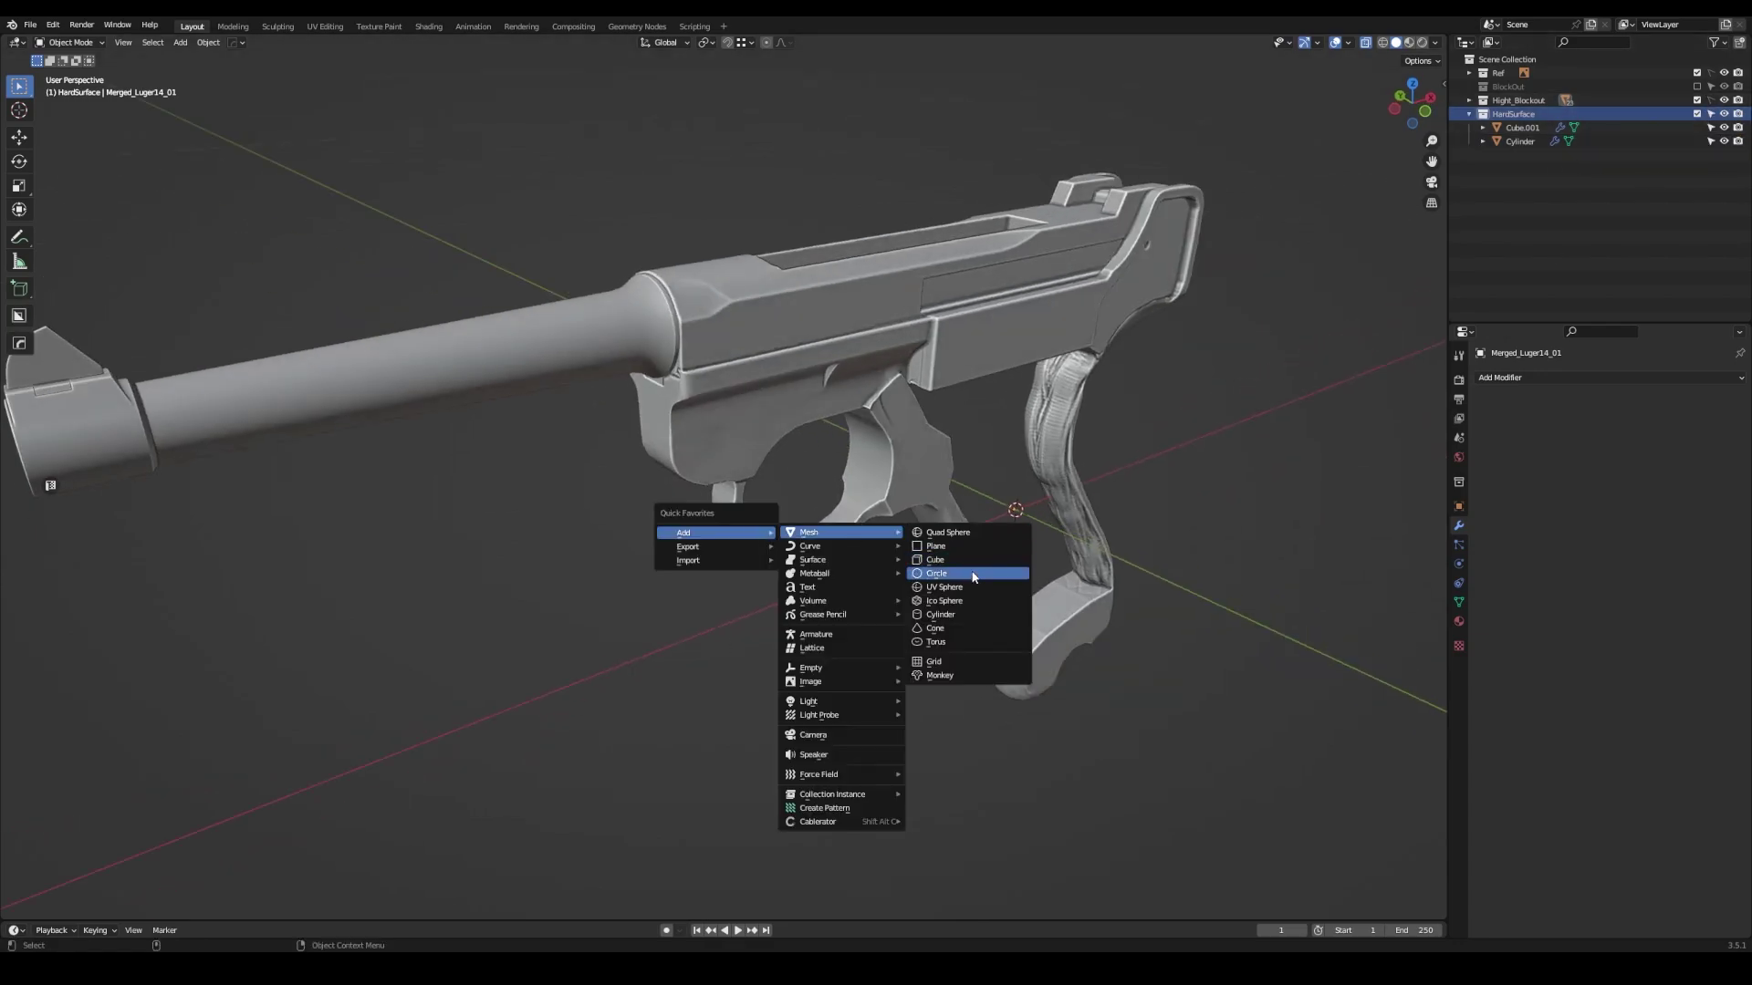
click(940, 529)
scroll(754, 536, down, 5)
key(Tab)
scroll(691, 562, down, 3)
key(a)
key(s)
click(788, 554)
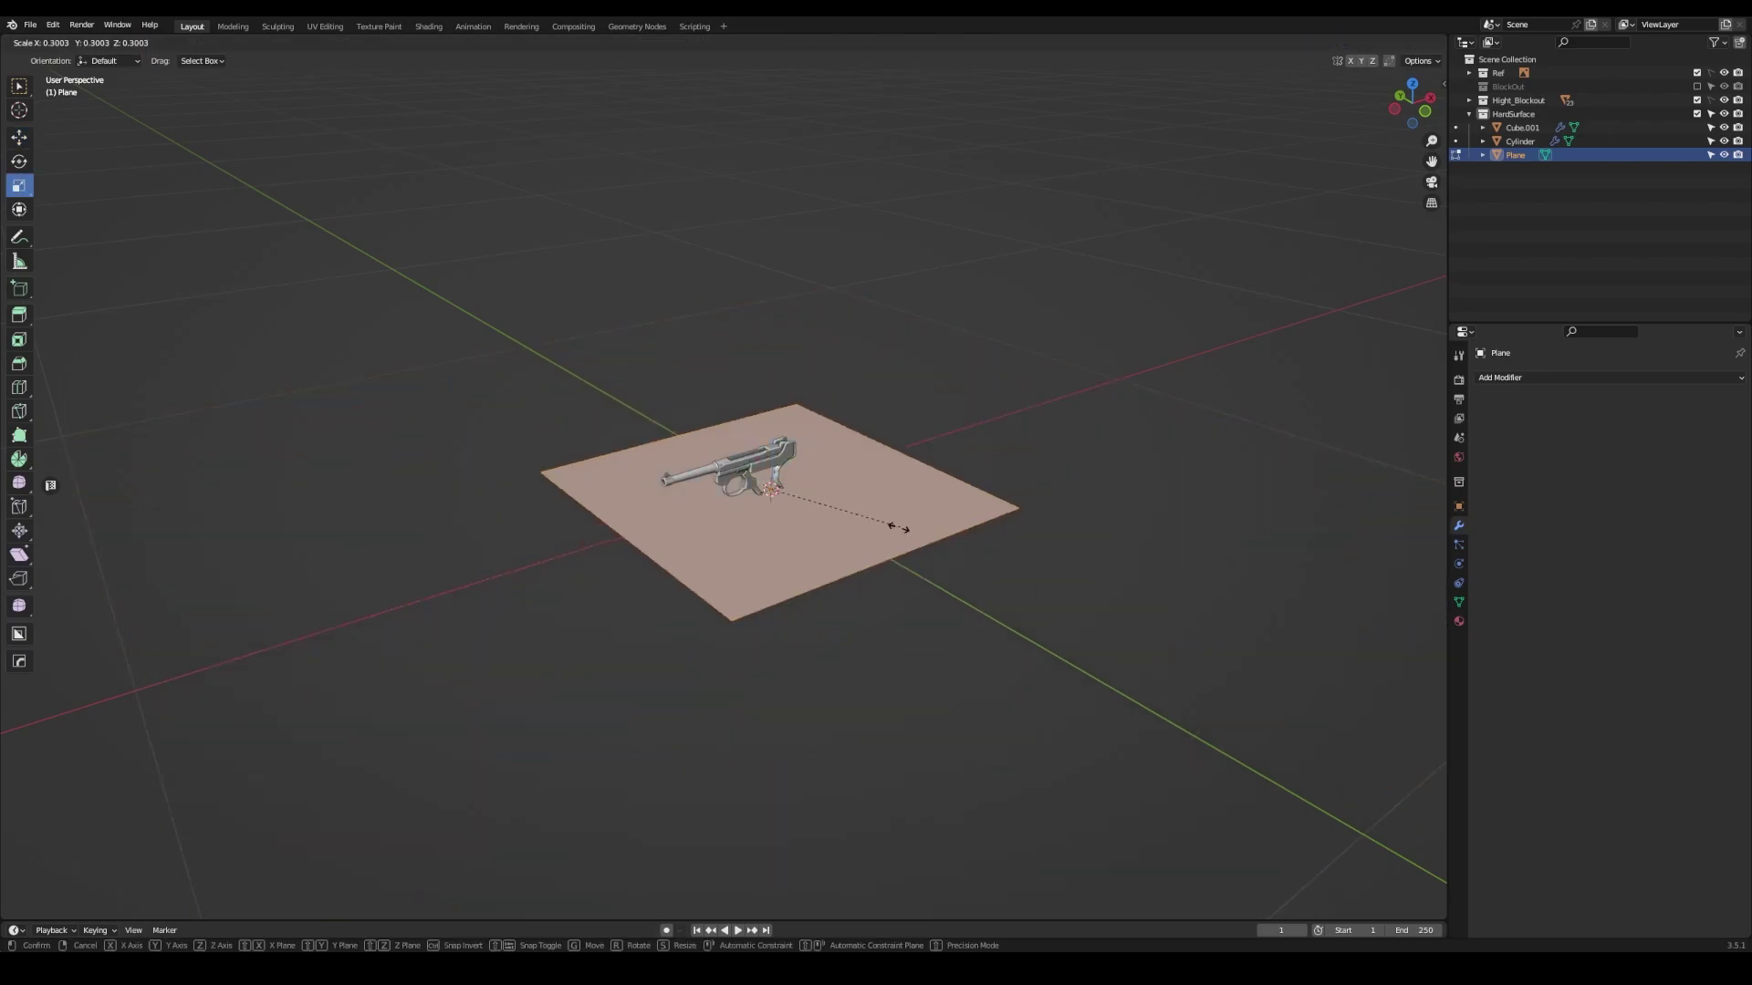
scroll(789, 554, up, 5)
- Move the plane onto the slide top just behind the barrel
middle_drag(788, 554, 738, 339)
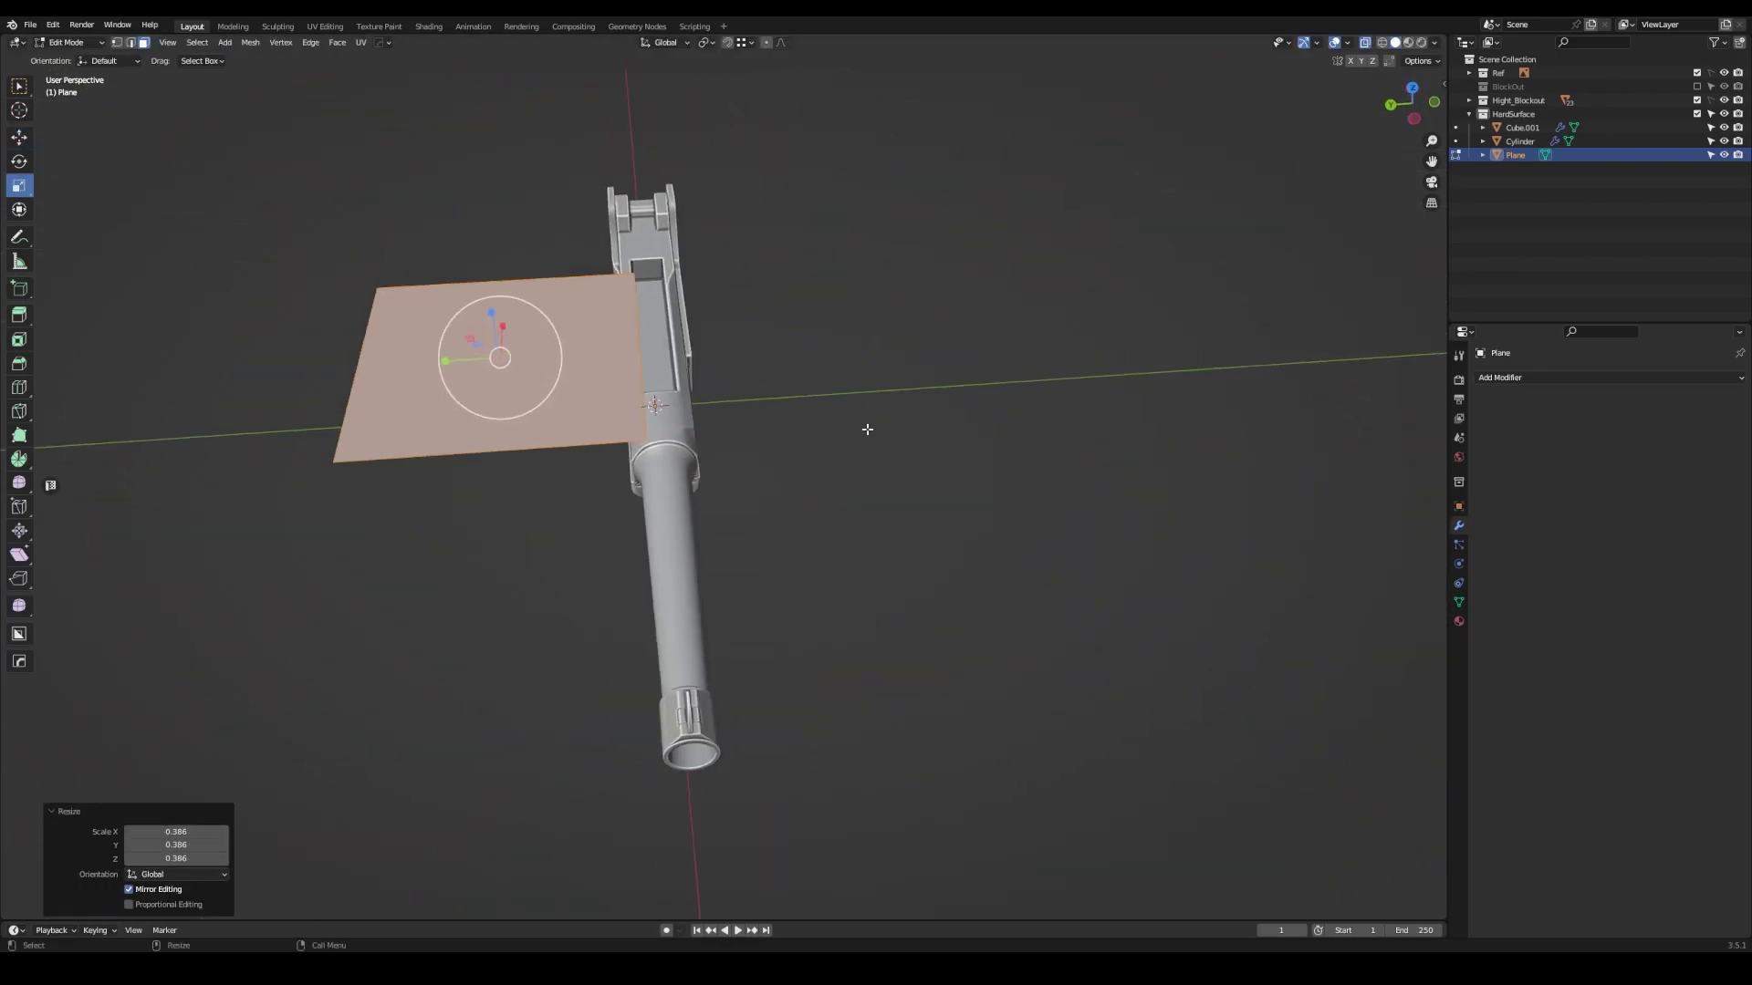
middle_drag(1145, 406, 694, 383)
drag(771, 424, 792, 397)
mouse_move(793, 397)
middle_down()
mouse_move(865, 418)
mouse_move(891, 393)
middle_up()
key(2)
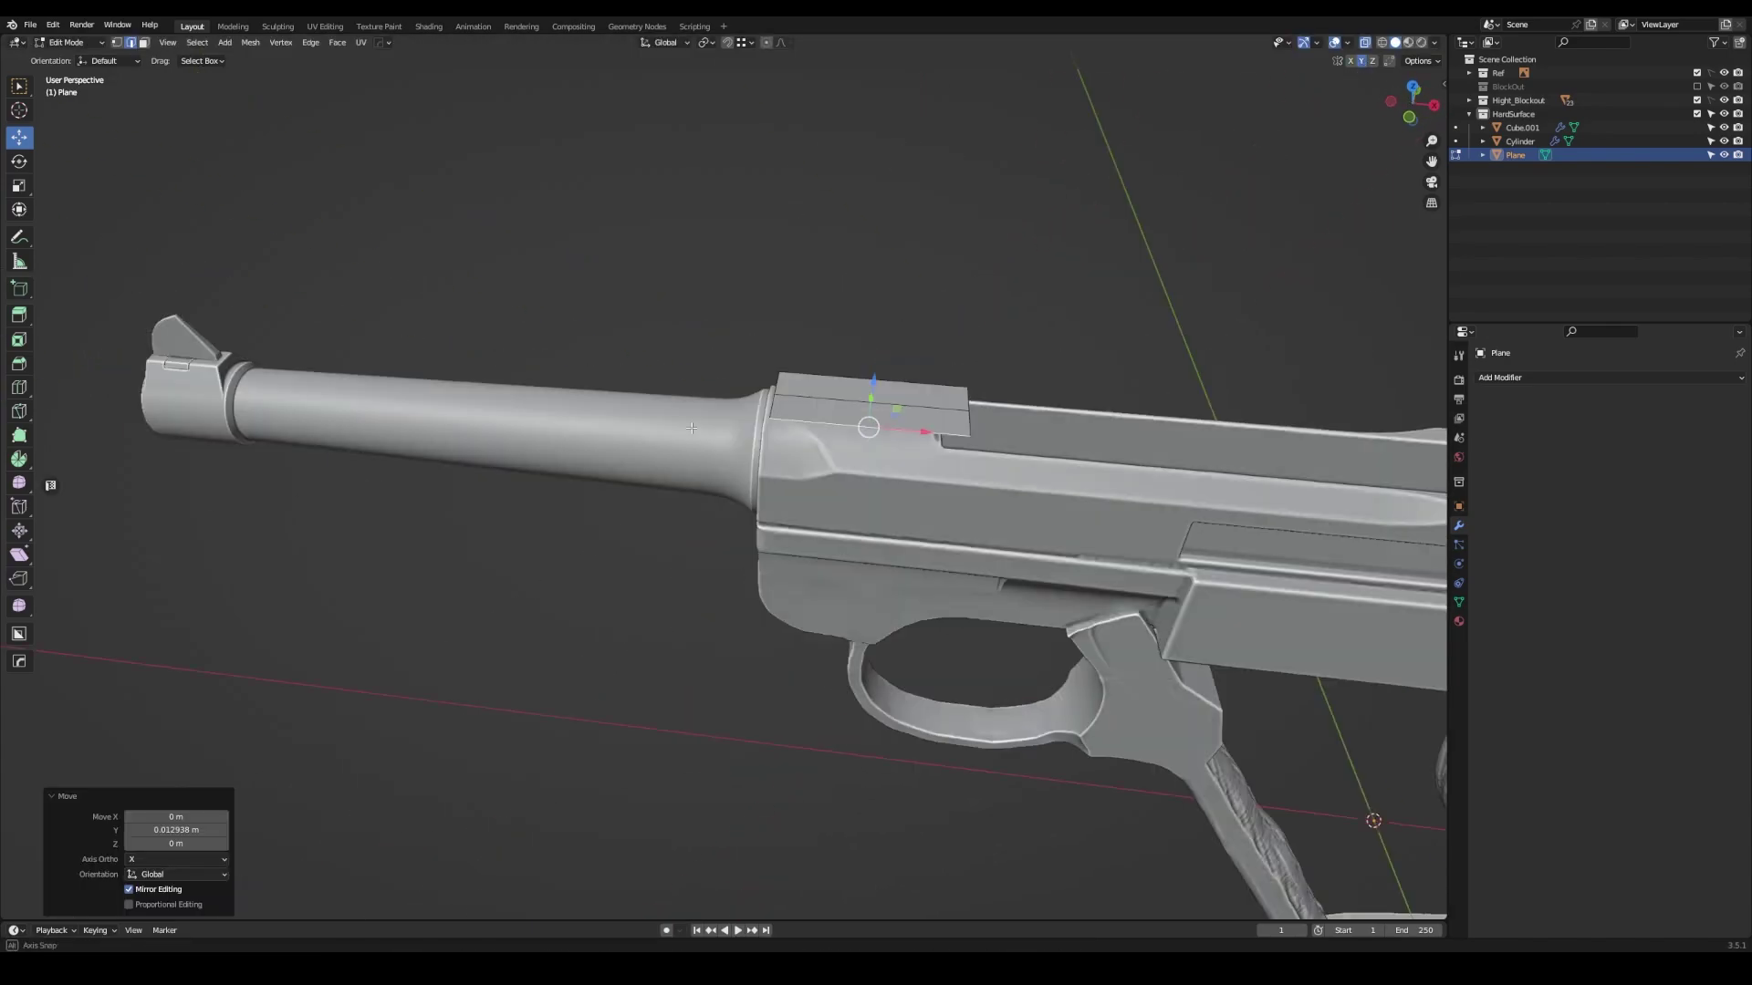
drag(912, 402, 927, 422)
mouse_move(927, 421)
middle_down()
mouse_move(786, 376)
mouse_move(951, 343)
middle_up()
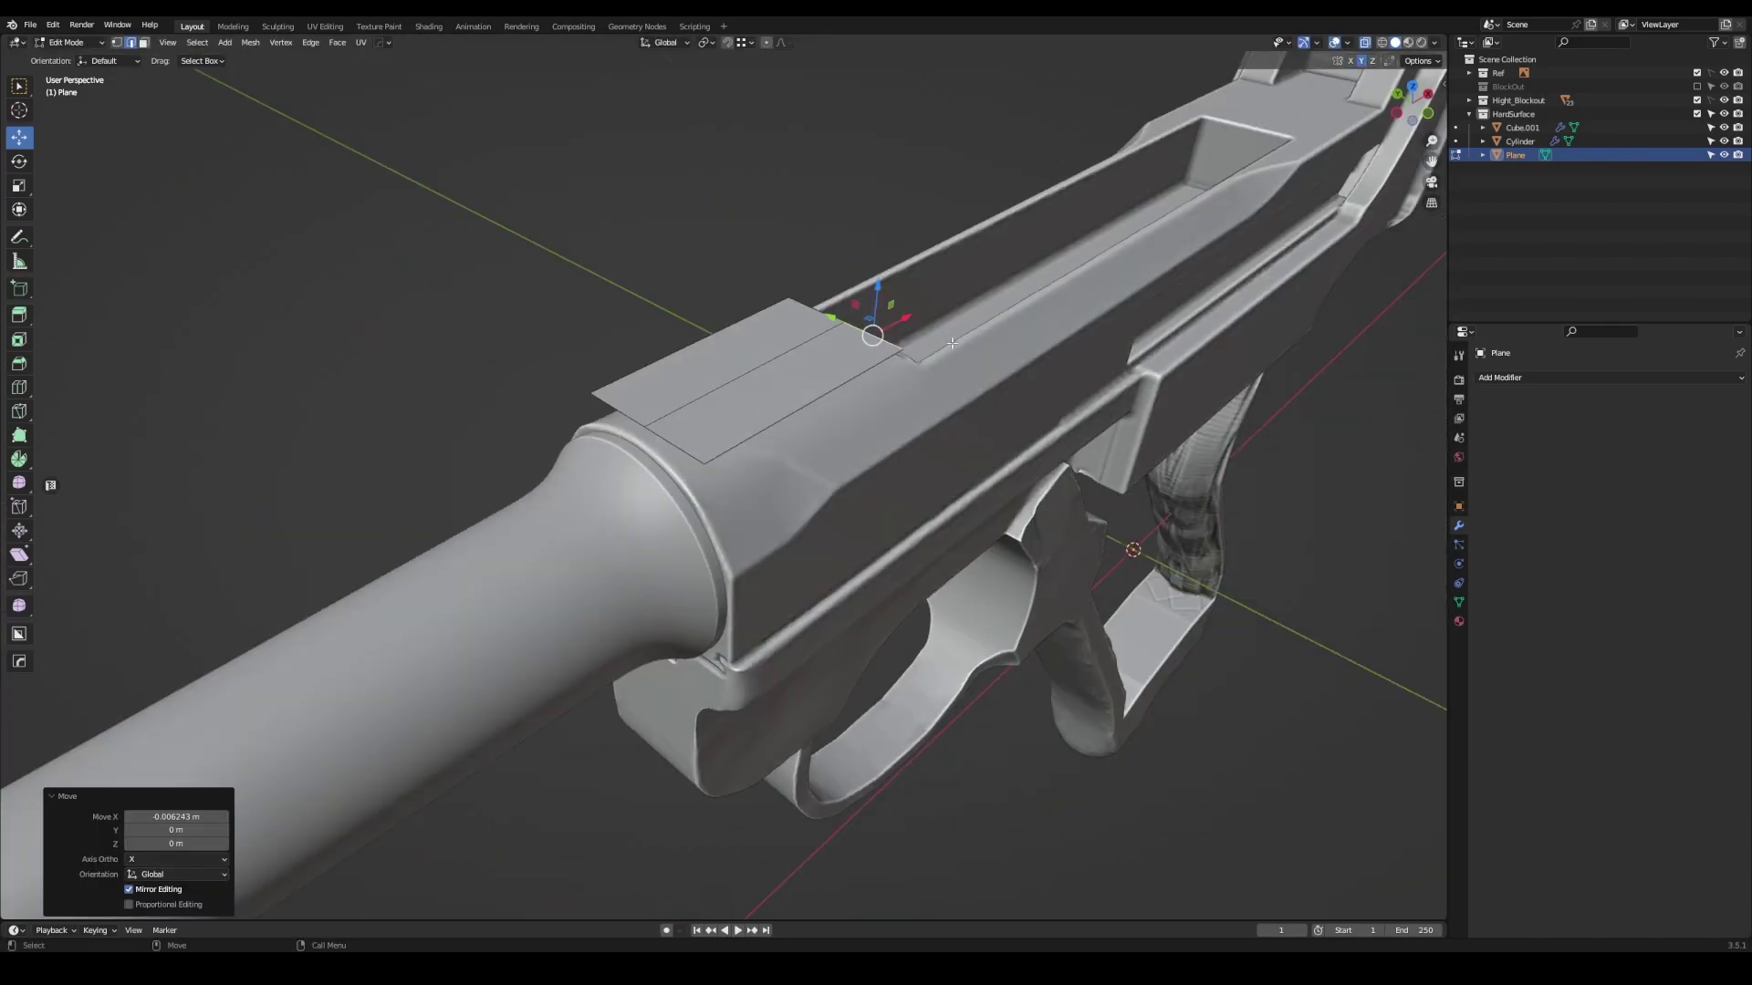
middle_drag(796, 395, 761, 392)
- Symmetrize the plane across its centre and check its placement from several angles
key(ctrl+l)
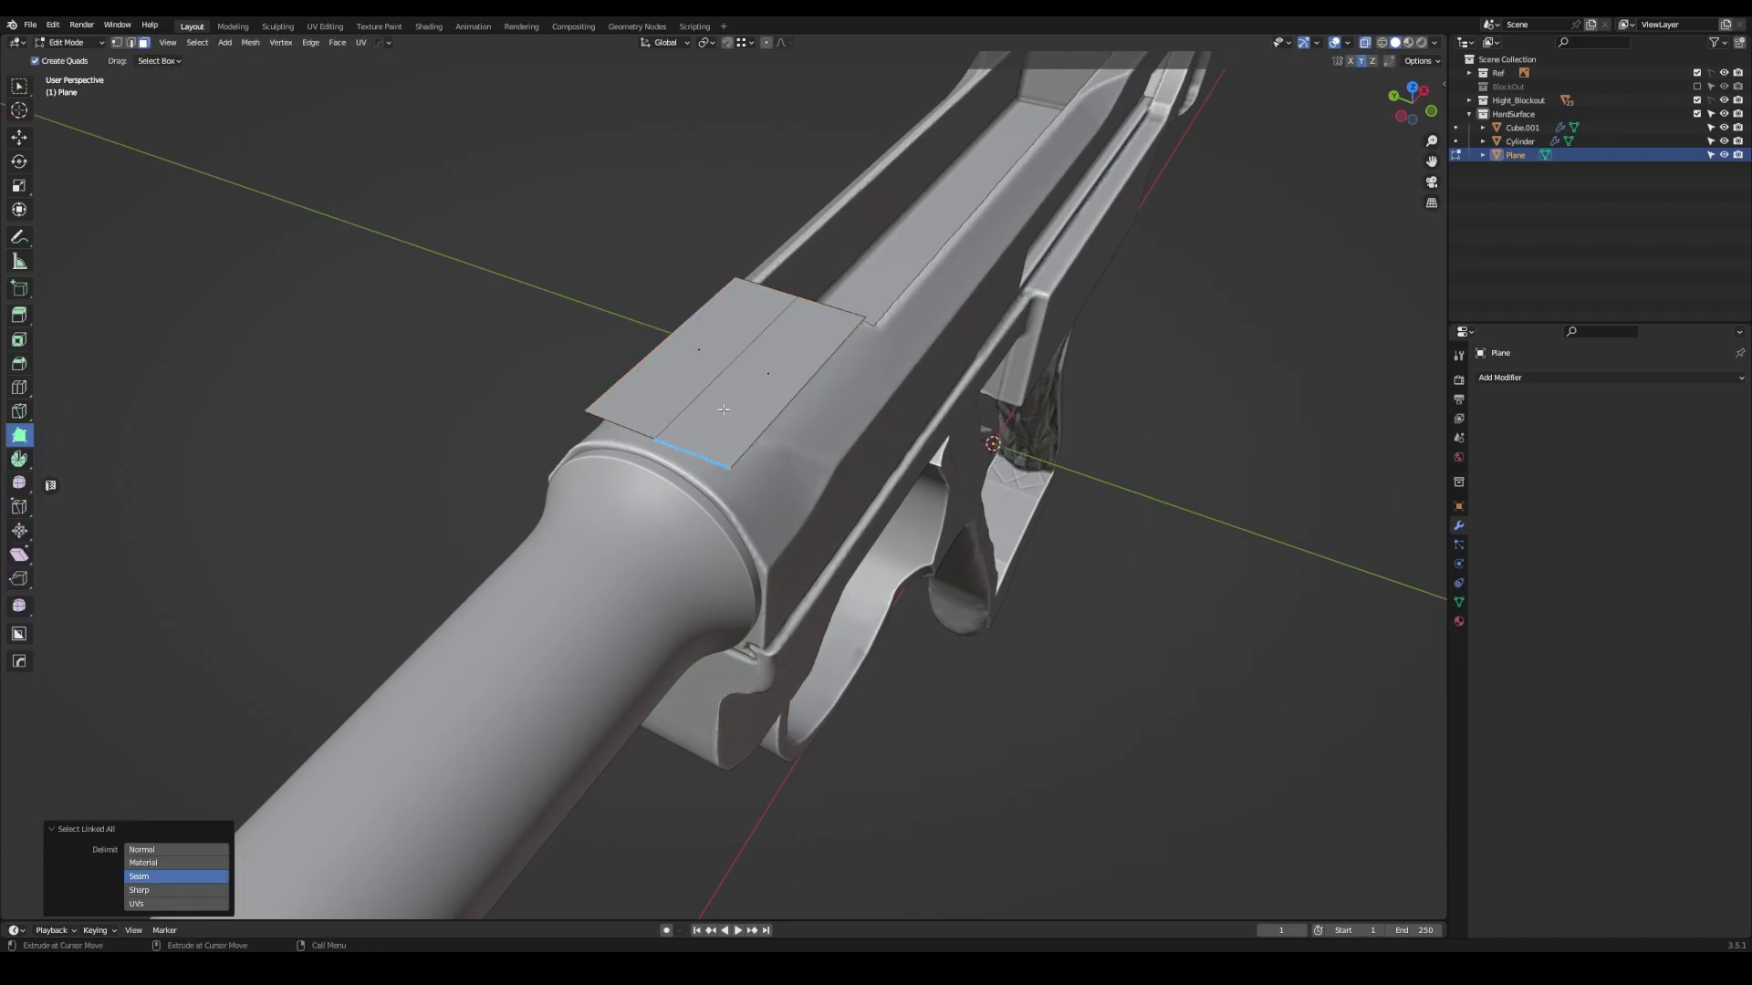
key(alt+x)
click(761, 388)
key(Tab)
middle_drag(909, 412, 775, 363)
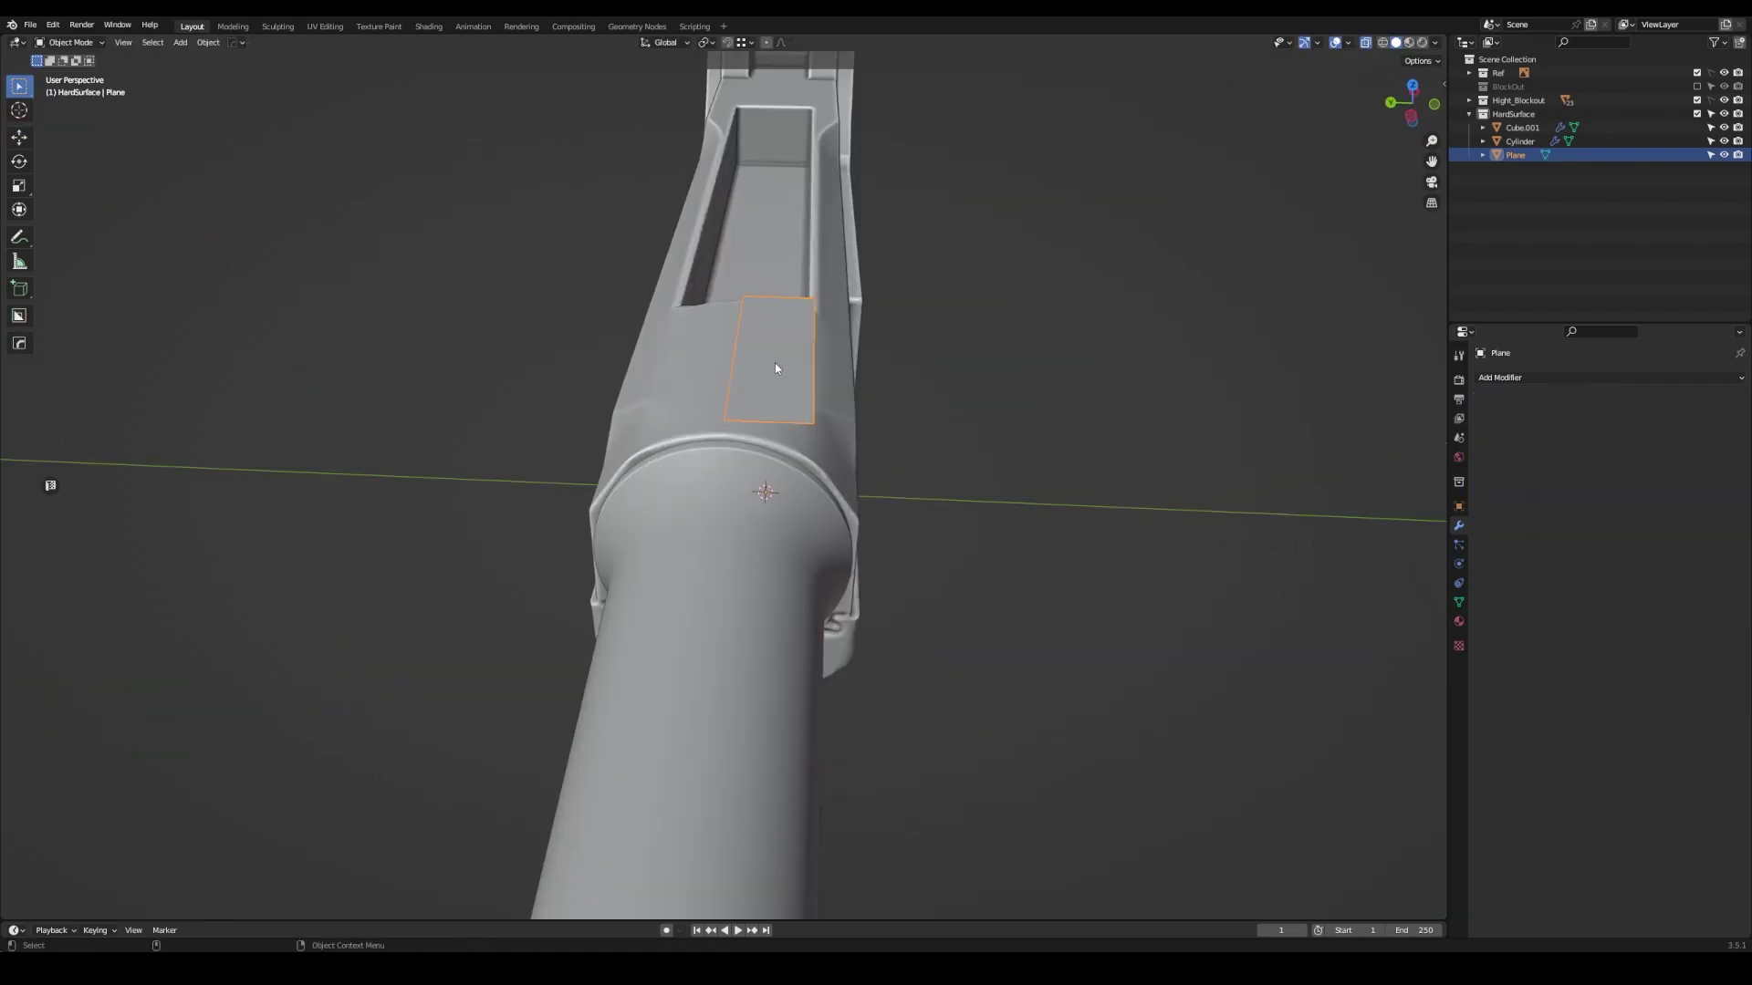
key(Tab)
middle_drag(866, 491, 1413, 595)
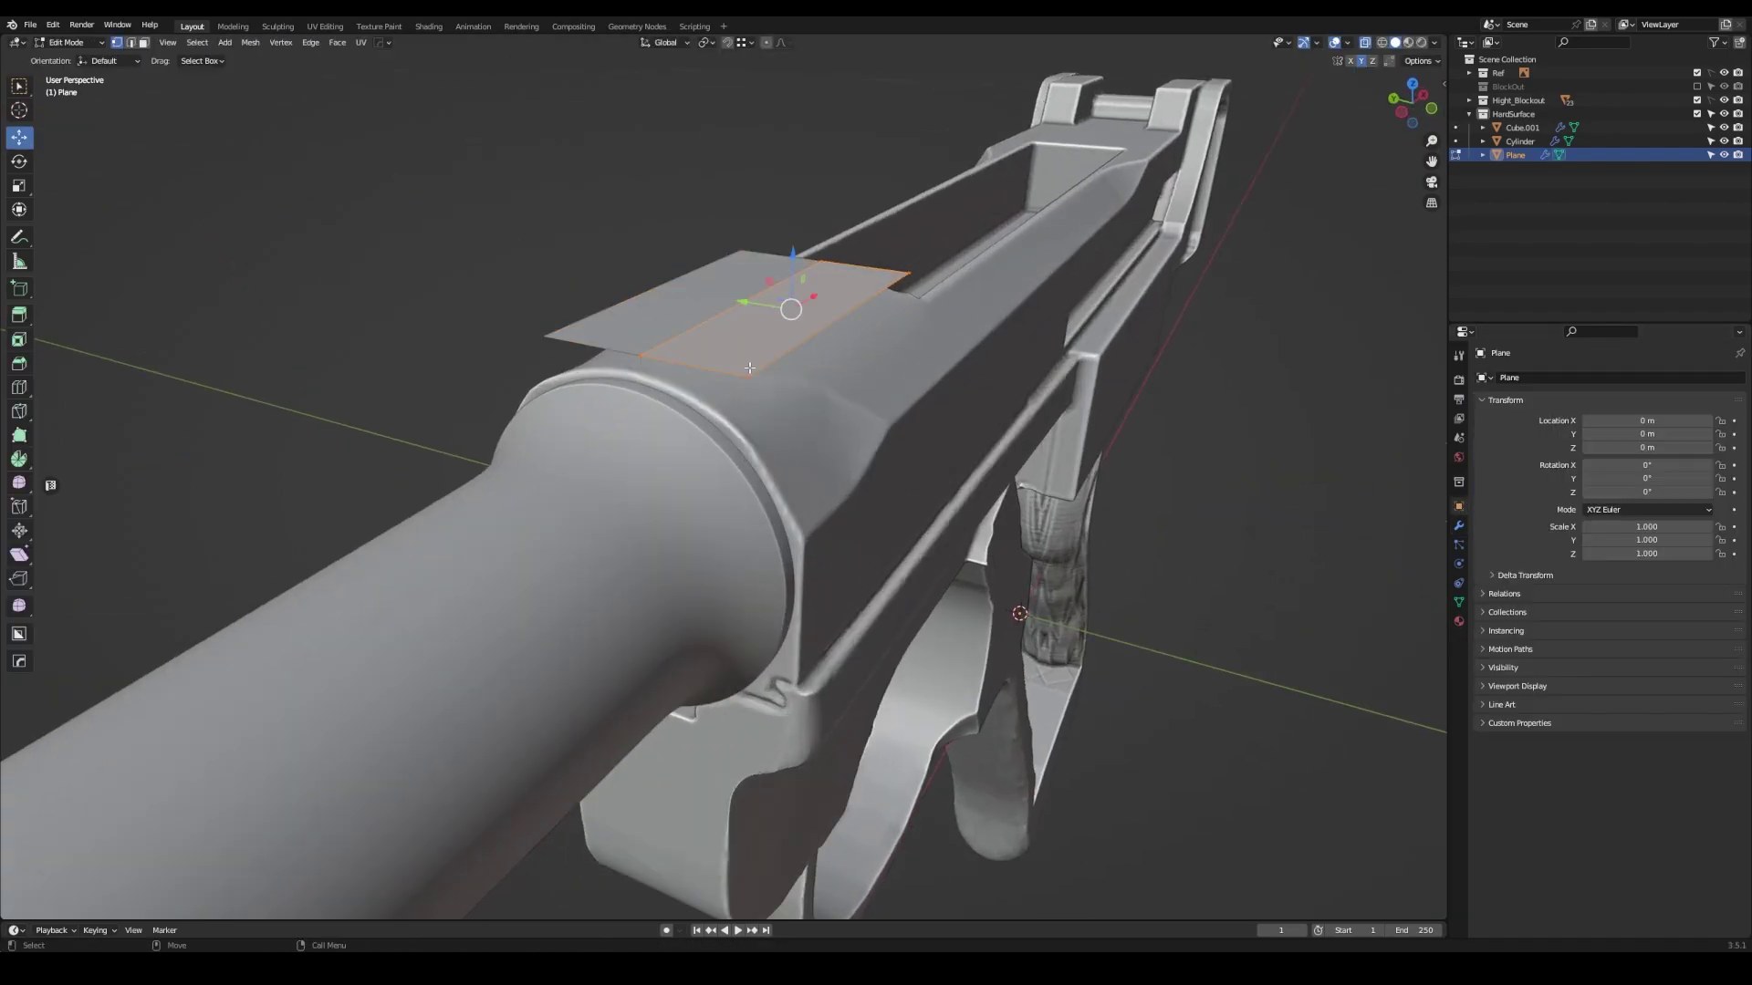
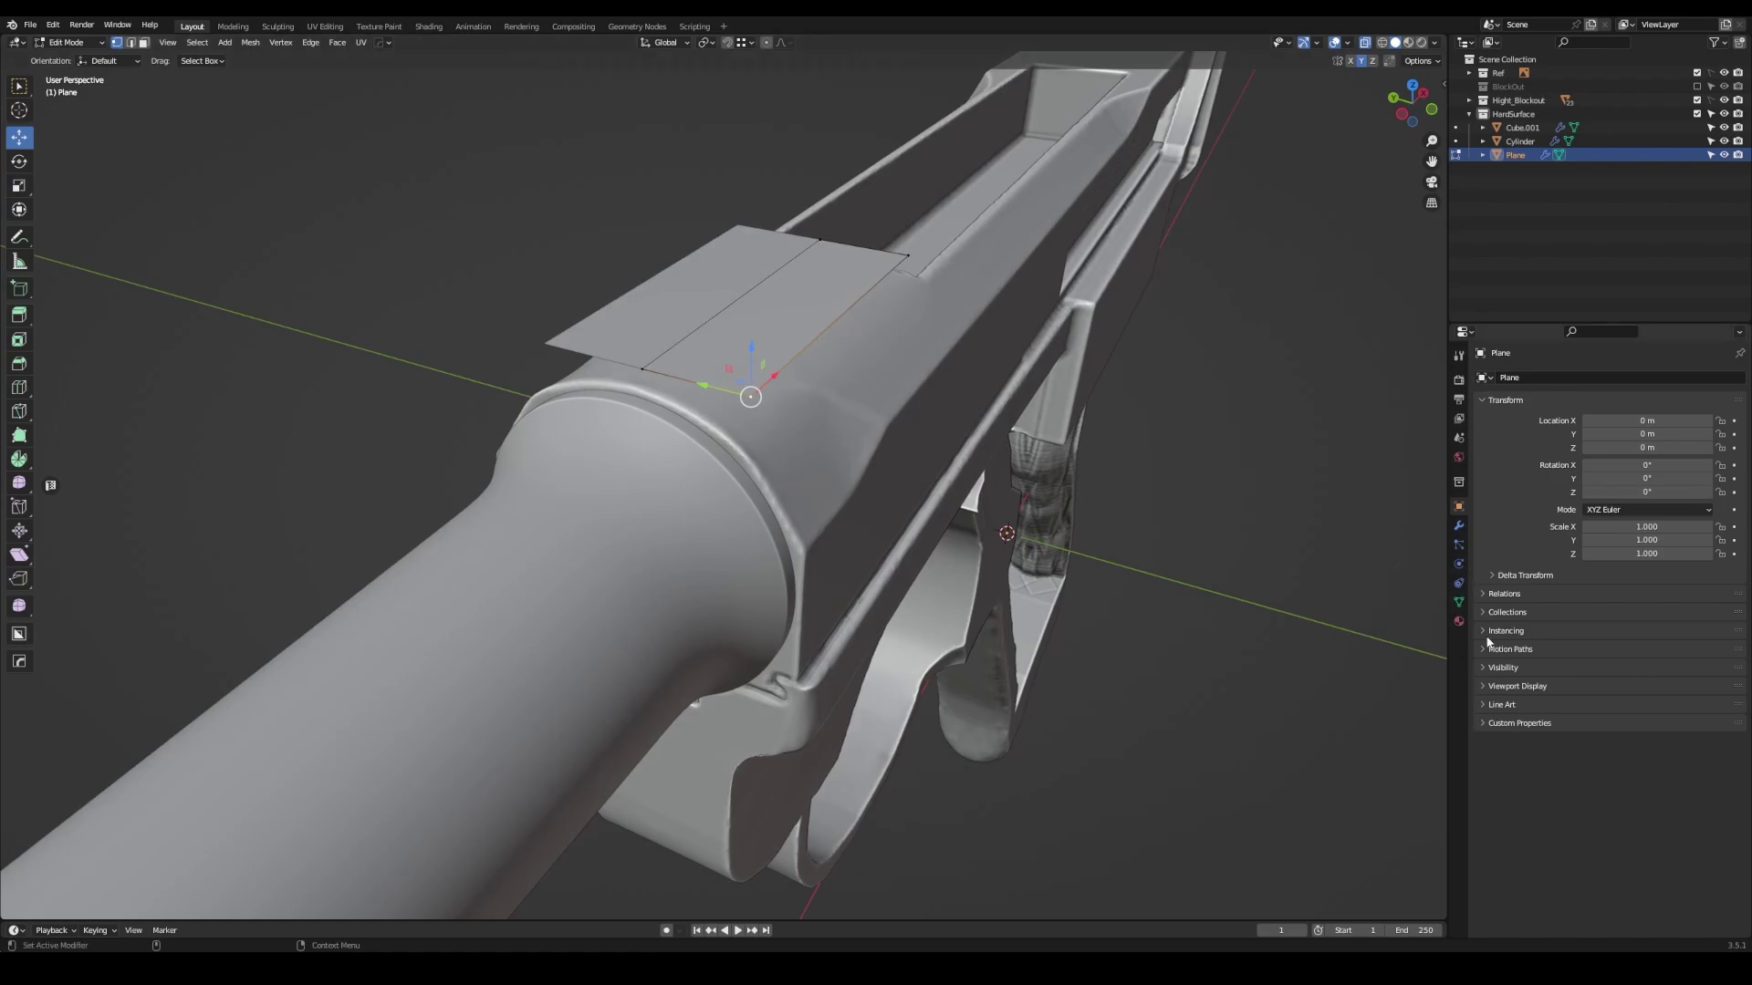
- Make the plane draw In Front and give its viewport display colour a saturated blue
click(1487, 685)
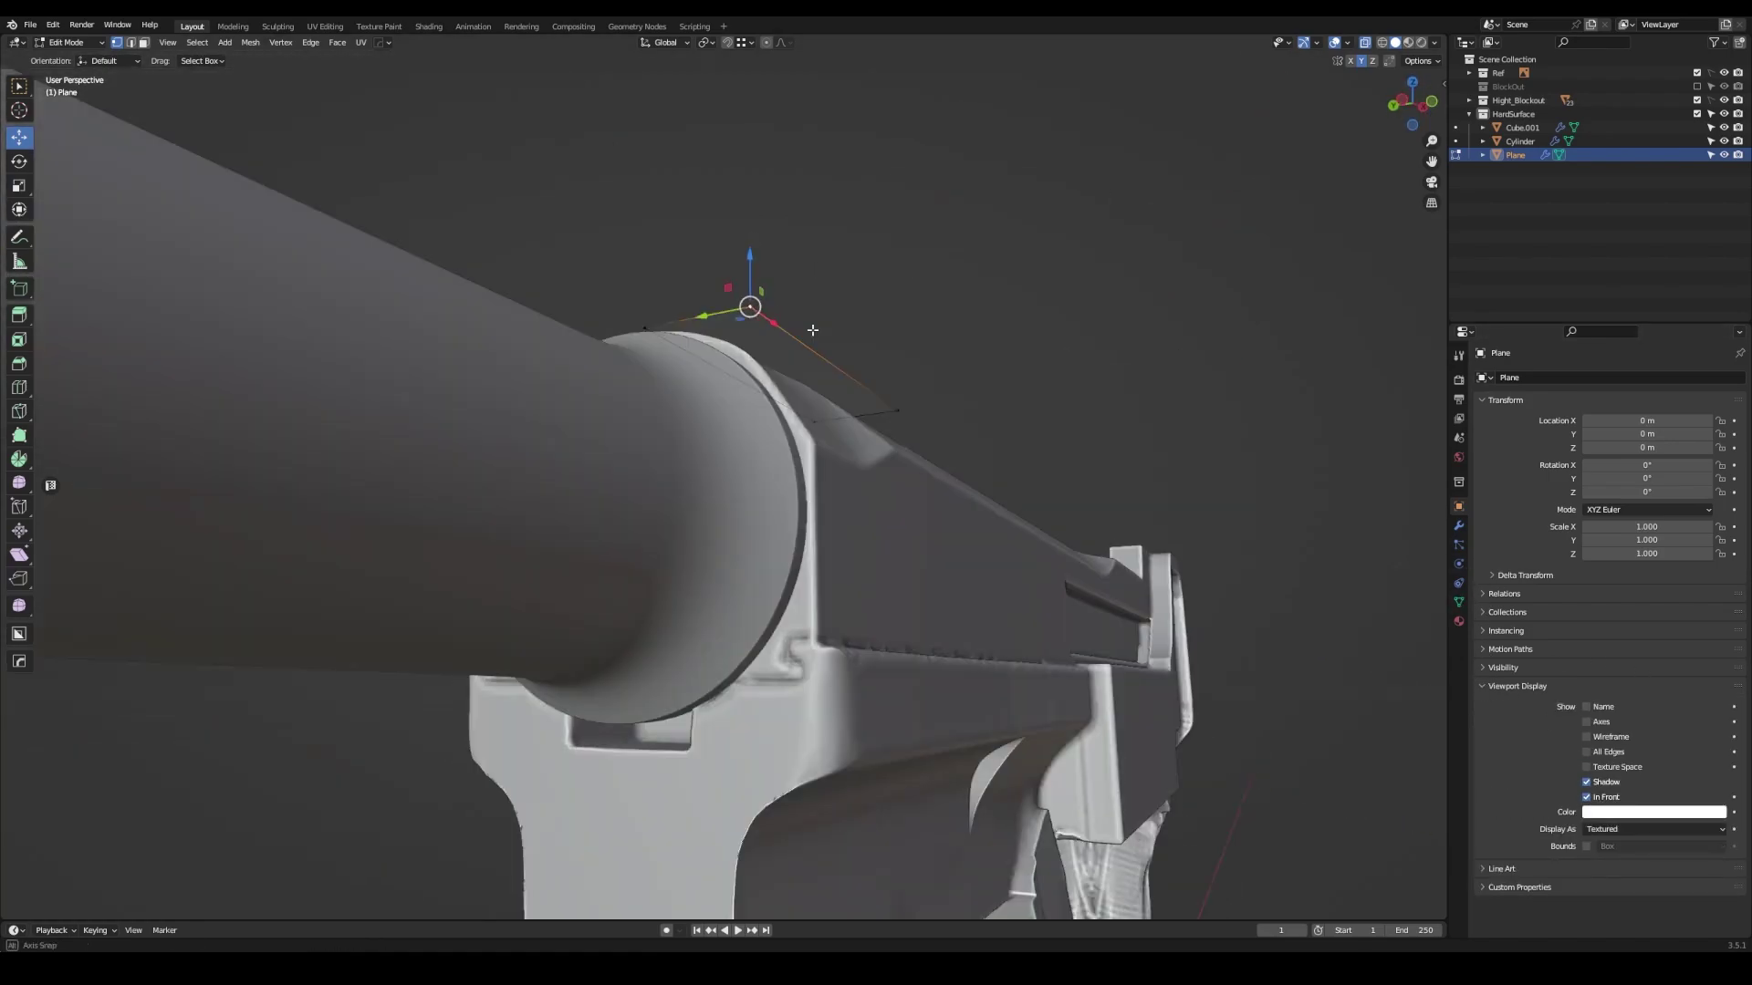
click(1586, 797)
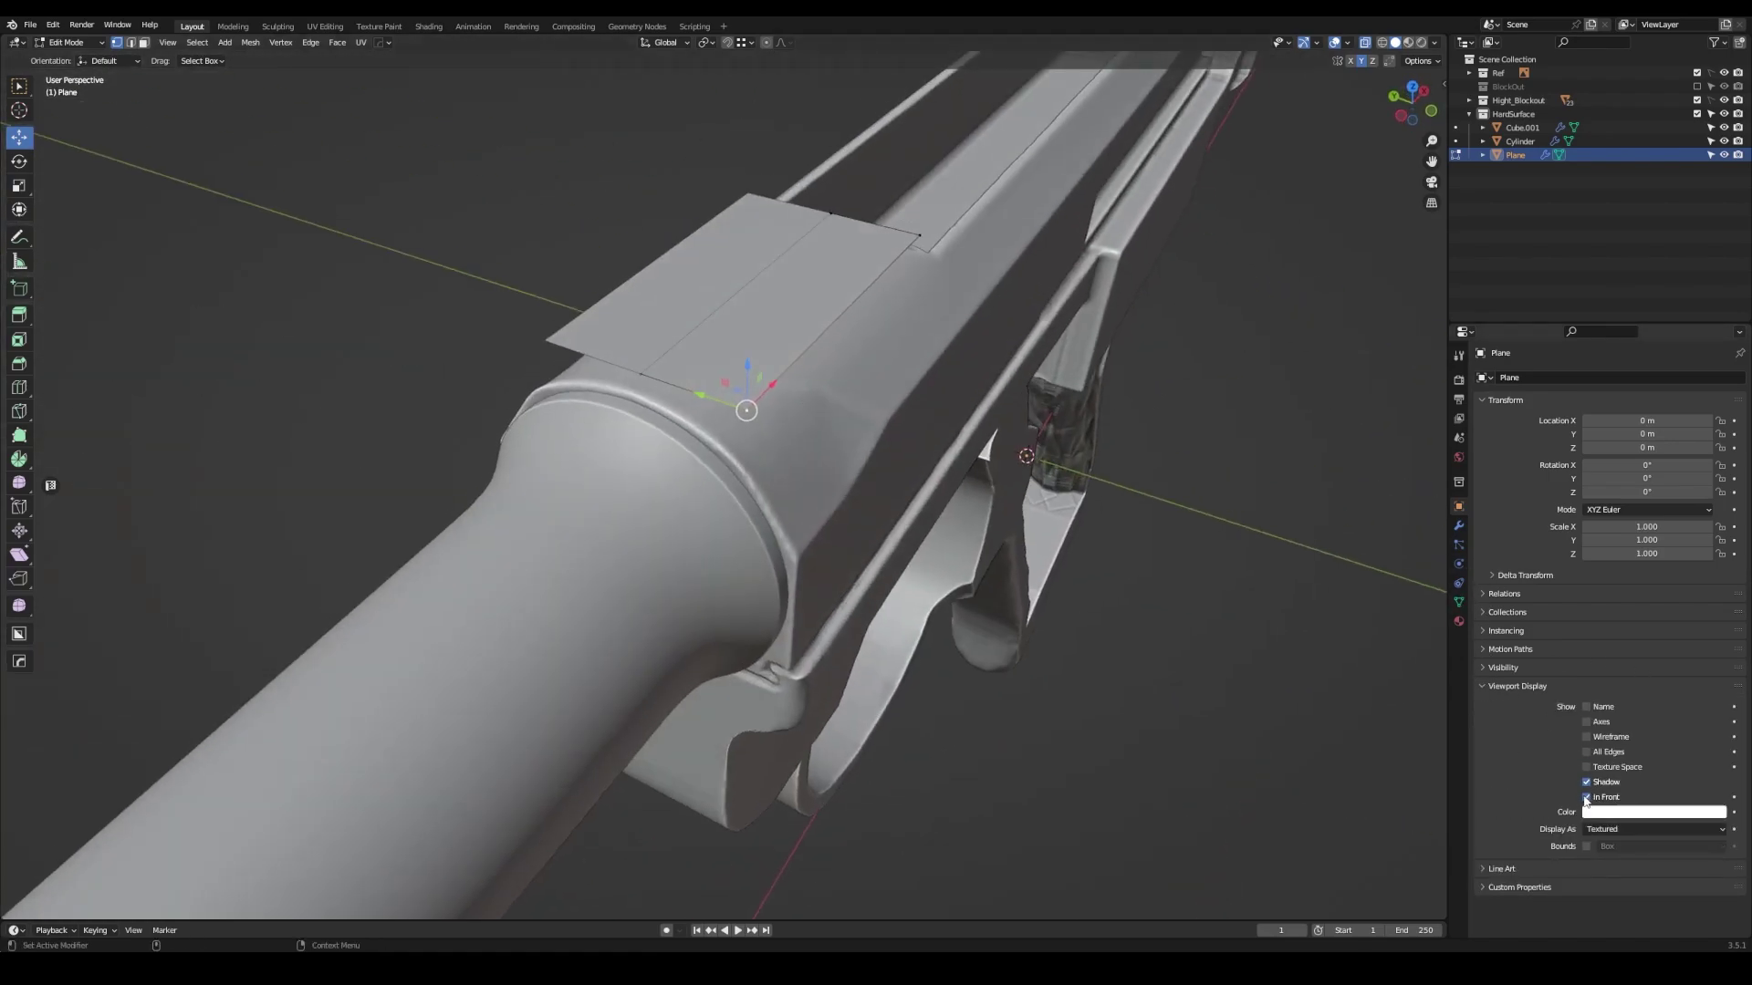
click(1622, 812)
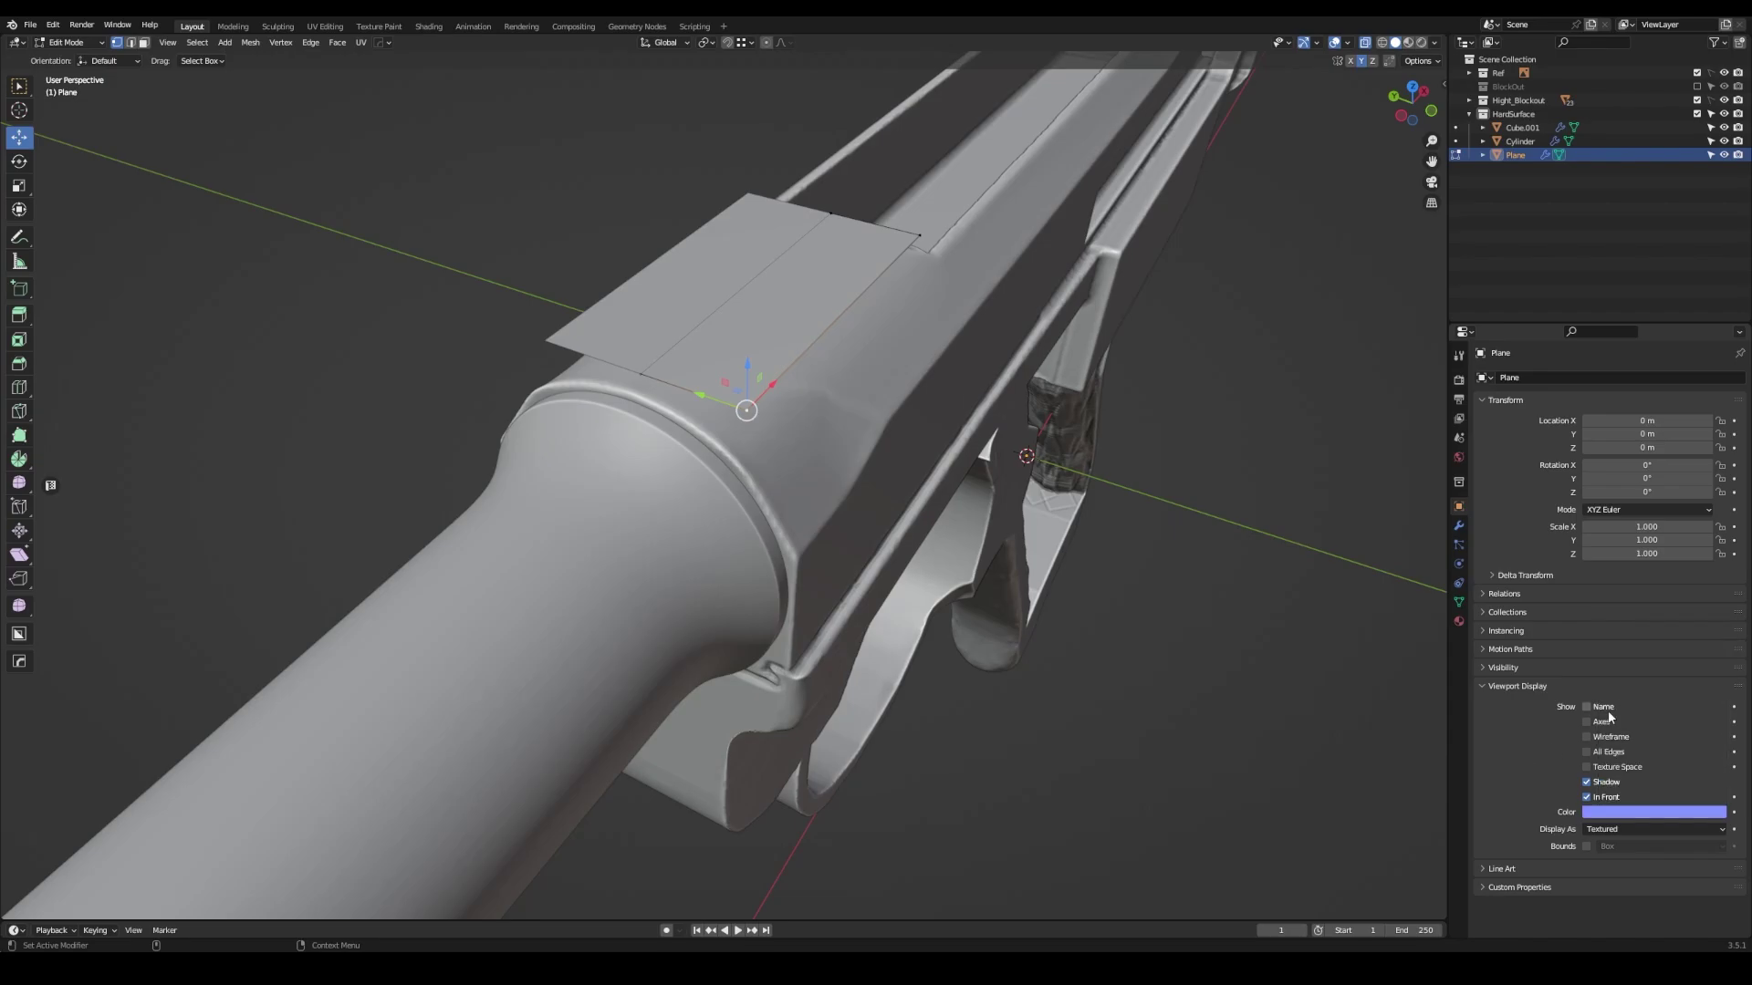
click(1606, 832)
click(1608, 830)
click(1587, 796)
click(1642, 829)
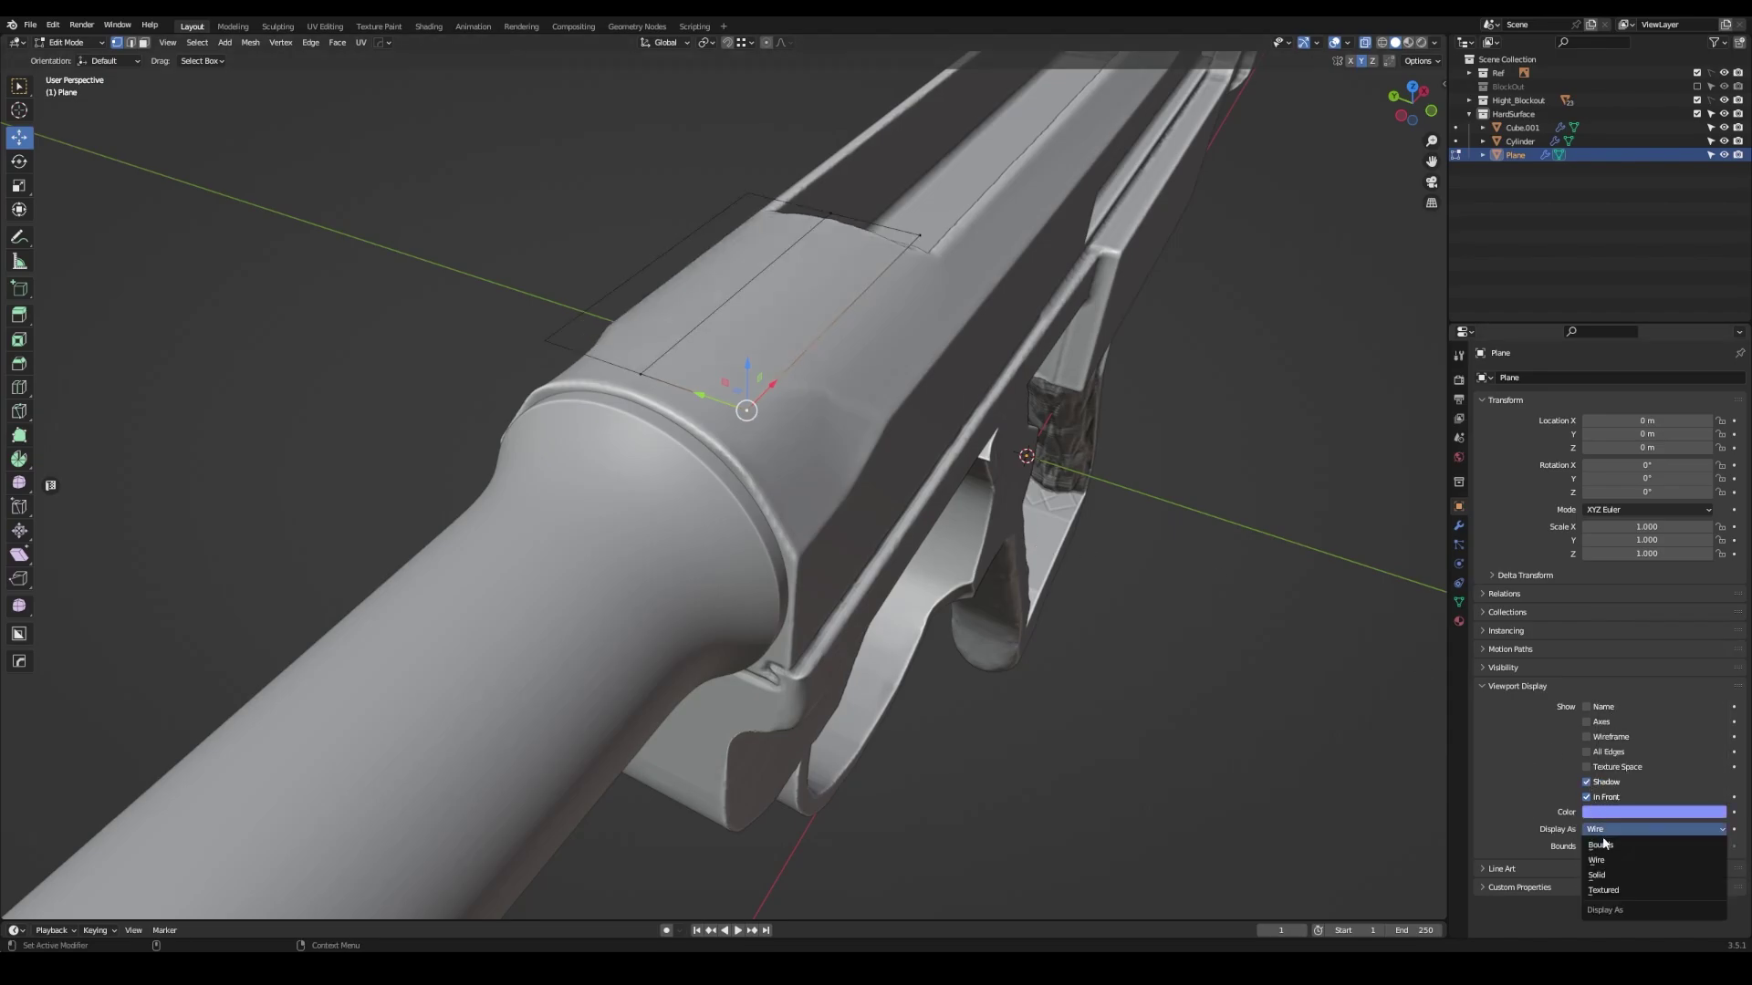
click(1633, 871)
click(1642, 812)
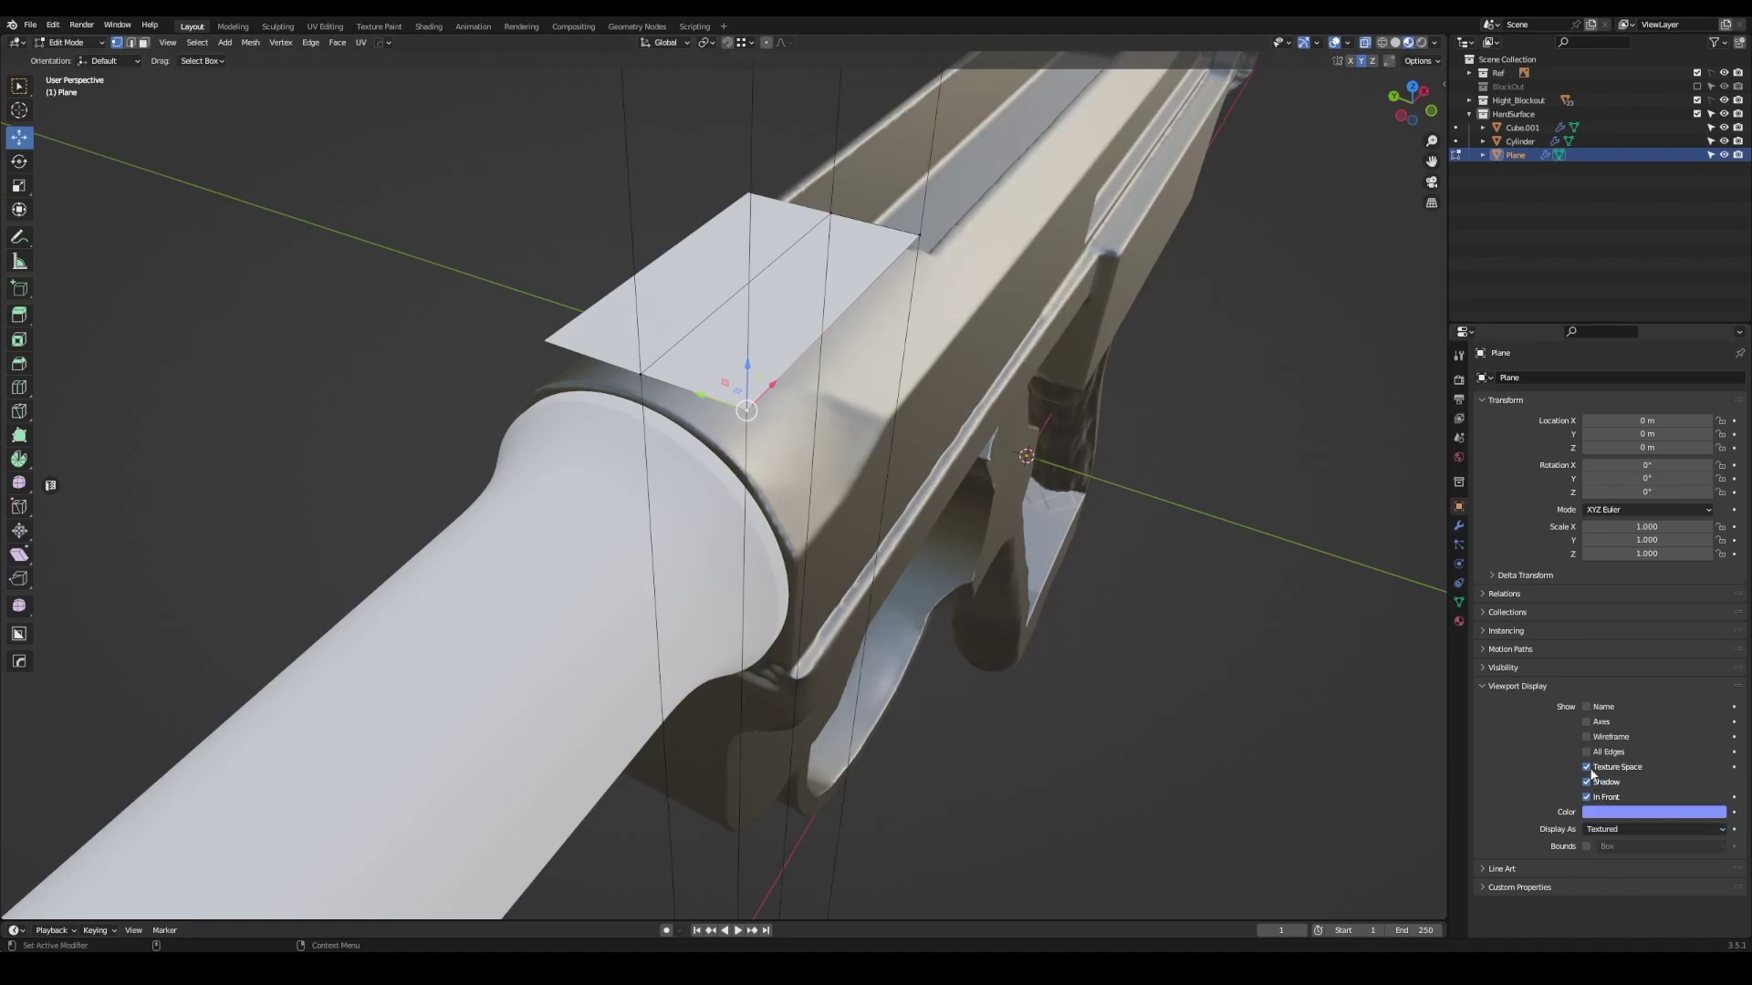
click(1642, 830)
click(1675, 655)
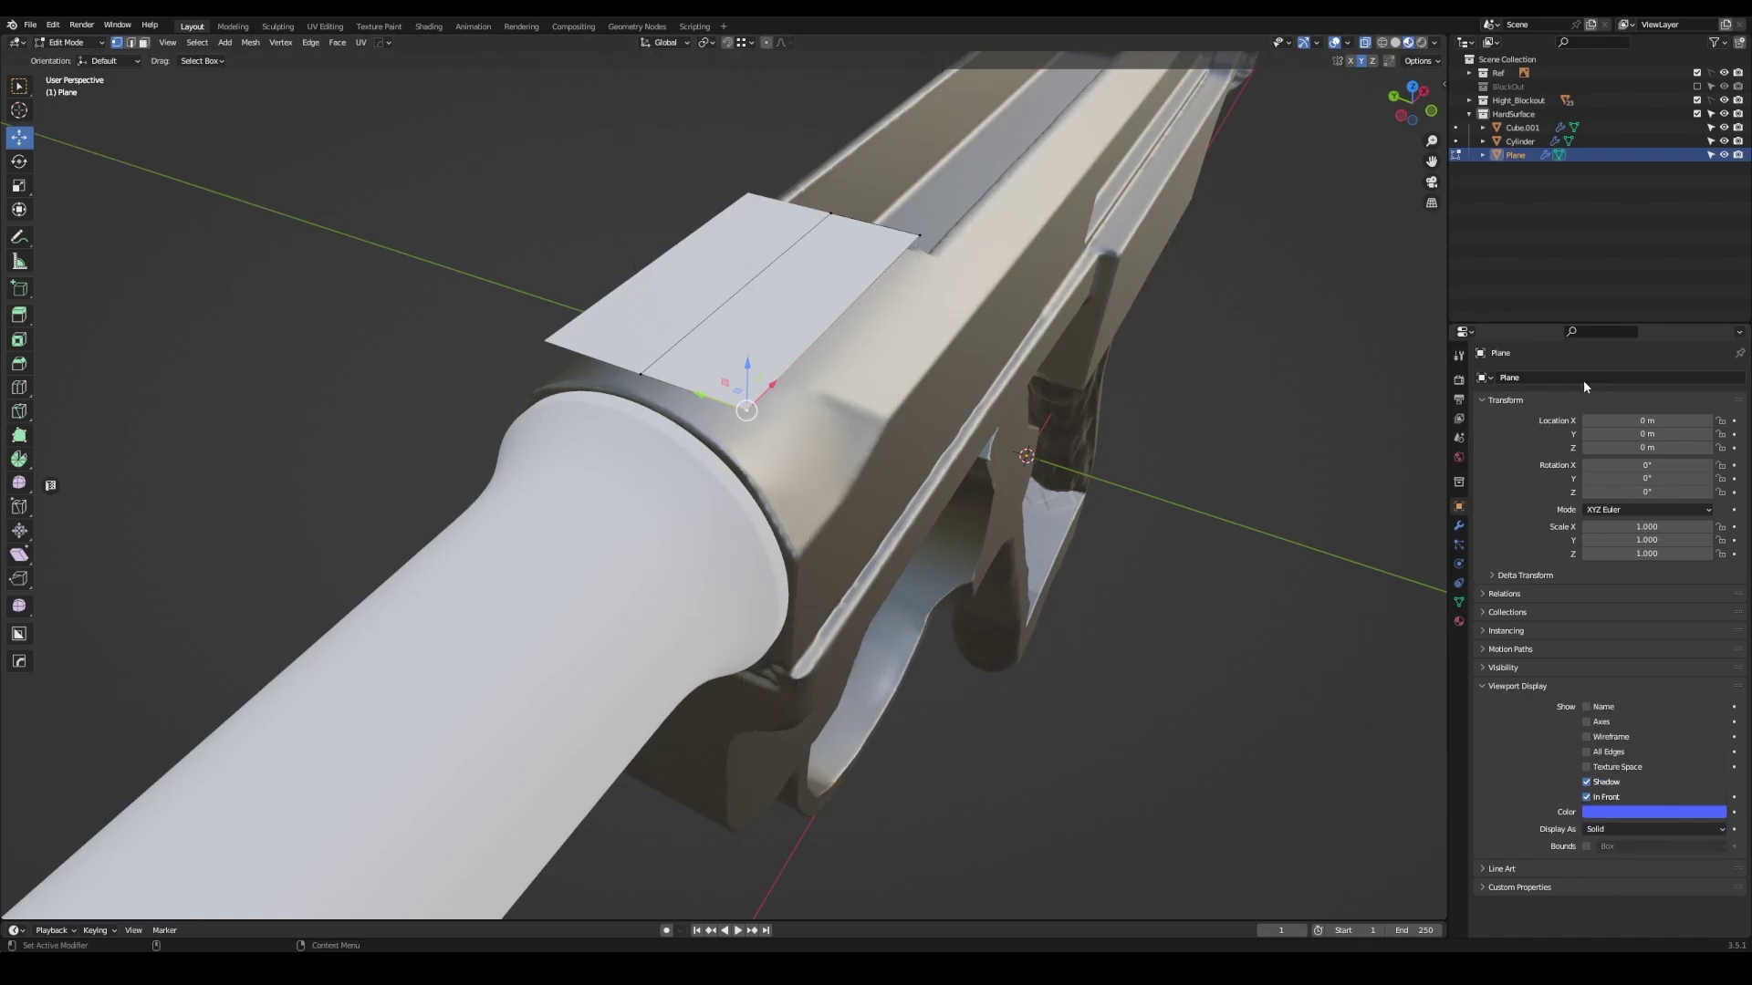
- Add a new material to the plane, then restore Solid display with In Front
click(1459, 622)
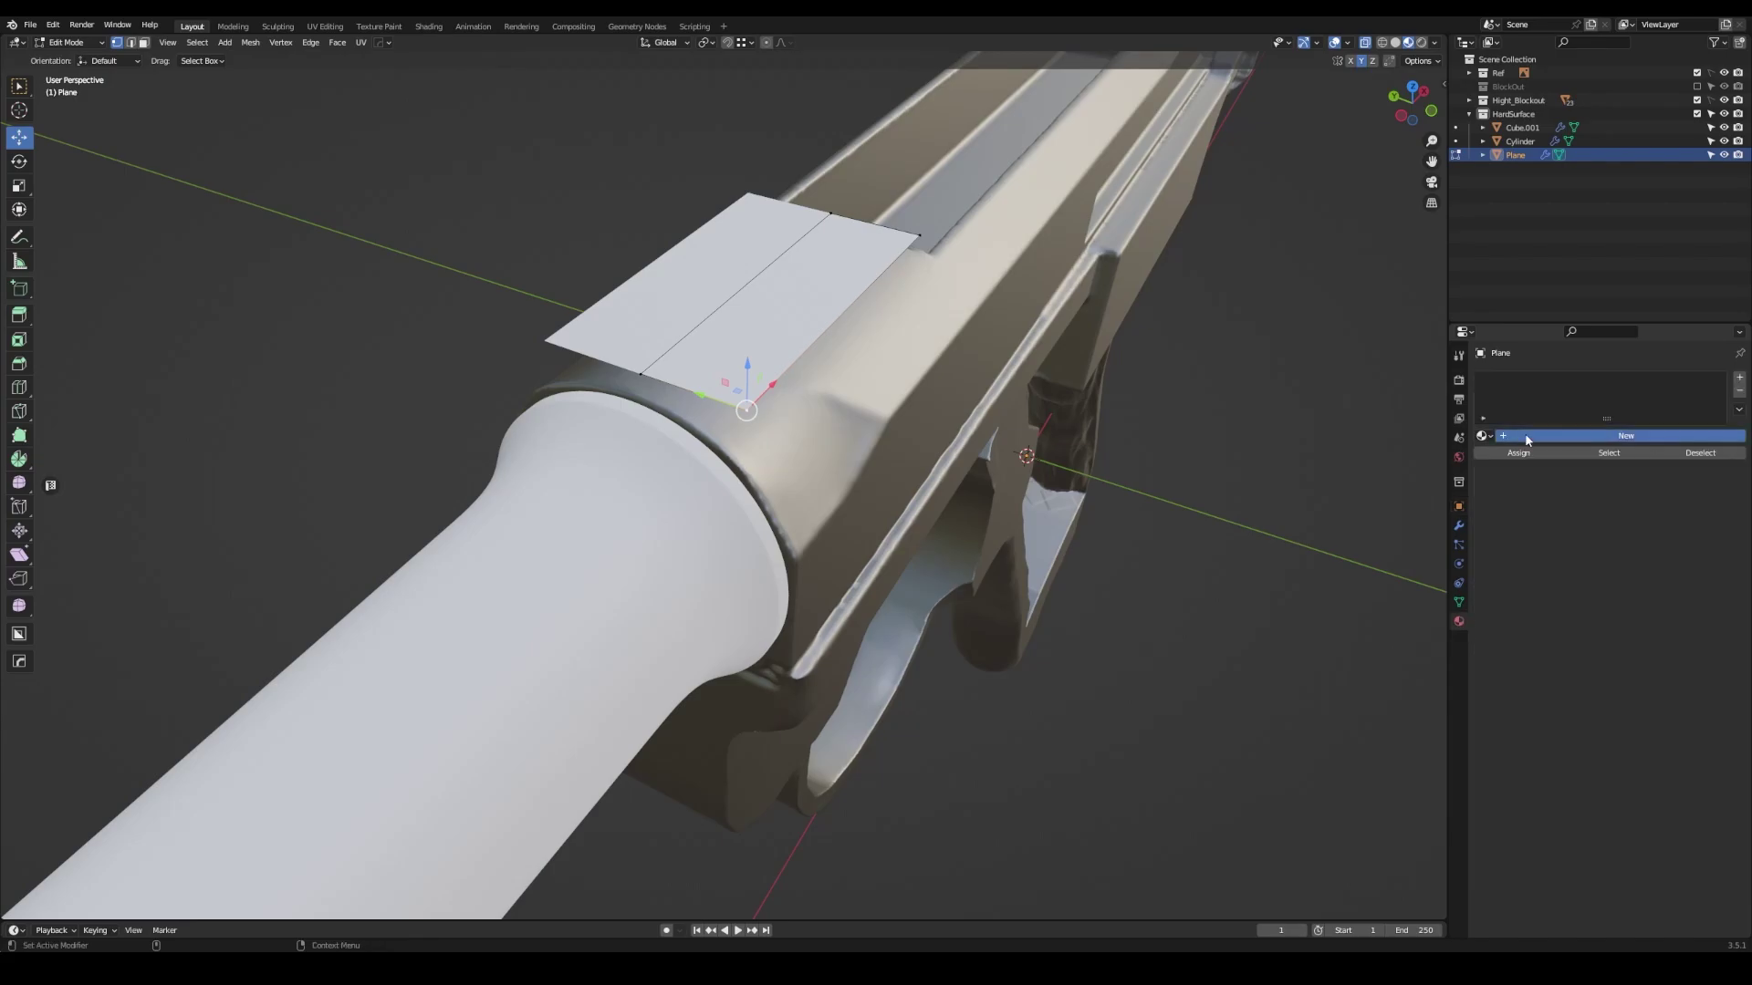
click(1539, 436)
double_click(1539, 436)
click(1459, 507)
click(1653, 829)
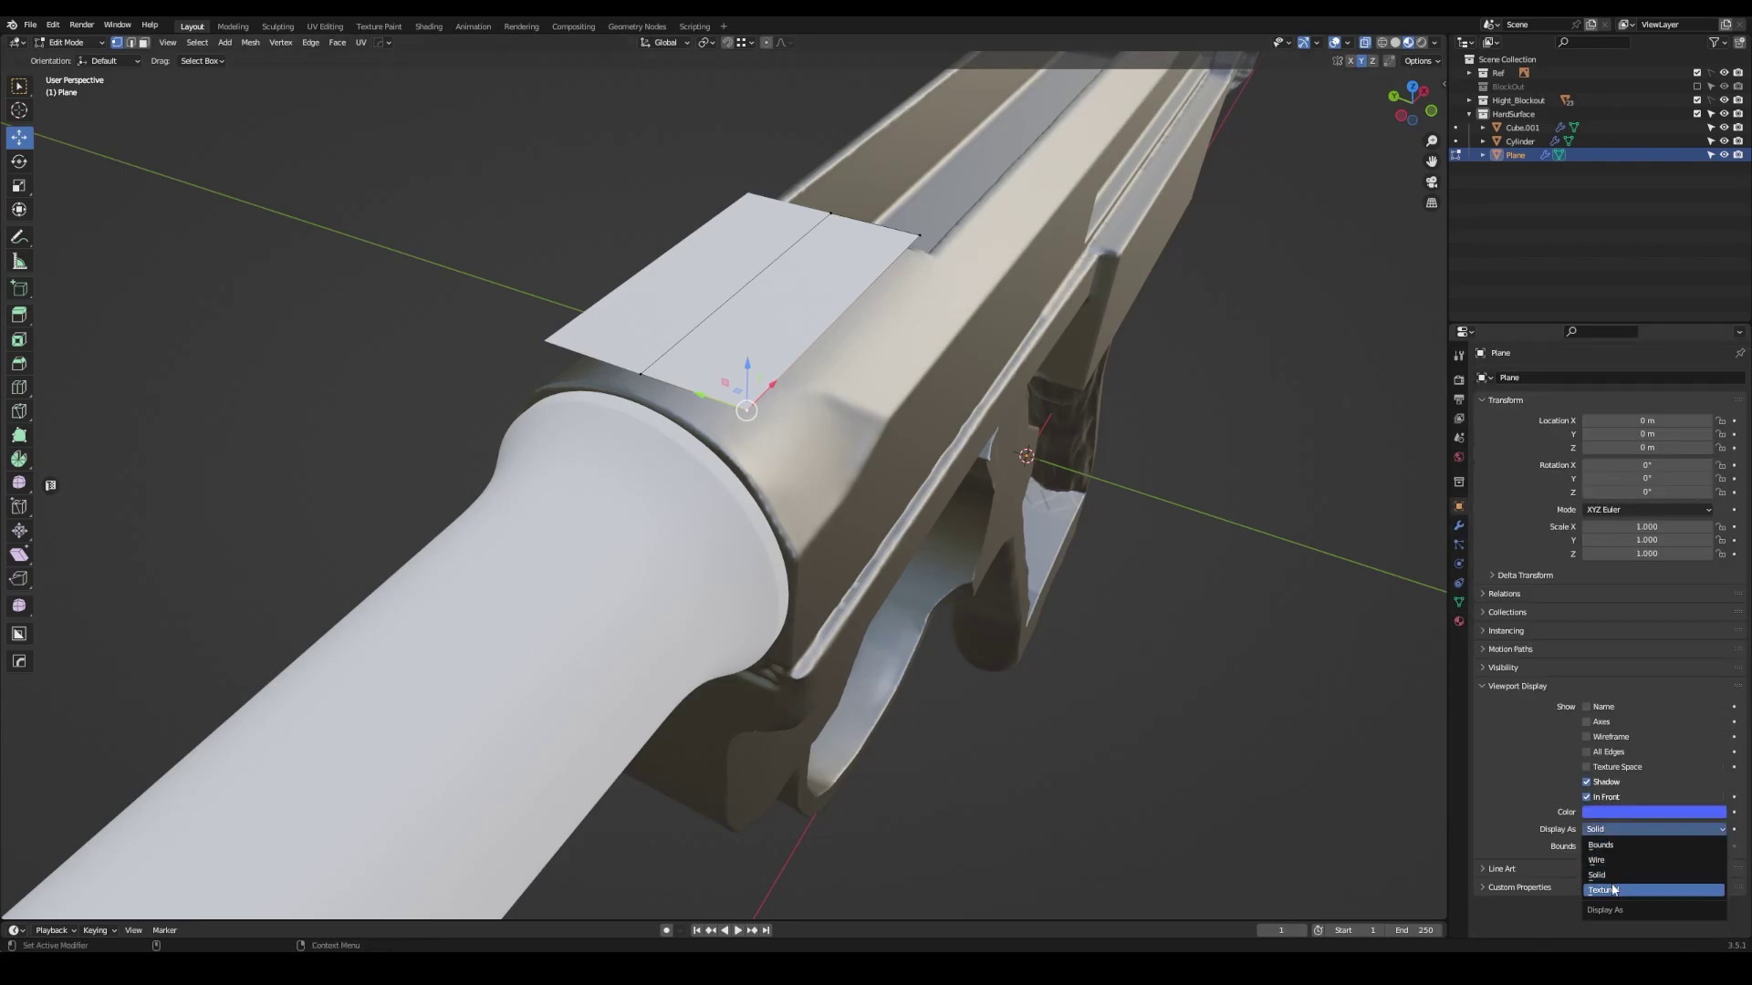
click(1599, 767)
click(1653, 829)
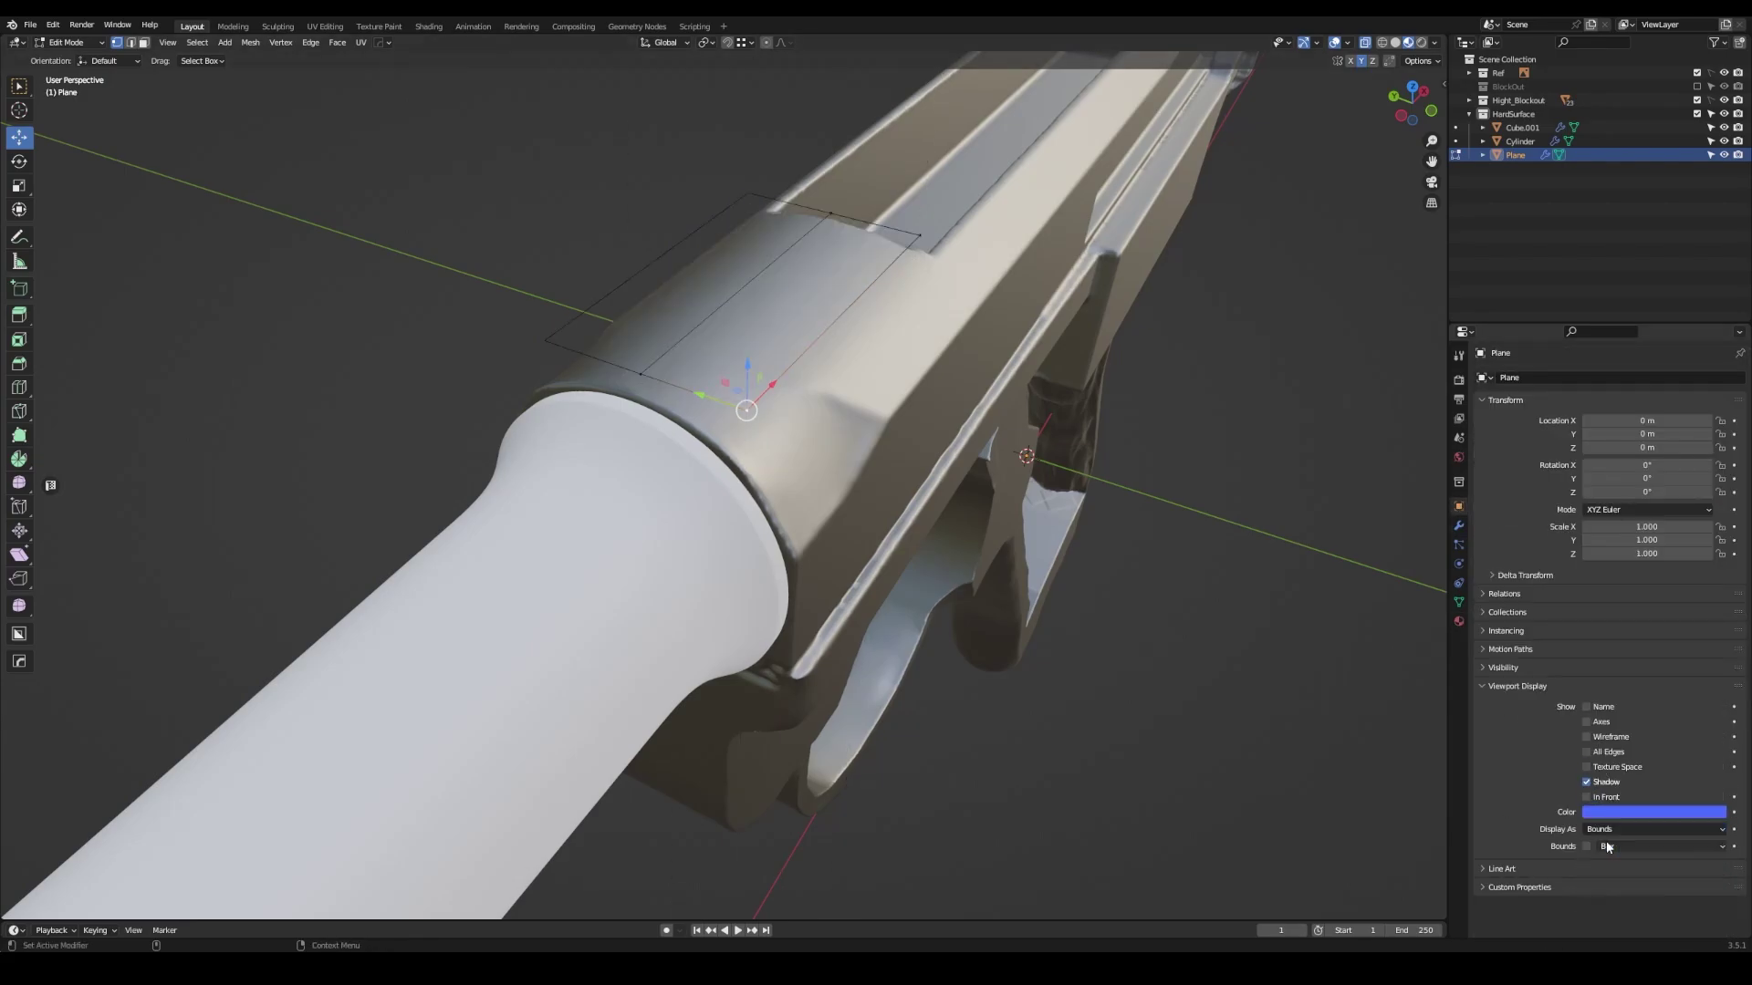
click(1586, 796)
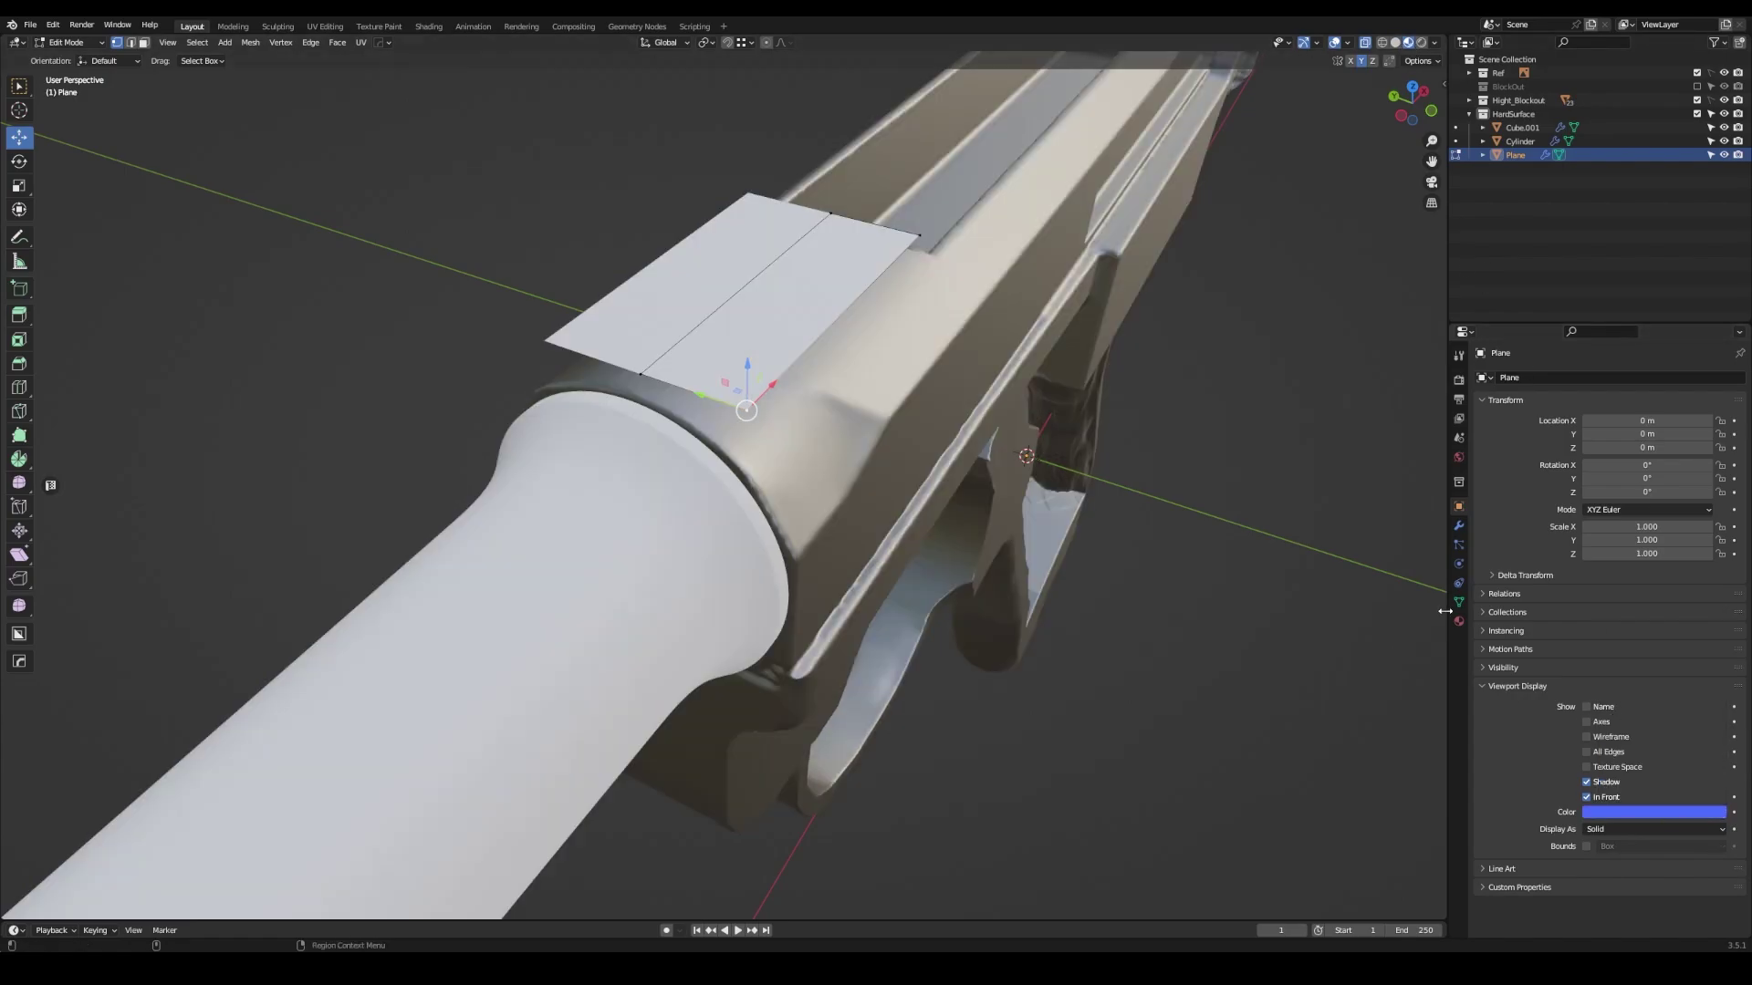
- Set the material's viewport colour to blue, use Solid shading, and display the plane as Textured
click(1459, 622)
drag(1633, 751, 1679, 752)
key(ctrl+z)
scroll(1660, 758, down, 5)
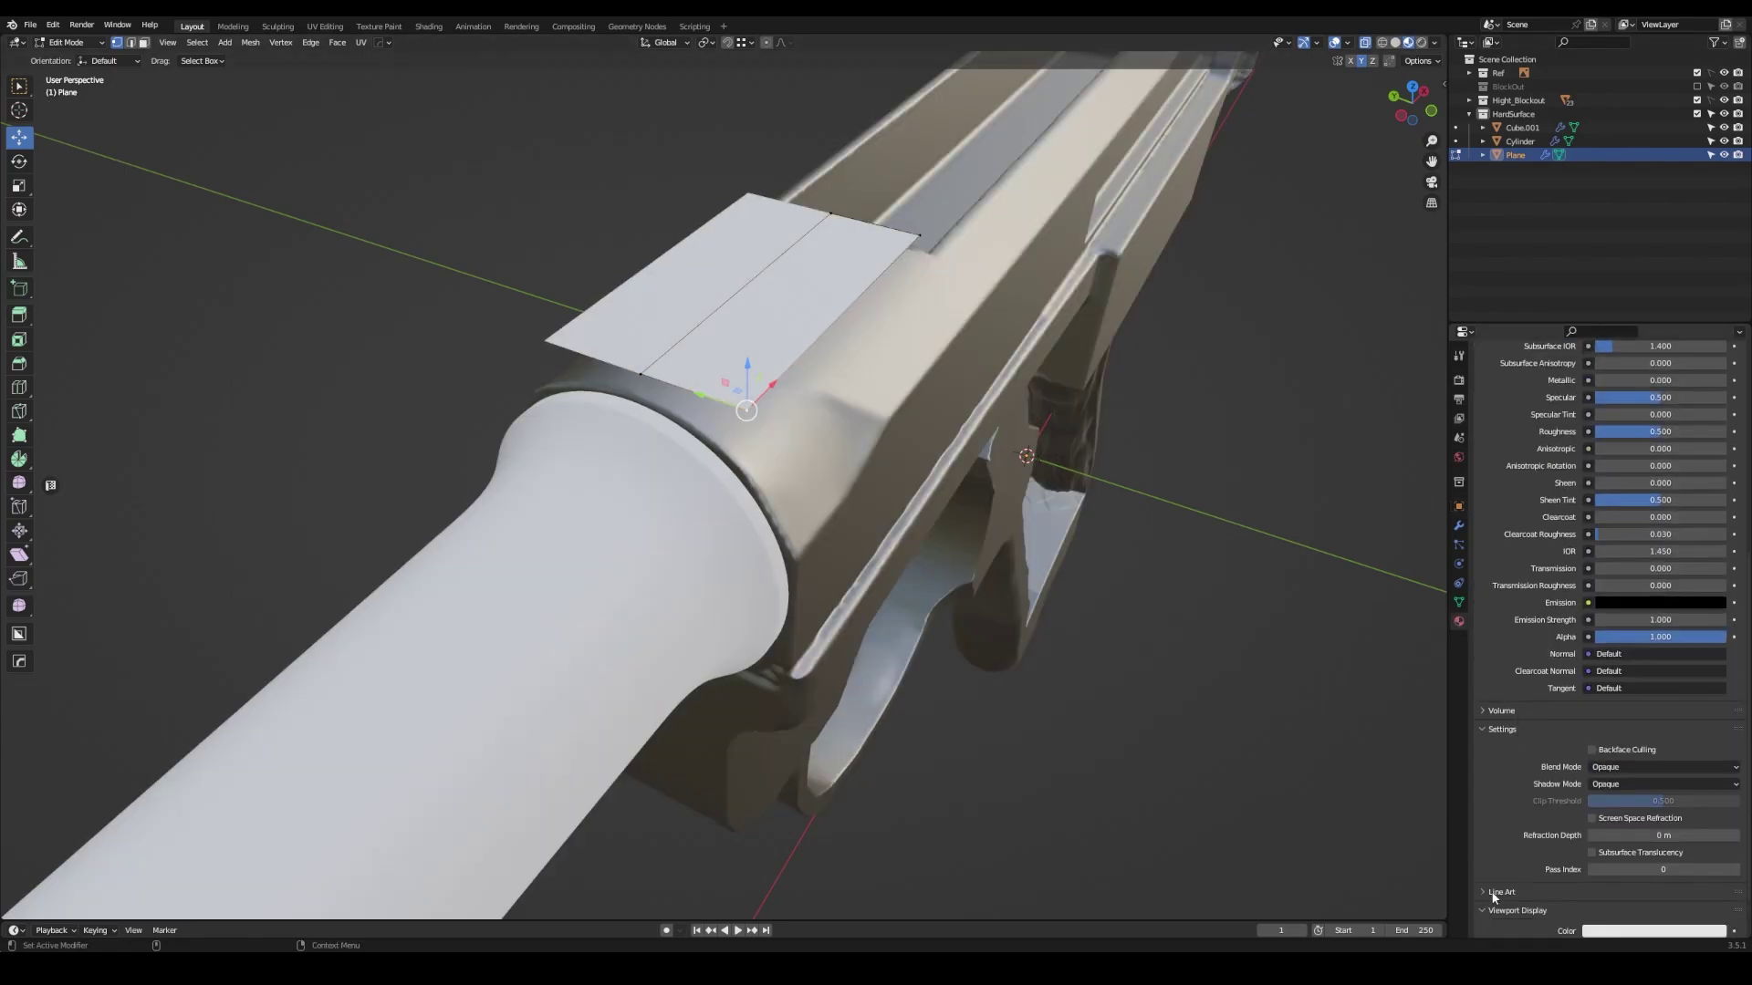
click(1653, 876)
click(1395, 42)
click(1653, 876)
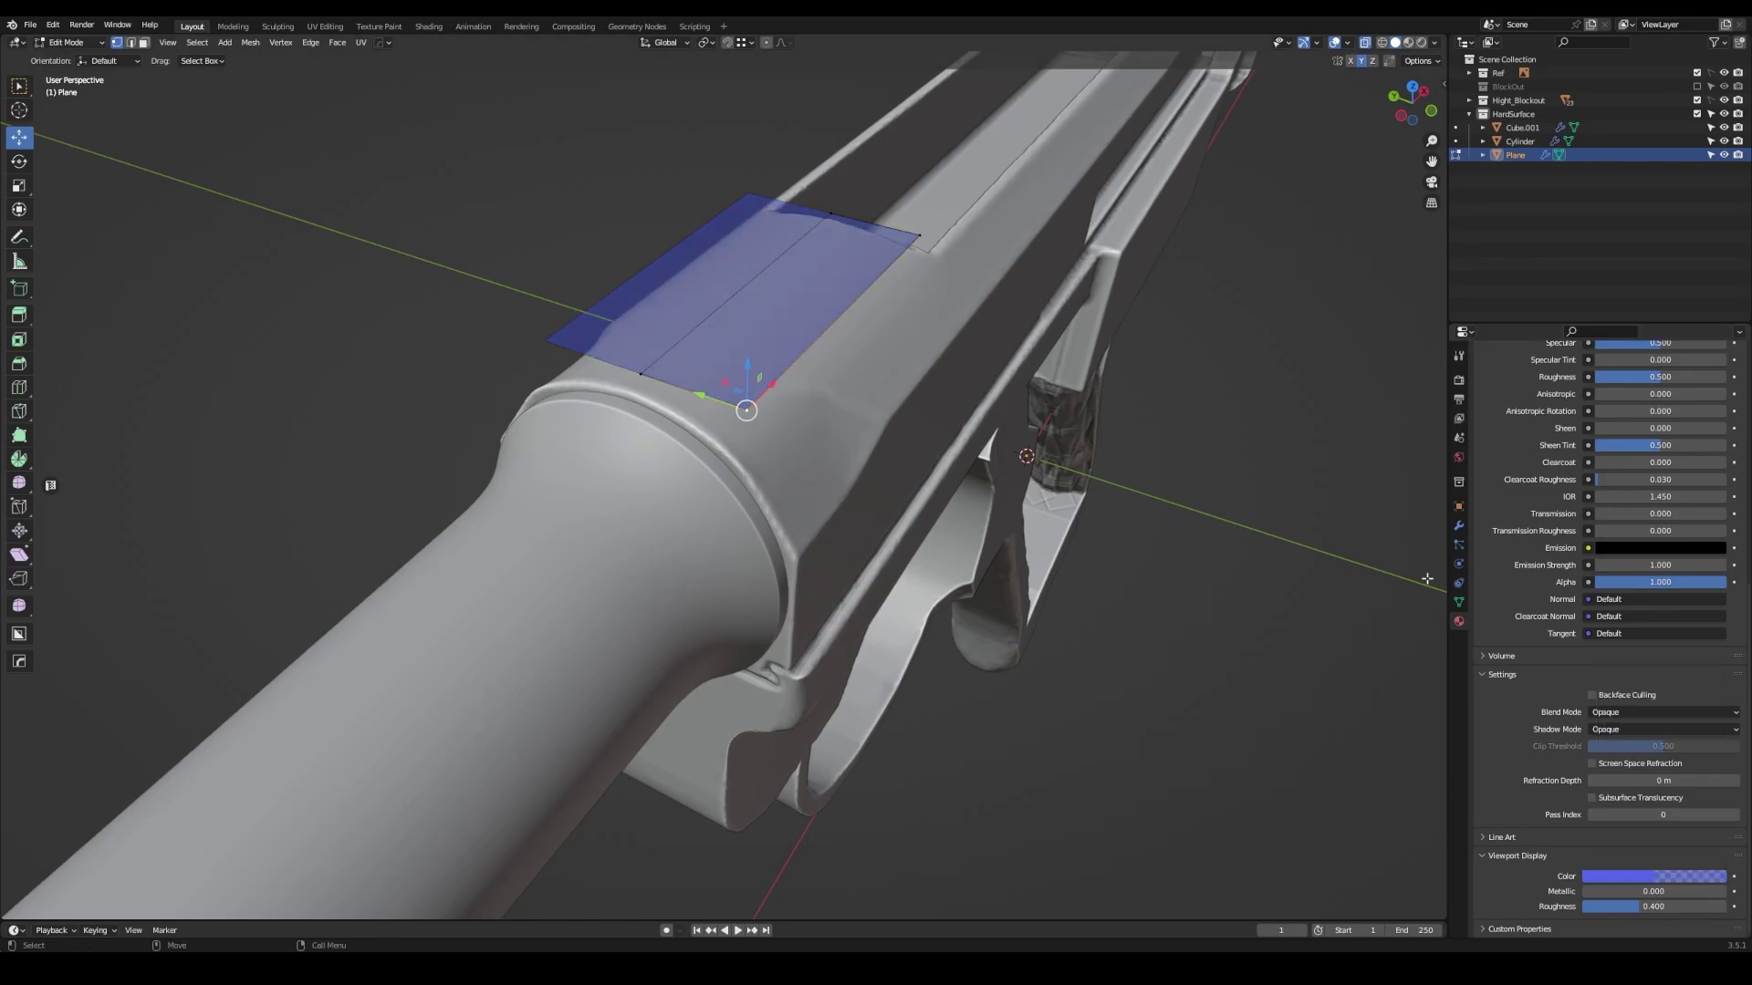
click(1458, 506)
click(1653, 829)
middle_drag(785, 493, 755, 459)
- Turn on snapping and set moved elements to snap to Volume
click(754, 459)
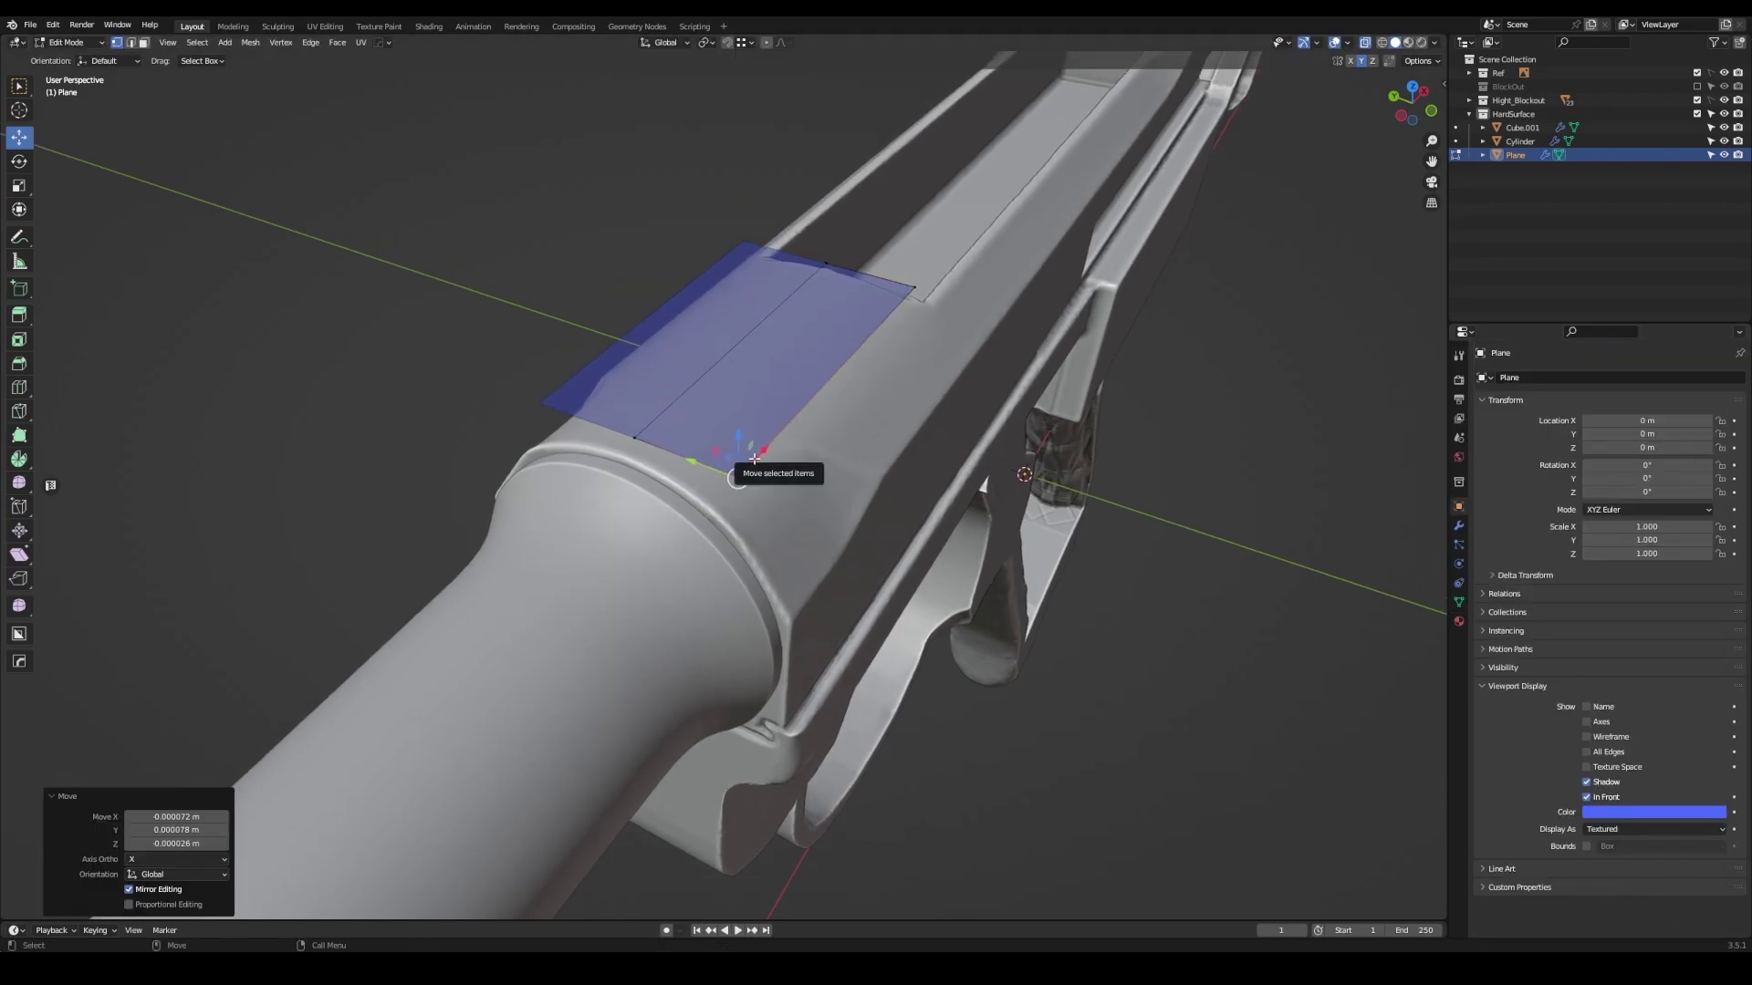
click(727, 42)
click(746, 42)
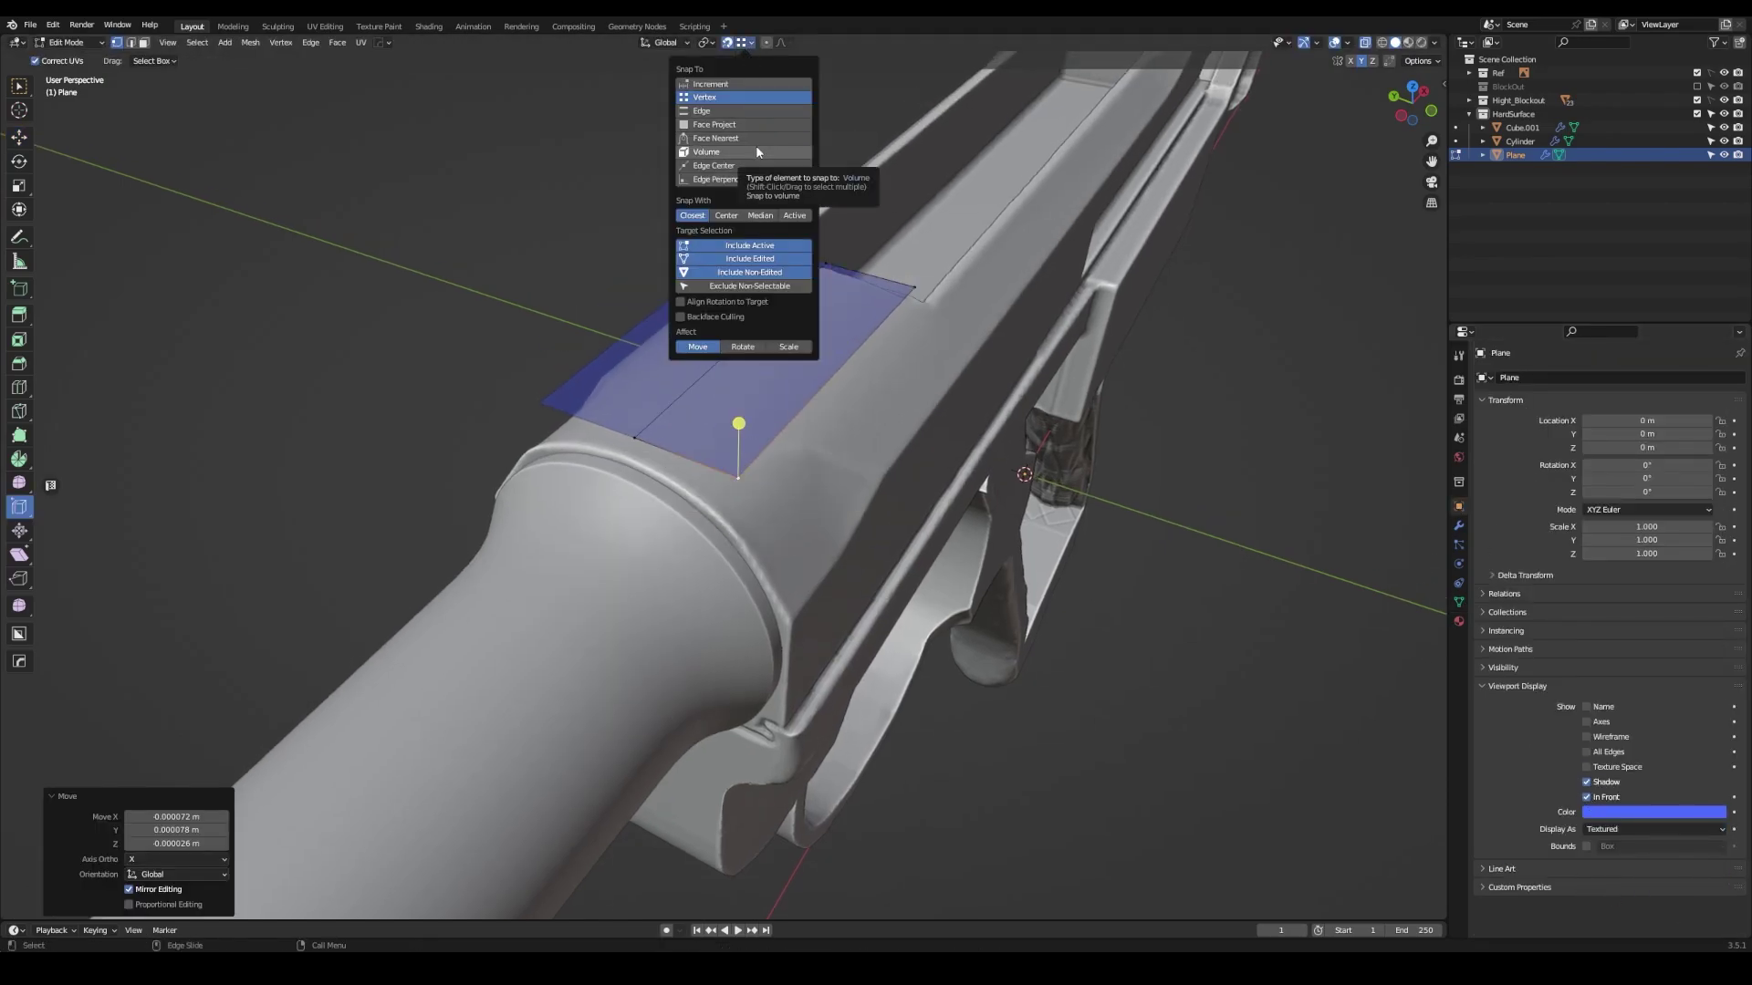
click(758, 151)
key(shift+space)
key(g)
- Move the plane's corner vertices inward to narrow it into a strip on the receiver top
middle_drag(790, 479, 762, 448)
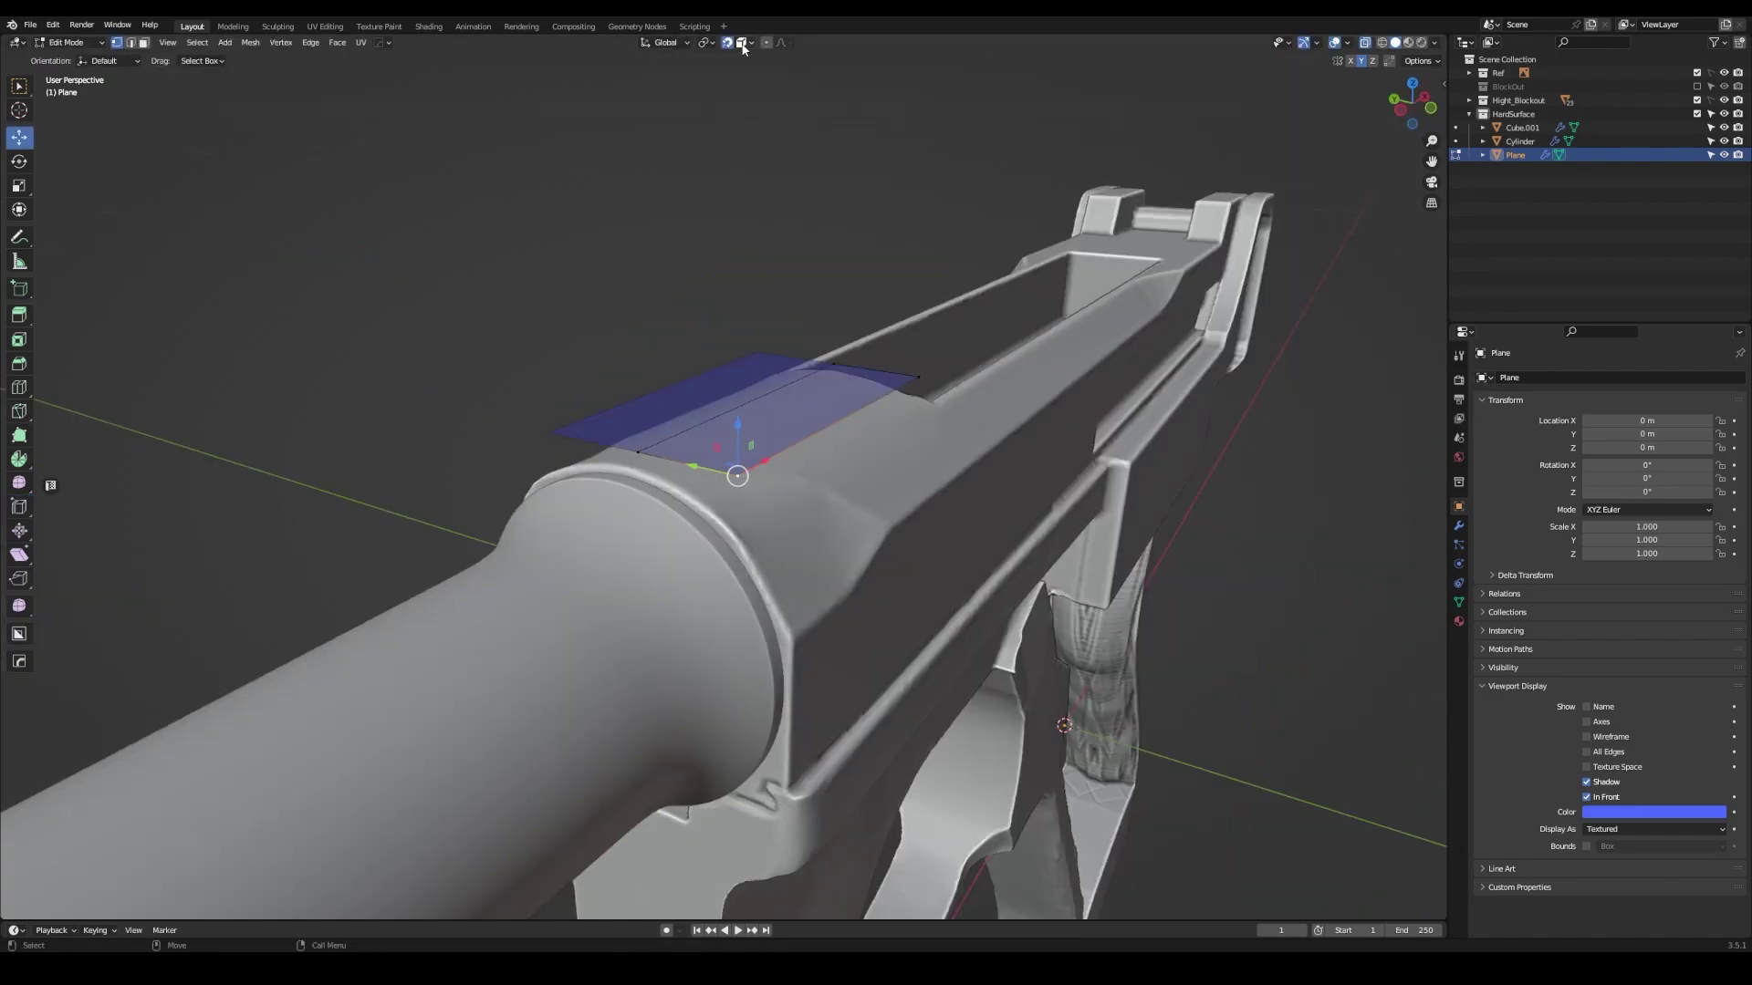
click(746, 42)
key(shift+e)
click(762, 446)
mouse_move(910, 277)
middle_down()
mouse_move(694, 456)
mouse_move(644, 558)
mouse_move(752, 479)
middle_up()
click(672, 478)
key(g)
click(671, 478)
click(644, 557)
key(g)
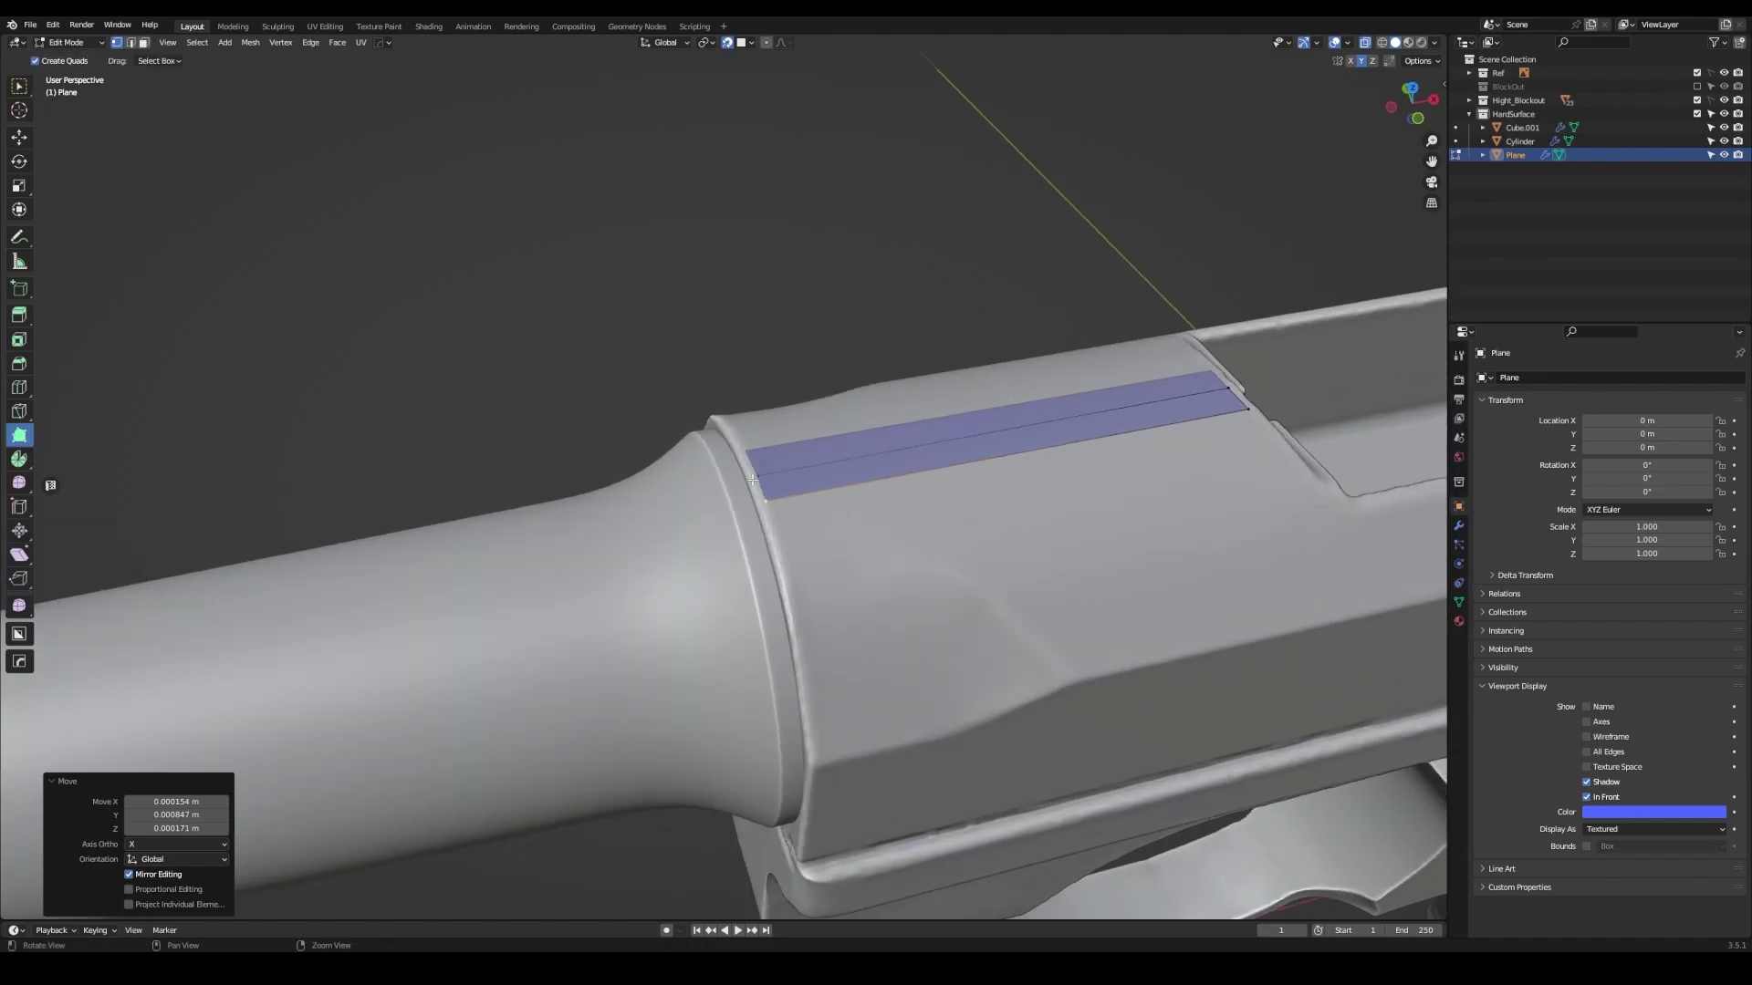
ctrl+drag(752, 479, 764, 442)
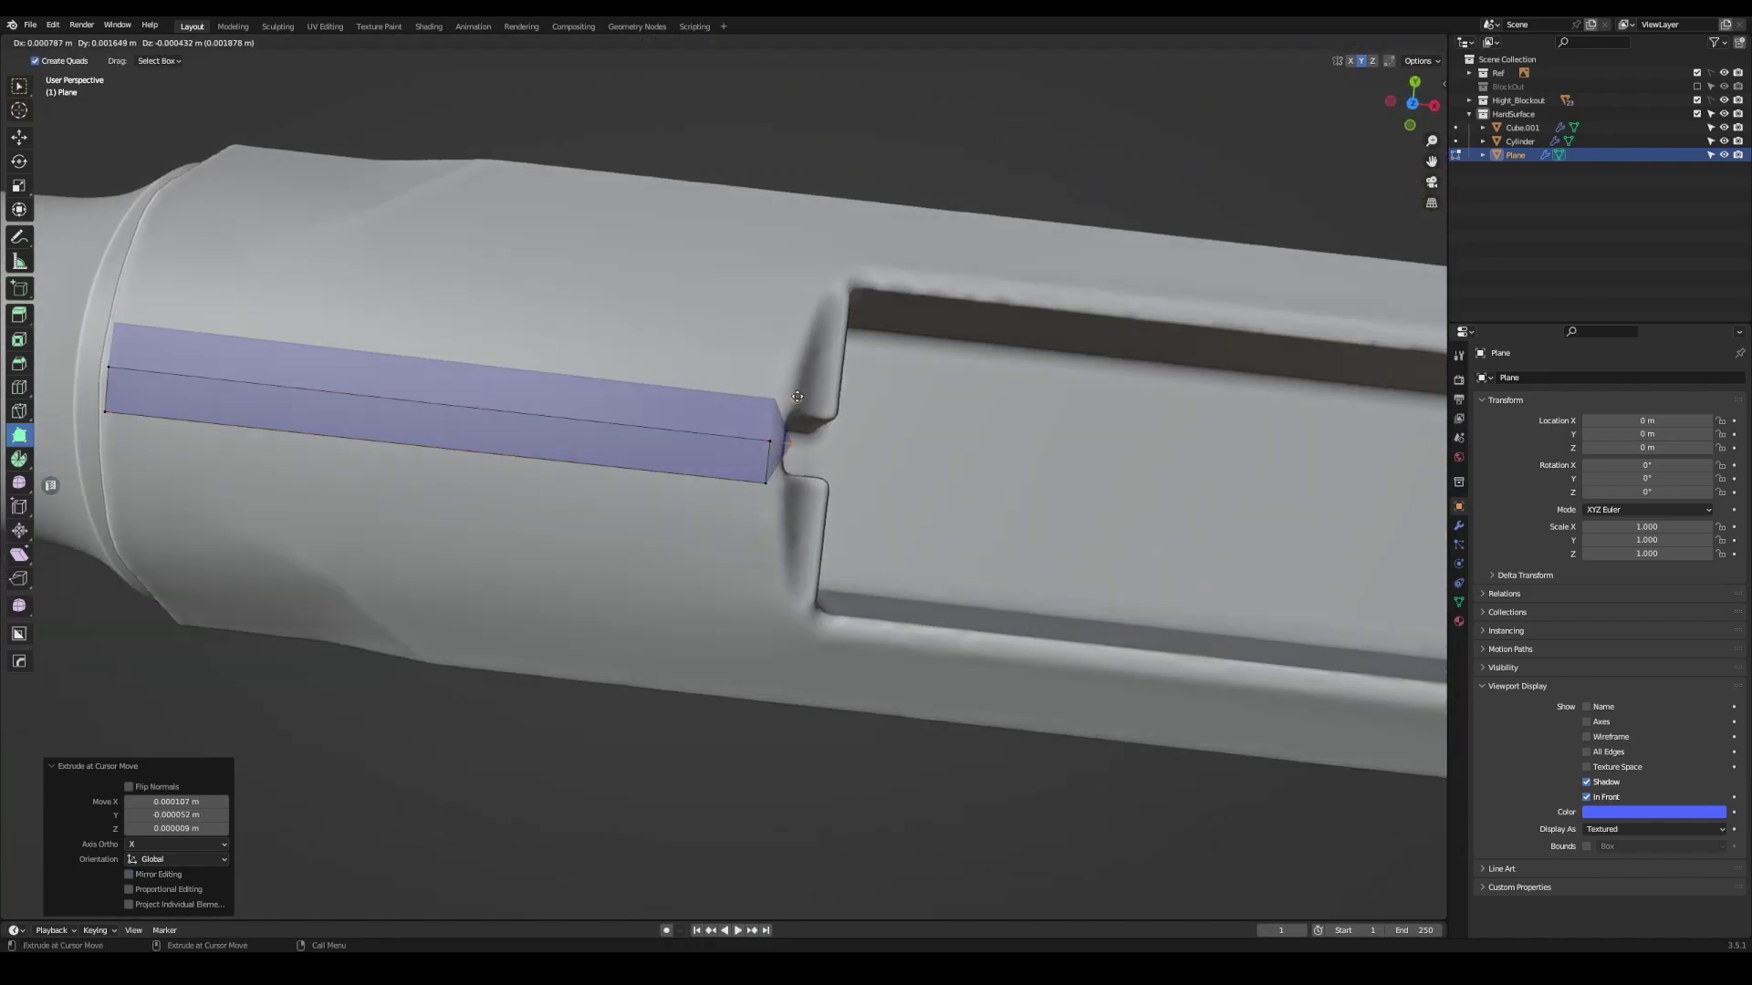
- Extend the strip by one quad and adjust the auto merge threshold in the side panel
click(796, 397)
mouse_move(797, 397)
middle_down()
mouse_move(731, 483)
mouse_move(821, 511)
middle_up()
click(731, 483)
click(779, 462)
key(n)
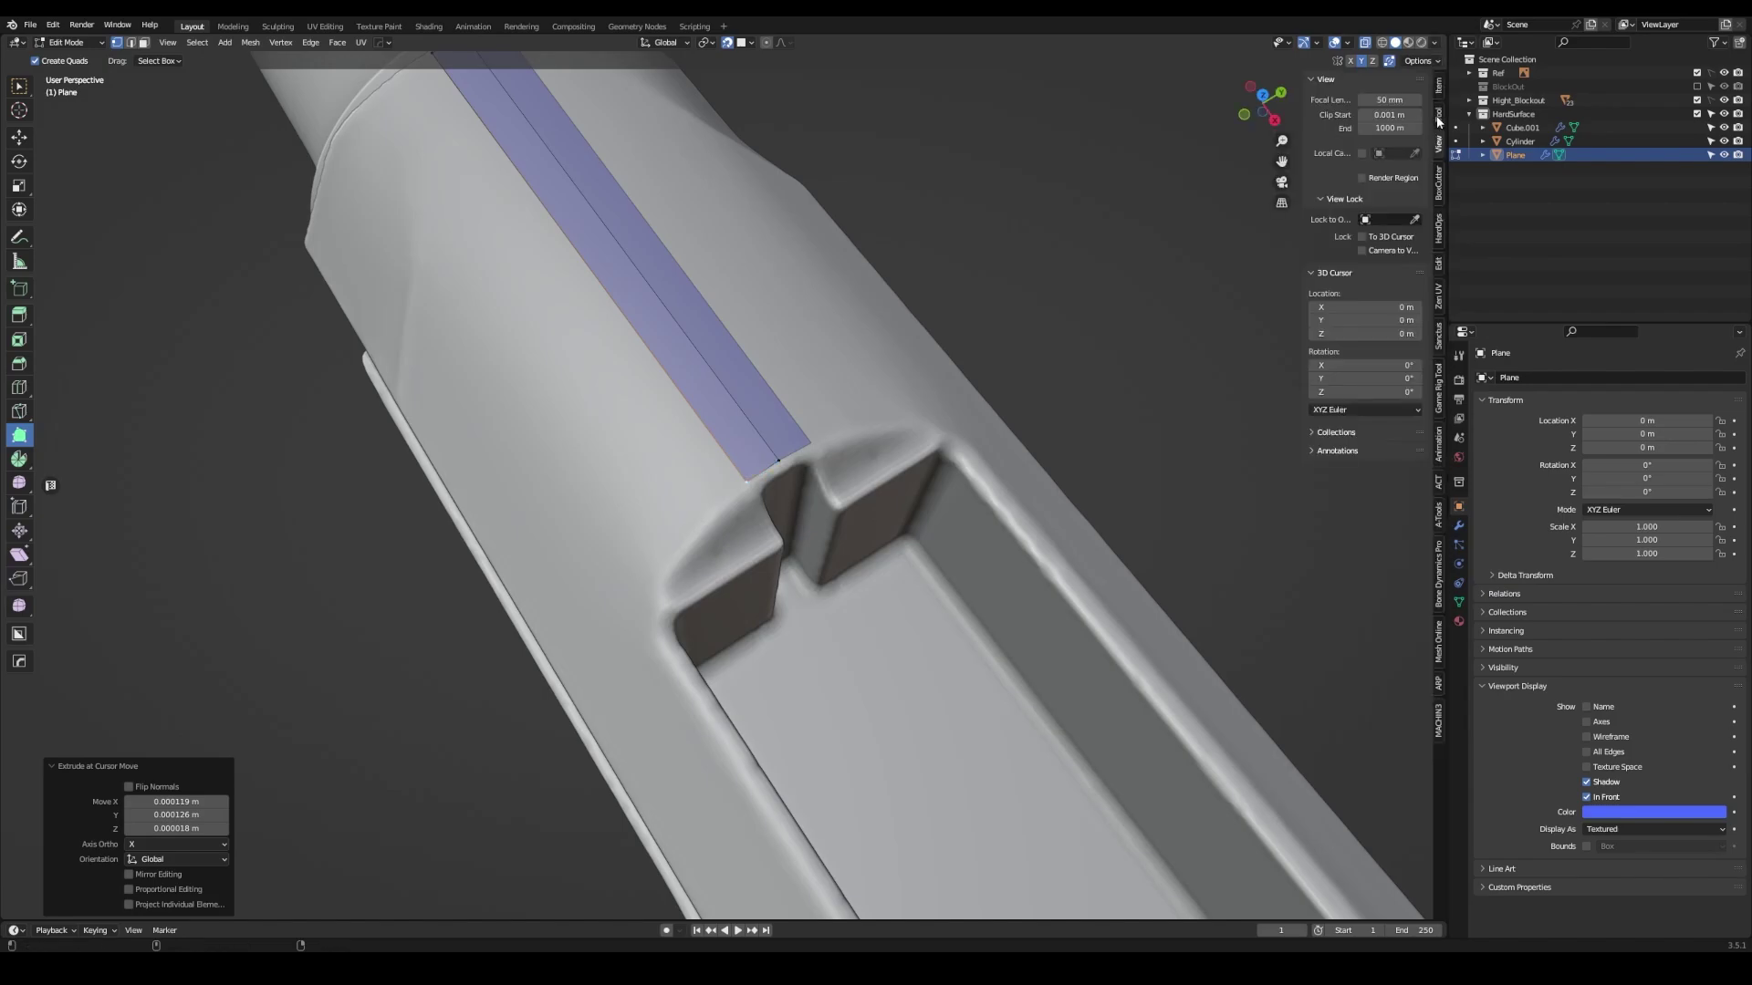
click(1380, 302)
- Extrude quad rows along the receiver top, undoing the extra extrusions
middle_drag(720, 407, 548, 571)
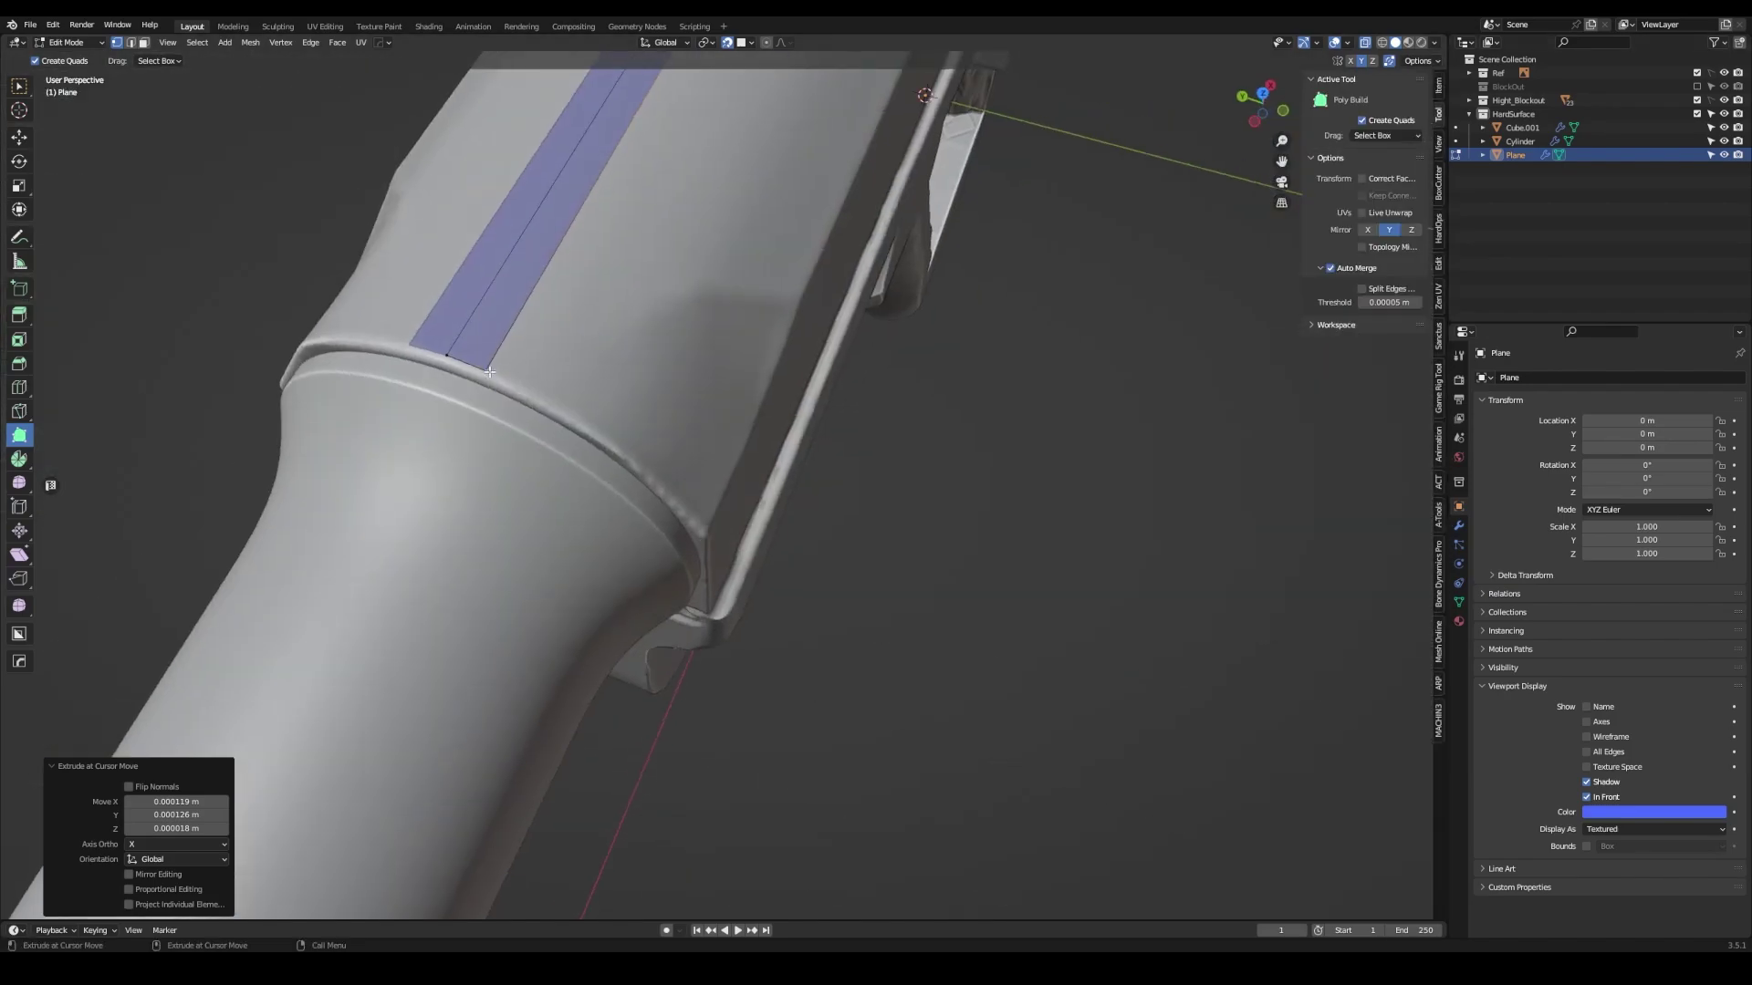
ctrl+drag(543, 573, 584, 561)
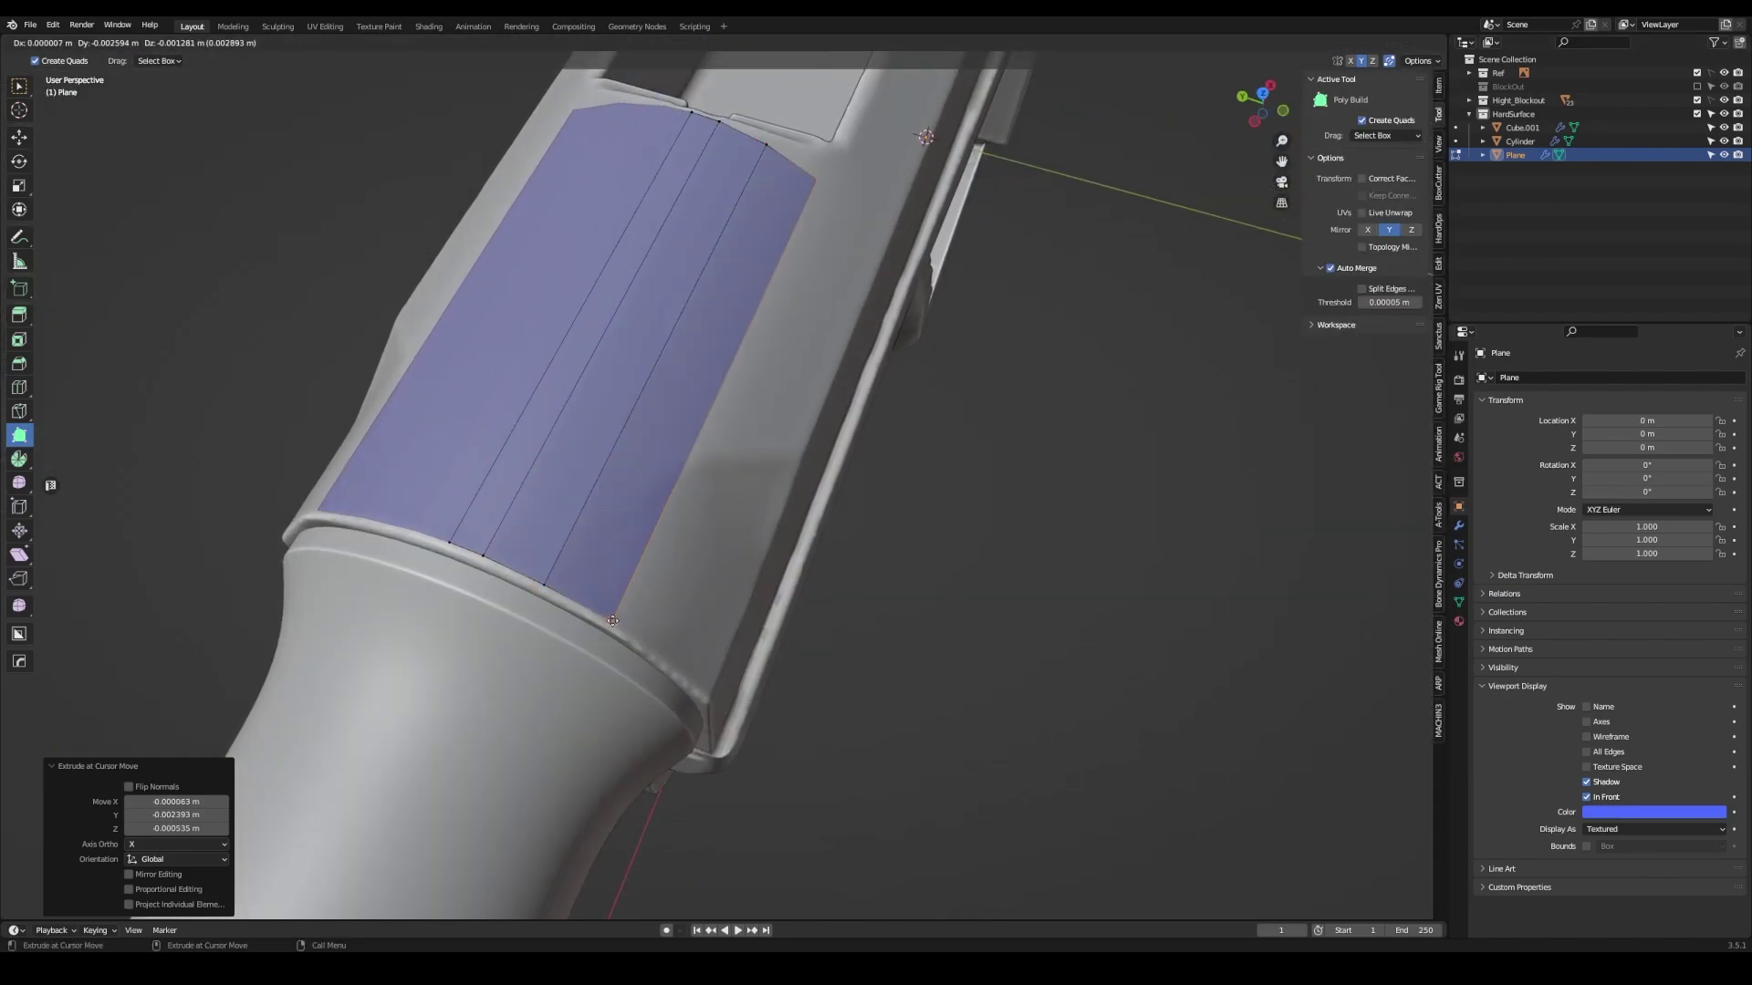
middle_drag(584, 561, 437, 570)
ctrl+drag(438, 570, 441, 576)
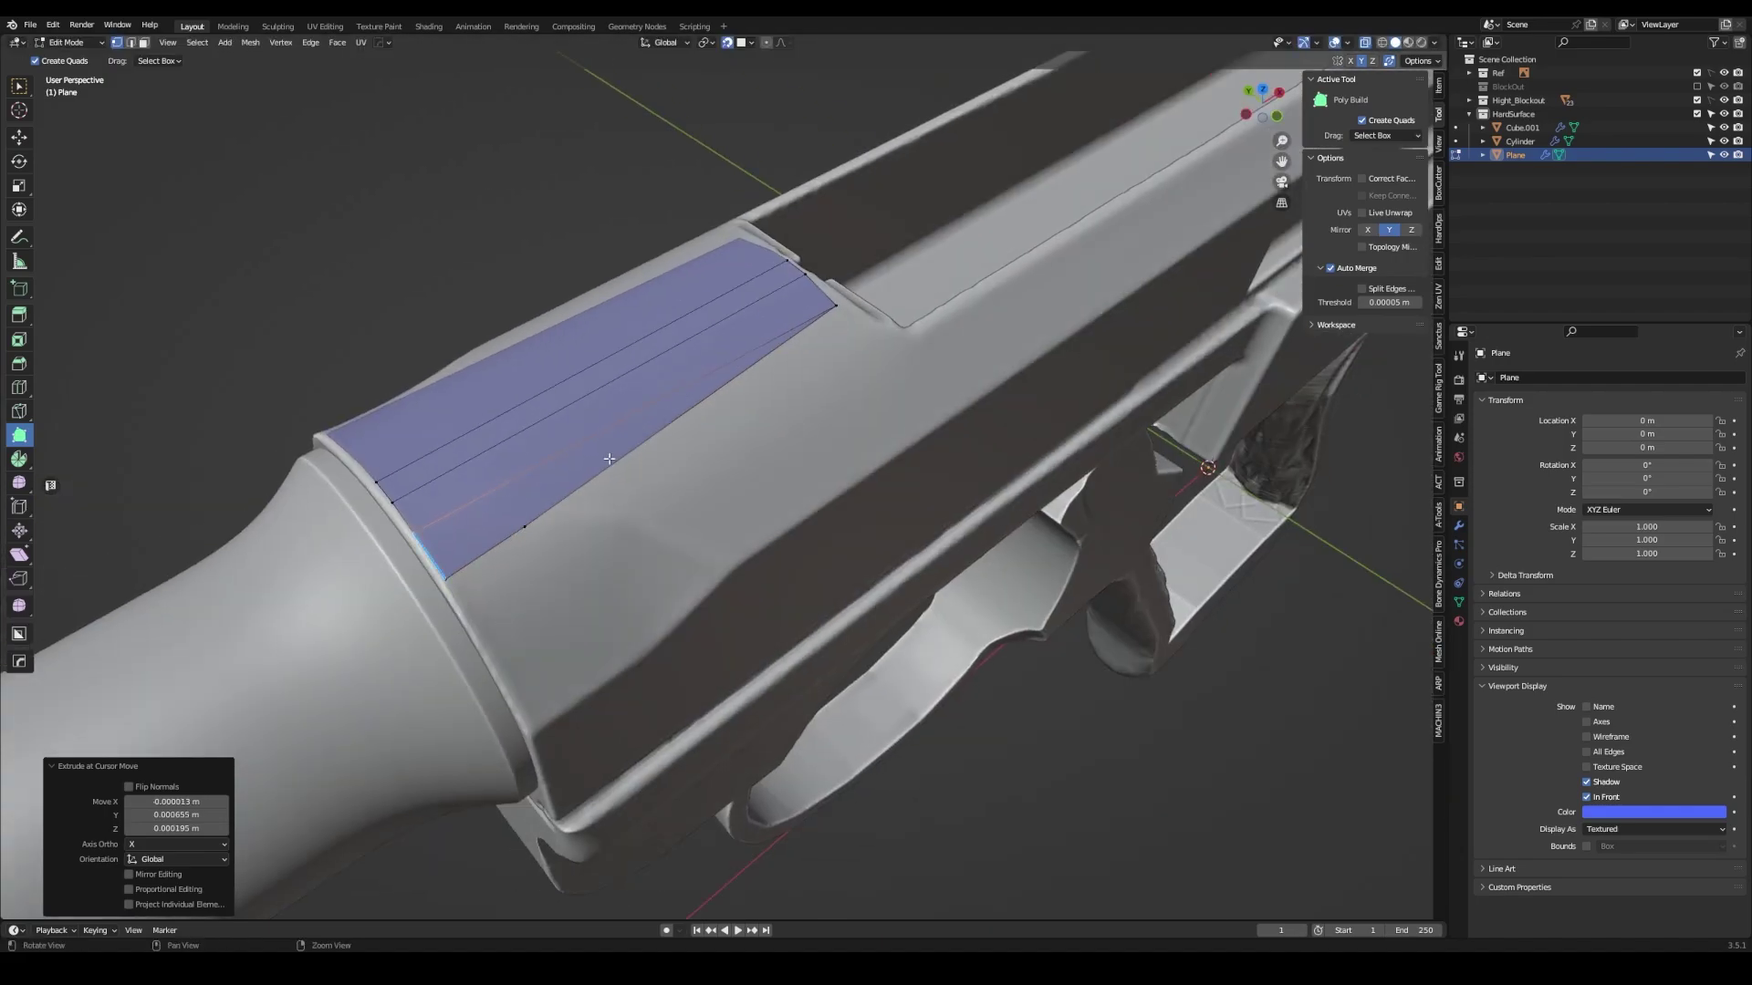
mouse_move(609, 459)
middle_down()
mouse_move(594, 326)
mouse_move(581, 342)
middle_up()
key(ctrl+z)
key(ctrl+z)
key(ctrl+z)
key(ctrl+z)
key(ctrl+z)
key(ctrl+z)
key(ctrl+z)
- Extrude quads from the strip end in a curve down the receiver side
ctrl+drag(636, 355, 639, 358)
middle_drag(639, 358, 666, 429)
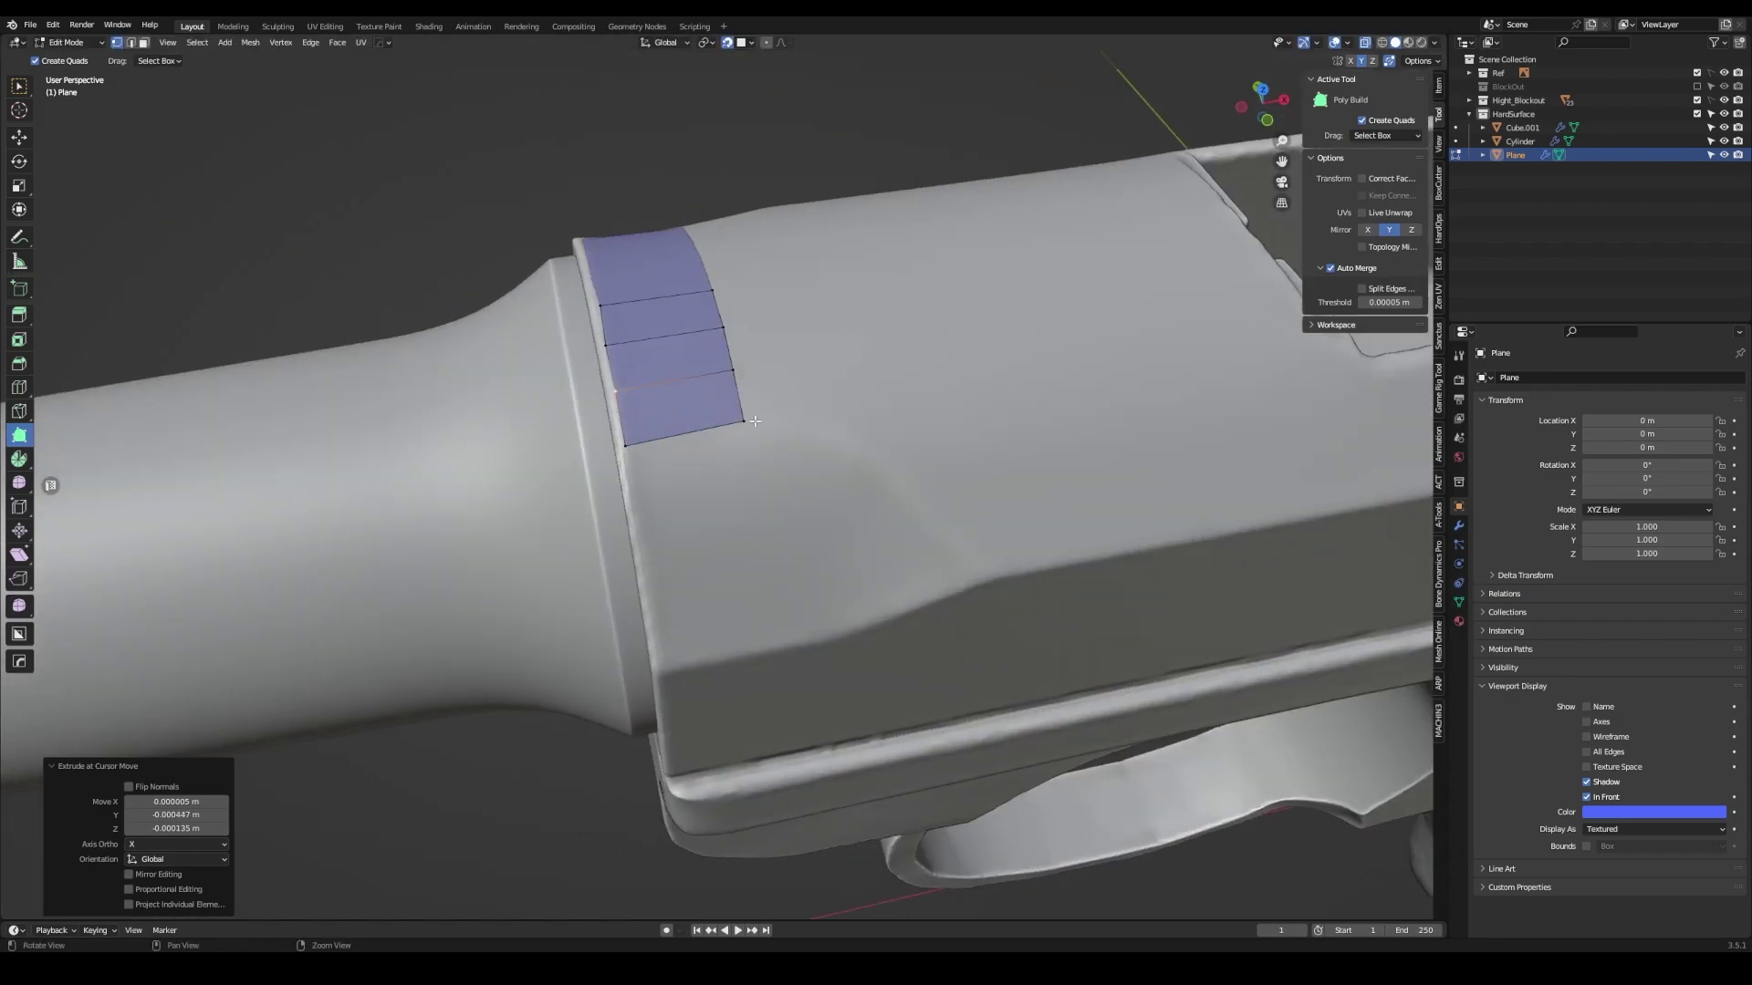
ctrl+drag(666, 429, 676, 426)
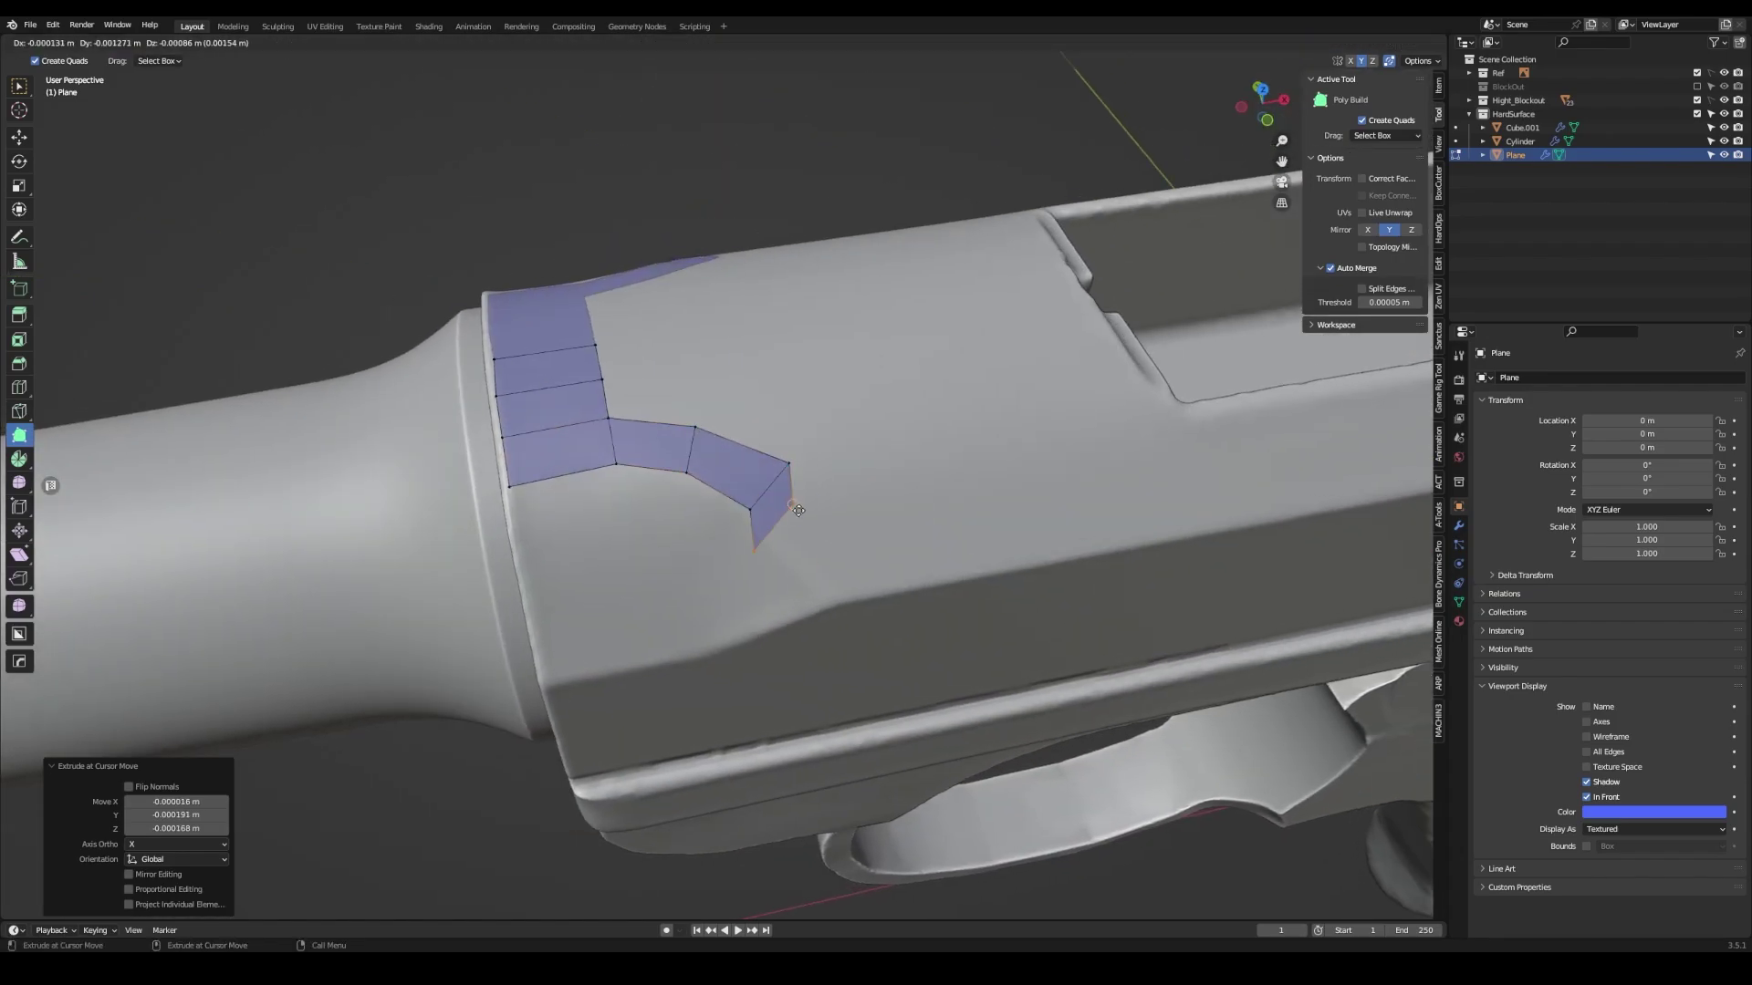
middle_drag(772, 459, 707, 565)
ctrl+click(707, 566)
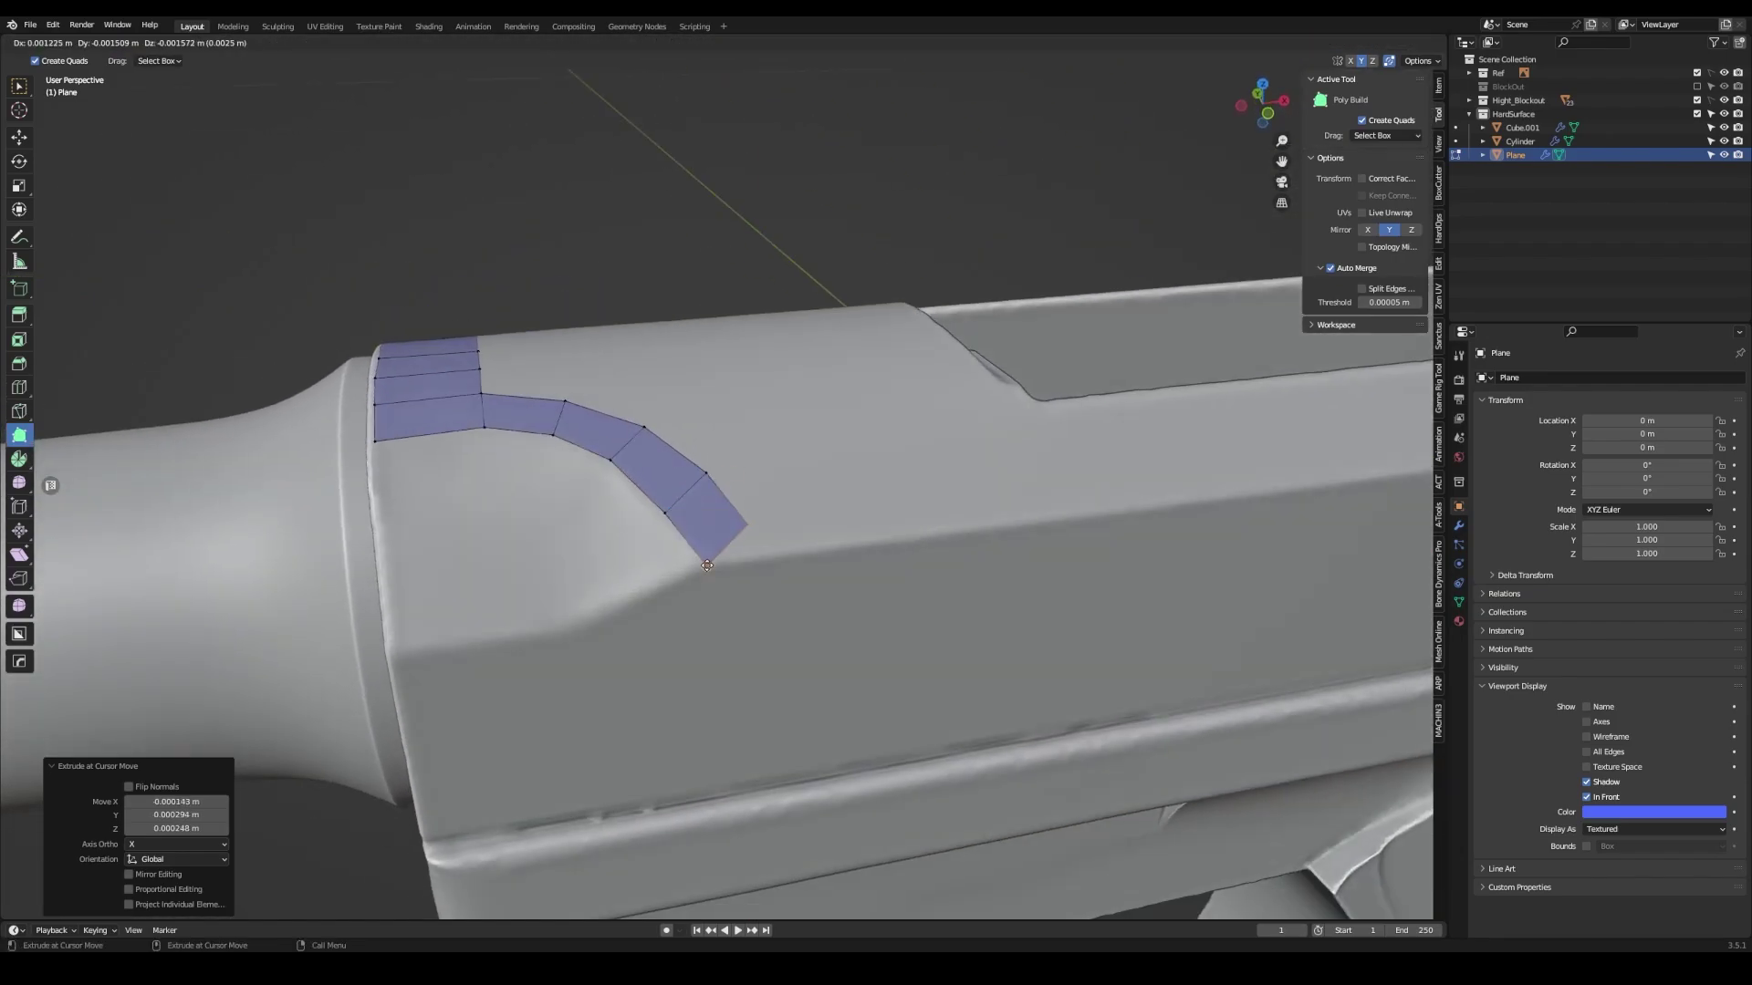
middle_drag(645, 426, 603, 530)
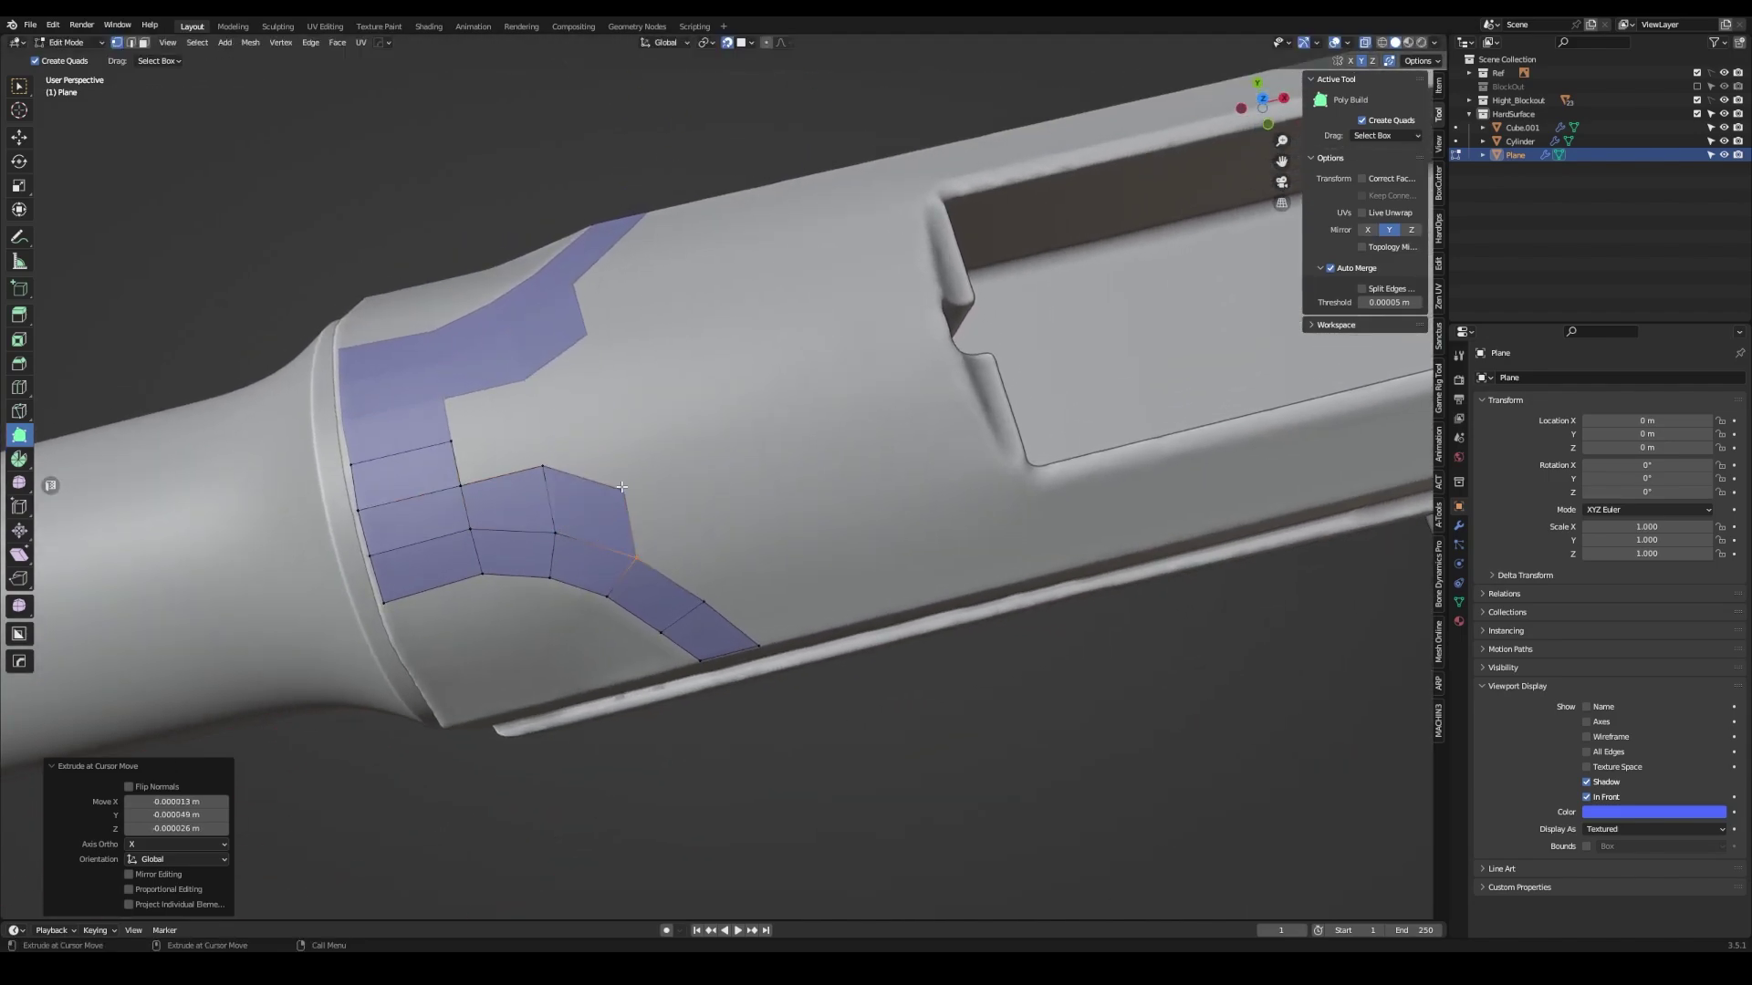
middle_drag(1300, 246, 778, 616)
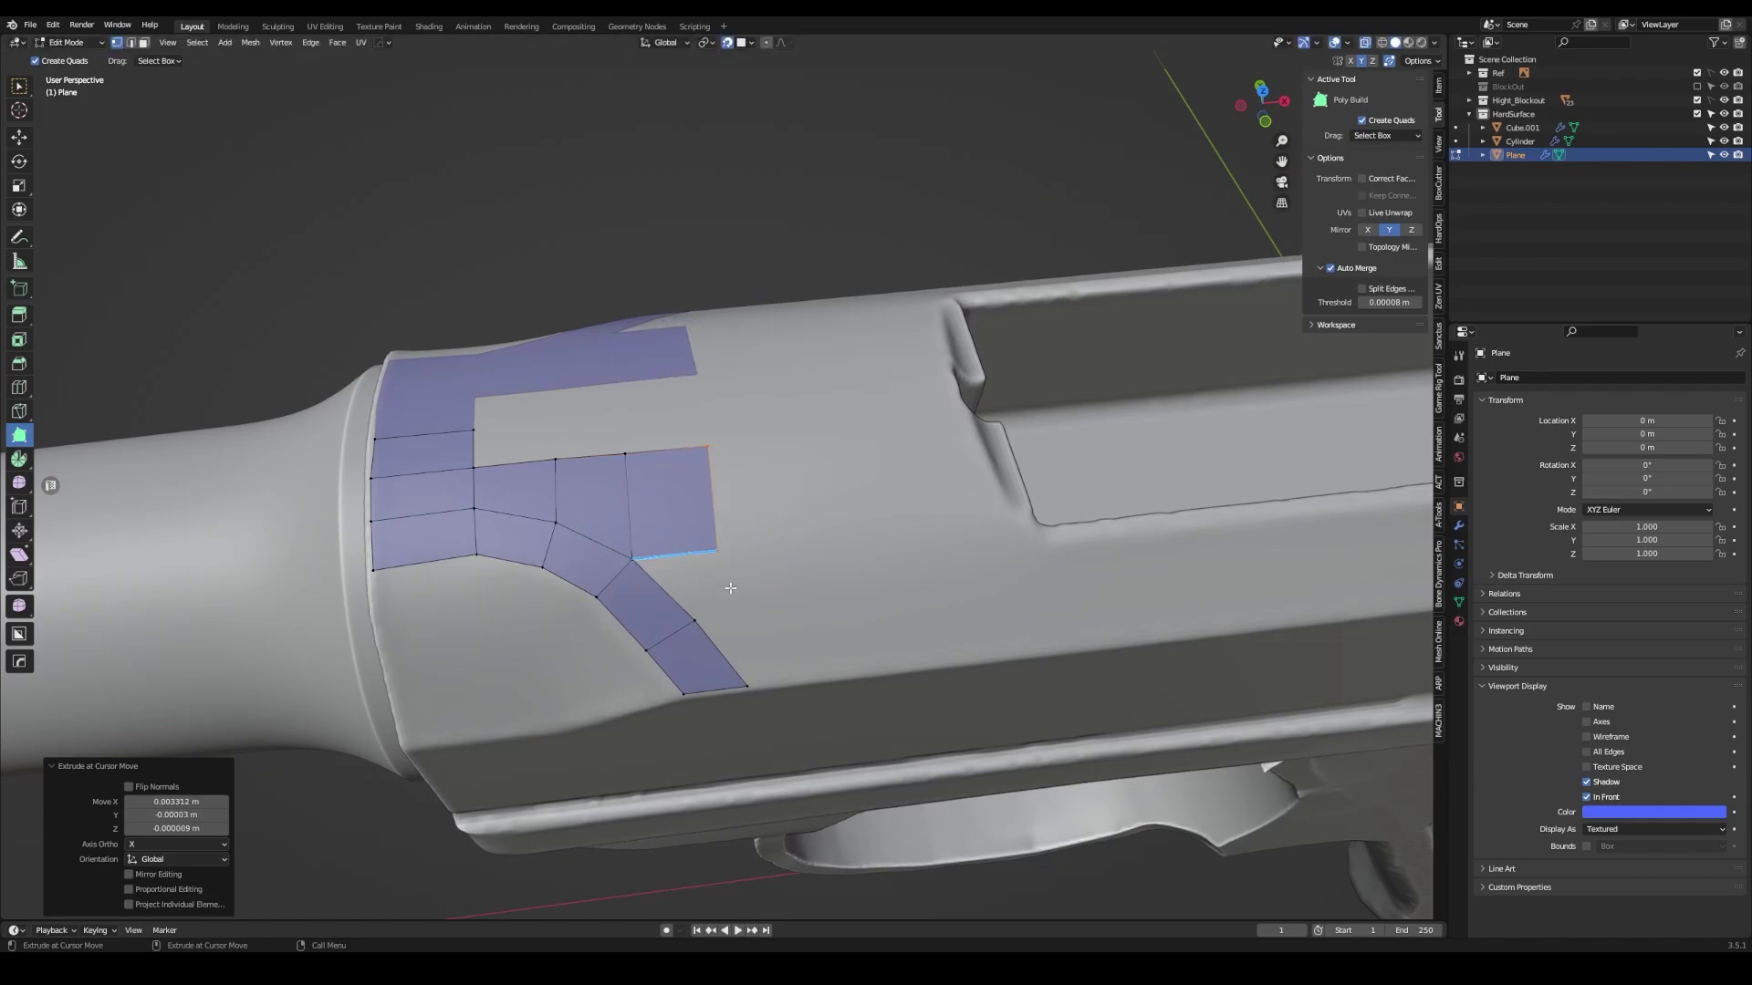
ctrl+click(778, 616)
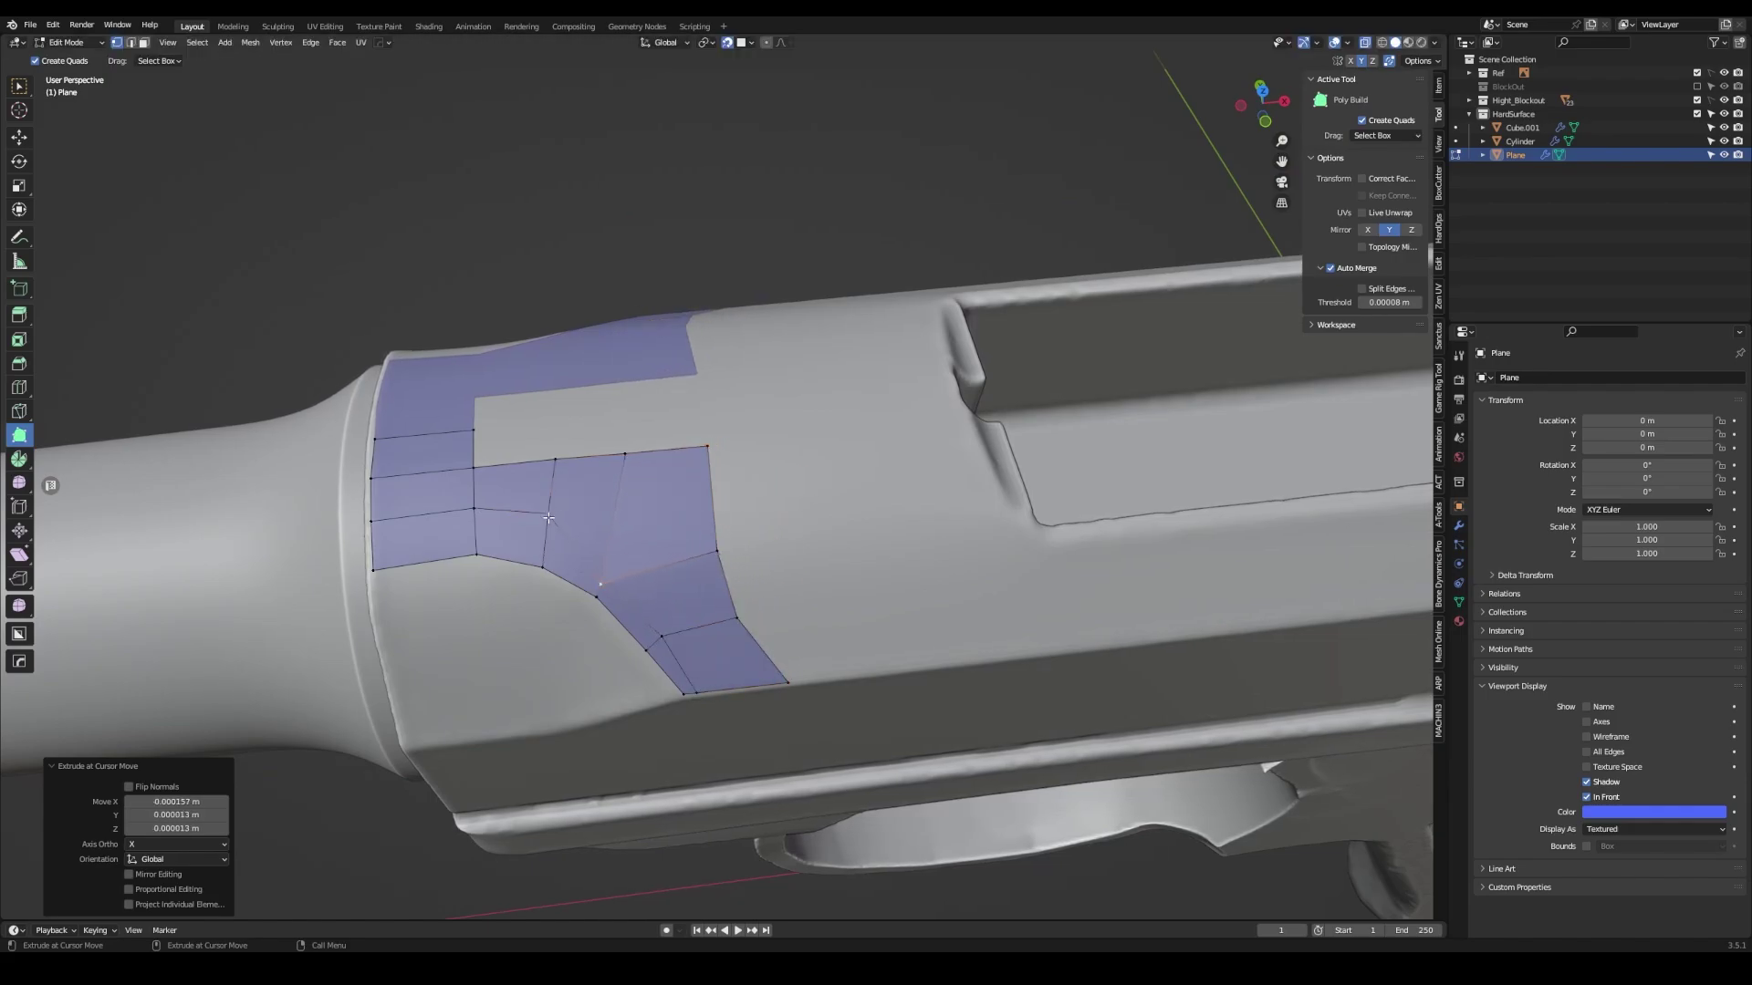
mouse_move(548, 518)
middle_down()
mouse_move(727, 509)
mouse_move(775, 429)
middle_up()
- Delete the two central faces and rebuild quads upward to close the gap
key(w)
click(798, 461)
key(Delete)
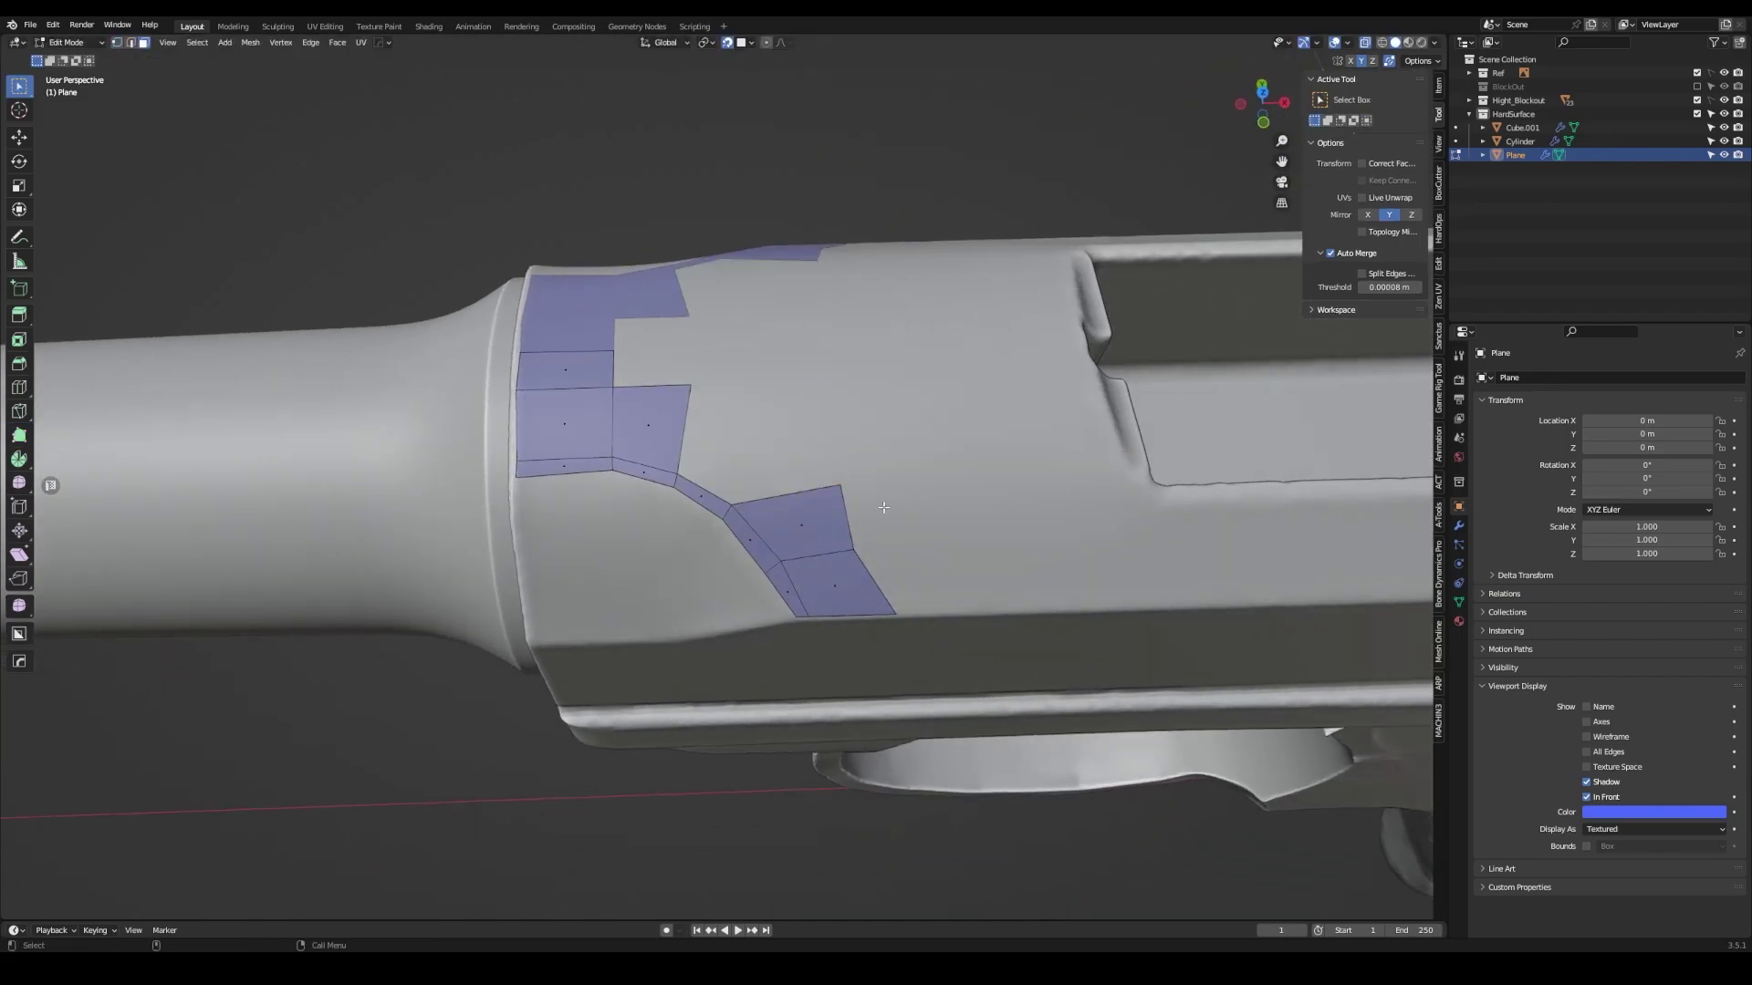
key(shift+space)
ctrl+drag(853, 554, 857, 558)
mouse_move(783, 495)
mouse_down()
mouse_move(682, 391)
mouse_move(716, 424)
mouse_up()
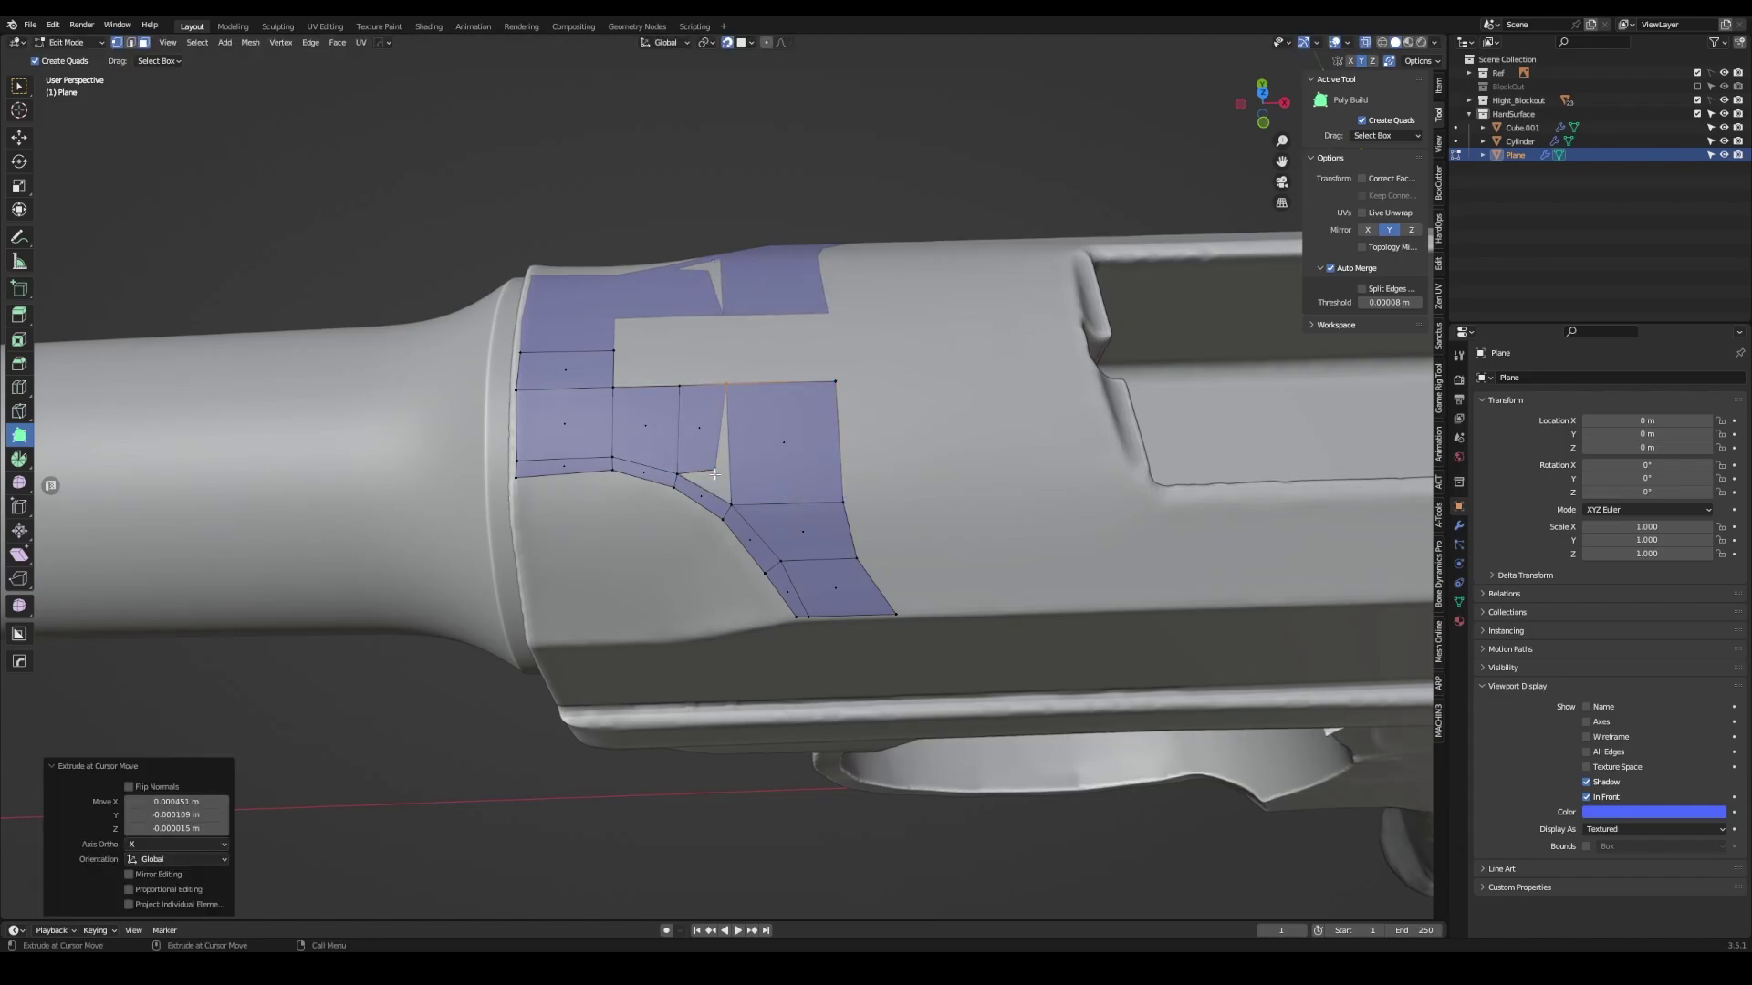
middle_drag(714, 475, 680, 473)
drag(679, 472, 663, 480)
drag(674, 384, 674, 384)
- Fill the gap on the left of the patch with new quads
middle_drag(674, 384, 452, 502)
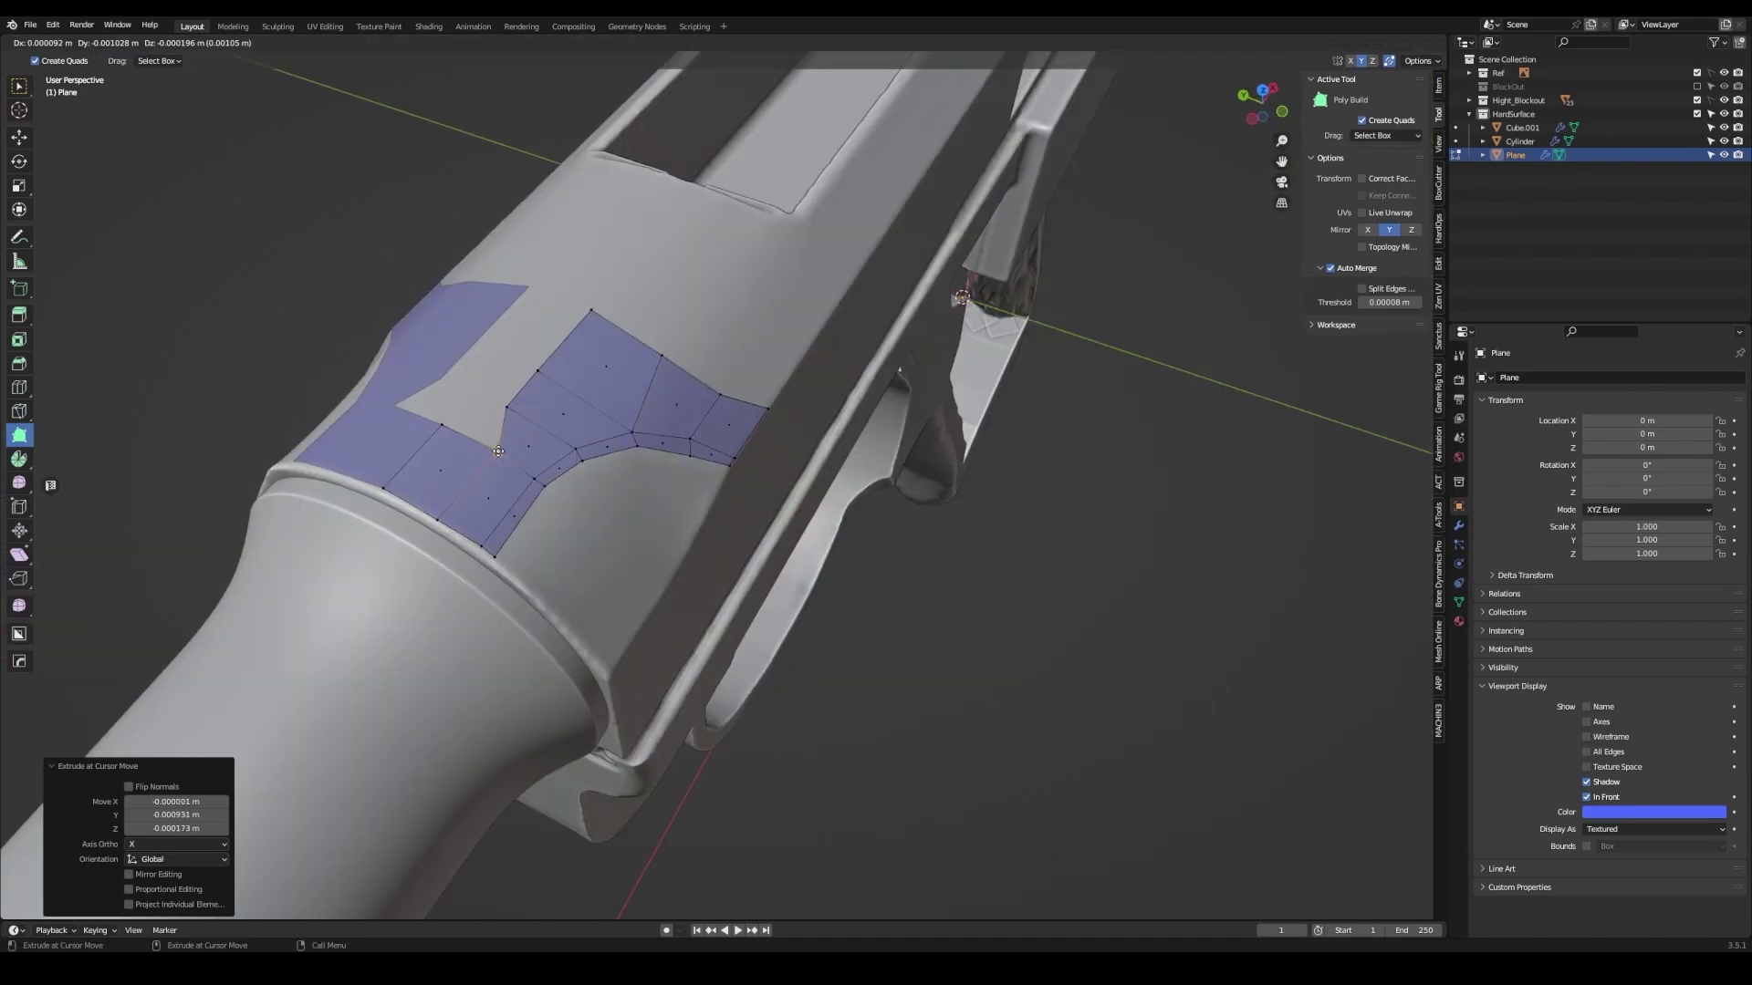
drag(565, 378, 565, 378)
middle_drag(565, 378, 626, 402)
ctrl+drag(452, 461, 440, 474)
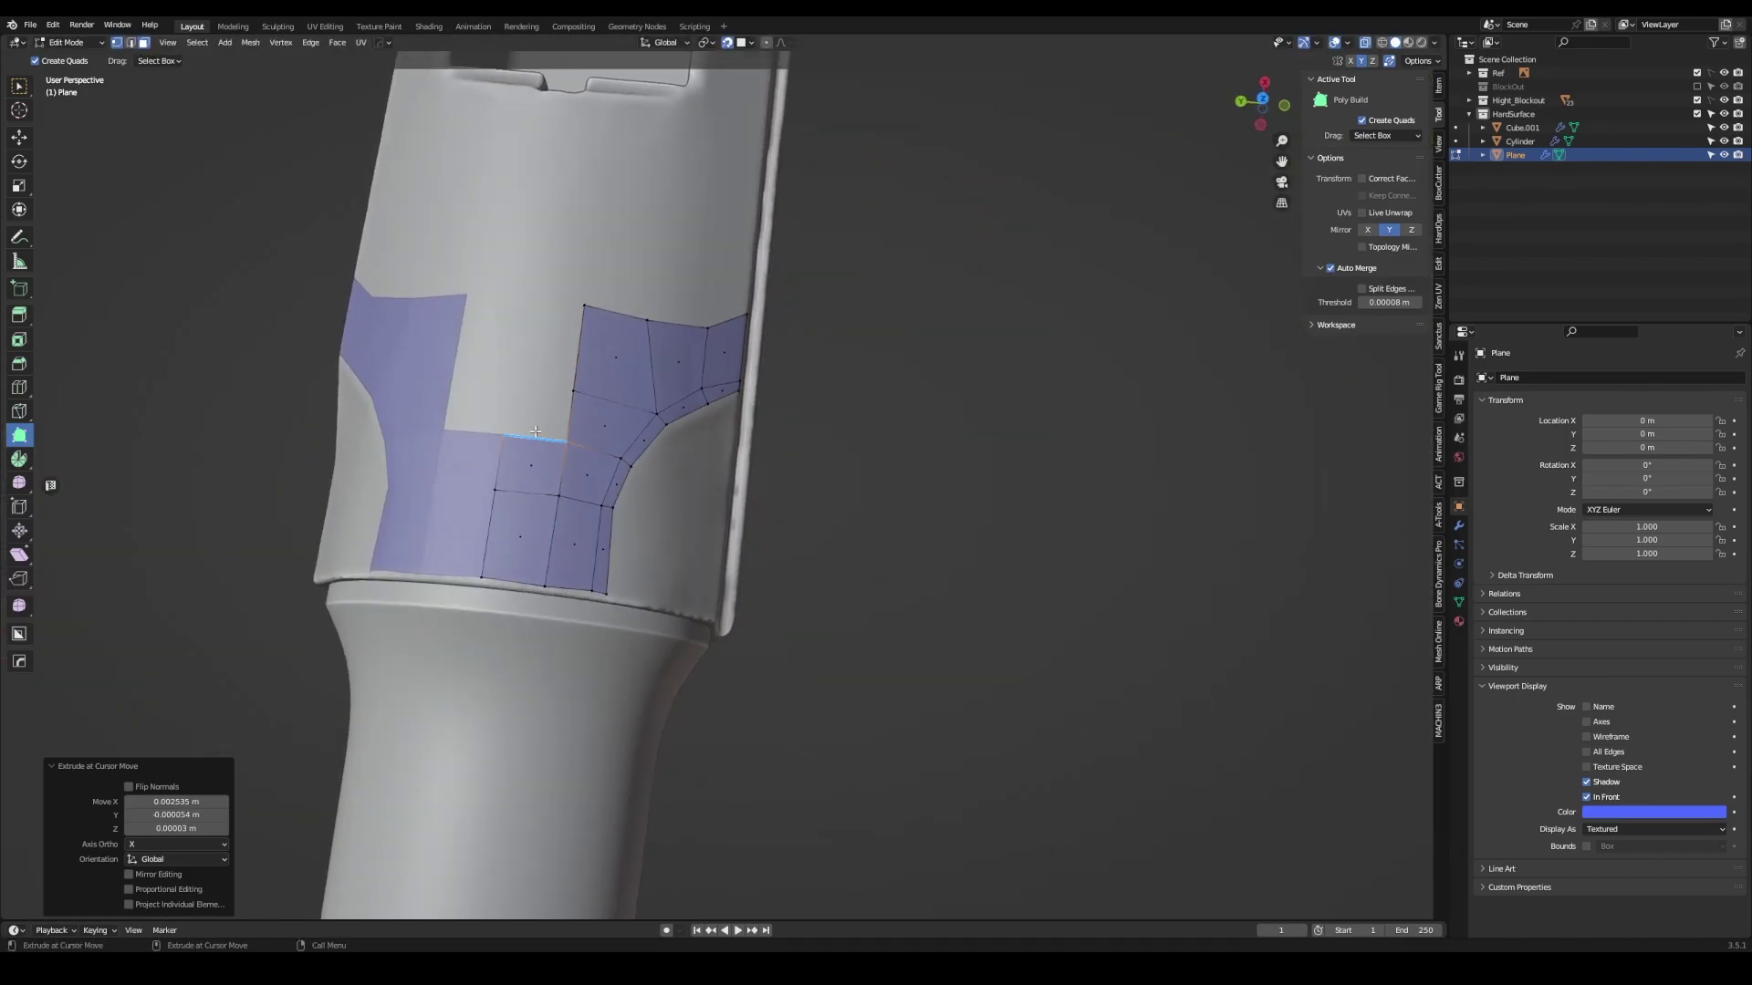
ctrl+drag(456, 401, 456, 301)
middle_drag(456, 301, 499, 426)
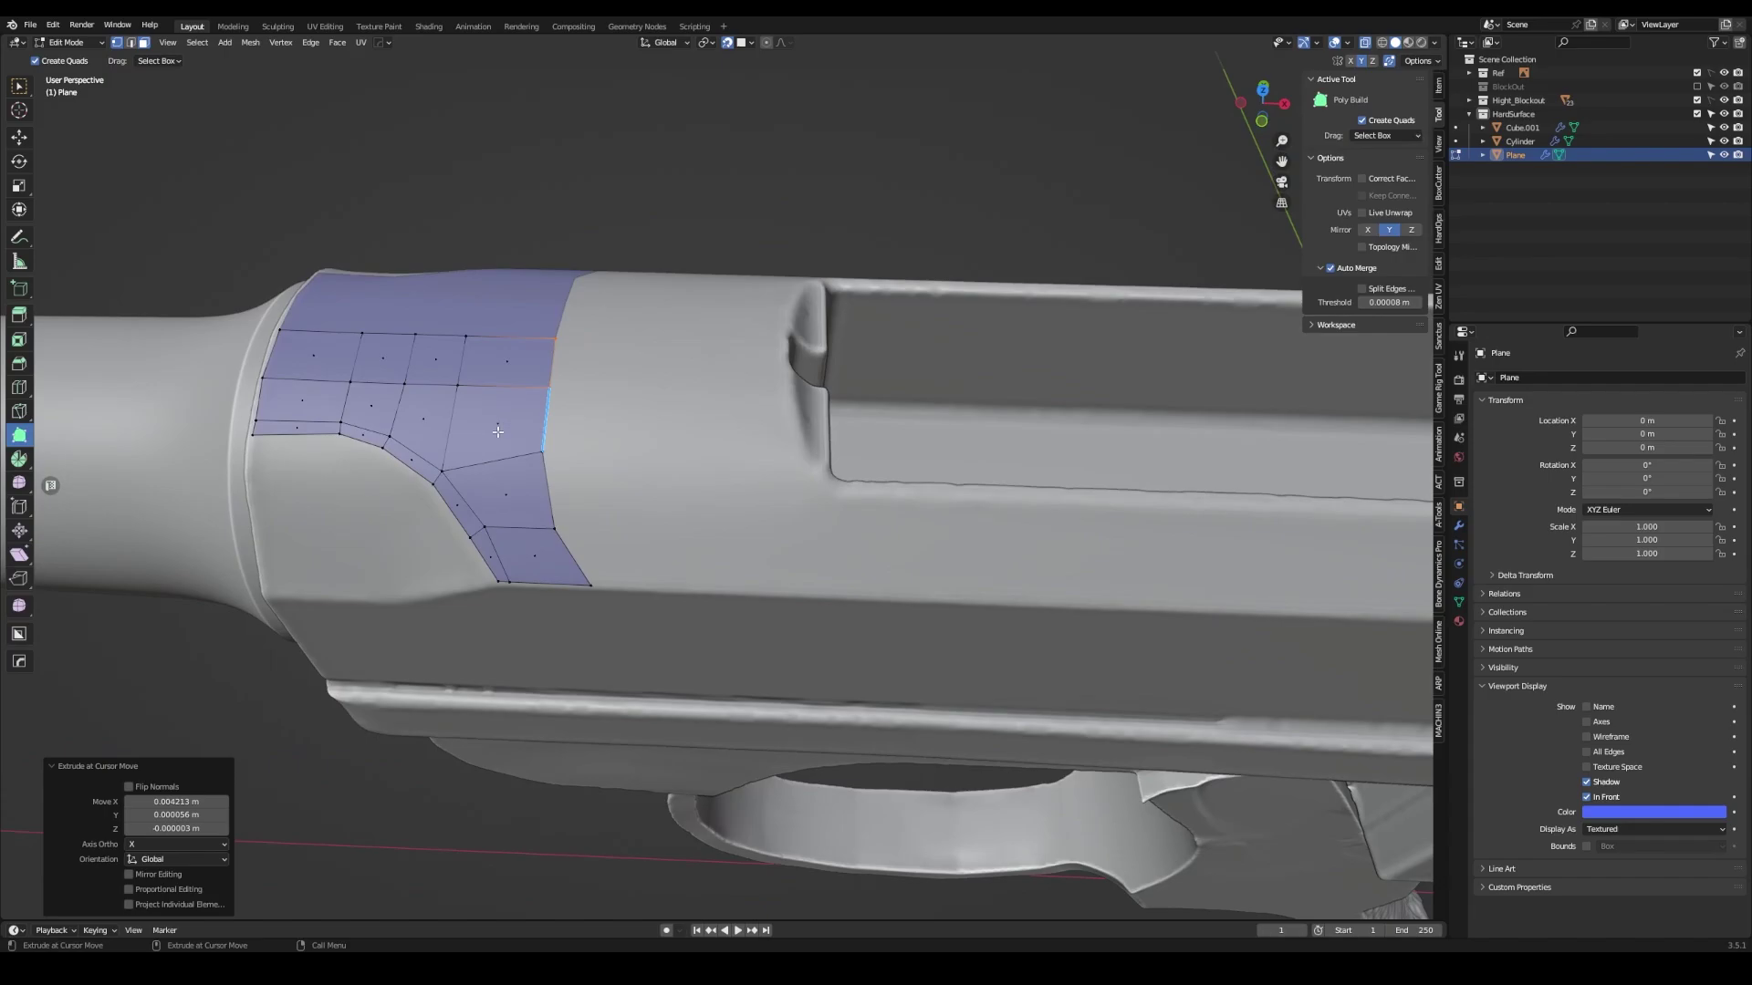
- Stretch the patch rightward to the slot edge and extrude its bottom edge downward
click(785, 438)
middle_drag(784, 438, 766, 401)
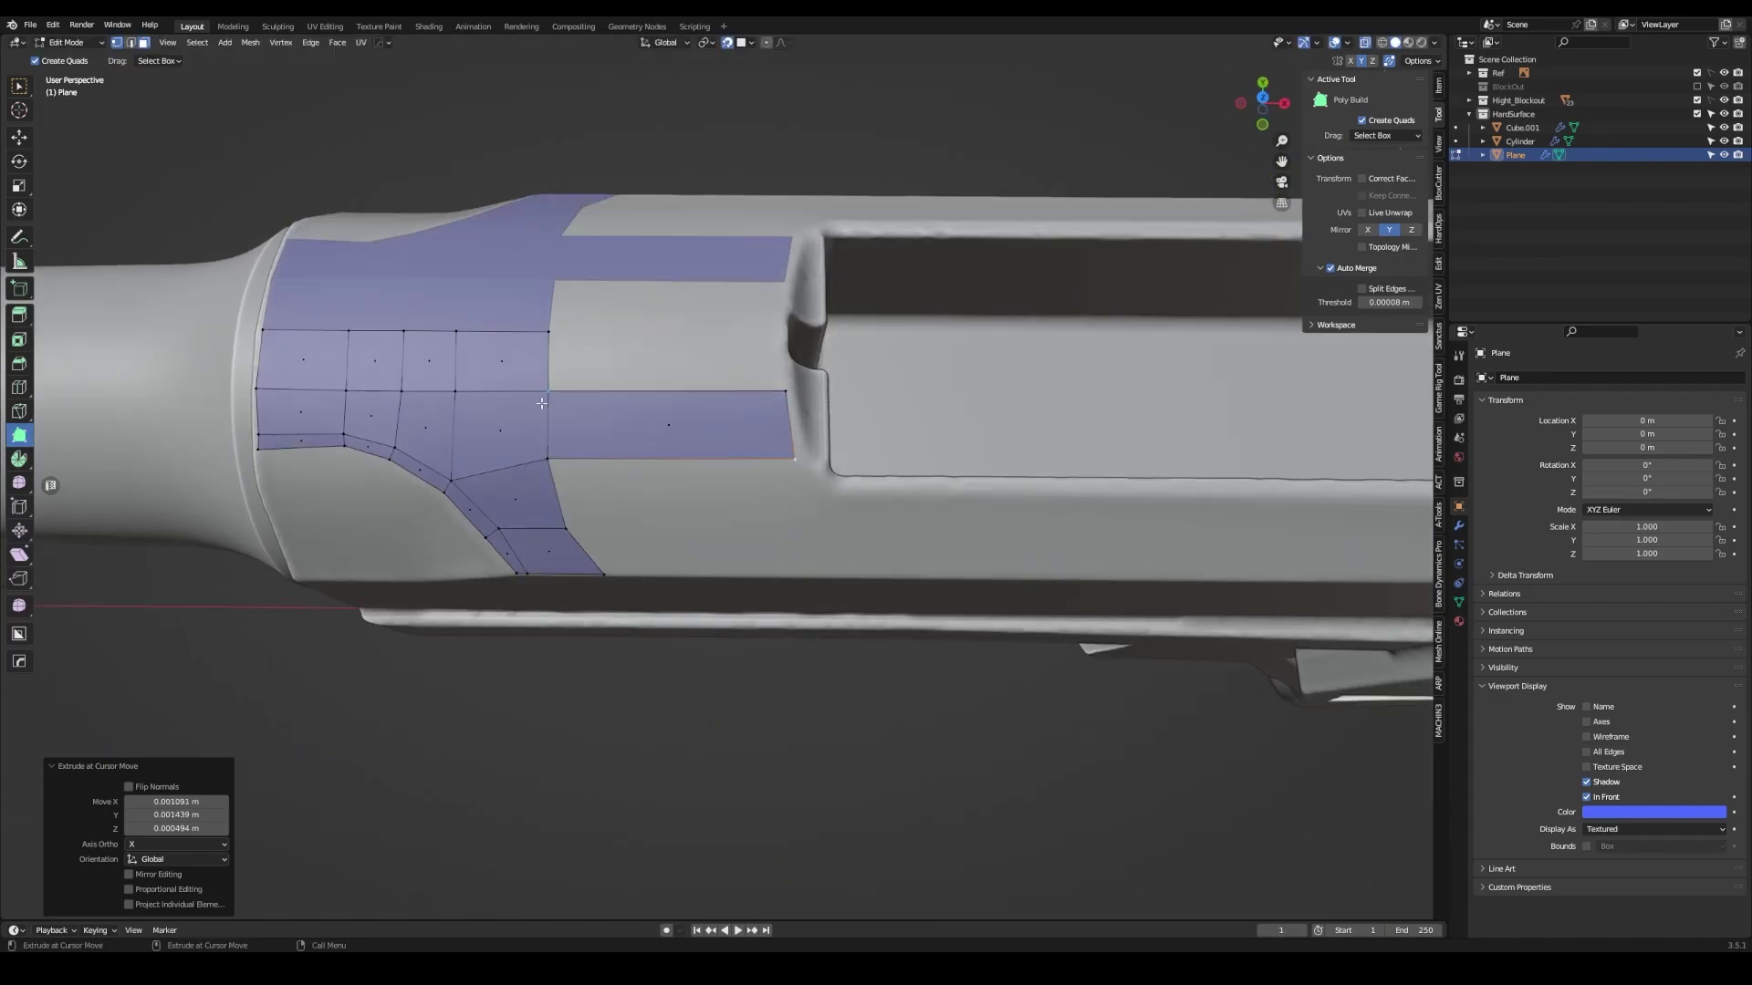
ctrl+drag(766, 401, 785, 301)
mouse_move(785, 301)
middle_down()
mouse_move(765, 400)
mouse_move(782, 498)
middle_up()
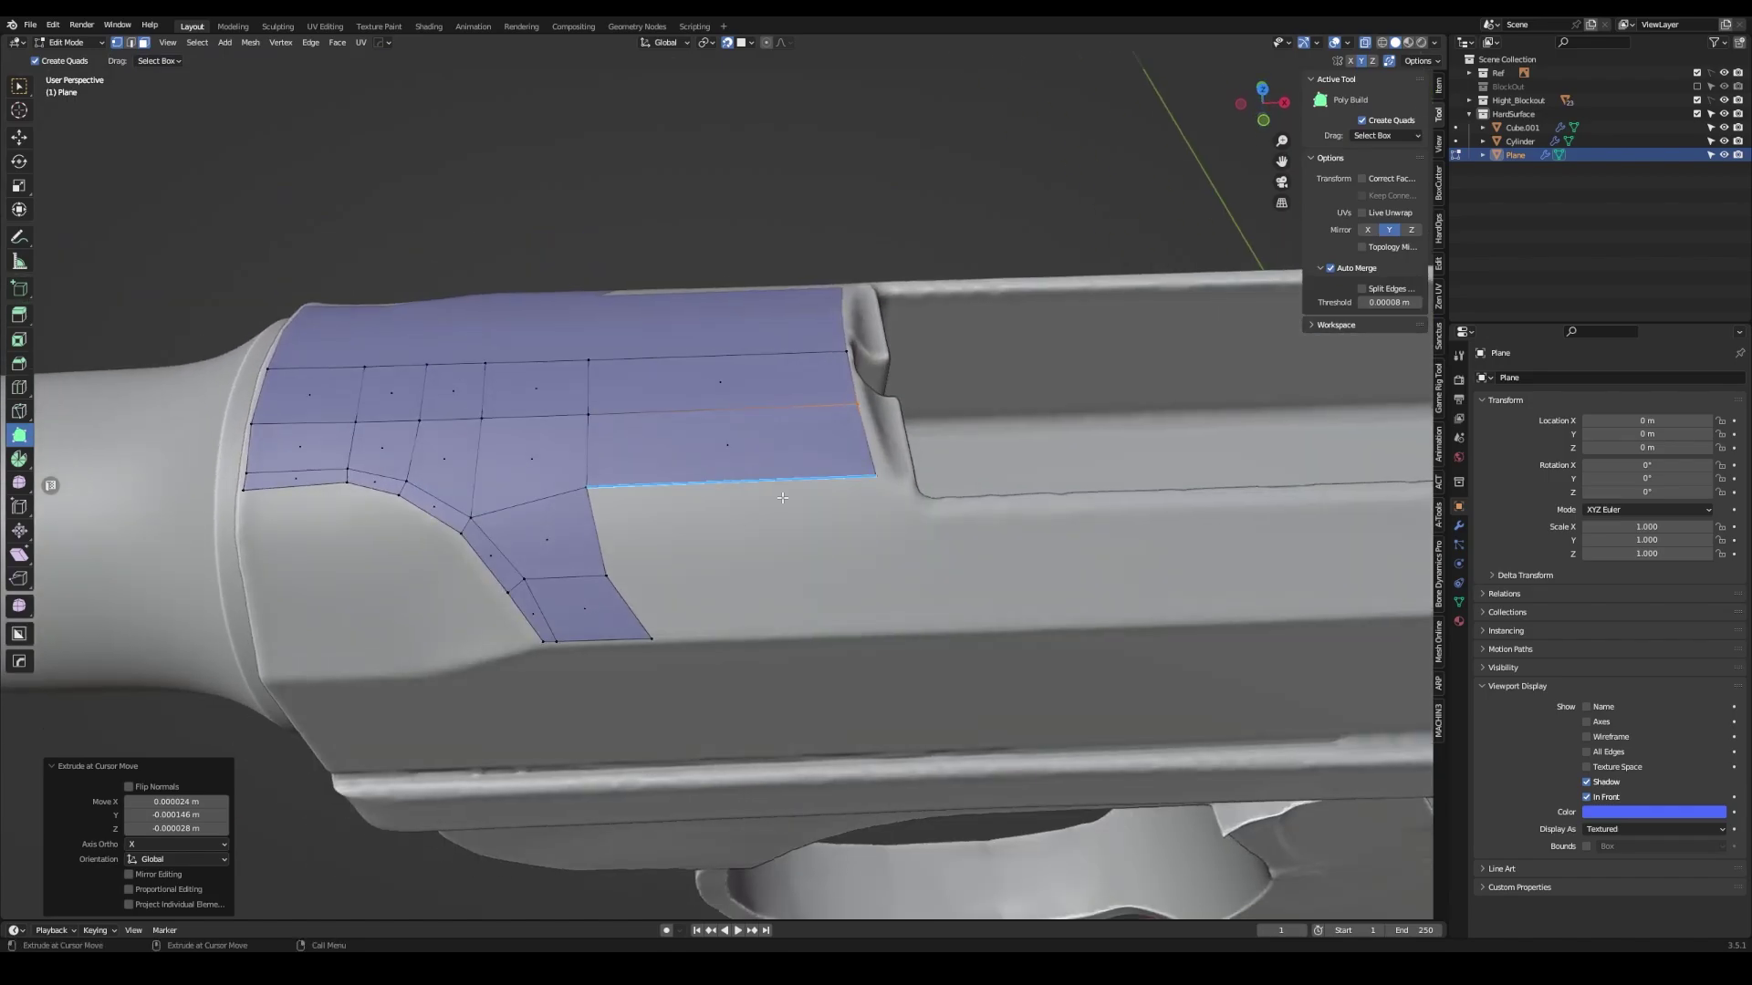
ctrl+drag(782, 497, 651, 639)
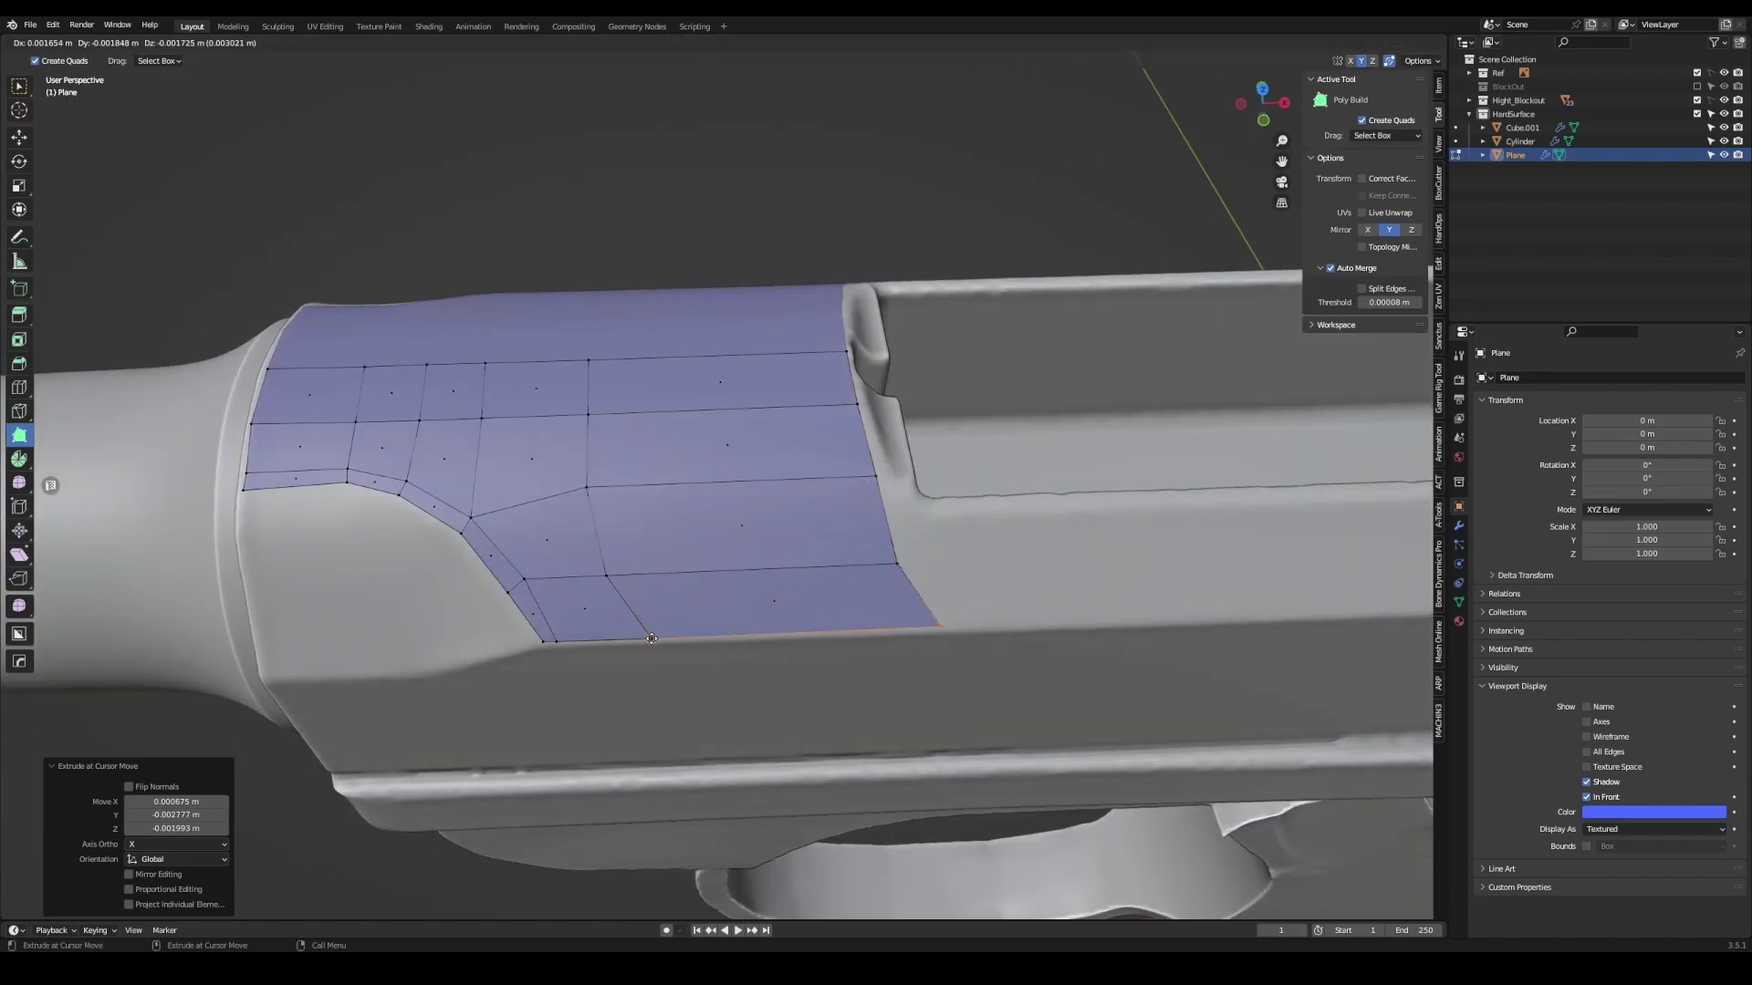
mouse_move(608, 491)
middle_down()
mouse_move(693, 521)
mouse_move(744, 505)
mouse_move(725, 508)
middle_up()
key(ctrl+r)
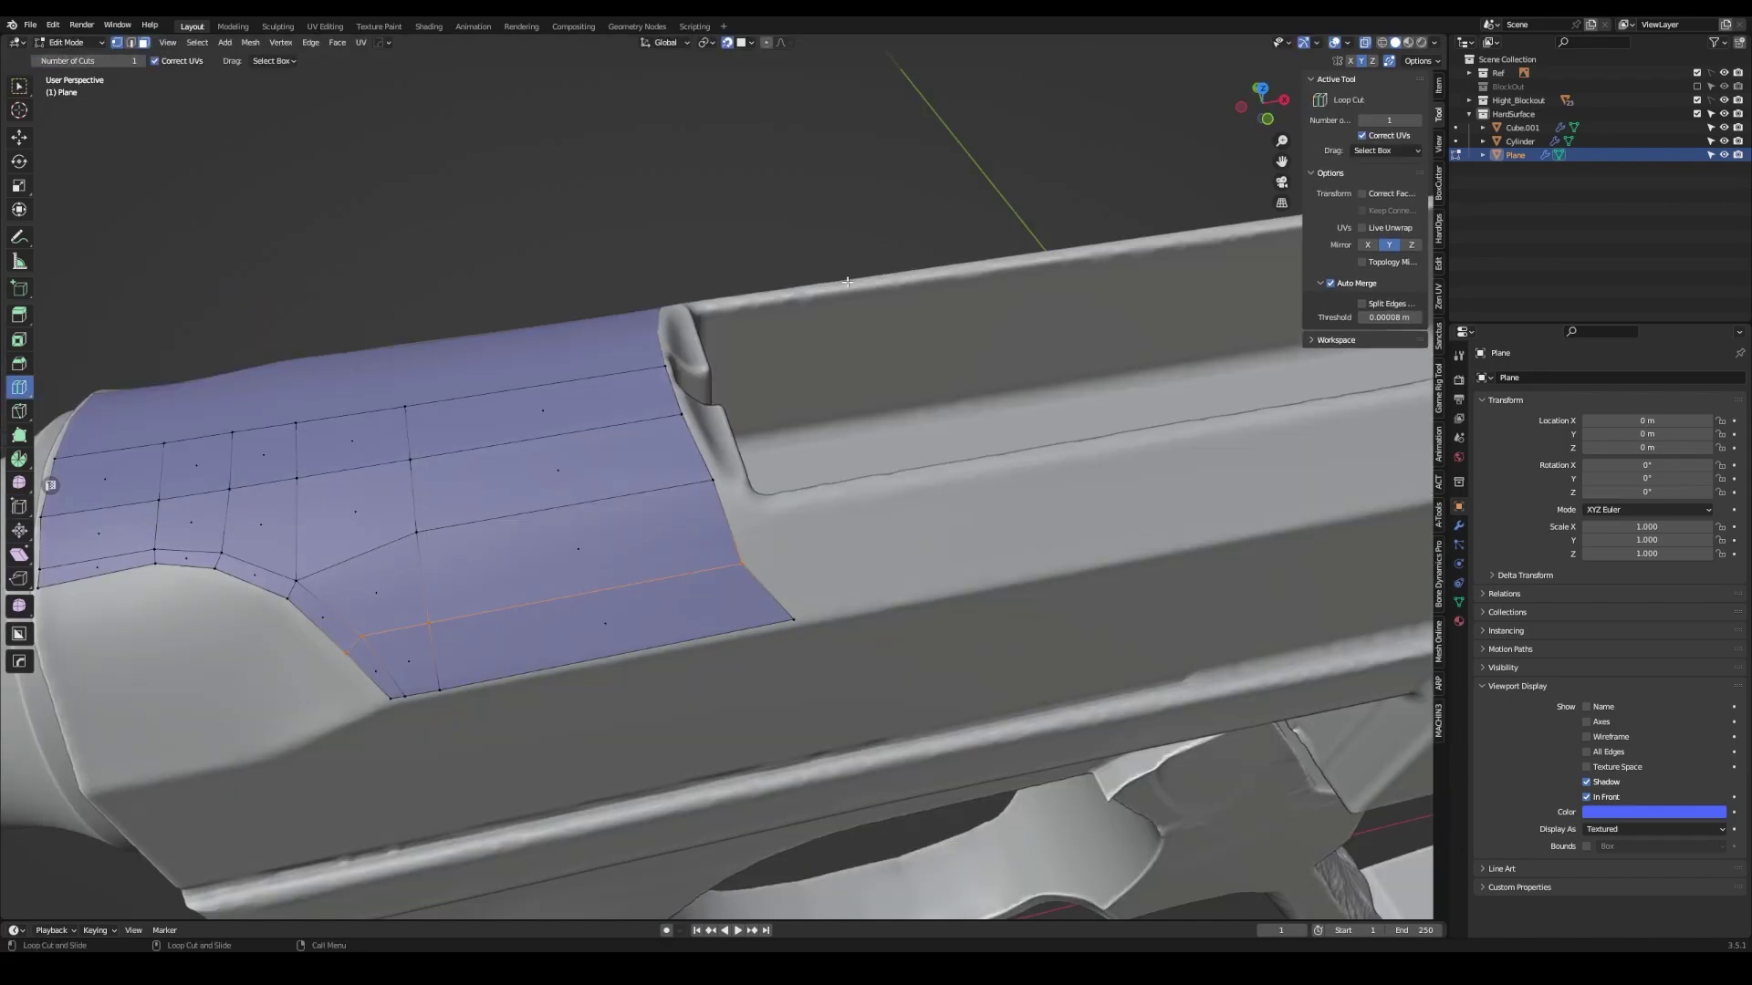
- Add a vertical edge loop across the patch, then extrude a new quad from its edge
middle_drag(848, 282, 639, 438)
click(584, 438)
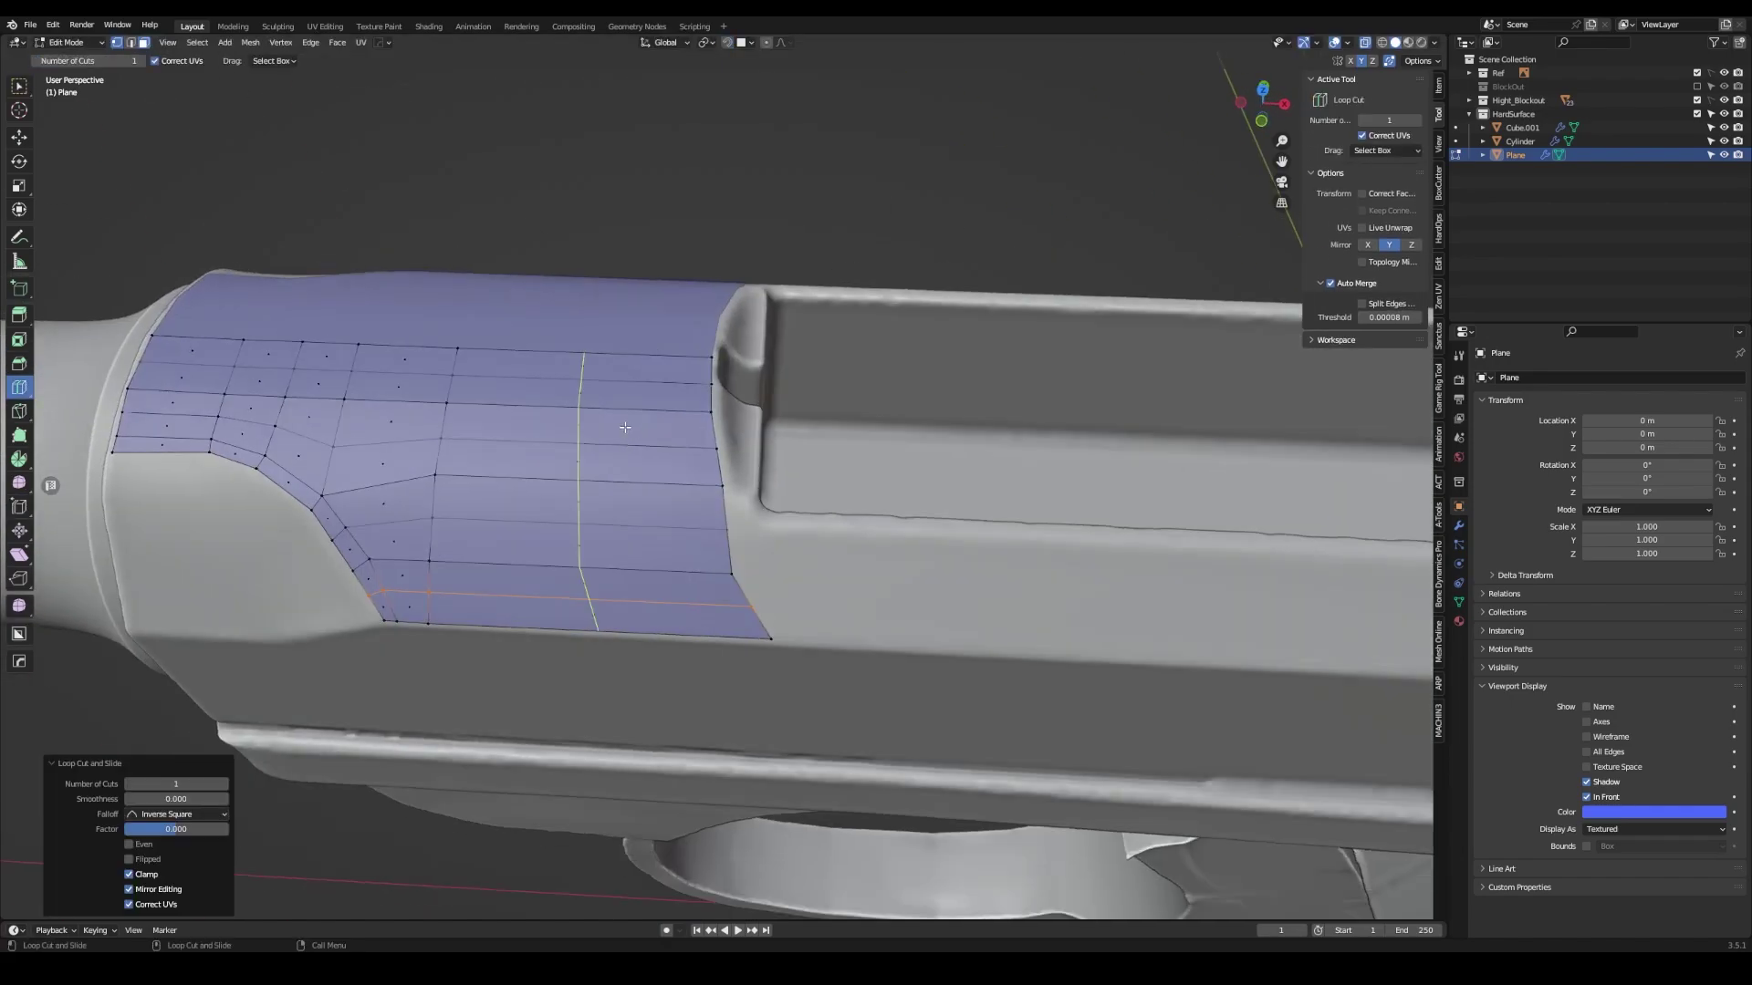
key(ctrl+z)
mouse_move(529, 469)
middle_down()
mouse_move(589, 508)
mouse_move(798, 364)
middle_up()
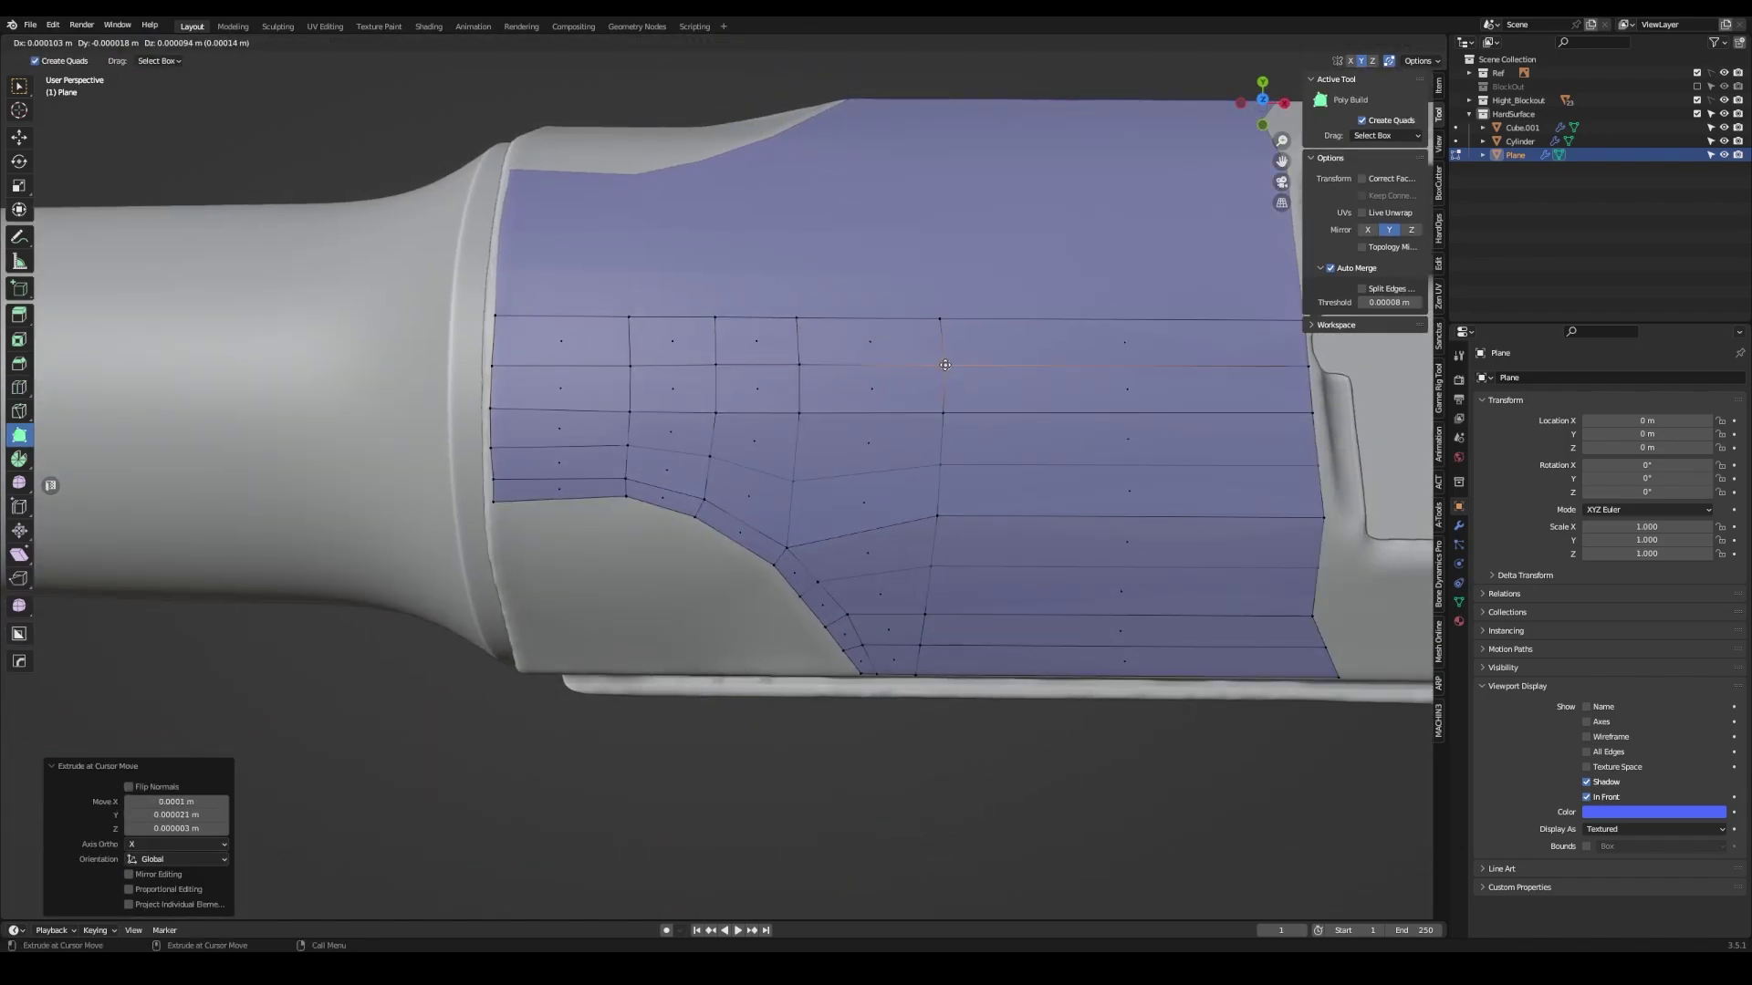
mouse_move(945, 365)
middle_down()
mouse_move(821, 411)
mouse_move(1028, 500)
middle_up()
ctrl+click(498, 248)
middle_drag(498, 248, 574, 293)
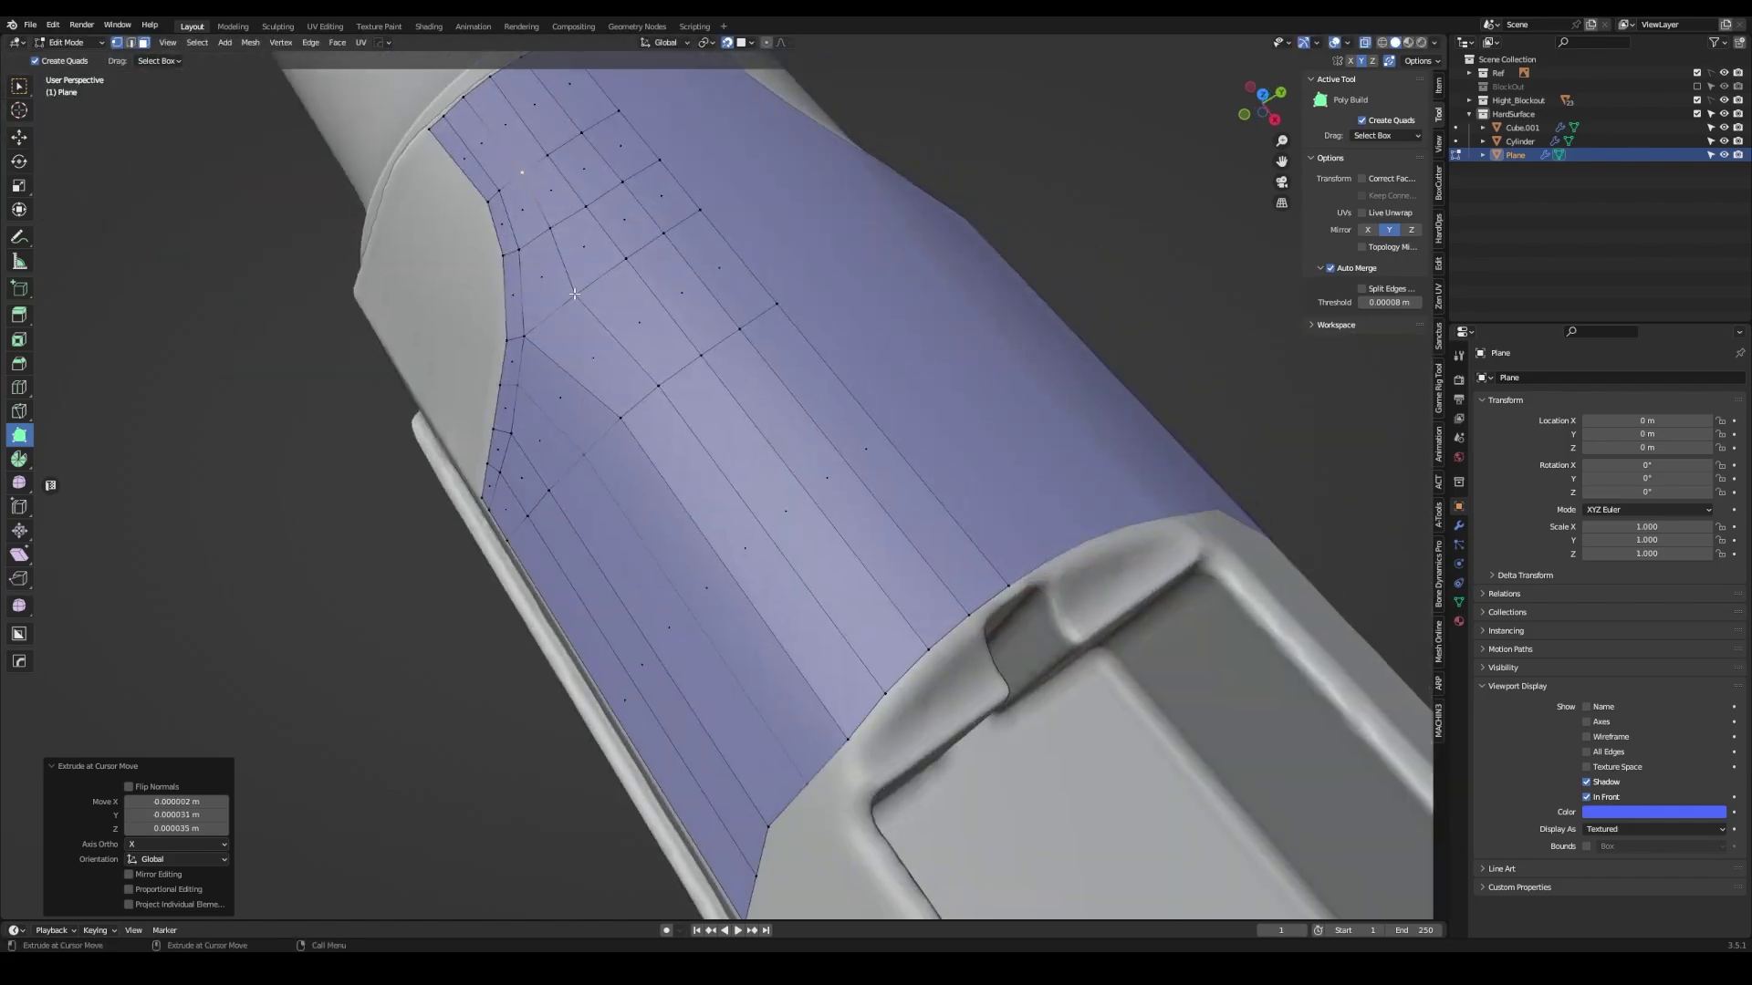
- Extend the patch toward the cavity and inspect its lower edge from the side
mouse_move(640, 349)
middle_down()
mouse_move(651, 399)
mouse_move(593, 480)
middle_up()
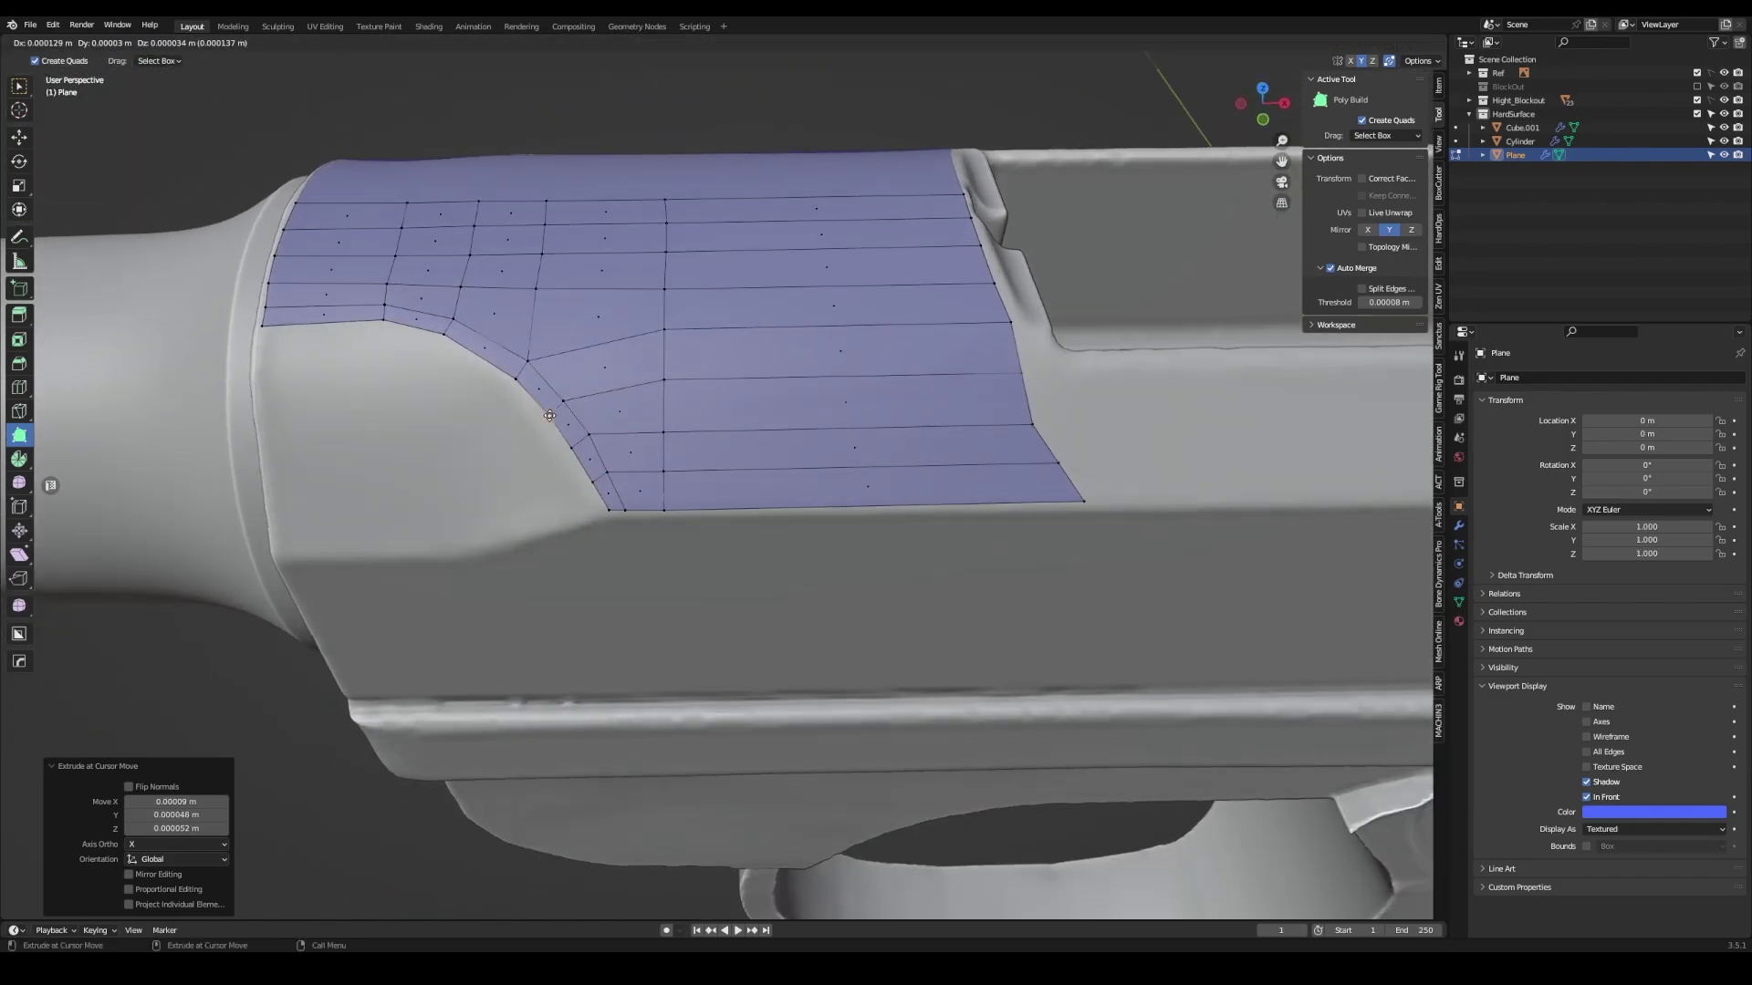
ctrl+click(592, 480)
mouse_move(591, 481)
middle_down()
mouse_move(787, 415)
mouse_move(423, 360)
middle_up()
middle_drag(629, 488, 821, 392)
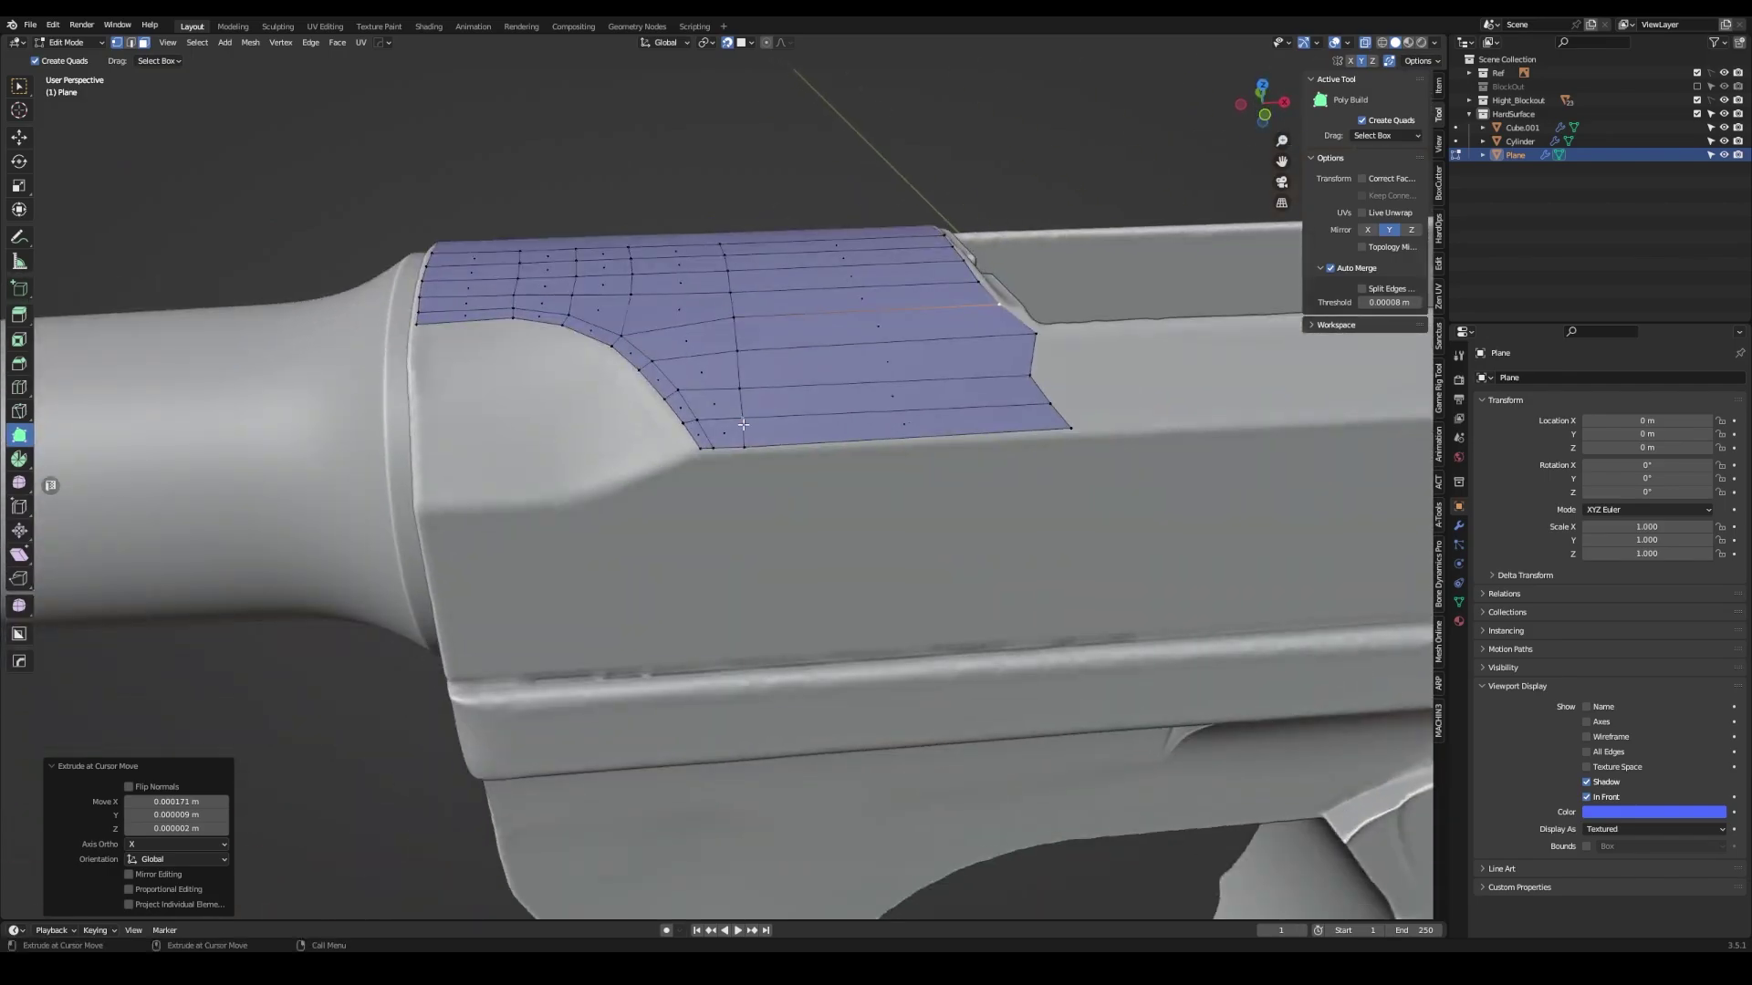
scroll(913, 352, up, 3)
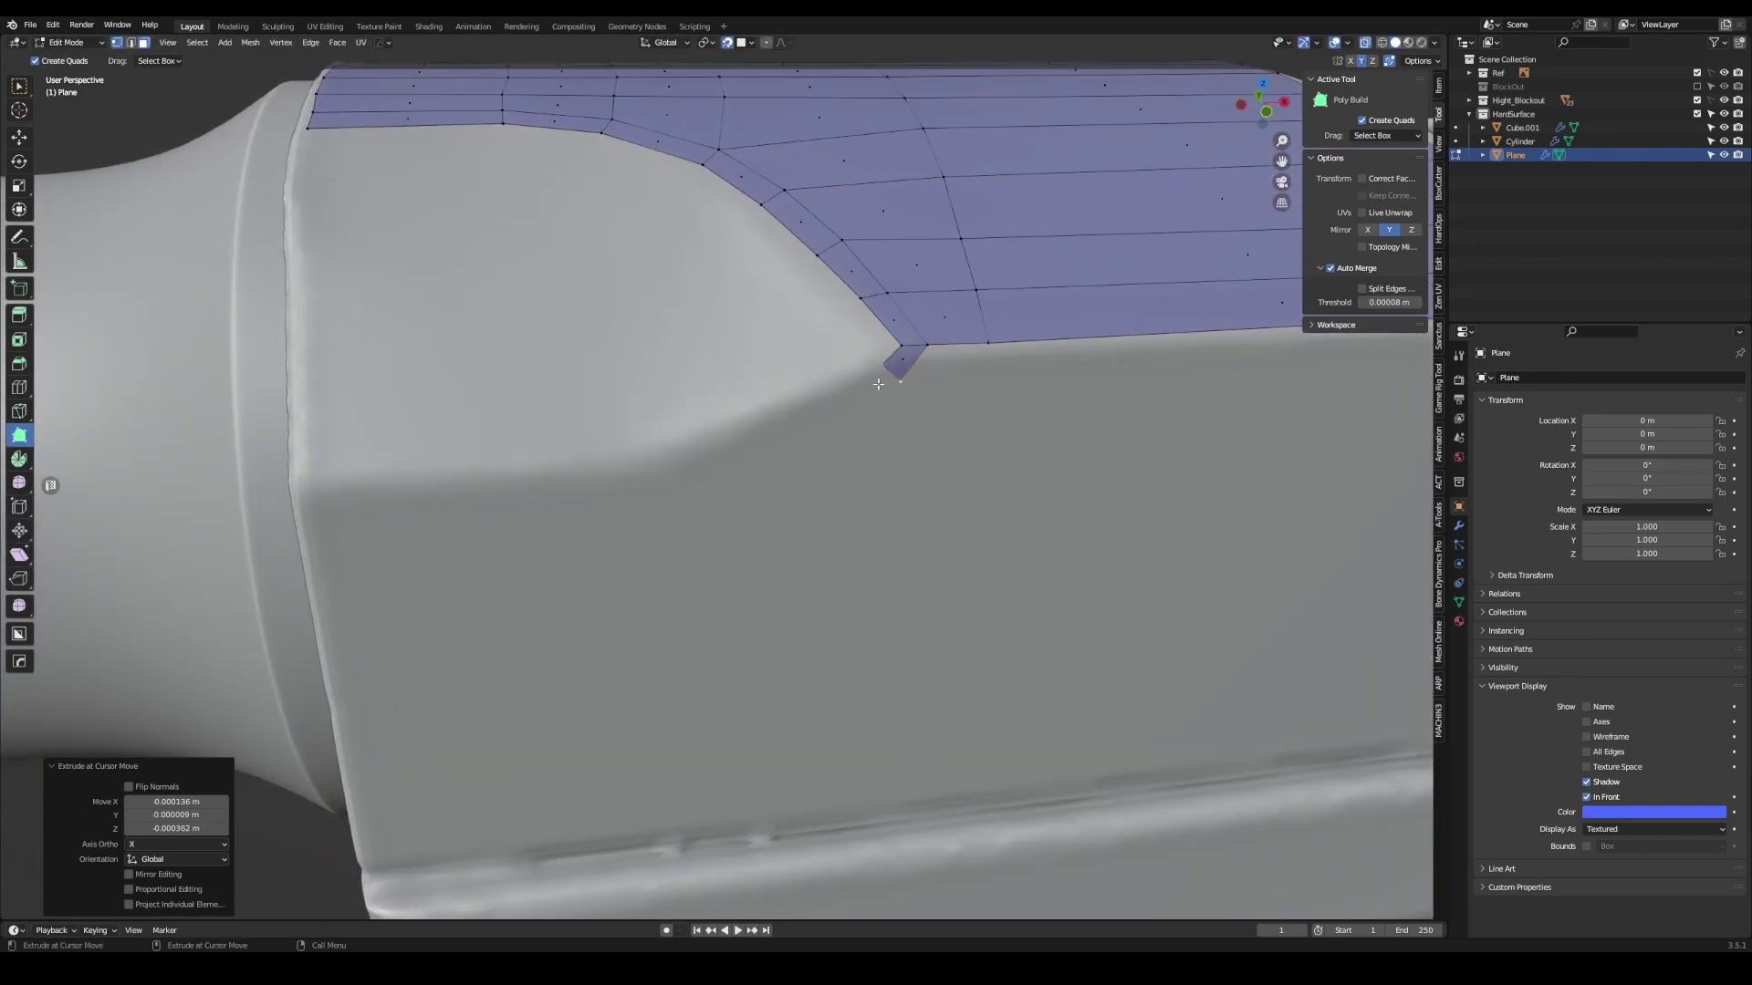
scroll(801, 435, down, 3)
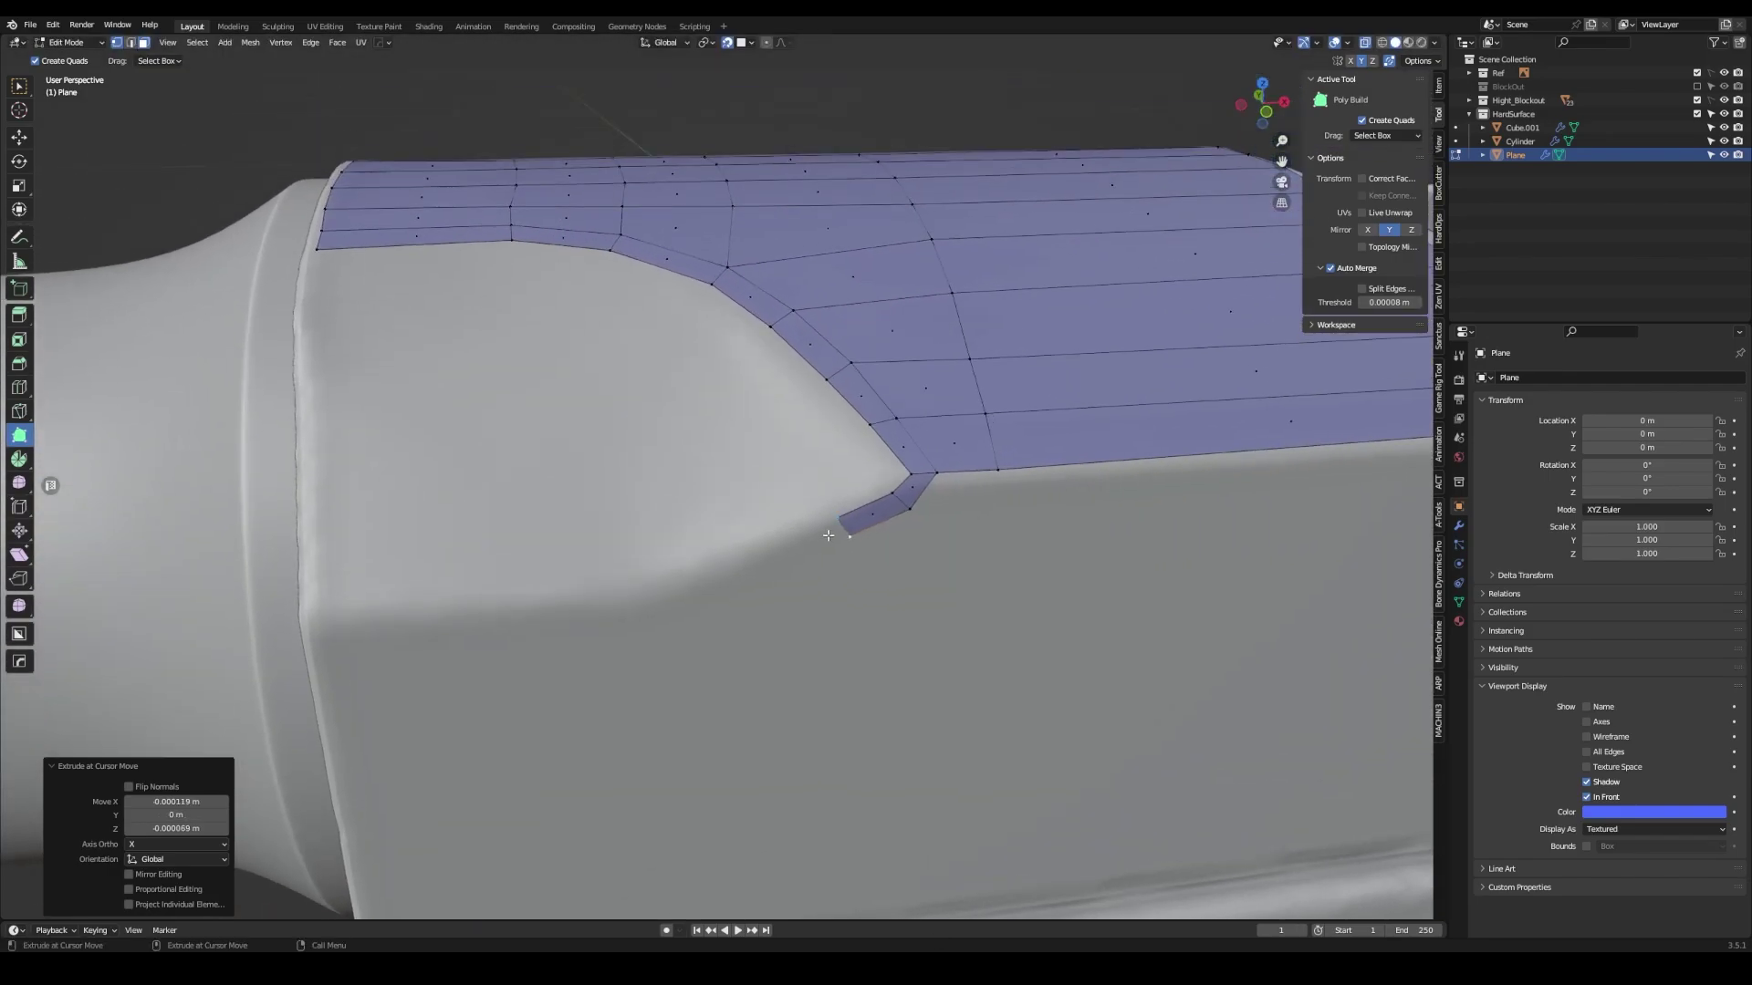
mouse_move(801, 435)
middle_down()
mouse_move(696, 377)
mouse_move(896, 500)
middle_up()
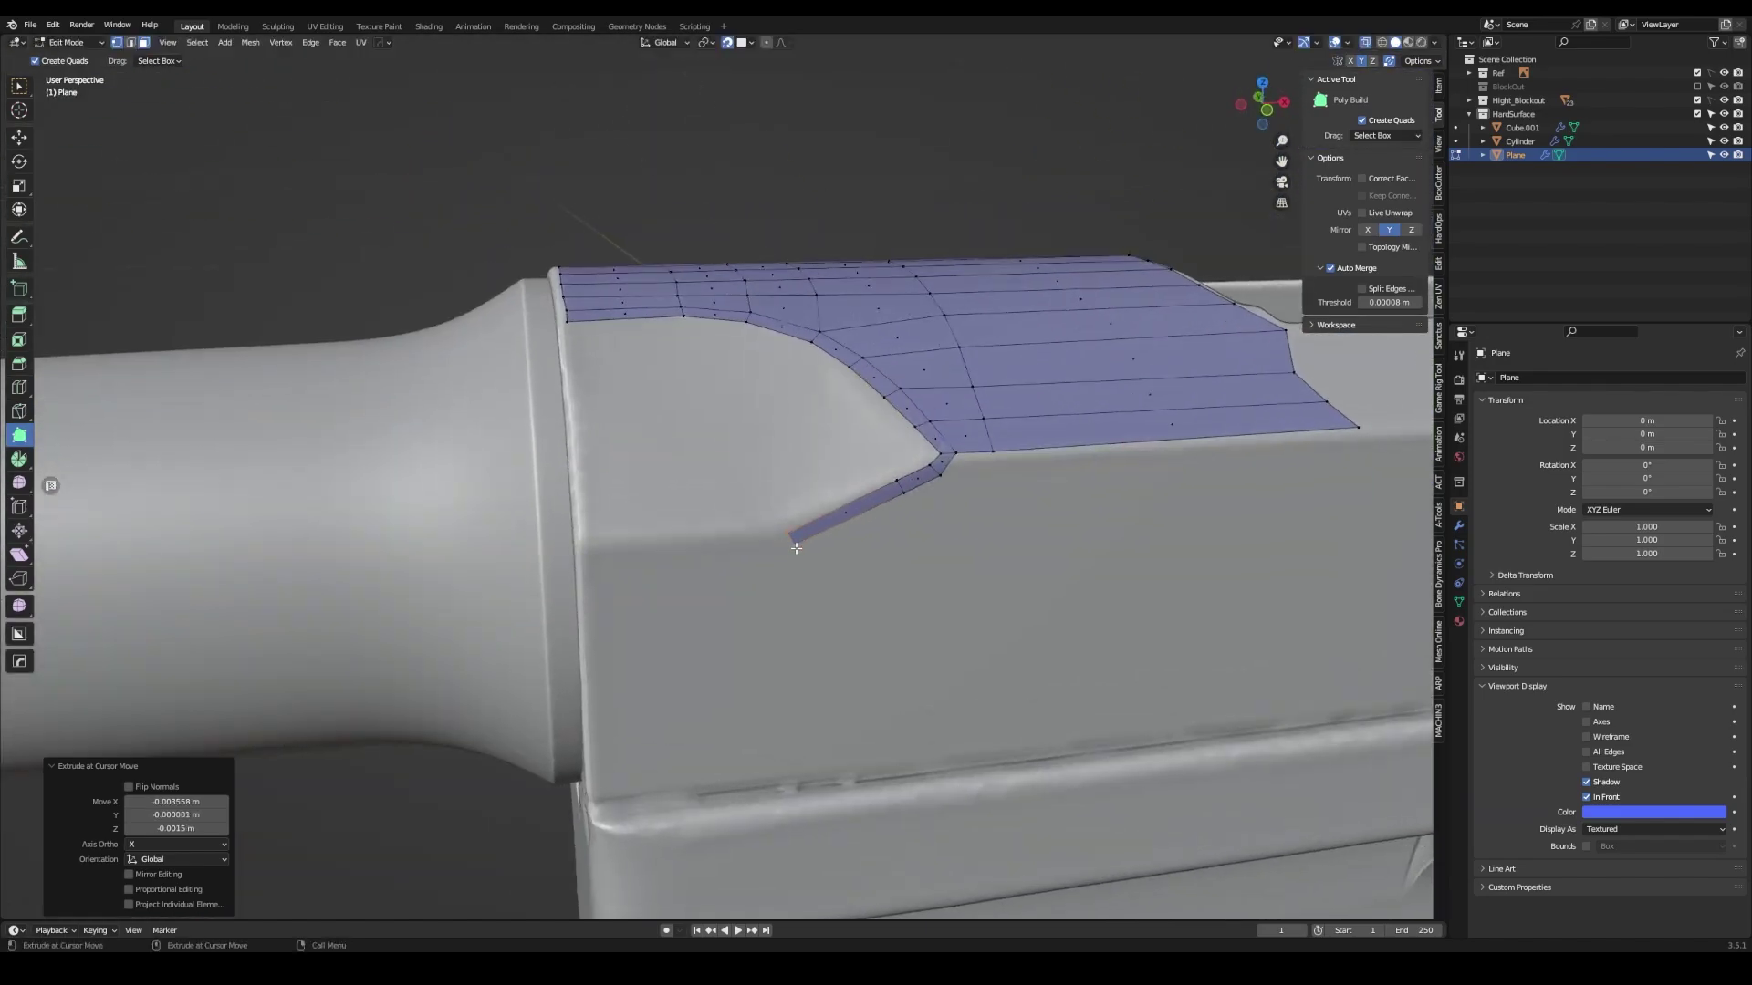
- Extrude a strip leftward along the lower edge and fill the frame side up to the top
ctrl+click(798, 531)
ctrl+click(586, 549)
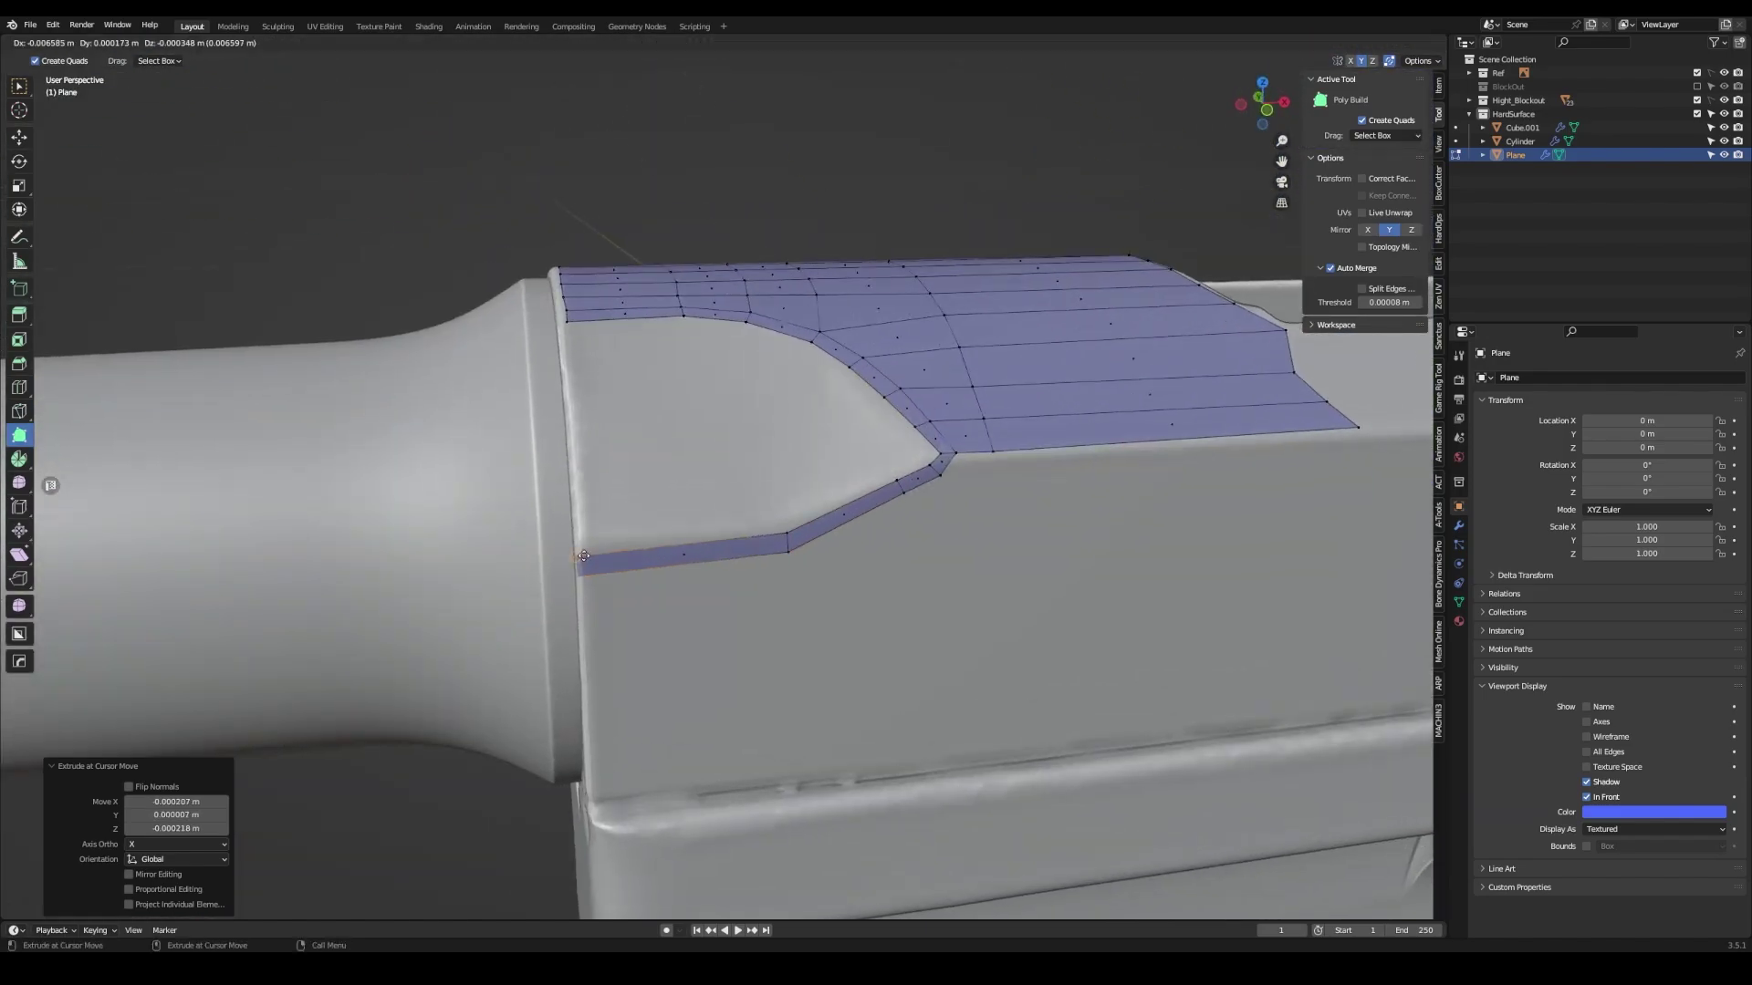
scroll(696, 548, up, 2)
ctrl+drag(696, 549, 703, 351)
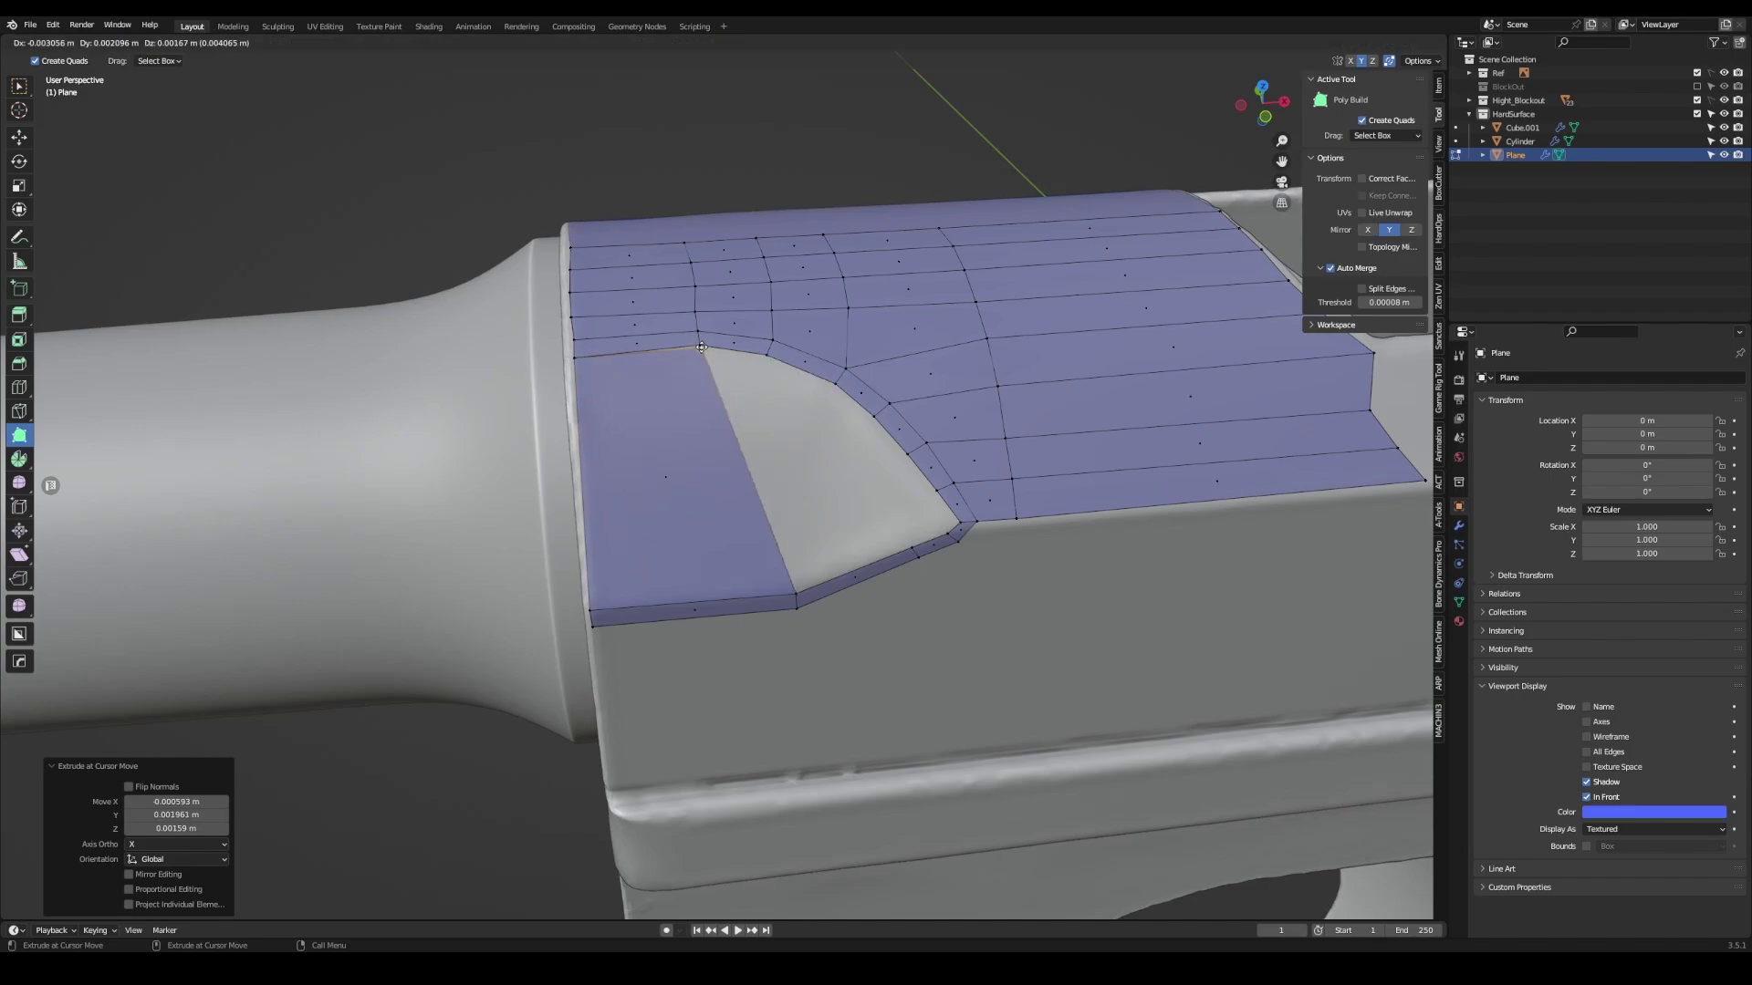
middle_drag(702, 351, 729, 456)
mouse_move(771, 610)
ctrl+mouse_down()
mouse_move(727, 459)
mouse_move(729, 354)
ctrl+mouse_up()
- Snap a quad onto the upper arc edge and extrude more quads into the cutout
middle_drag(730, 354, 848, 410)
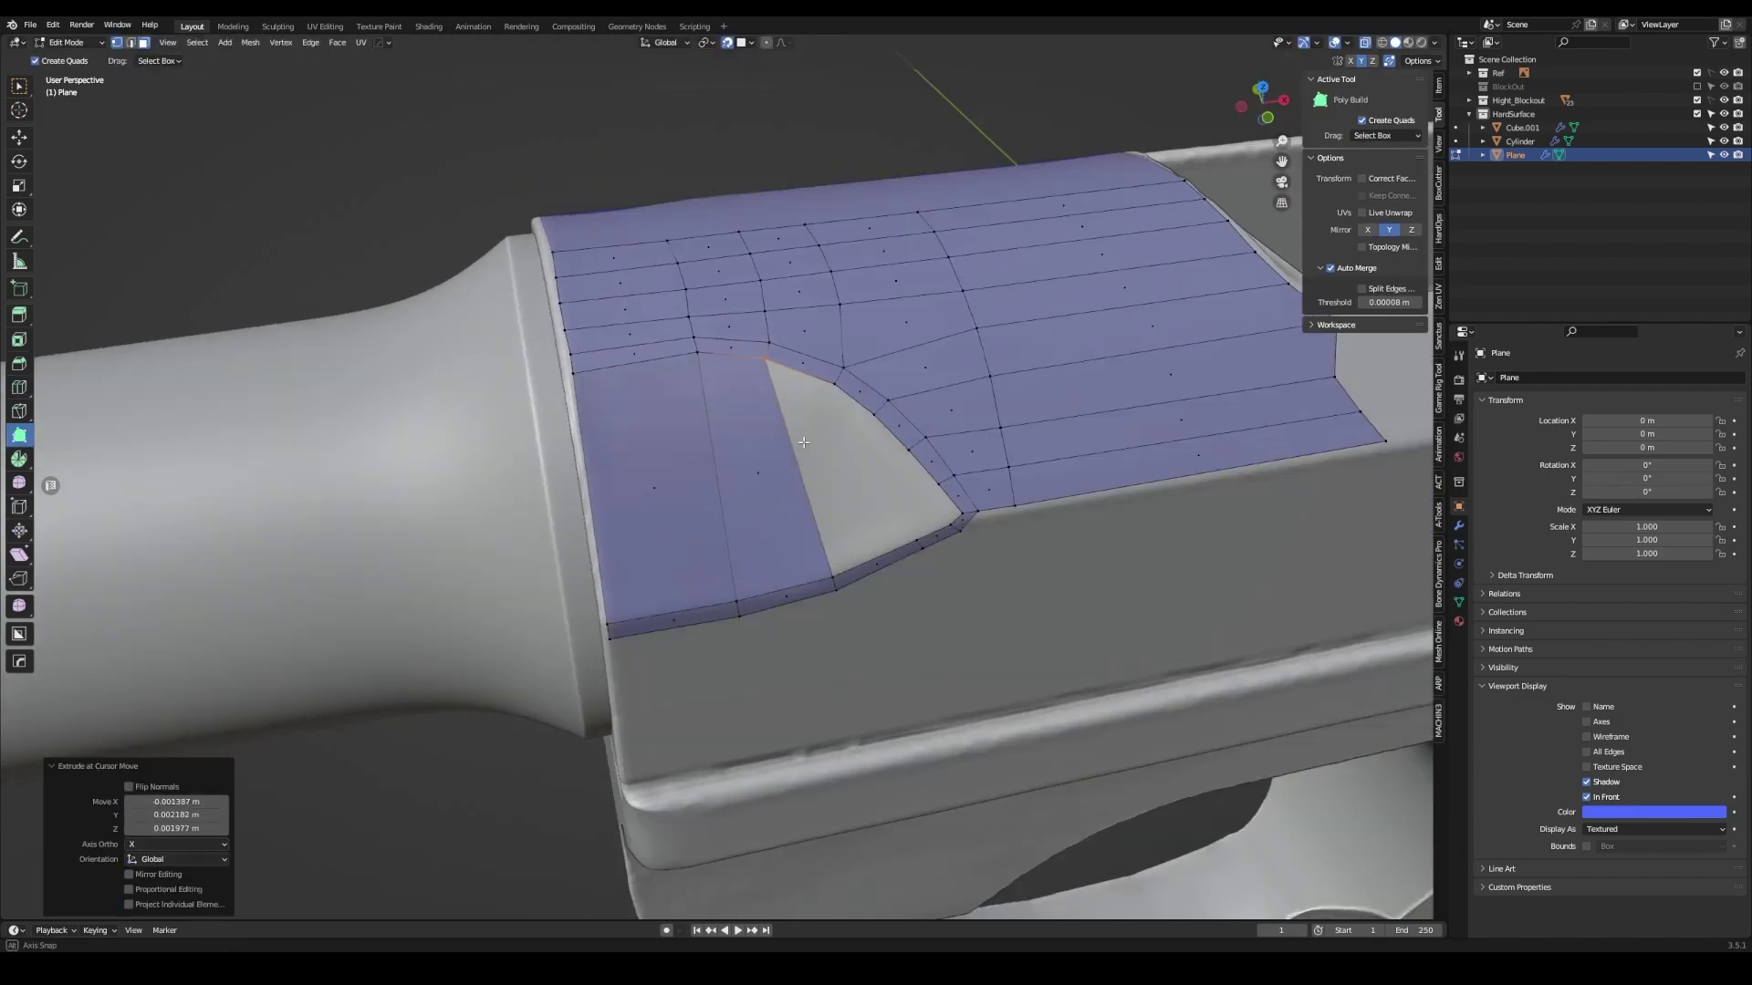
ctrl+drag(888, 444, 830, 478)
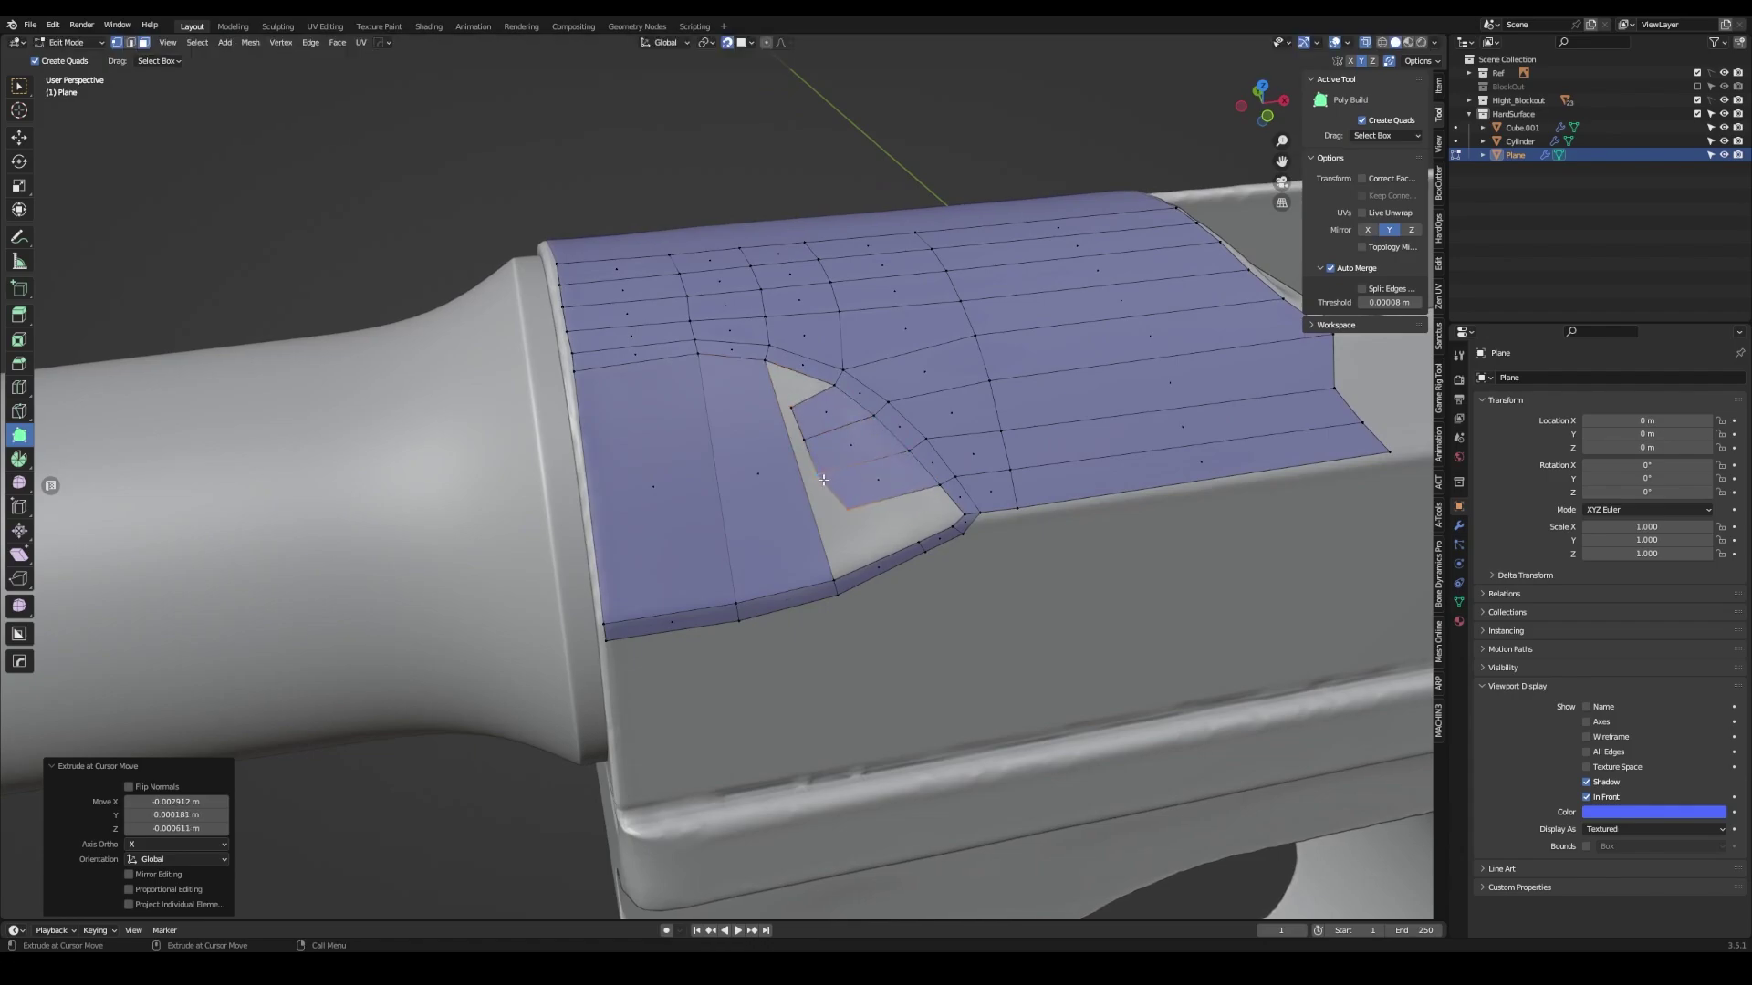
middle_drag(824, 479, 881, 500)
mouse_move(880, 500)
ctrl+mouse_down()
mouse_move(820, 496)
mouse_move(783, 440)
ctrl+mouse_up()
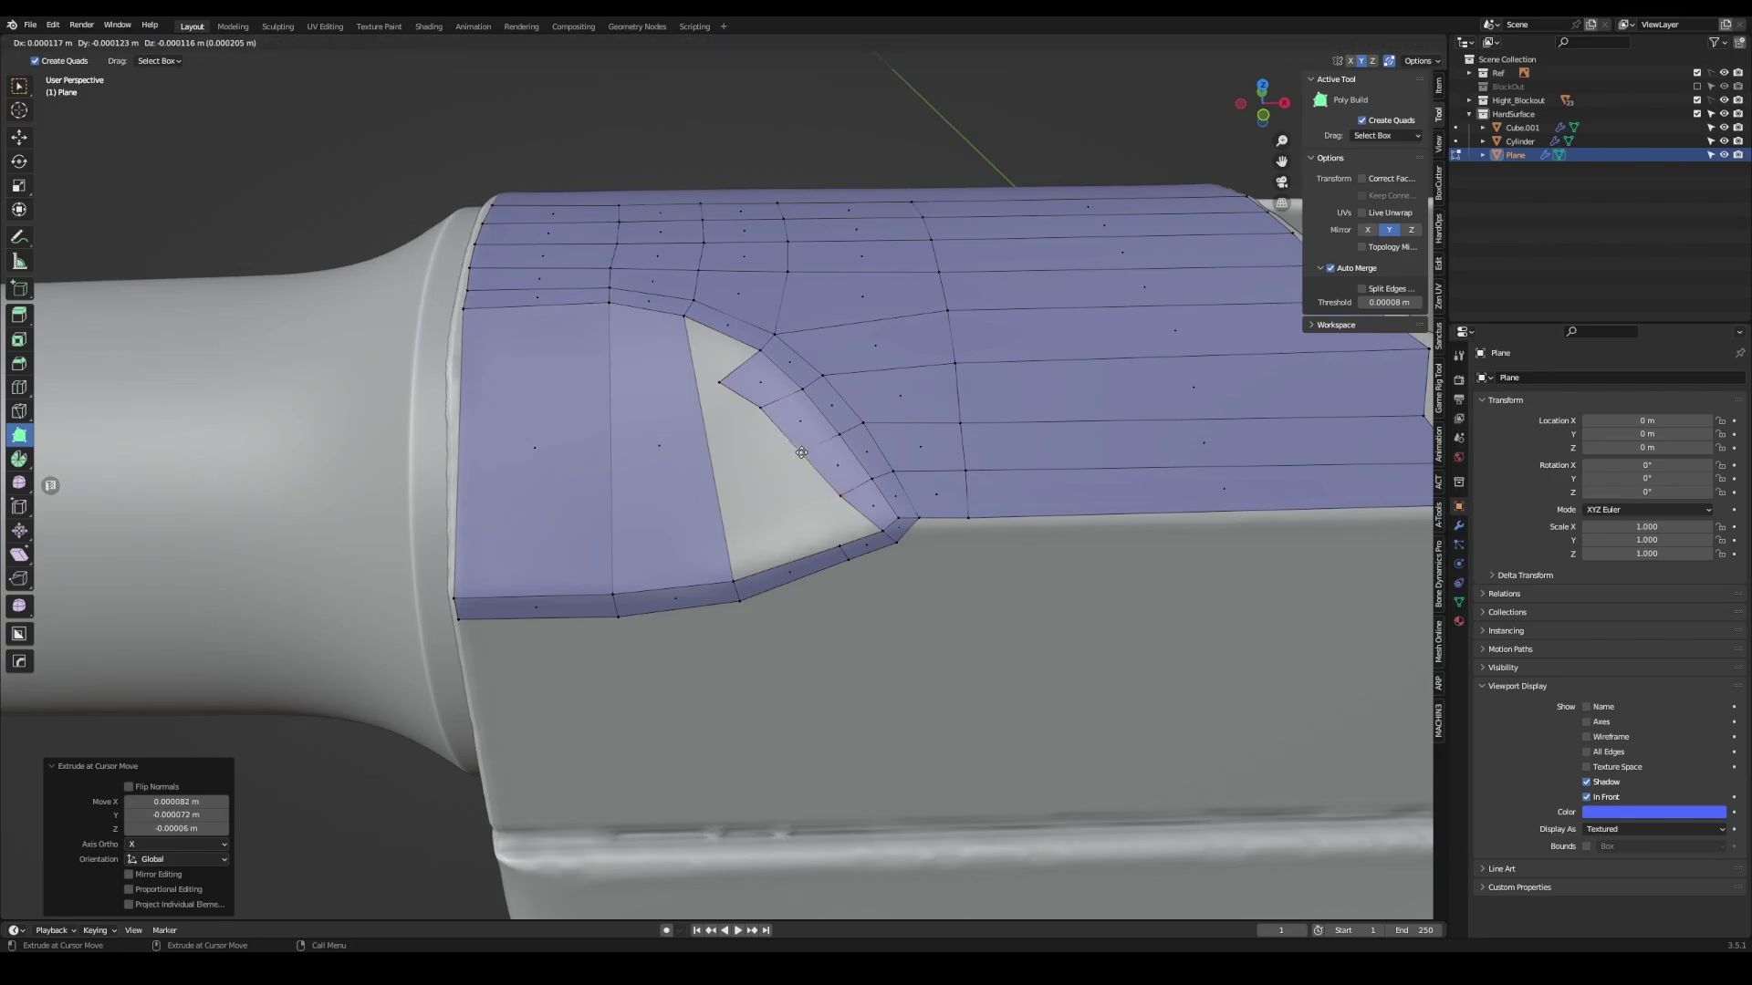
middle_drag(801, 452, 730, 483)
- Cut an edge loop across the left quads, raise the new vertex, and add a quad at the left edge
key(ctrl+r)
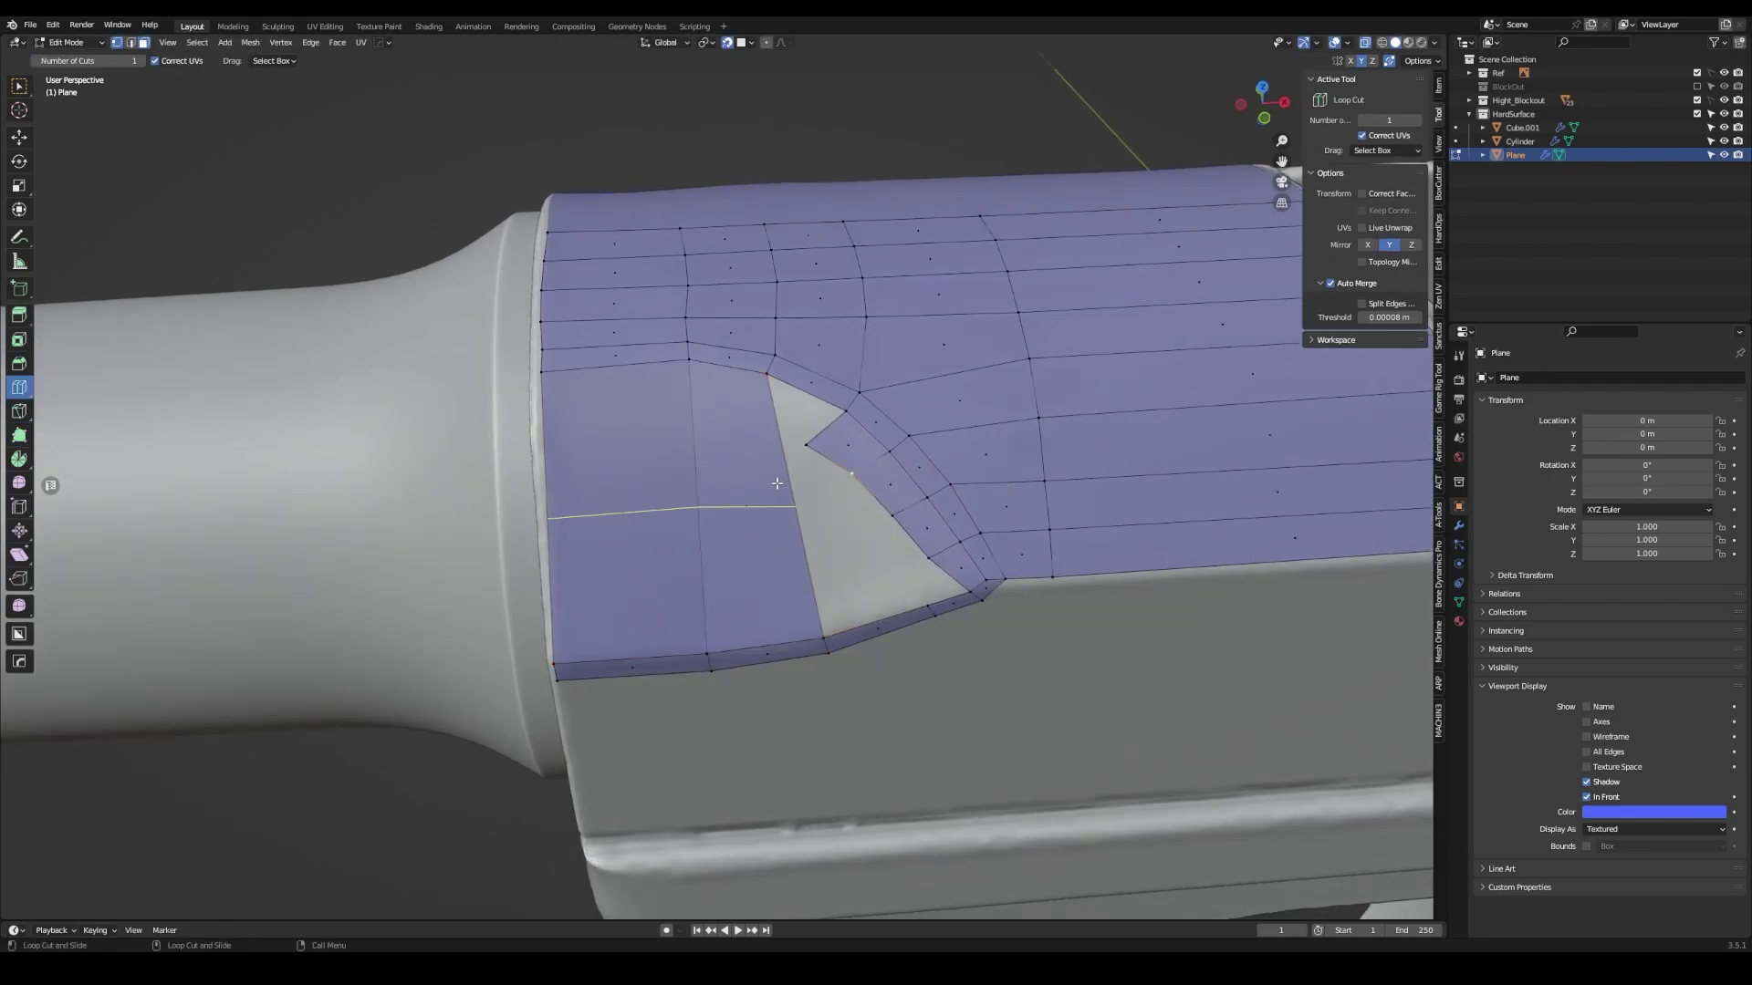
click(776, 483)
key(alt+q)
click(783, 430)
mouse_move(794, 506)
mouse_down()
mouse_move(772, 431)
mouse_move(784, 441)
mouse_up()
ctrl+drag(547, 421, 546, 420)
middle_drag(547, 420, 869, 458)
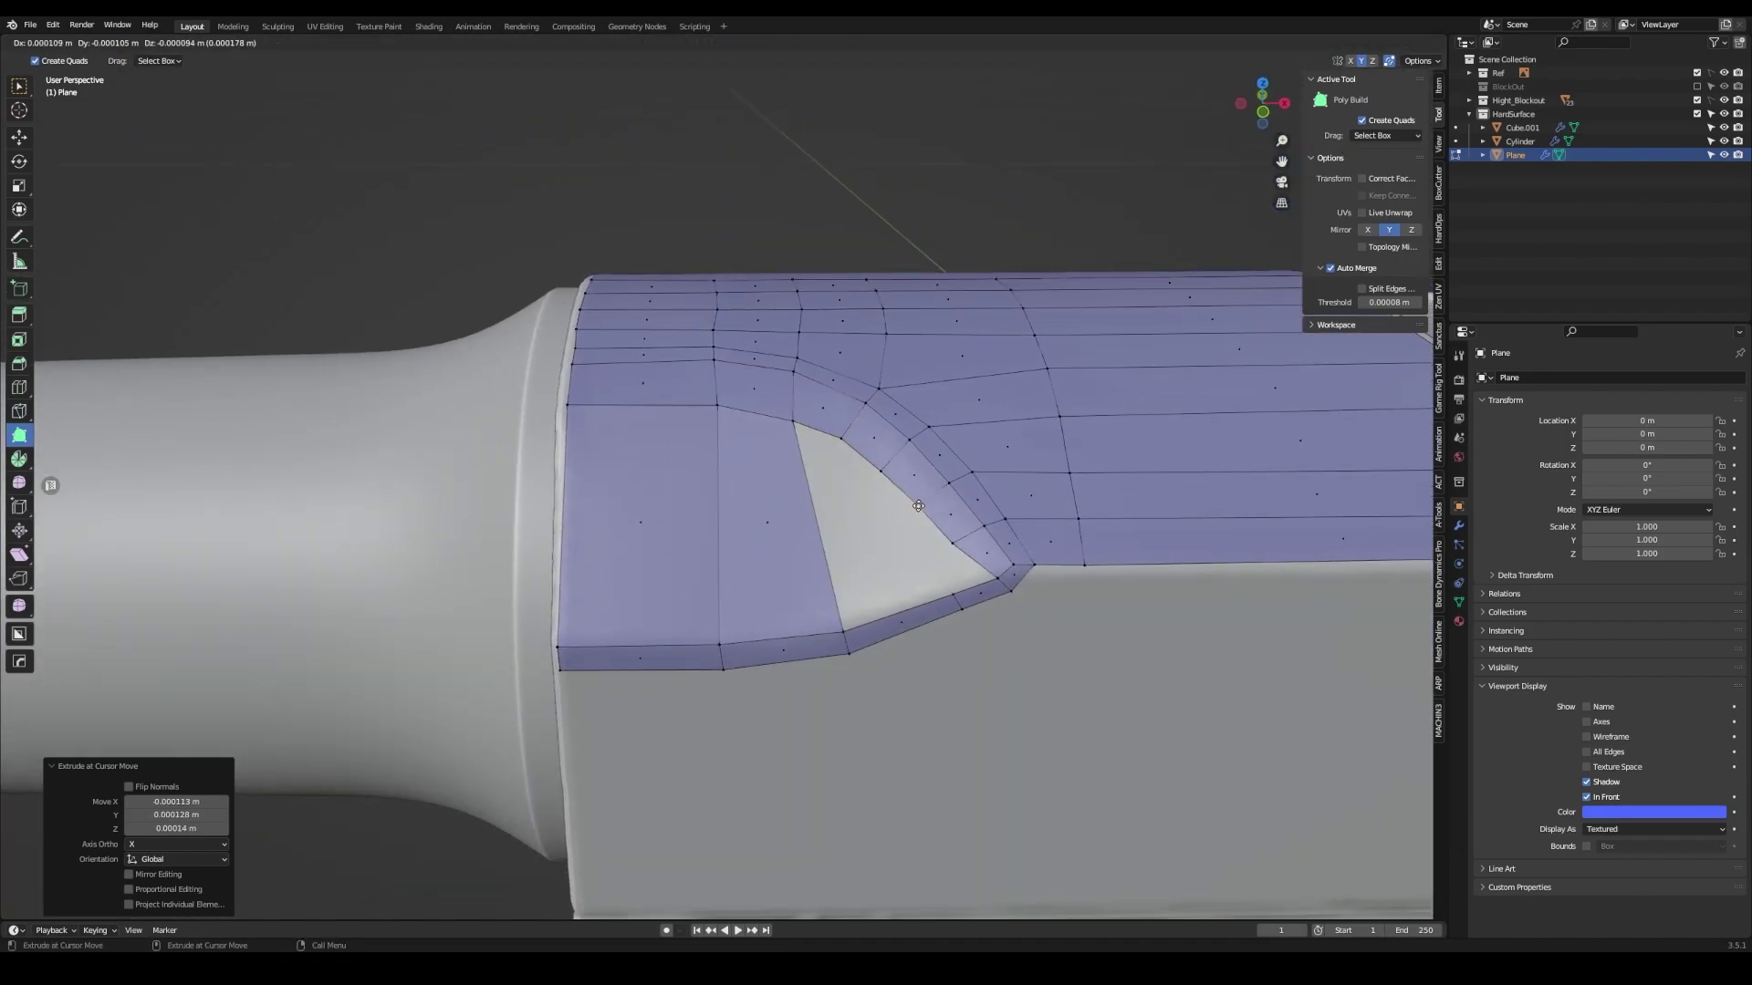
ctrl+drag(918, 505, 920, 508)
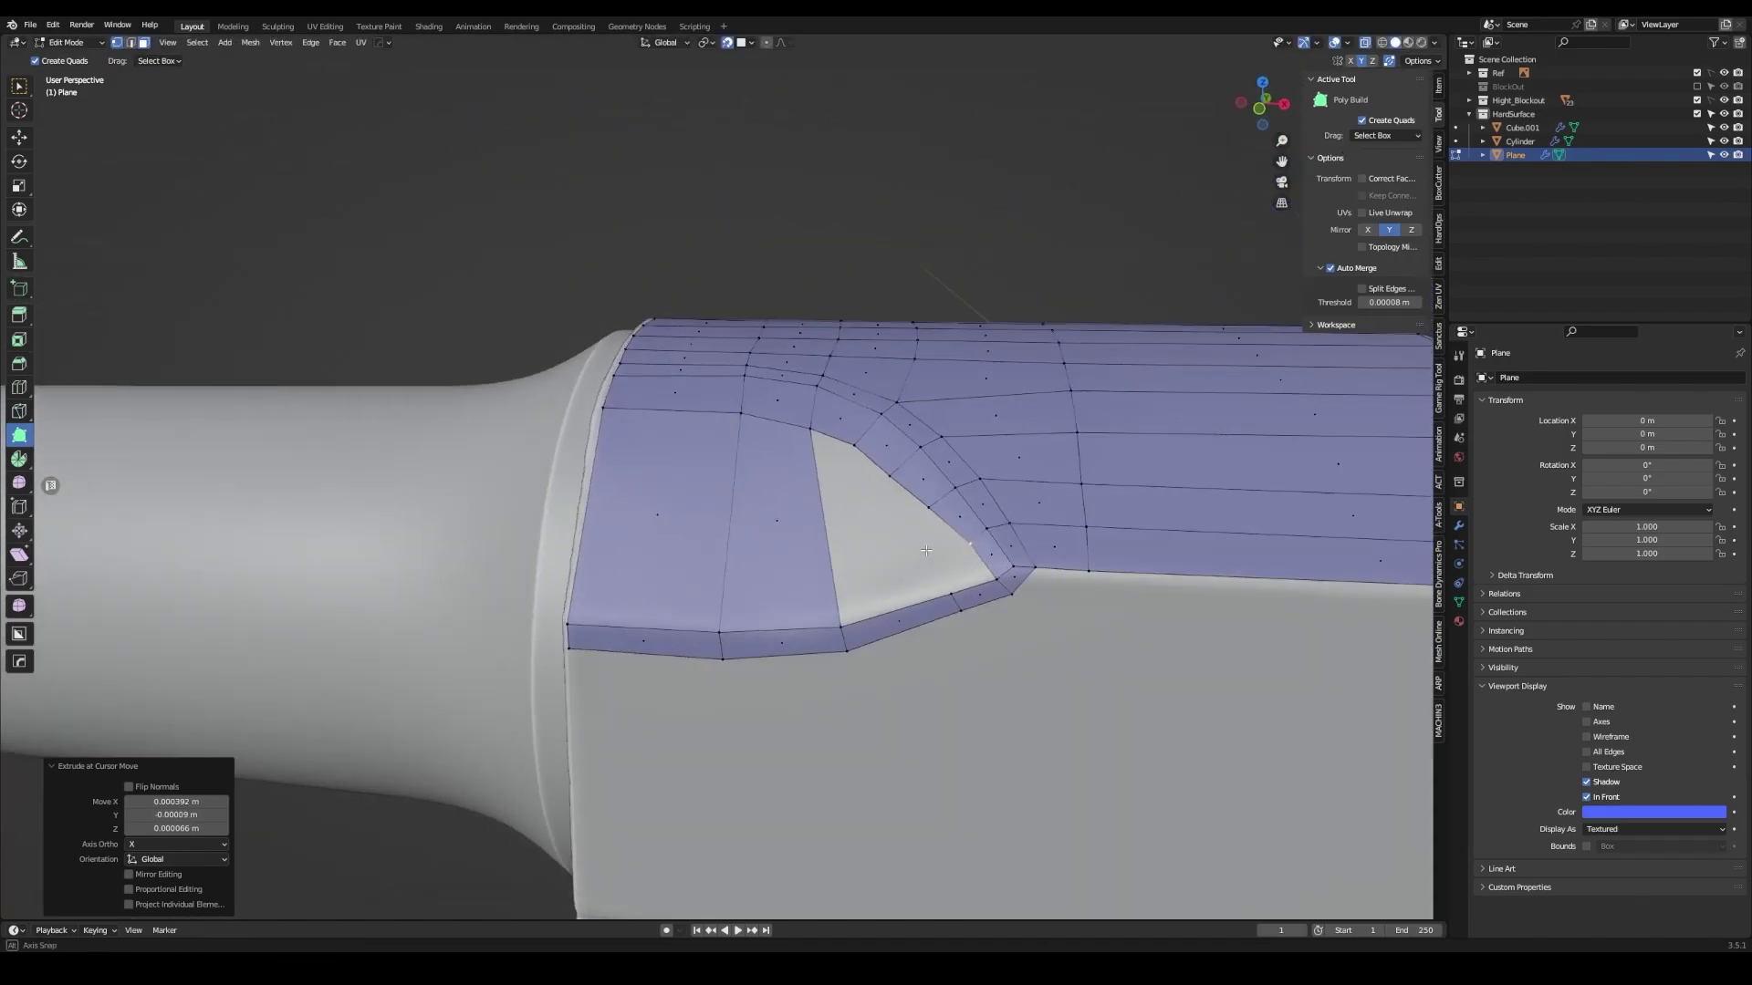
middle_drag(920, 507, 942, 572)
- Fill the remaining hole in the patch with quads from its bottom and lower-right edges
ctrl+drag(929, 564, 936, 542)
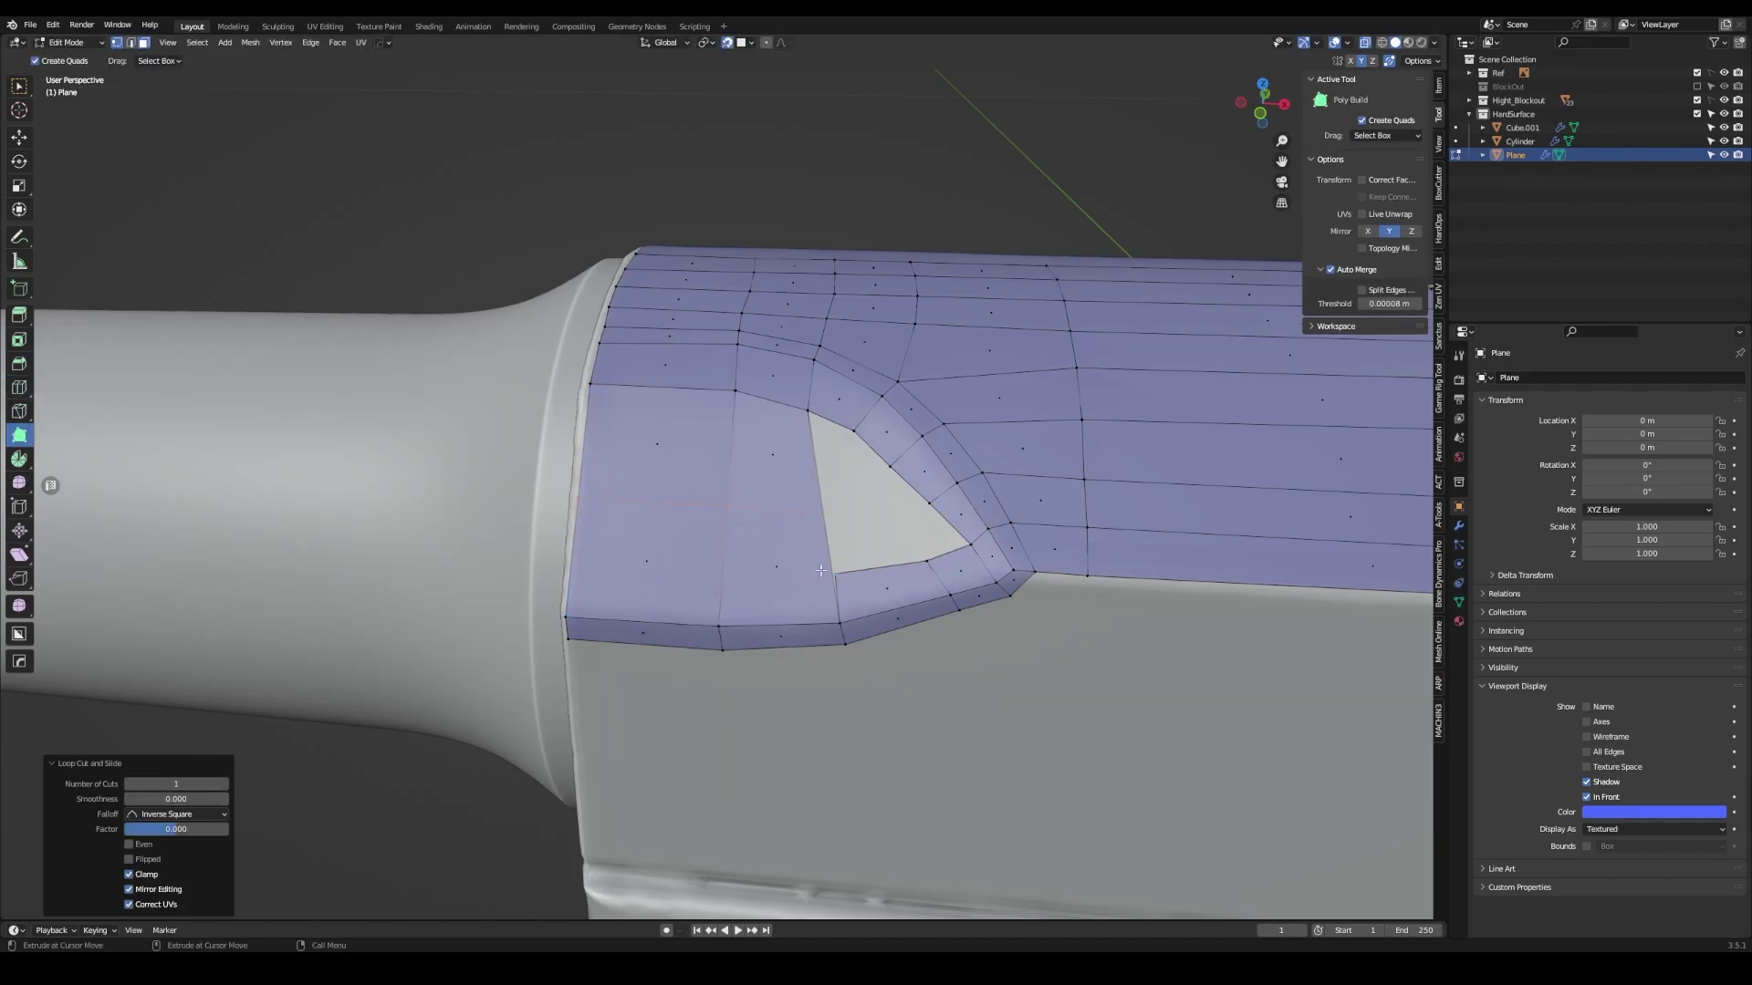
ctrl+drag(726, 526, 728, 524)
ctrl+drag(570, 565, 570, 564)
mouse_move(570, 565)
middle_down()
mouse_move(786, 478)
mouse_move(774, 461)
middle_up()
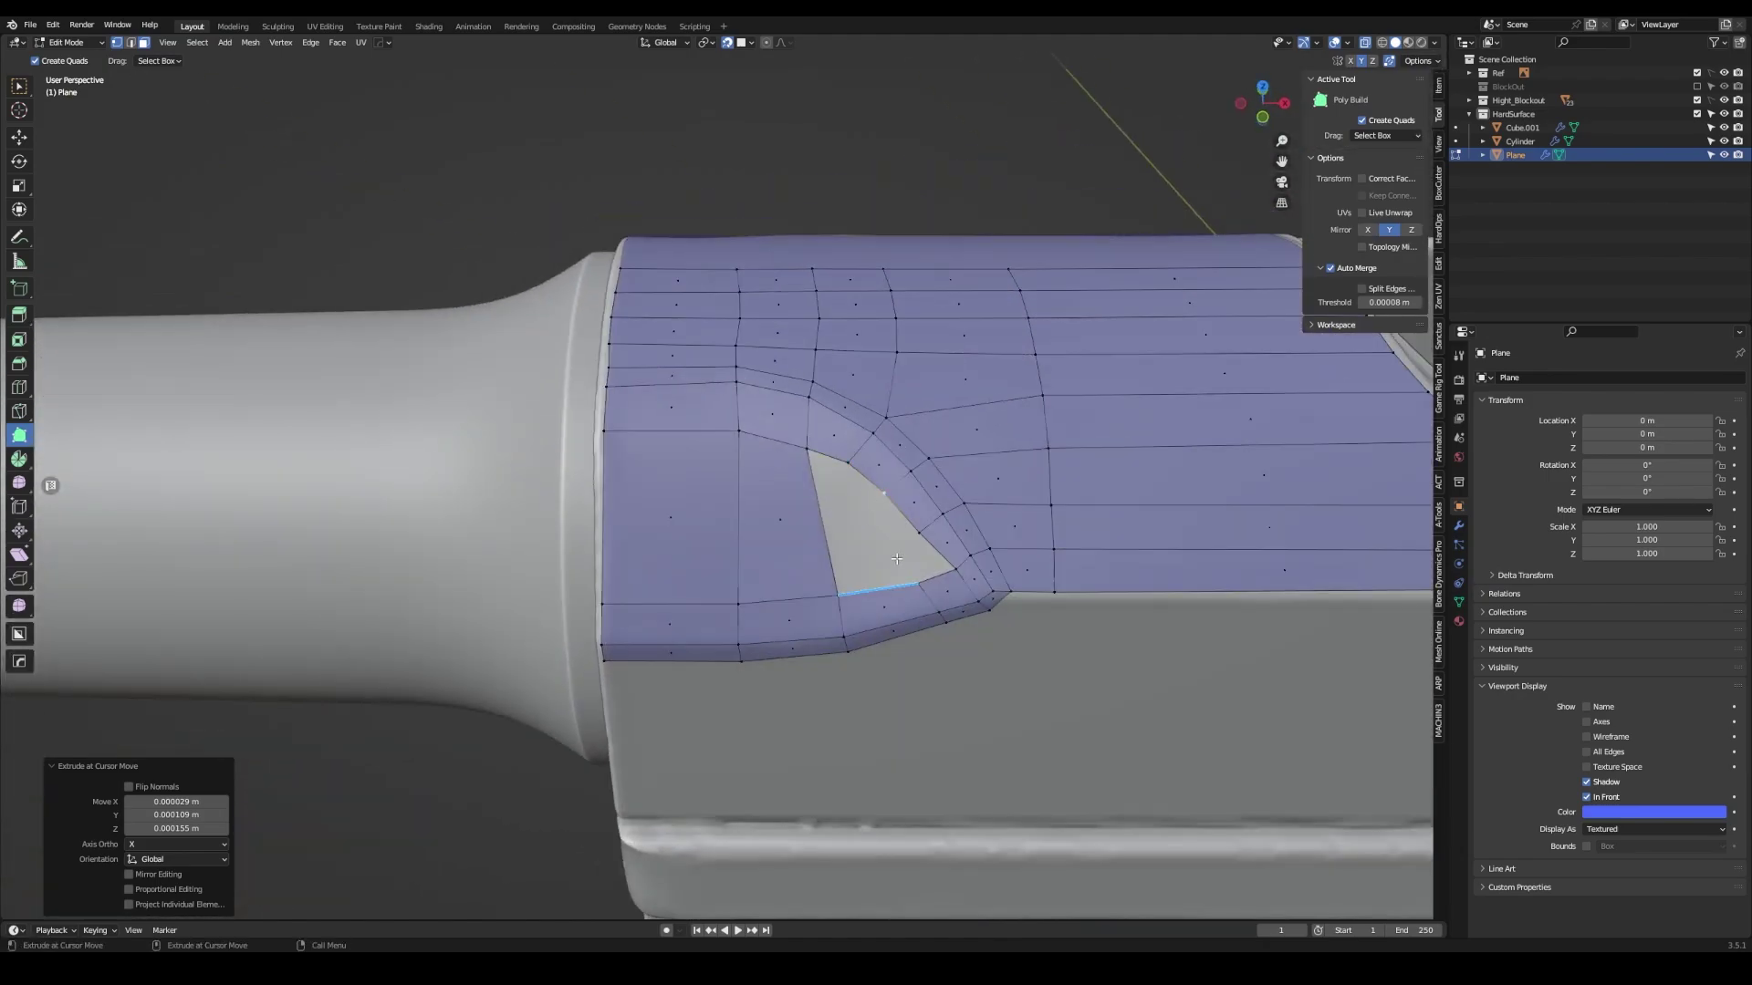
middle_drag(897, 558, 907, 606)
drag(907, 606, 895, 581)
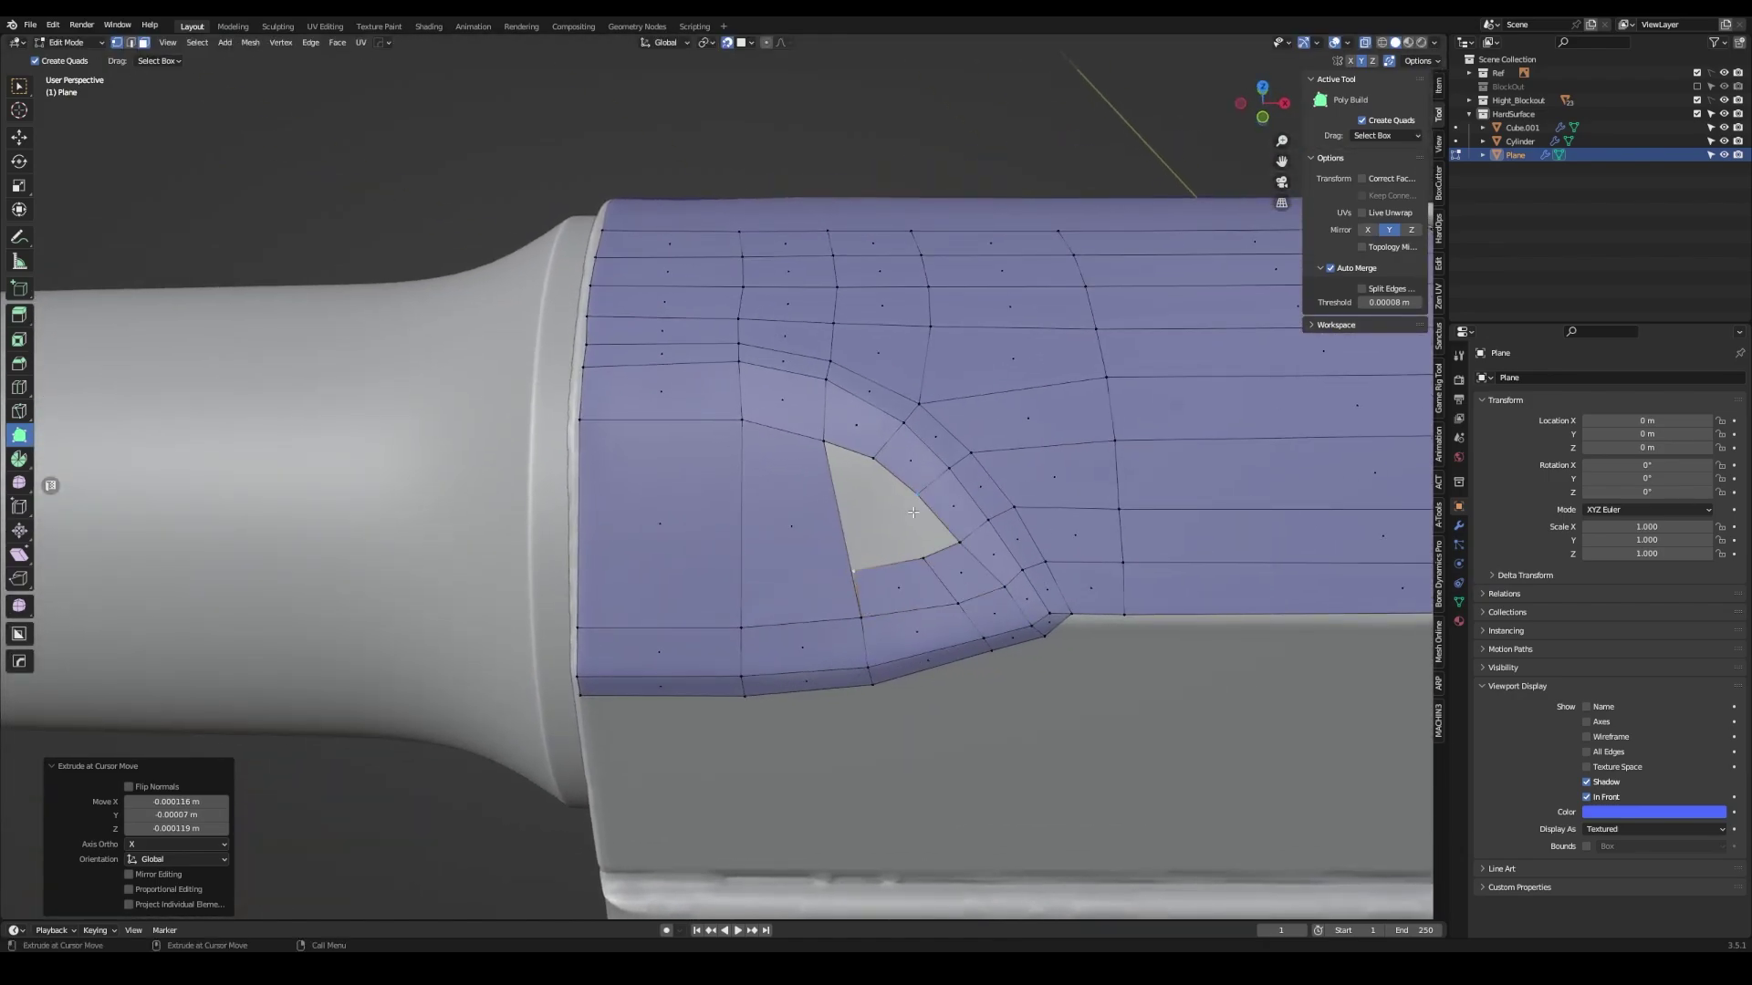
drag(913, 511, 878, 508)
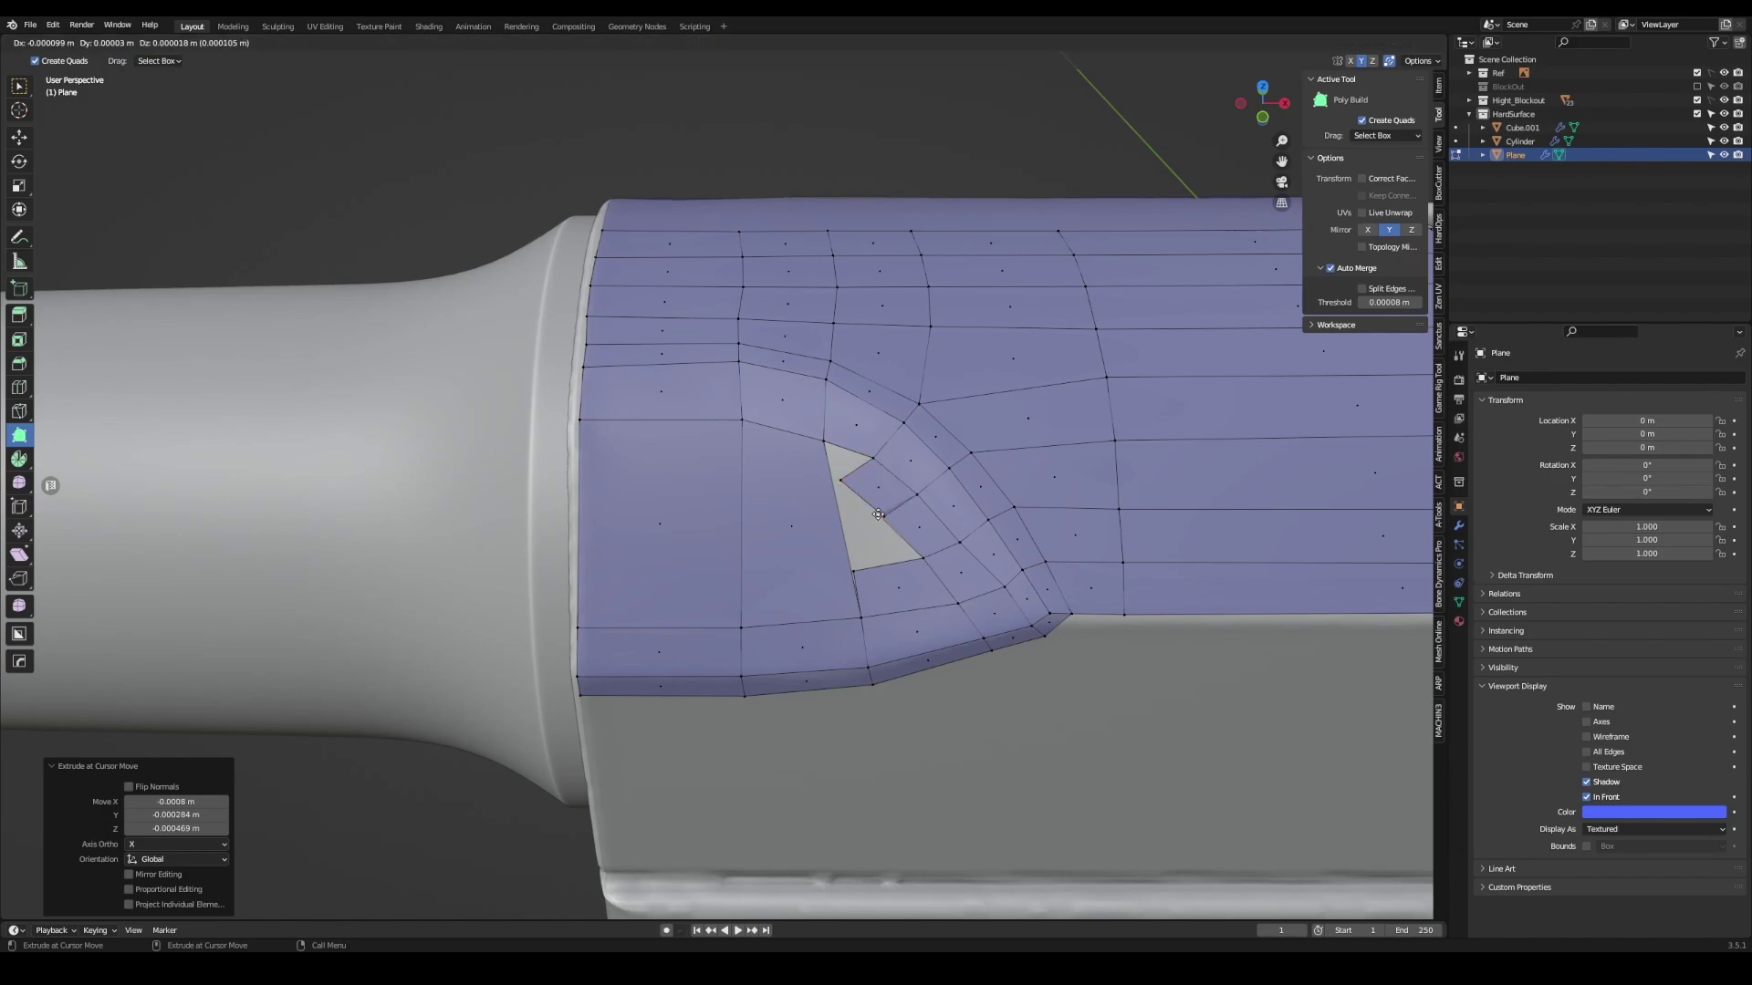
- Add and slide an edge loop through the left quad
key(ctrl+r)
drag(741, 527, 741, 477)
key(alt+w)
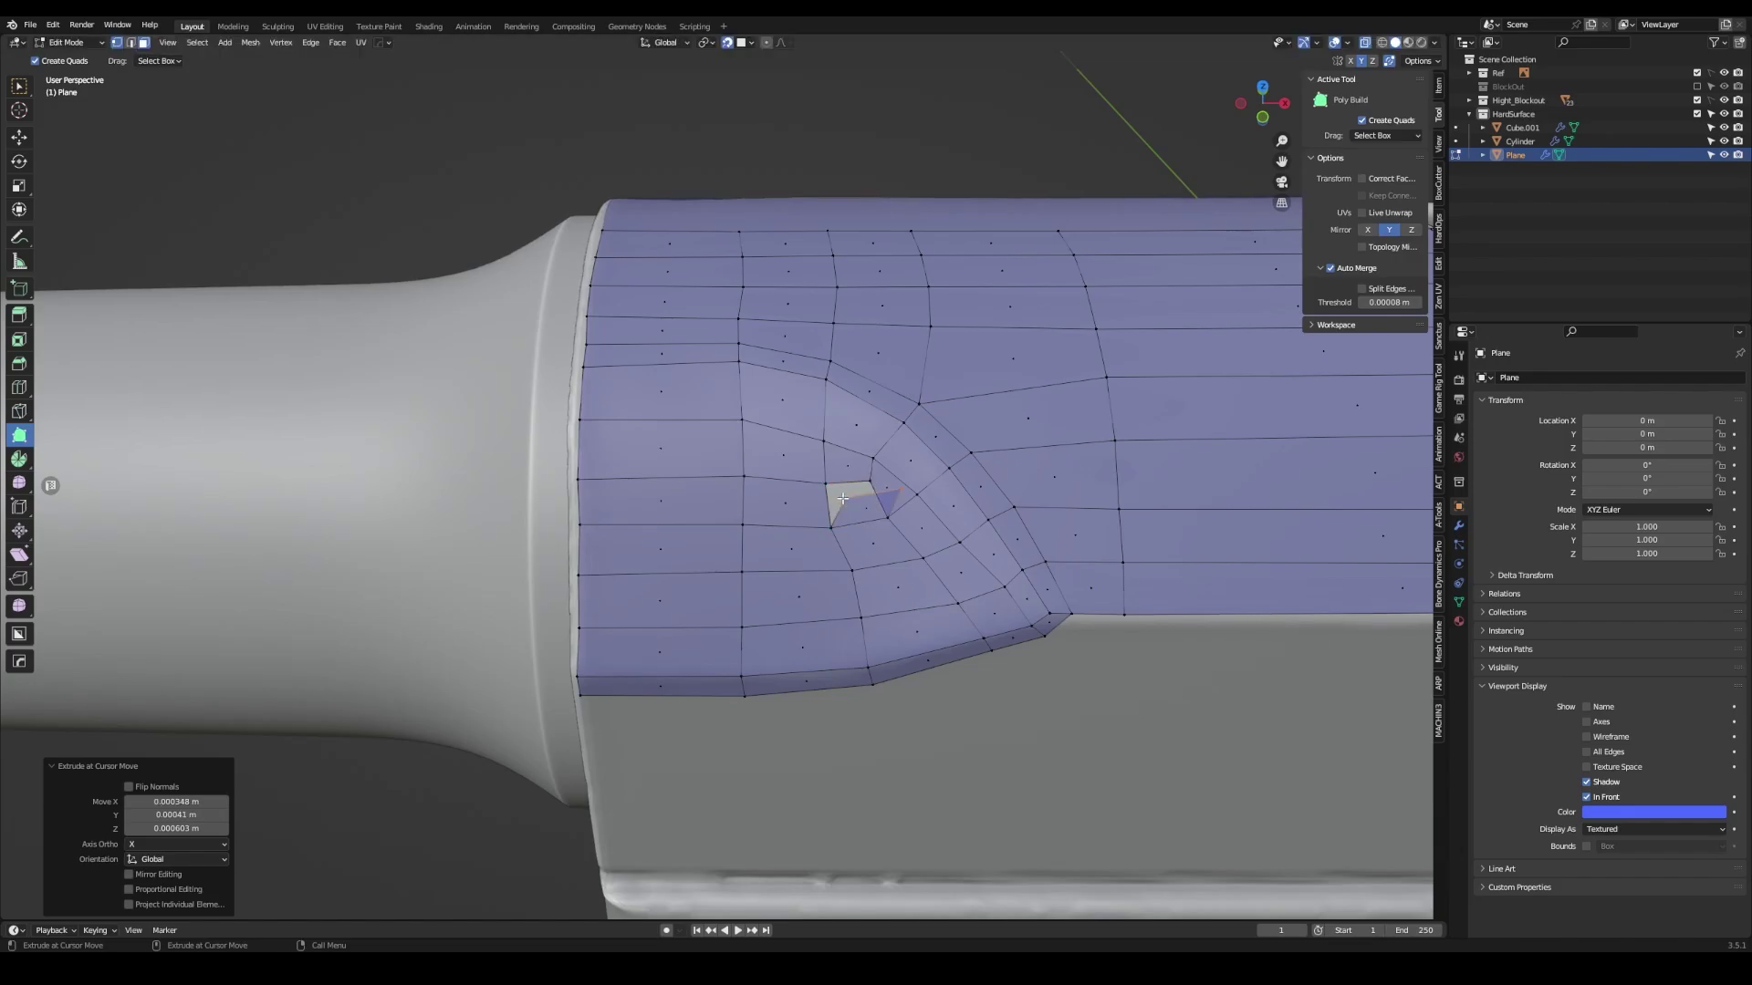
middle_drag(827, 552, 868, 496)
- Smooth the quads around the rounded receiver corner and resize the smoothing brush
click(20, 605)
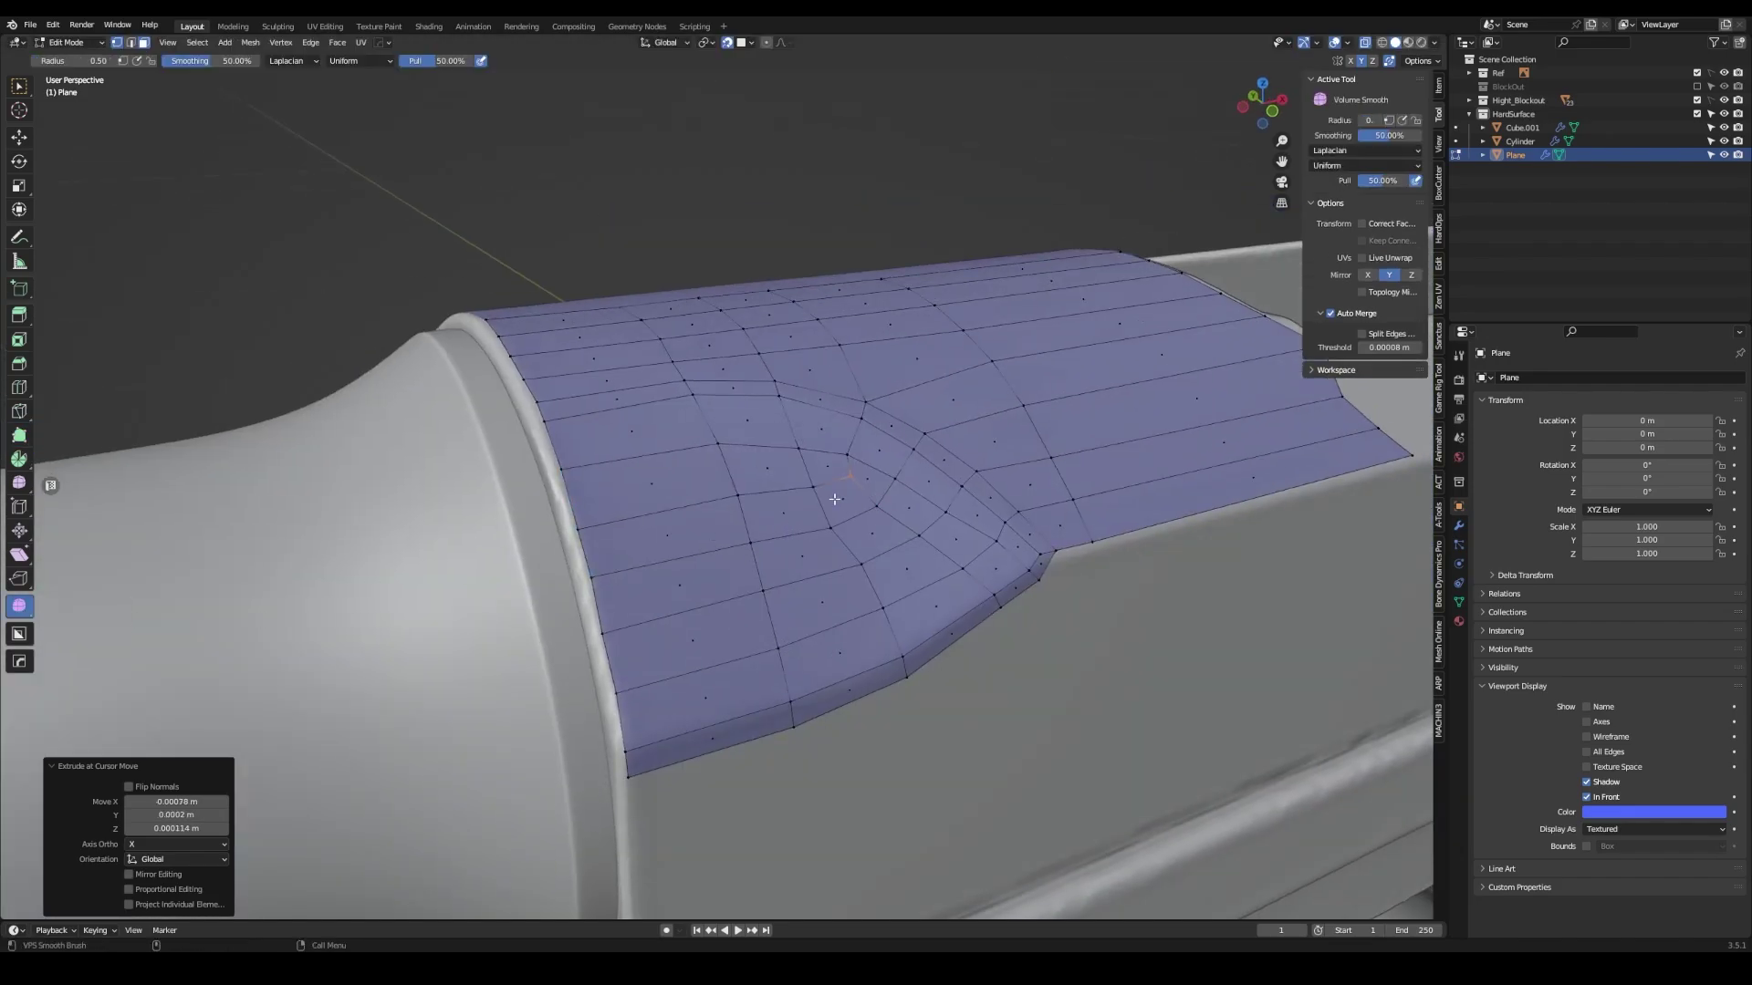
drag(835, 468, 433, 486)
drag(99, 60, 119, 61)
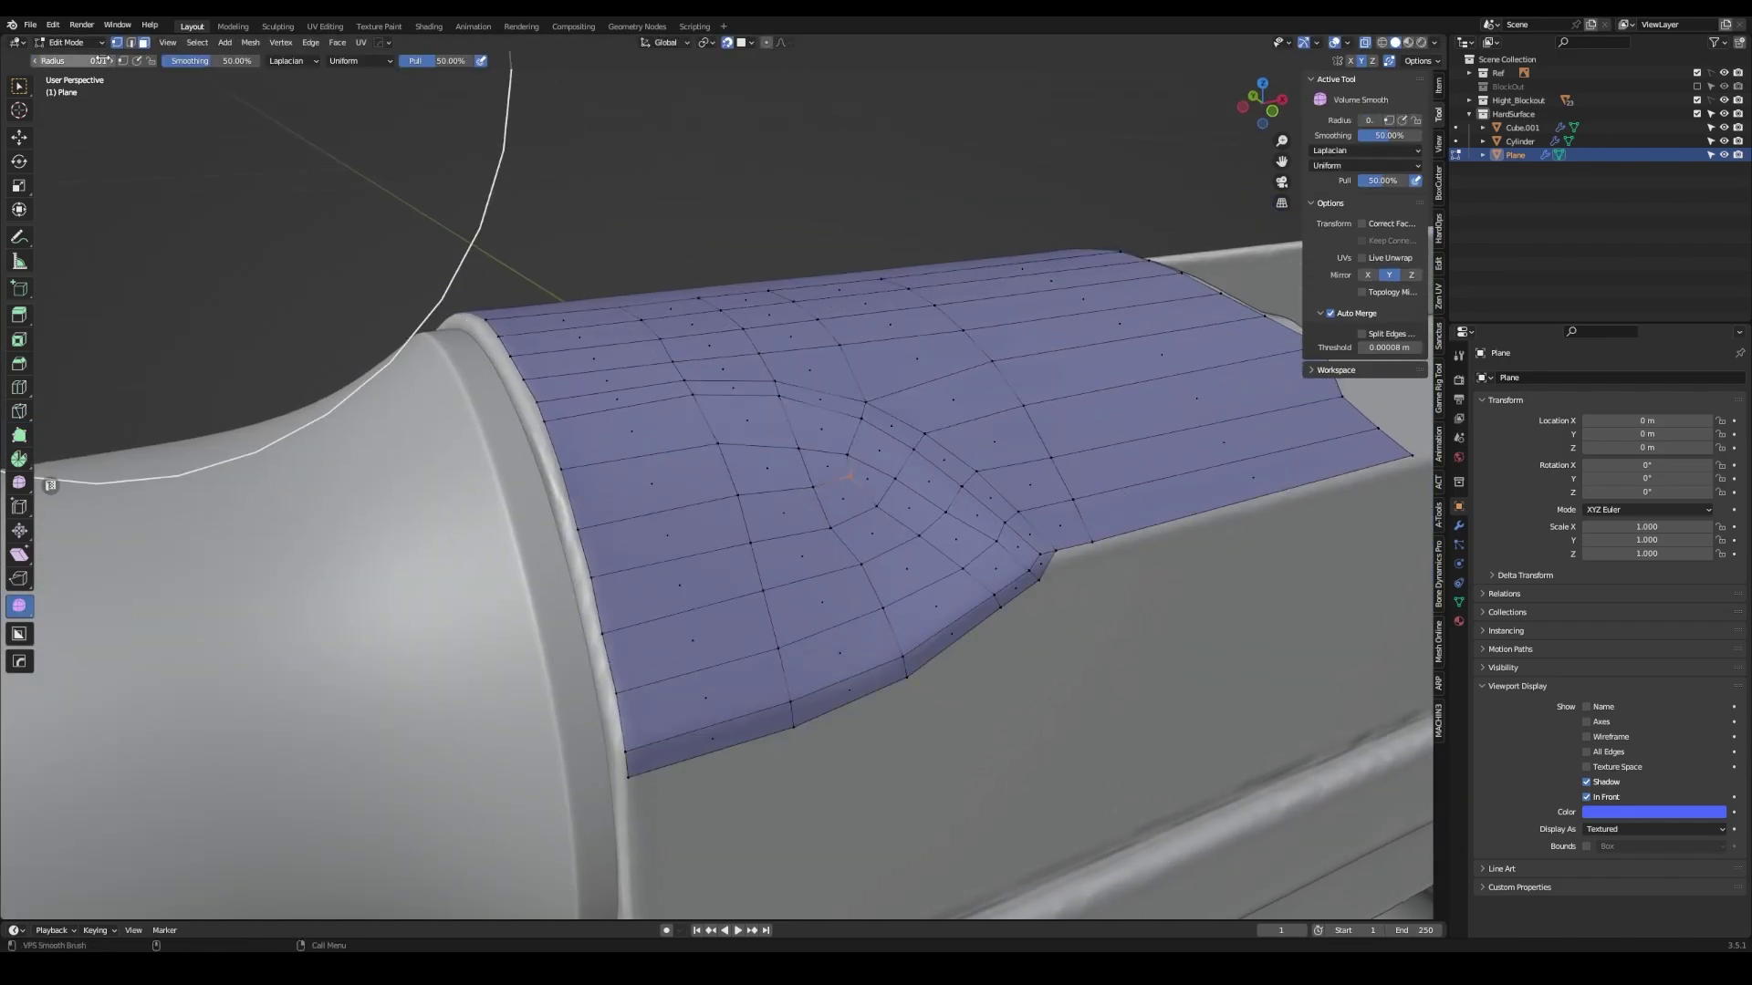
mouse_move(739, 459)
middle_down()
mouse_move(840, 508)
mouse_move(711, 540)
mouse_move(1068, 586)
mouse_move(1032, 644)
middle_up()
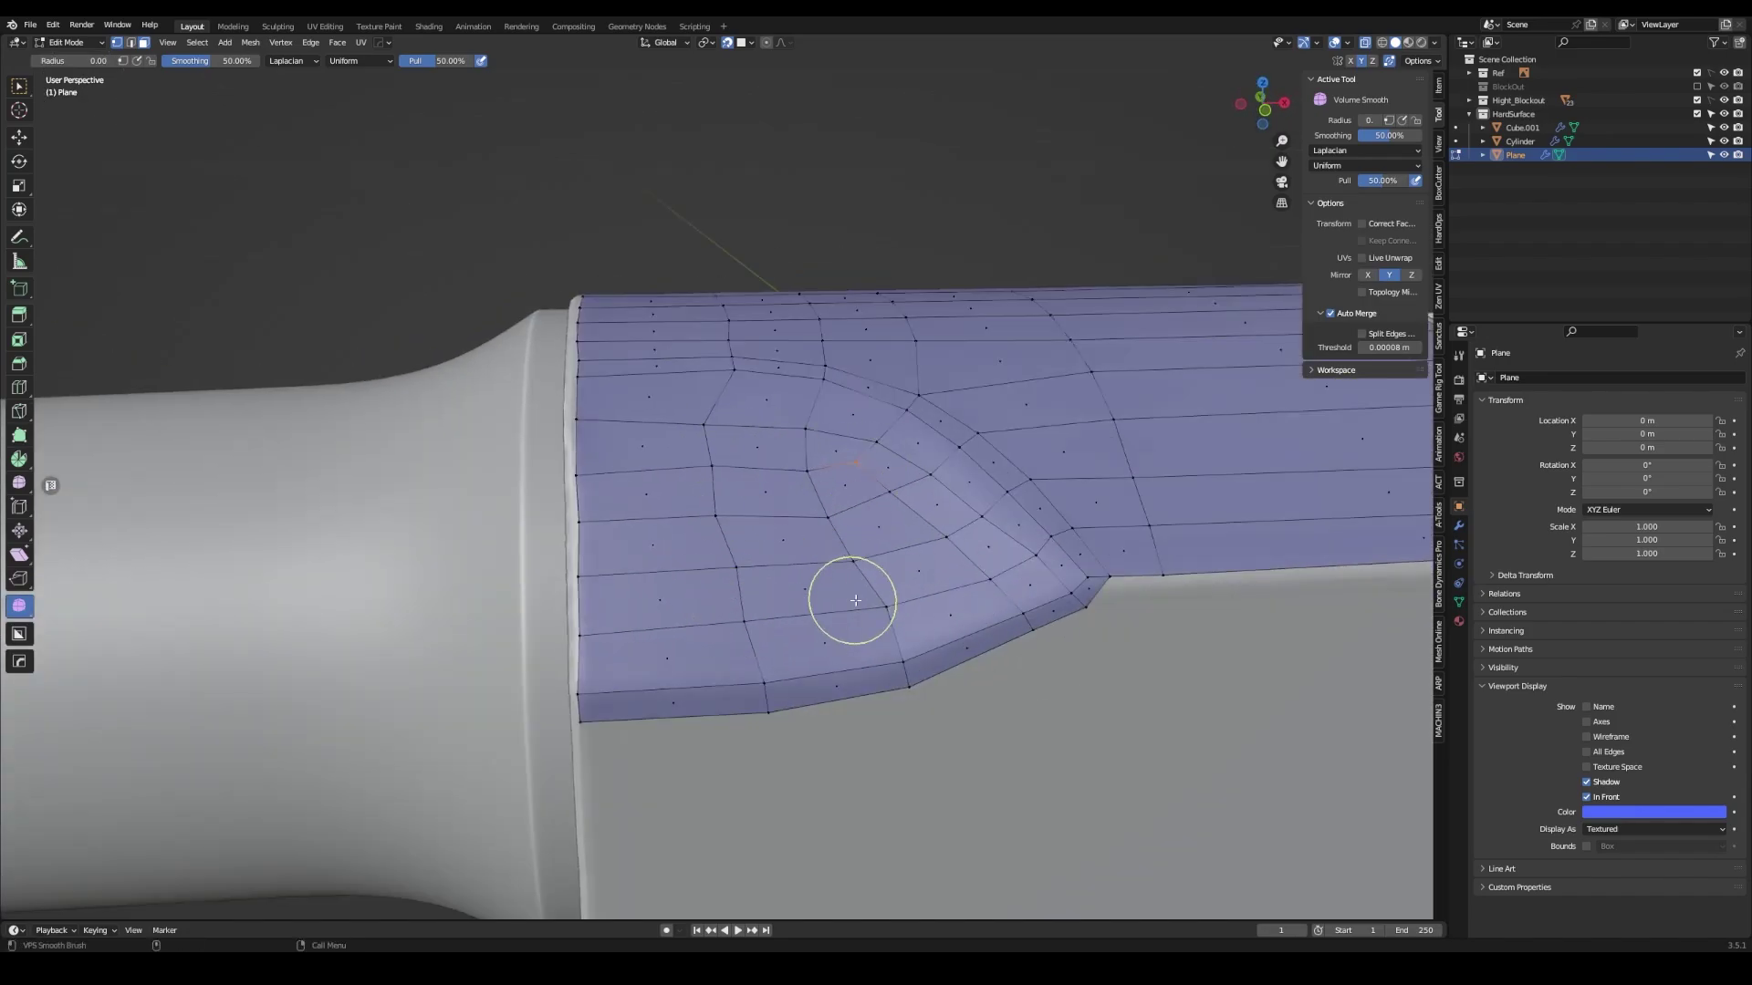
- Extrude new vertices along the slide side to form a thin quad strip beside the slot
middle_drag(1094, 598, 639, 456)
click(18, 435)
ctrl+drag(834, 458, 874, 462)
scroll(821, 484, down, 3)
middle_drag(821, 484, 700, 515)
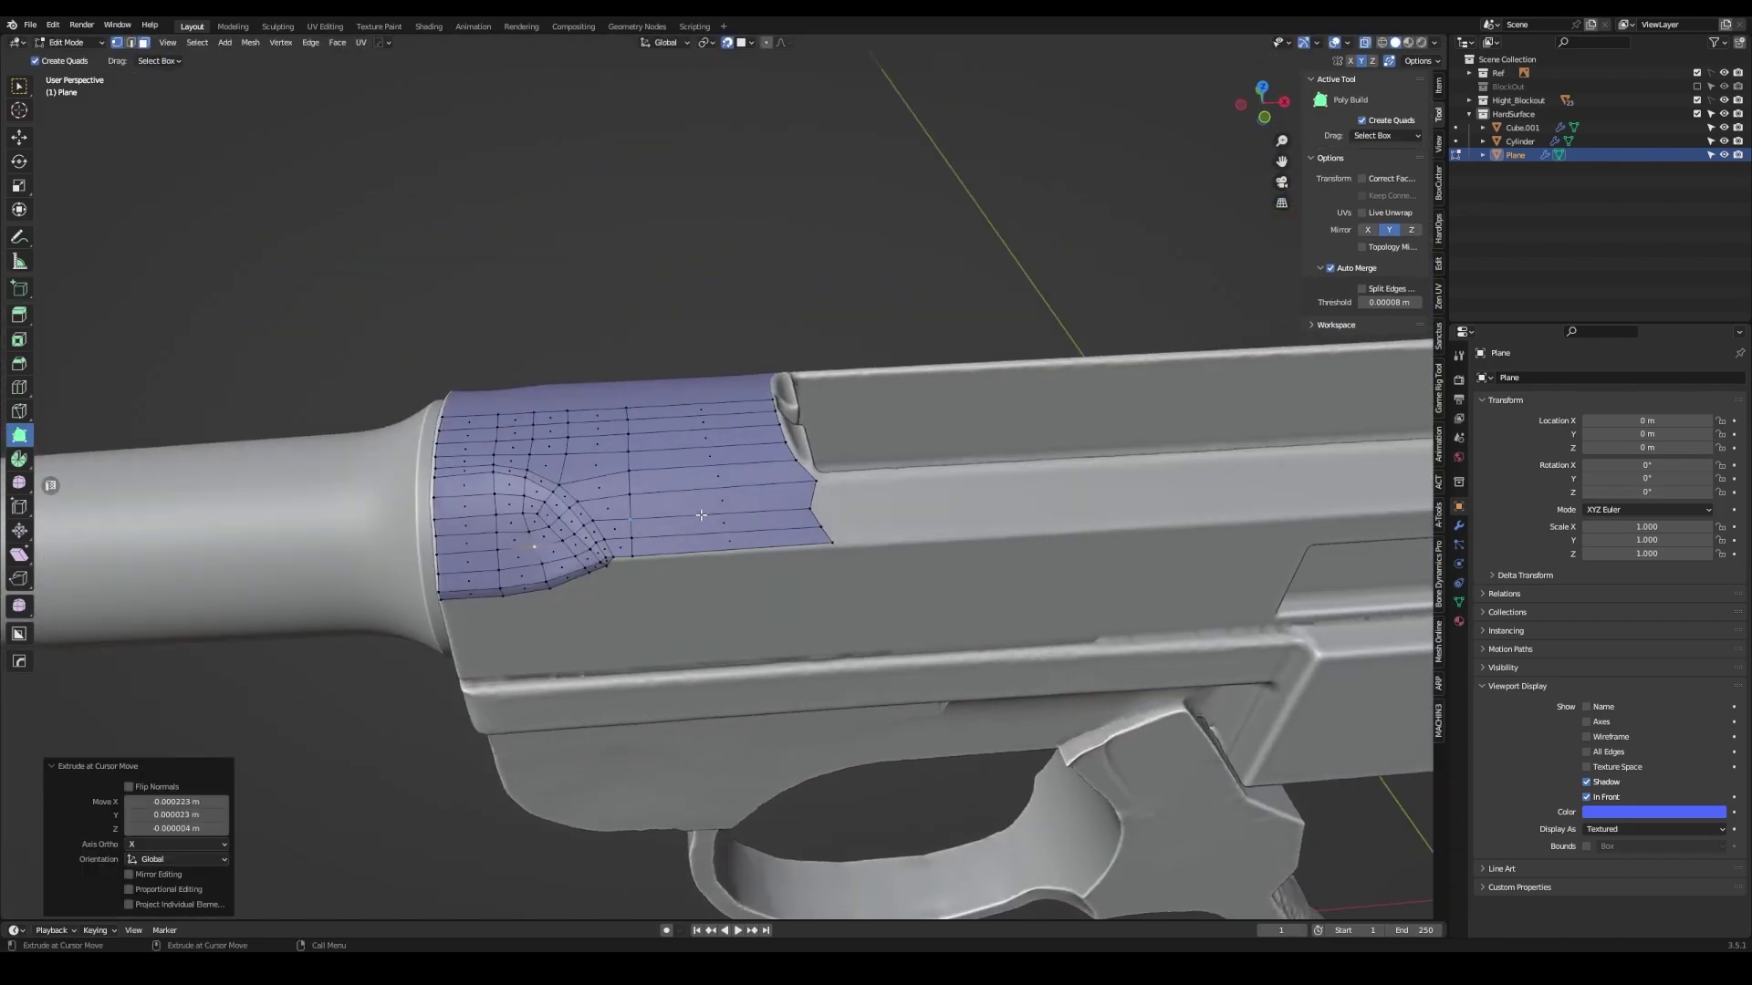
scroll(859, 514, up, 2)
ctrl+drag(668, 558, 748, 619)
scroll(684, 558, down, 2)
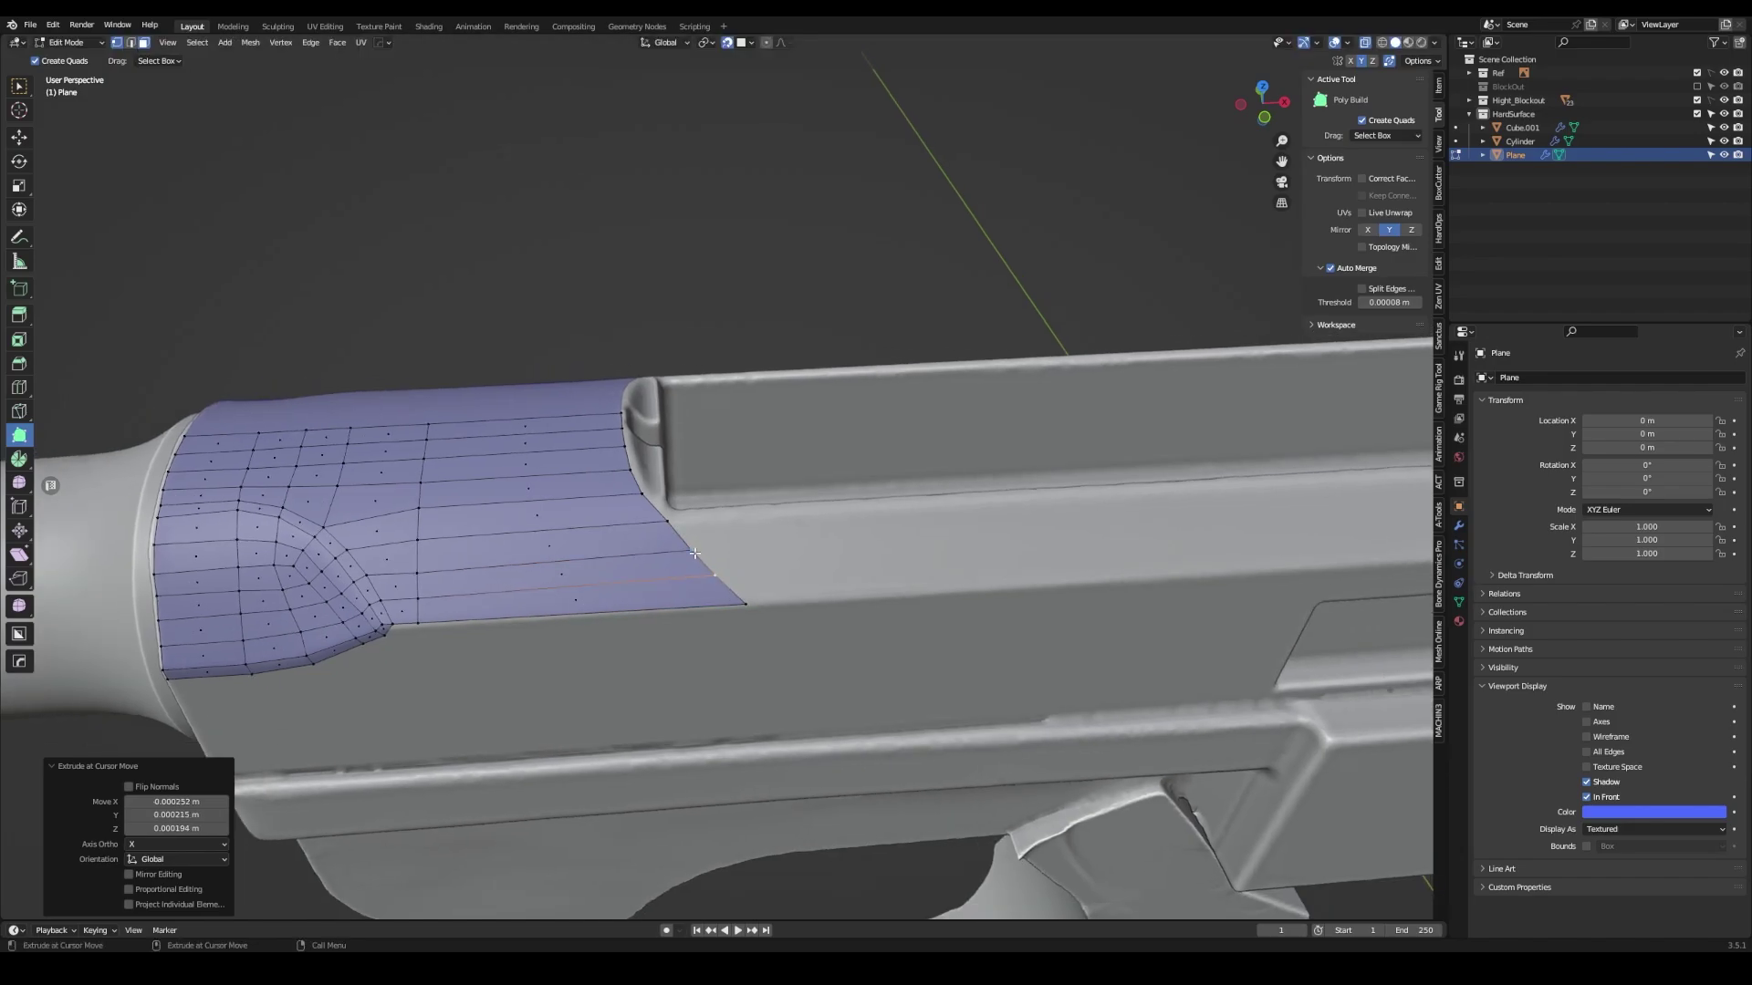
middle_drag(684, 557, 482, 577)
- Pull the strip's lower edge up and taper its end to a tip at the slot end
mouse_move(481, 577)
ctrl+mouse_down()
mouse_move(1026, 493)
mouse_move(1246, 426)
mouse_move(1263, 461)
ctrl+mouse_up()
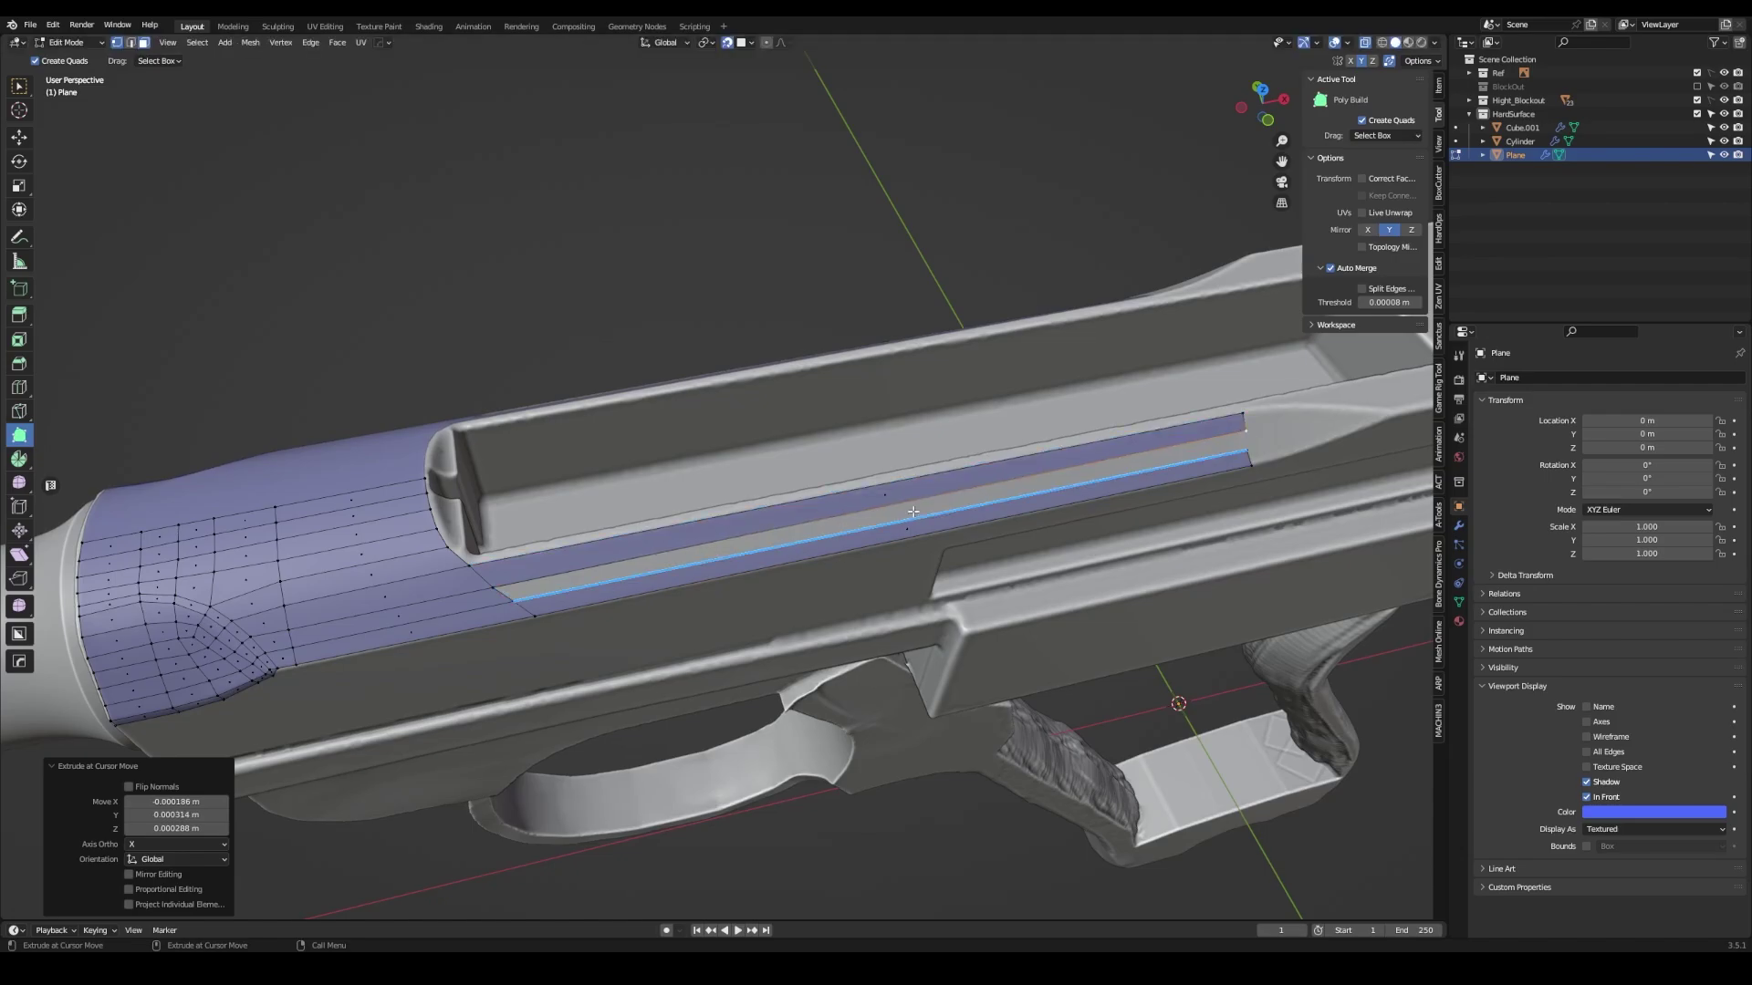
drag(914, 511, 1246, 430)
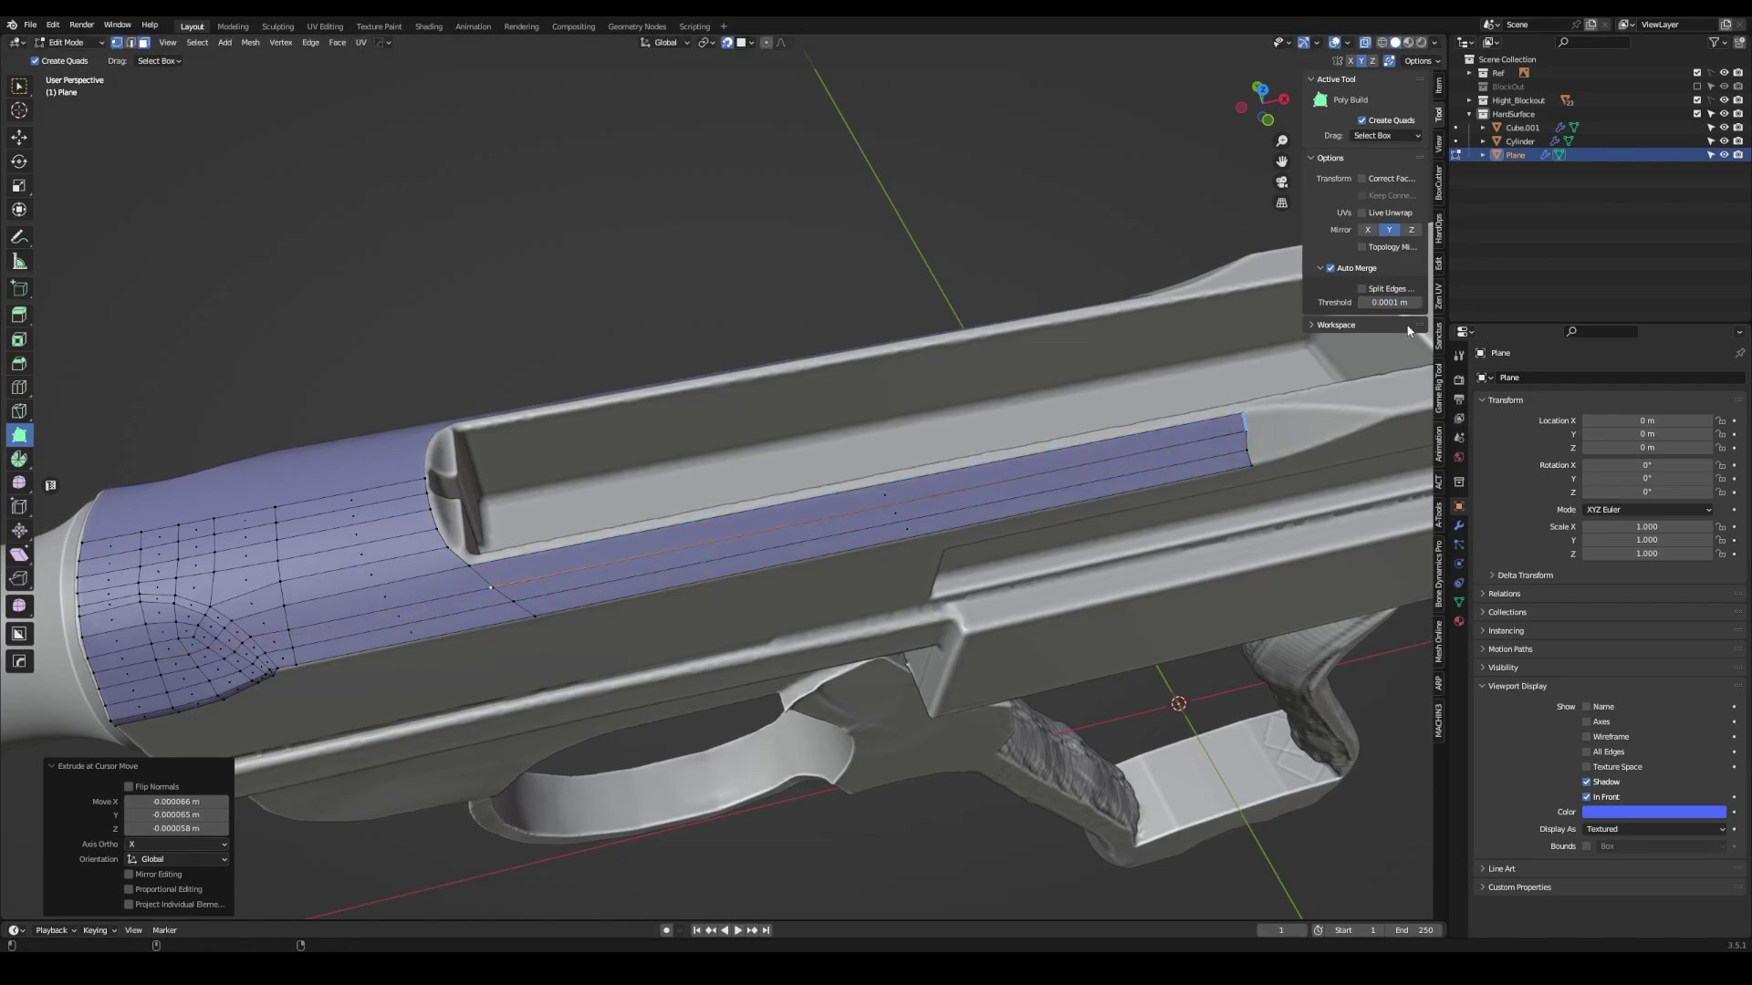
middle_drag(1144, 491, 727, 553)
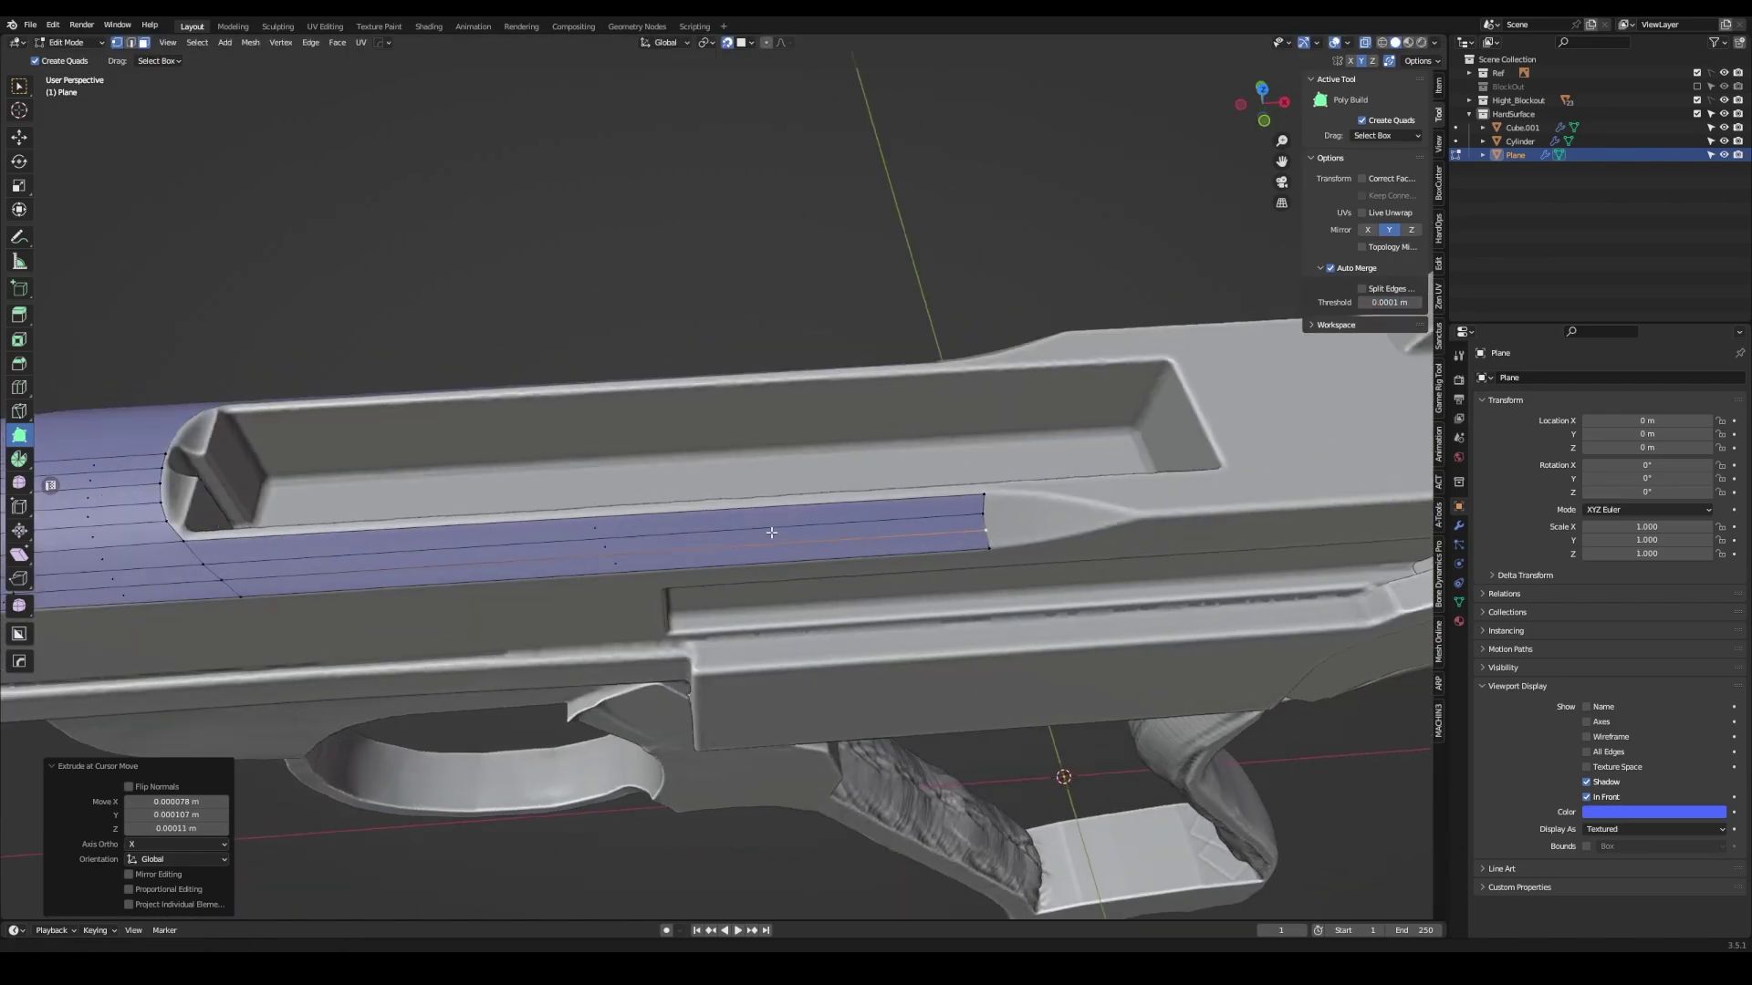
scroll(727, 554, up, 3)
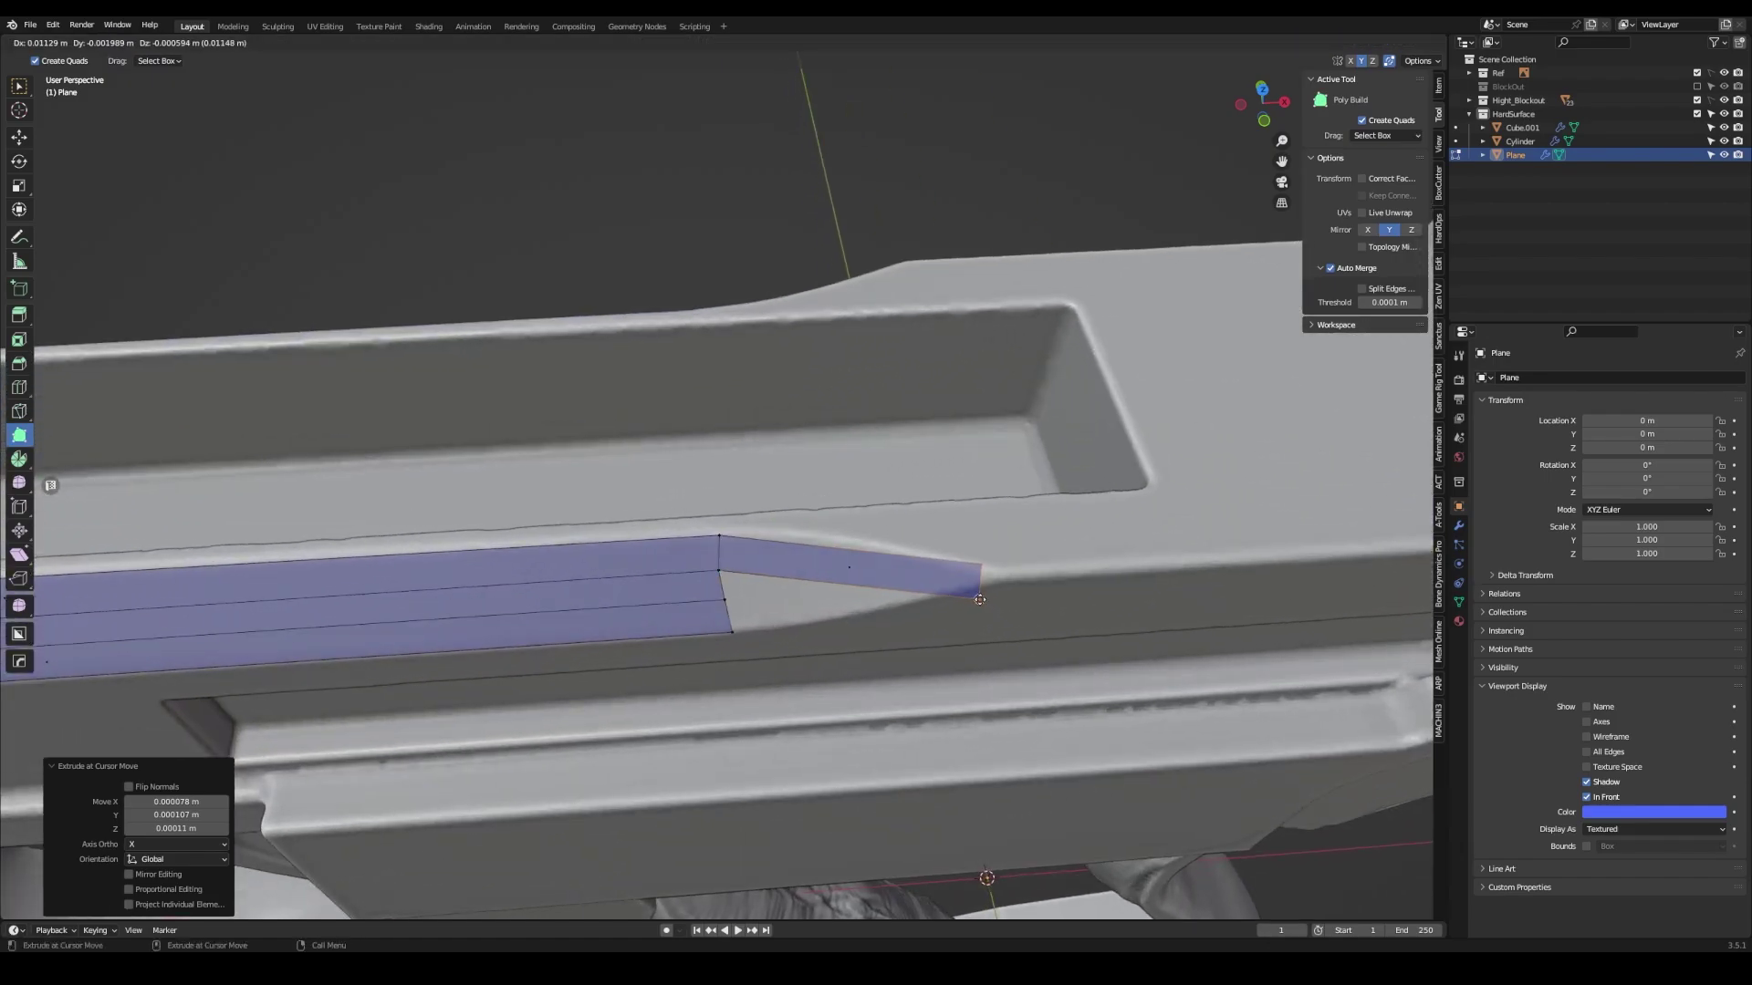
drag(980, 599, 981, 530)
ctrl+click(916, 594)
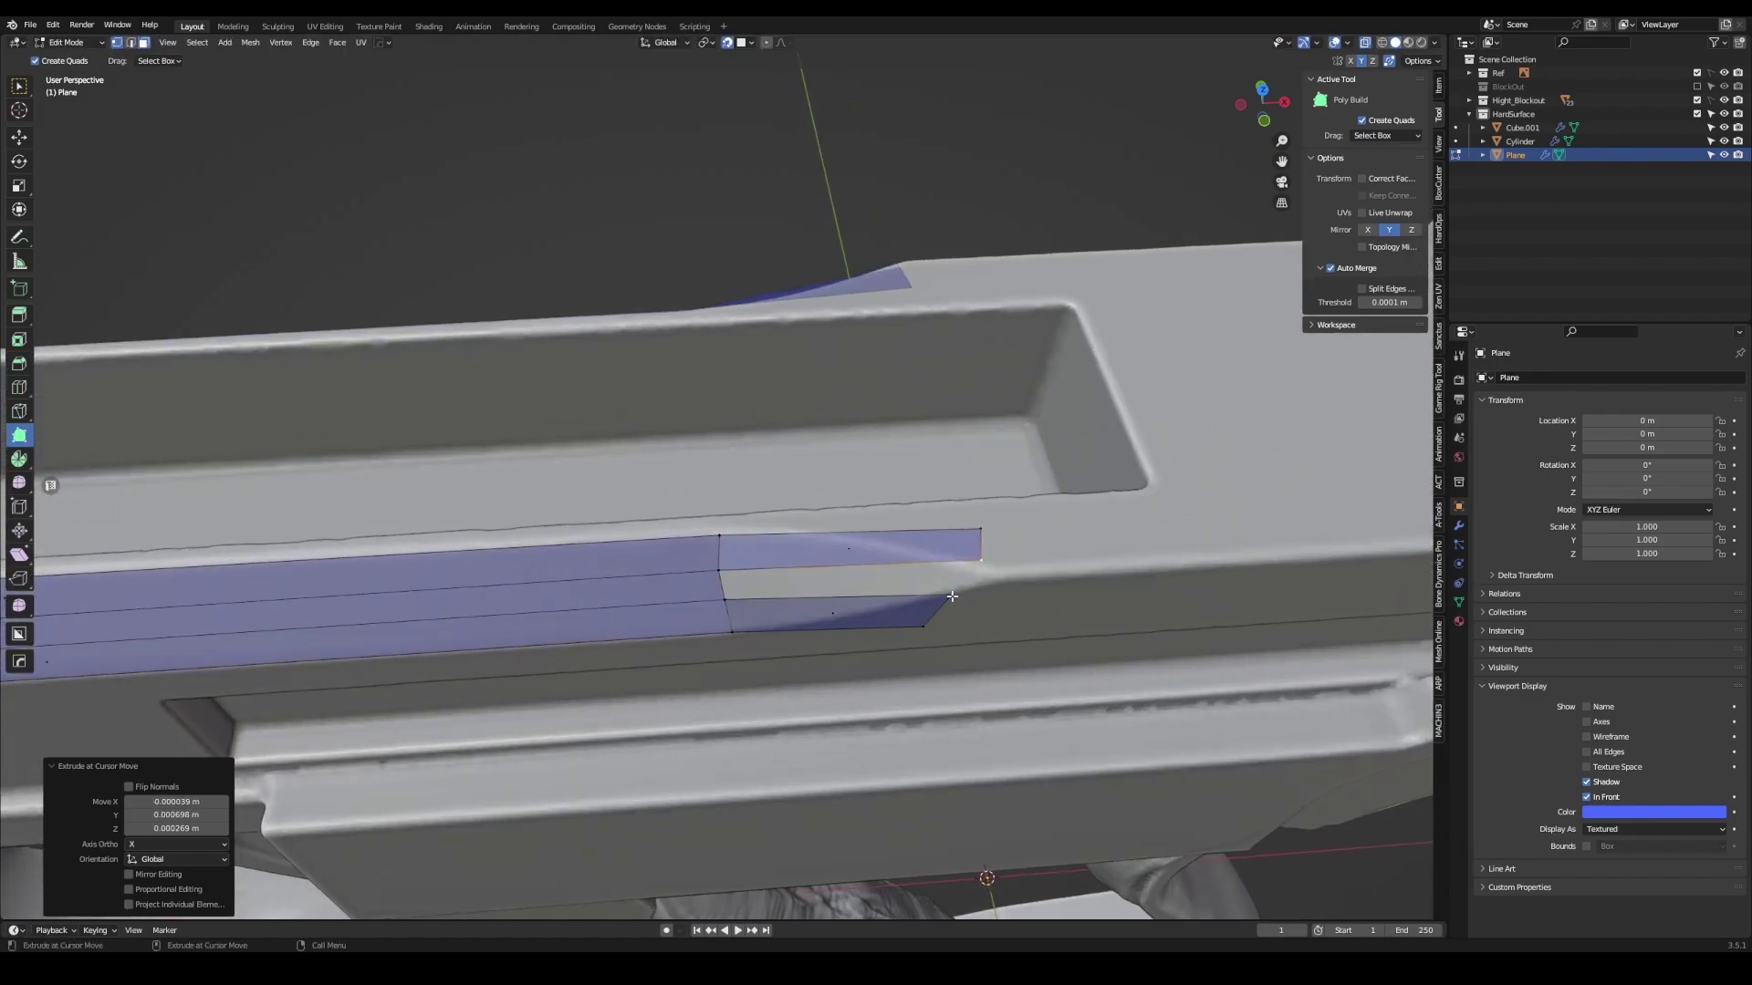
middle_drag(983, 585, 891, 584)
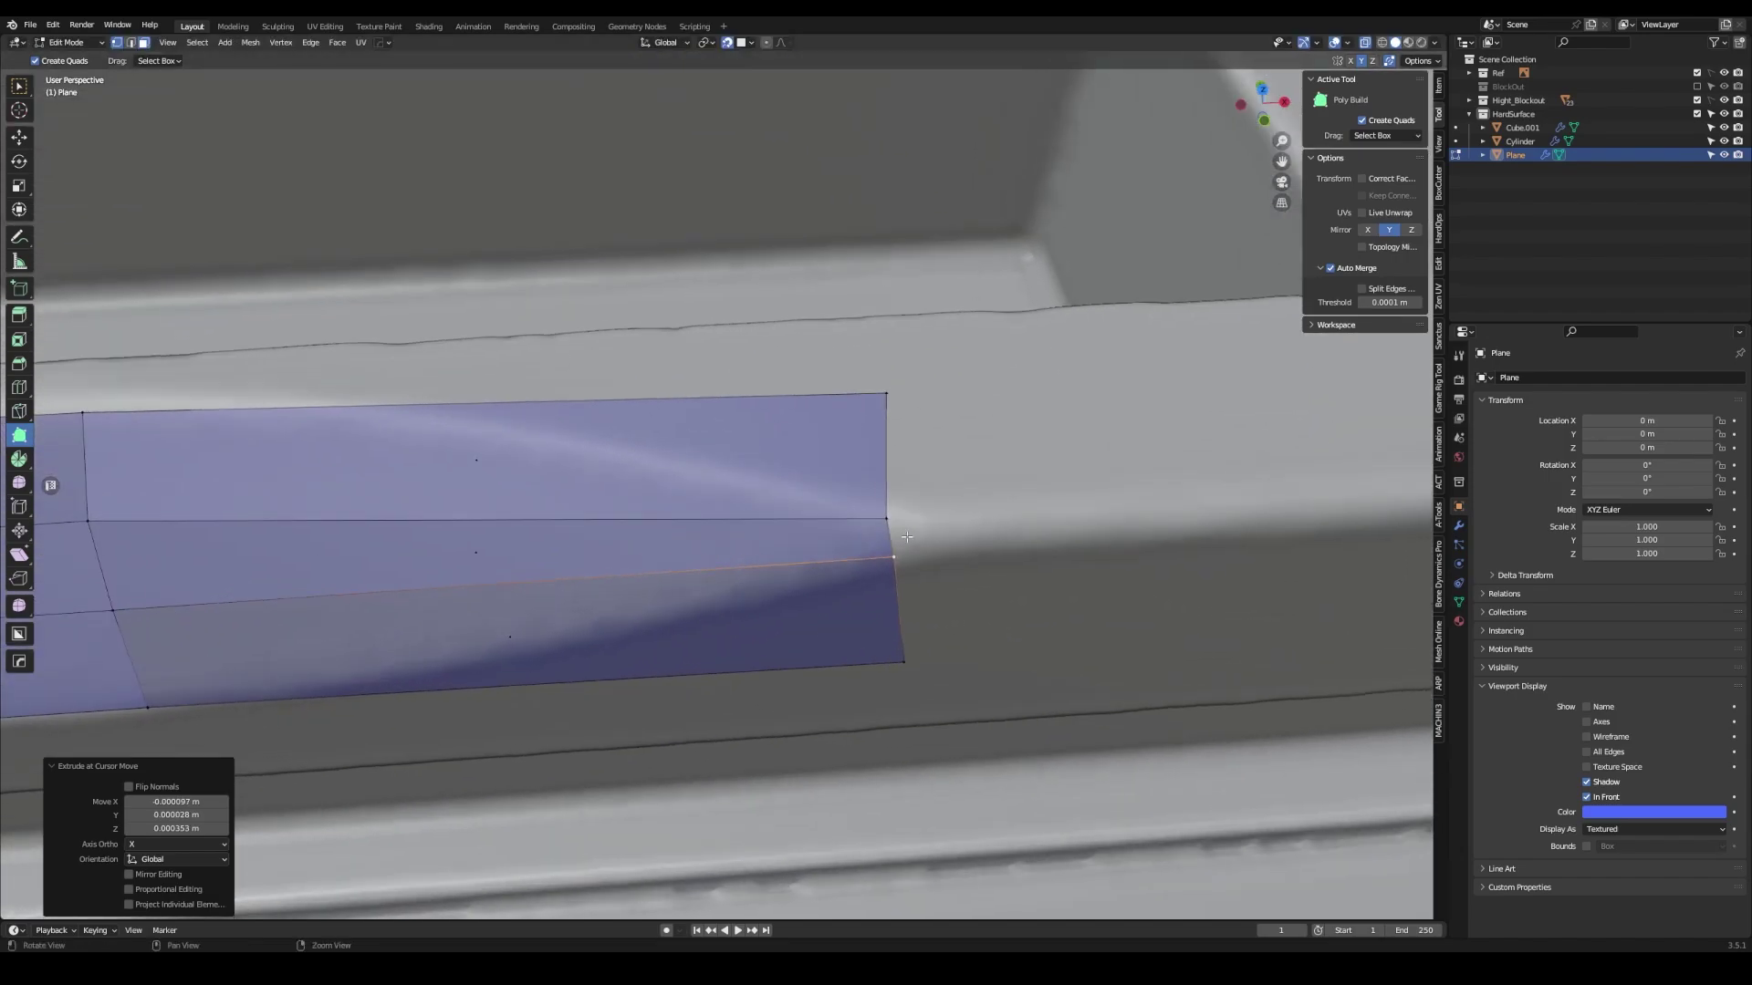
drag(892, 629, 892, 501)
scroll(727, 558, up, 2)
- Cut an edge loop through the tapered tip and snap its vertices onto the slot corner
key(shift+e)
key(6)
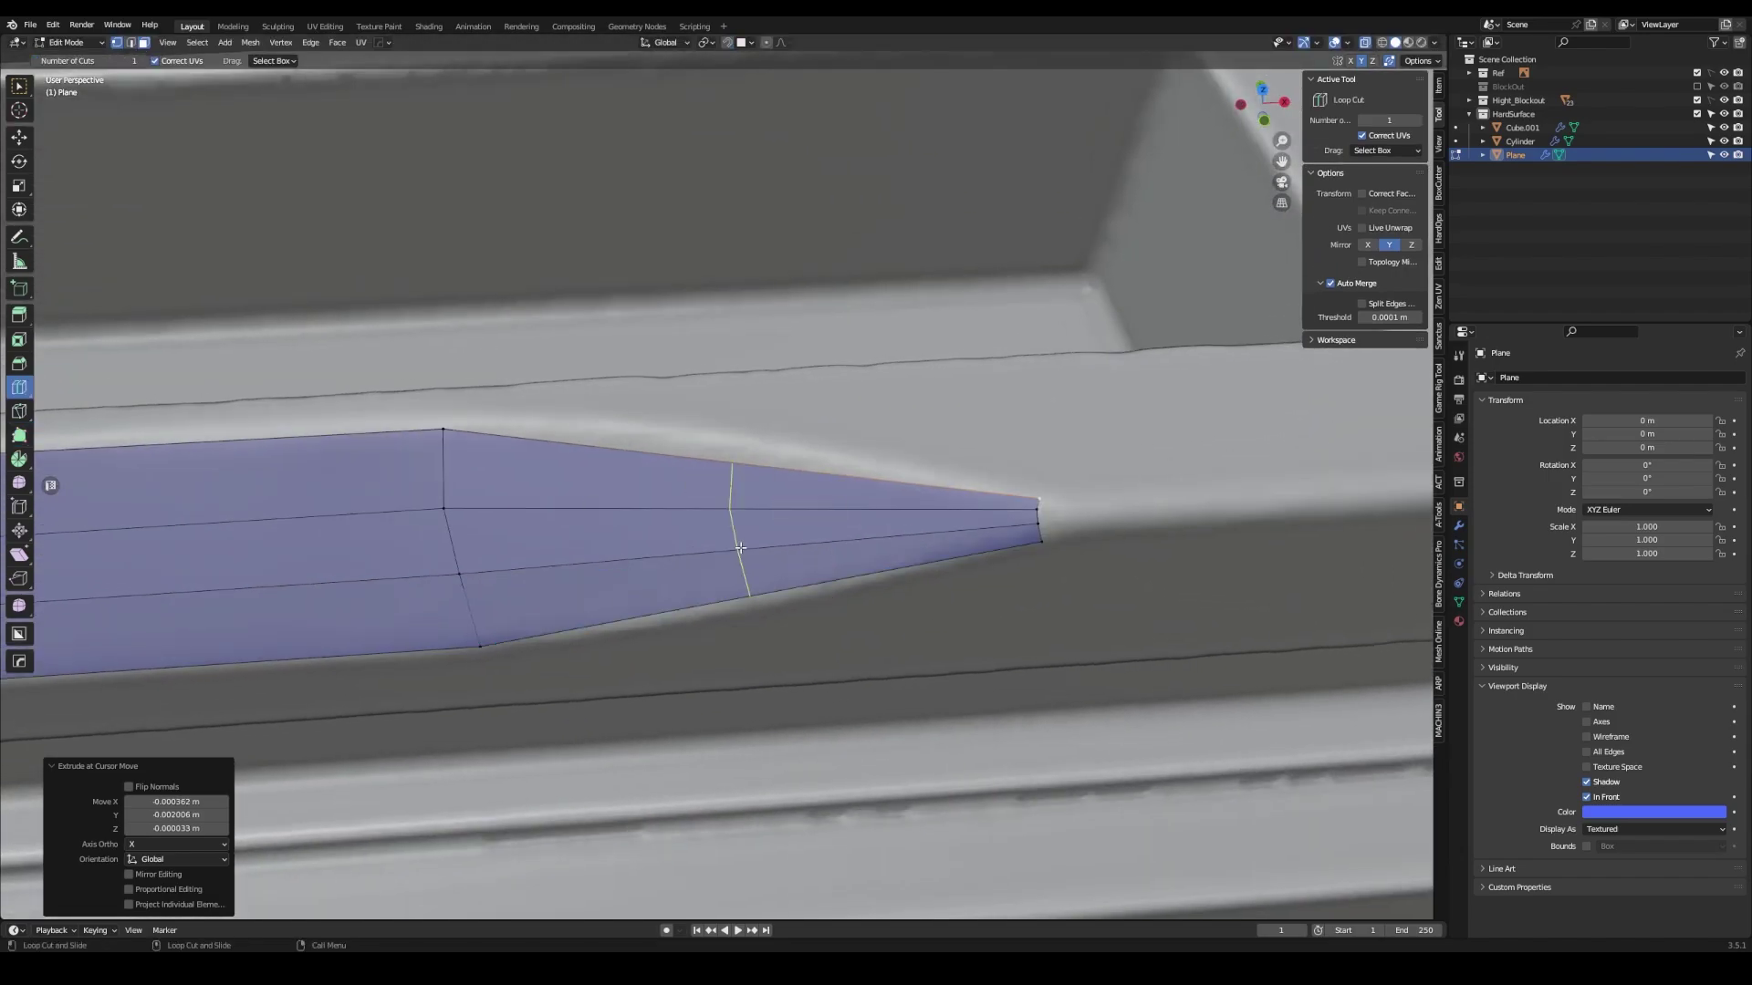
drag(725, 508, 713, 509)
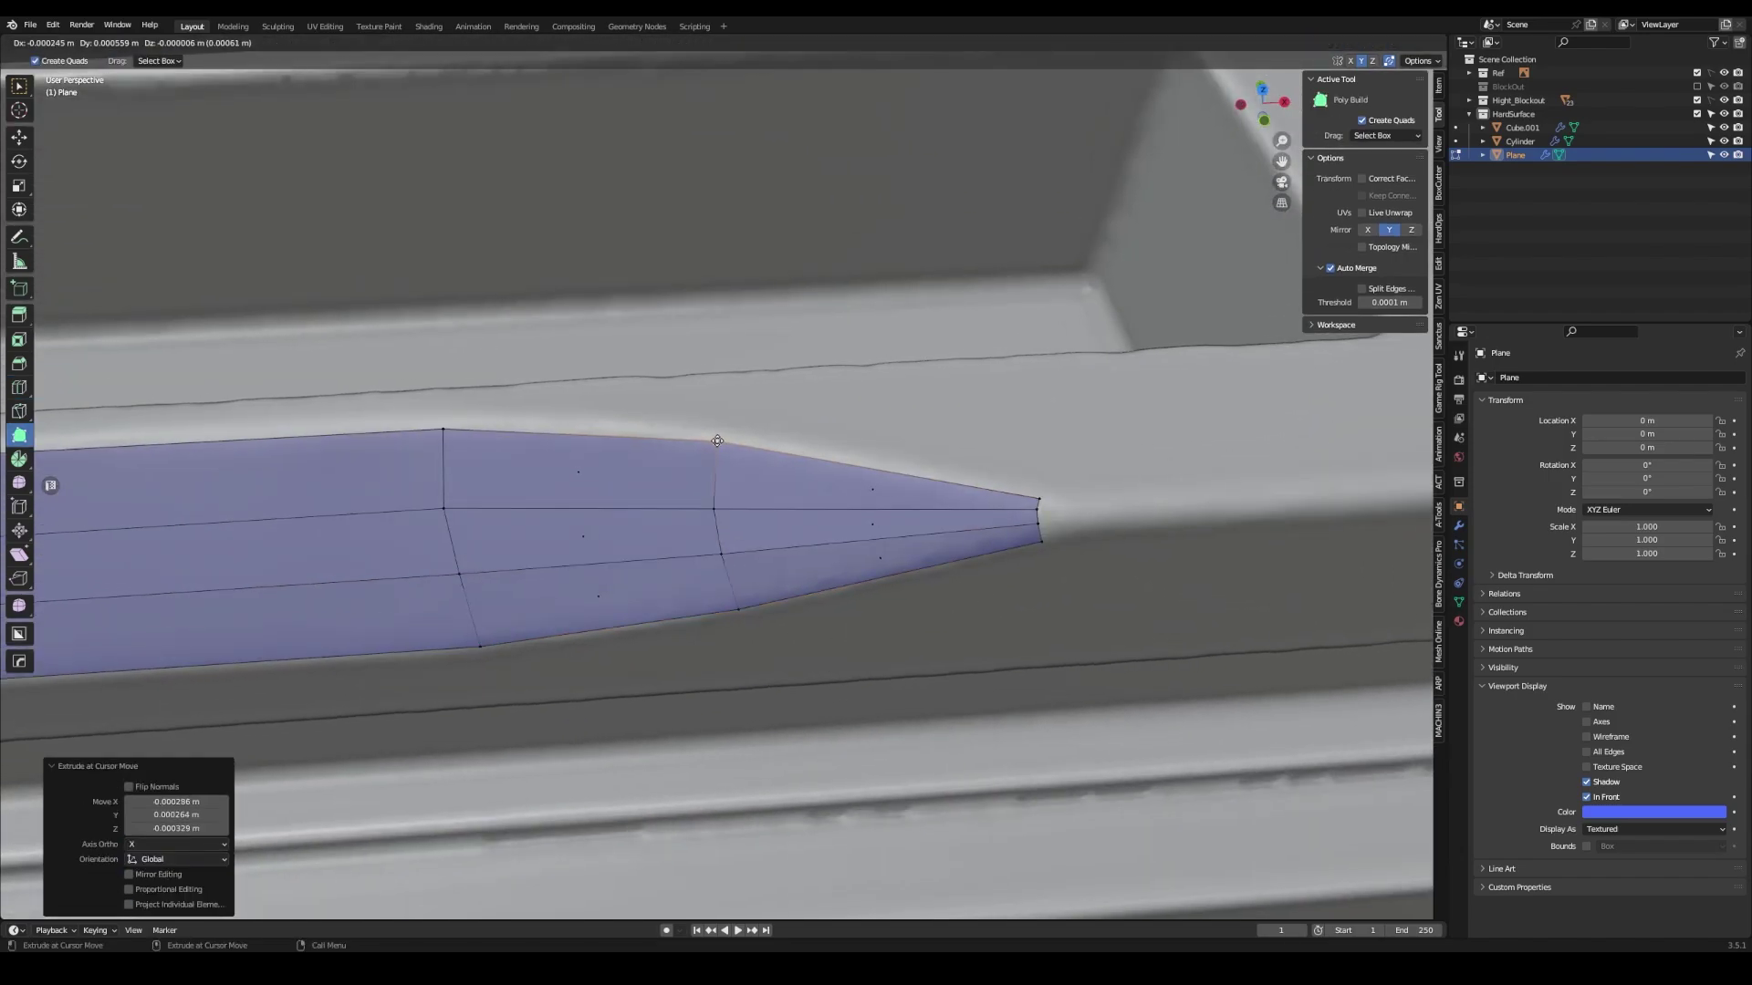
scroll(714, 508, up, 2)
scroll(713, 508, down, 5)
mouse_move(714, 508)
middle_down()
mouse_move(803, 431)
mouse_move(805, 592)
mouse_move(748, 584)
mouse_move(730, 602)
middle_up()
scroll(730, 602, up, 2)
drag(730, 602, 722, 602)
middle_drag(721, 602, 714, 666)
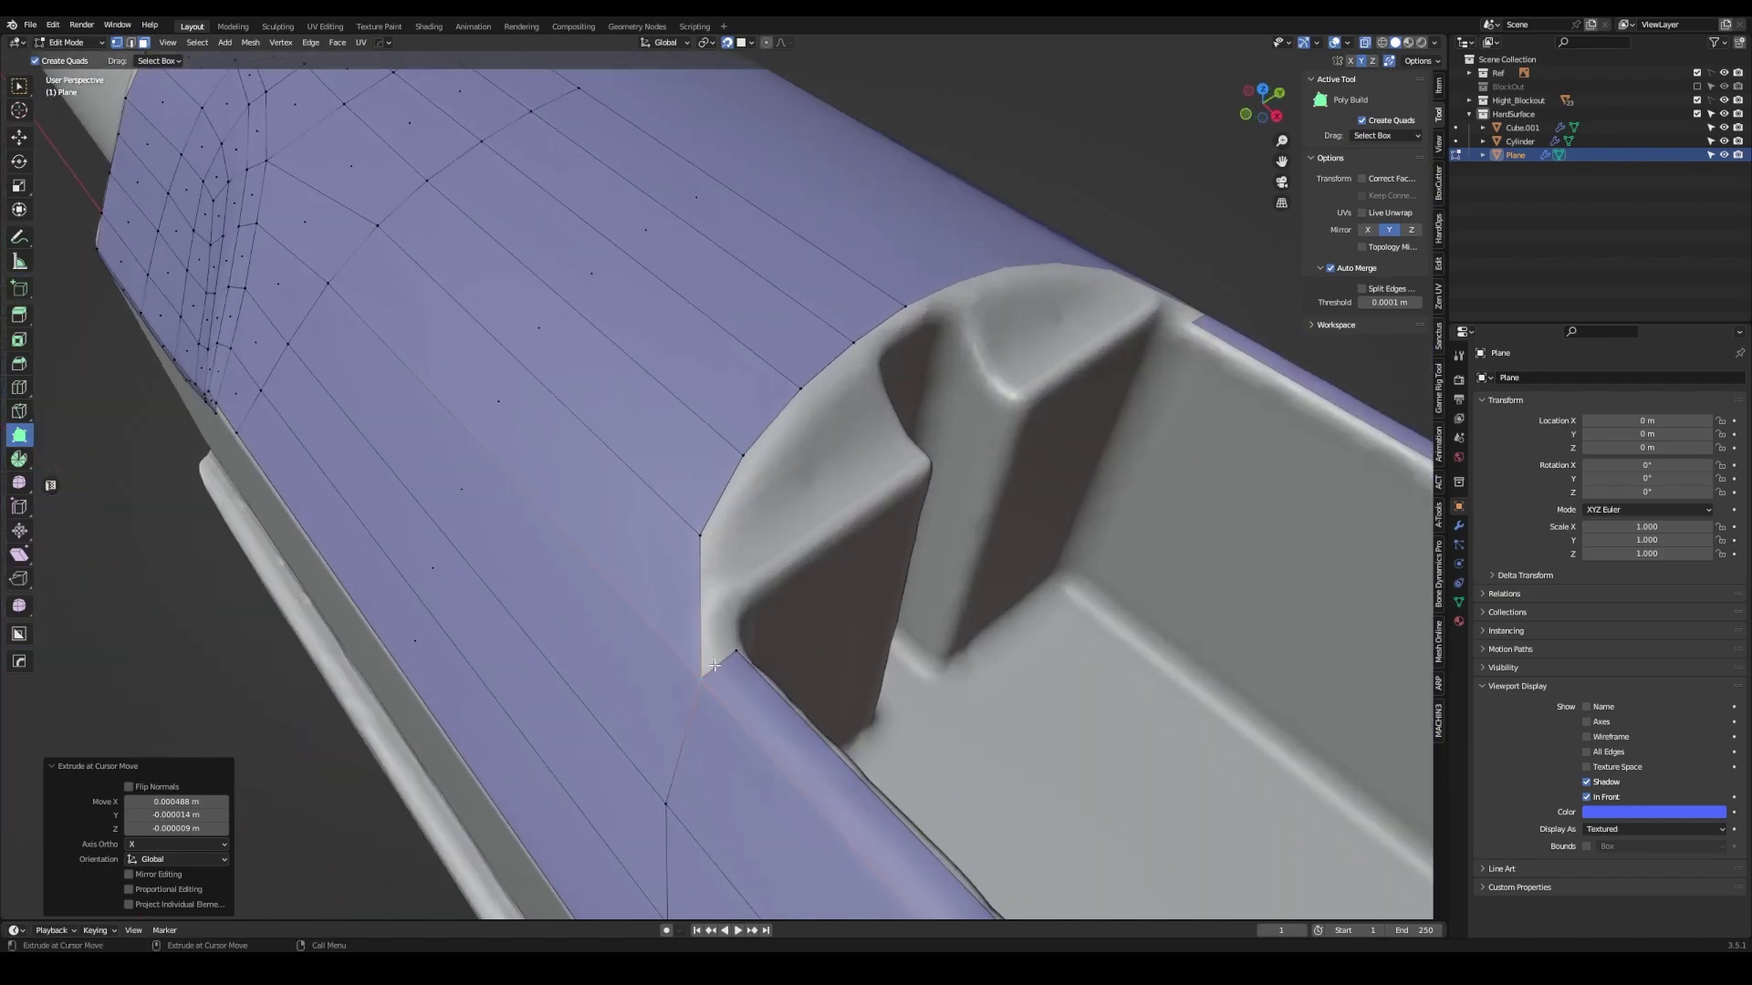
drag(705, 610, 707, 609)
mouse_move(707, 609)
middle_down()
mouse_move(602, 543)
mouse_move(712, 582)
middle_up()
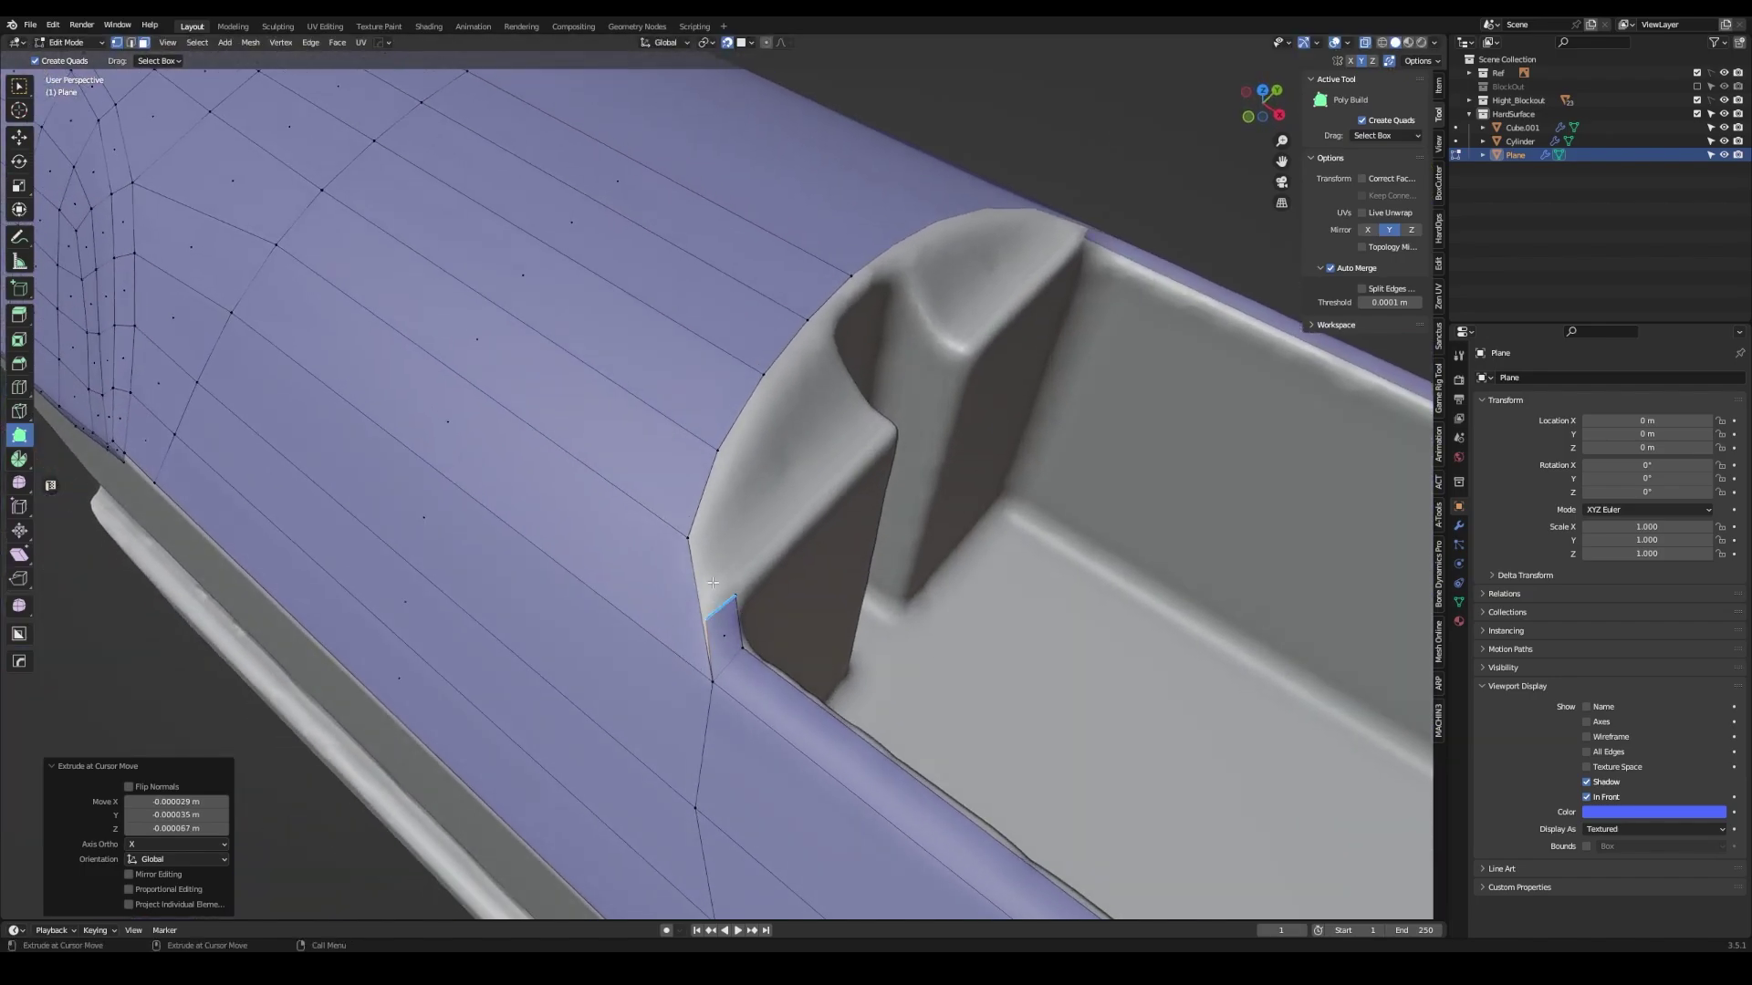
- Cut a new edge loop across the top mesh of the receiver
middle_drag(721, 518, 676, 593)
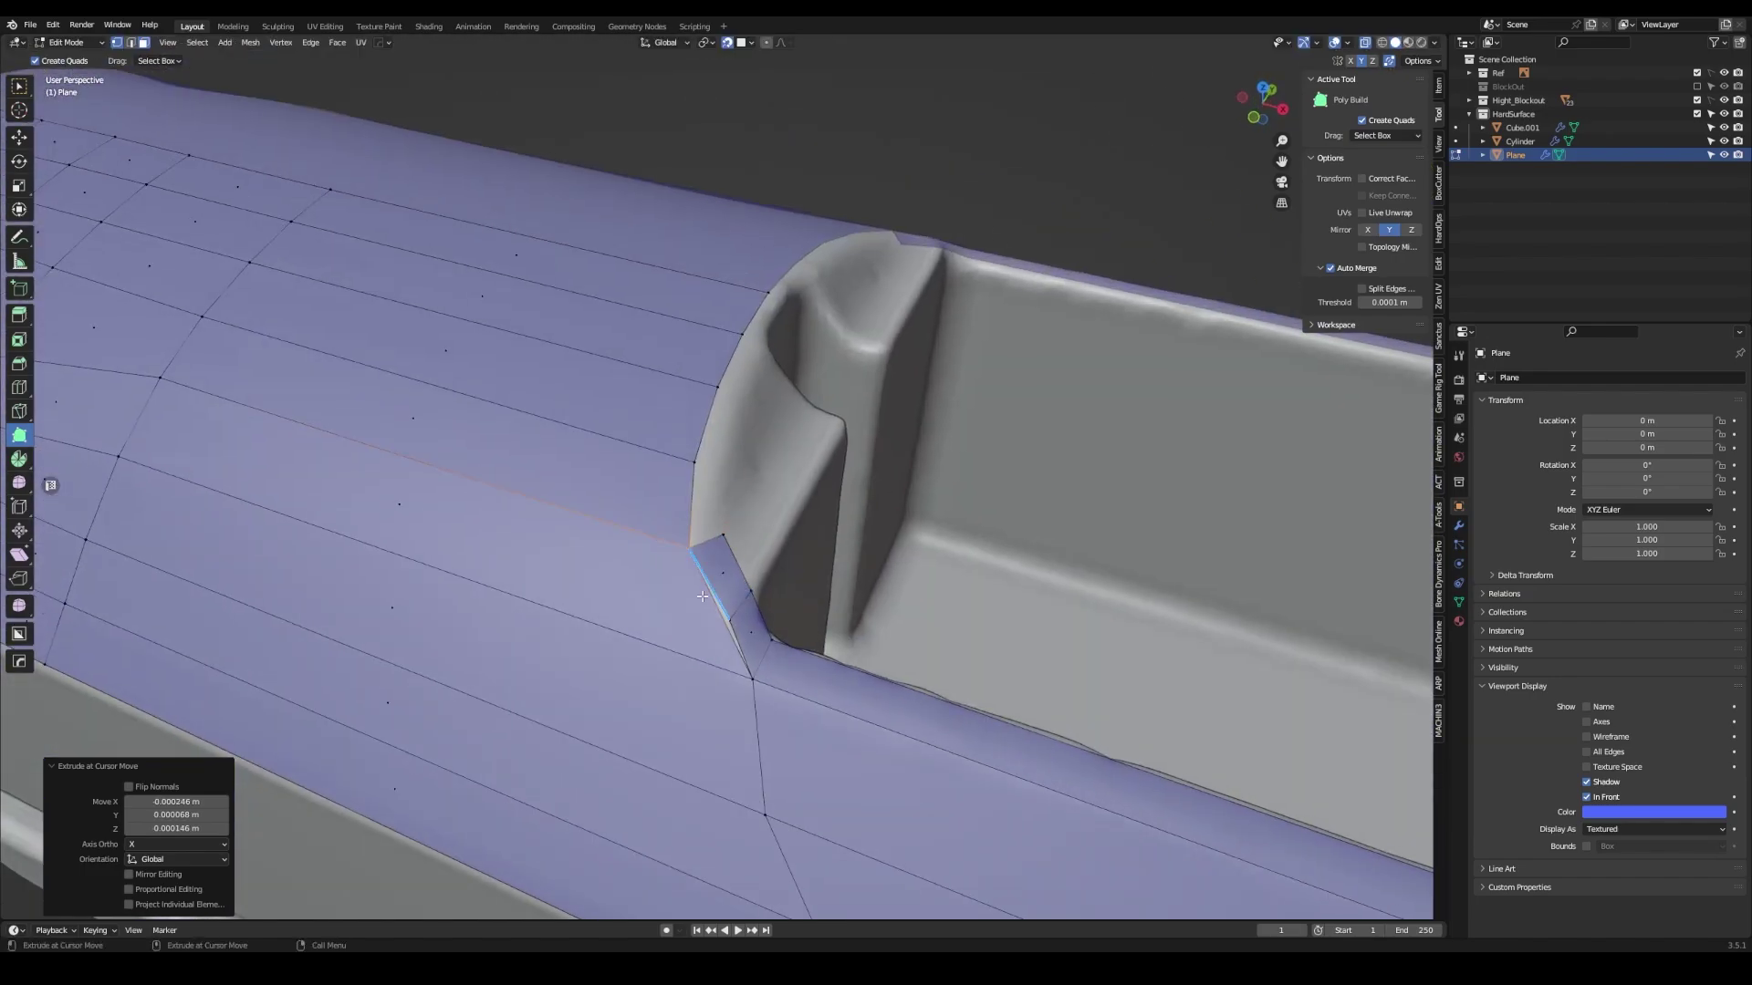
click(19, 387)
click(671, 606)
click(19, 435)
- Extrude quads from the mesh edge up to the front of the slot opening
middle_drag(215, 508, 839, 461)
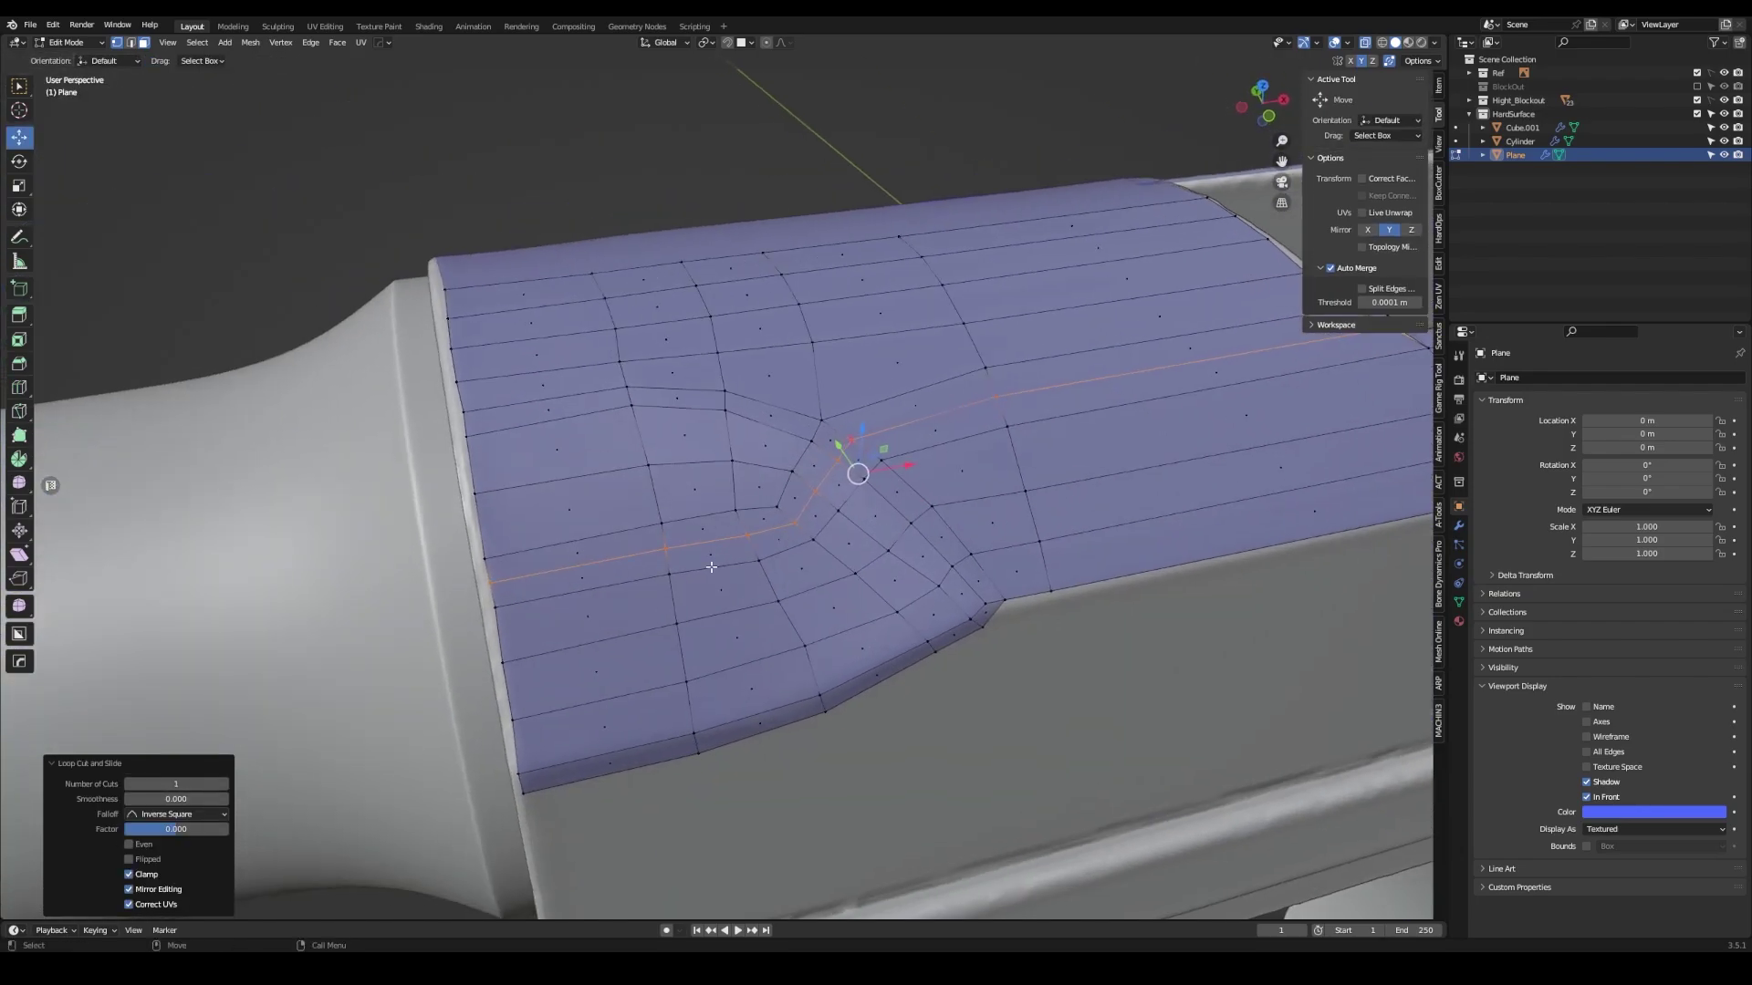
key(ctrl+z)
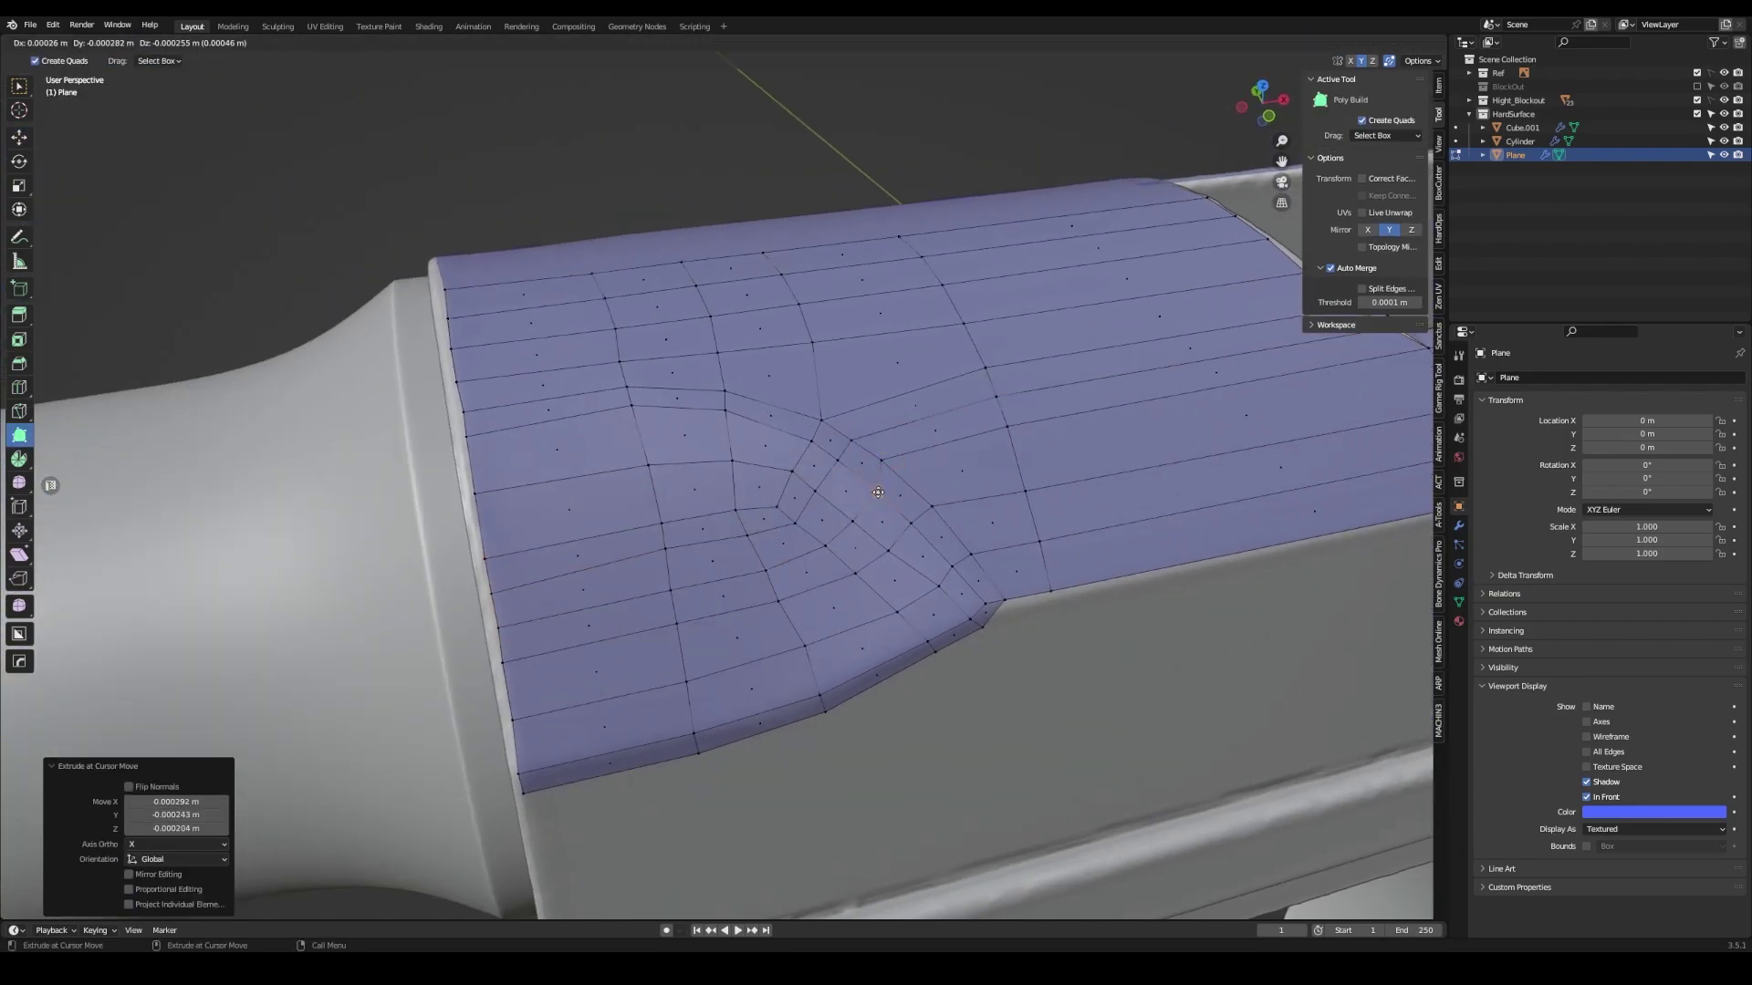
click(661, 559)
middle_drag(661, 558, 841, 589)
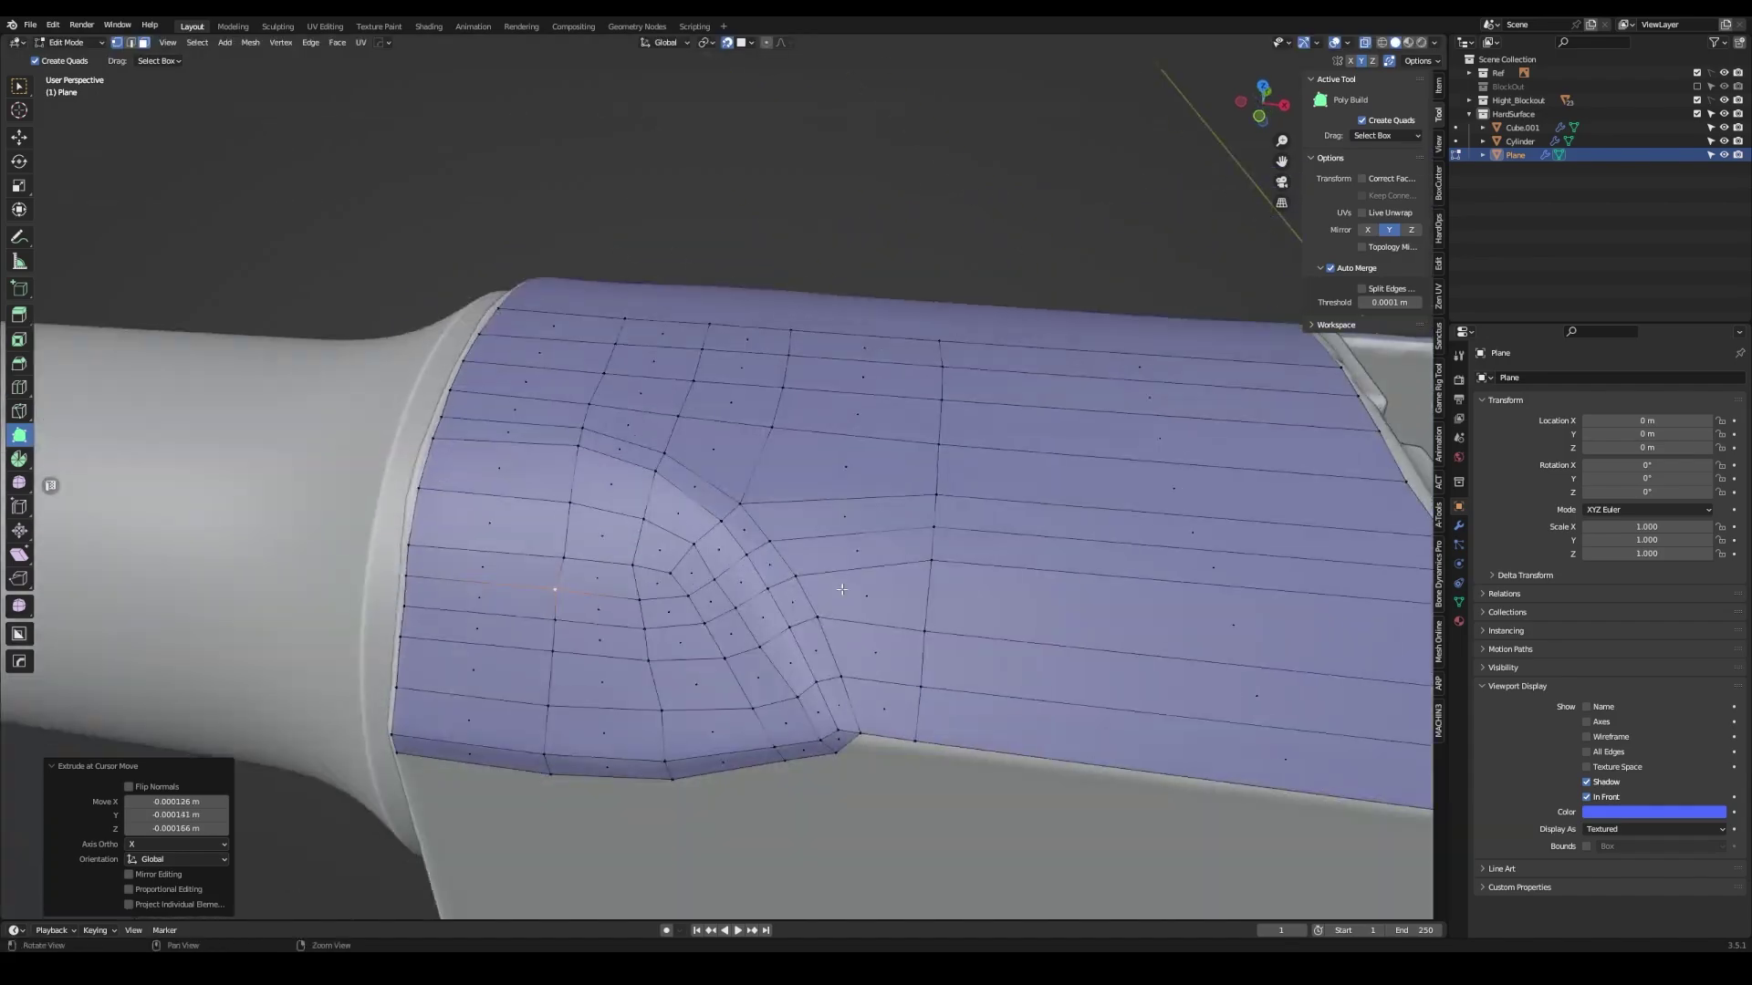
click(562, 545)
mouse_move(562, 546)
middle_down()
mouse_move(836, 552)
mouse_move(708, 635)
middle_up()
click(837, 552)
click(765, 558)
- Extend a row of quads along the notch rim and fill the notch corner
mouse_move(765, 558)
middle_down()
mouse_move(767, 529)
mouse_move(743, 525)
mouse_move(753, 491)
middle_up()
click(744, 524)
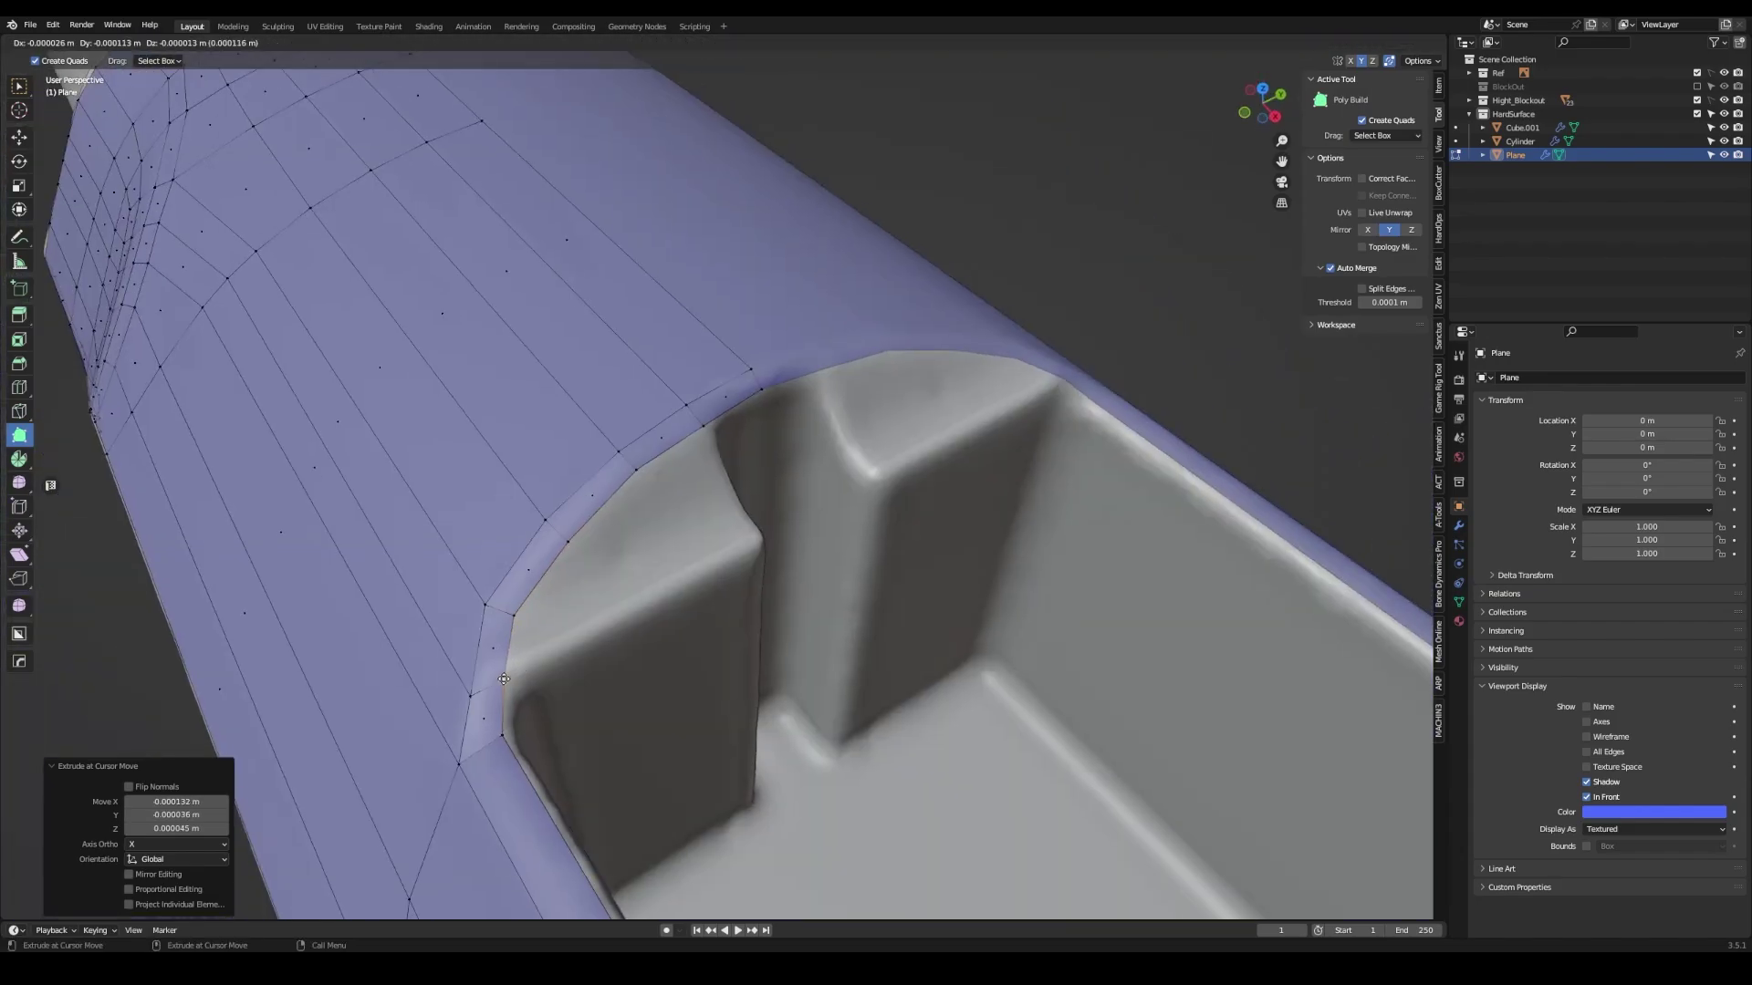
middle_drag(576, 547, 780, 491)
ctrl+click(780, 491)
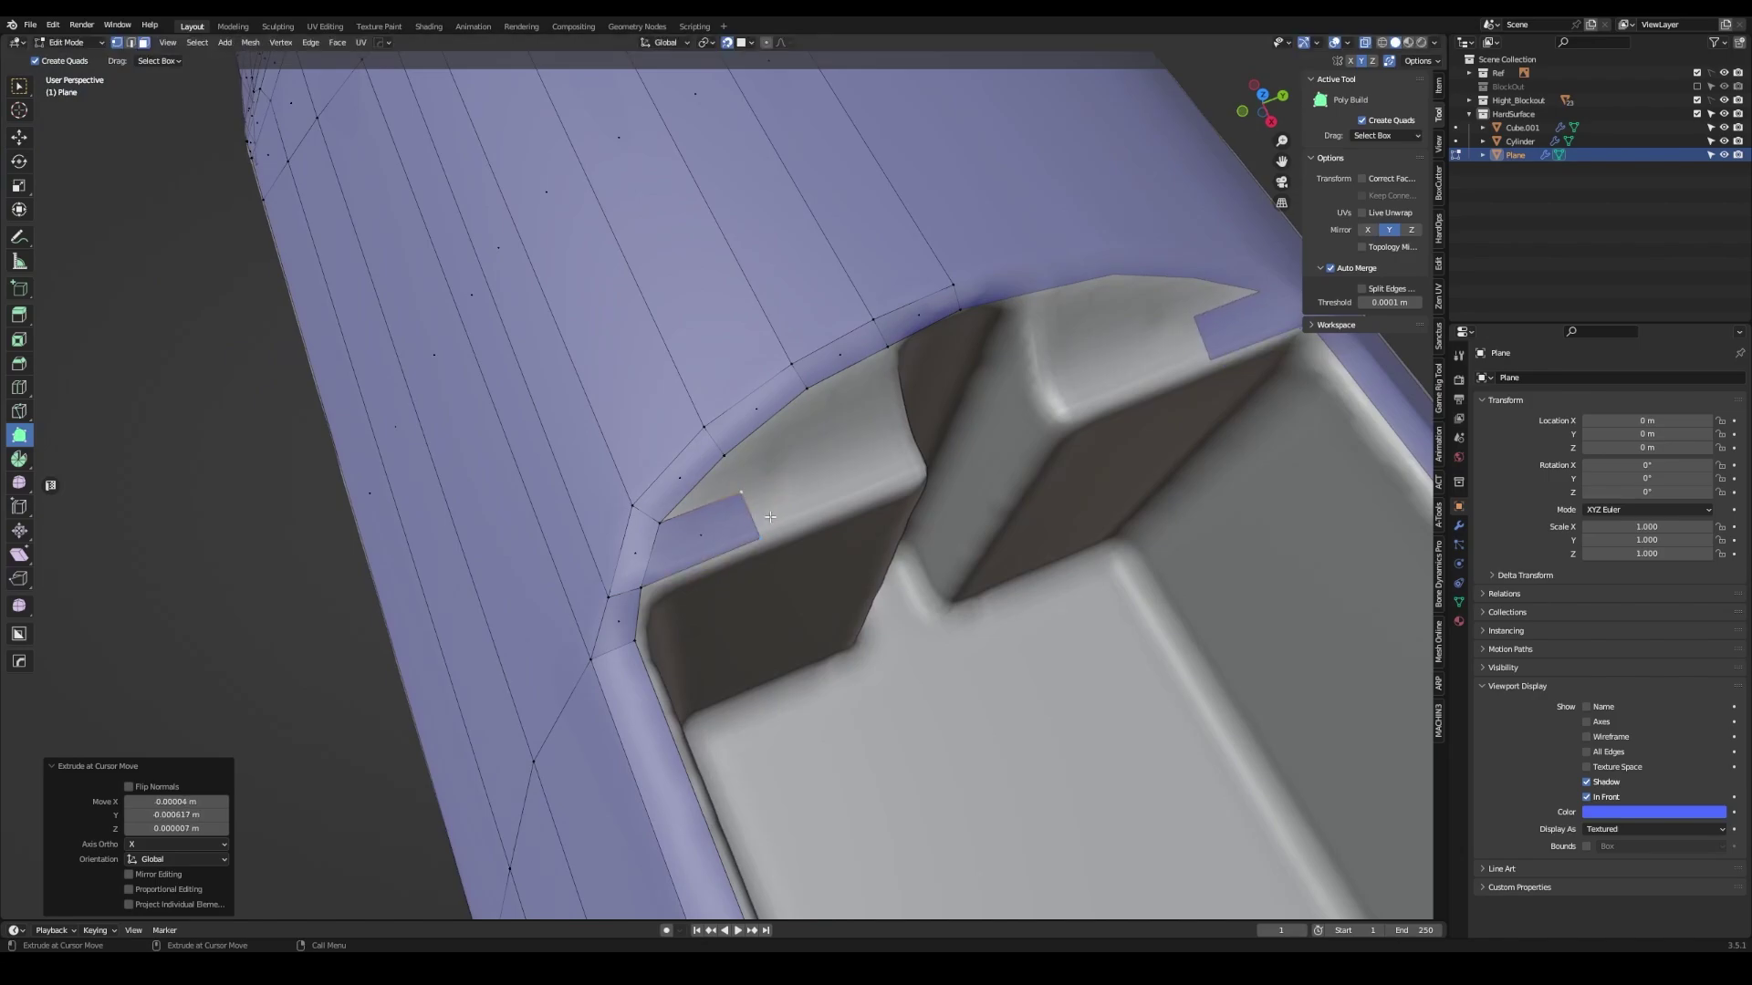
ctrl+drag(770, 517, 924, 478)
ctrl+drag(777, 529, 769, 465)
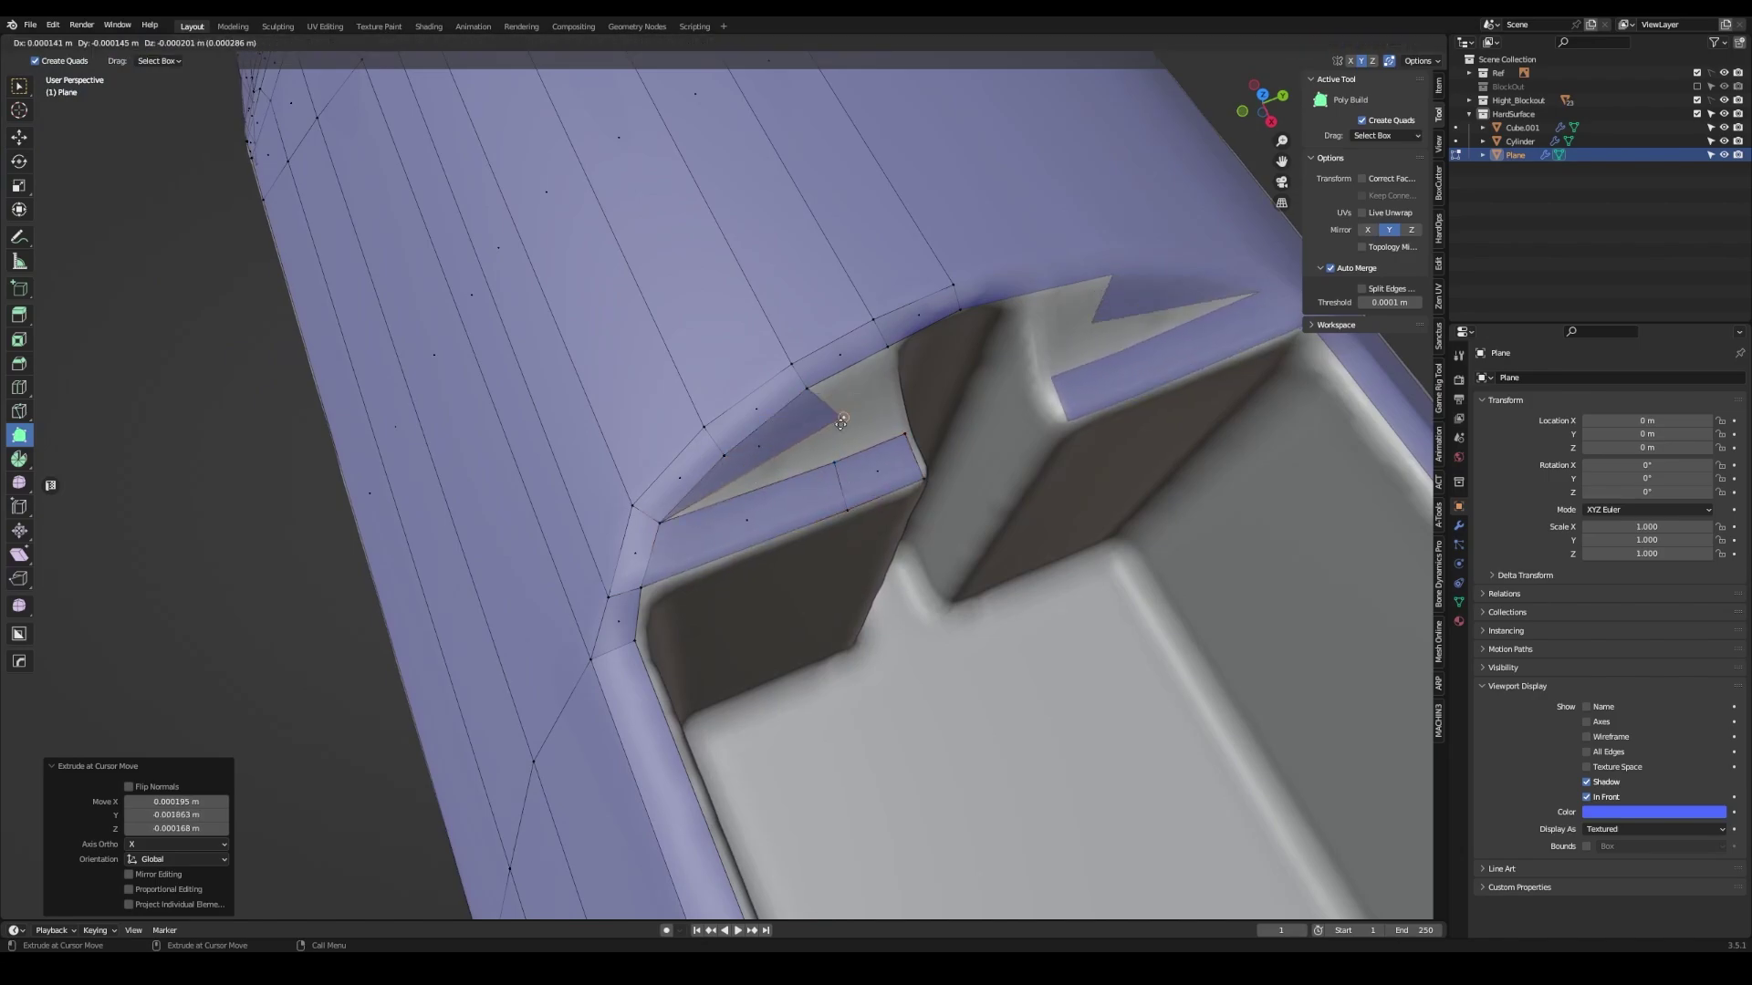
mouse_move(841, 421)
middle_down()
mouse_move(730, 541)
mouse_move(821, 474)
middle_up()
ctrl+click(712, 511)
scroll(730, 541, down, 2)
scroll(821, 474, down, 5)
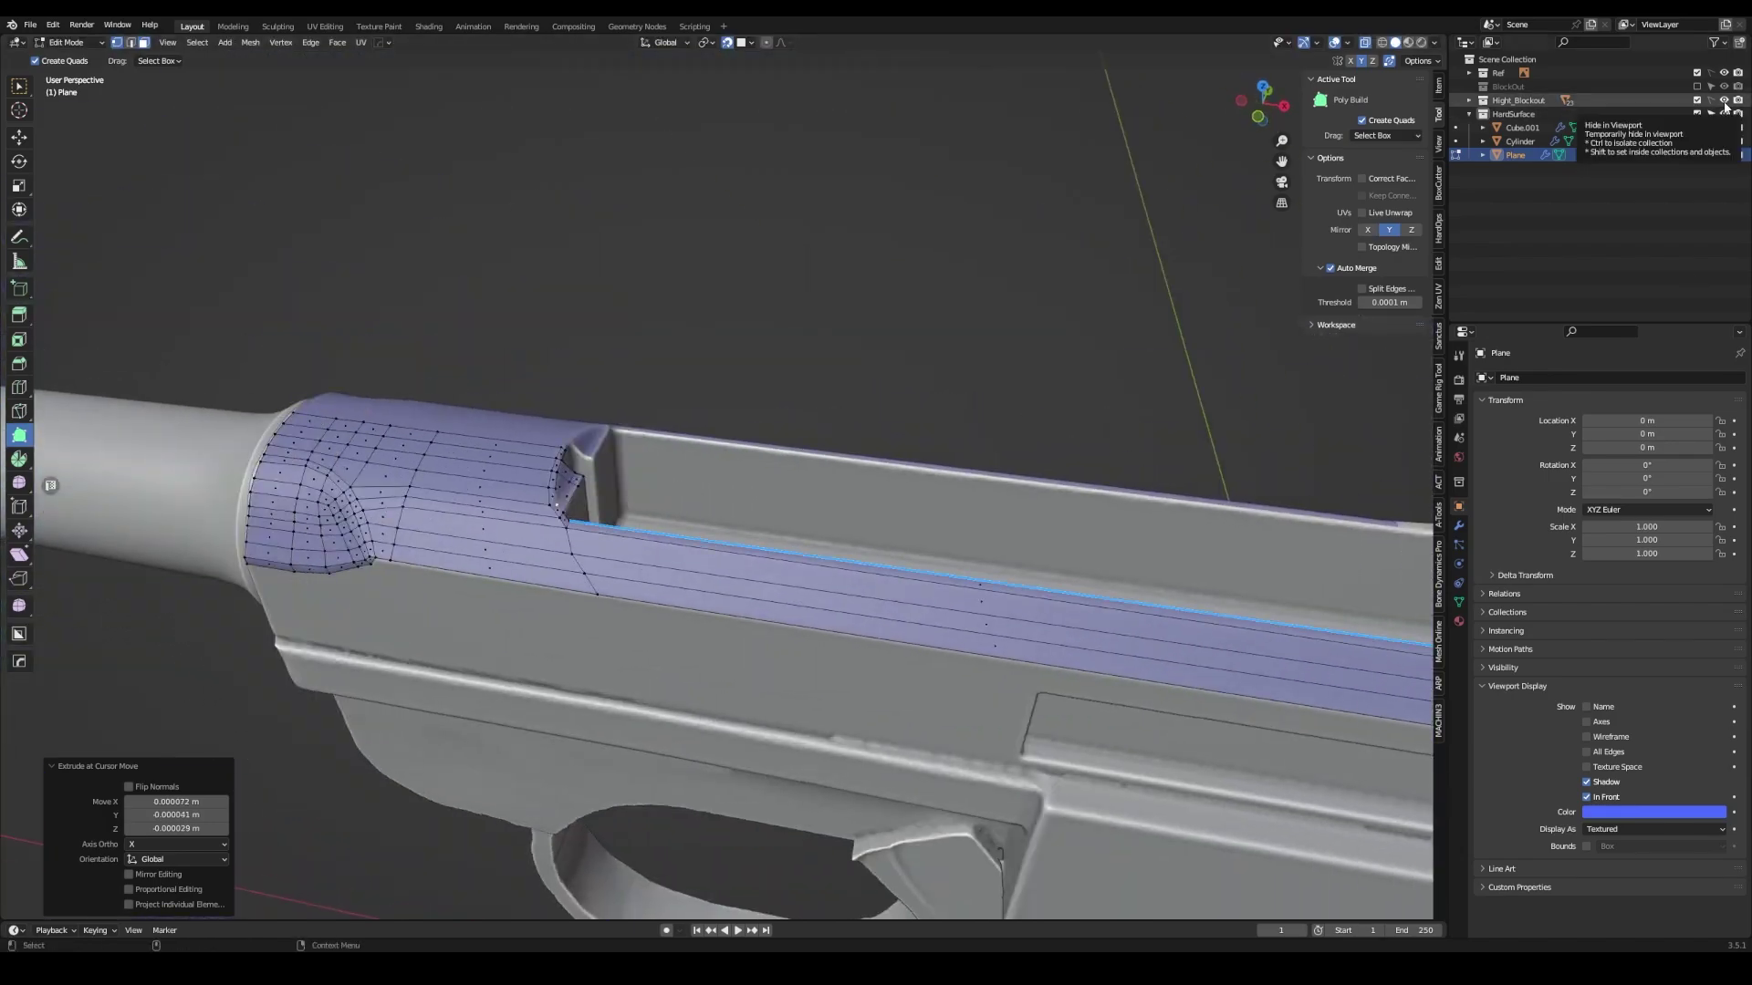
- Hide Hight_Blockout and adjust the retopo material's Viewport Display colour
click(1724, 101)
middle_drag(821, 410, 754, 429)
click(1459, 620)
scroll(1567, 839, down, 3)
scroll(1635, 841, down, 5)
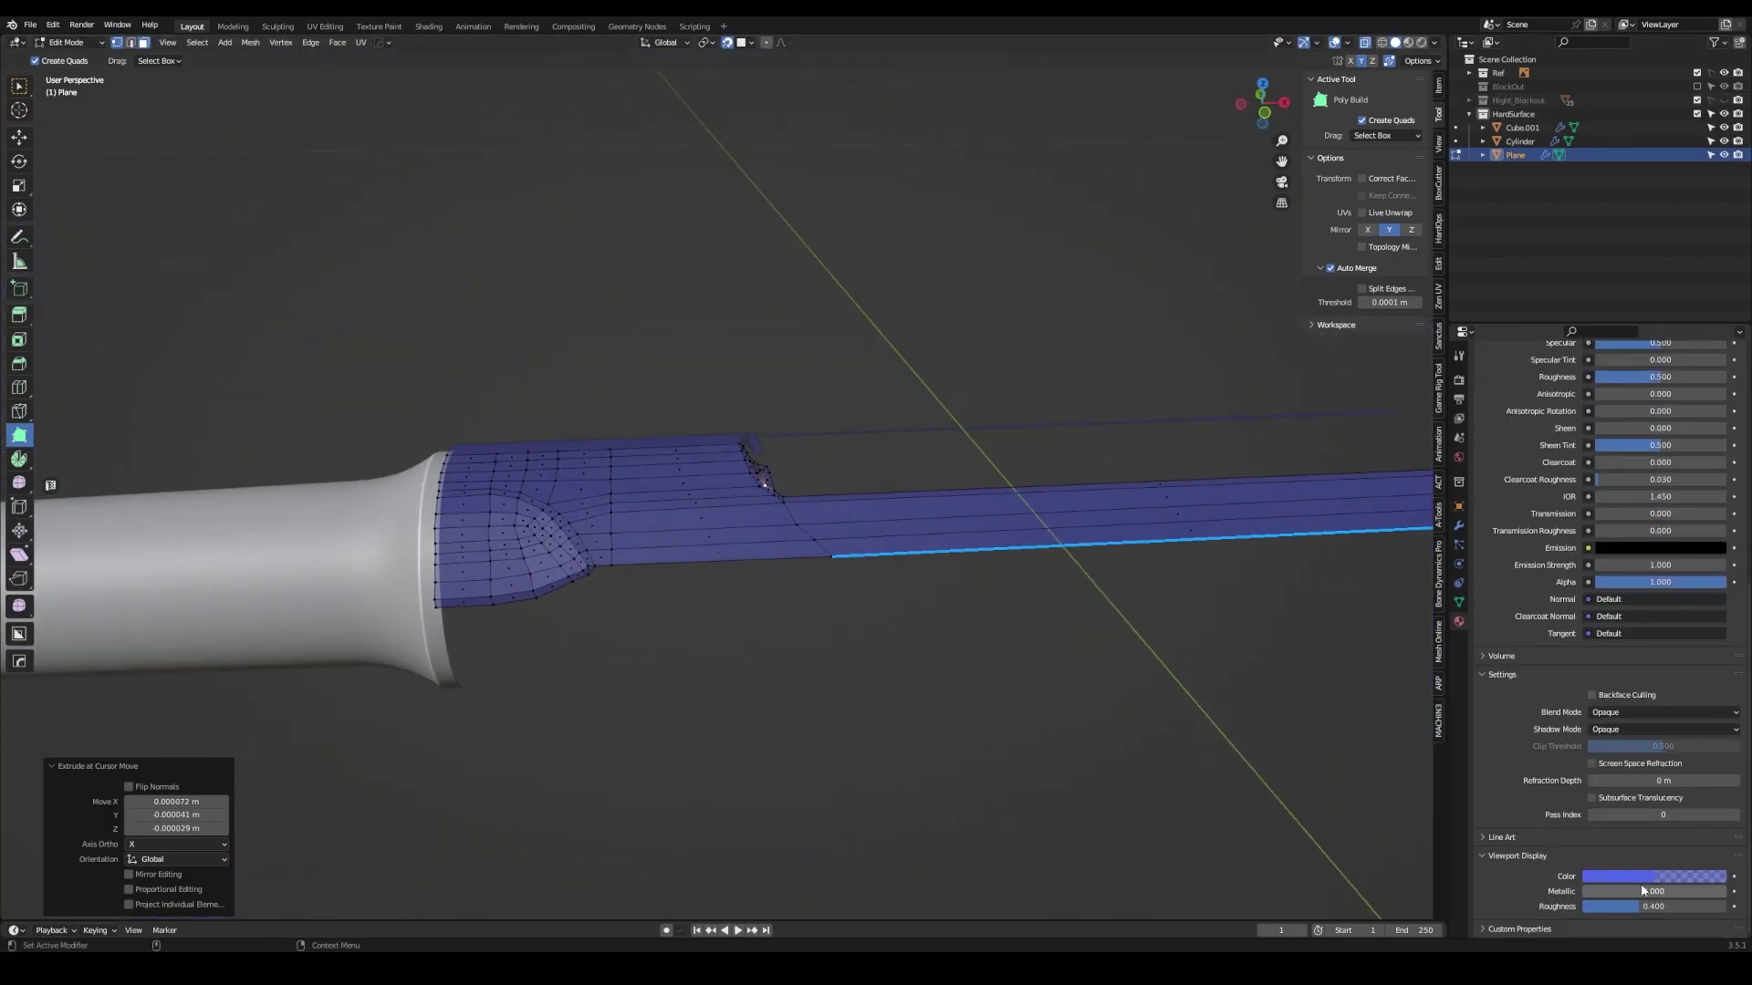
click(1642, 876)
drag(1686, 826, 1601, 827)
mouse_move(729, 511)
middle_down()
mouse_move(679, 524)
mouse_move(721, 533)
mouse_move(756, 513)
mouse_move(742, 586)
mouse_move(715, 501)
mouse_move(685, 617)
mouse_move(813, 638)
mouse_move(786, 602)
mouse_move(883, 536)
mouse_move(868, 586)
mouse_move(676, 562)
middle_up()
key(Tab)
key(Tab)
key(Tab)
key(Tab)
- Set the Viewport Display colour to lavender with alpha 0.479 and show Hight_Blockout again
click(1653, 893)
drag(1652, 873, 1615, 873)
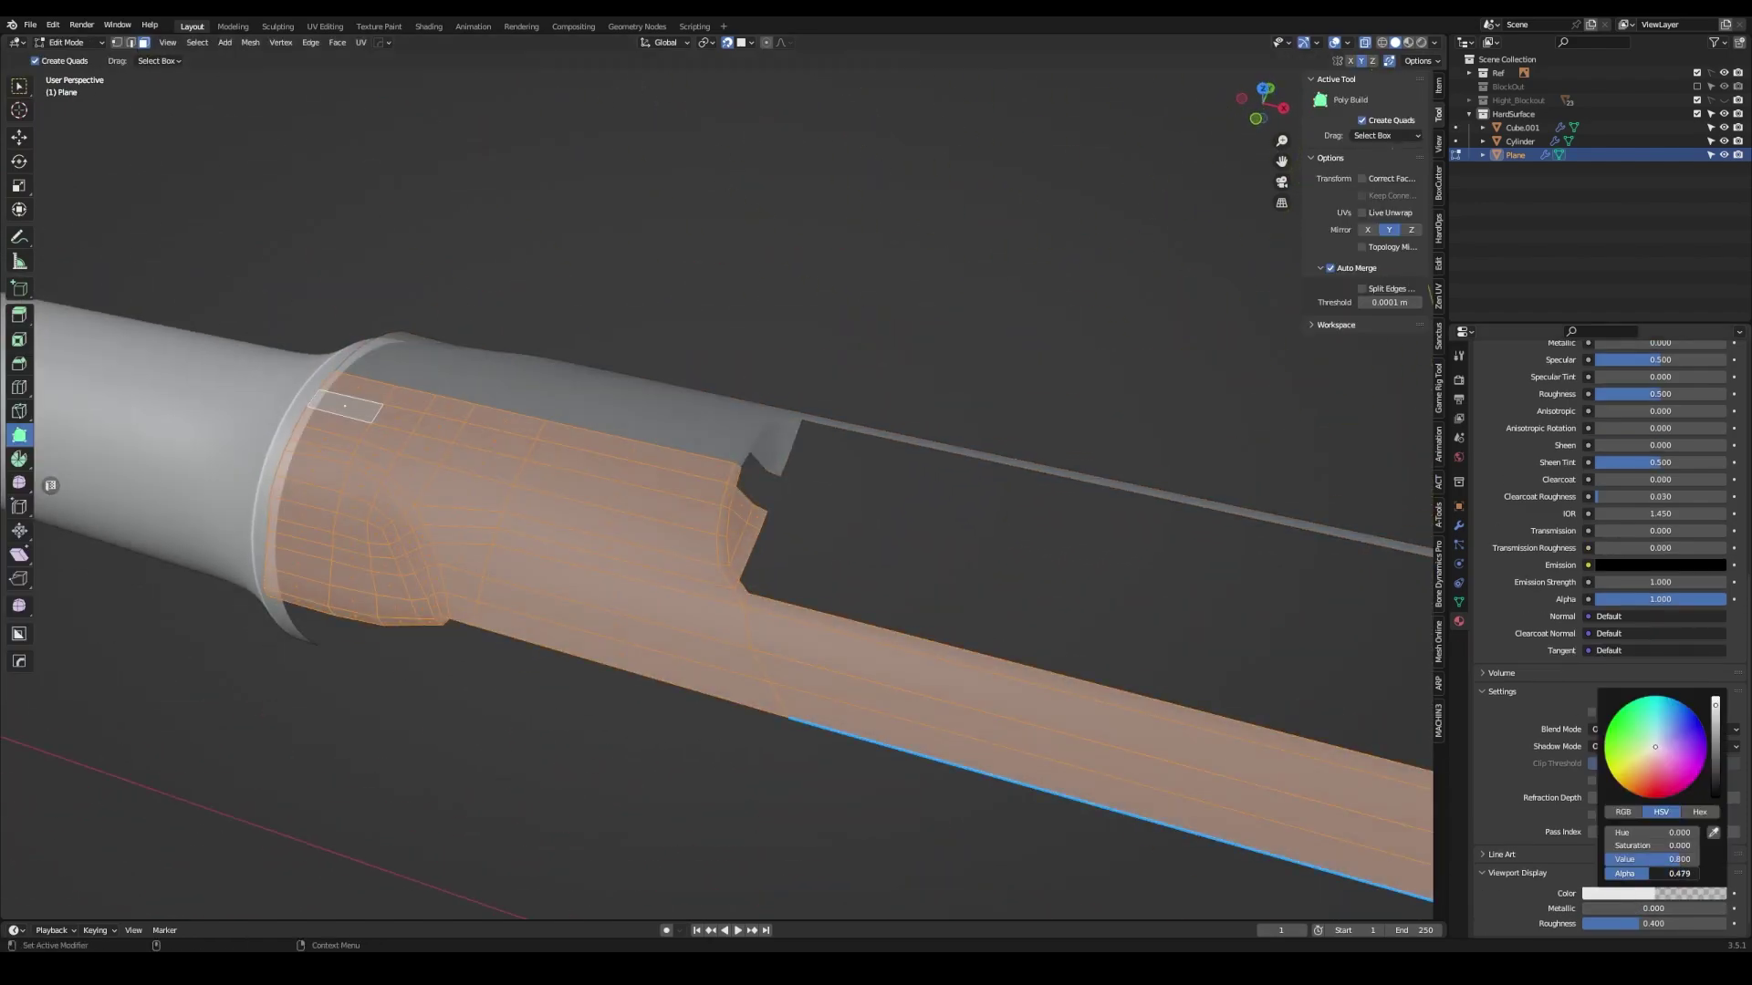
click(1724, 100)
click(1653, 893)
- Switch to vertex selection, clear the selection and begin a loop cut across the slide
drag(1662, 762, 1646, 764)
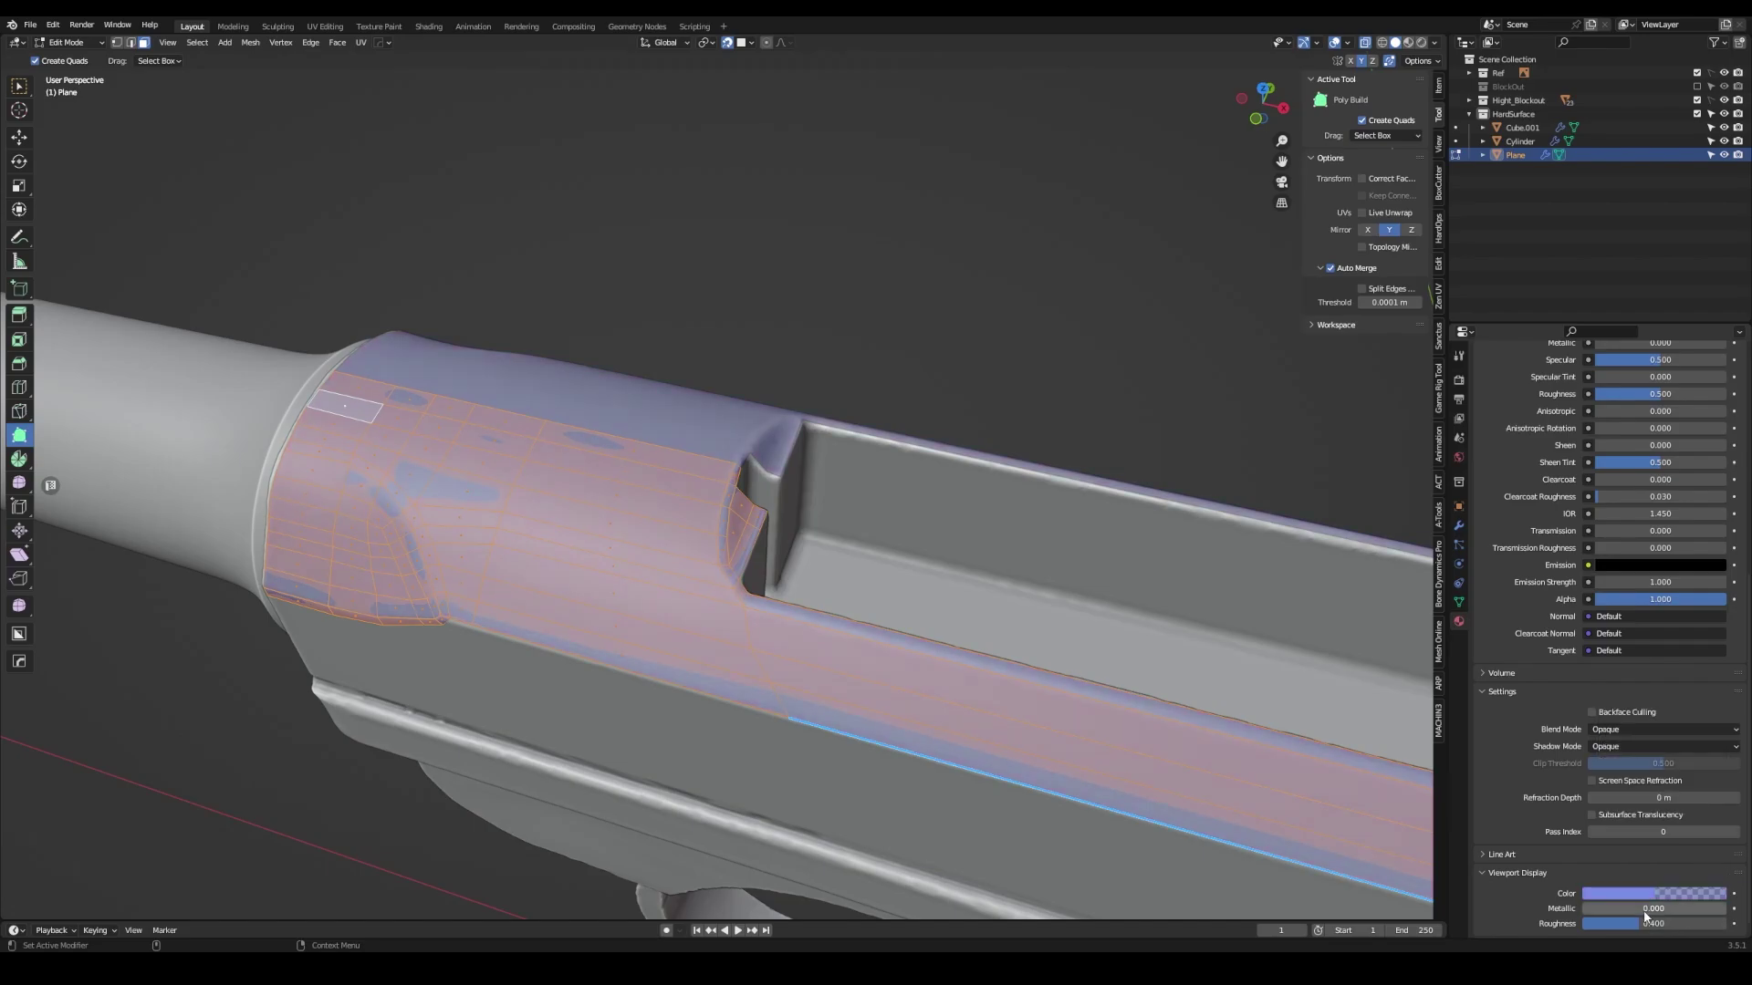
key(1)
click(756, 606)
mouse_move(756, 606)
middle_down()
mouse_move(717, 609)
mouse_move(723, 586)
middle_up()
key(ctrl+r)
- Cut two edge loops near the slot, scaling the first one slightly
click(716, 547)
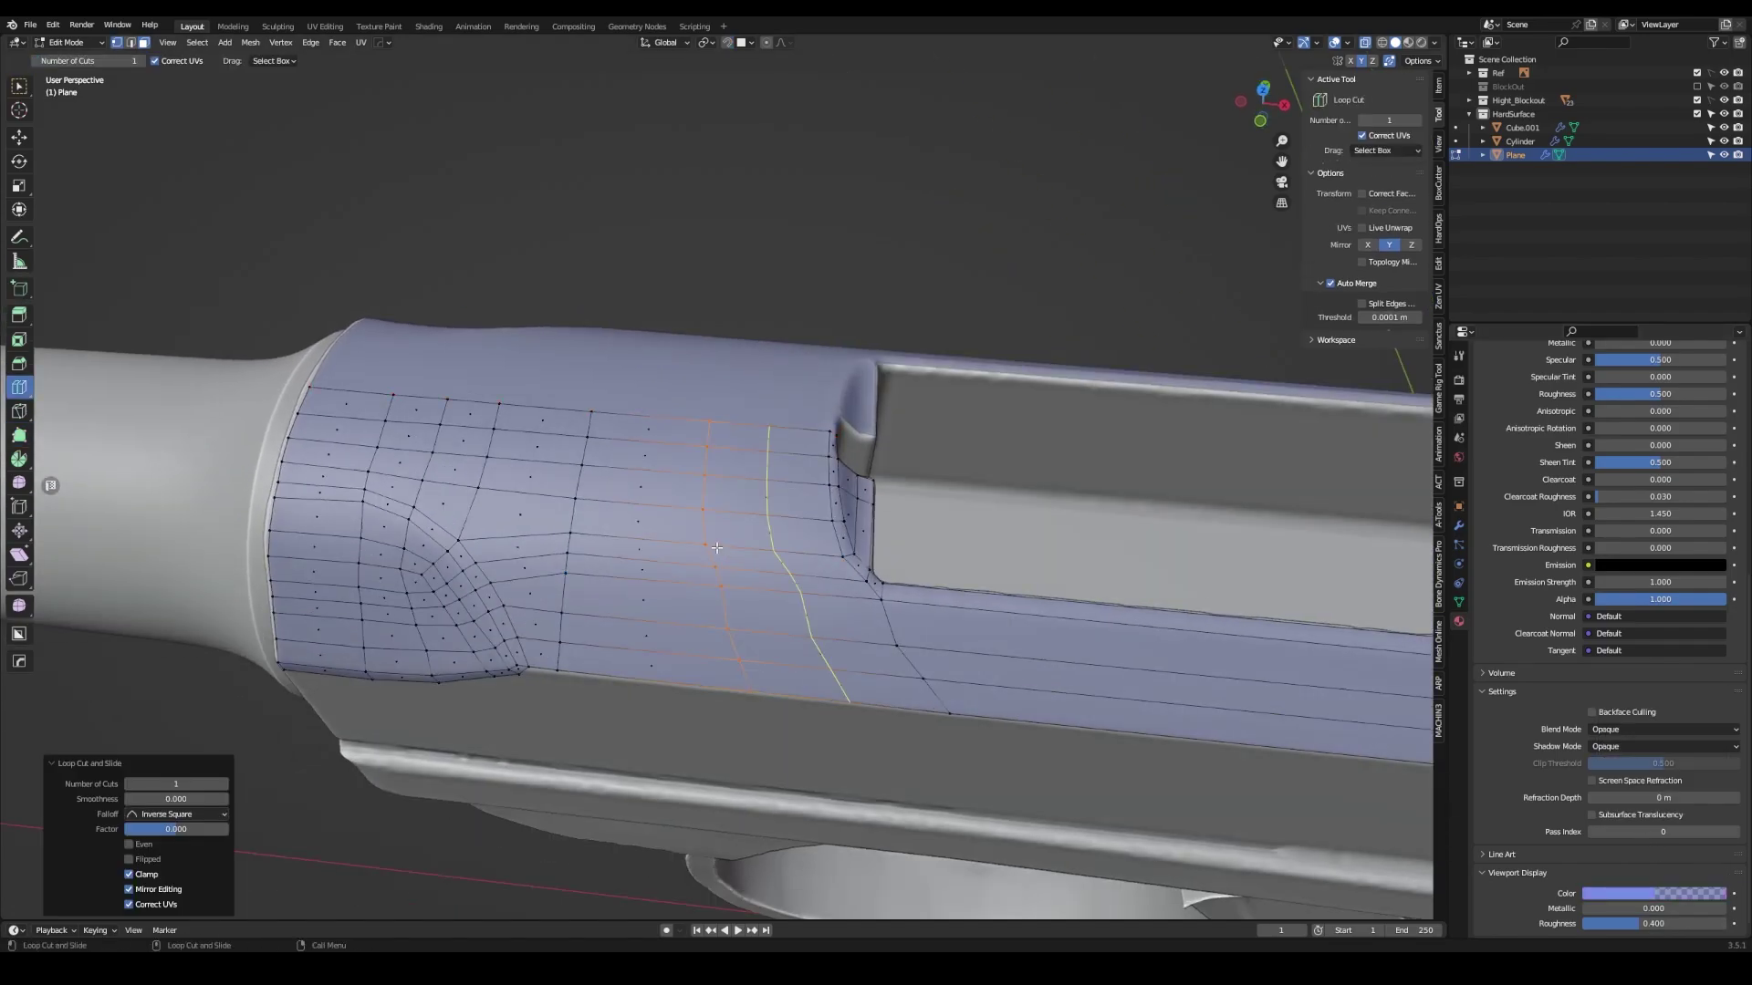
key(s)
drag(716, 548, 718, 552)
key(Return)
mouse_move(718, 552)
middle_down()
mouse_move(811, 607)
mouse_move(906, 563)
mouse_move(829, 477)
mouse_move(790, 470)
mouse_move(903, 511)
middle_up()
key(ctrl+r)
click(763, 587)
click(763, 591)
- Add quads at the inner corner, knife-cut across a face and align its edge to the frame
key(shift+space)
ctrl+click(874, 555)
ctrl+click(825, 474)
key(k)
click(611, 611)
key(Return)
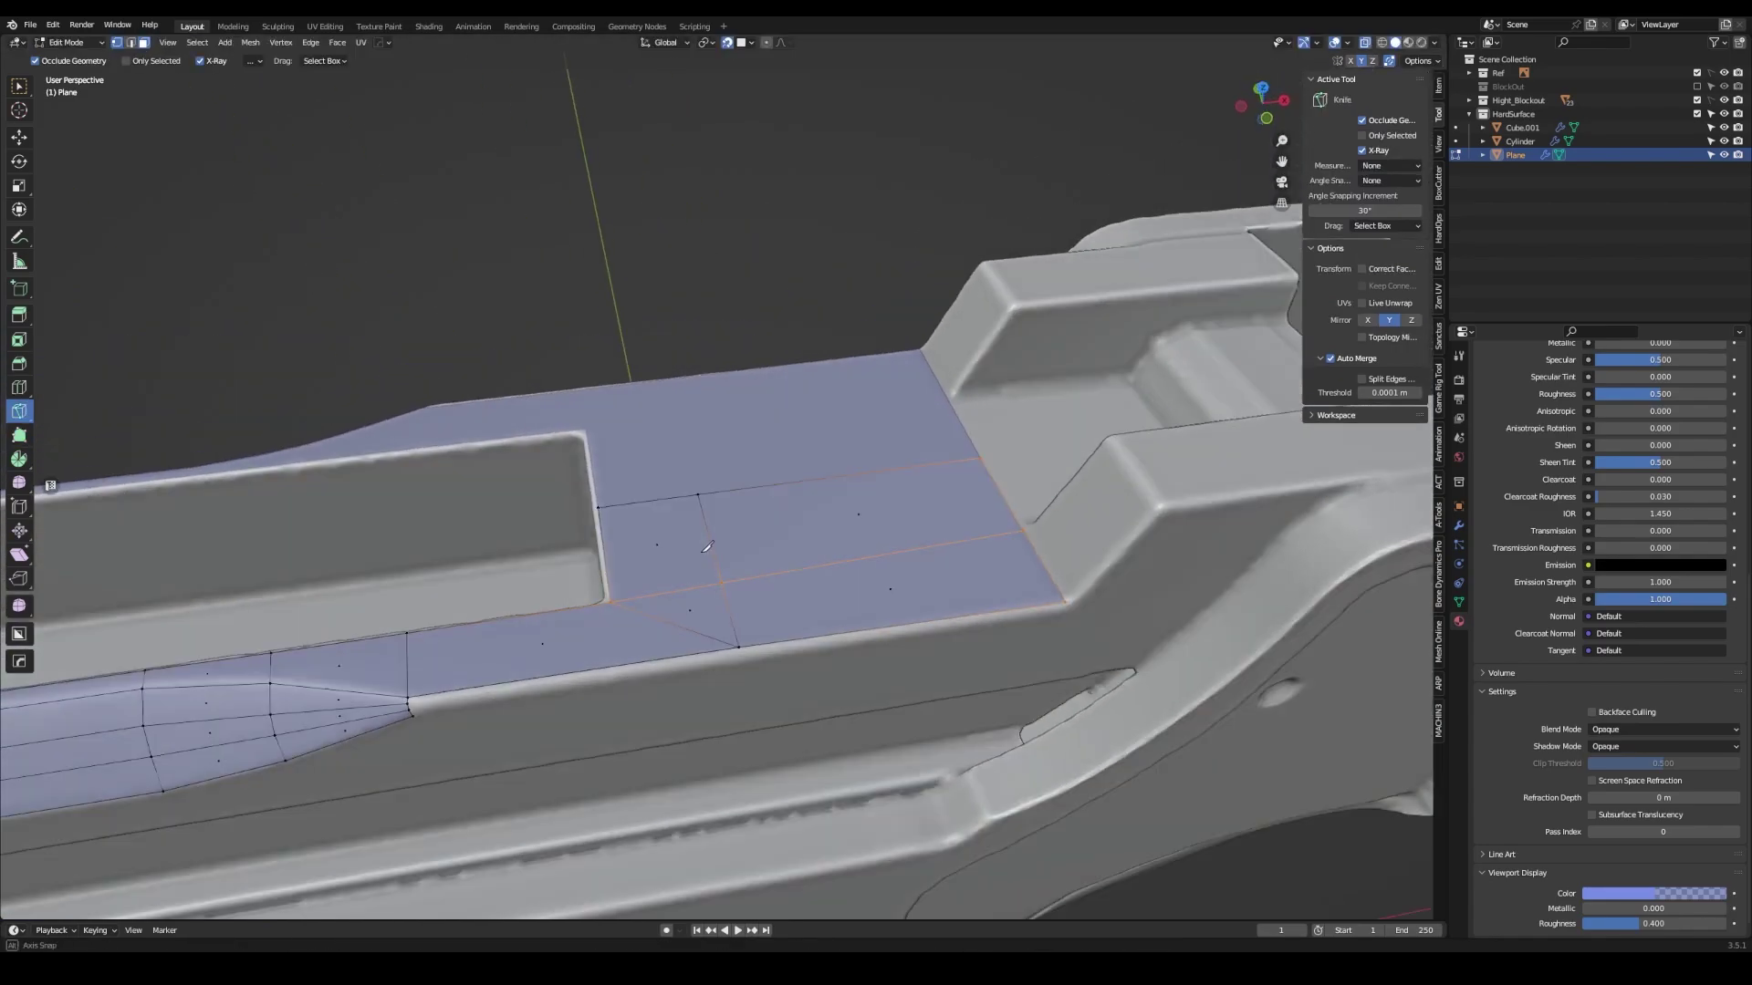
mouse_move(1020, 495)
middle_down()
mouse_move(1049, 546)
mouse_move(744, 547)
middle_up()
drag(743, 548, 744, 548)
drag(1064, 517, 1064, 517)
scroll(741, 542, up, 3)
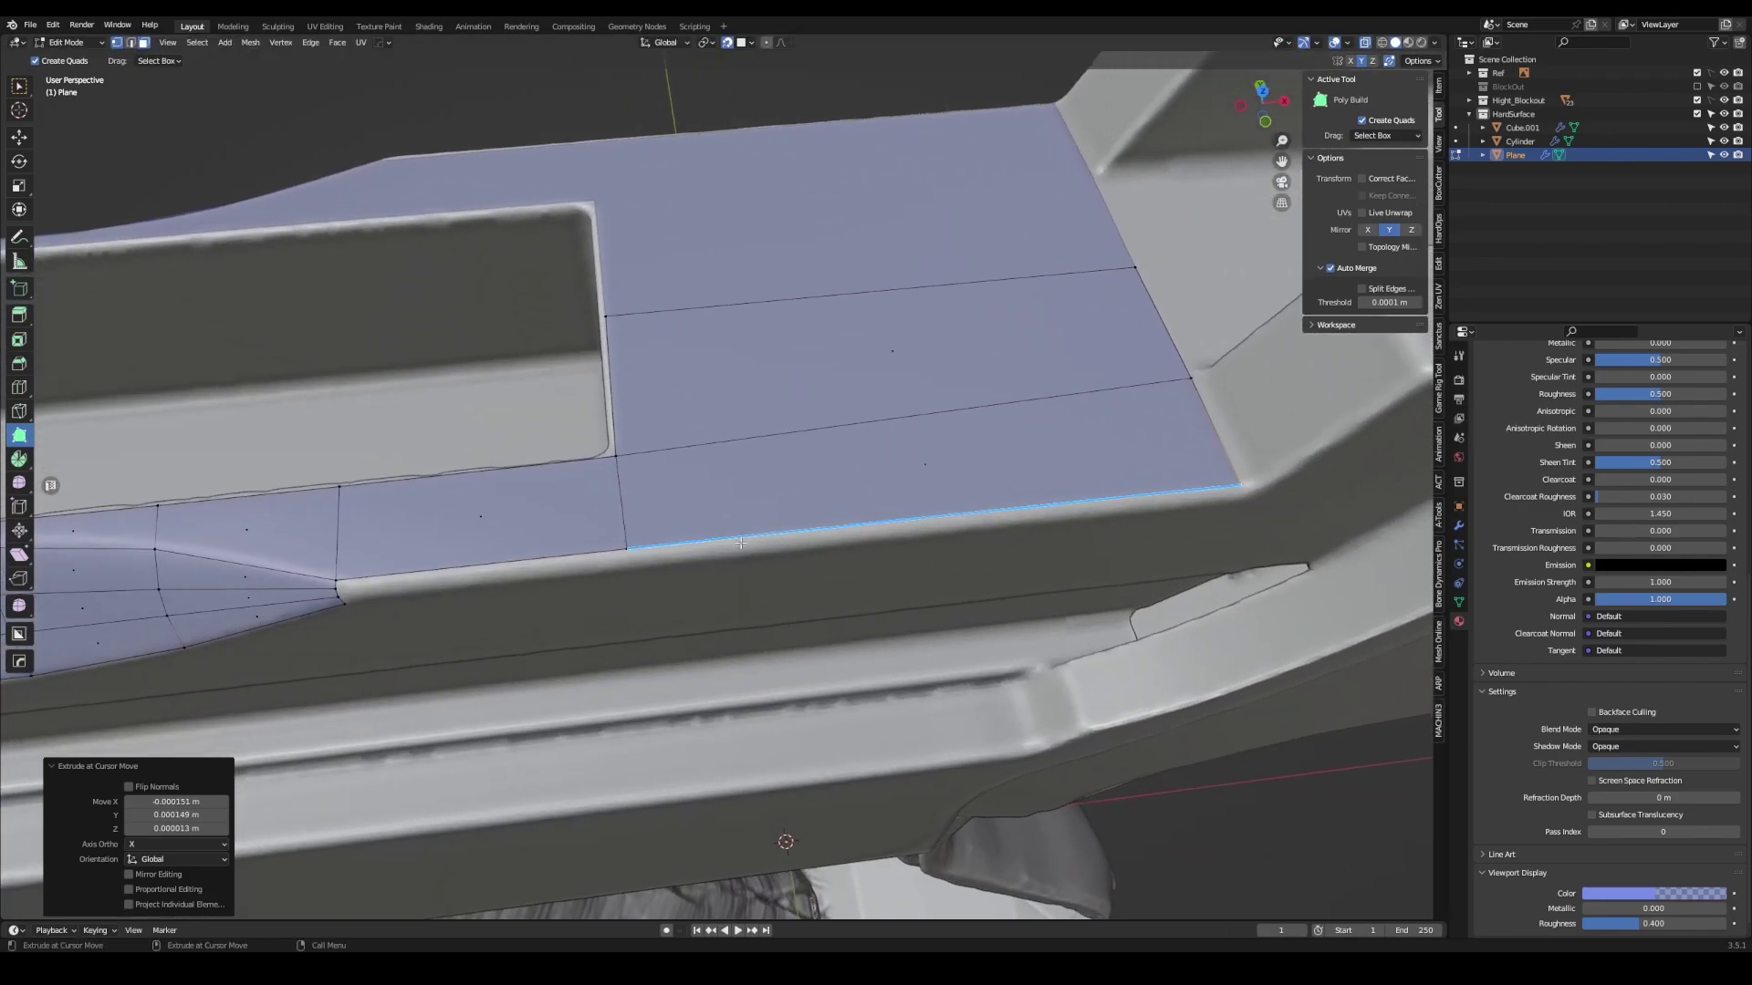
- Extrude the front edge out along the slide and add an edge loop across the strip
click(18, 314)
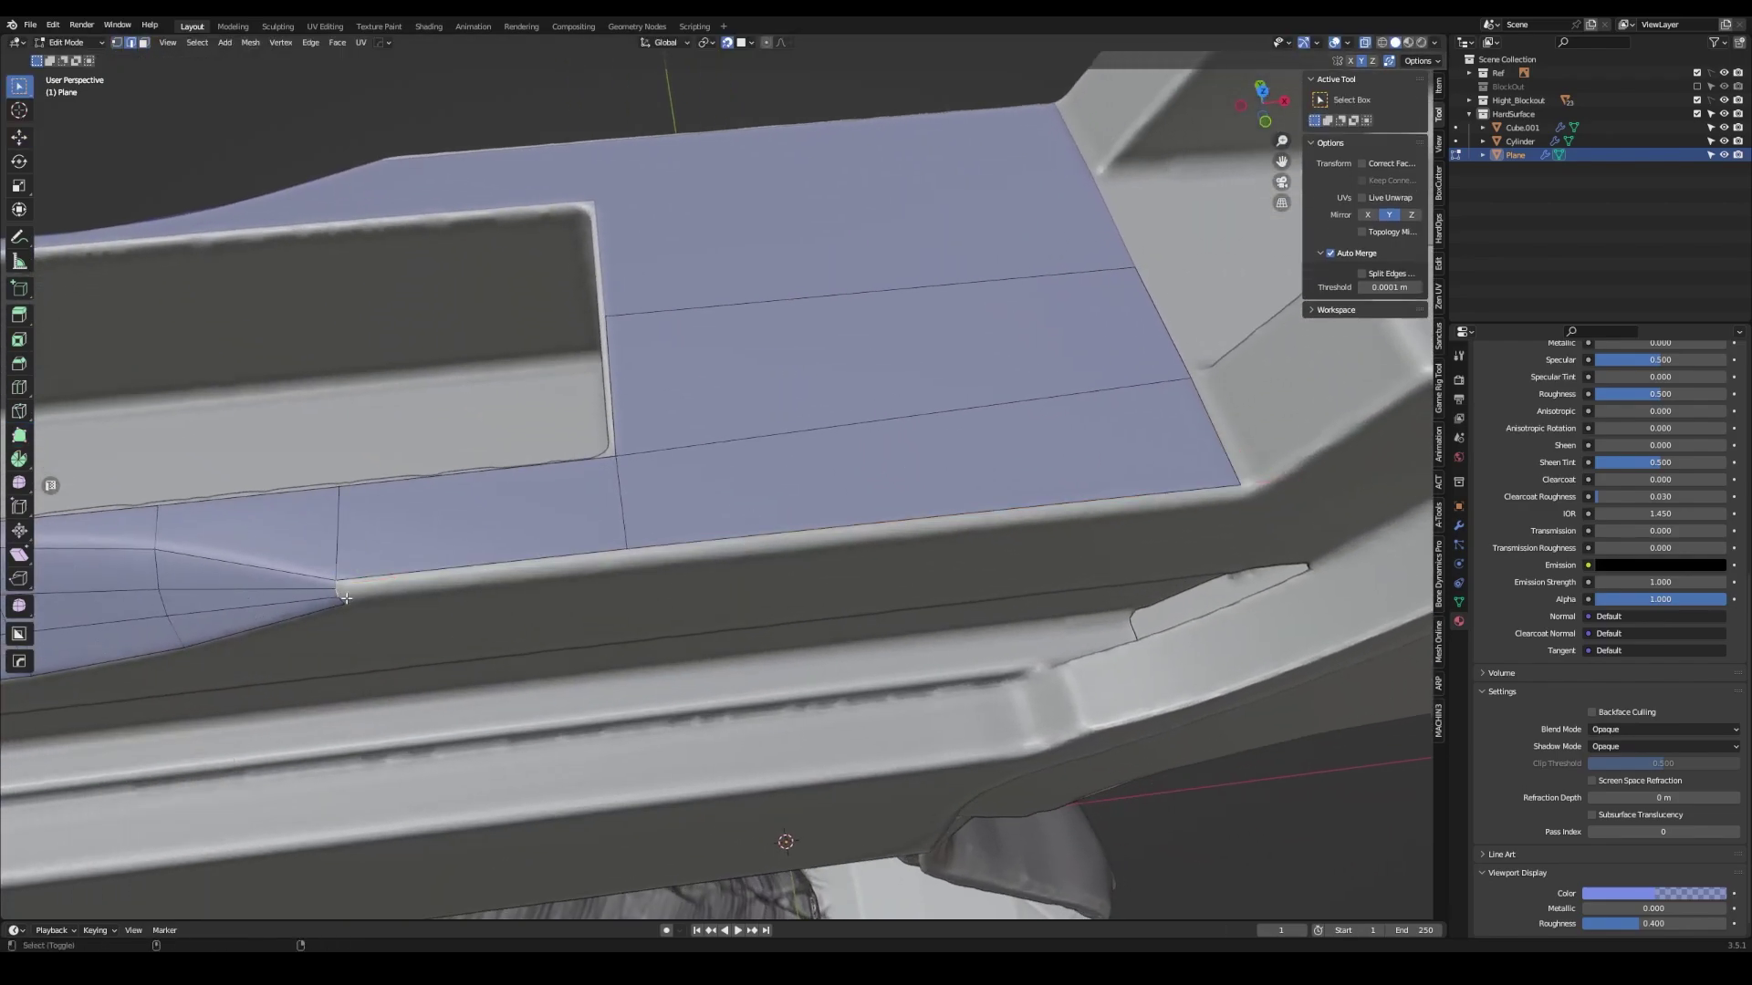
alt+click(485, 566)
drag(486, 565, 1105, 542)
click(903, 551)
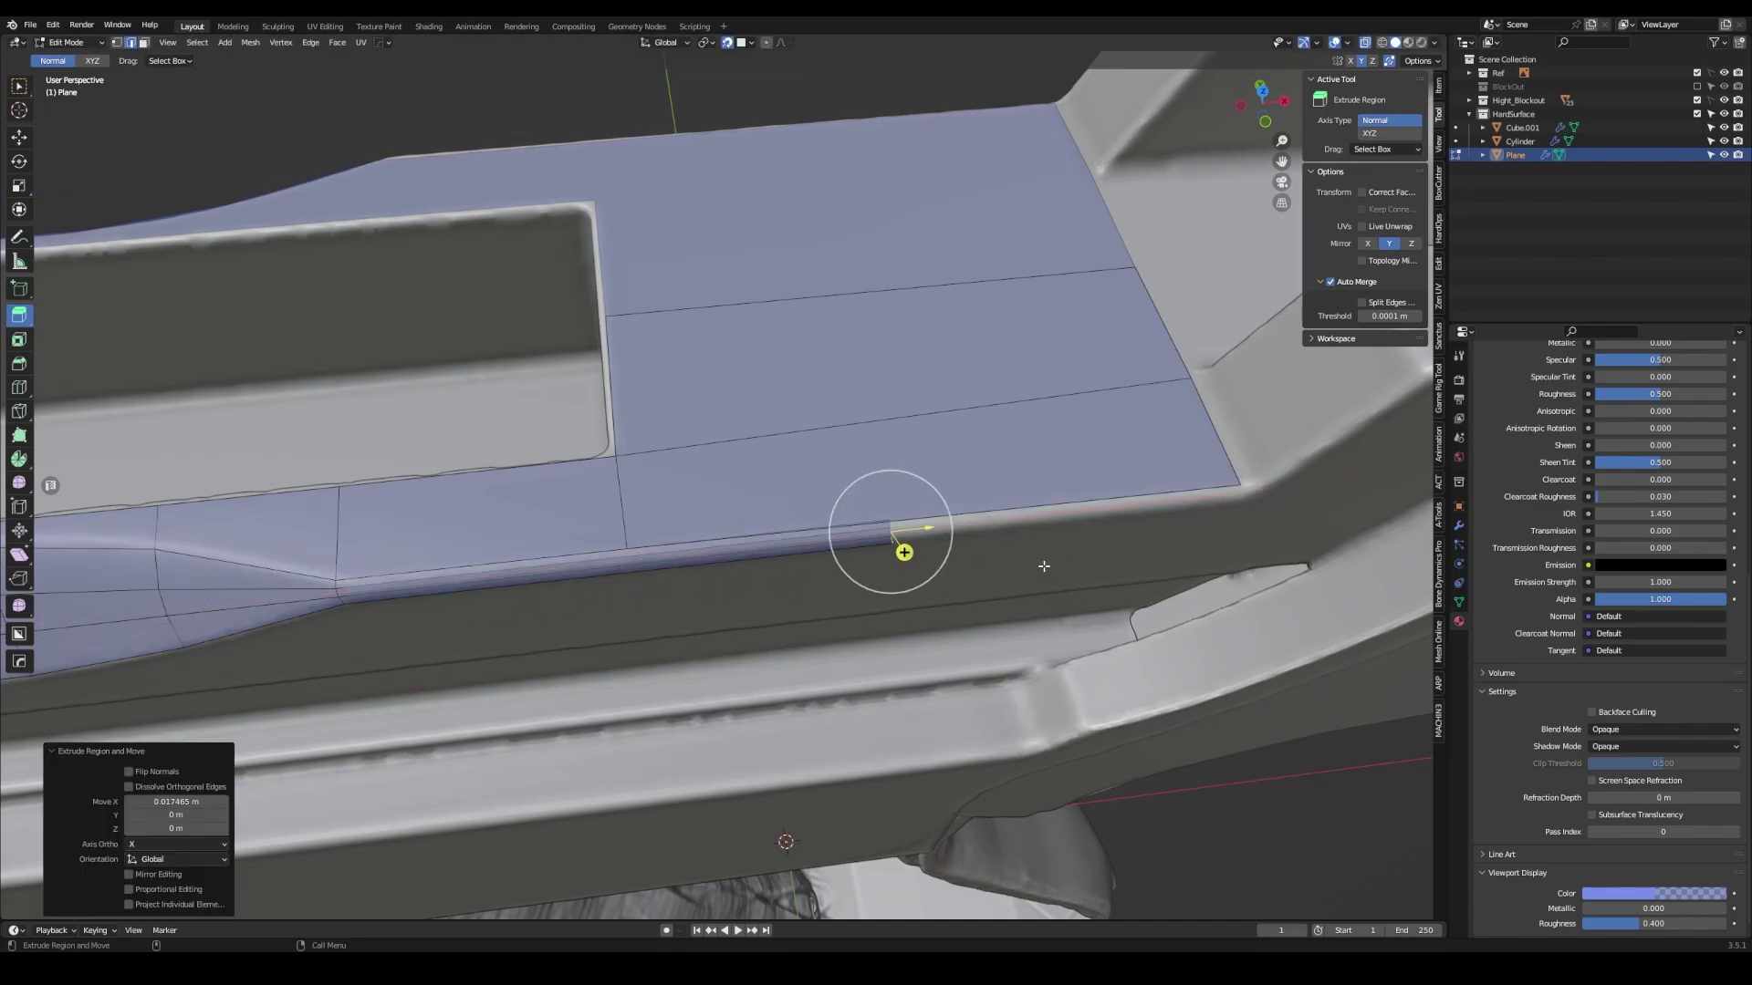
middle_drag(903, 551, 782, 551)
scroll(766, 608, up, 3)
drag(766, 607, 1187, 555)
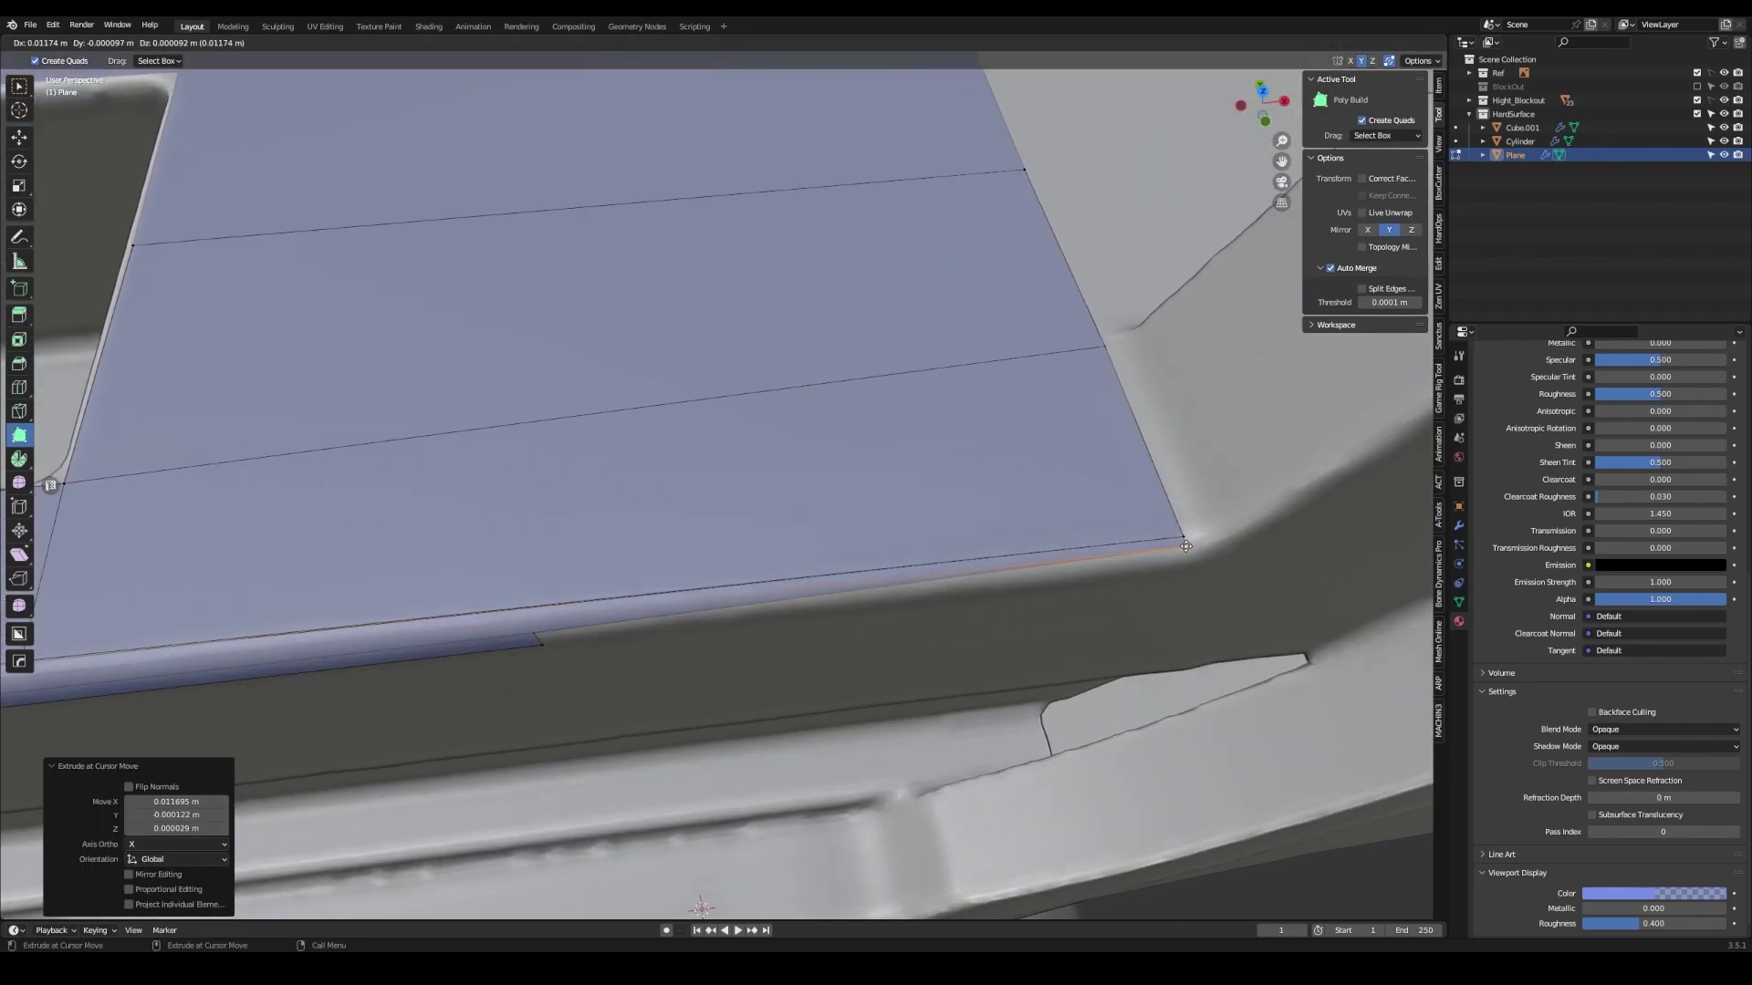
scroll(1189, 568, down, 4)
middle_drag(1189, 568, 821, 547)
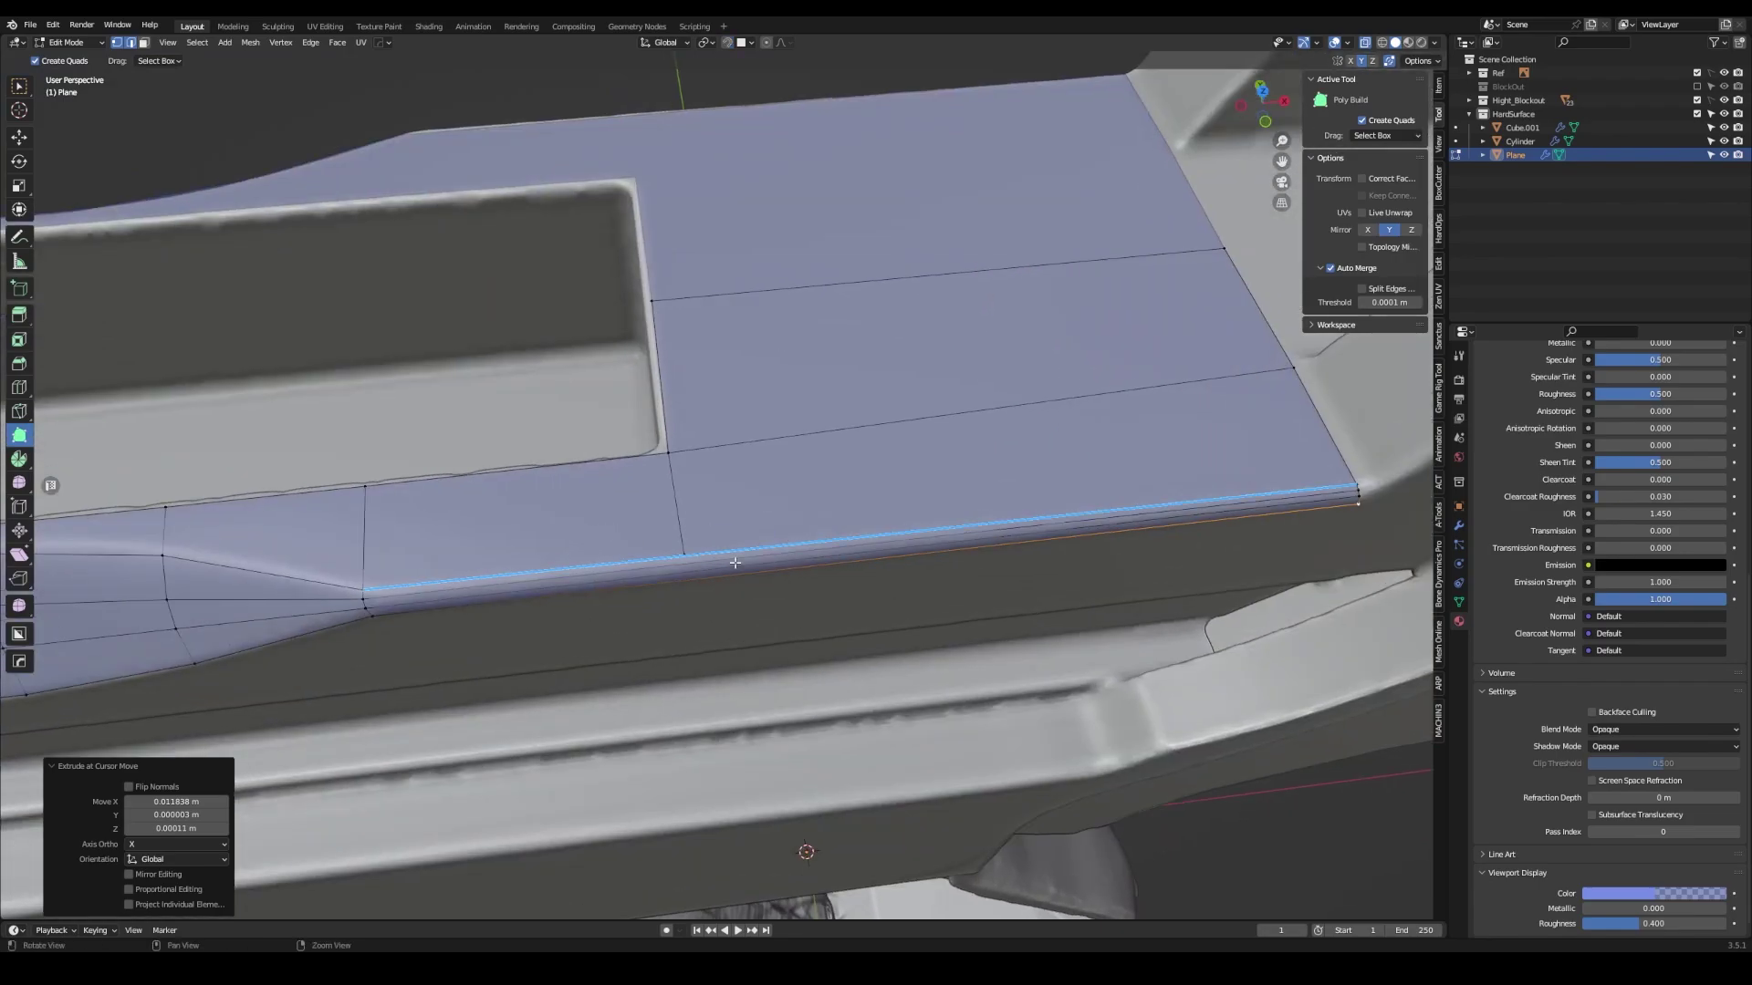
click(19, 387)
click(684, 554)
scroll(721, 556, up, 3)
- Extend the lower strip with faces climbing the raised block wall at the rear
click(18, 435)
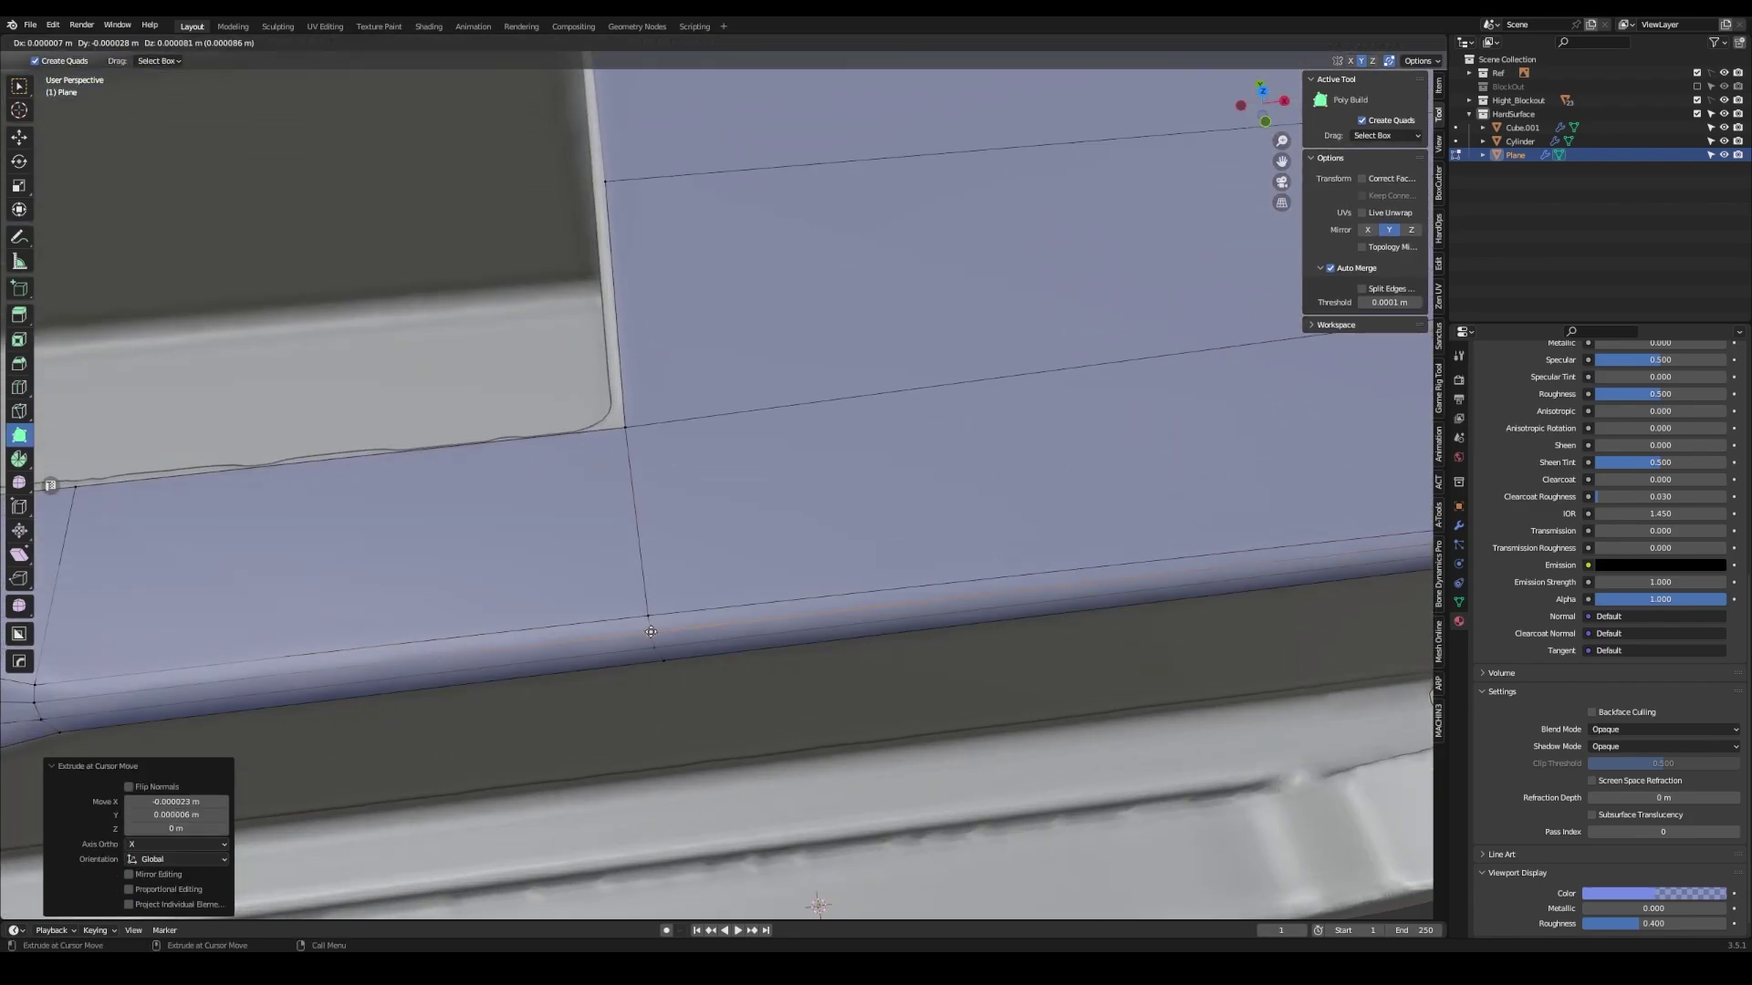
middle_drag(638, 593, 656, 636)
drag(656, 636, 656, 636)
middle_drag(656, 636, 789, 676)
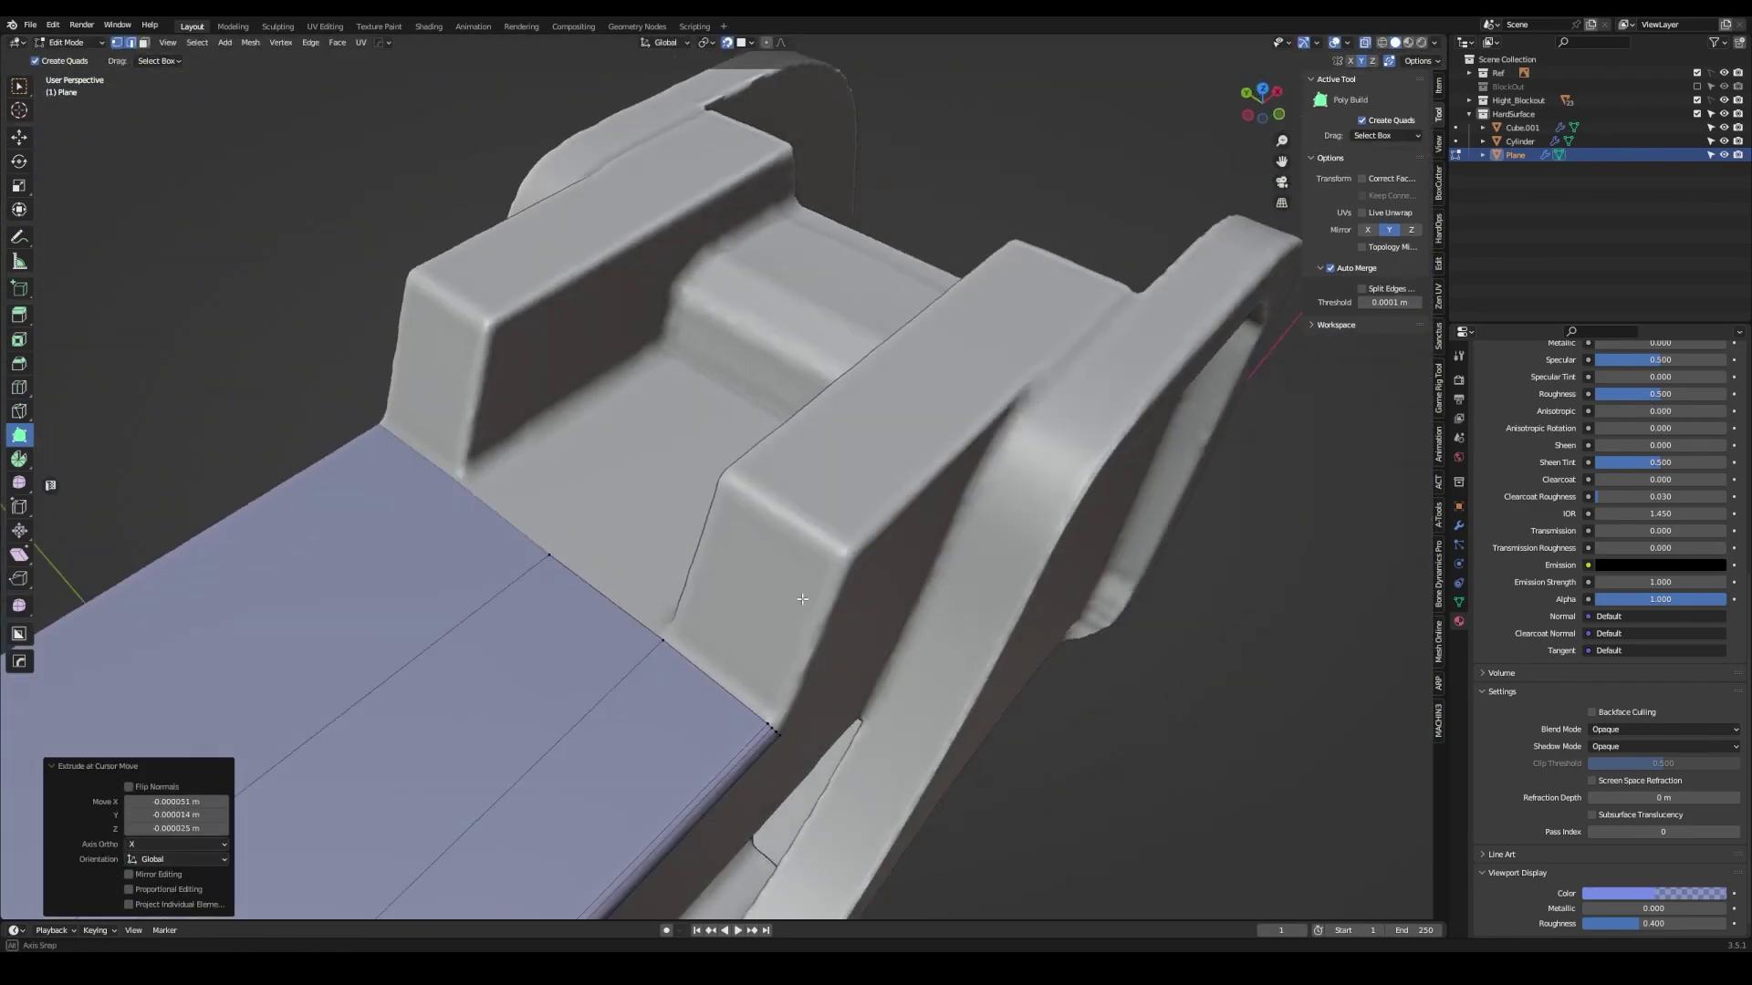
drag(788, 676, 788, 676)
drag(724, 617, 723, 617)
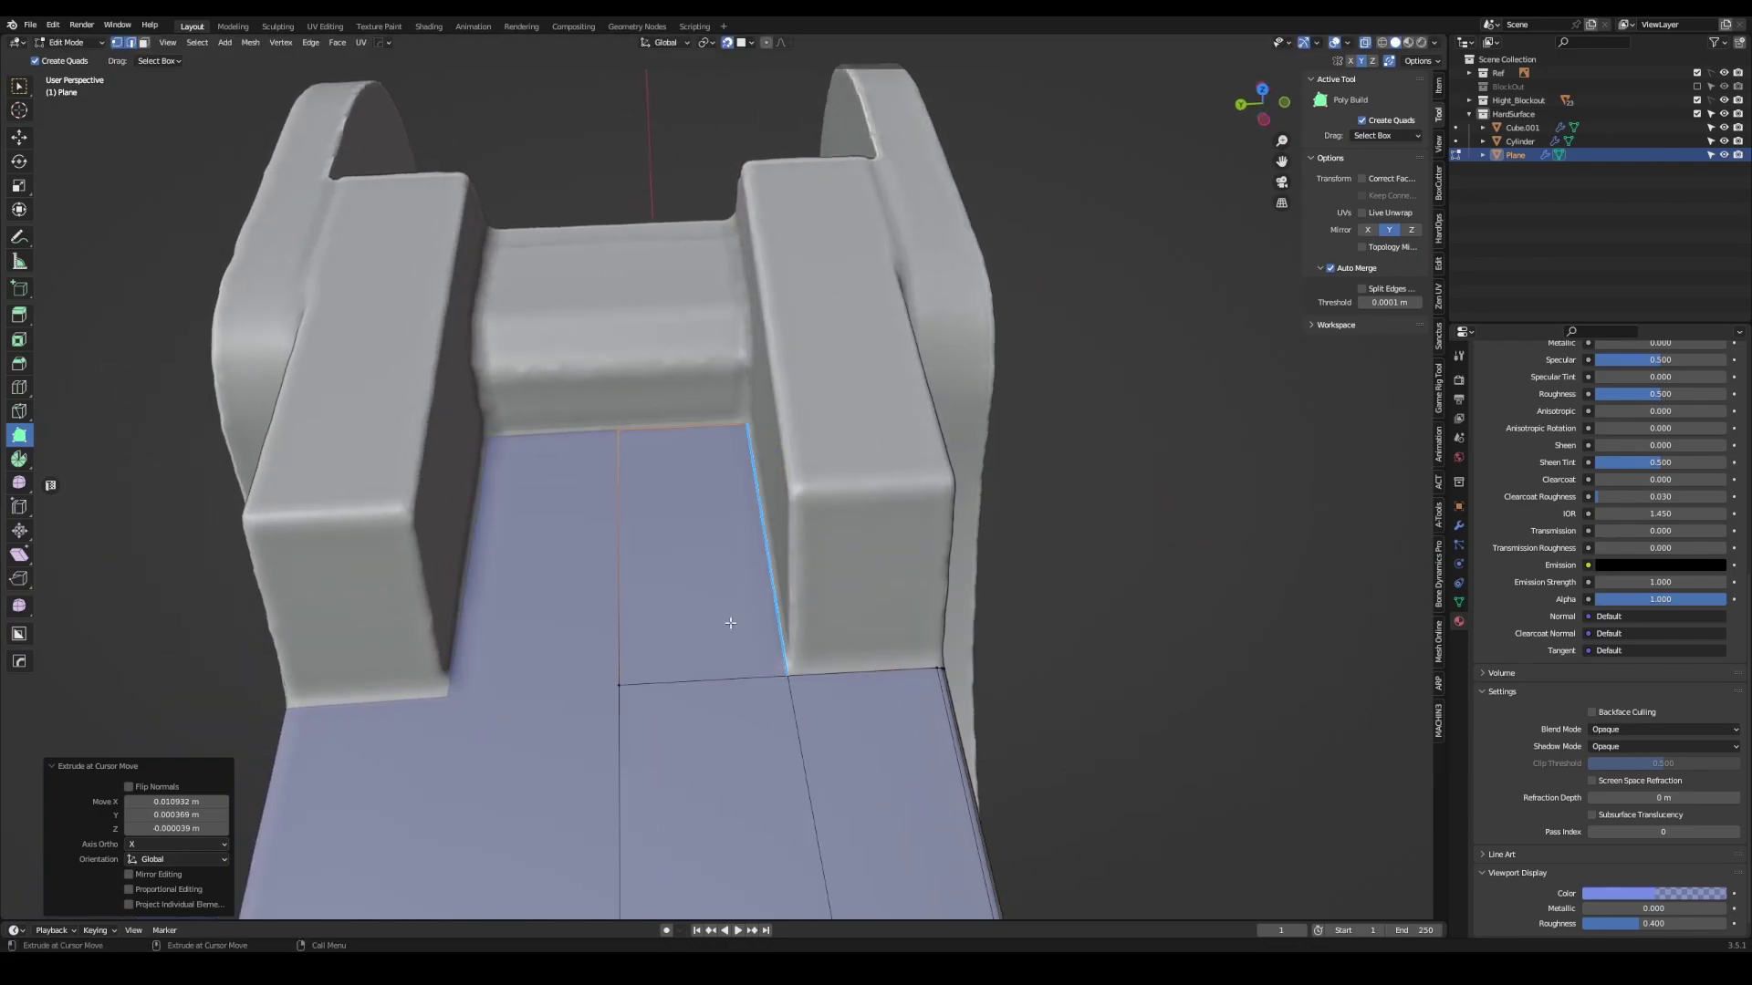
mouse_move(723, 618)
middle_down()
mouse_move(724, 507)
mouse_move(788, 478)
middle_up()
scroll(788, 478, up, 3)
drag(788, 478, 788, 478)
middle_drag(788, 478, 660, 686)
scroll(660, 685, up, 3)
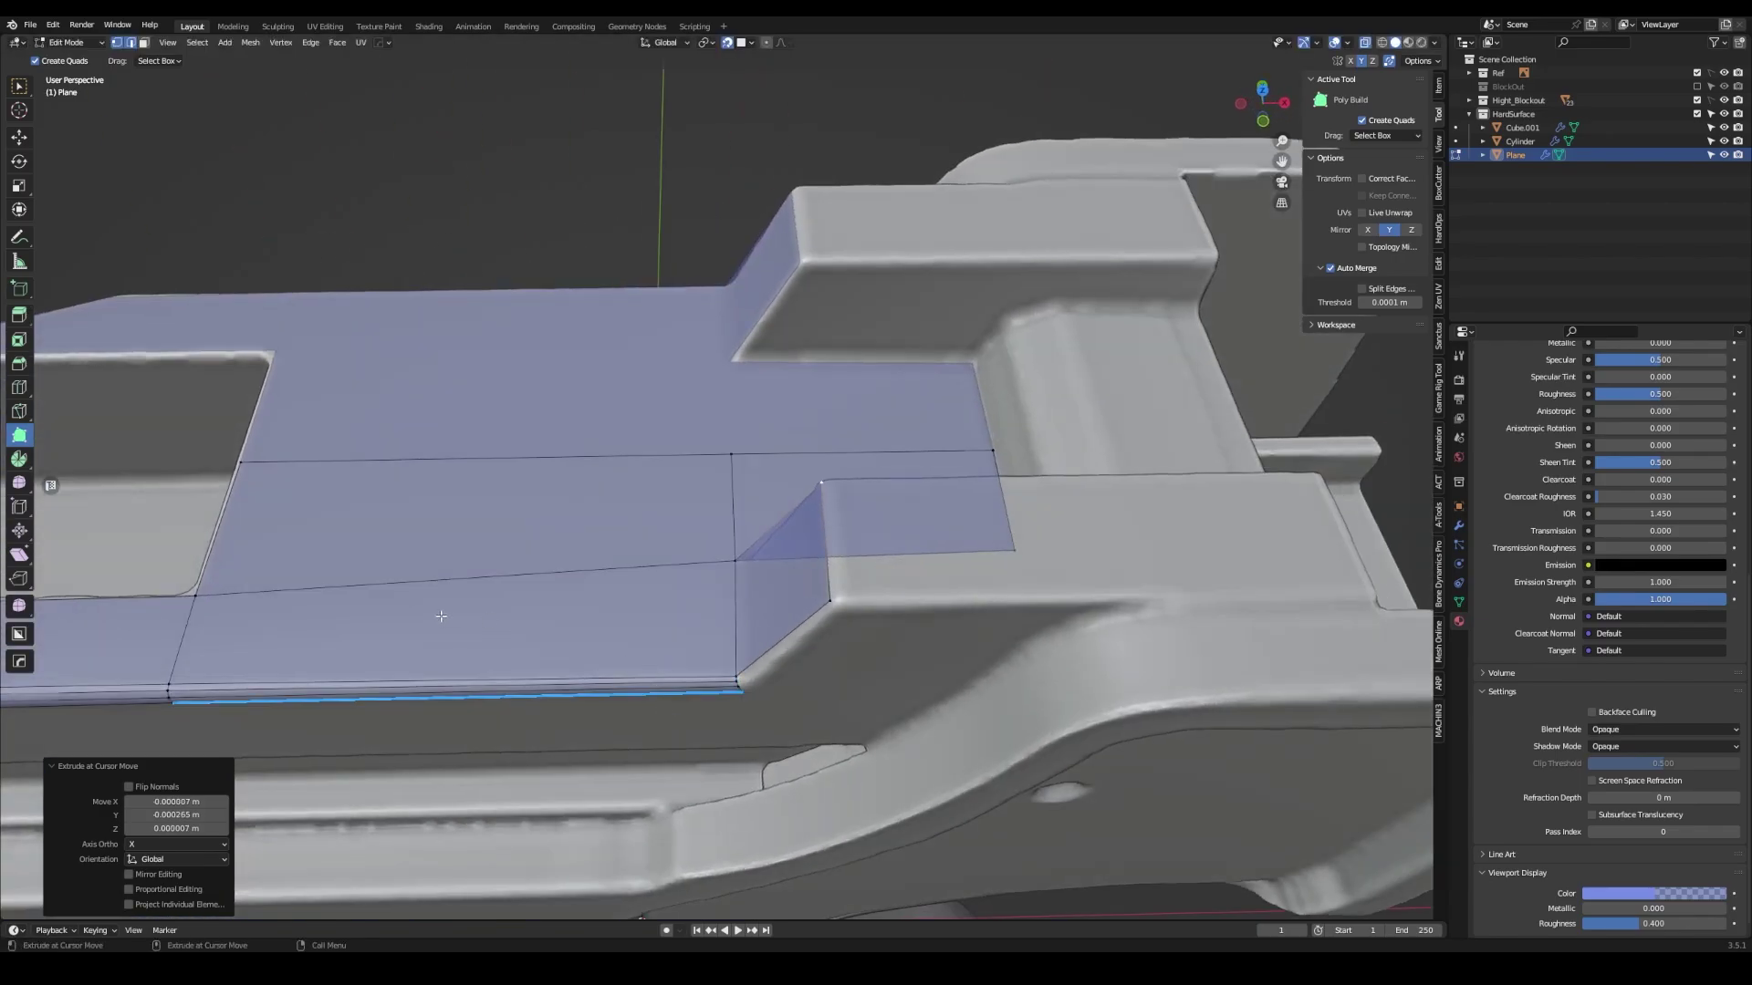
- Extend faces along the slide's top edge to the tapered channel end
middle_drag(440, 616, 1255, 553)
scroll(1254, 553, down, 3)
scroll(1254, 552, up, 3)
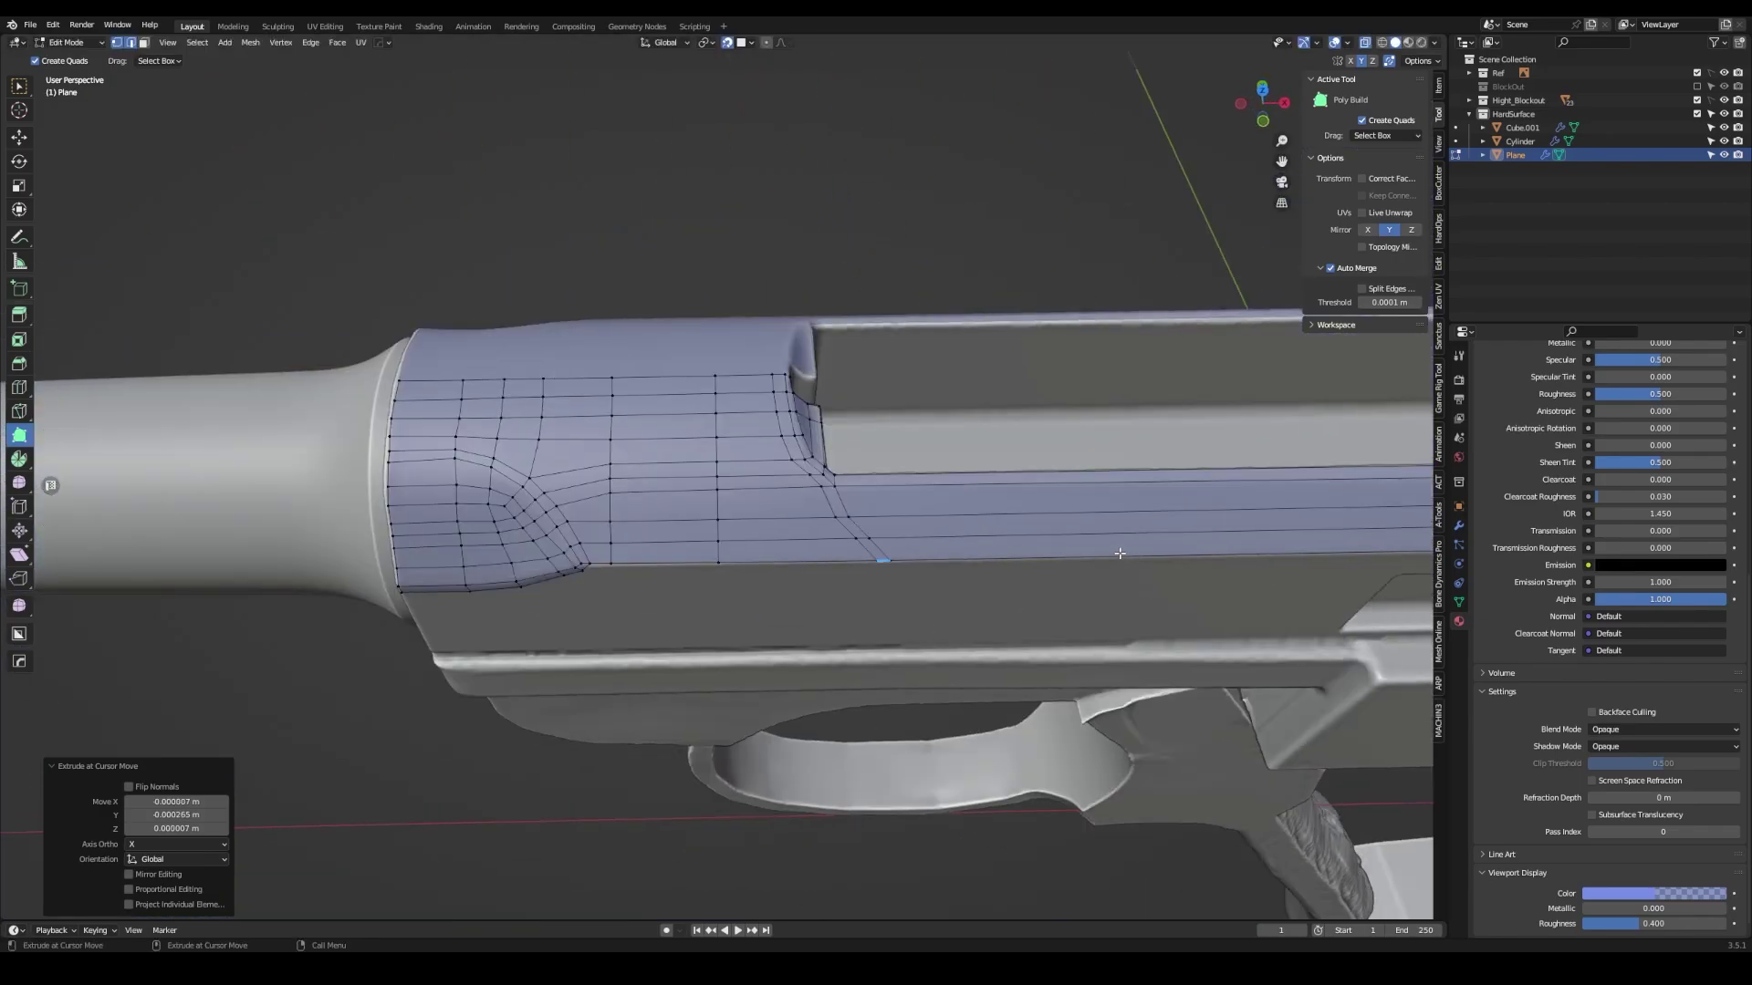
middle_drag(1119, 553, 821, 548)
scroll(821, 547, up, 4)
drag(593, 605, 593, 605)
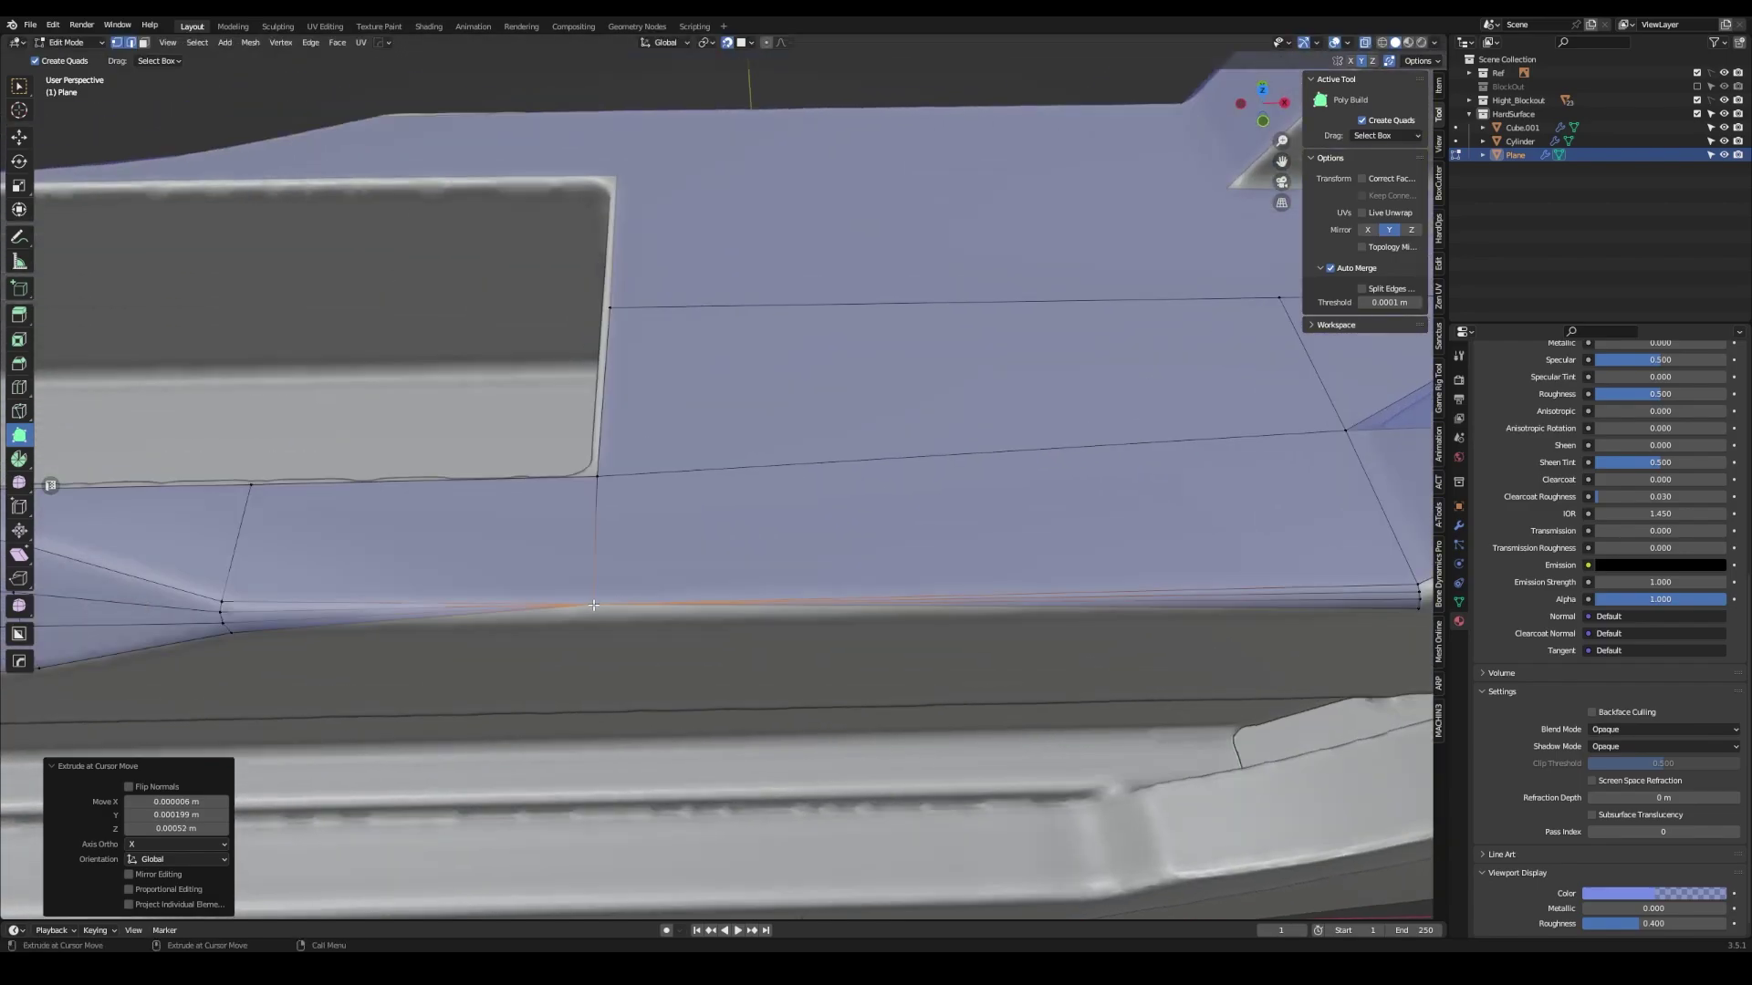
mouse_move(593, 605)
middle_down()
mouse_move(821, 548)
mouse_move(952, 564)
middle_up()
scroll(953, 564, up, 2)
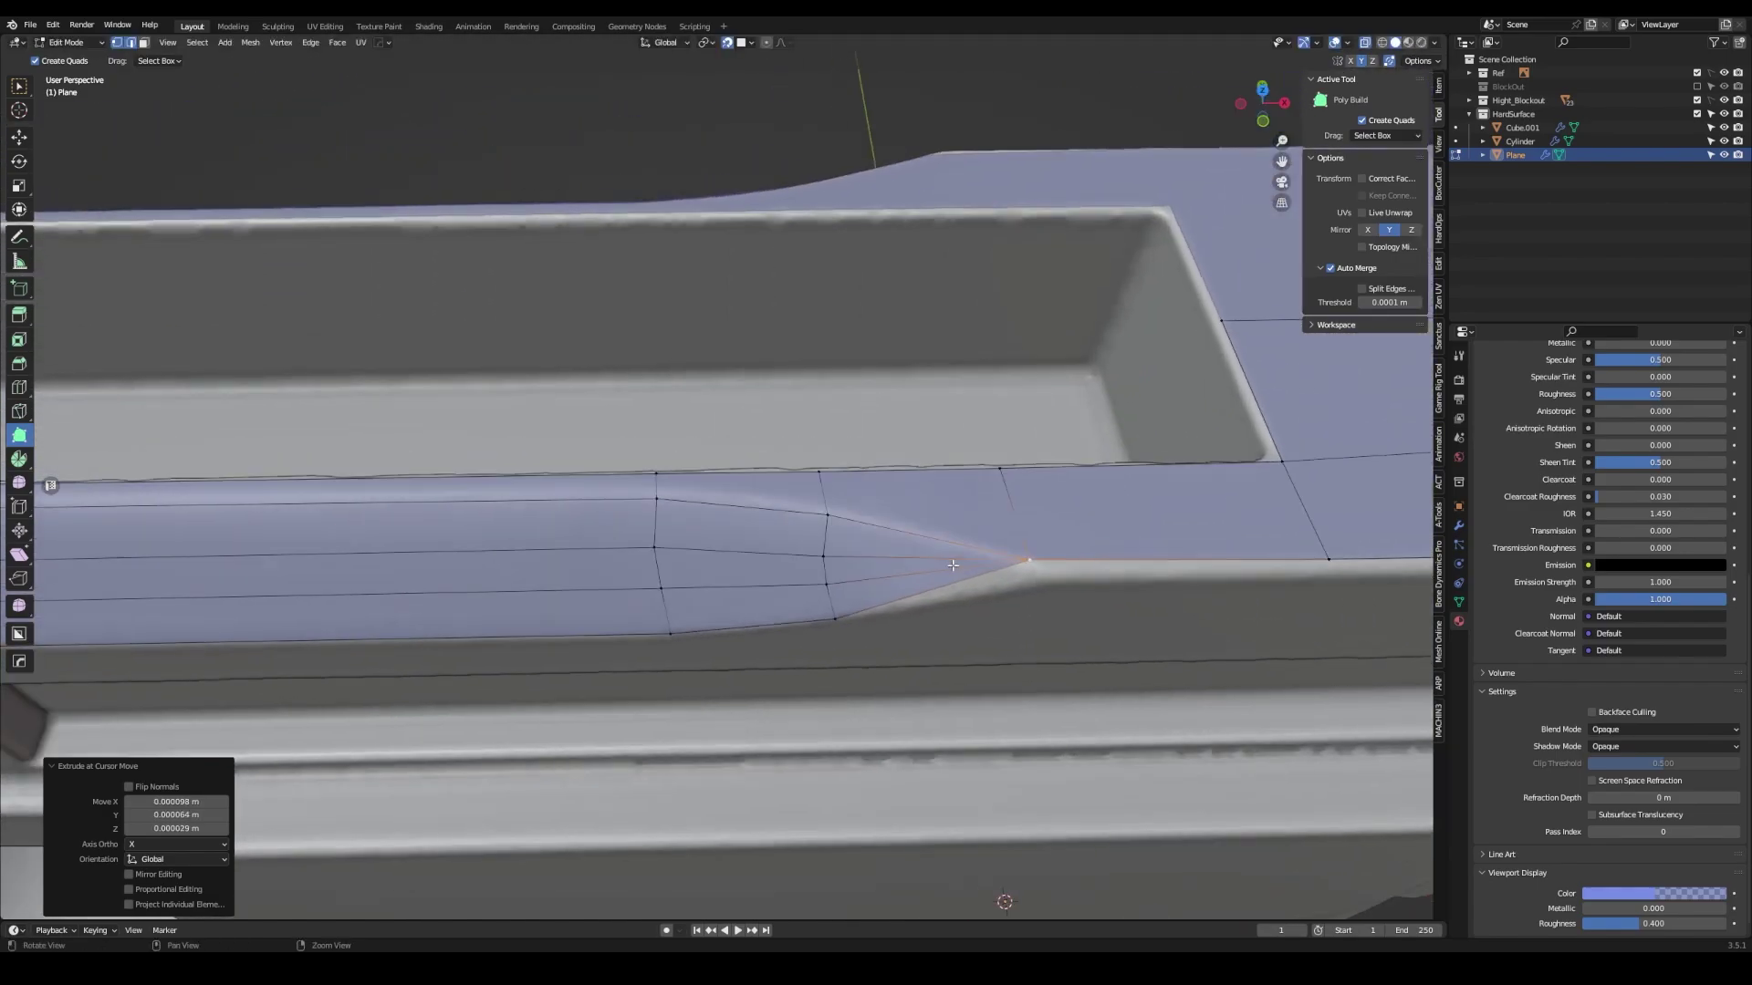
drag(953, 564, 759, 573)
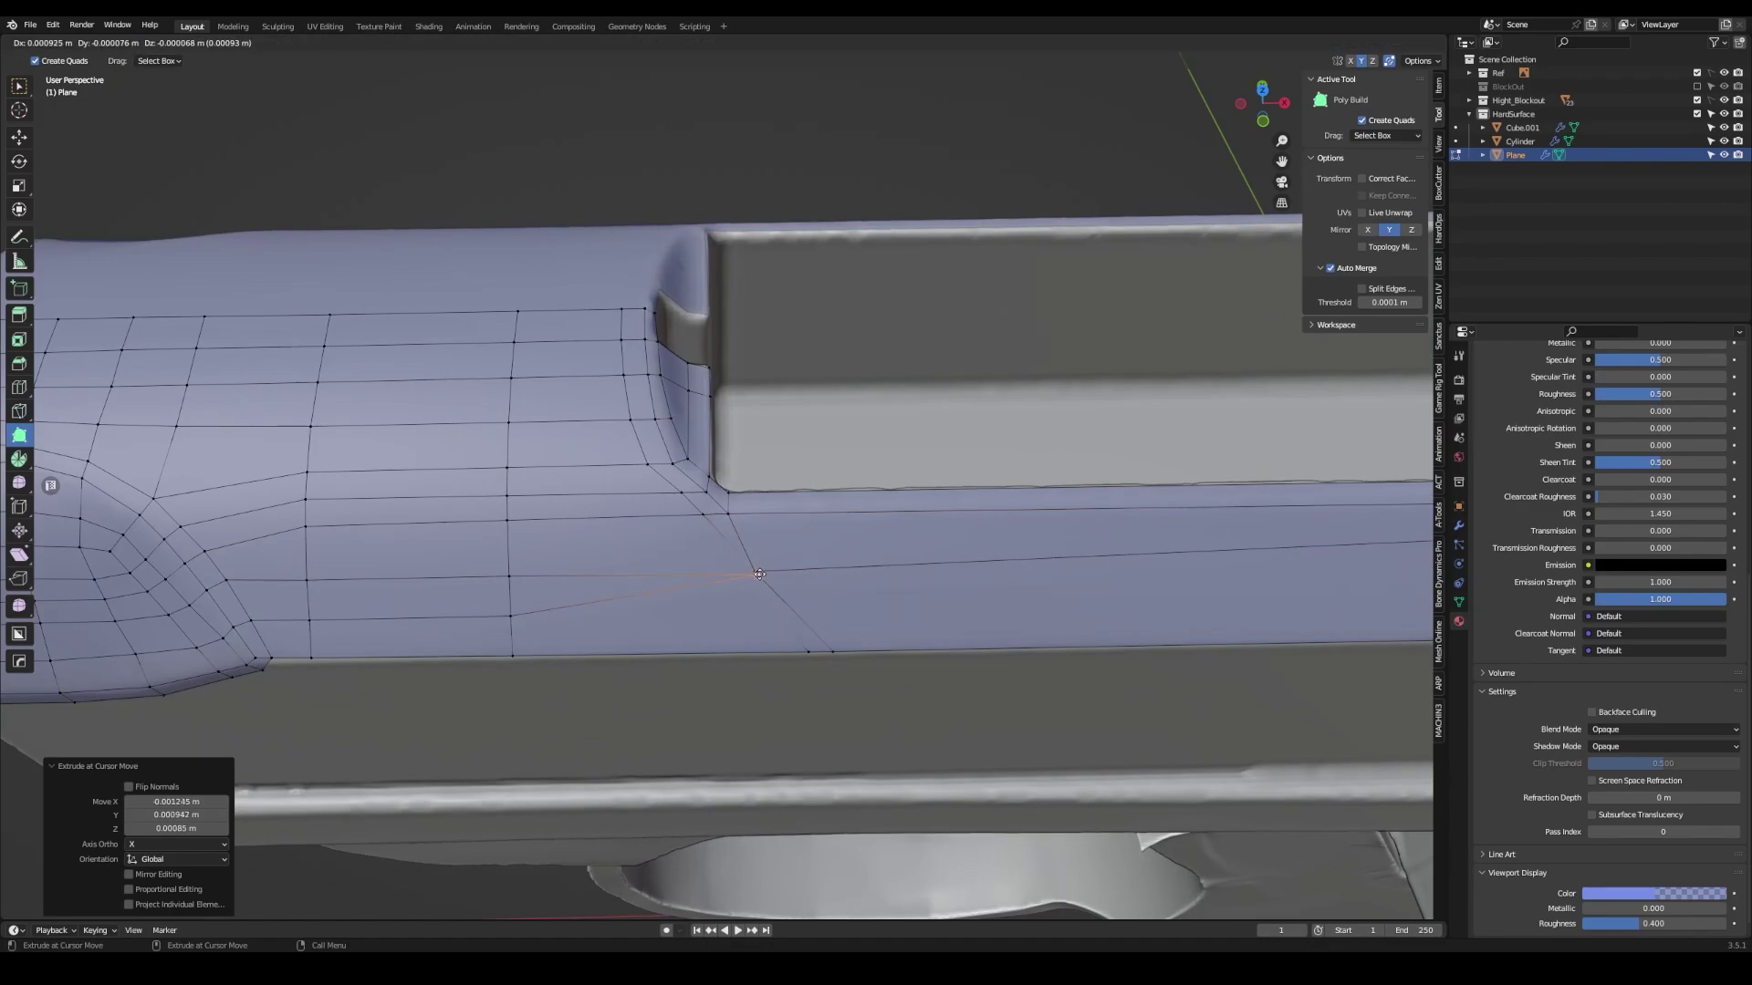
scroll(680, 525, down, 2)
- Fill the gap beside the step near the slide's front with new faces
drag(750, 538, 750, 537)
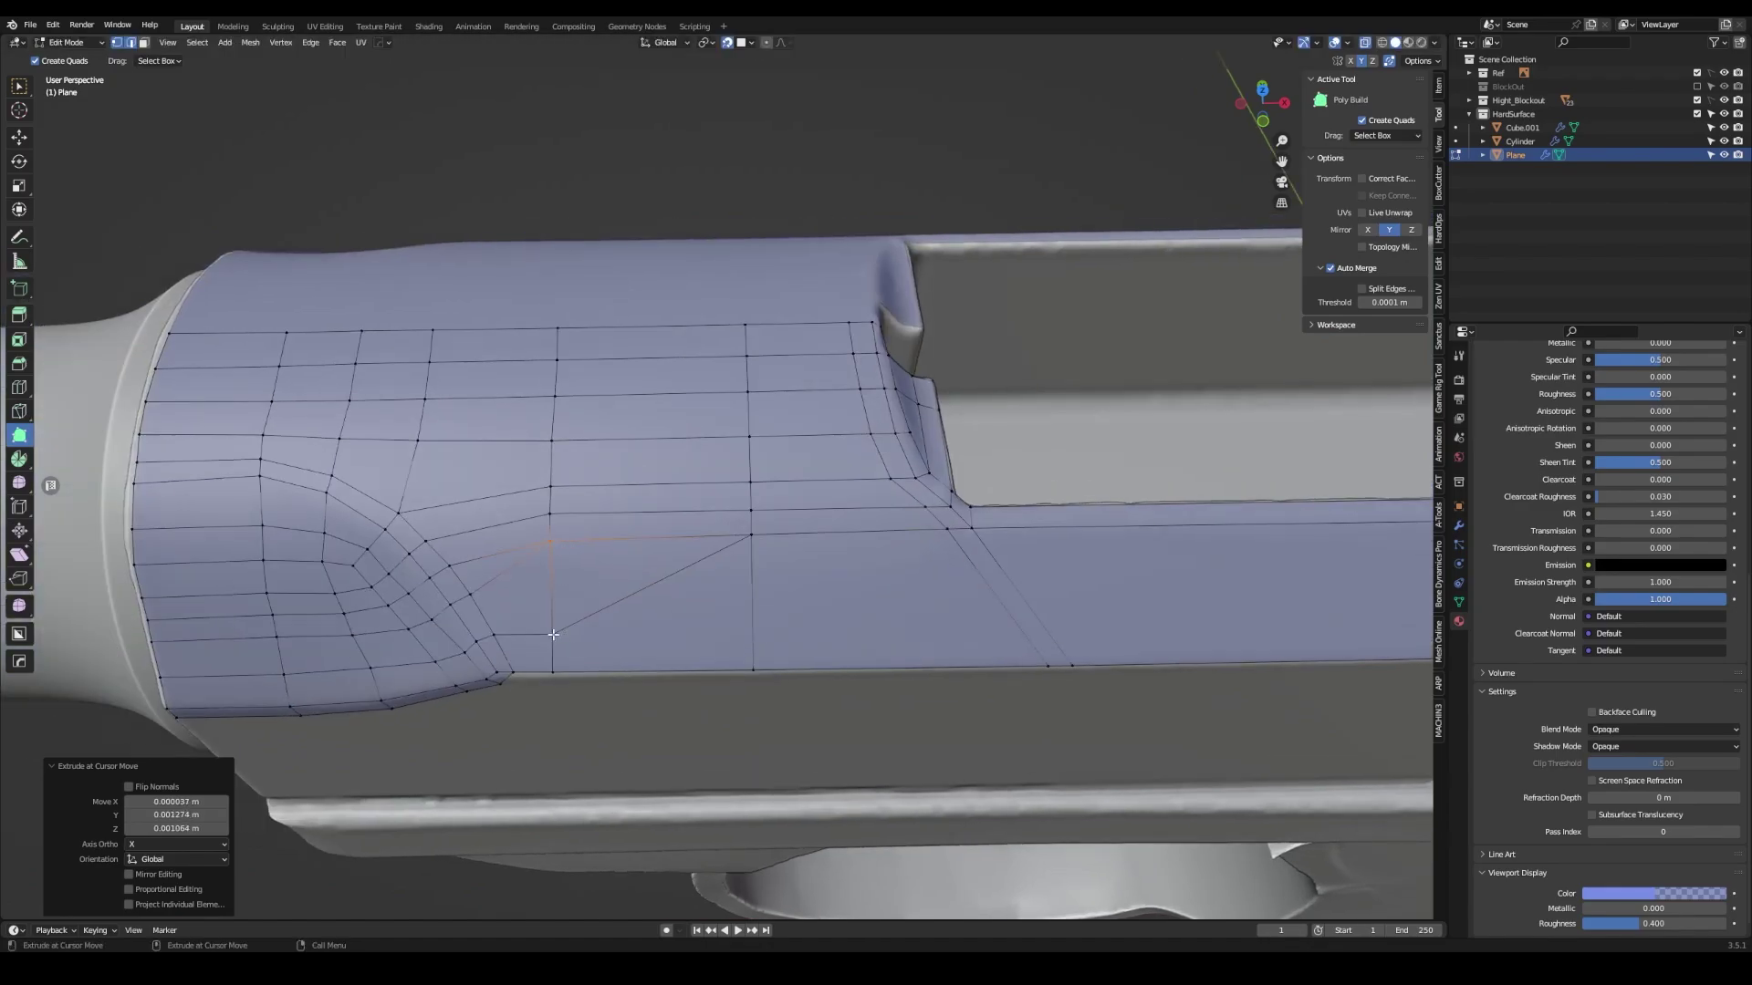
scroll(553, 634, up, 1)
drag(705, 618, 704, 619)
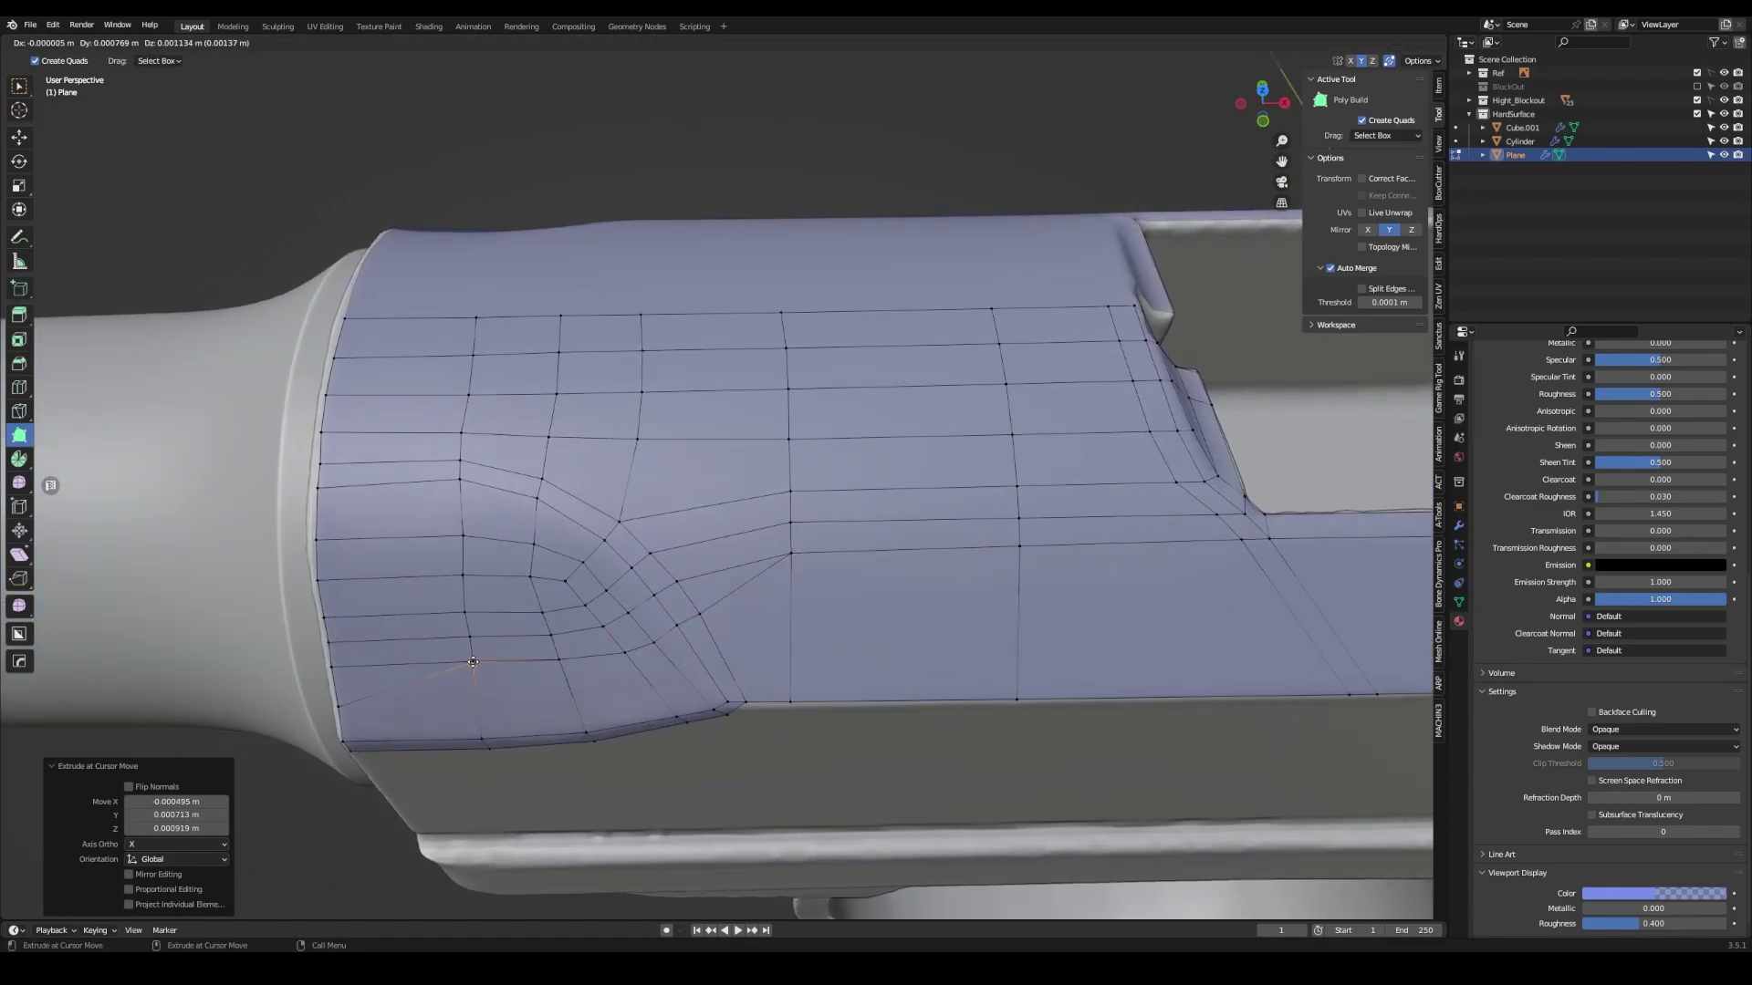
drag(473, 662, 473, 662)
middle_drag(472, 661, 445, 658)
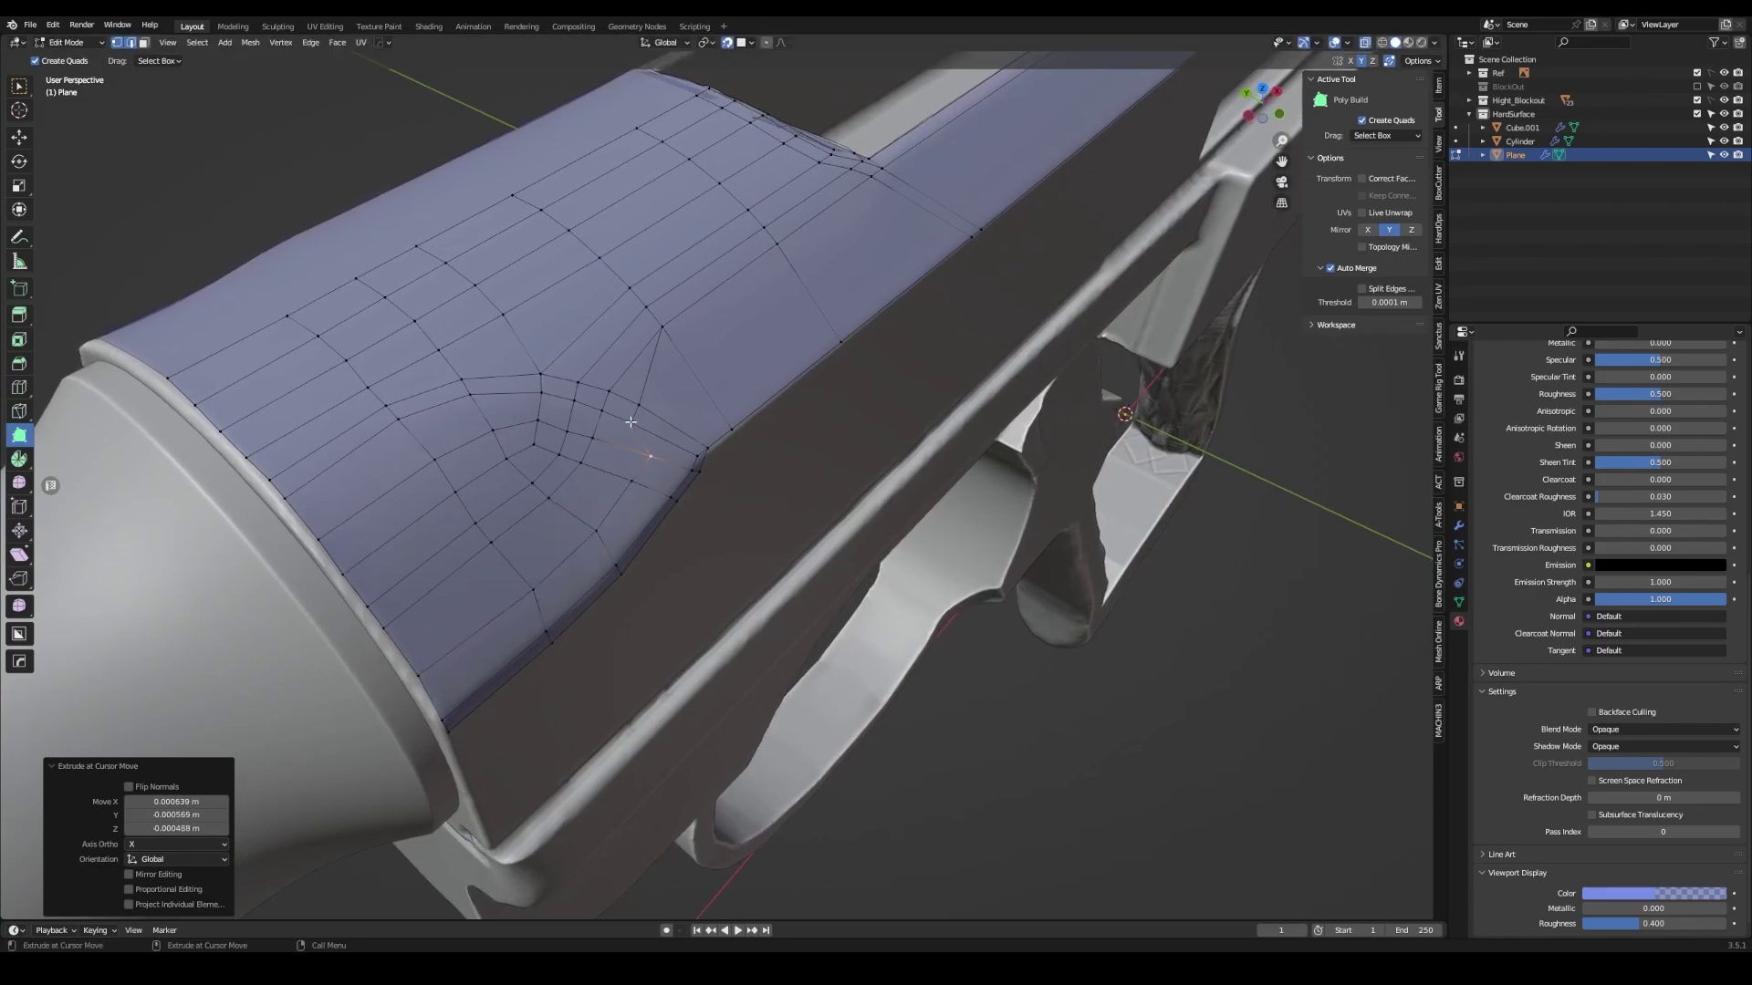
drag(668, 417, 667, 417)
middle_drag(668, 417, 674, 479)
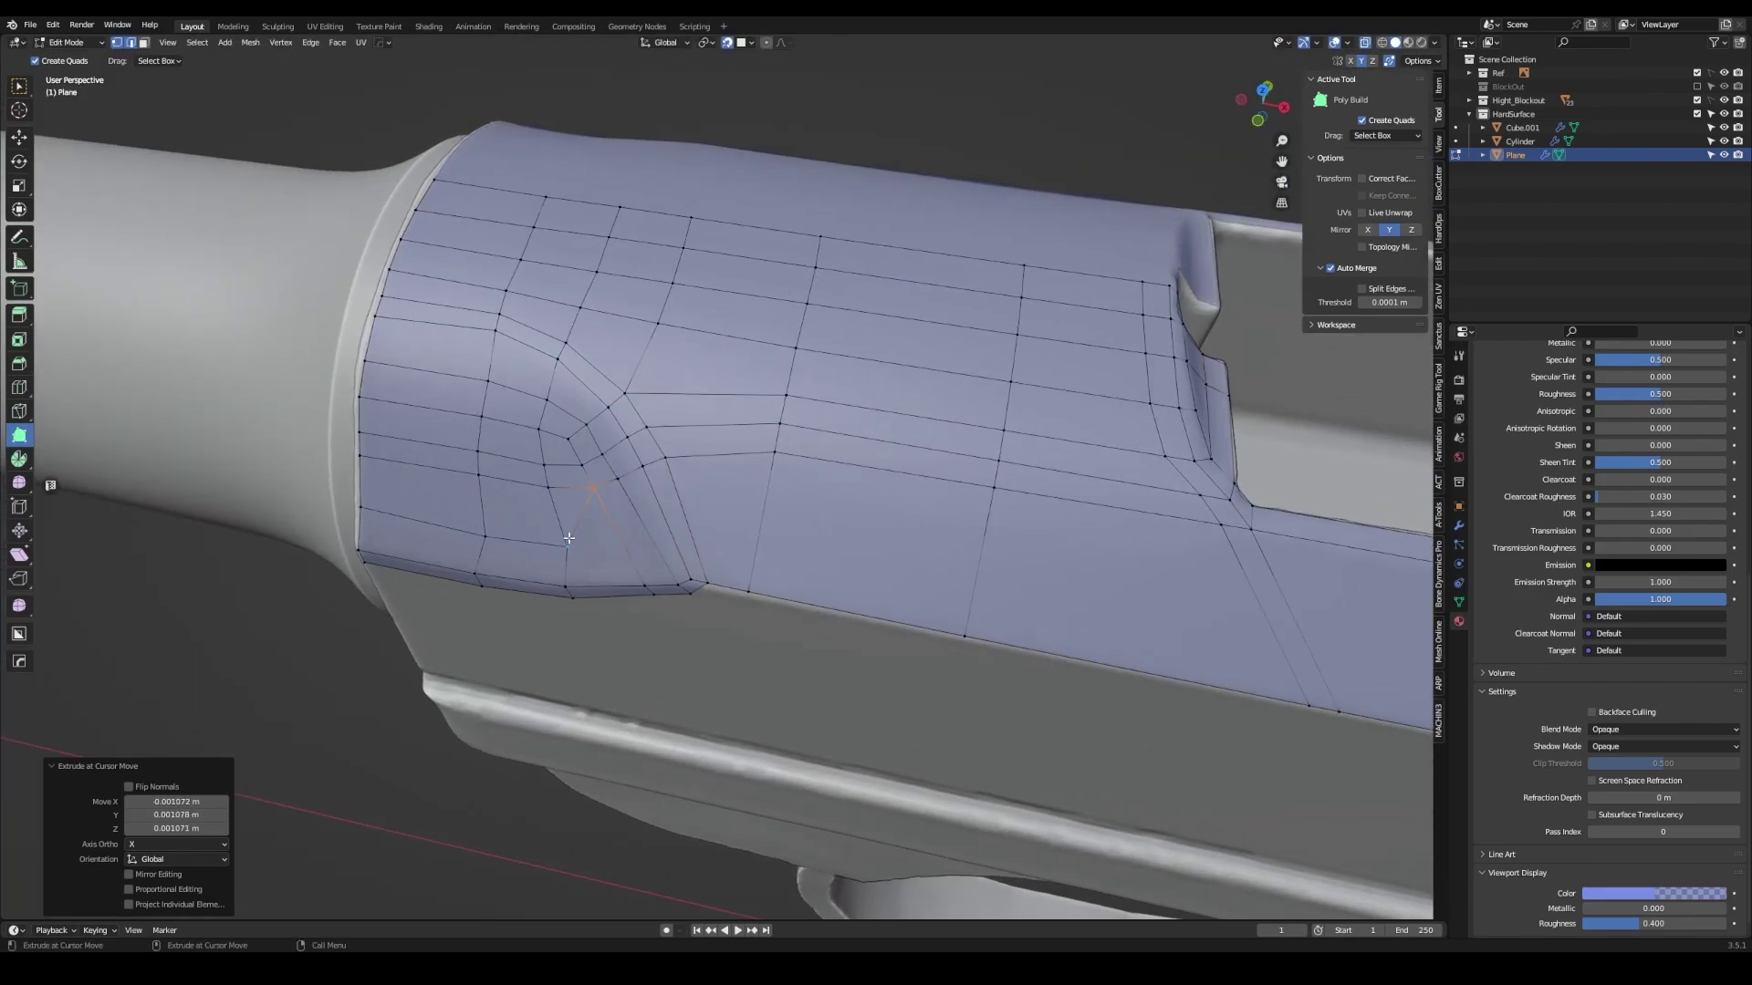
- Extend faces into the curved step and along the slide's bottom edge
middle_drag(569, 539, 373, 529)
click(374, 529)
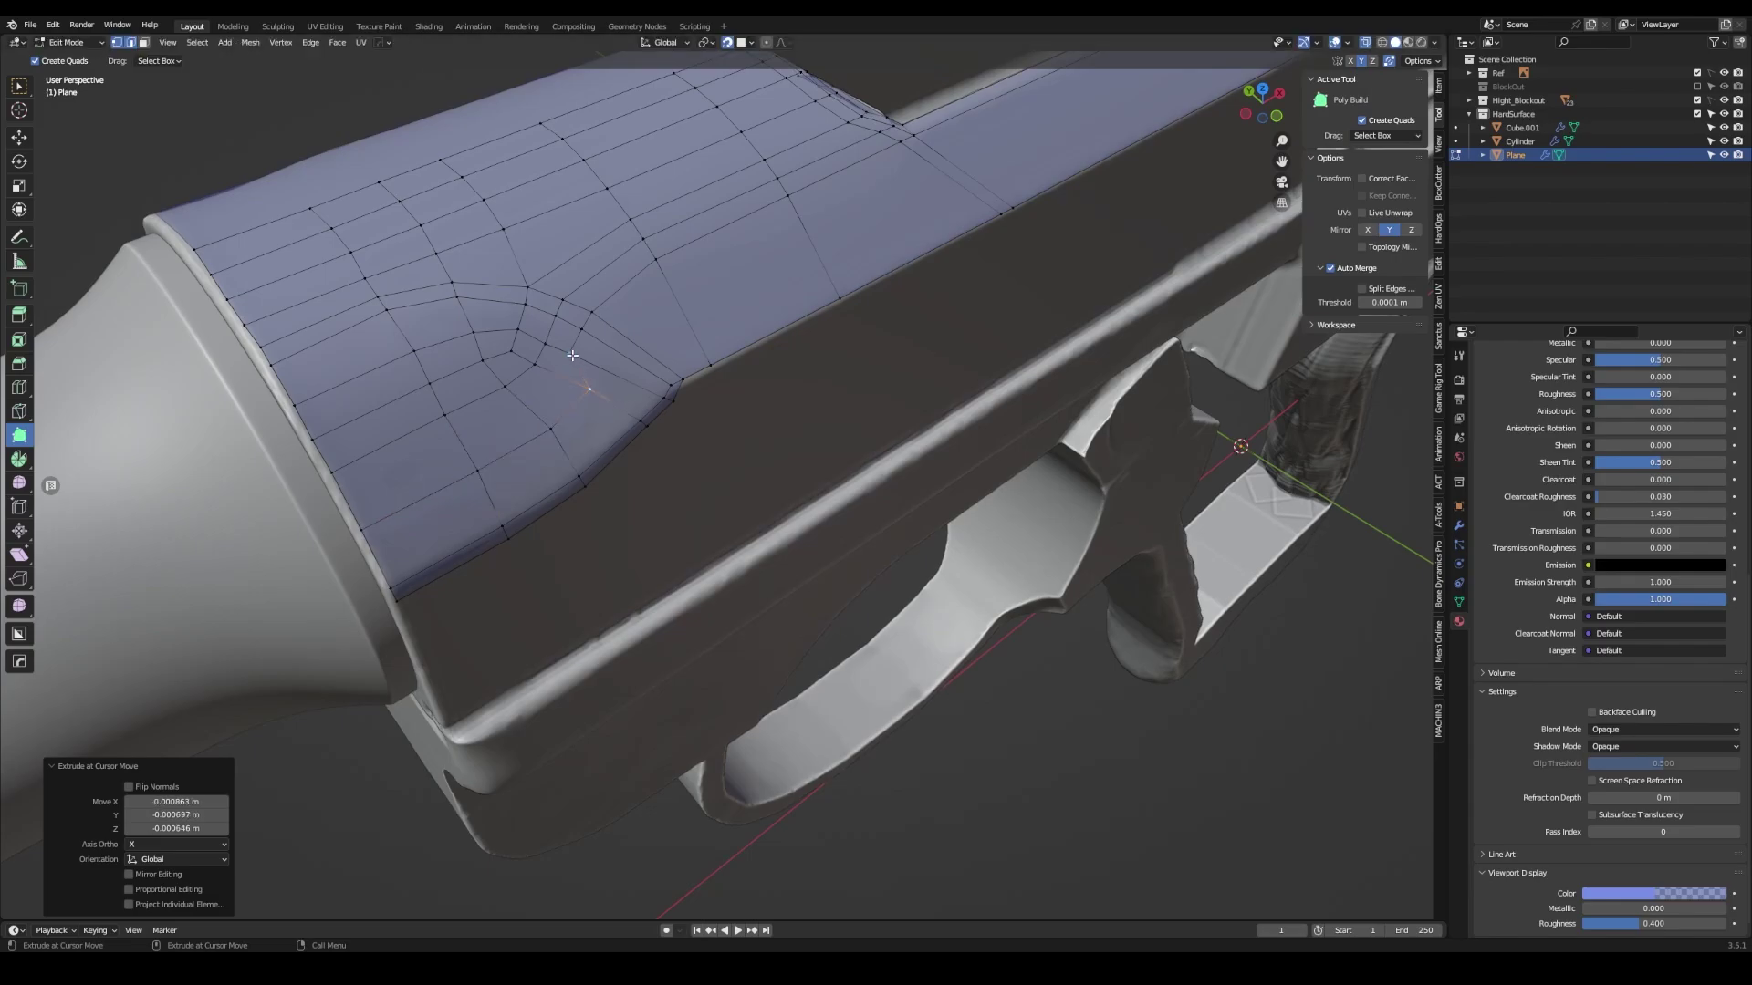
click(600, 322)
mouse_move(600, 322)
middle_down()
mouse_move(568, 410)
mouse_move(714, 645)
middle_up()
click(502, 444)
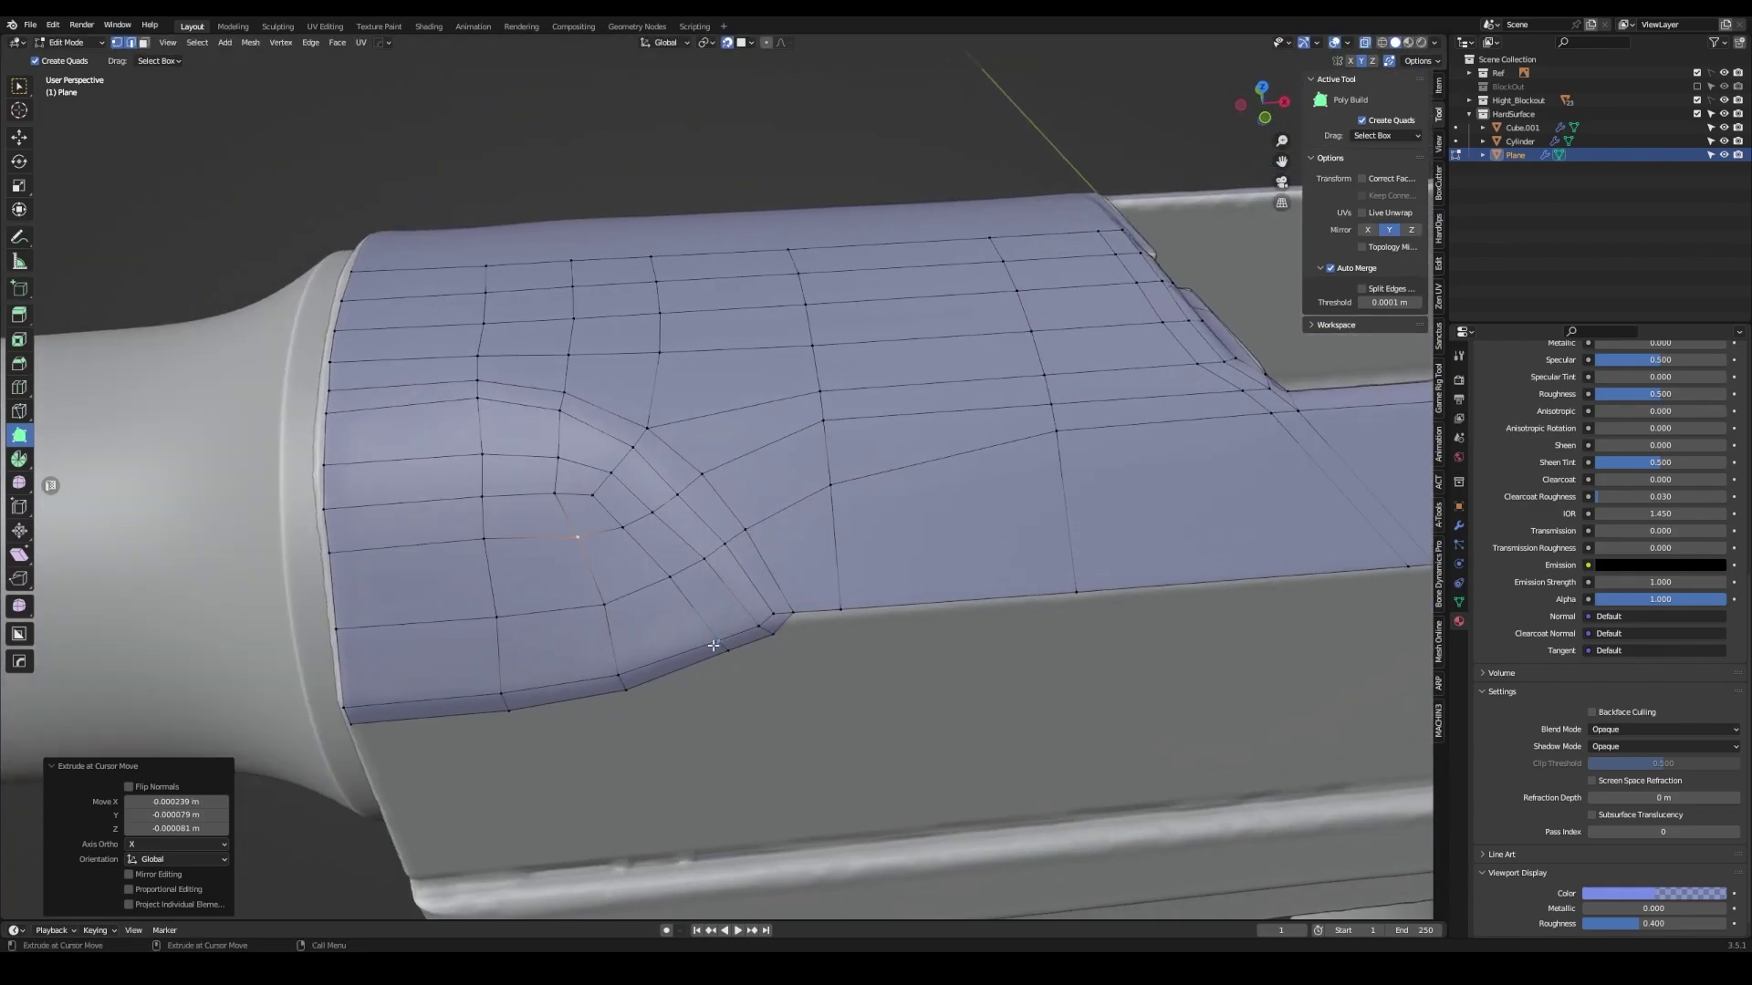
mouse_move(788, 619)
shift+middle_down()
mouse_move(693, 638)
mouse_move(748, 612)
shift+middle_up()
- Nudge the selected vertices and edge into place near the rear of the slide
scroll(644, 649, up, 4)
key(shift+space)
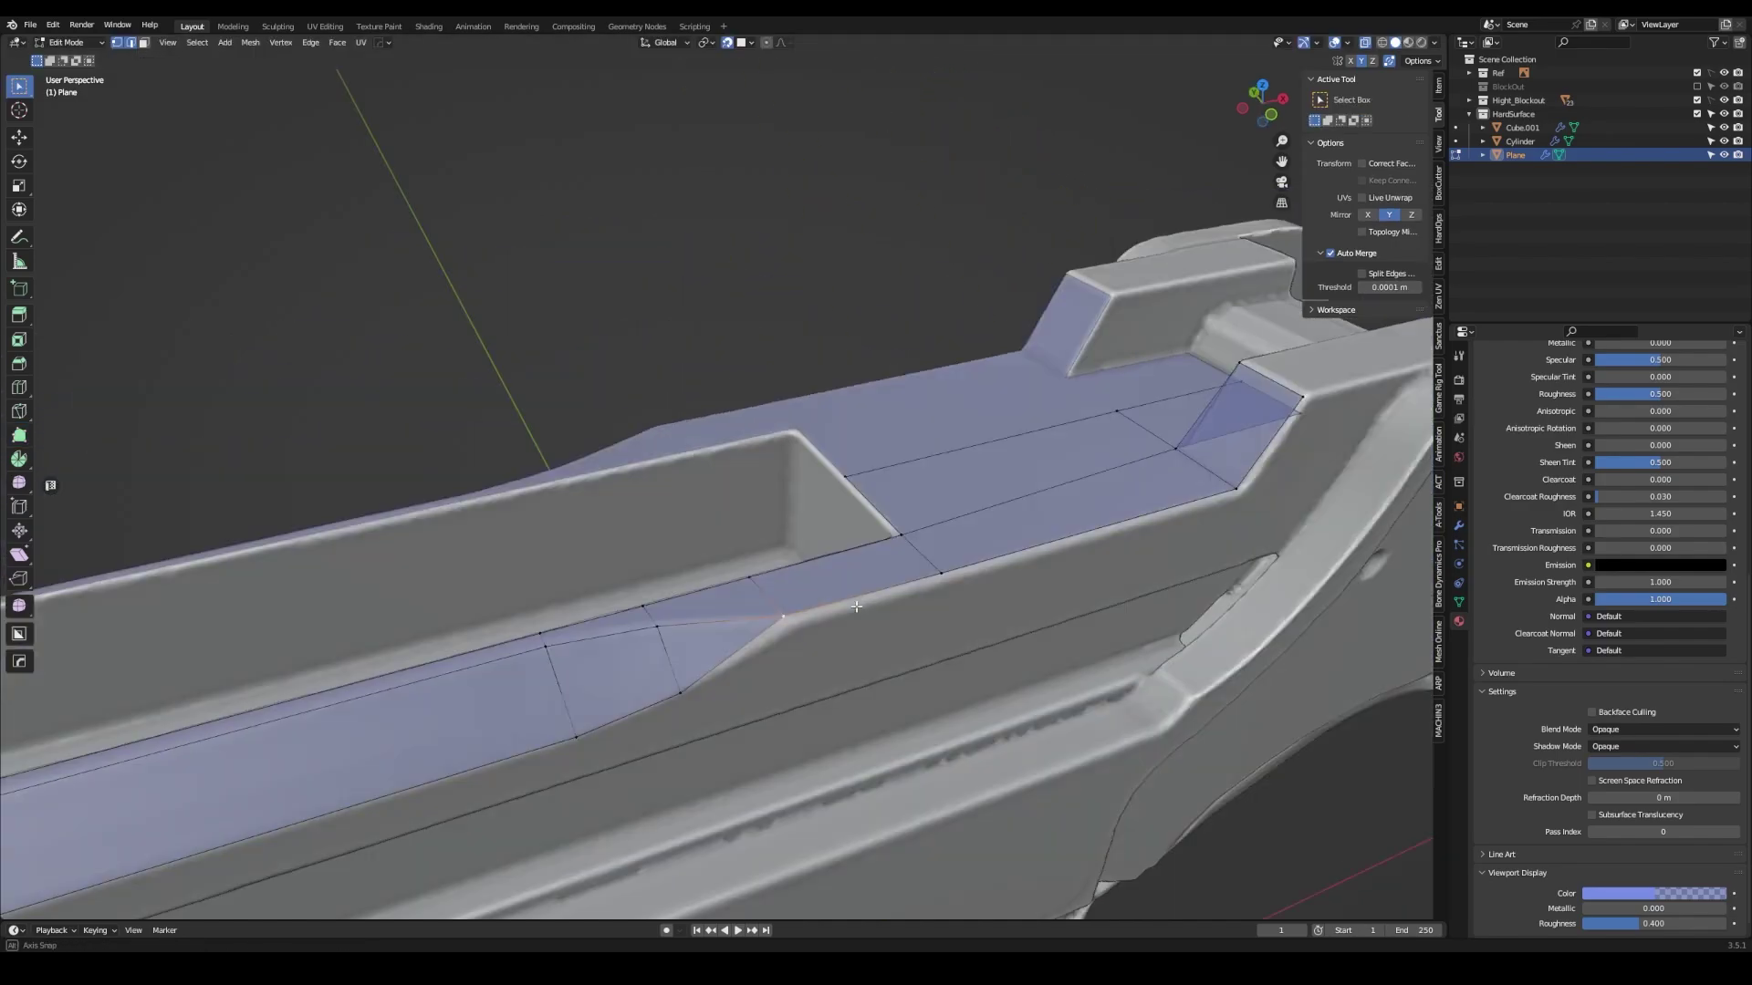
drag(771, 612, 790, 586)
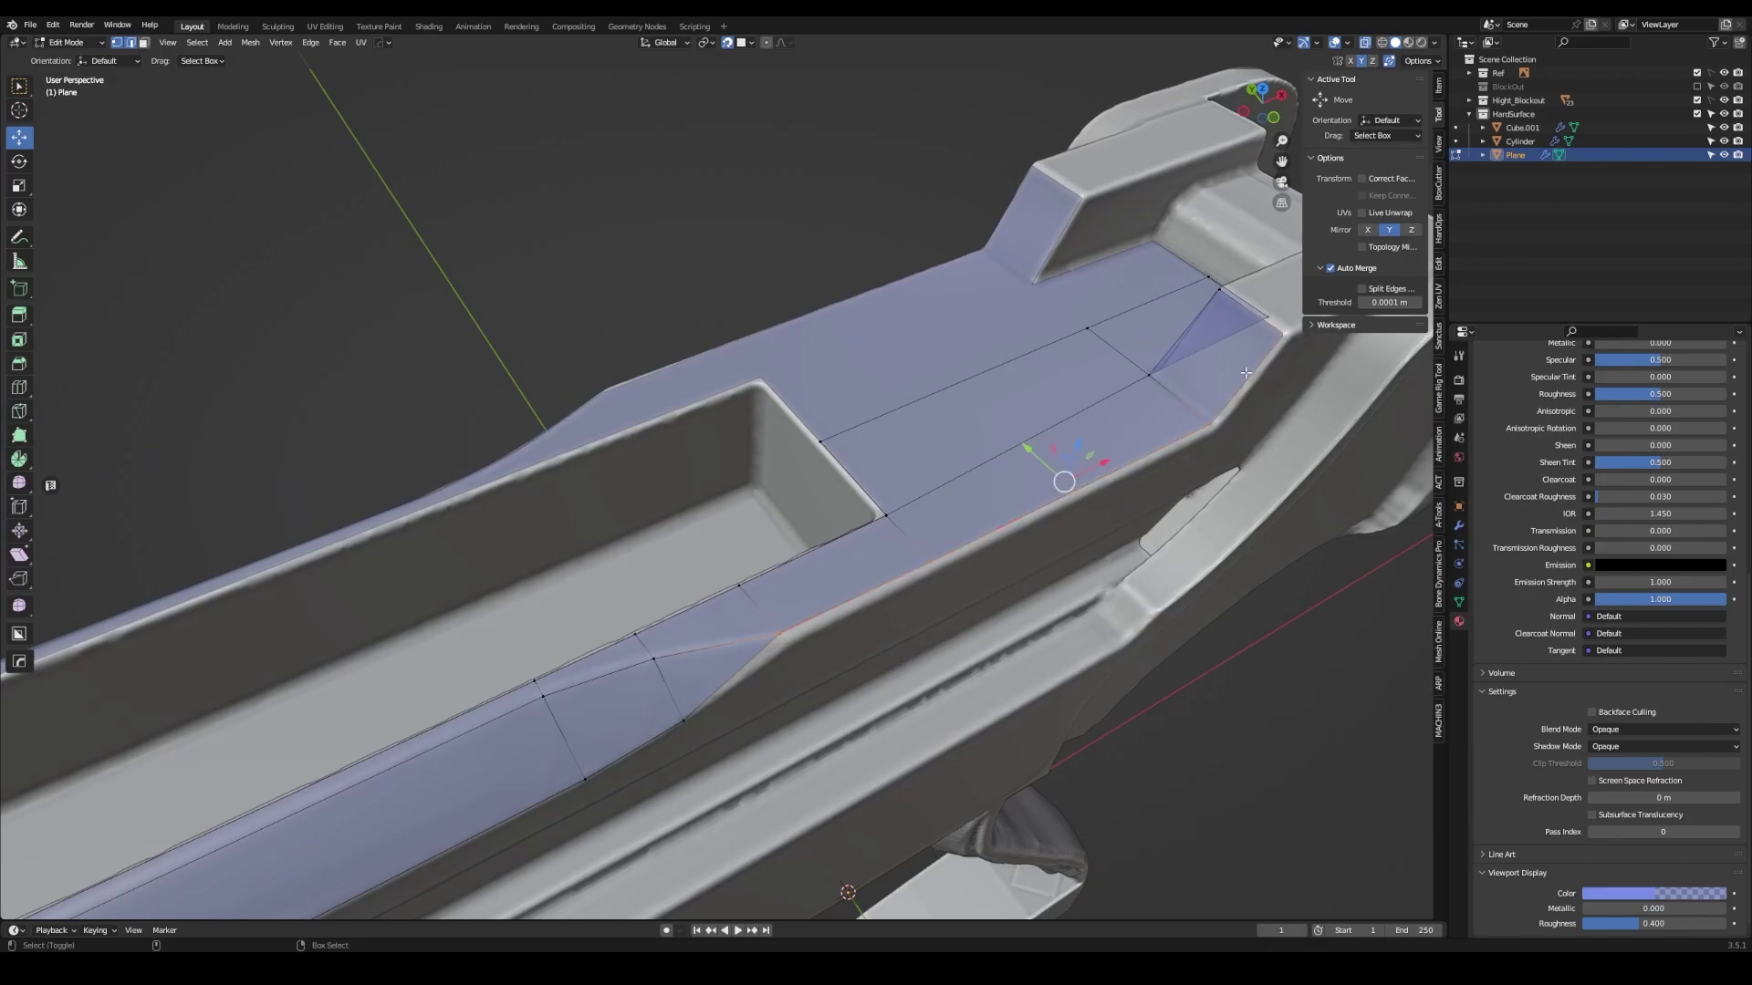
shift+middle_drag(1245, 372, 776, 444)
drag(742, 559, 744, 560)
mouse_move(743, 559)
middle_down()
mouse_move(712, 639)
mouse_move(685, 600)
mouse_move(703, 648)
middle_up()
- Extrude the rear faces up and move the new top to the raised block's height
key(e)
click(693, 620)
click(868, 556)
key(shift+space)
key(g)
drag(716, 539, 717, 540)
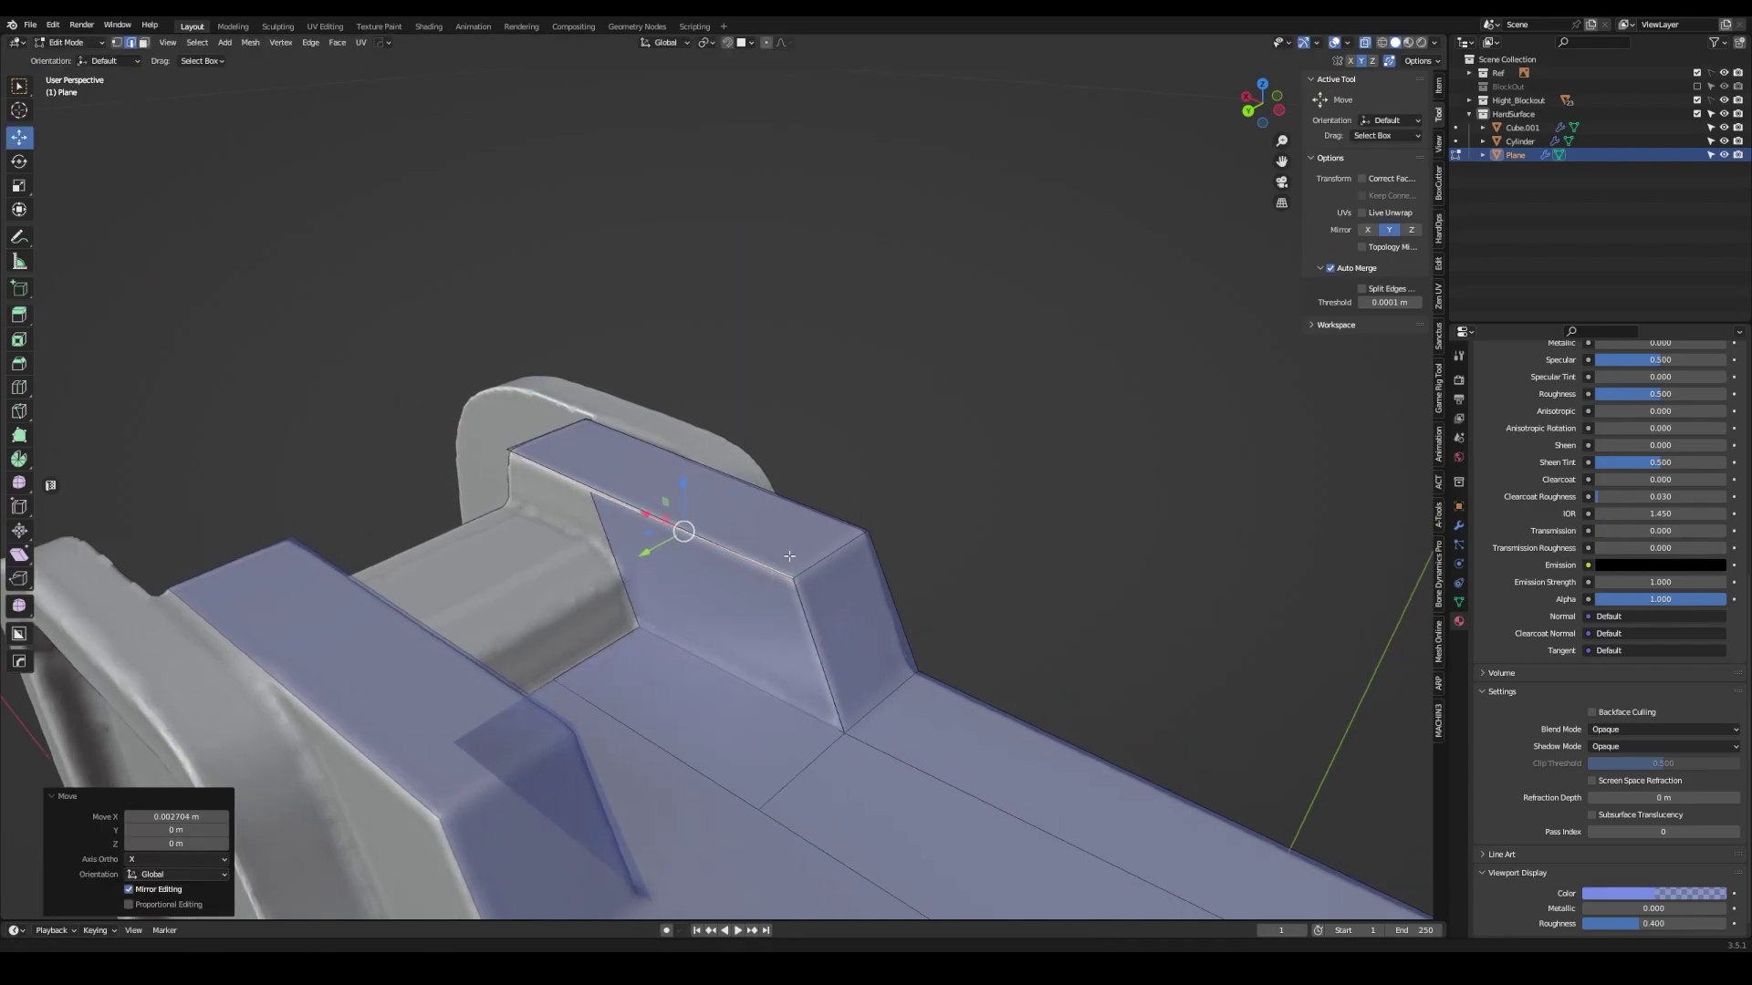
middle_drag(672, 509, 642, 527)
- Scale and axis-move the block's edge so it lines up with the block side
middle_drag(980, 608, 736, 618)
drag(735, 617, 741, 618)
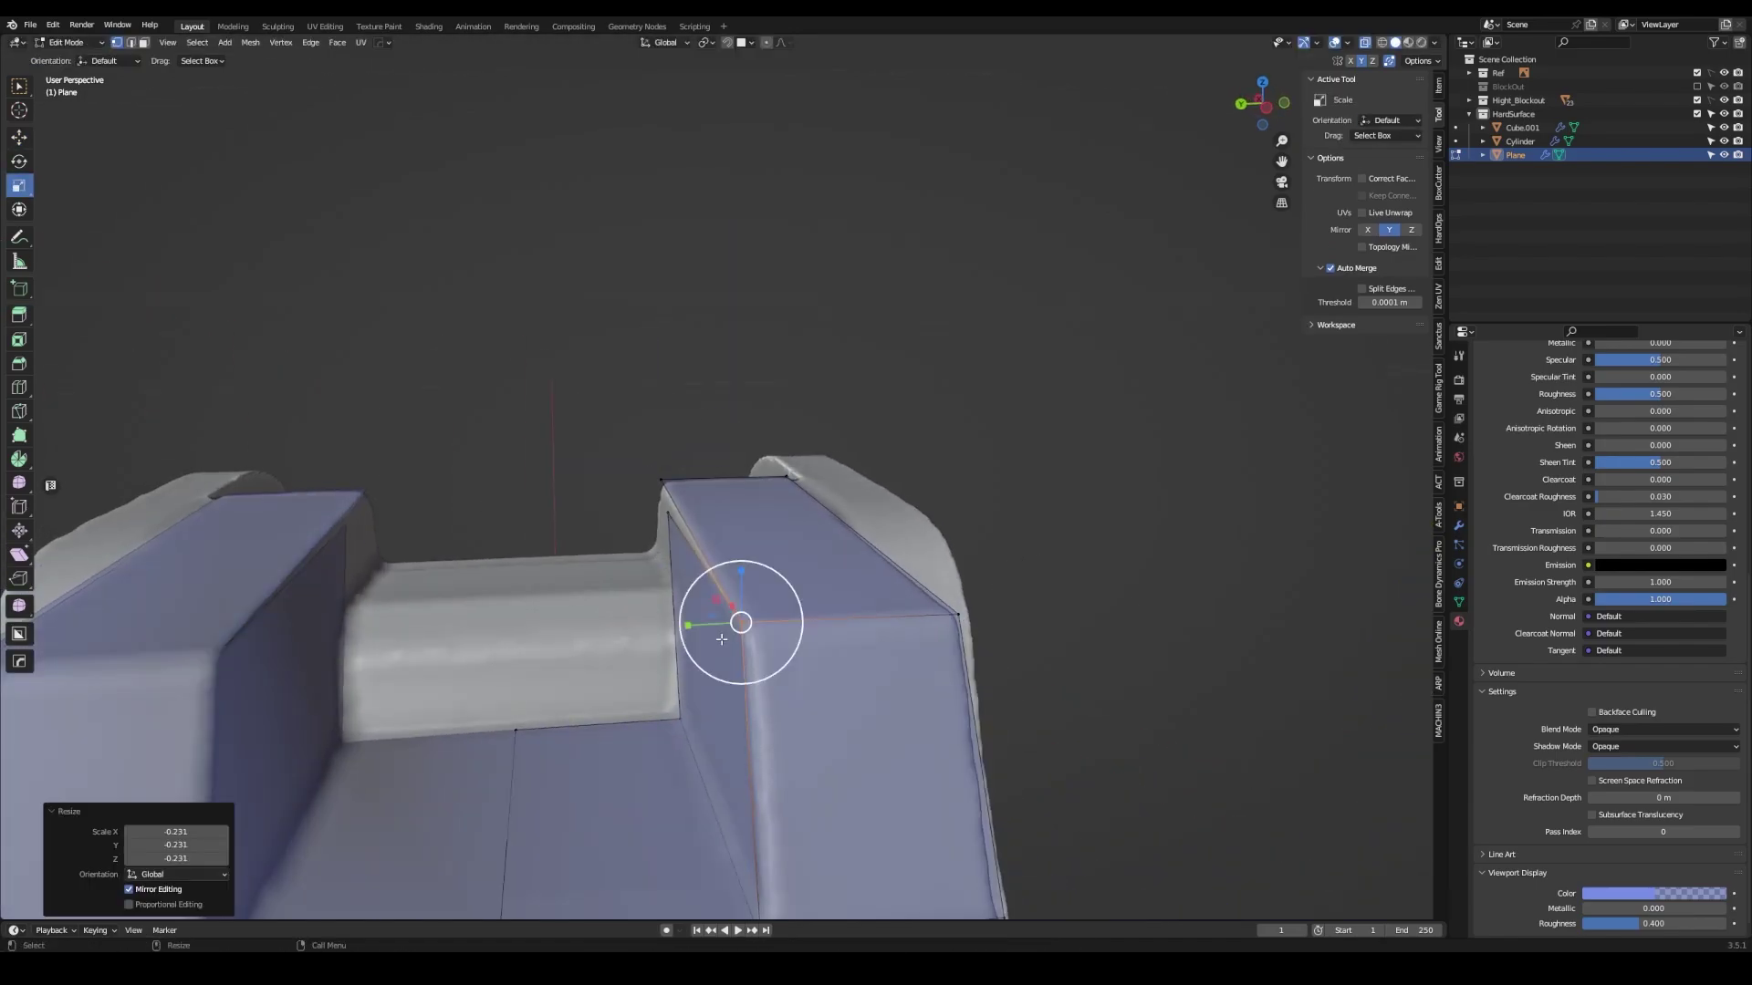
mouse_move(741, 619)
middle_down()
mouse_move(891, 614)
mouse_move(656, 604)
middle_up()
key(shift+space)
key(g)
drag(656, 603, 656, 604)
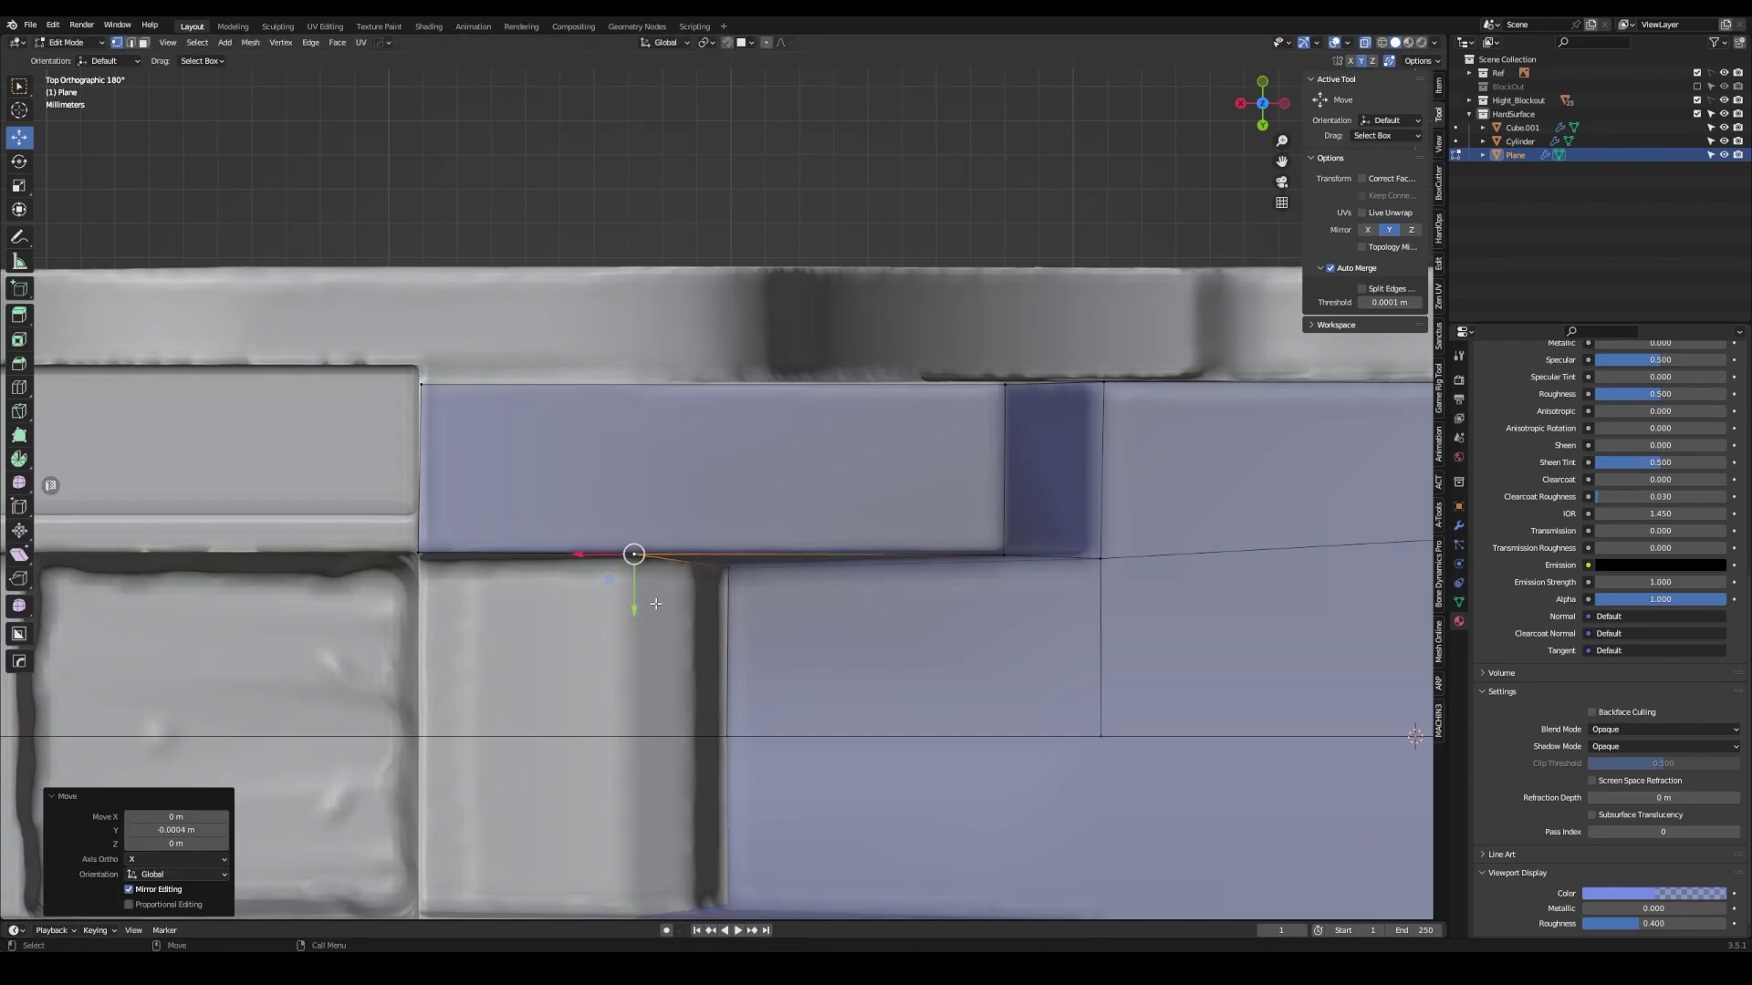
mouse_move(864, 603)
middle_down()
mouse_move(880, 489)
mouse_move(1048, 359)
middle_up()
- Add an edge loop across the block top and move the new edge into place
key(shift+space)
key(r)
drag(730, 467, 688, 471)
middle_drag(808, 474, 818, 498)
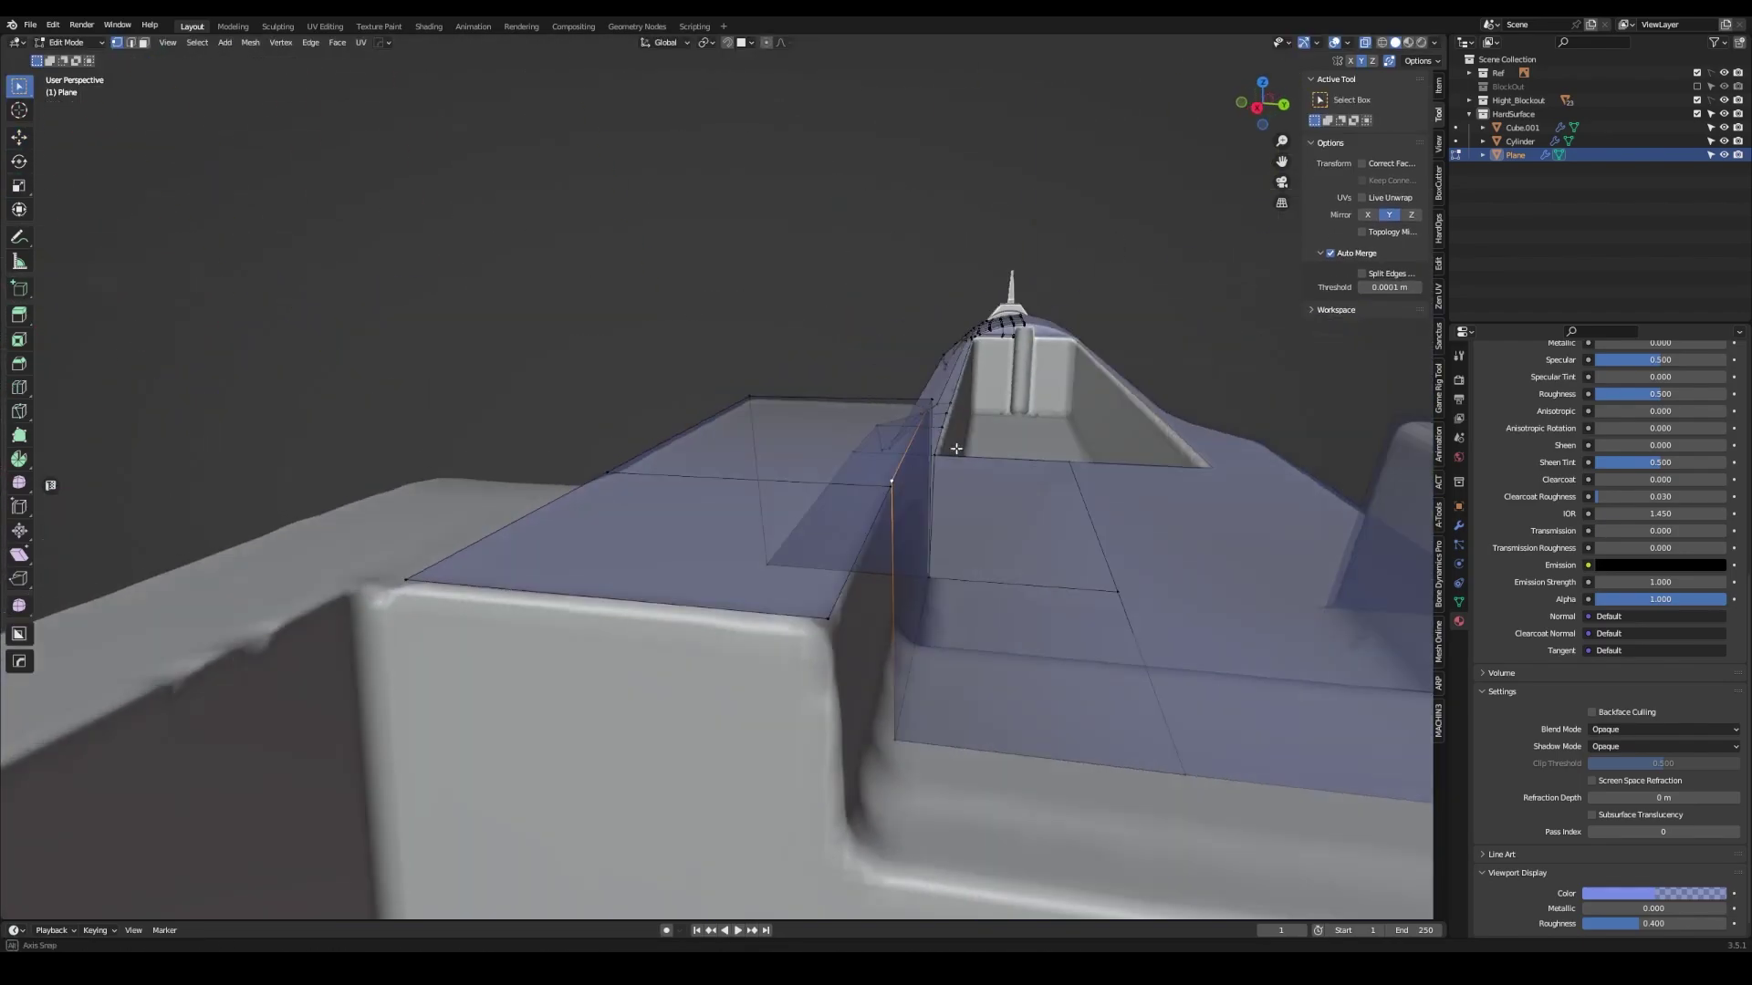
key(shift+space)
key(g)
drag(817, 498, 818, 500)
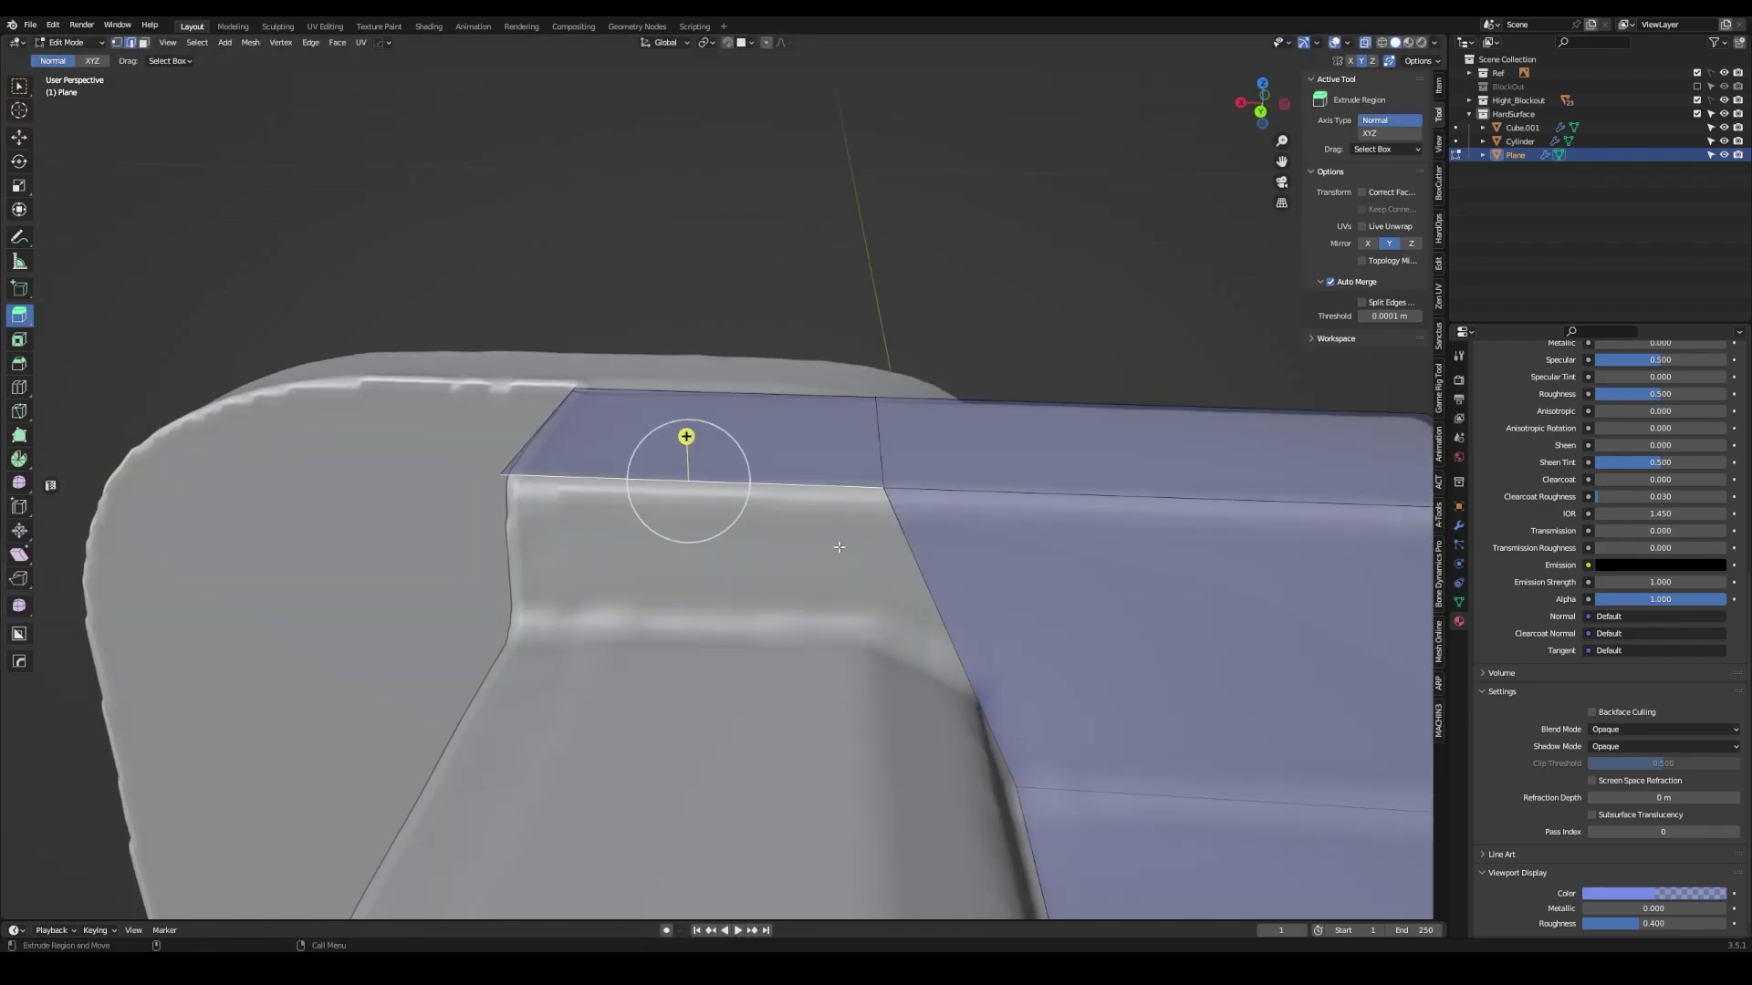
click(850, 714)
mouse_move(849, 714)
middle_down()
mouse_move(1003, 566)
mouse_move(1150, 499)
mouse_move(1056, 618)
mouse_move(956, 577)
mouse_move(751, 540)
middle_up()
- Move the selection with an axis lock to fit the slide cutout
key(w)
scroll(1076, 513, down, 4)
scroll(1171, 496, up, 4)
key(shift+space)
key(g)
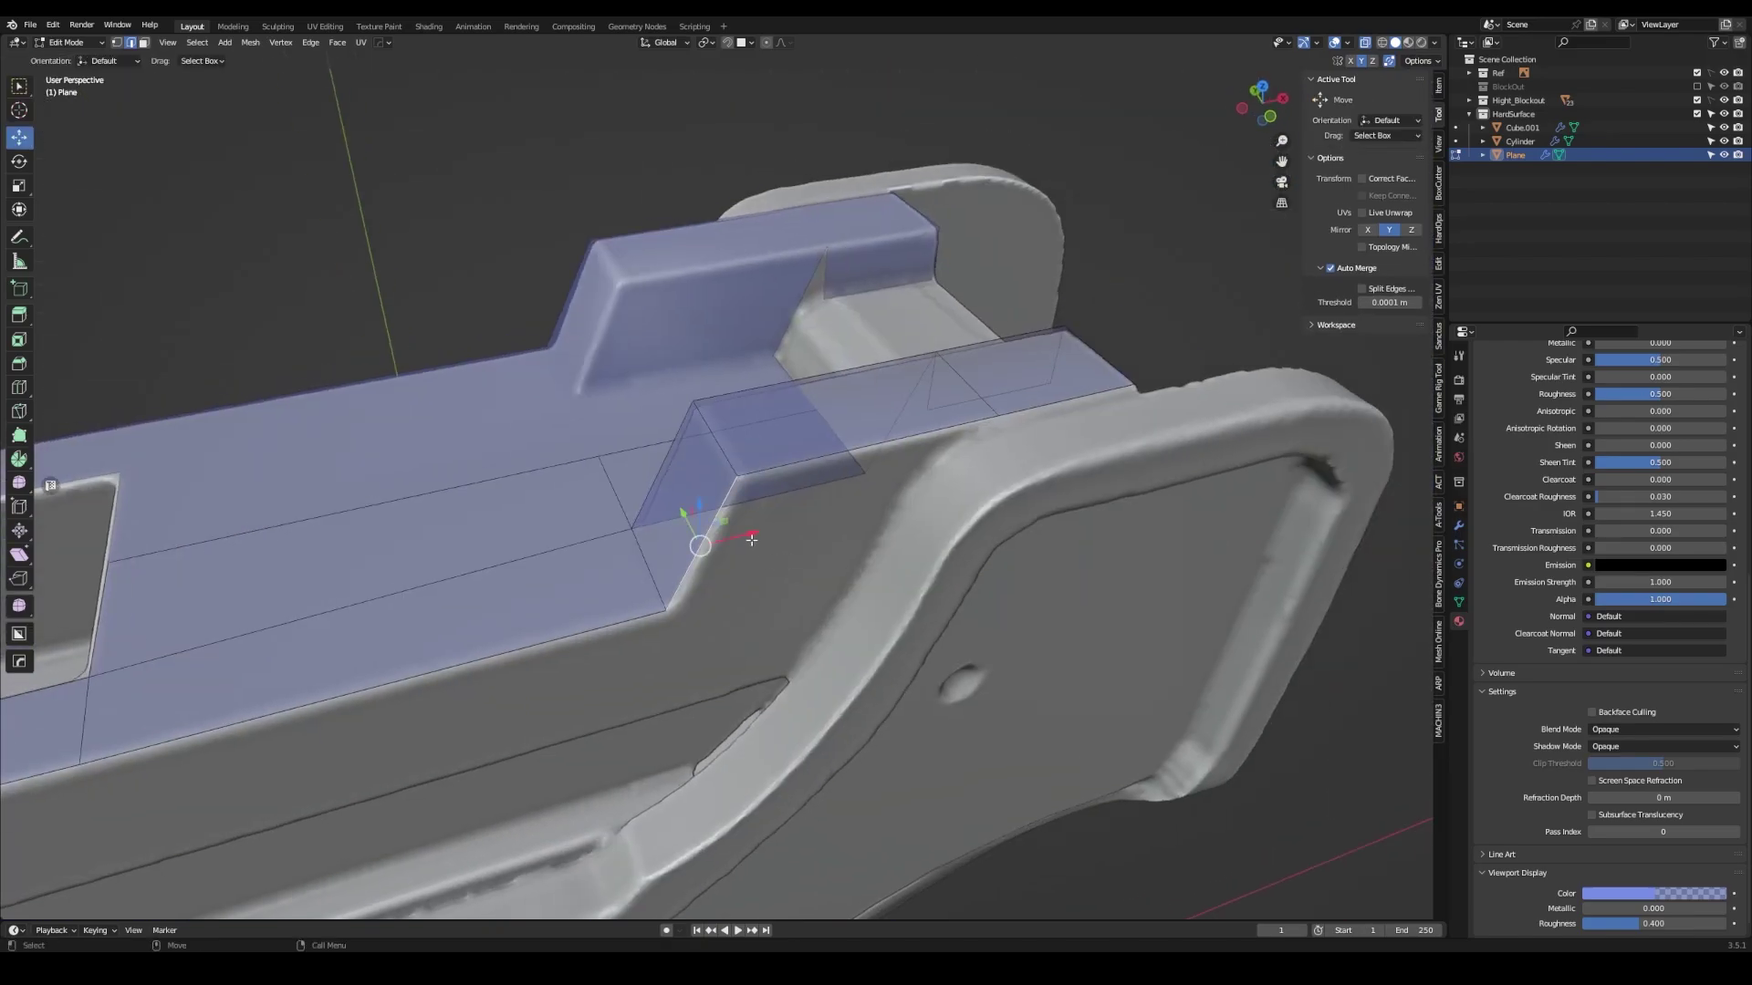
middle_drag(1004, 493, 838, 512)
key(w)
click(881, 517)
click(904, 593)
mouse_move(904, 593)
middle_down()
mouse_move(784, 520)
mouse_move(622, 572)
mouse_move(858, 502)
mouse_move(846, 582)
mouse_move(753, 447)
middle_up()
- Scale the cutout selection along one axis and save the file as Luger.blend
key(shift+space)
key(s)
click(813, 559)
key(w)
key(ctrl+s)
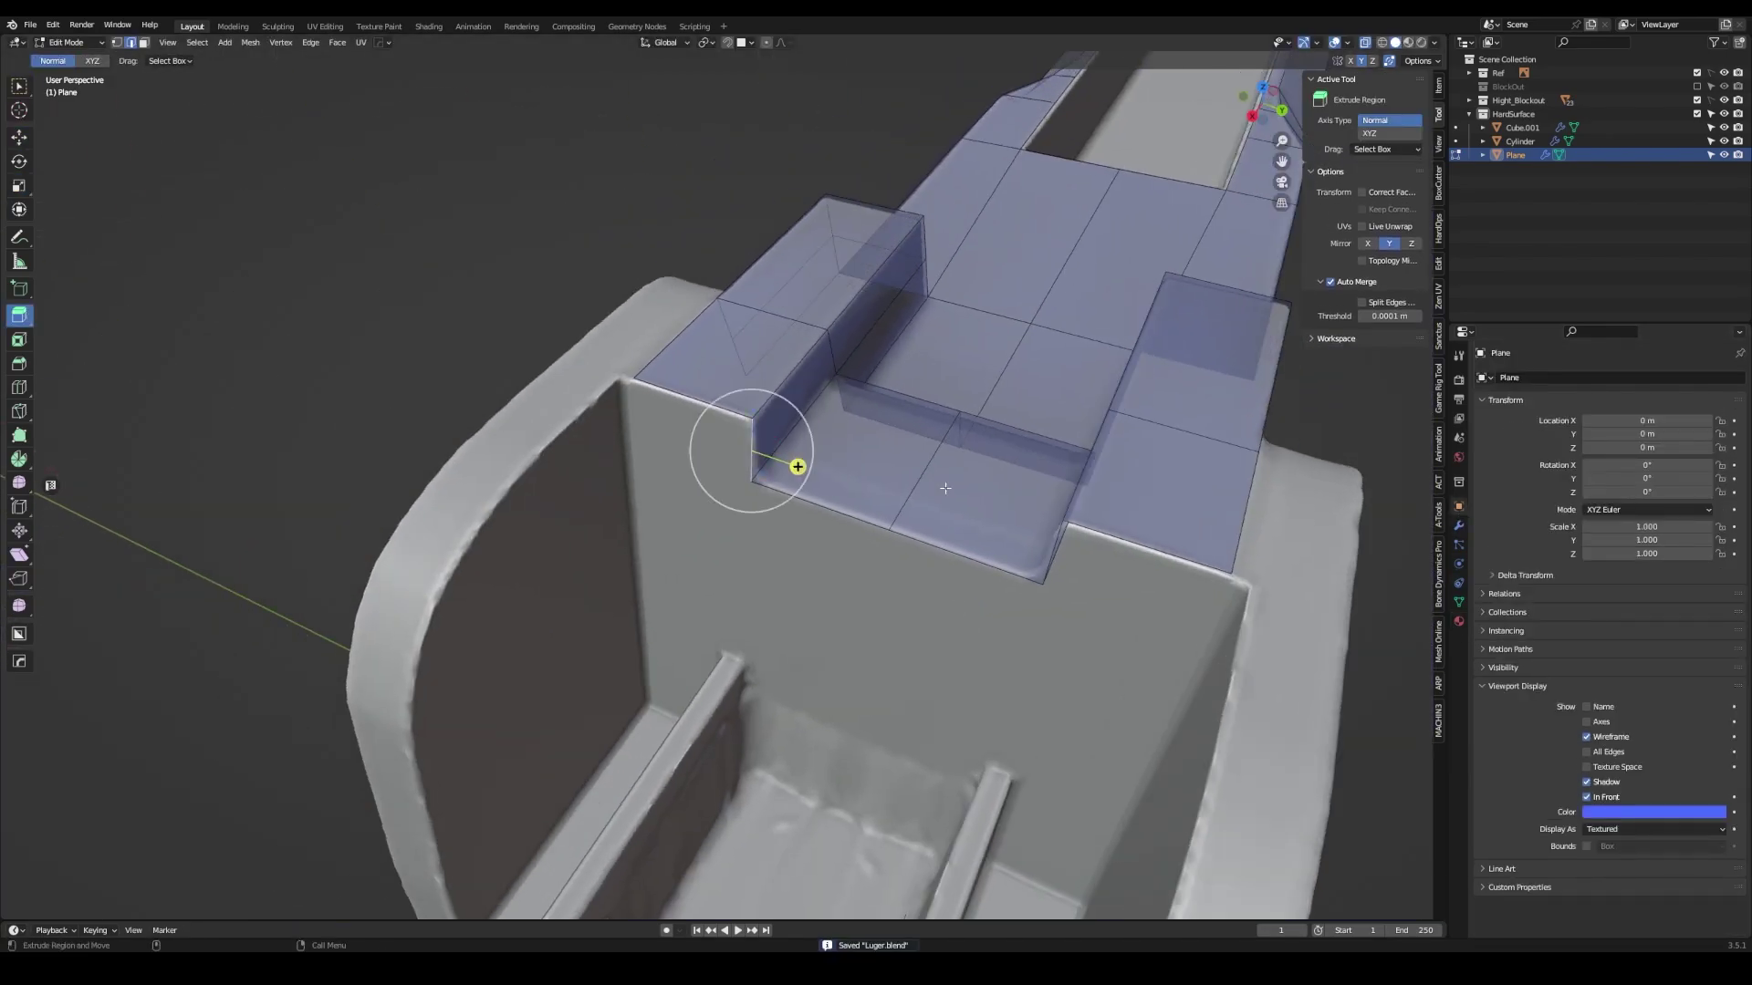
- Flatten the selected face along one axis and nudge its edge along X at the cutout
middle_drag(946, 488, 630, 429)
scroll(725, 450, up, 5)
key(shift+space)
key(g)
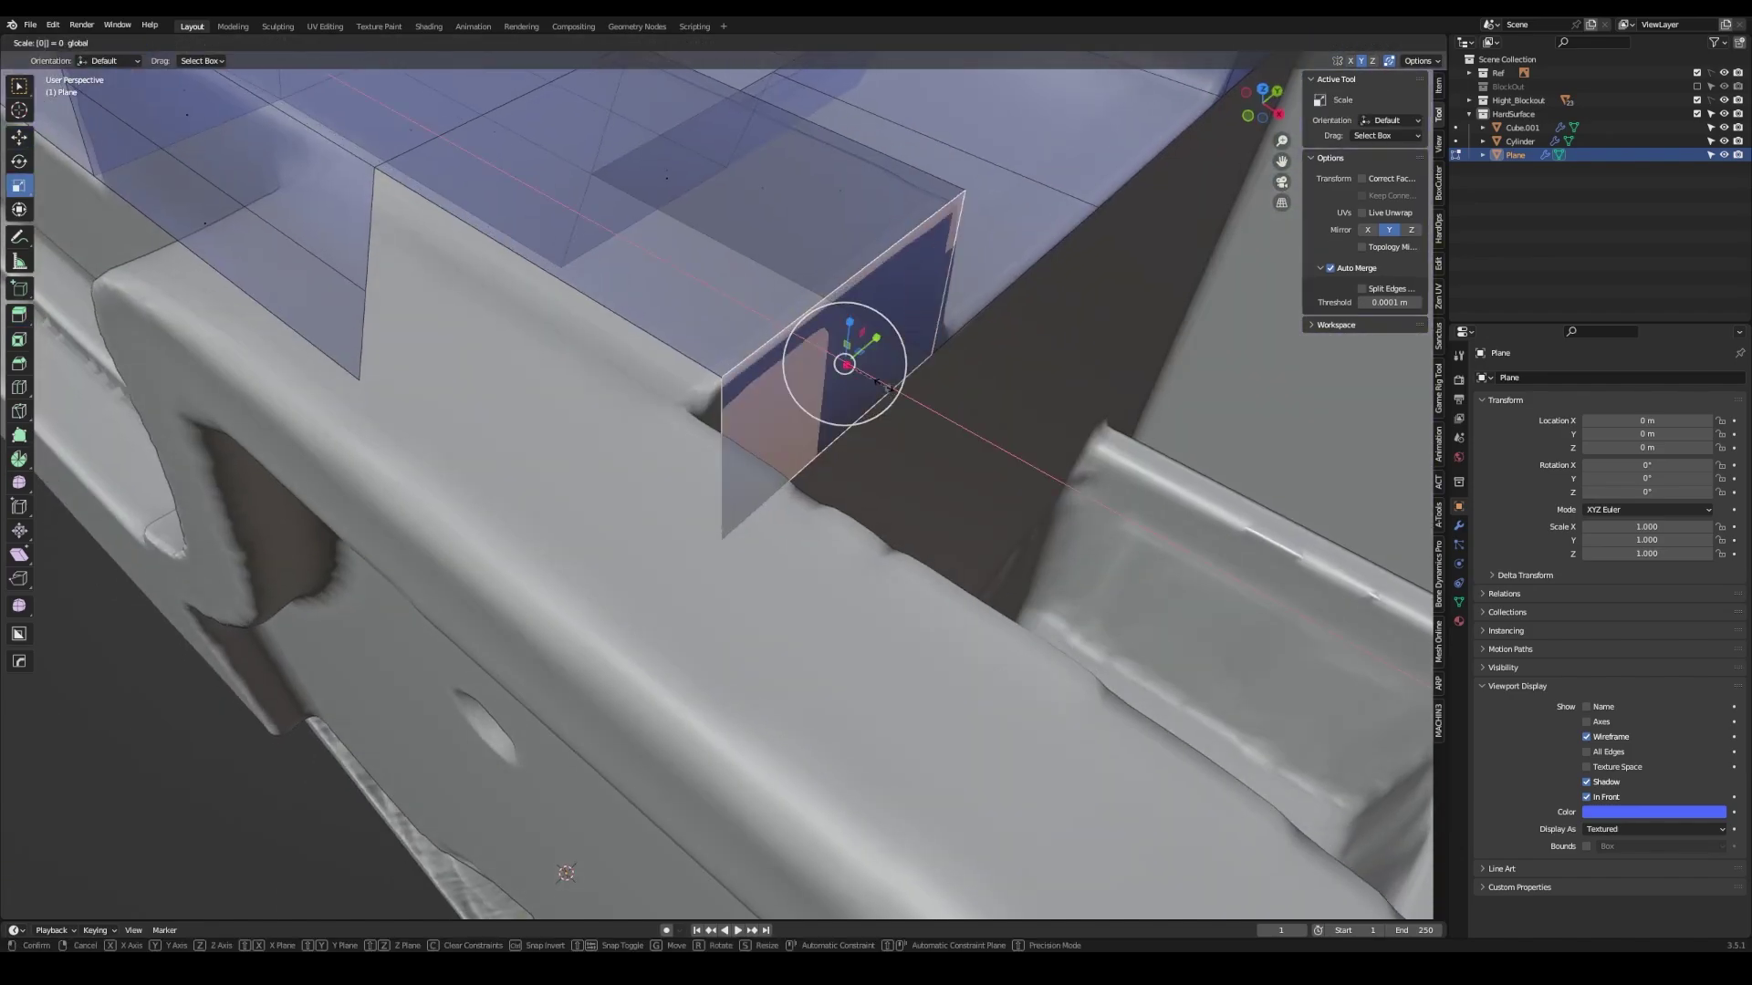
key(Return)
mouse_move(877, 384)
middle_down()
mouse_move(910, 332)
mouse_move(830, 432)
mouse_move(575, 471)
middle_up()
click(911, 332)
- Dissolve the surplus vertices at the front of the slide and confirm a knife cut
middle_drag(701, 488, 676, 464)
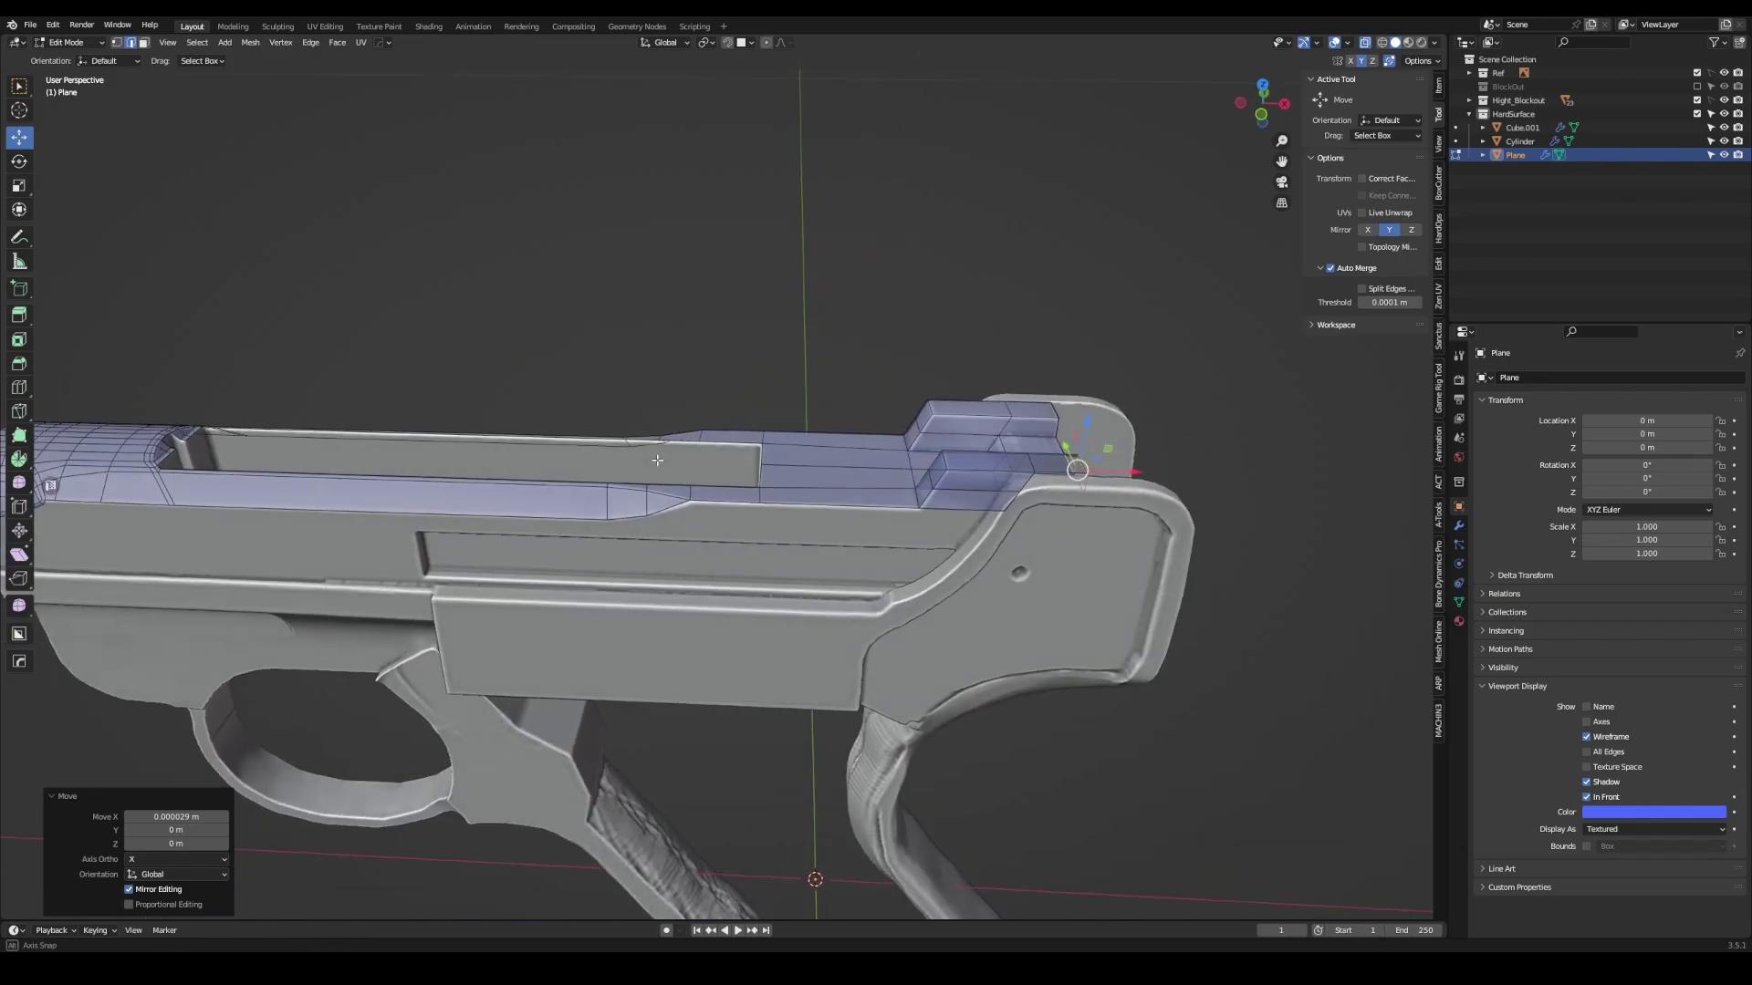
mouse_move(778, 511)
middle_down()
mouse_move(901, 425)
mouse_move(958, 429)
middle_up()
scroll(821, 475, up, 4)
key(ctrl+x)
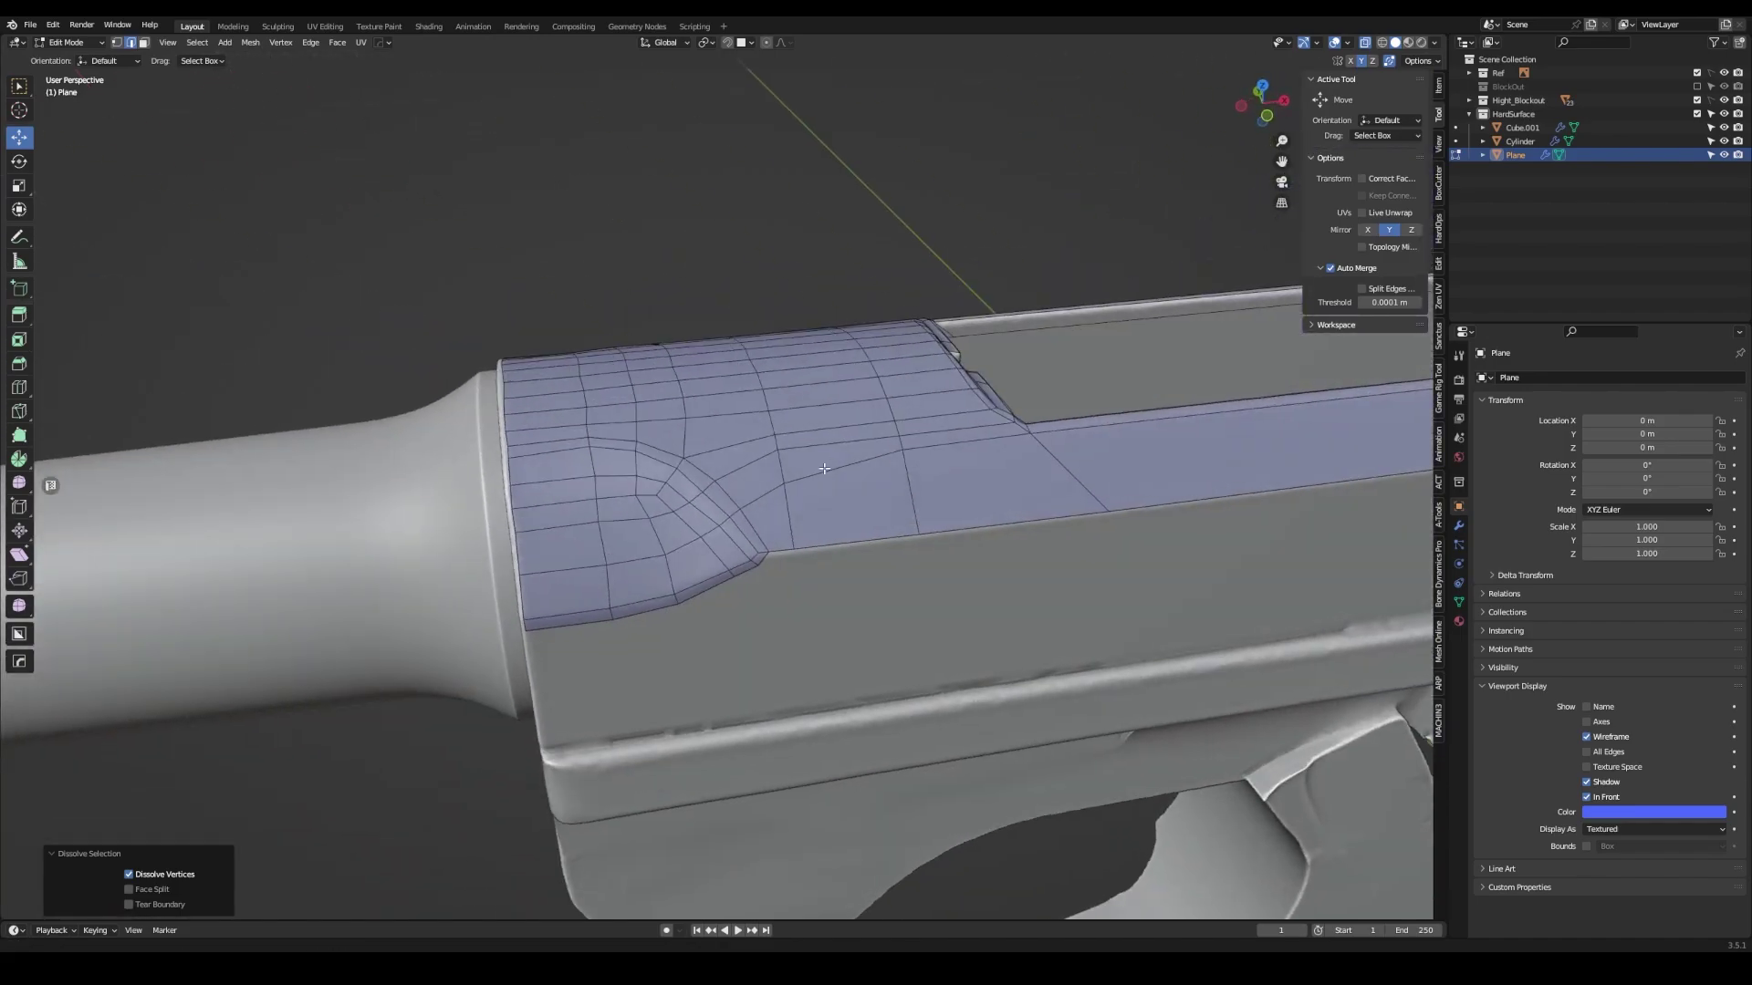
scroll(958, 428, up, 3)
key(k)
key(Return)
key(shift+space)
key(g)
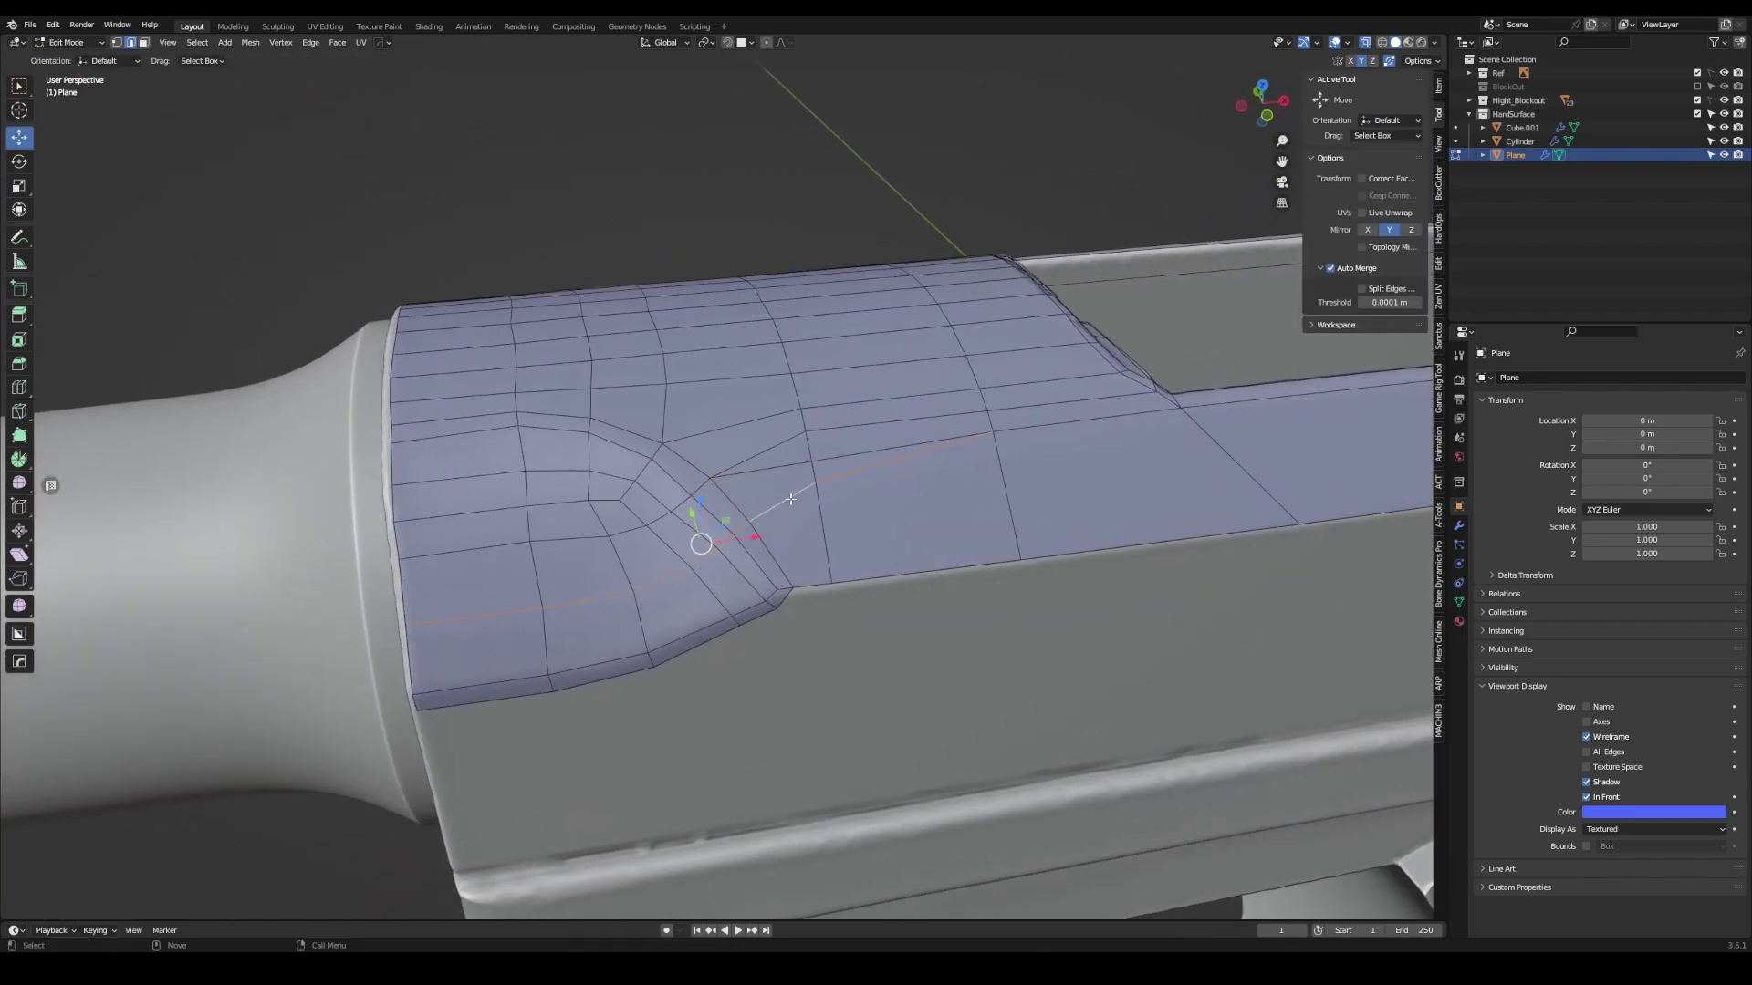
- Select the vertical edge loop and a bottom-edge vertex at the slide's rear corner
middle_drag(819, 492, 584, 620)
alt+click(581, 630)
mouse_move(693, 663)
middle_down()
mouse_move(681, 578)
mouse_move(763, 481)
middle_up()
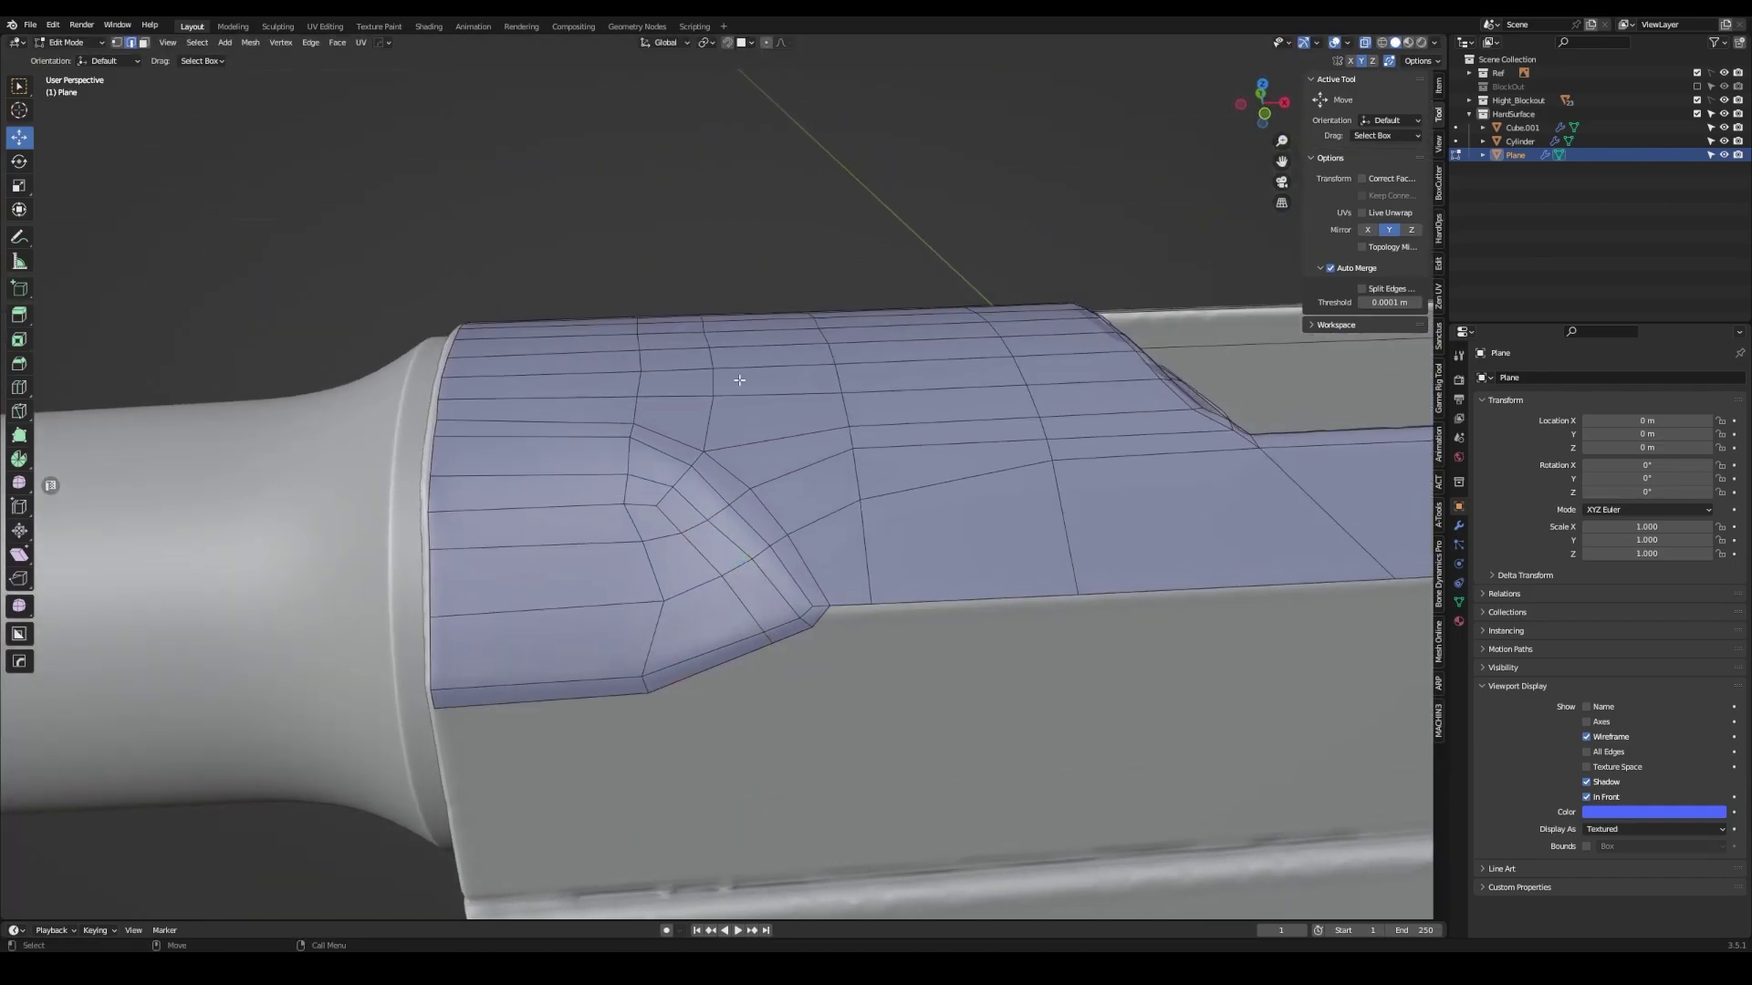
middle_drag(739, 380, 599, 505)
click(599, 505)
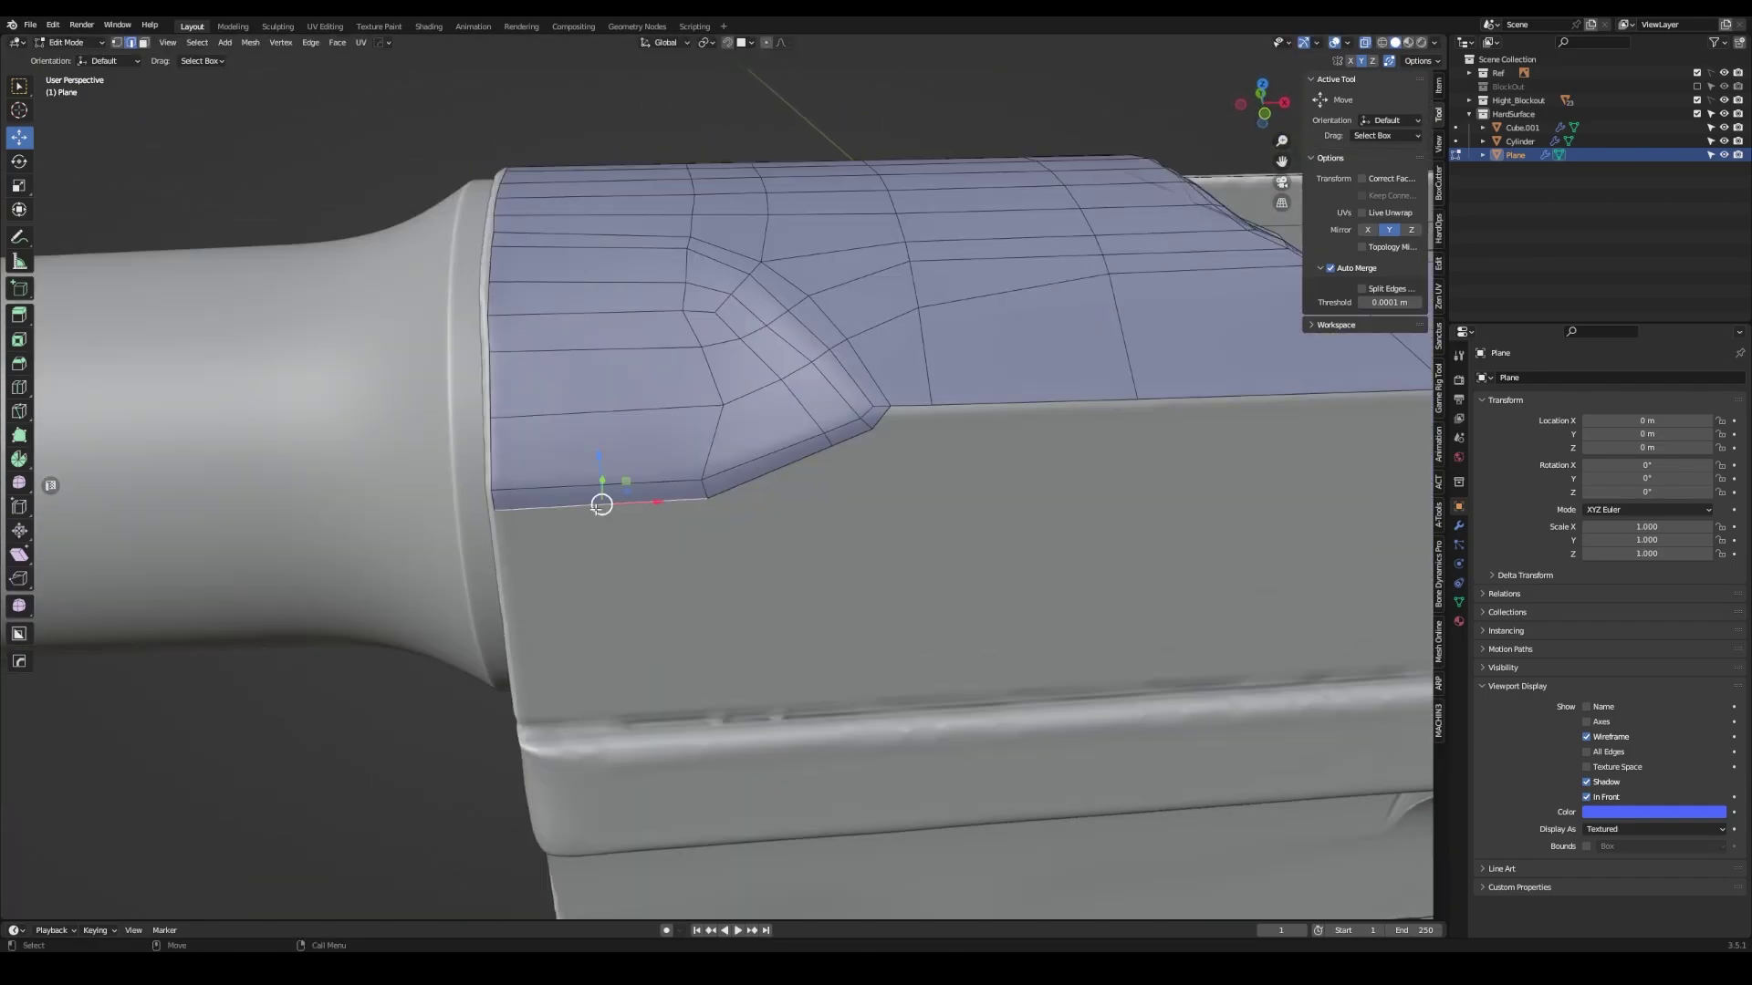
middle_drag(942, 410, 879, 480)
- Extrude the slide's bottom edge path downward and flatten the new row to zero height
ctrl+click(1203, 461)
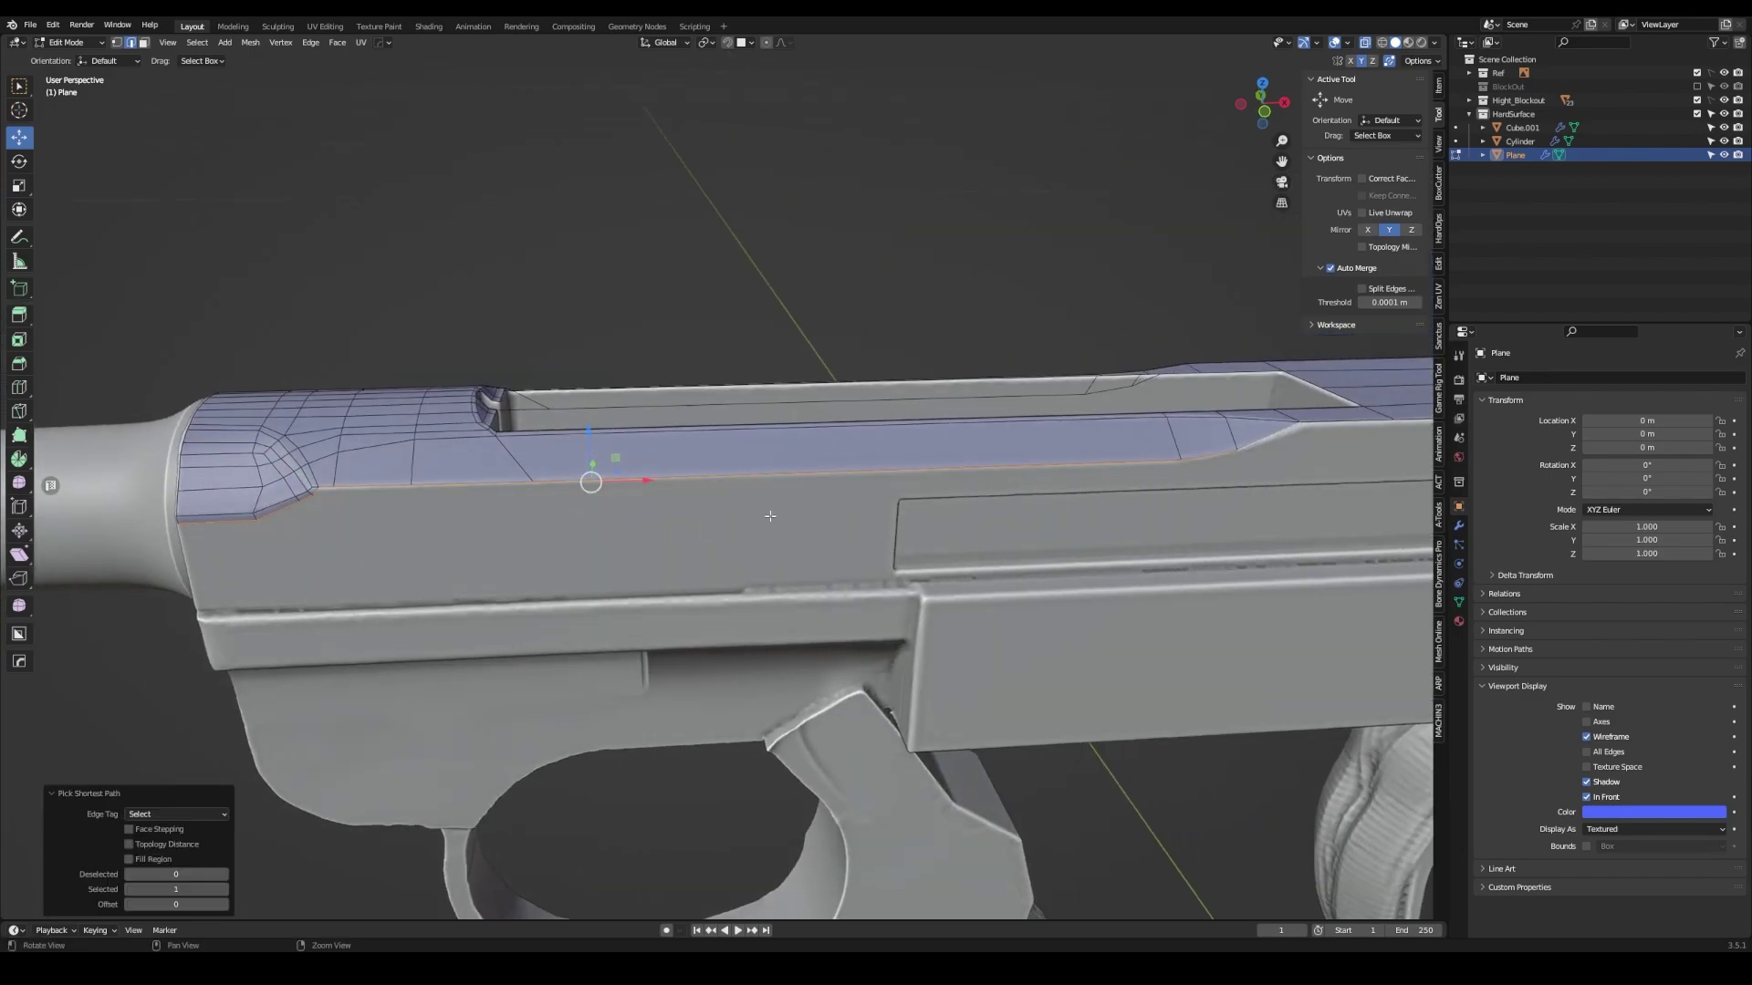
mouse_move(1203, 461)
middle_down()
mouse_move(913, 474)
mouse_move(817, 434)
middle_up()
key(shift+space)
key(s)
key(e)
click(805, 438)
drag(805, 438, 805, 451)
key(0)
key(shift+space)
key(g)
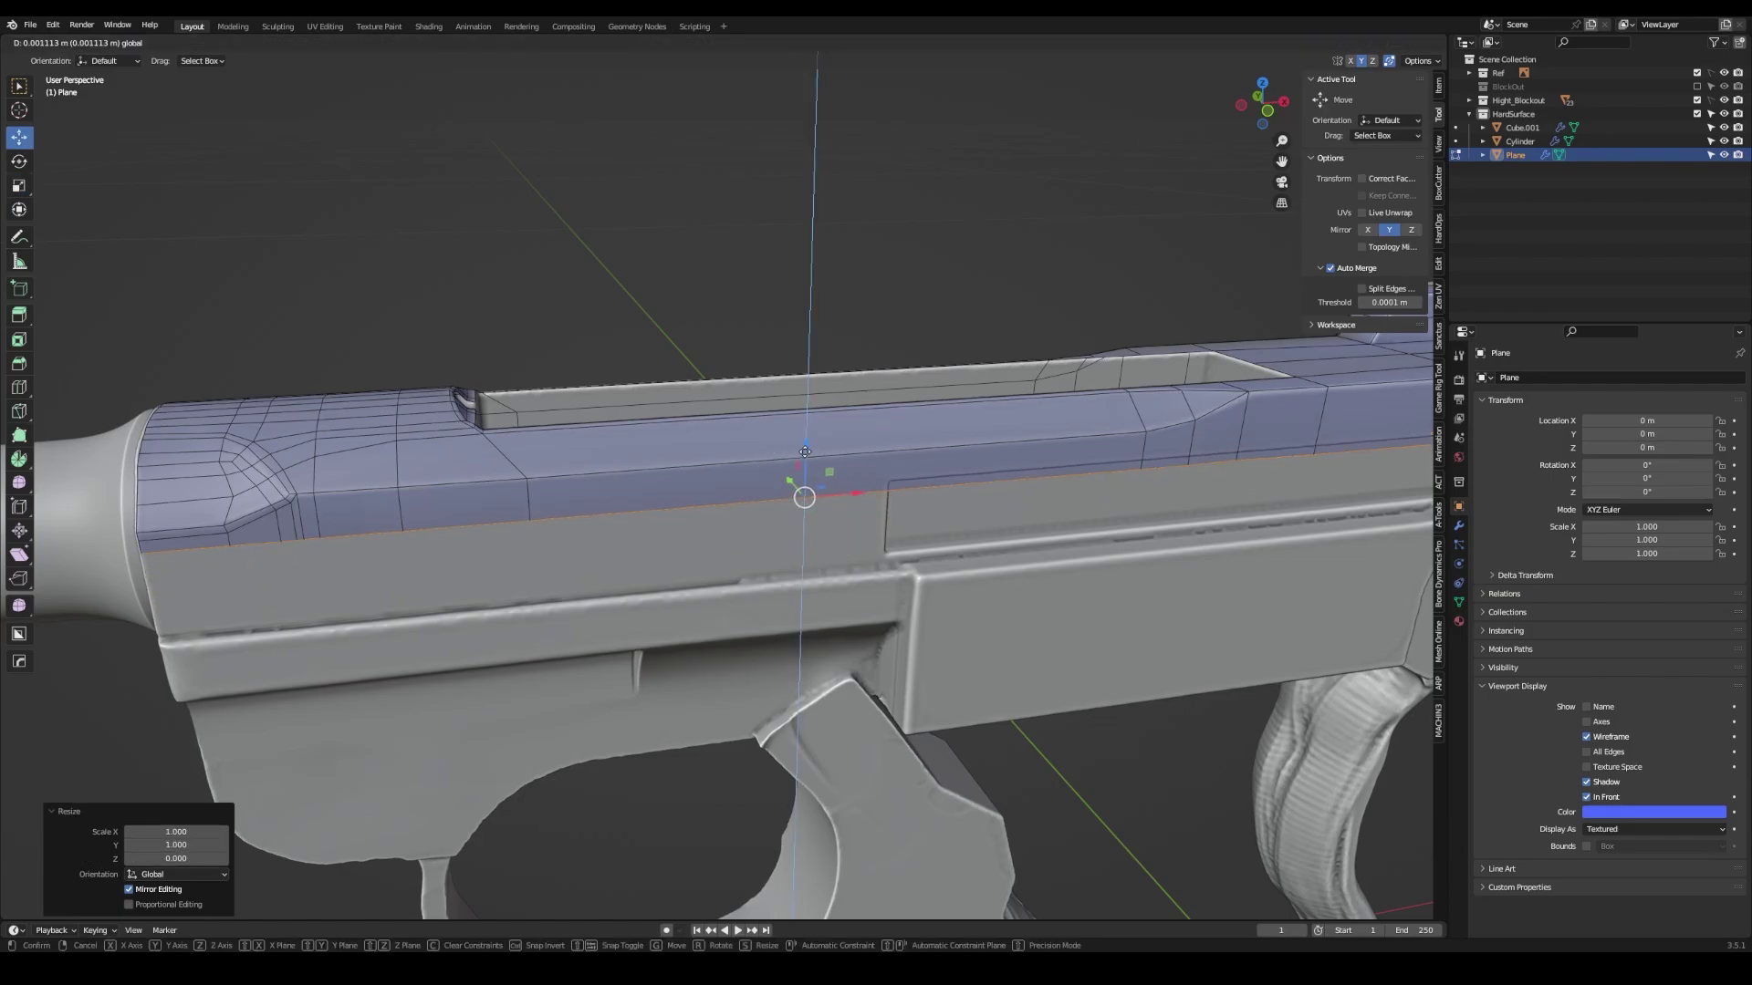
middle_drag(543, 520, 770, 410)
scroll(770, 411, up, 3)
- Add an edge loop along the slide side and slide it into position
key(shift+space)
key(b)
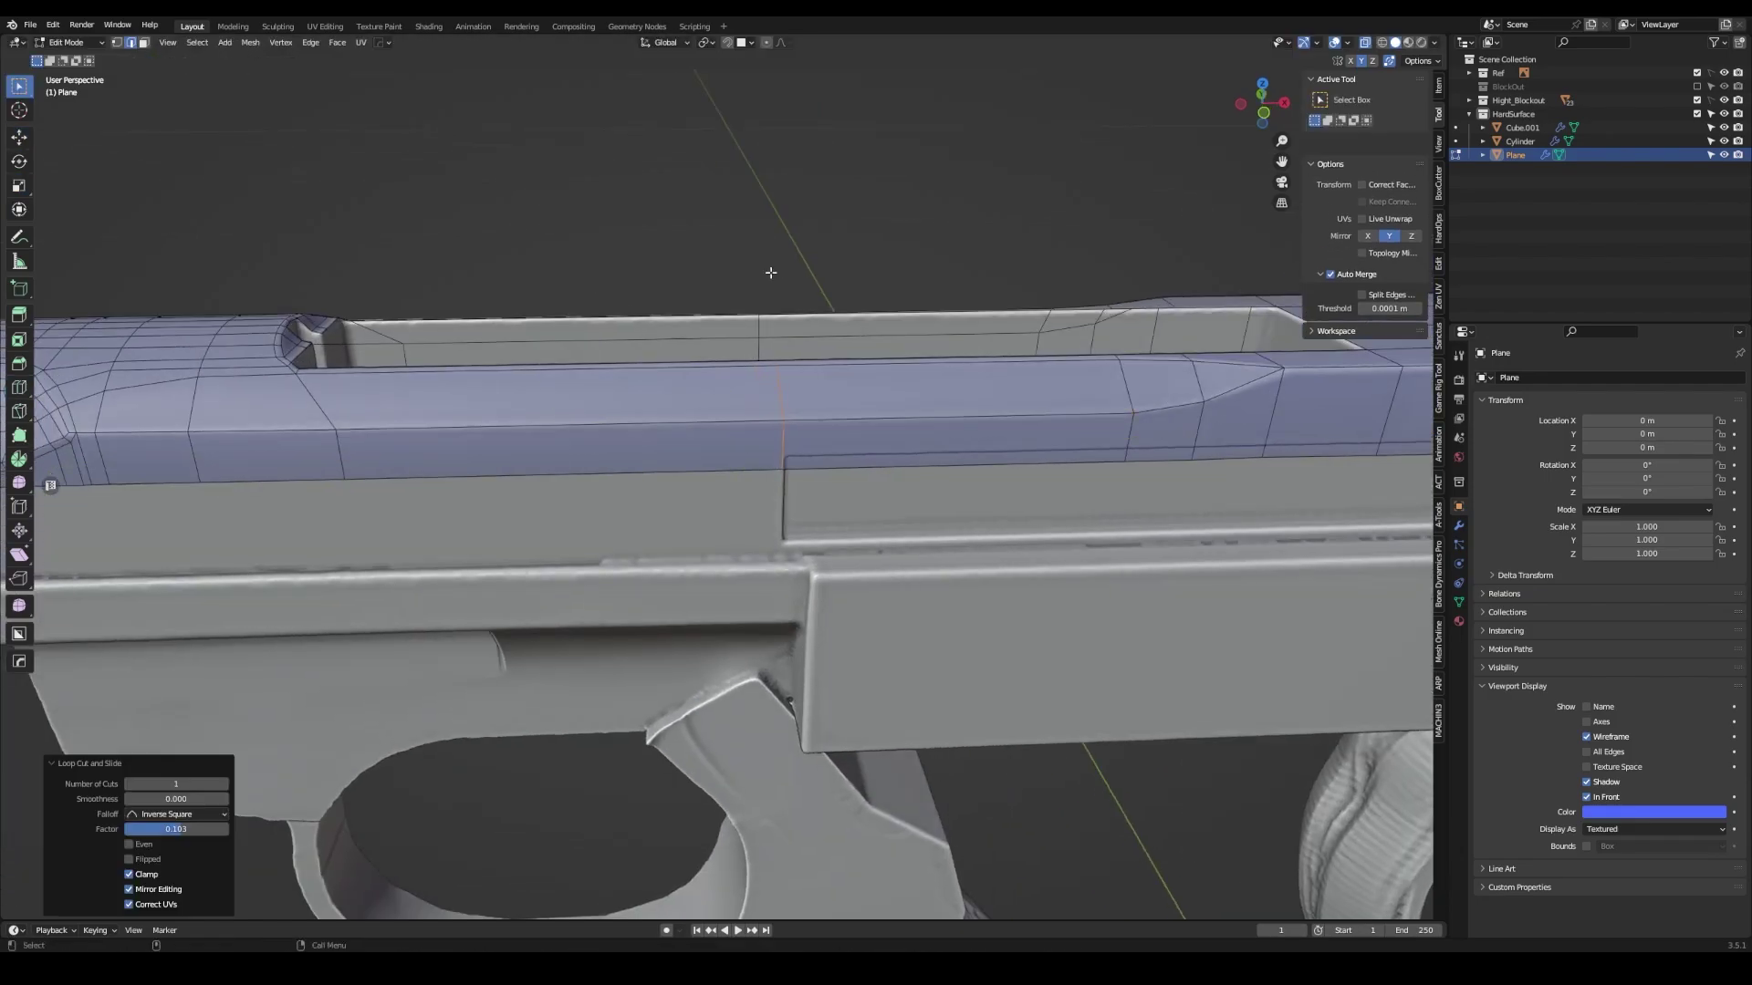
drag(545, 458, 1516, 510)
mouse_move(922, 418)
middle_down()
mouse_move(920, 454)
mouse_move(403, 492)
middle_up()
- Extrude the selected faces down the side and flatten them with S Z 0
ctrl+click(403, 493)
key(shift+space)
key(e)
drag(879, 593, 880, 586)
key(s)
key(z)
key(0)
key(Return)
key(shift+space)
key(s)
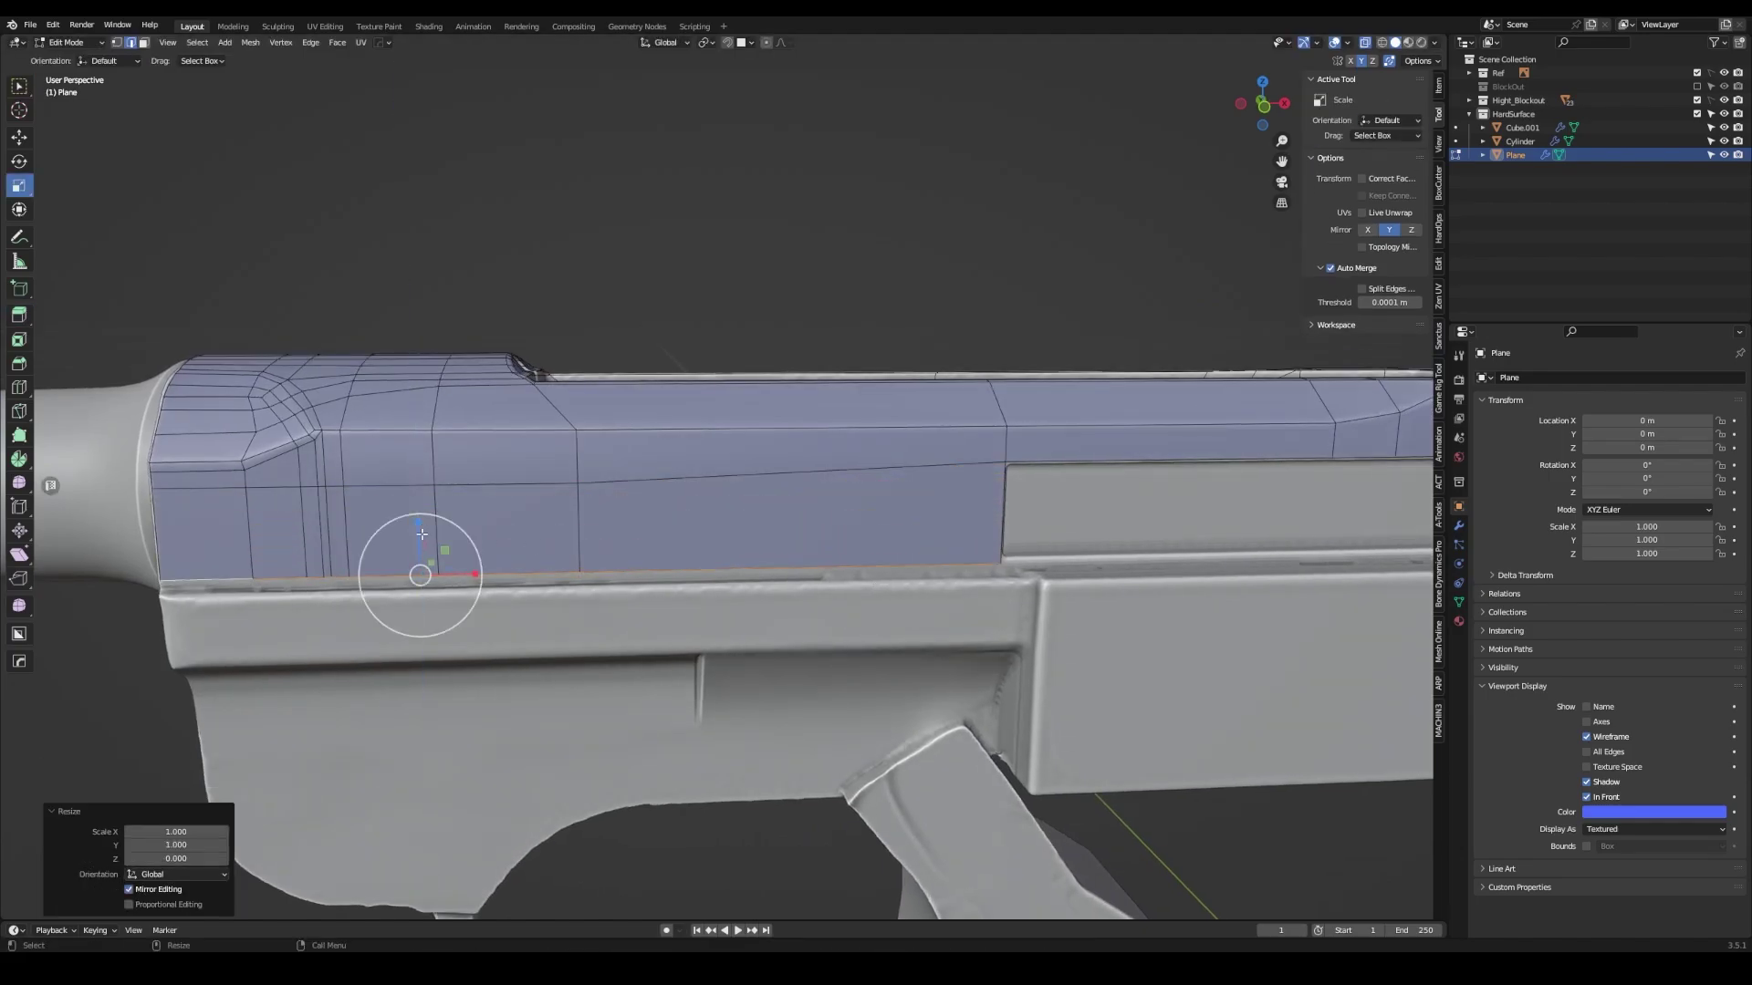
- Extrude a thin strip out along the rail groove
key(shift+space)
key(e)
mouse_move(417, 519)
middle_down()
mouse_move(732, 501)
mouse_move(763, 616)
mouse_move(340, 618)
middle_up()
click(731, 501)
drag(340, 618, 976, 593)
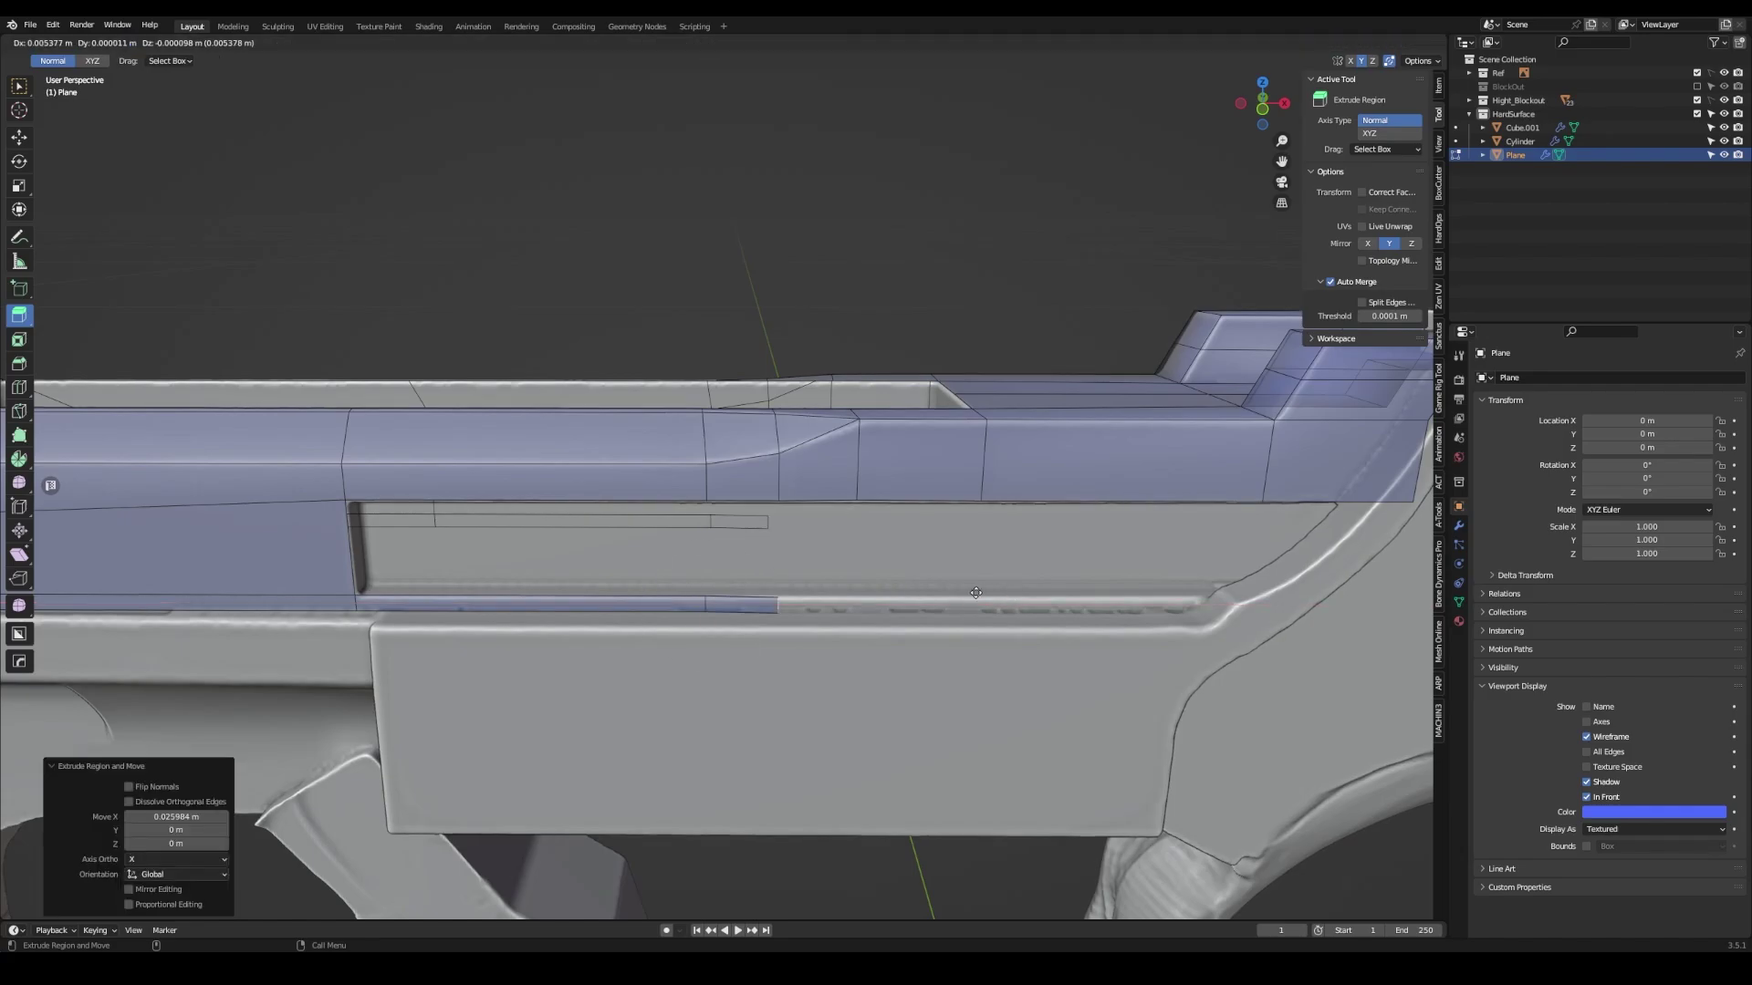
click(1386, 551)
mouse_move(1385, 551)
middle_down()
mouse_move(1094, 566)
mouse_move(434, 517)
mouse_move(536, 496)
middle_up()
key(w)
- Extrude the strip's edge and scale it to 0 along X
click(1074, 561)
key(shift+space)
key(e)
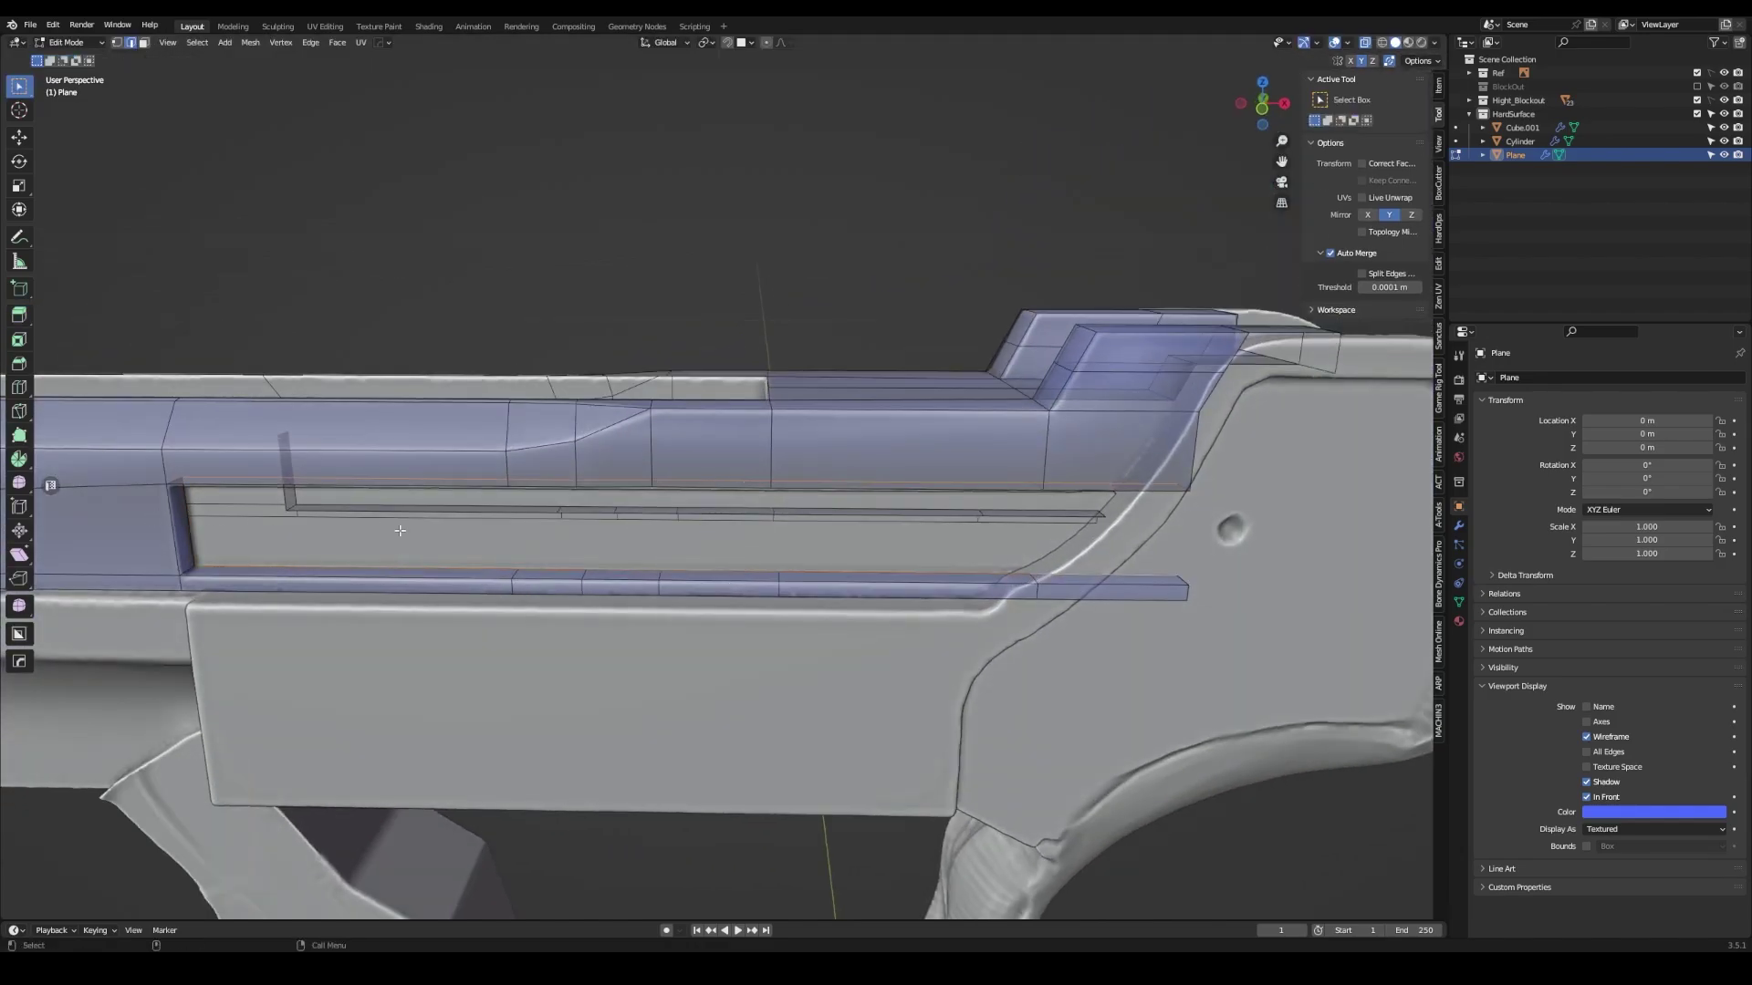
key(w)
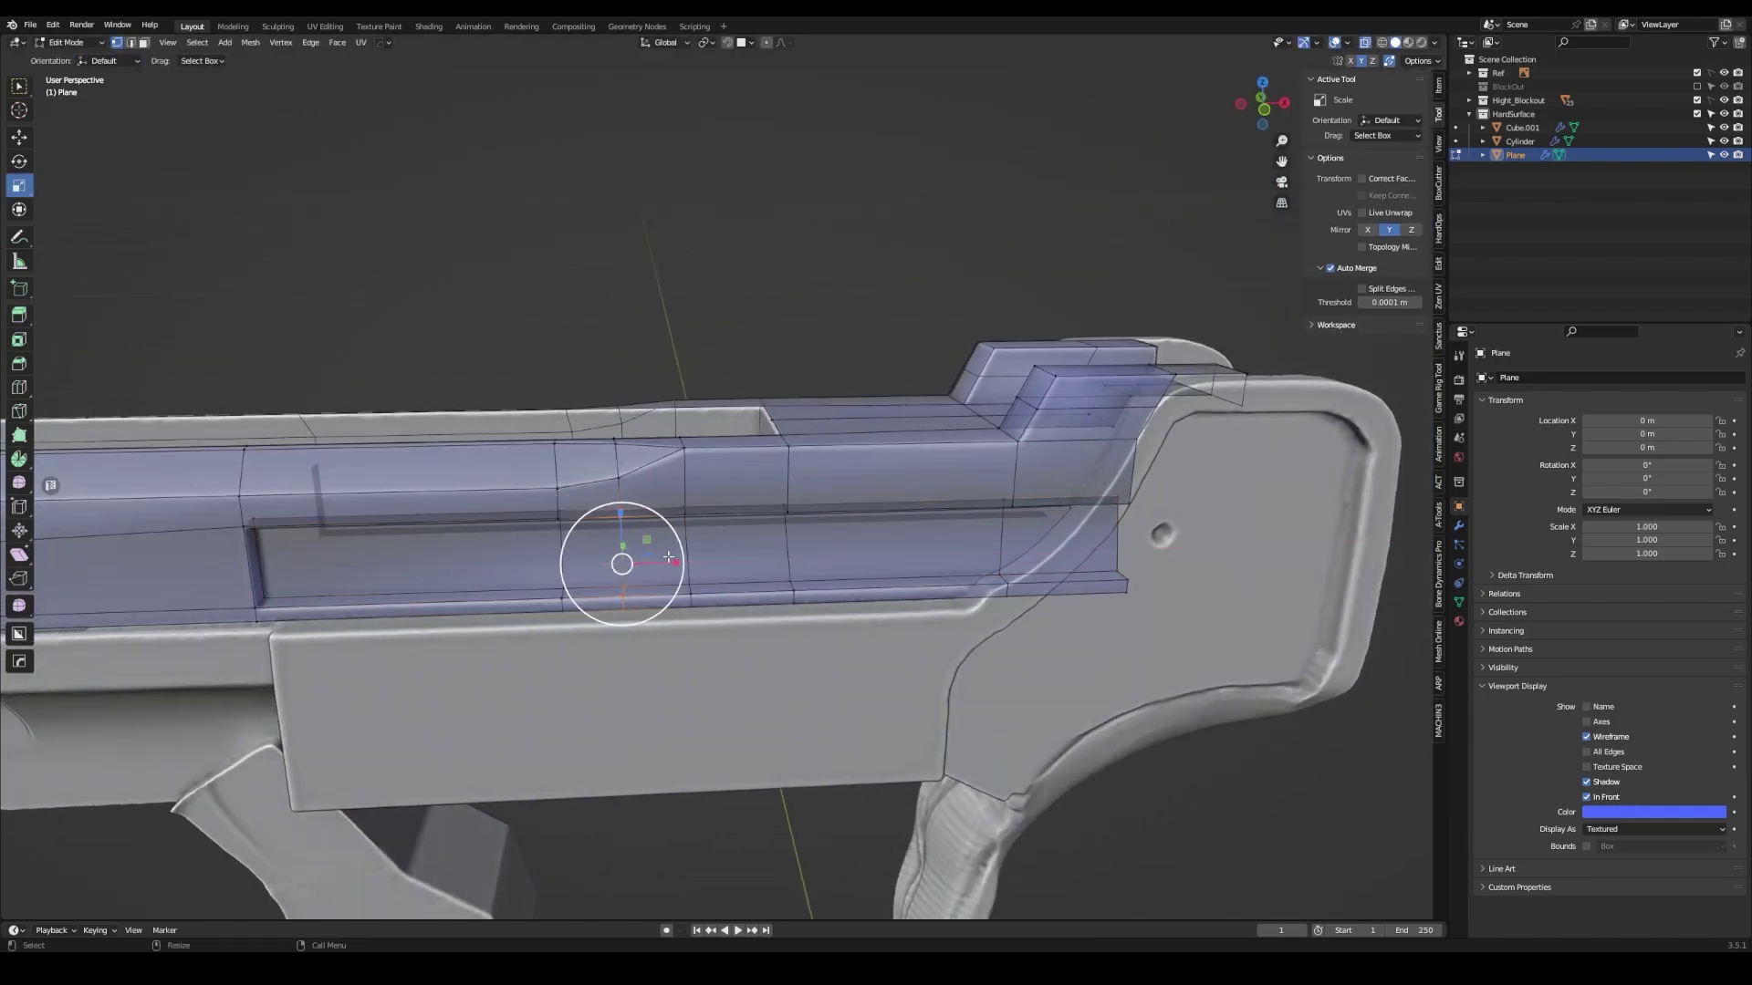
drag(611, 565, 725, 560)
key(0)
mouse_move(973, 481)
middle_down()
mouse_move(692, 483)
mouse_move(646, 535)
mouse_move(739, 573)
mouse_move(837, 559)
mouse_move(565, 491)
mouse_move(639, 566)
middle_up()
key(w)
- Nudge the slide's rear corner vertex into place with Poly Build
scroll(668, 599, up, 3)
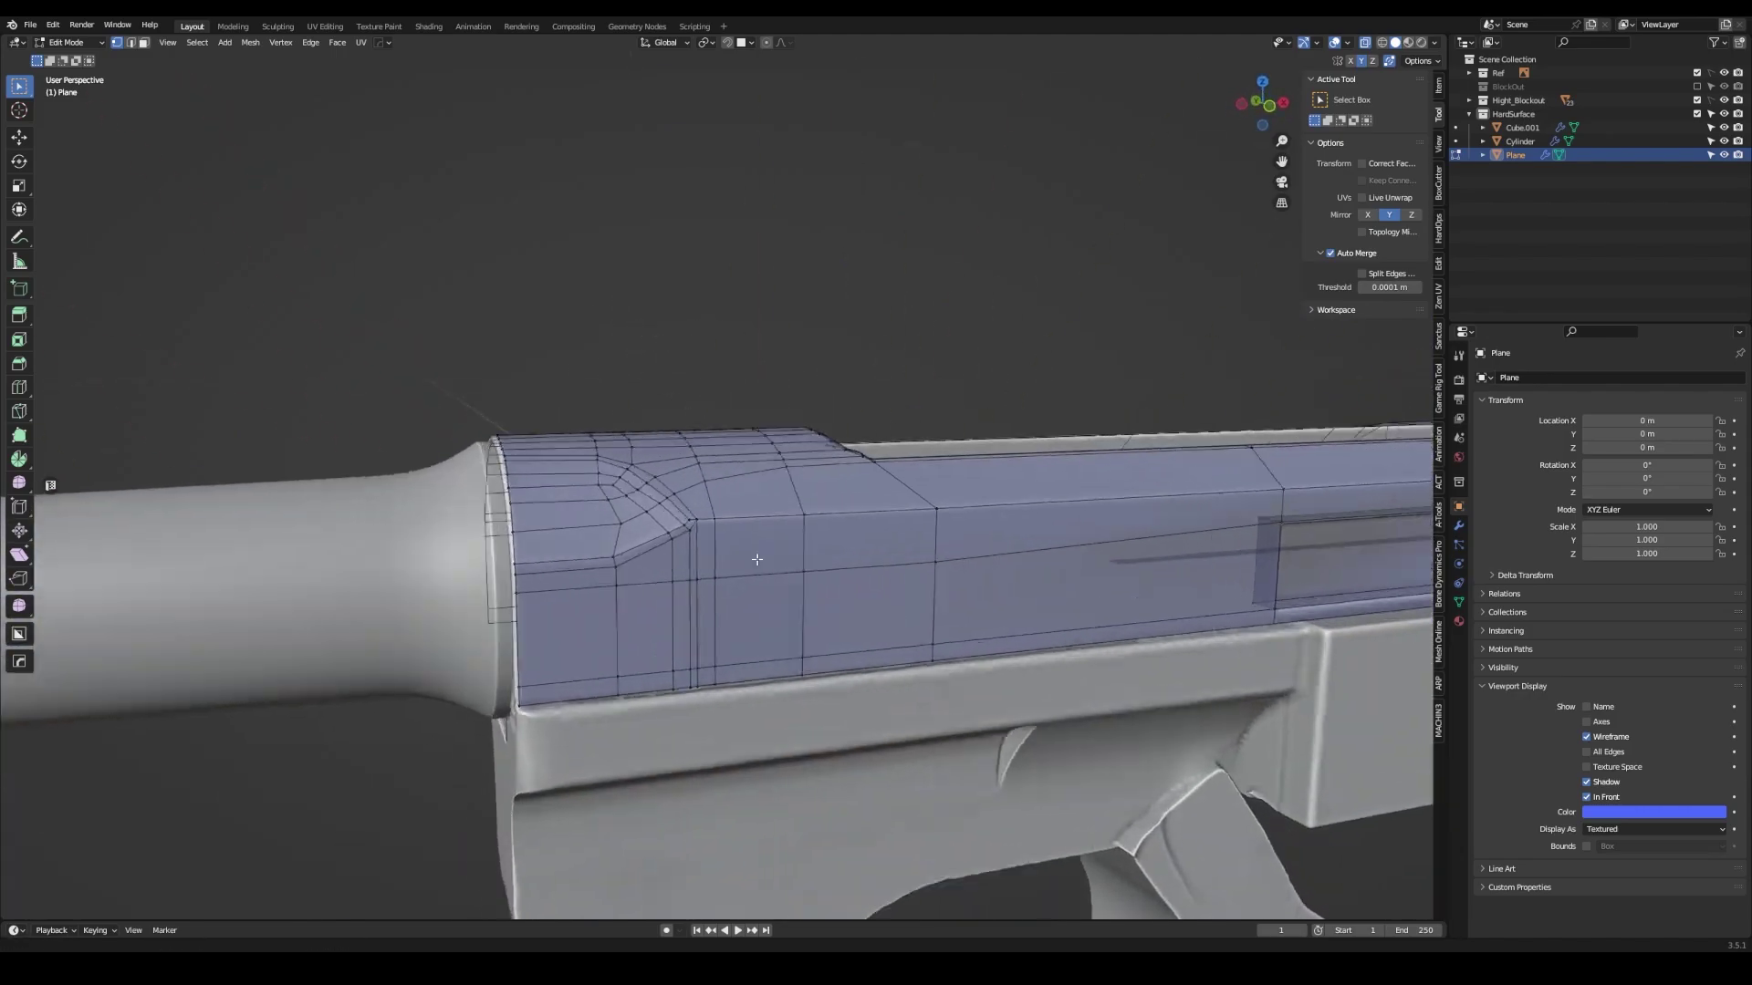
scroll(668, 599, up, 2)
scroll(668, 598, up, 1)
scroll(671, 571, up, 2)
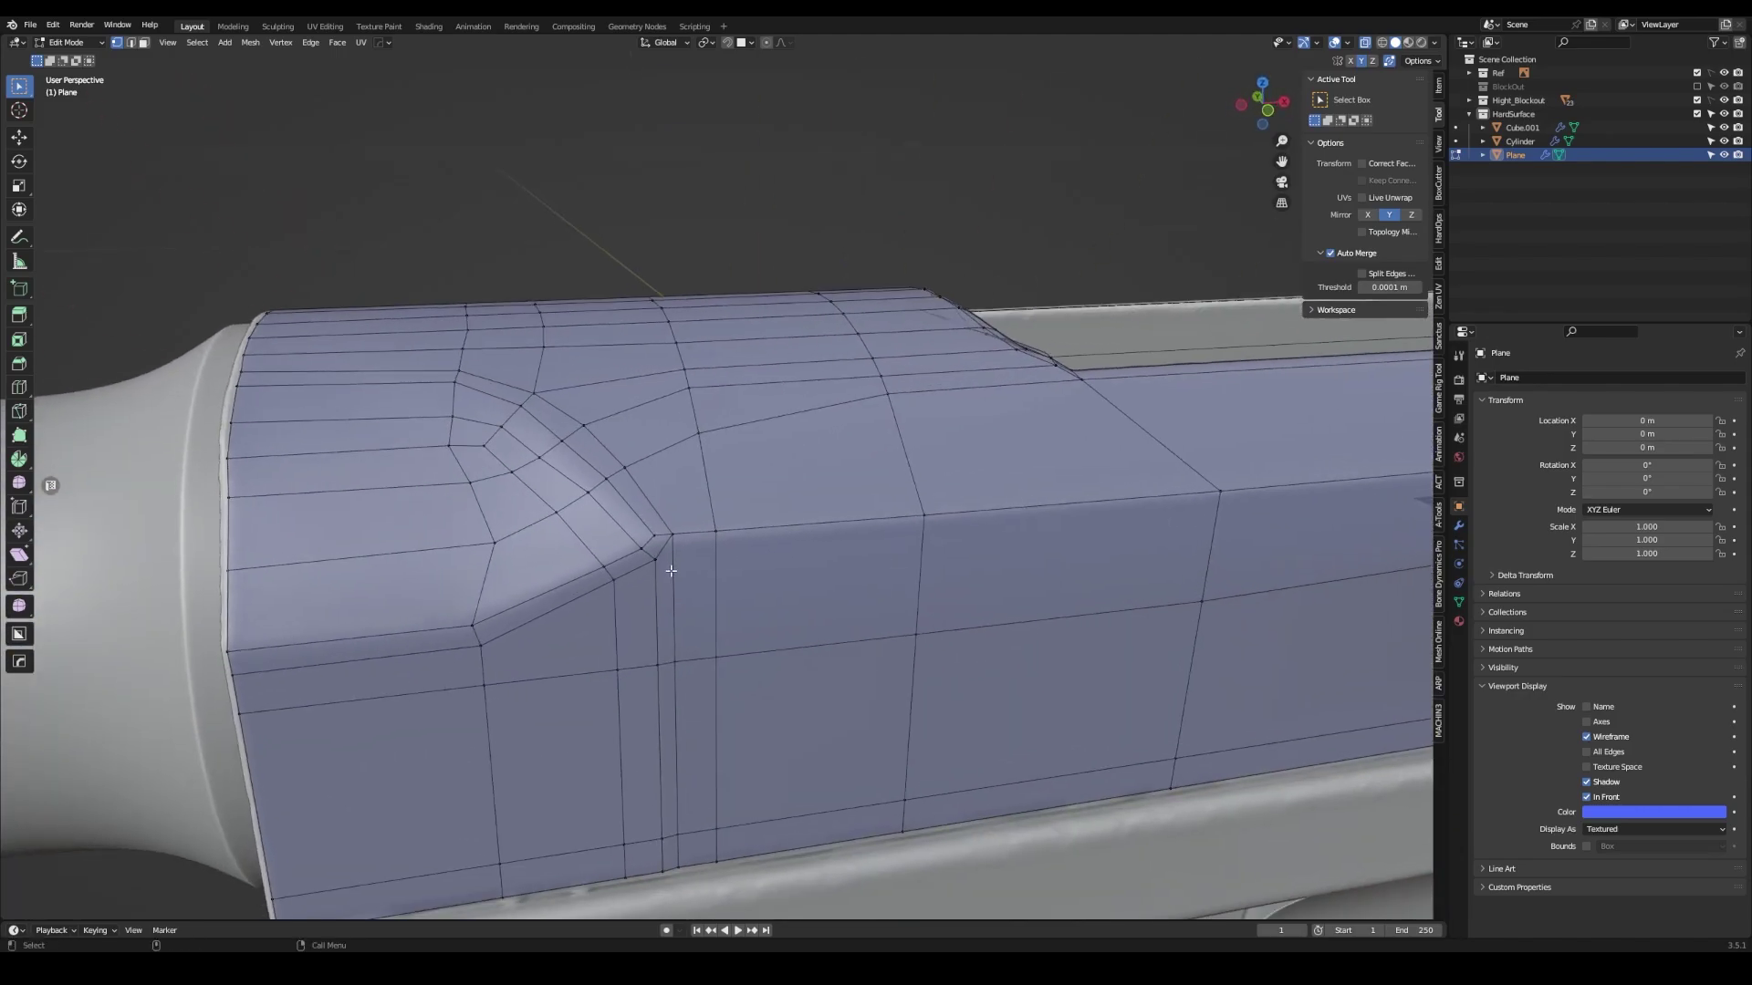
middle_drag(683, 586, 664, 593)
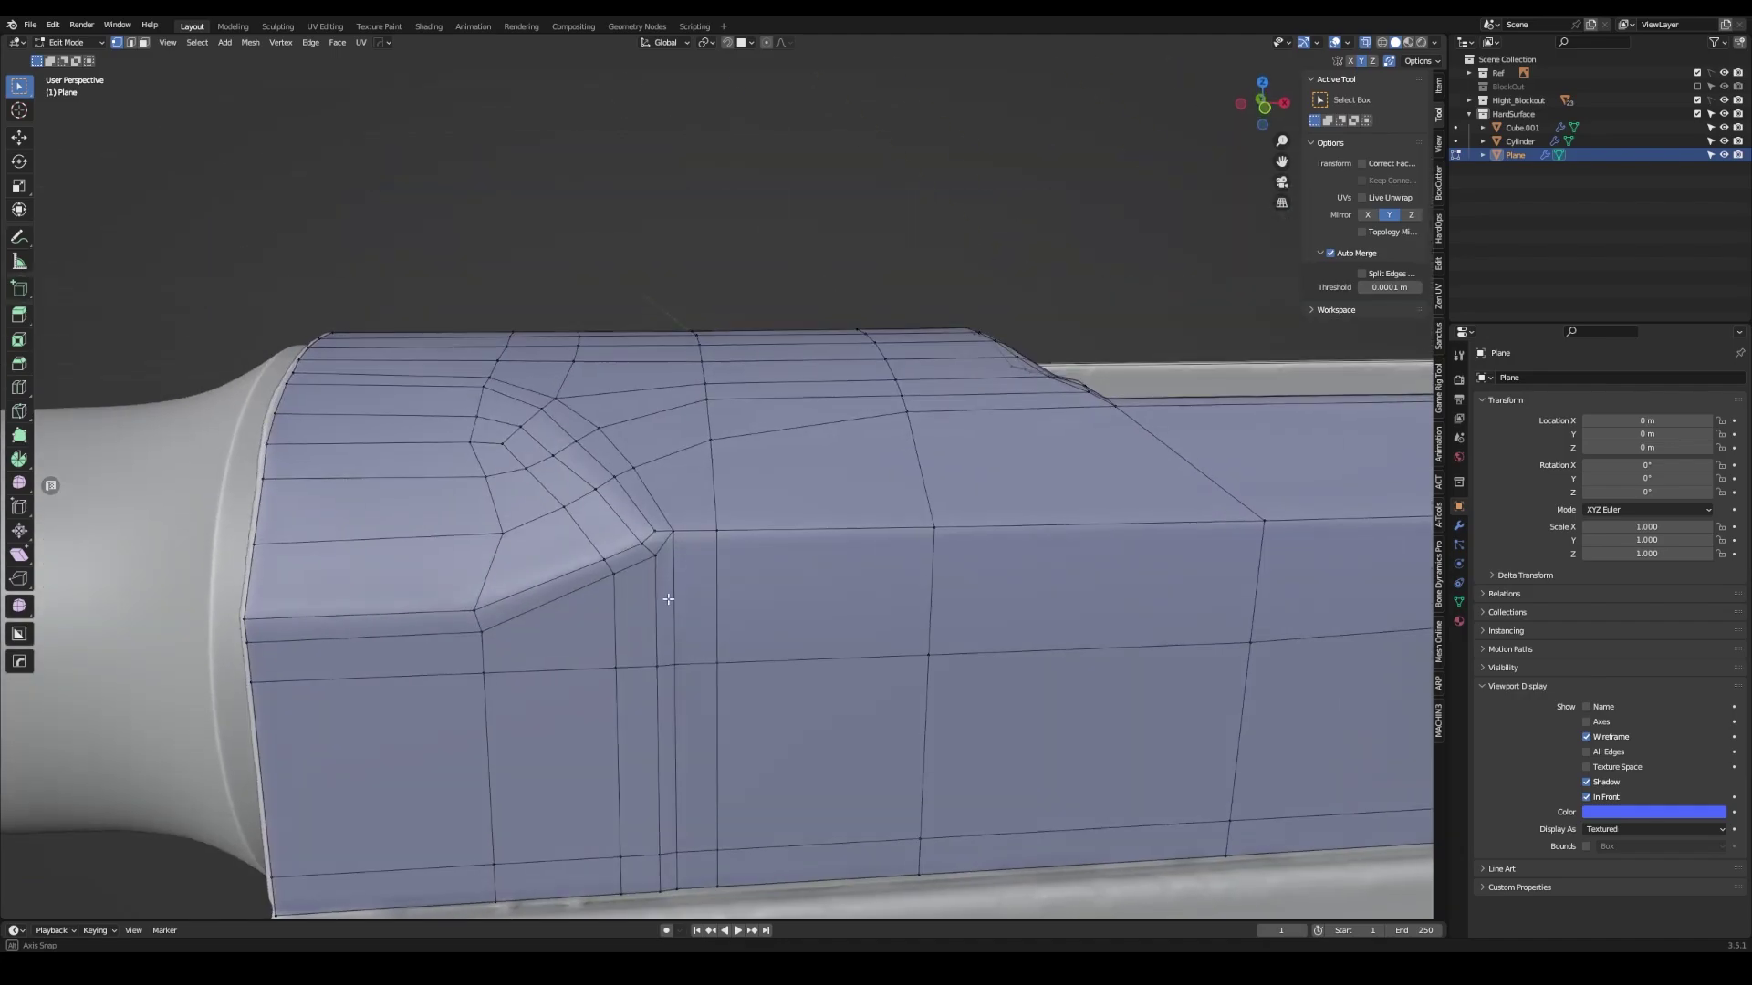
key(shift+space)
drag(652, 558, 644, 553)
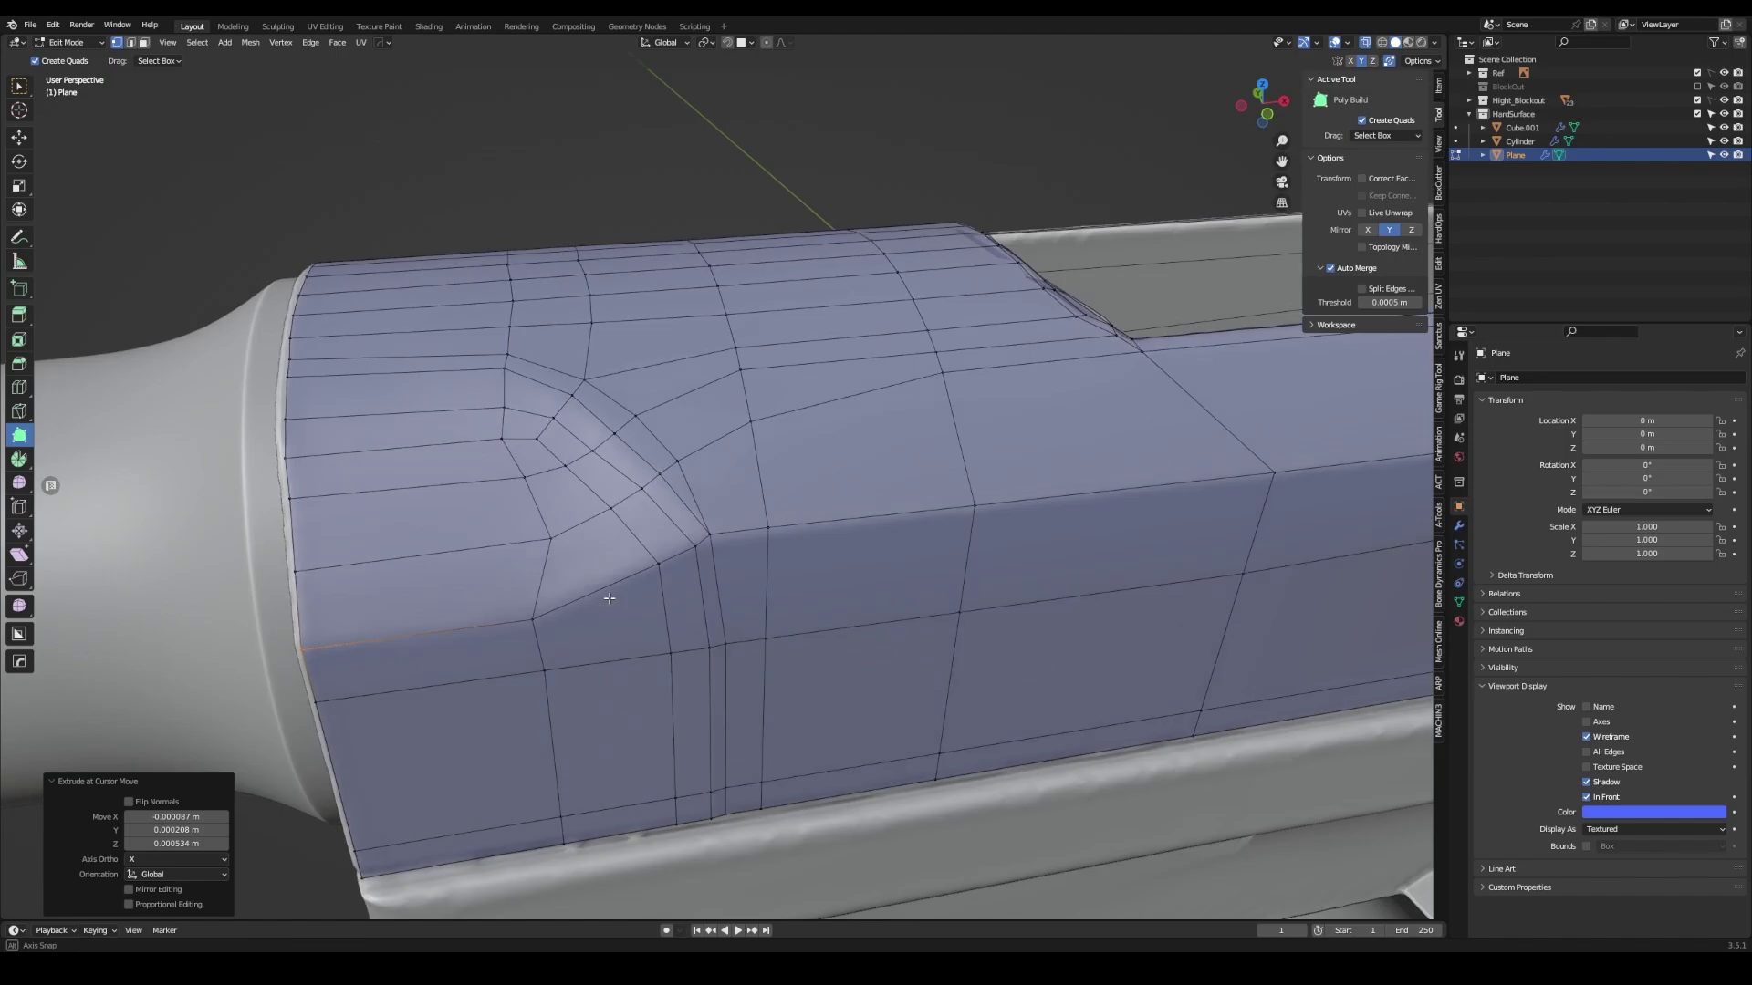
- Reposition the vertices on the rear corner bevel so they sit on the bevel
middle_drag(247, 652, 373, 507)
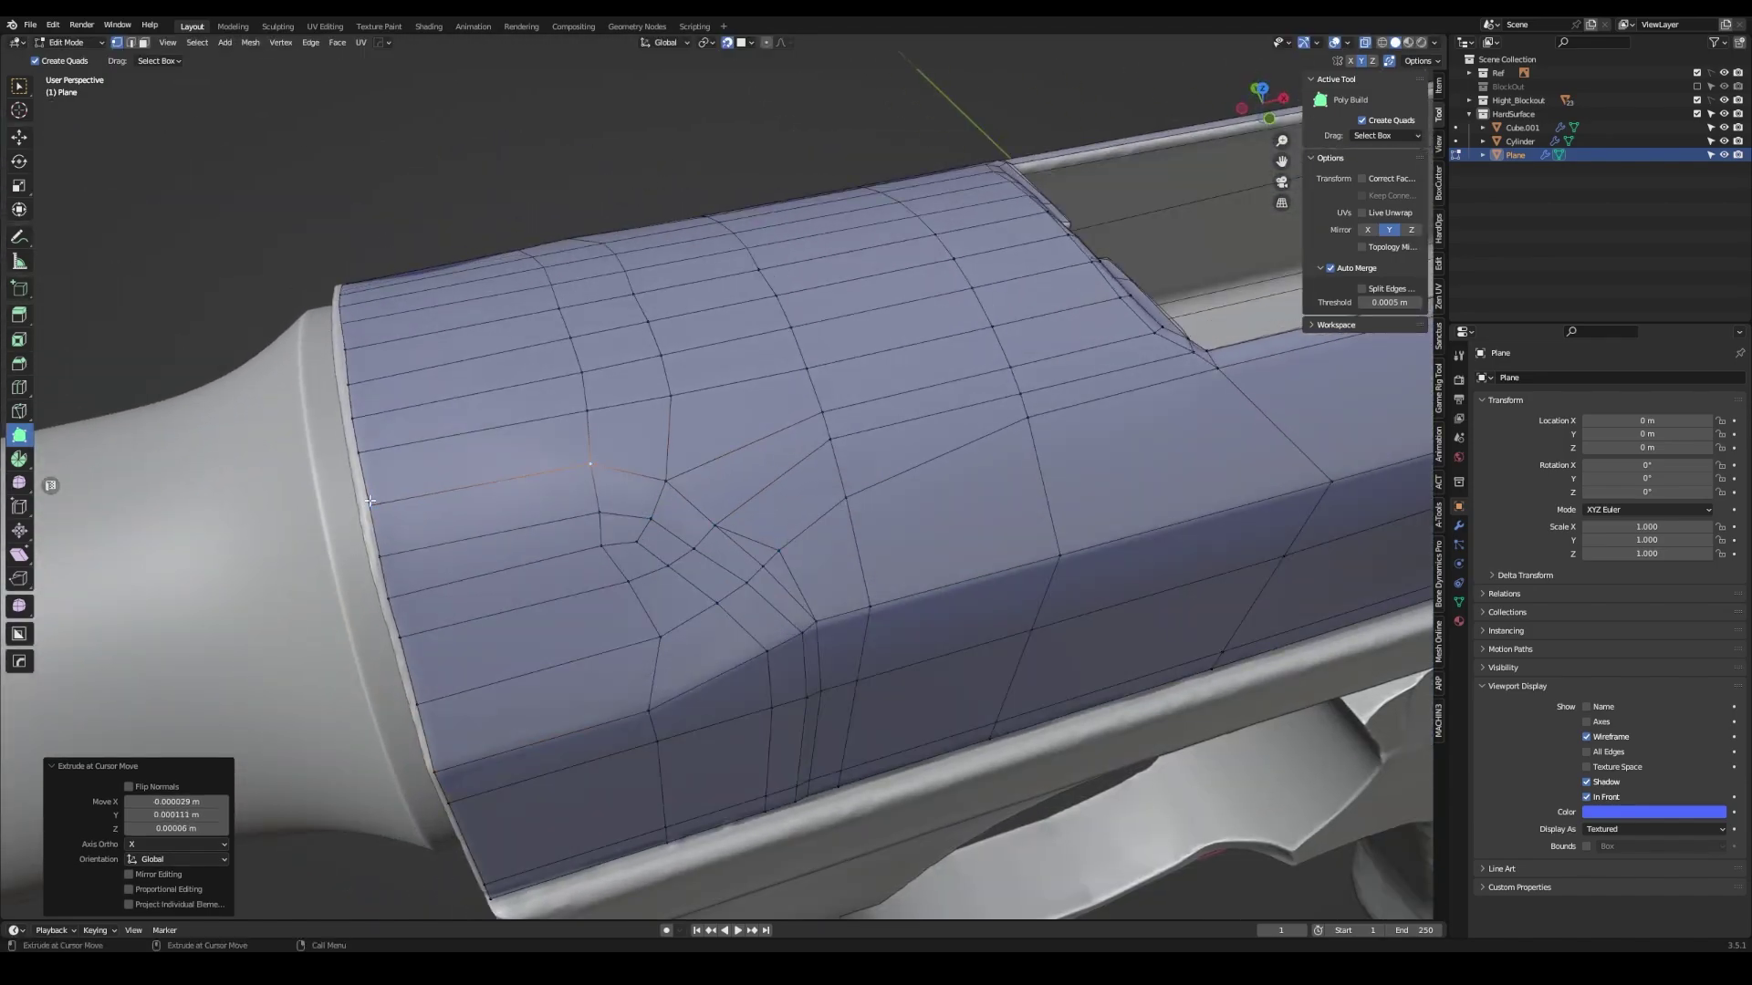
mouse_move(750, 585)
middle_down()
mouse_move(762, 736)
mouse_move(757, 467)
middle_up()
drag(758, 467, 757, 463)
drag(410, 348, 410, 349)
middle_drag(409, 349, 731, 472)
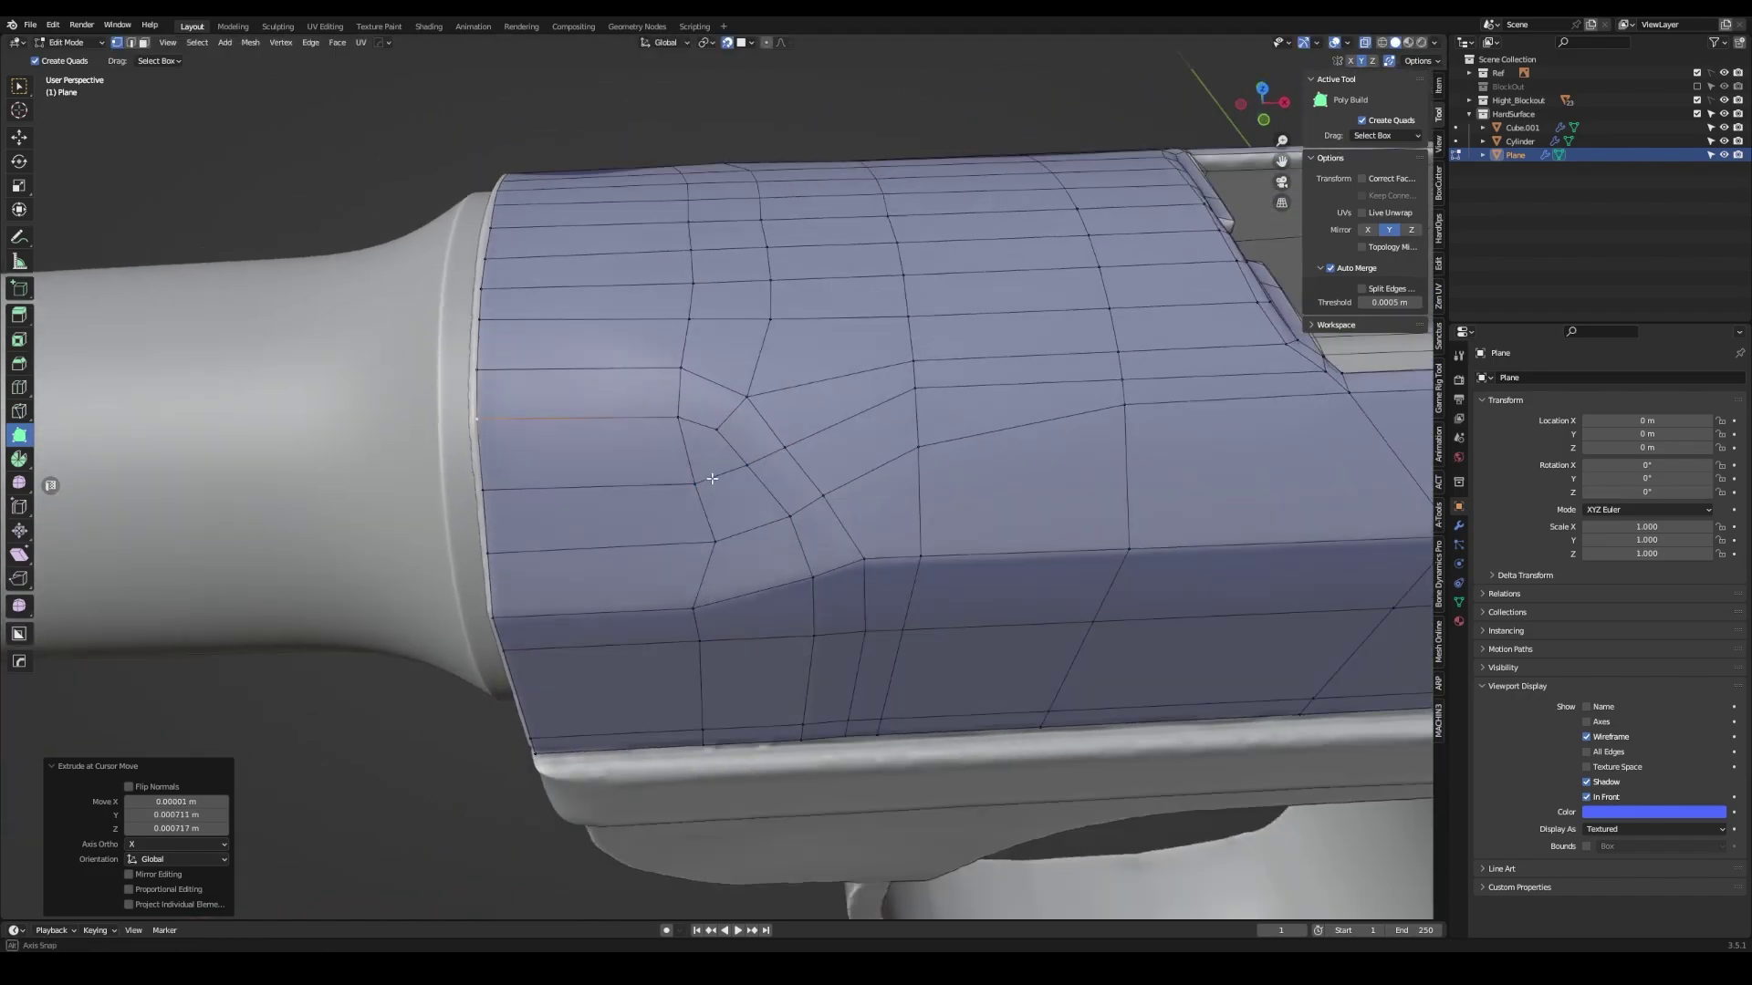
drag(677, 418, 681, 479)
middle_drag(681, 479, 748, 438)
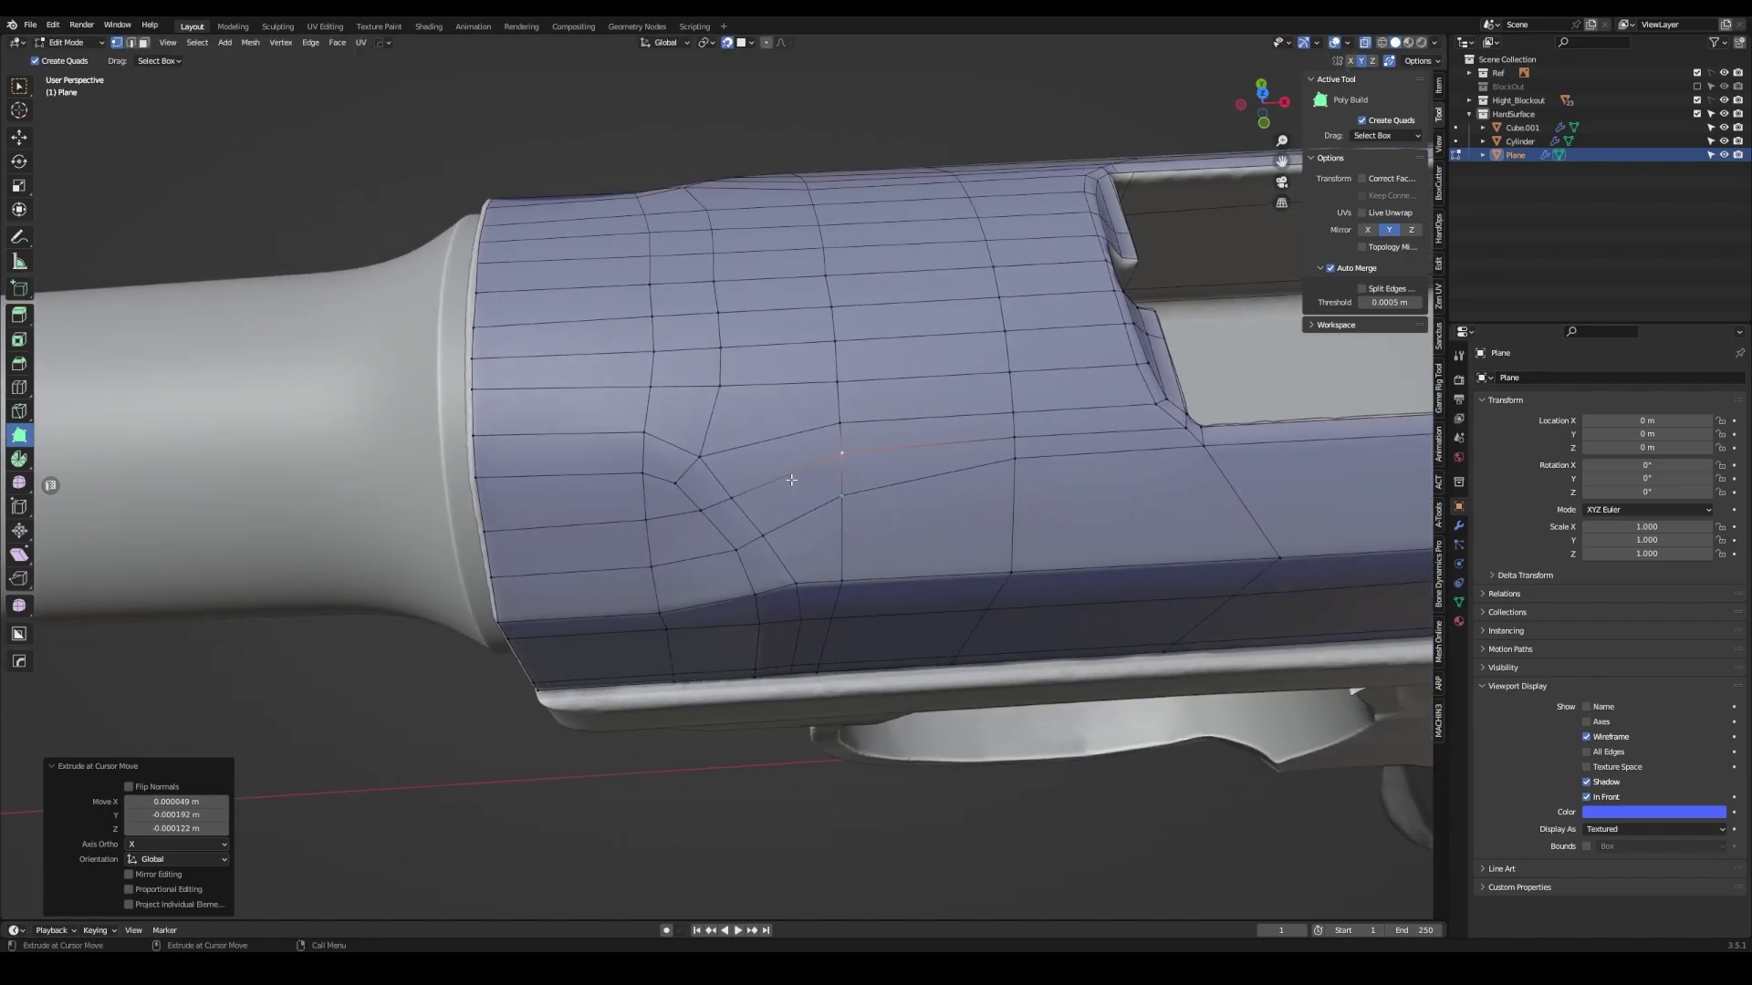
- Knife-cut a new edge from the rear corner across the slide face and dissolve the redundant edge
key(k)
click(625, 418)
click(865, 407)
key(Return)
mouse_move(862, 502)
middle_down()
mouse_move(821, 511)
mouse_move(776, 474)
middle_up()
click(775, 456)
key(g)
click(757, 439)
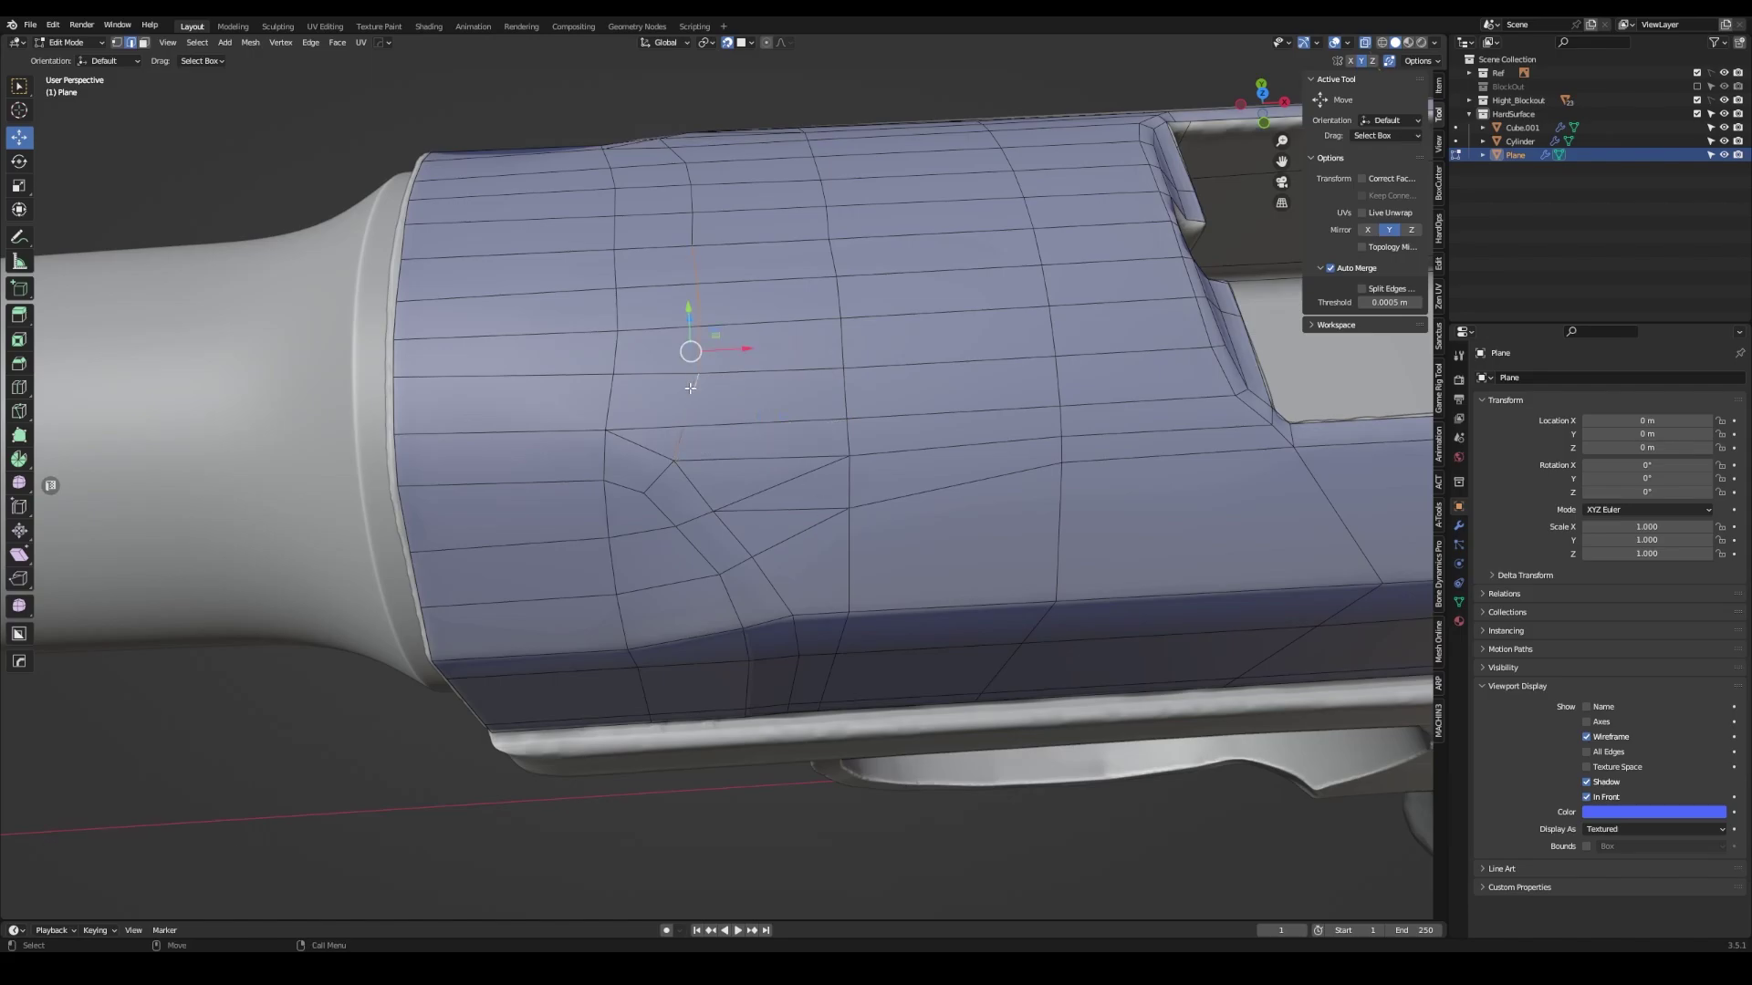
key(ctrl+x)
- Add a vertex near the dissolved corner, merge it in, and settle a rear vertex
mouse_move(670, 584)
middle_down()
mouse_move(756, 504)
mouse_move(821, 474)
middle_up()
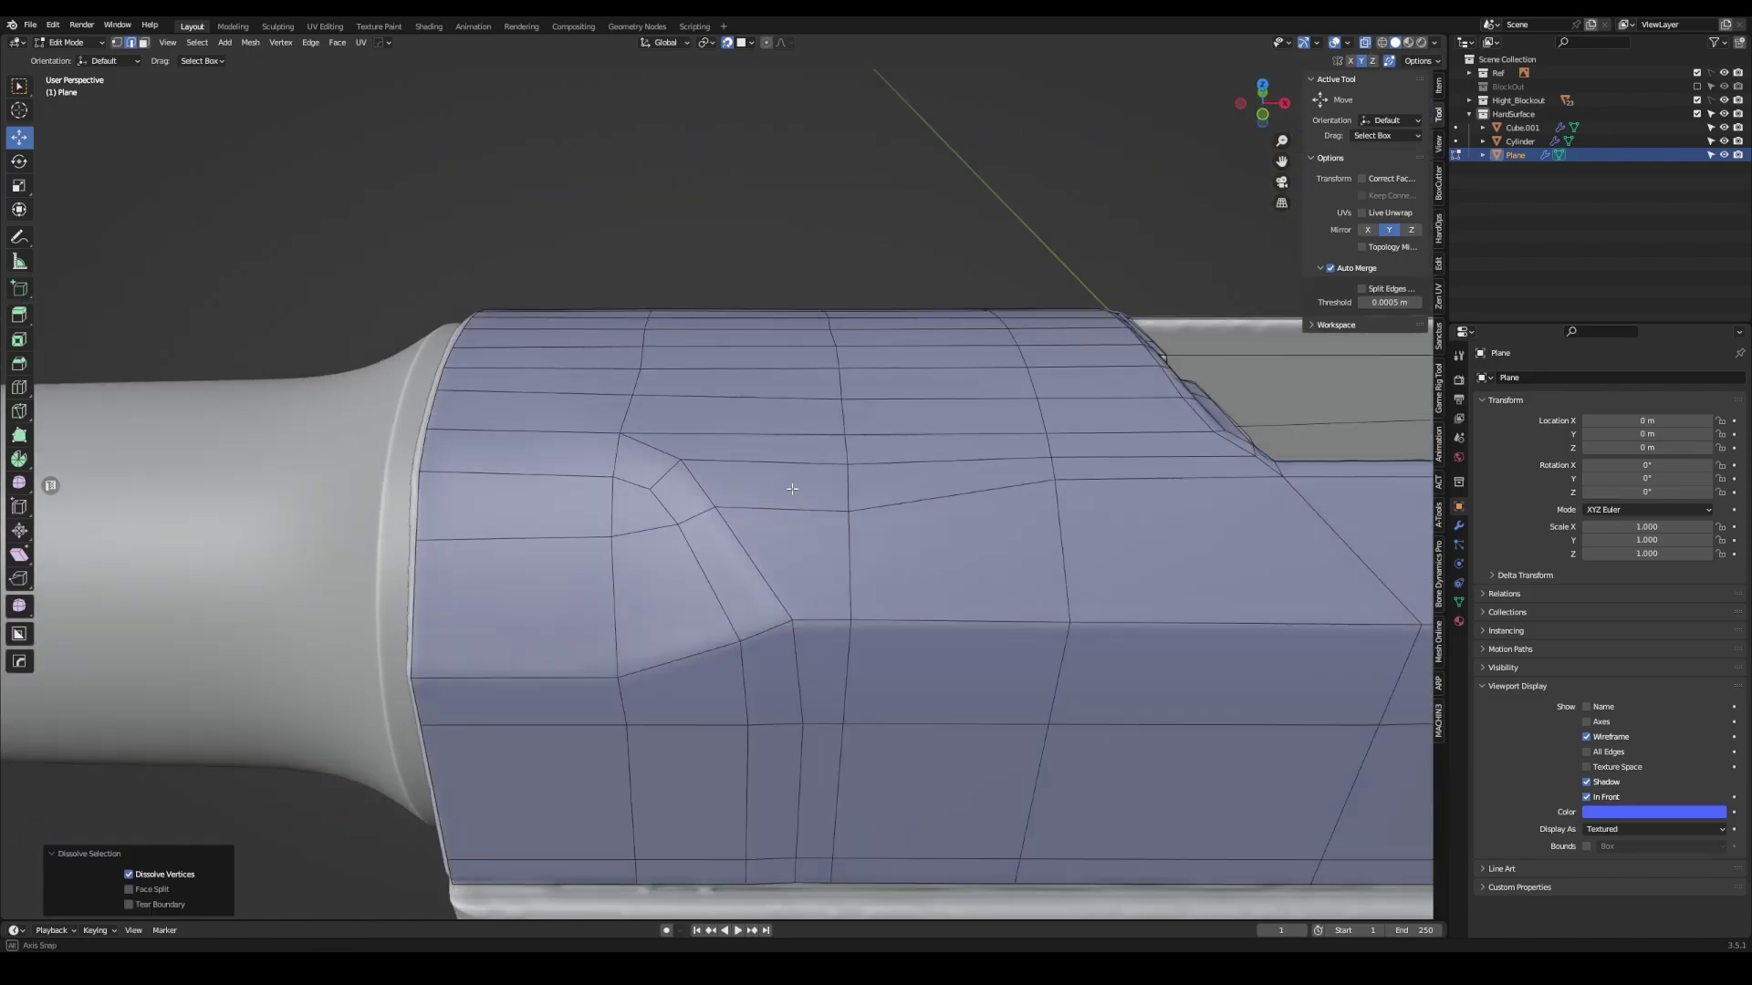
click(857, 465)
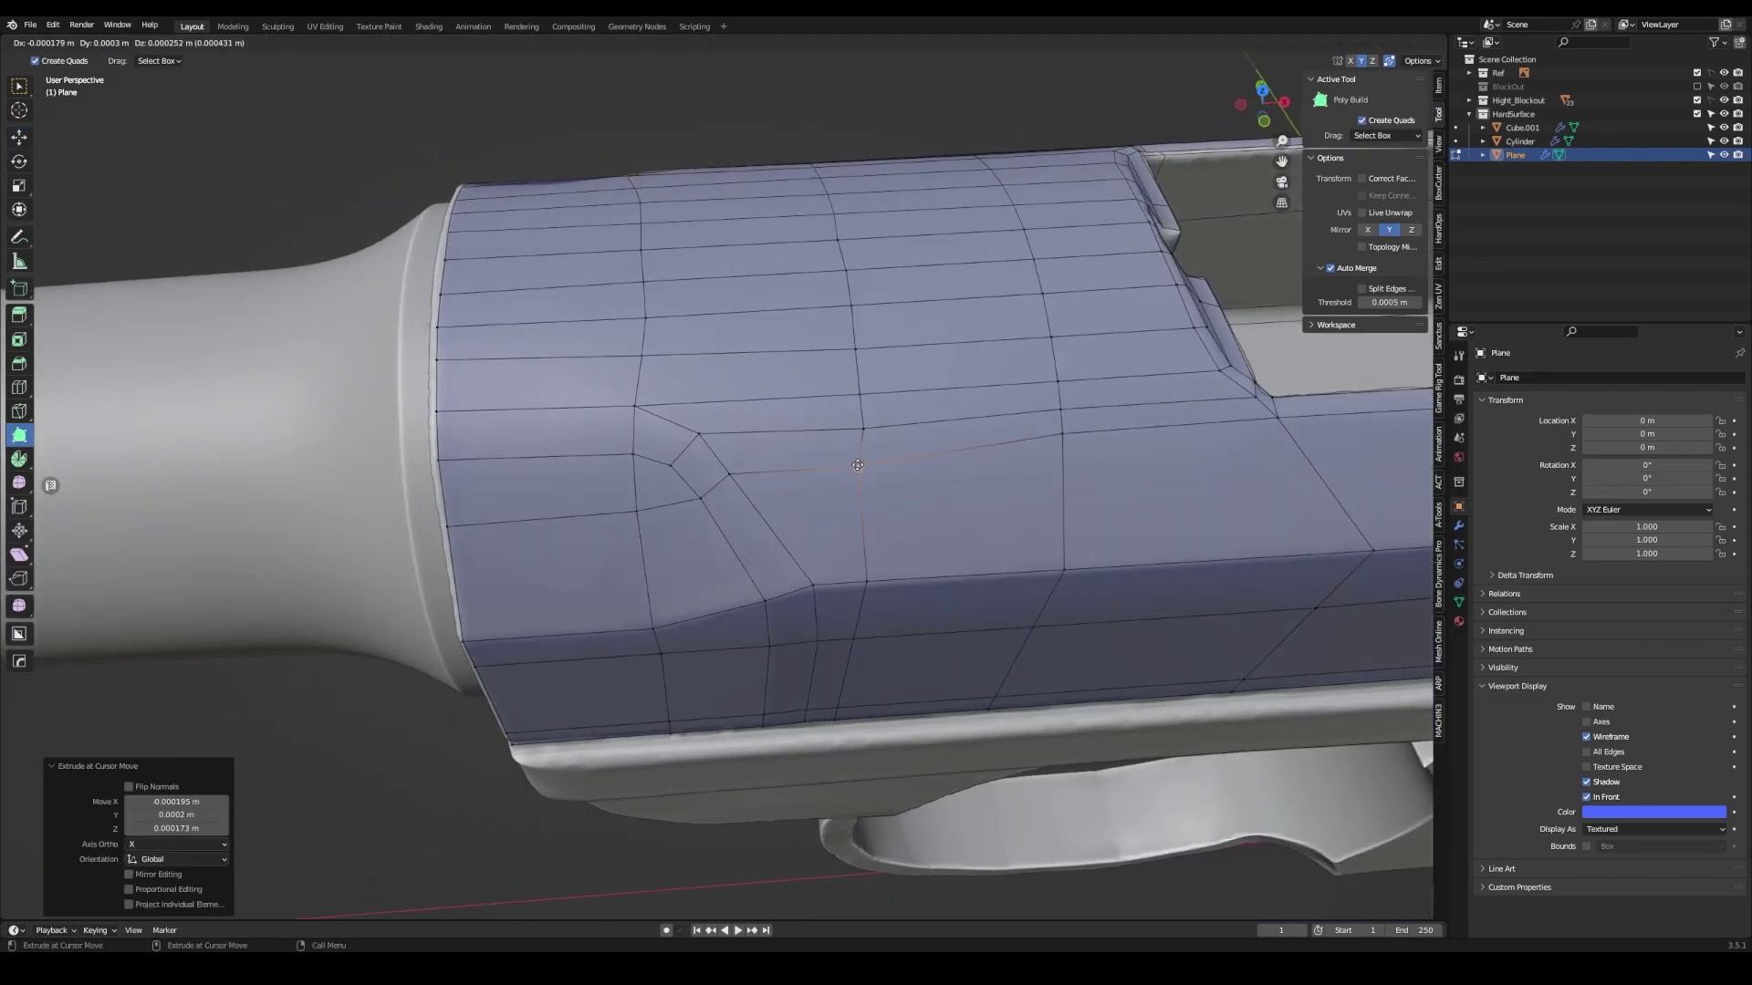
click(701, 498)
shift+middle_drag(700, 499, 742, 477)
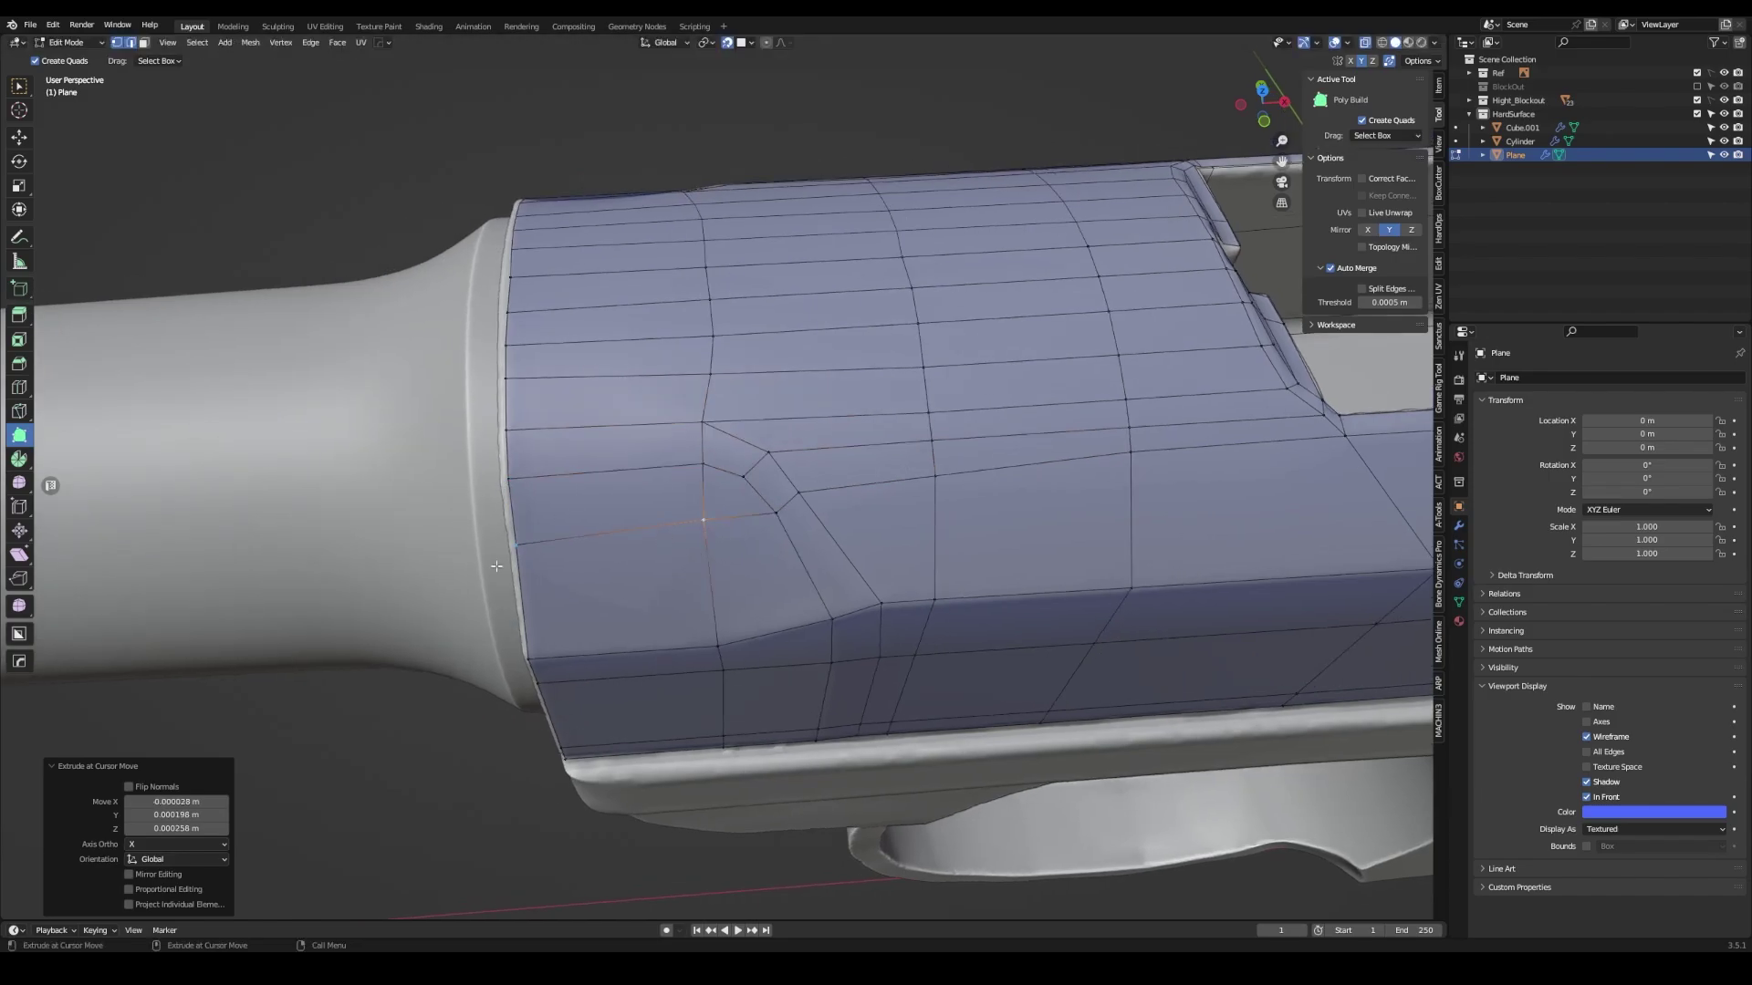
middle_drag(497, 566, 784, 490)
scroll(1056, 450, down, 4)
scroll(817, 492, up, 3)
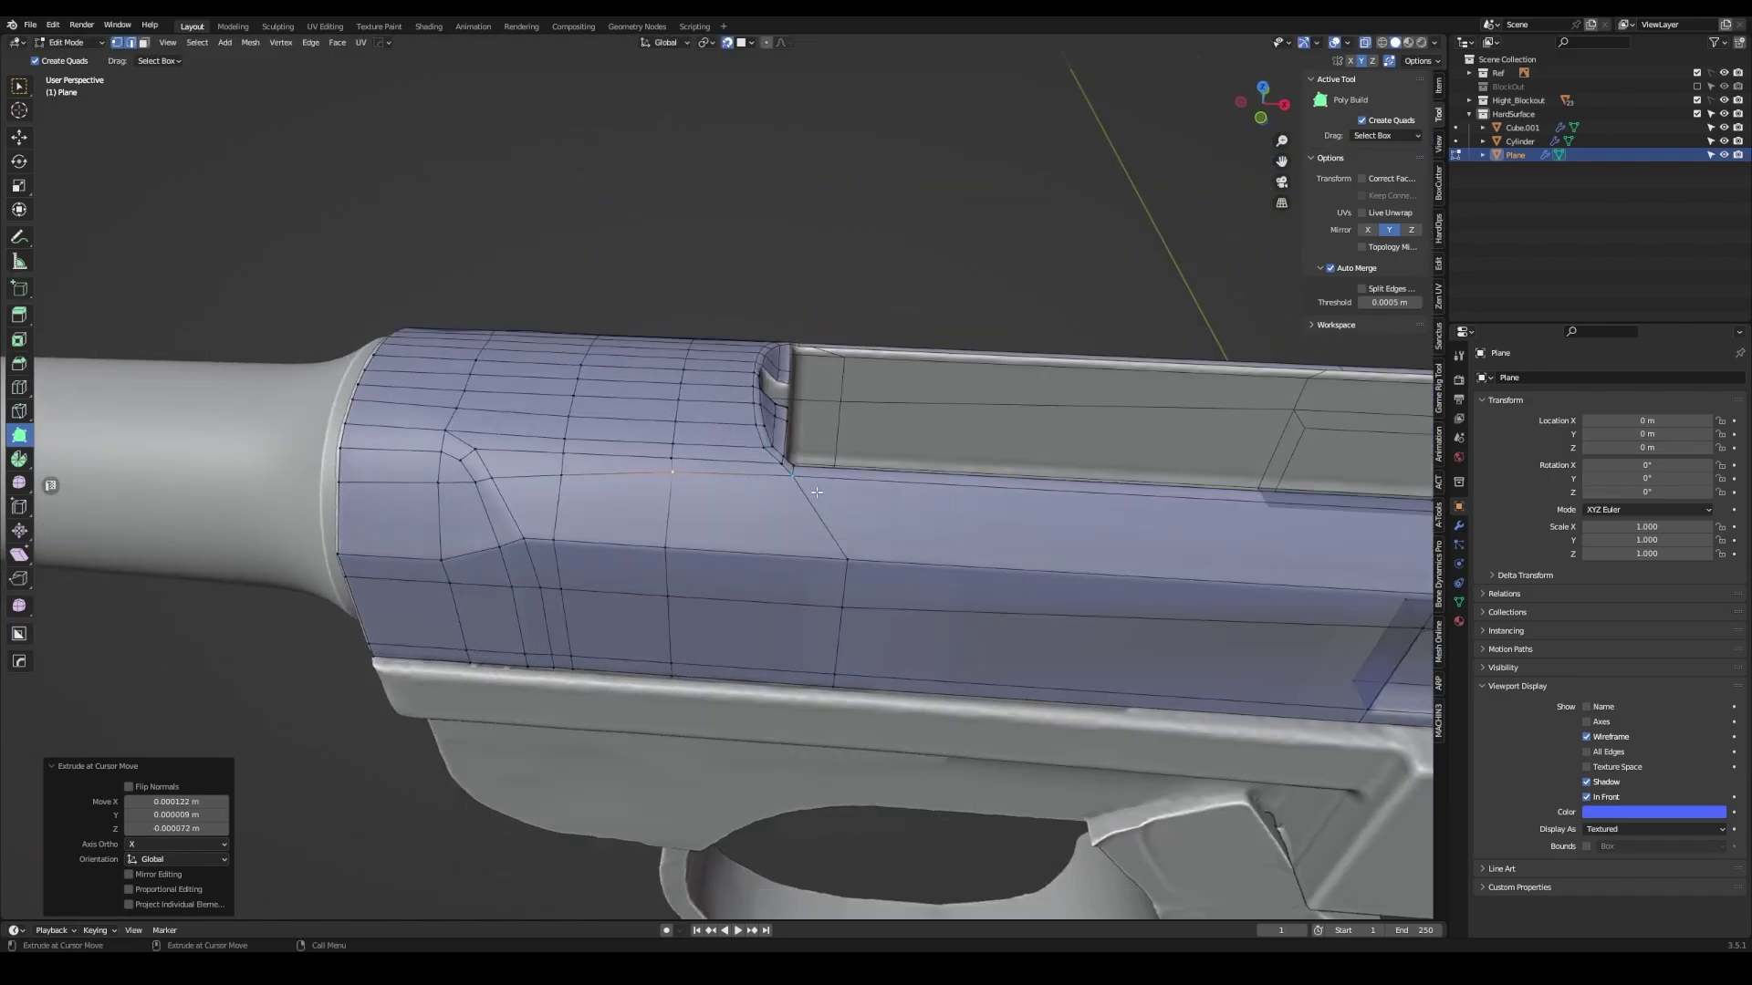
scroll(672, 471, up, 5)
drag(602, 418, 602, 418)
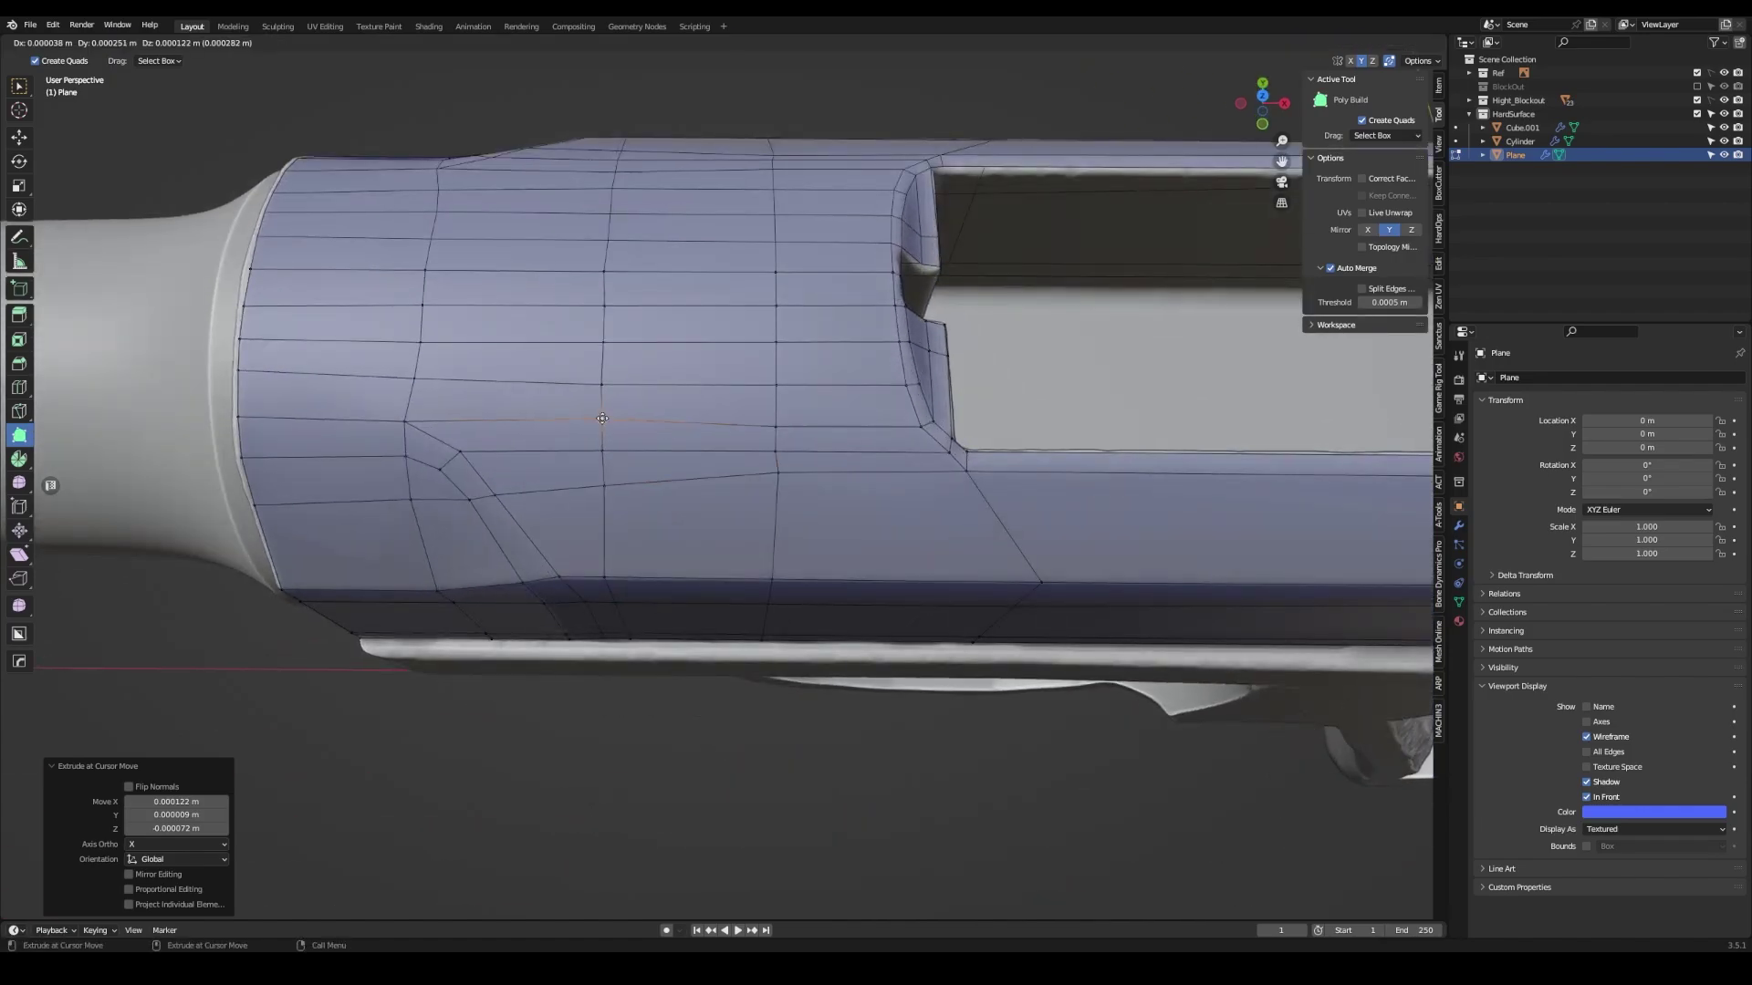
scroll(777, 455, down, 2)
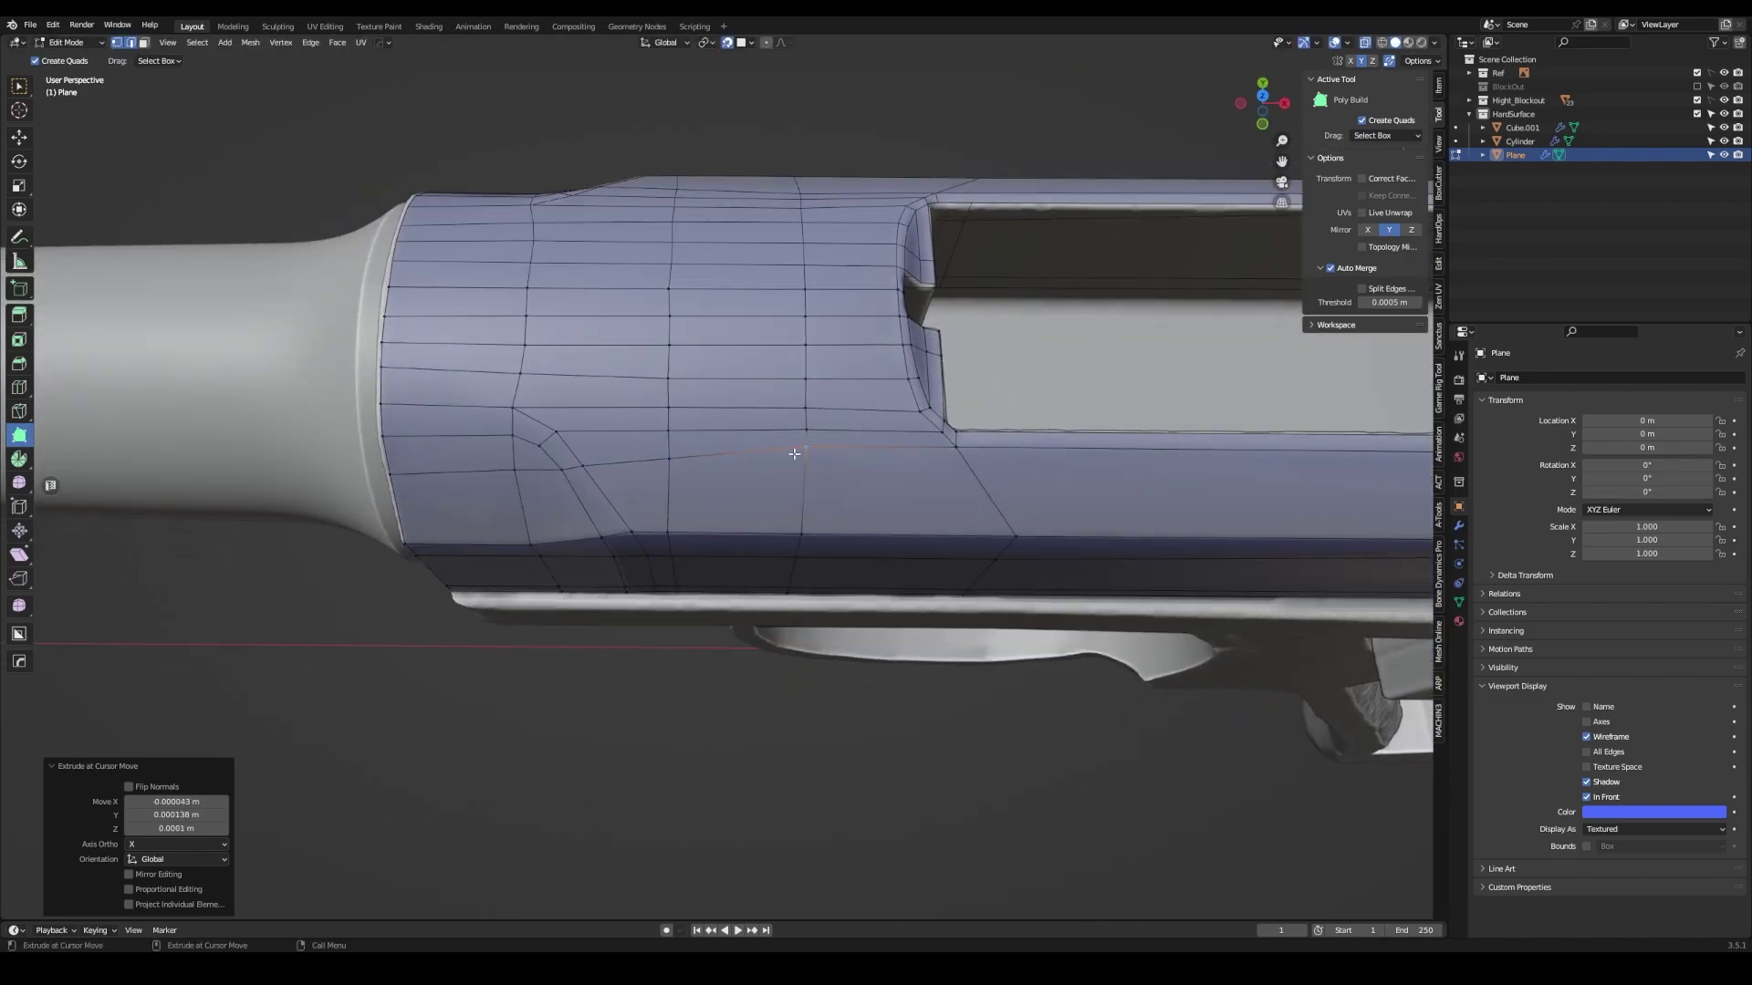
drag(669, 449, 669, 448)
- Tweak the remaining vertices around the rear corner bevel
middle_drag(668, 449, 738, 532)
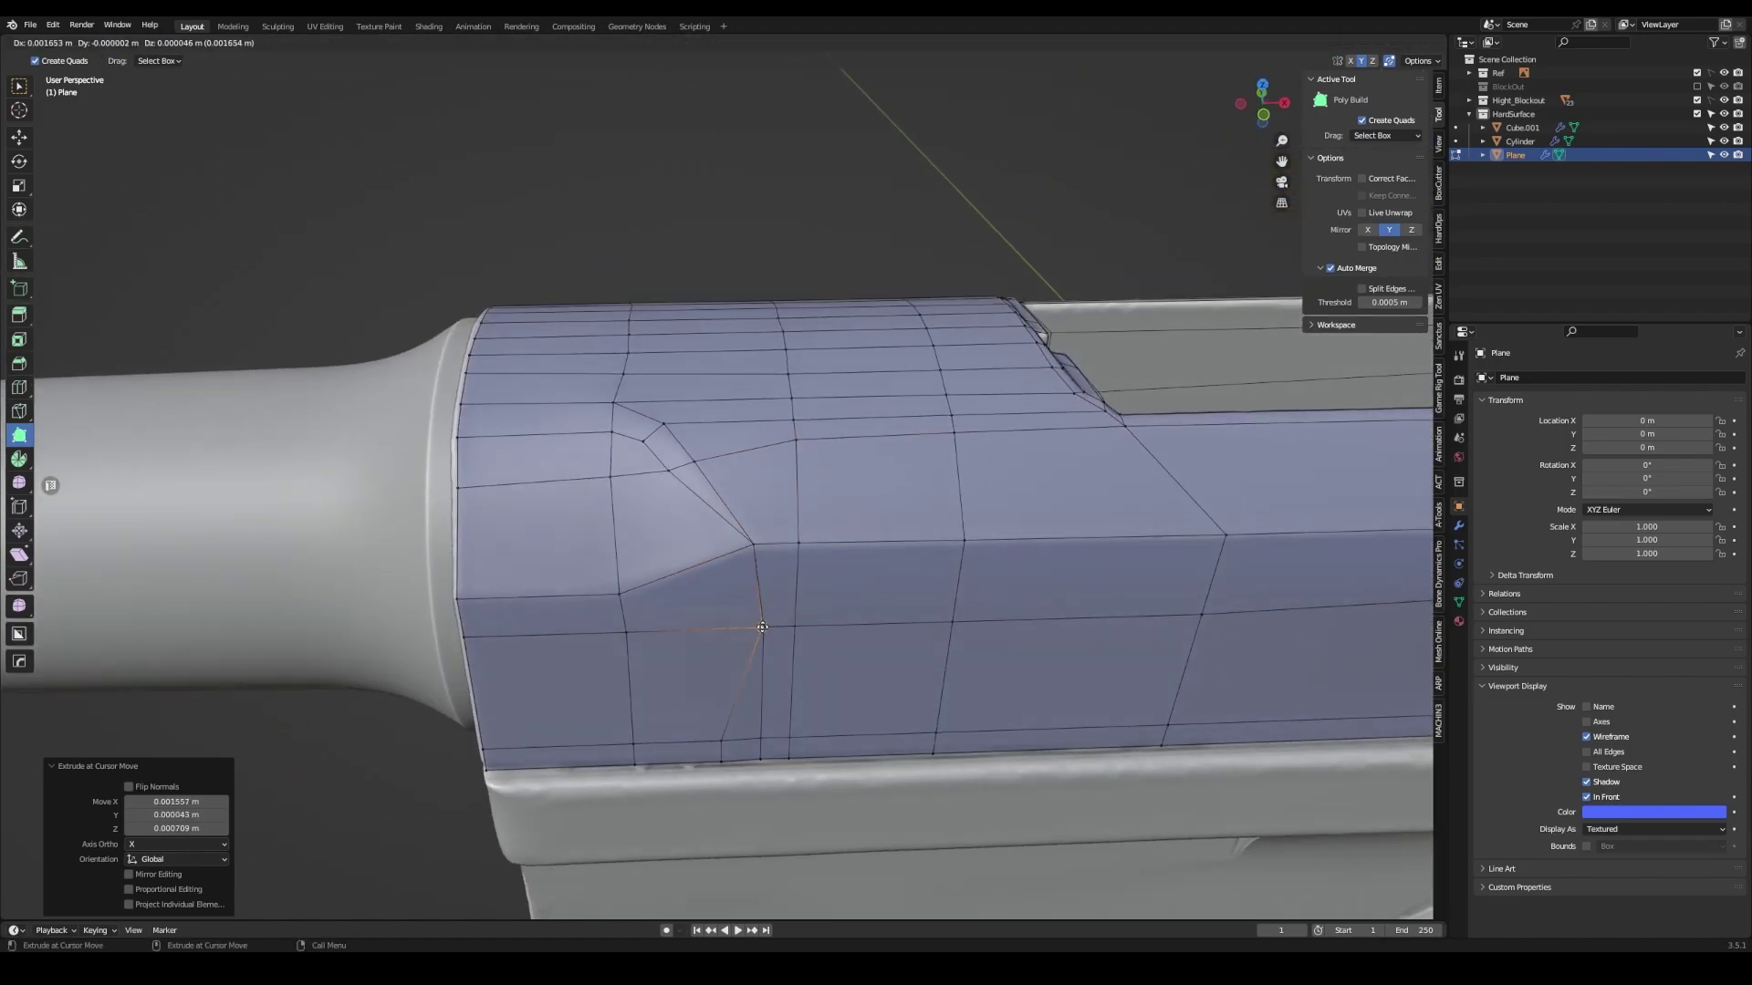
drag(762, 758, 763, 758)
middle_drag(762, 757, 645, 439)
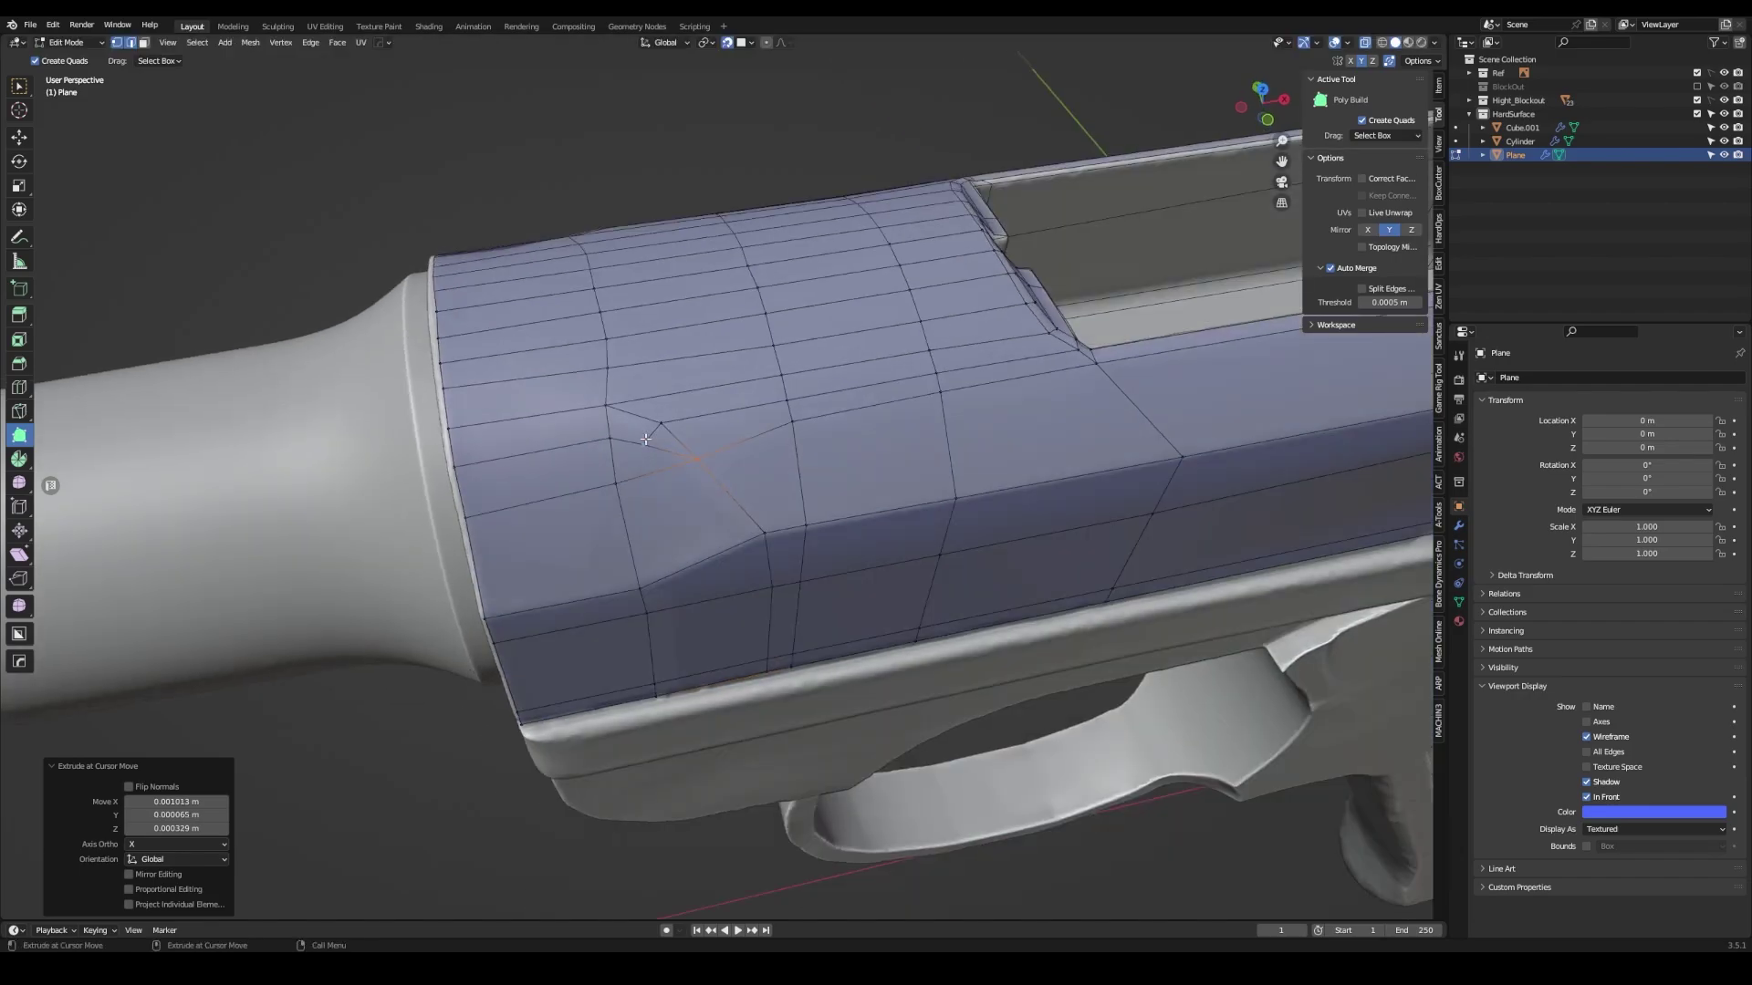
click(451, 428)
middle_drag(452, 429, 807, 443)
click(610, 471)
mouse_move(610, 472)
middle_down()
mouse_move(678, 443)
mouse_move(499, 421)
middle_up()
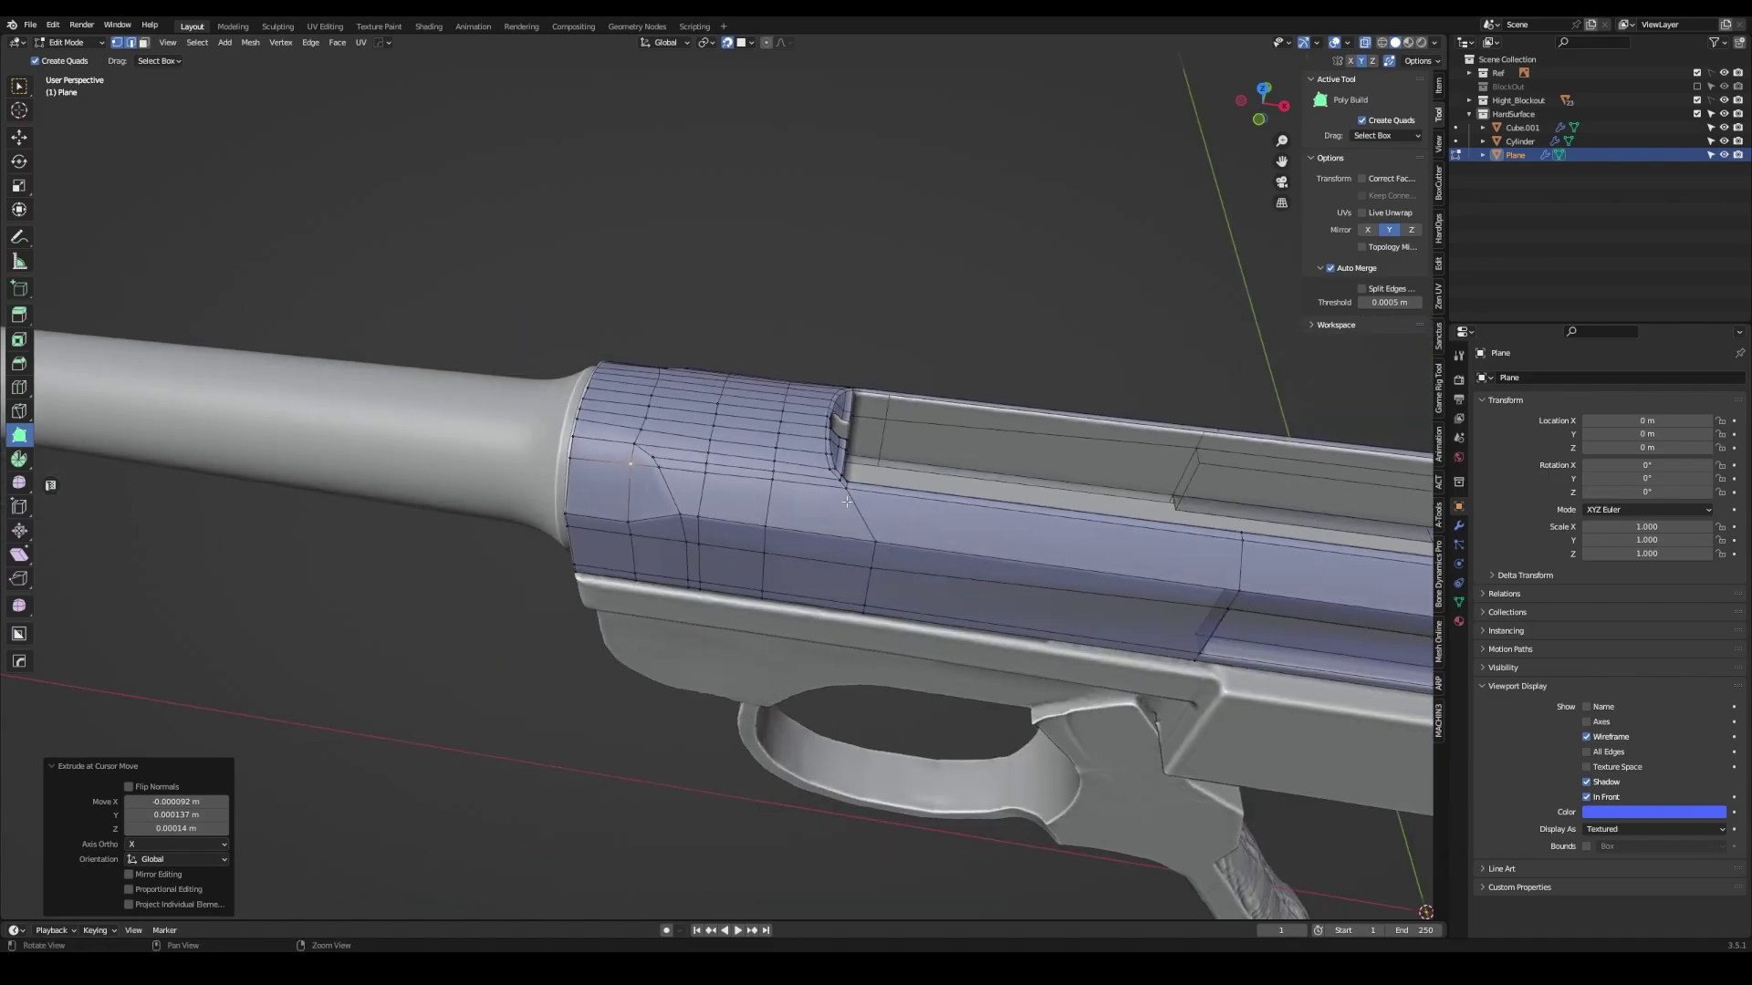
drag(496, 419, 498, 421)
mouse_move(498, 421)
middle_down()
mouse_move(762, 621)
mouse_move(793, 528)
middle_up()
- Slide the selected rear vertices along the X axis of the slide
key(w)
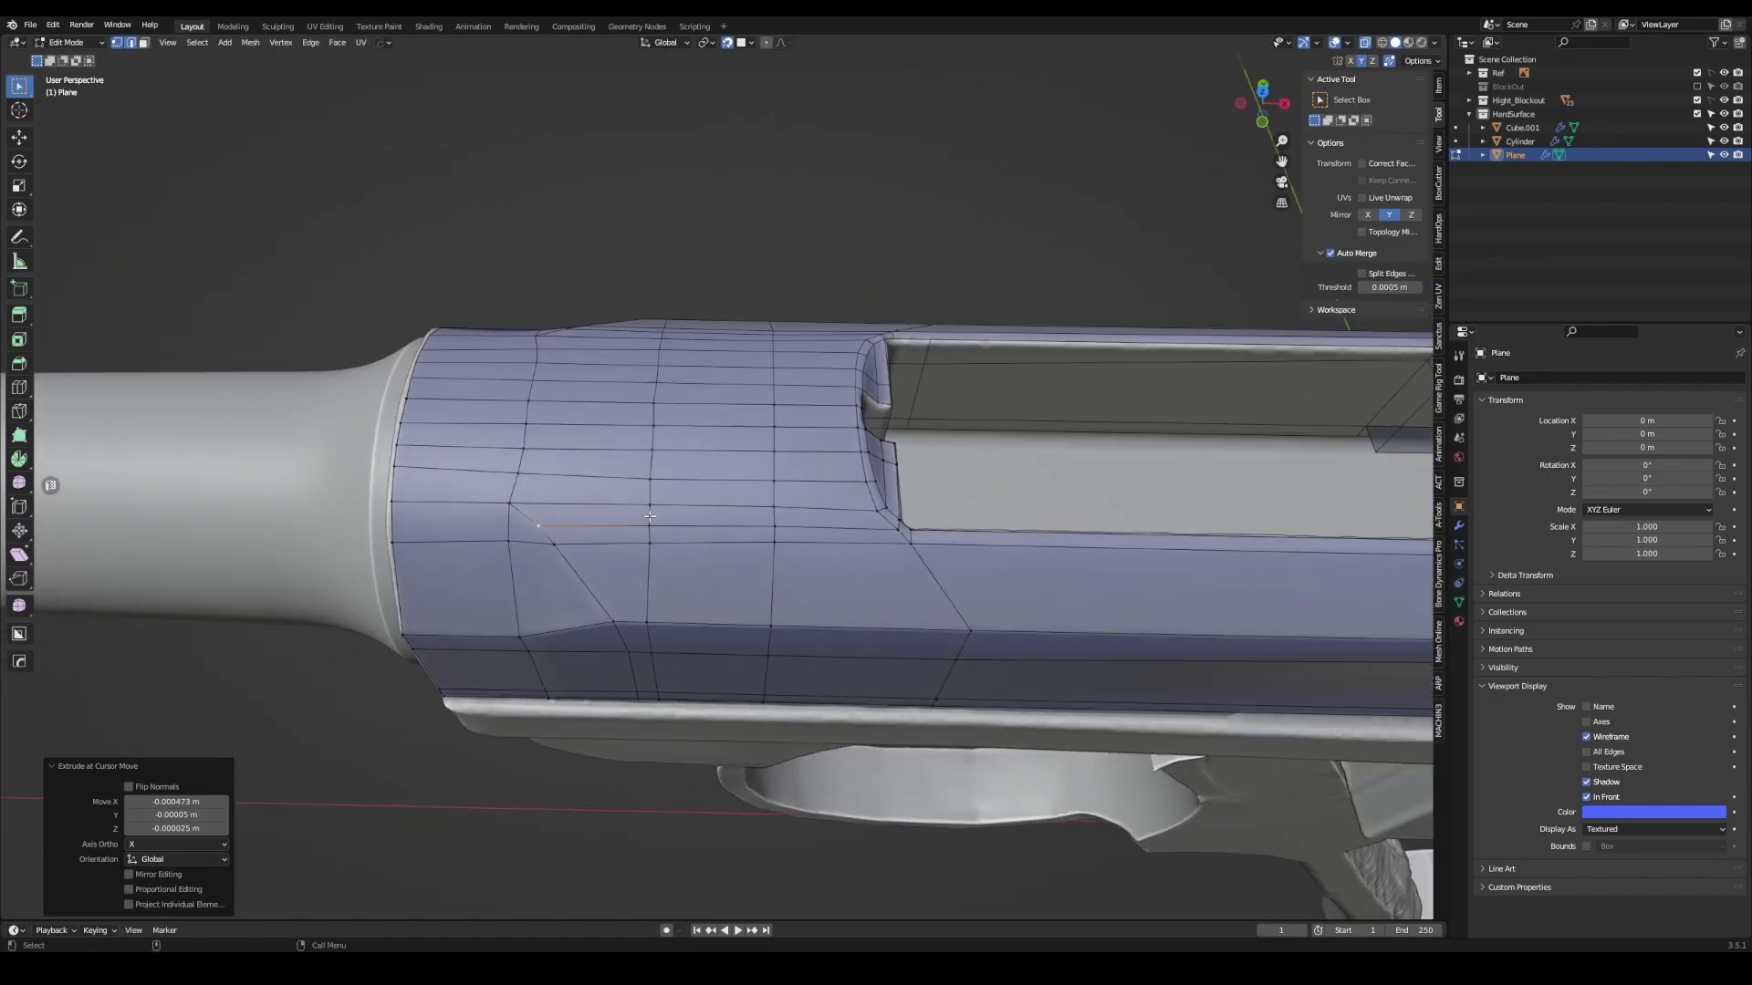
scroll(794, 529, up, 2)
key(shift+space)
key(s)
key(shift+space)
key(g)
drag(799, 534, 807, 534)
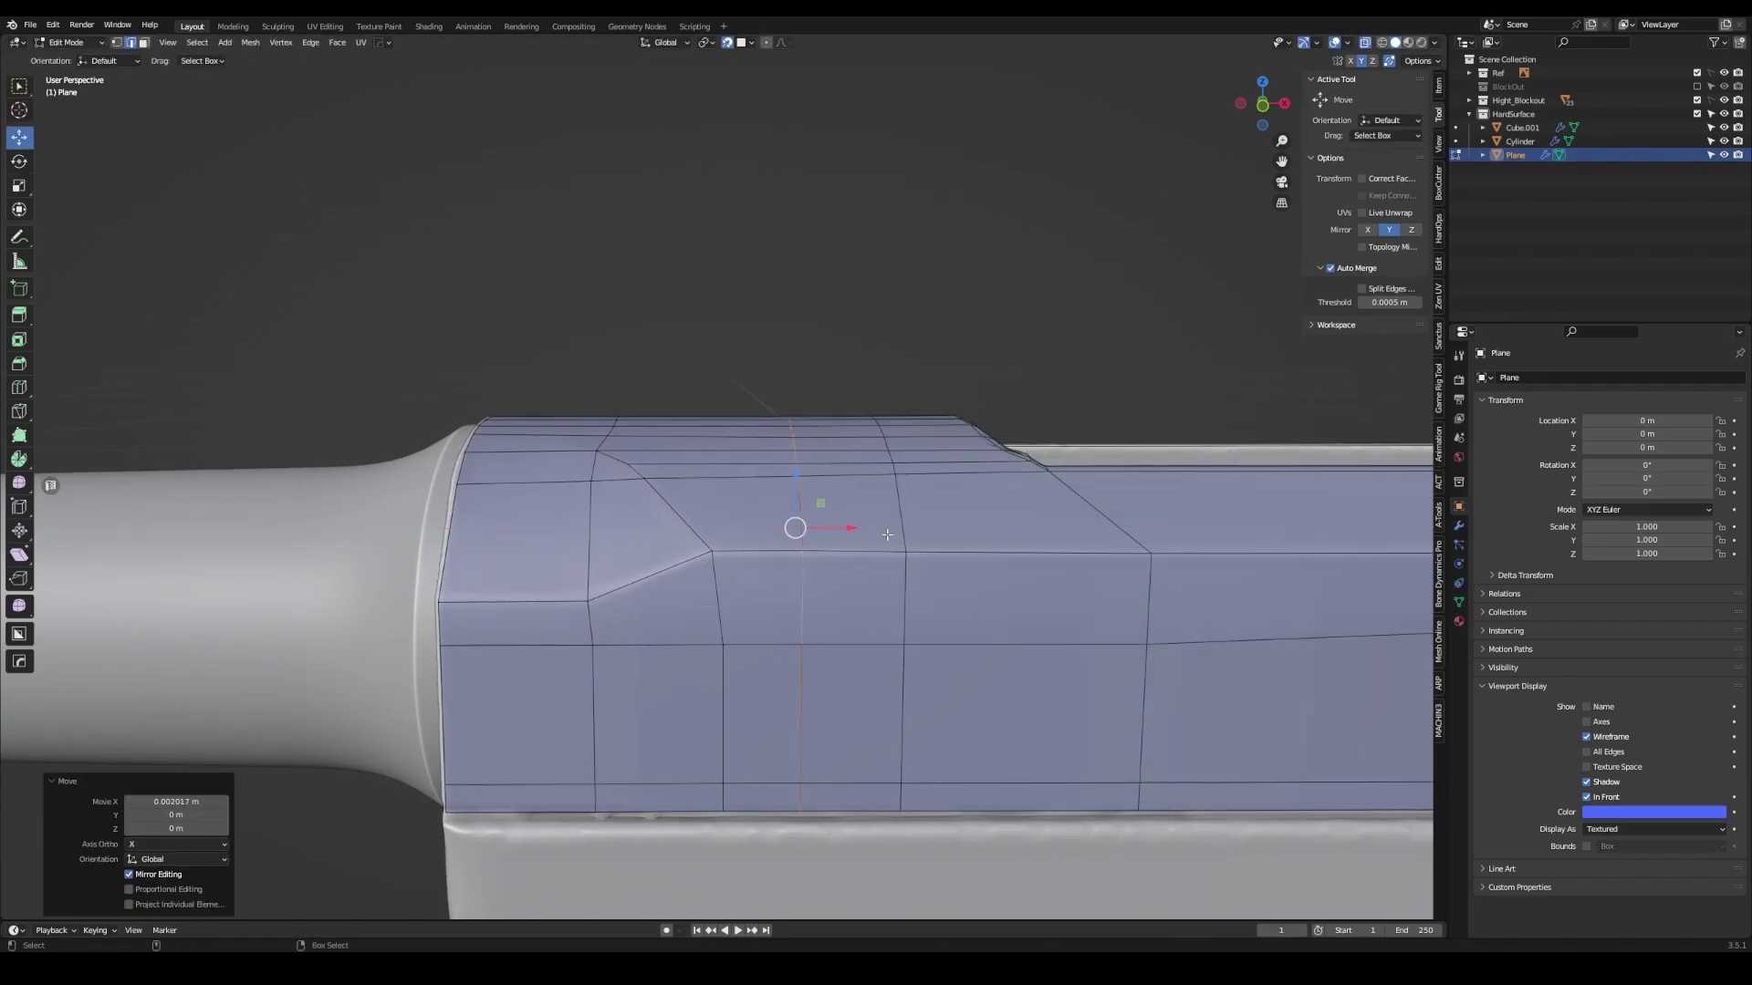
mouse_move(807, 533)
middle_down()
mouse_move(647, 472)
mouse_move(845, 471)
mouse_move(856, 488)
mouse_move(793, 693)
middle_up()
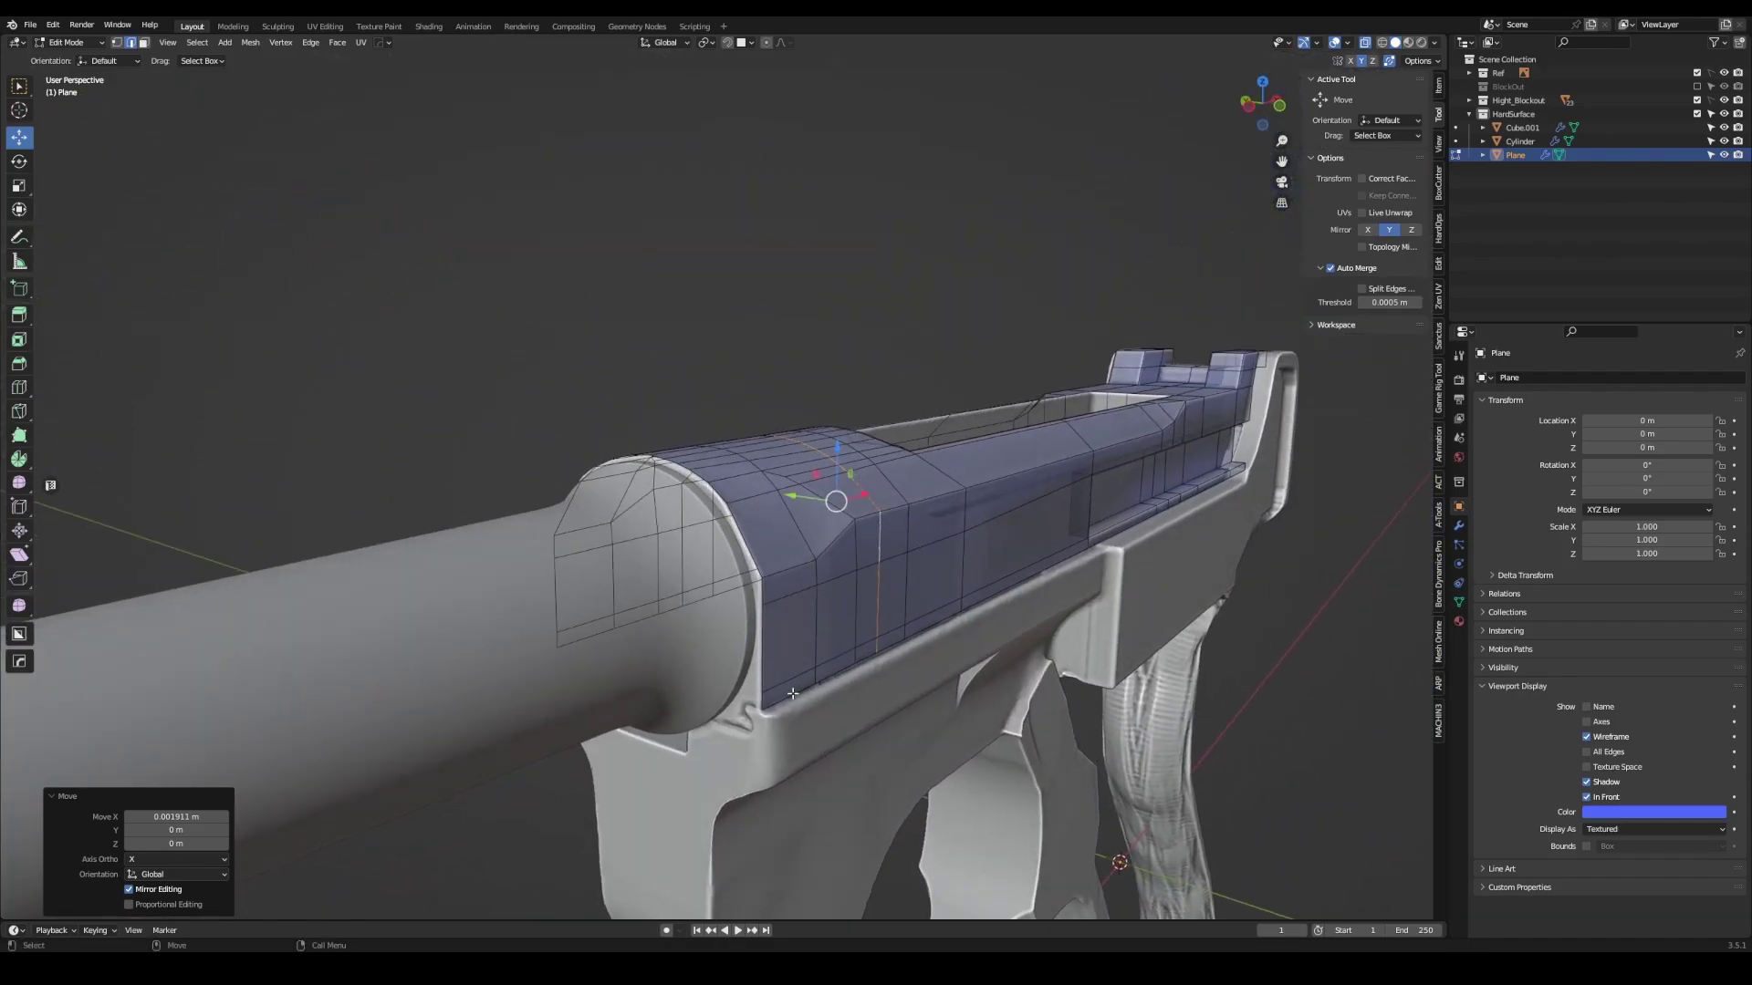
- Select the lower rail edge path and extrude it along Y
ctrl+click(1237, 473)
scroll(1237, 473, up, 3)
key(shift+space)
key(e)
click(1321, 507)
key(g)
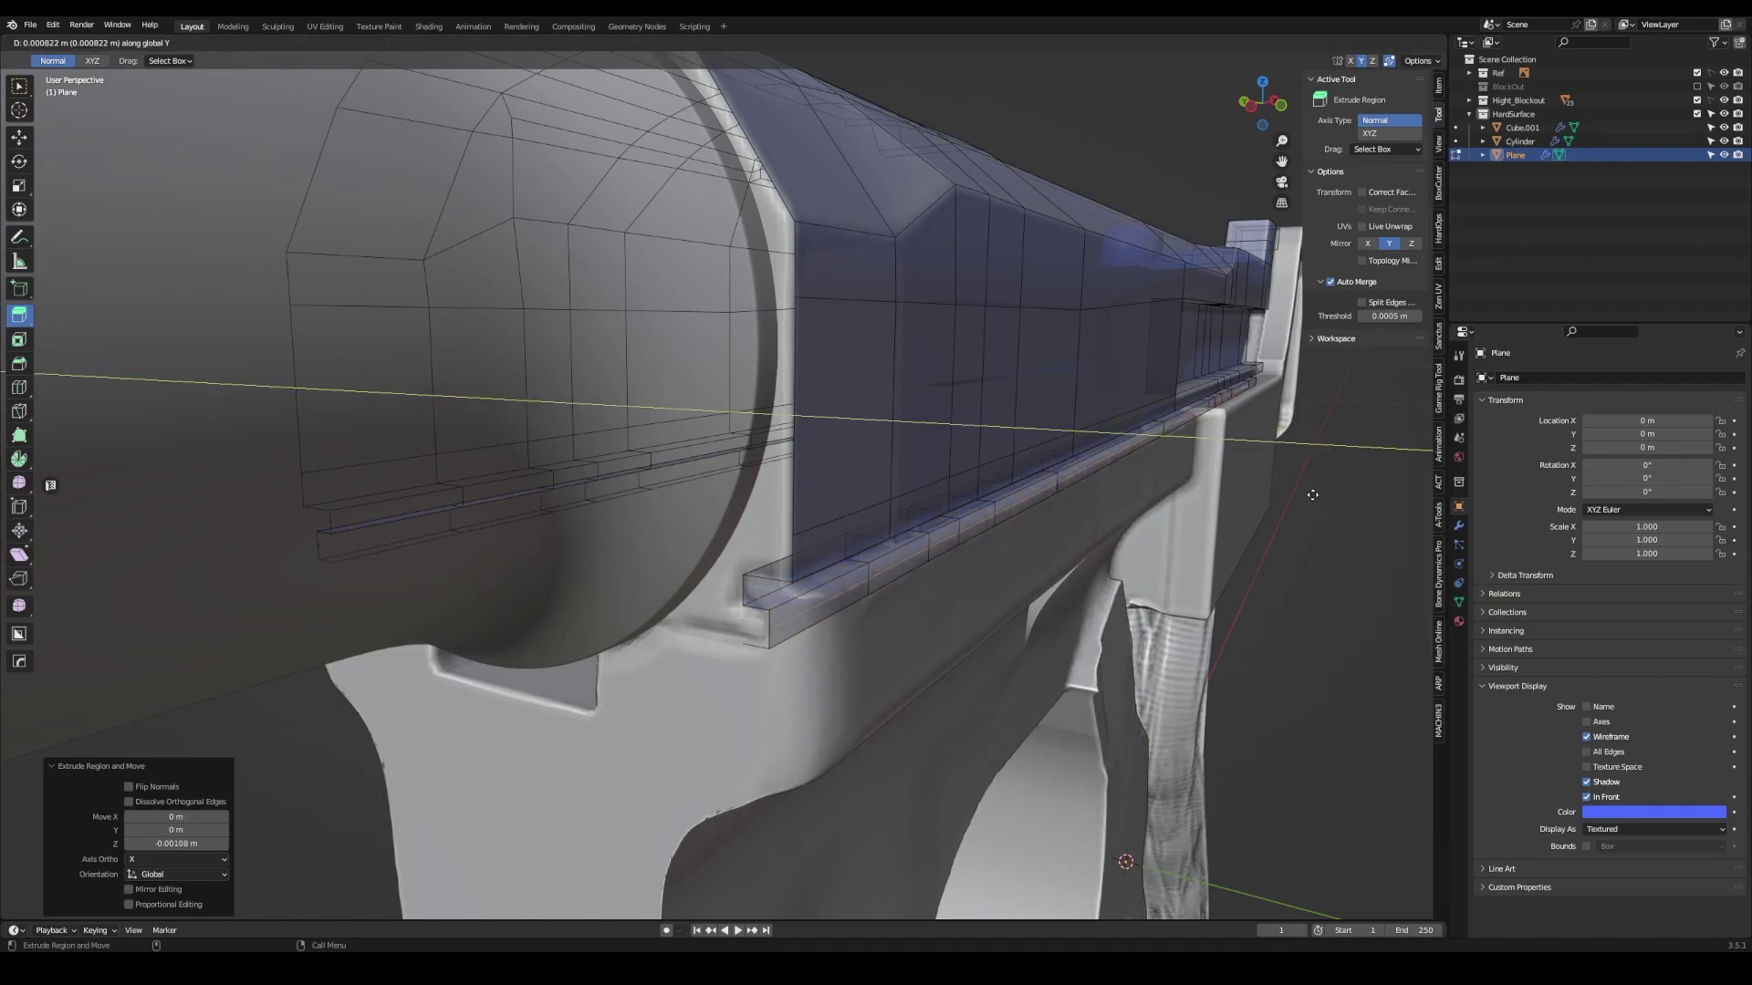
- Extrude the selected edges over the slide's front end in left side view
click(1311, 495)
key(shift+space)
key(g)
key(ctrl+KP_3)
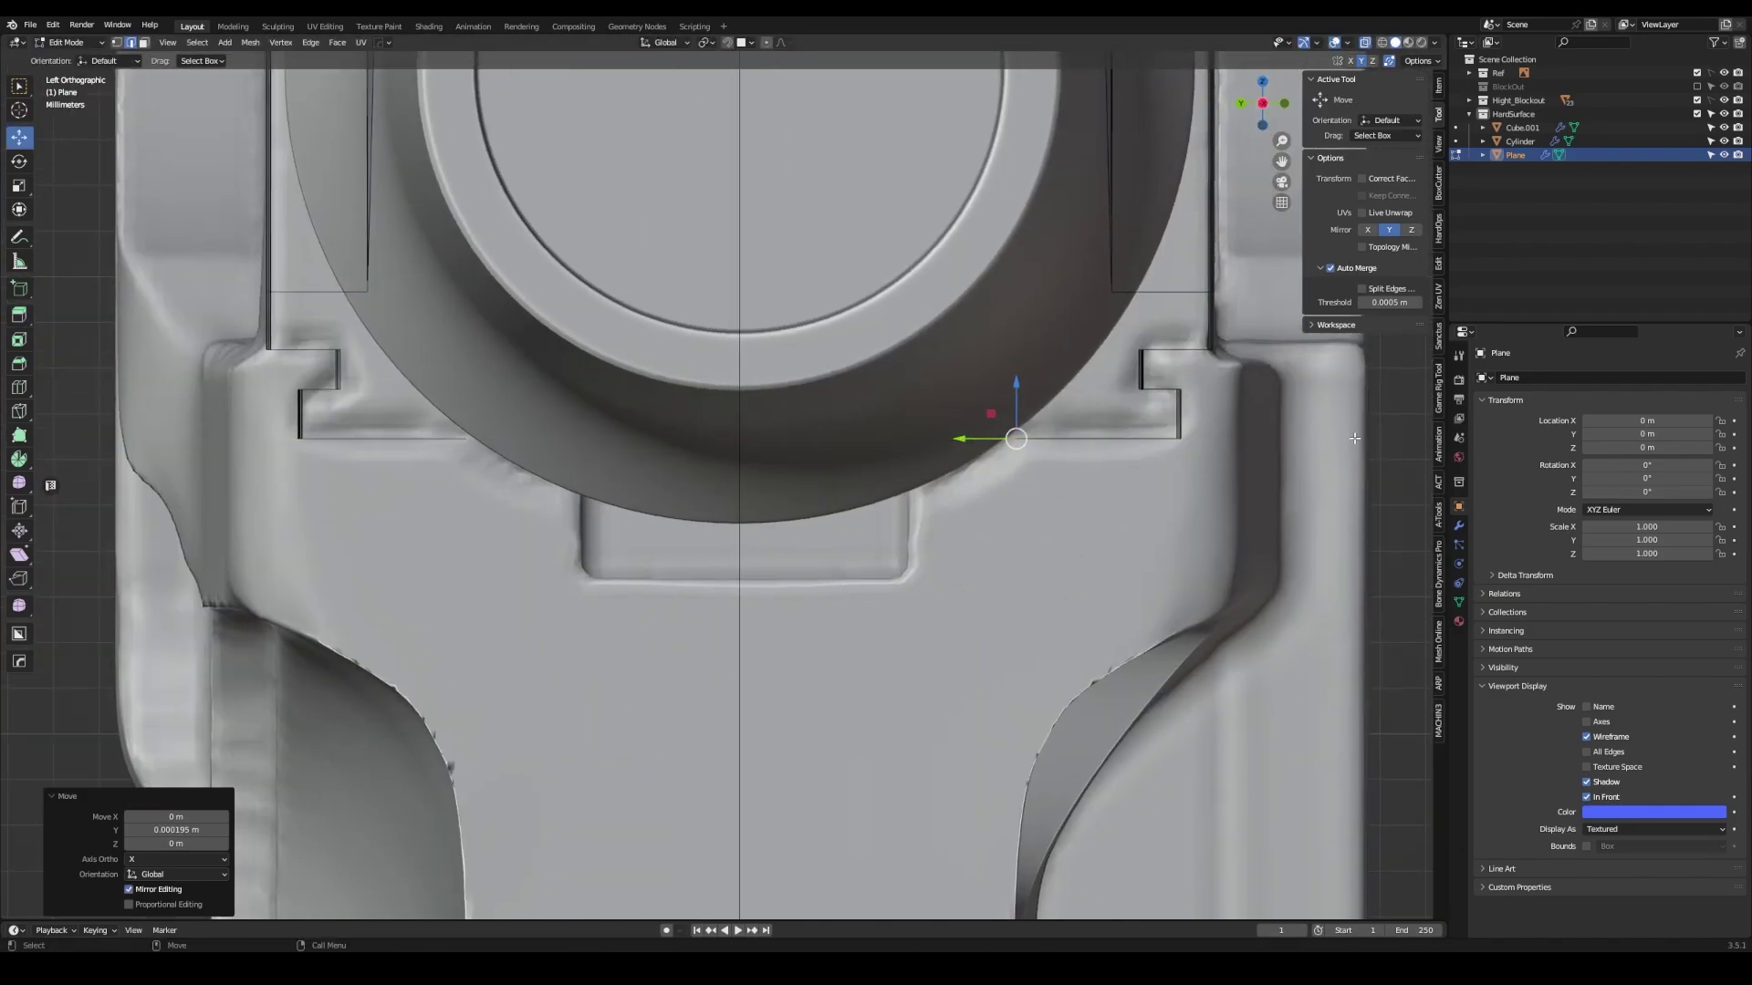
key(shift+space)
key(e)
key(e)
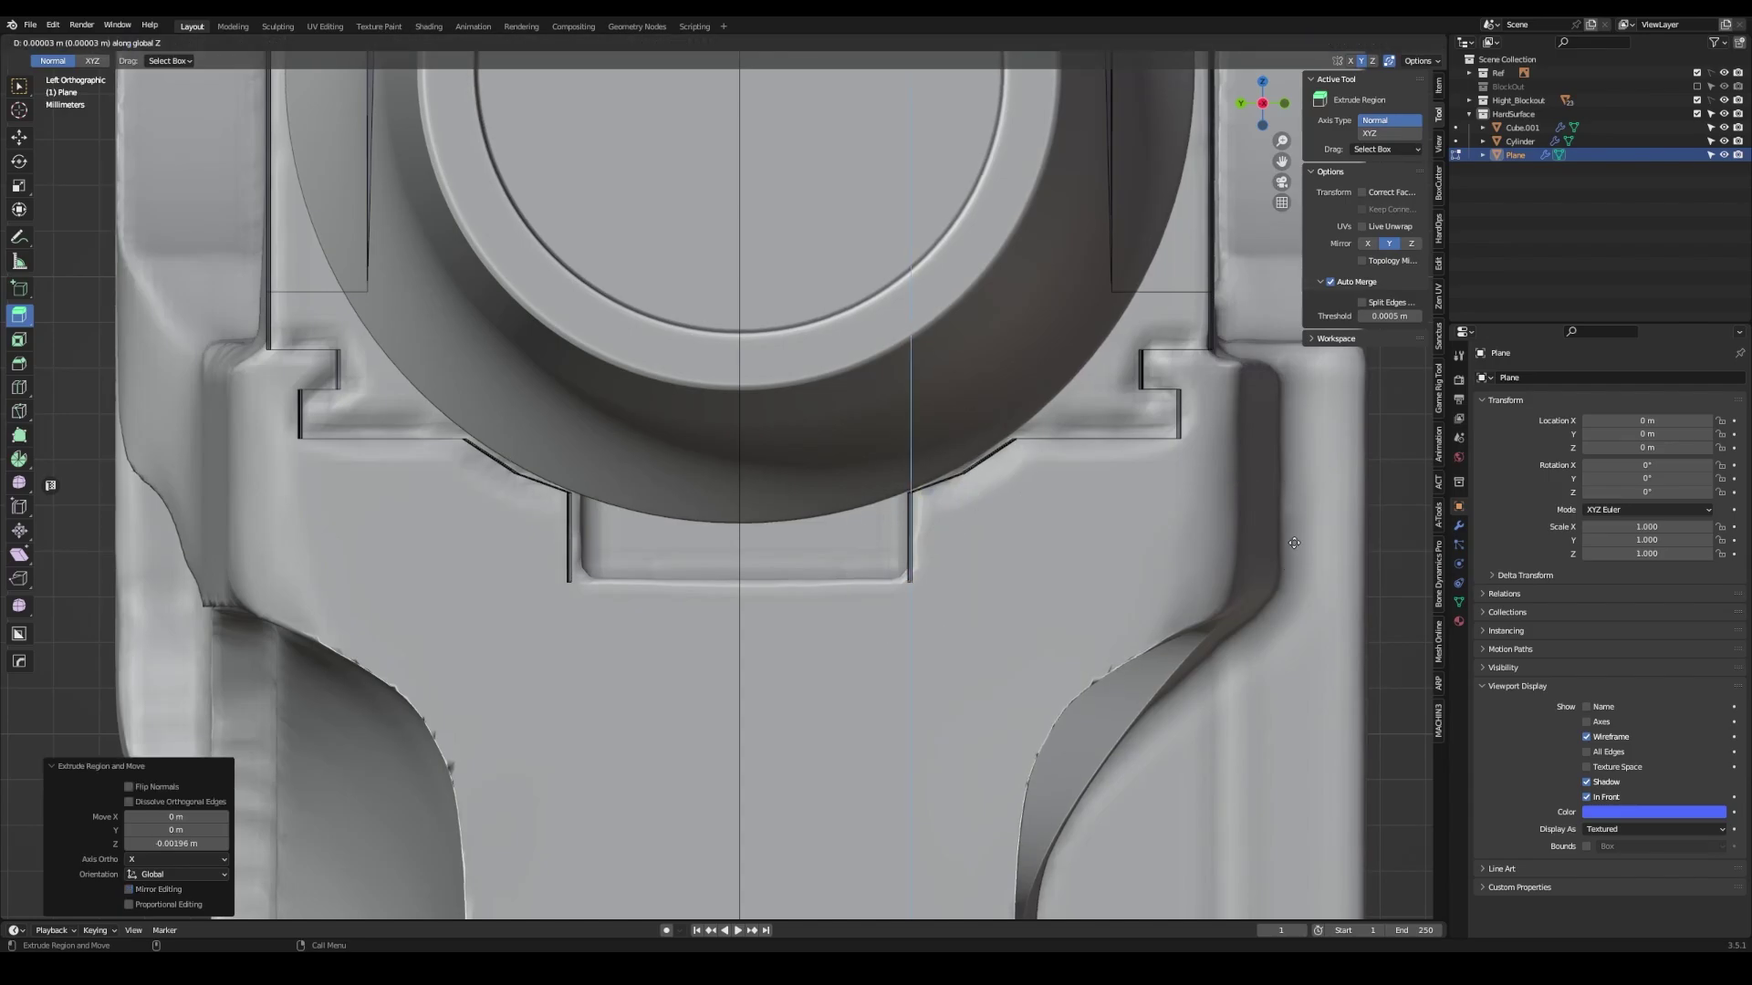
click(1051, 613)
mouse_move(739, 629)
middle_down()
mouse_move(1162, 484)
mouse_move(759, 588)
mouse_move(455, 490)
mouse_move(298, 633)
mouse_move(715, 535)
mouse_move(807, 483)
mouse_move(675, 497)
mouse_move(750, 503)
mouse_move(587, 477)
mouse_move(619, 480)
middle_up()
- Flatten the new vertices to zero on Z and move them vertically onto the slide
key(w)
key(s)
key(z)
key(0)
key(Return)
key(g)
key(z)
click(799, 484)
- Select a vertex path at the slide's front and cancel a trial scale
click(619, 480)
key(s)
key(0)
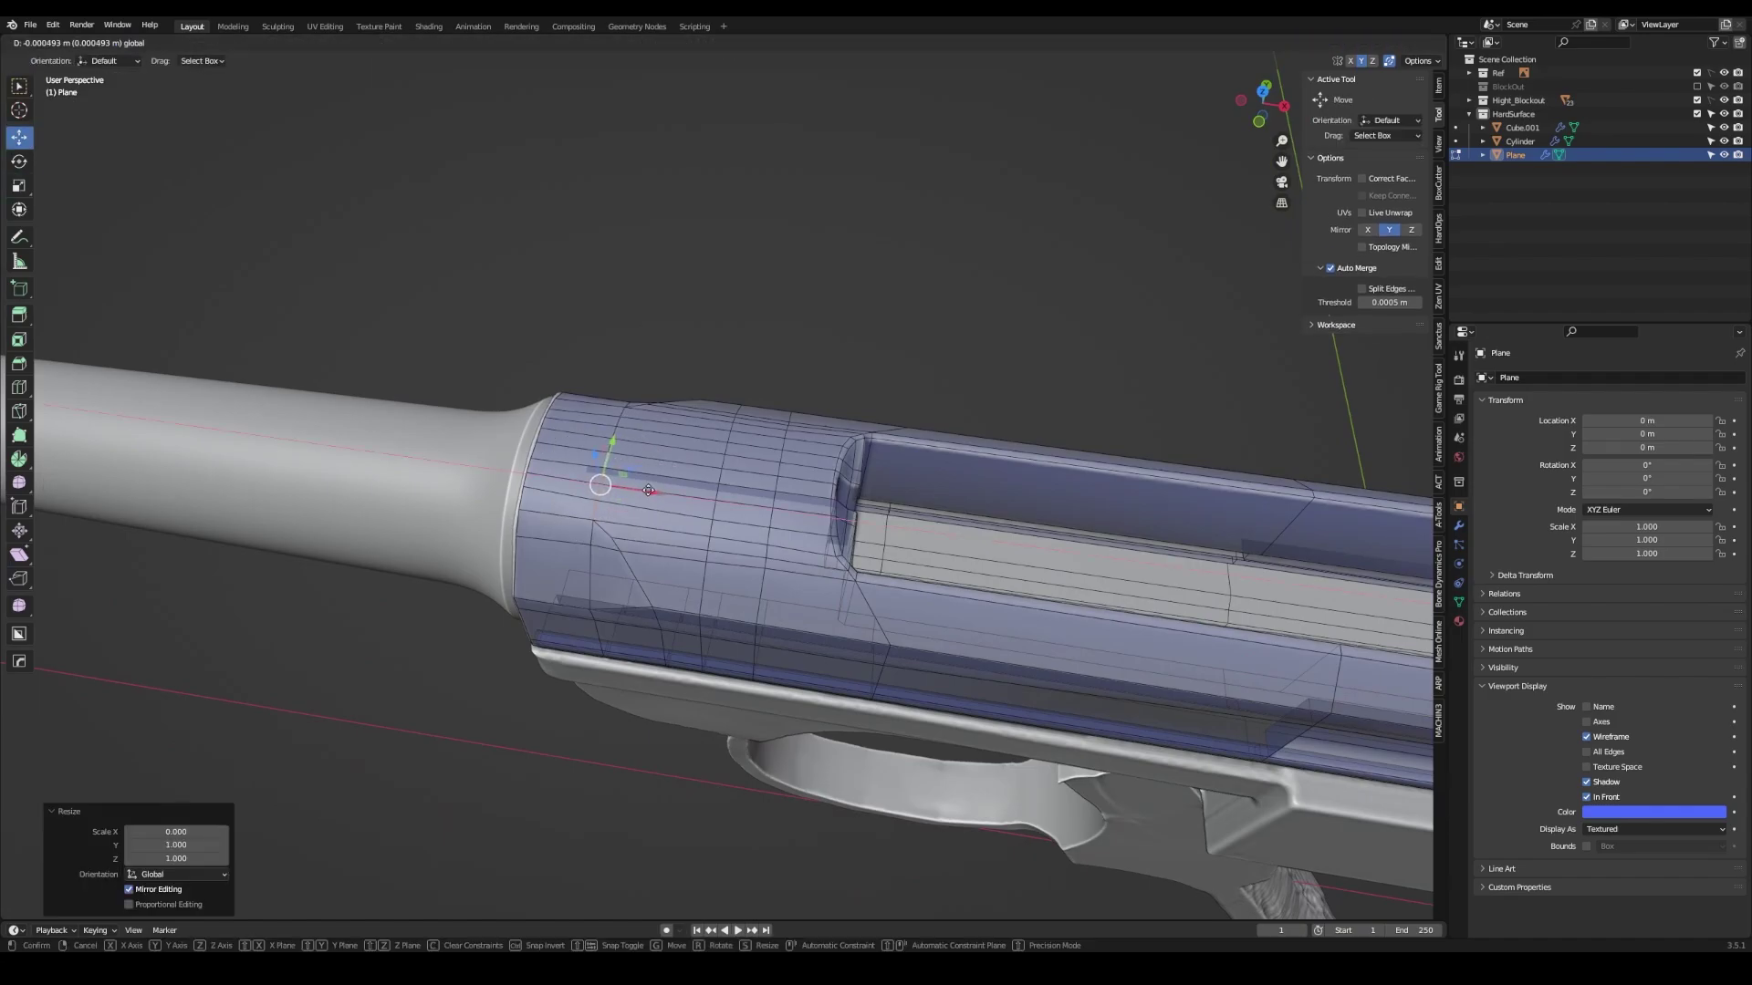
right_click(647, 489)
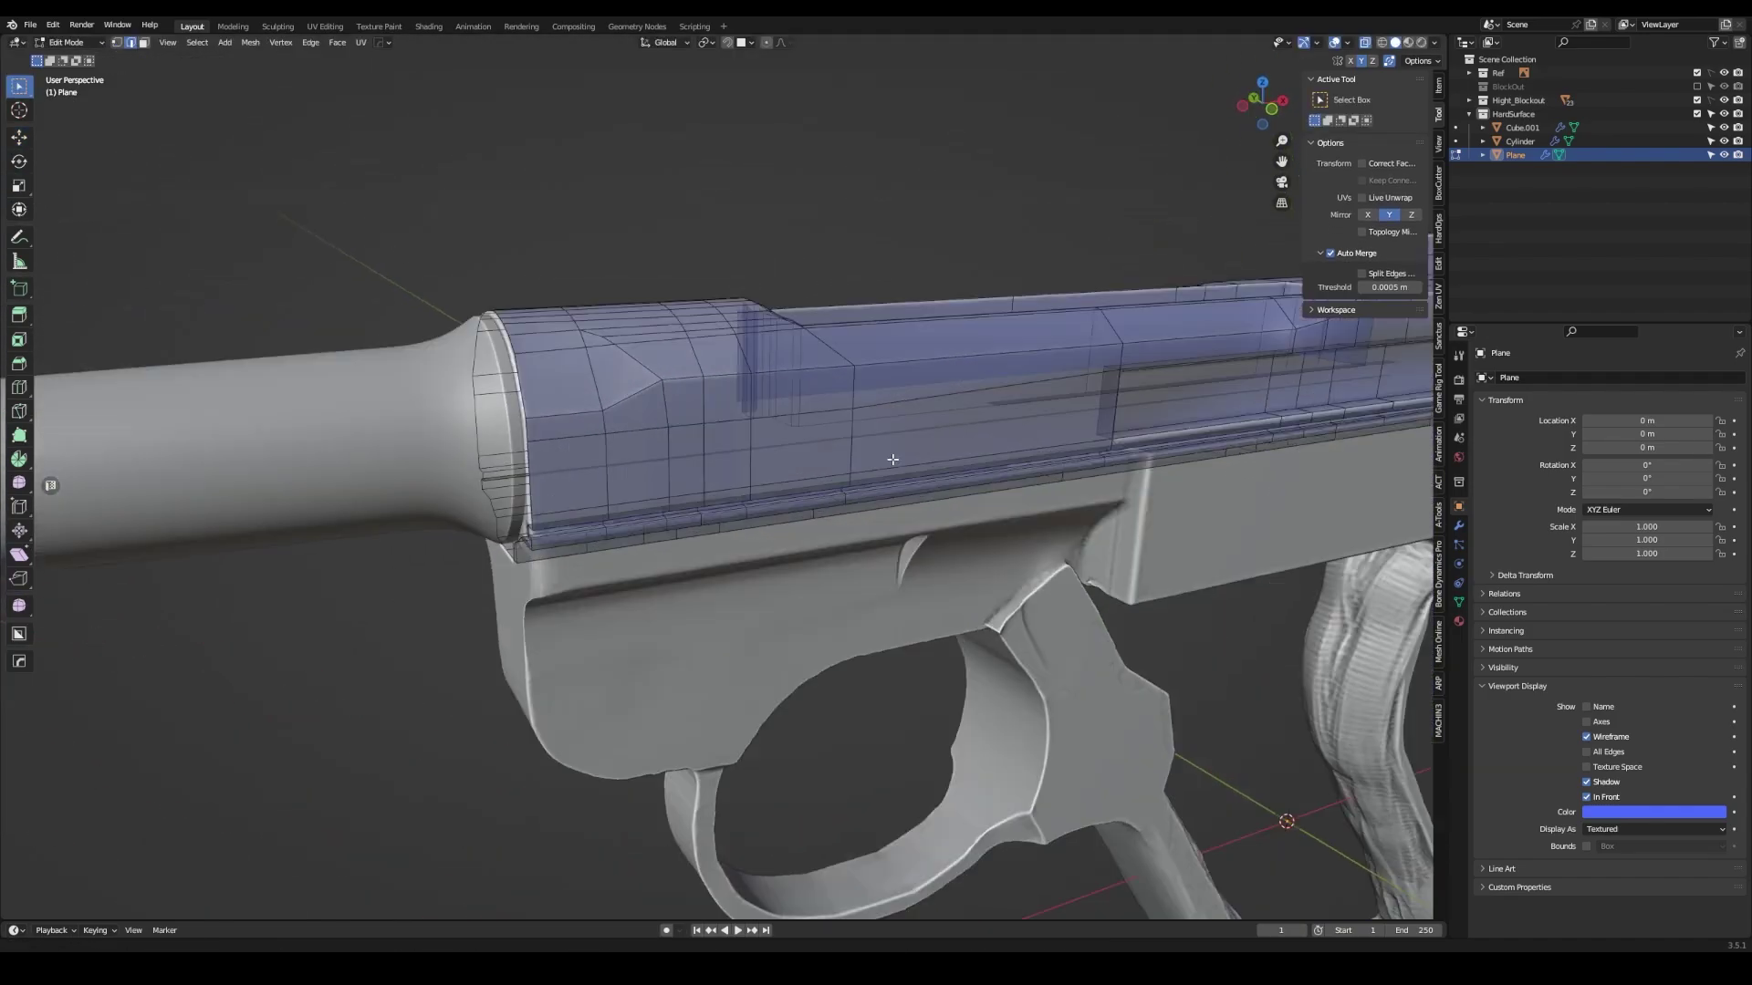
mouse_move(648, 490)
middle_down()
mouse_move(525, 575)
mouse_move(777, 519)
mouse_move(861, 566)
mouse_move(916, 469)
mouse_move(782, 515)
mouse_move(639, 520)
middle_up()
- Add a Poly Build face along the slide's lower edge and place its vertex
key(k)
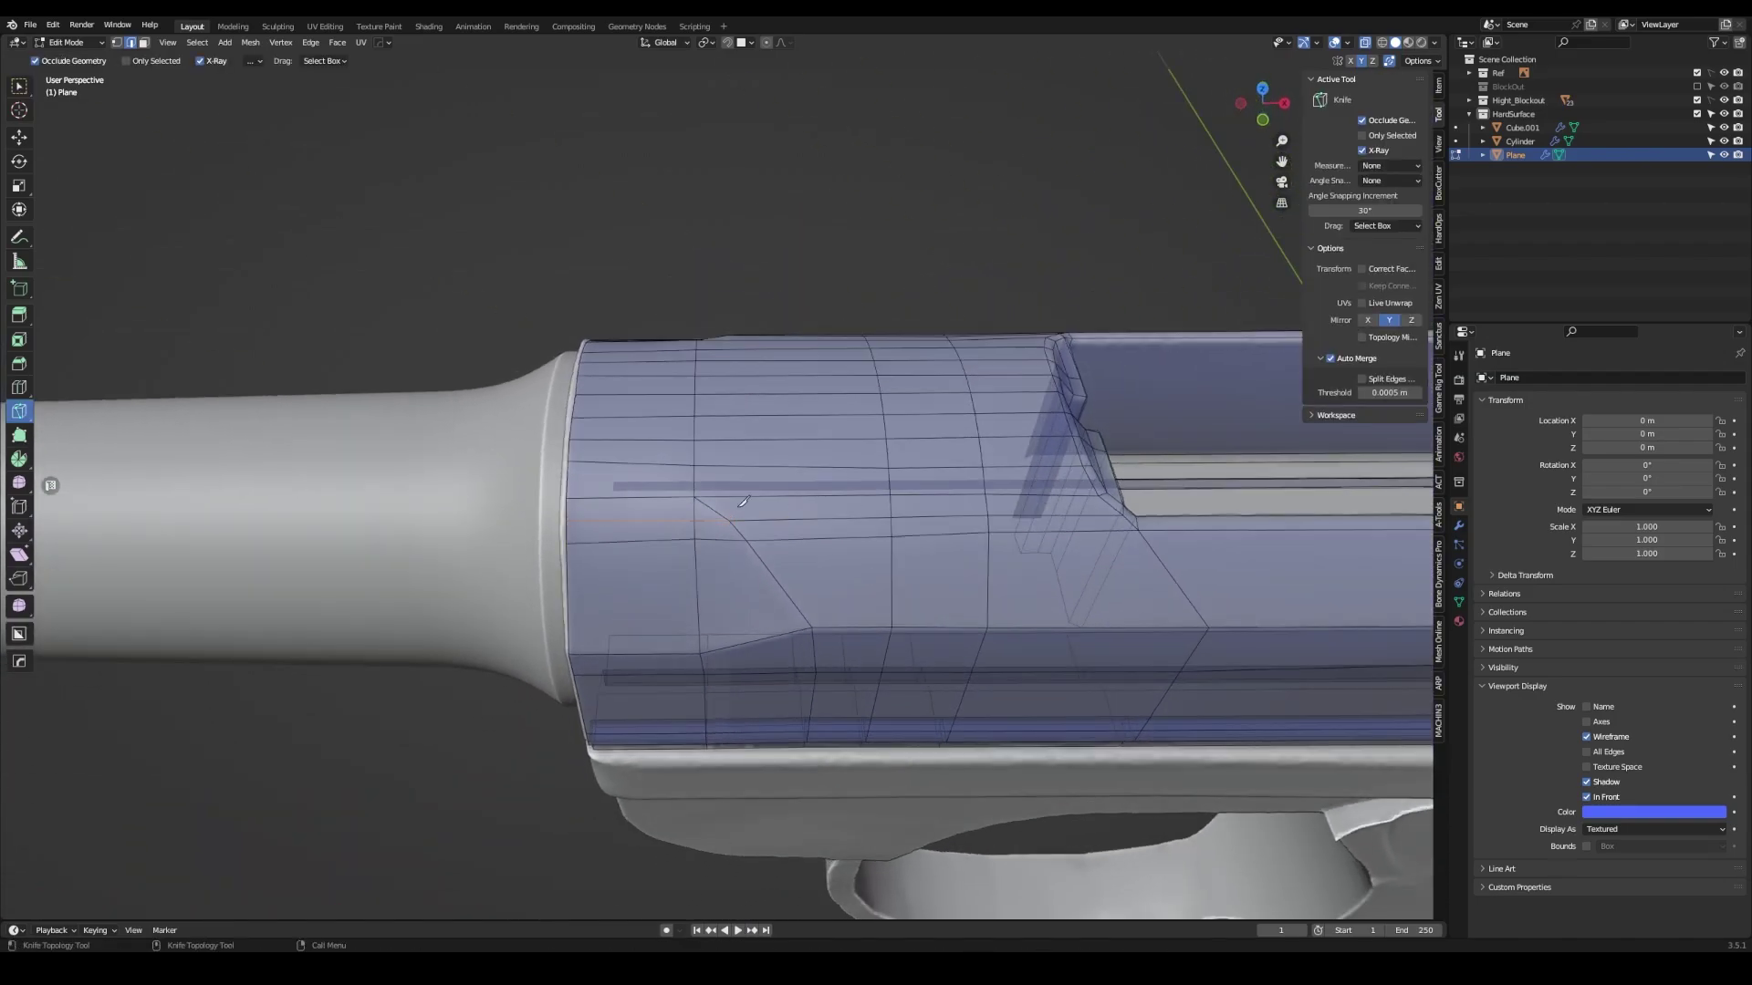
mouse_move(744, 501)
middle_down()
mouse_move(723, 587)
mouse_move(674, 595)
middle_up()
key(shift+space)
ctrl+click(677, 590)
middle_drag(819, 555, 833, 578)
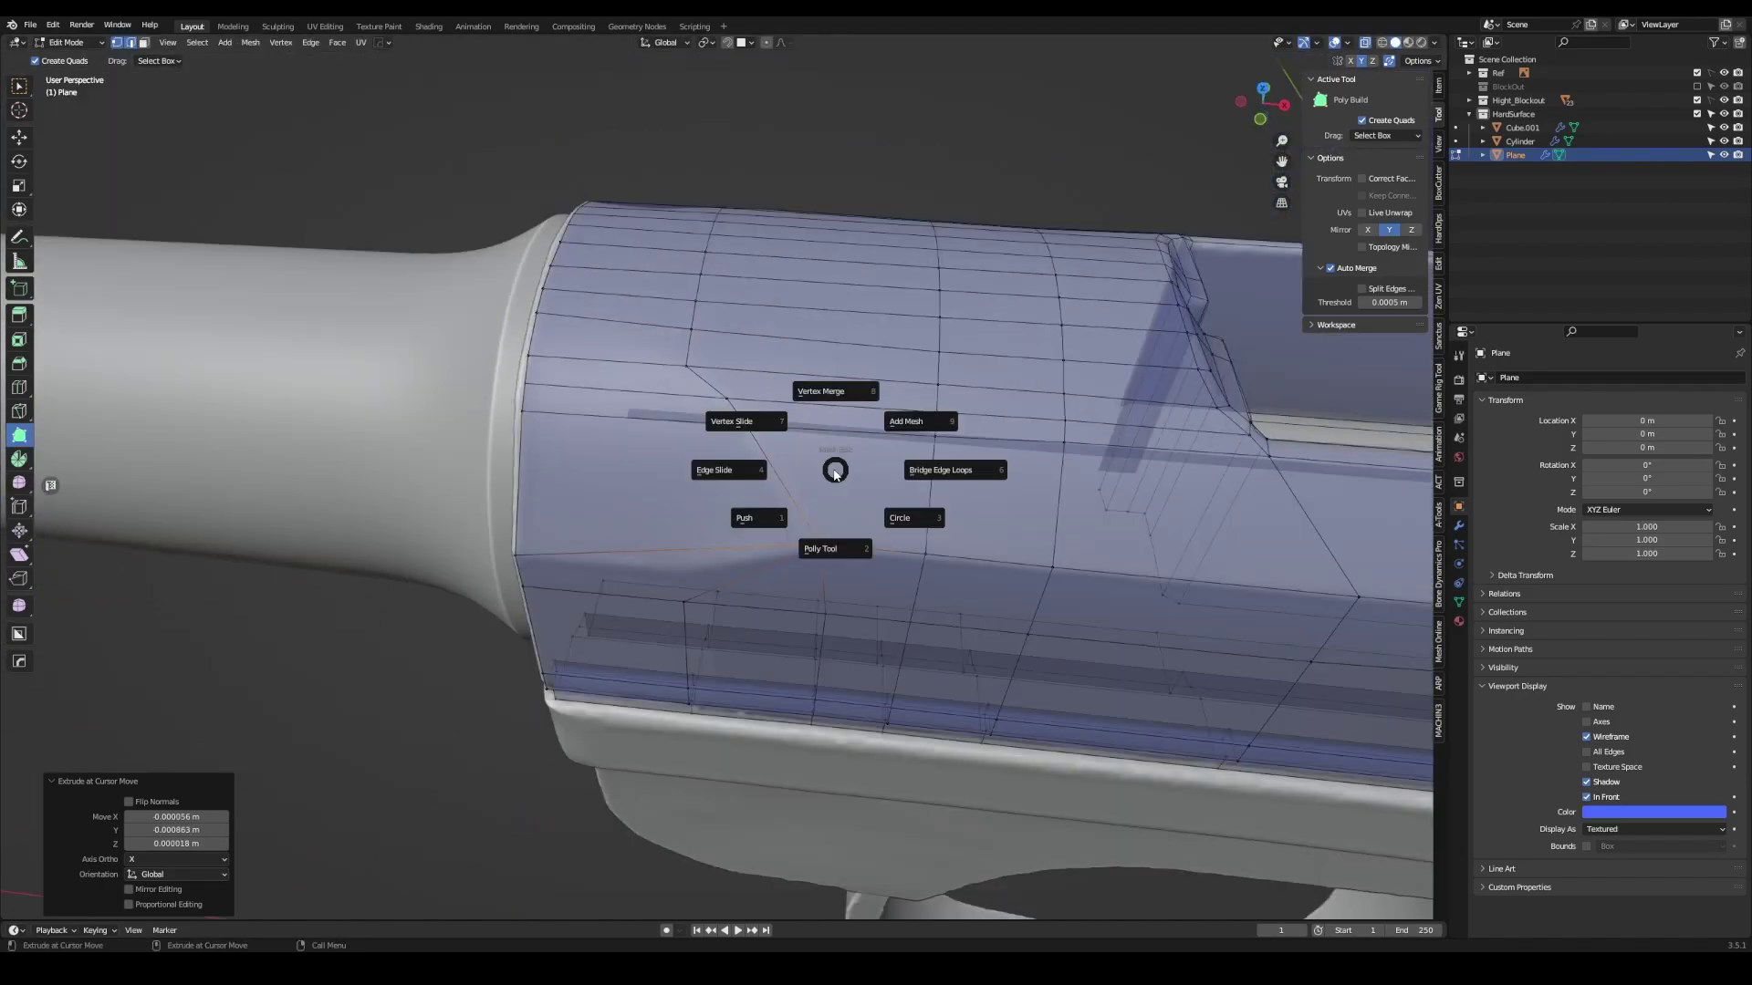
drag(821, 545, 820, 538)
mouse_move(820, 538)
middle_down()
mouse_move(672, 614)
mouse_move(694, 611)
mouse_move(682, 591)
middle_up()
- Undo the unwanted diagonal edge and make a knife cut across the side face
key(w)
key(ctrl+z)
key(k)
click(790, 633)
key(Escape)
key(Escape)
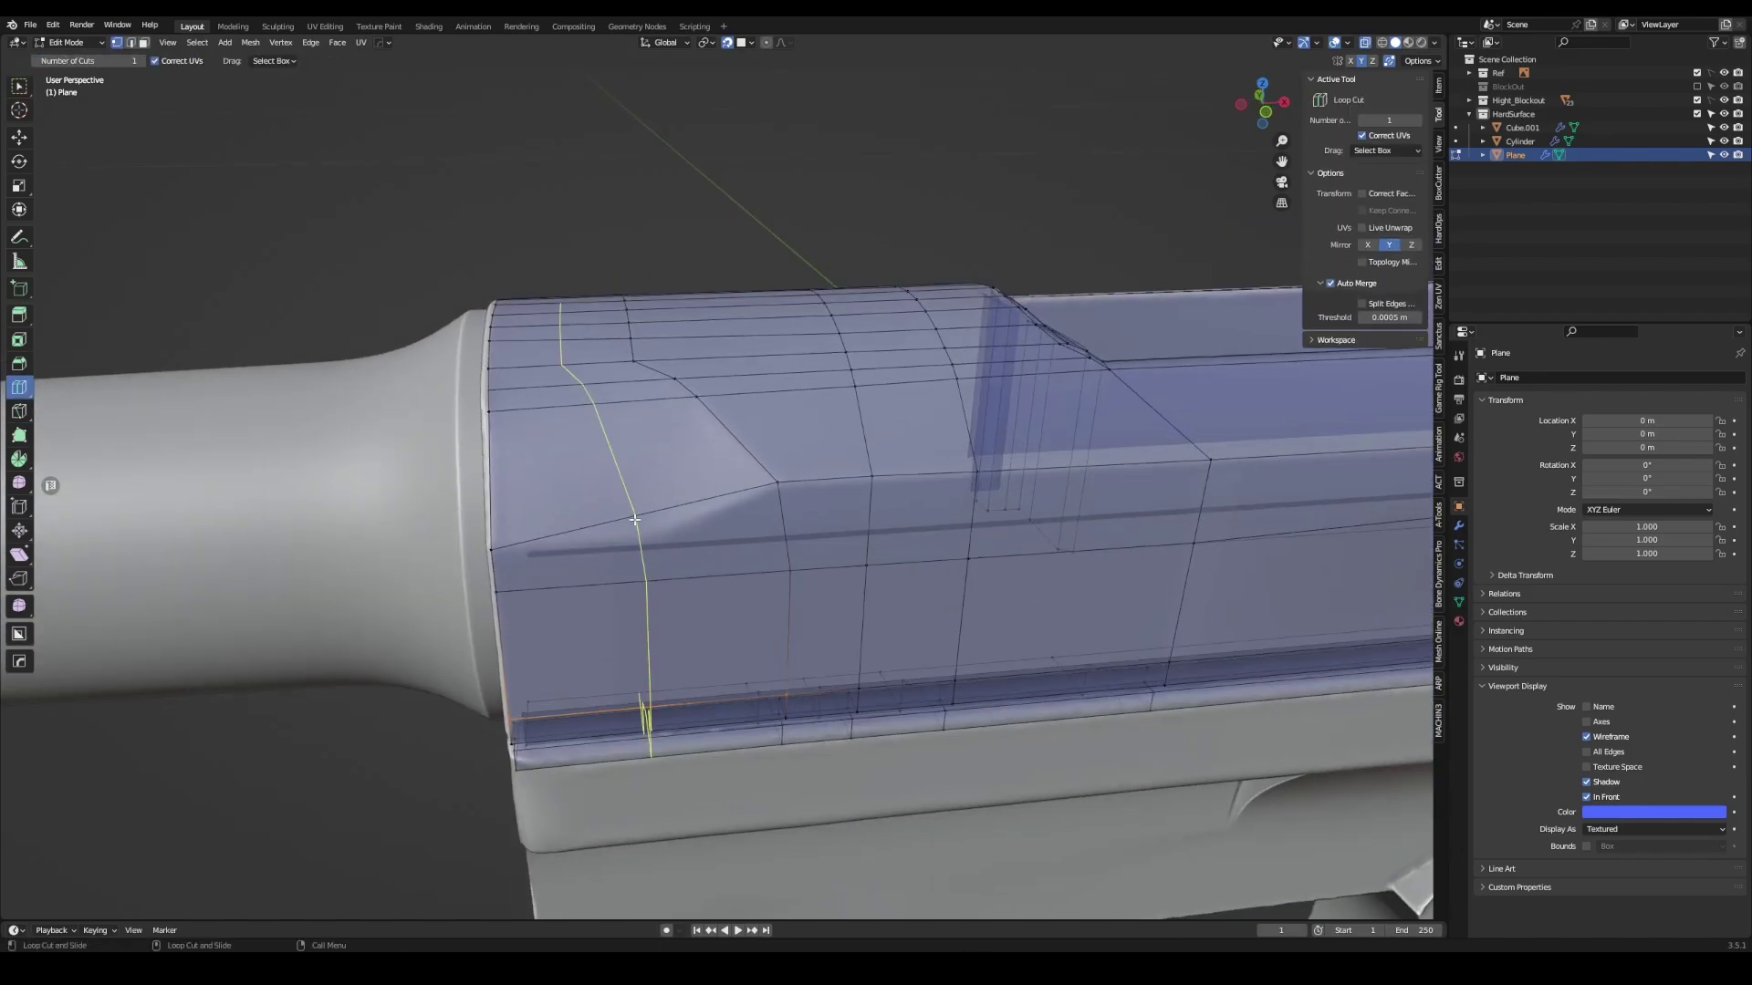
- Add an edge loop near the slide's front and move its vertex onto the step
key(q)
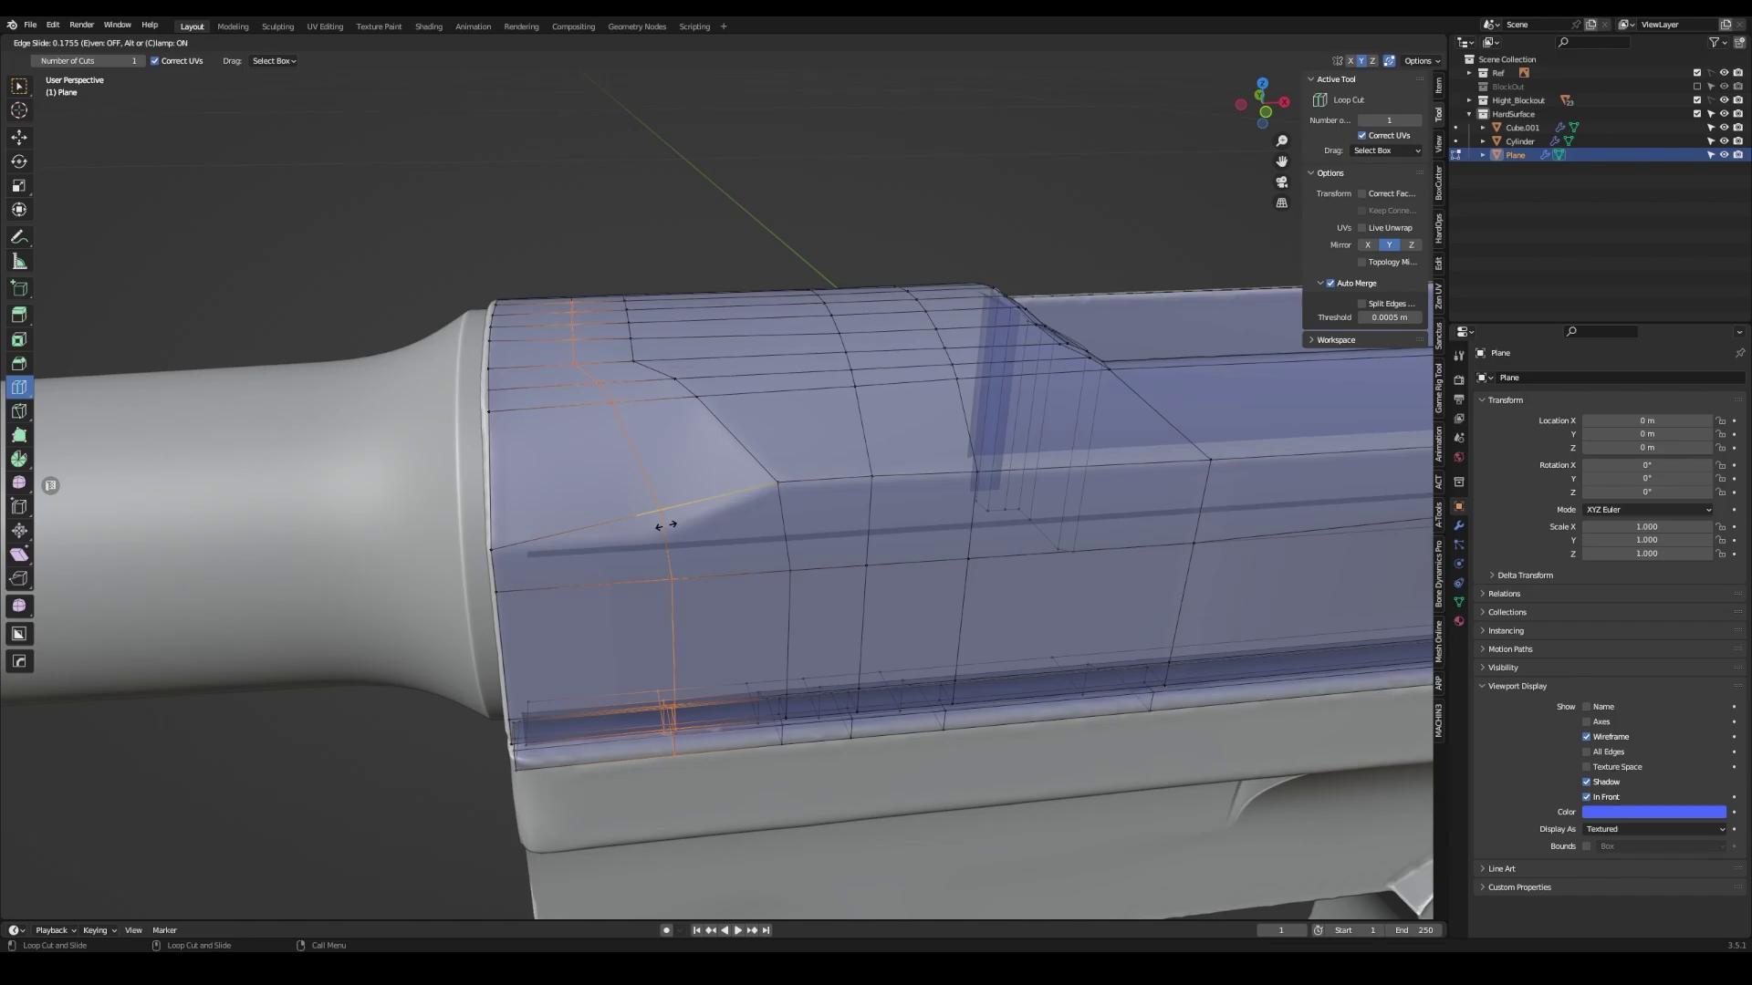
click(665, 526)
middle_drag(664, 526, 664, 532)
key(shift+q)
drag(664, 507, 665, 508)
middle_drag(665, 508, 654, 572)
click(661, 537)
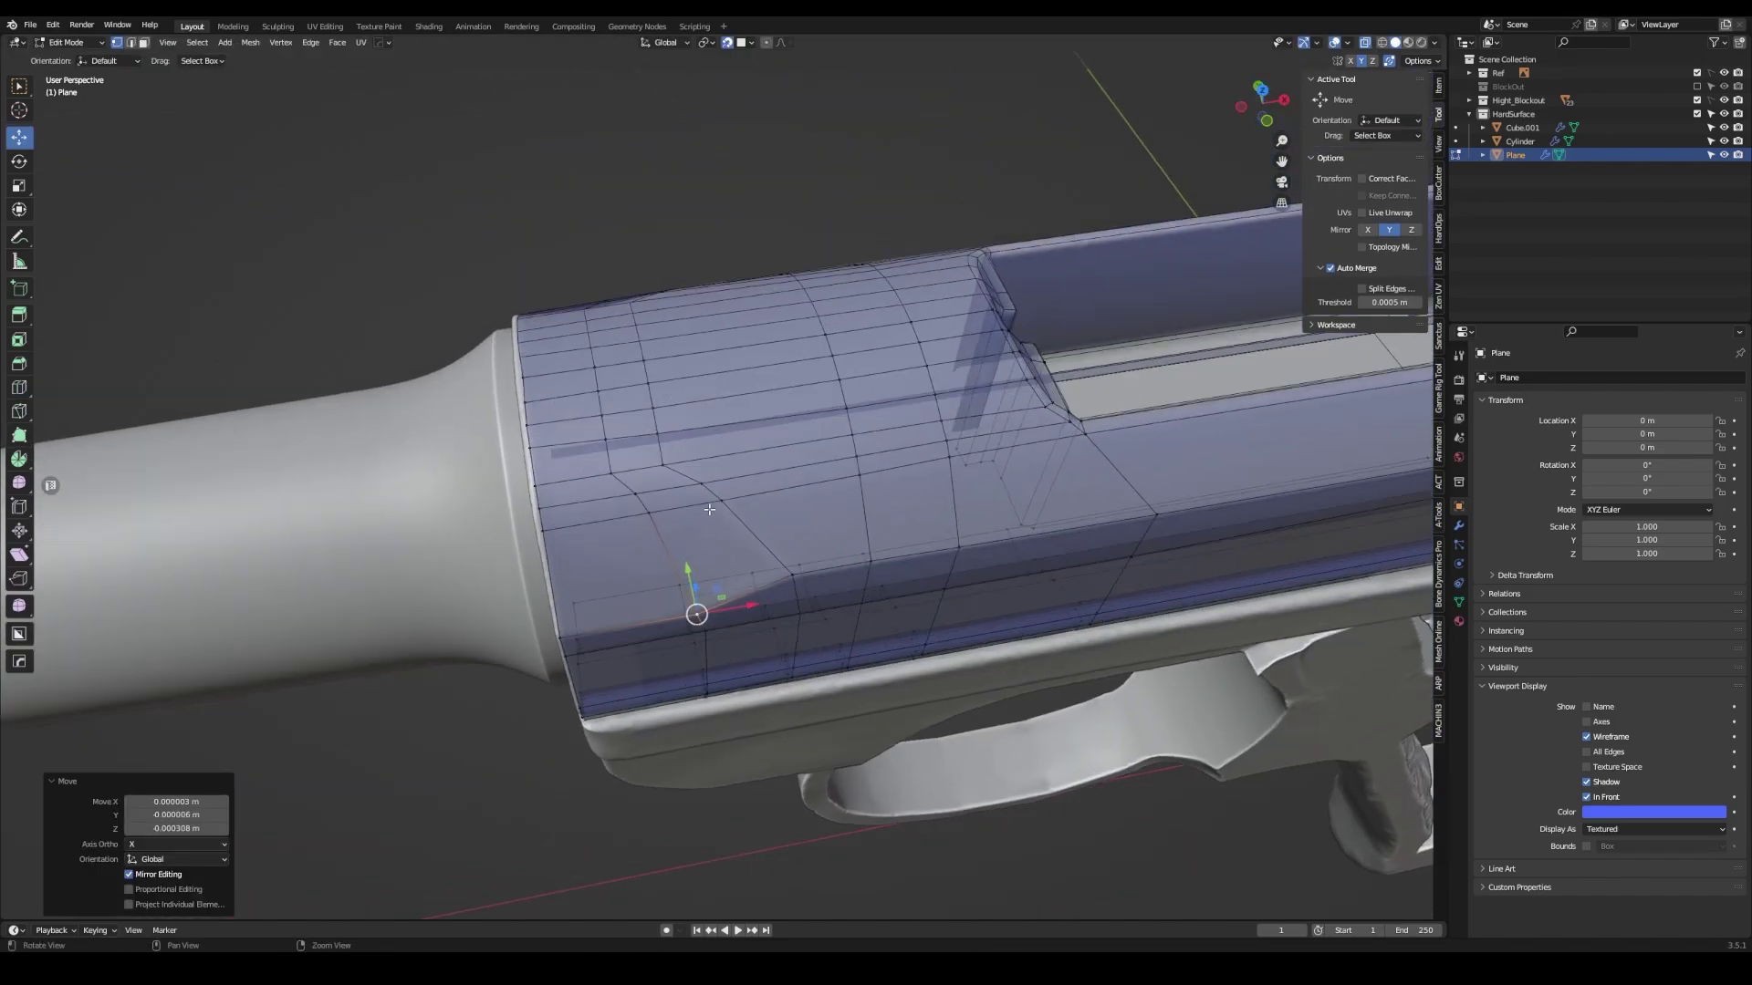
mouse_move(709, 509)
middle_down()
mouse_move(880, 461)
mouse_move(471, 558)
middle_up()
- Save Luger.blend and flatten the selection to zero on Y in left side view
key(ctrl+s)
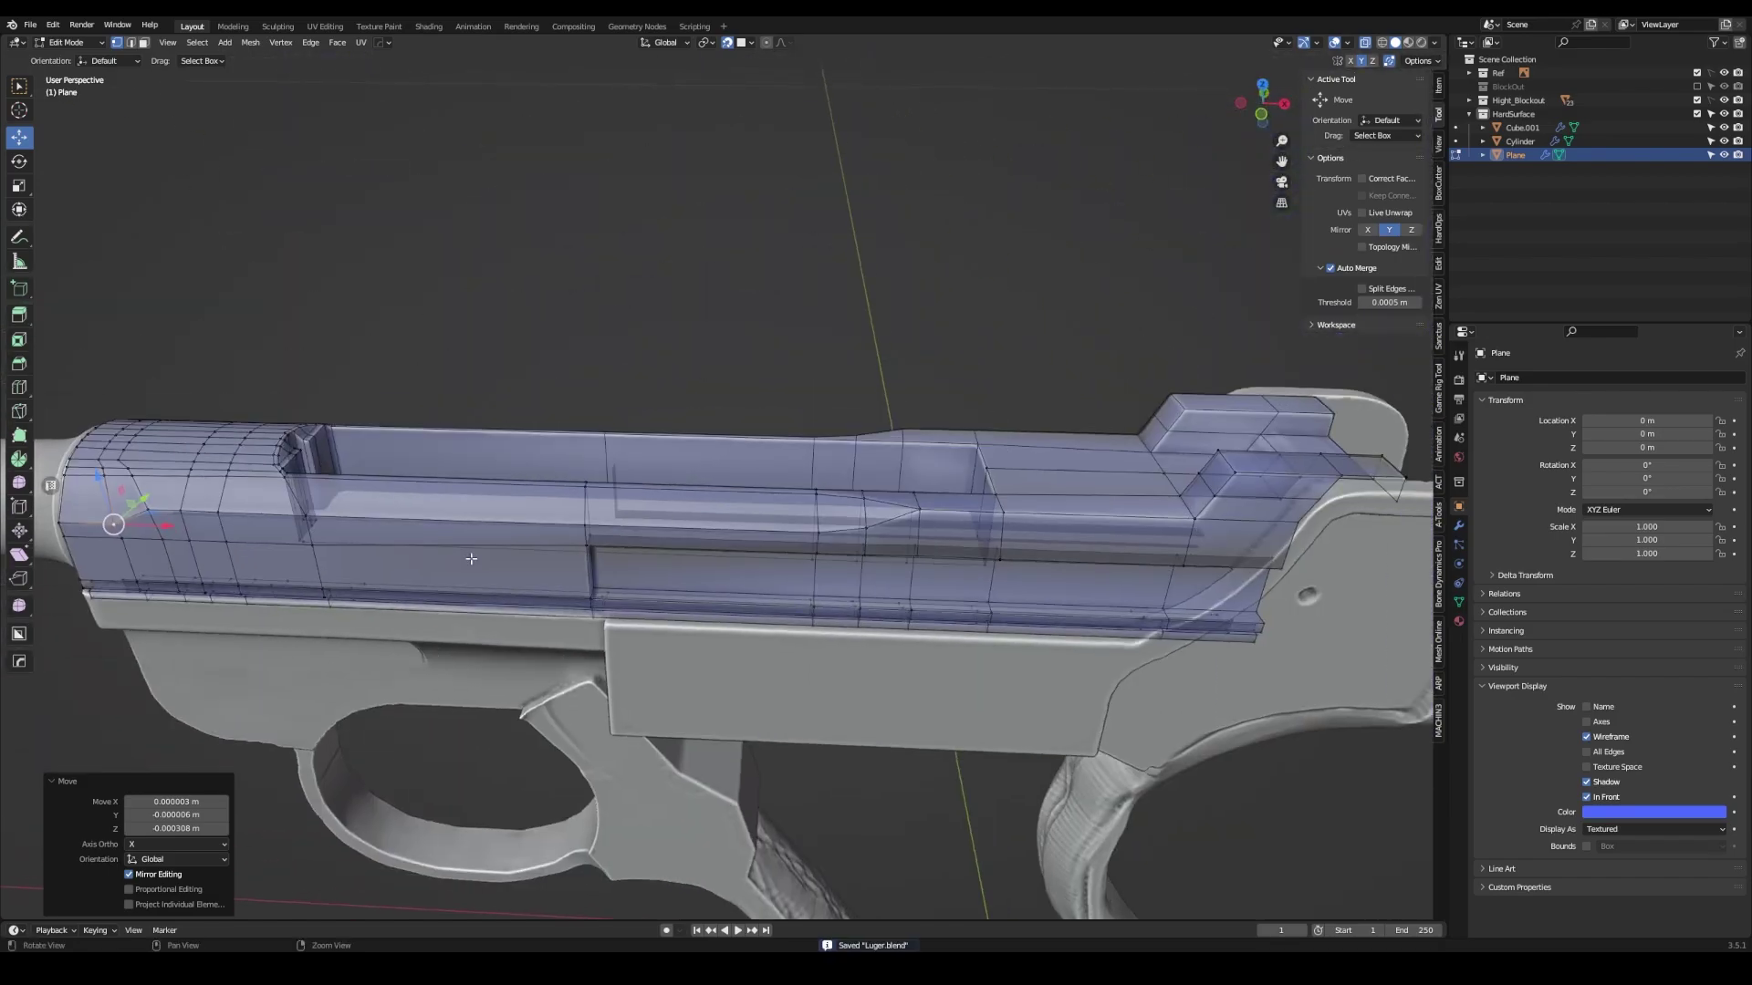
key(ctrl+KP_3)
scroll(696, 606, up, 5)
key(s)
key(y)
key(0)
key(Return)
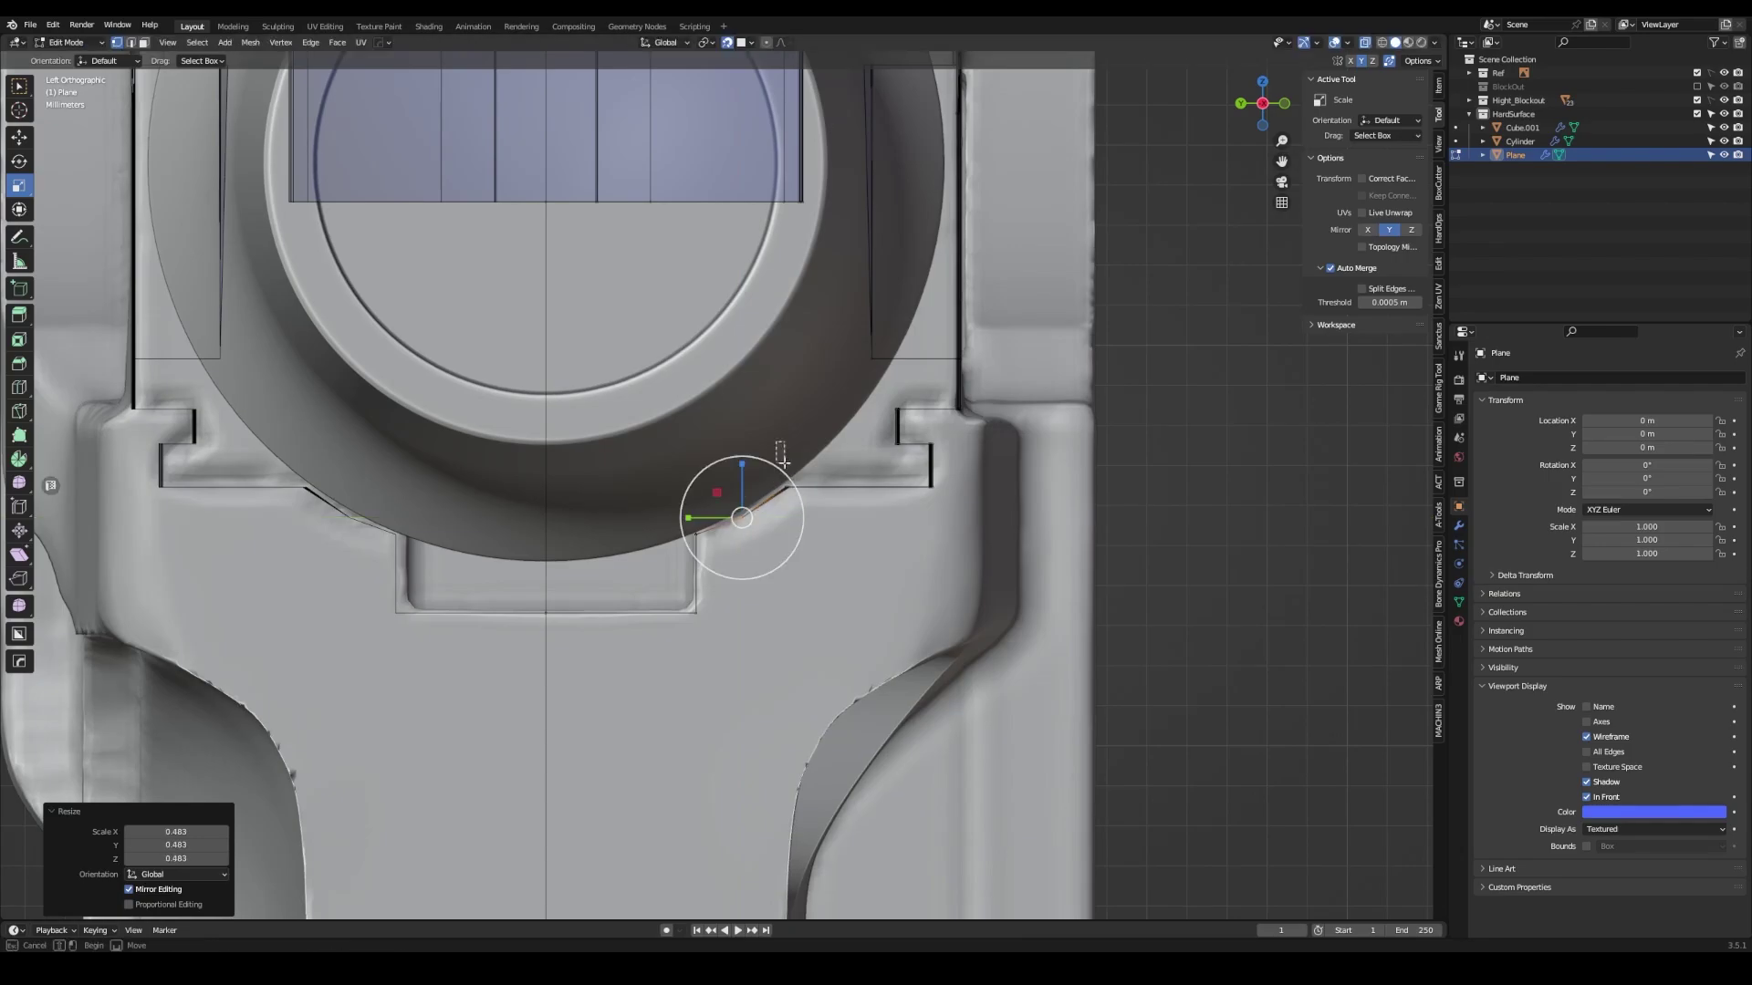
- Select the vertices at the right notch corner and align them at zero on Y
mouse_move(783, 462)
middle_down()
mouse_move(913, 438)
mouse_move(802, 502)
middle_up()
key(shift+space)
key(t)
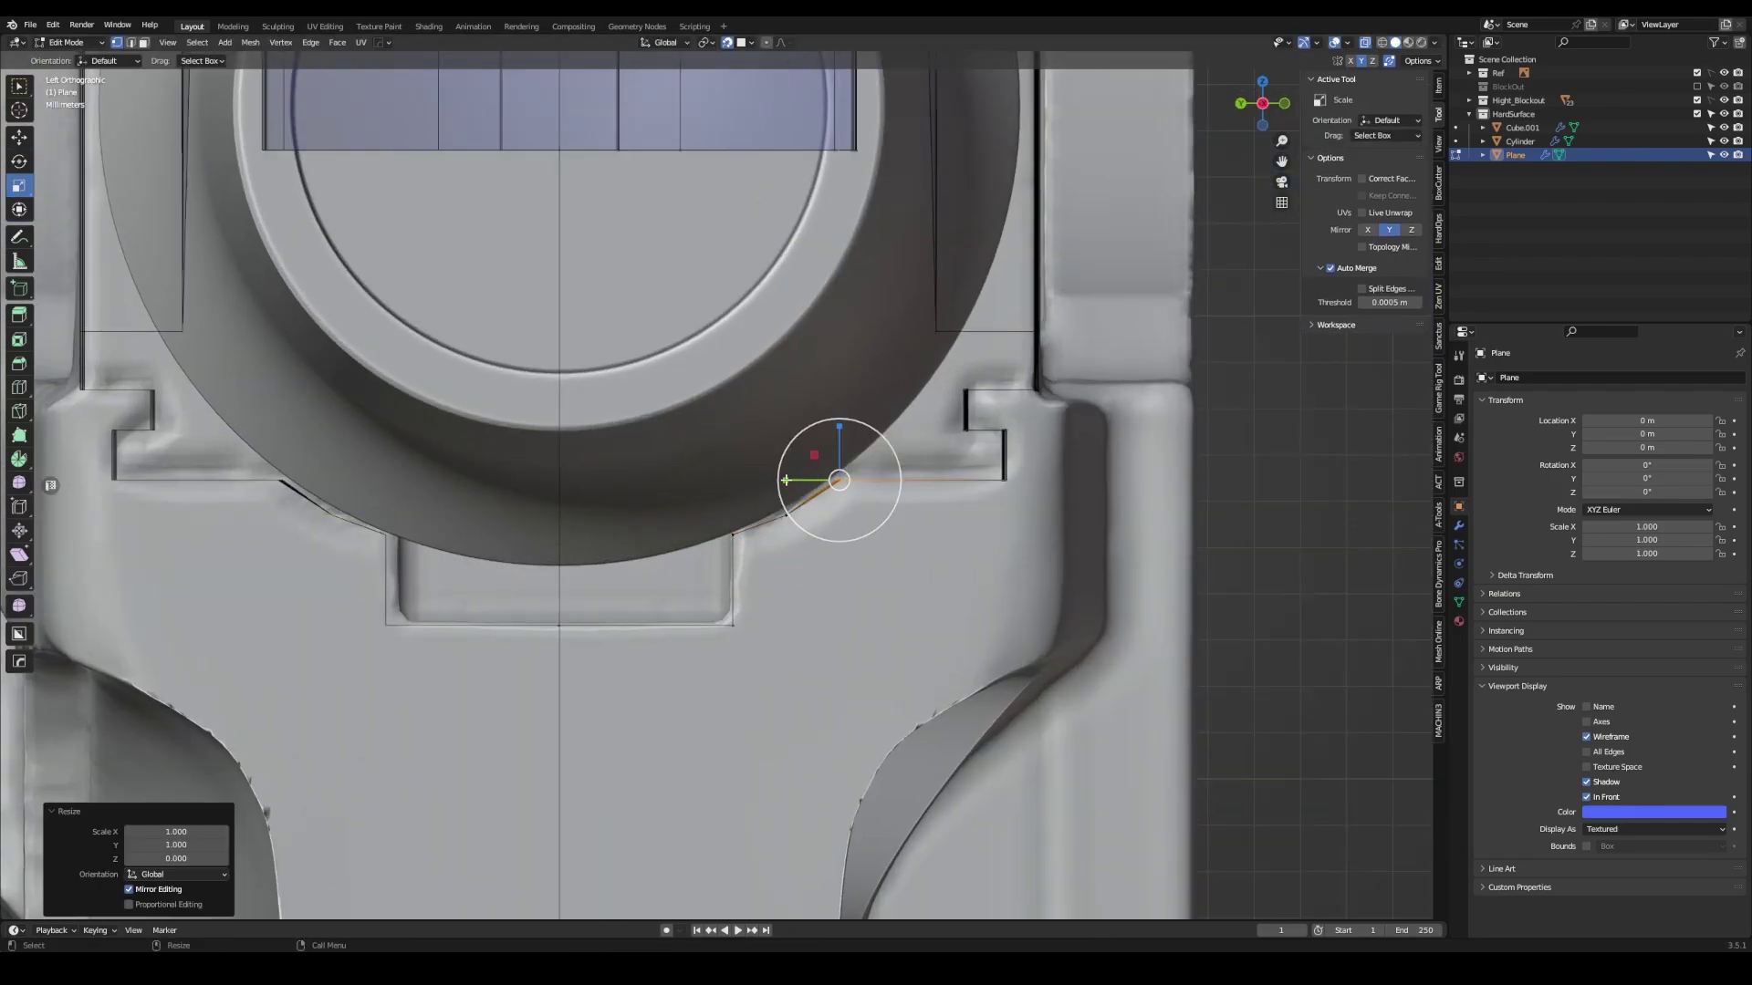
click(1004, 478)
click(965, 429)
key(s)
key(y)
key(0)
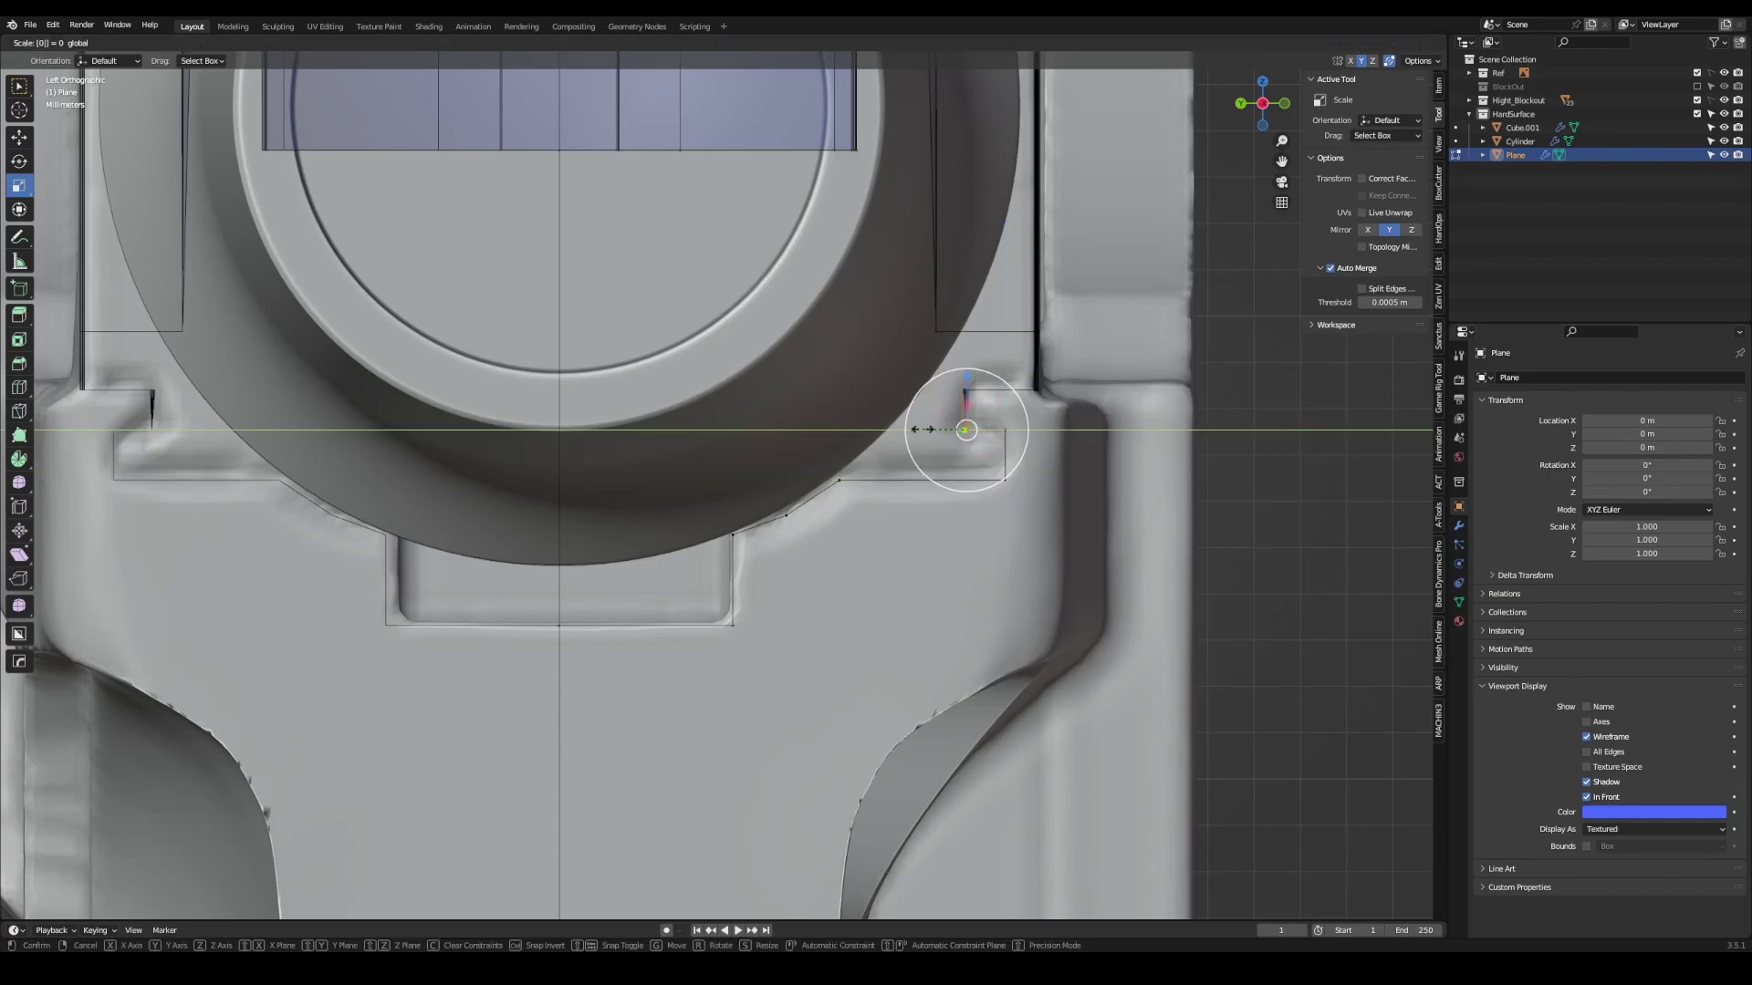
key(Return)
click(967, 390)
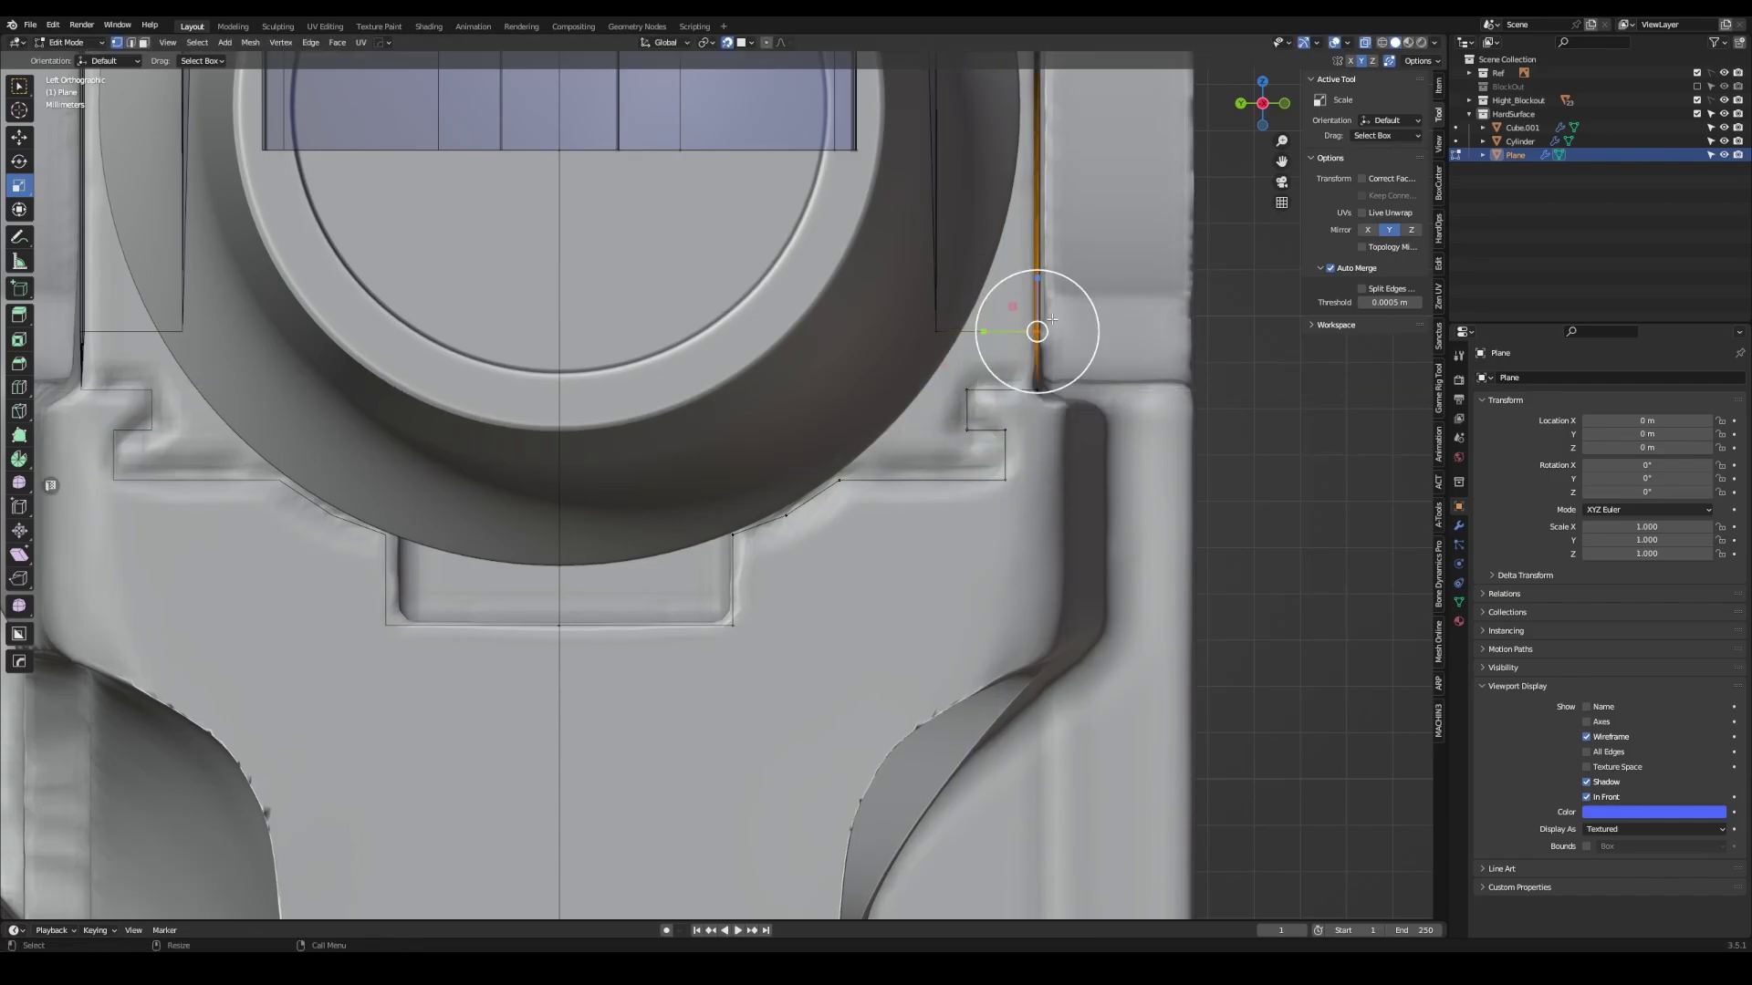
- Align another vertex selection at Y 0 and pick a barrel housing vertex
key(s)
key(y)
key(0)
key(Return)
scroll(1073, 417, down, 3)
click(851, 385)
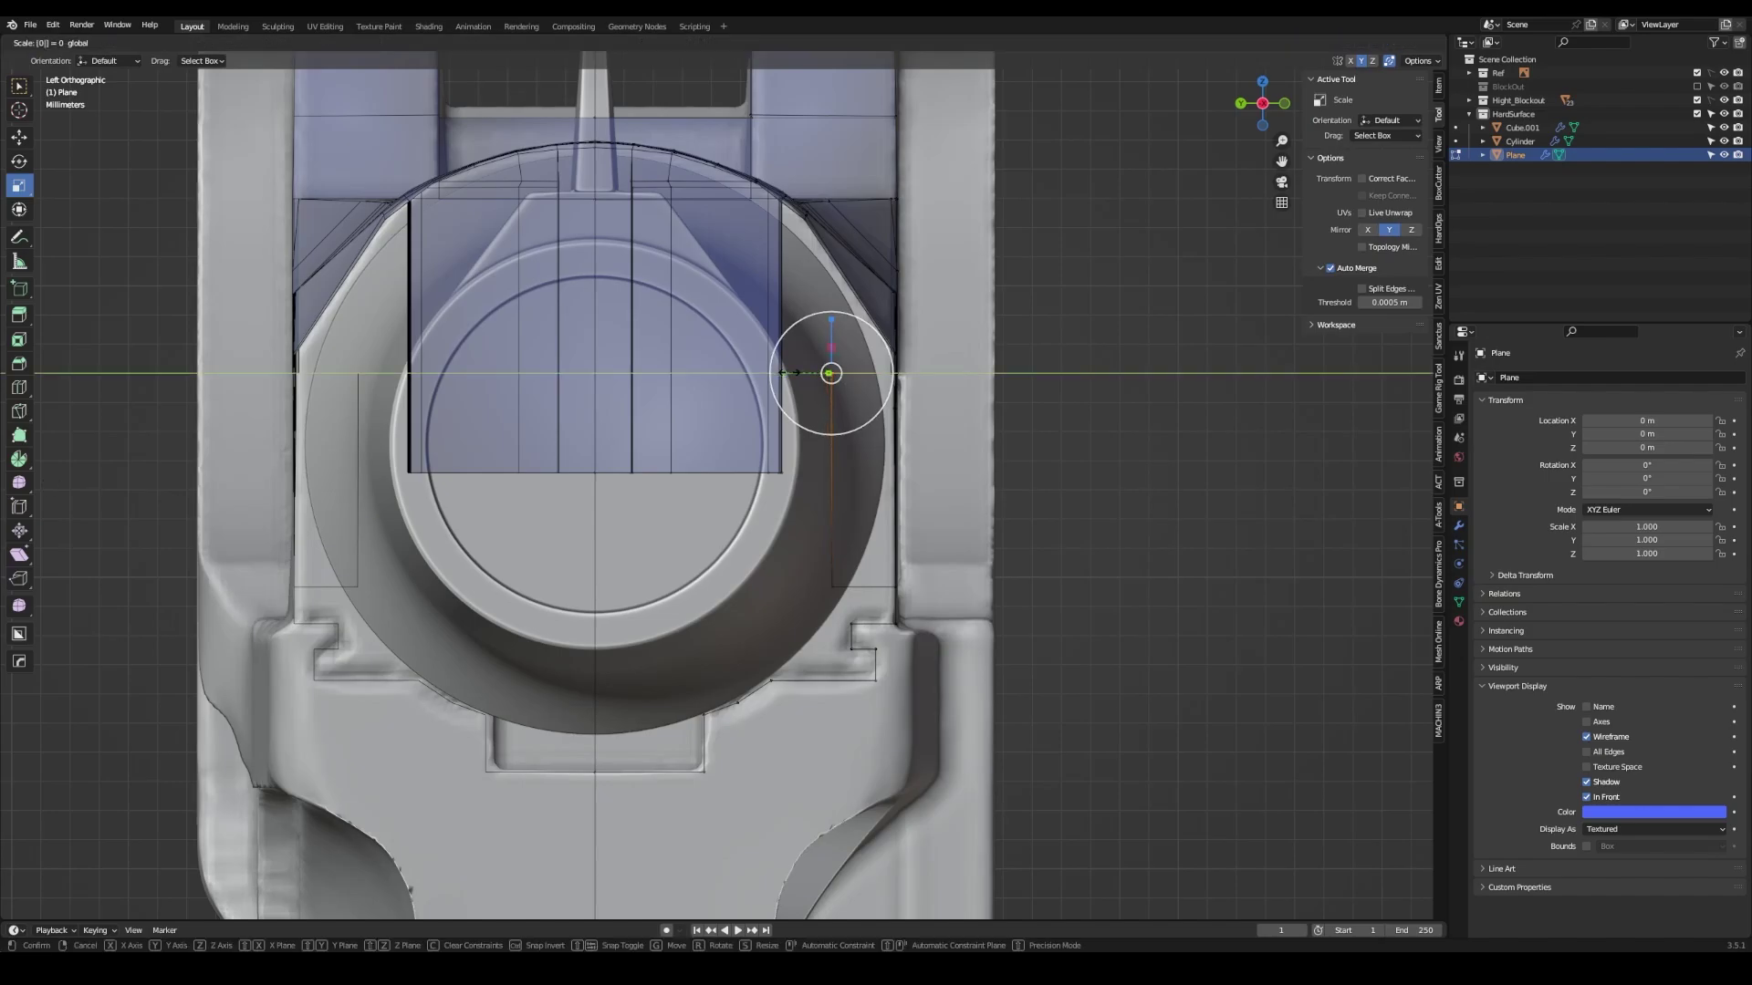
key(Return)
- Select the edge on the slide's right side and line it up at zero on Y
key(w)
scroll(994, 336, up, 2)
click(940, 373)
key(w)
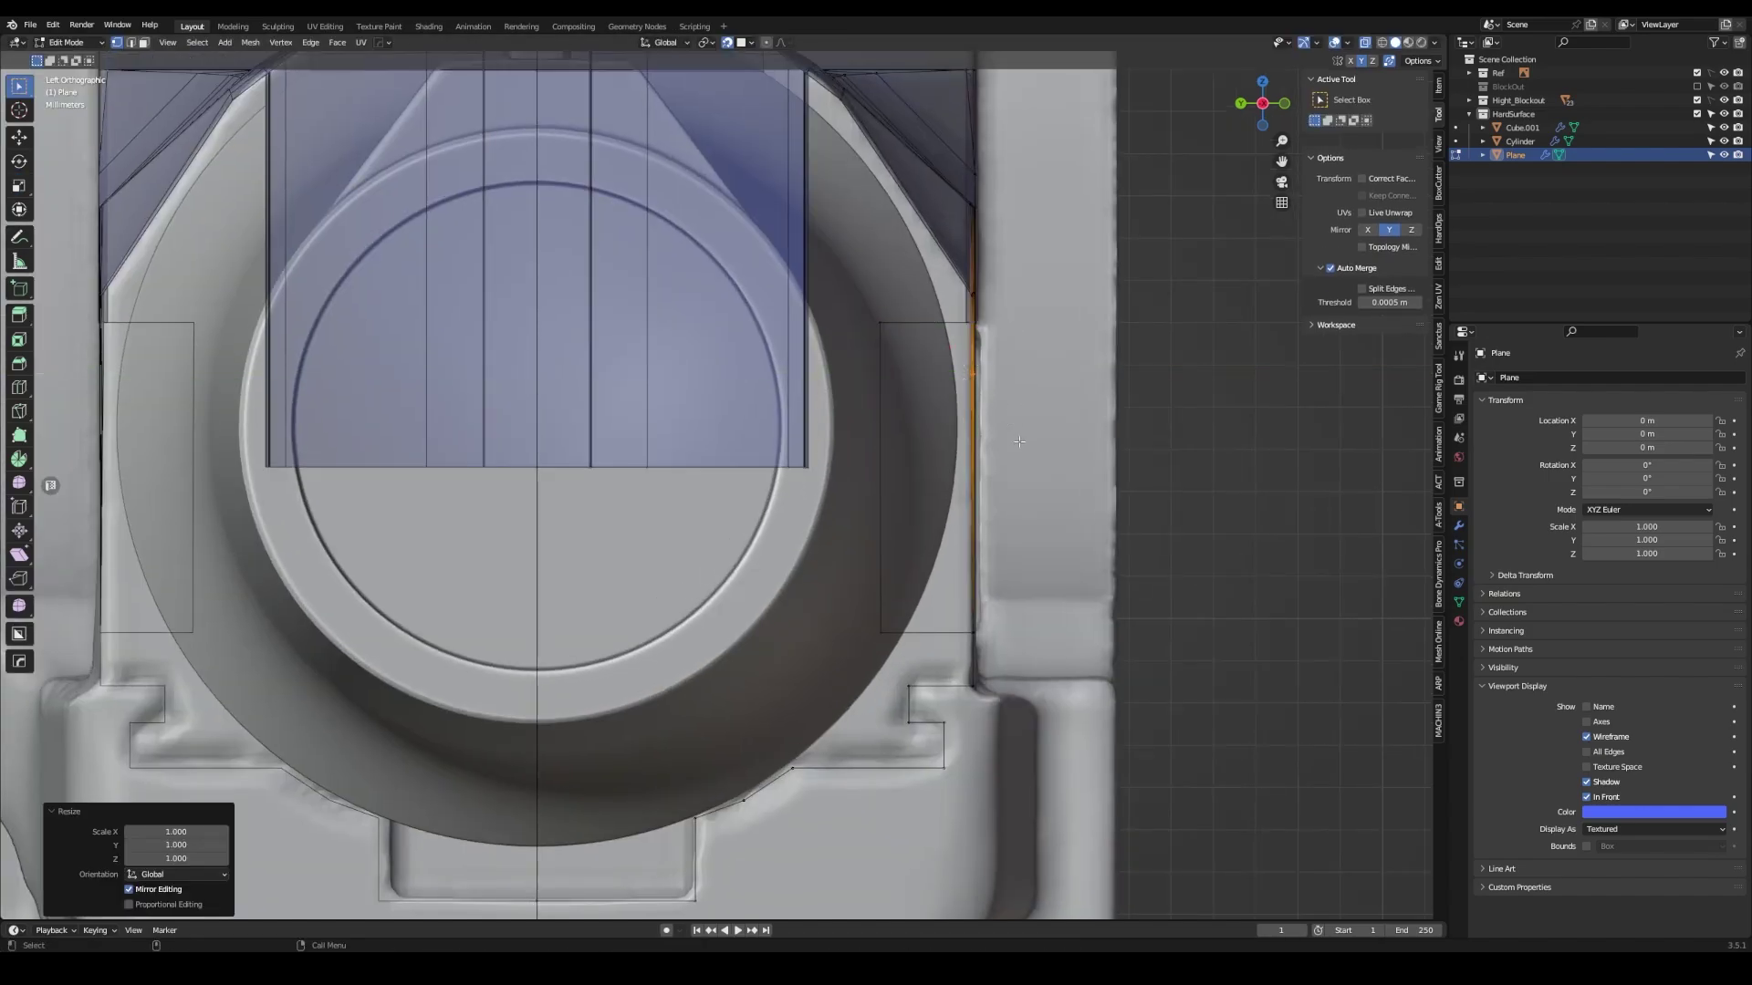
right_click(931, 374)
scroll(931, 374, down, 3)
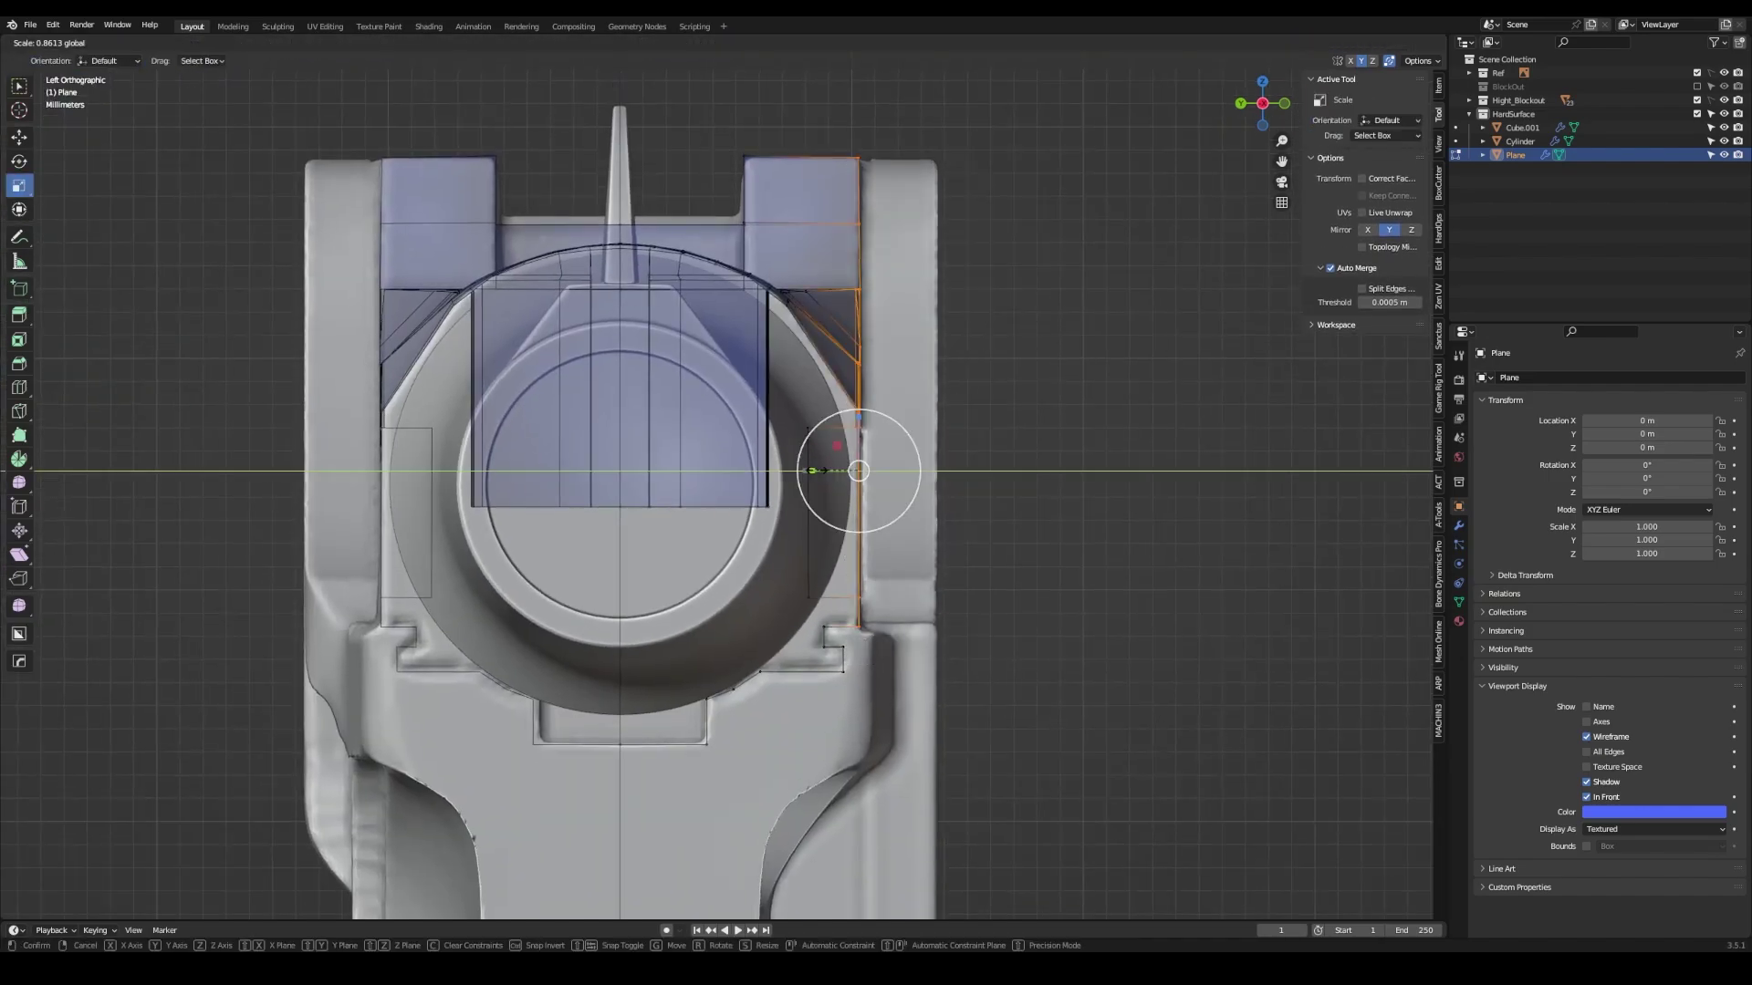
key(y)
key(0)
key(Return)
scroll(850, 469, up, 1)
key(shift+space)
key(g)
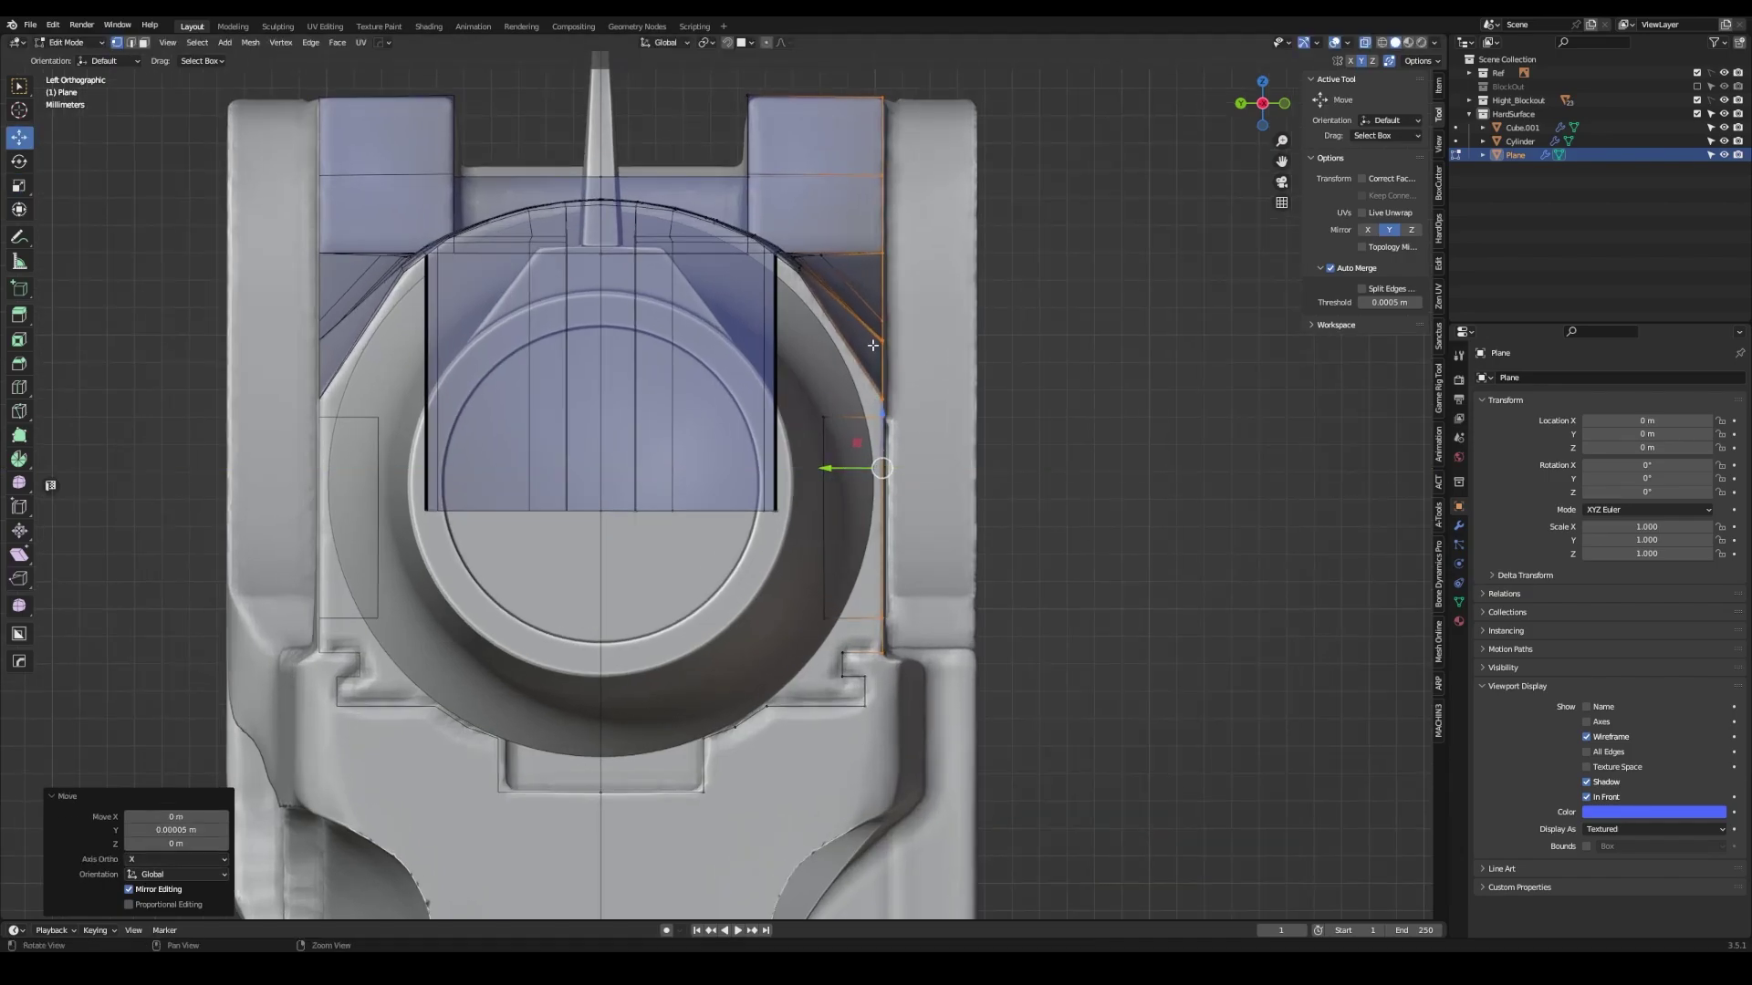
- Switch to Object Mode and orbit to a side-on view of the receiver
middle_drag(873, 345, 911, 462)
key(w)
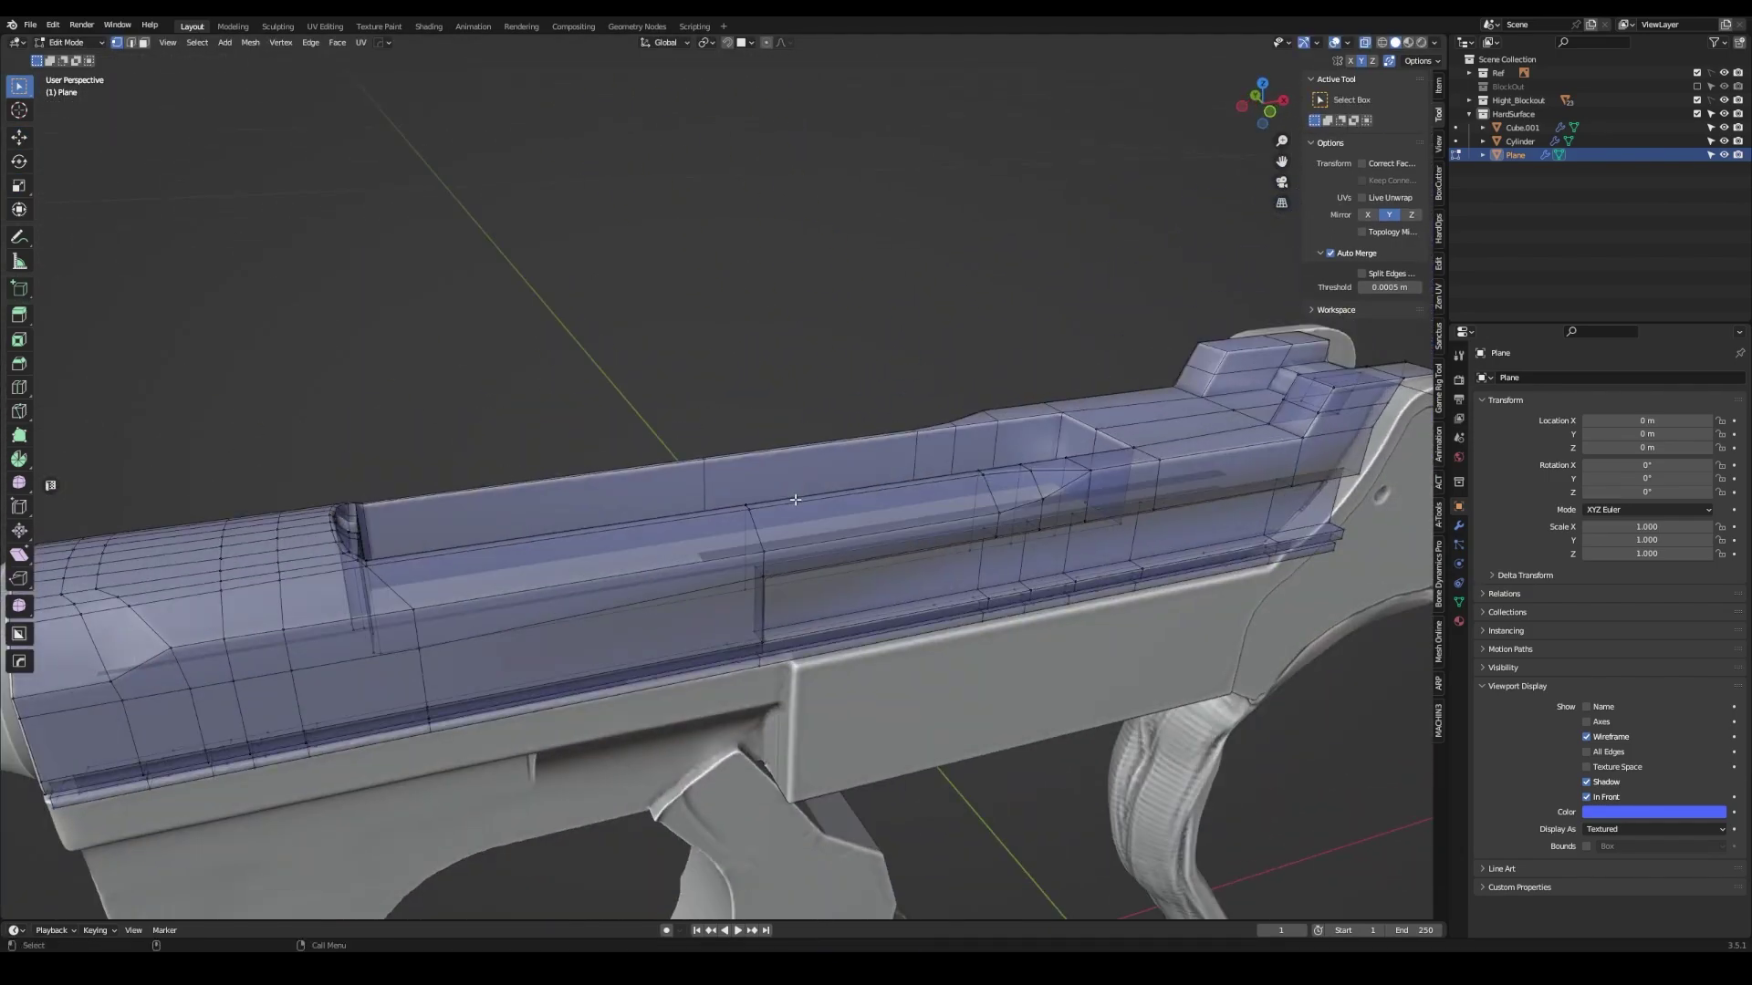
key(Tab)
scroll(794, 500, down, 3)
middle_drag(795, 500, 821, 456)
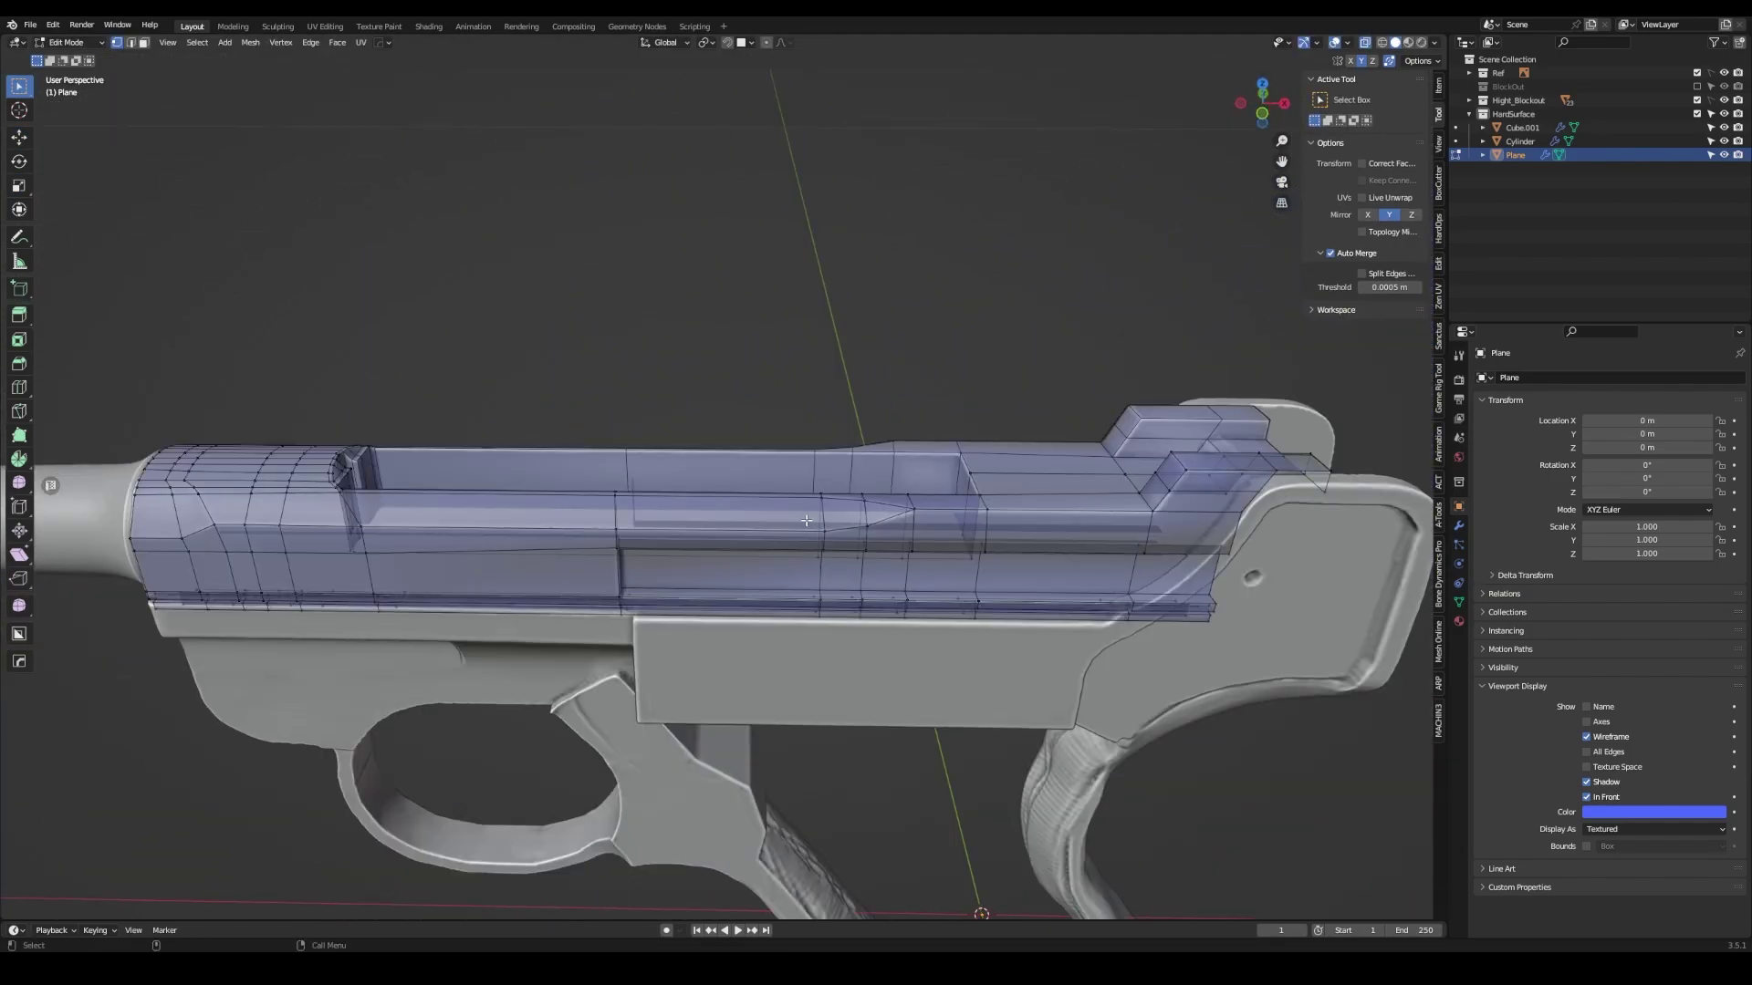
- Show the Hight_Blockout collection and orbit around the gun receiver
click(1723, 103)
scroll(818, 489, up, 3)
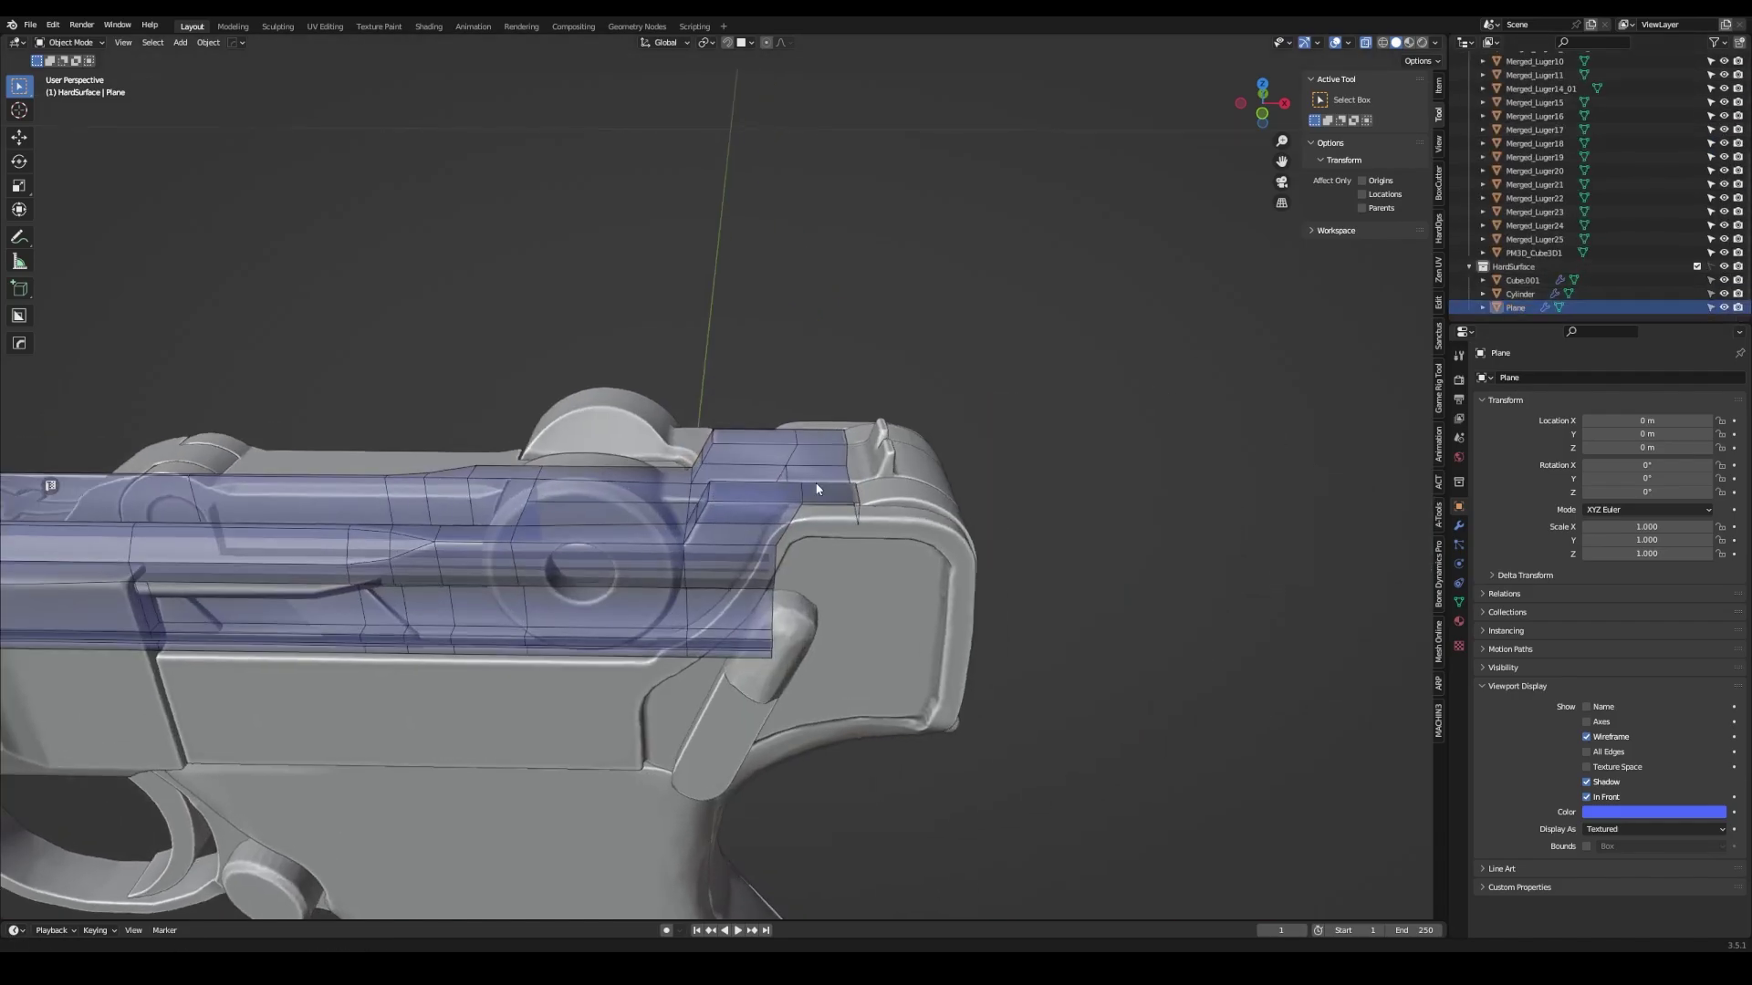
mouse_move(817, 489)
middle_down()
mouse_move(863, 600)
mouse_move(771, 481)
mouse_move(766, 639)
mouse_move(765, 476)
mouse_move(836, 391)
mouse_move(1038, 588)
middle_up()
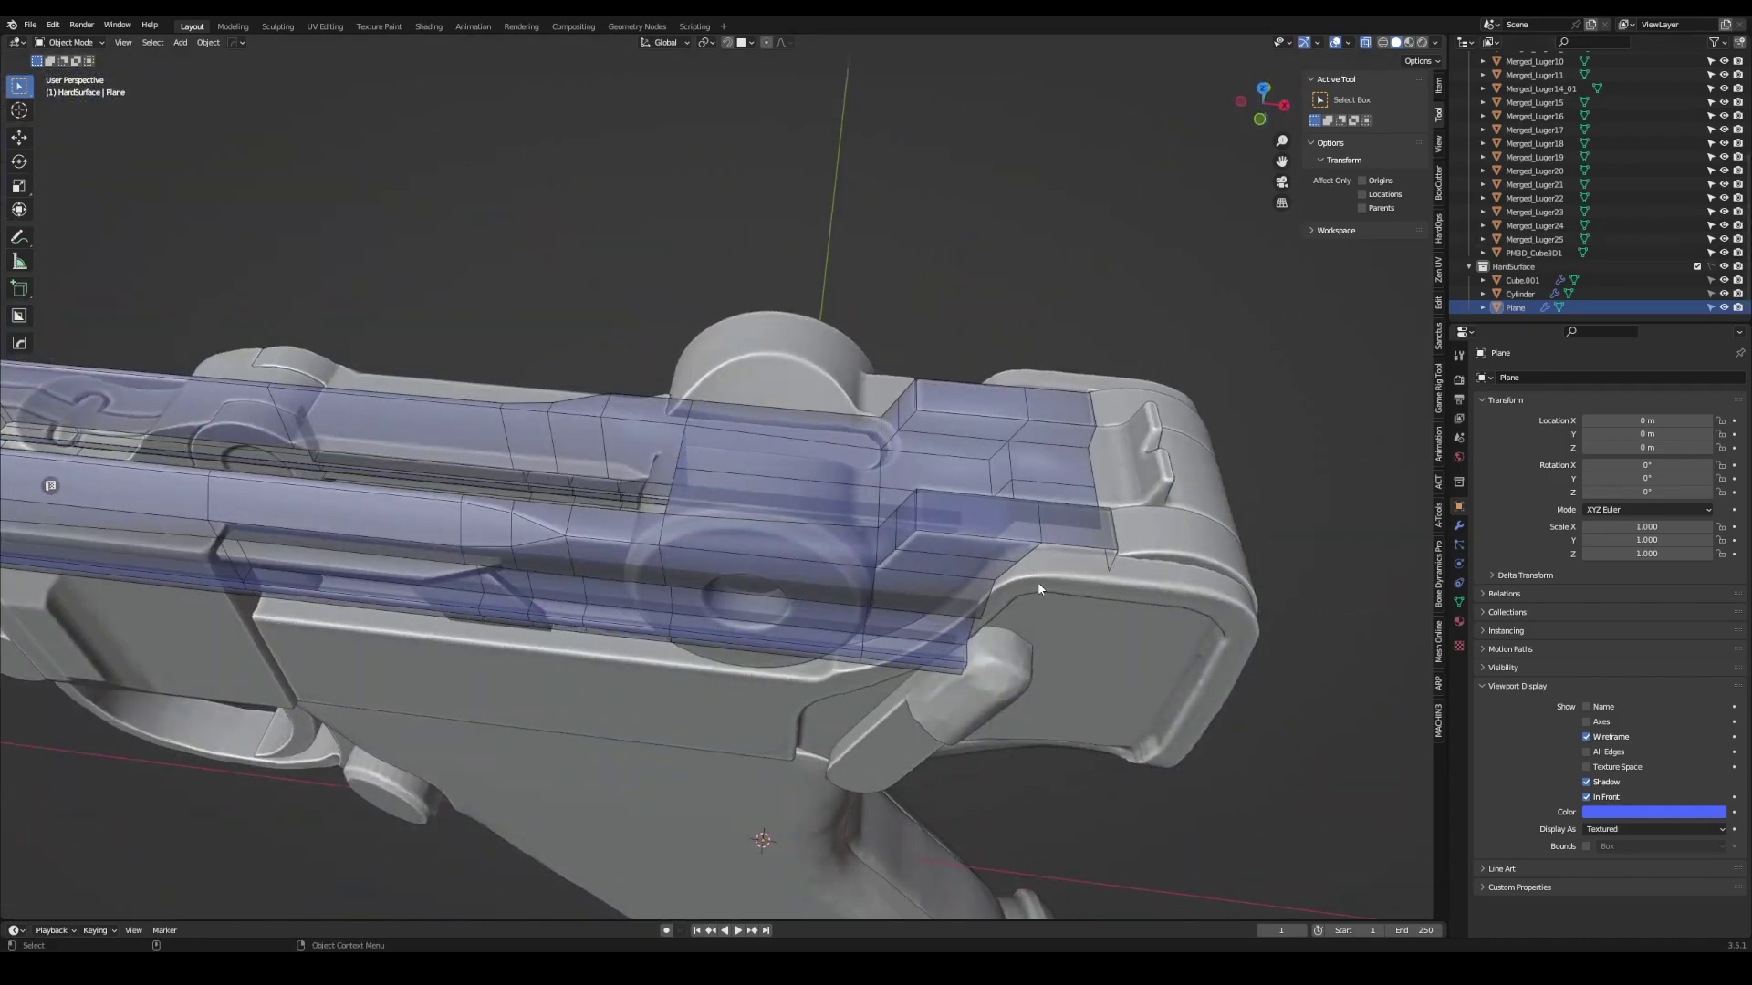
mouse_move(912, 630)
middle_down()
mouse_move(594, 457)
mouse_move(776, 511)
mouse_move(805, 531)
mouse_move(790, 538)
mouse_move(814, 527)
mouse_move(748, 489)
mouse_move(977, 439)
middle_up()
- Darken the retopology Plane's viewport display colour to a deeper blue
click(1224, 392)
scroll(1657, 143, up, 5)
click(1459, 621)
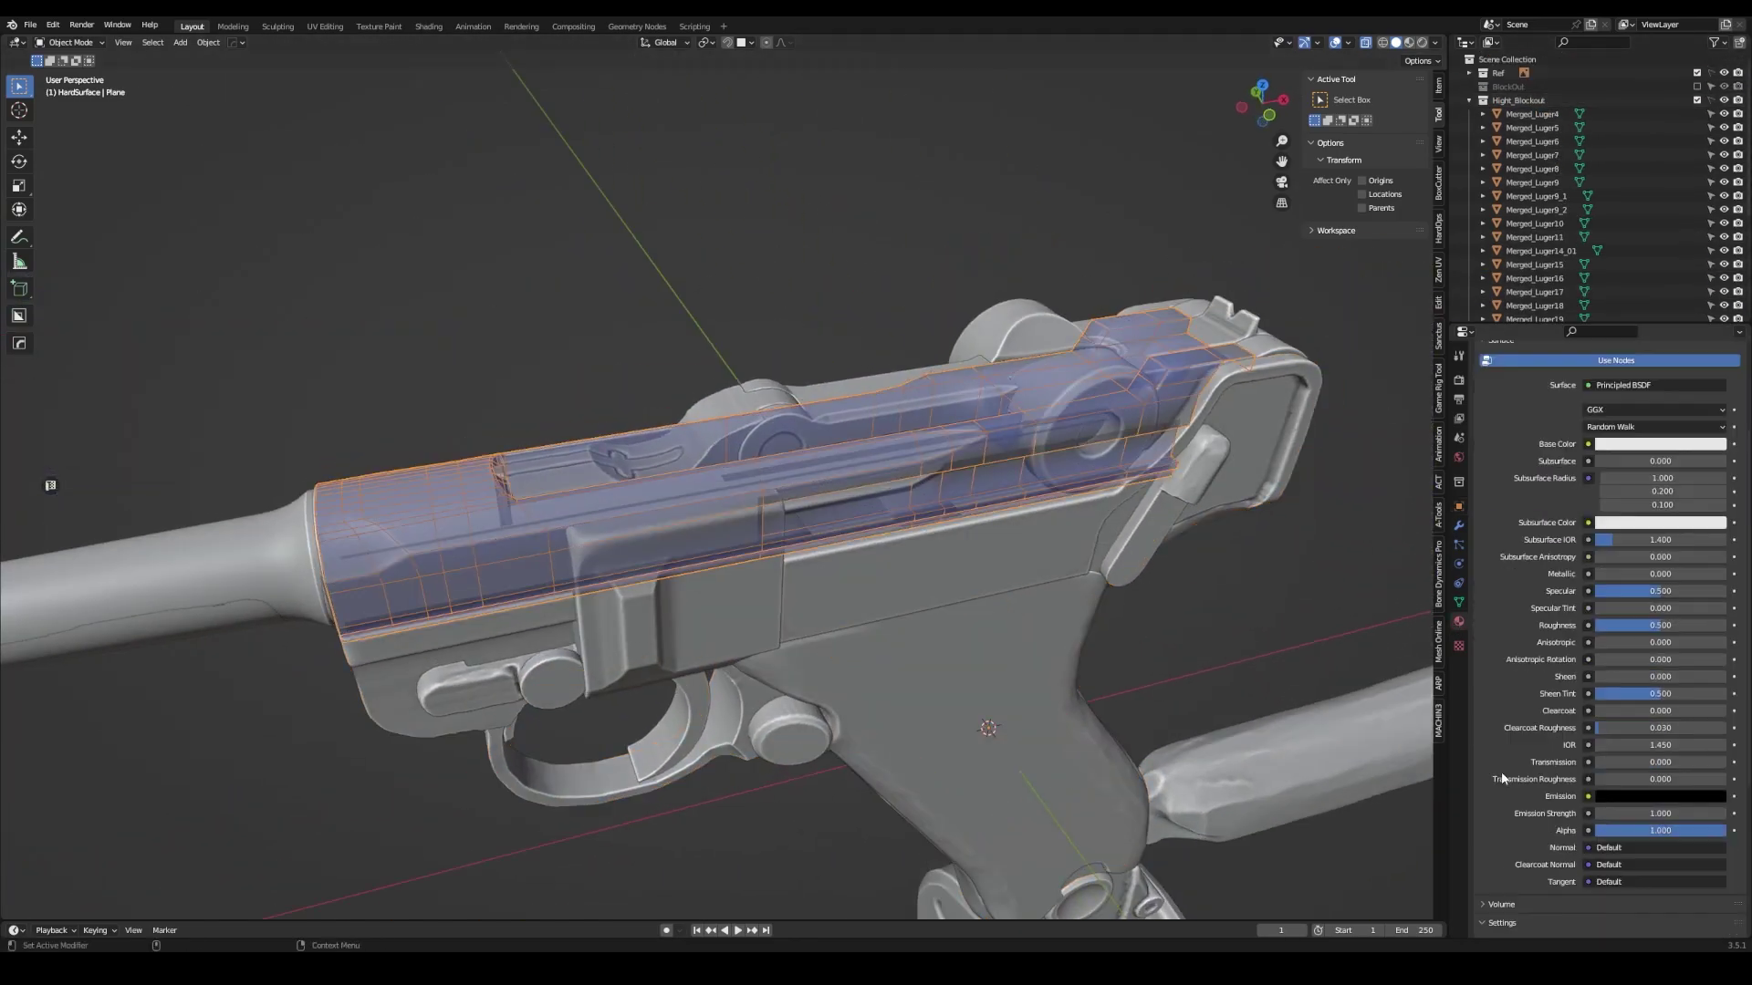
scroll(1551, 775, down, 5)
click(1653, 894)
drag(1642, 720, 1669, 730)
- Turn off In Front so the Plane draws behind the gun, then deselect it and start adding a mesh
key(Tab)
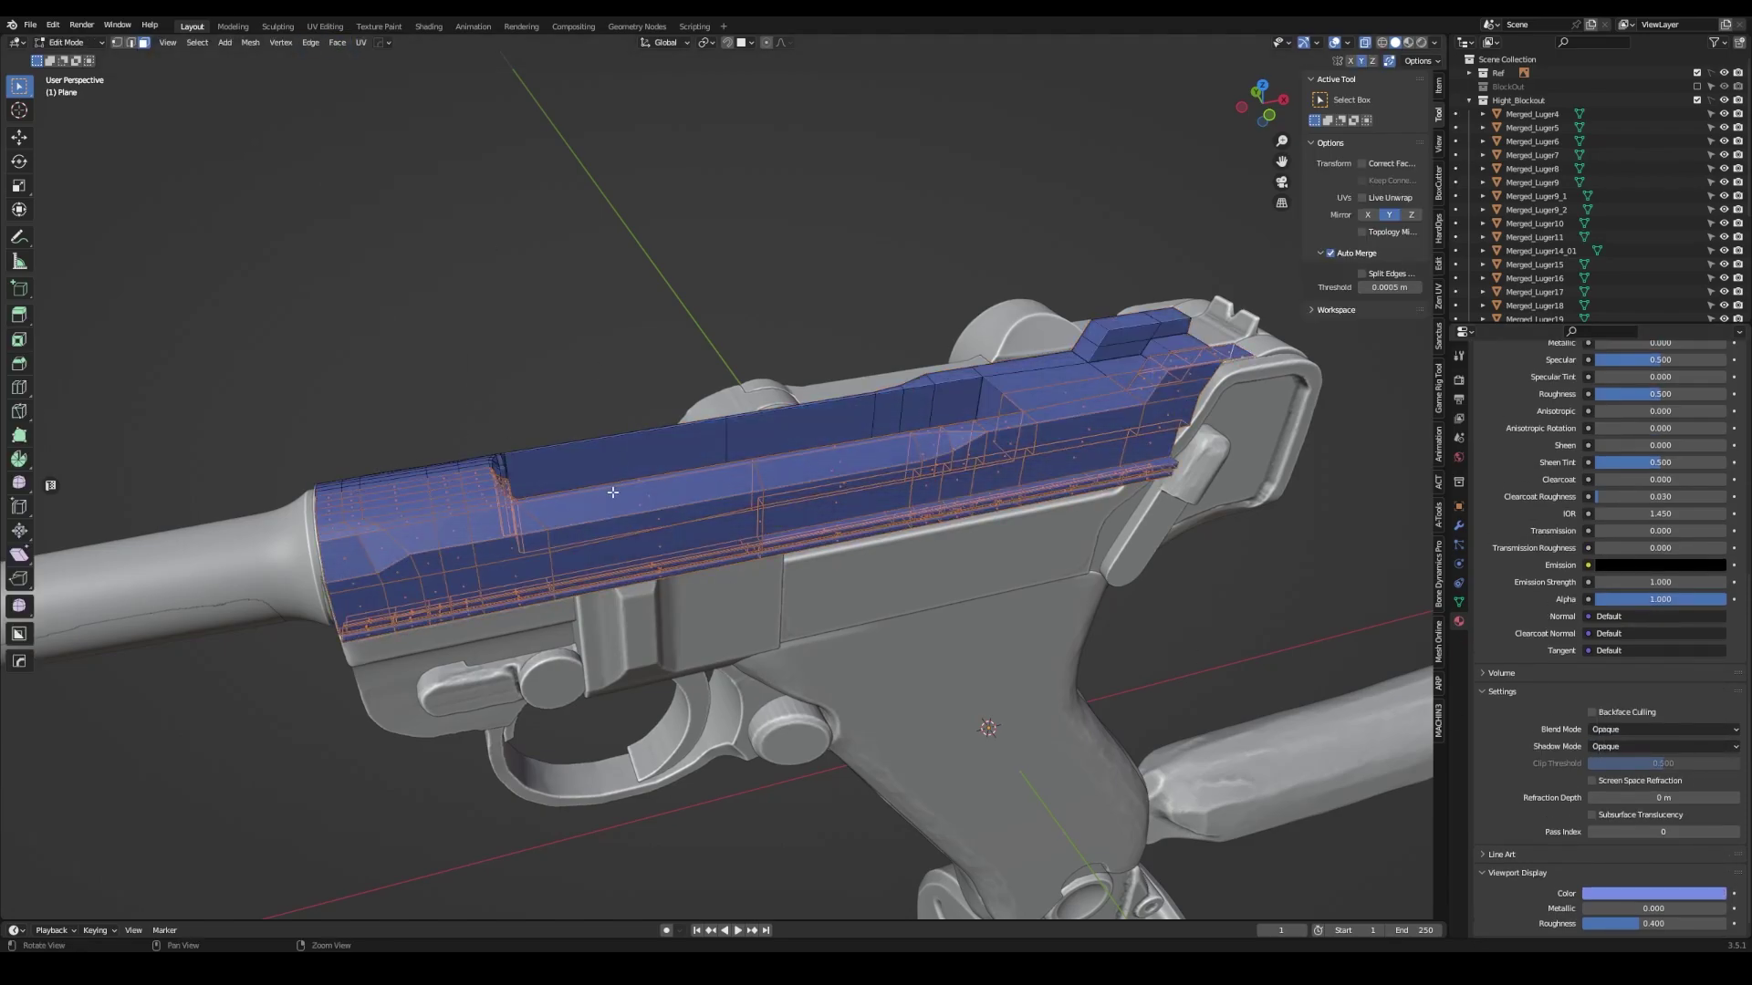
mouse_move(612, 492)
middle_down()
mouse_move(776, 454)
mouse_move(683, 244)
middle_up()
click(1459, 506)
click(1587, 796)
key(Tab)
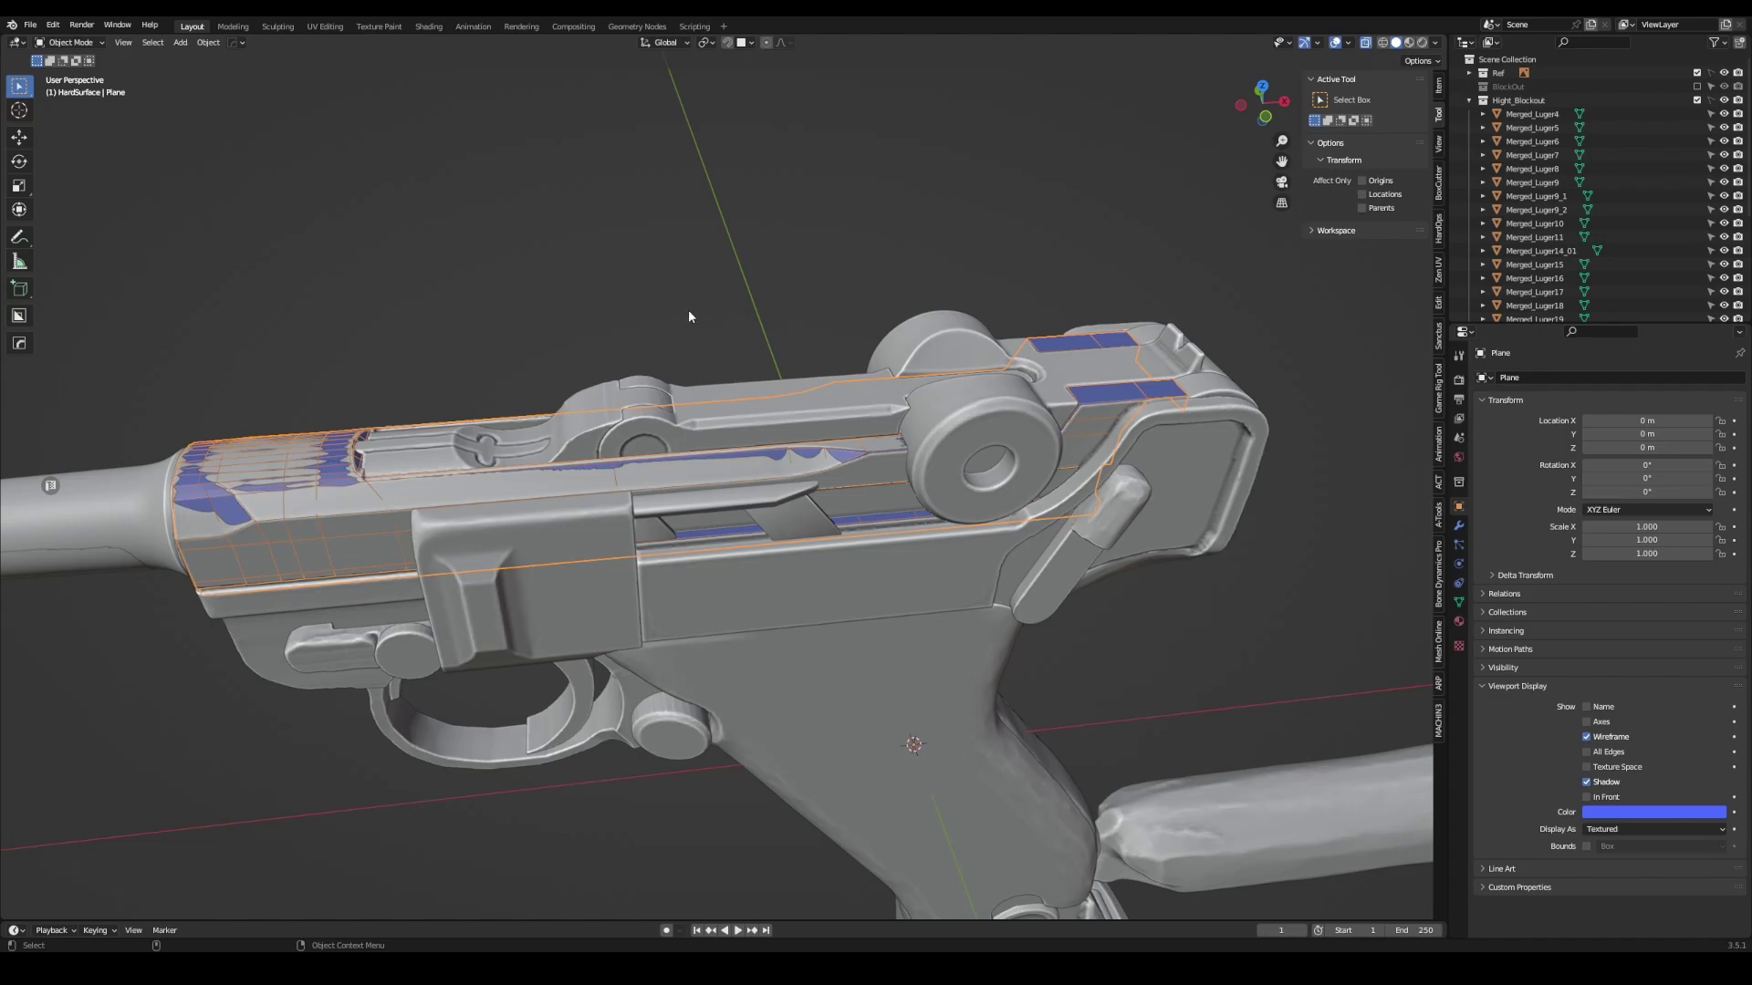
middle_drag(797, 435, 1406, 231)
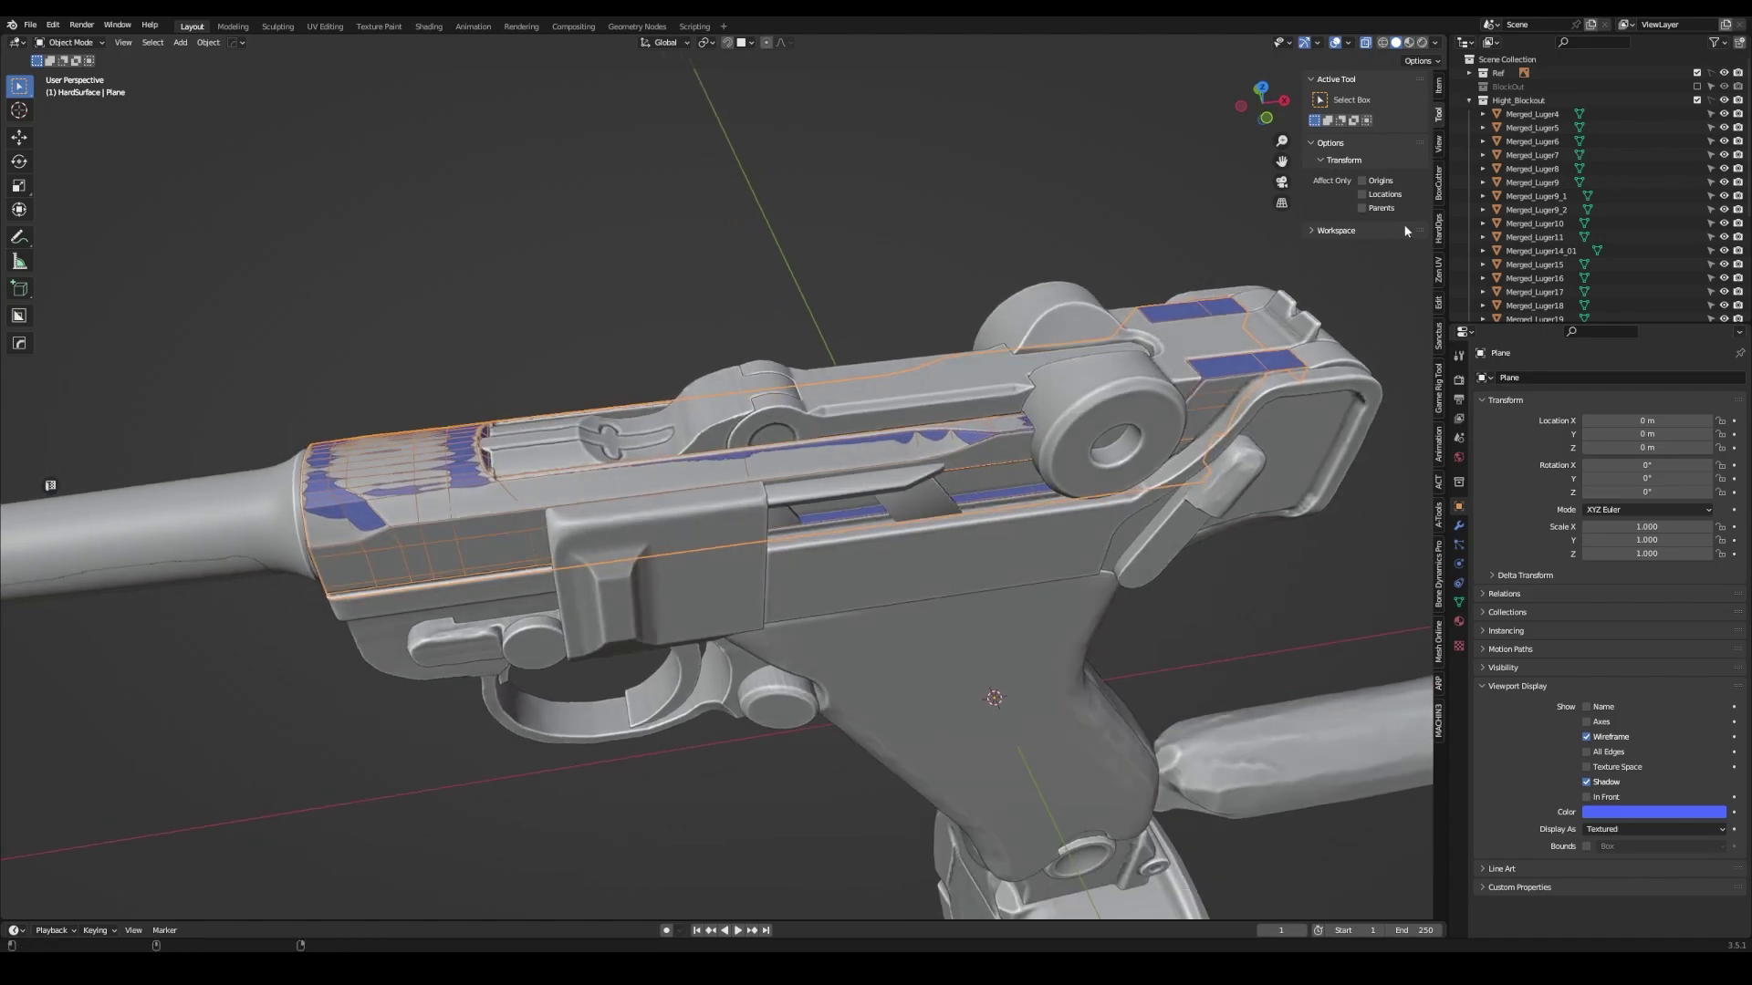
click(823, 260)
key(shift+a)
- Add a cube, shrink it, and place it in front of the trigger guard
click(903, 564)
scroll(947, 595, down, 2)
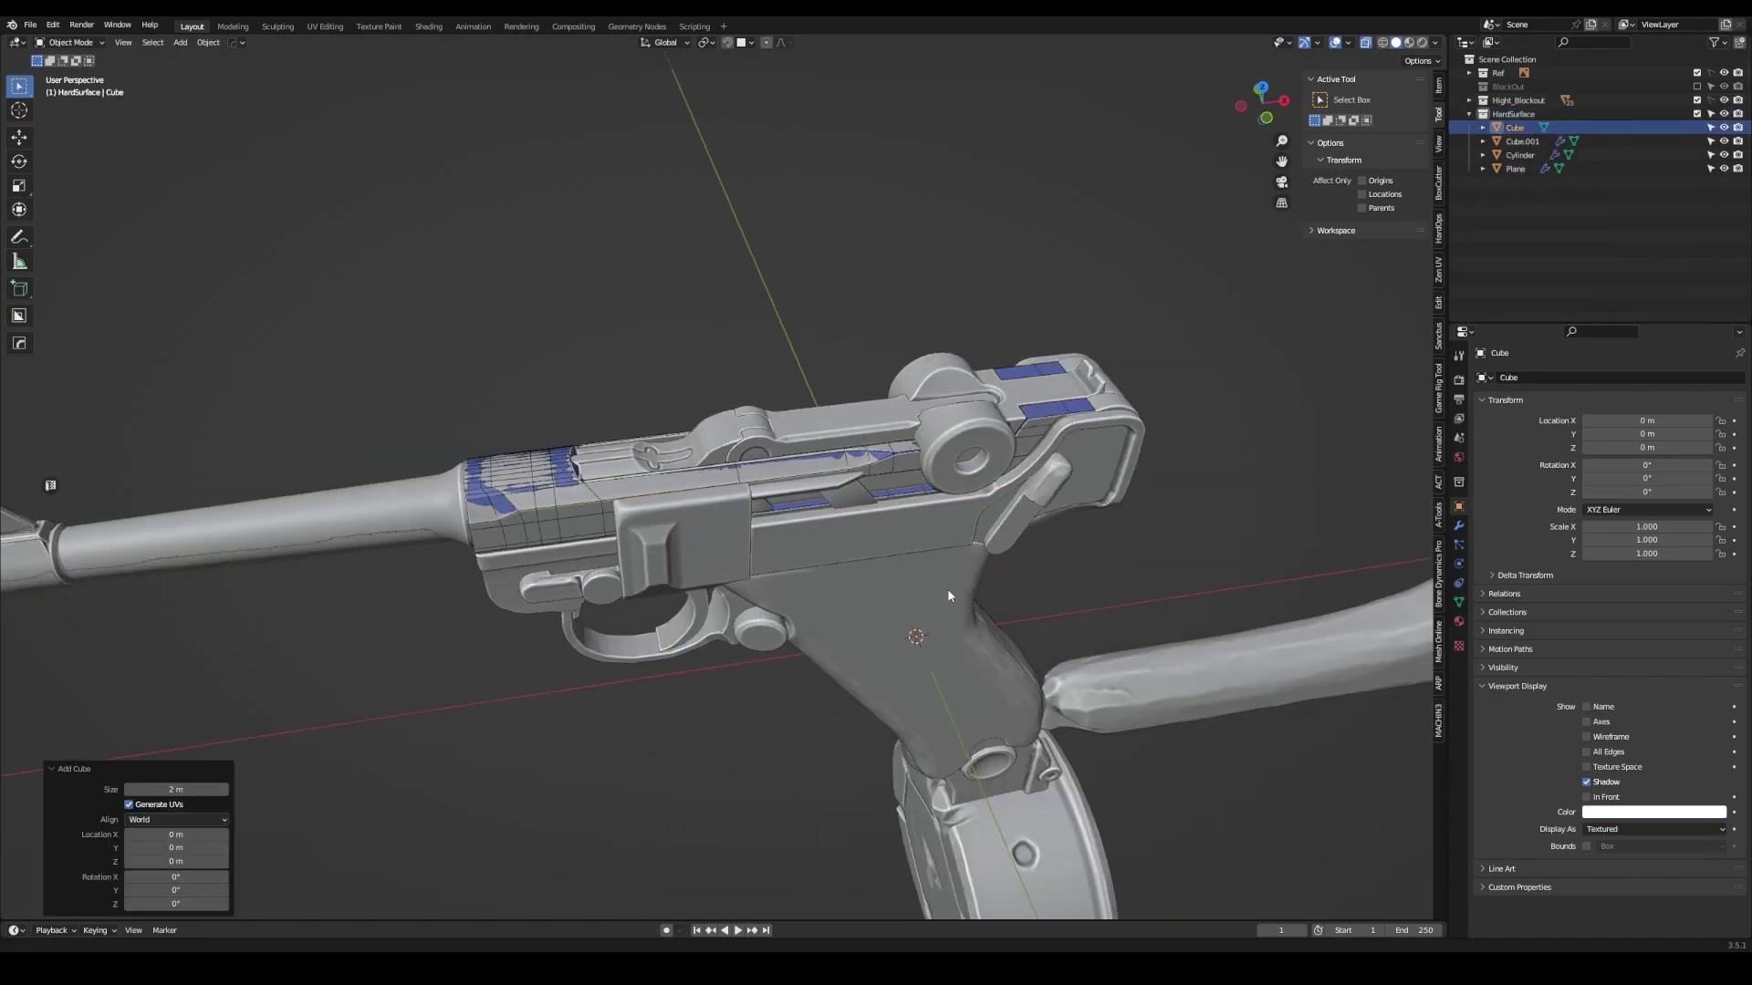
middle_drag(947, 595, 894, 511)
key(Tab)
key(s)
click(876, 593)
key(g)
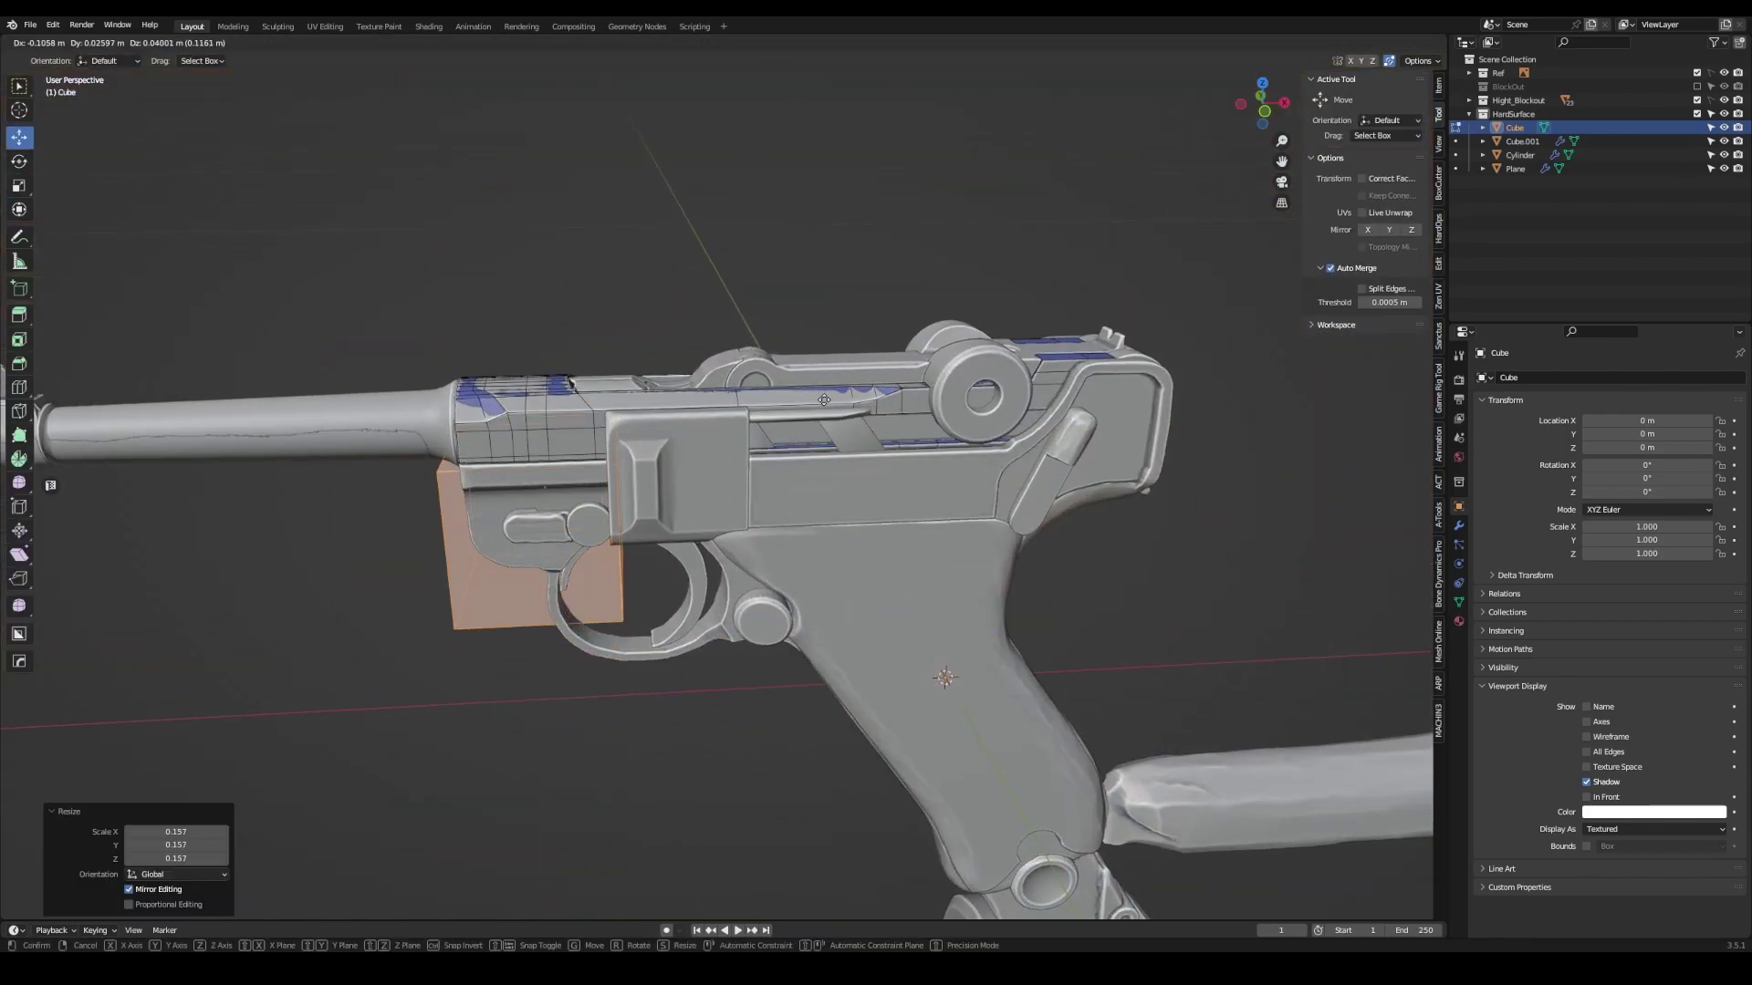
mouse_move(823, 399)
middle_down()
mouse_move(775, 547)
mouse_move(690, 563)
middle_up()
click(776, 547)
- Scale the cube down to 0.293 and slide it along X into position
key(shift+space)
key(s)
key(s)
click(693, 575)
key(shift+space)
key(g)
middle_drag(917, 508, 1004, 474)
key(g)
key(x)
click(915, 520)
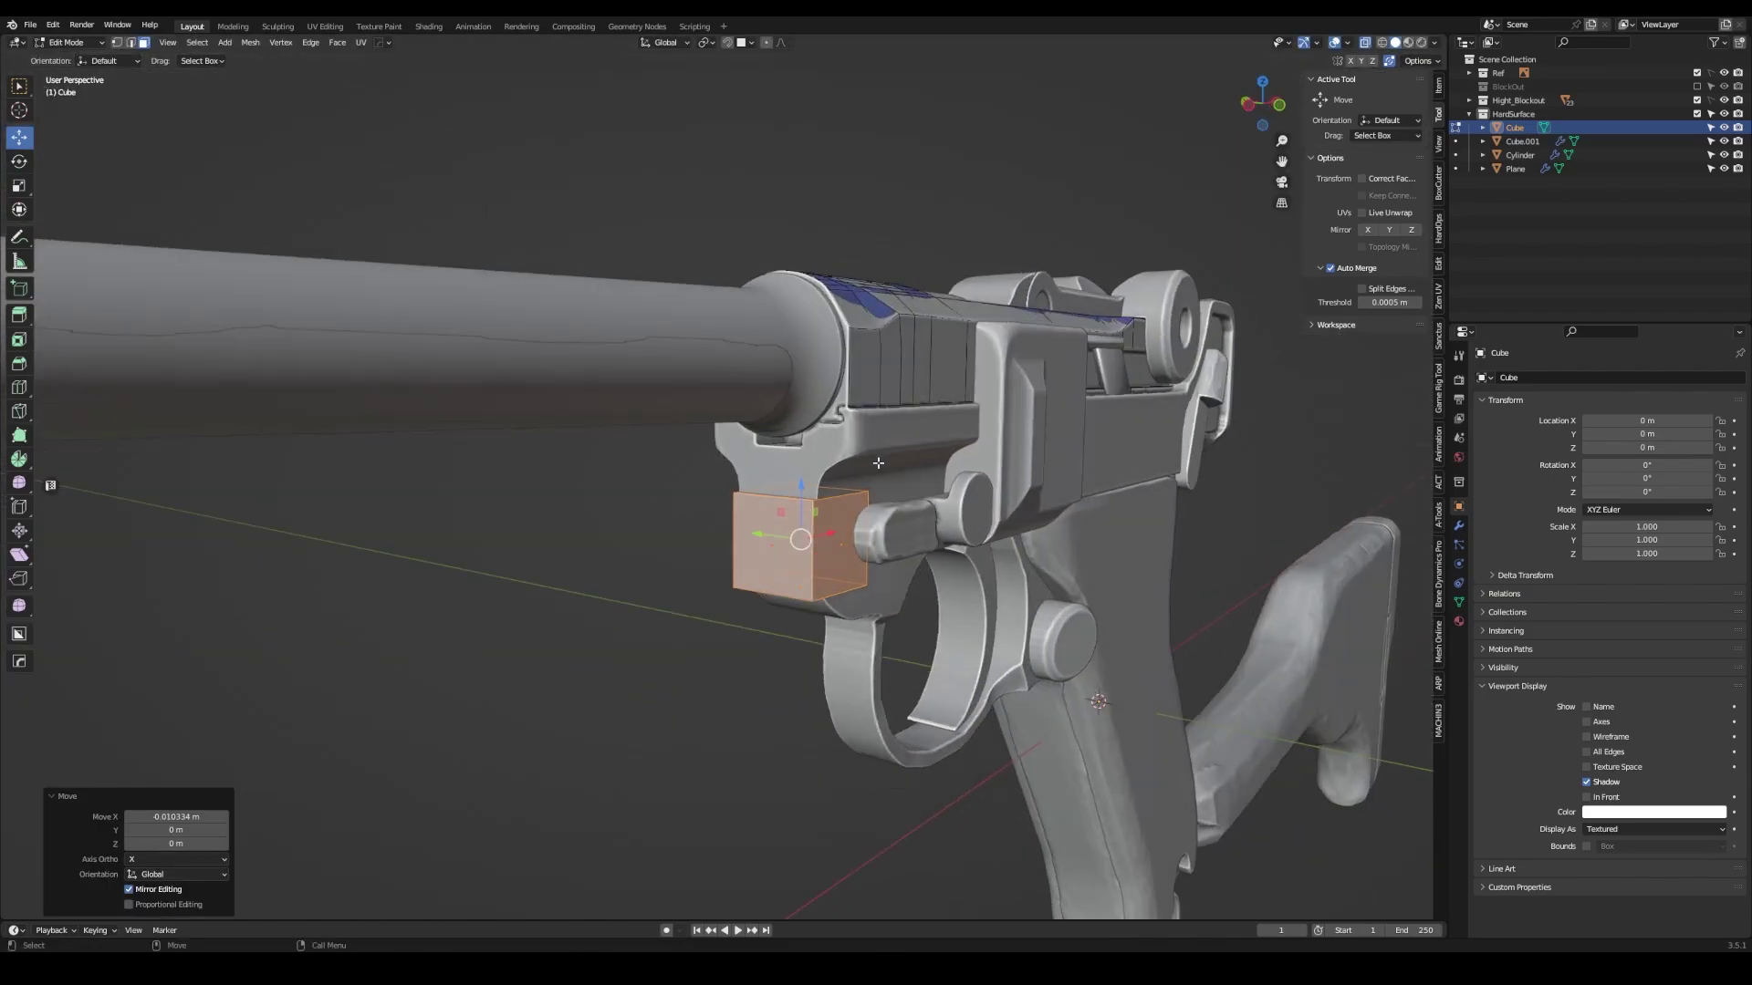
key(Tab)
- Select the new block and apply a blank material to it
click(1038, 456)
scroll(872, 467, down, 3)
middle_drag(1058, 398, 781, 544)
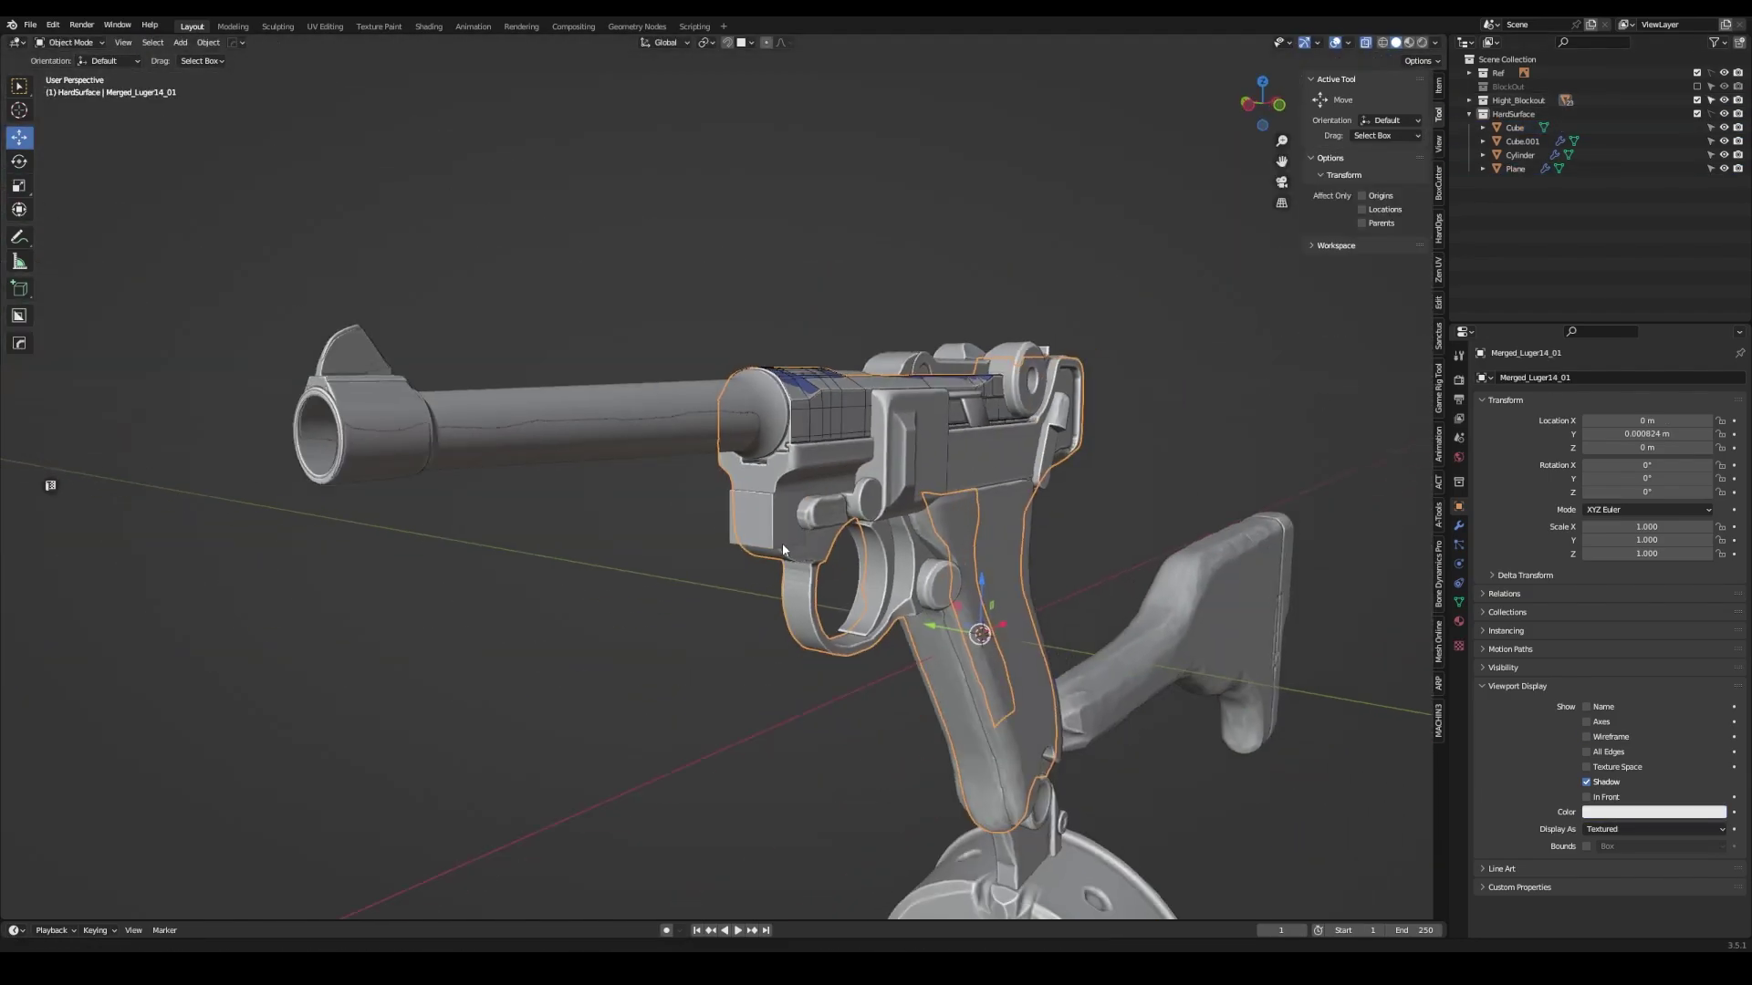
click(807, 545)
scroll(807, 546, up, 5)
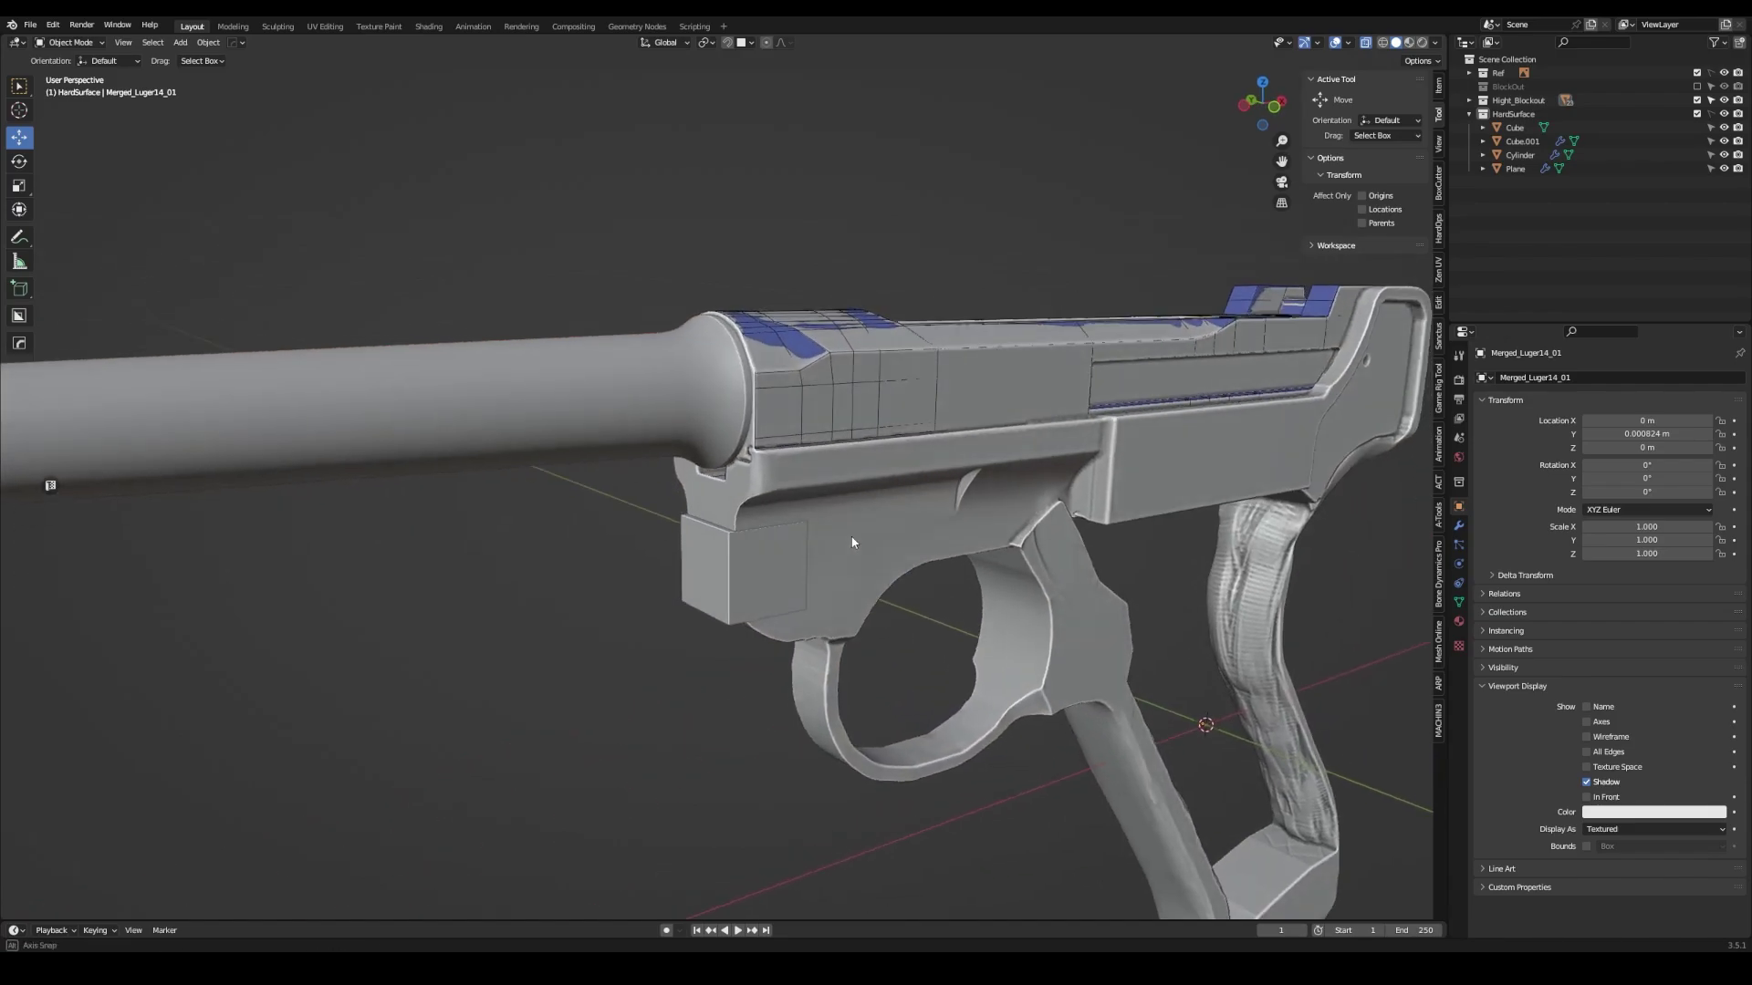
click(767, 554)
key(alt+m)
click(768, 577)
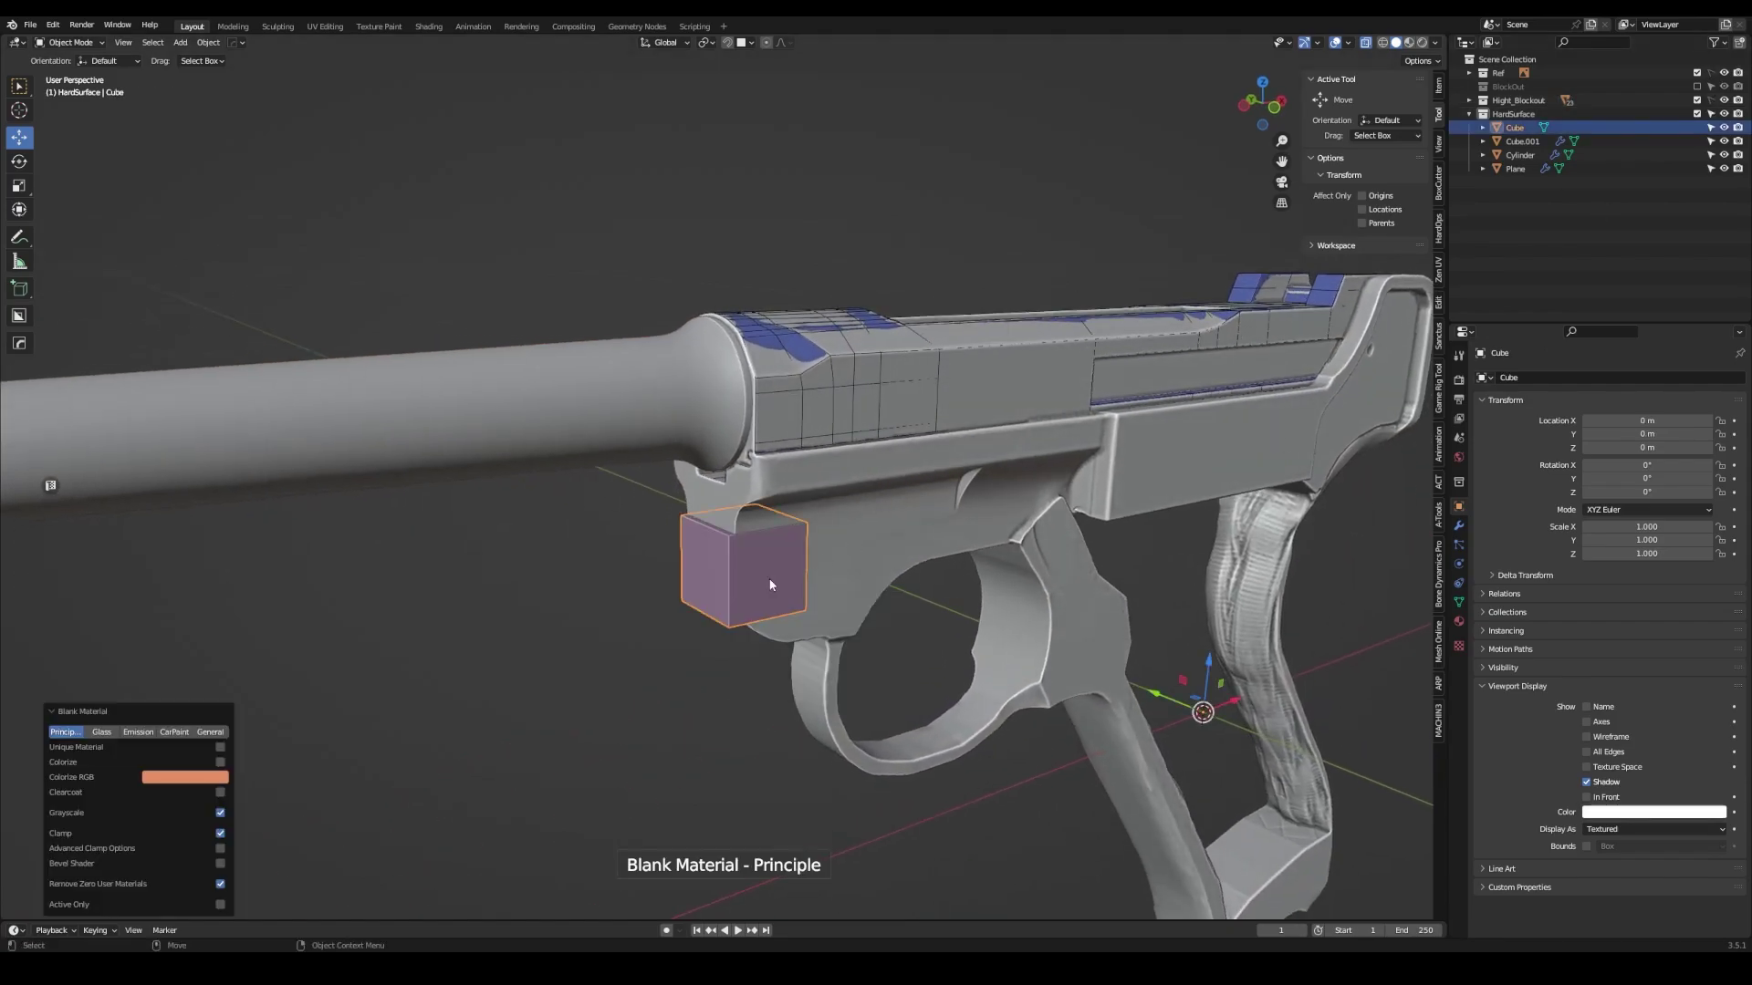
- Set the block's viewport display colour to translucent pink
middle_drag(719, 624, 703, 582)
click(1459, 621)
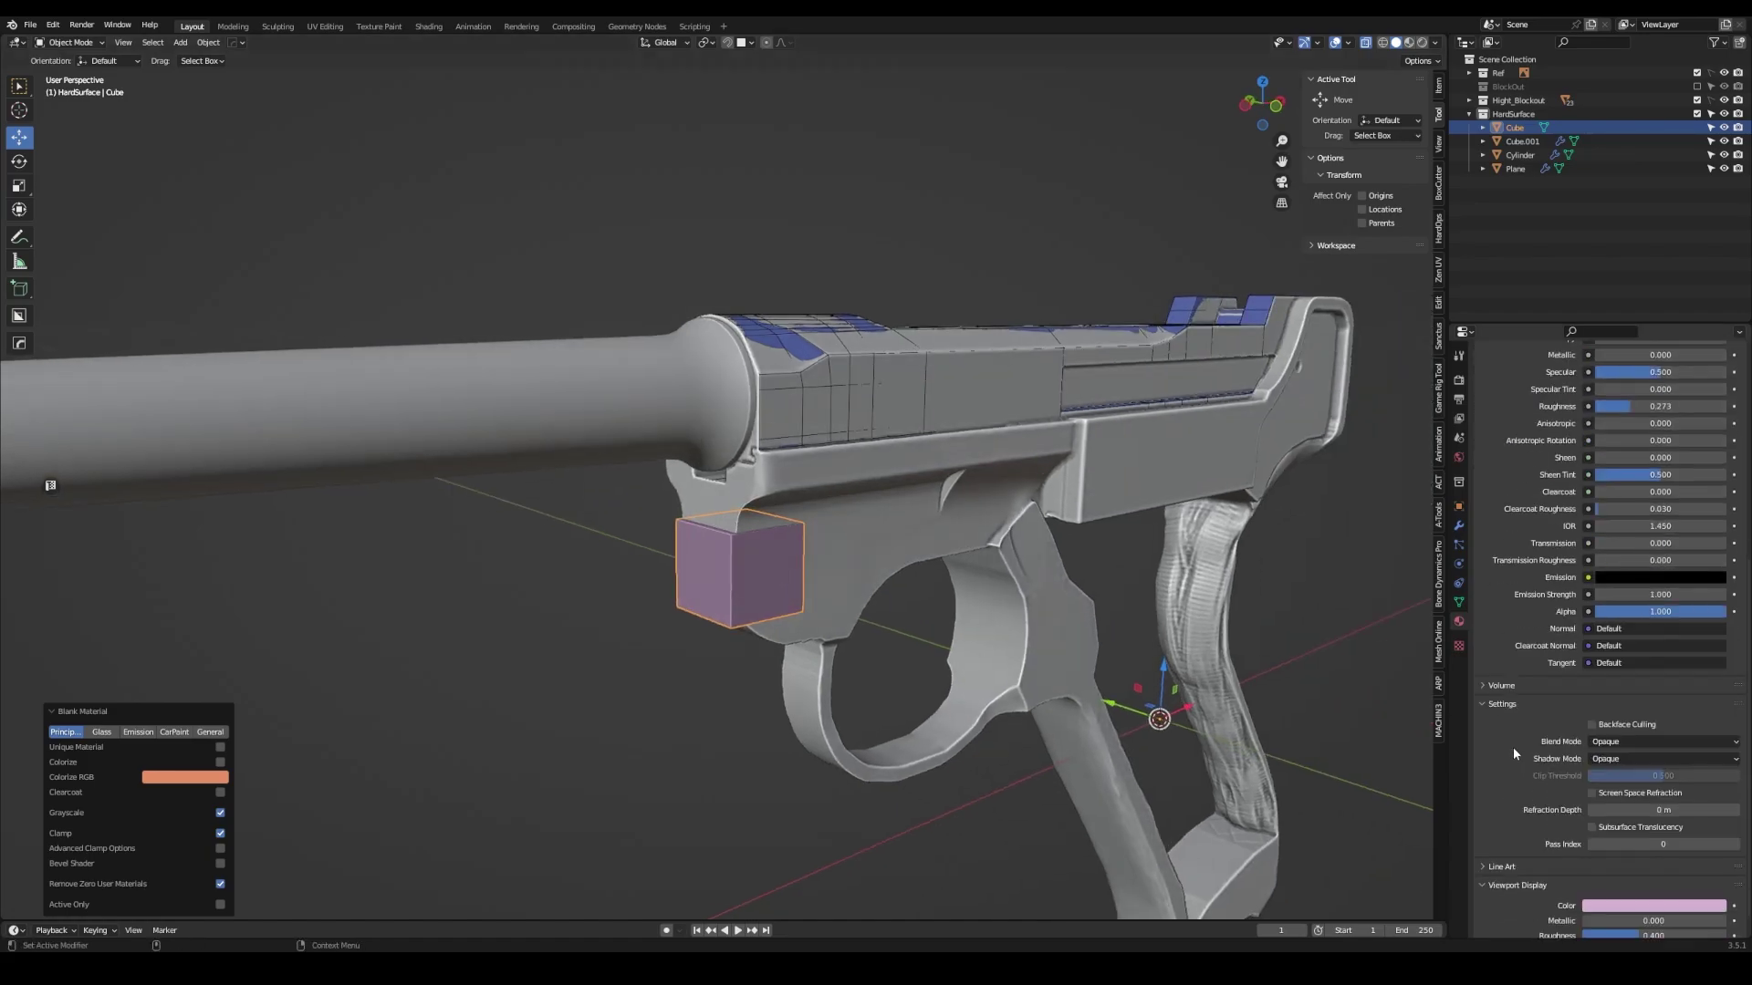
scroll(1513, 747, down, 2)
click(1653, 876)
click(1459, 507)
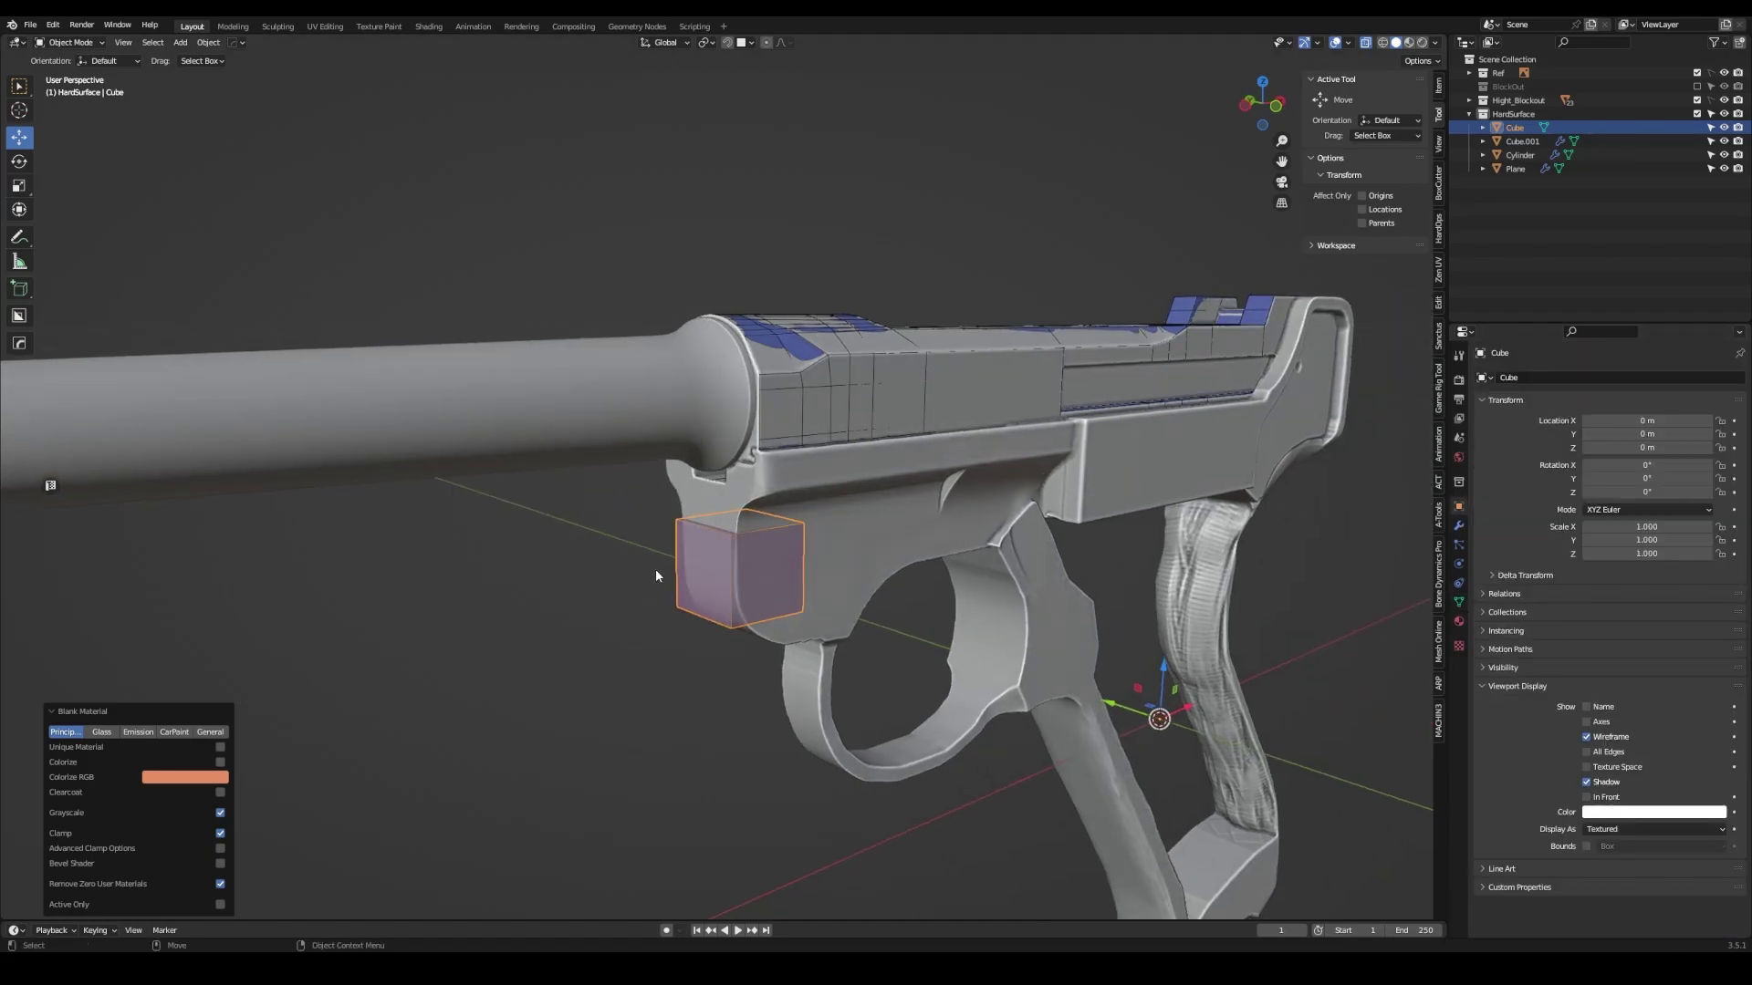
- Delete all but one of the block's faces and move the remaining face along Y
mouse_move(655, 575)
middle_down()
mouse_move(710, 609)
mouse_move(721, 565)
mouse_move(731, 614)
mouse_move(790, 636)
middle_up()
click(724, 571)
key(KP_1)
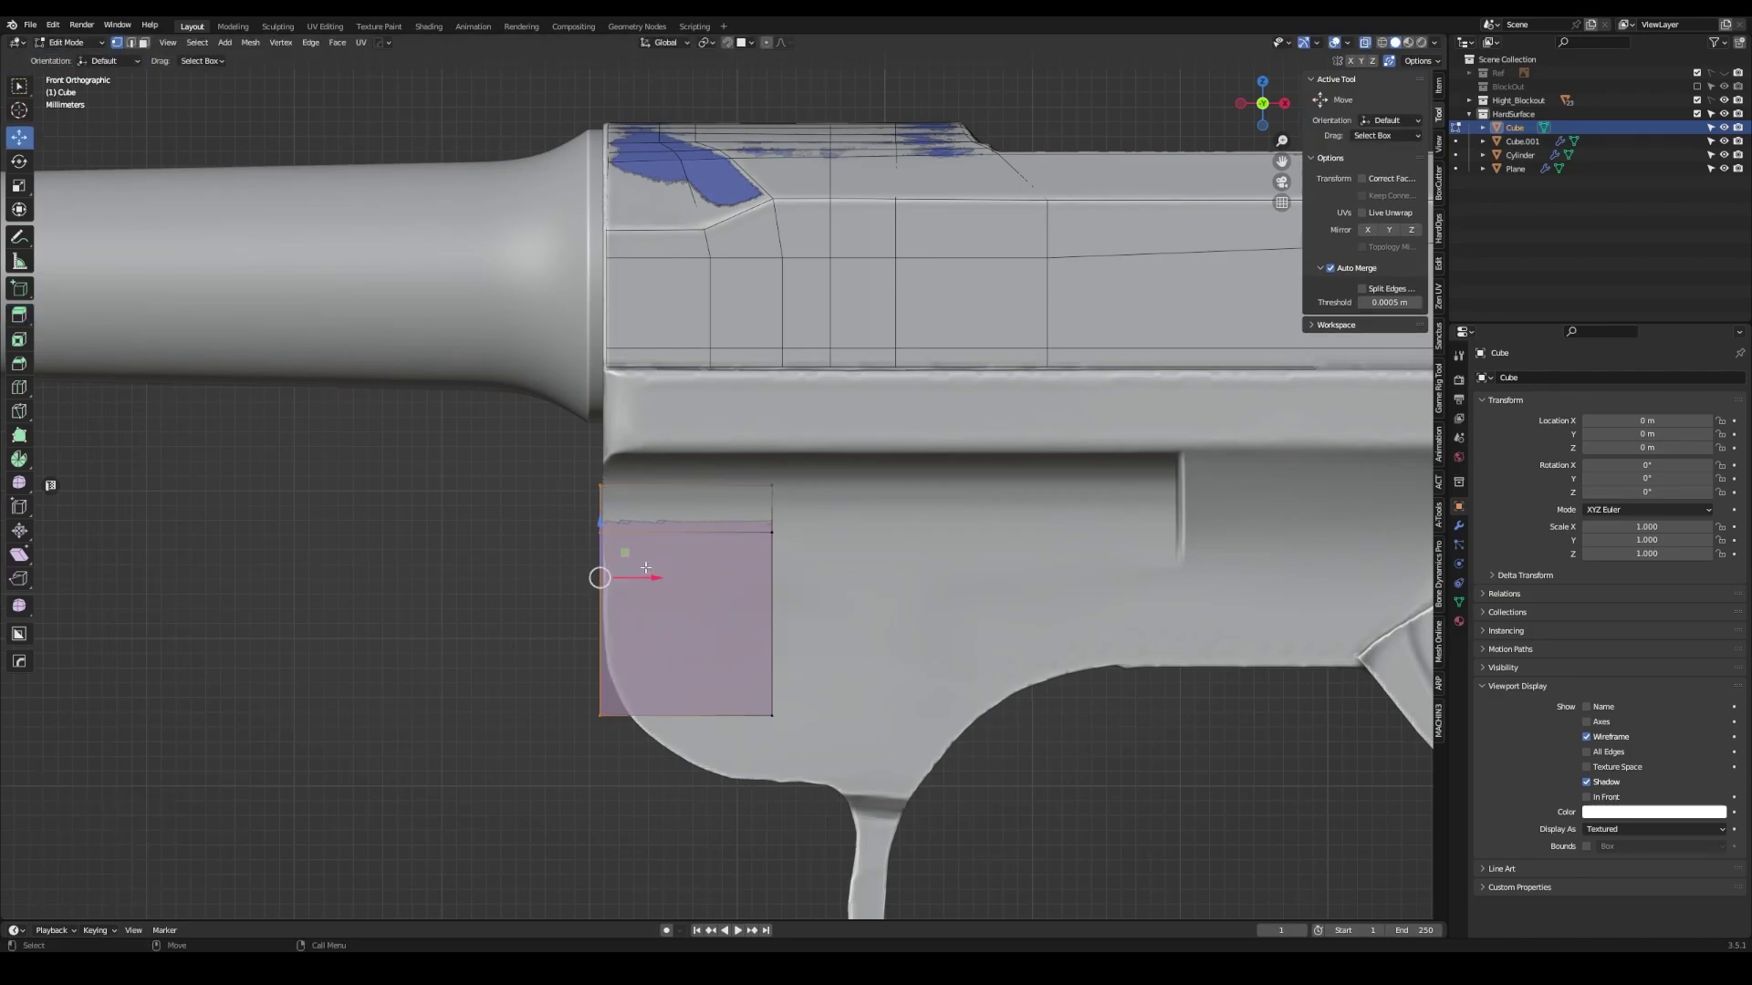
middle_drag(645, 568, 654, 491)
key(g)
key(y)
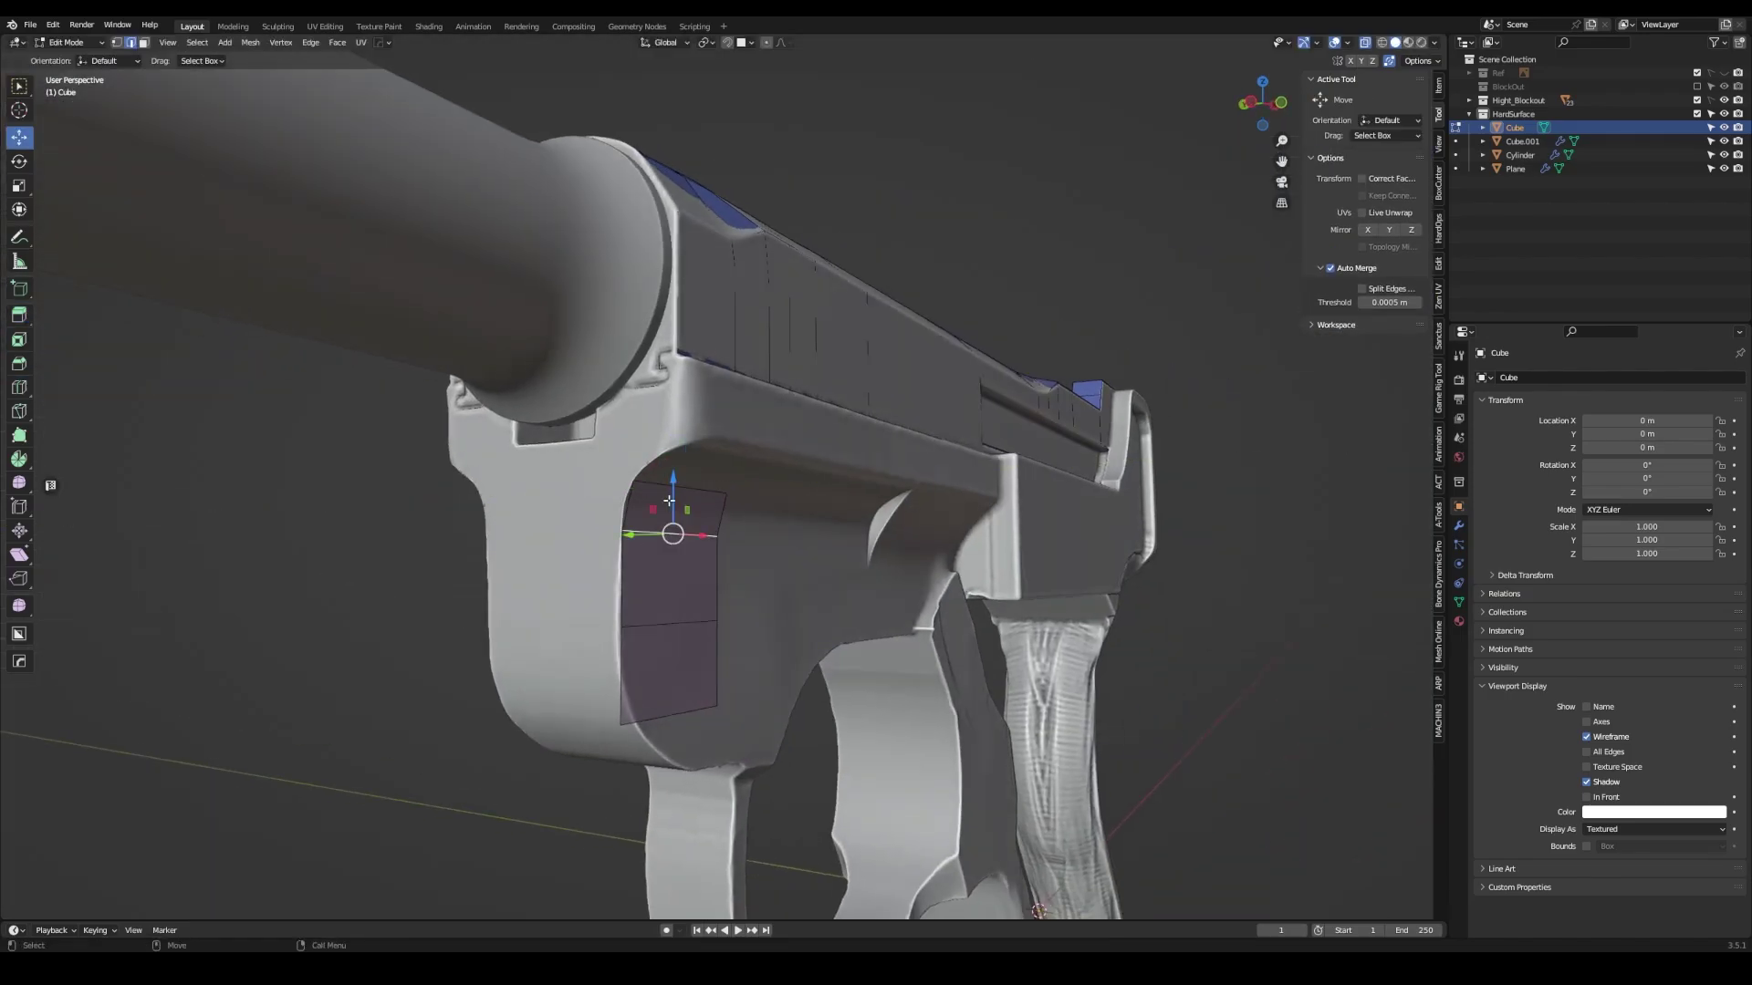
click(670, 469)
- Extrude the side face and place it against the frame
key(ctrl+KP_3)
key(shift+space)
key(e)
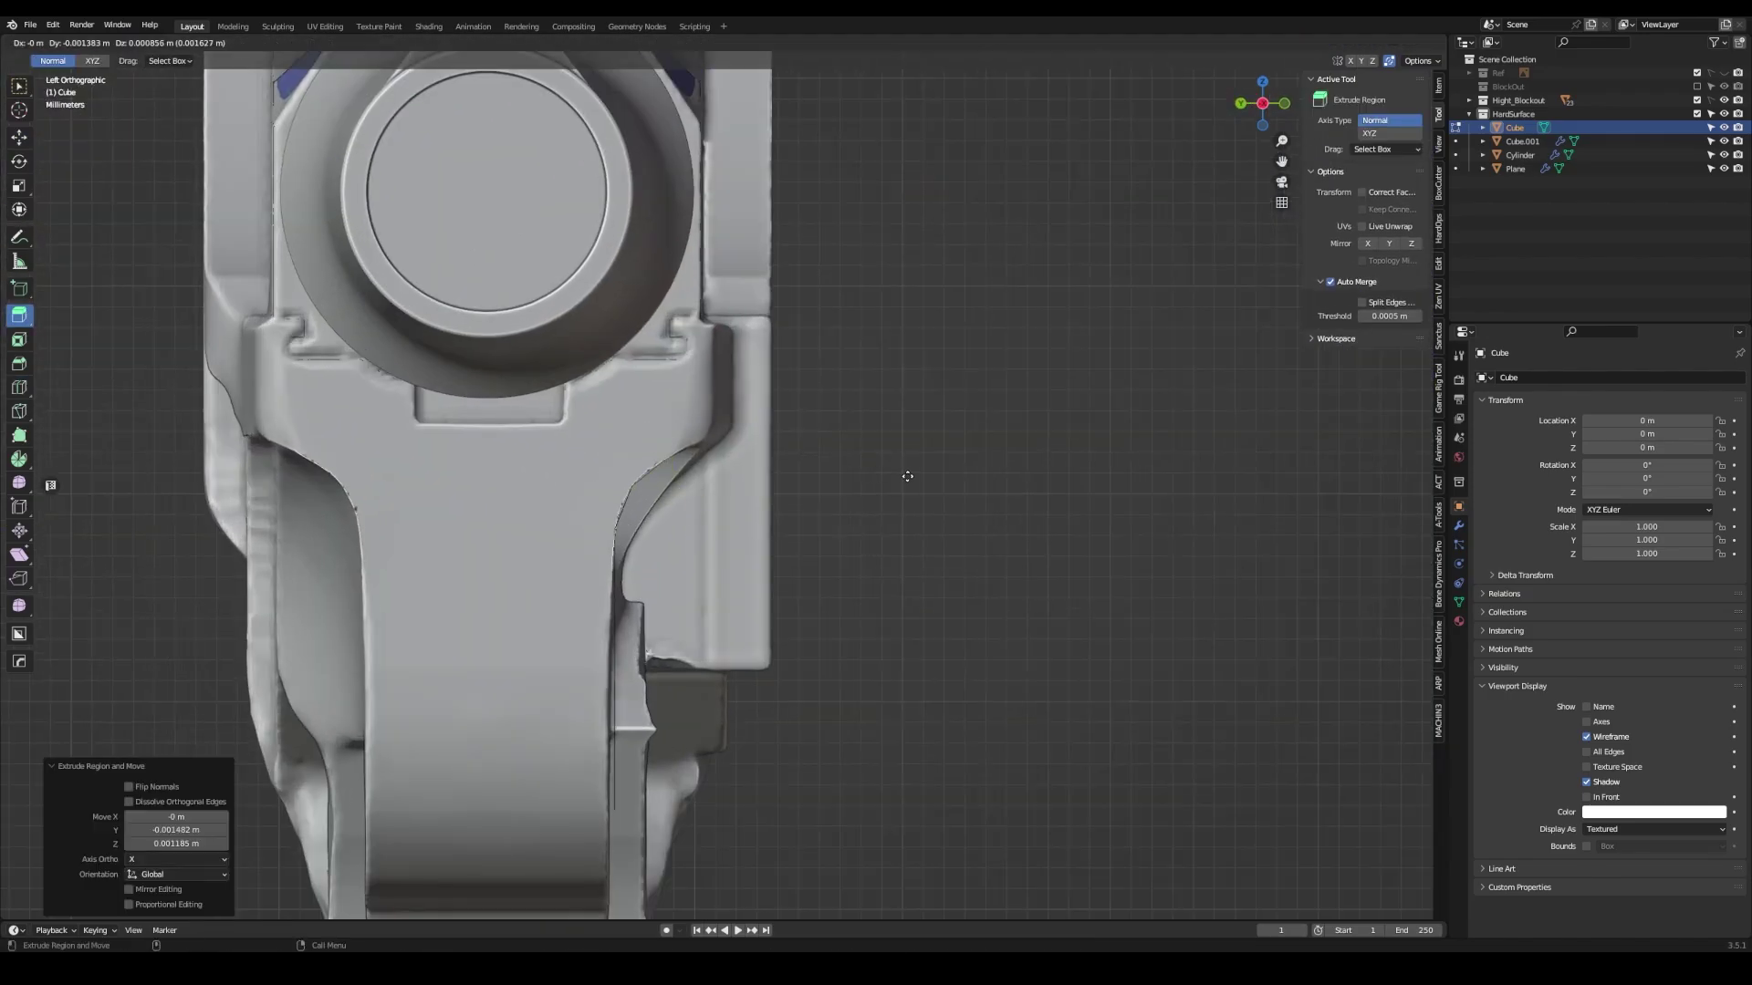
mouse_move(918, 472)
middle_down()
mouse_move(711, 392)
mouse_move(520, 669)
middle_up()
key(shift+space)
key(g)
key(g)
key(shift+x)
click(700, 407)
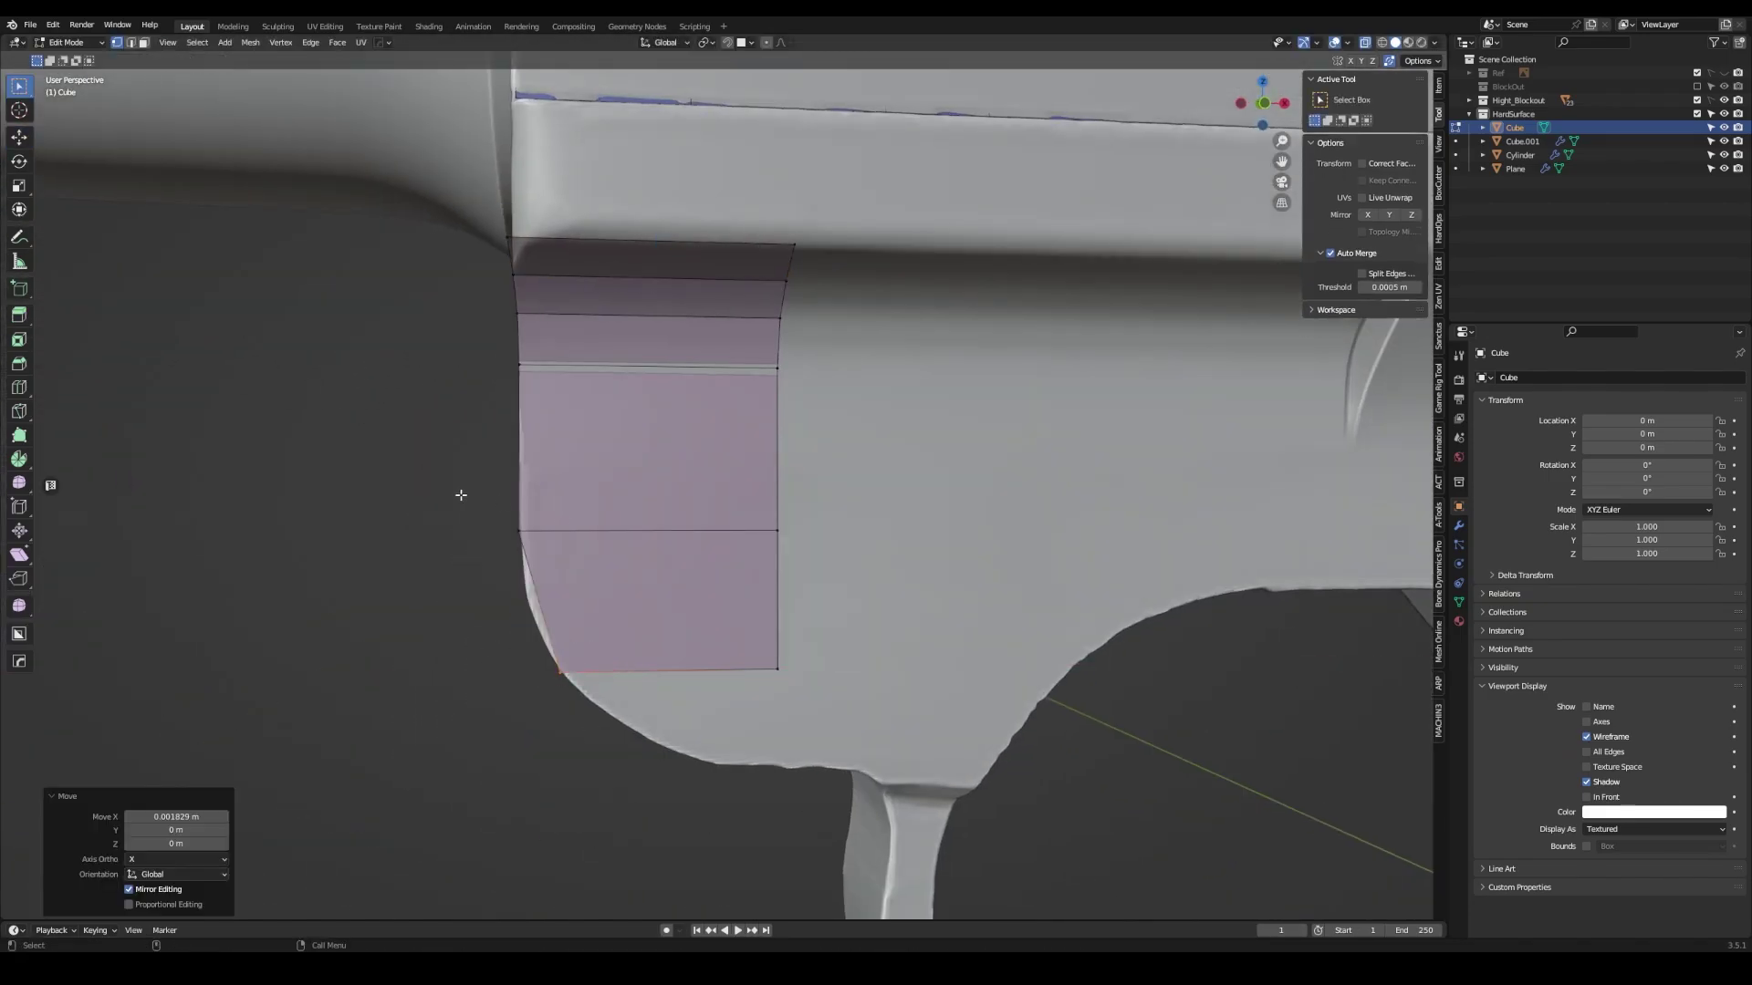
- Extrude a new face up toward the receiver and slide it along X
key(g)
mouse_move(490, 567)
middle_down()
mouse_move(566, 625)
mouse_move(911, 614)
middle_up()
key(shift+space)
key(e)
drag(706, 413, 711, 264)
mouse_move(712, 265)
middle_down()
mouse_move(688, 309)
mouse_move(694, 429)
mouse_move(730, 511)
middle_up()
key(shift+space)
key(g)
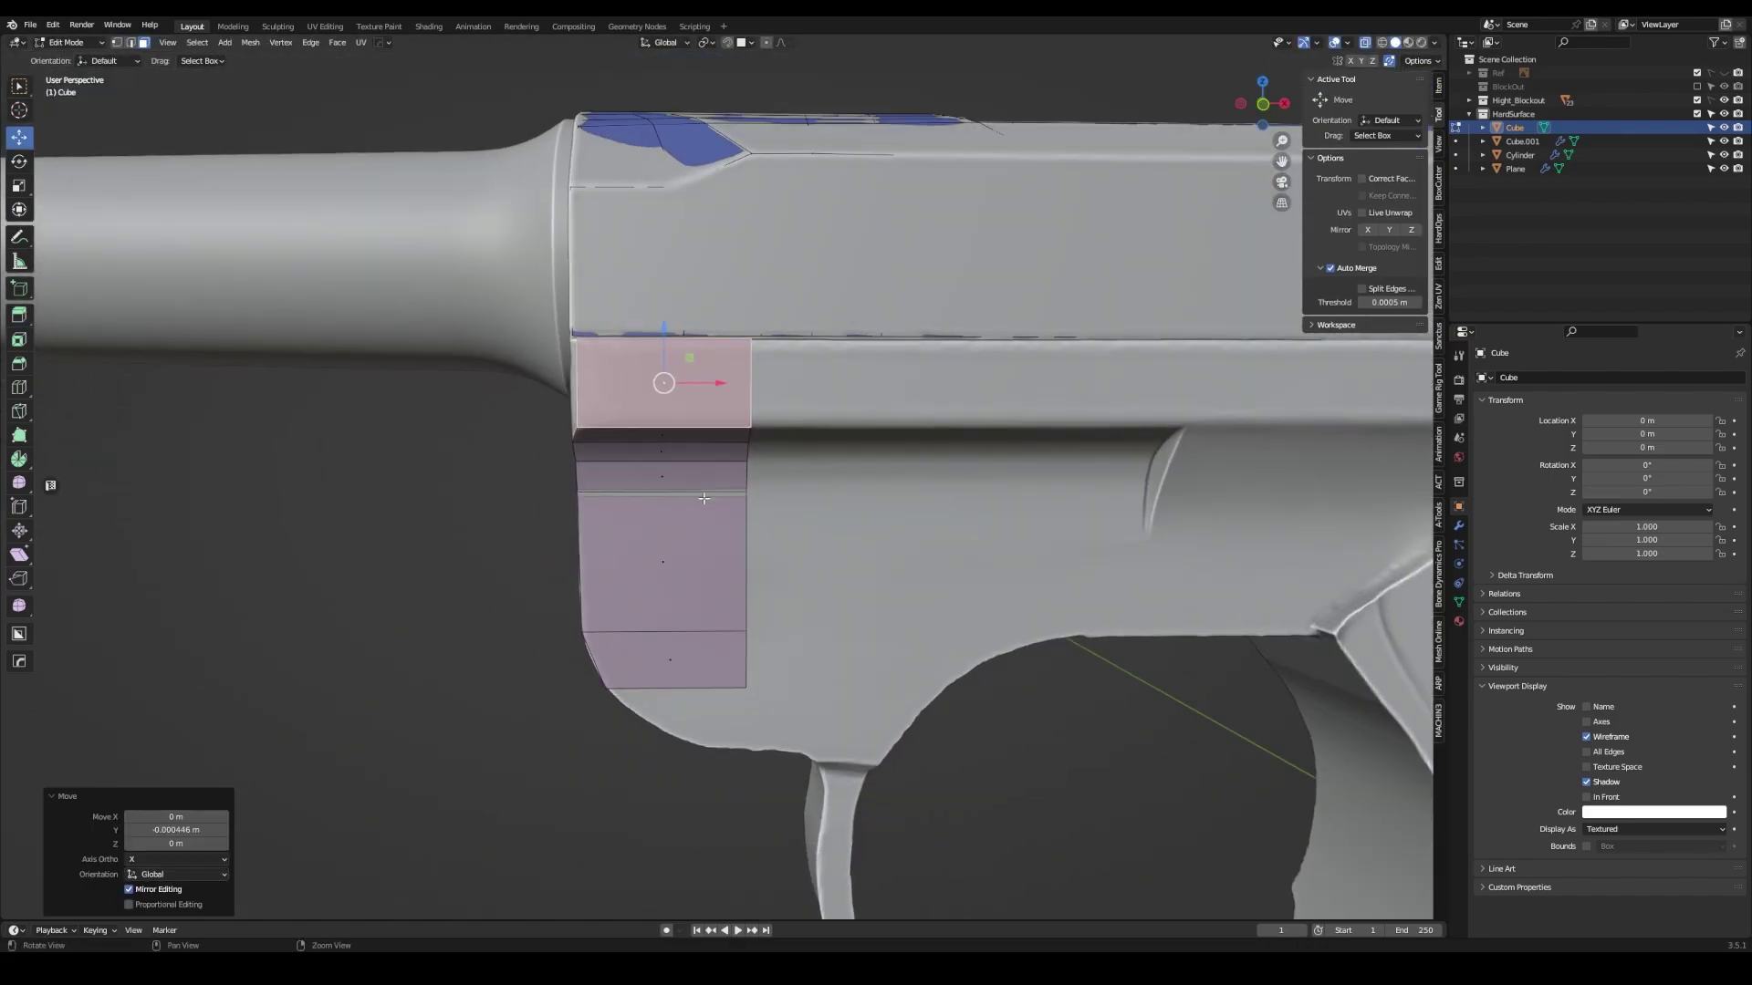
scroll(729, 511, up, 2)
drag(739, 552, 826, 556)
mouse_move(827, 556)
middle_down()
mouse_move(365, 520)
mouse_move(703, 474)
mouse_move(688, 457)
middle_up()
- Preview the block in object mode, then shift the selection further along X
key(Tab)
scroll(738, 570, up, 3)
key(Tab)
key(g)
key(x)
click(347, 521)
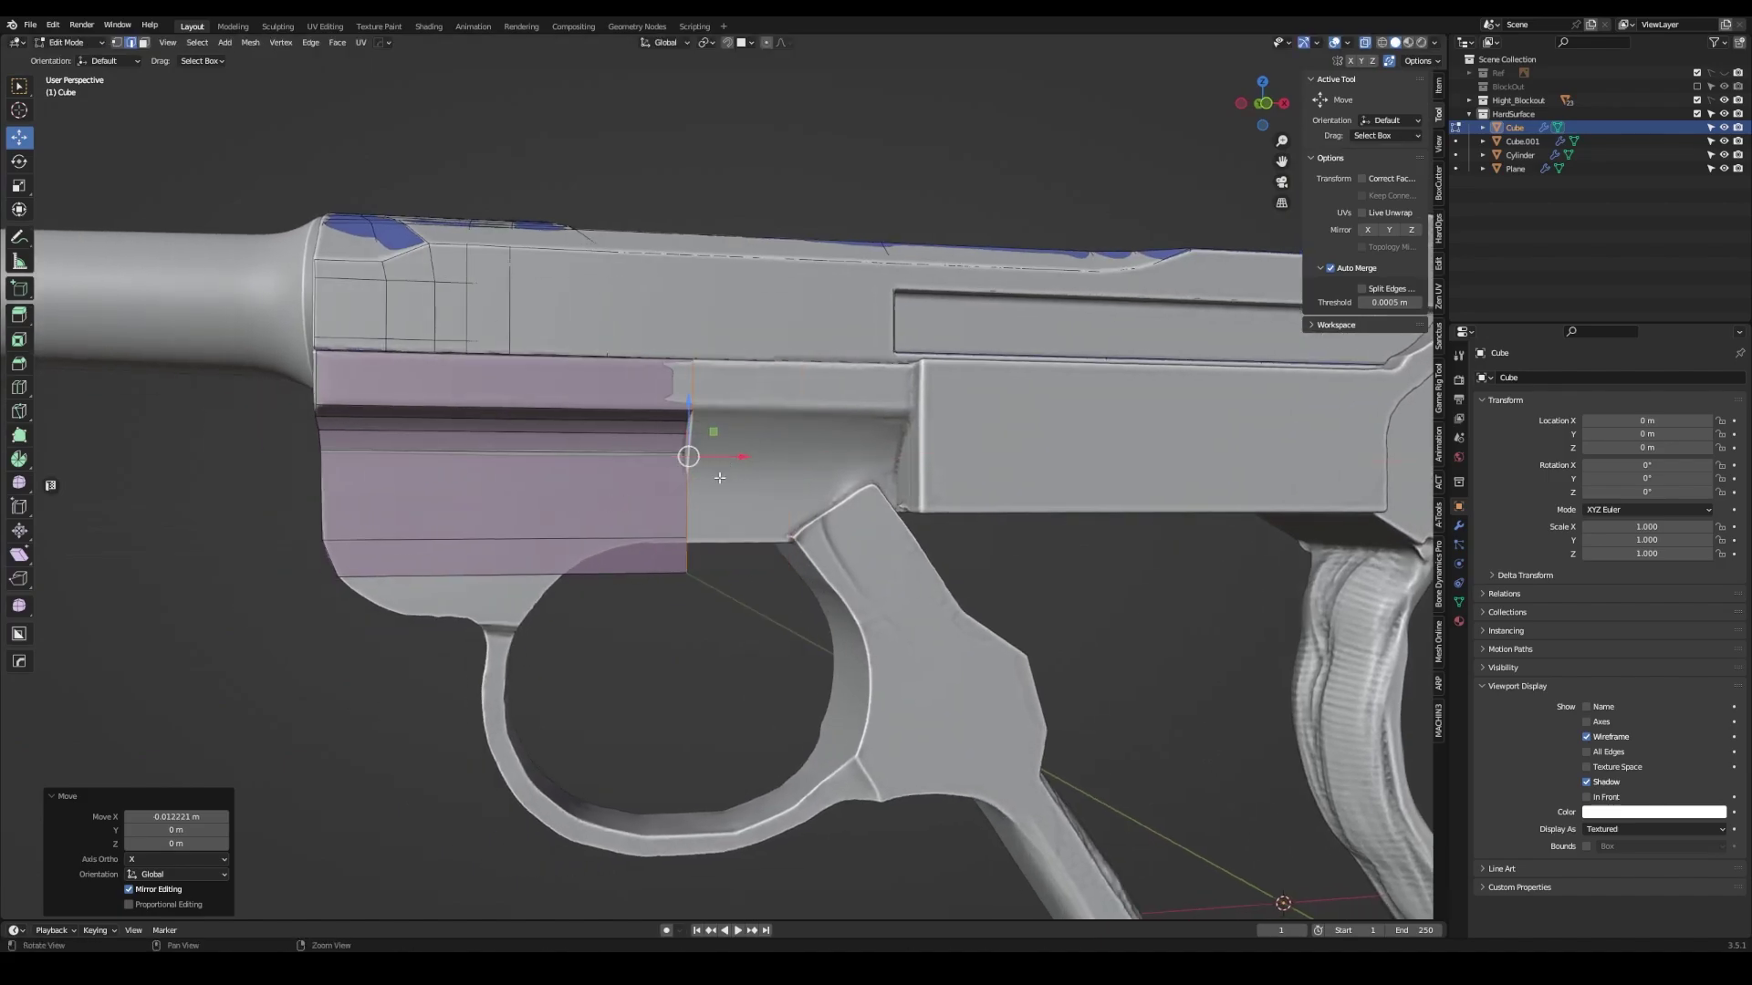
scroll(860, 390, up, 3)
click(836, 523)
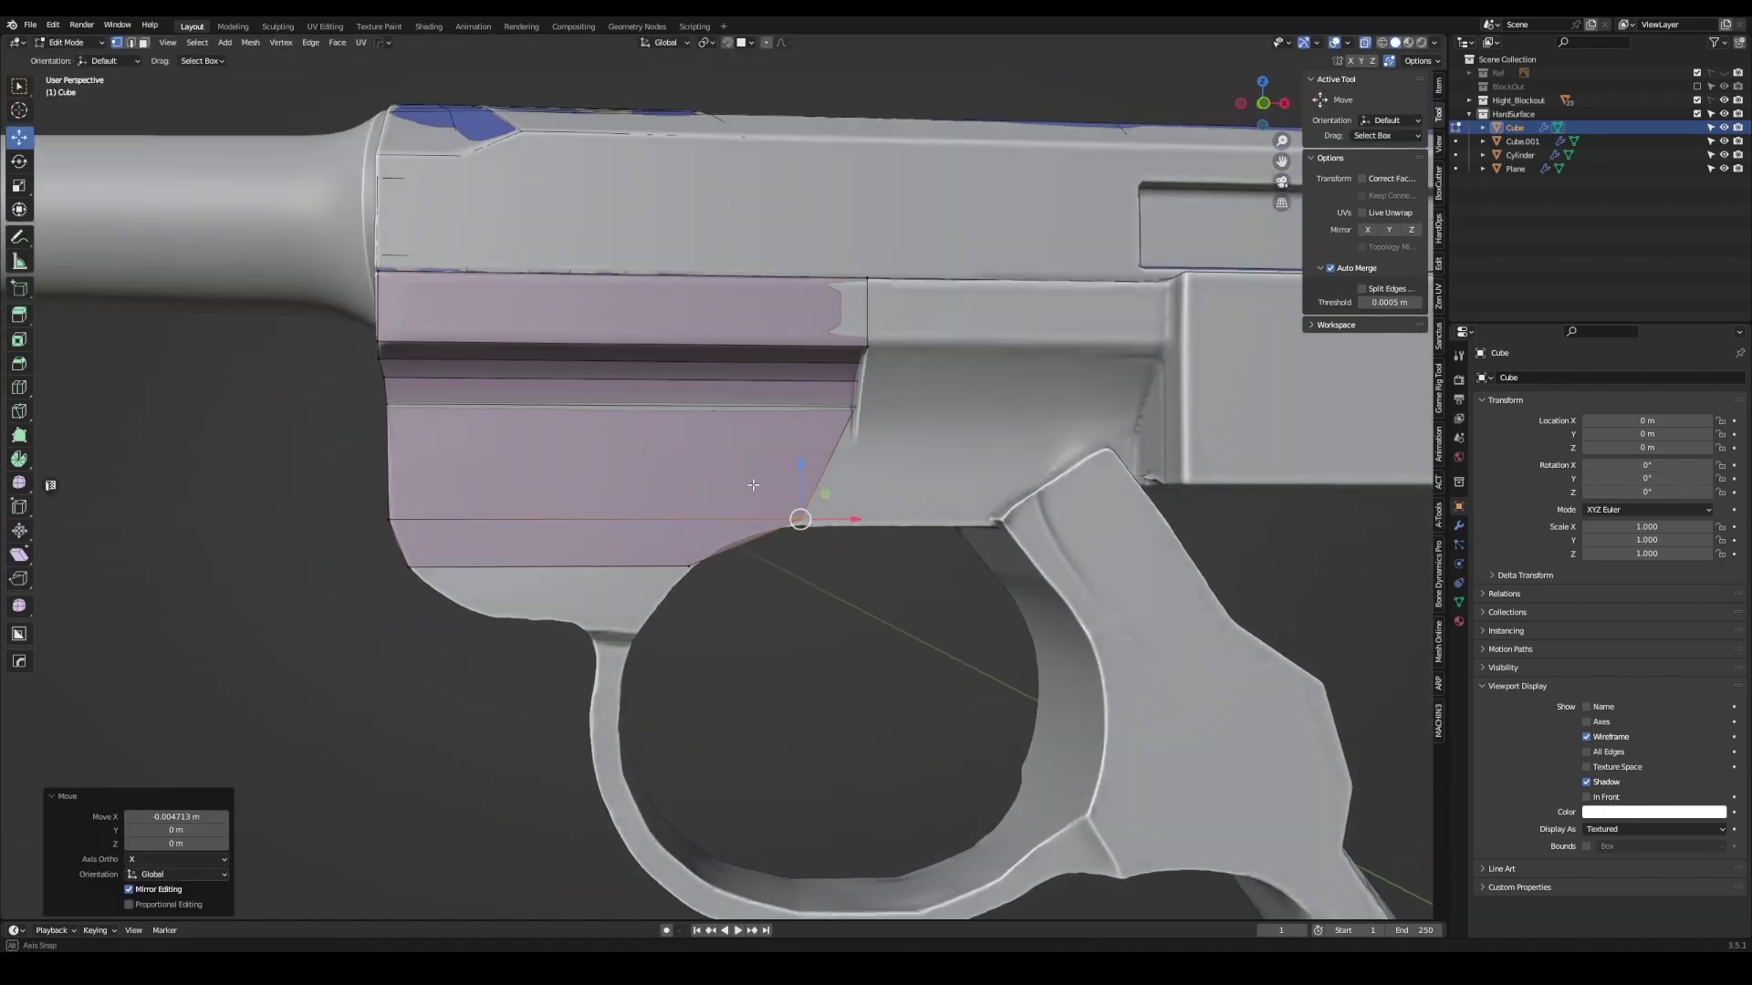
middle_drag(801, 515, 864, 395)
scroll(689, 529, up, 2)
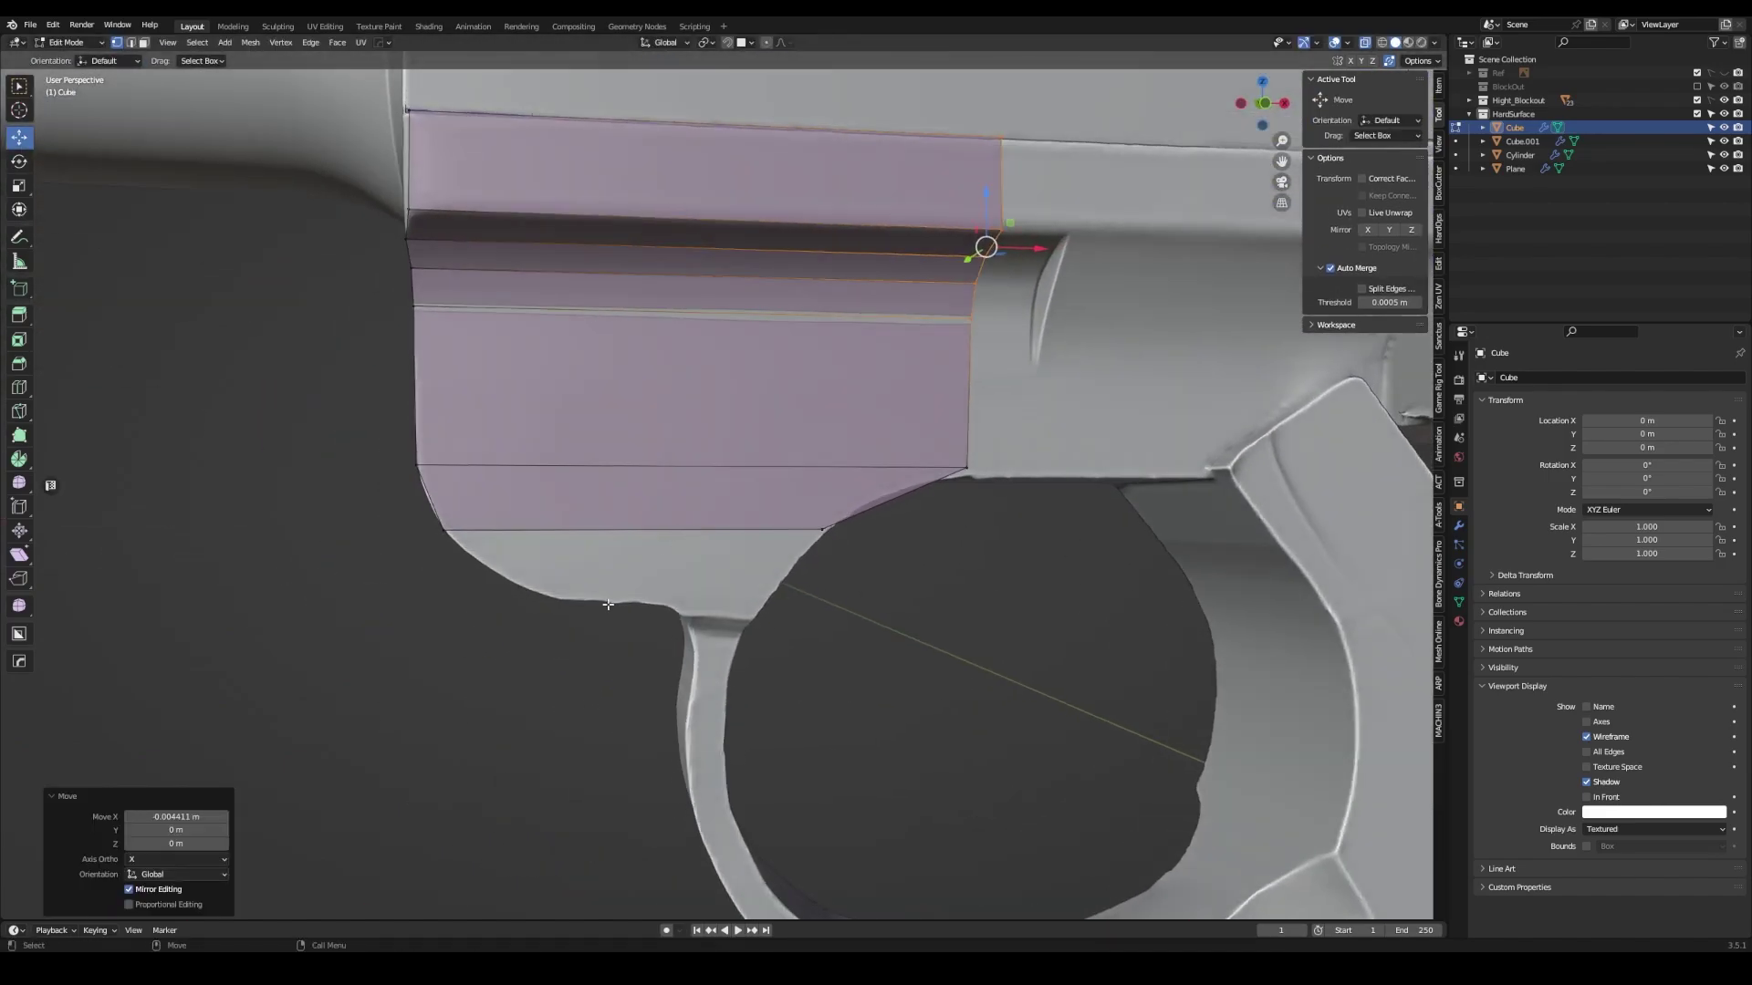
- Reposition the corner vertices to follow the frame's curve
key(w)
click(678, 575)
drag(821, 530, 555, 469)
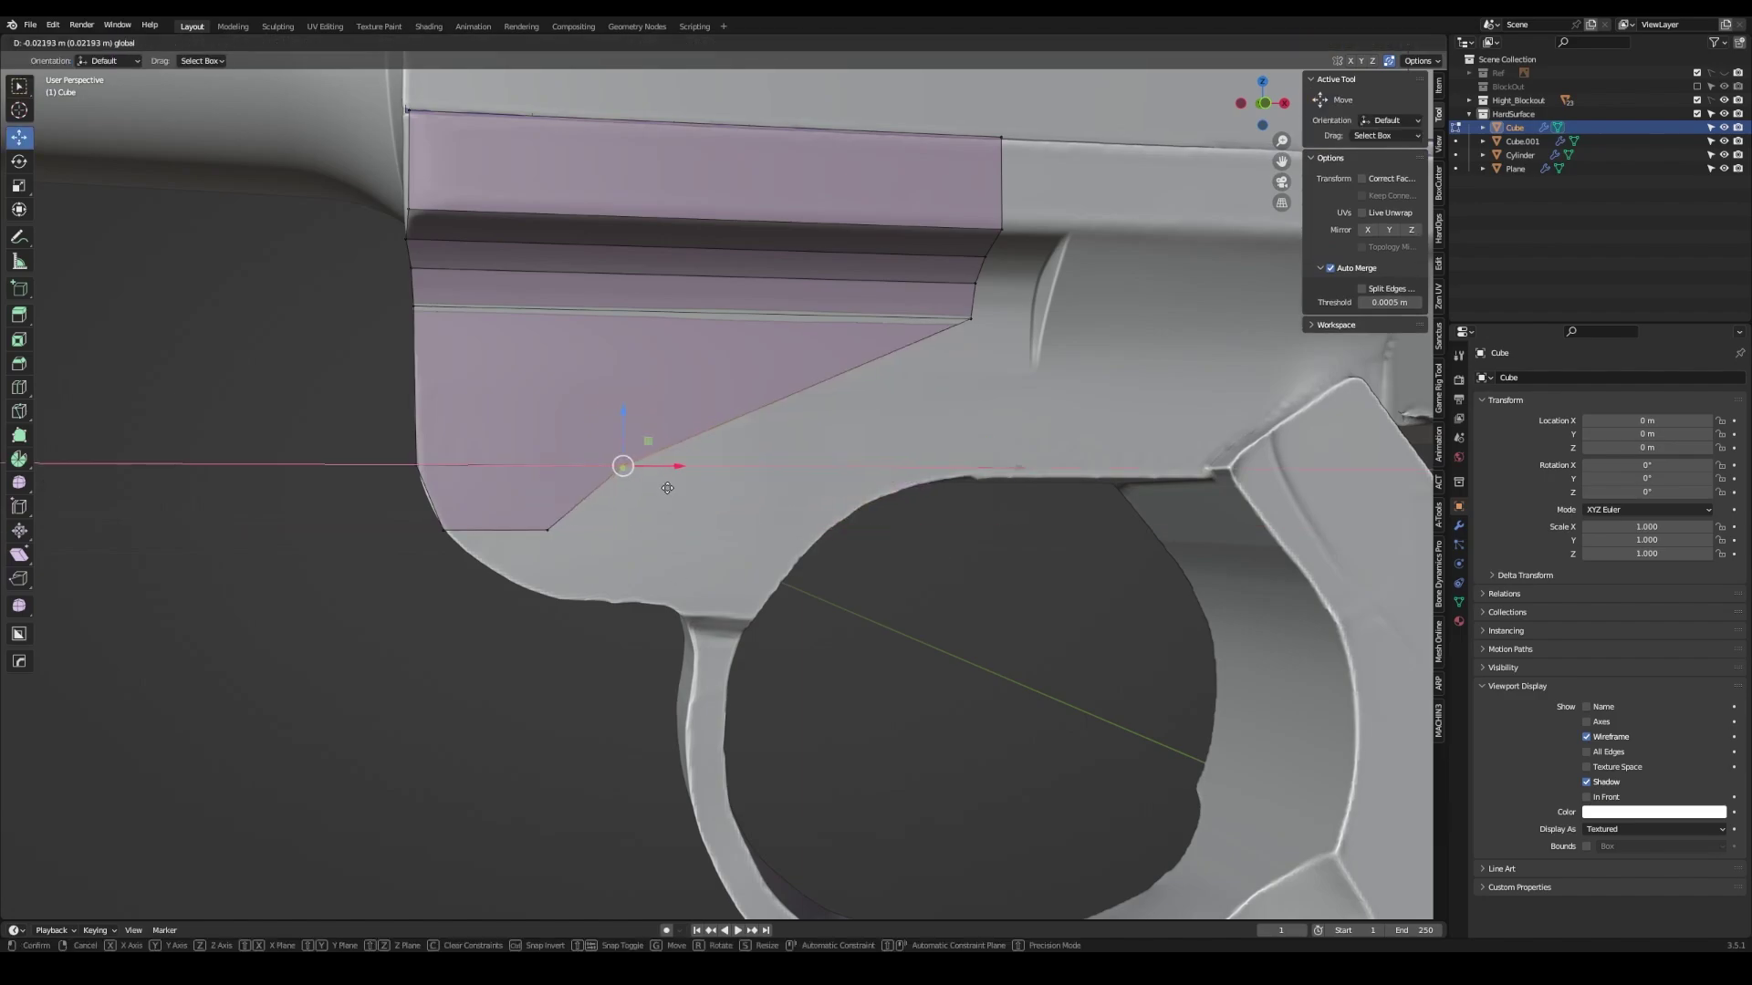
drag(520, 412, 521, 413)
middle_drag(961, 371, 450, 363)
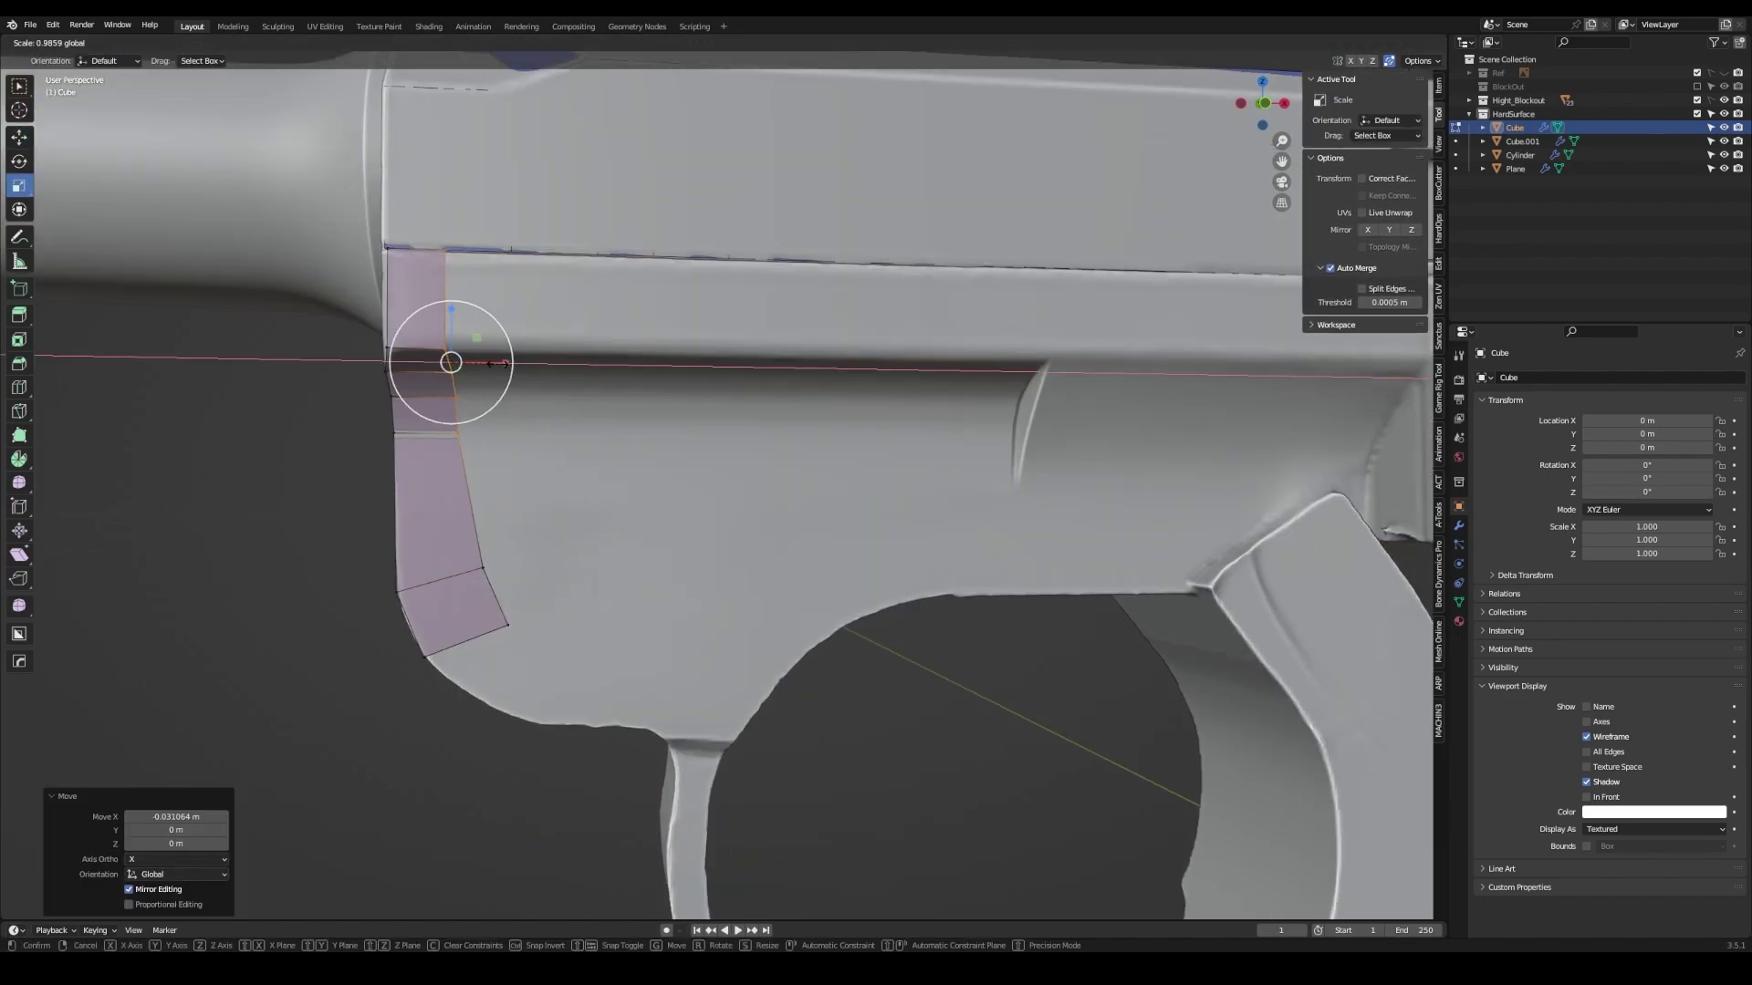
mouse_move(618, 532)
mouse_down()
mouse_move(637, 606)
mouse_move(742, 625)
mouse_move(828, 613)
mouse_move(821, 596)
mouse_up()
- Extrude a face around the front corner toward the trigger guard
key(KP_1)
key(shift+space)
key(e)
key(e)
click(786, 626)
key(shift+space)
key(g)
click(741, 563)
shift+middle_drag(741, 563, 668, 547)
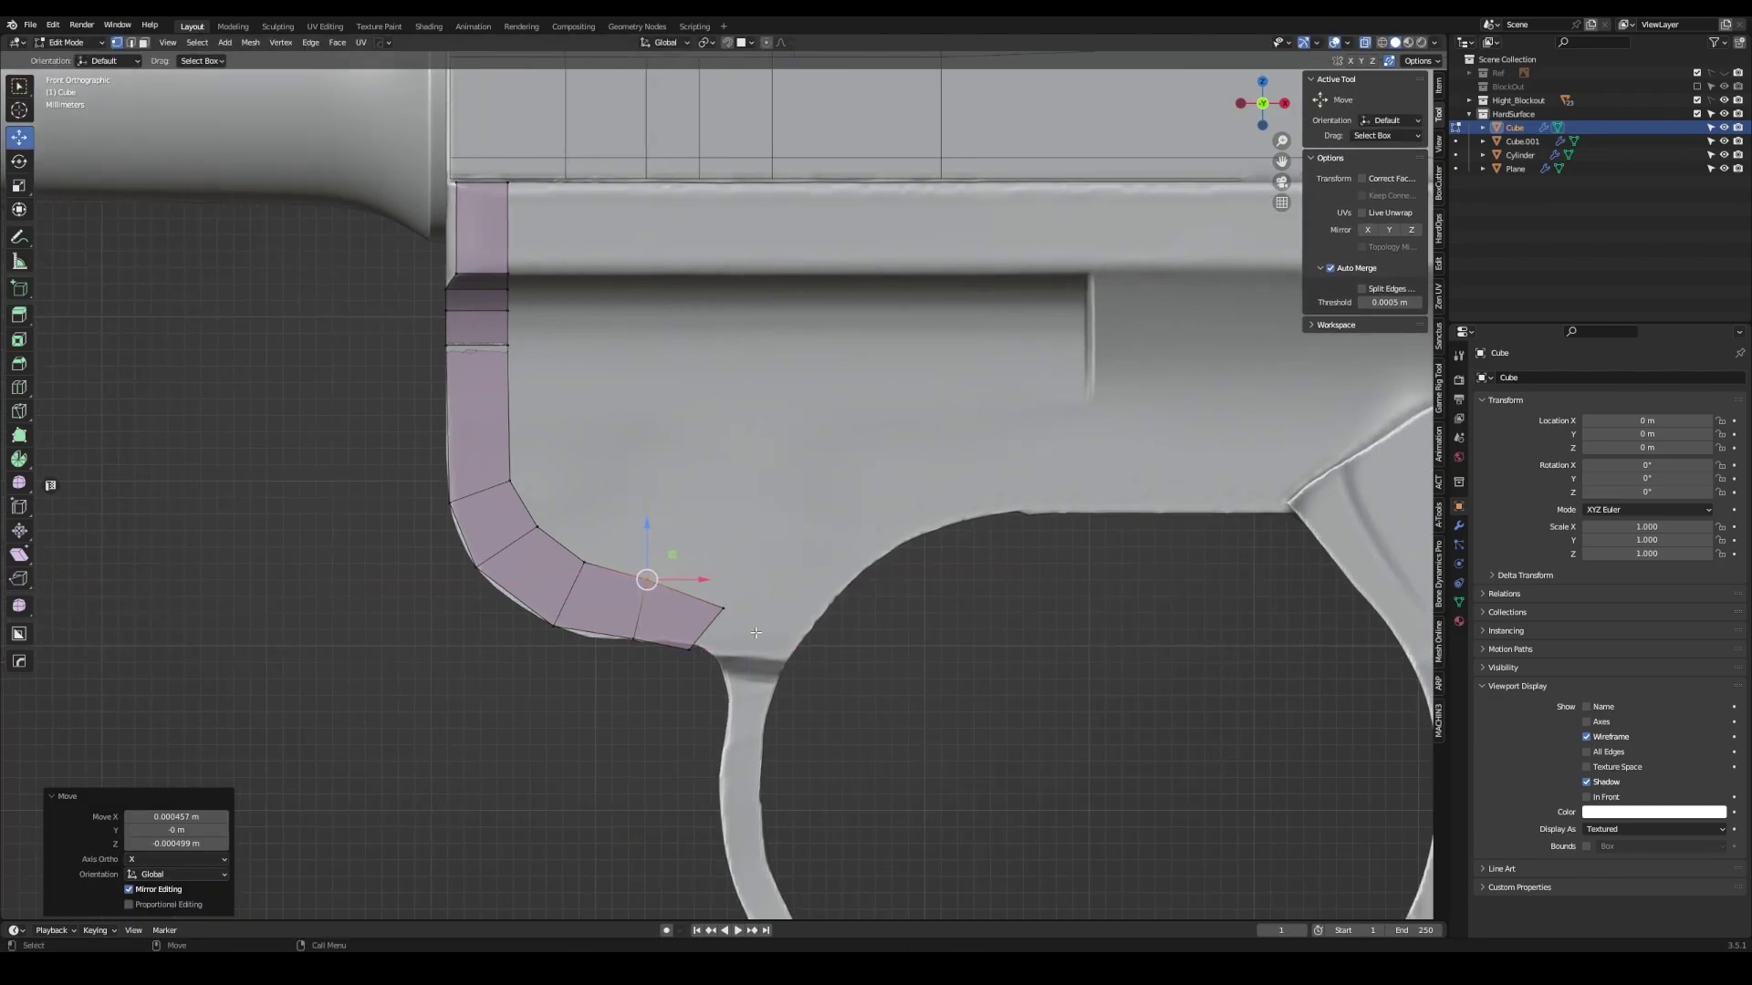
- Extrude the face further along the frame and cut a new edge across the lower faces
key(w)
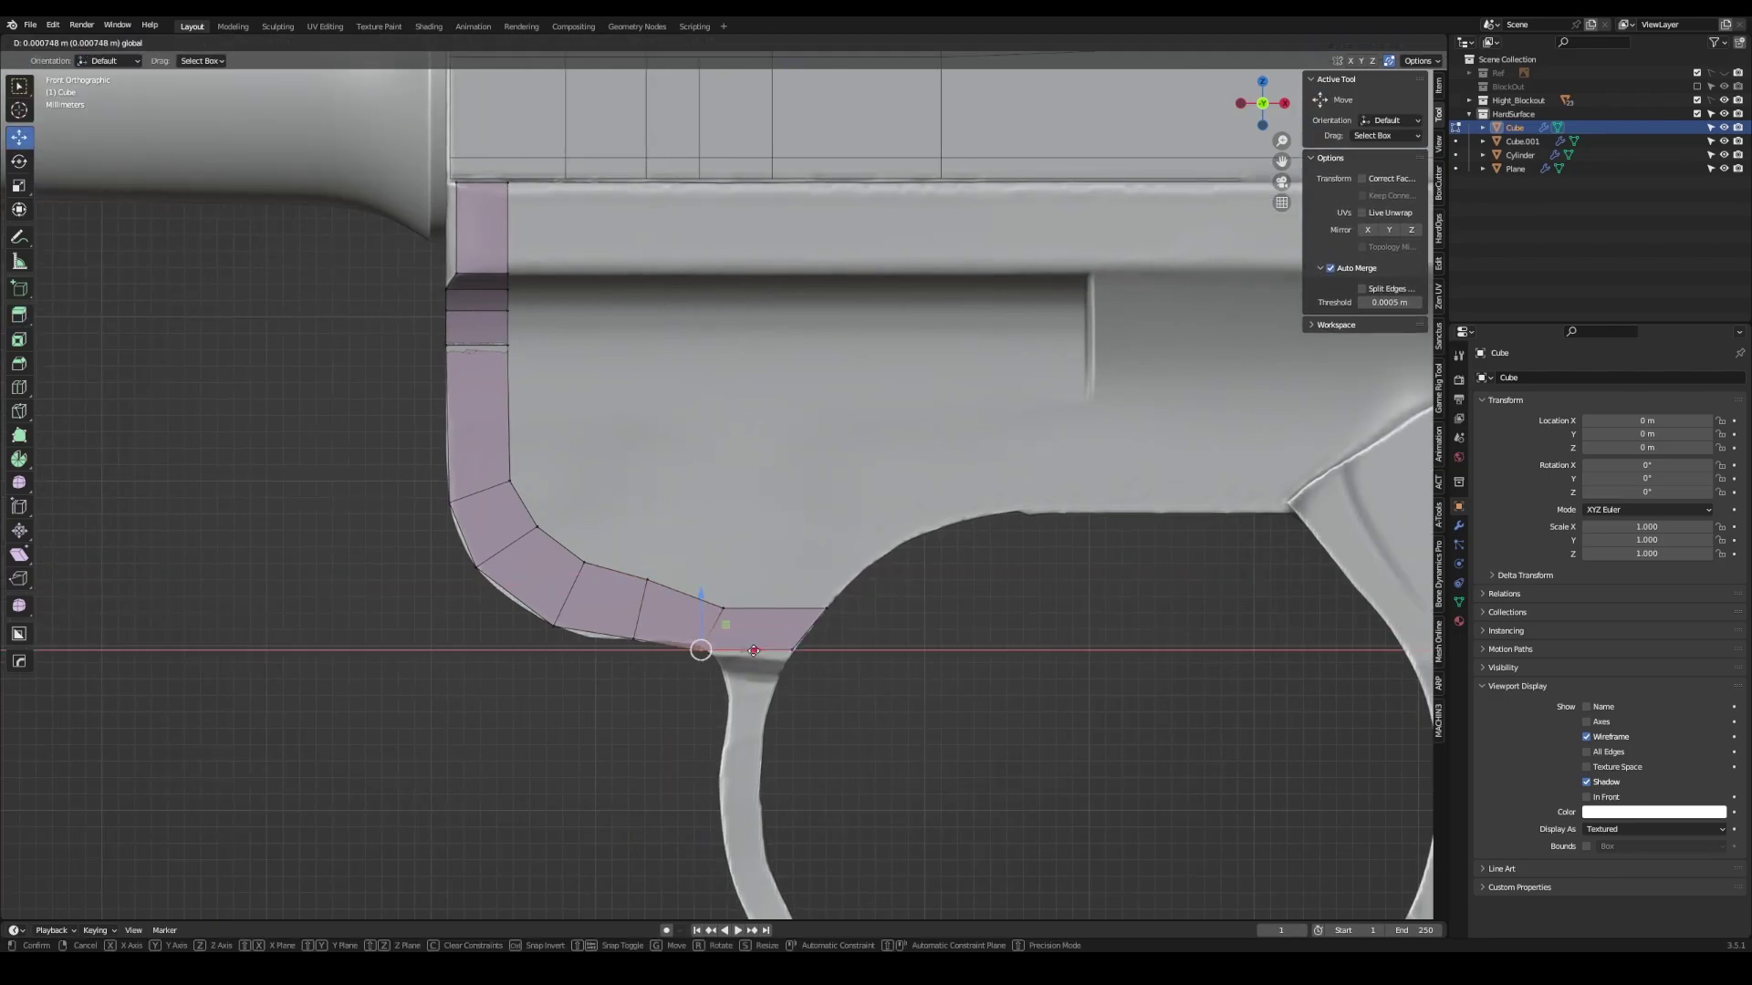
click(753, 651)
shift+middle_drag(753, 651, 676, 611)
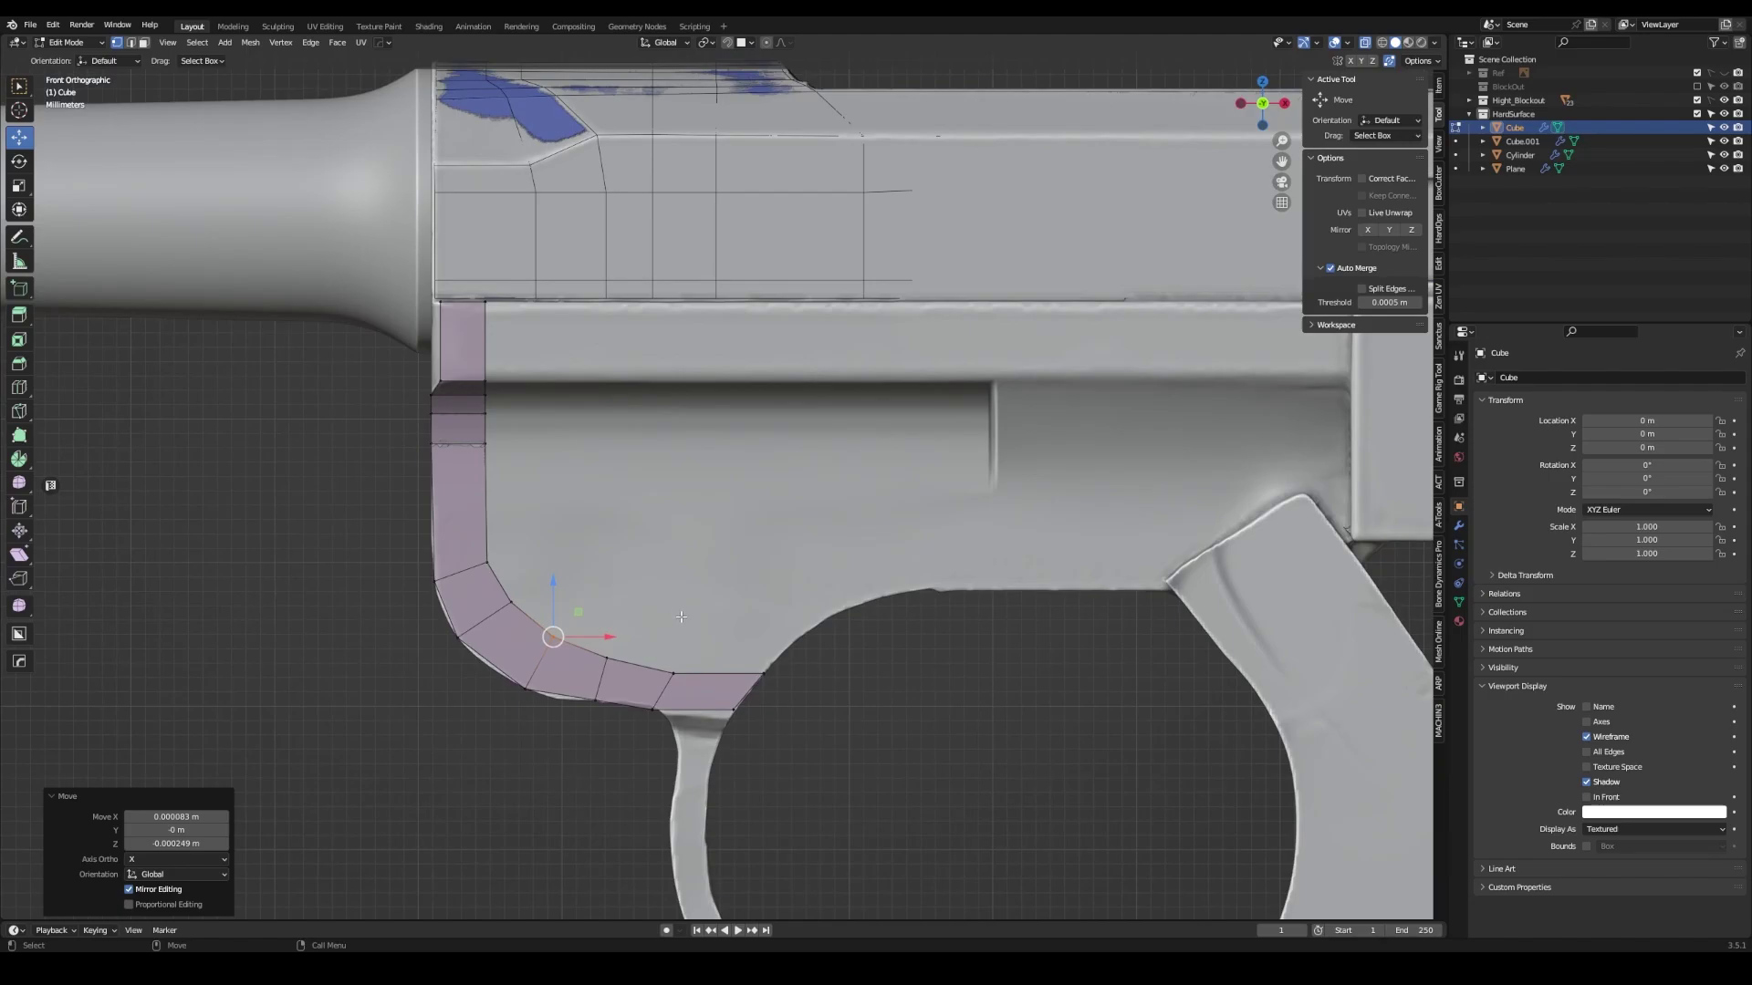
key(e)
click(841, 579)
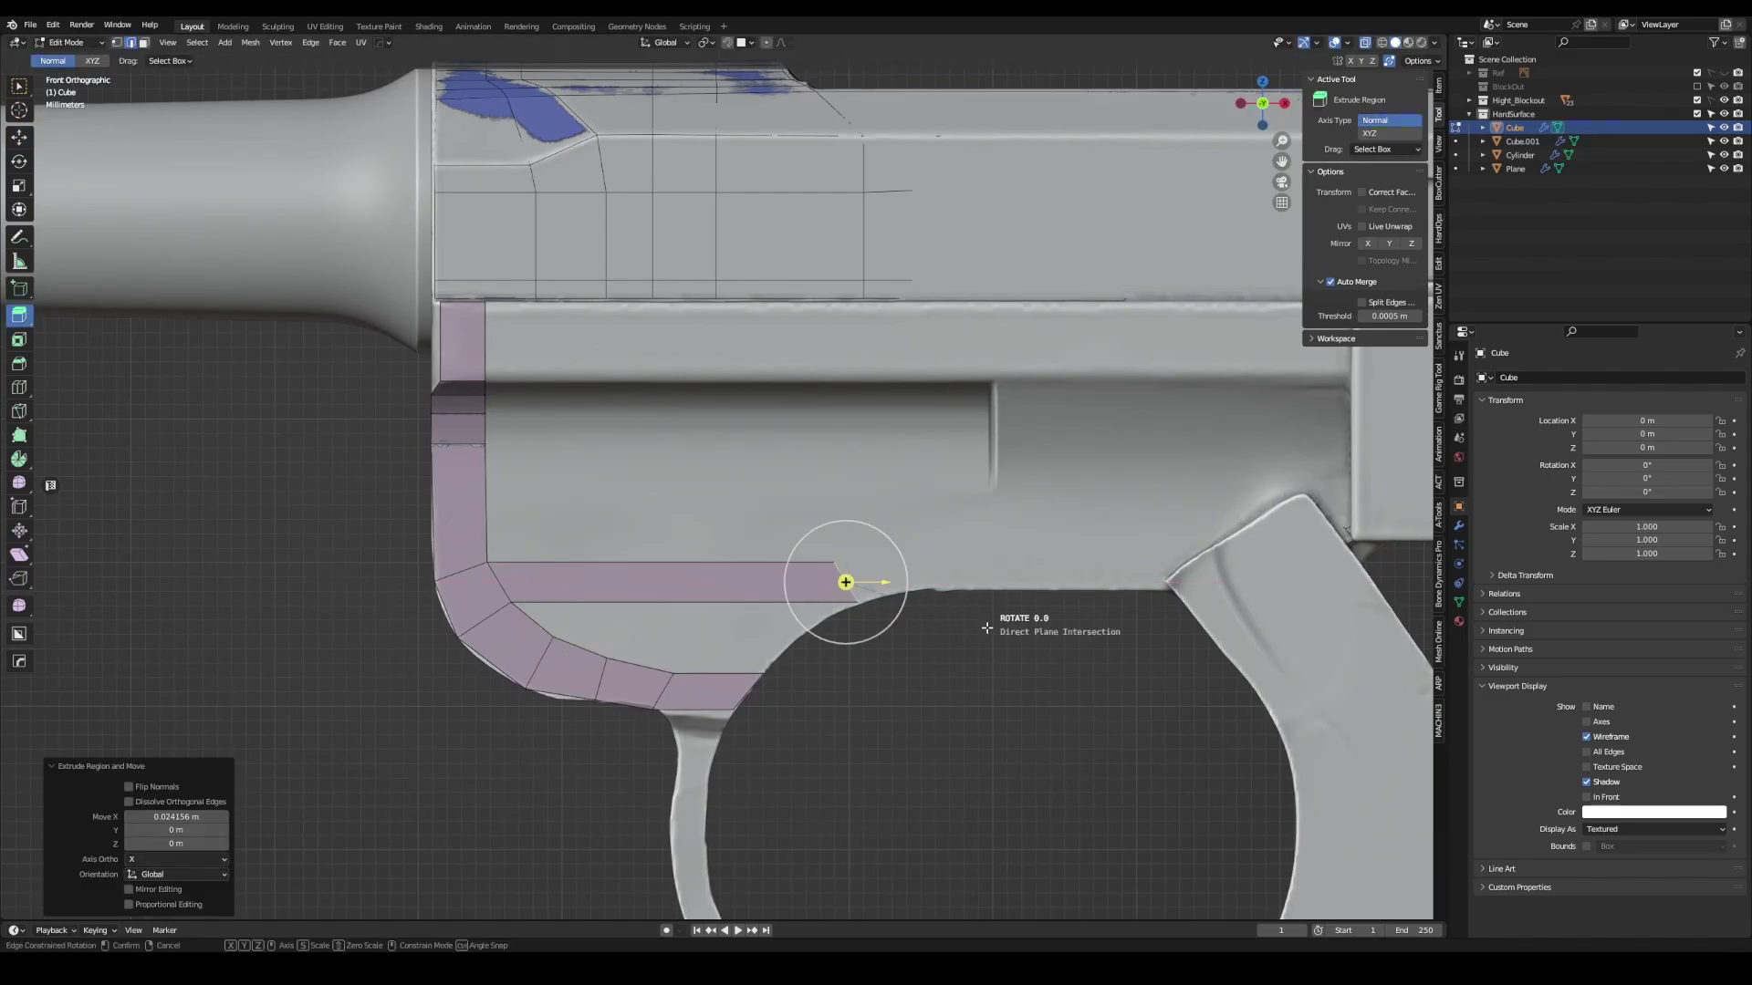
key(shift+space)
key(g)
click(760, 618)
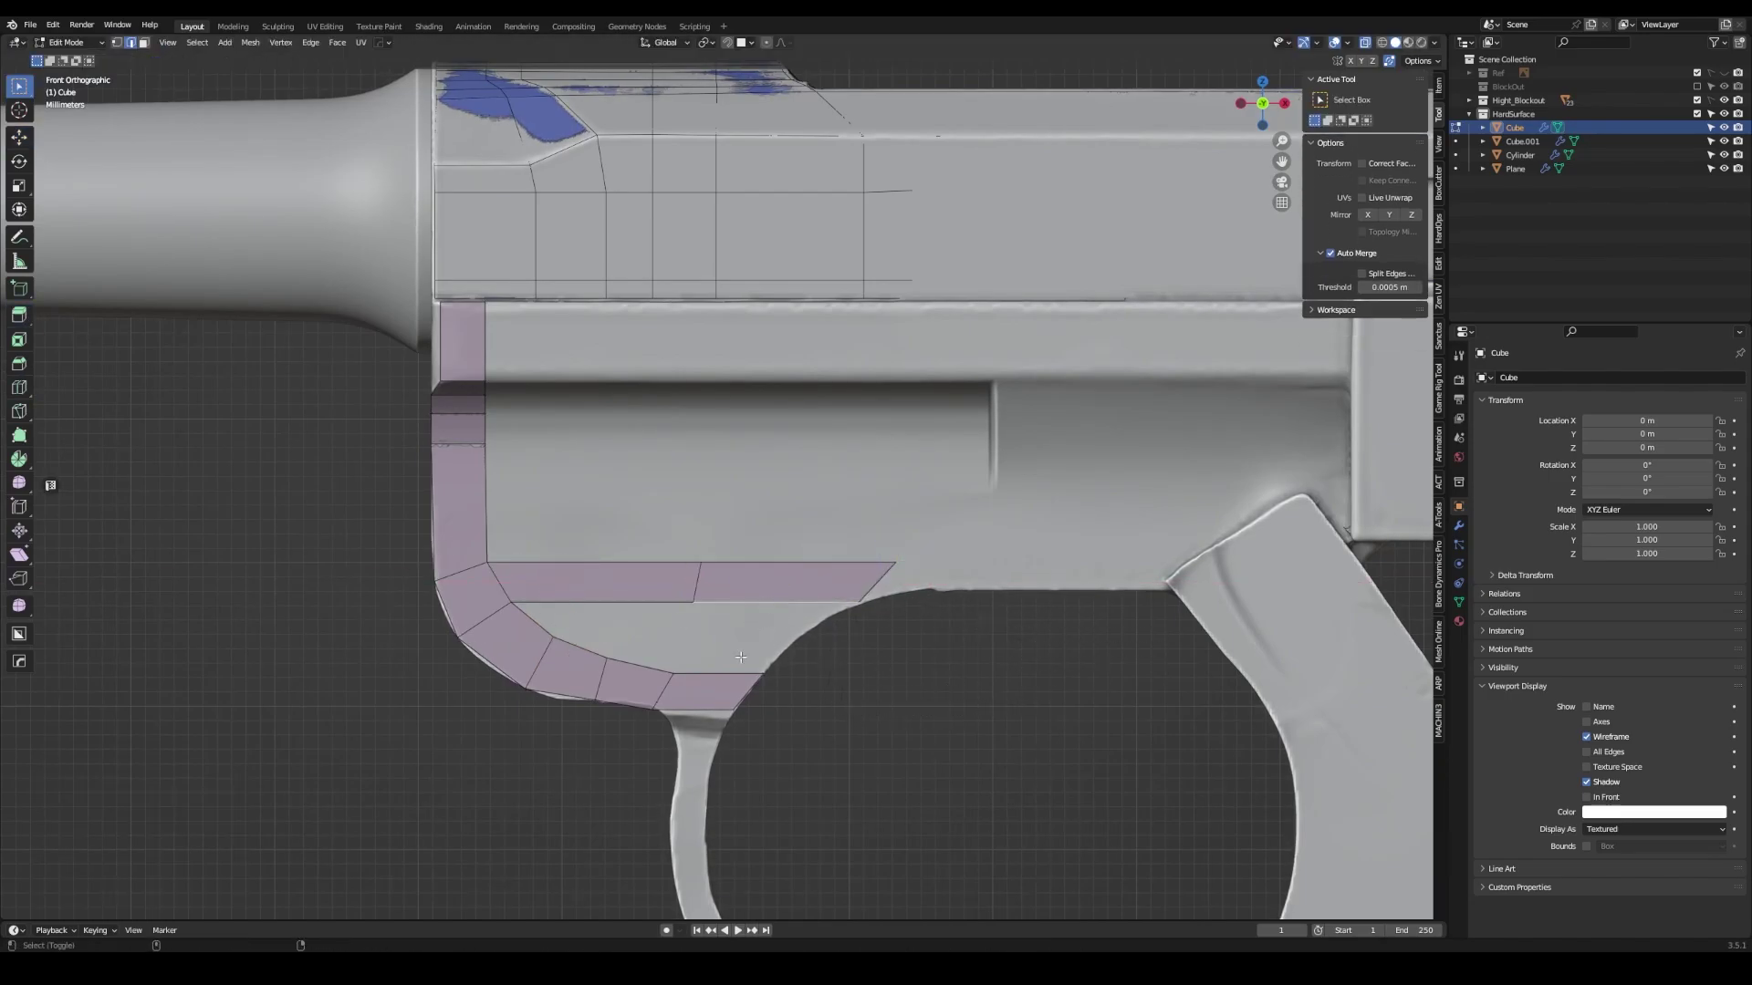
- Fill the two holes near the trigger guard with faces
scroll(693, 620, up, 1)
key(shift+space)
key(g)
key(f)
mouse_move(650, 663)
shift+middle_down()
mouse_move(678, 658)
mouse_move(674, 685)
shift+middle_up()
key(f)
- Adjust the bottom vertices so the faces stretch out to the guard's edge
key(w)
drag(626, 690, 622, 691)
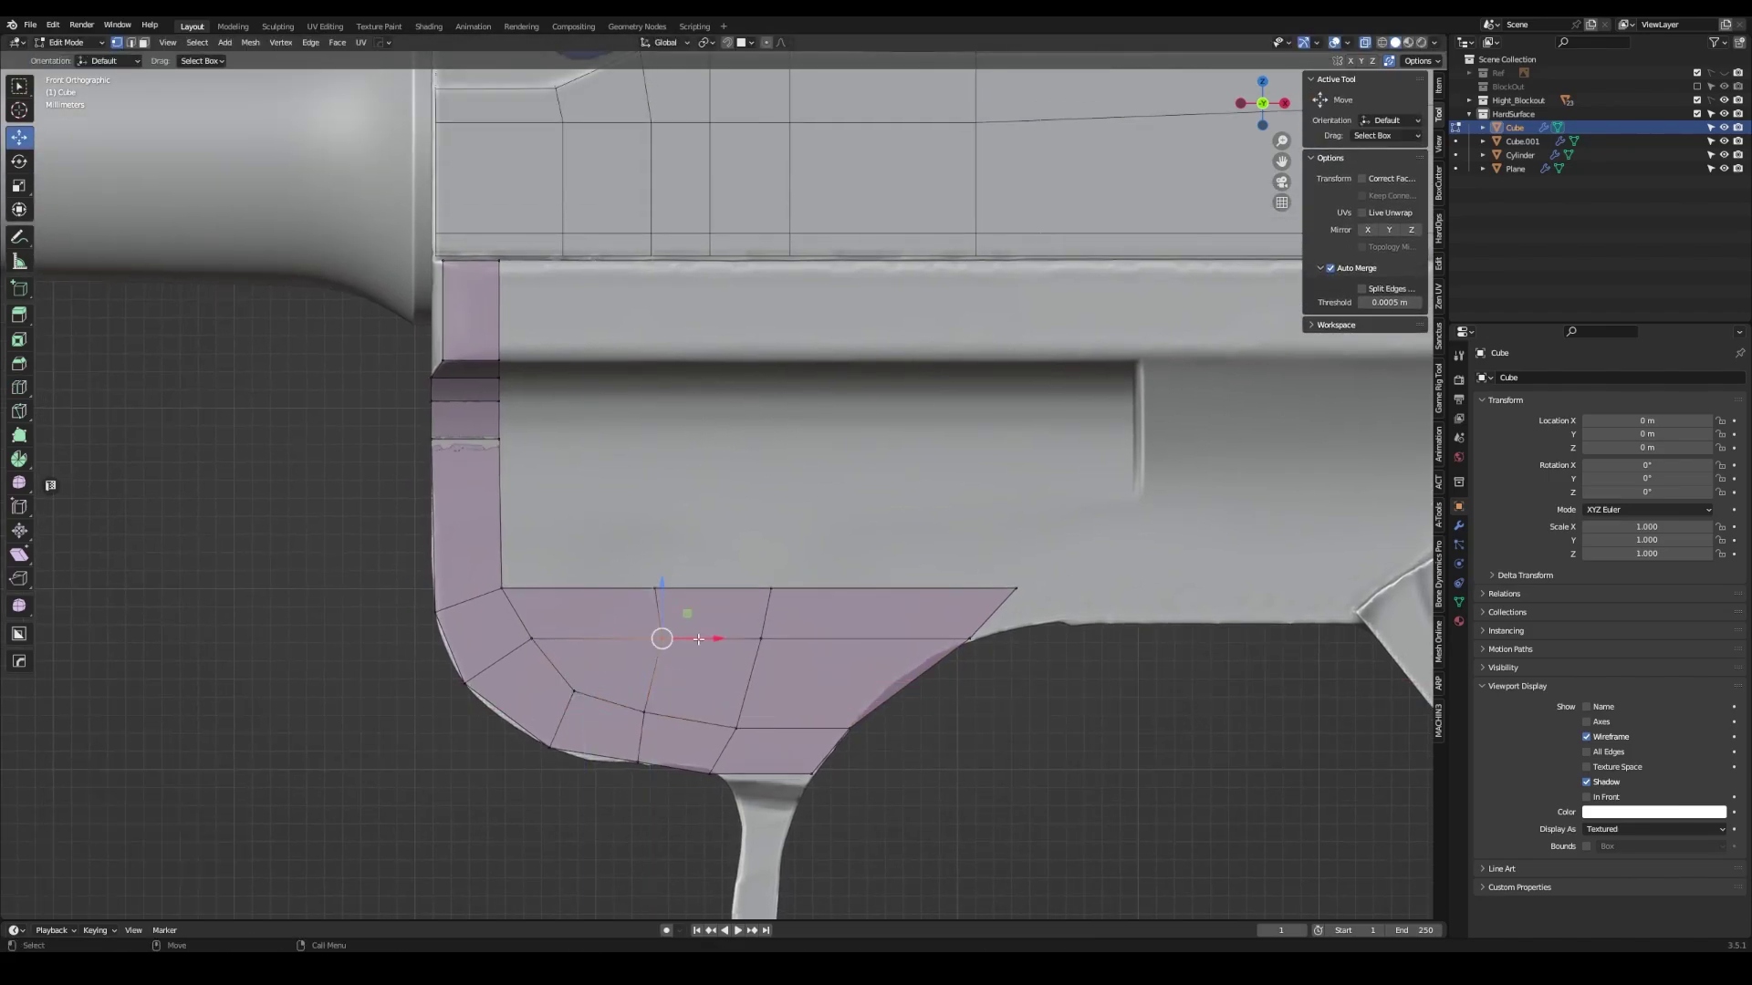
key(w)
scroll(587, 780, down, 1)
scroll(749, 748, up, 2)
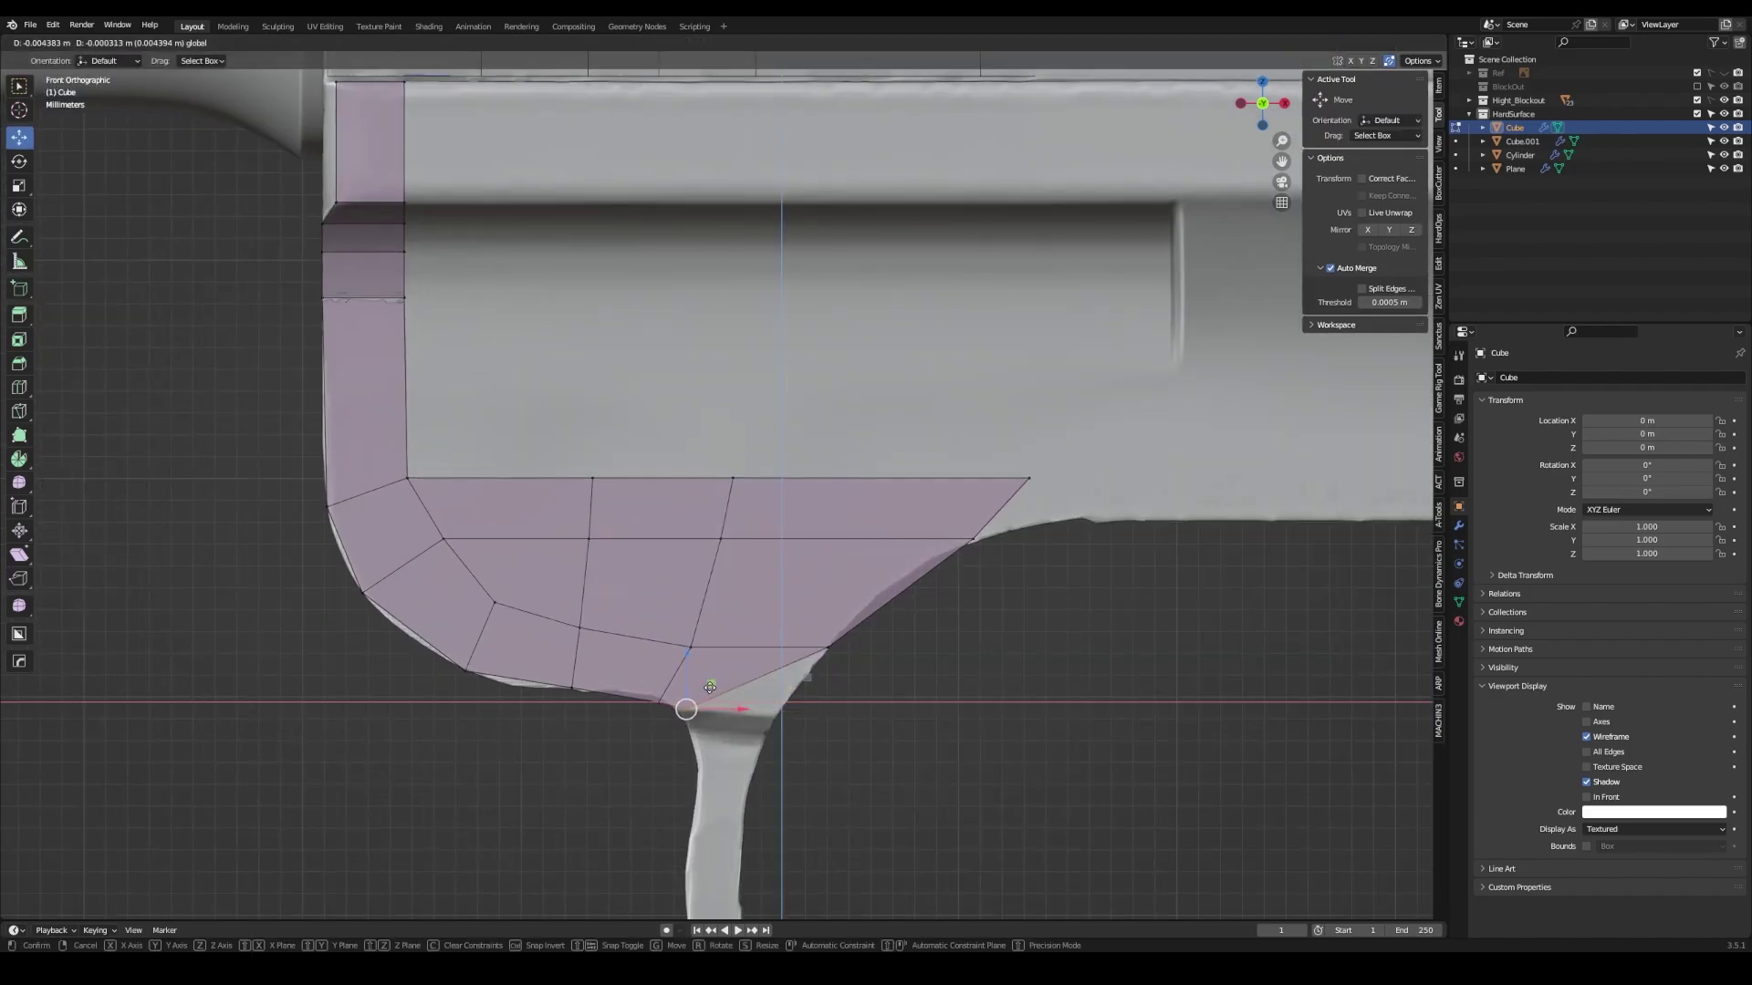
key(w)
drag(782, 703, 772, 714)
drag(844, 633, 835, 467)
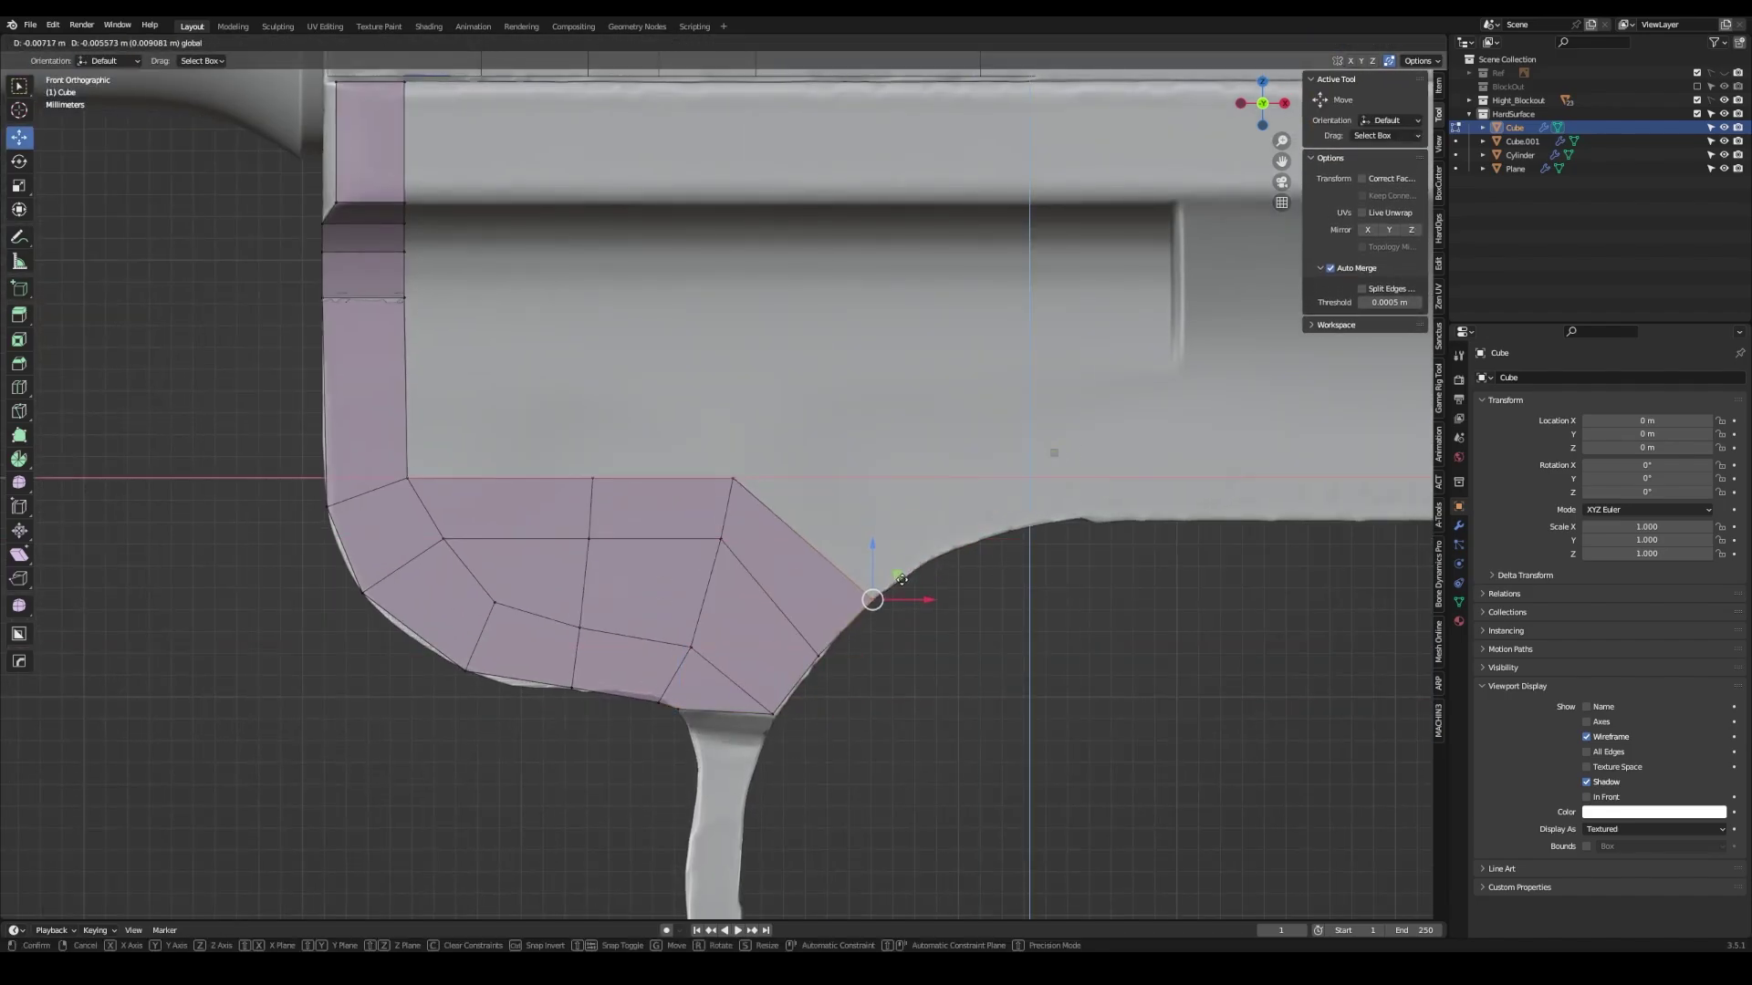
drag(850, 533, 948, 484)
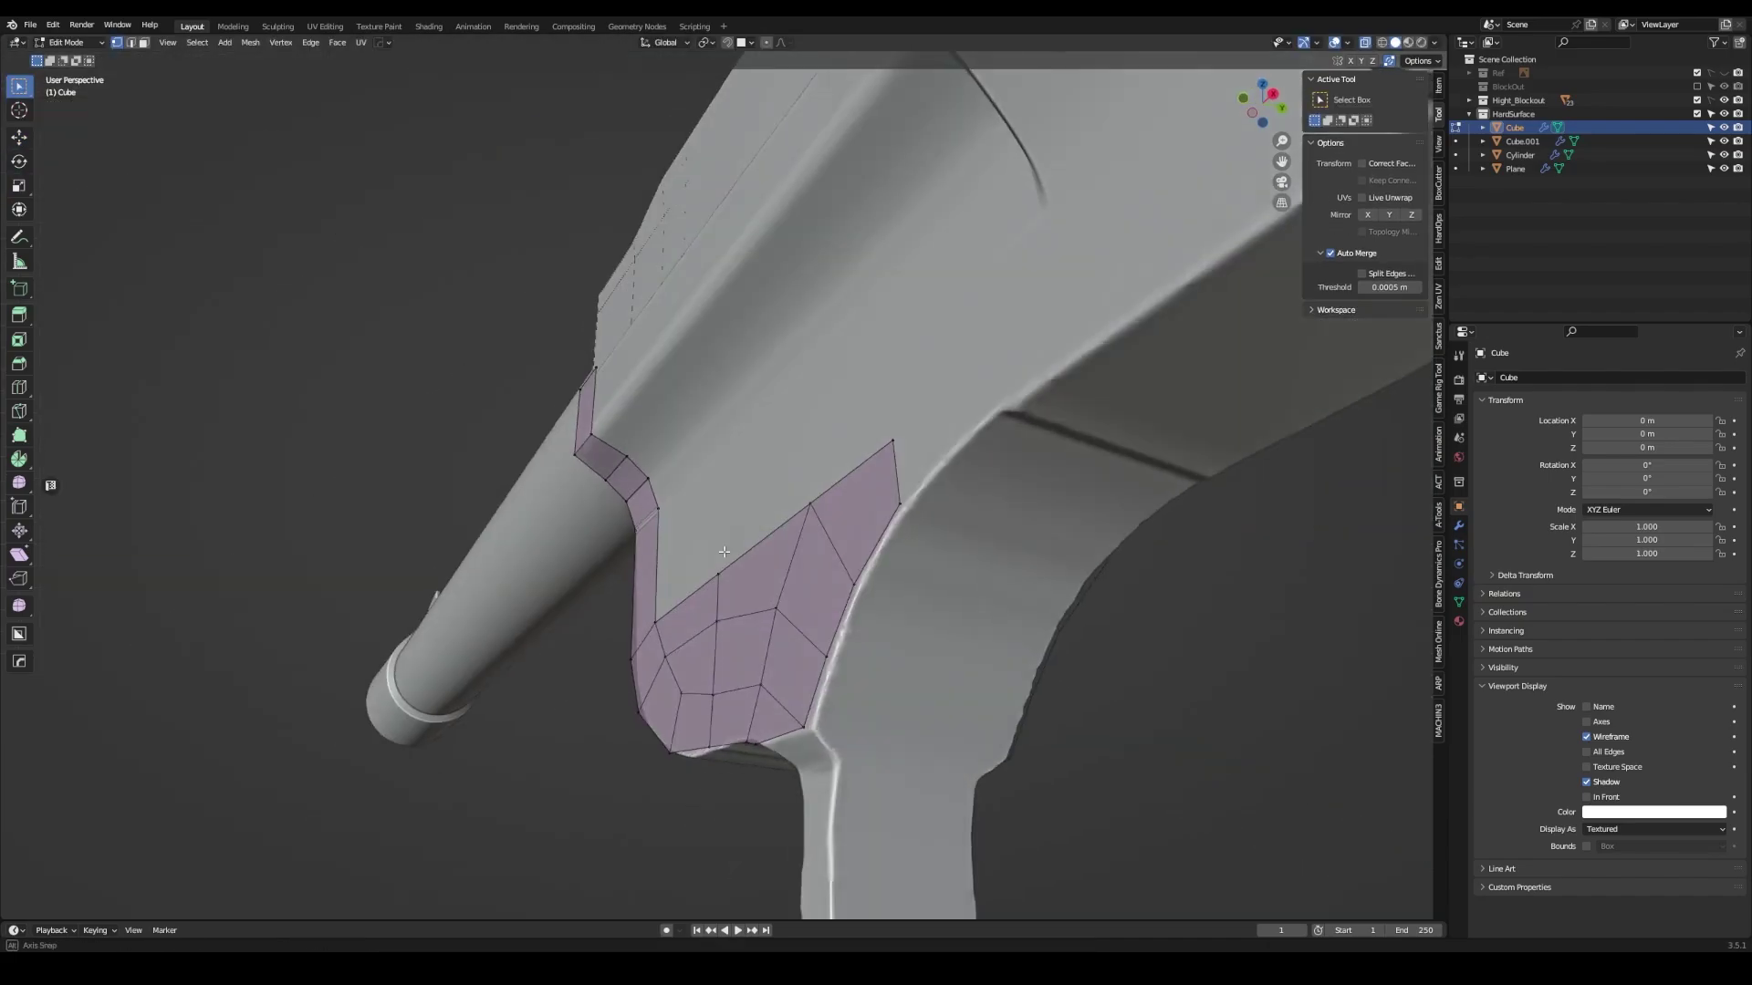
- Nudge the selected block faces in depth, then save the file
middle_drag(791, 431, 712, 557)
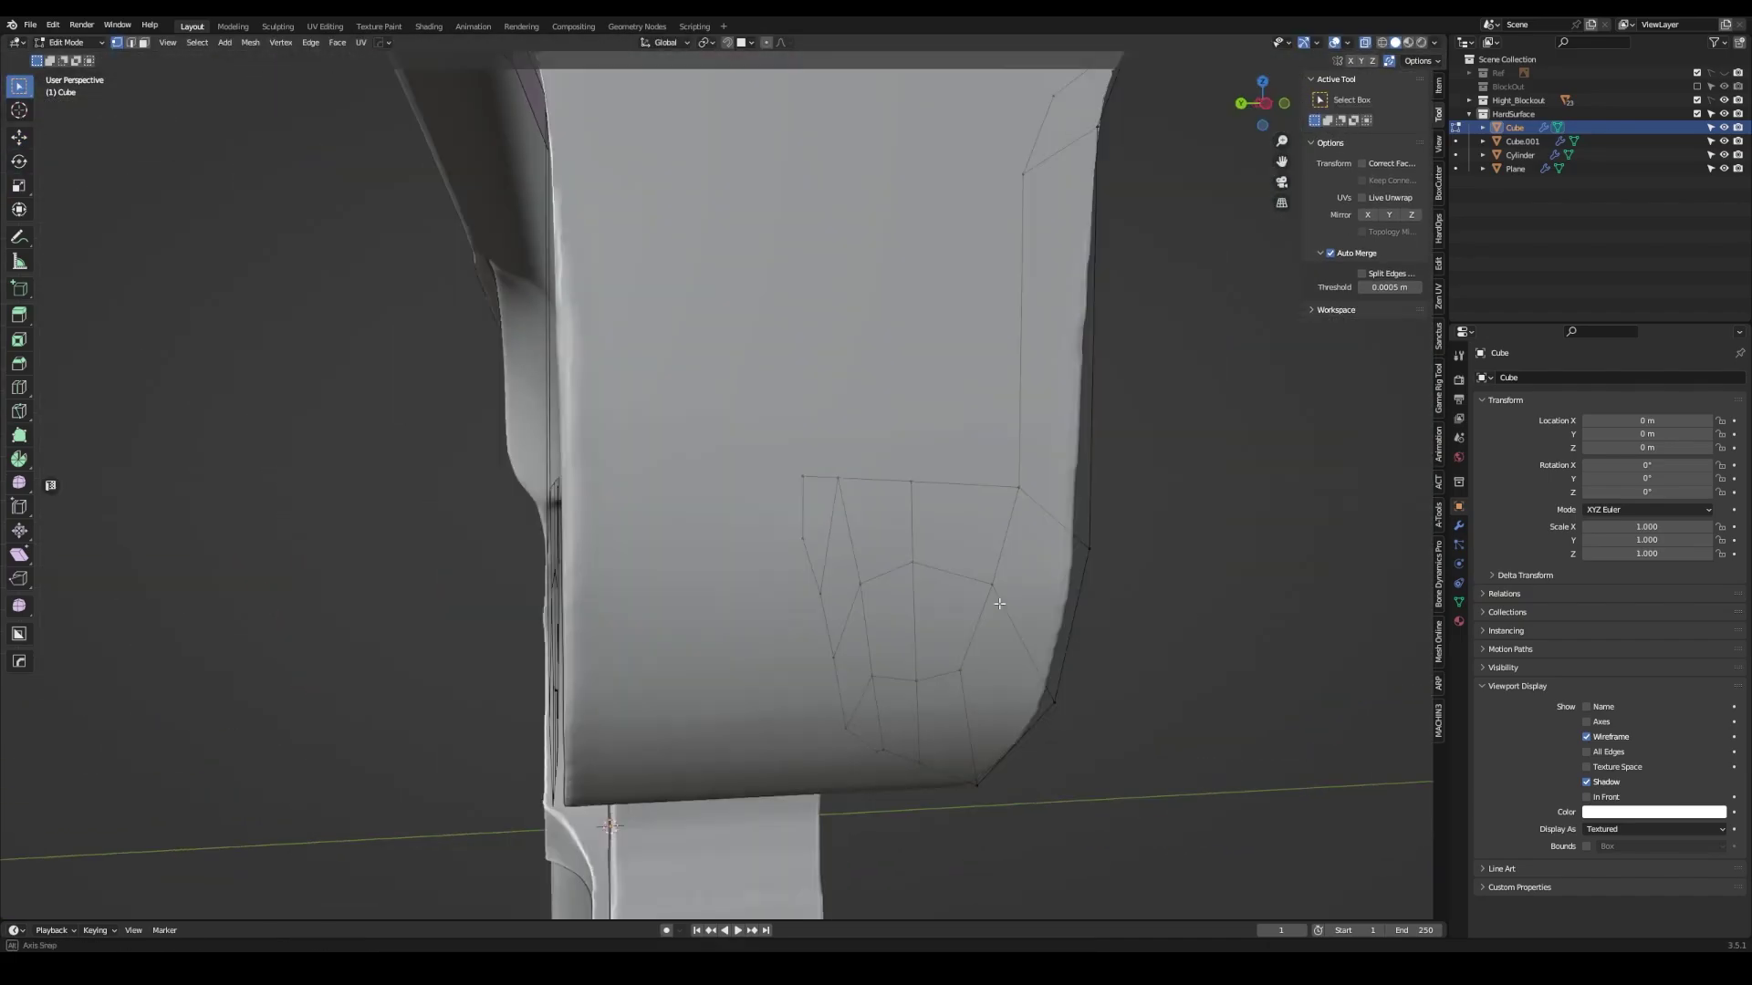
key(w)
drag(680, 575, 697, 574)
click(697, 574)
mouse_move(697, 574)
middle_down()
mouse_move(730, 584)
mouse_move(701, 666)
mouse_move(657, 623)
middle_up()
scroll(585, 597, up, 5)
key(w)
key(ctrl+s)
- In front view, extrude the selected faces upward and along X toward the receiver
middle_drag(620, 555, 843, 571)
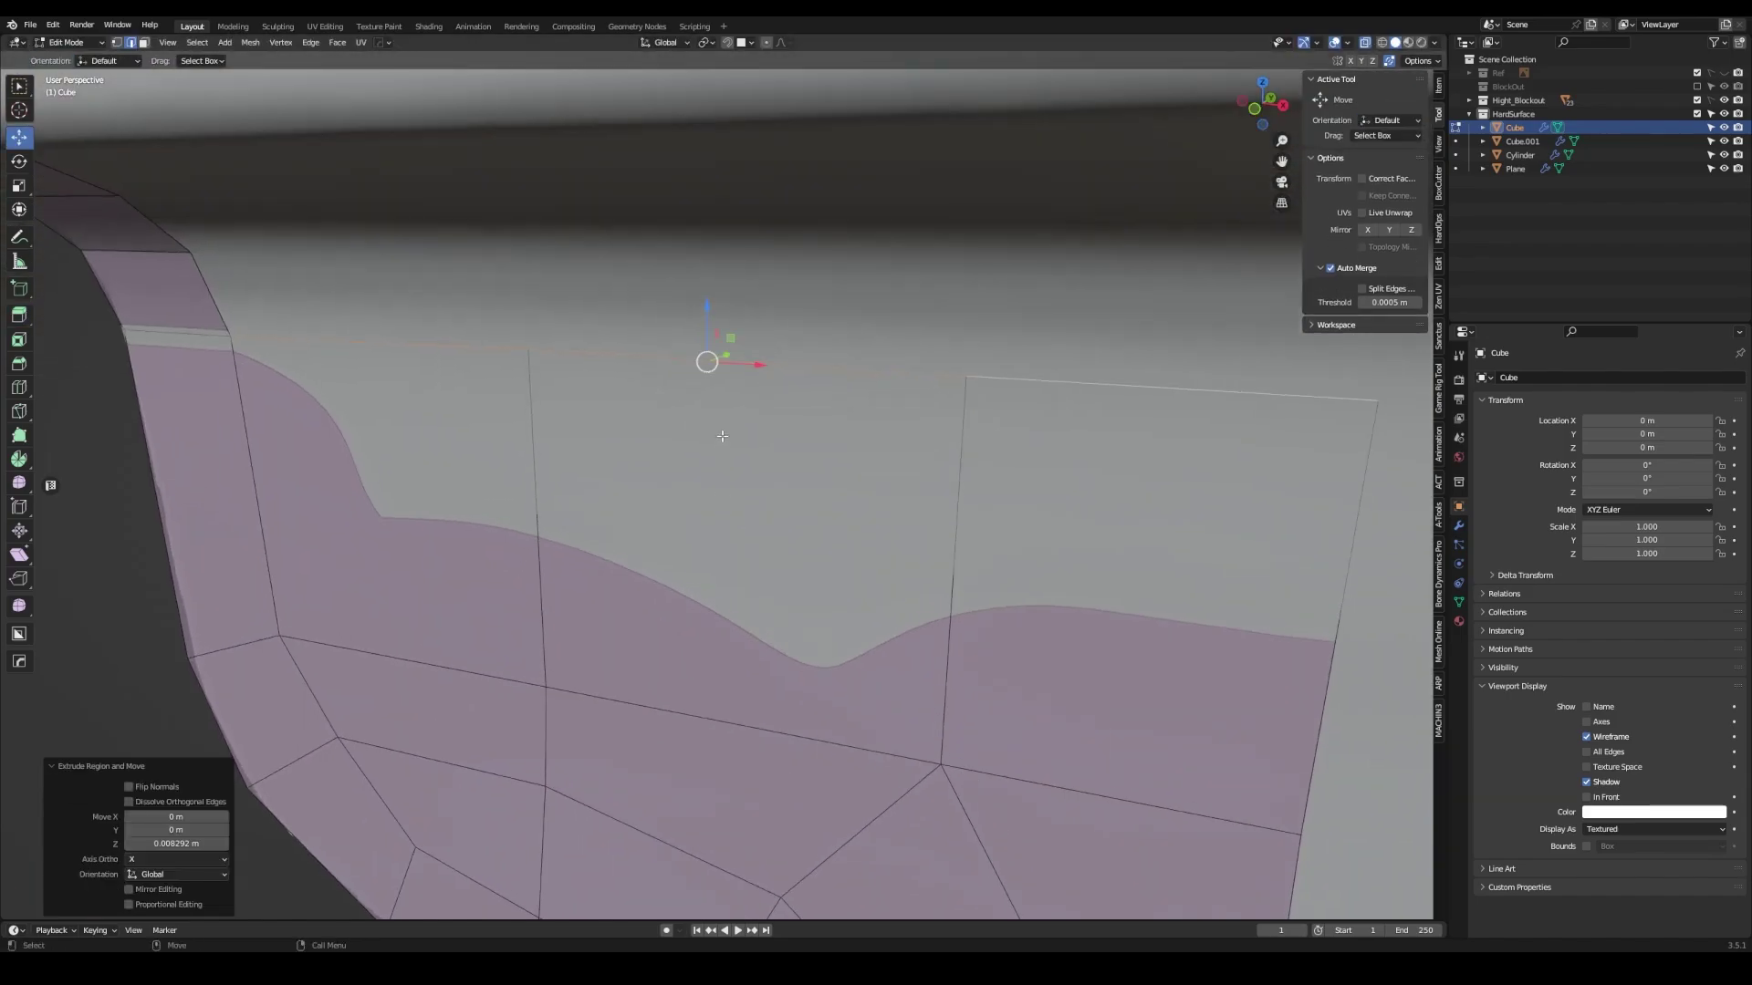
key(shift+space)
key(g)
key(KP_1)
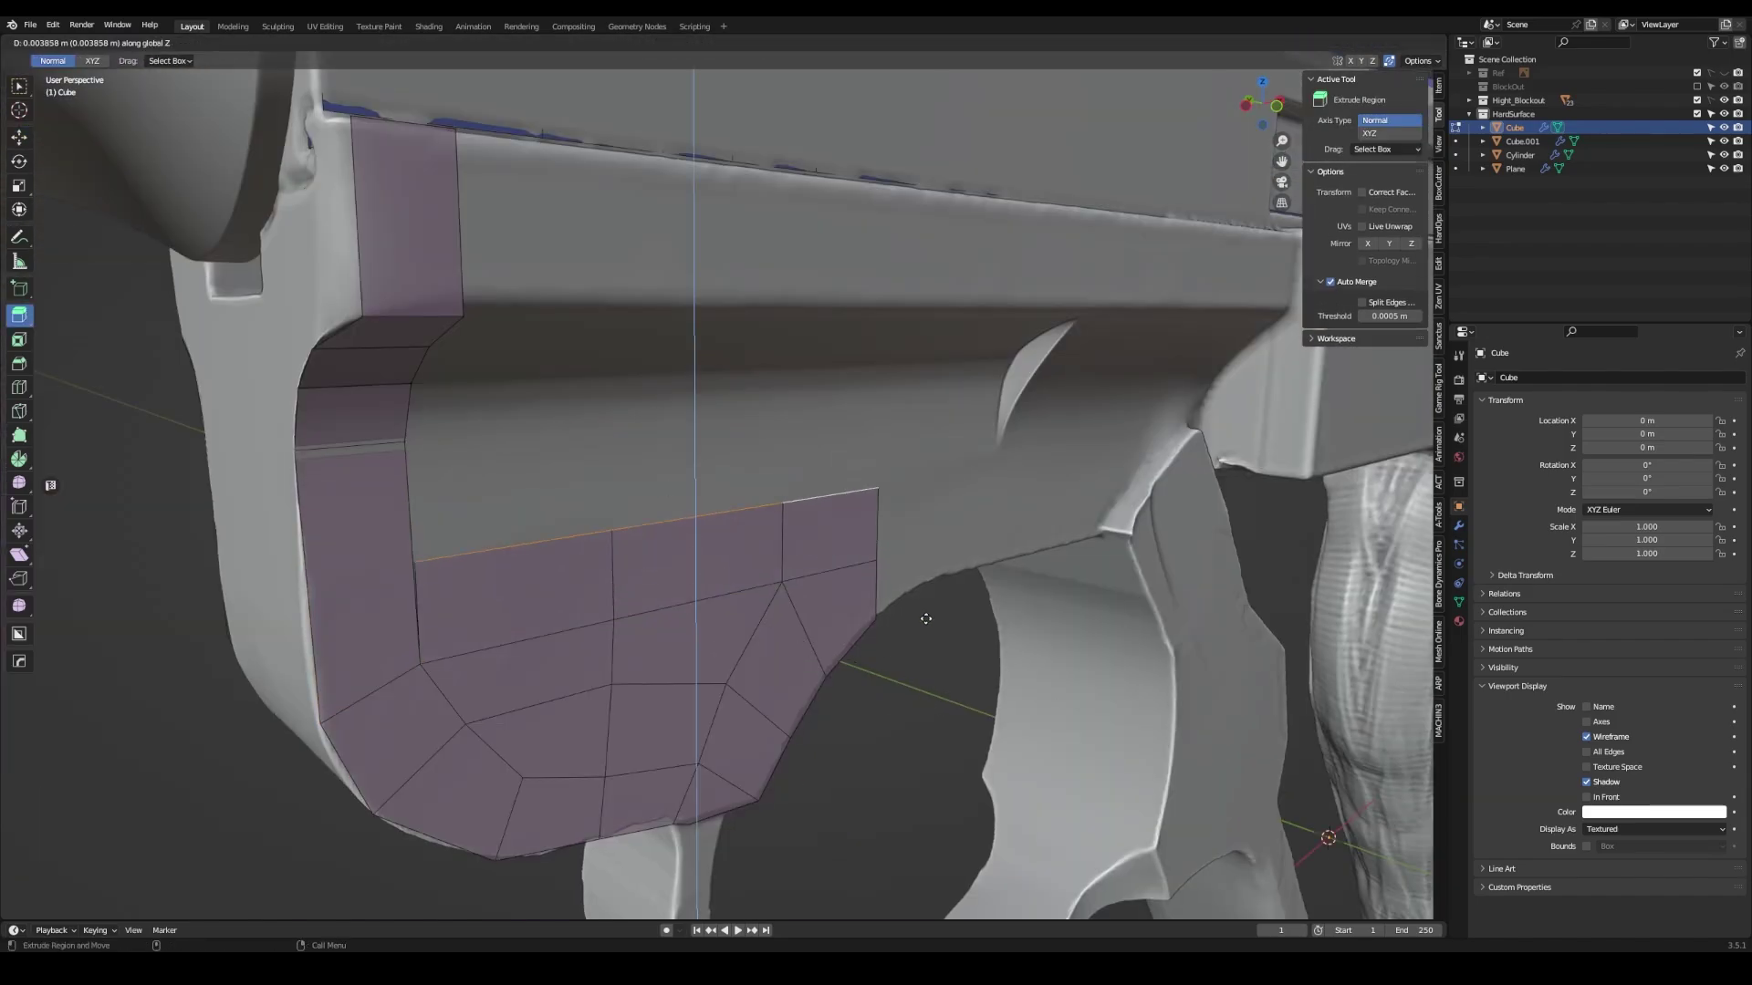
key(shift+space)
key(e)
drag(670, 452, 848, 564)
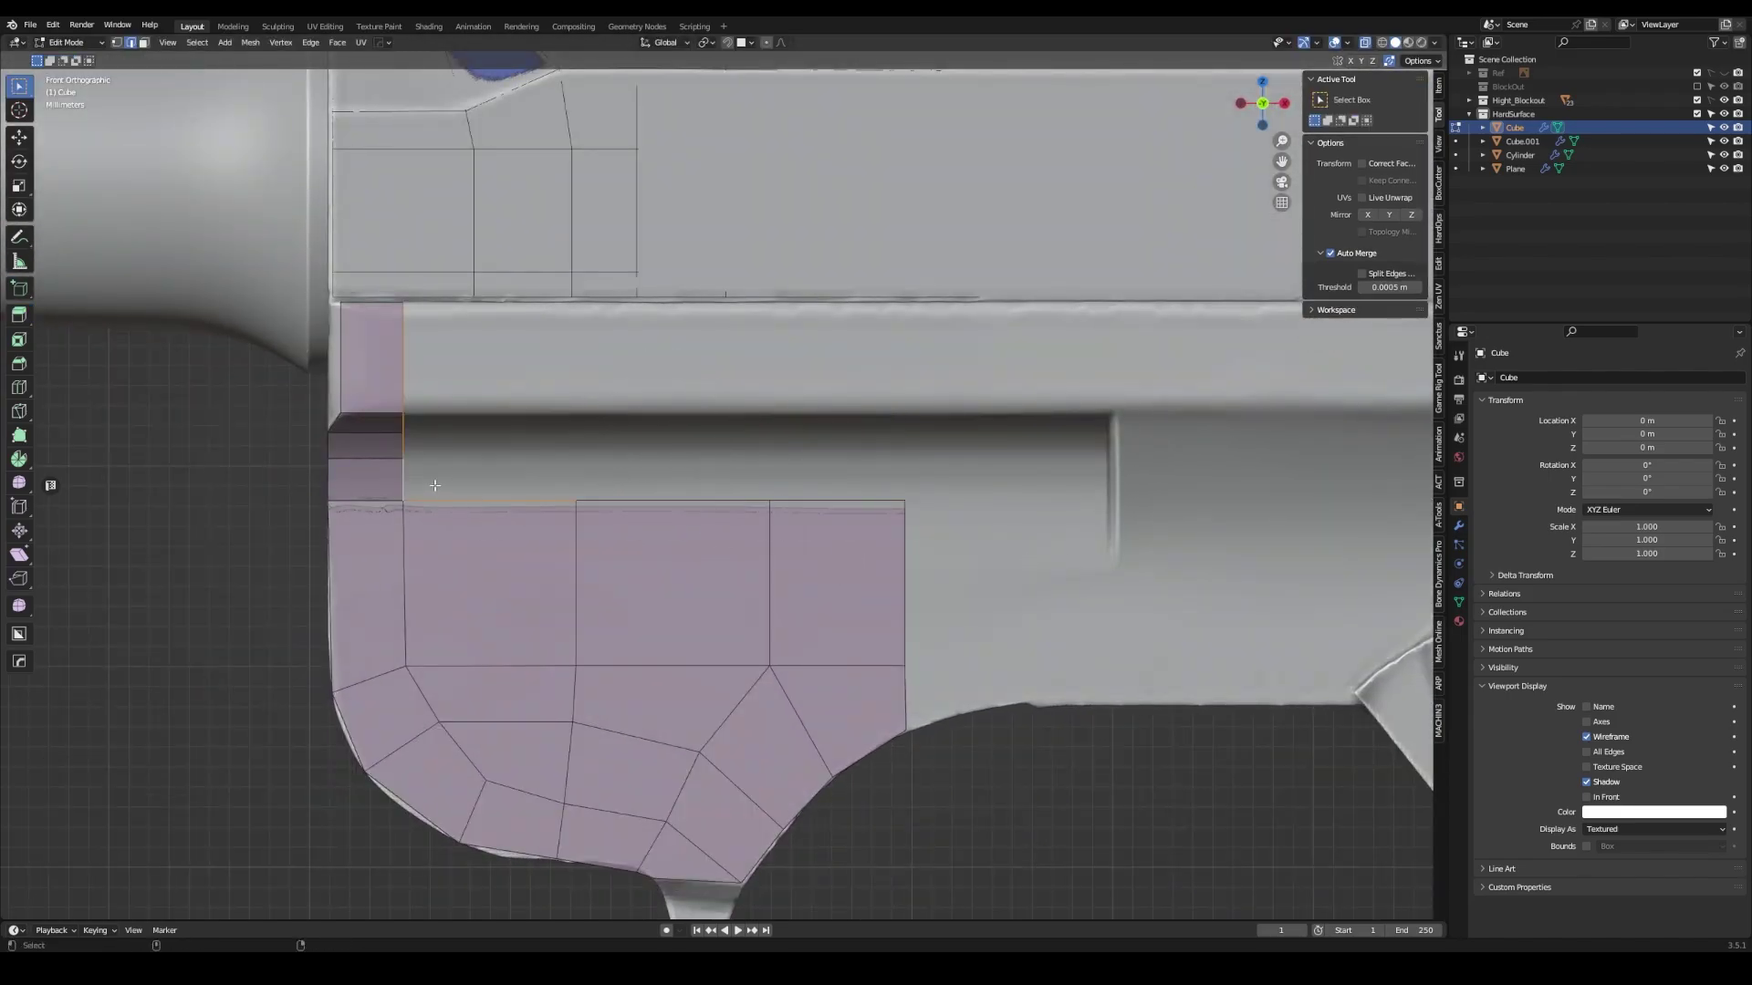
drag(879, 590, 967, 601)
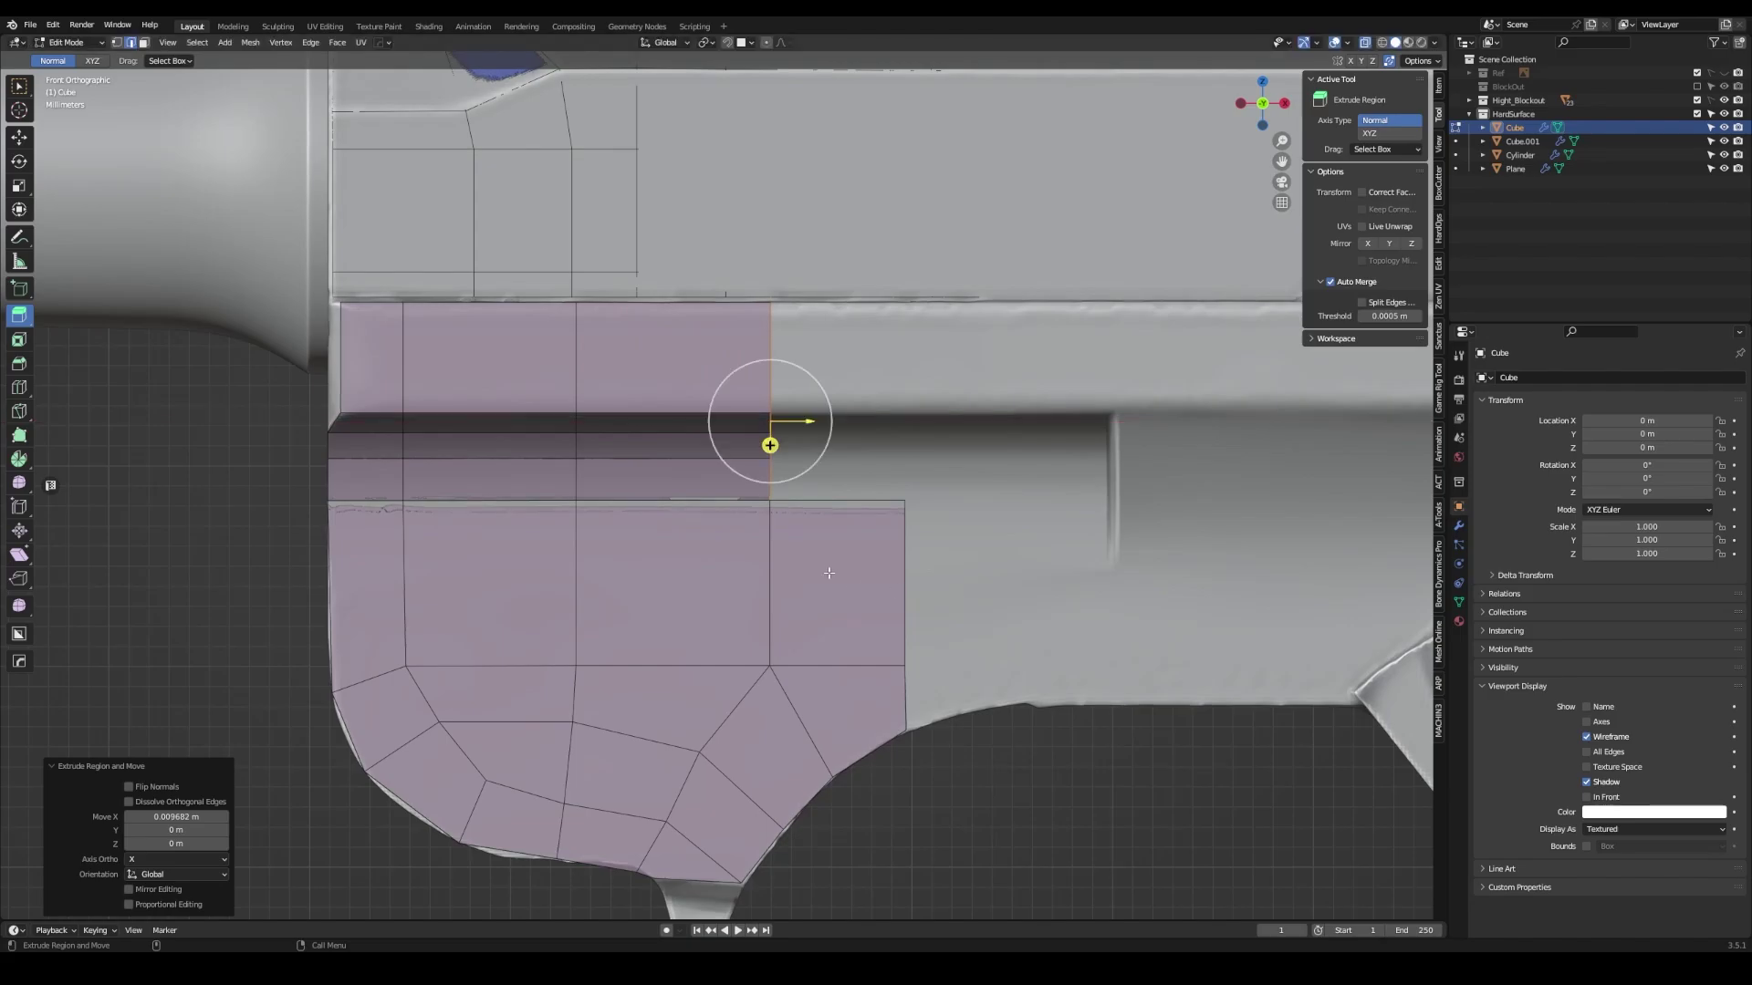
click(964, 578)
- Shift the extruded faces slightly in depth and save the file
mouse_move(964, 578)
middle_down()
mouse_move(958, 402)
mouse_move(817, 508)
middle_up()
key(w)
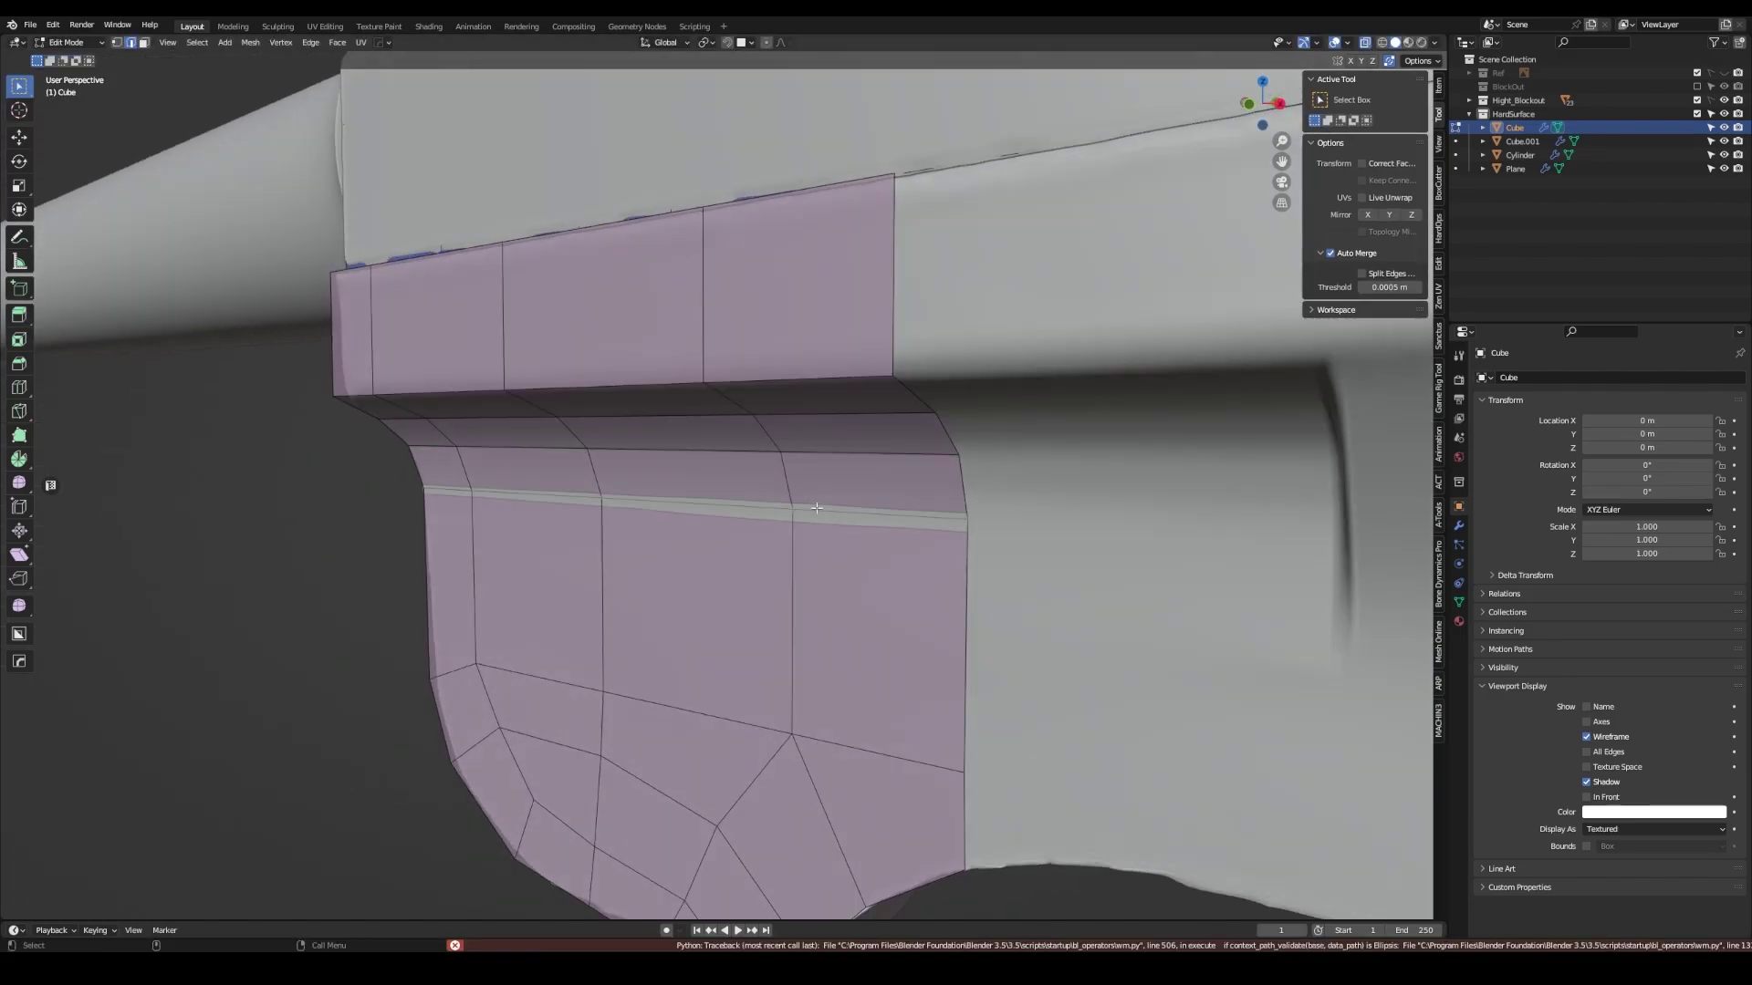
middle_drag(689, 527, 584, 511)
drag(584, 511, 586, 512)
key(ctrl+s)
mouse_move(586, 513)
middle_down()
mouse_move(545, 619)
mouse_move(739, 691)
middle_up()
- Extrude the block's left boundary edge loop down the frame side
click(545, 620)
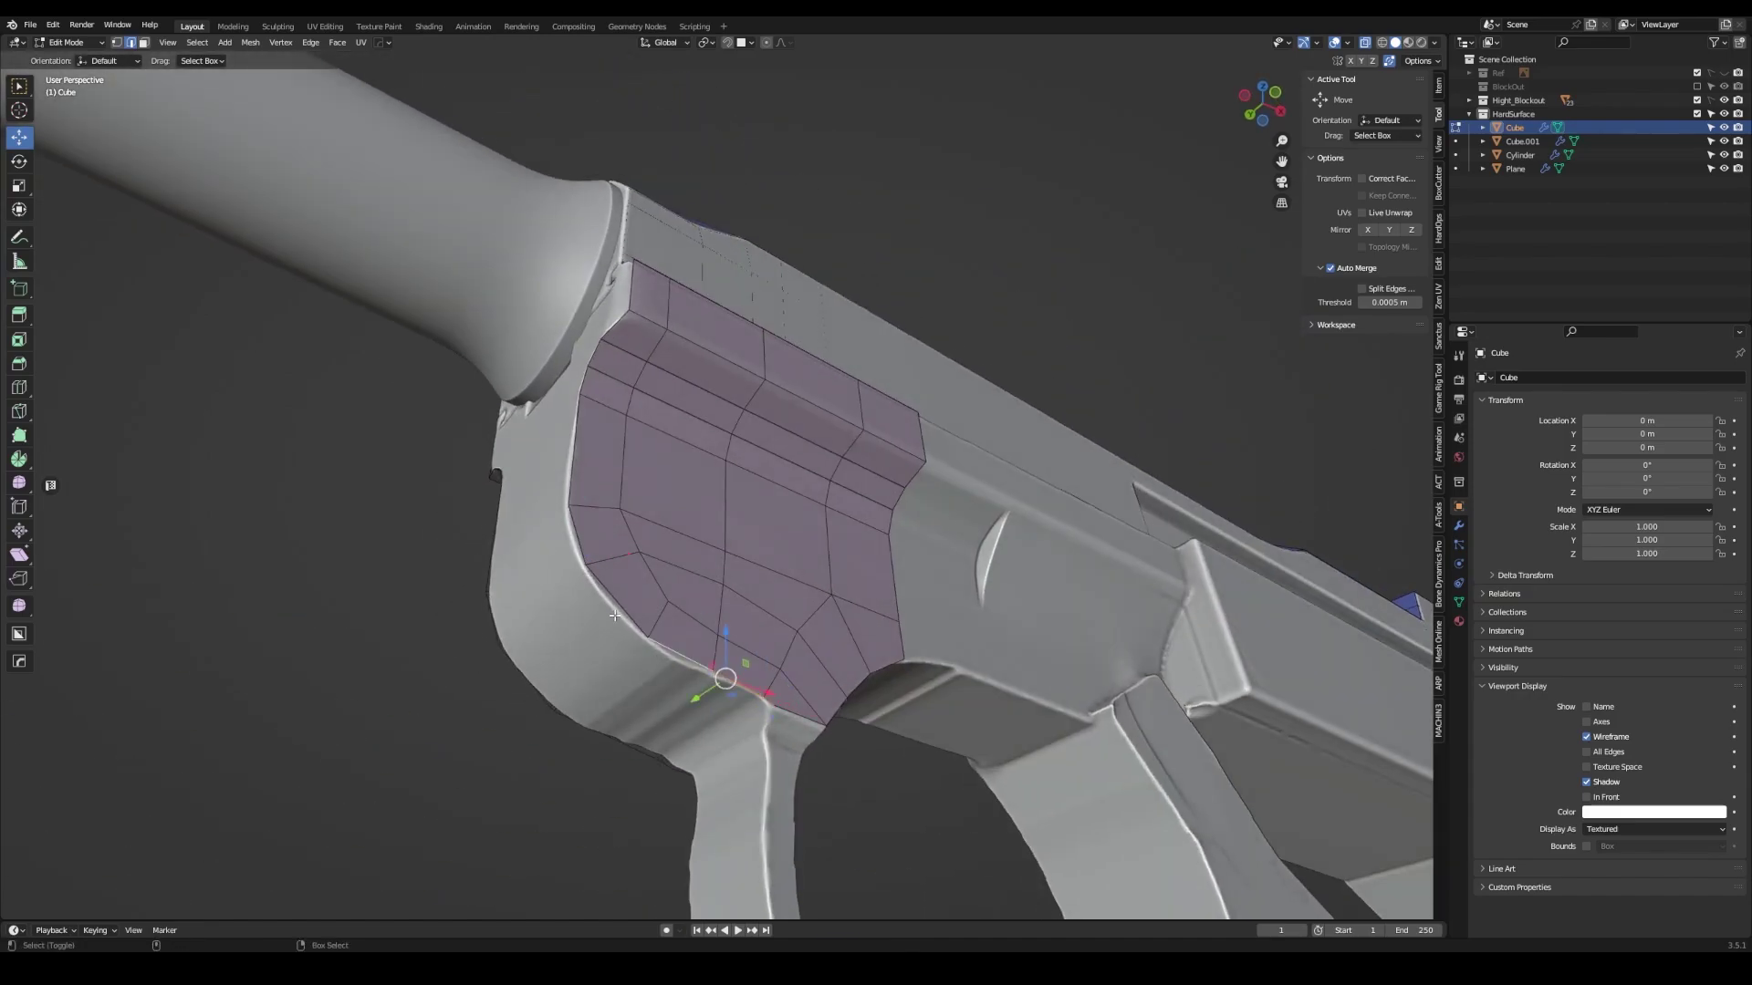
alt+click(614, 616)
middle_drag(614, 616, 638, 532)
click(762, 567)
middle_drag(762, 568, 602, 607)
- Pull the block's bottom corner vertex onto the frame to round the lower corner
click(634, 607)
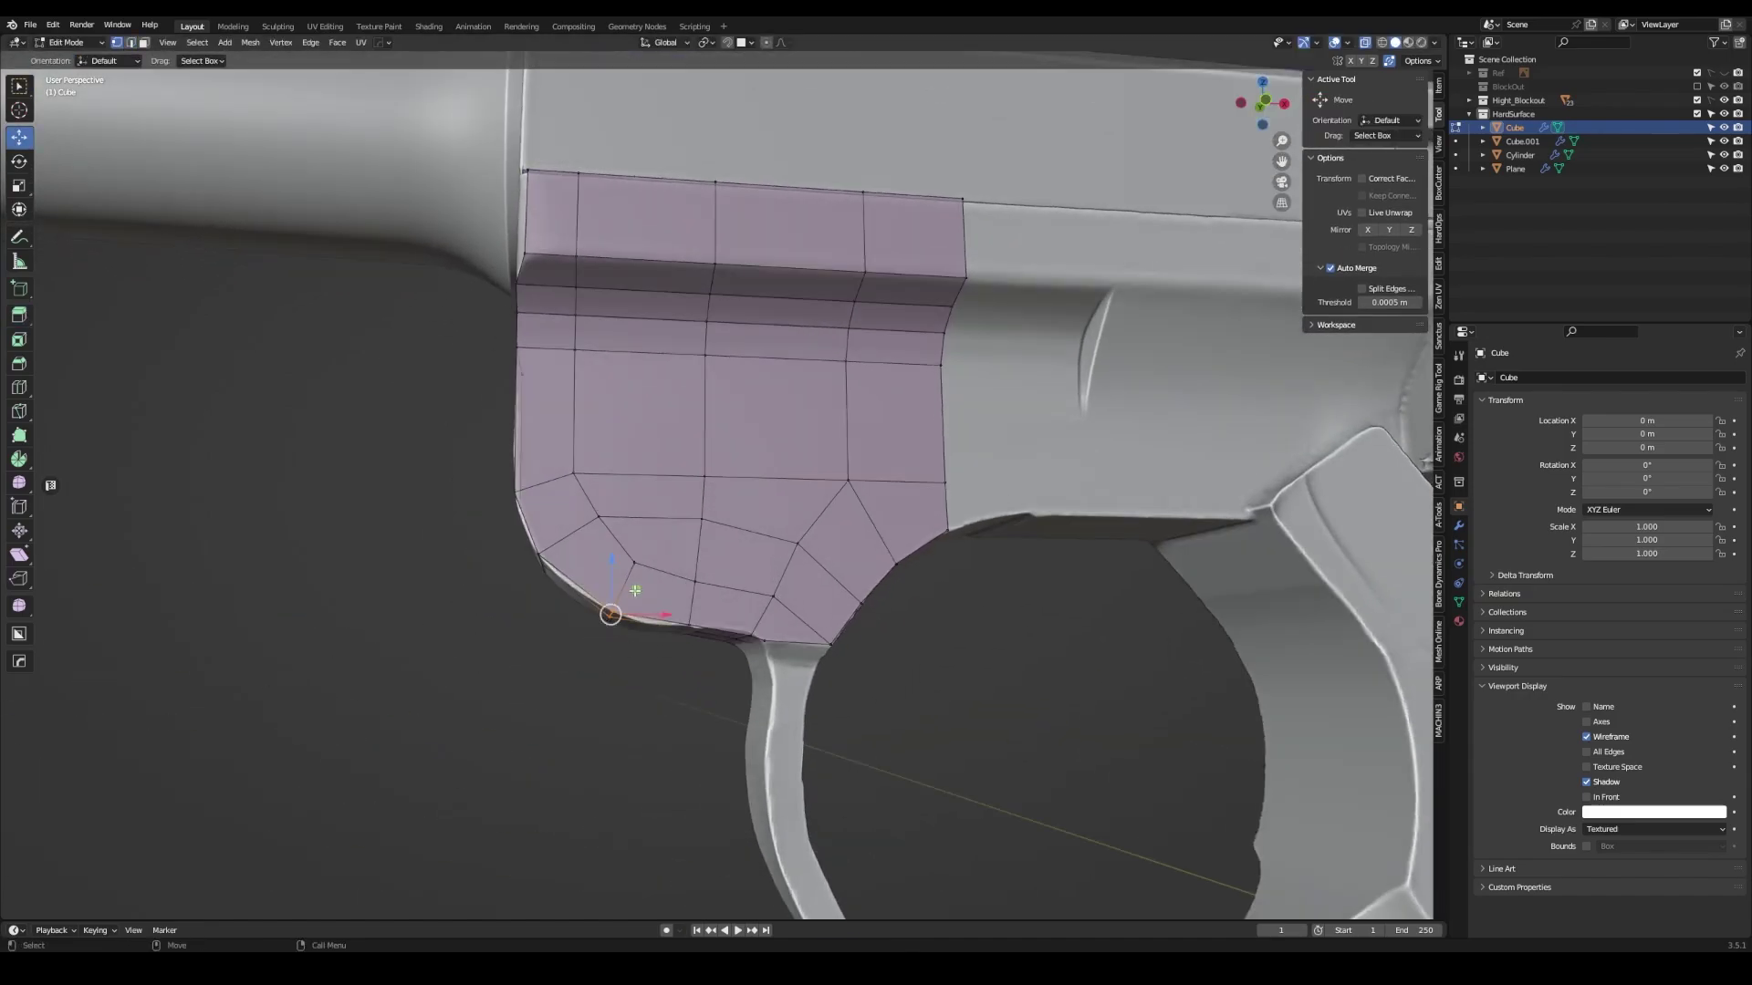
key(shift+space)
key(g)
drag(678, 629, 700, 606)
key(w)
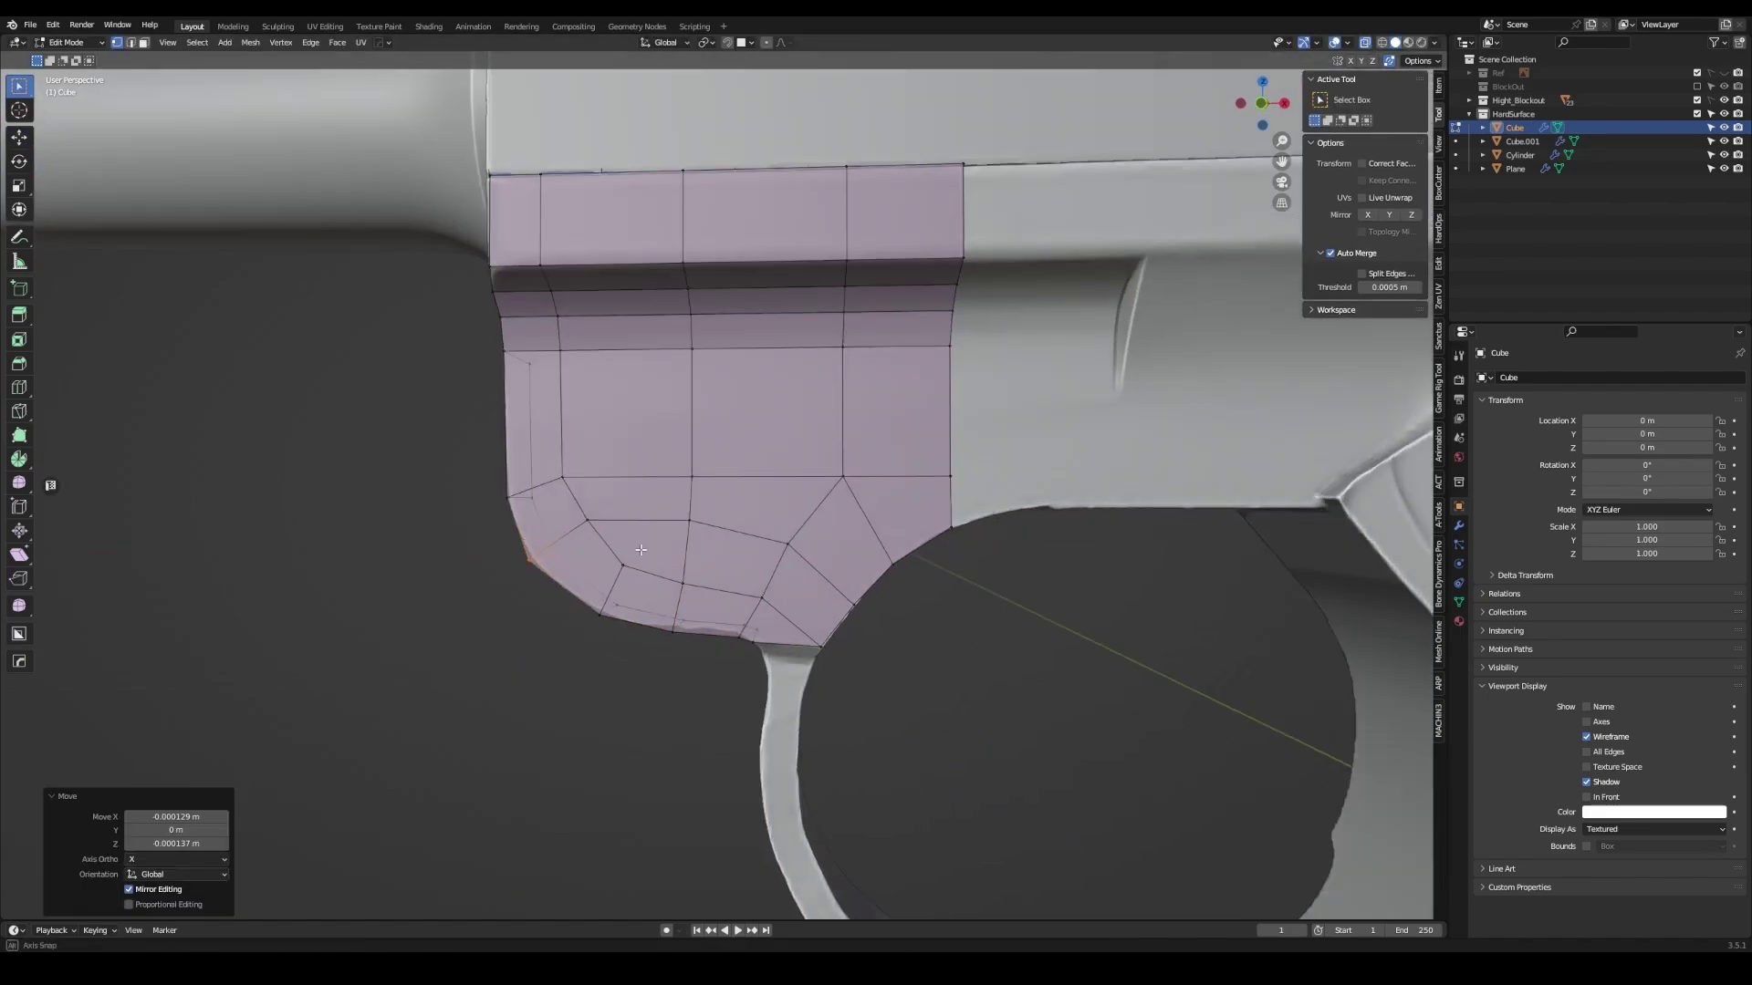
middle_drag(701, 606, 746, 503)
key(shift+space)
key(g)
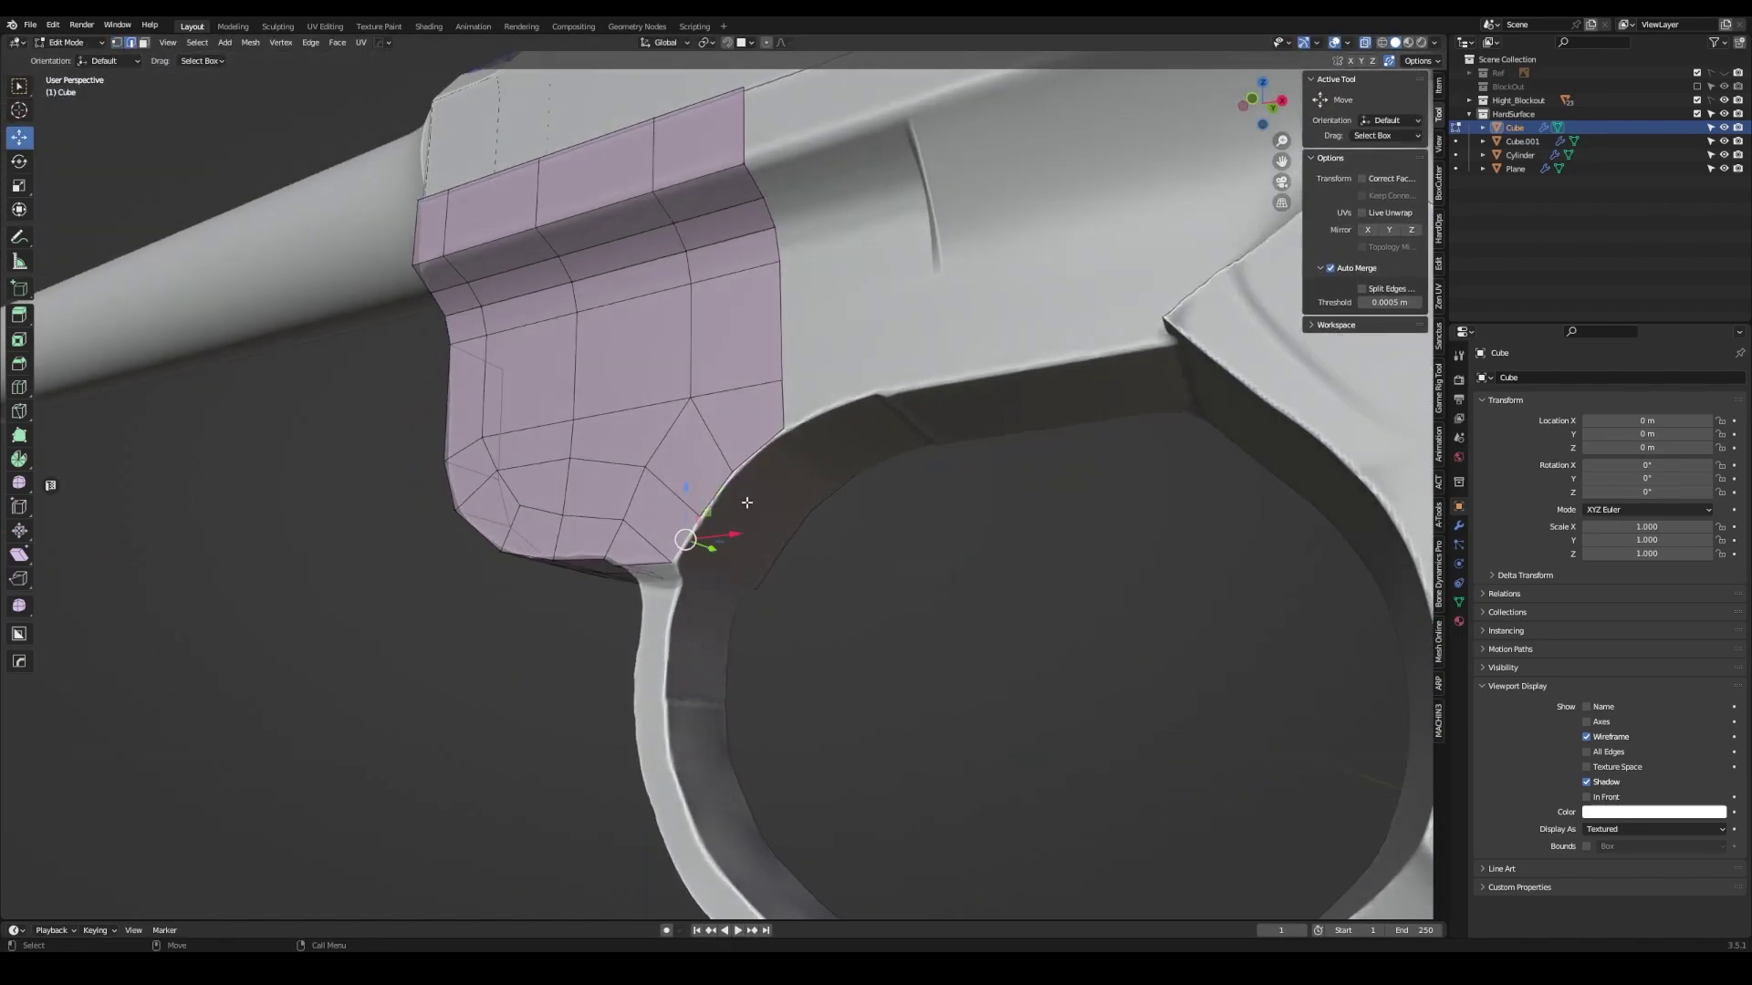
click(865, 621)
- Slide the vertex at the trigger guard junction sideways to meet the guard
key(w)
mouse_move(866, 620)
middle_down()
mouse_move(770, 508)
mouse_move(622, 529)
mouse_move(868, 535)
mouse_move(665, 536)
middle_up()
click(665, 536)
key(shift+space)
key(g)
drag(703, 540, 693, 540)
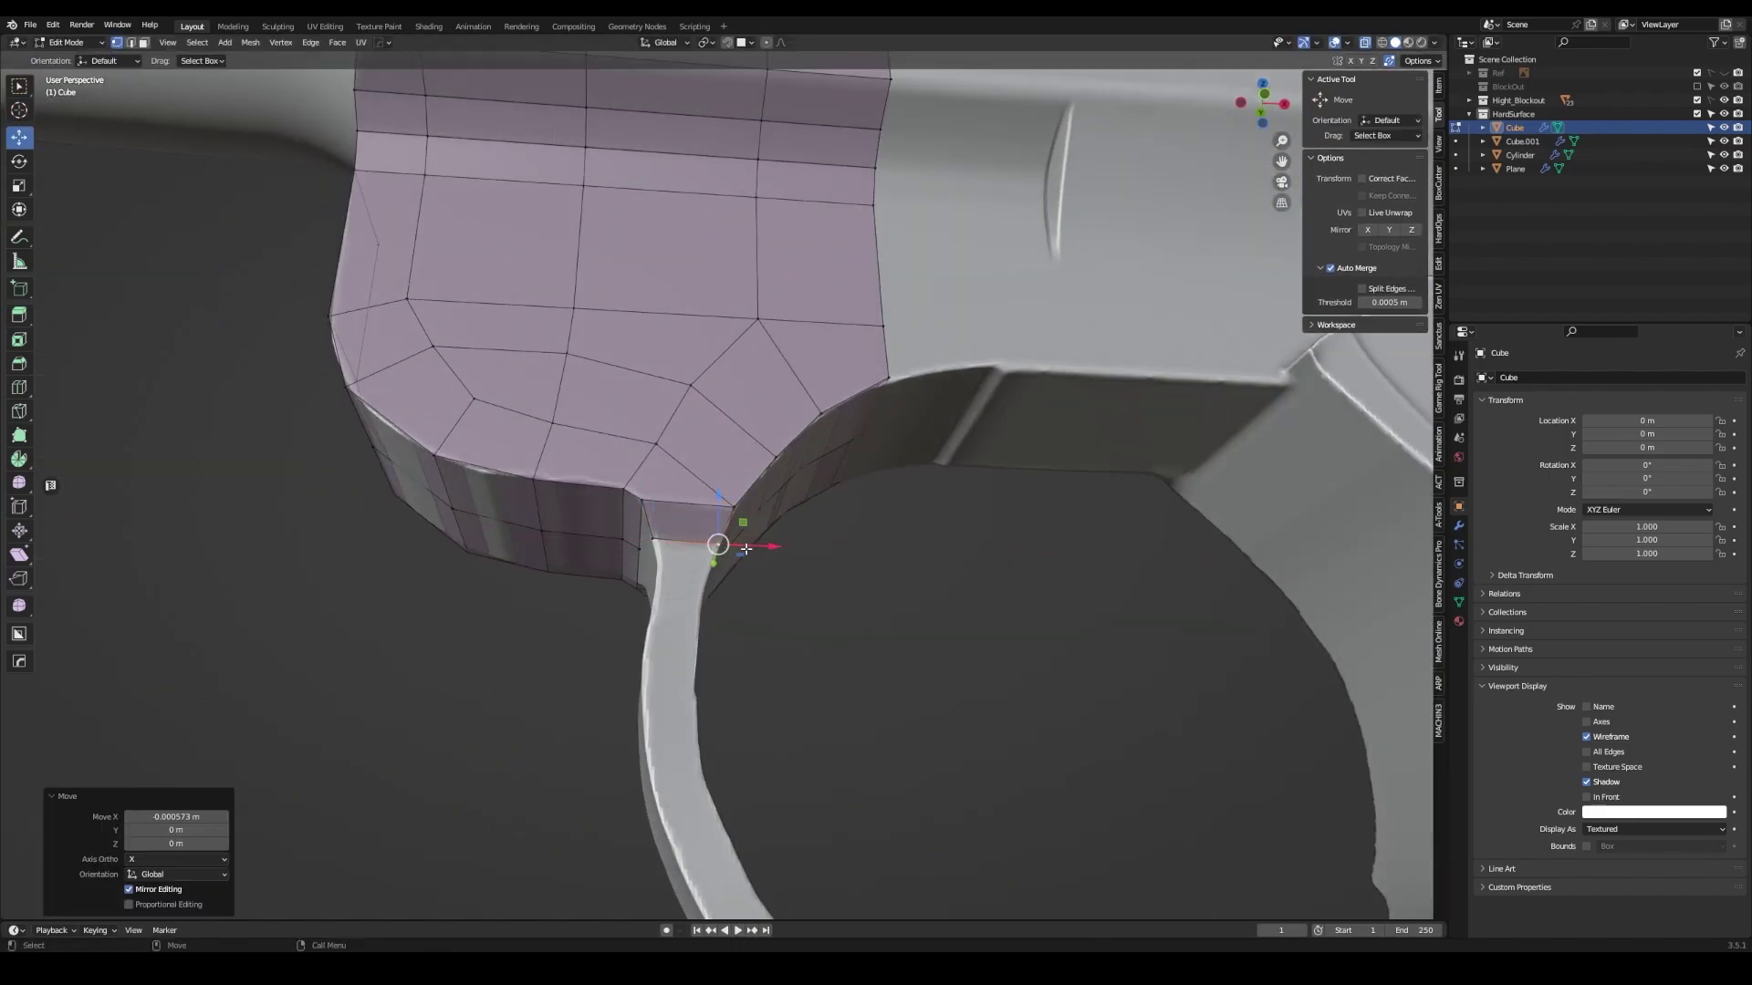
- In front view, extrude a new face from the frame edge and narrow it to the guard
key(KP_1)
scroll(790, 532, down, 3)
key(2)
key(e)
click(883, 513)
key(shift+space)
key(s)
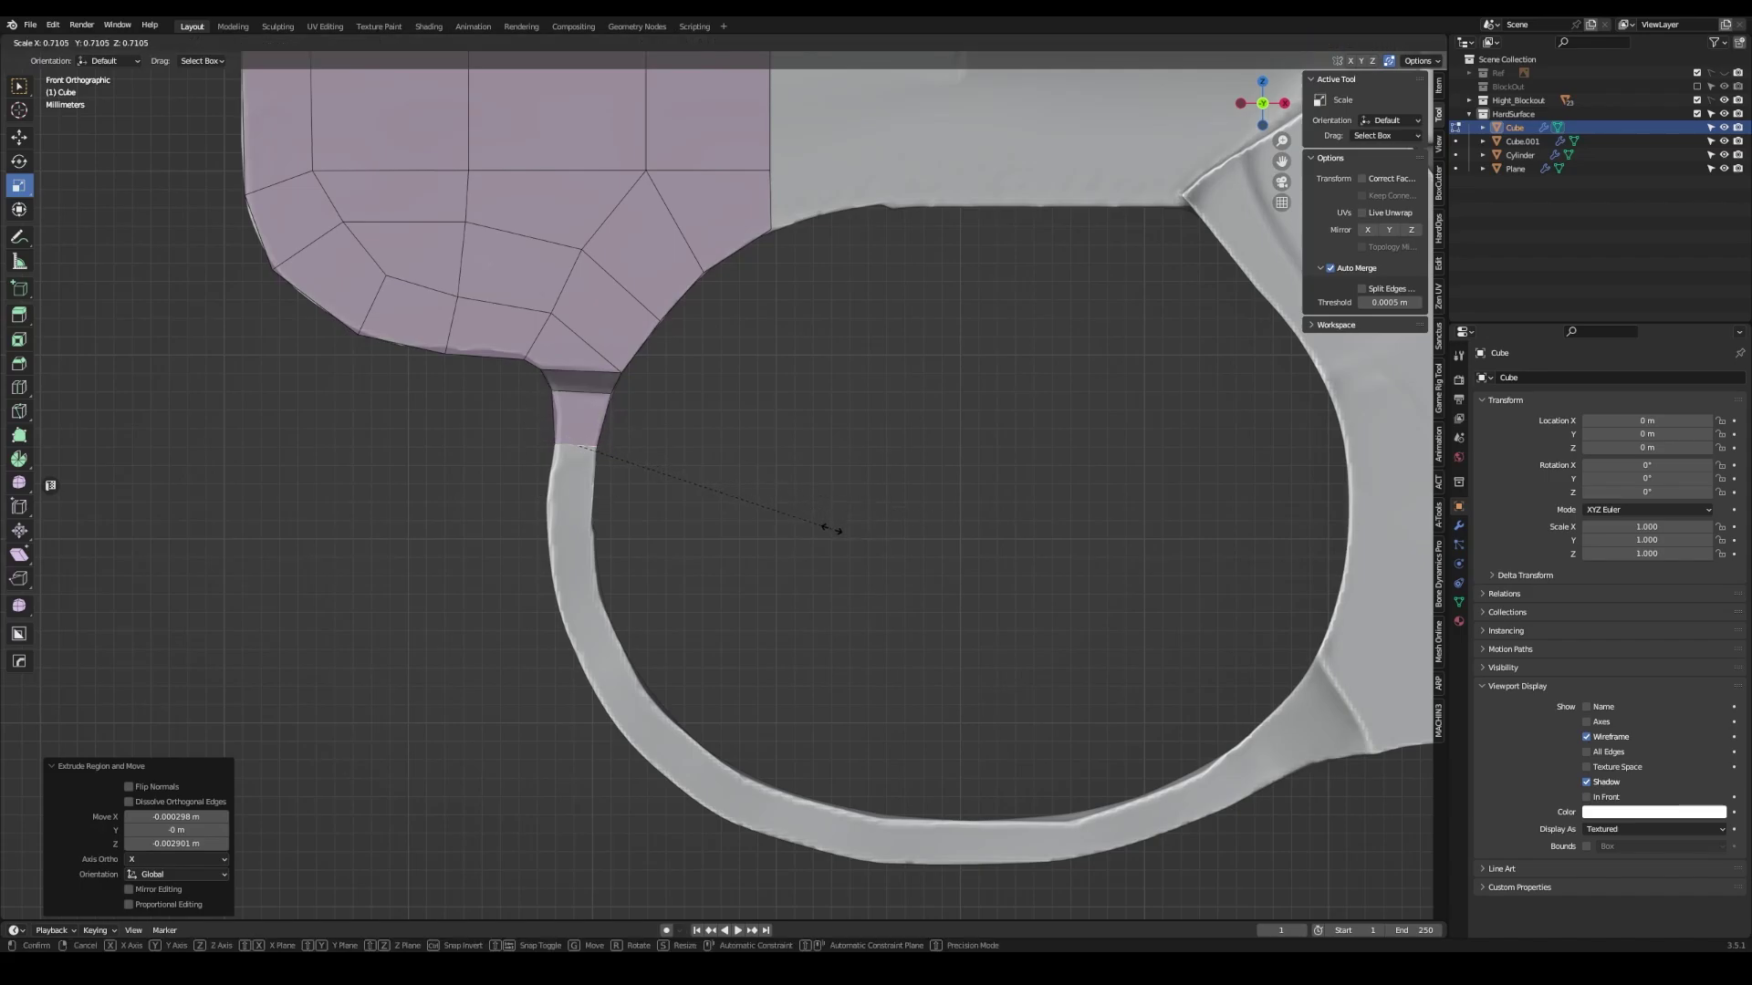
click(835, 534)
- Extend the strip with further segments down and around the trigger guard ring
scroll(769, 513, down, 1)
key(shift+space)
key(g)
key(g)
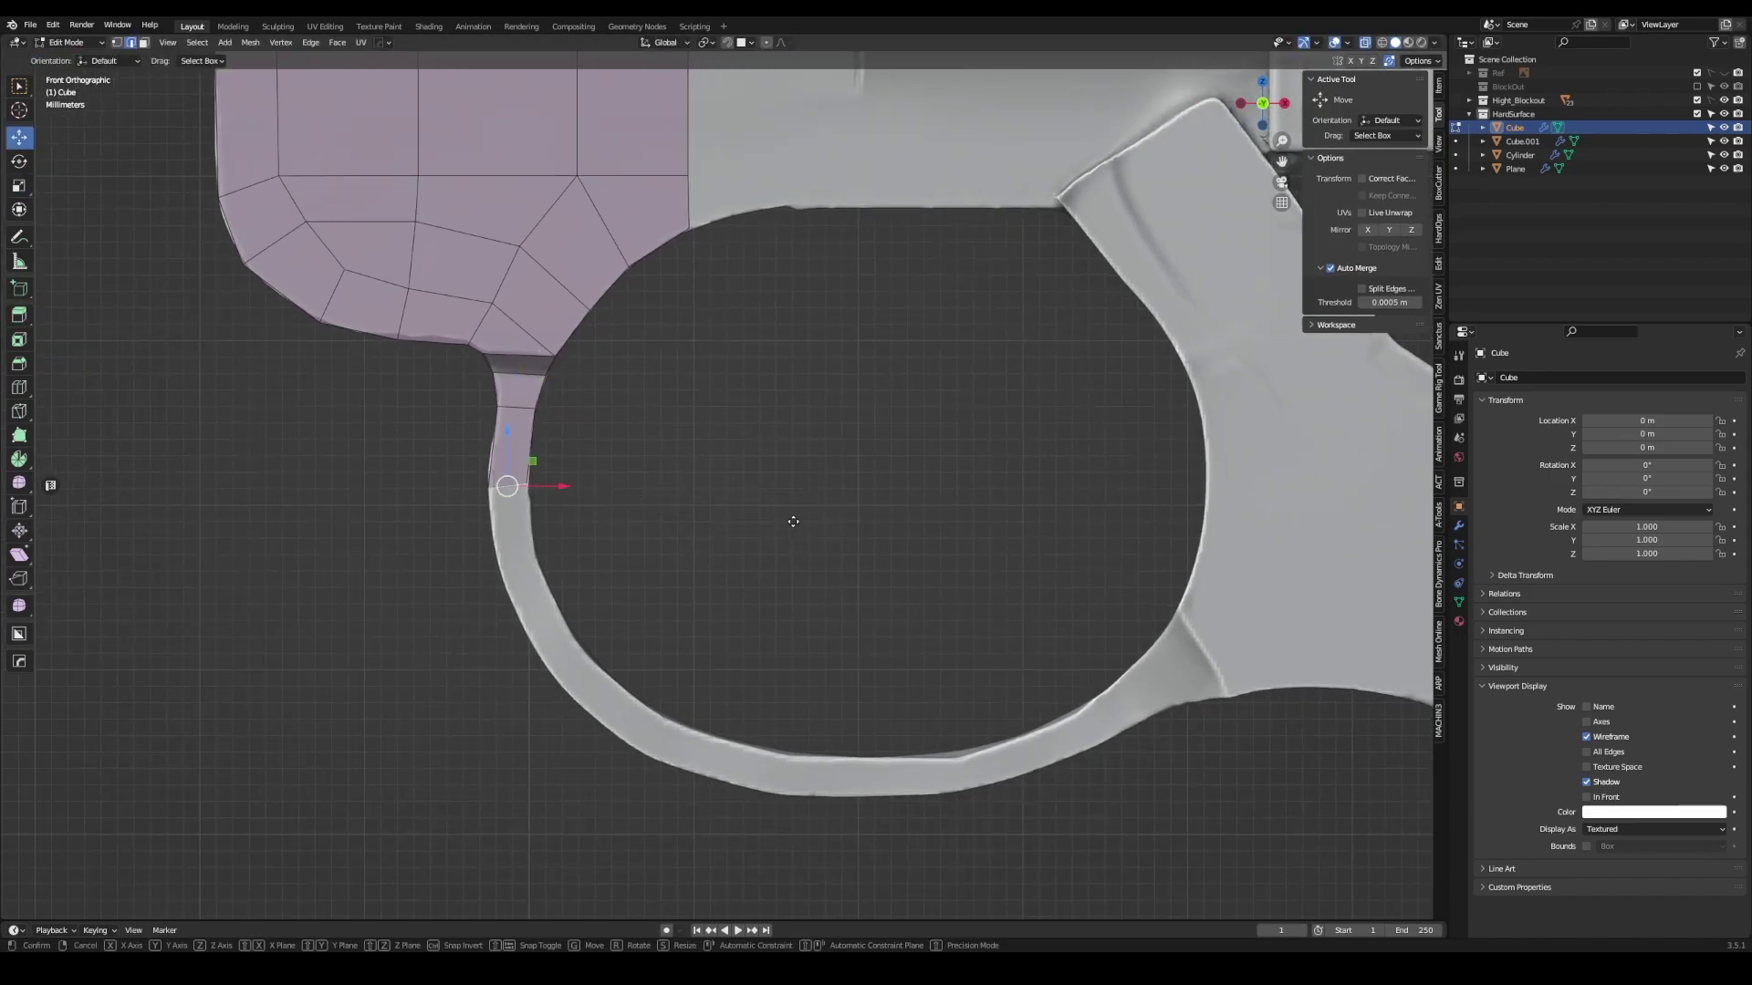
key(shift+space)
key(g)
key(g)
click(821, 558)
shift+middle_drag(820, 558, 797, 549)
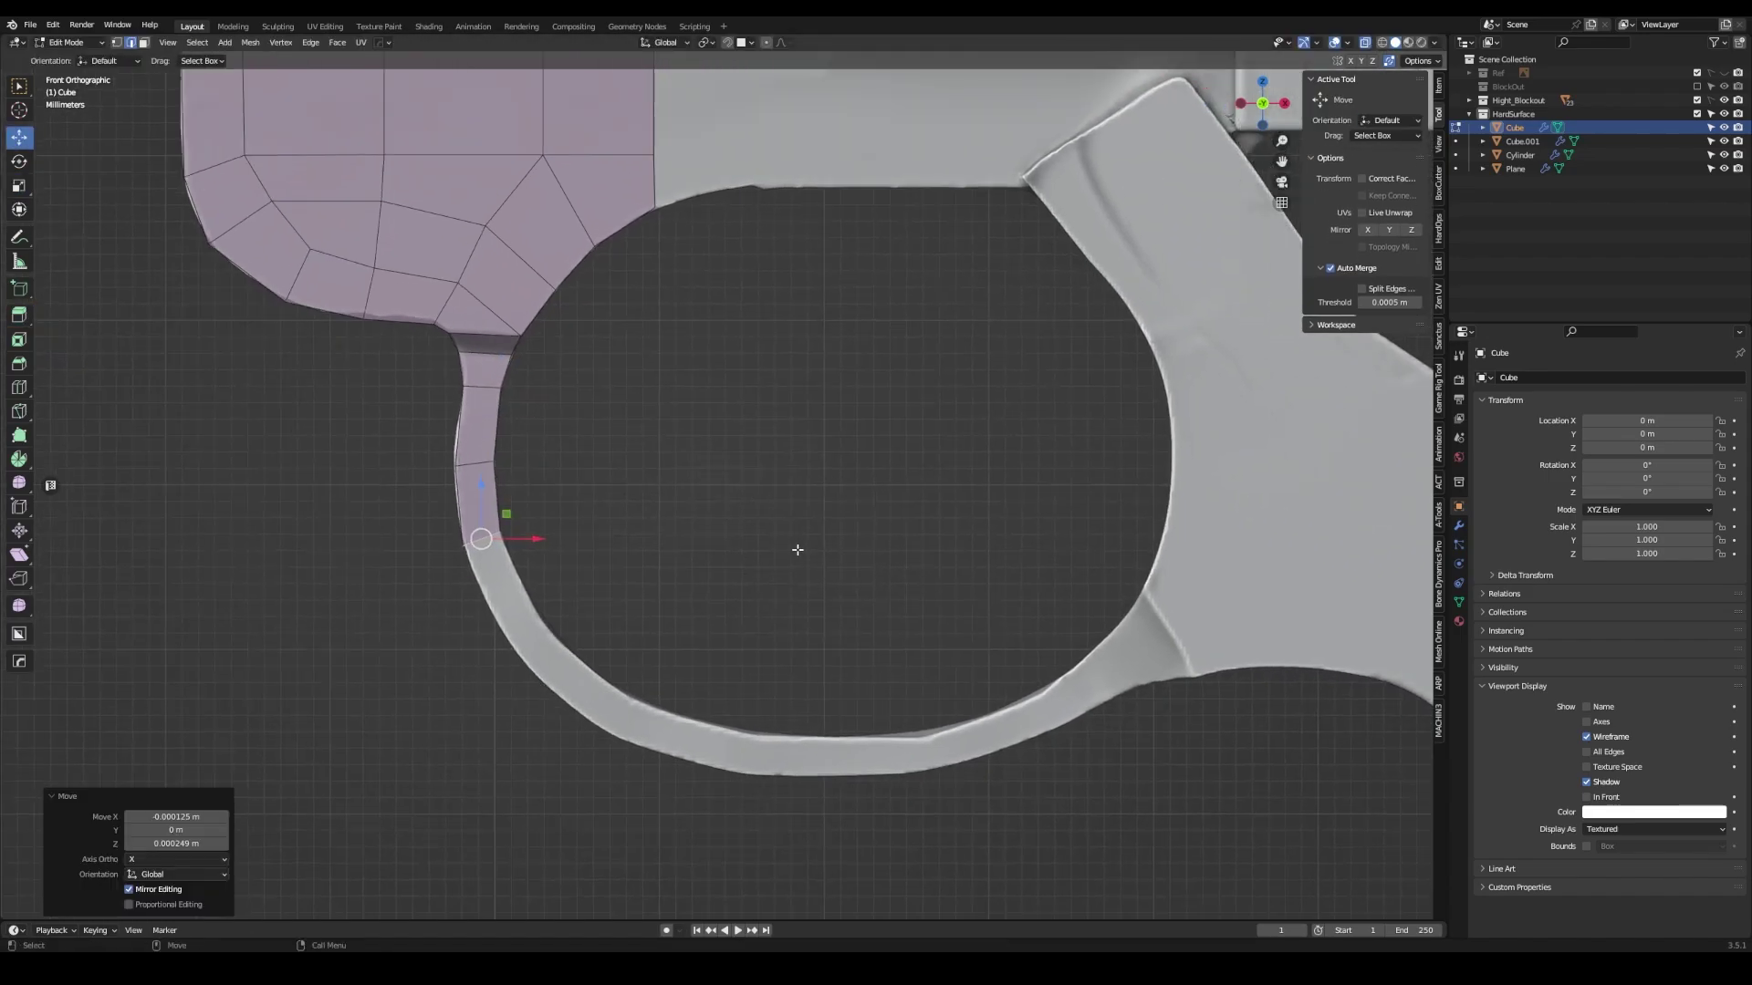
key(shift+space)
key(g)
key(g)
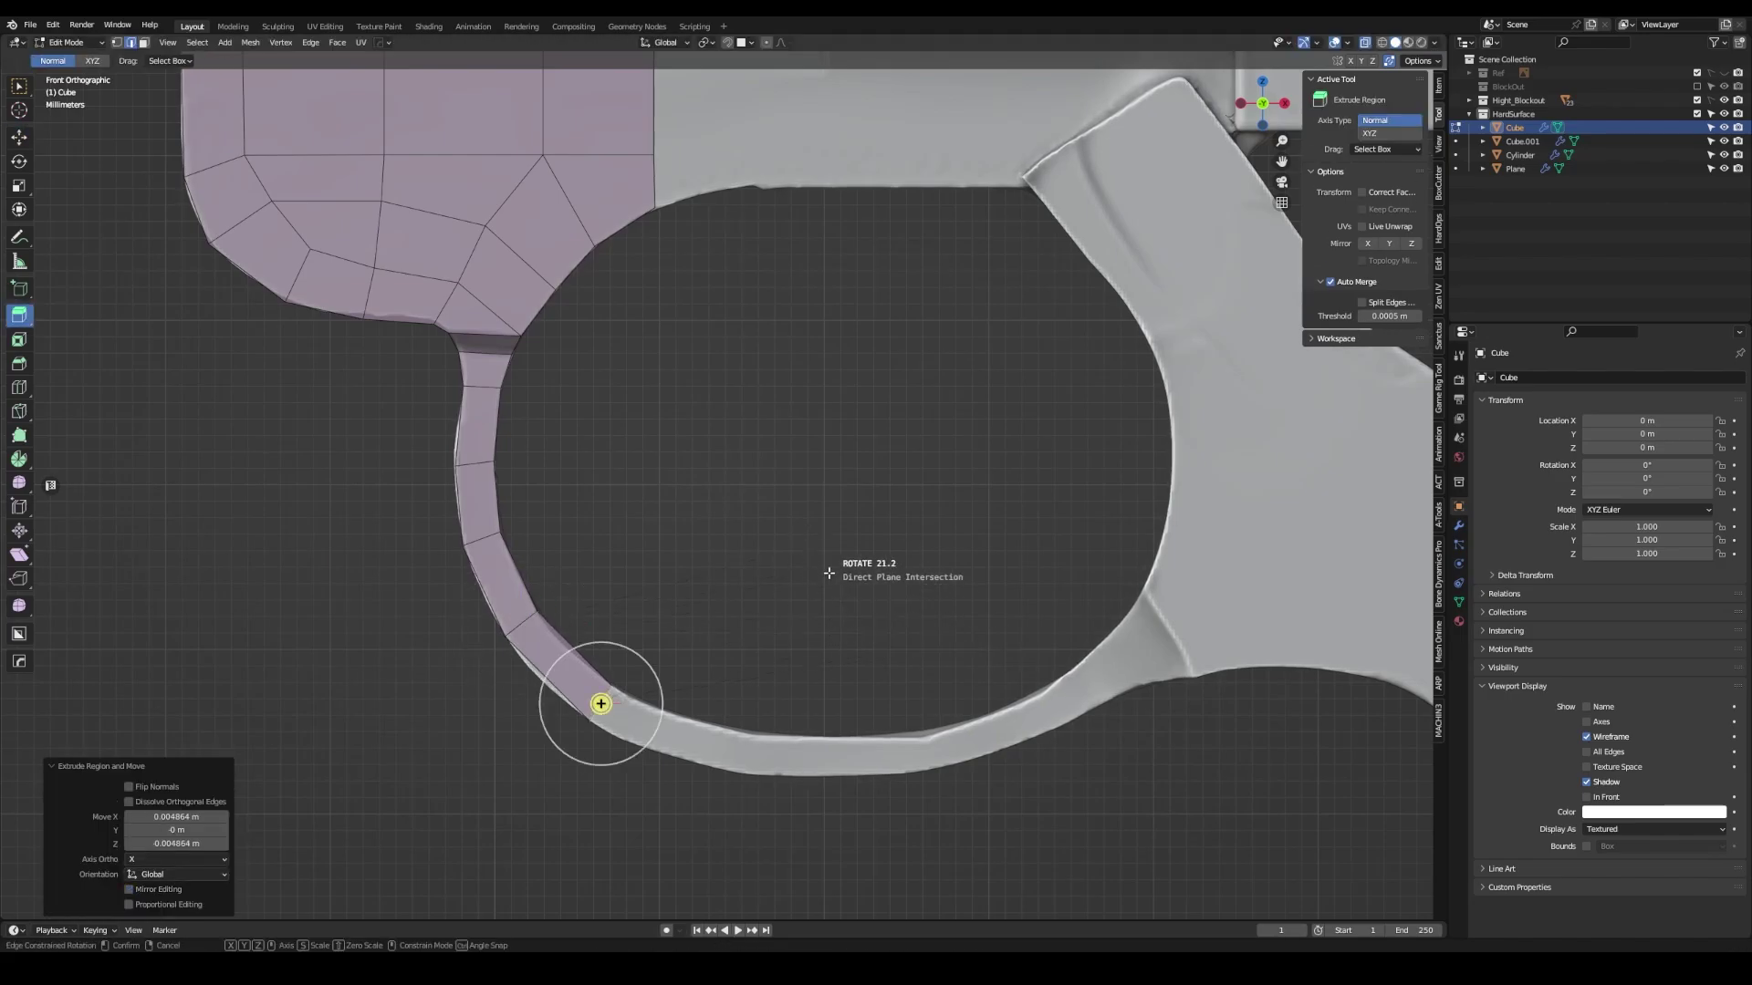
scroll(794, 559, up, 2)
click(923, 581)
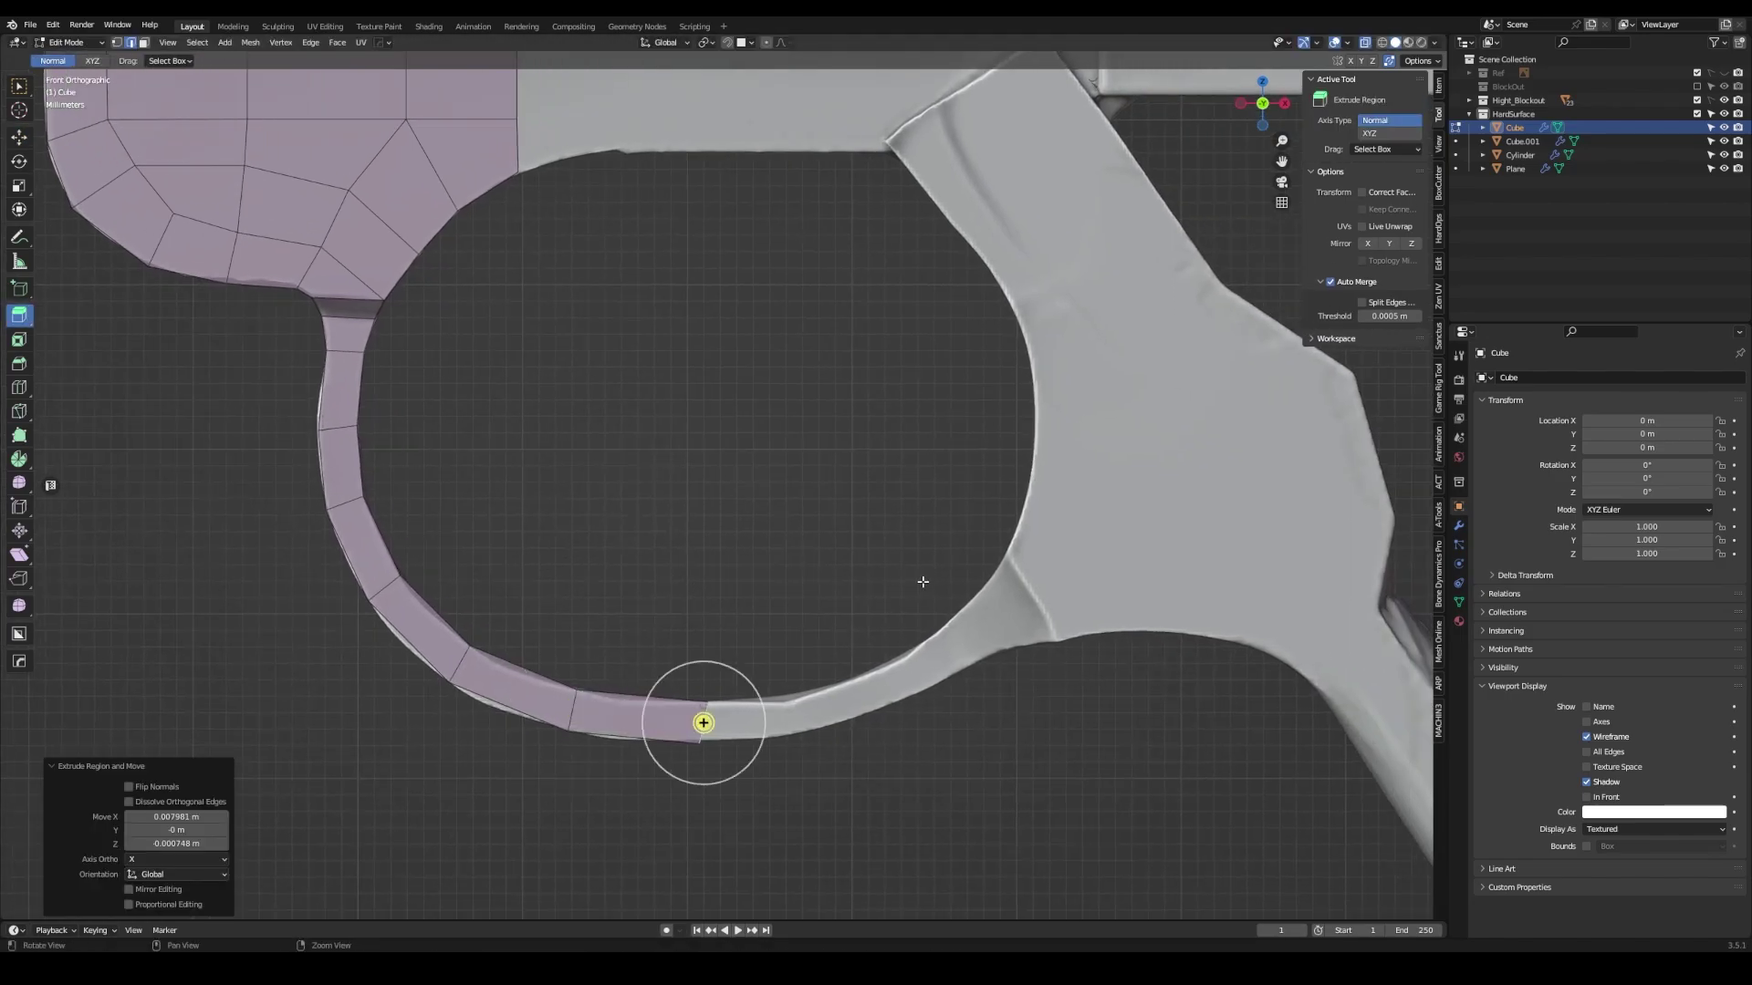
click(879, 557)
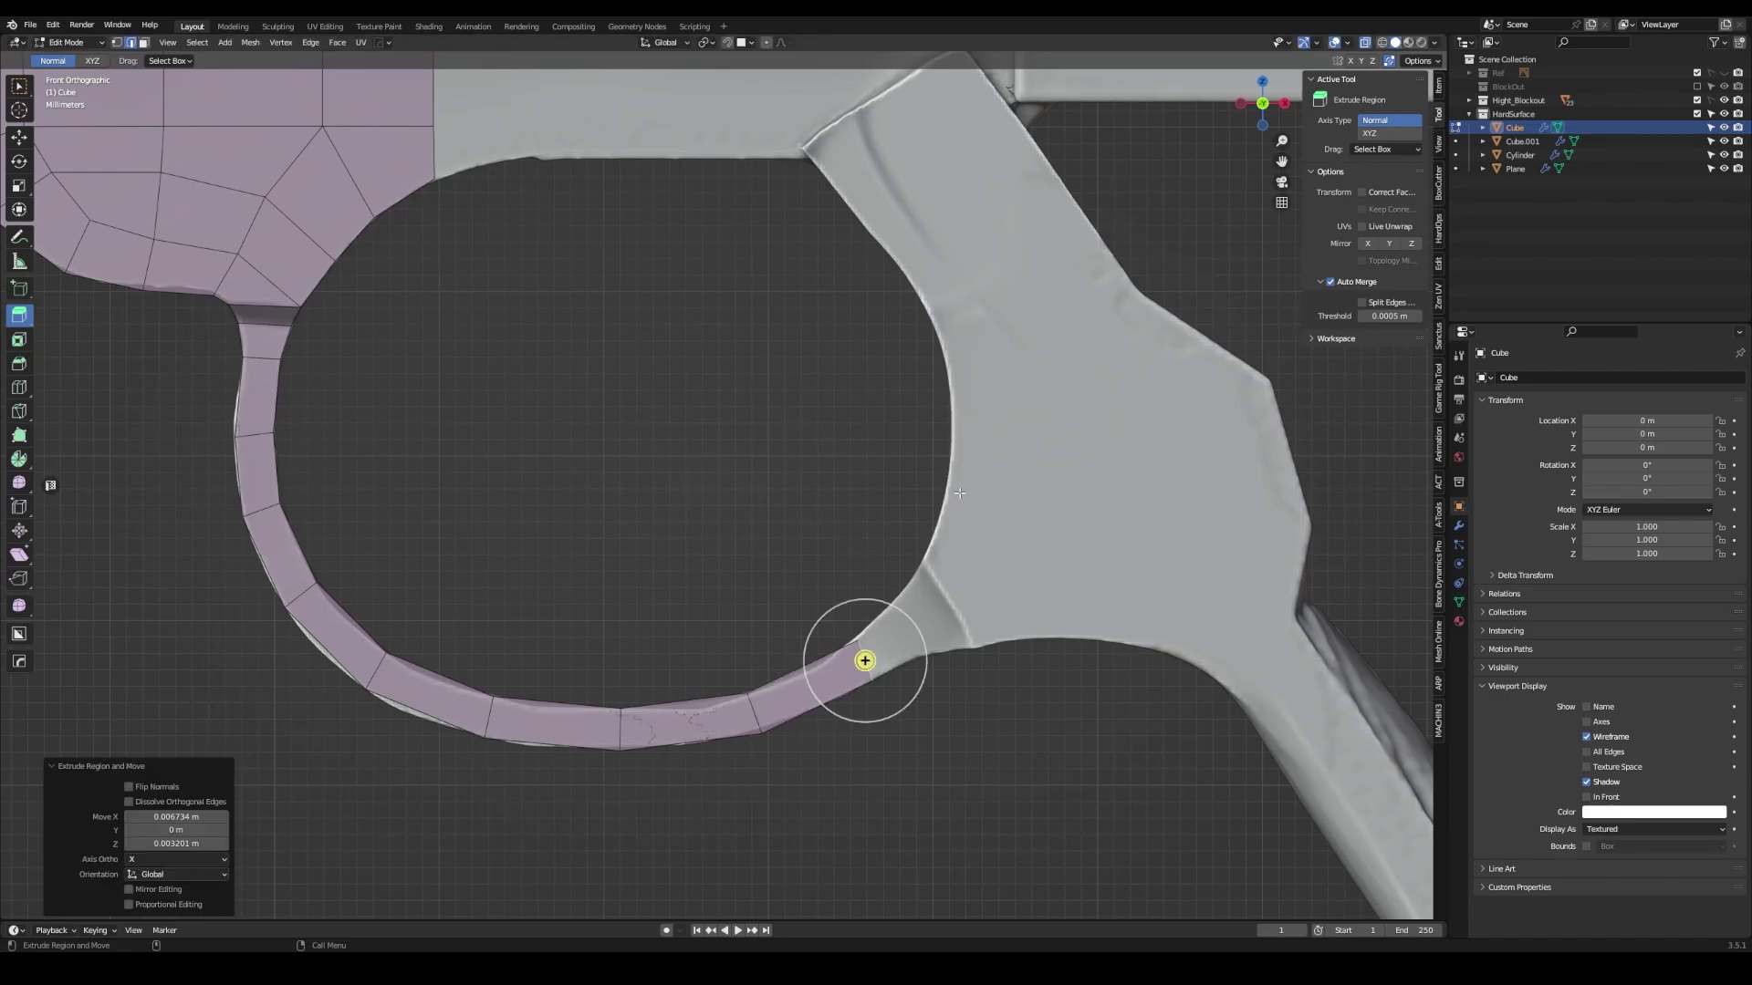
- Undo the last strip edit, check the guard from the side, and select an edge path along it
shift+middle_drag(931, 494, 837, 497)
key(ctrl+z)
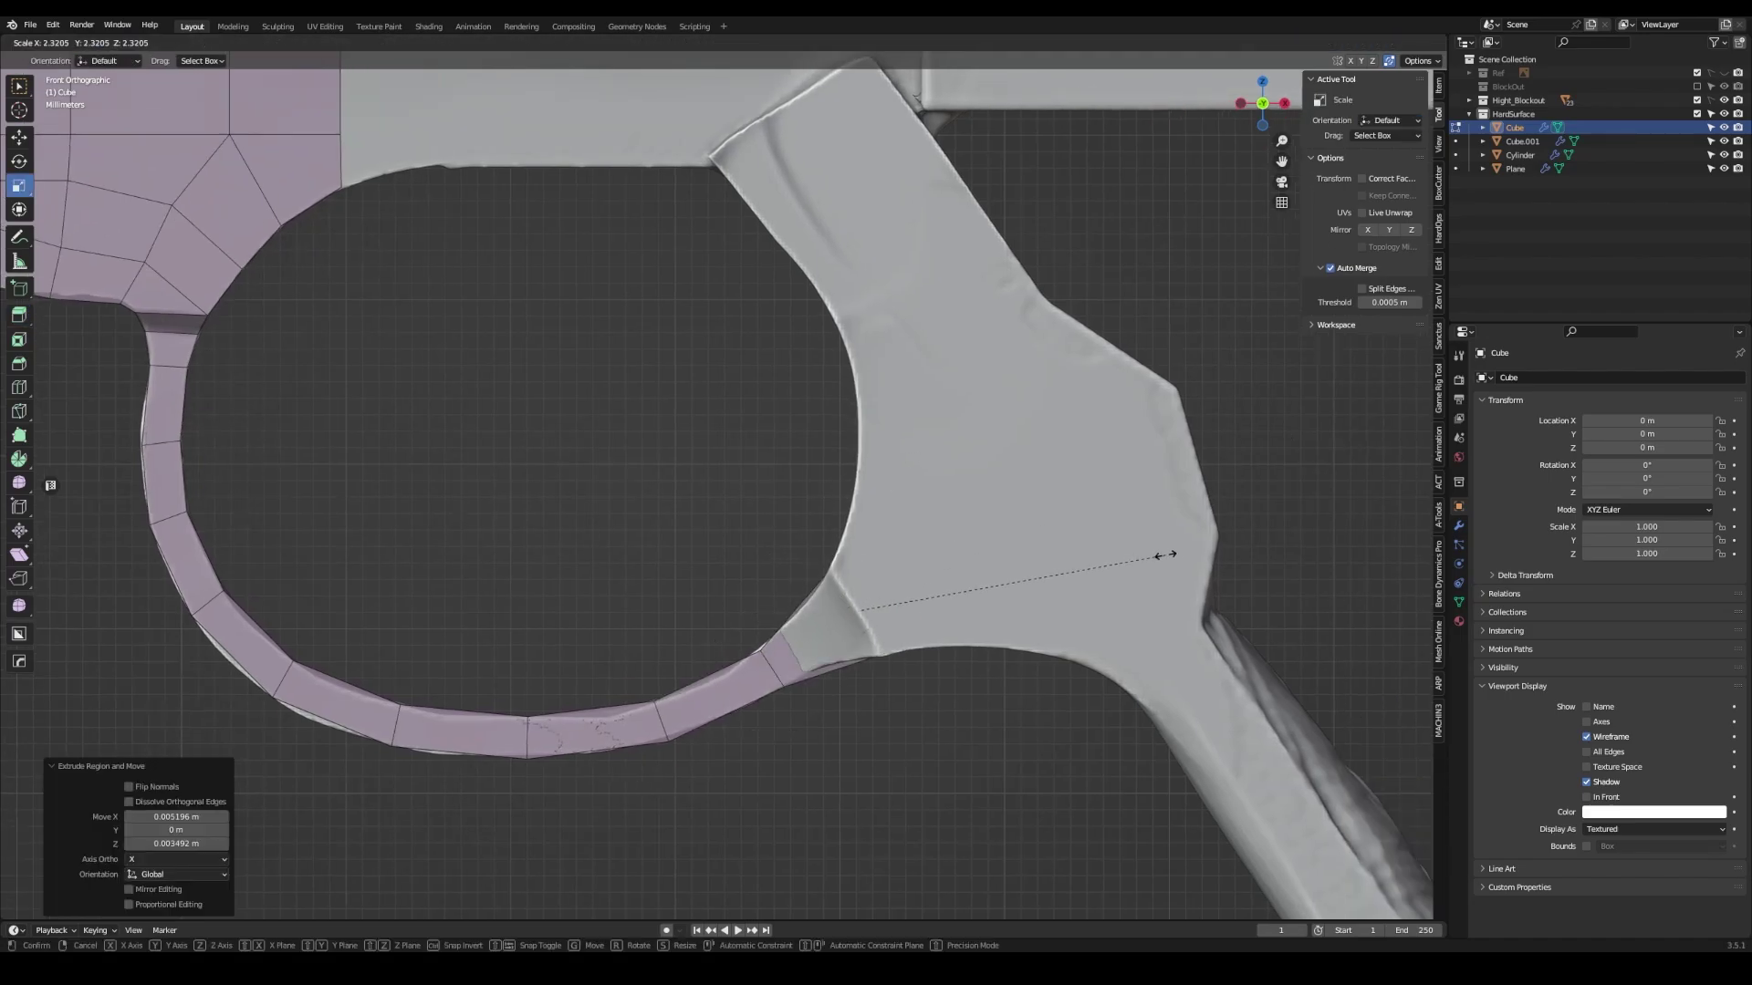
key(ctrl+KP_3)
mouse_move(888, 609)
middle_down()
mouse_move(895, 637)
mouse_move(861, 618)
middle_up()
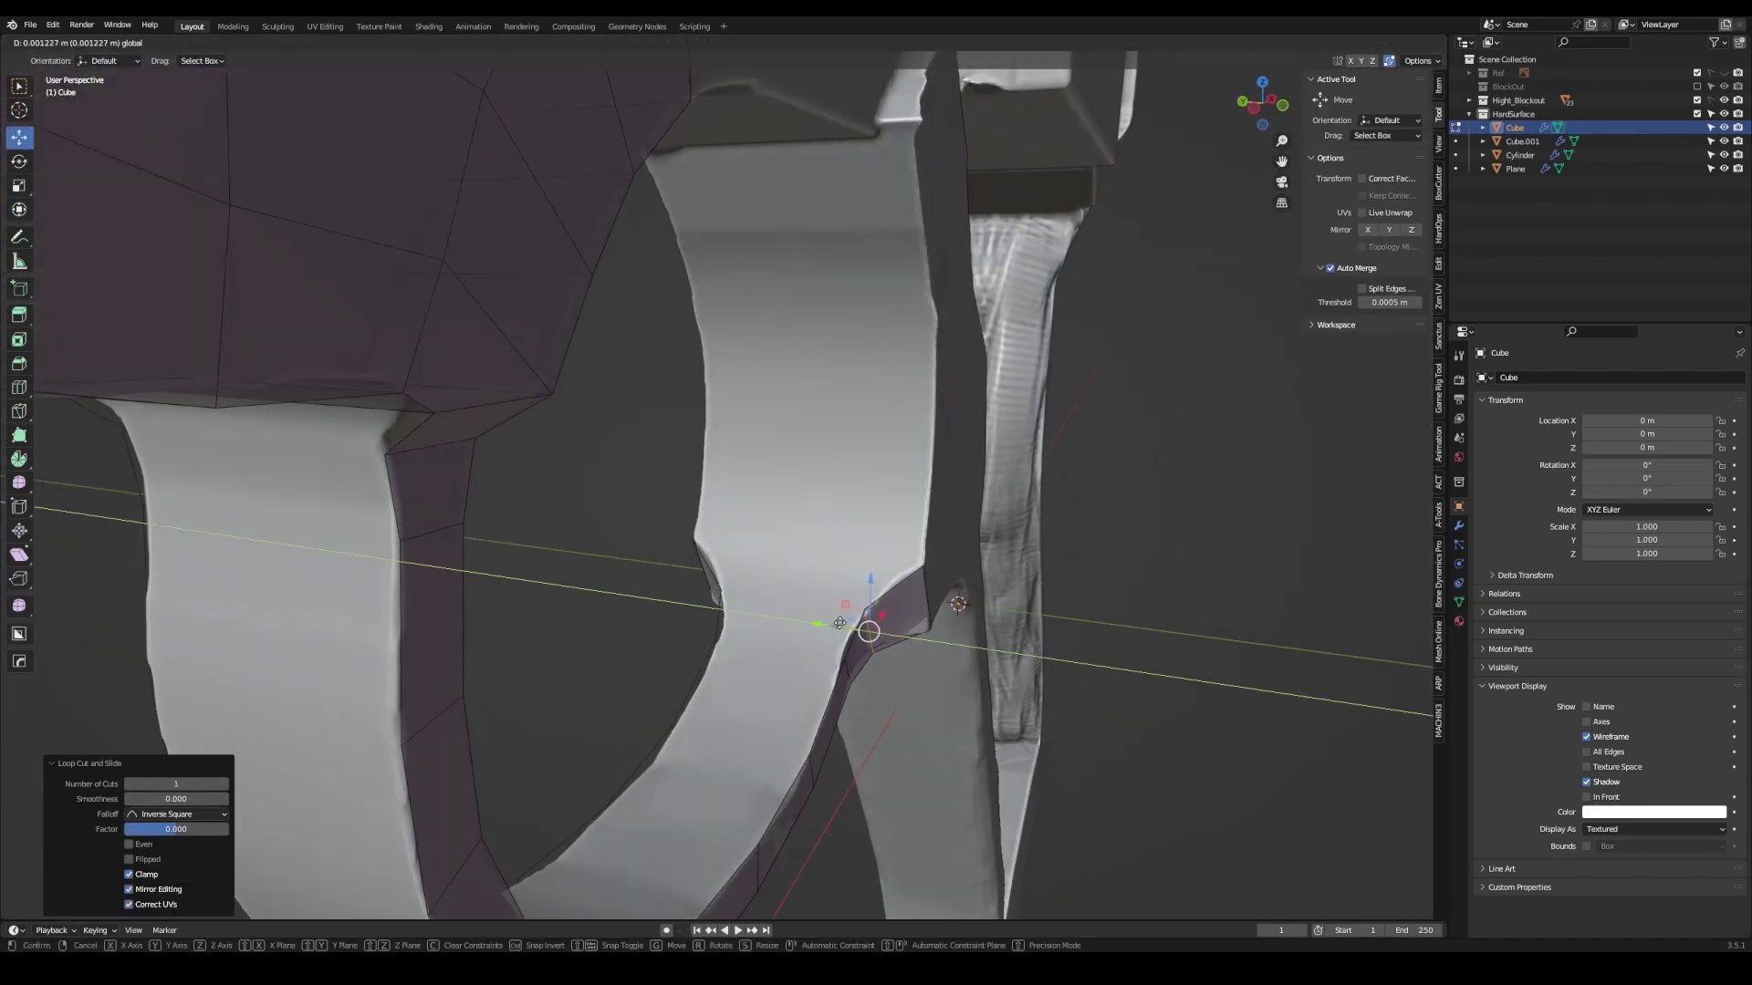
key(KP_1)
key(w)
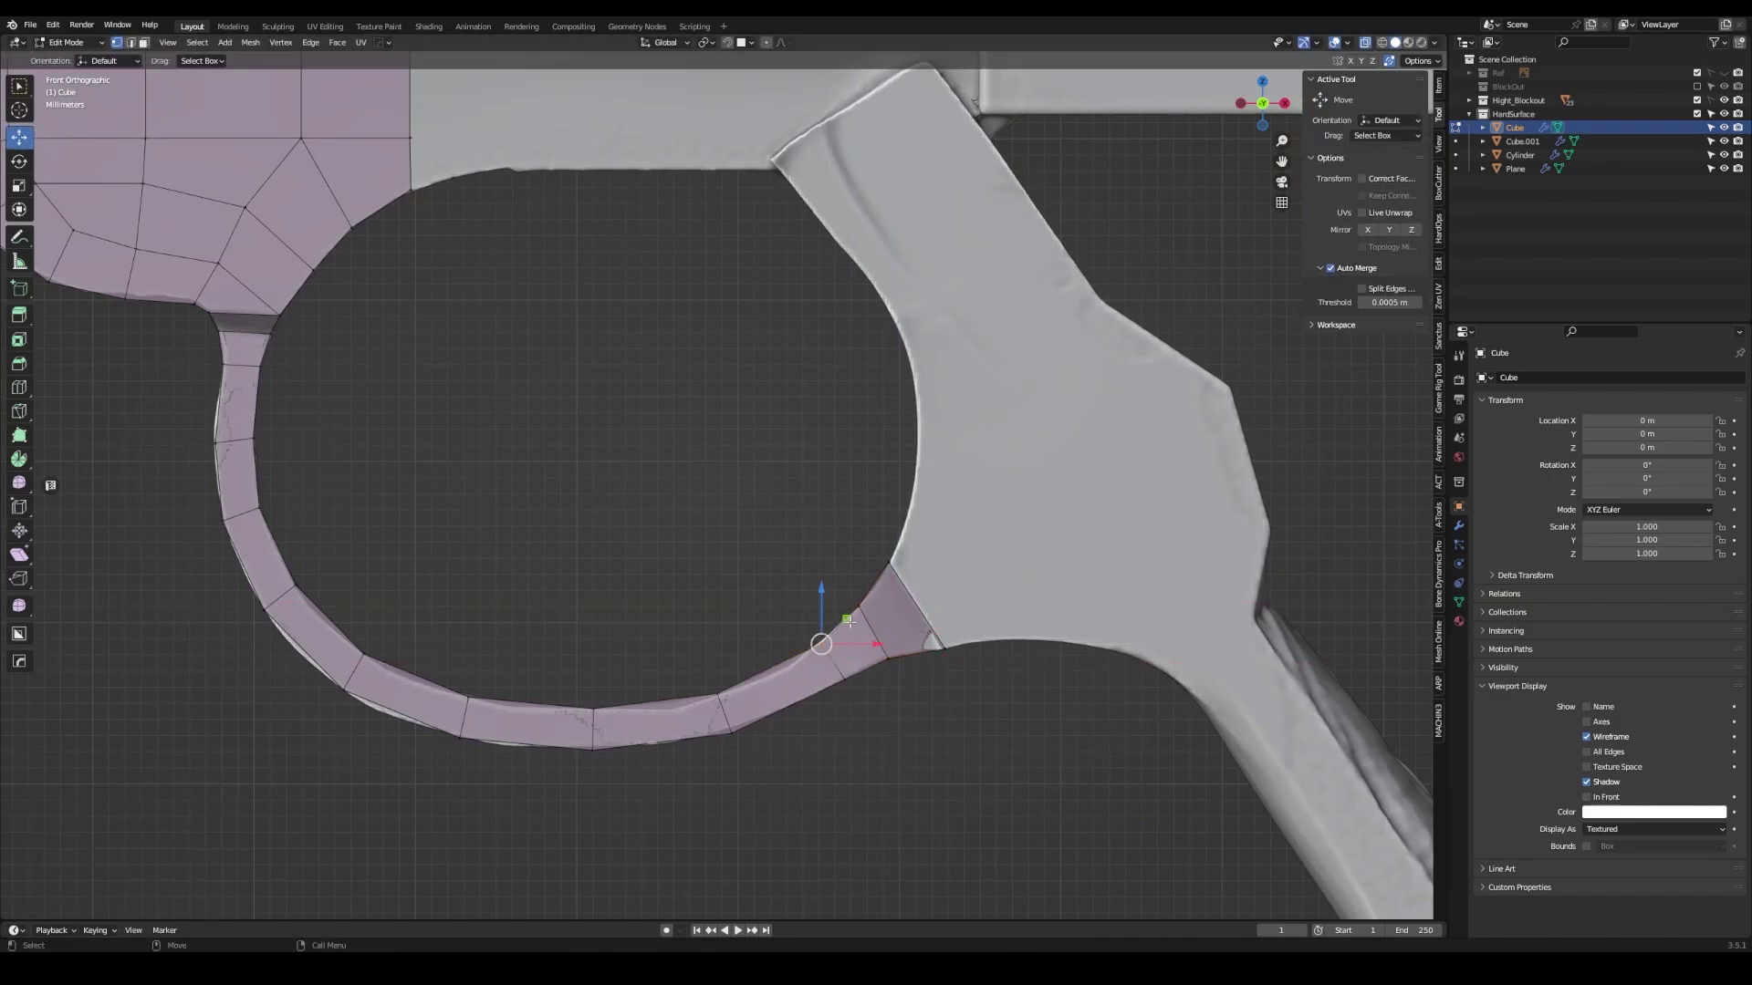
mouse_move(800, 578)
middle_down()
mouse_move(772, 545)
mouse_move(730, 620)
mouse_move(766, 566)
mouse_move(694, 784)
mouse_move(493, 684)
middle_up()
key(2)
ctrl+click(664, 819)
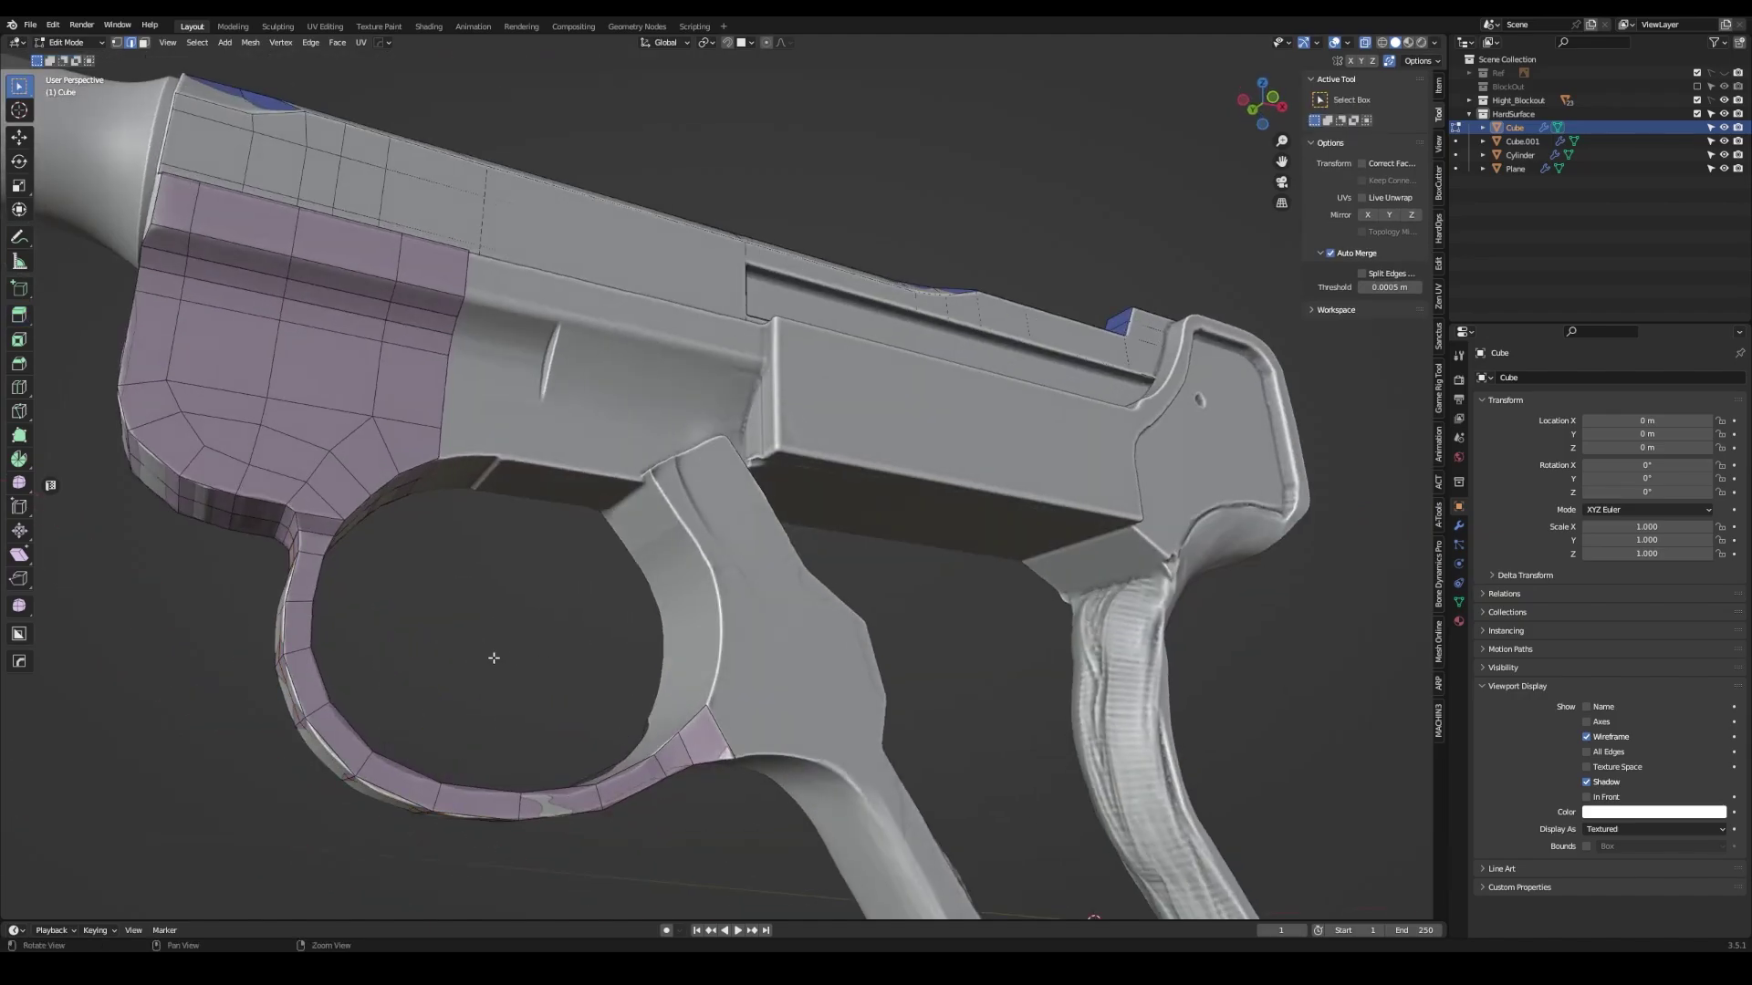
- Save the Luger file and reposition a vertex on the upper frame
key(ctrl+s)
middle_drag(726, 611, 661, 616)
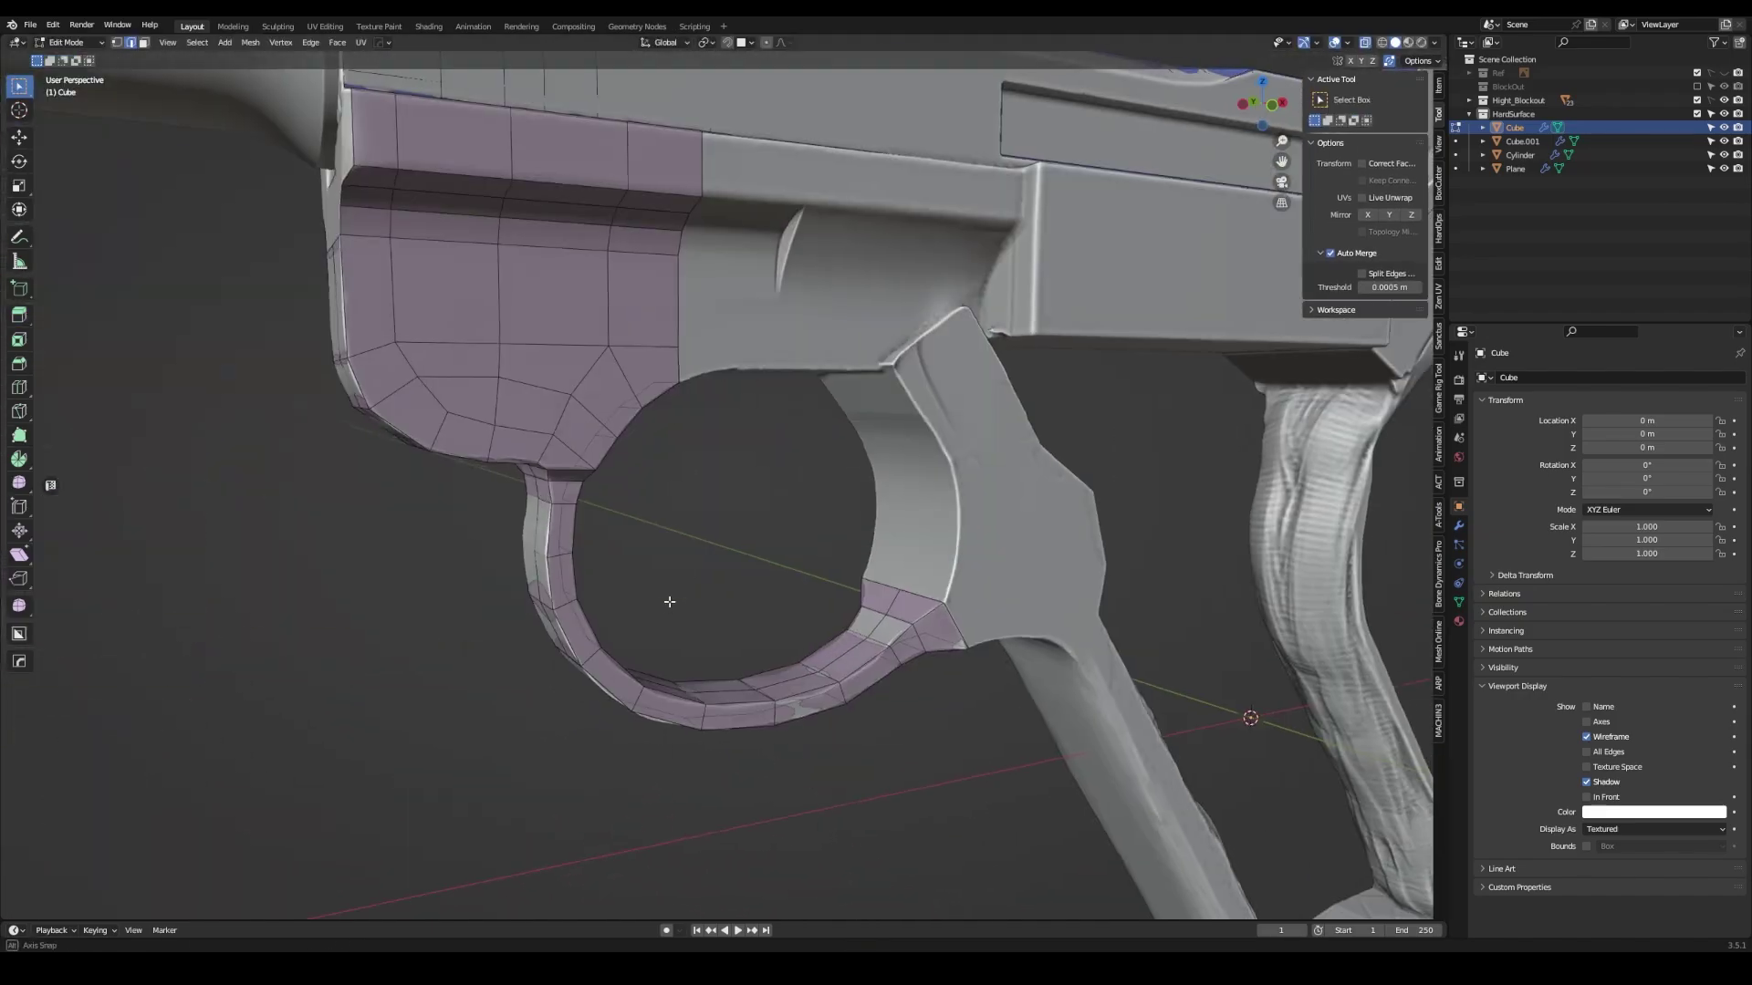
key(w)
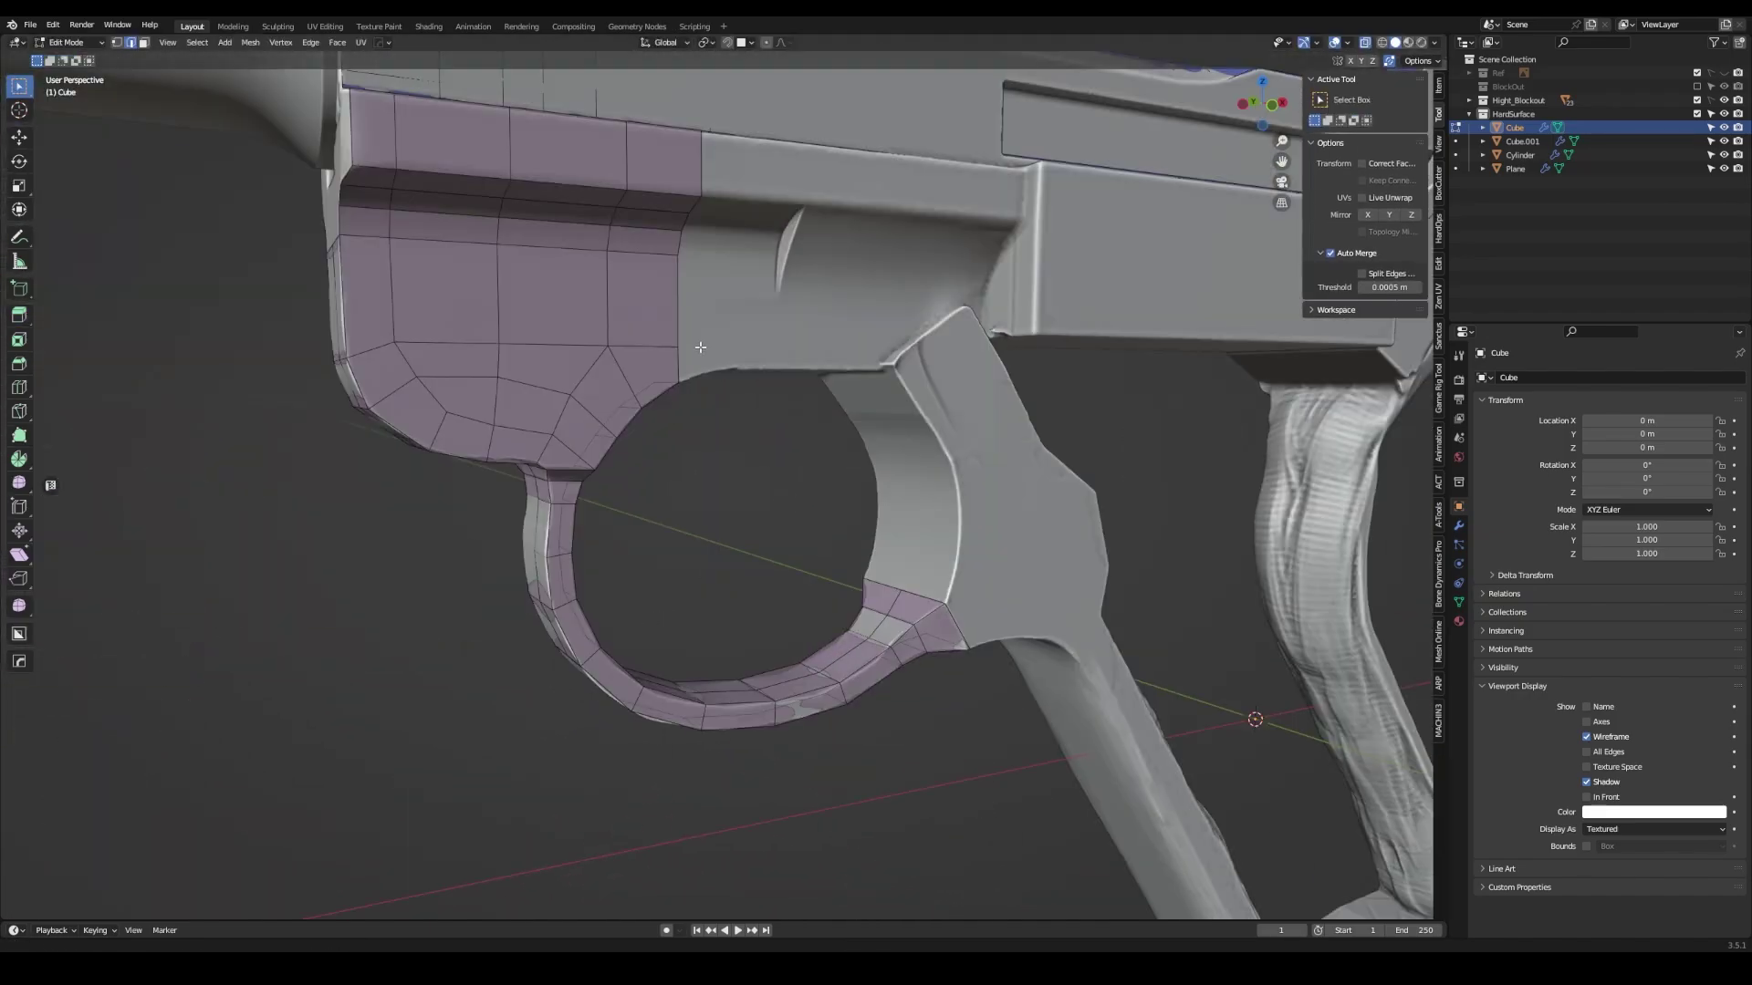
scroll(700, 347, down, 4)
mouse_move(699, 347)
middle_down()
mouse_move(523, 386)
mouse_move(606, 419)
mouse_move(594, 525)
middle_up()
scroll(523, 386, up, 5)
key(w)
key(w)
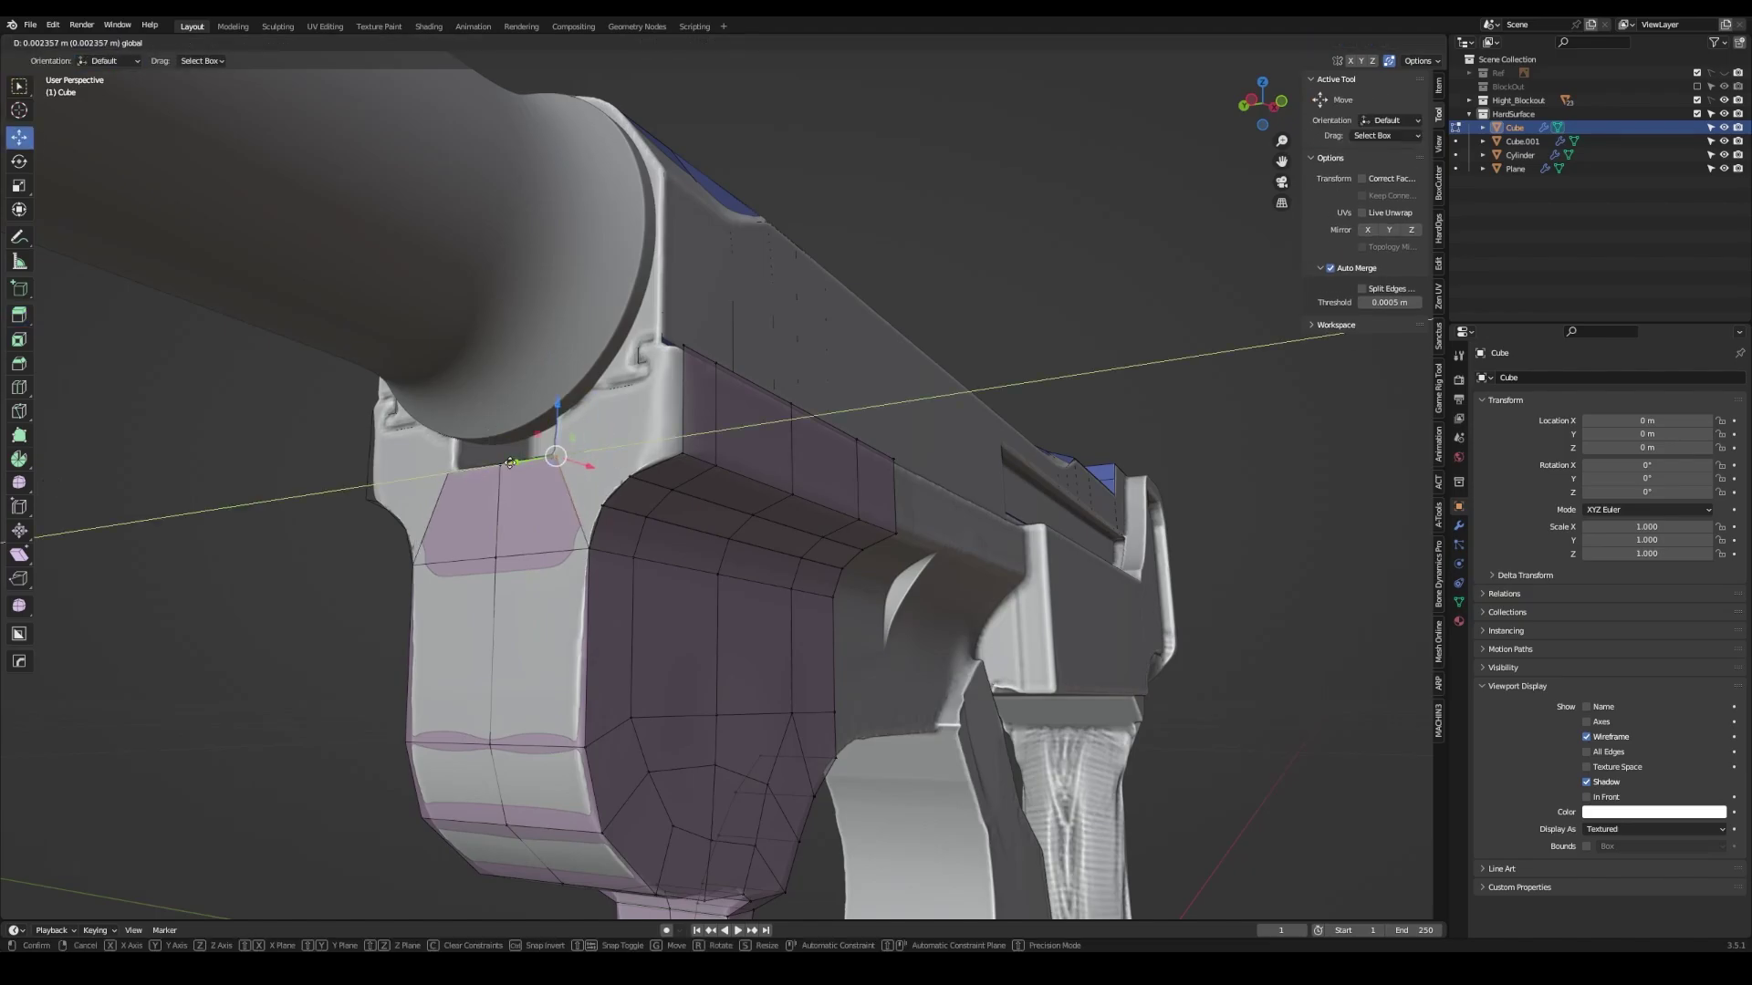
click(511, 463)
mouse_move(511, 463)
middle_down()
mouse_move(721, 501)
mouse_move(639, 493)
mouse_move(618, 509)
mouse_move(584, 484)
middle_up()
- Extrude faces from the frame's front edge and move the new vertices below the barrel
key(ctrl+KP_3)
key(e)
click(802, 432)
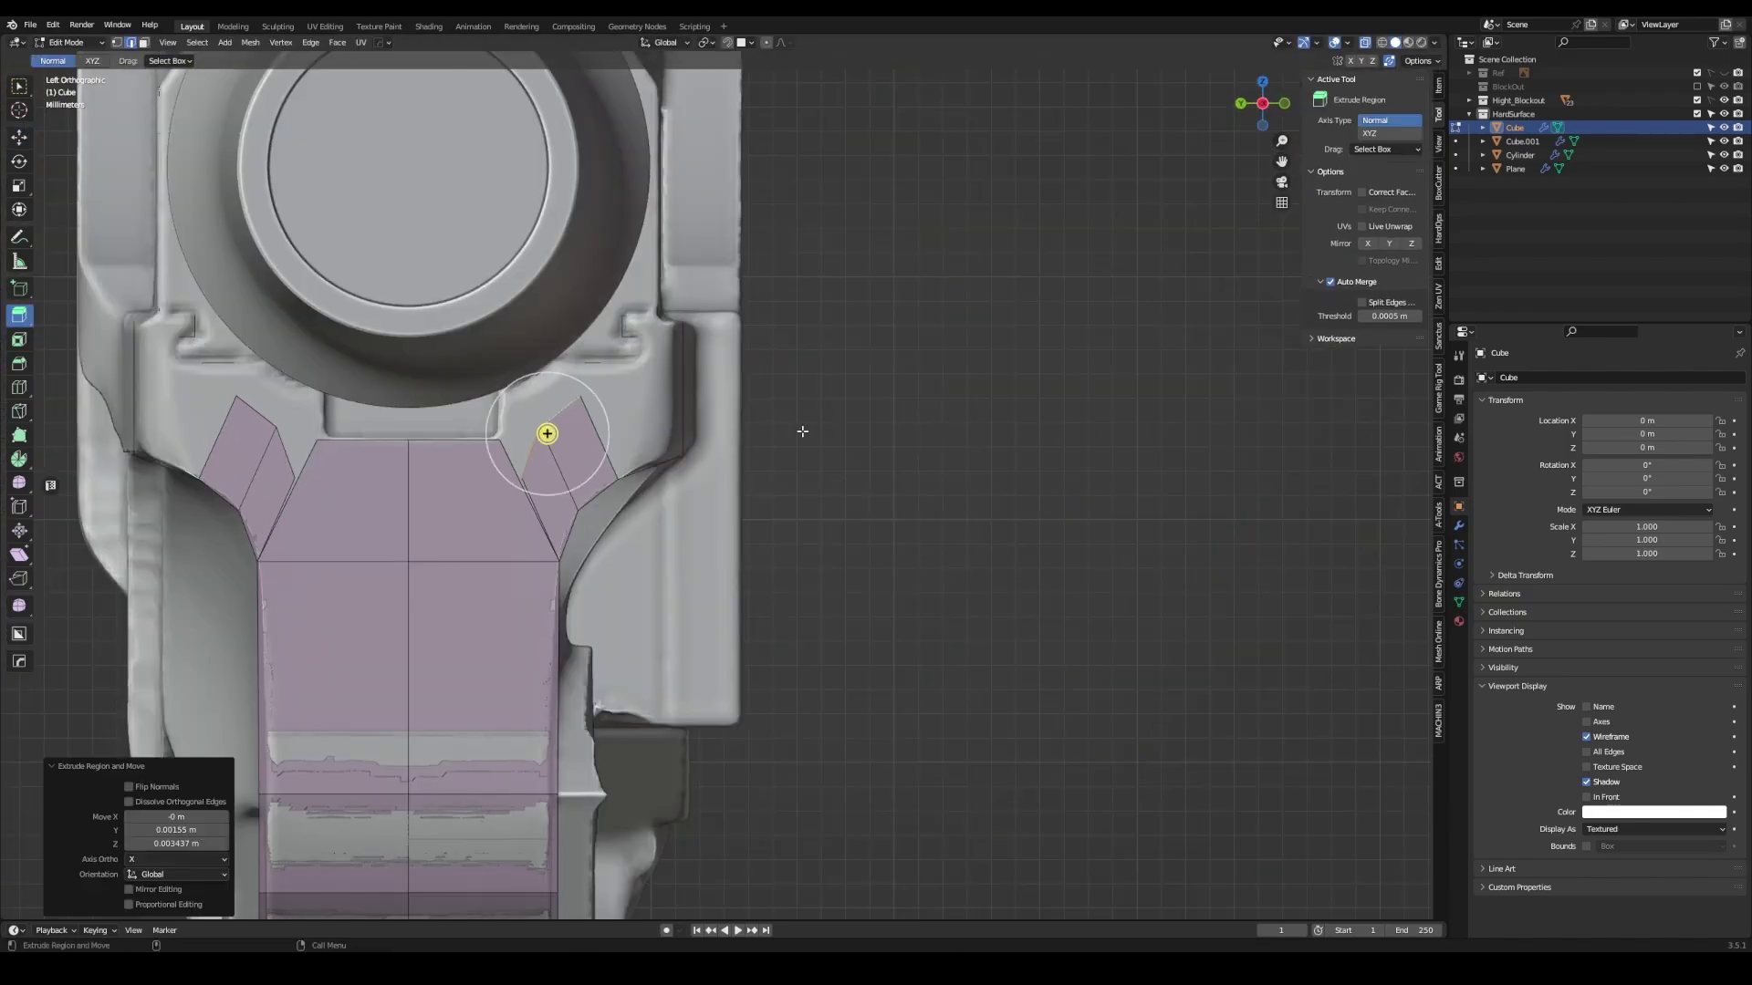
middle_drag(802, 432, 511, 383)
key(g)
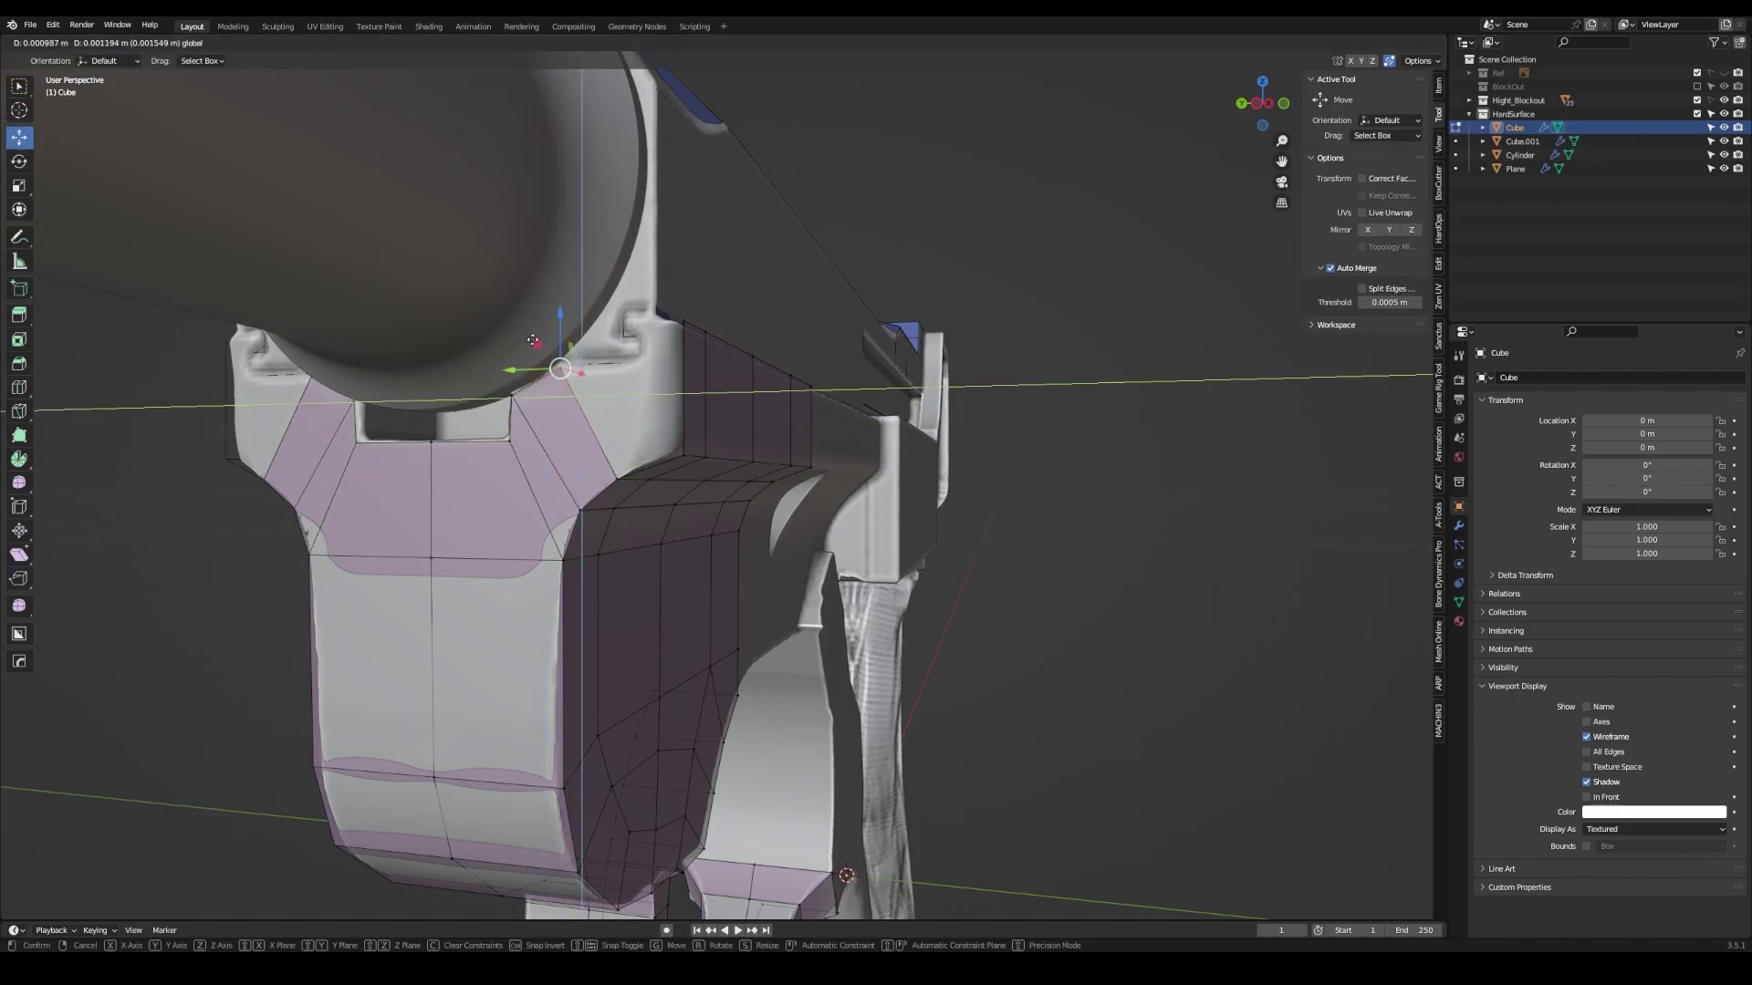
click(534, 342)
middle_drag(533, 342, 699, 510)
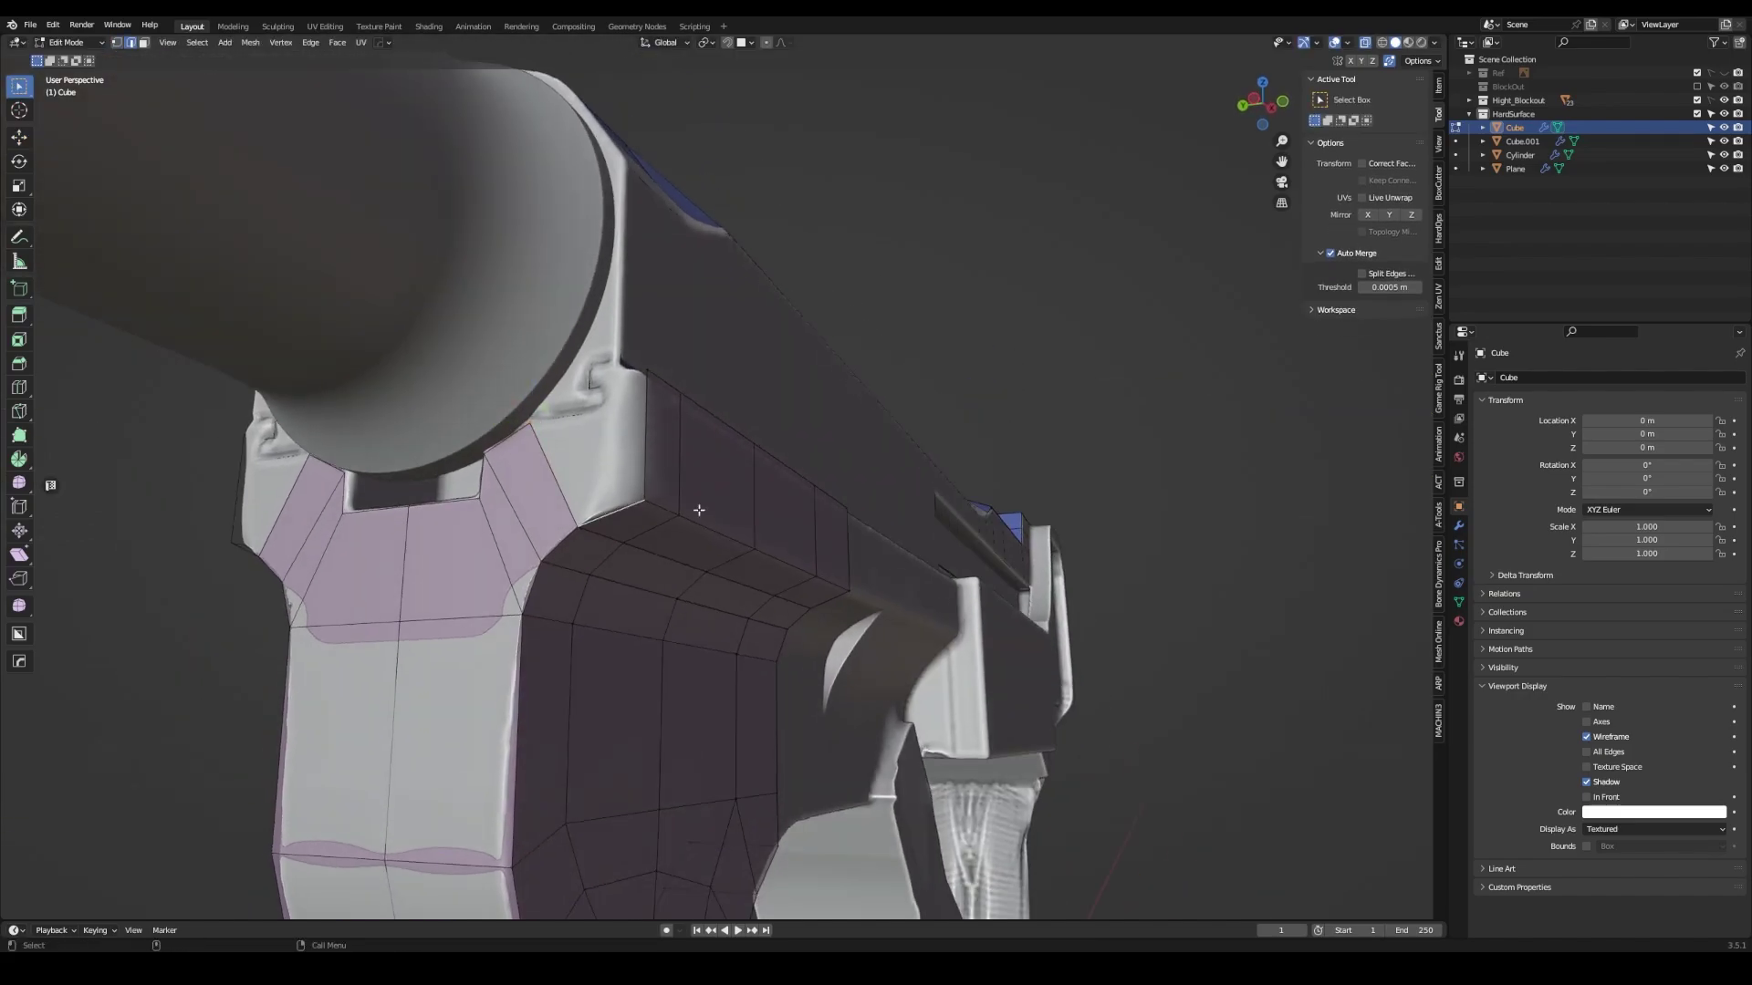
click(833, 295)
middle_drag(834, 295, 608, 376)
click(582, 333)
- Fine-tune the frame-front vertices, then extrude edges along the trigger guard's inner wall
key(KP_1)
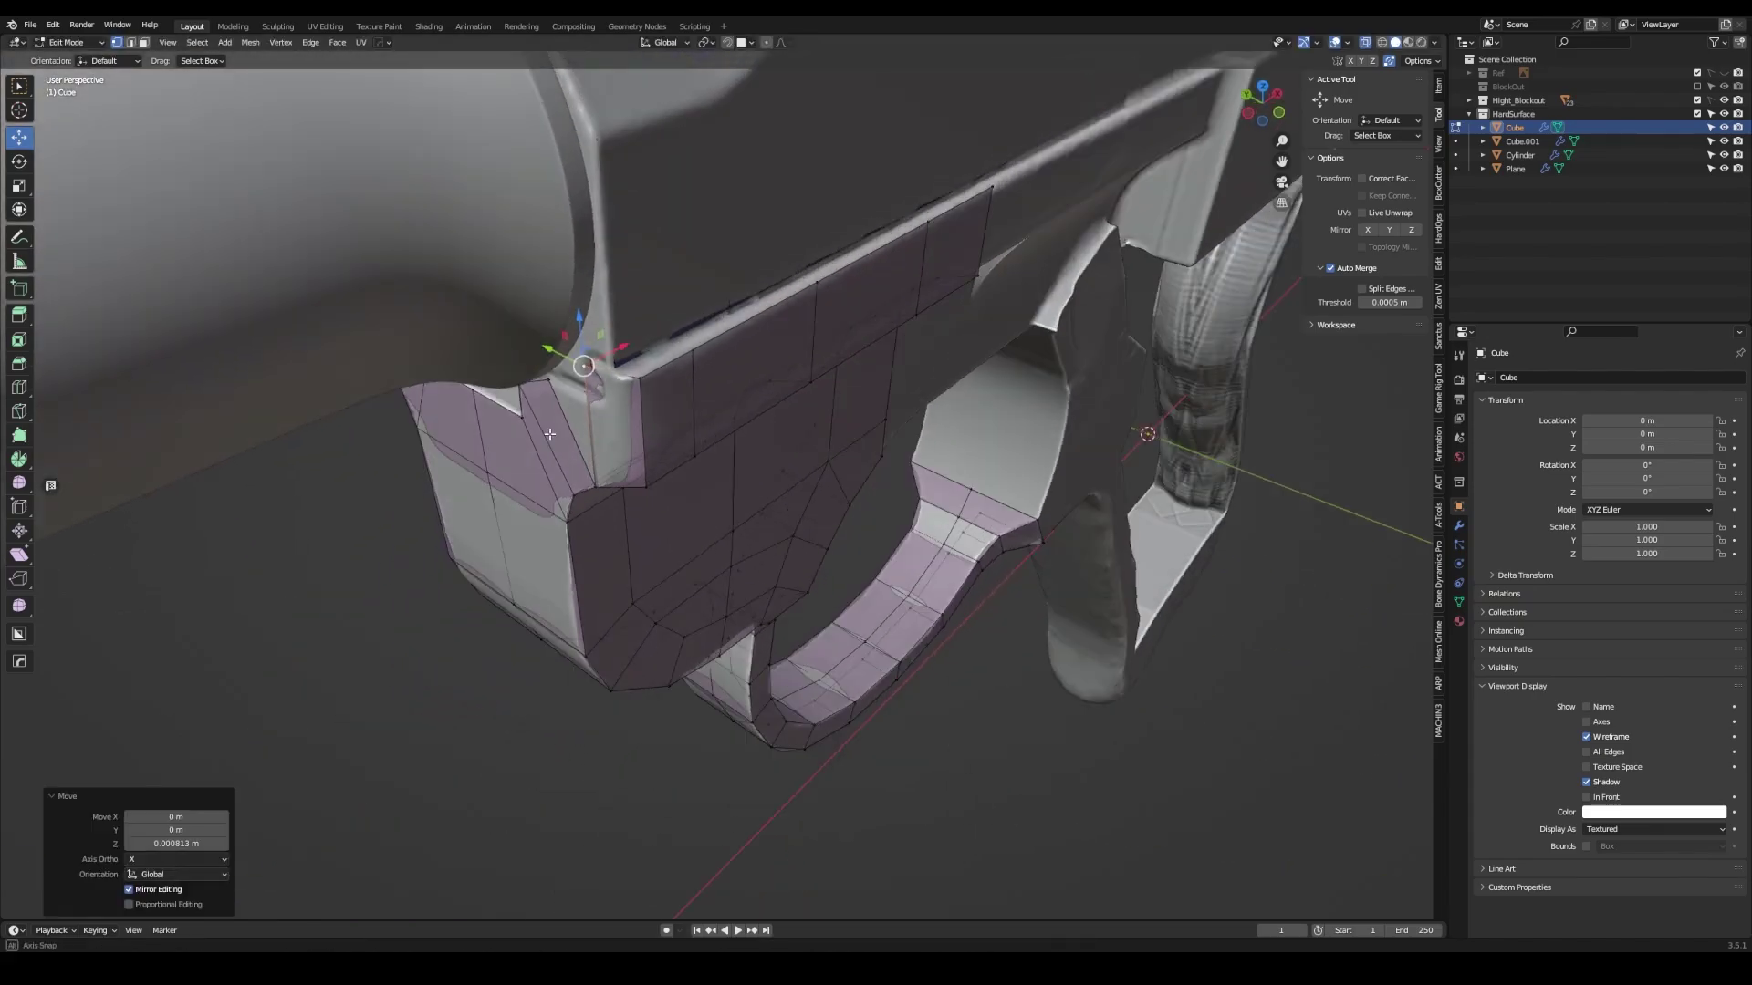
scroll(595, 380, up, 3)
click(622, 378)
mouse_move(622, 378)
middle_down()
mouse_move(607, 333)
mouse_move(772, 508)
mouse_move(750, 592)
mouse_move(836, 580)
middle_up()
scroll(607, 333, up, 3)
click(599, 291)
scroll(602, 393, down, 3)
scroll(750, 592, up, 3)
key(e)
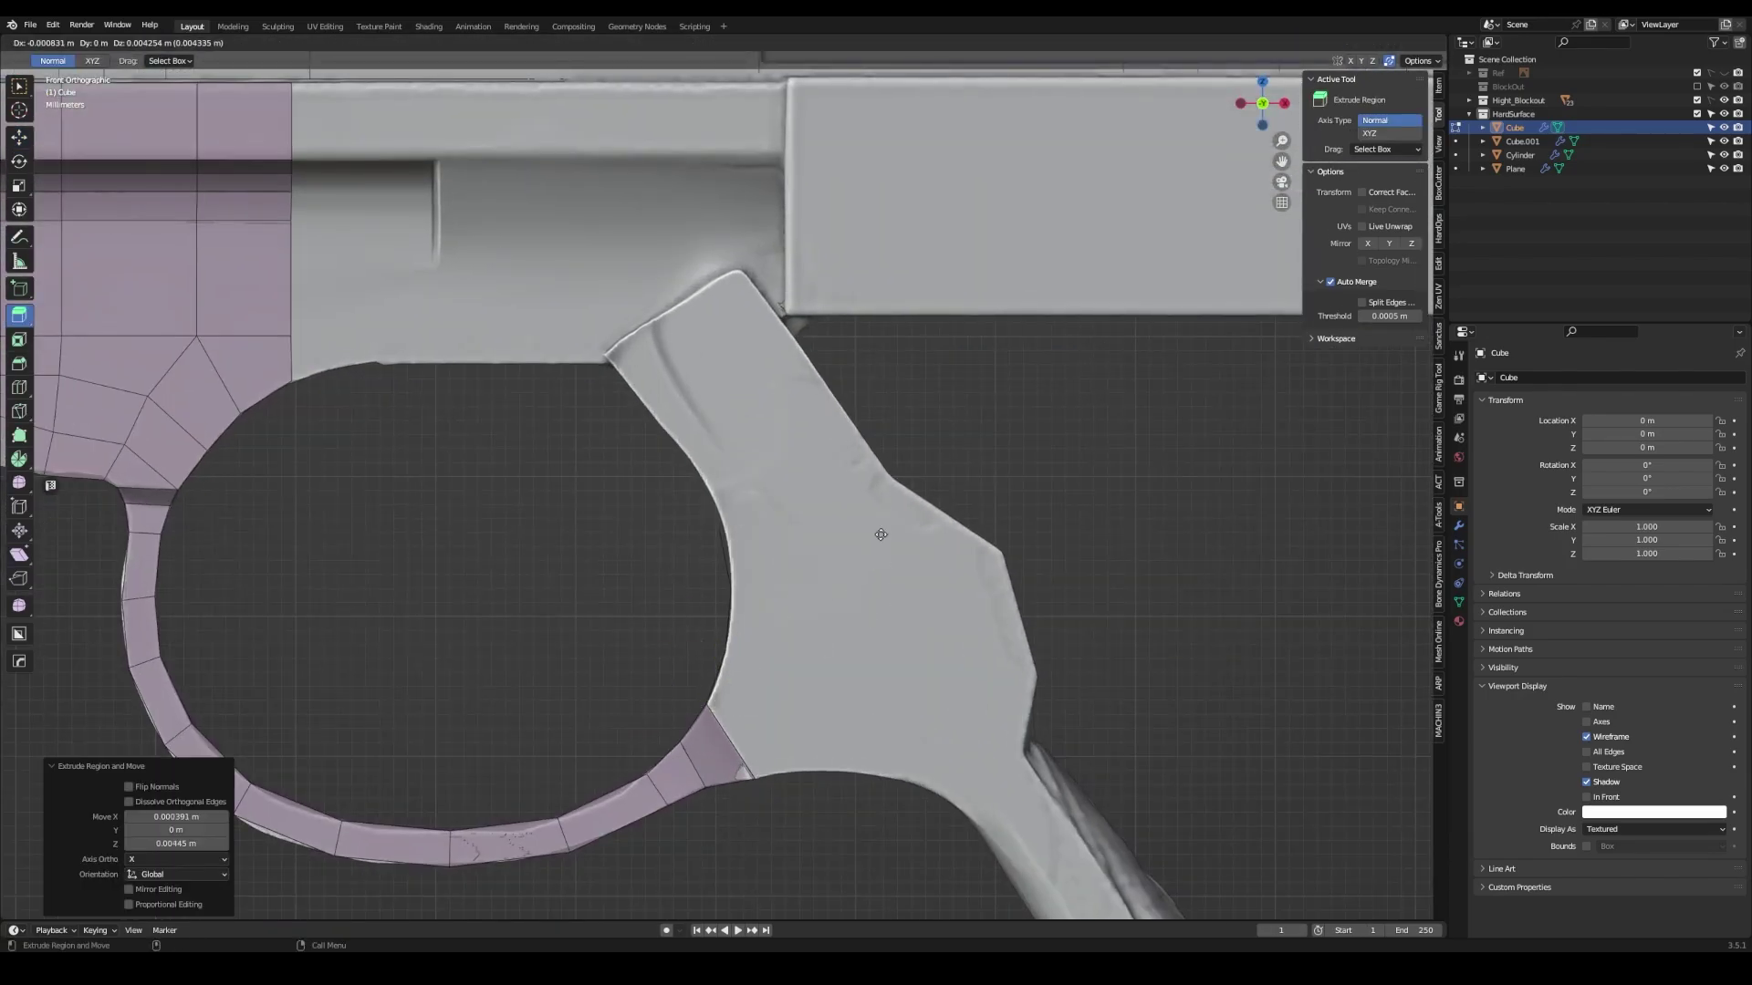
middle_drag(877, 476, 933, 485)
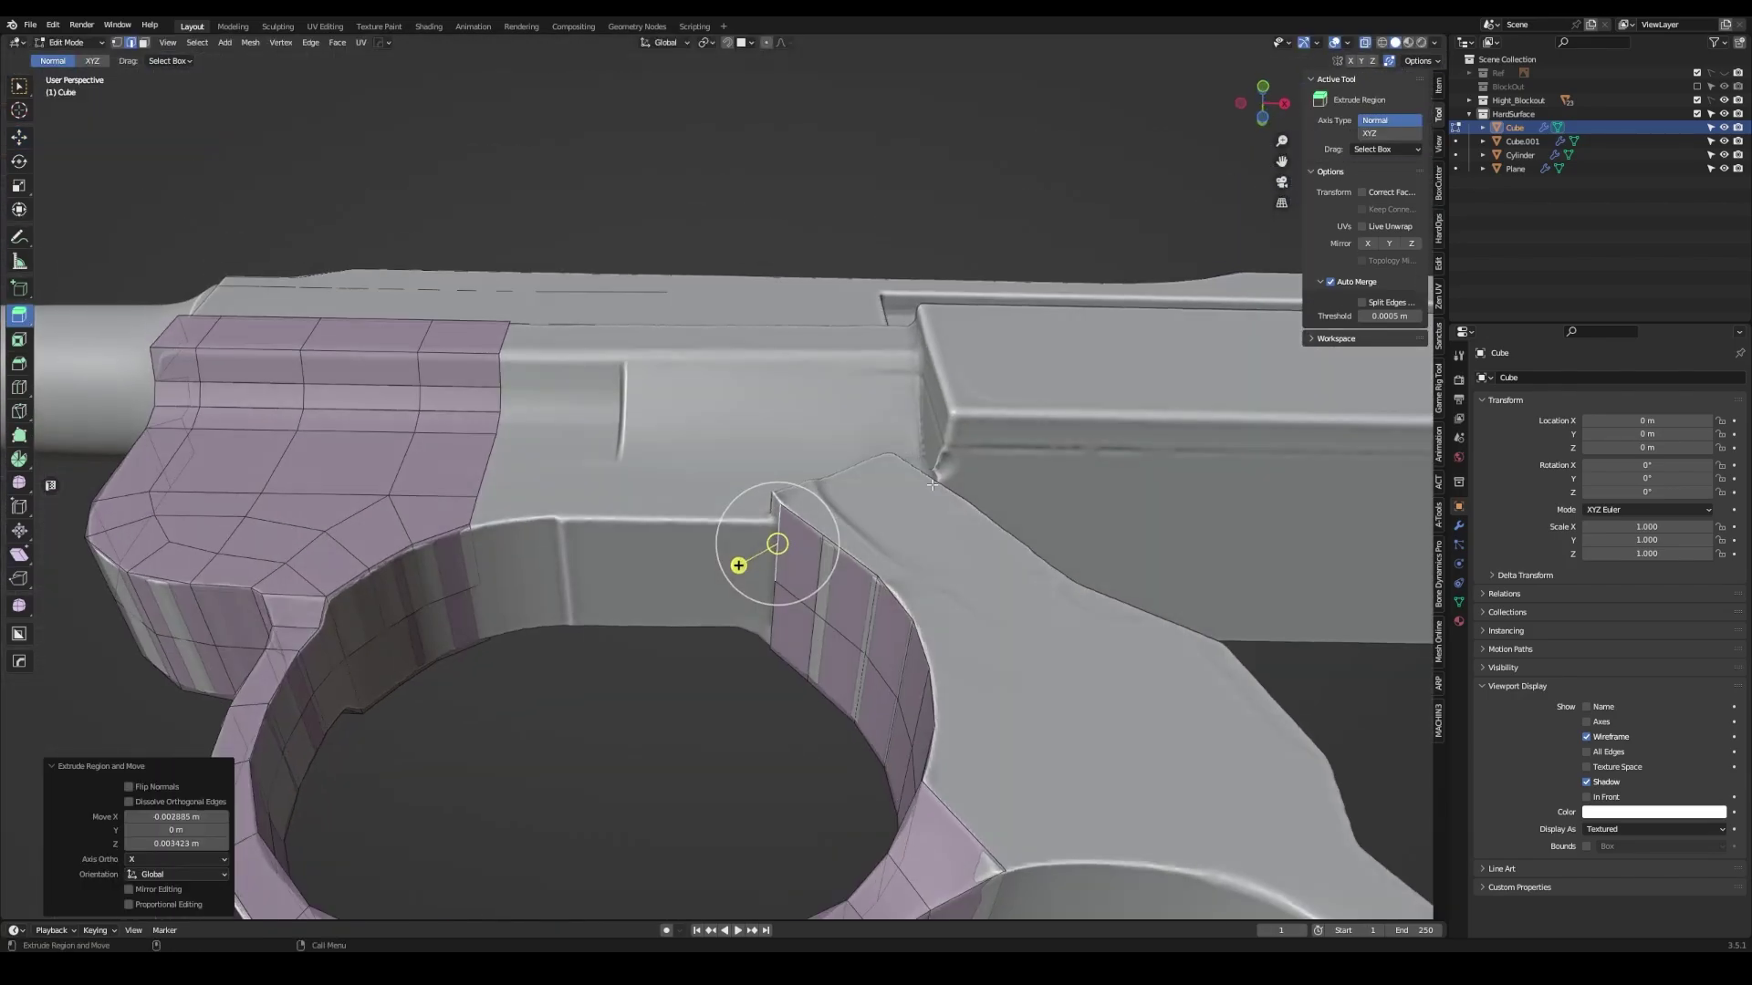
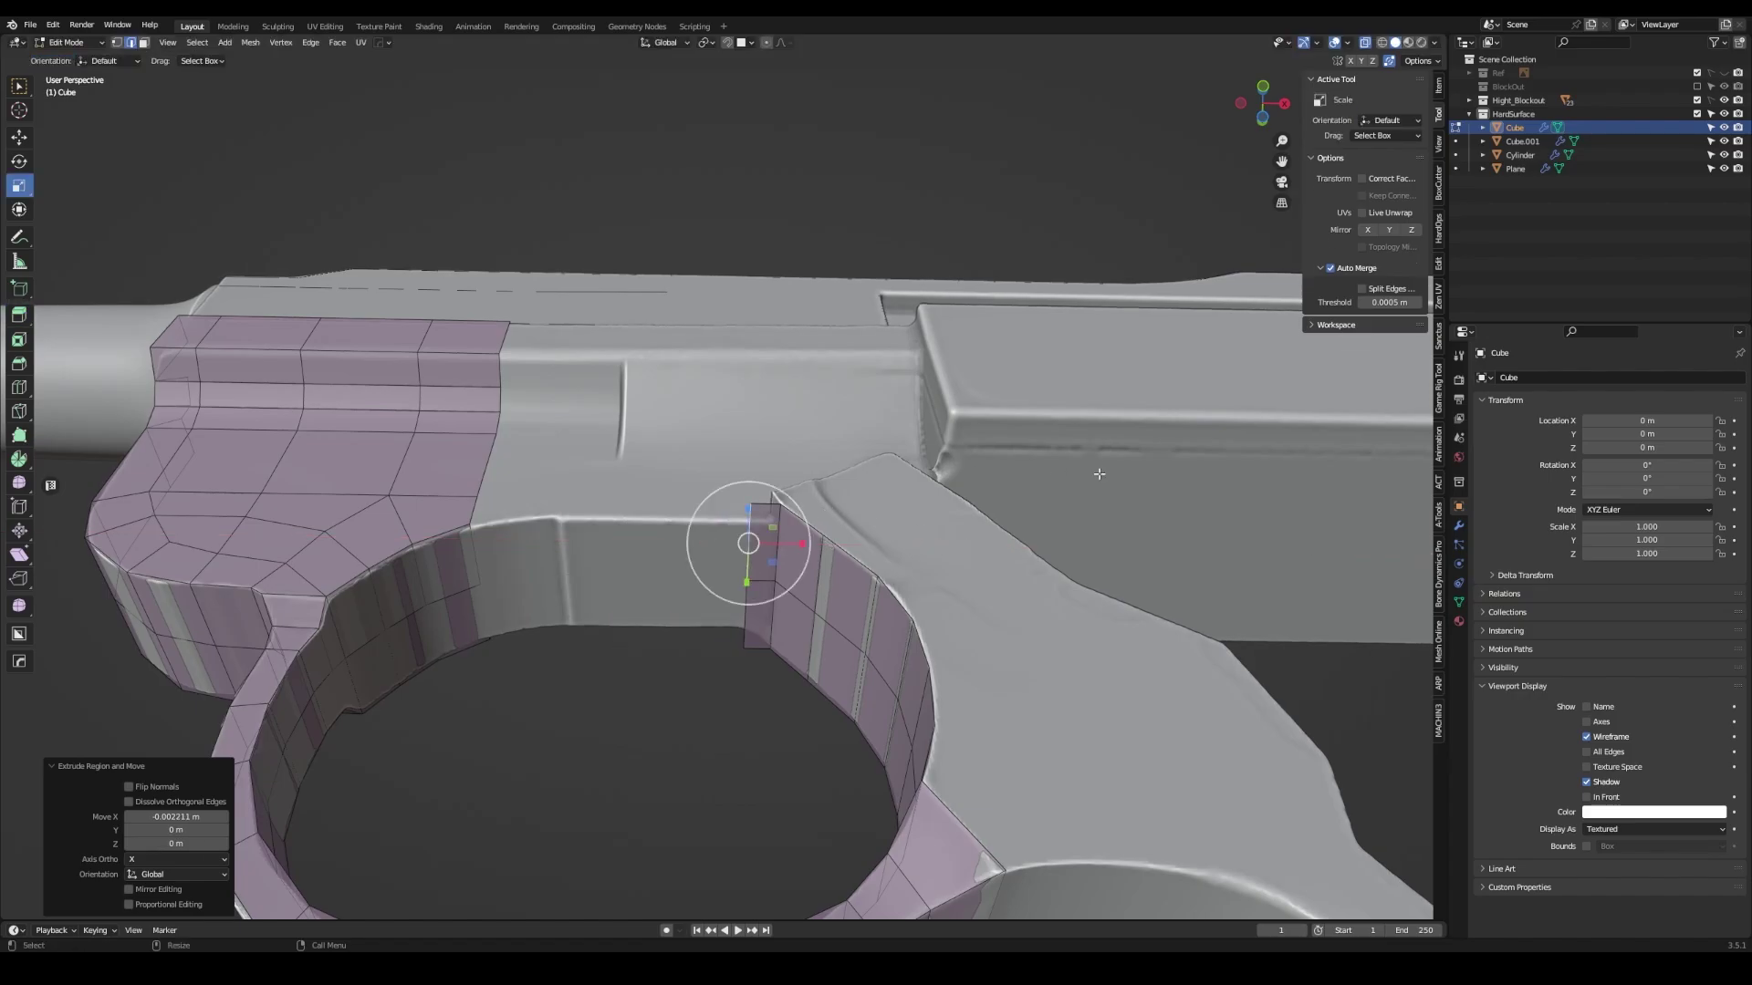
- Extrude the trigger-guard edge ring along X and set the new strip's position
click(929, 520)
key(e)
key(x)
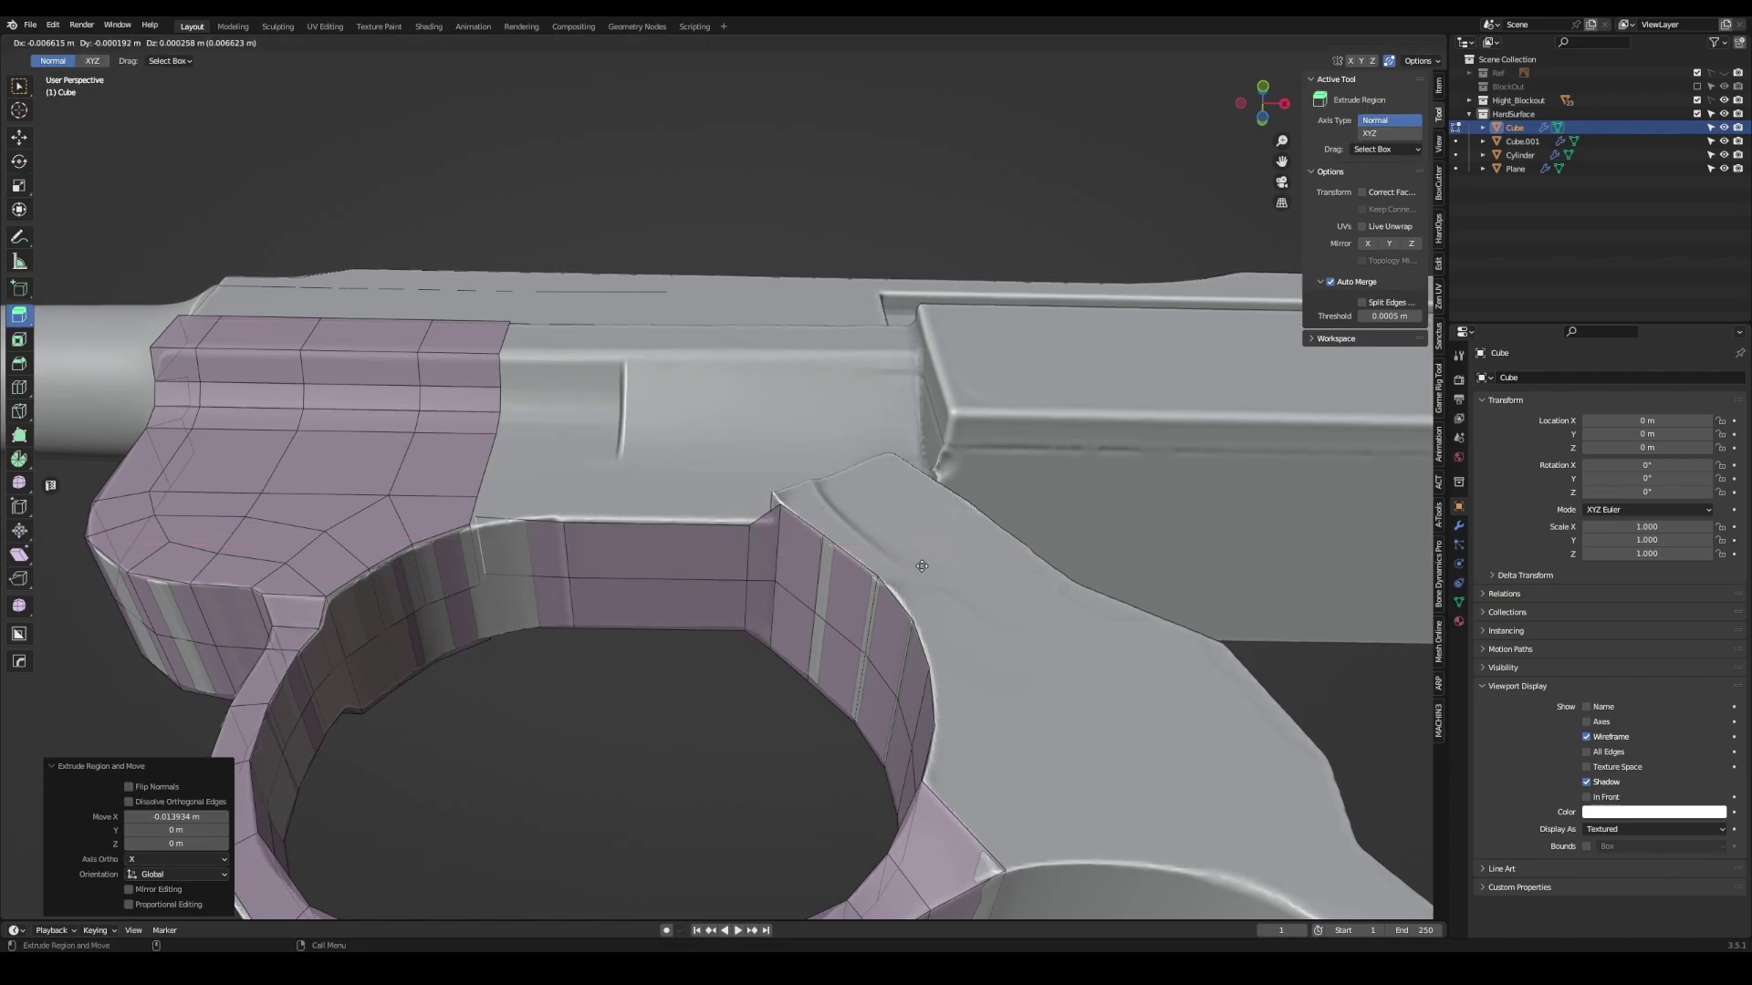
click(922, 565)
scroll(809, 540, up, 3)
click(687, 499)
mouse_move(687, 499)
middle_down()
mouse_move(782, 529)
mouse_move(696, 559)
mouse_move(835, 488)
mouse_move(960, 520)
mouse_move(730, 511)
middle_up()
click(811, 500)
scroll(811, 500, down, 3)
- Extrude the trigger-guard edge down toward the grip front, then inspect the joint
key(w)
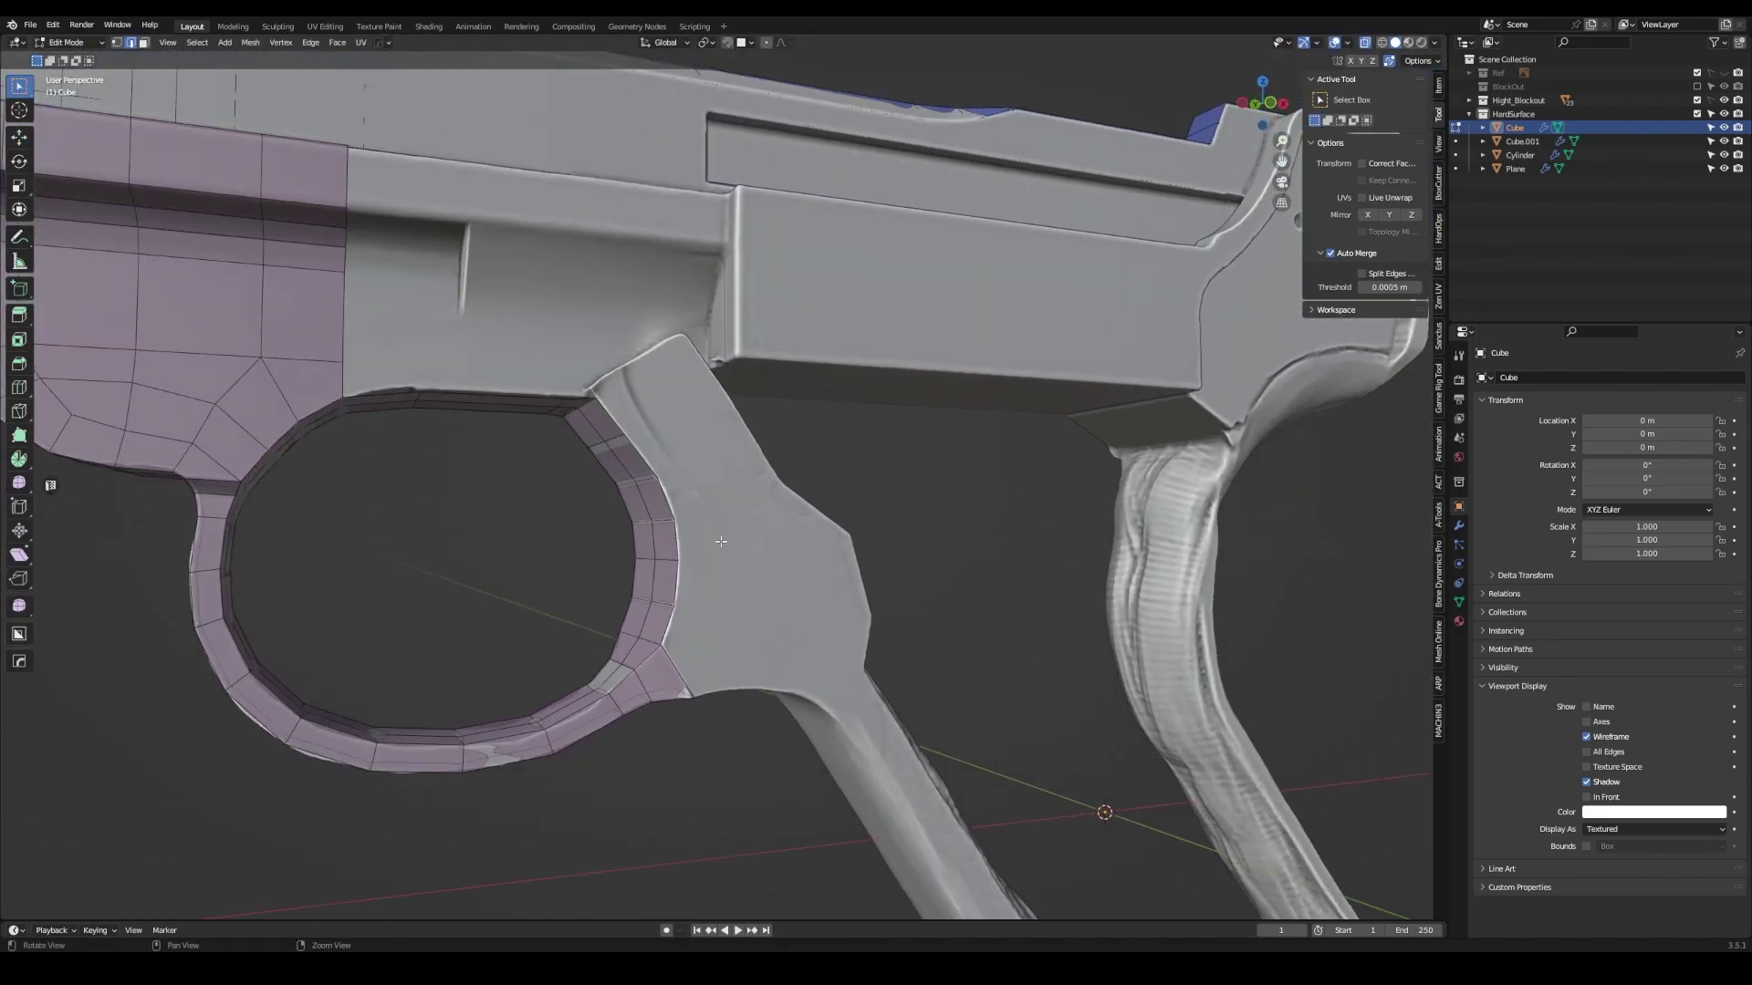
scroll(712, 508, up, 3)
key(e)
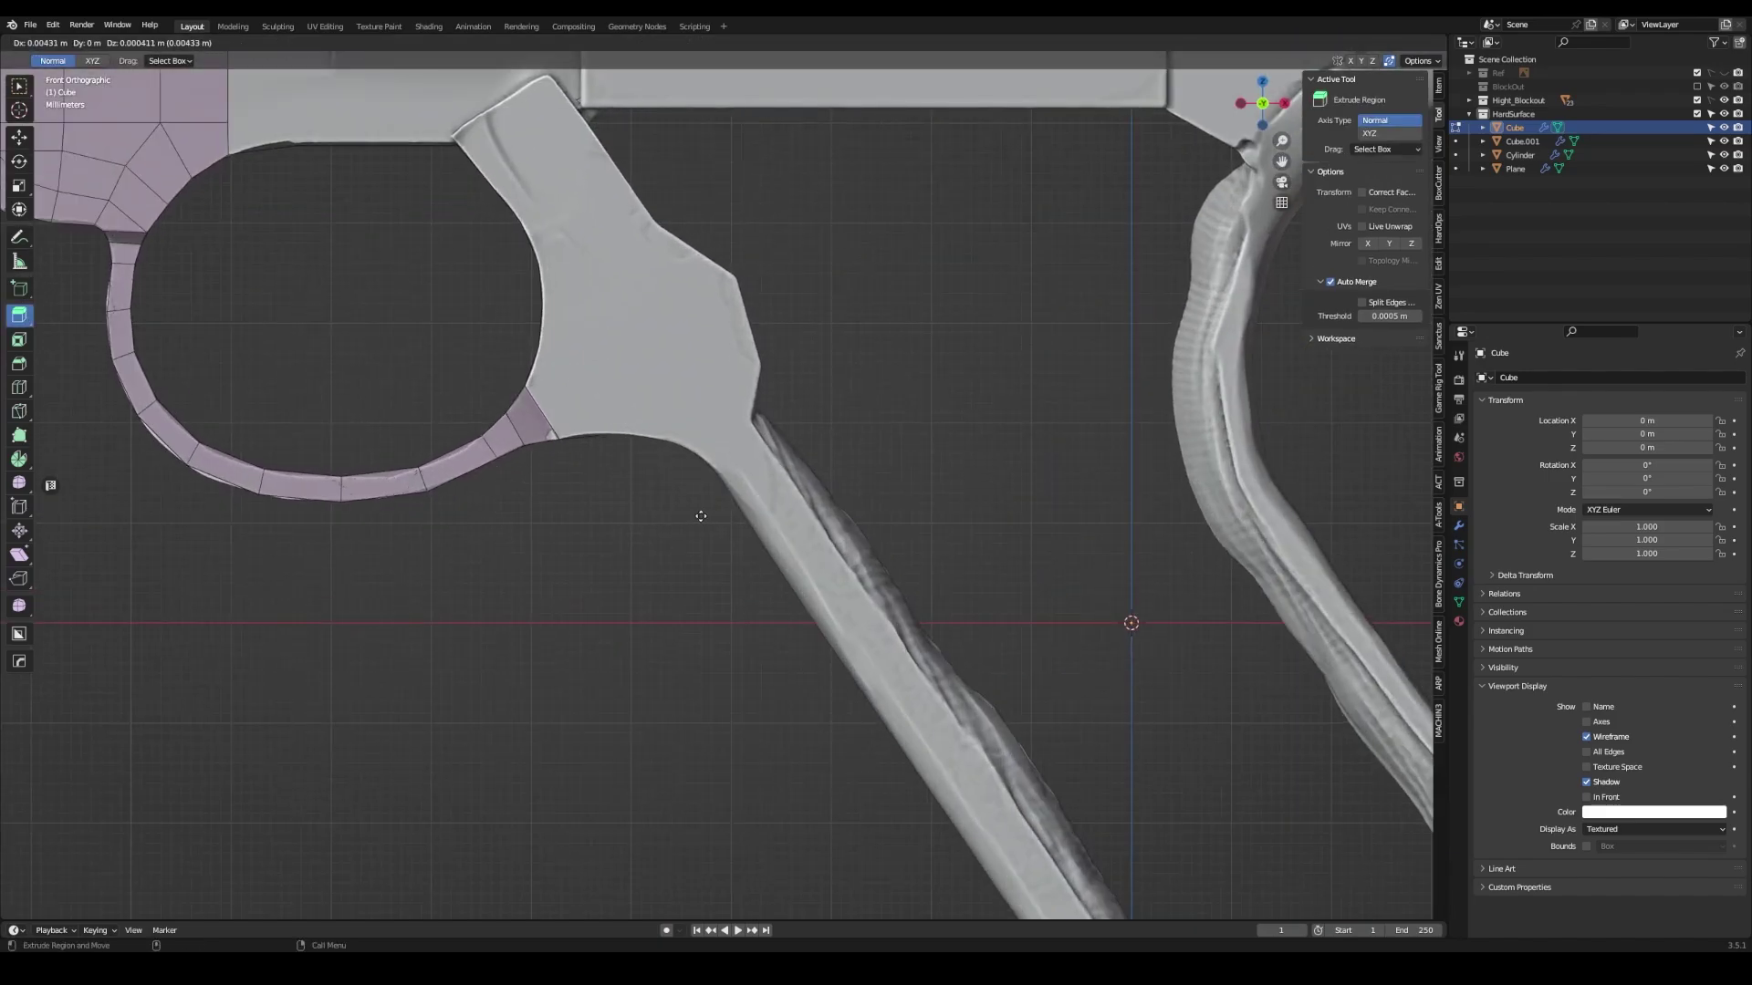
click(758, 696)
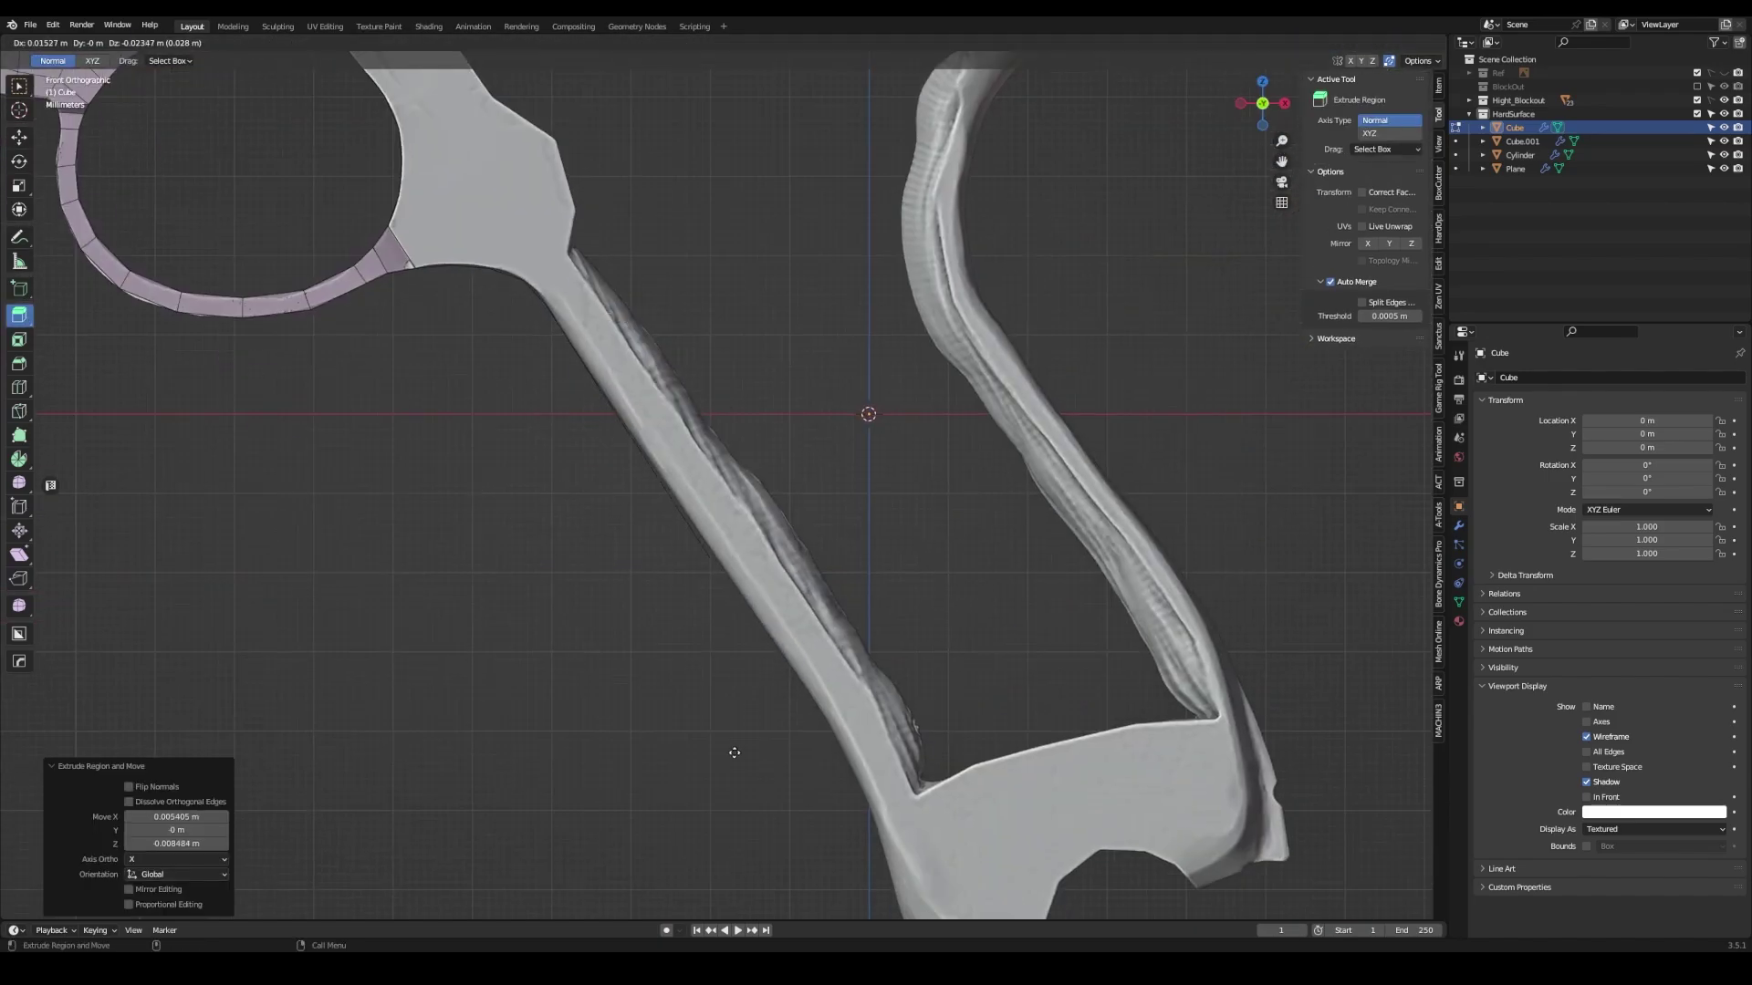
shift+middle_drag(730, 753, 678, 683)
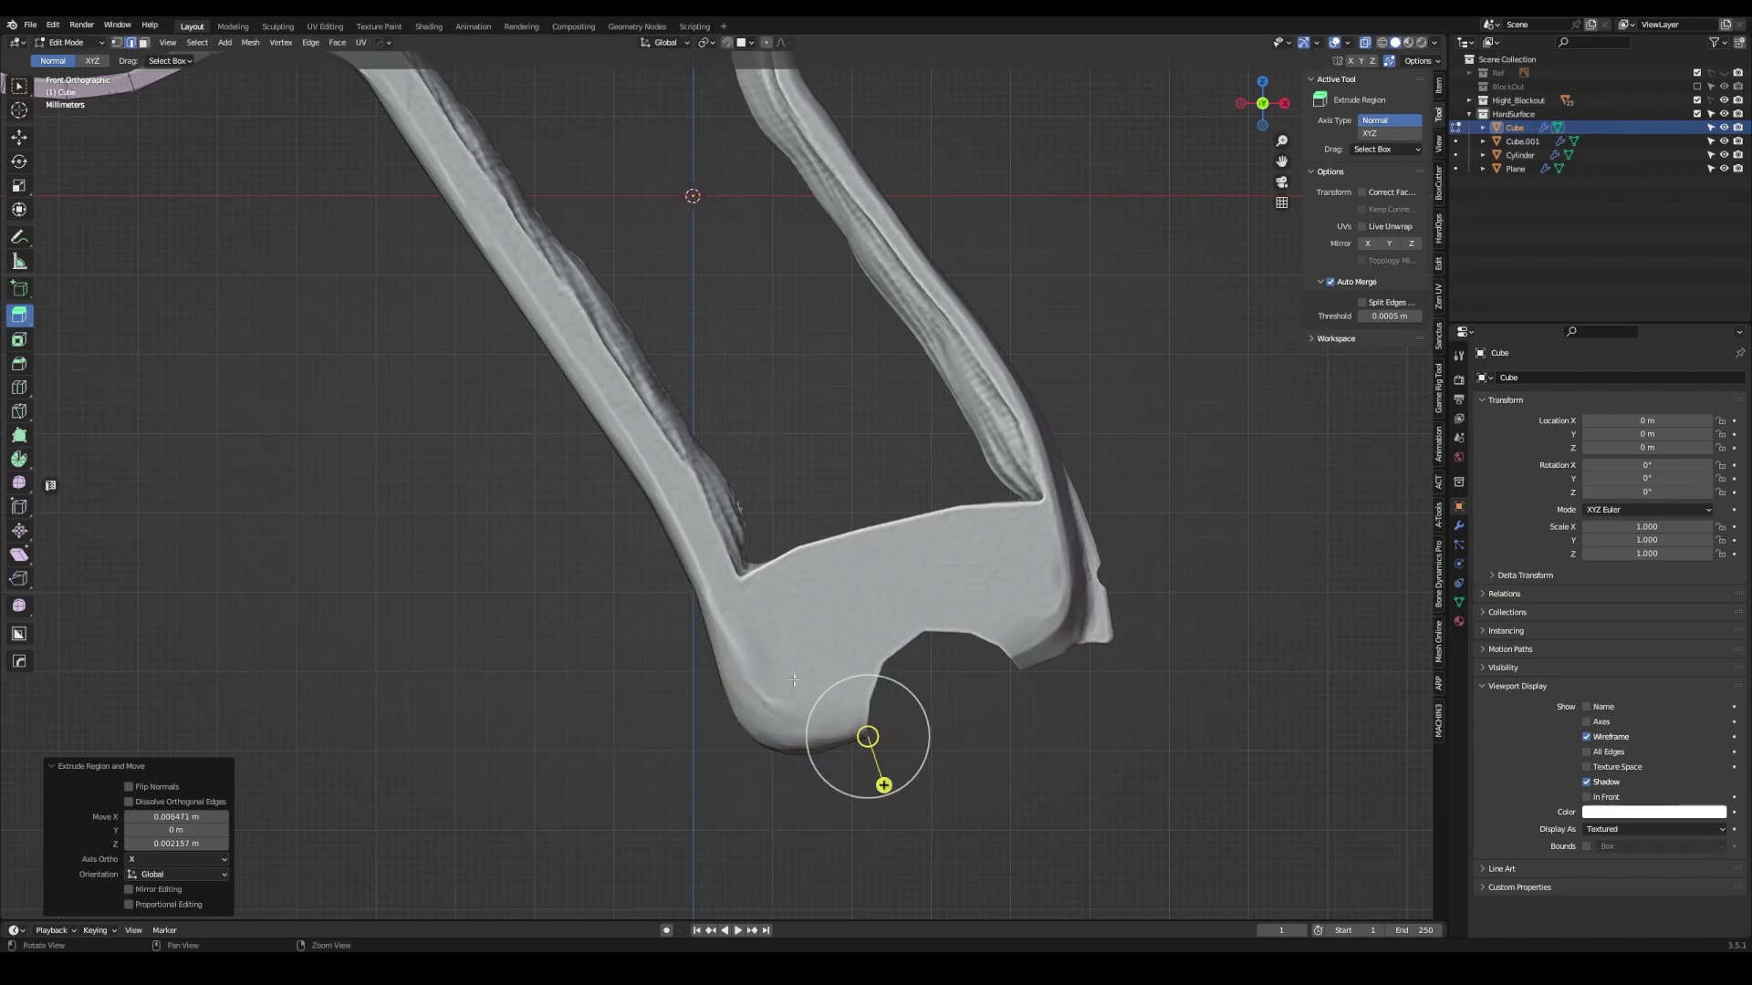
mouse_move(794, 680)
middle_down()
mouse_move(697, 502)
mouse_move(649, 555)
mouse_move(841, 632)
mouse_move(737, 660)
mouse_move(862, 627)
middle_up()
scroll(697, 502, up, 4)
scroll(649, 555, down, 3)
scroll(649, 556, up, 3)
scroll(841, 631, down, 3)
scroll(841, 631, up, 4)
scroll(784, 639, down, 2)
scroll(736, 661, up, 2)
- Extrude the joint edge in front view and move the patch's corner vertex into place
key(w)
key(e)
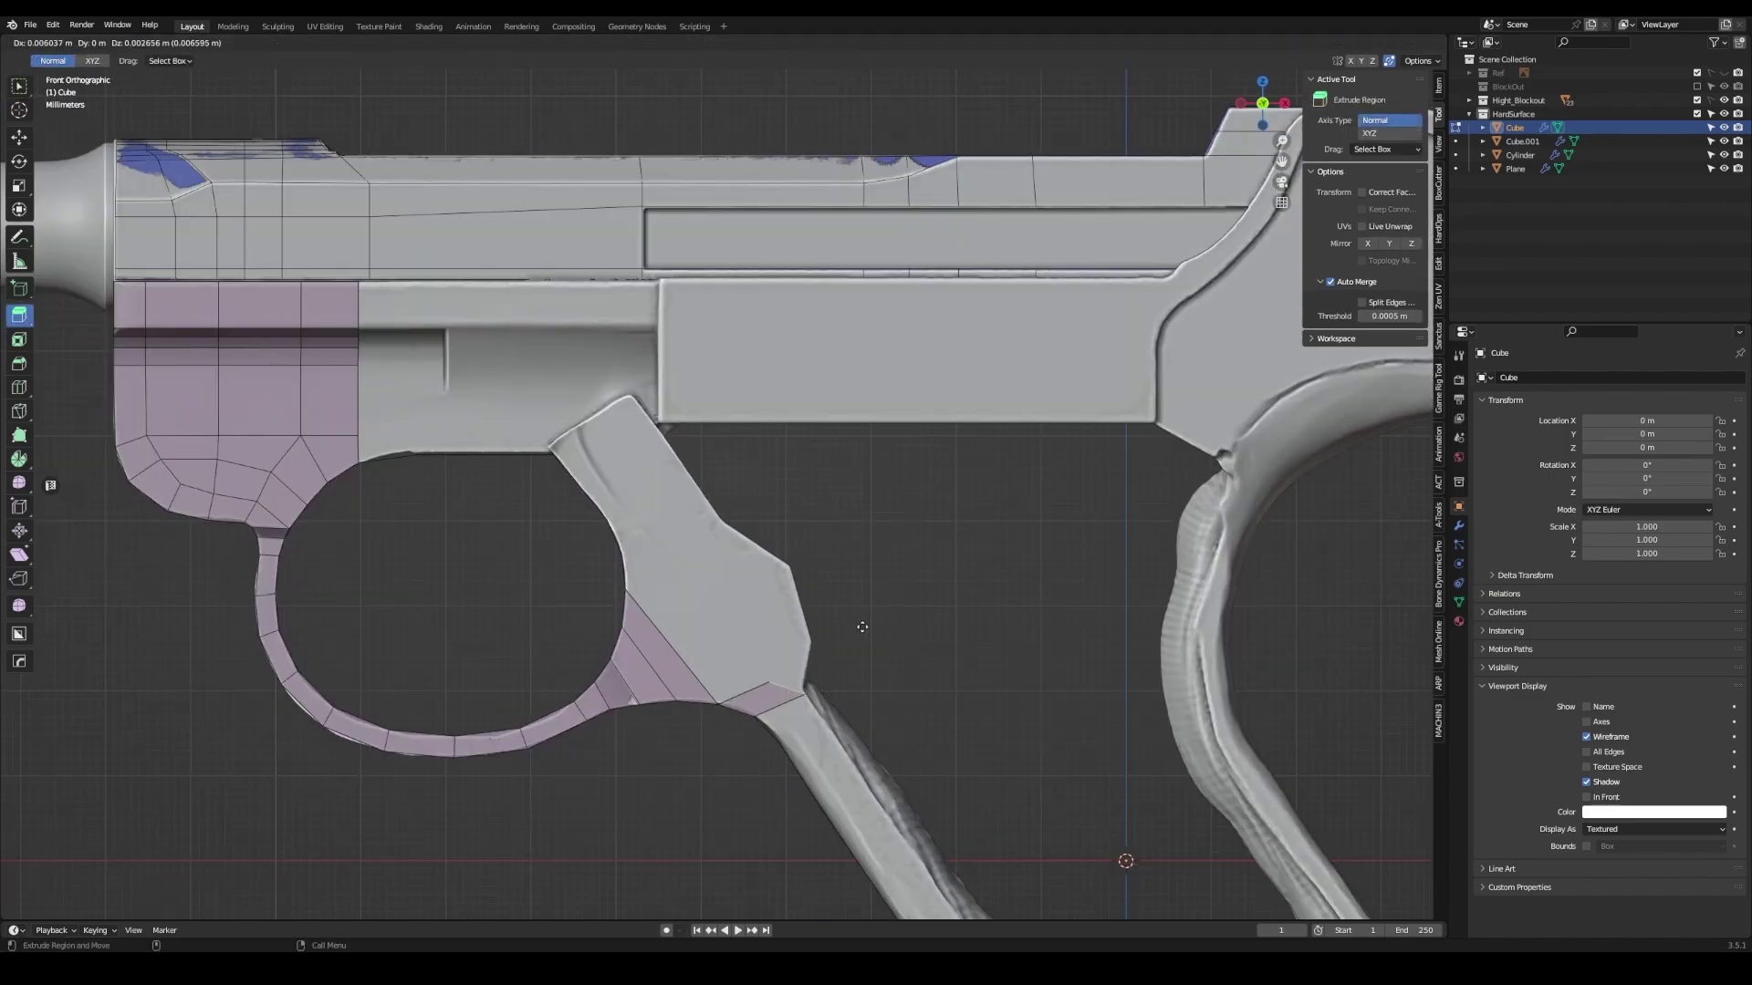
click(910, 684)
mouse_move(638, 579)
middle_down()
mouse_move(803, 584)
mouse_move(766, 576)
middle_up()
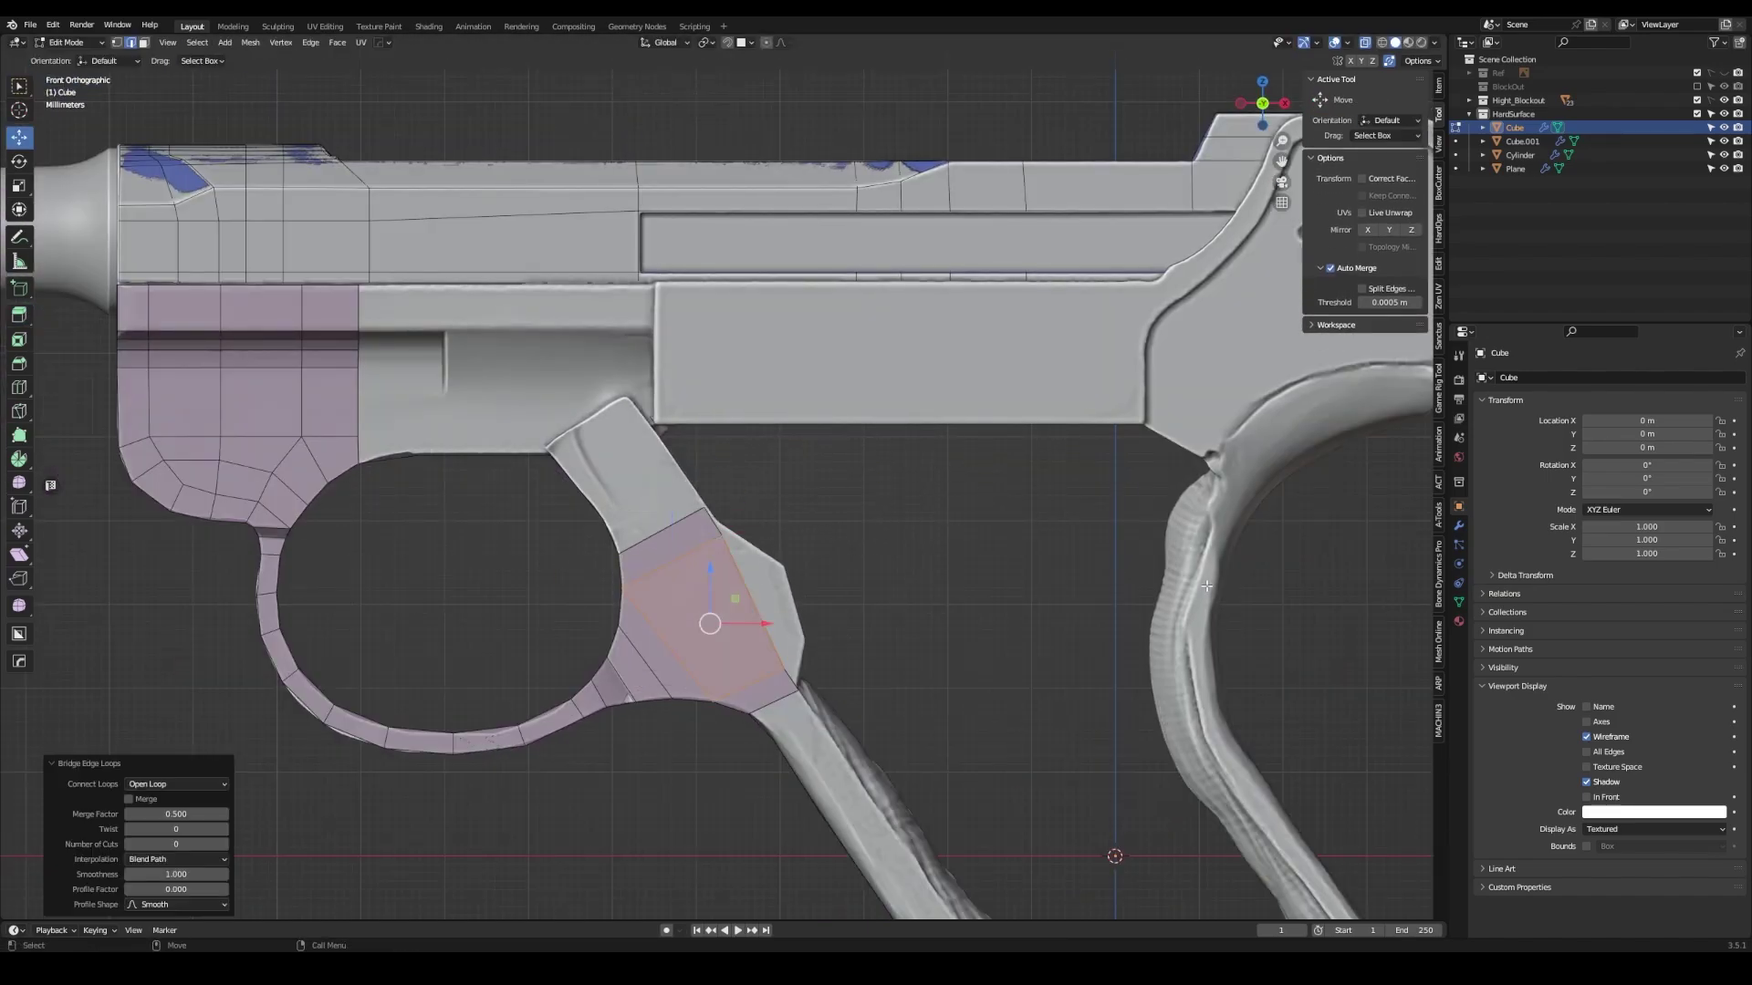
mouse_move(1206, 586)
middle_down()
mouse_move(785, 570)
mouse_move(645, 595)
middle_up()
click(780, 565)
key(g)
click(830, 614)
- Extrude the remaining edges toward the grip, fitting vertices to the frame's top corner
scroll(931, 475, up, 2)
key(e)
middle_drag(931, 476, 865, 576)
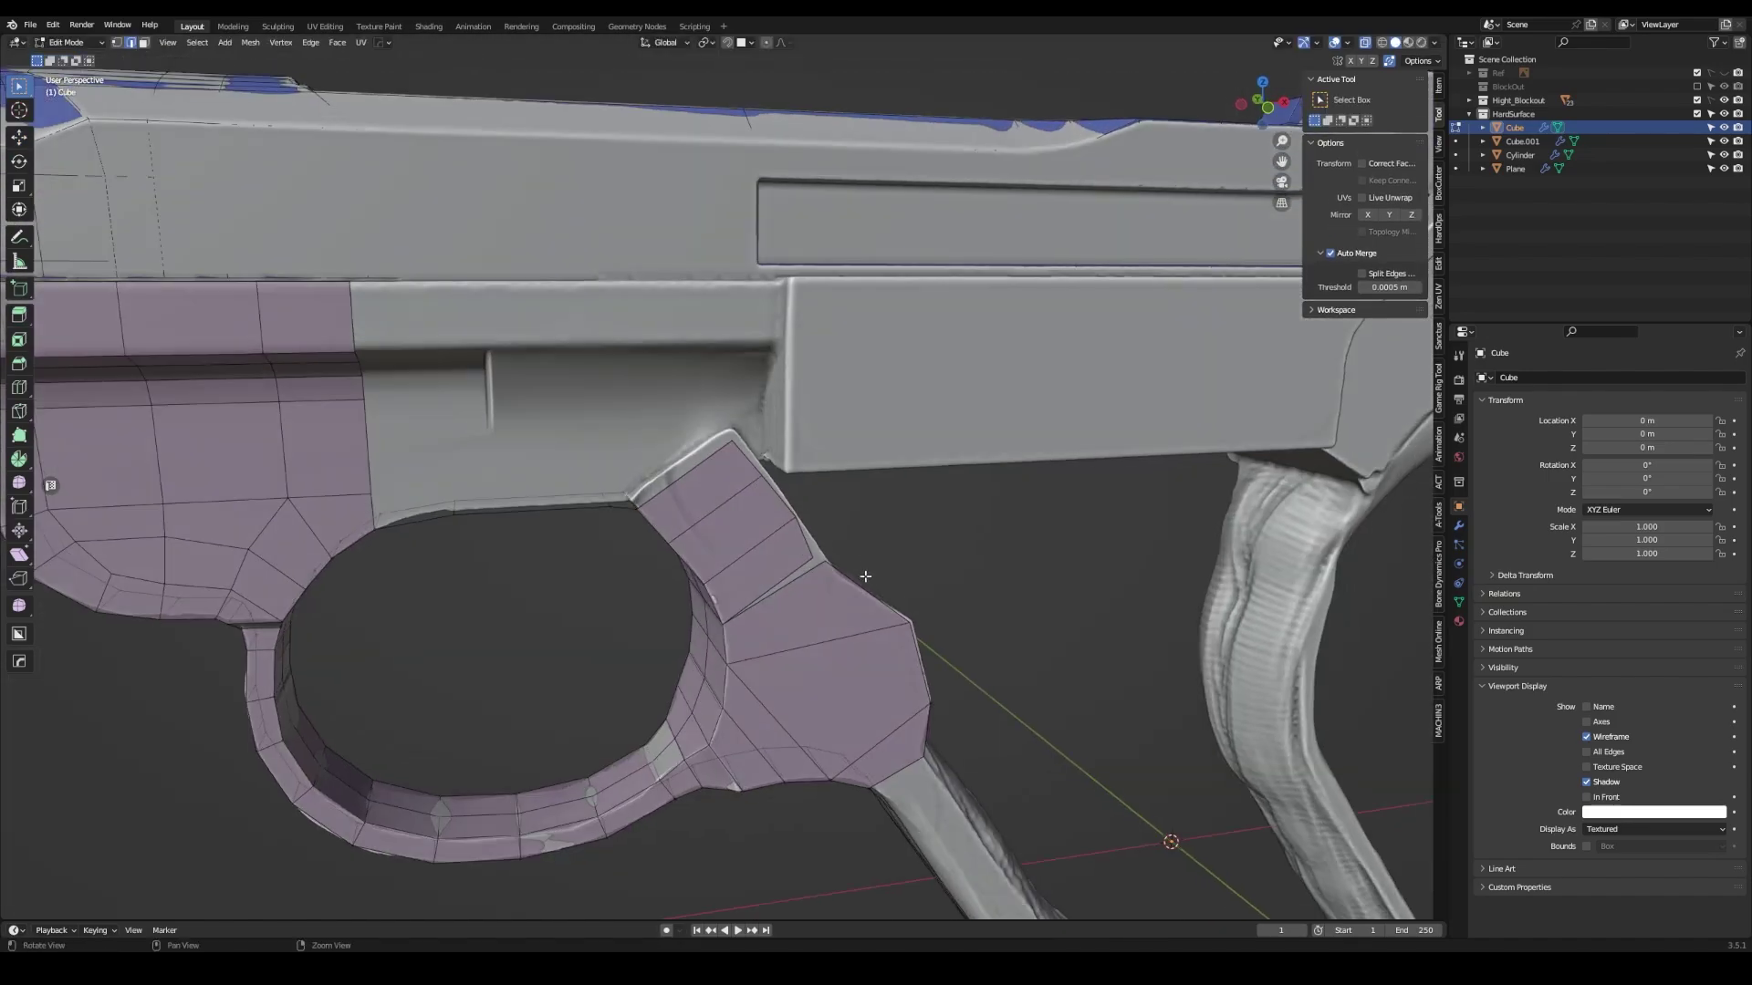
drag(850, 538, 763, 432)
mouse_move(821, 494)
middle_down()
mouse_move(761, 582)
mouse_move(889, 490)
mouse_move(821, 511)
middle_up()
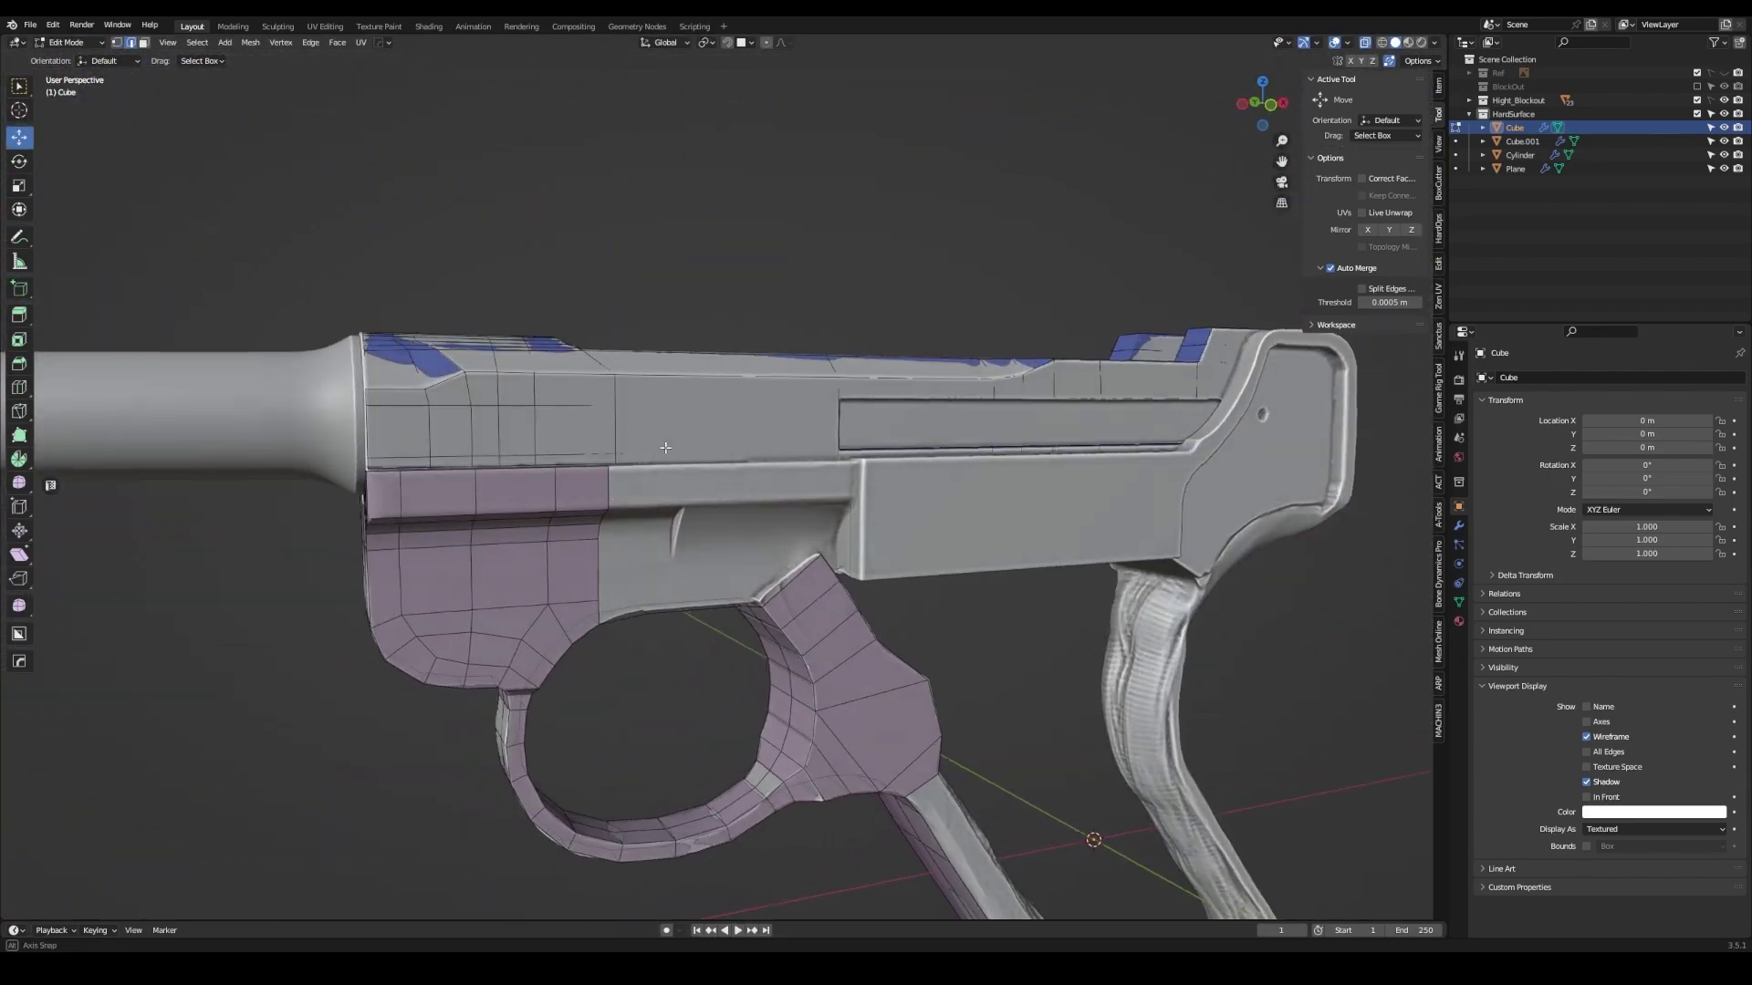
drag(895, 516, 904, 511)
mouse_move(903, 511)
middle_down()
mouse_move(760, 551)
mouse_move(729, 519)
mouse_move(770, 737)
middle_up()
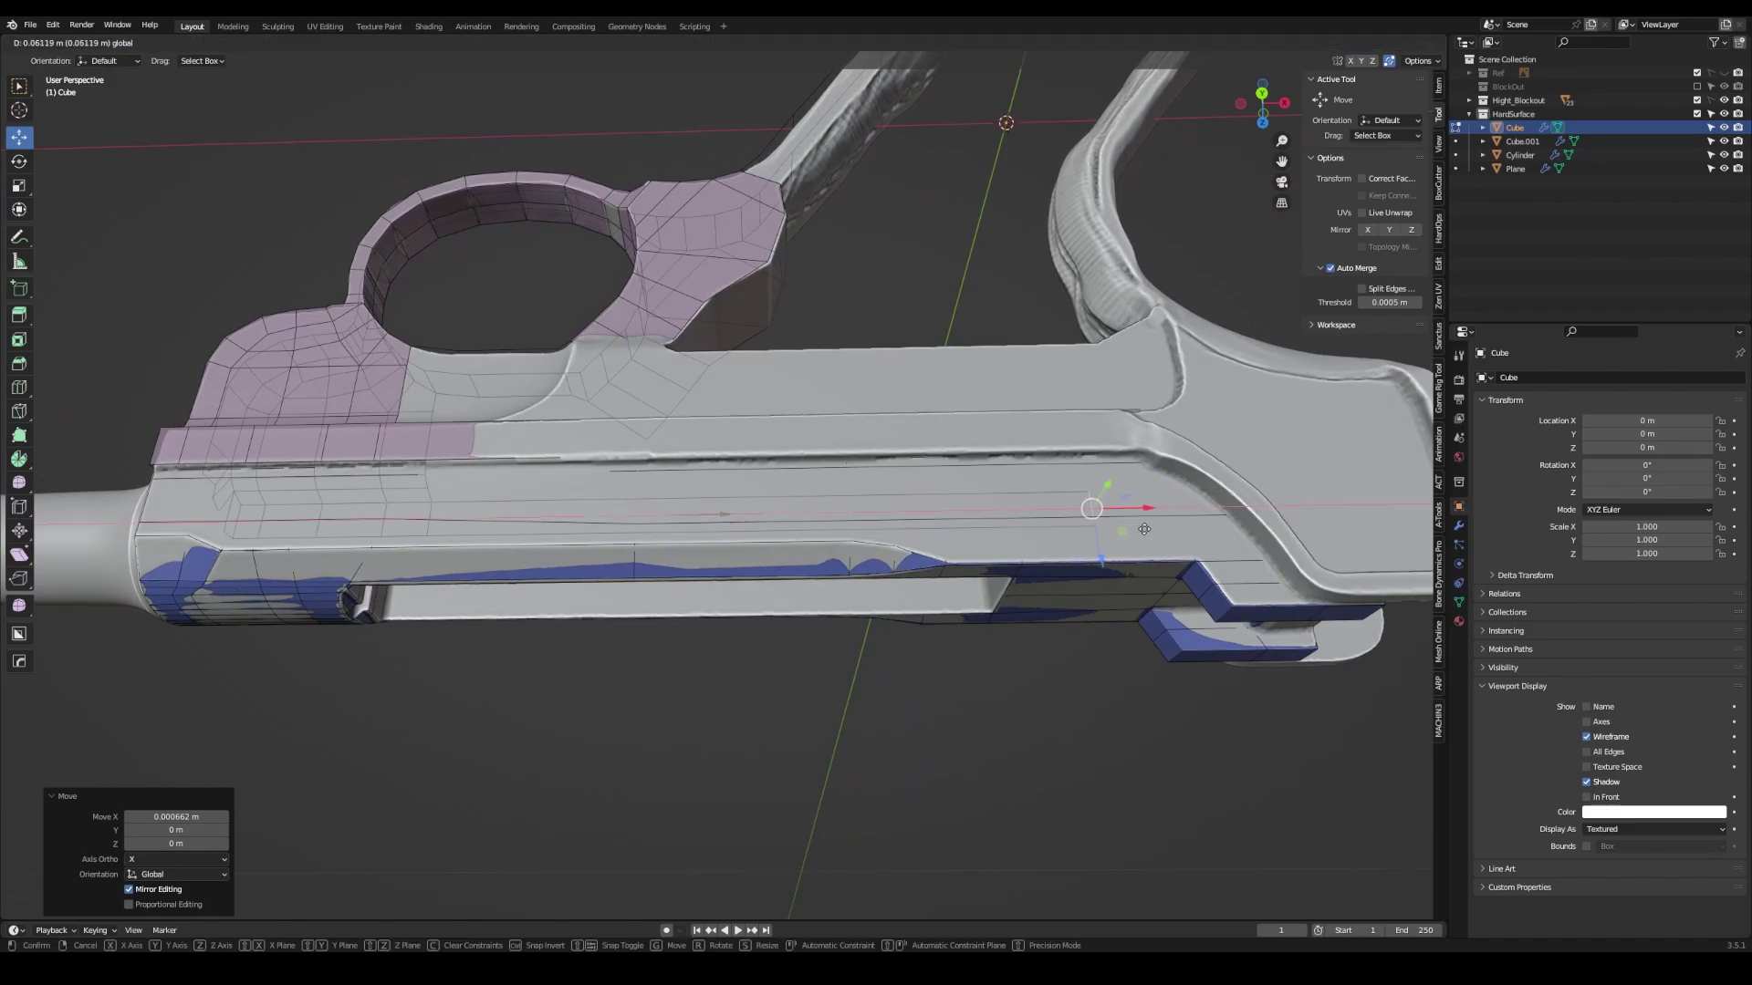
click(1144, 529)
mouse_move(1144, 529)
middle_down()
mouse_move(670, 655)
mouse_move(870, 578)
middle_up()
mouse_move(1019, 548)
middle_down()
mouse_move(1064, 449)
mouse_move(801, 464)
mouse_move(757, 492)
middle_up()
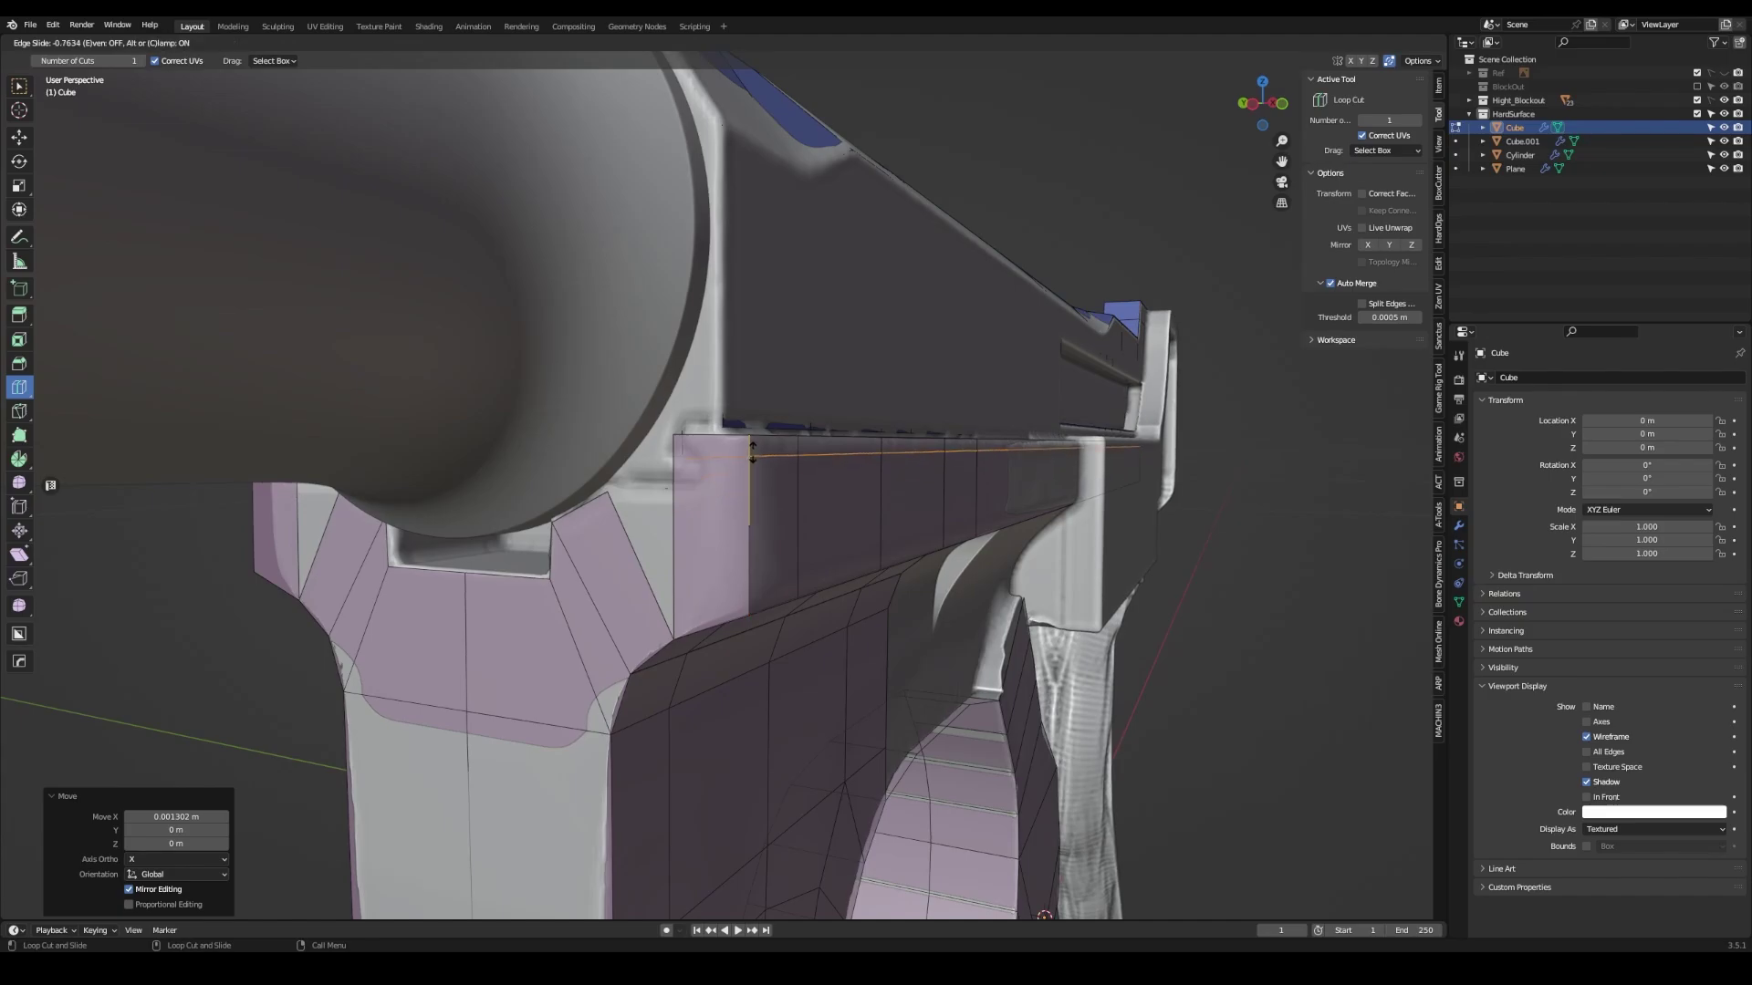
- Add loop cuts across the front frame patch and scale them to fit the sculpt
click(751, 453)
key(shift+space)
key(s)
click(962, 399)
middle_drag(963, 399, 734, 482)
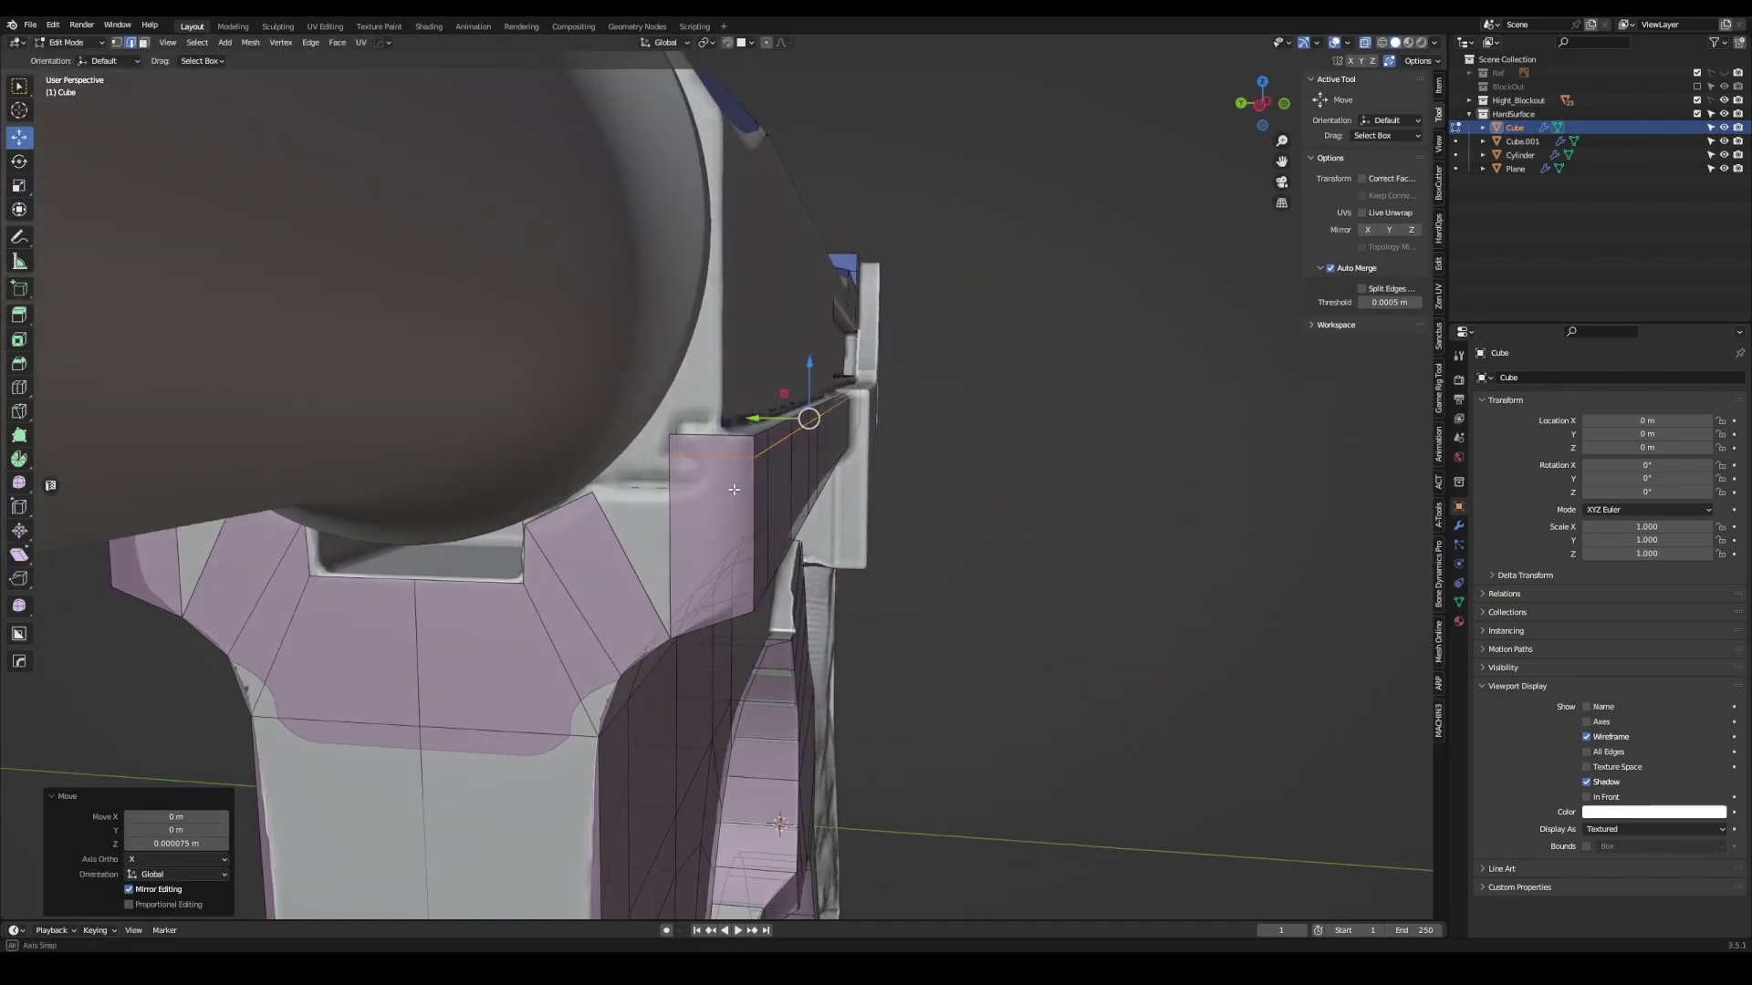
drag(746, 508, 766, 474)
key(shift+space)
key(s)
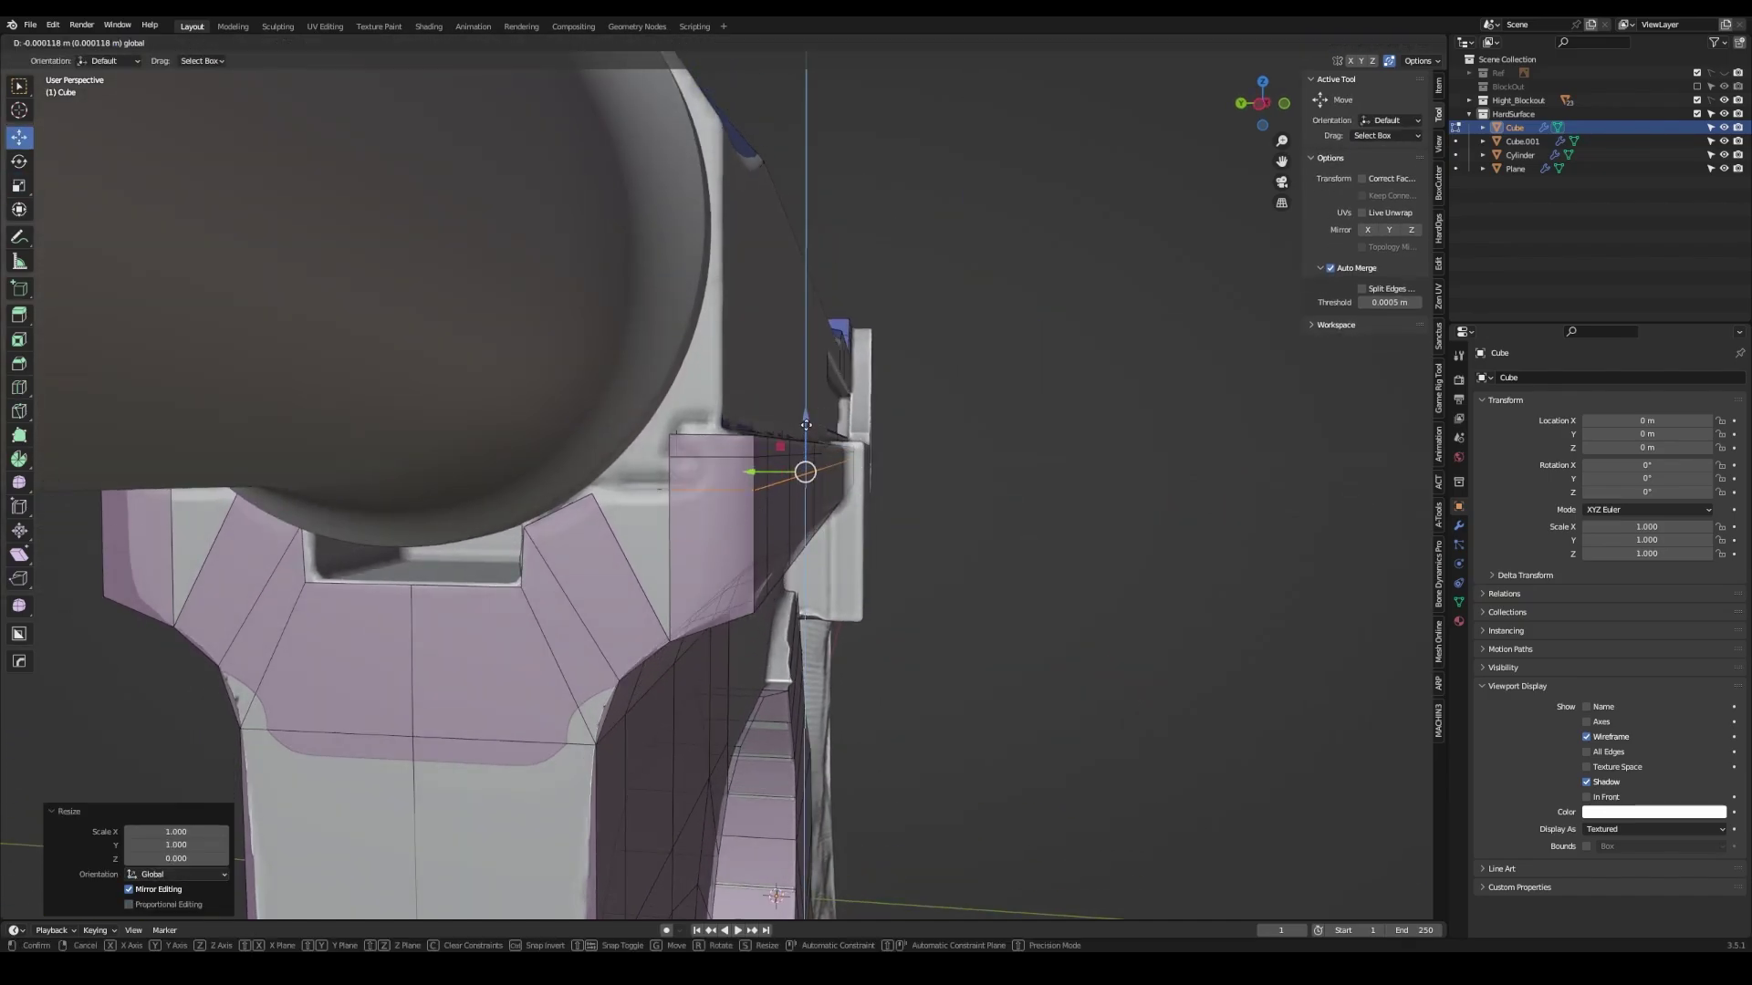
click(805, 424)
mouse_move(805, 425)
middle_down()
mouse_move(744, 469)
mouse_move(821, 492)
middle_up()
- Add another edge loop, scale it, and fit its vertices beneath the barrel
key(ctrl+r)
drag(821, 493, 841, 491)
key(shift+space)
key(s)
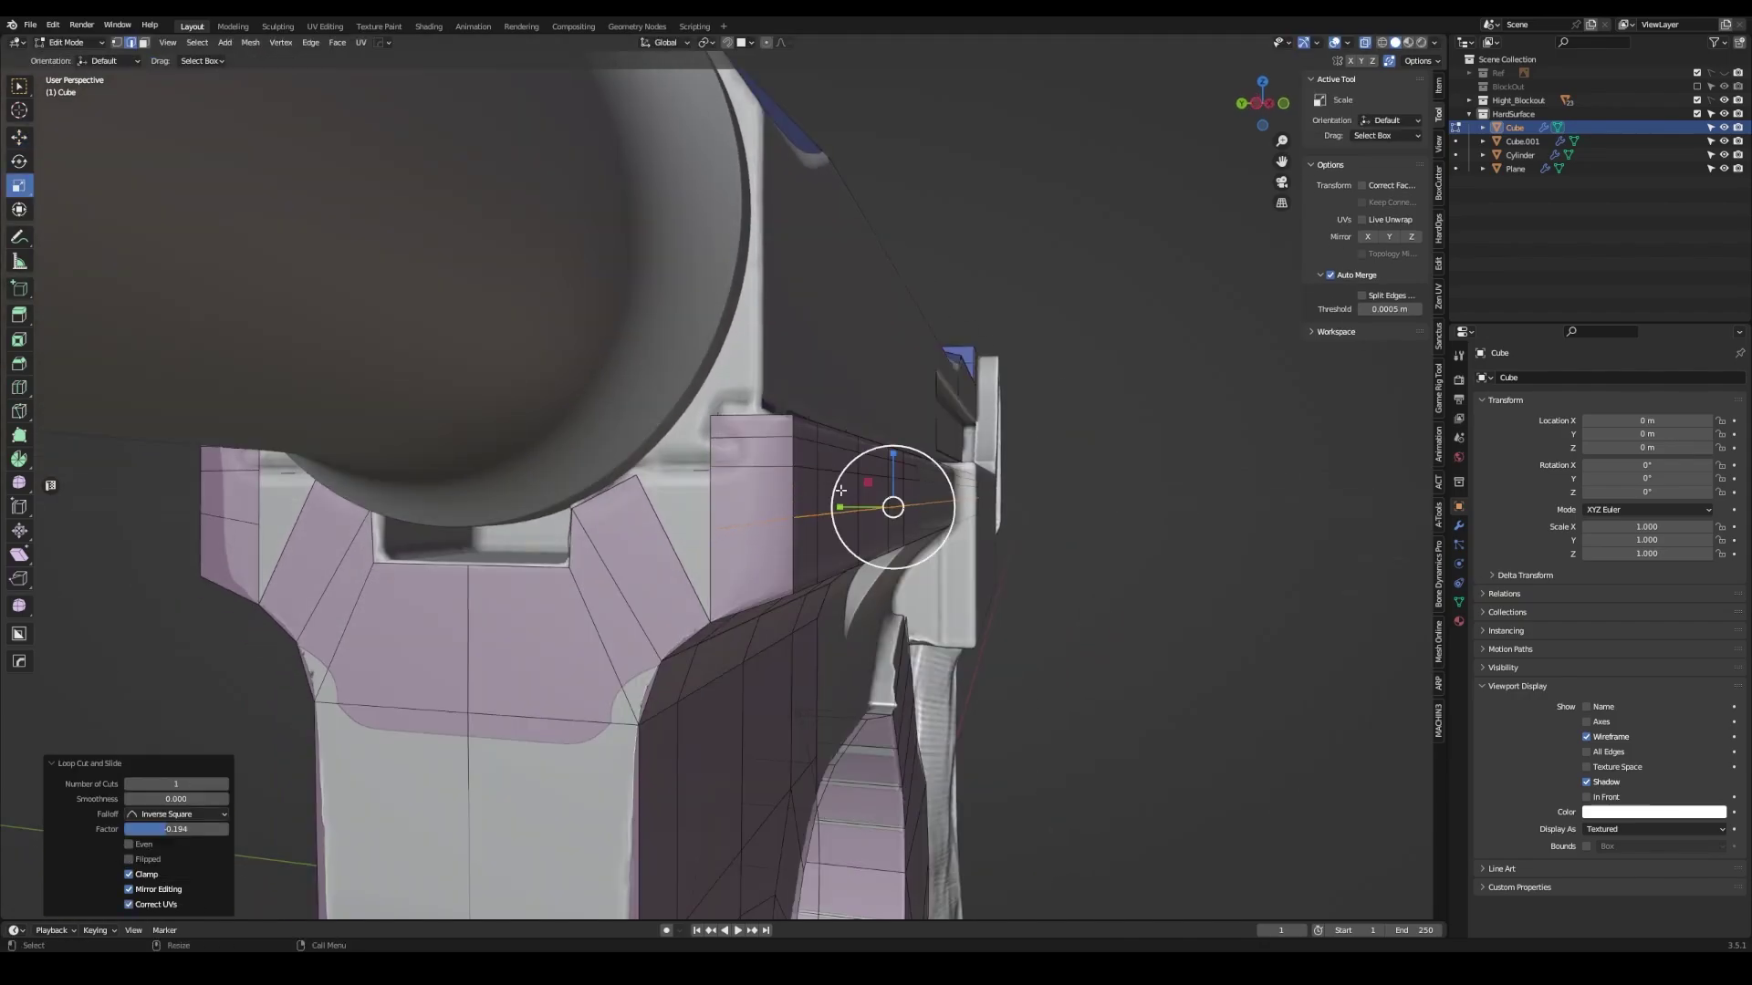
click(688, 471)
middle_drag(688, 472, 663, 491)
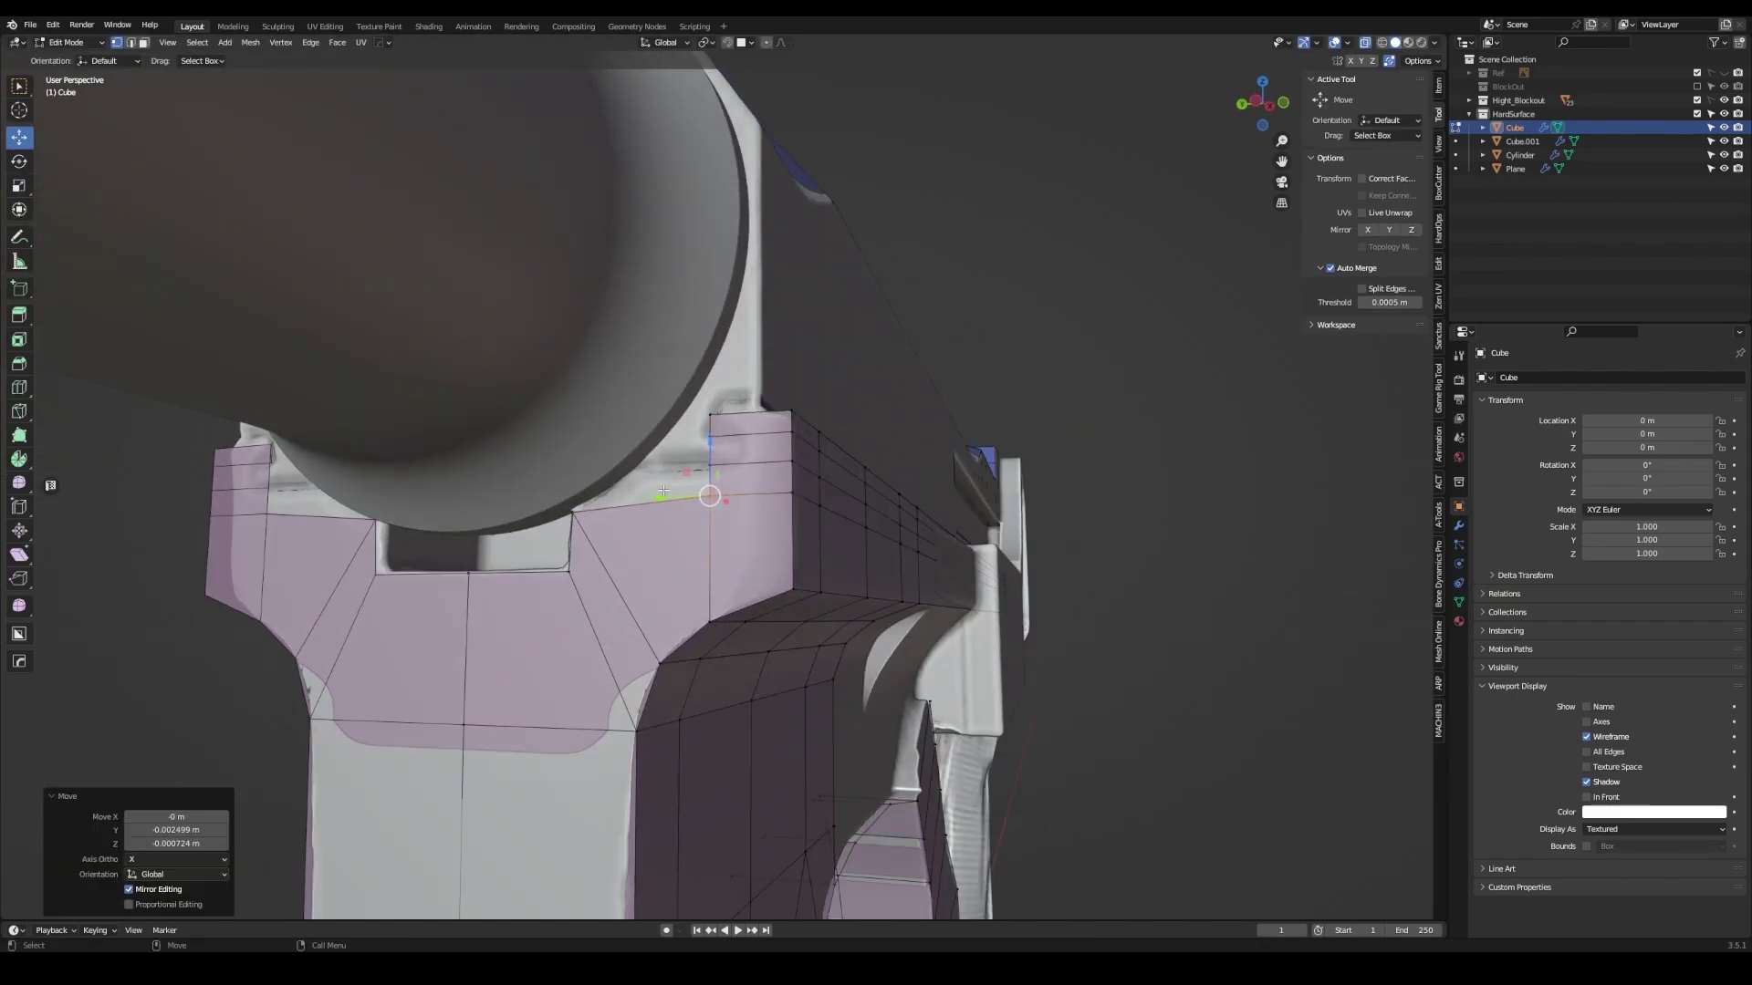
click(764, 610)
mouse_move(764, 609)
middle_down()
mouse_move(635, 498)
mouse_move(764, 499)
middle_up()
click(615, 444)
click(899, 423)
mouse_move(899, 423)
middle_down()
mouse_move(723, 494)
mouse_move(901, 461)
middle_up()
- Move a vertex along Y, bisect the faces, and dissolve the extra elements
key(g)
key(y)
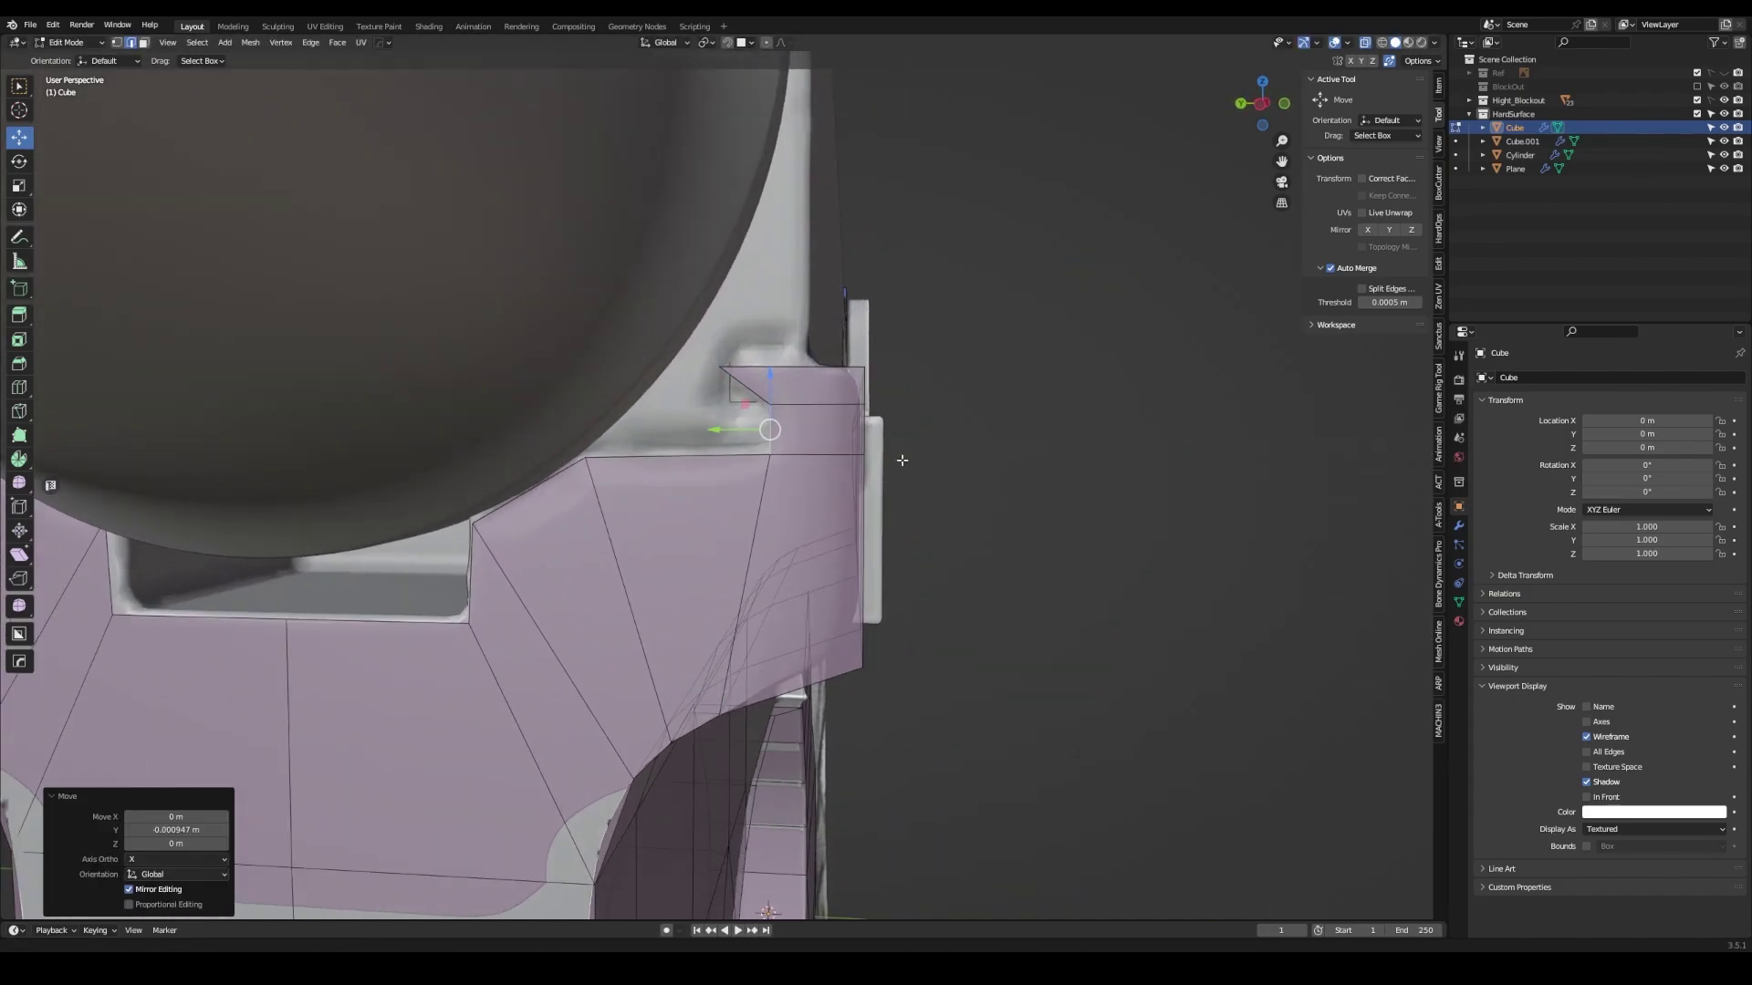
drag(765, 269, 758, 421)
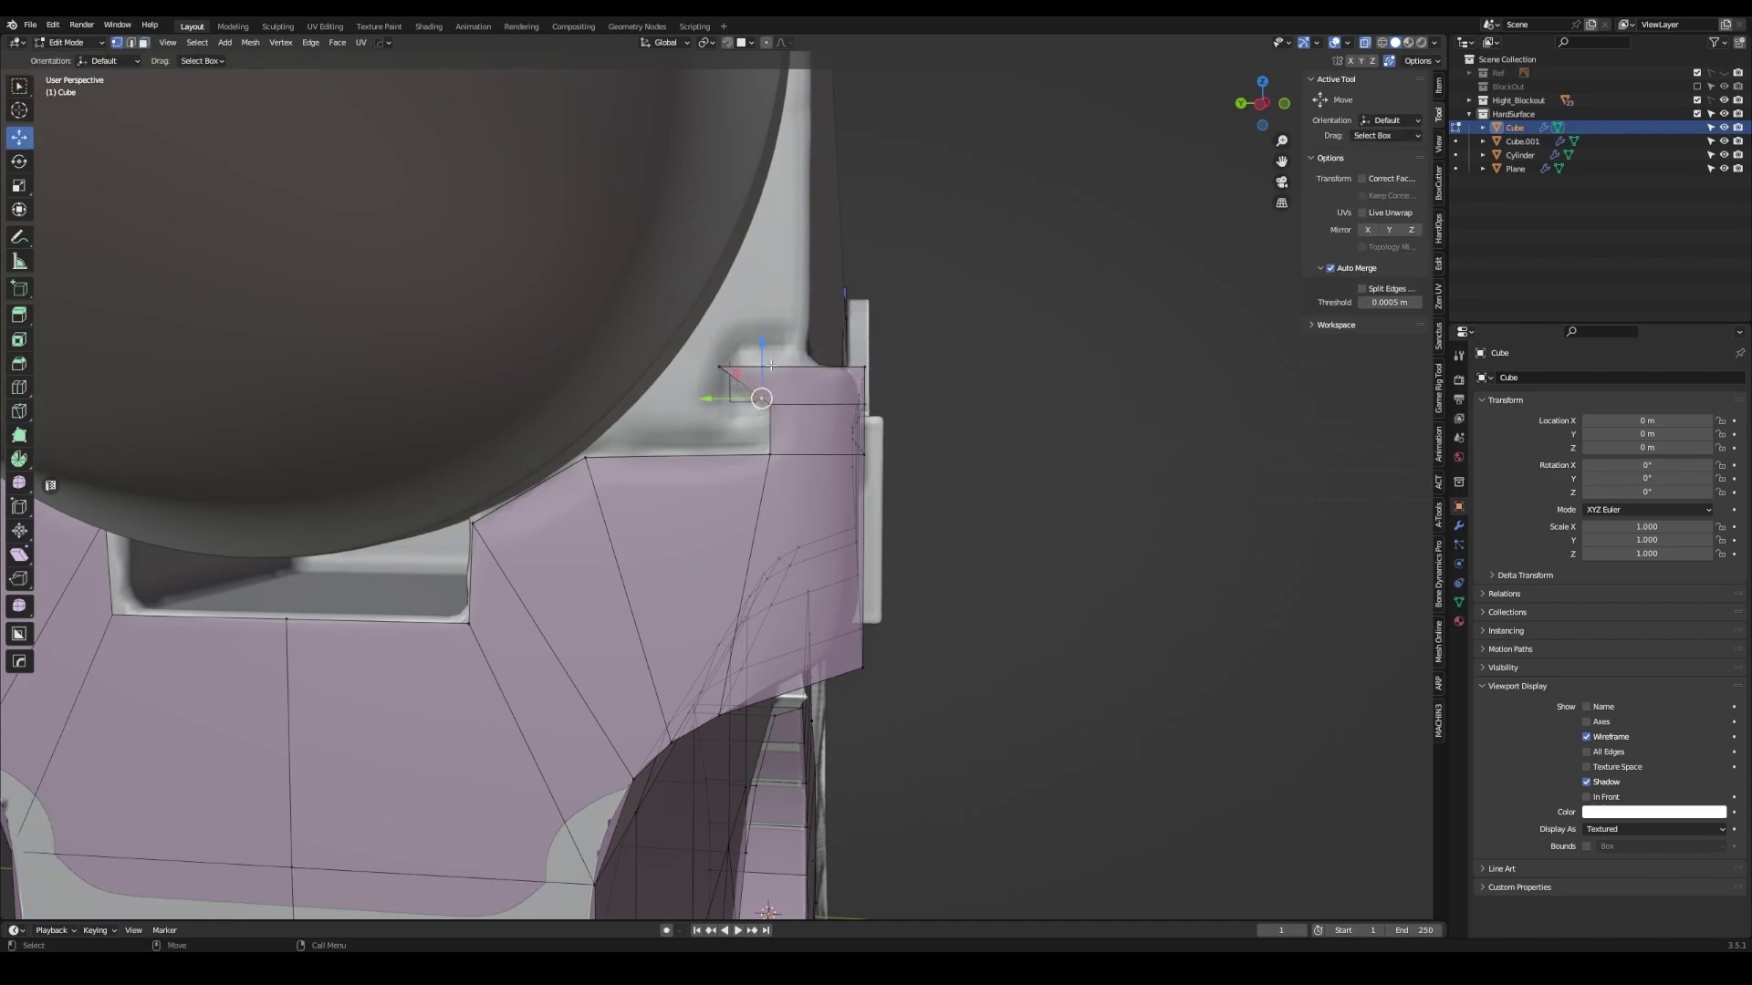
click(690, 400)
key(ctrl+x)
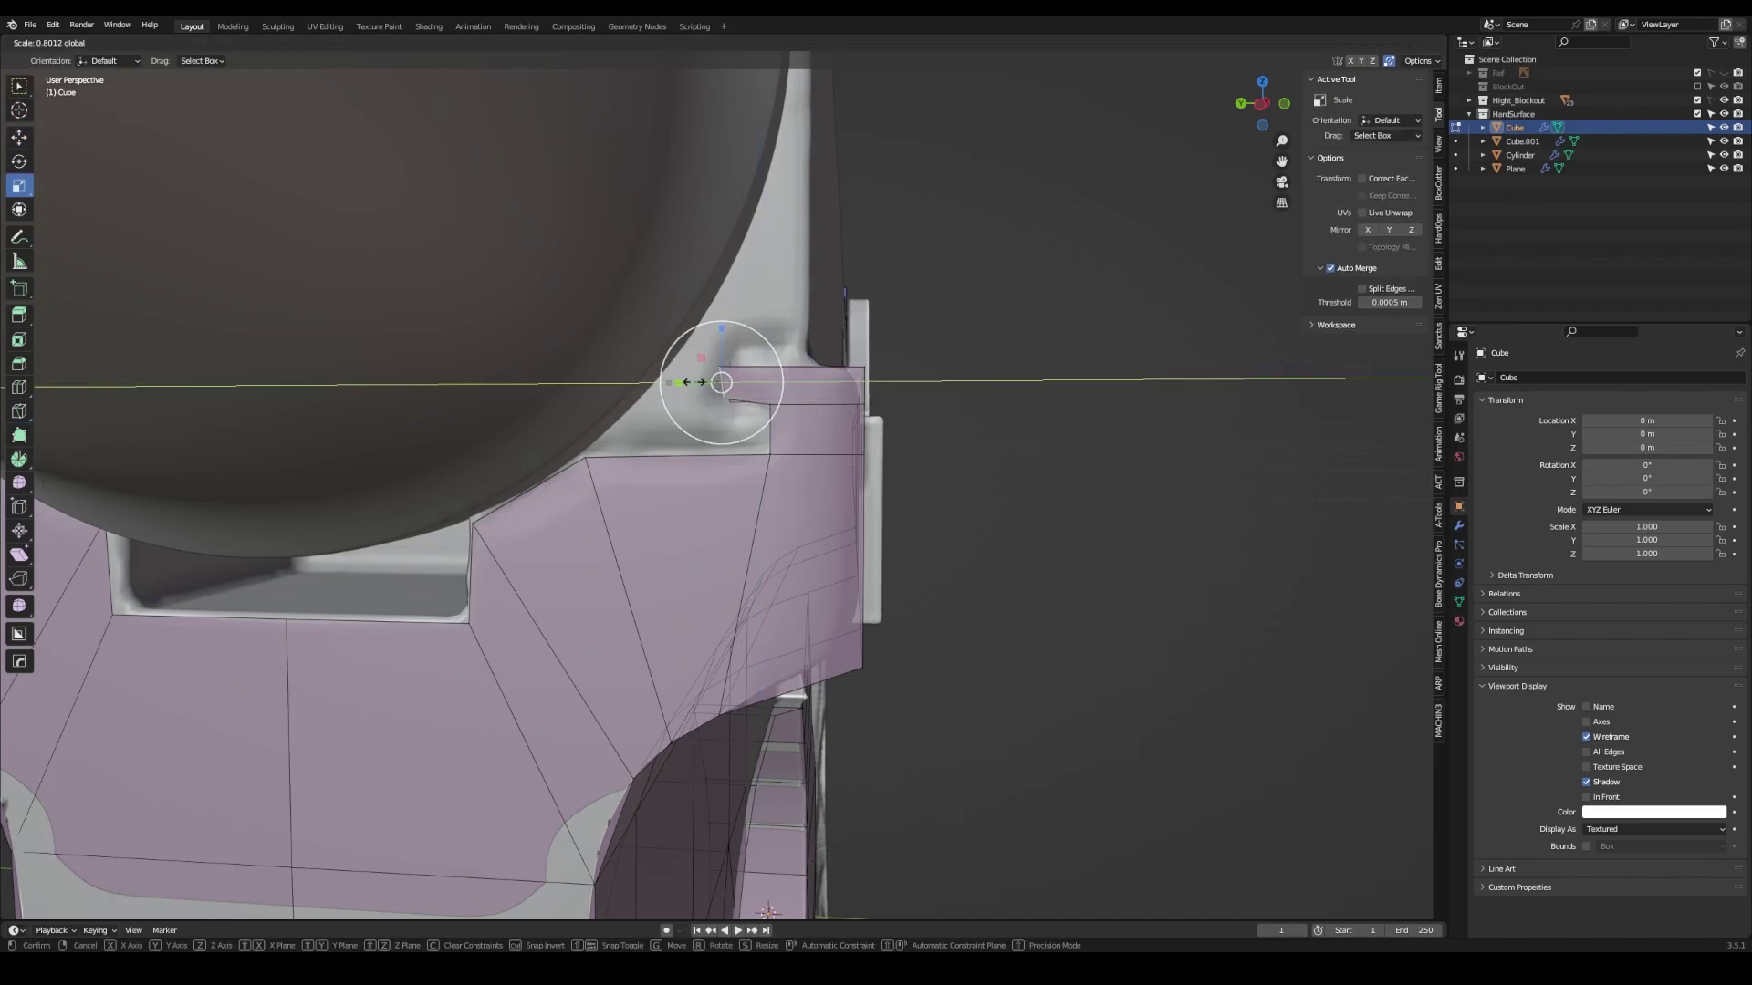
click(721, 362)
- Knife-cut across the face and slide the new edge along the frame
key(k)
key(Return)
mouse_move(841, 402)
middle_down()
mouse_move(611, 415)
mouse_move(721, 475)
middle_up()
key(shift+space)
key(g)
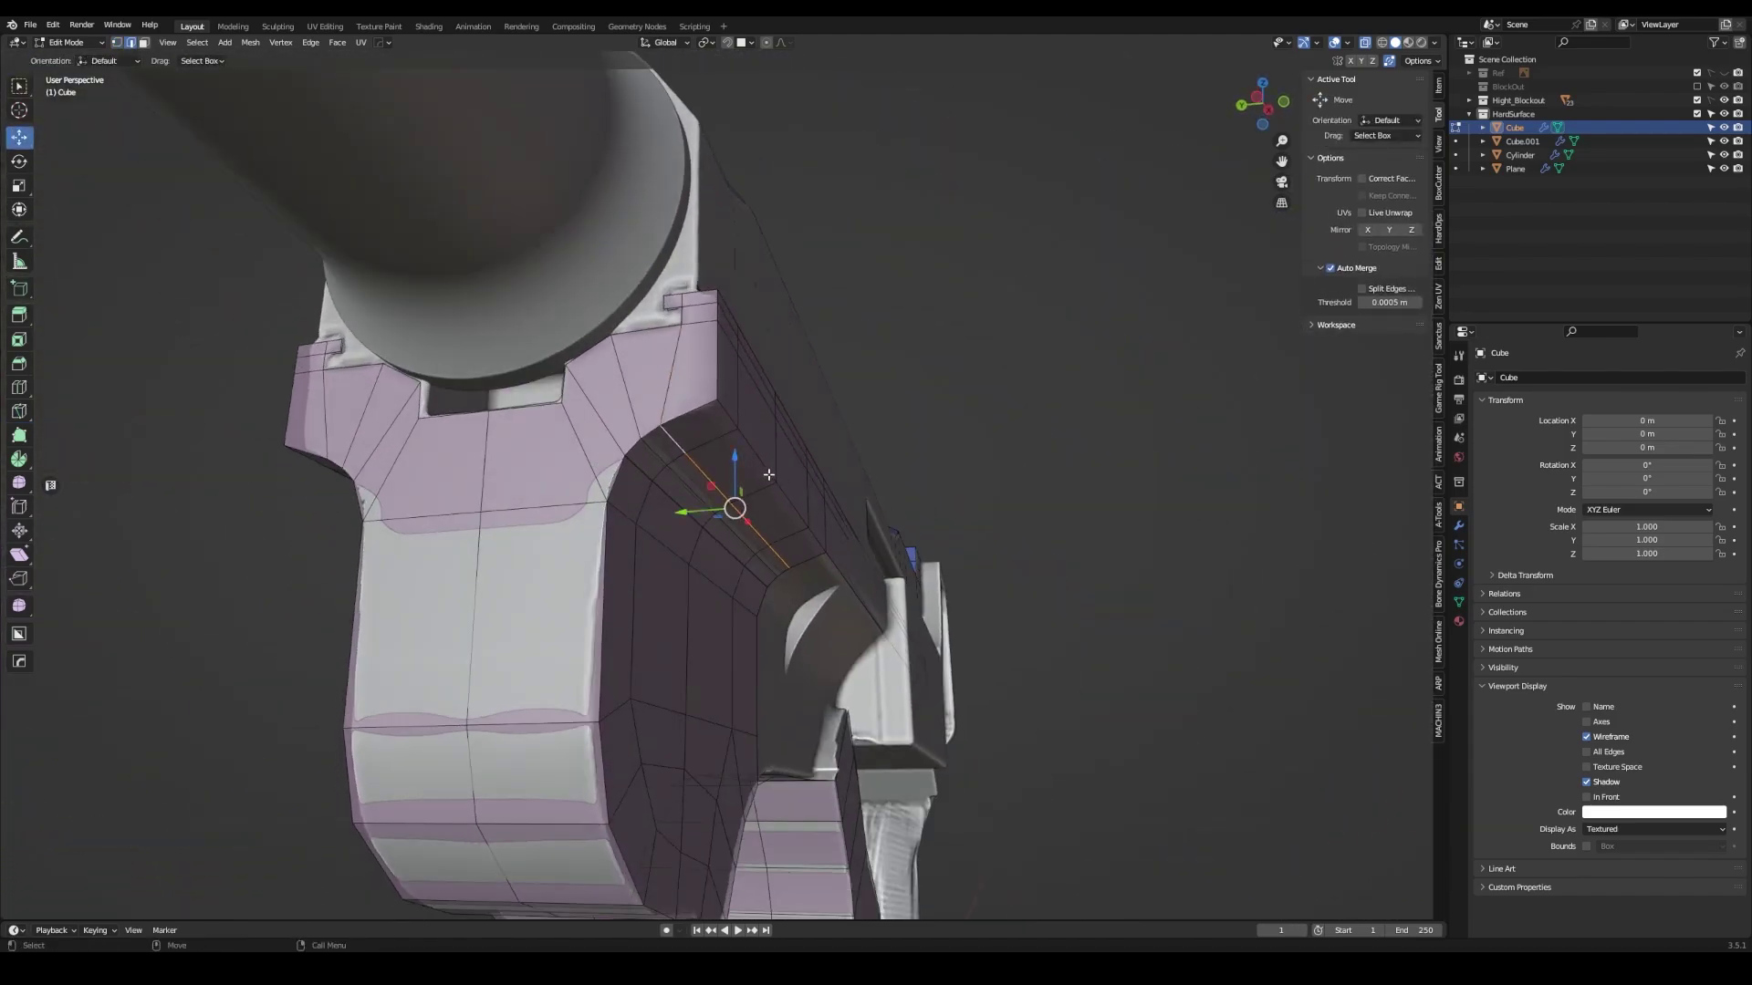
drag(740, 488, 714, 465)
key(w)
mouse_move(713, 465)
middle_down()
mouse_move(933, 489)
mouse_move(979, 595)
middle_up()
scroll(932, 489, down, 10)
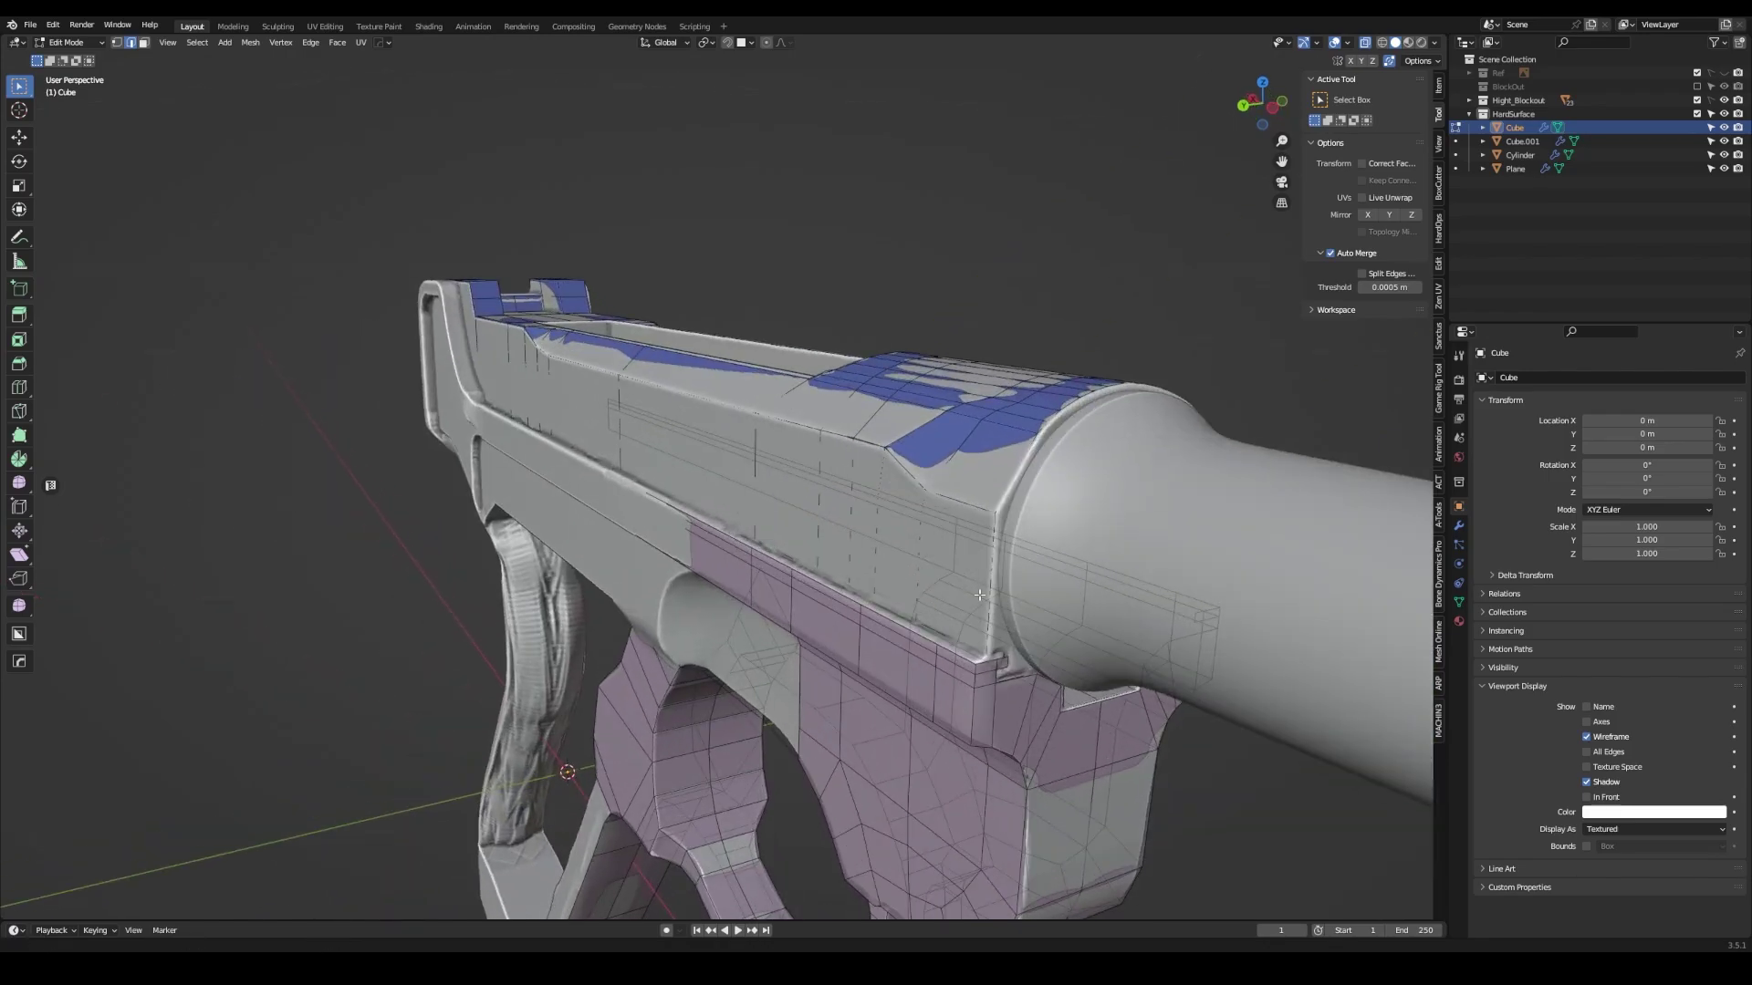
- Extrude the run of faces along the frame edge further back
middle_drag(767, 545, 912, 538)
ctrl+click(1004, 539)
key(e)
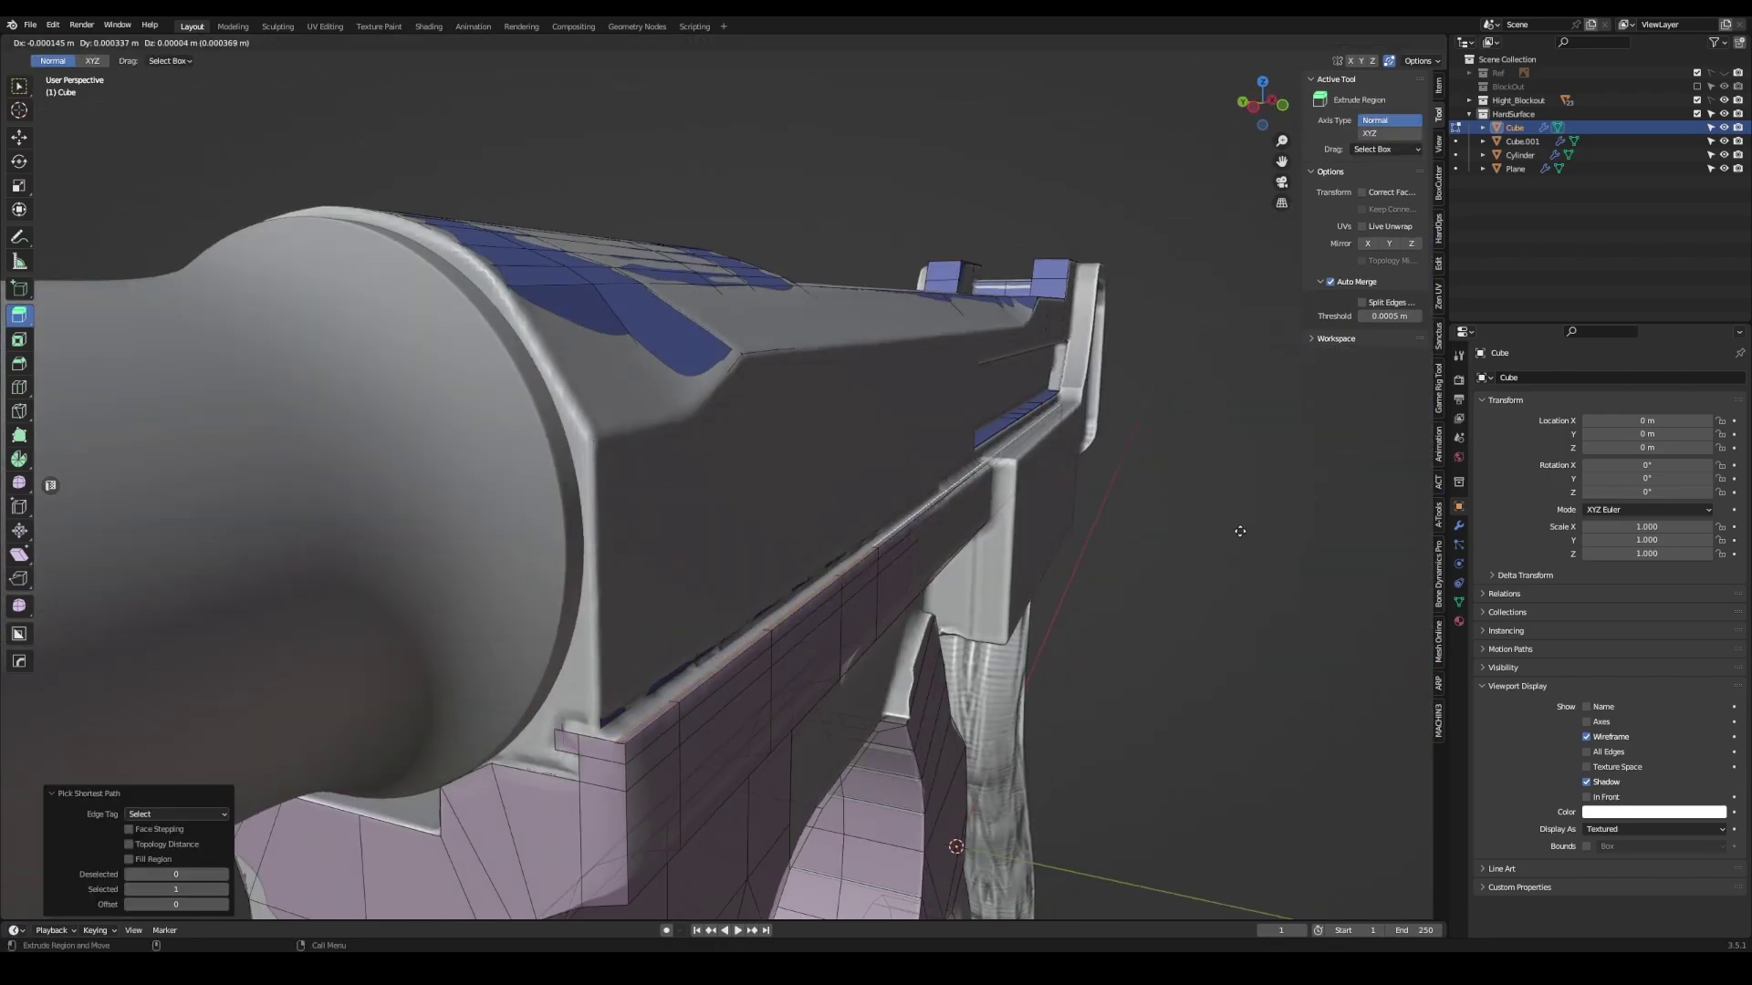
click(1227, 529)
middle_drag(1227, 529, 983, 524)
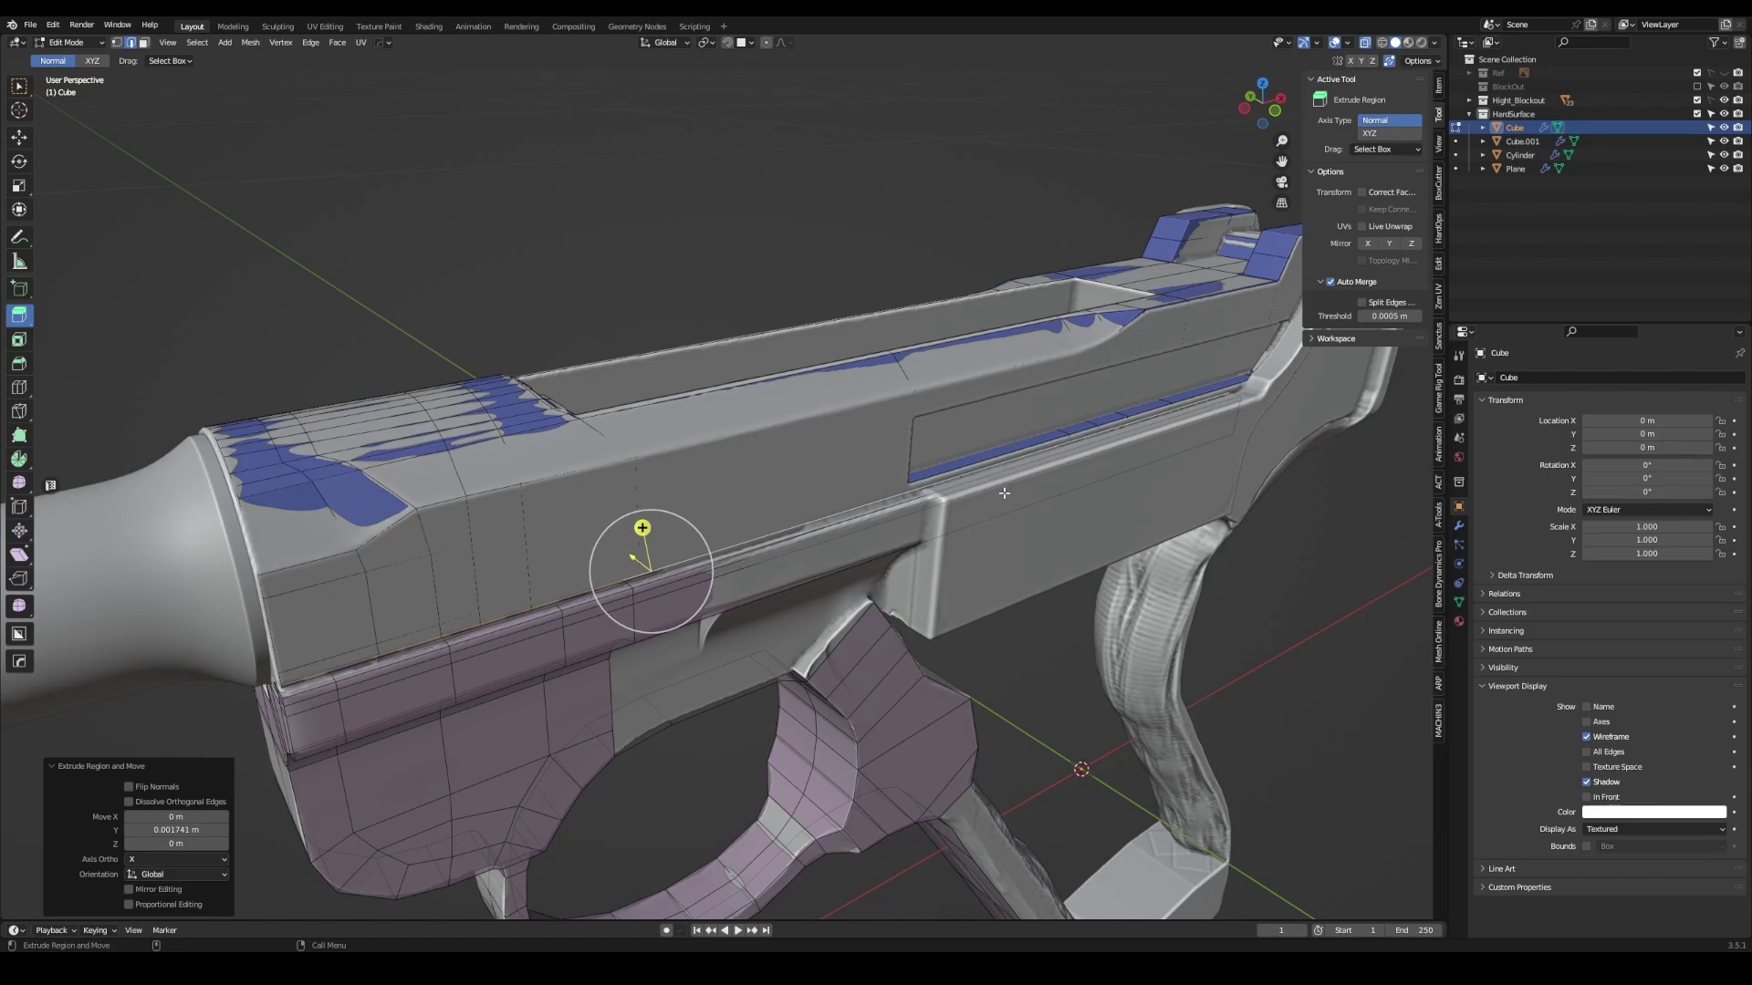
key(w)
- Extrude the side faces again along X, cancel a trial loop cut, and view the rear grip
middle_drag(1004, 492, 701, 483)
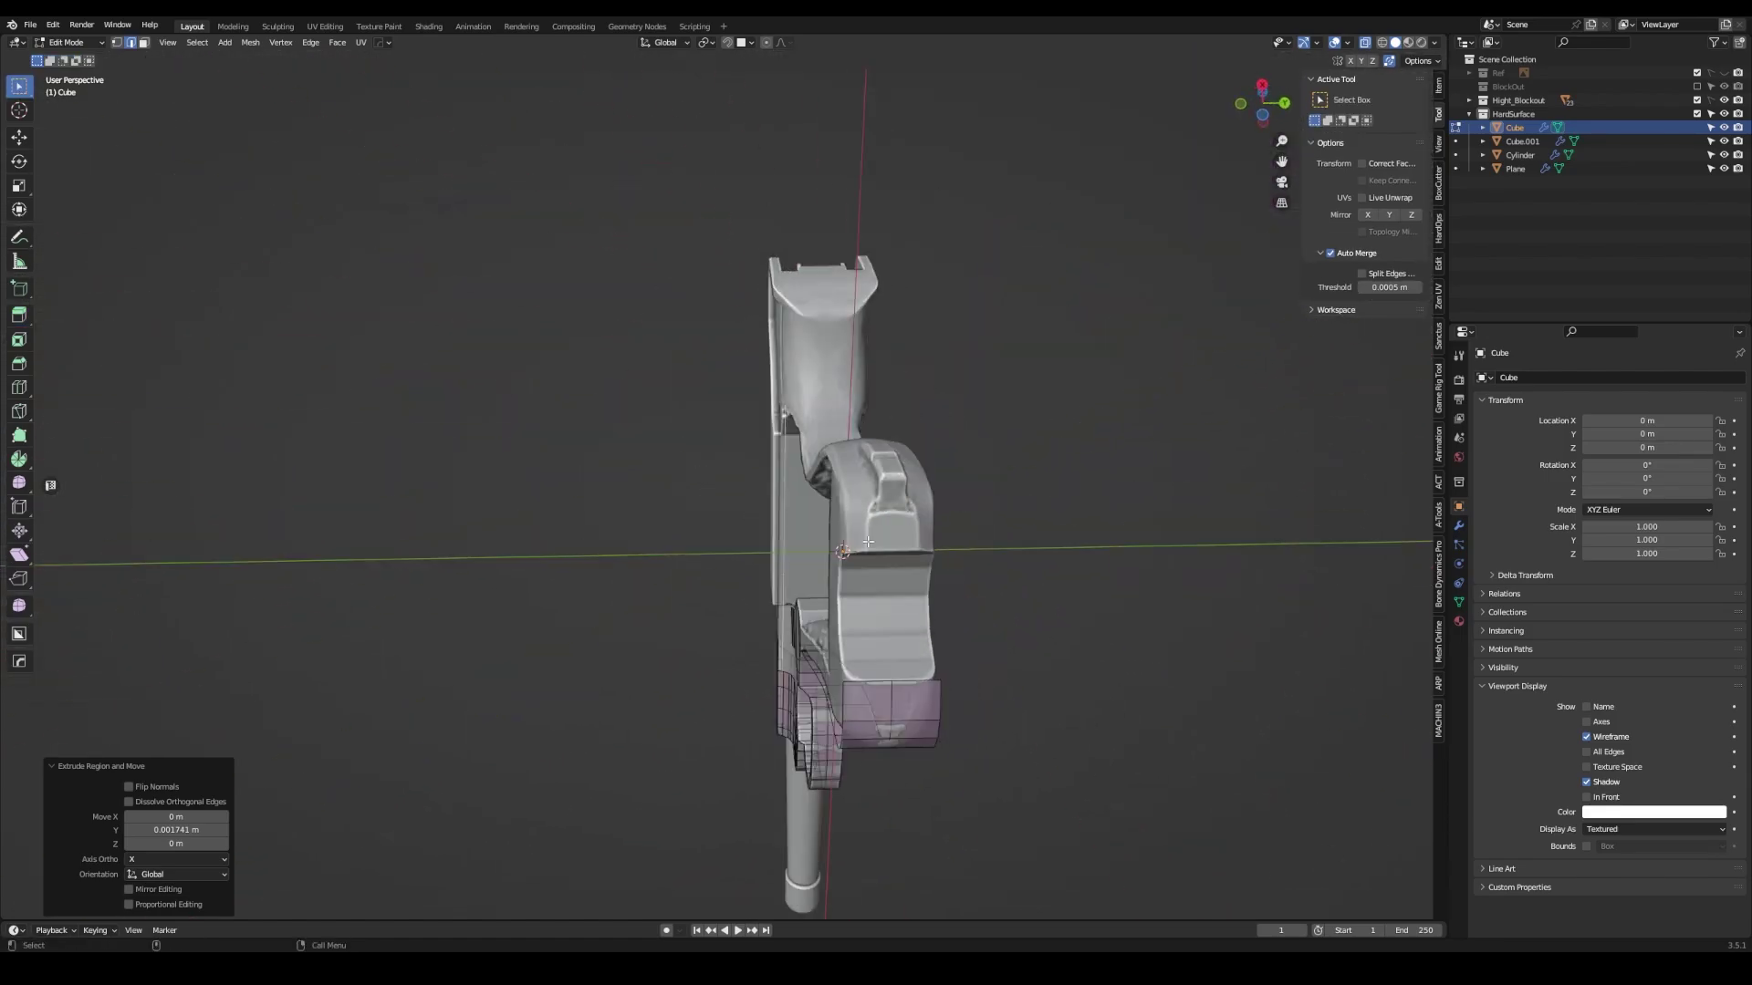
mouse_move(867, 542)
middle_down()
mouse_move(693, 457)
mouse_move(769, 527)
mouse_move(1004, 529)
middle_up()
scroll(694, 456, up, 2)
scroll(770, 527, up, 3)
ctrl+click(1338, 529)
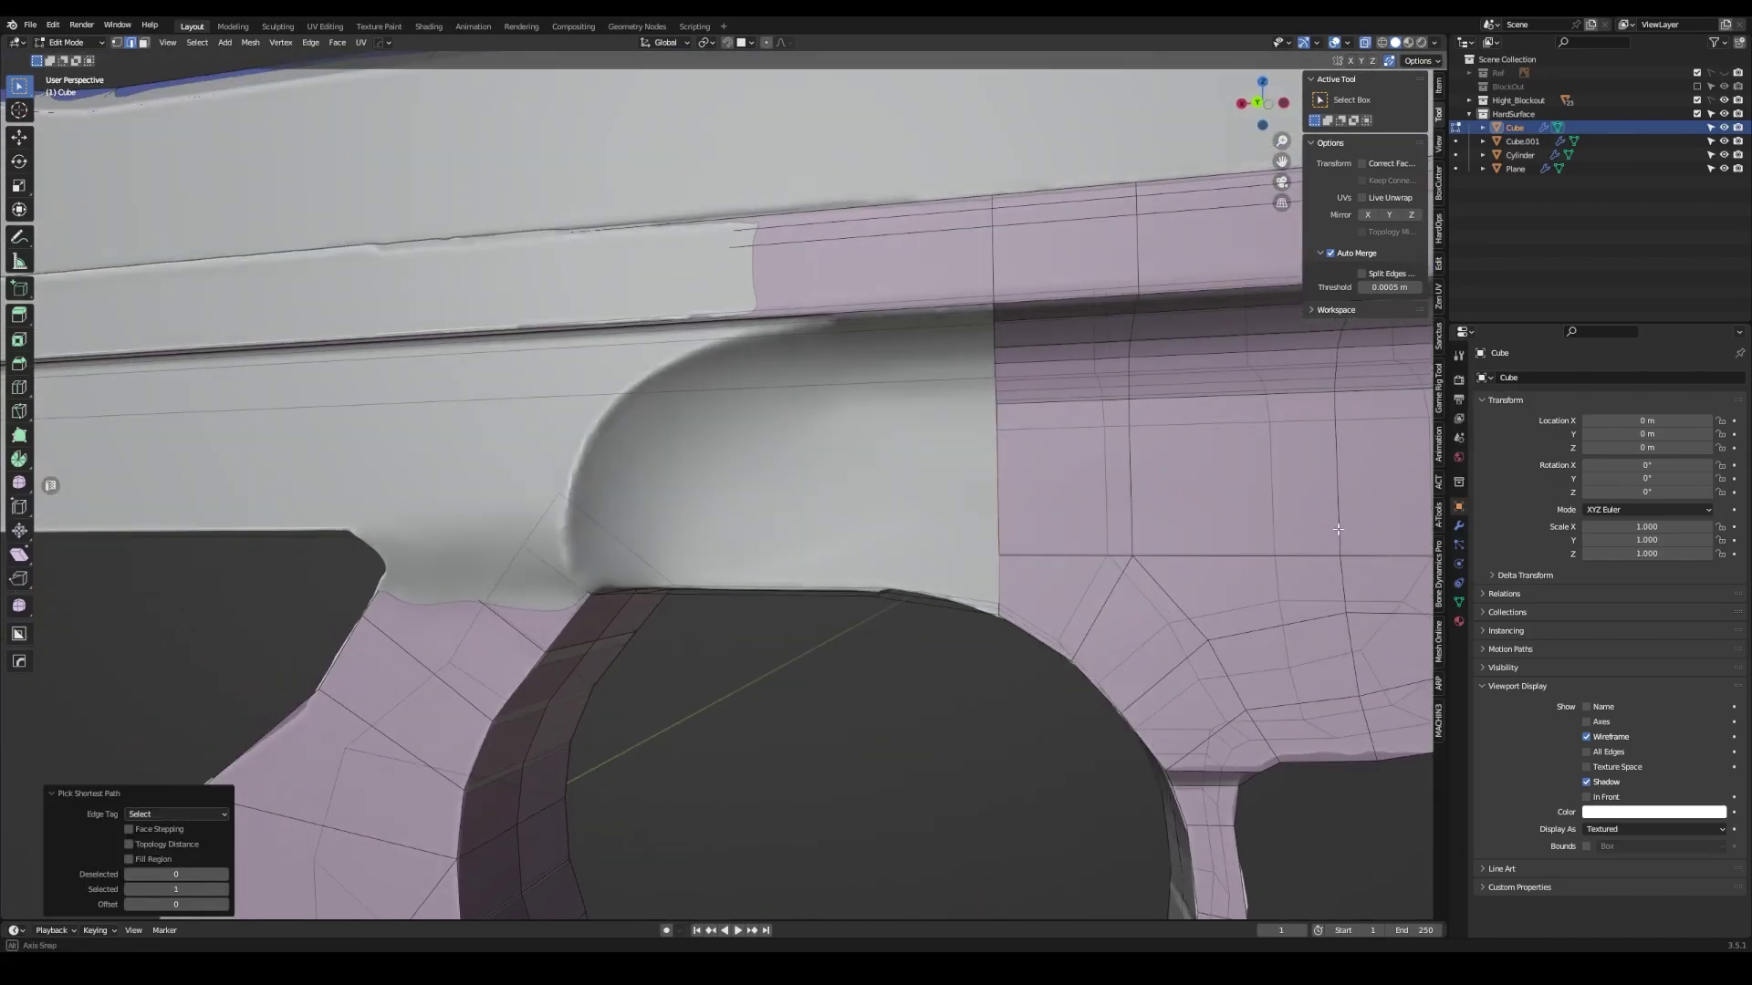
key(e)
key(x)
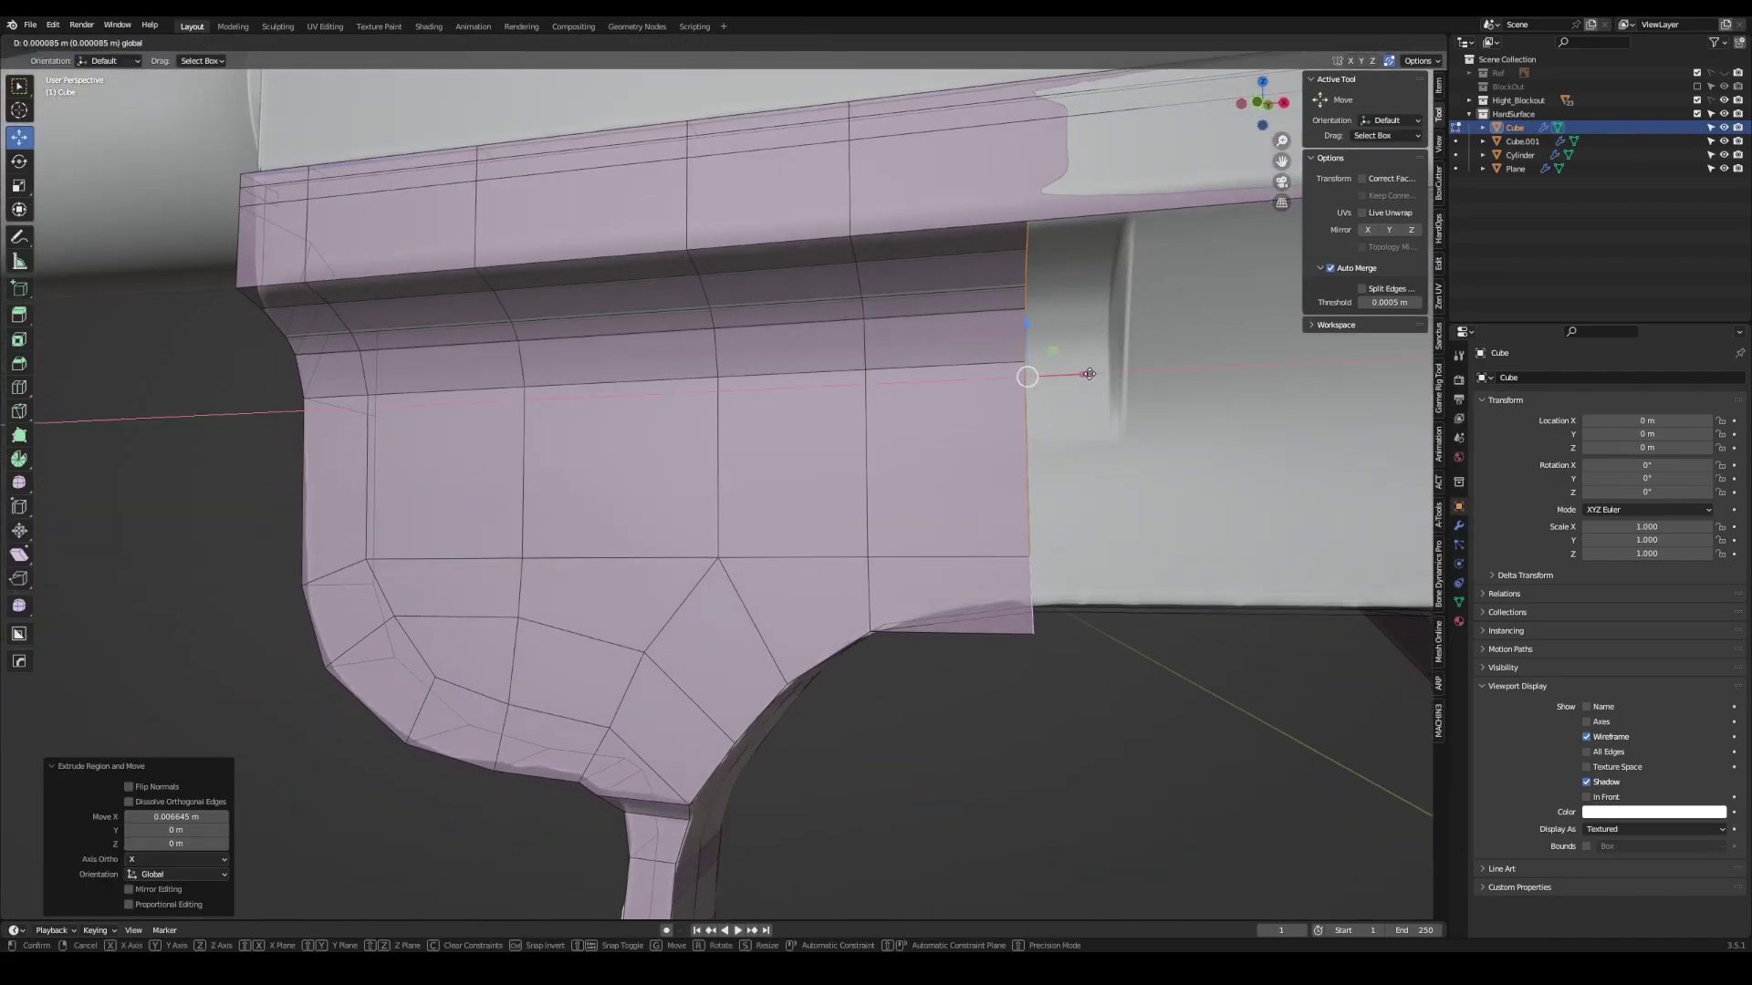
scroll(895, 619, up, 2)
scroll(904, 560, down, 3)
scroll(935, 639, down, 3)
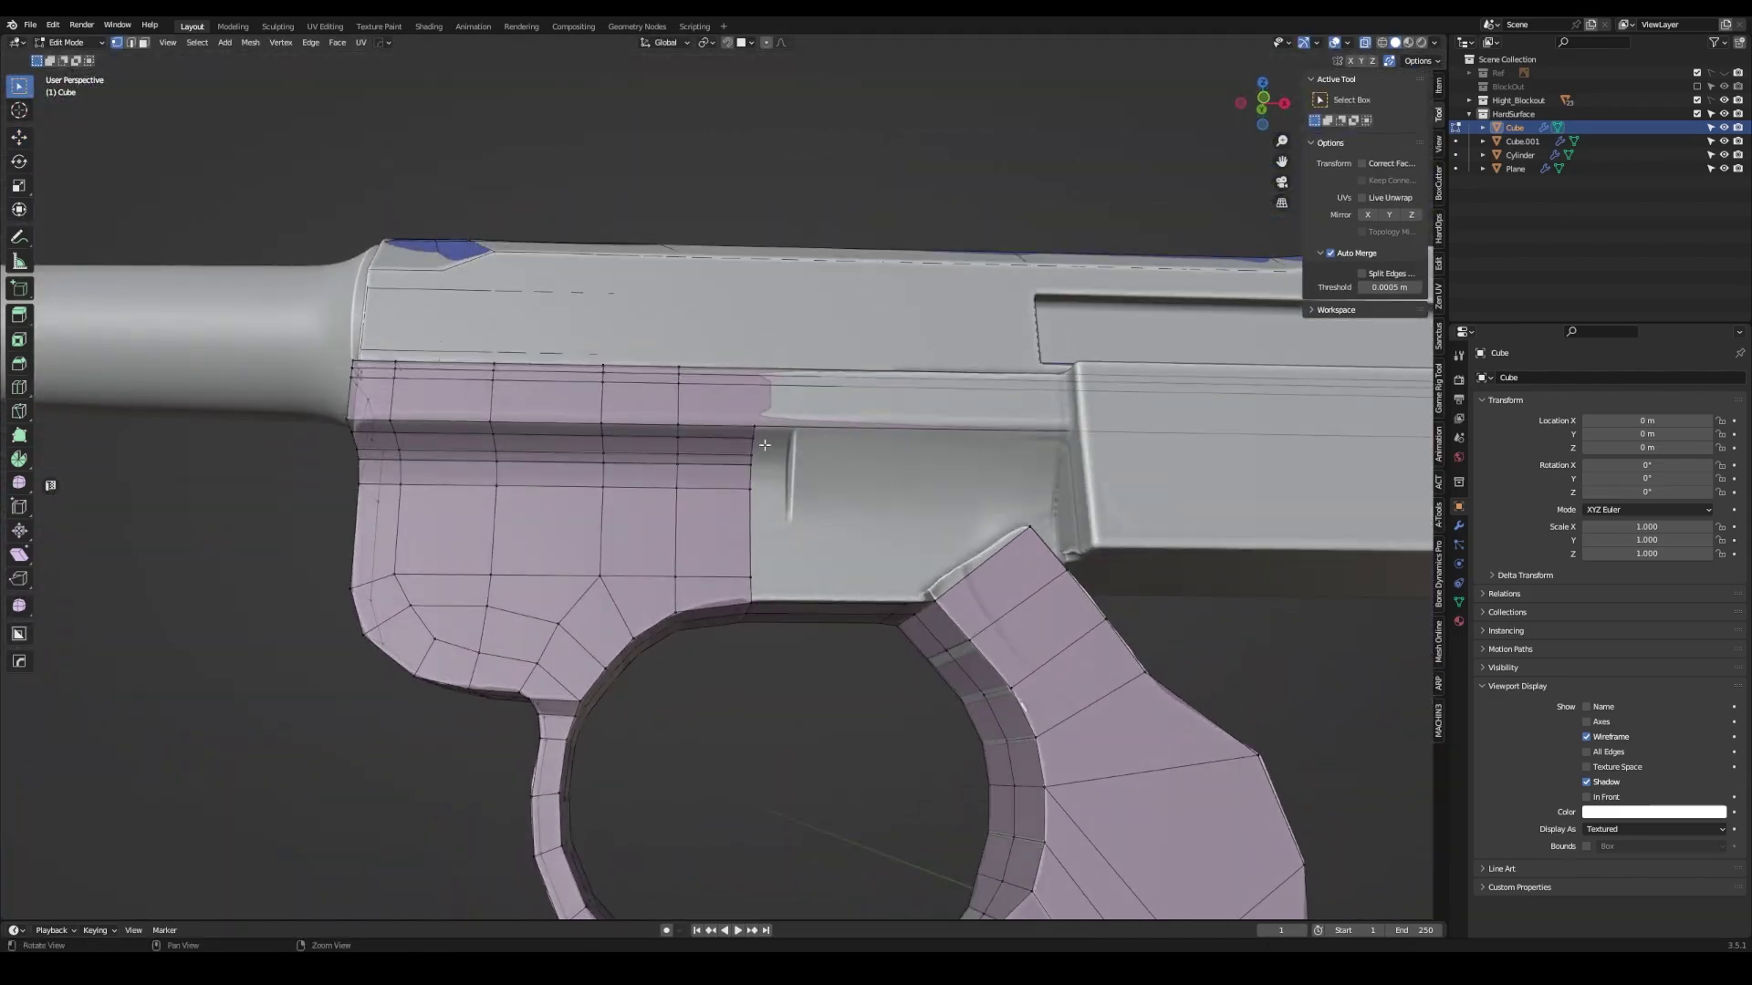
drag(748, 465, 771, 463)
key(w)
scroll(339, 534, down, 2)
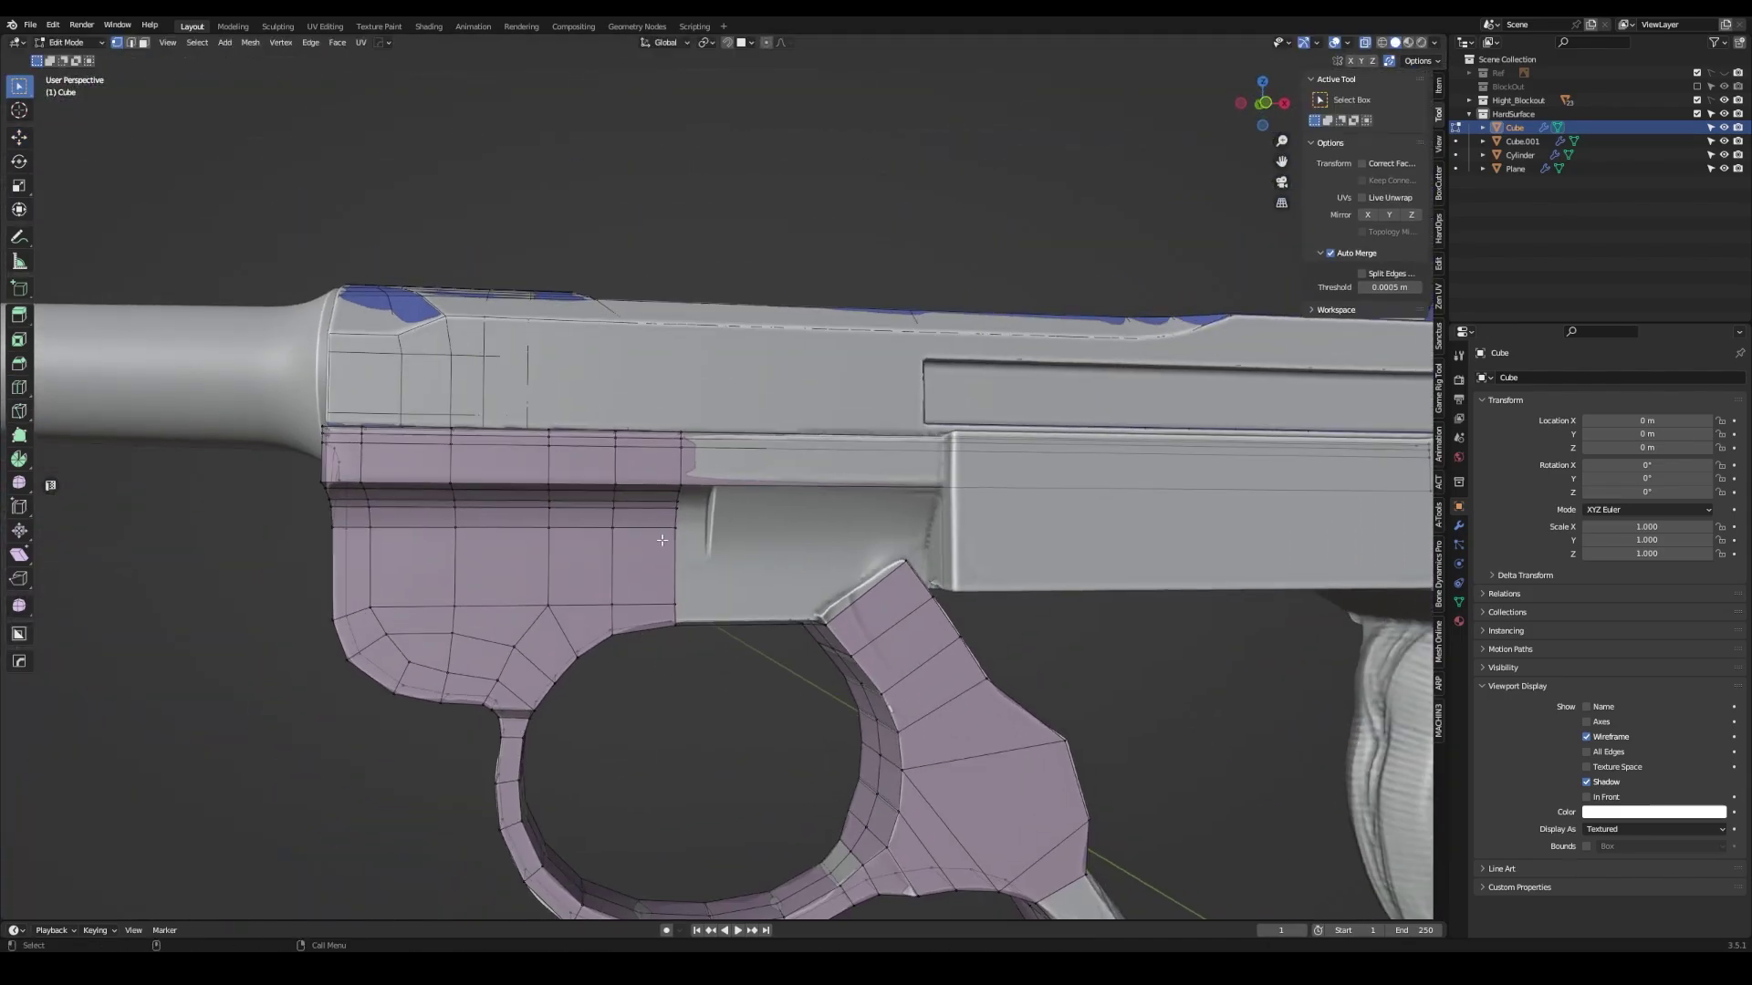
mouse_move(661, 541)
middle_down()
mouse_move(651, 423)
mouse_move(594, 377)
middle_up()
- Draw a box over the receiver's rectangular side panel and flatten it into a thin plate
key(shift+space)
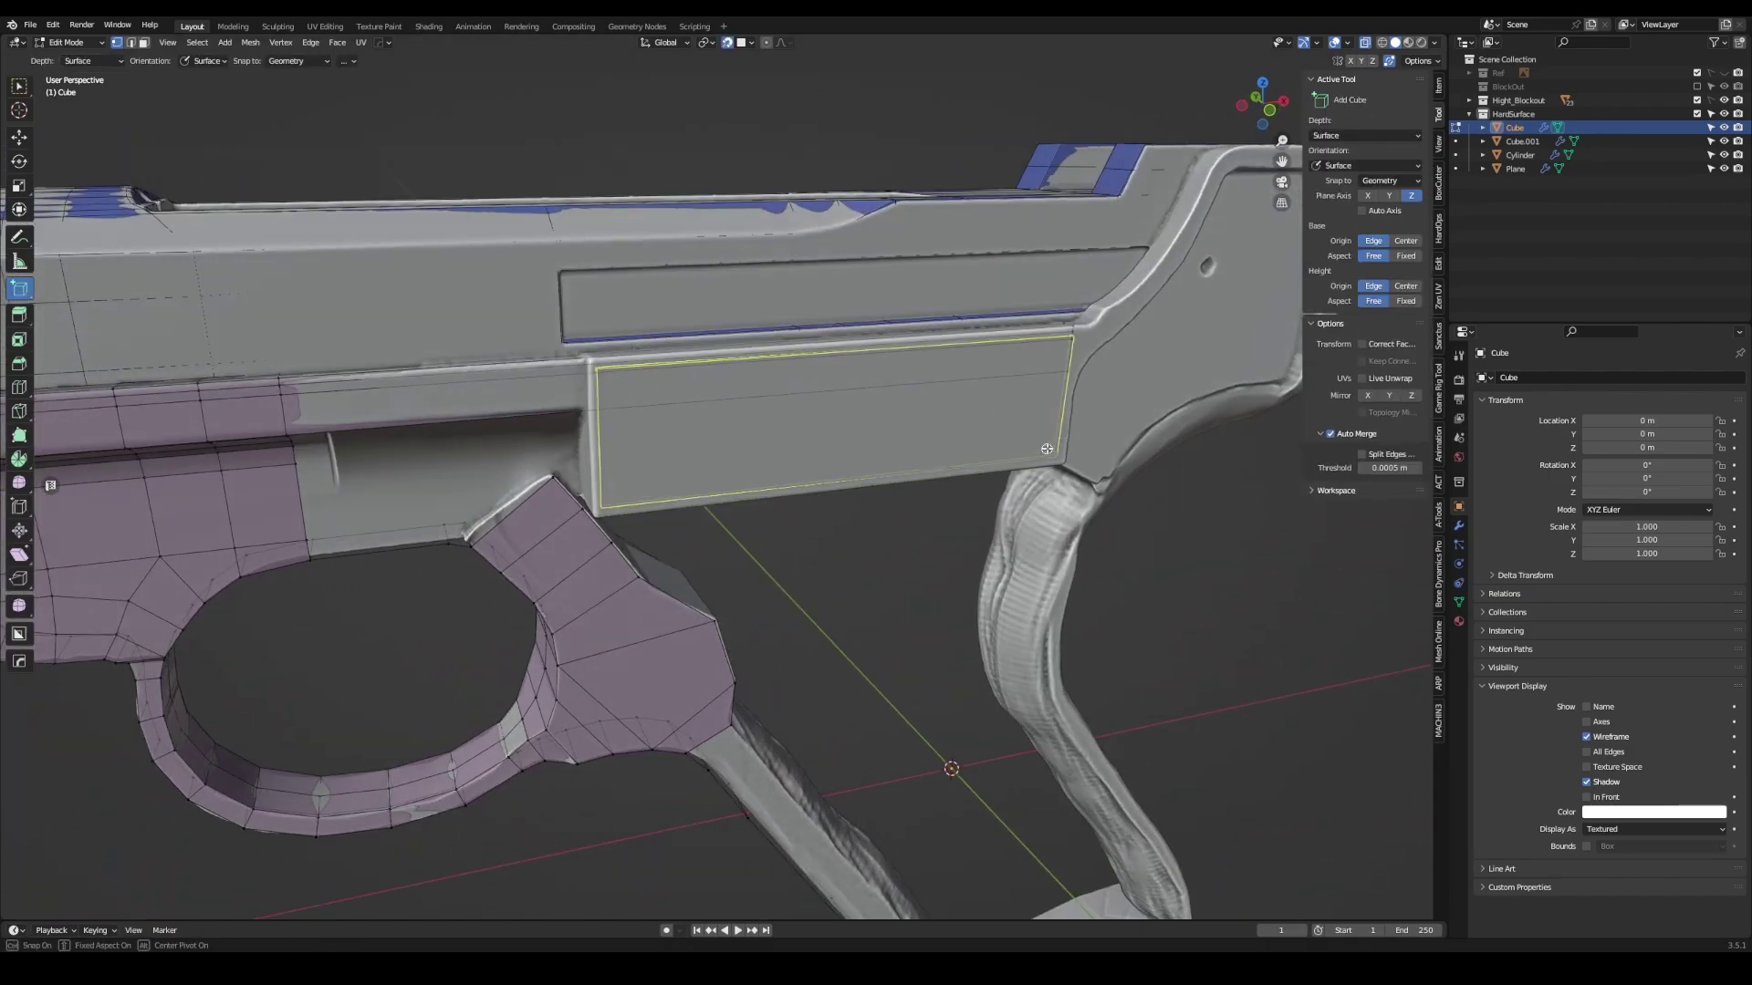
click(1195, 561)
middle_drag(1140, 547, 917, 427)
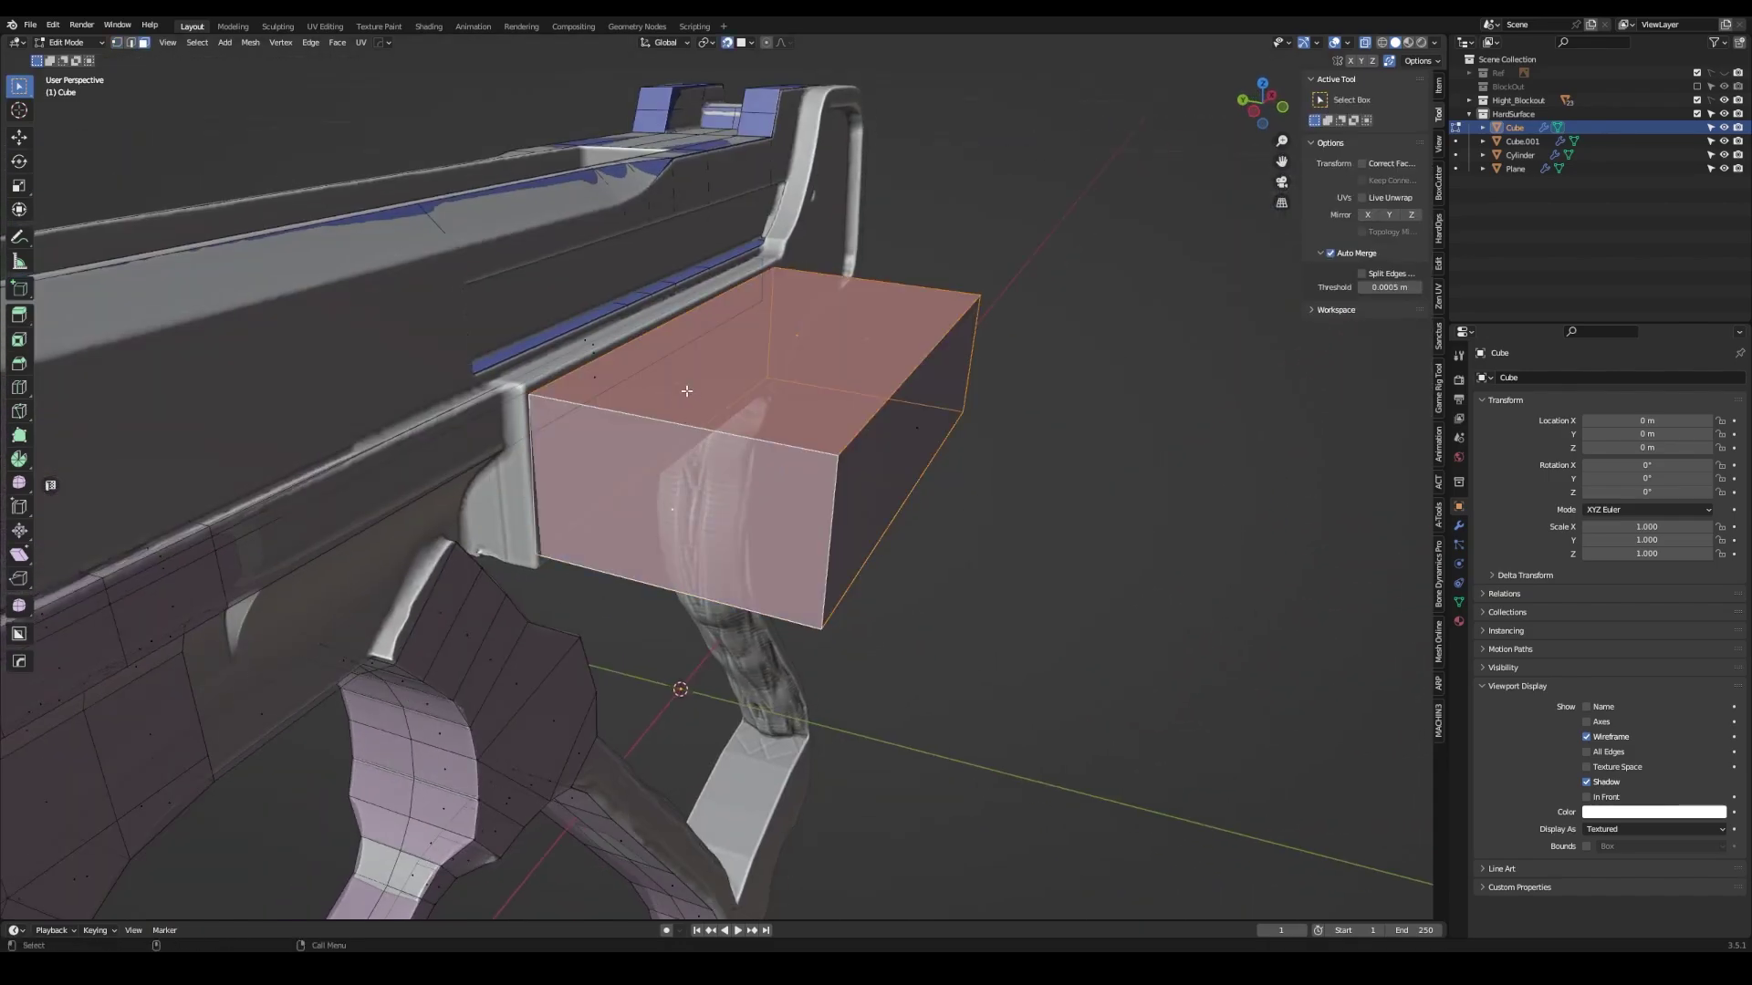
key(shift+space)
key(s)
click(917, 426)
- In front view, move the plate along Y onto the side panel
key(KP_1)
scroll(782, 403, up, 3)
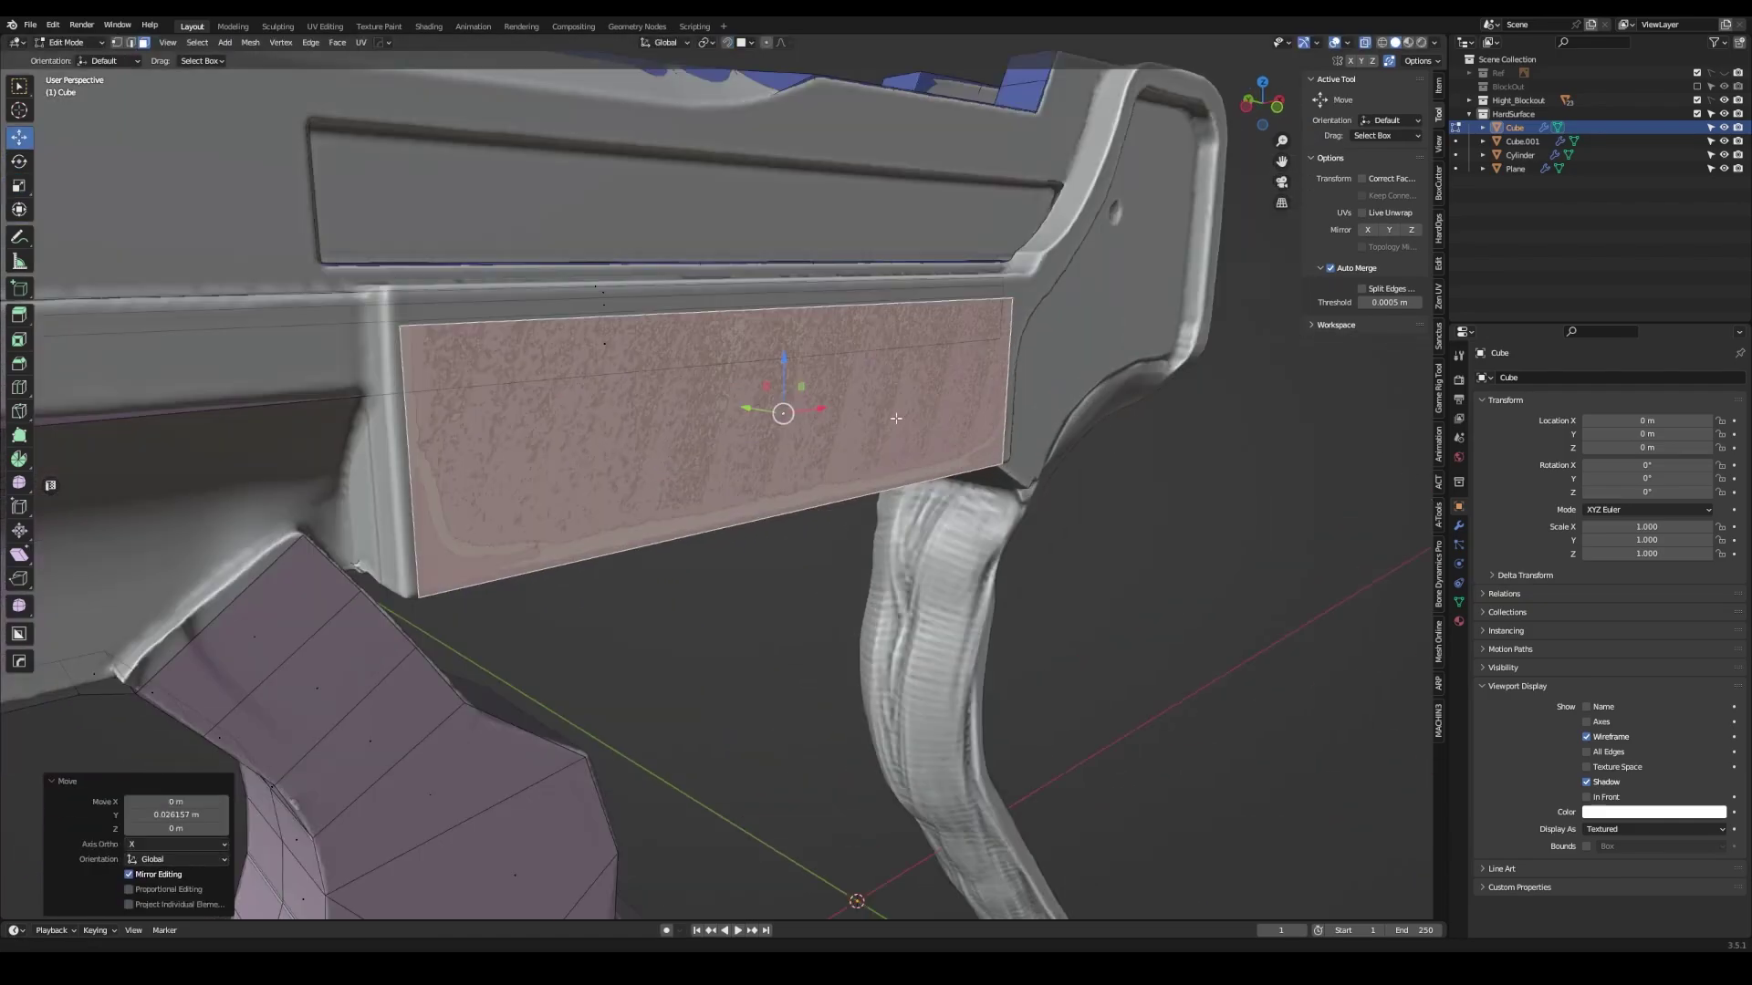
key(shift+space)
key(g)
click(585, 378)
scroll(638, 384, down, 2)
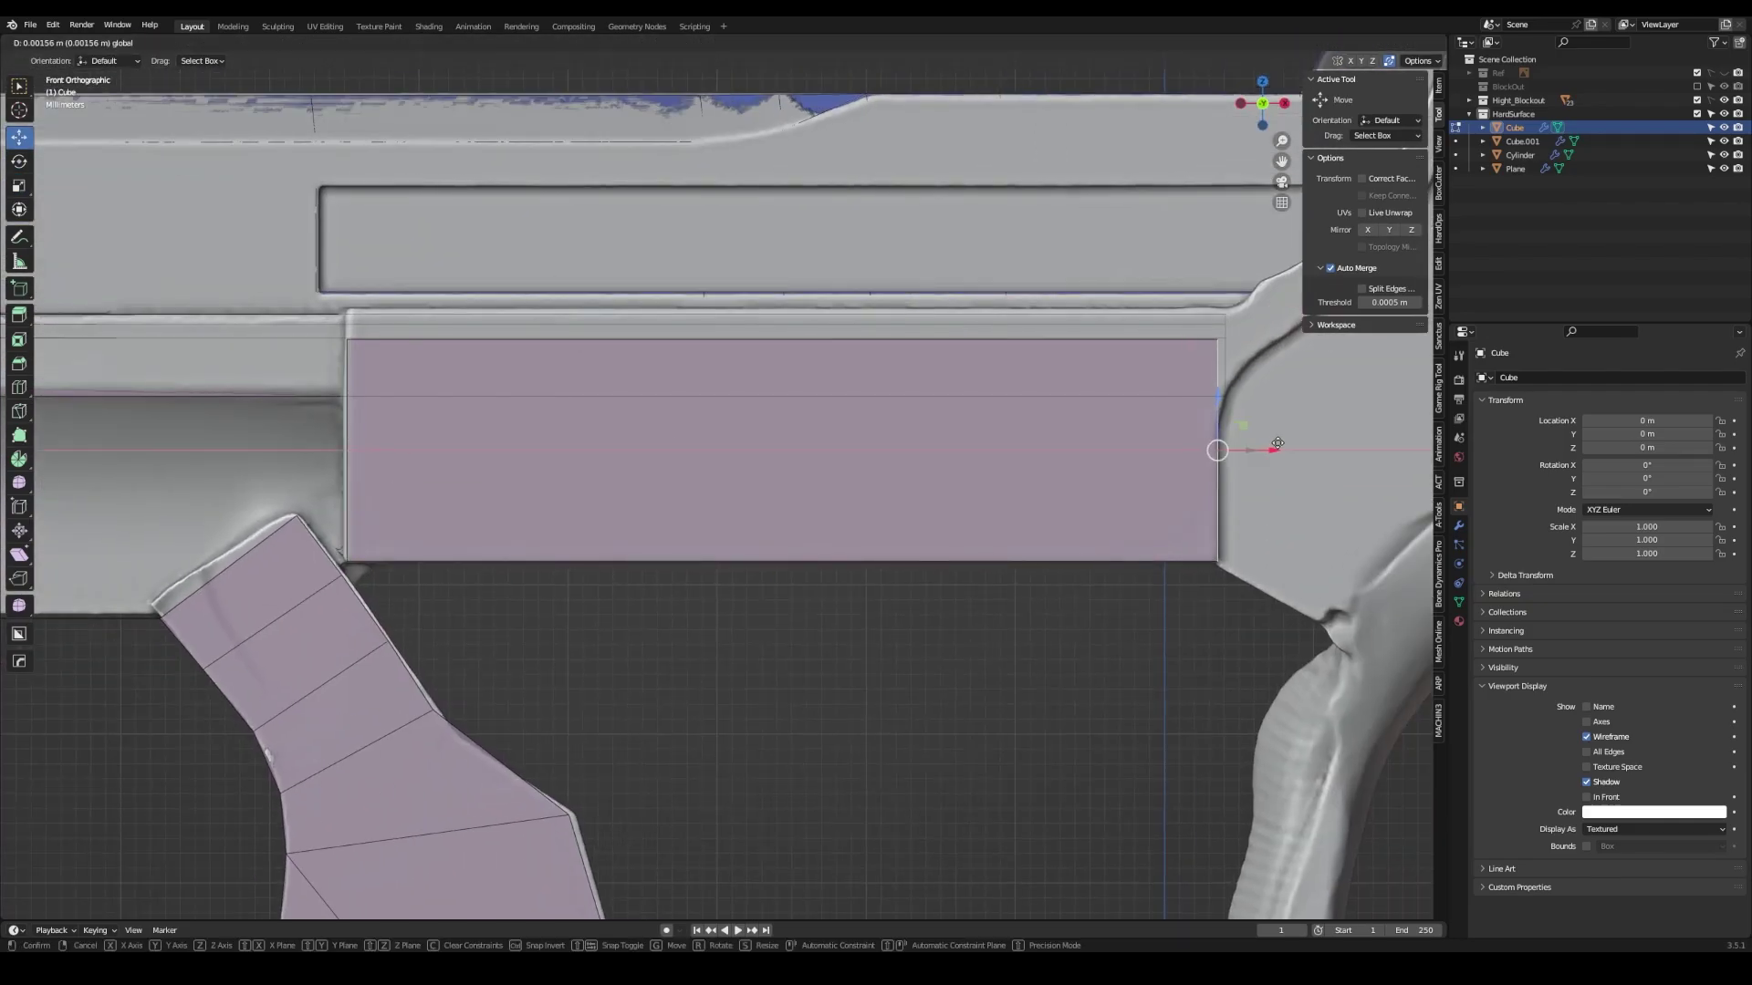
click(1277, 444)
- Separate the plate into its own object and extrude its face to give depth
key(Tab)
click(790, 345)
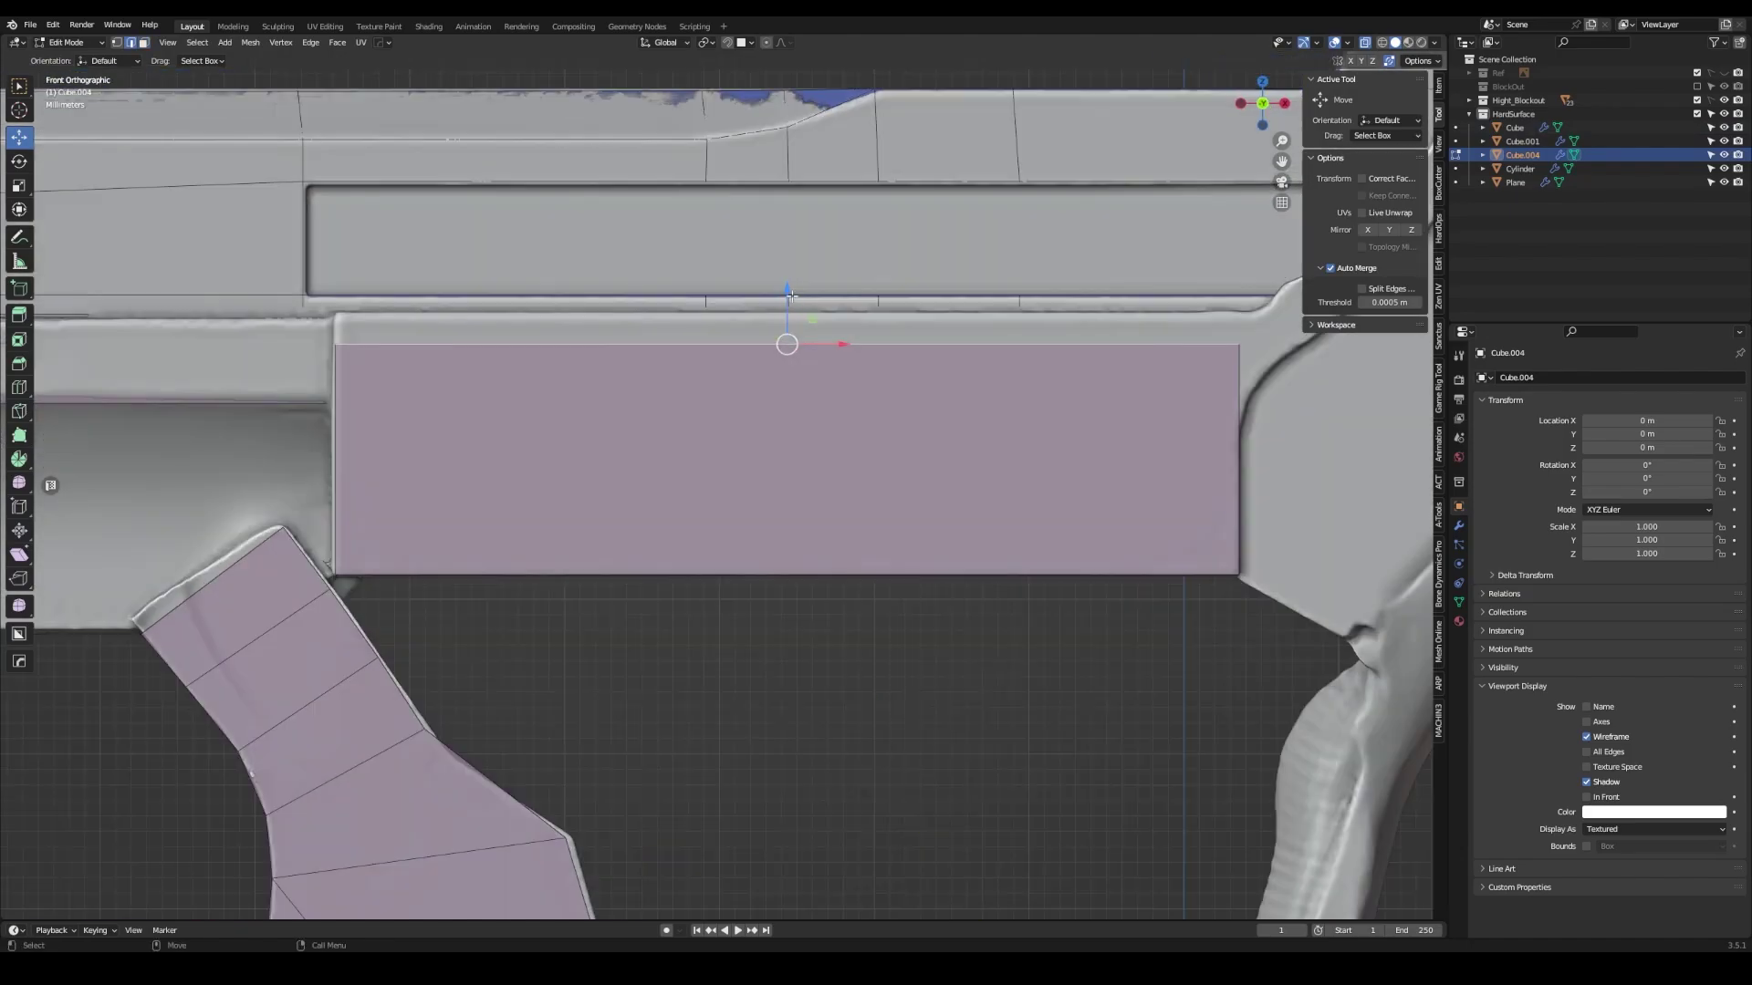
mouse_move(790, 295)
middle_down()
mouse_move(819, 359)
mouse_move(786, 364)
mouse_move(711, 321)
mouse_move(528, 423)
mouse_move(741, 506)
middle_up()
click(786, 364)
key(e)
click(1177, 461)
- Extrude the plate's rear corner edge toward the grip frame's curved rim
key(w)
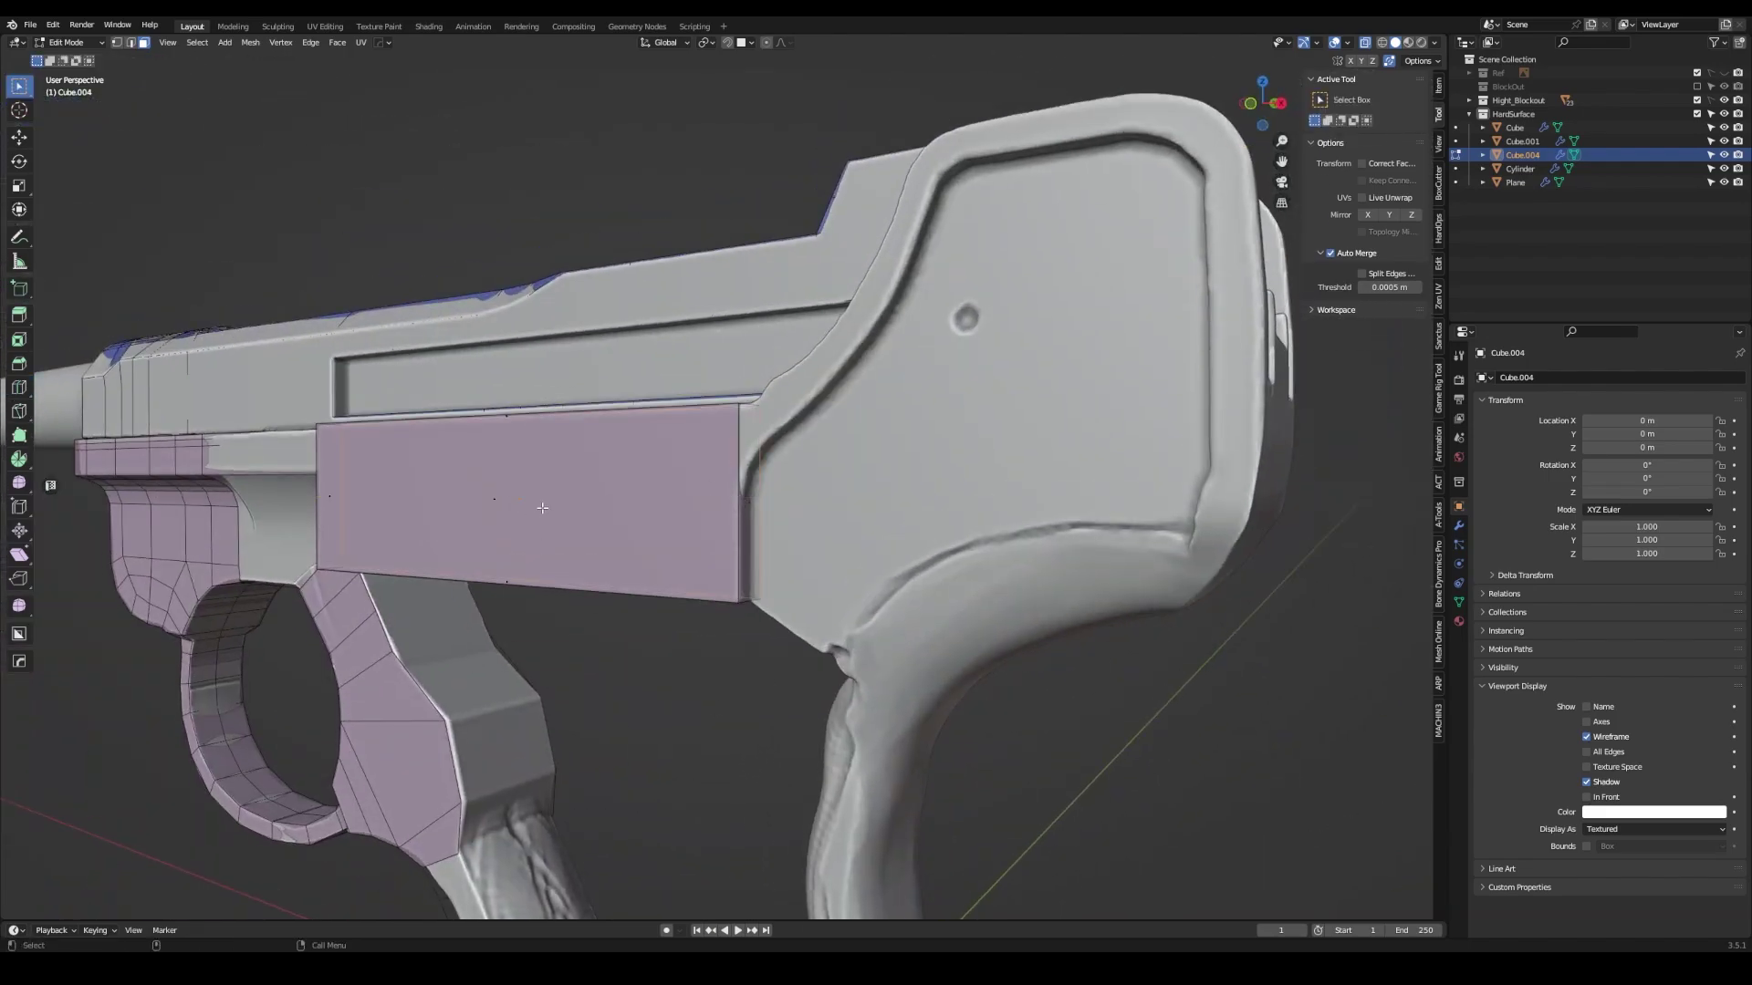
middle_drag(543, 508, 693, 493)
key(e)
click(693, 493)
key(KP_1)
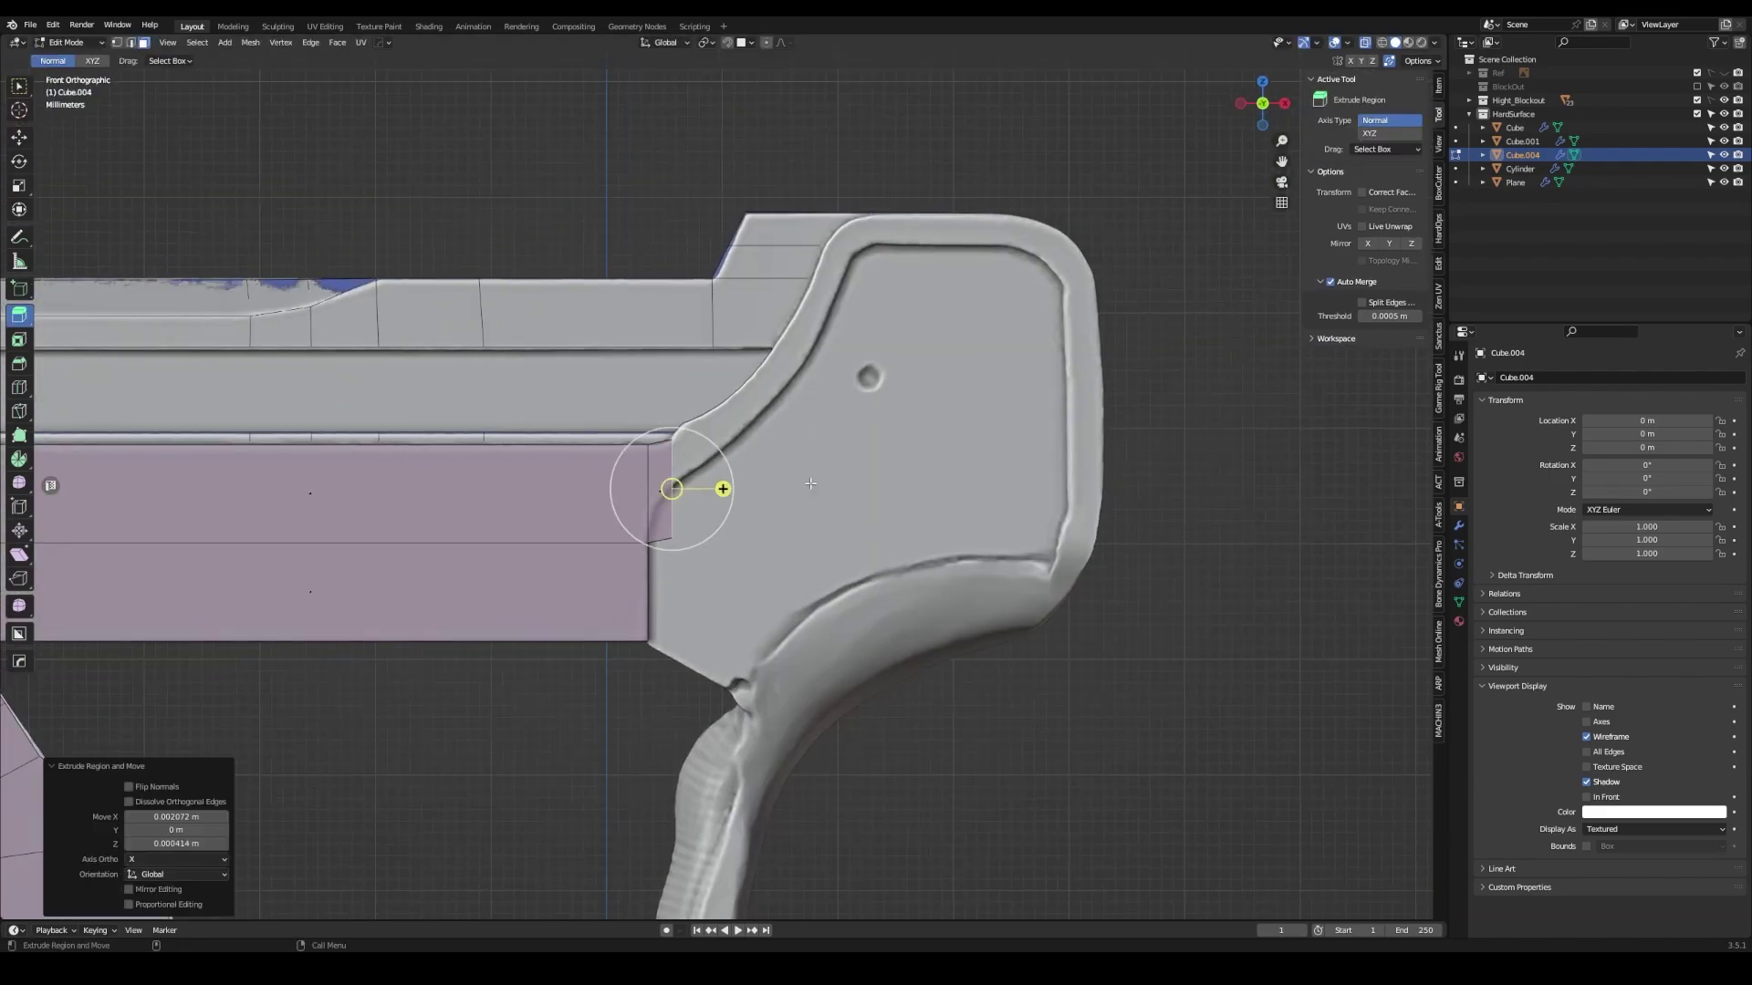
key(shift+space)
key(g)
- Remove the extra modifier, keeping Subdivision, and rotate the new edge to follow the curve
click(1458, 526)
click(1719, 401)
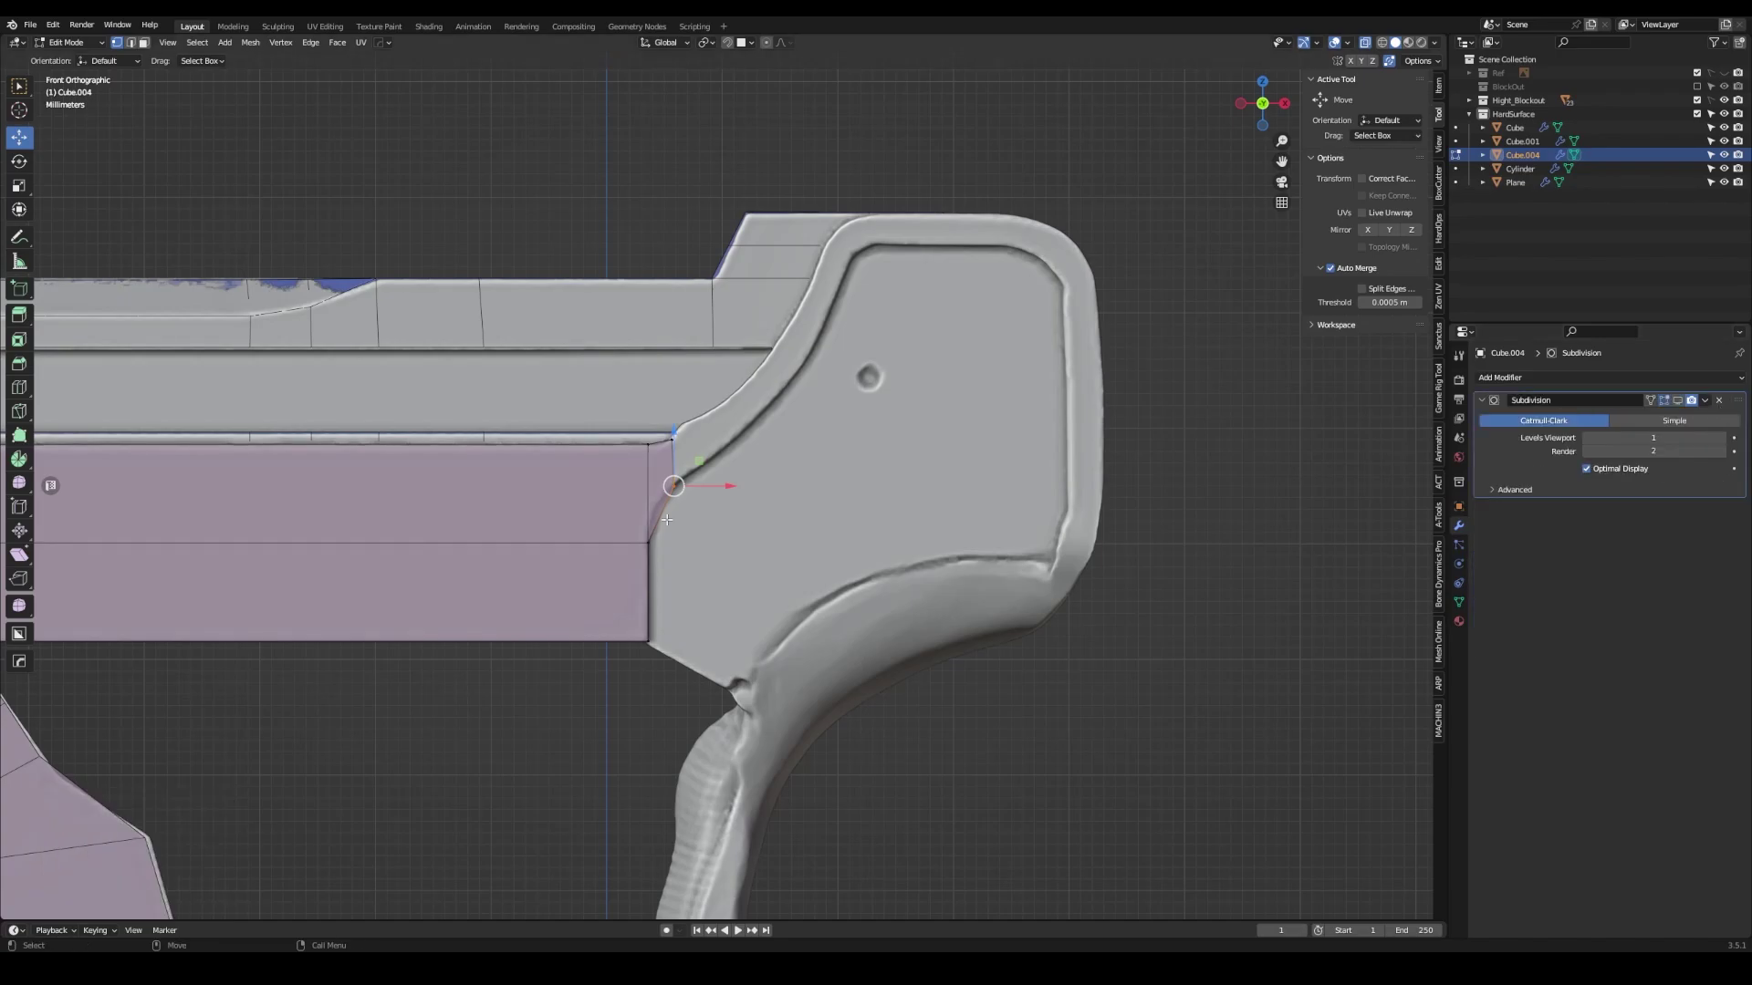
mouse_move(639, 511)
middle_down()
mouse_move(725, 522)
mouse_move(819, 473)
middle_up()
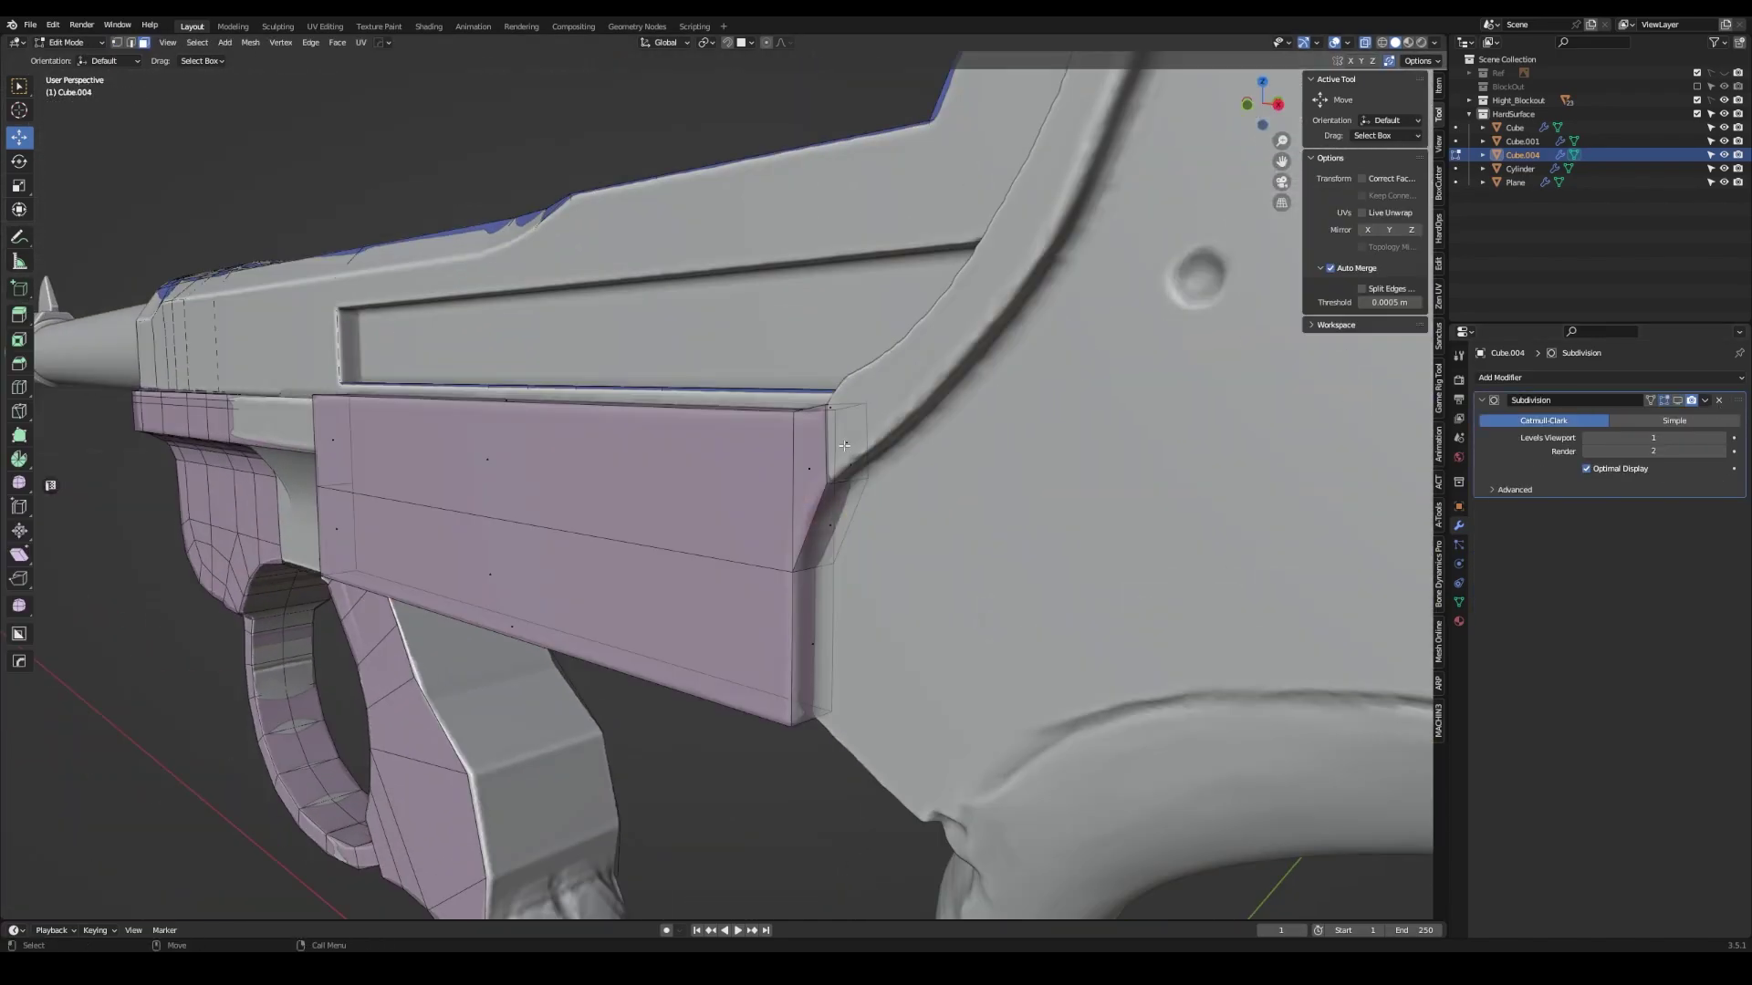
key(KP_1)
key(shift+space)
key(r)
drag(750, 442, 746, 444)
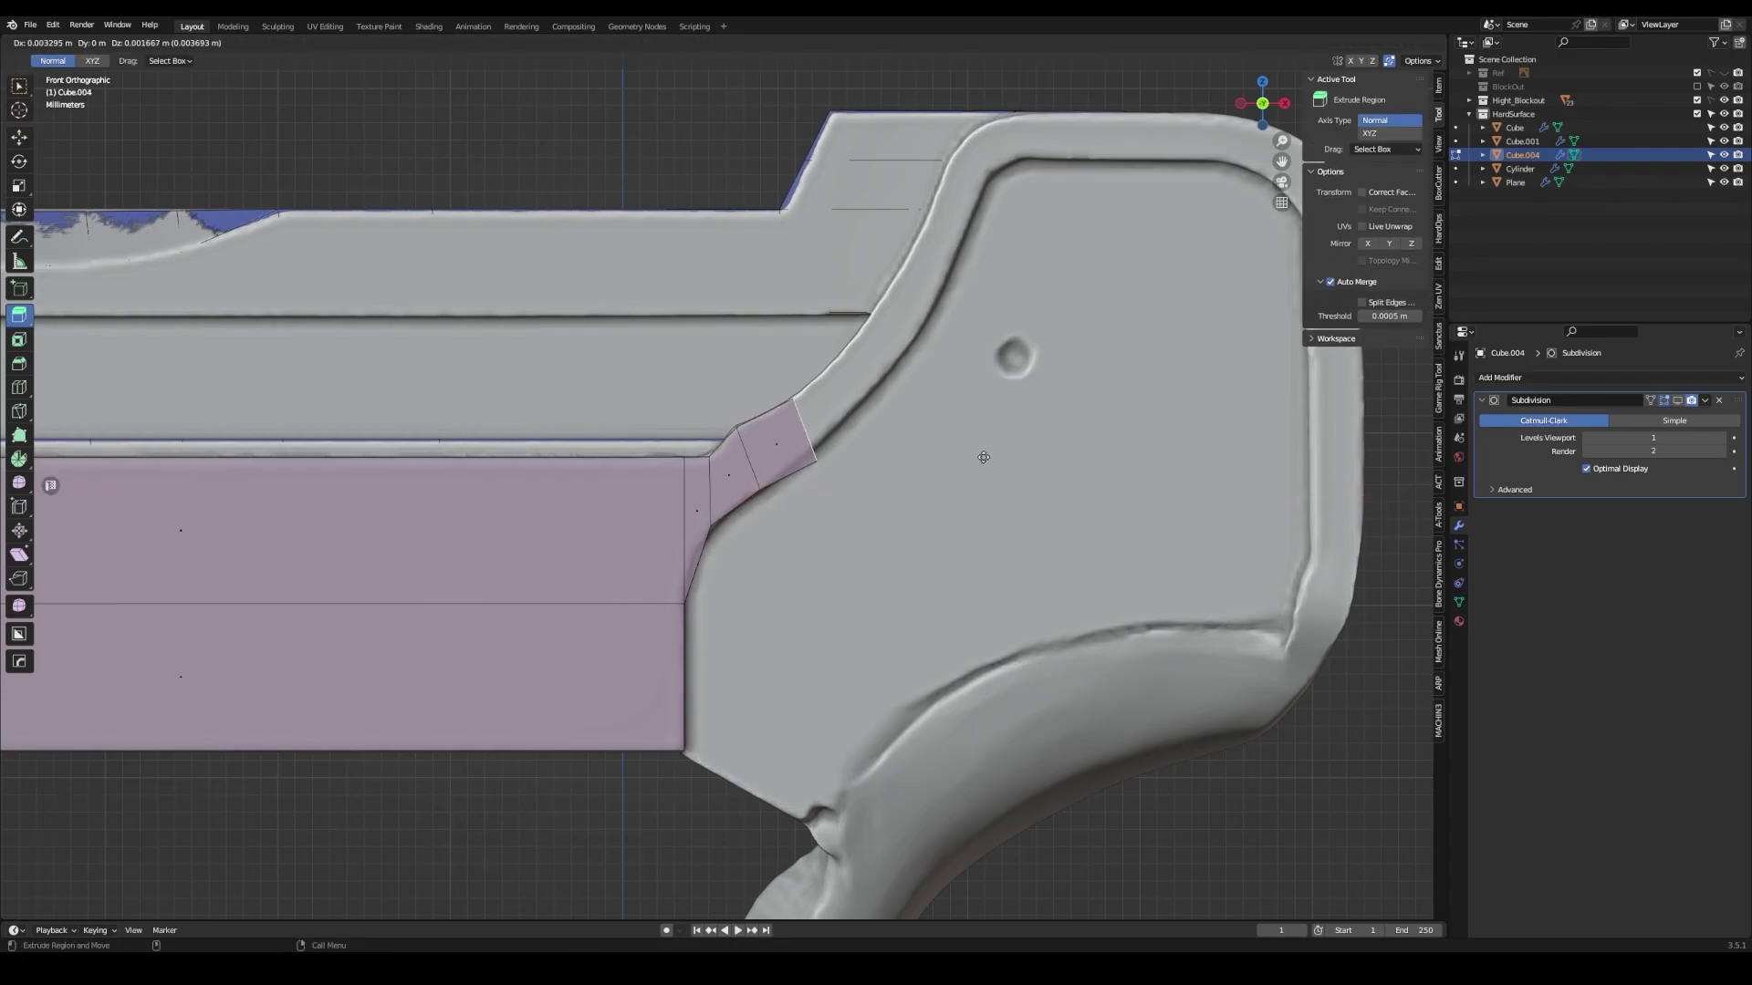
click(838, 429)
- Add a Y-axis Hops_Mirror to Cube.004
key(Tab)
mouse_move(837, 429)
middle_down()
mouse_move(848, 736)
mouse_move(652, 501)
mouse_move(666, 493)
middle_up()
key(alt+x)
click(809, 711)
key(Tab)
- From the front view, extrude the strip's end edge further along the frame rim's curve
key(KP_1)
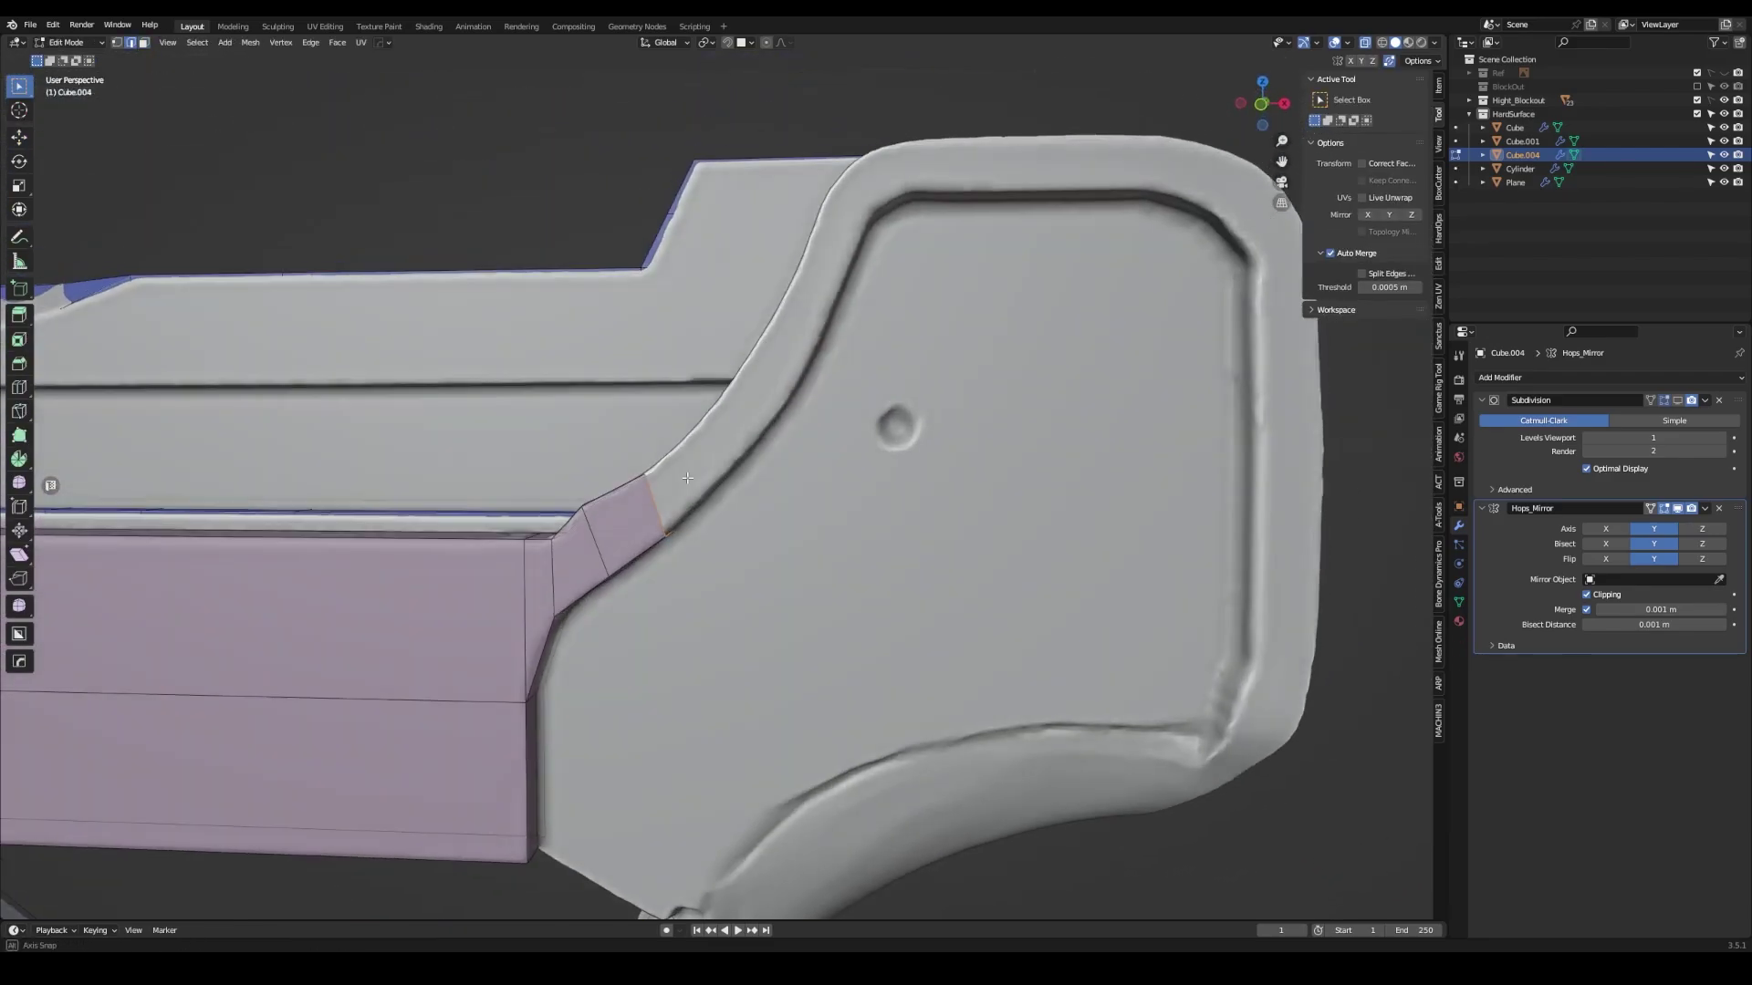
key(e)
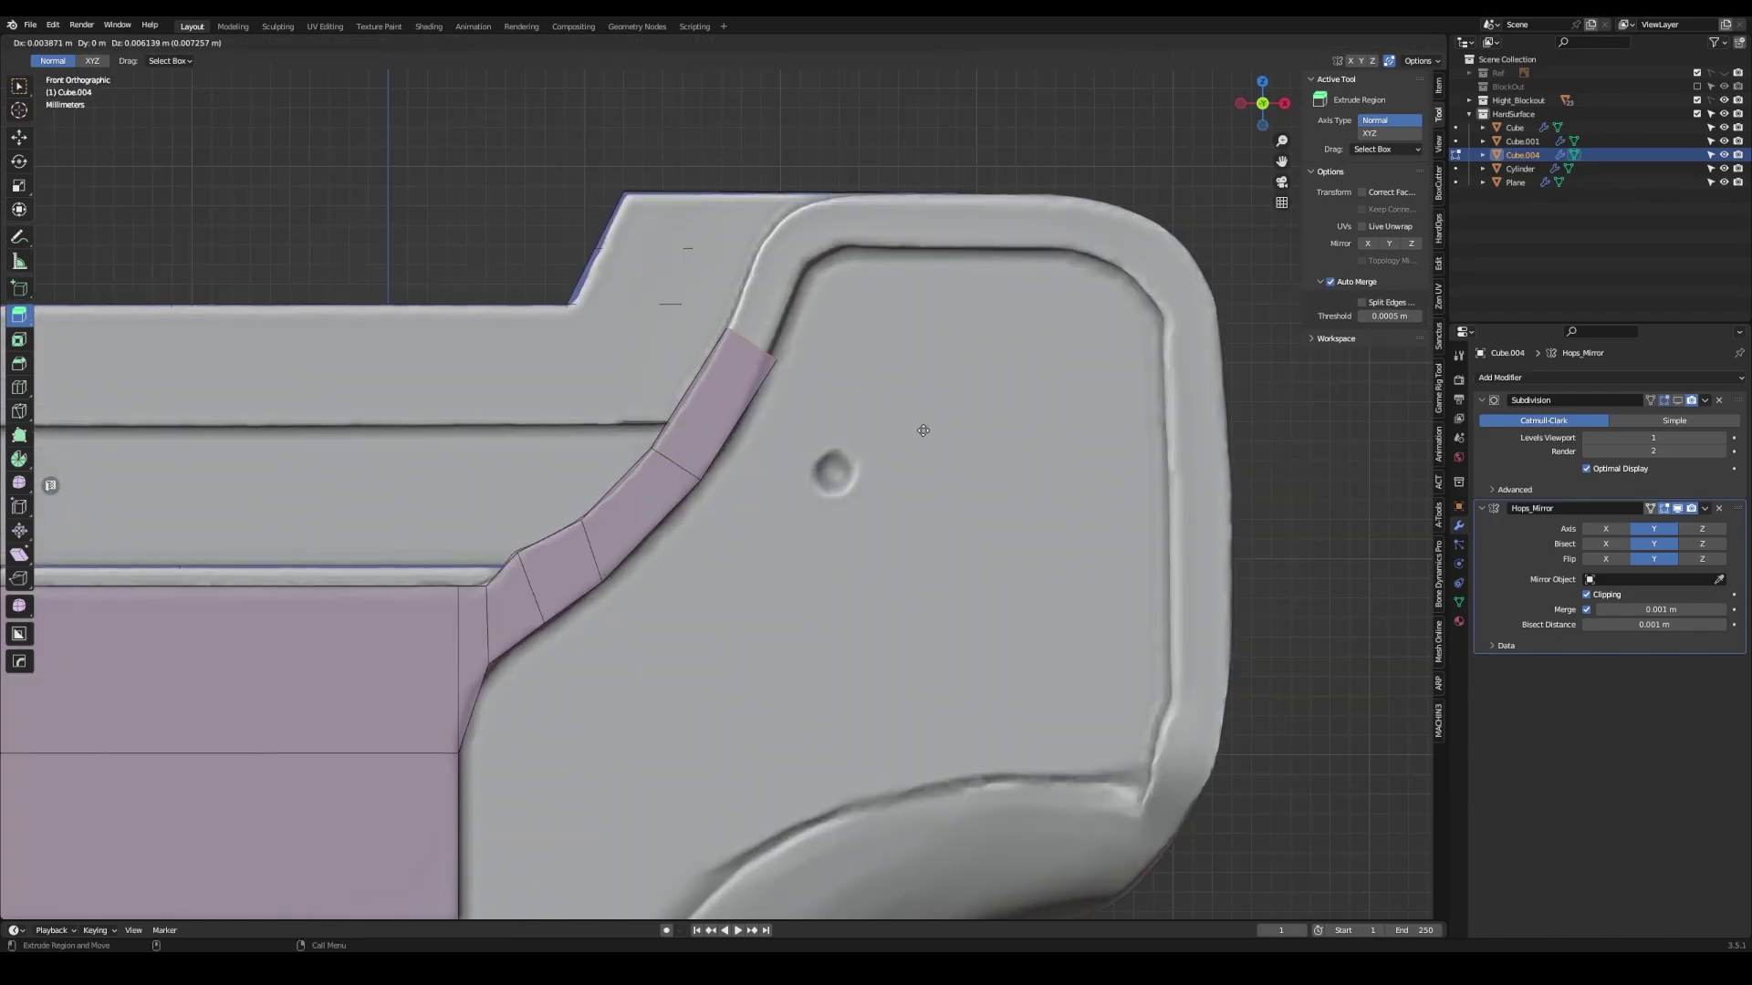
click(942, 281)
shift+middle_drag(942, 282, 868, 357)
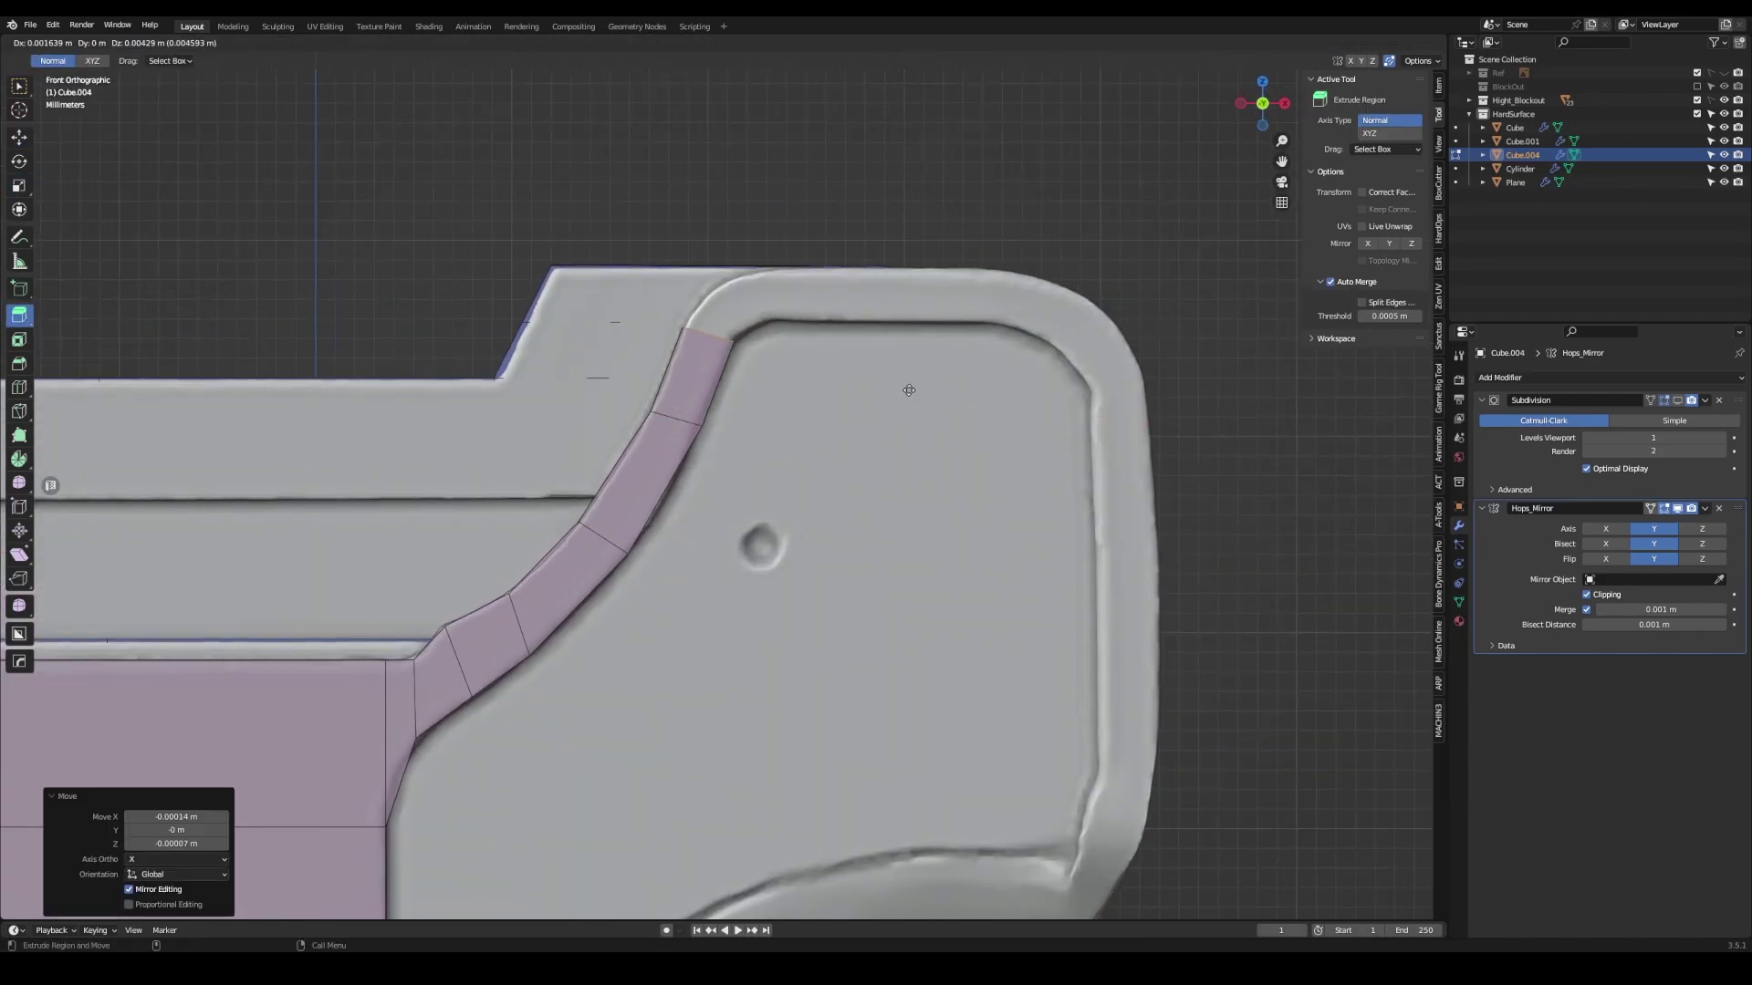
key(g)
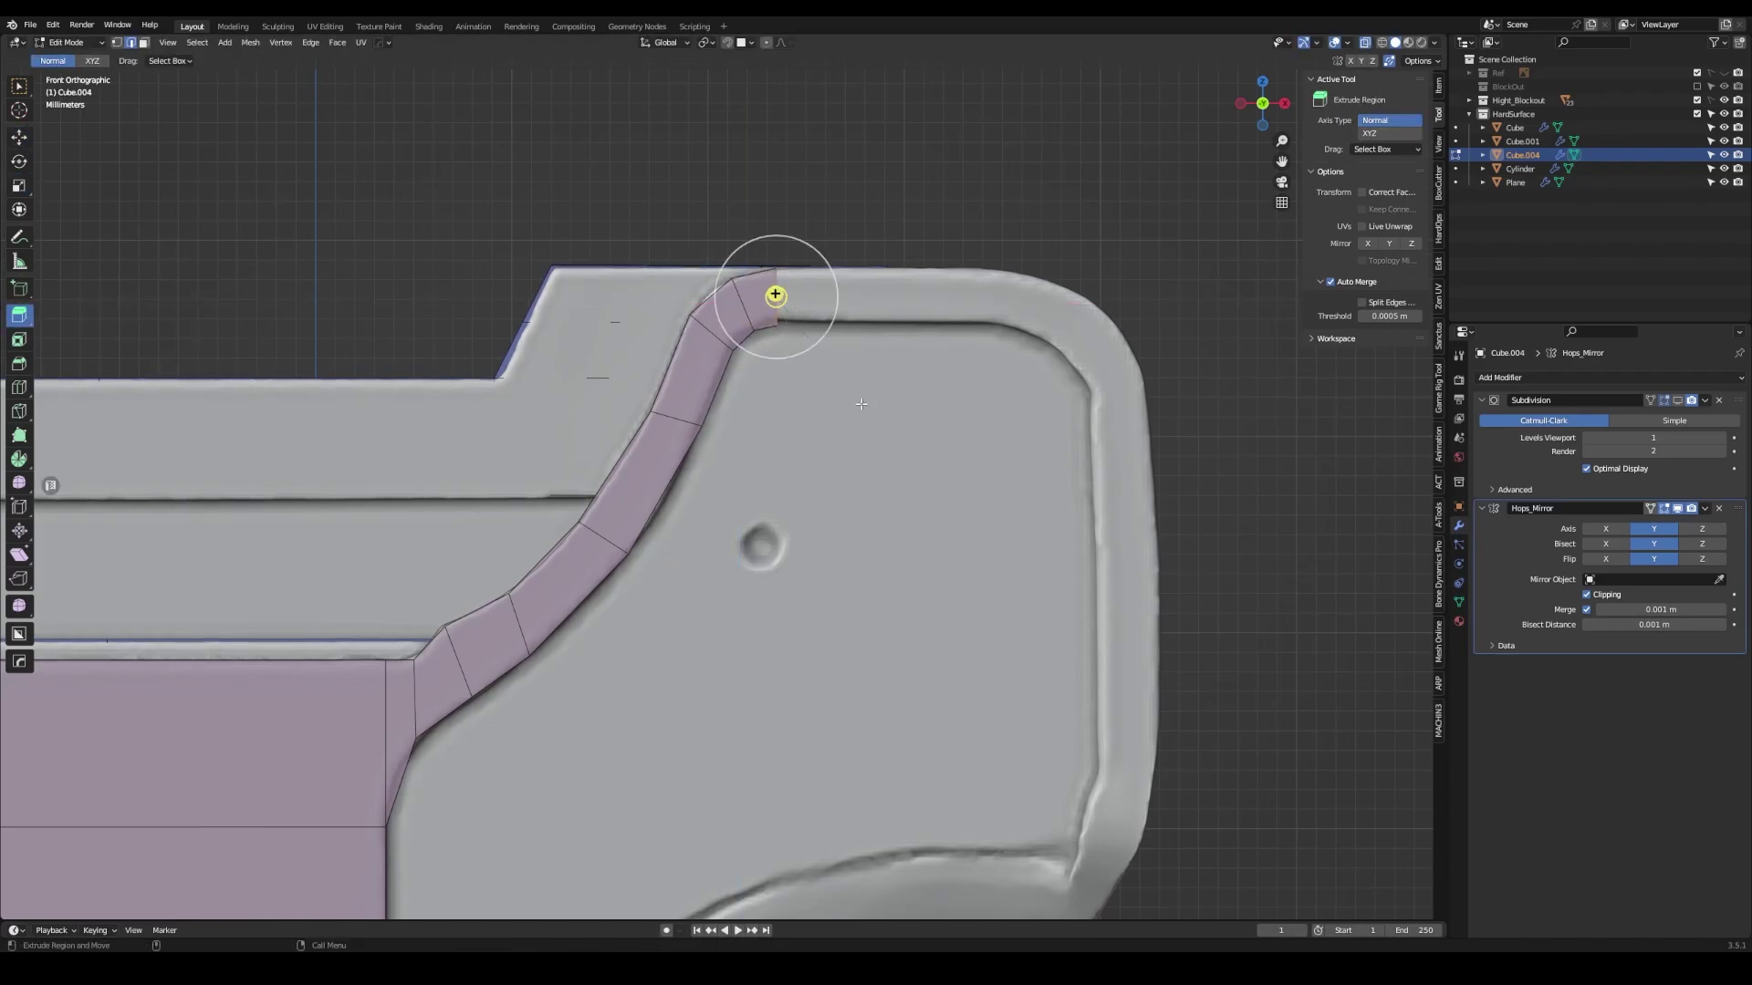
click(1134, 390)
key(g)
mouse_move(1134, 390)
shift+middle_down()
mouse_move(1006, 411)
mouse_move(978, 356)
shift+middle_up()
key(Escape)
- Extrude the strip down the rim's rear edge and line the end edge up with the rim
key(e)
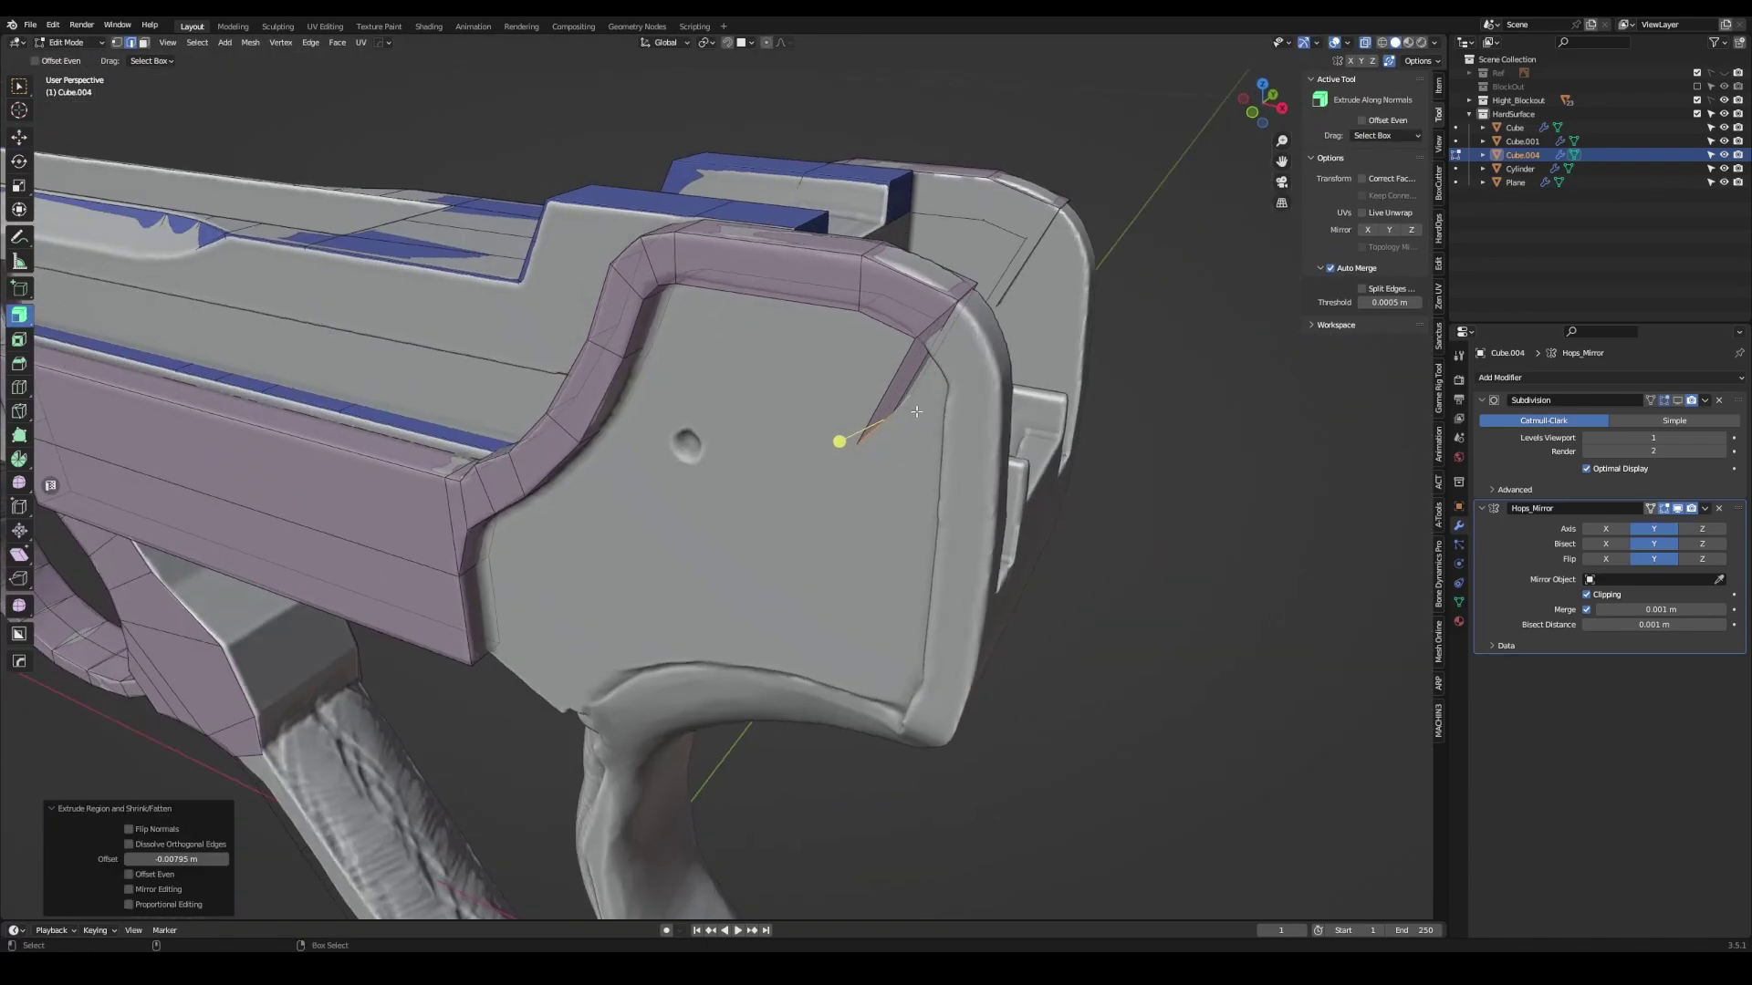
key(KP_1)
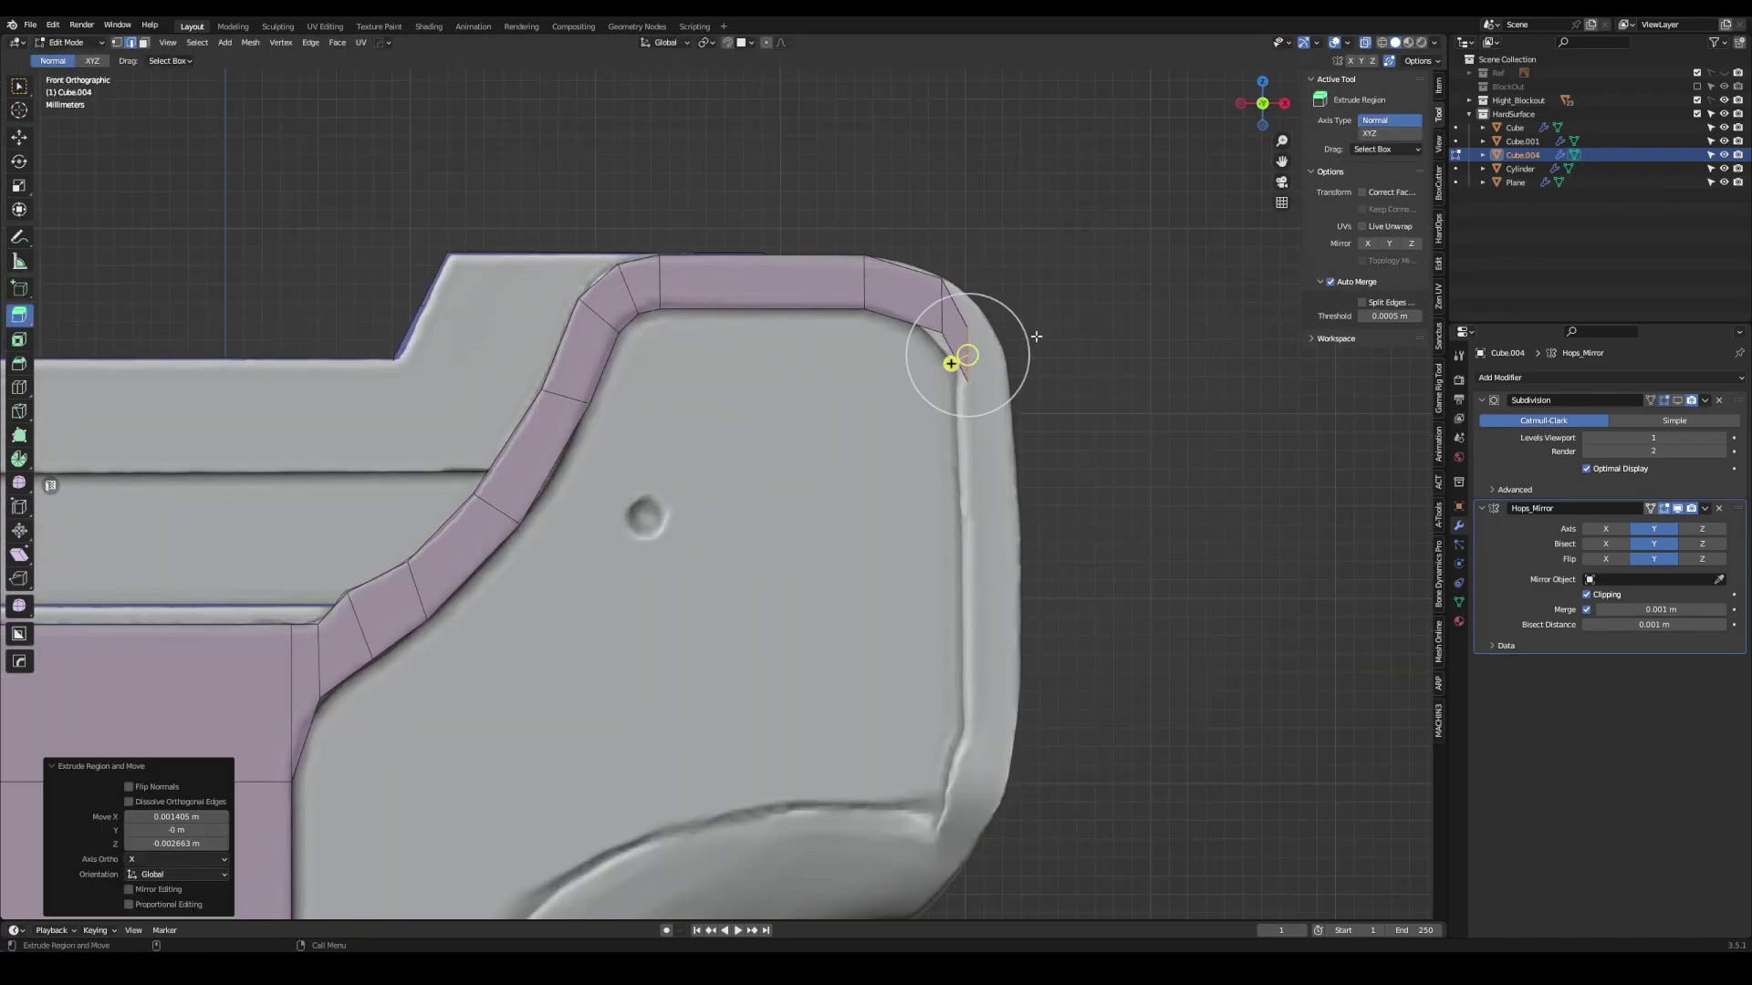
key(Escape)
key(e)
middle_drag(940, 313, 958, 328)
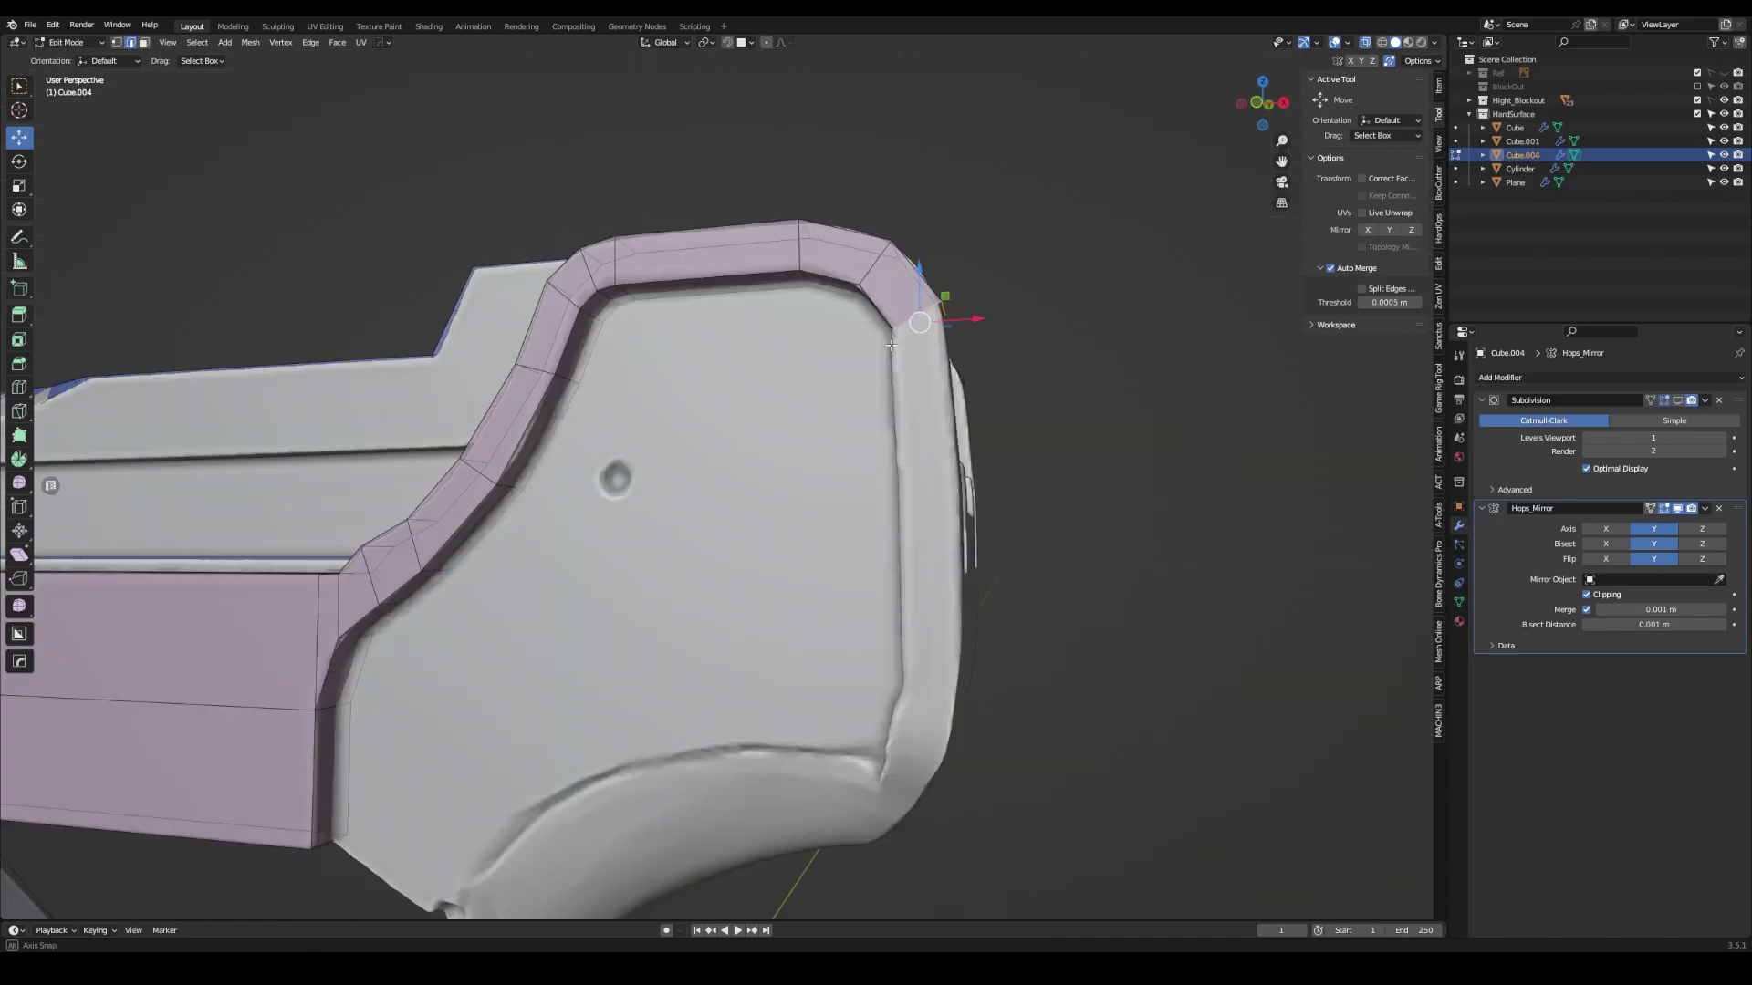
drag(921, 328, 1089, 713)
key(Escape)
mouse_move(1062, 798)
shift+middle_down()
mouse_move(1127, 567)
mouse_move(1063, 598)
mouse_move(1081, 649)
mouse_move(1095, 501)
shift+middle_up()
click(1144, 622)
key(KP_1)
click(1081, 598)
click(1106, 651)
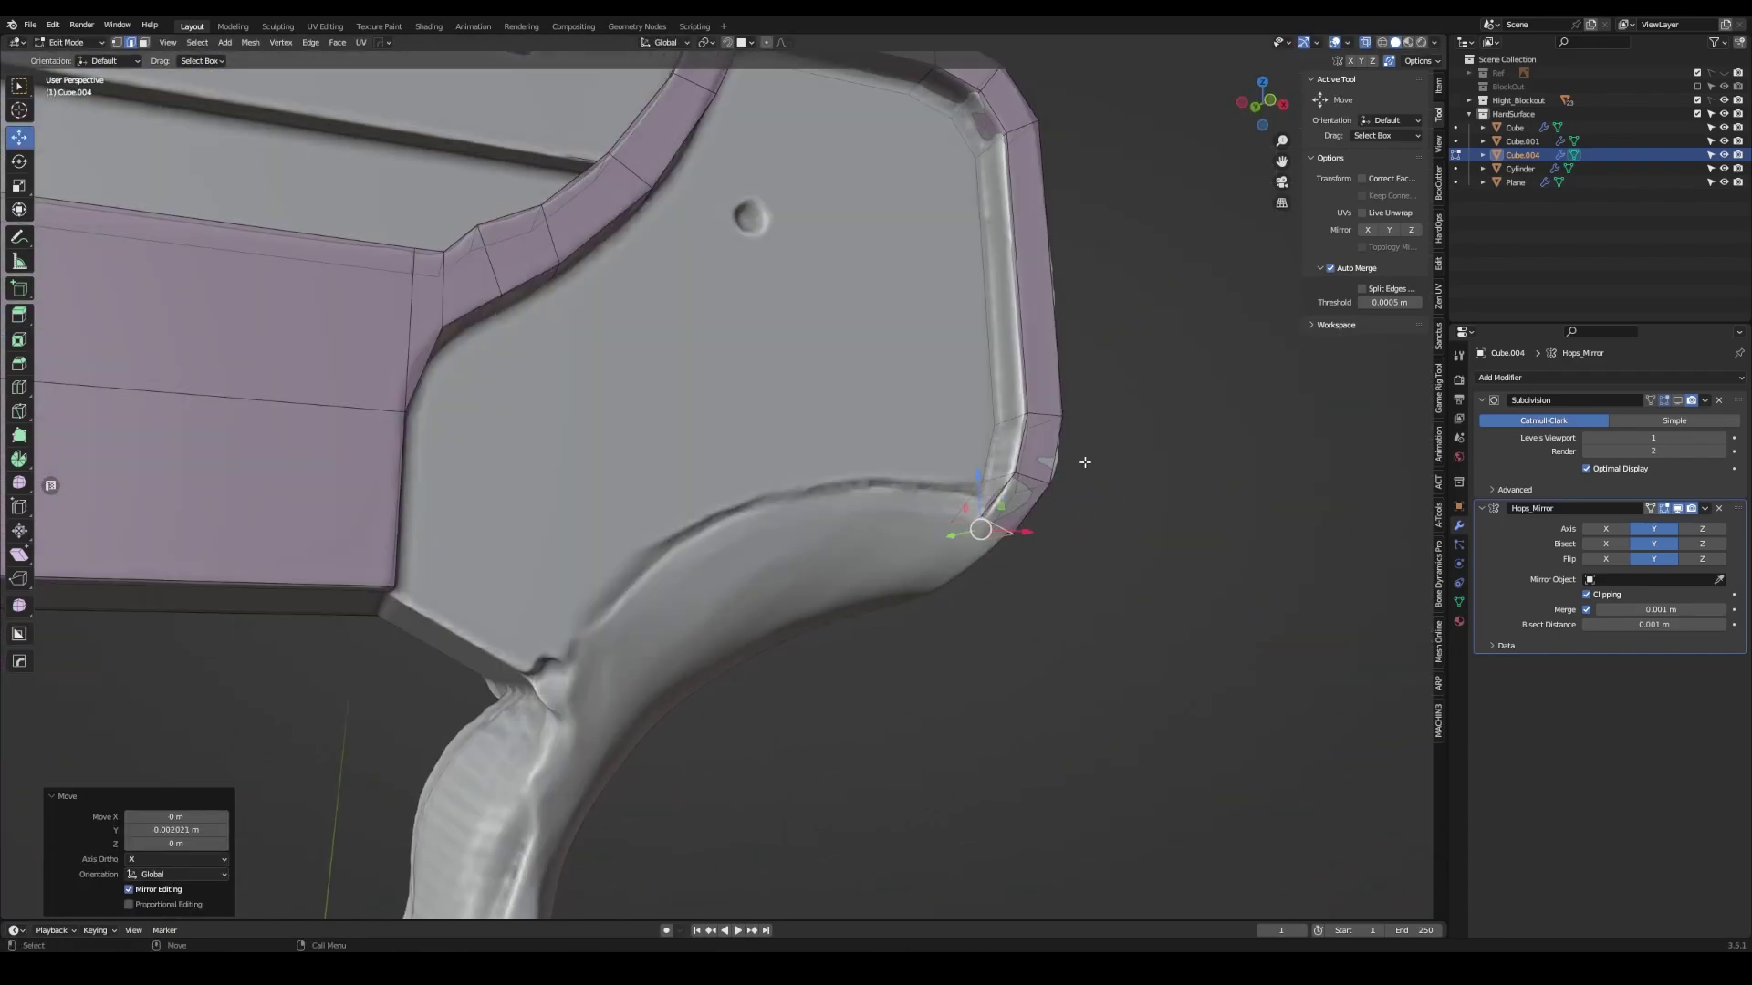
- Orbit out over the whole frame and select the strip's lower rim edges
scroll(1085, 463, down, 5)
middle_drag(1085, 462, 716, 584)
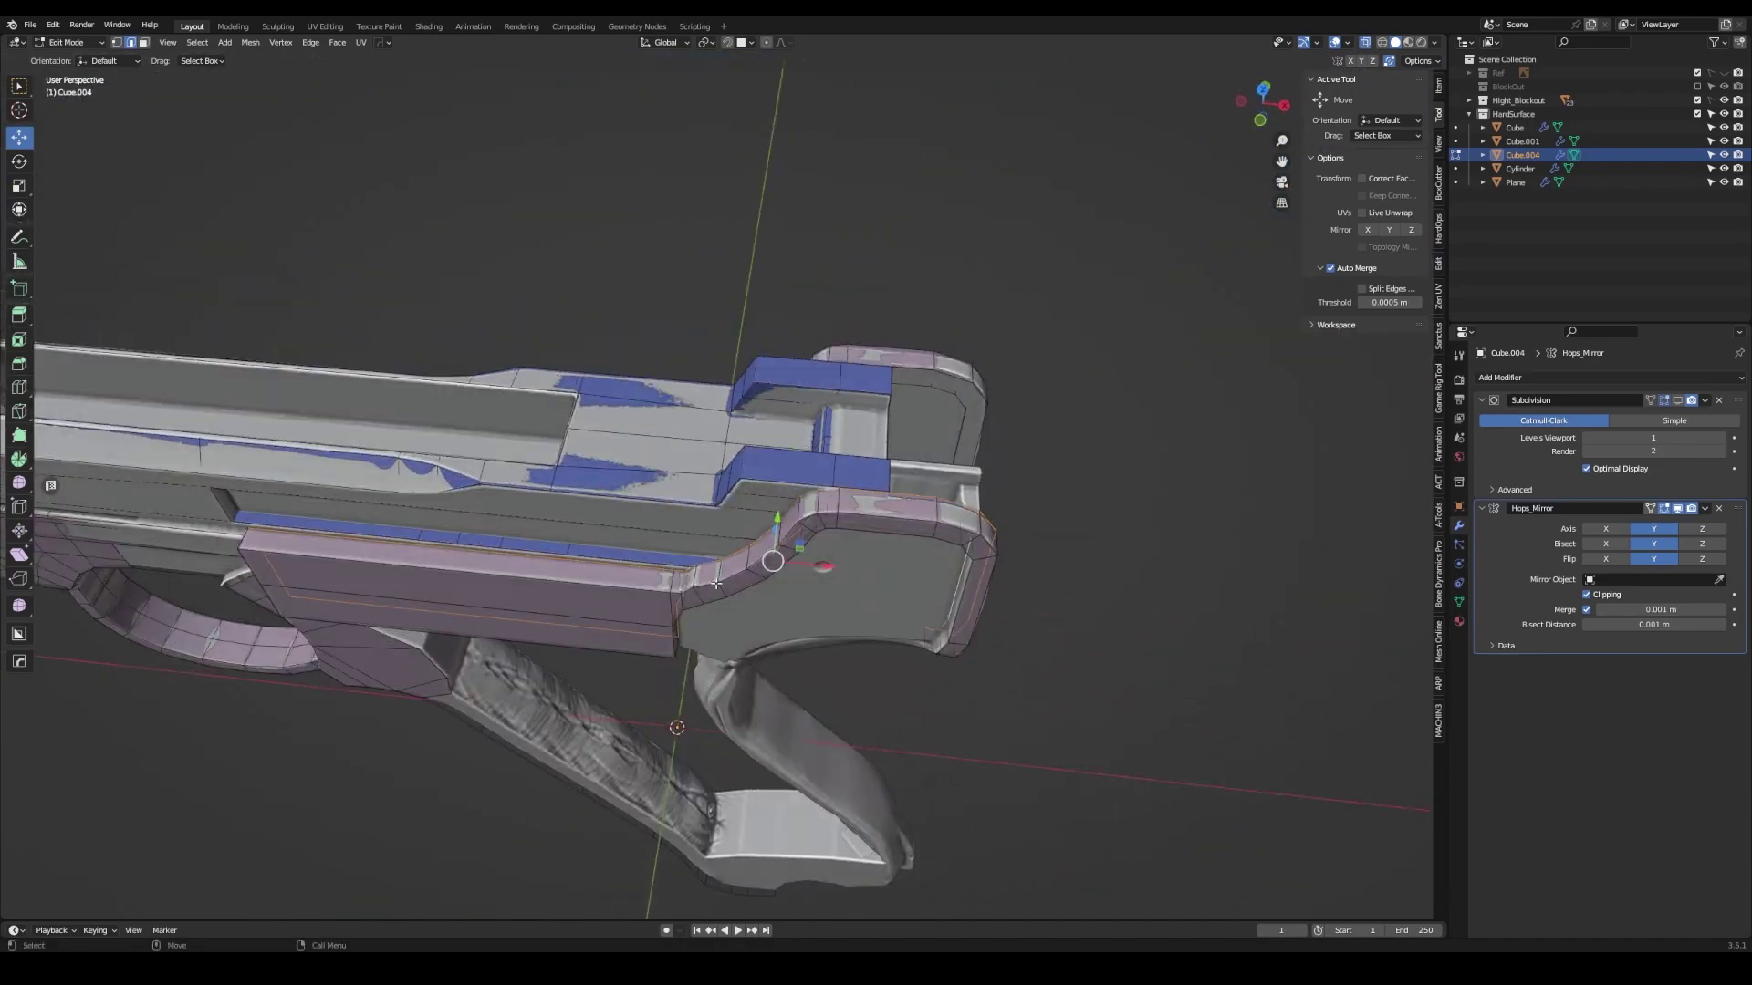
drag(695, 501, 197, 783)
mouse_move(653, 559)
middle_down()
mouse_move(841, 534)
mouse_move(840, 456)
middle_up()
scroll(839, 447, up, 4)
scroll(839, 438, up, 3)
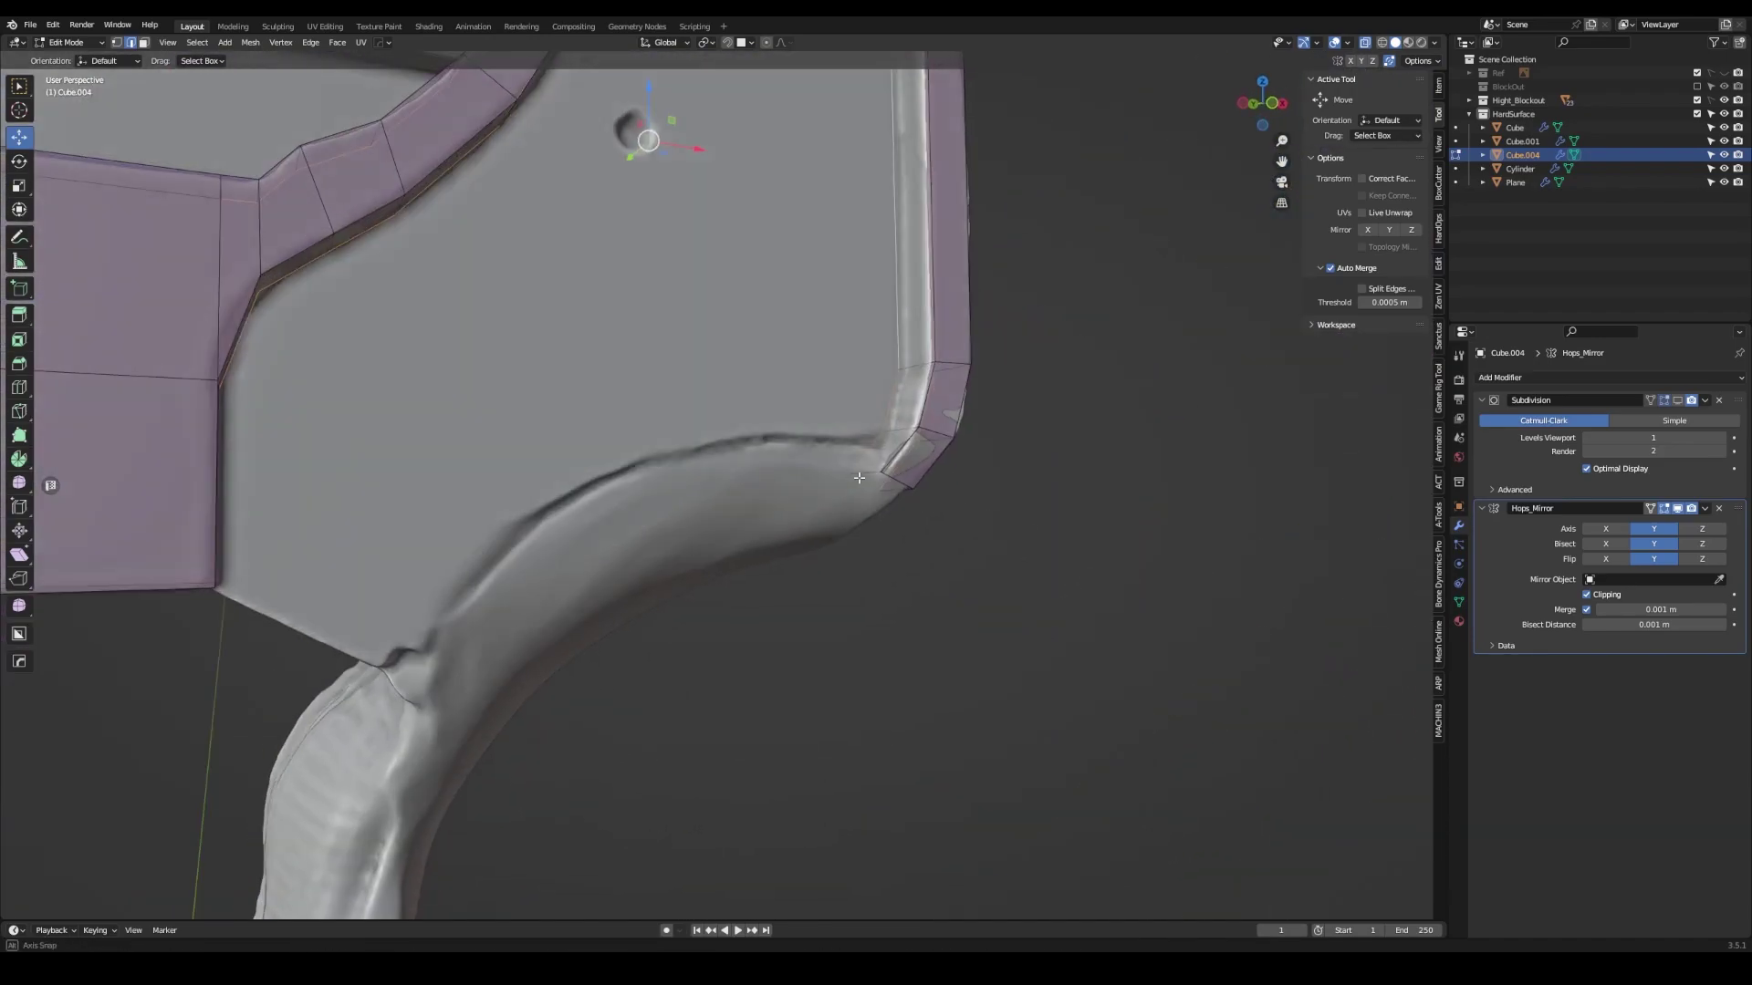
- Slide the selected lower rim edges twice within the side plane, excluding X
key(g)
key(shift+x)
click(840, 437)
key(g)
key(shift+x)
click(900, 402)
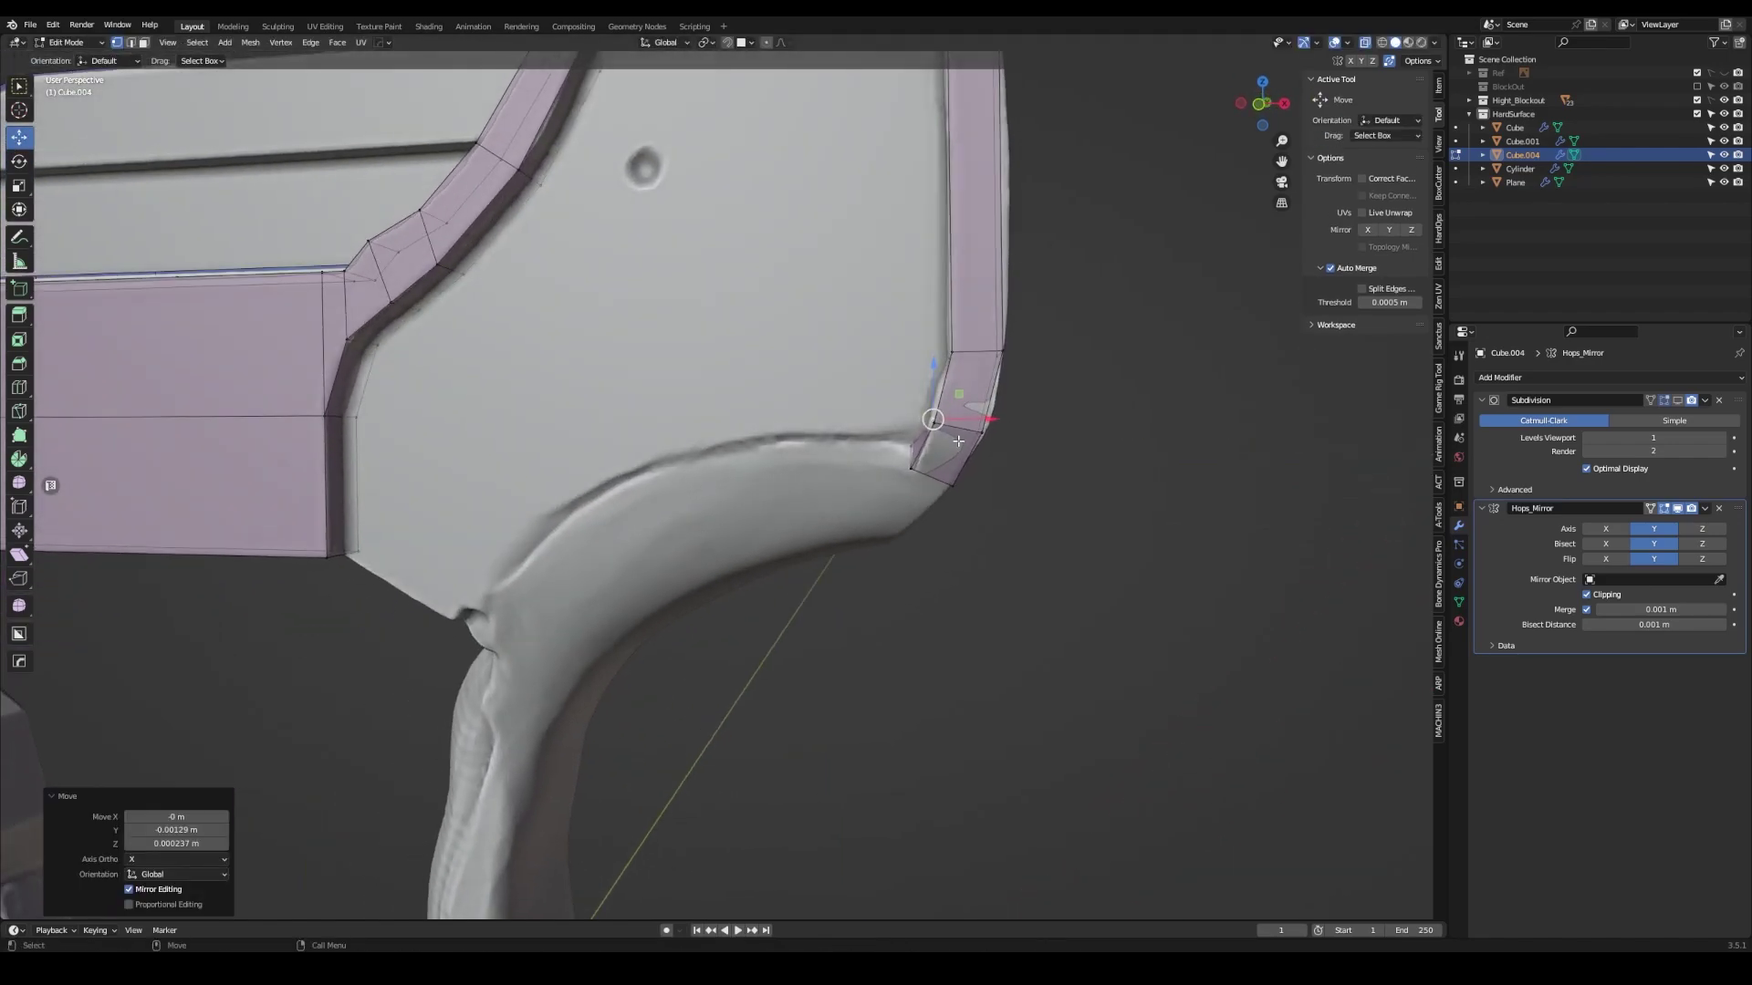
scroll(928, 423, up, 2)
middle_drag(928, 423, 849, 463)
- Extrude the lower corner edge down toward the trigger guard and fit it onto the sculpt surface
drag(911, 430, 892, 482)
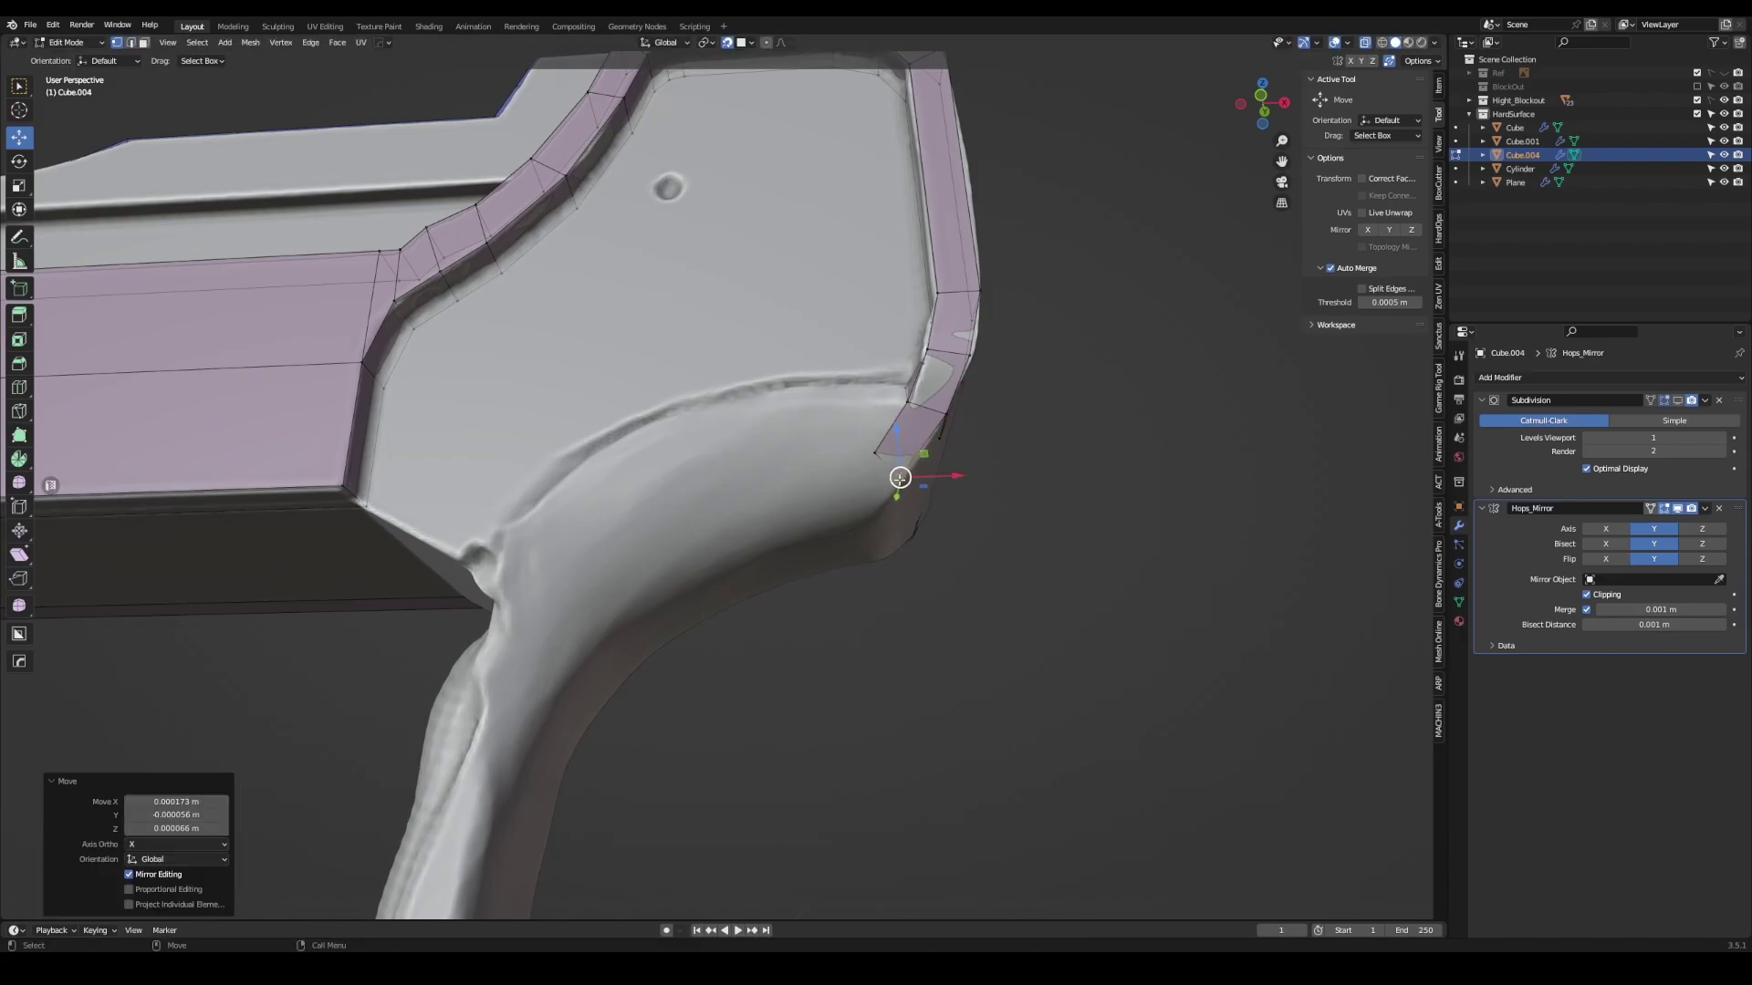
key(2)
middle_drag(899, 478, 886, 490)
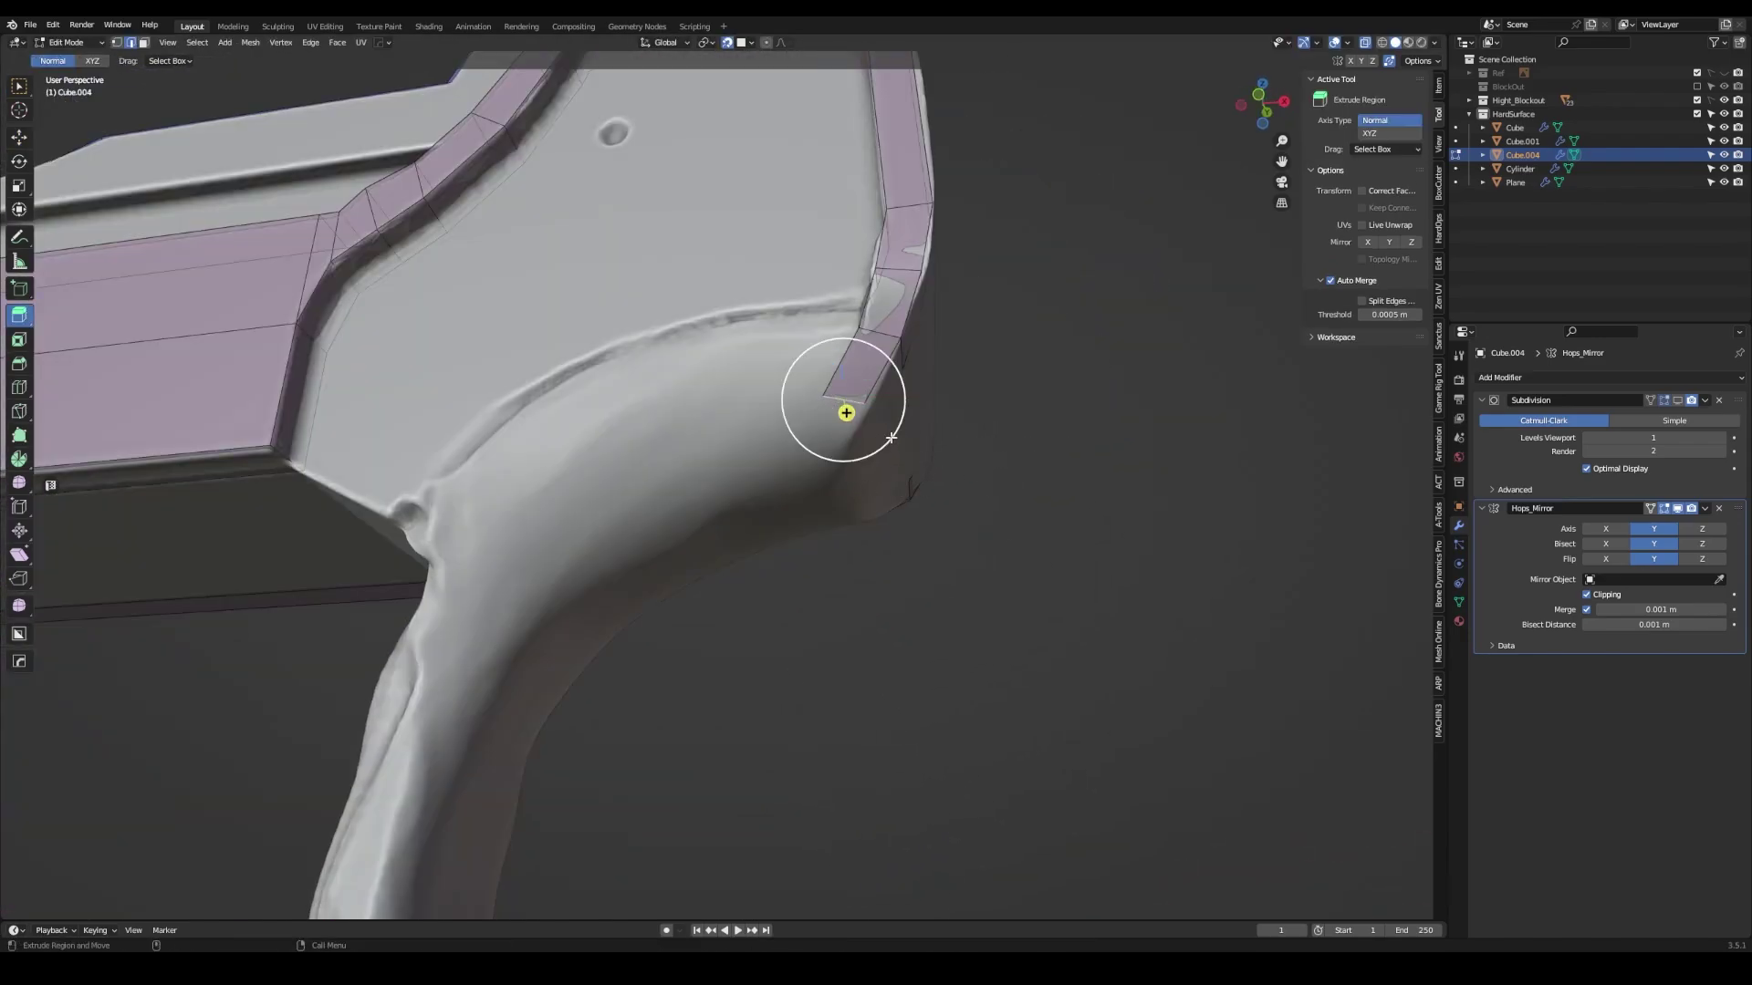
drag(890, 438, 884, 442)
mouse_move(885, 442)
middle_down()
mouse_move(802, 423)
mouse_move(803, 494)
mouse_move(830, 500)
middle_up()
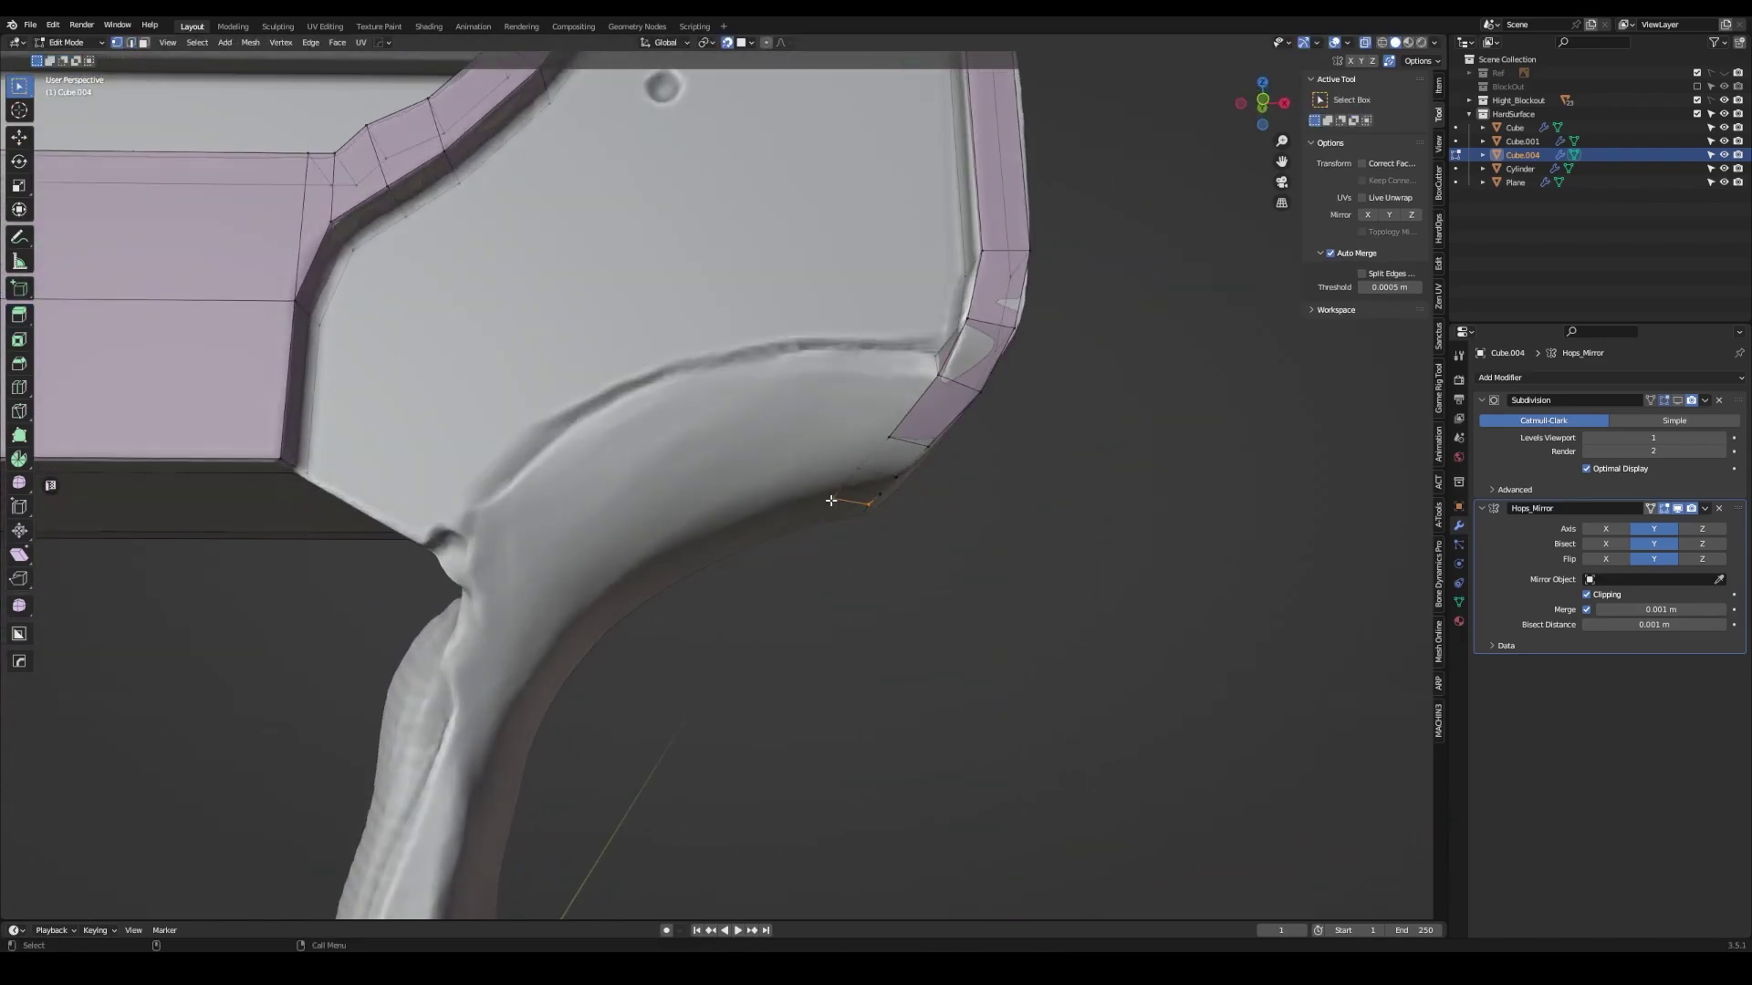
drag(832, 504, 835, 508)
drag(847, 414, 846, 416)
mouse_move(846, 415)
middle_down()
mouse_move(803, 438)
mouse_move(853, 458)
mouse_move(821, 386)
middle_up()
drag(821, 386, 823, 387)
mouse_move(823, 388)
middle_down()
mouse_move(841, 423)
mouse_move(850, 381)
middle_up()
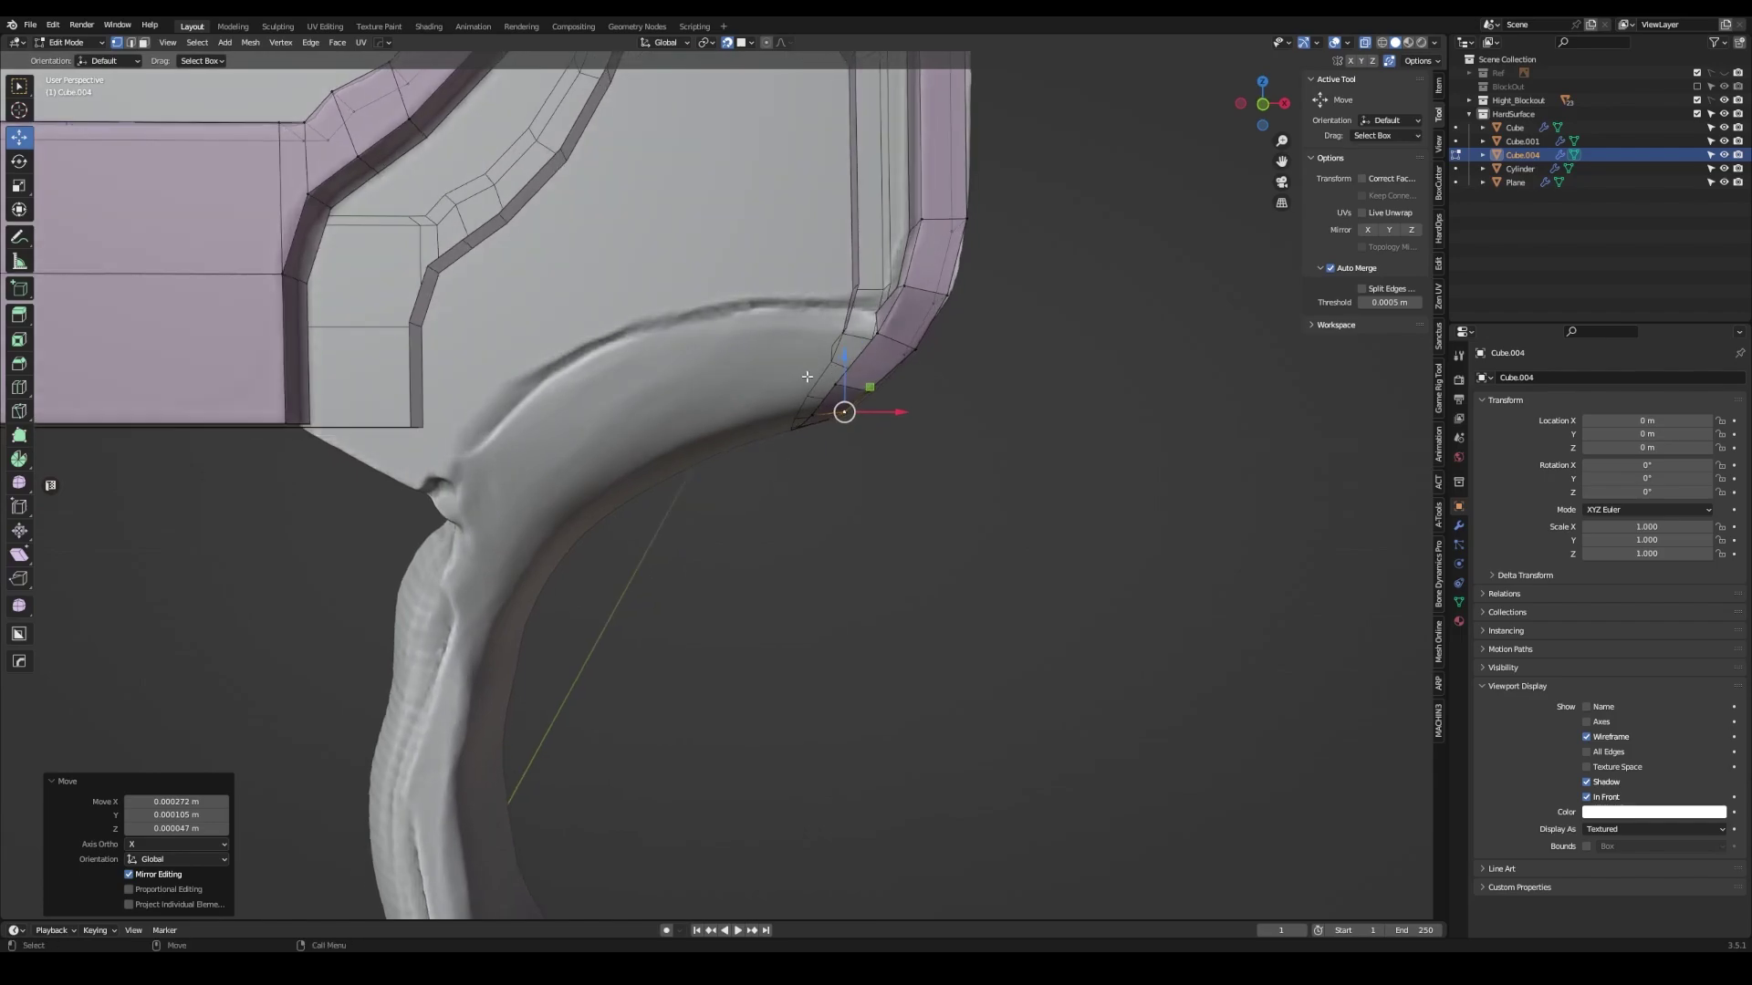
- With Poly Build, extend the quad strip along the trigger guard's inner curve
key(shift+space)
middle_drag(805, 401, 796, 435)
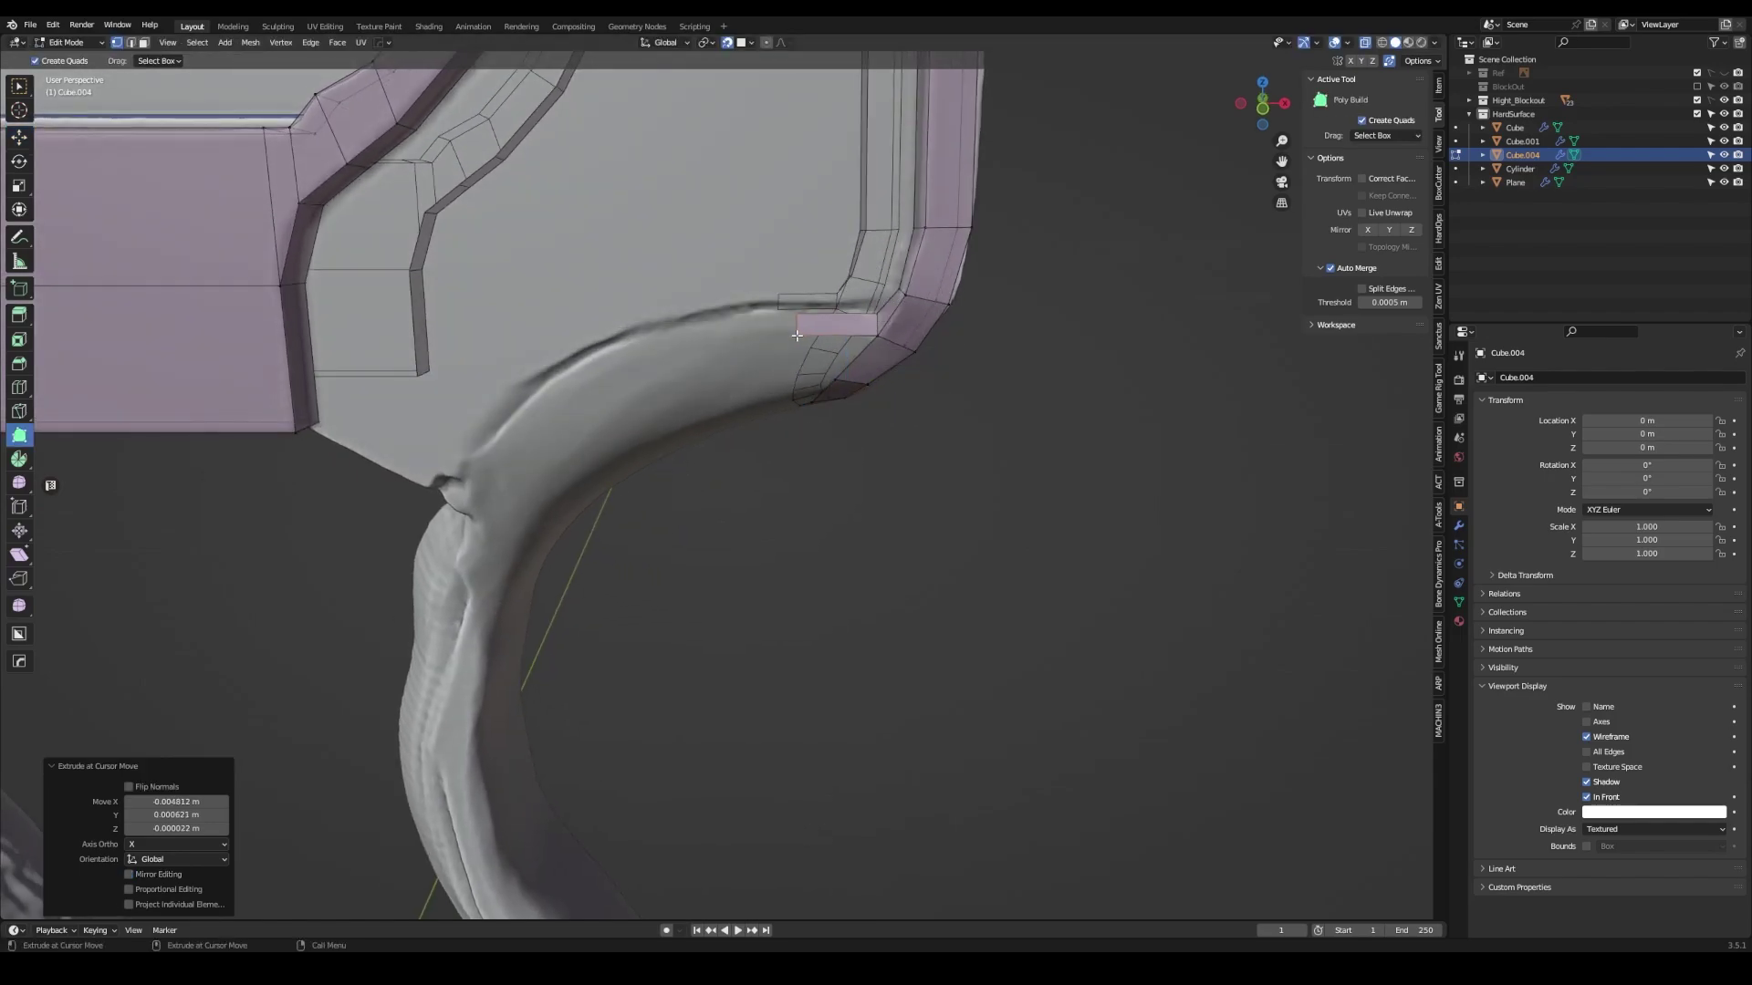
middle_drag(797, 335, 780, 322)
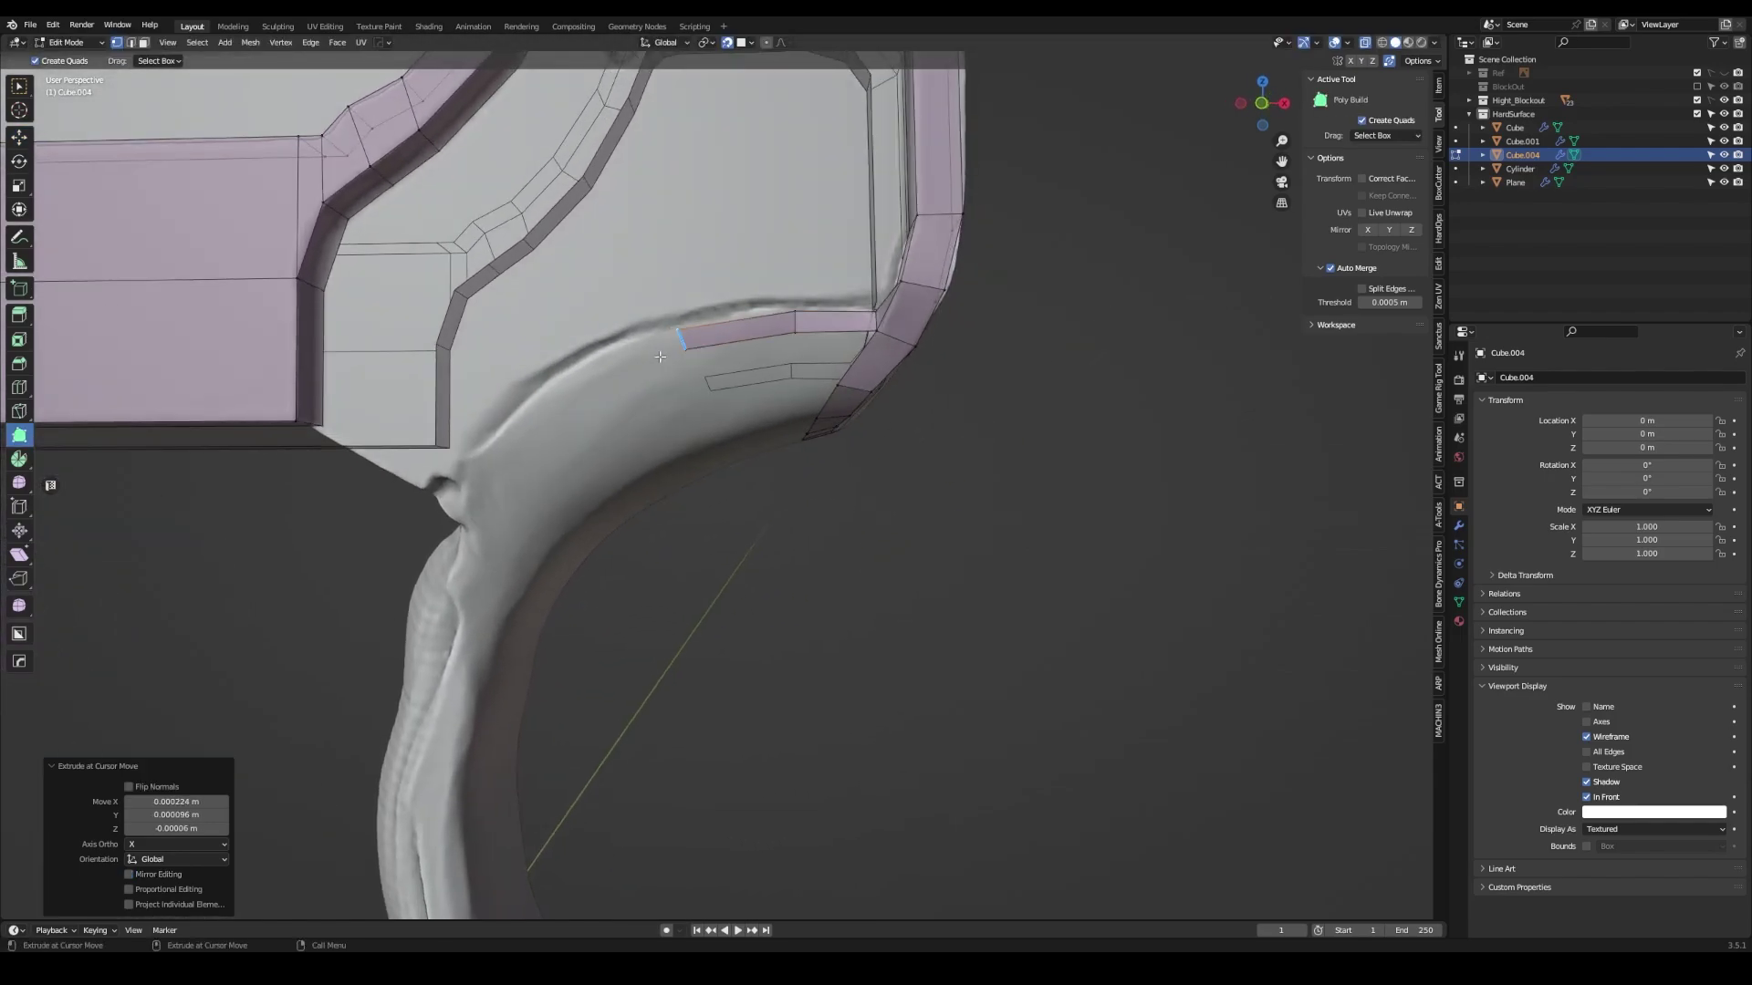
middle_drag(673, 353, 559, 418)
ctrl+click(559, 418)
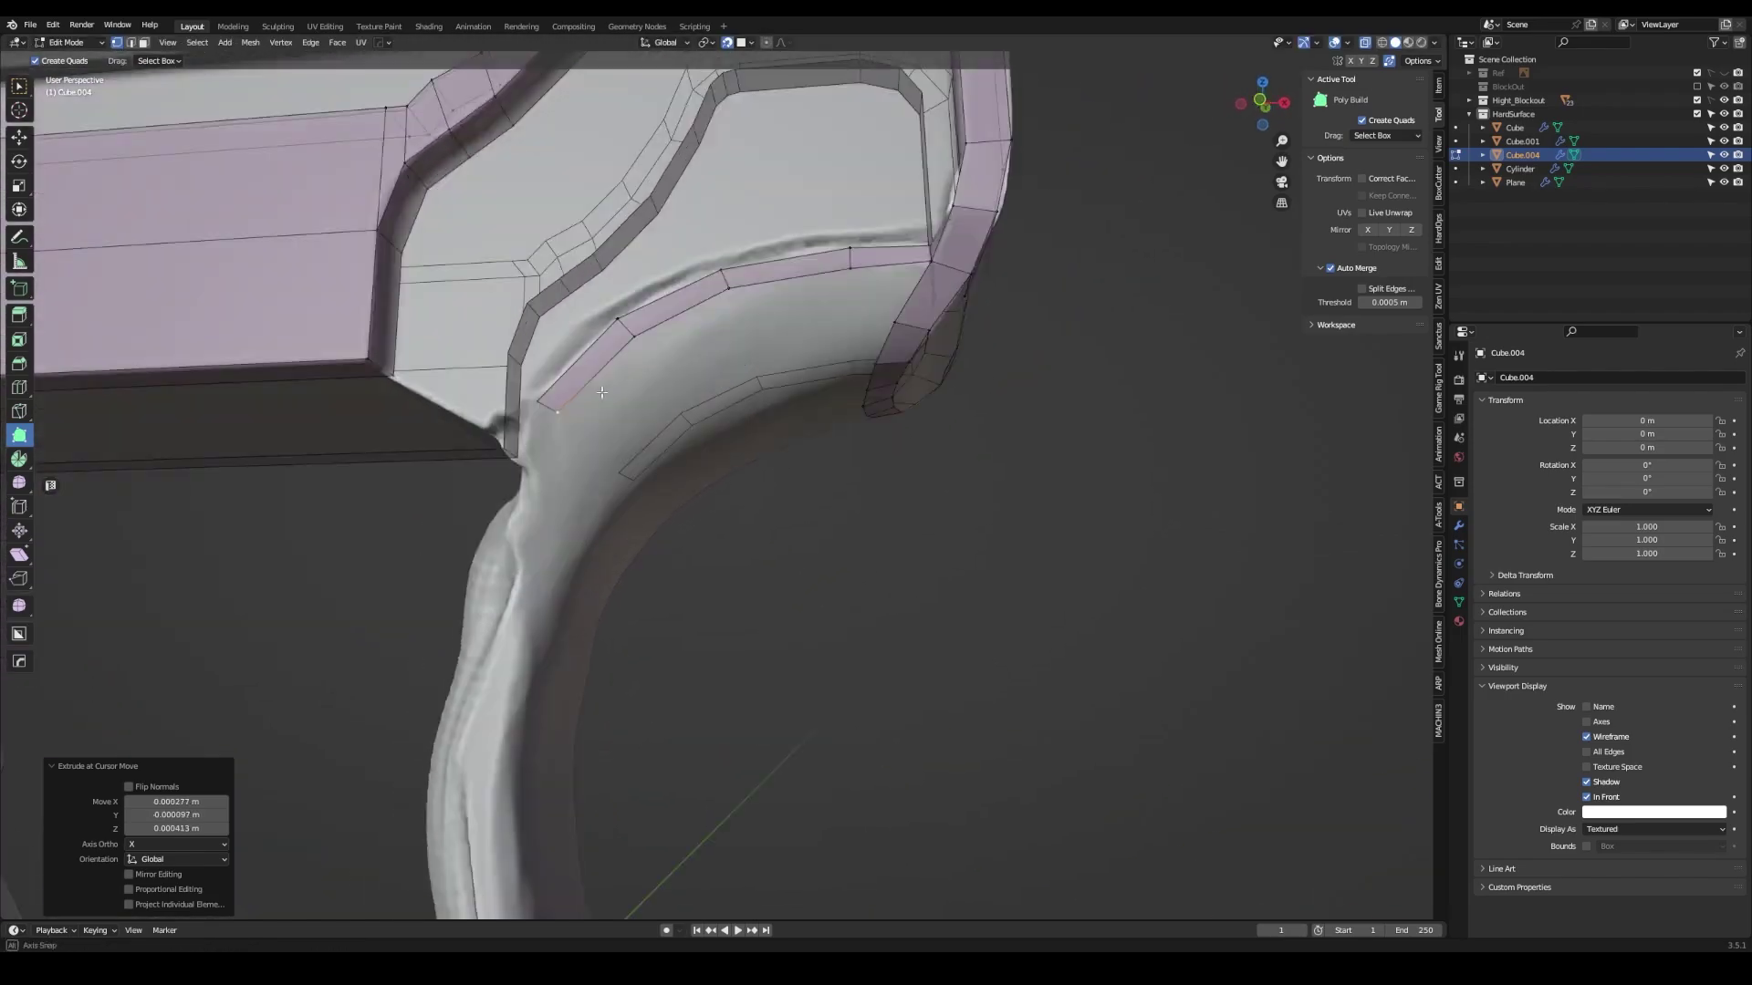
mouse_move(726, 102)
shift+middle_down()
mouse_move(635, 509)
mouse_move(598, 508)
mouse_move(635, 622)
mouse_move(722, 667)
shift+middle_up()
ctrl+click(635, 622)
ctrl+click(721, 667)
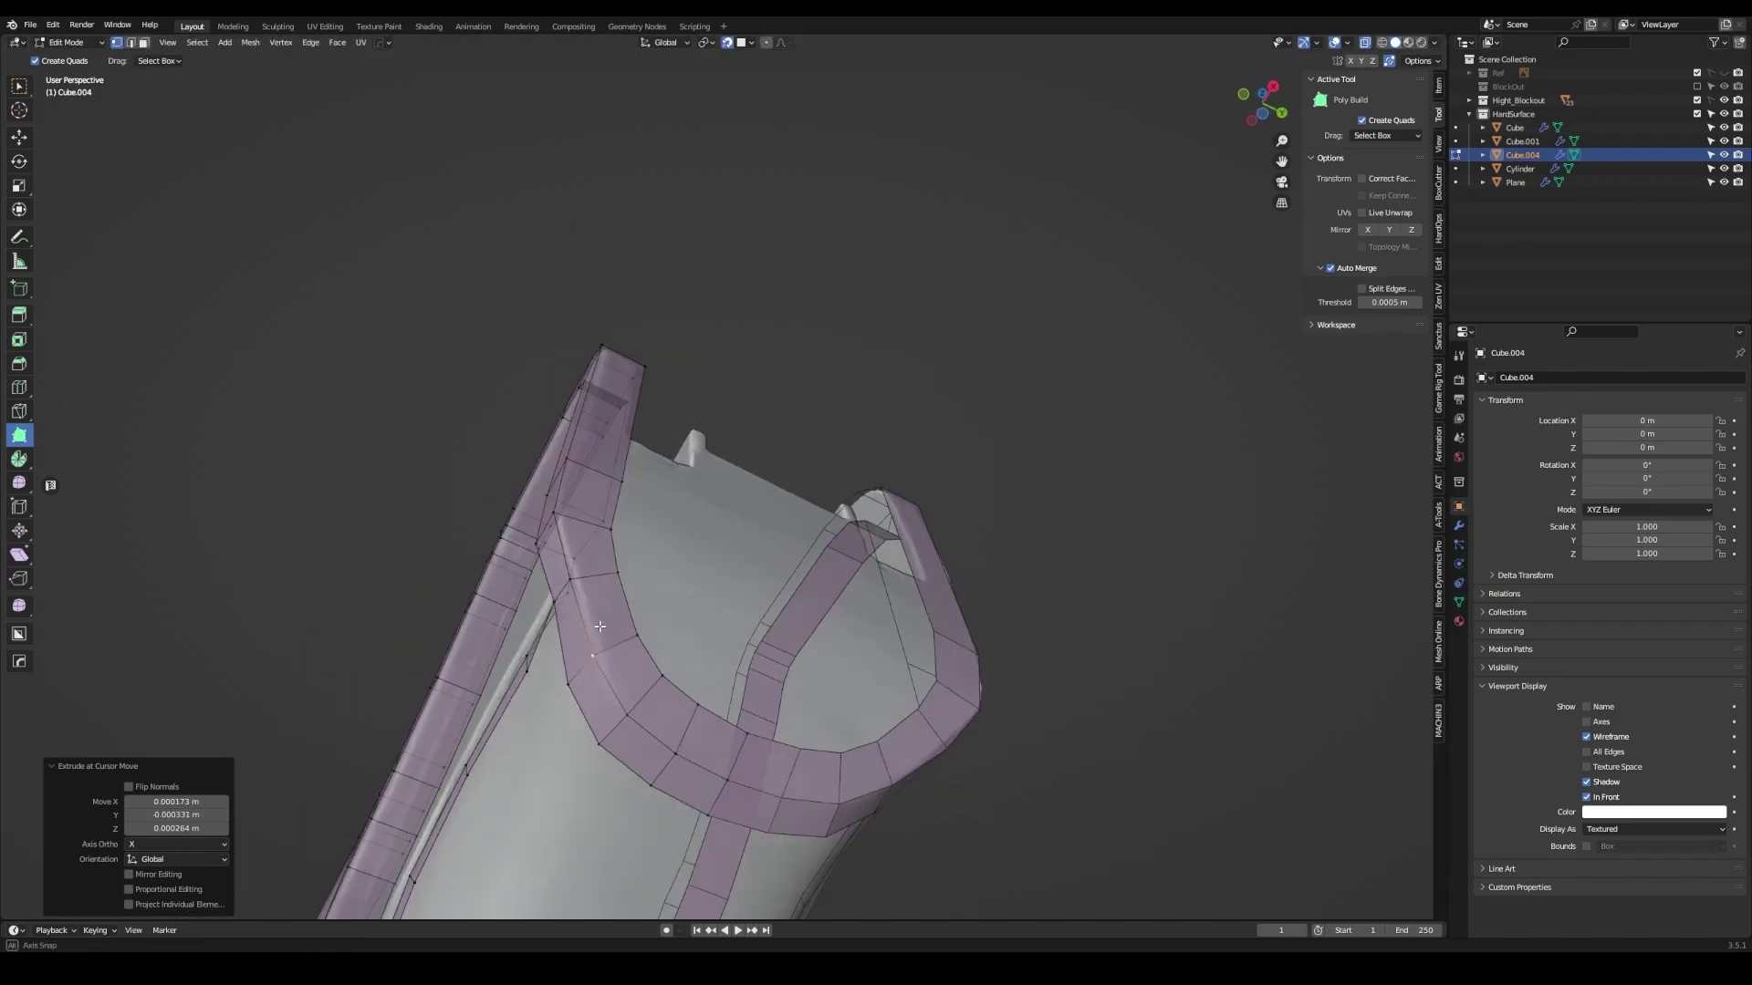
- Add quads on the grip's bottom ring, filling the triangular gap and the ring's centre
mouse_move(758, 694)
middle_down()
mouse_move(448, 681)
mouse_move(646, 554)
middle_up()
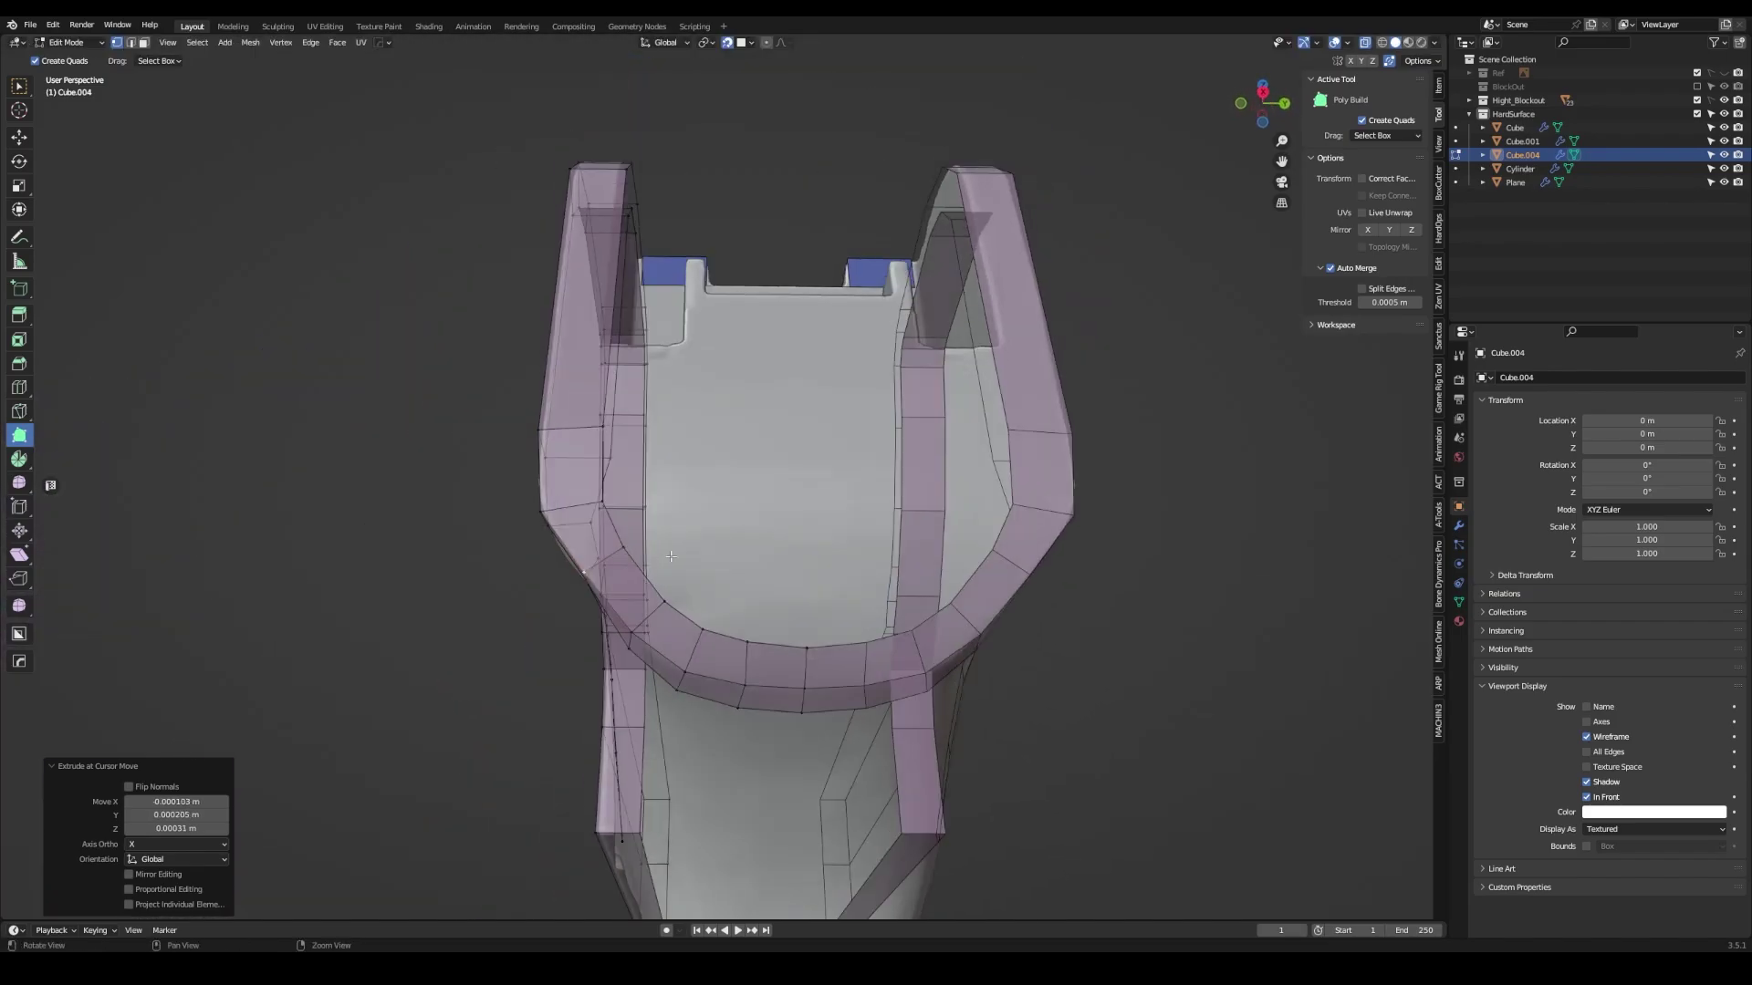
ctrl+click(647, 554)
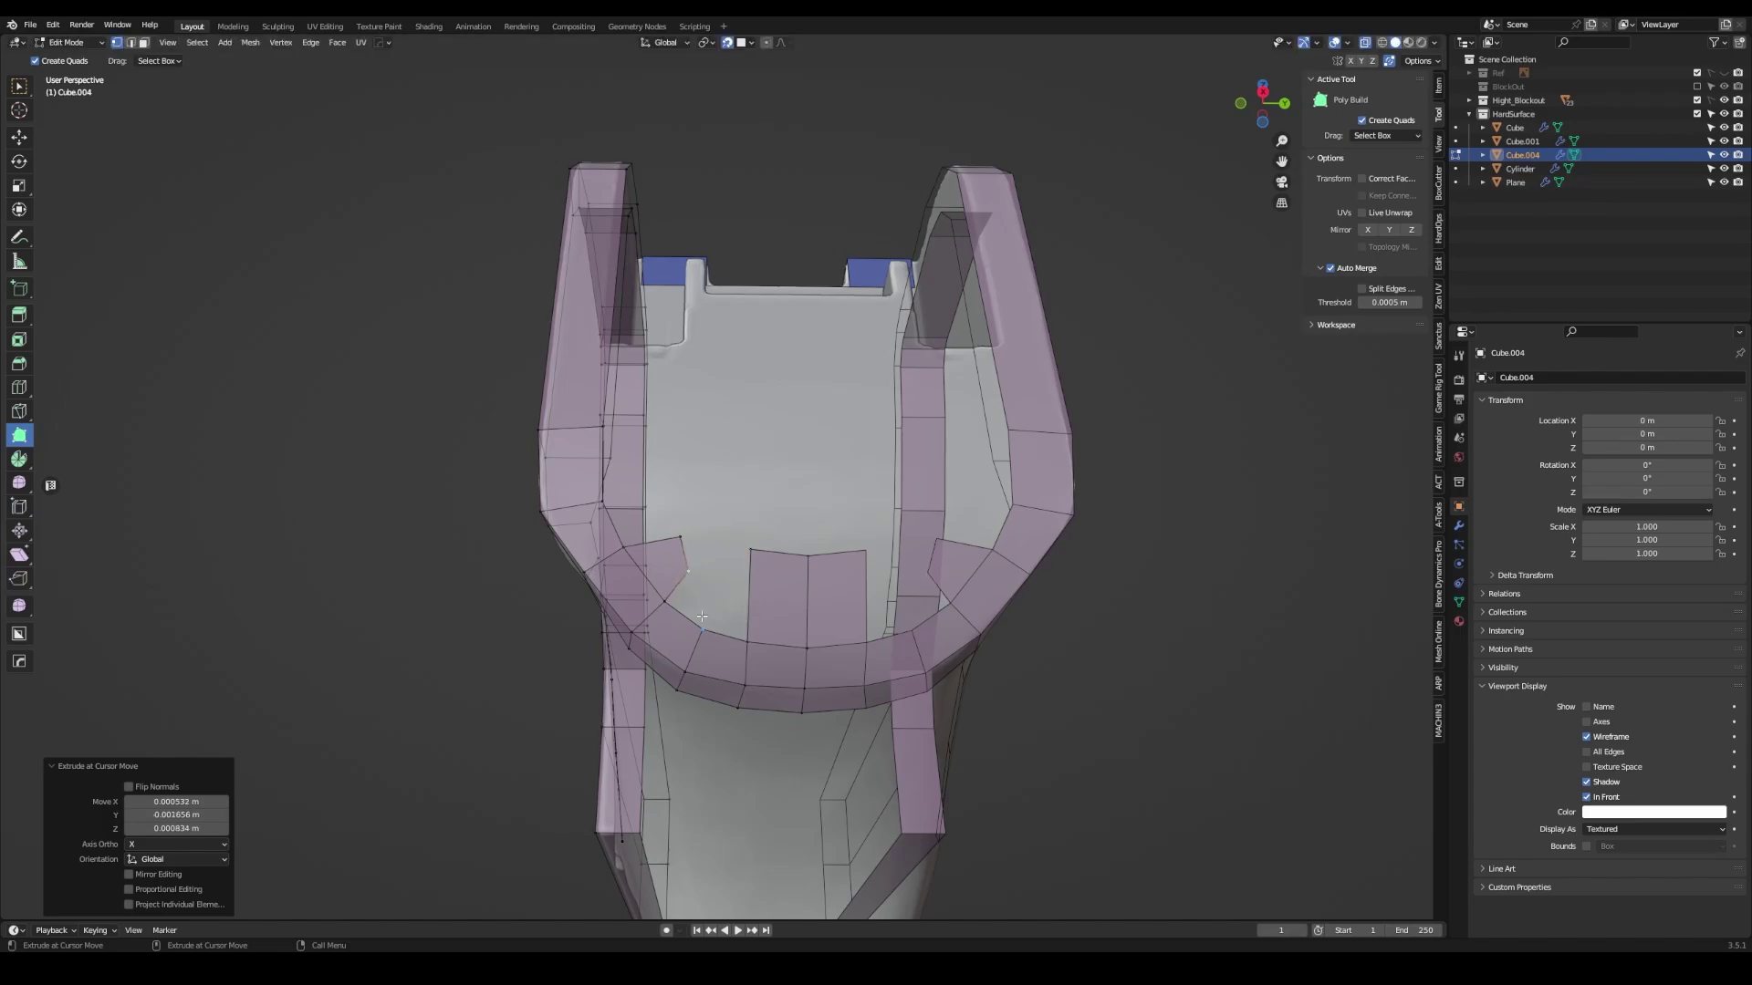
middle_drag(750, 551, 696, 614)
ctrl+click(660, 596)
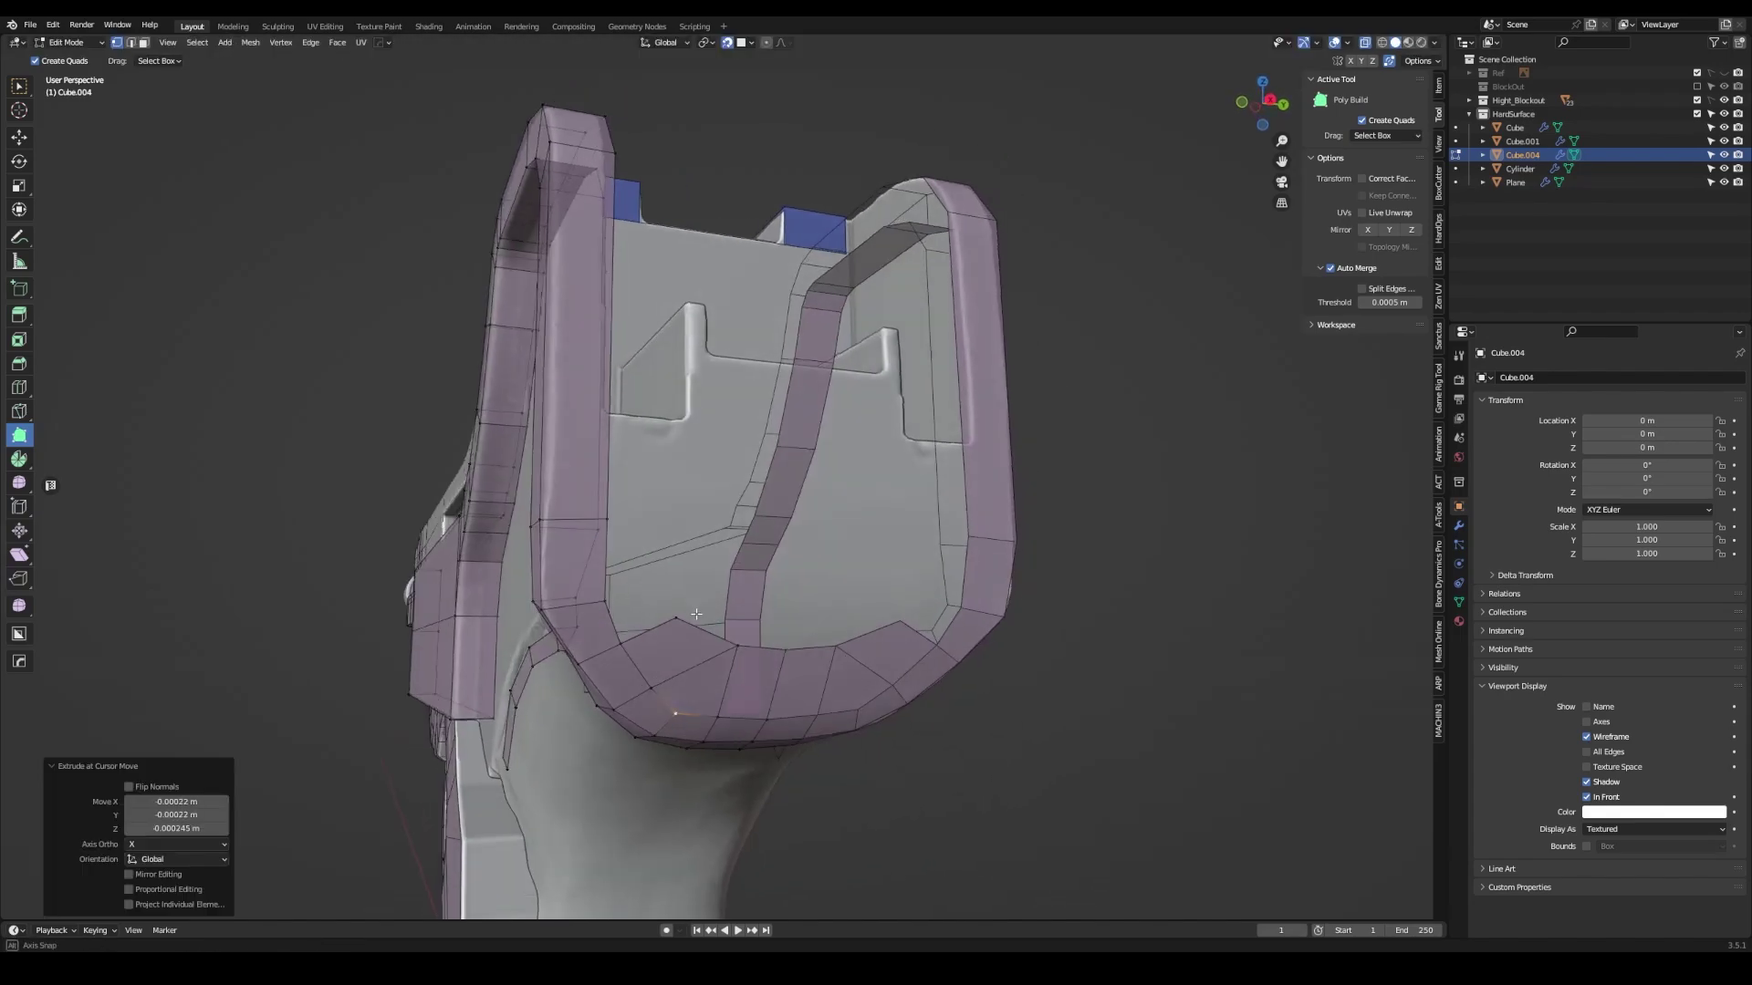
mouse_move(713, 625)
middle_down()
mouse_move(808, 625)
mouse_move(765, 645)
mouse_move(679, 643)
middle_up()
ctrl+click(809, 625)
ctrl+click(679, 642)
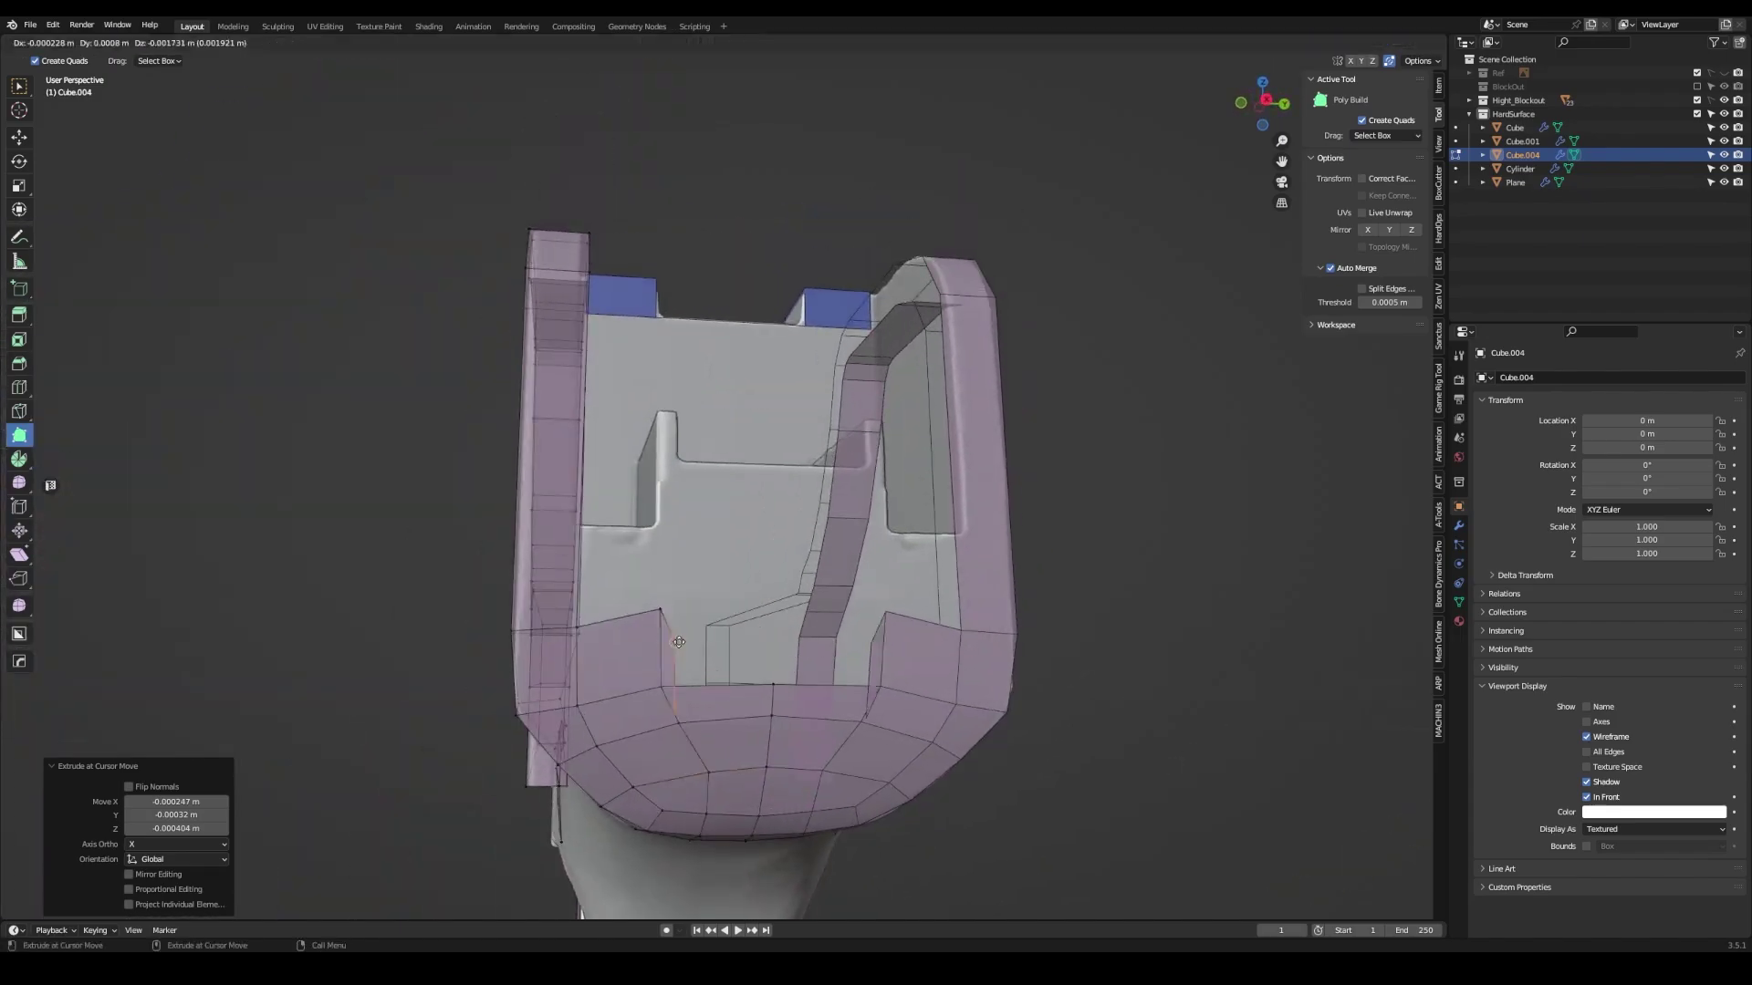
mouse_move(788, 641)
middle_down()
mouse_move(664, 519)
mouse_move(773, 663)
middle_up()
ctrl+click(665, 519)
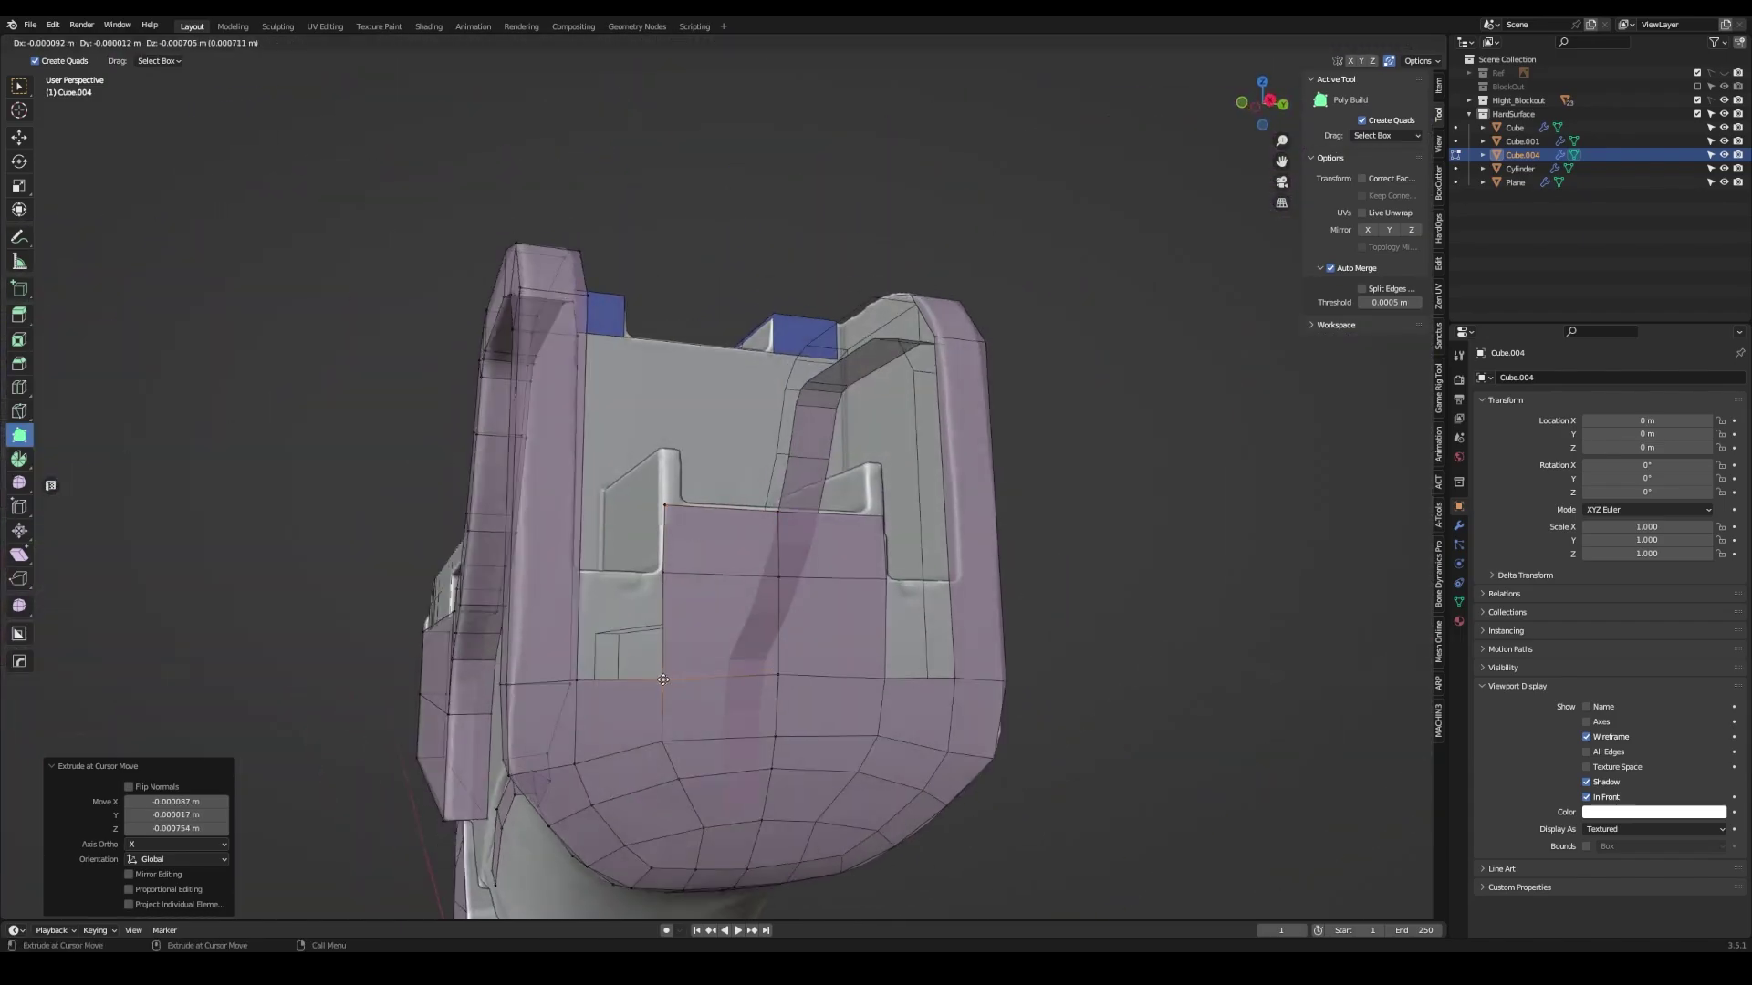
click(663, 679)
- Add faces around the bottom rim patch up to the grip's front rim
middle_drag(663, 679, 527, 573)
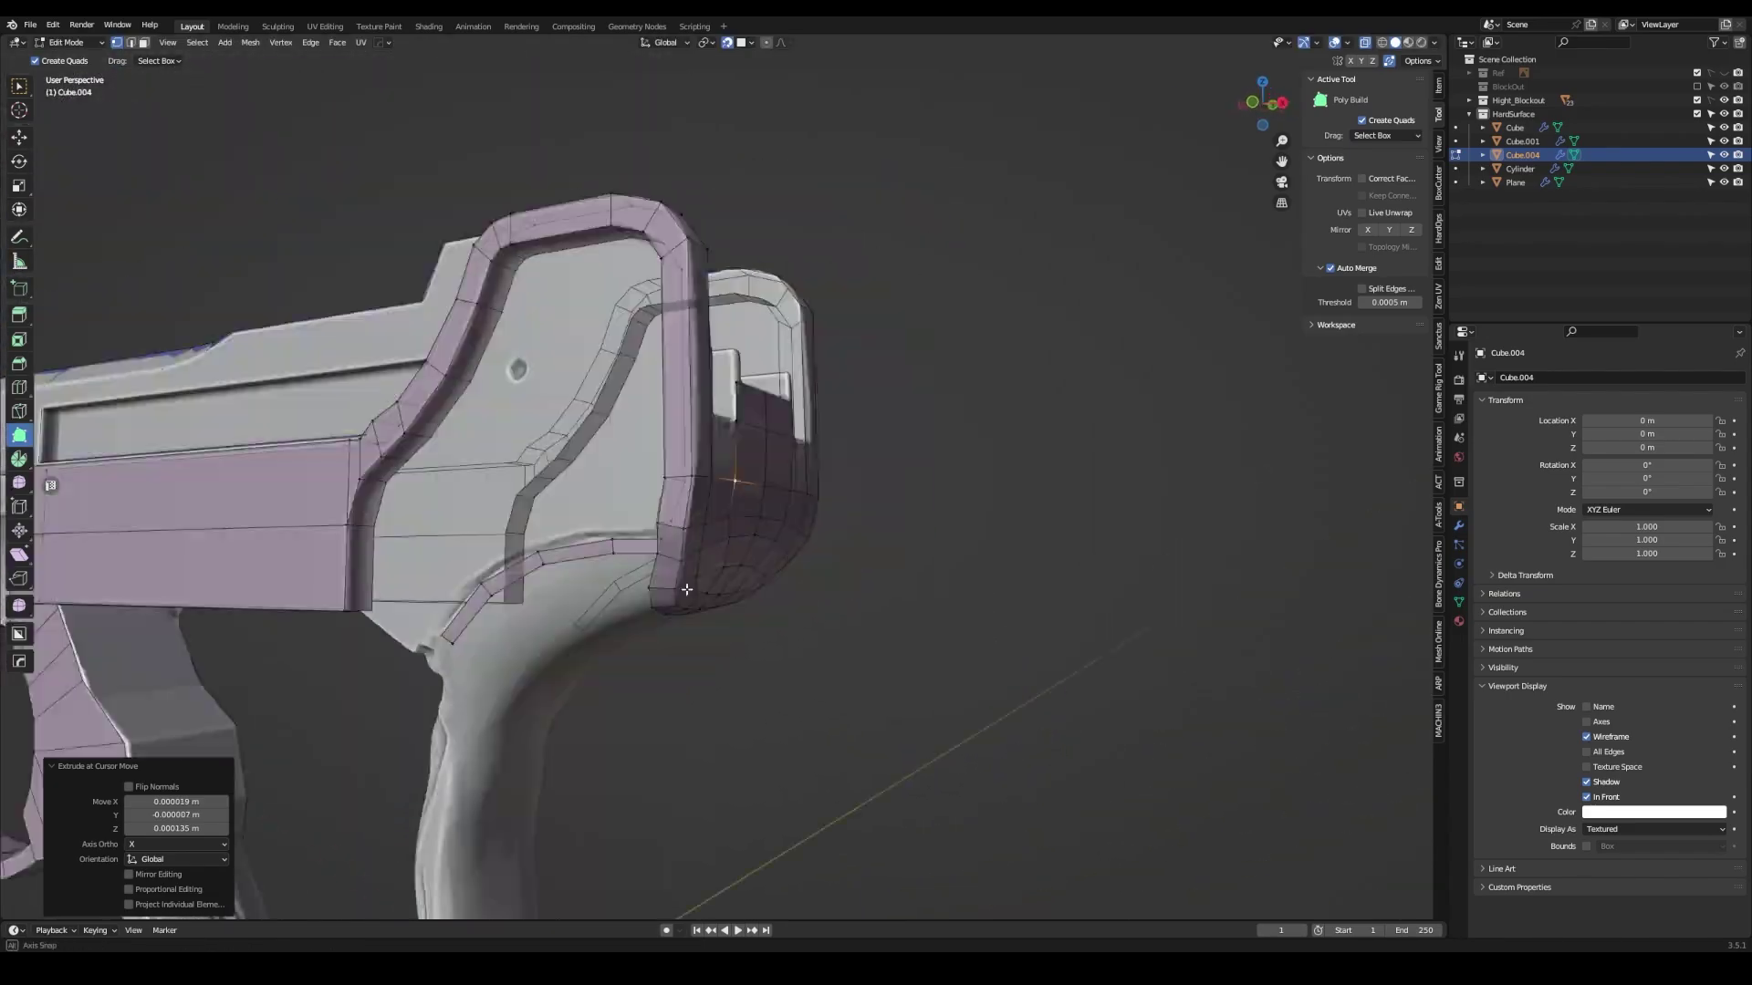
scroll(527, 573, up, 5)
mouse_move(356, 606)
middle_down()
mouse_move(949, 508)
mouse_move(868, 331)
mouse_move(651, 343)
mouse_move(617, 381)
middle_up()
click(869, 332)
ctrl+click(650, 343)
click(467, 594)
mouse_move(466, 594)
middle_down()
mouse_move(563, 549)
mouse_move(589, 609)
middle_up()
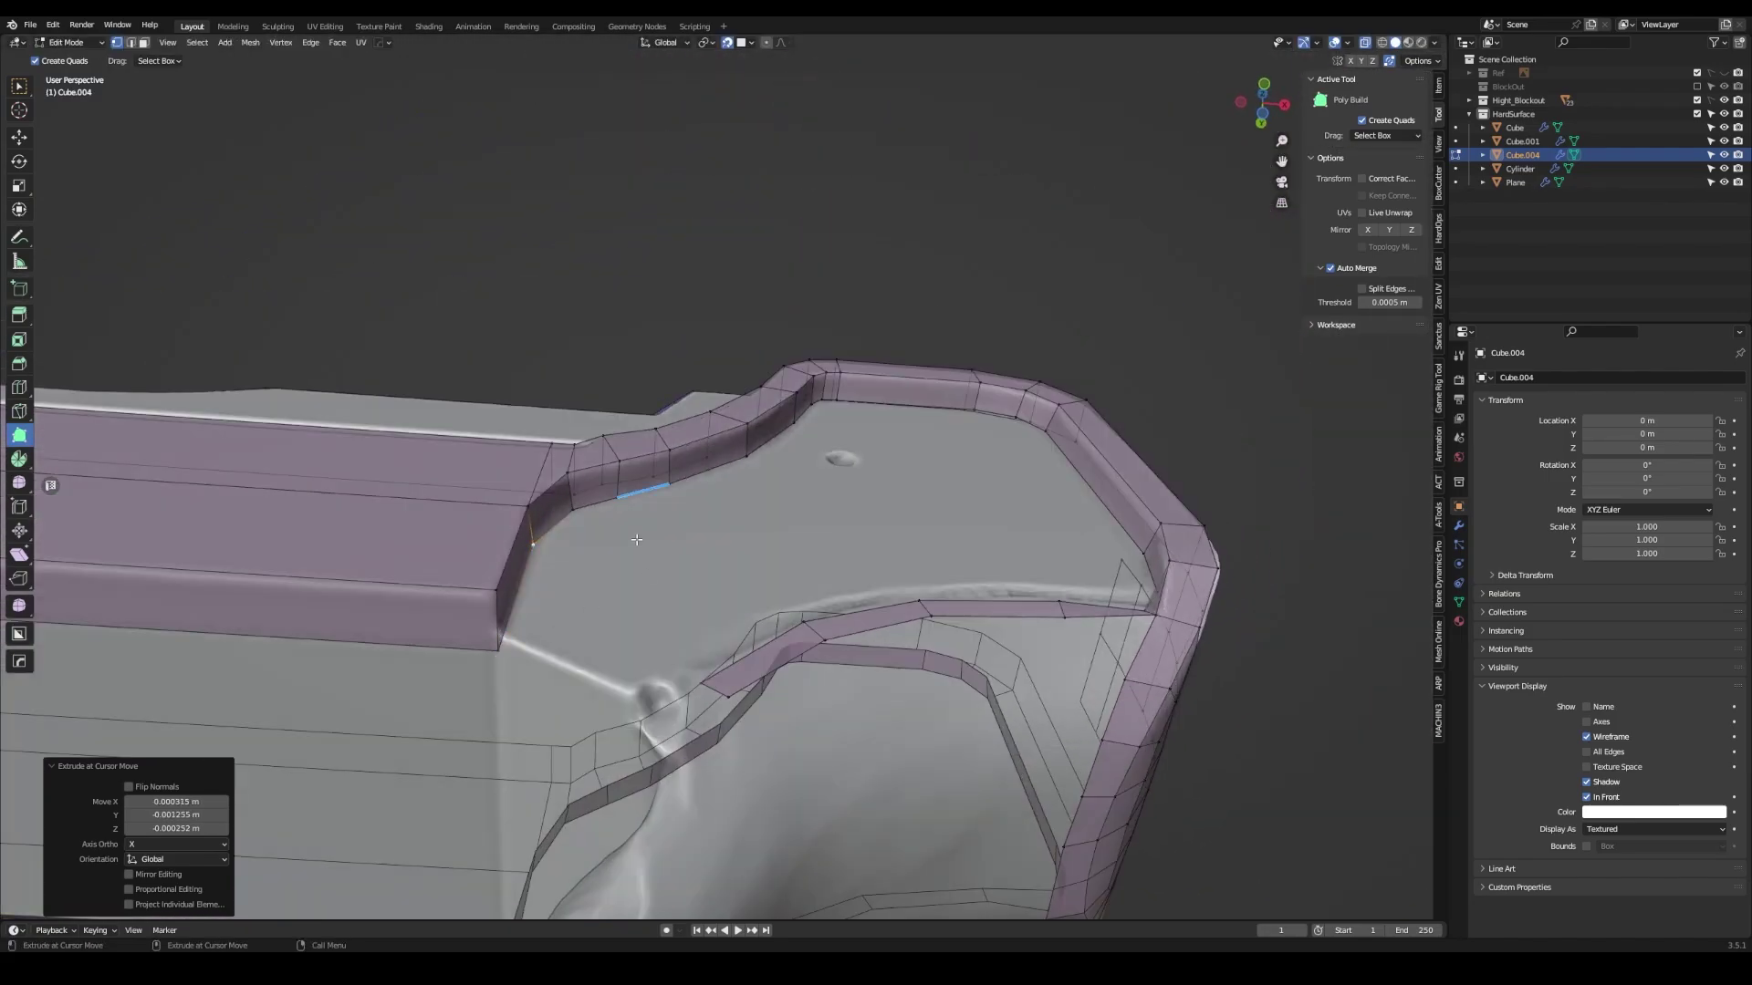
click(497, 638)
mouse_move(497, 639)
middle_down()
mouse_move(664, 402)
mouse_move(685, 542)
mouse_move(603, 557)
mouse_move(565, 635)
mouse_move(668, 657)
middle_up()
ctrl+click(603, 558)
- Extend quads across the grip bottom to close the patch, fitting vertices to the grip surface
ctrl+click(566, 635)
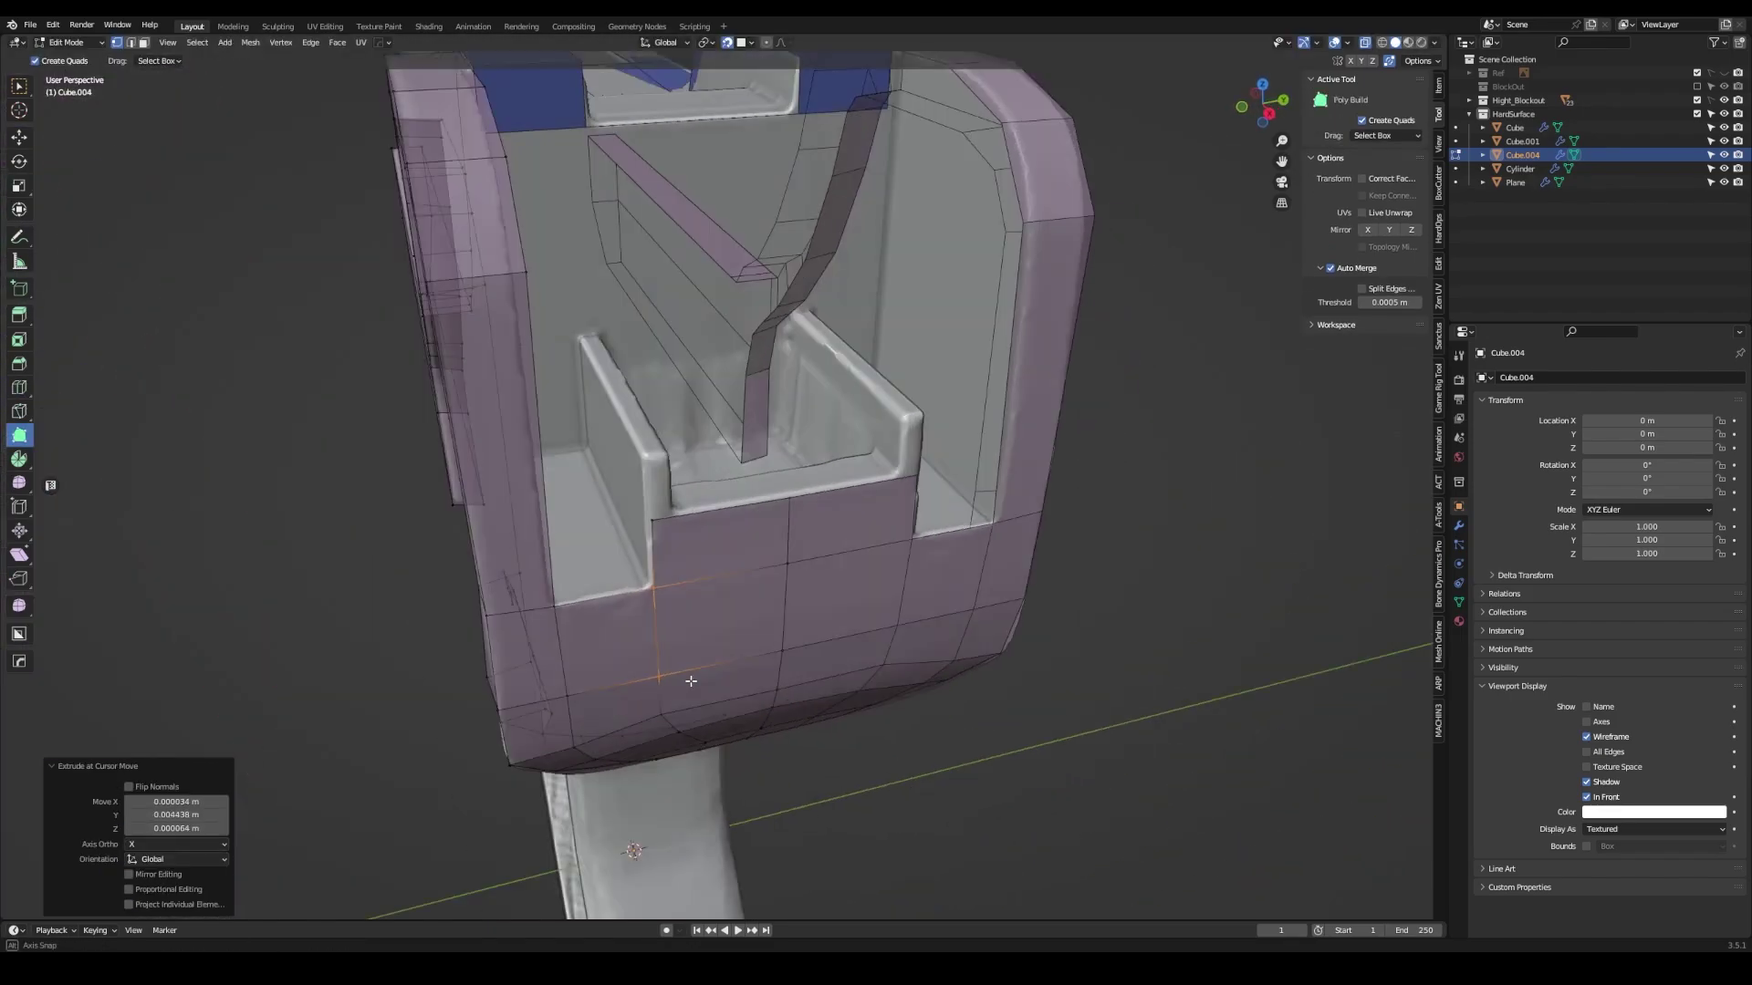
ctrl+click(667, 657)
drag(784, 603, 732, 521)
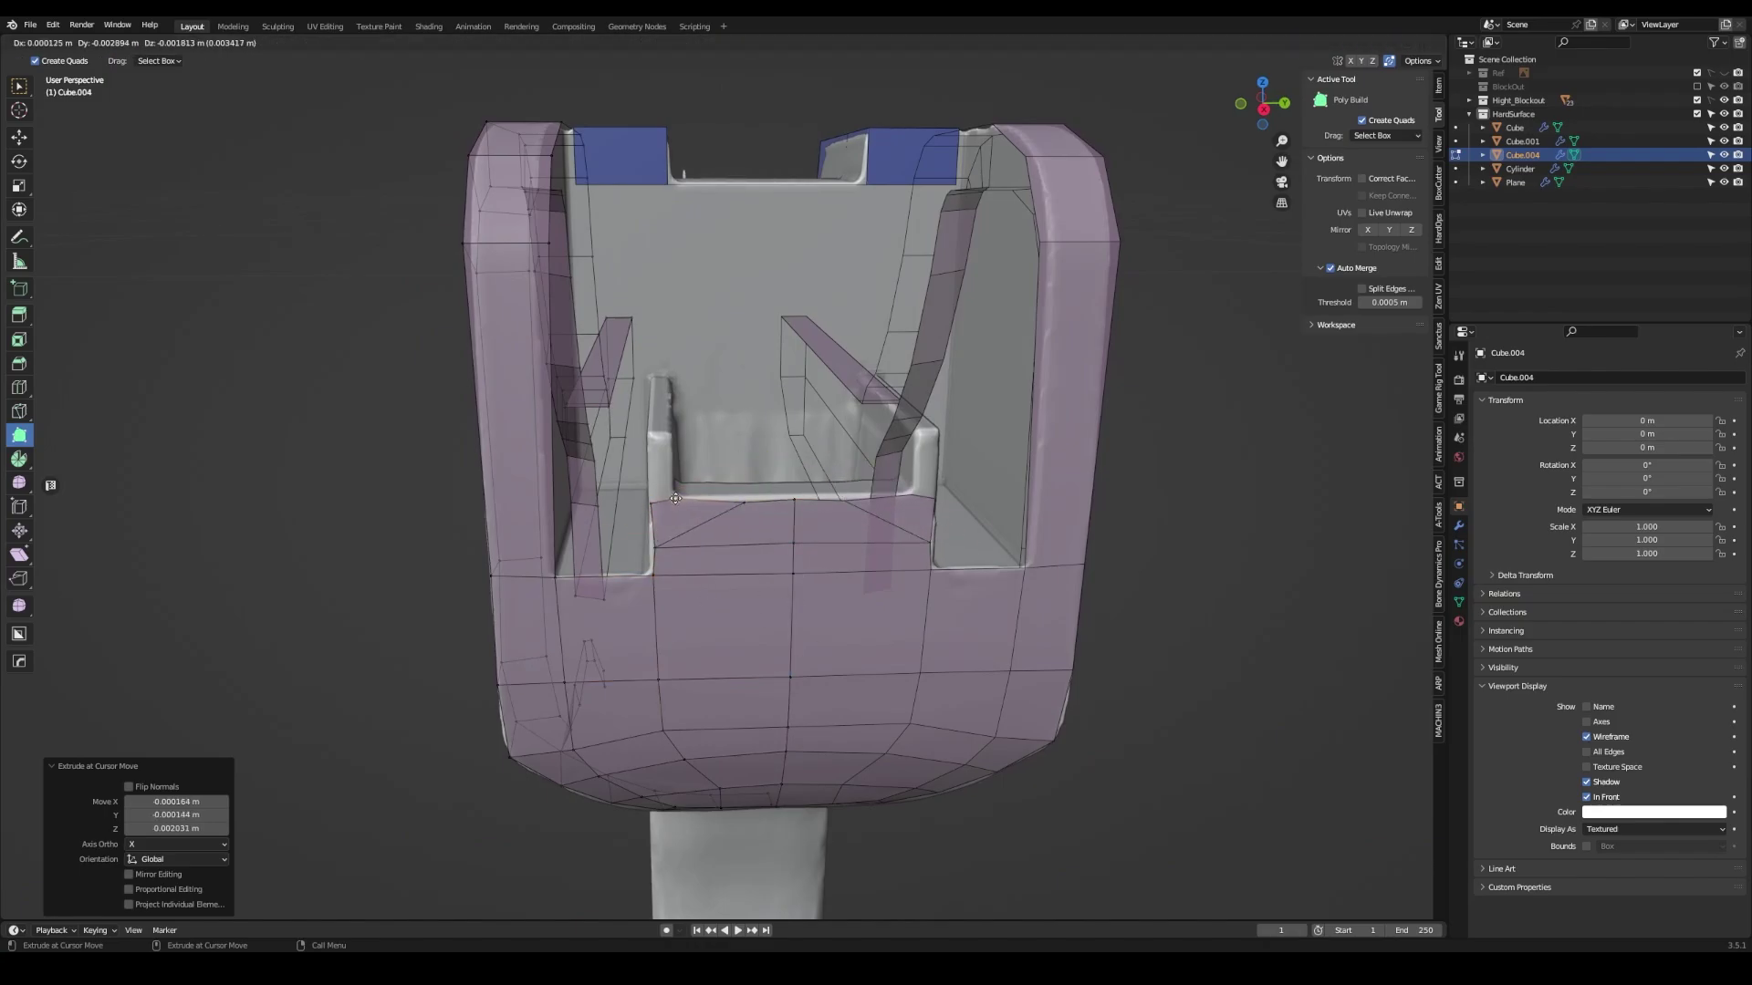
ctrl+click(658, 471)
mouse_move(658, 470)
middle_down()
mouse_move(671, 534)
mouse_move(713, 376)
mouse_move(638, 438)
mouse_move(694, 510)
middle_up()
ctrl+click(714, 375)
scroll(714, 376, down, 5)
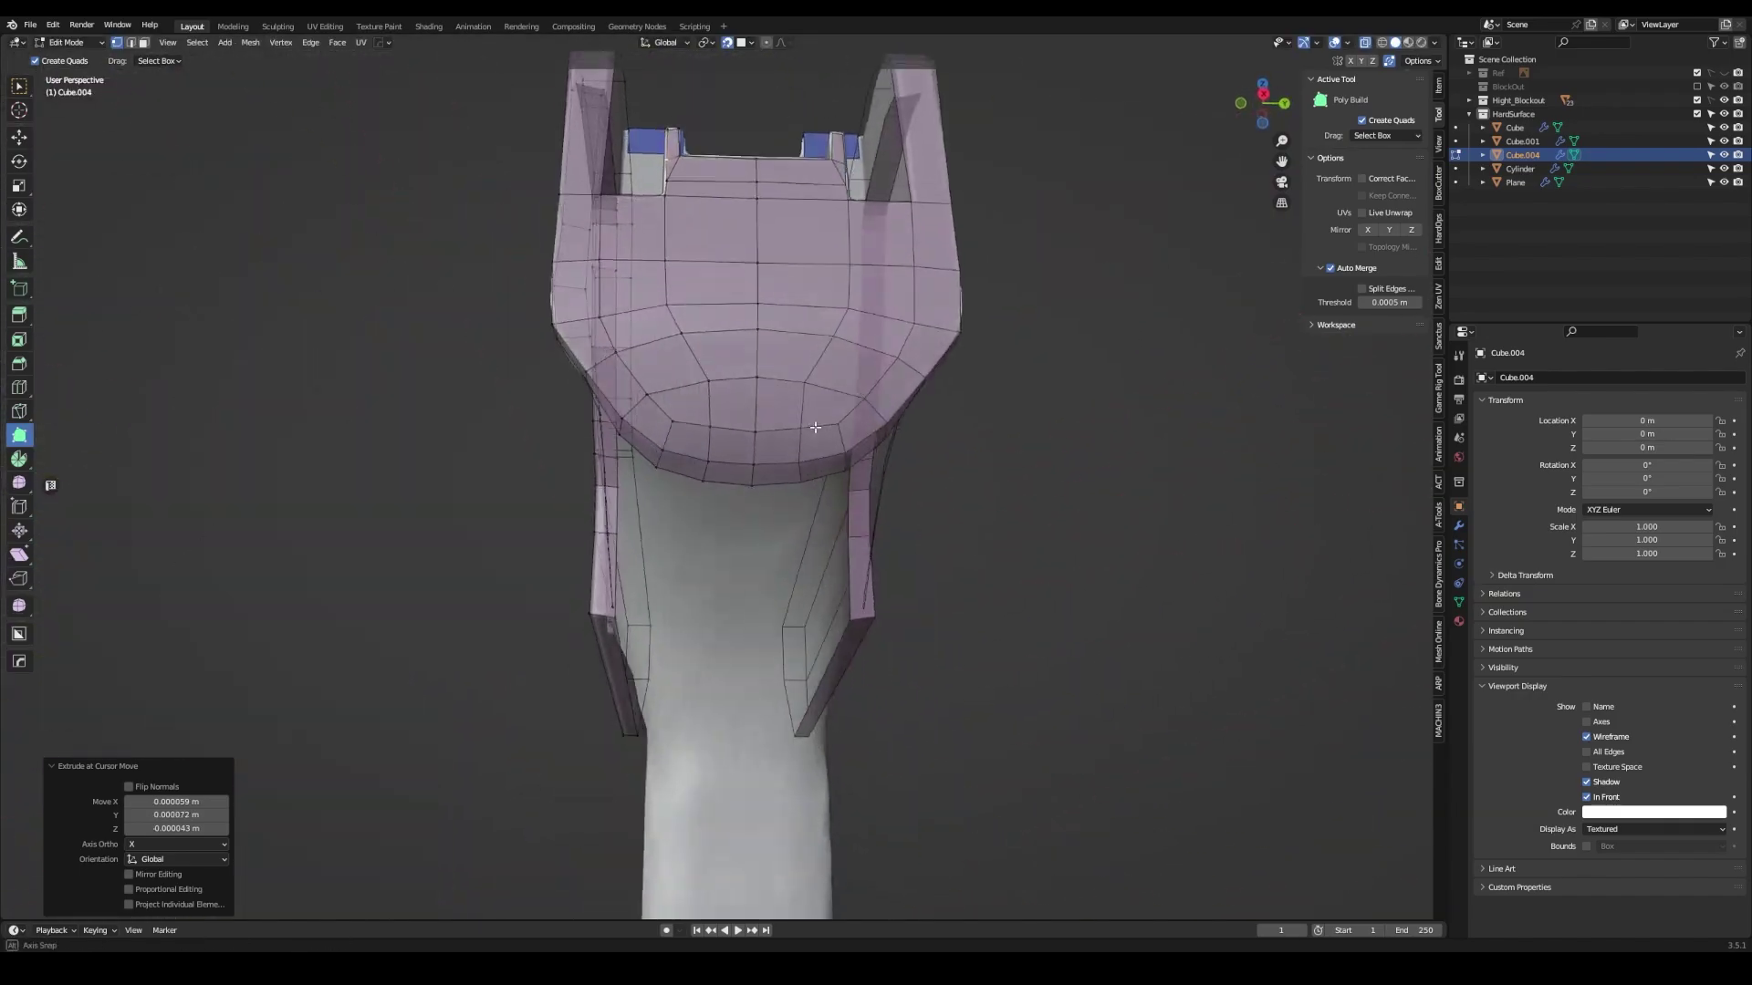
drag(747, 499, 748, 498)
ctrl+click(716, 434)
mouse_move(716, 435)
middle_down()
mouse_move(637, 467)
mouse_move(714, 469)
middle_up()
click(685, 421)
- In front view, extrude the selected edge three times down the back of the grip
key(w)
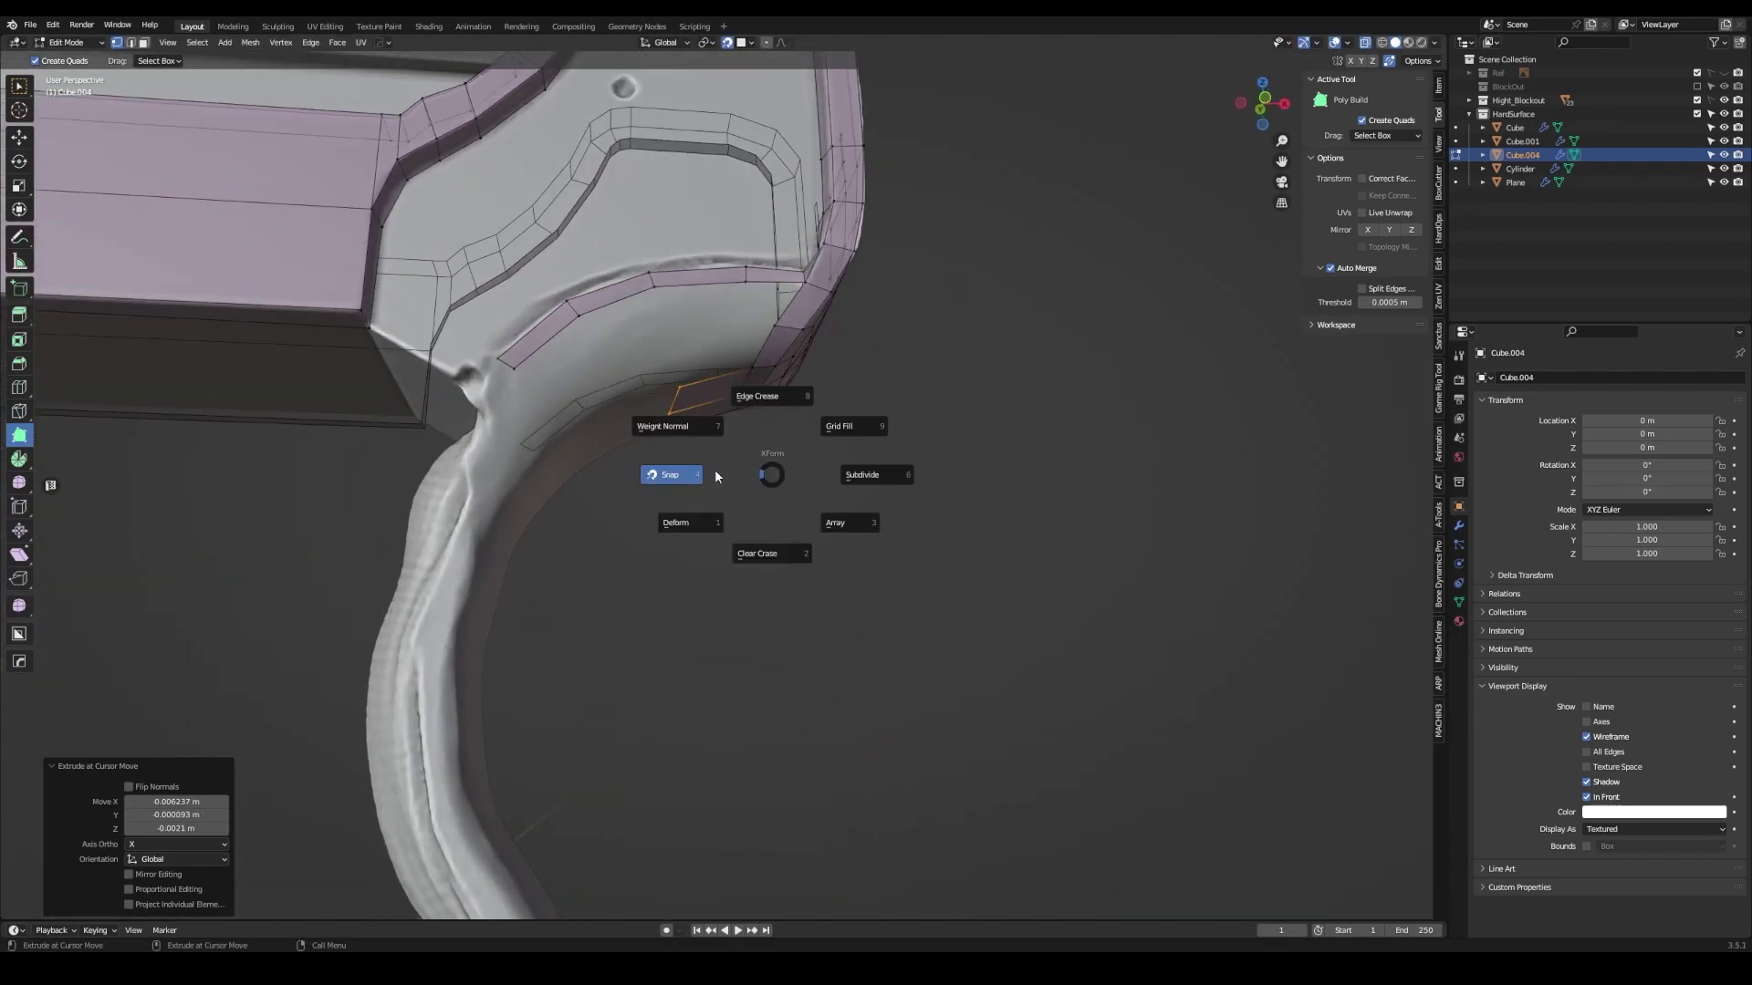
click(673, 474)
key(KP_1)
scroll(657, 383, up, 3)
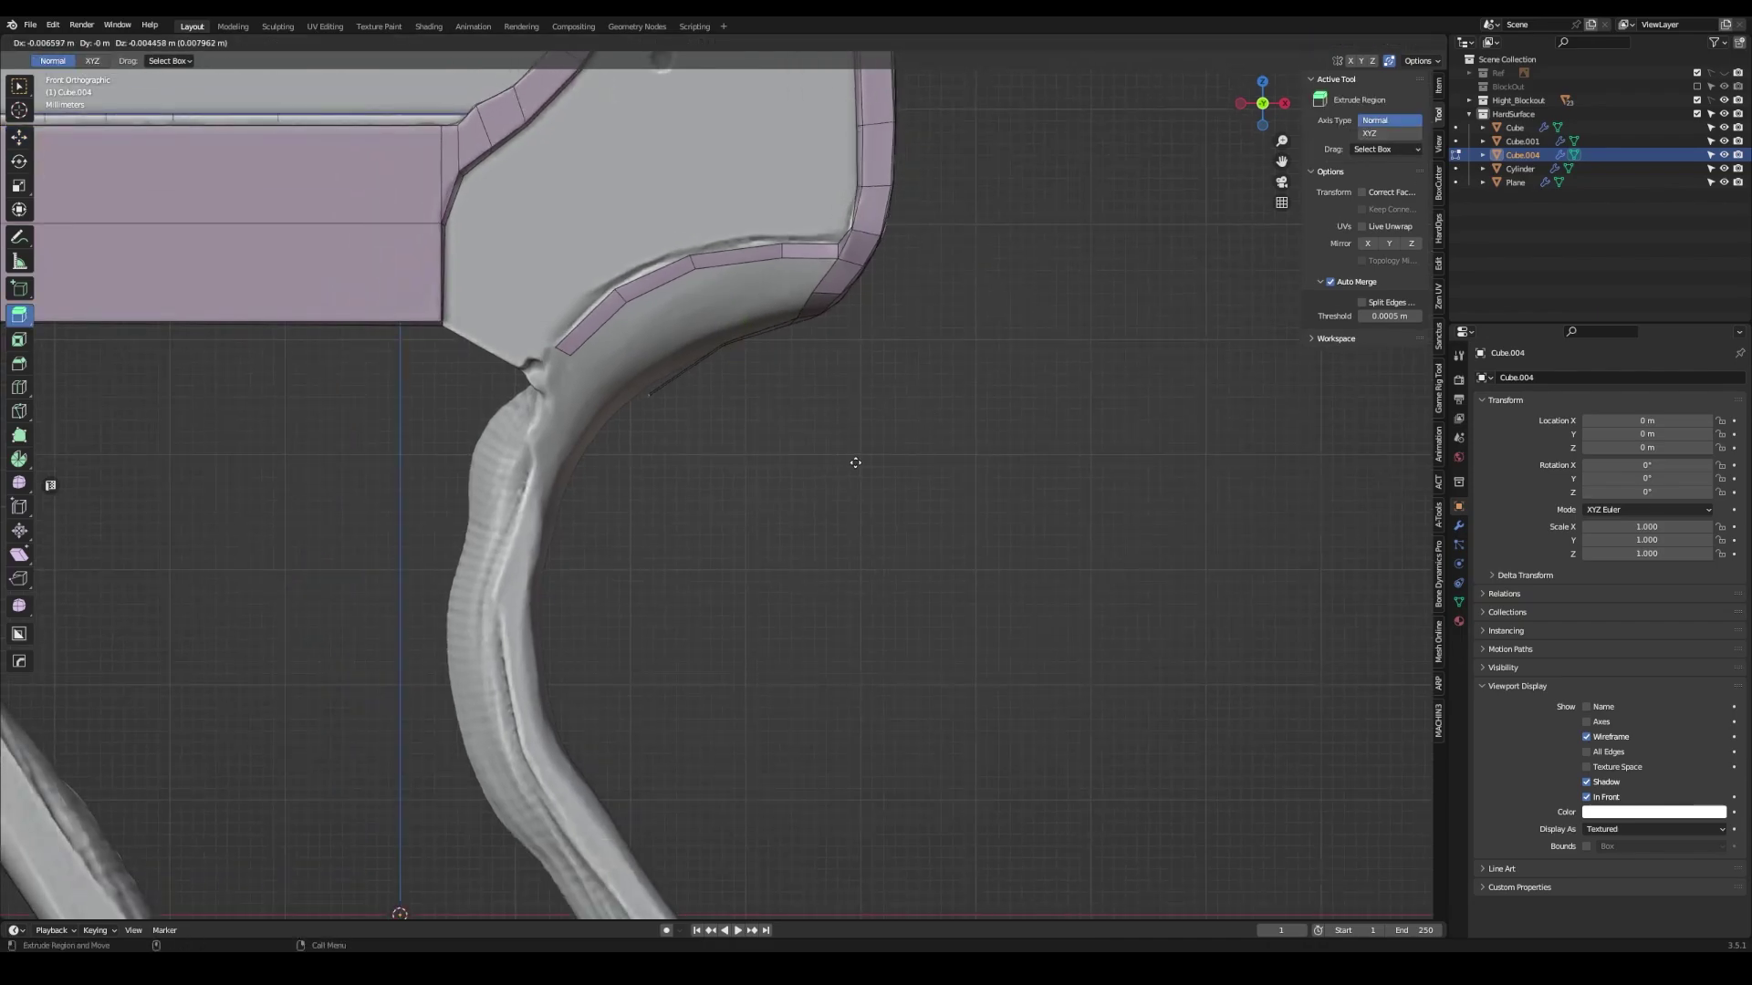
key(e)
click(888, 545)
key(e)
shift+middle_drag(887, 544, 916, 316)
click(939, 491)
key(e)
click(1033, 477)
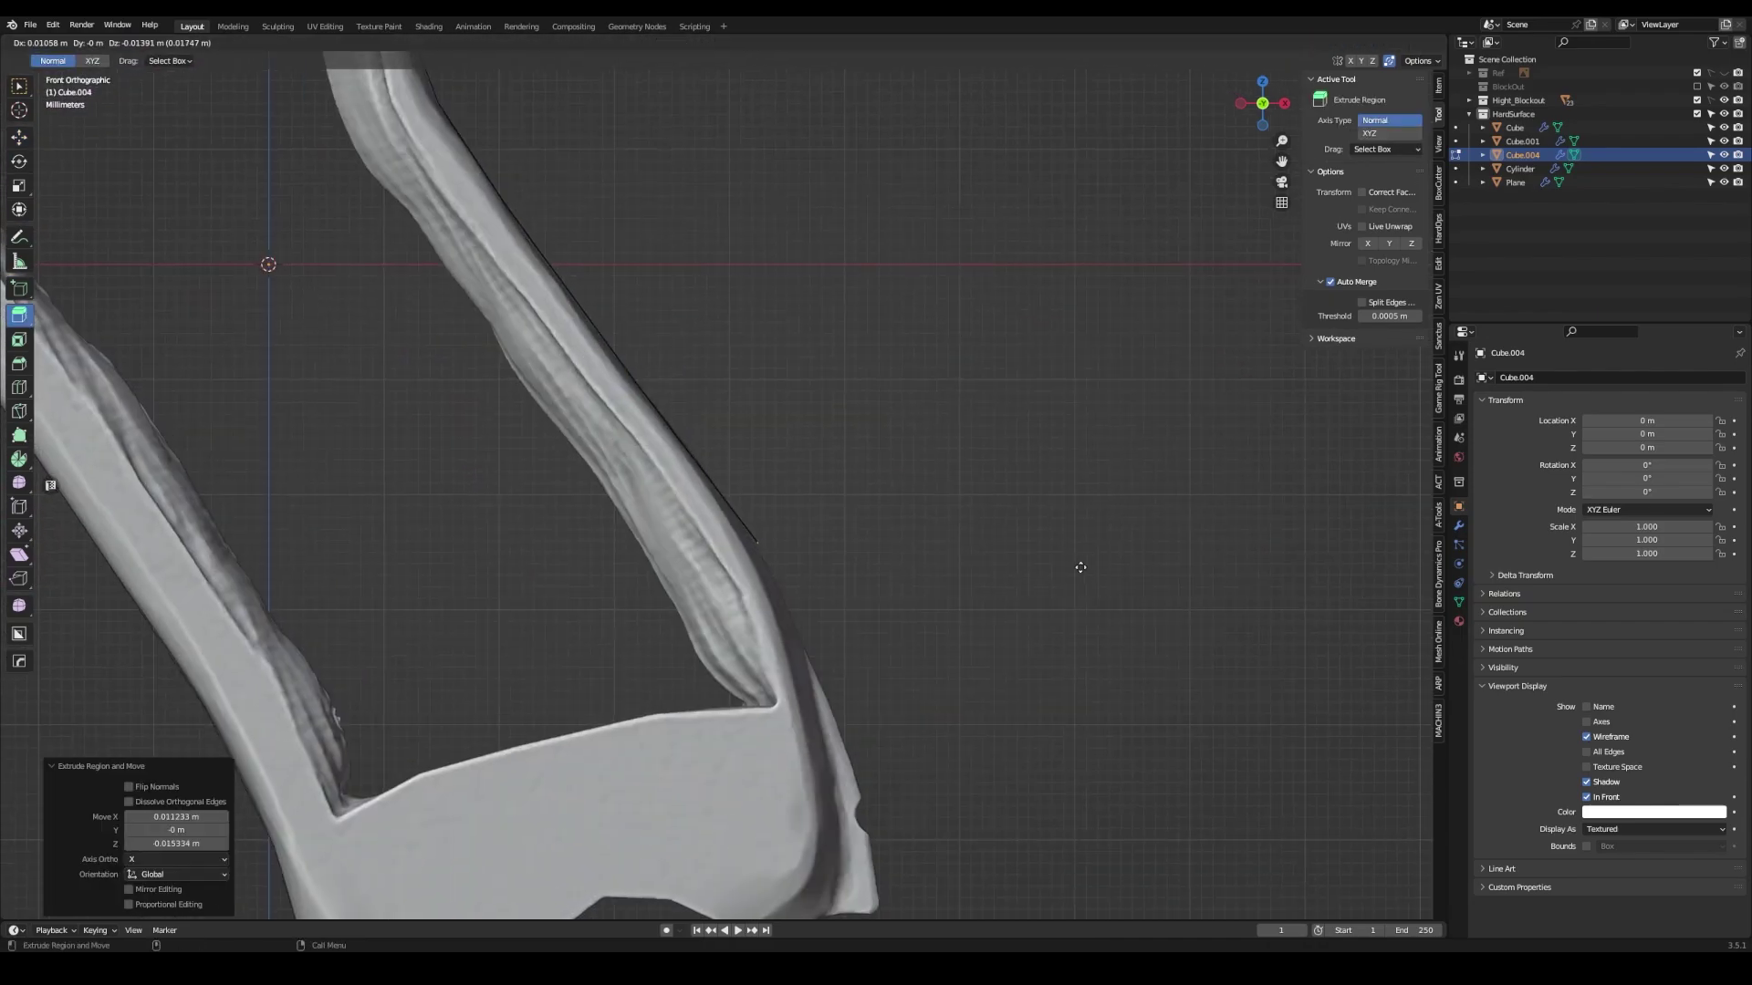
mouse_move(1048, 540)
middle_down()
mouse_move(876, 570)
mouse_move(858, 502)
middle_up()
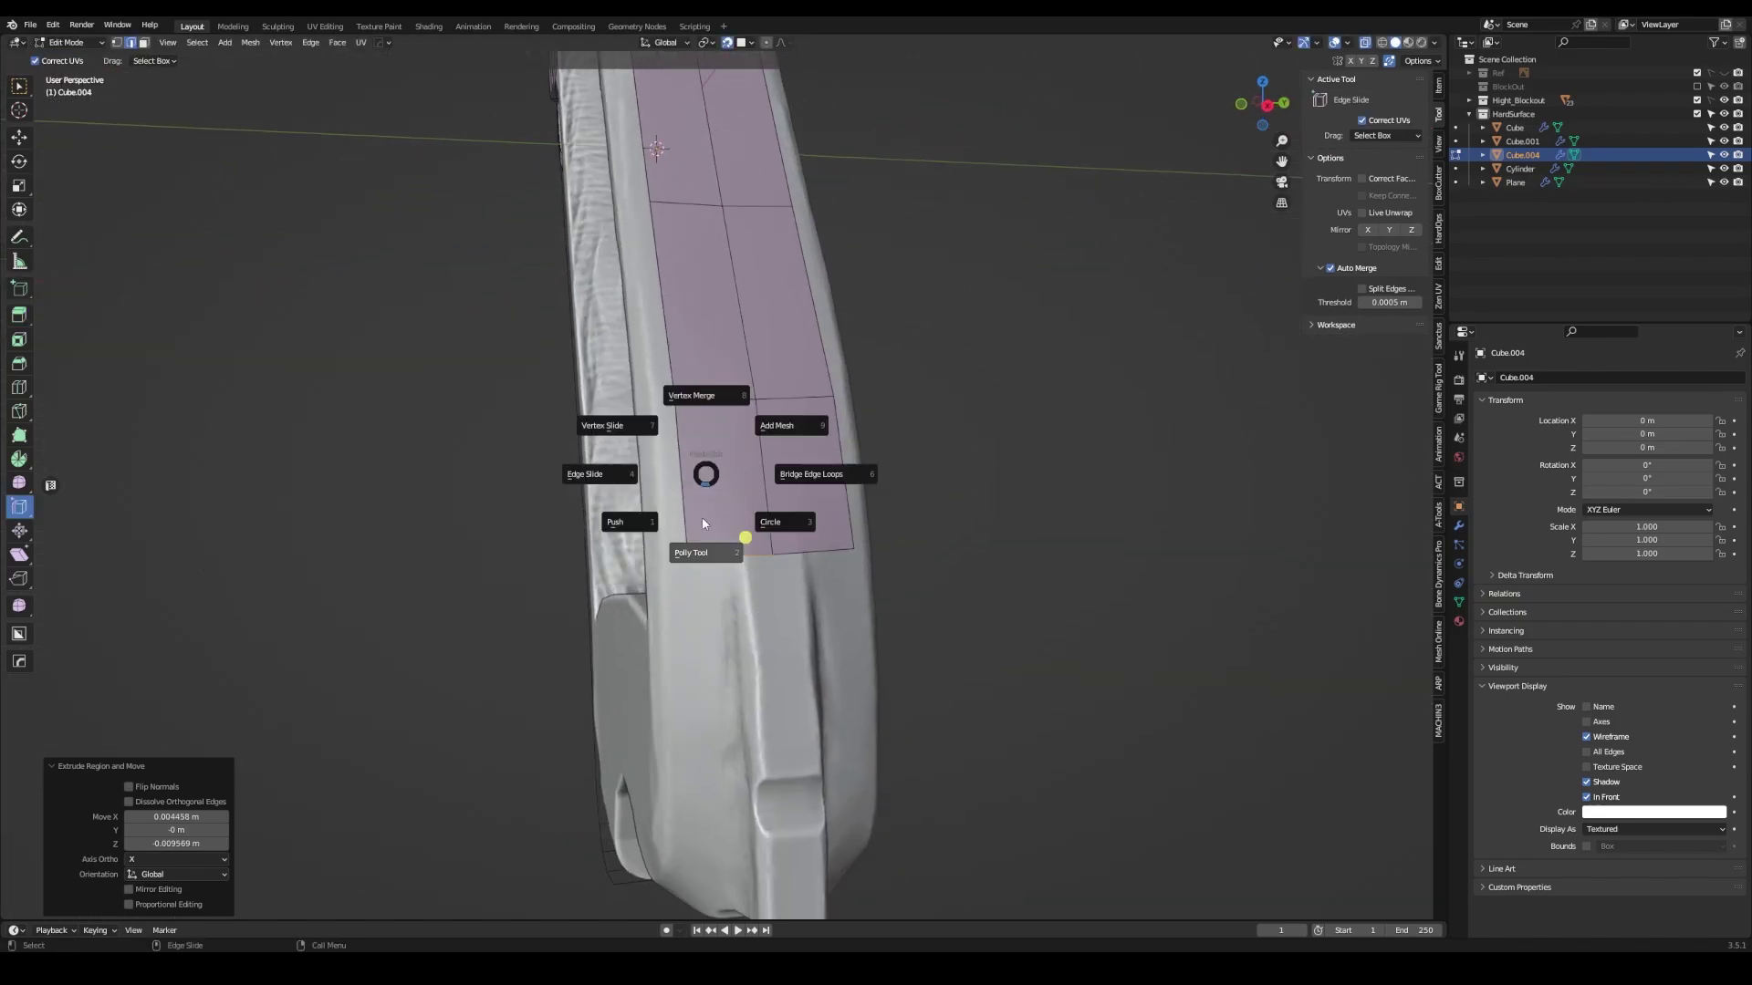
- With Poly Build, extend the grip-back strip toward the base and cap its tip with a face
ctrl+click(772, 553)
click(727, 499)
mouse_move(727, 499)
middle_down()
mouse_move(751, 508)
mouse_move(750, 483)
middle_up()
click(737, 497)
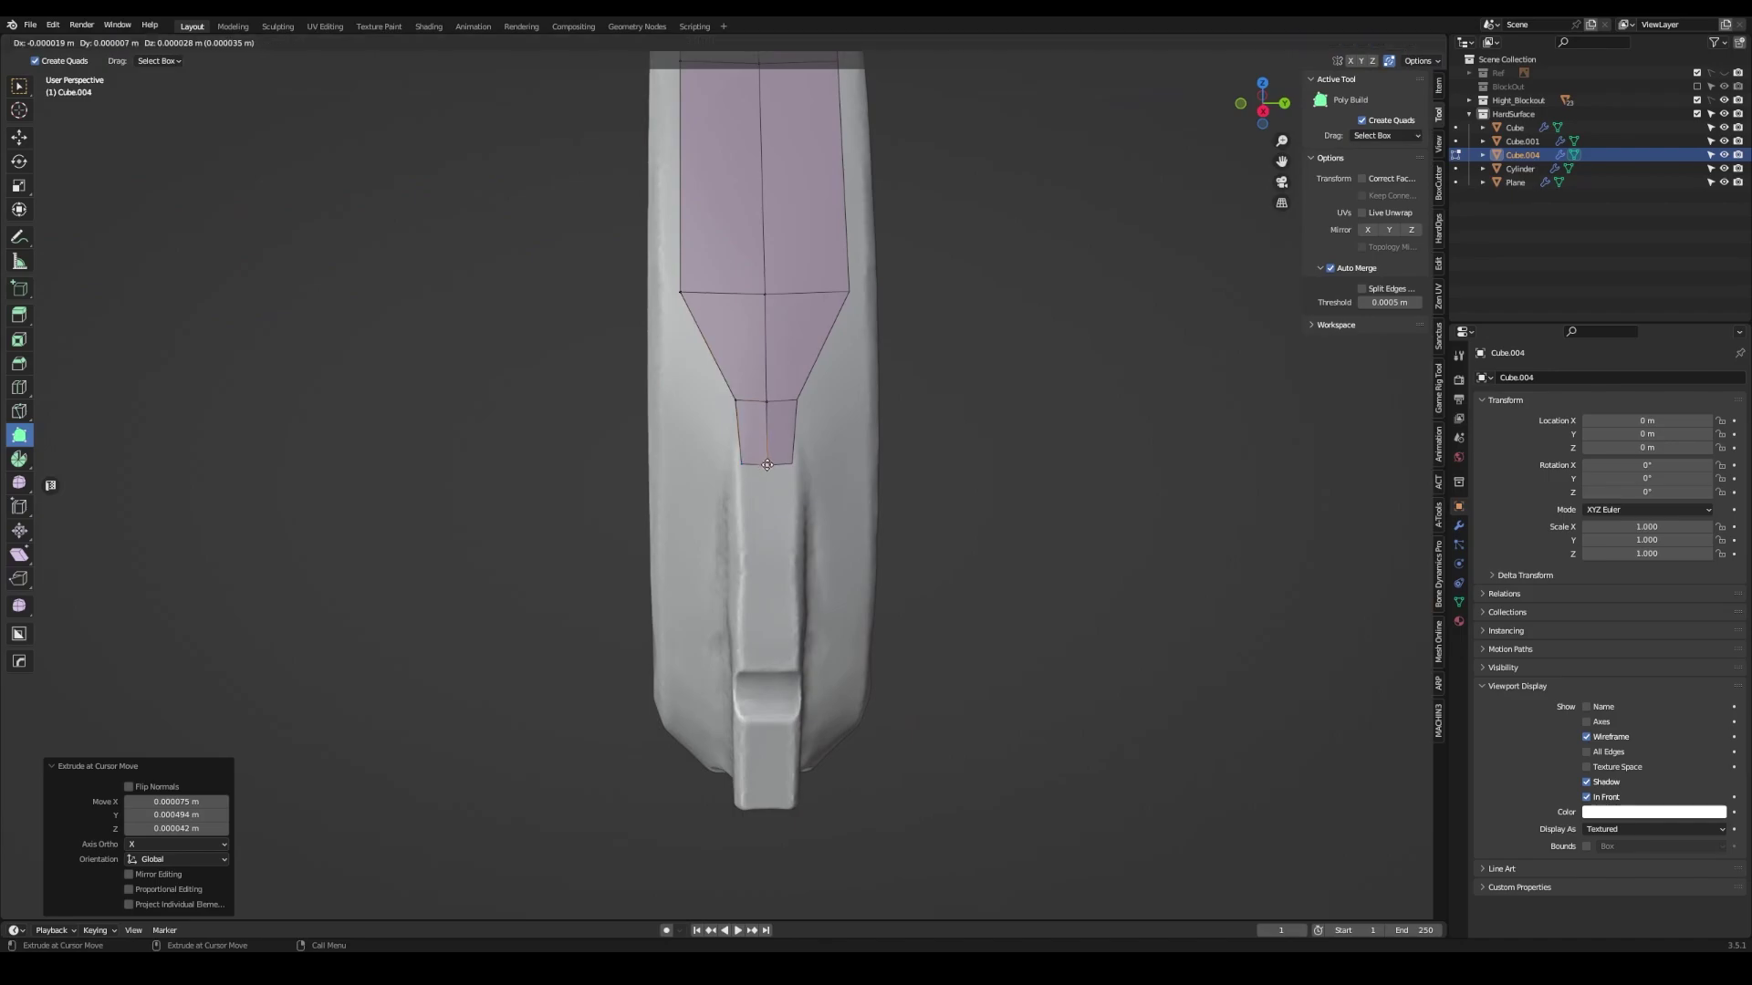
ctrl+click(768, 671)
middle_drag(768, 672, 771, 669)
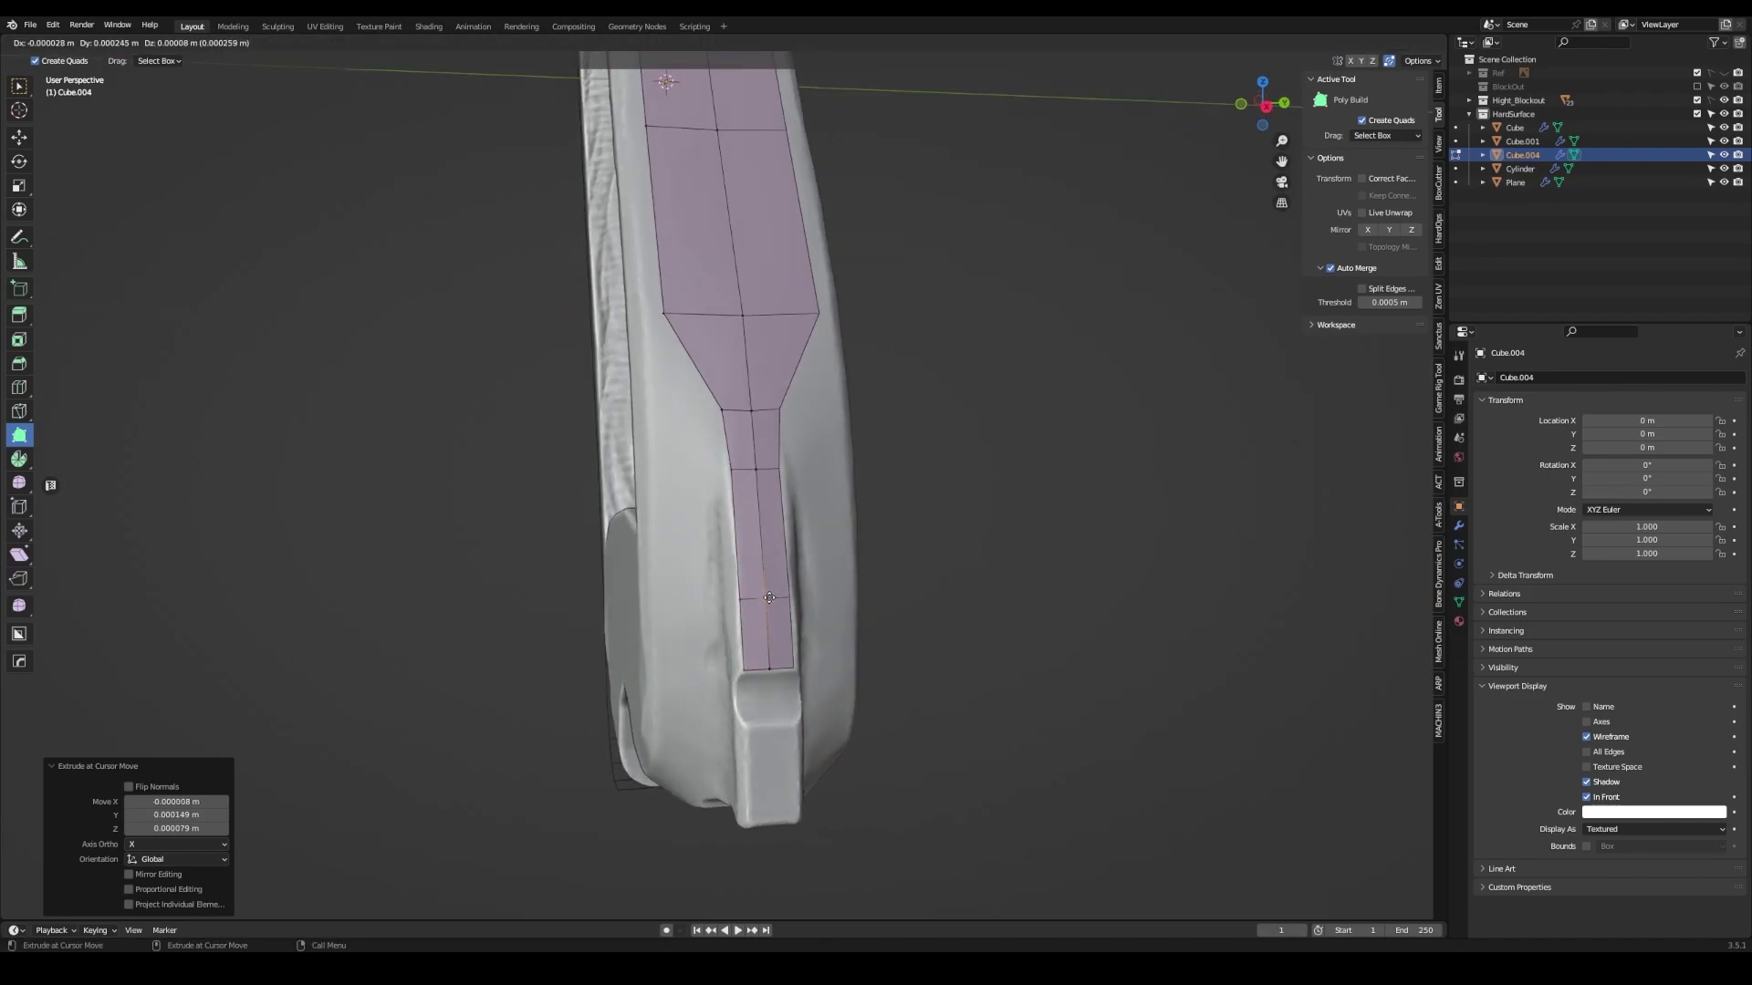
mouse_move(769, 597)
middle_down()
mouse_move(716, 578)
mouse_move(848, 587)
mouse_move(532, 586)
mouse_move(457, 491)
mouse_move(694, 584)
middle_up()
ctrl+click(730, 573)
click(721, 618)
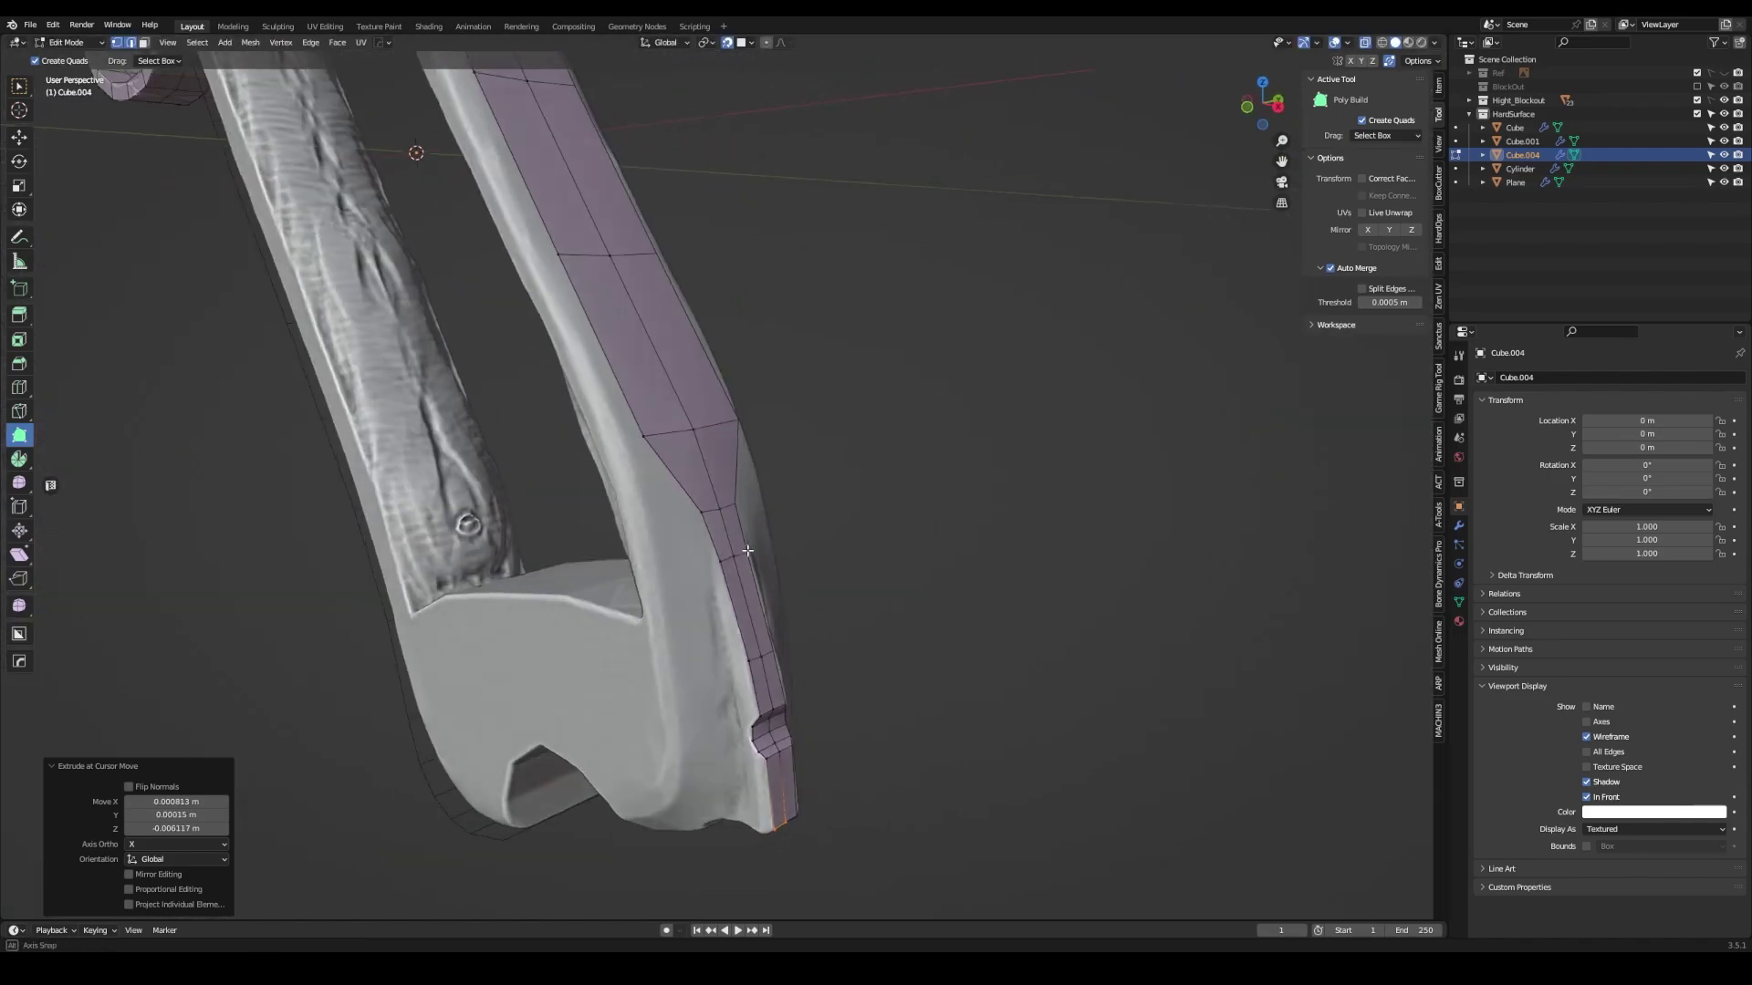
scroll(719, 598, up, 2)
- Extrude faces along the grip edge and around the trigger guard curve, fitting them to the grip surface
ctrl+click(632, 245)
middle_drag(632, 246, 700, 442)
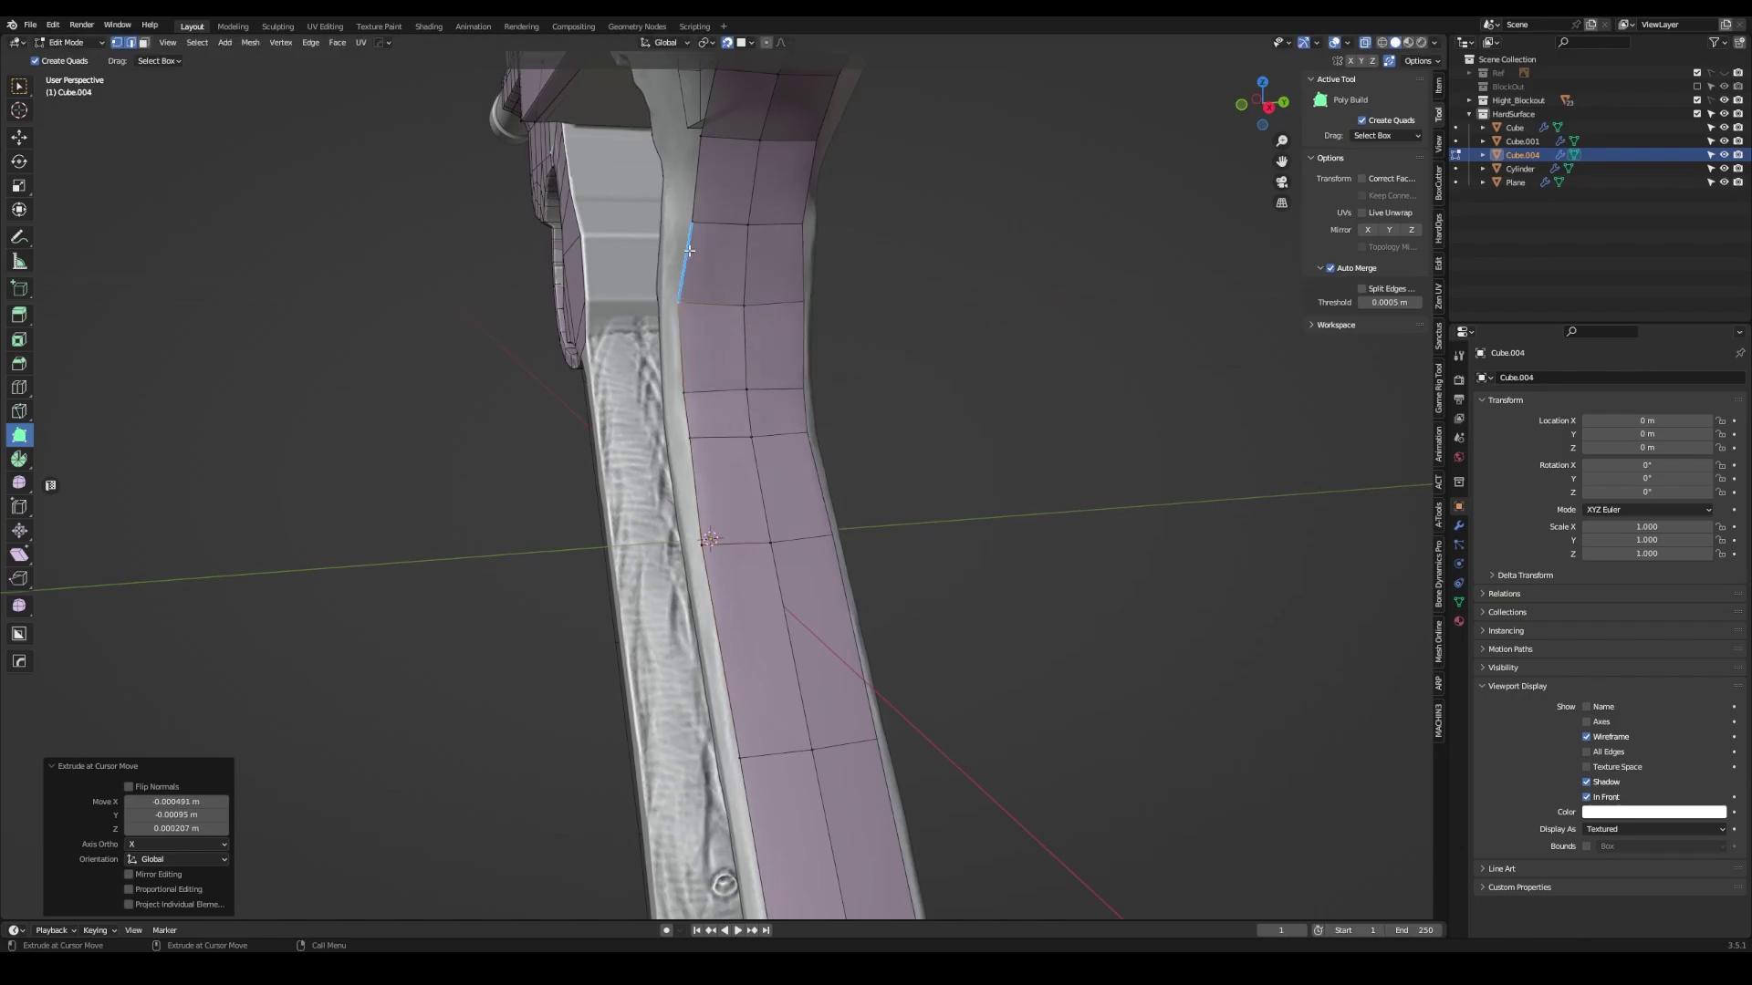
middle_drag(688, 251, 852, 266)
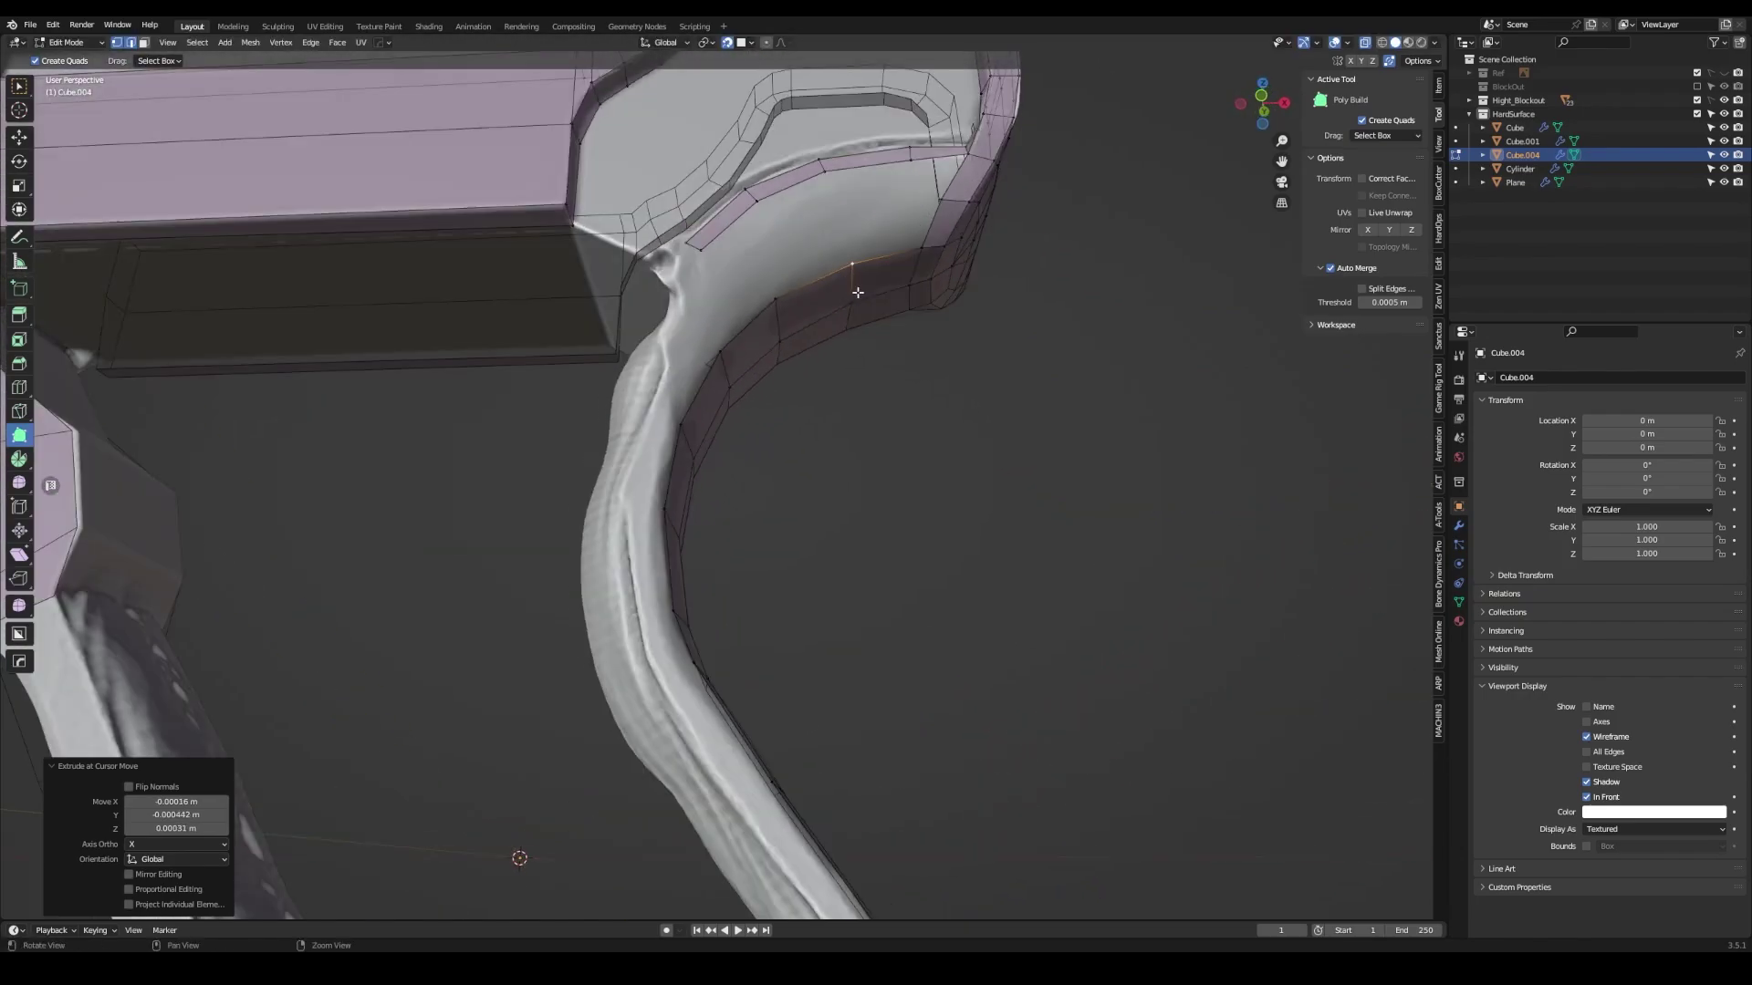
scroll(858, 278, up, 2)
ctrl+drag(822, 365, 799, 311)
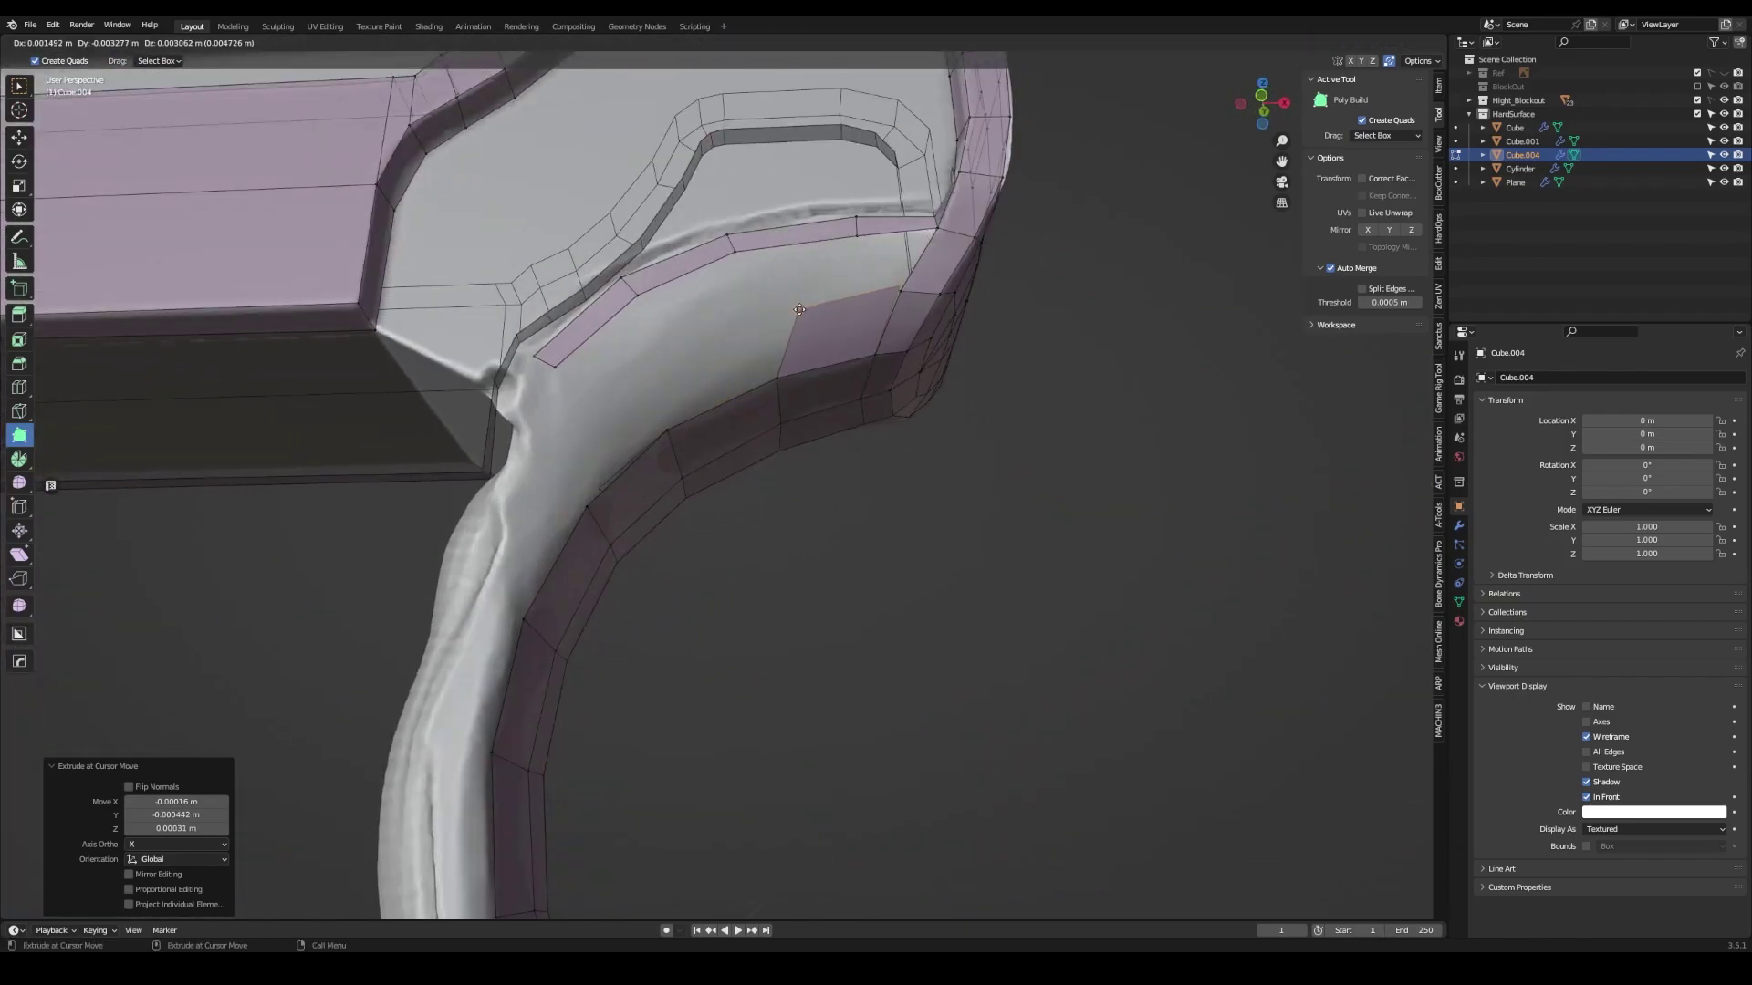
middle_drag(898, 290, 785, 365)
ctrl+drag(784, 365, 775, 370)
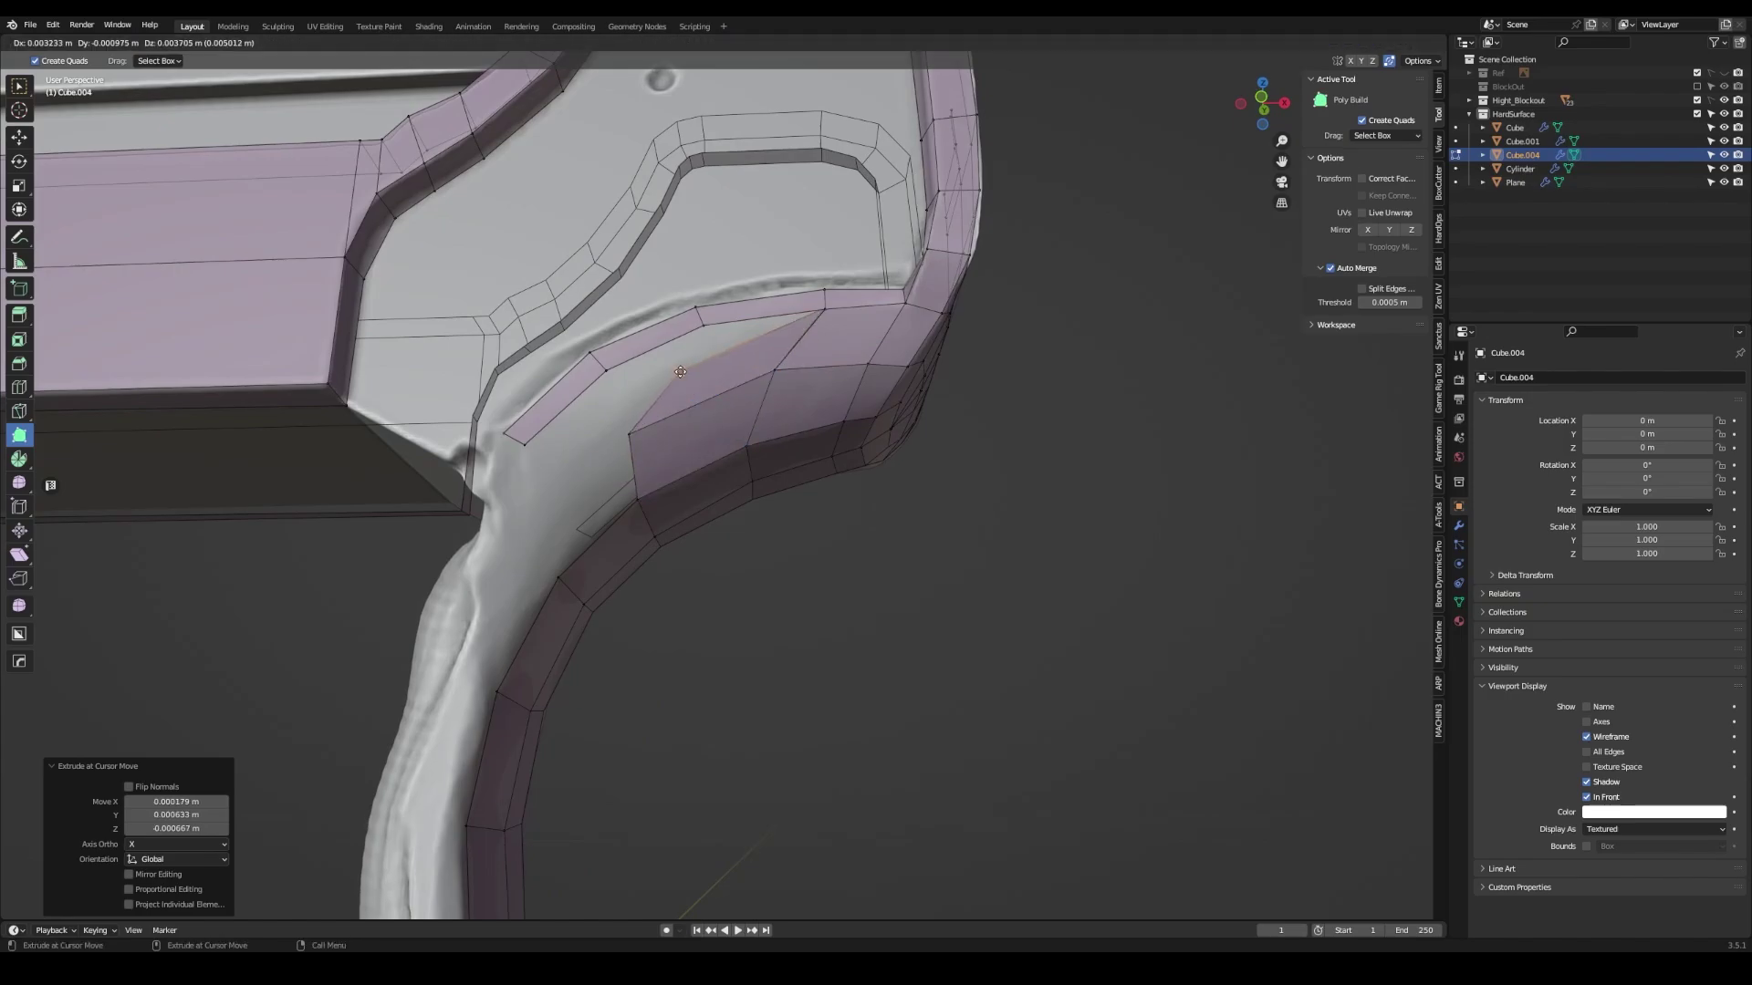
ctrl+drag(635, 435, 638, 436)
middle_drag(639, 436, 722, 399)
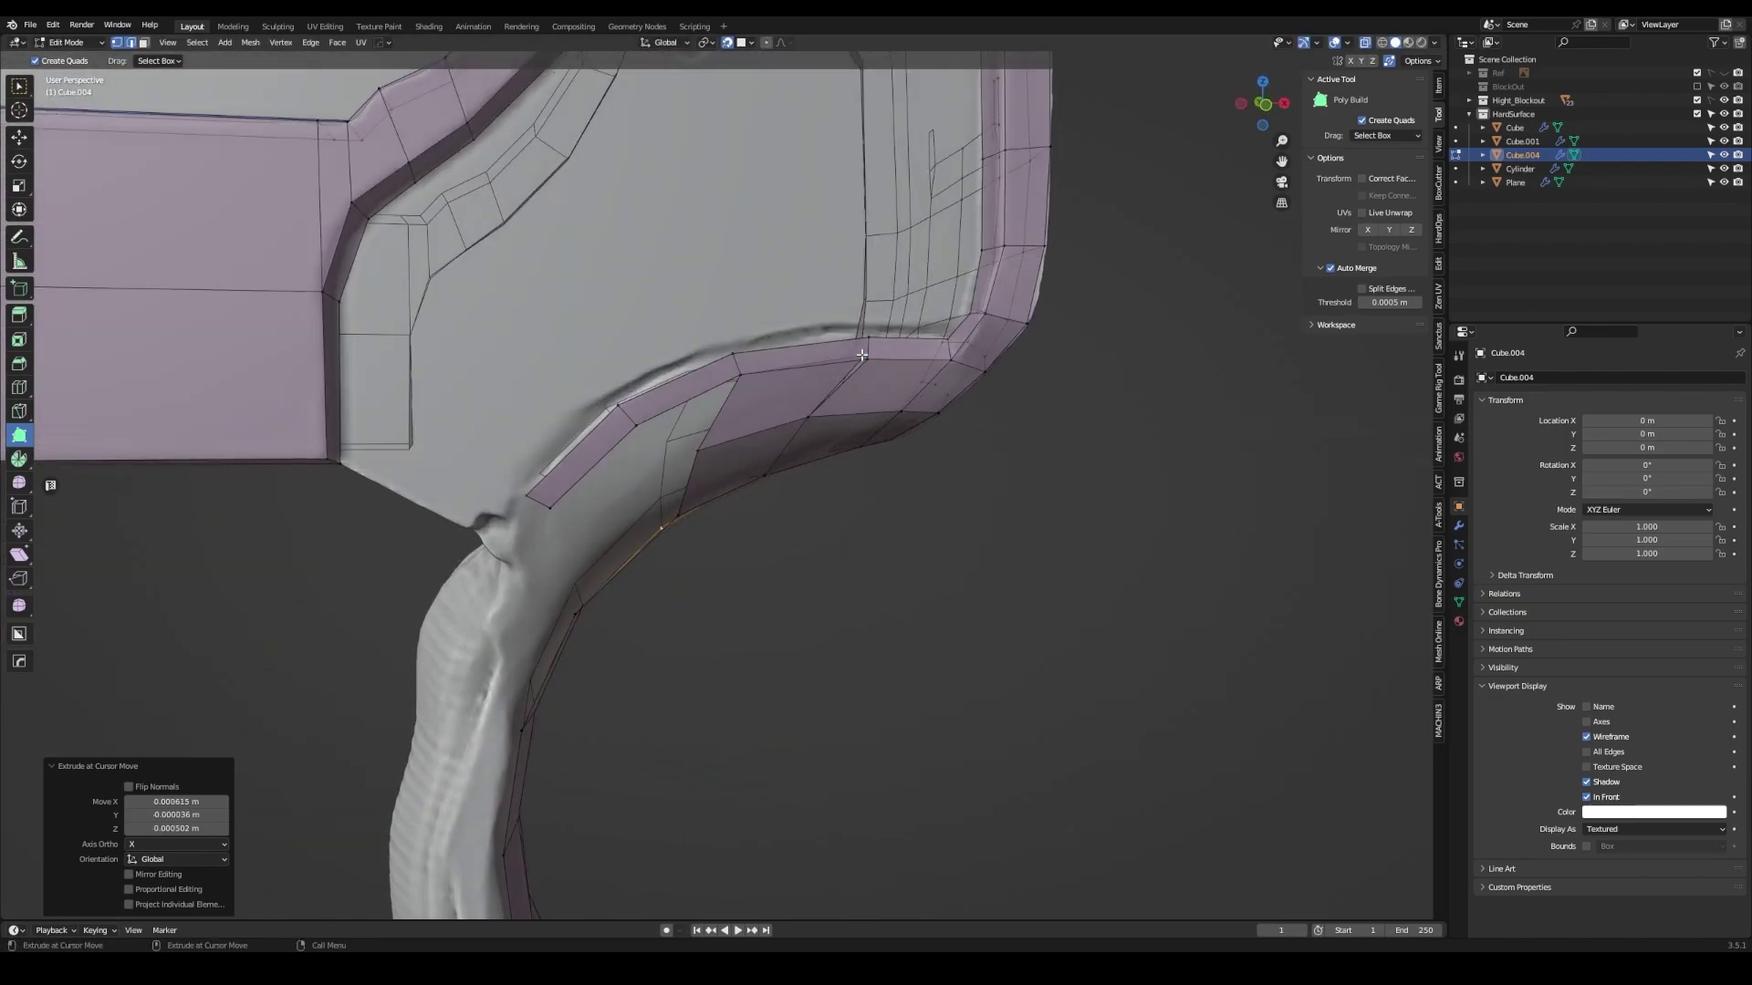
ctrl+drag(609, 504, 612, 505)
middle_drag(611, 504, 700, 651)
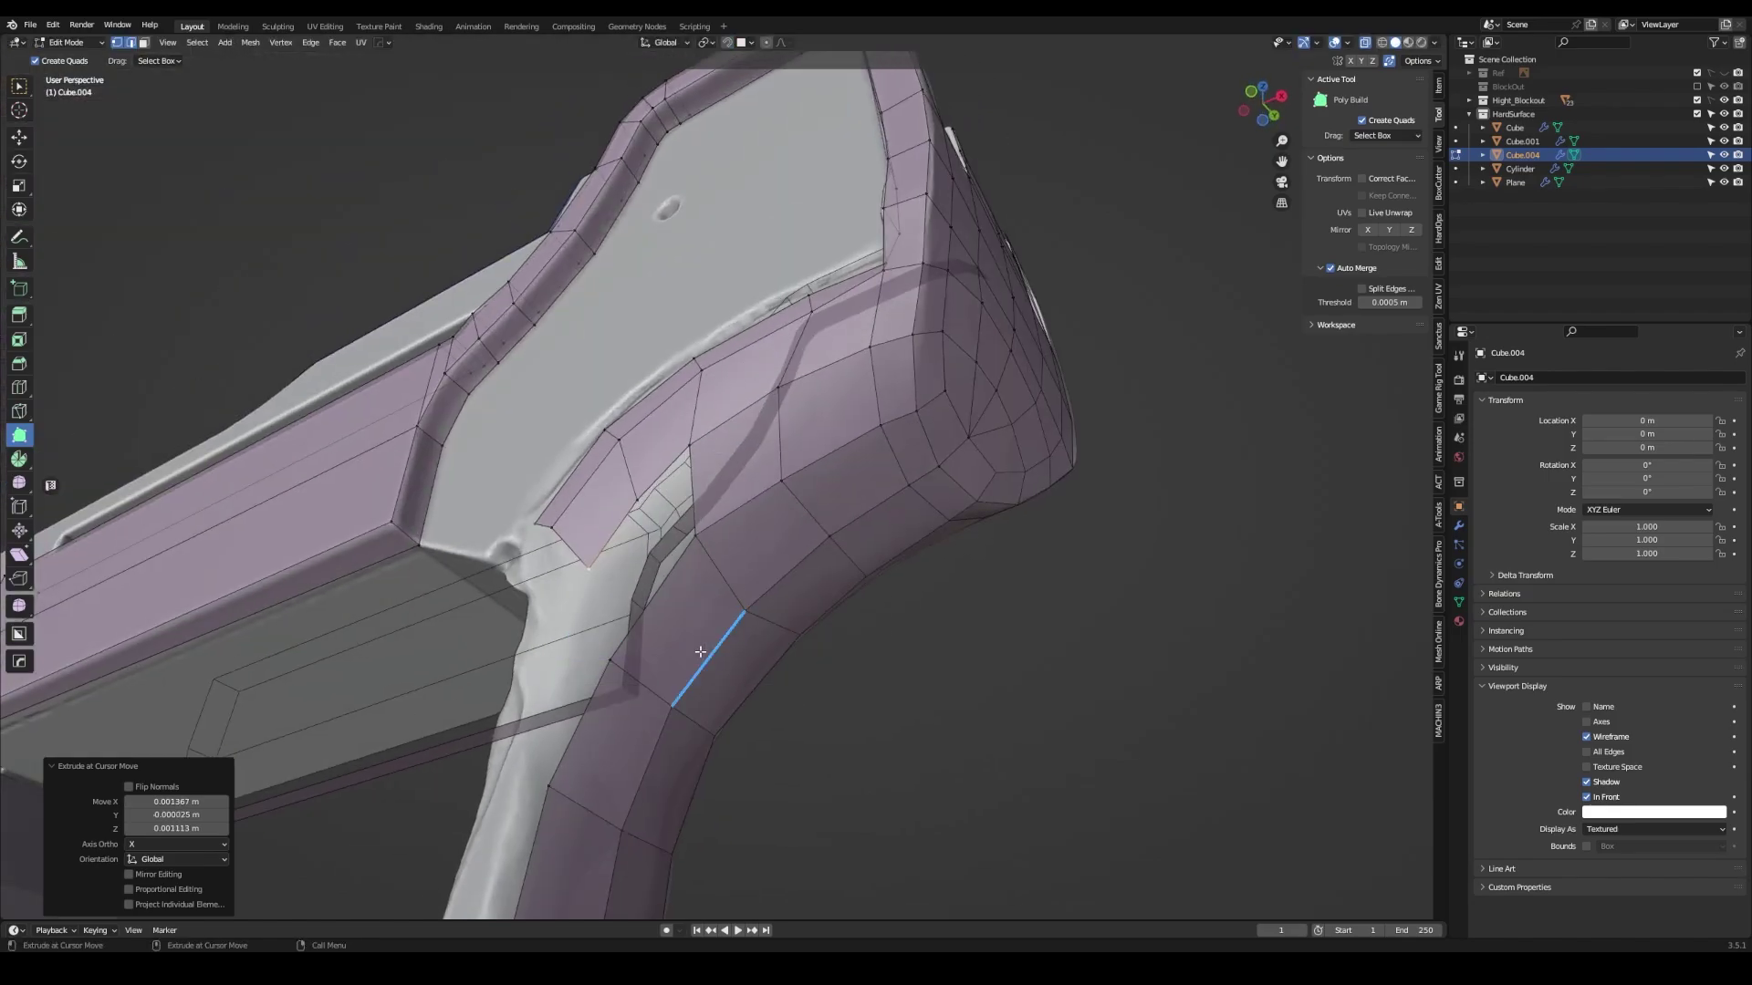
- Add an edge loop down the grip's front strip, fill the gap under the trigger guard, then zoom out
ctrl+drag(699, 651, 703, 653)
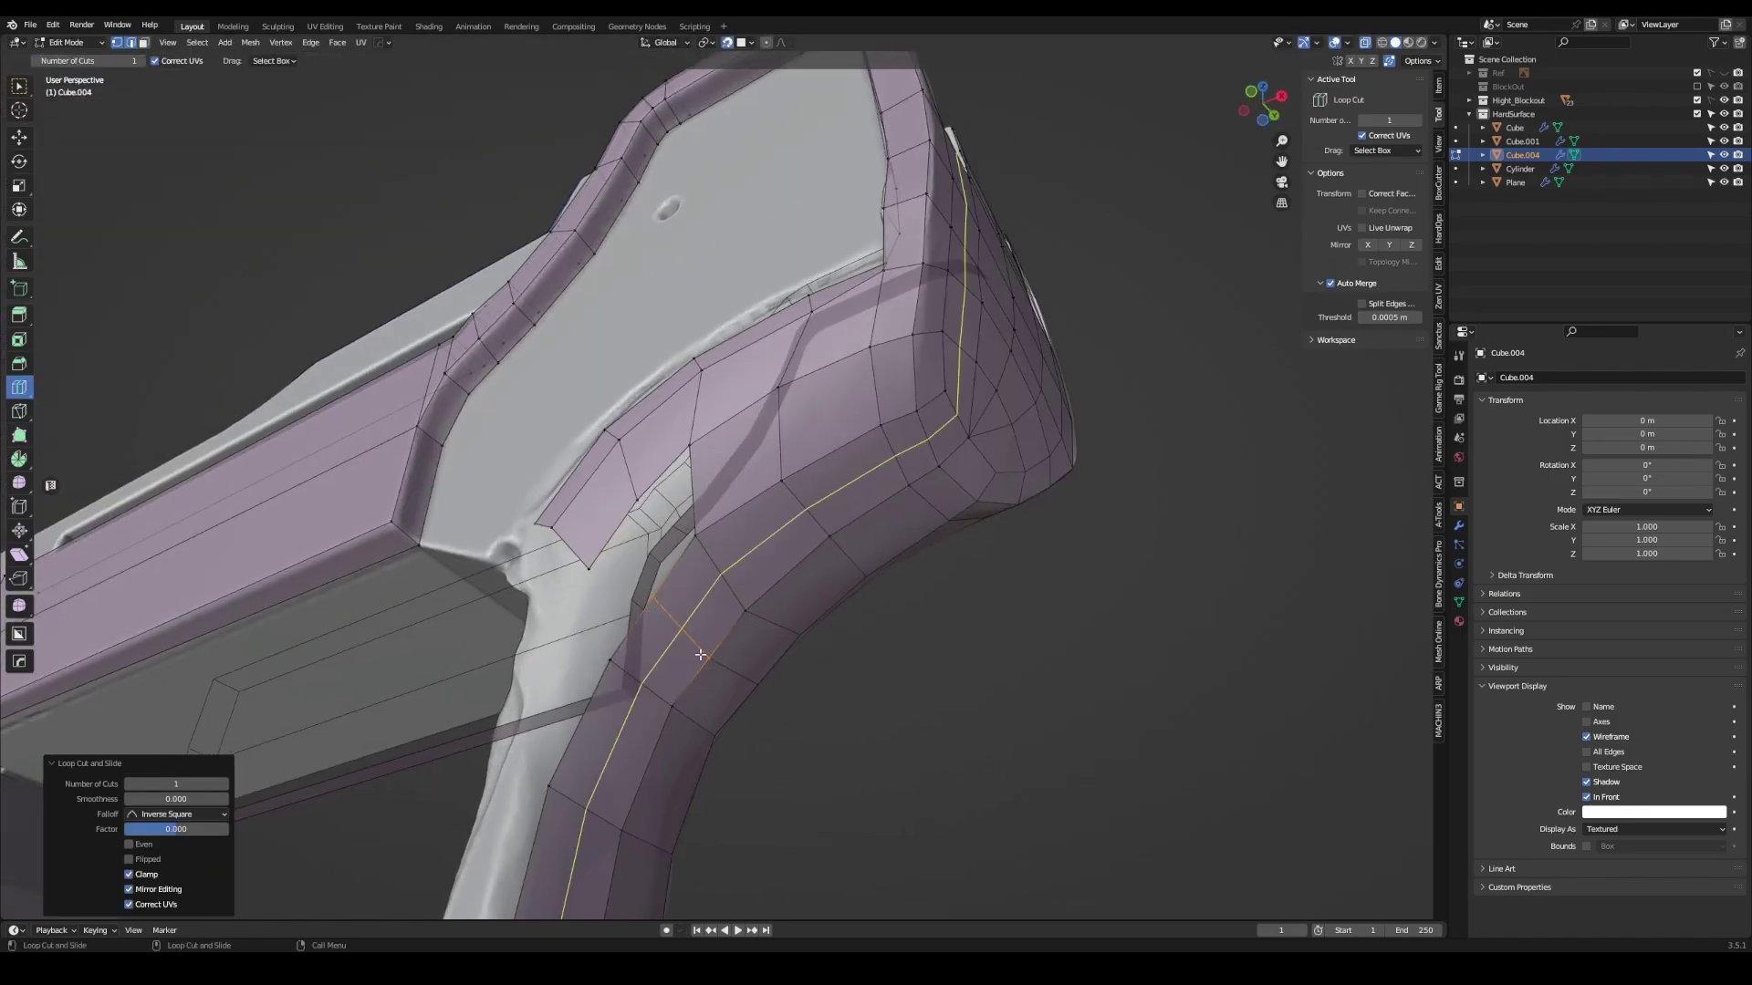
mouse_move(702, 653)
middle_down()
mouse_move(723, 617)
mouse_move(669, 583)
middle_up()
ctrl+drag(669, 583, 669, 582)
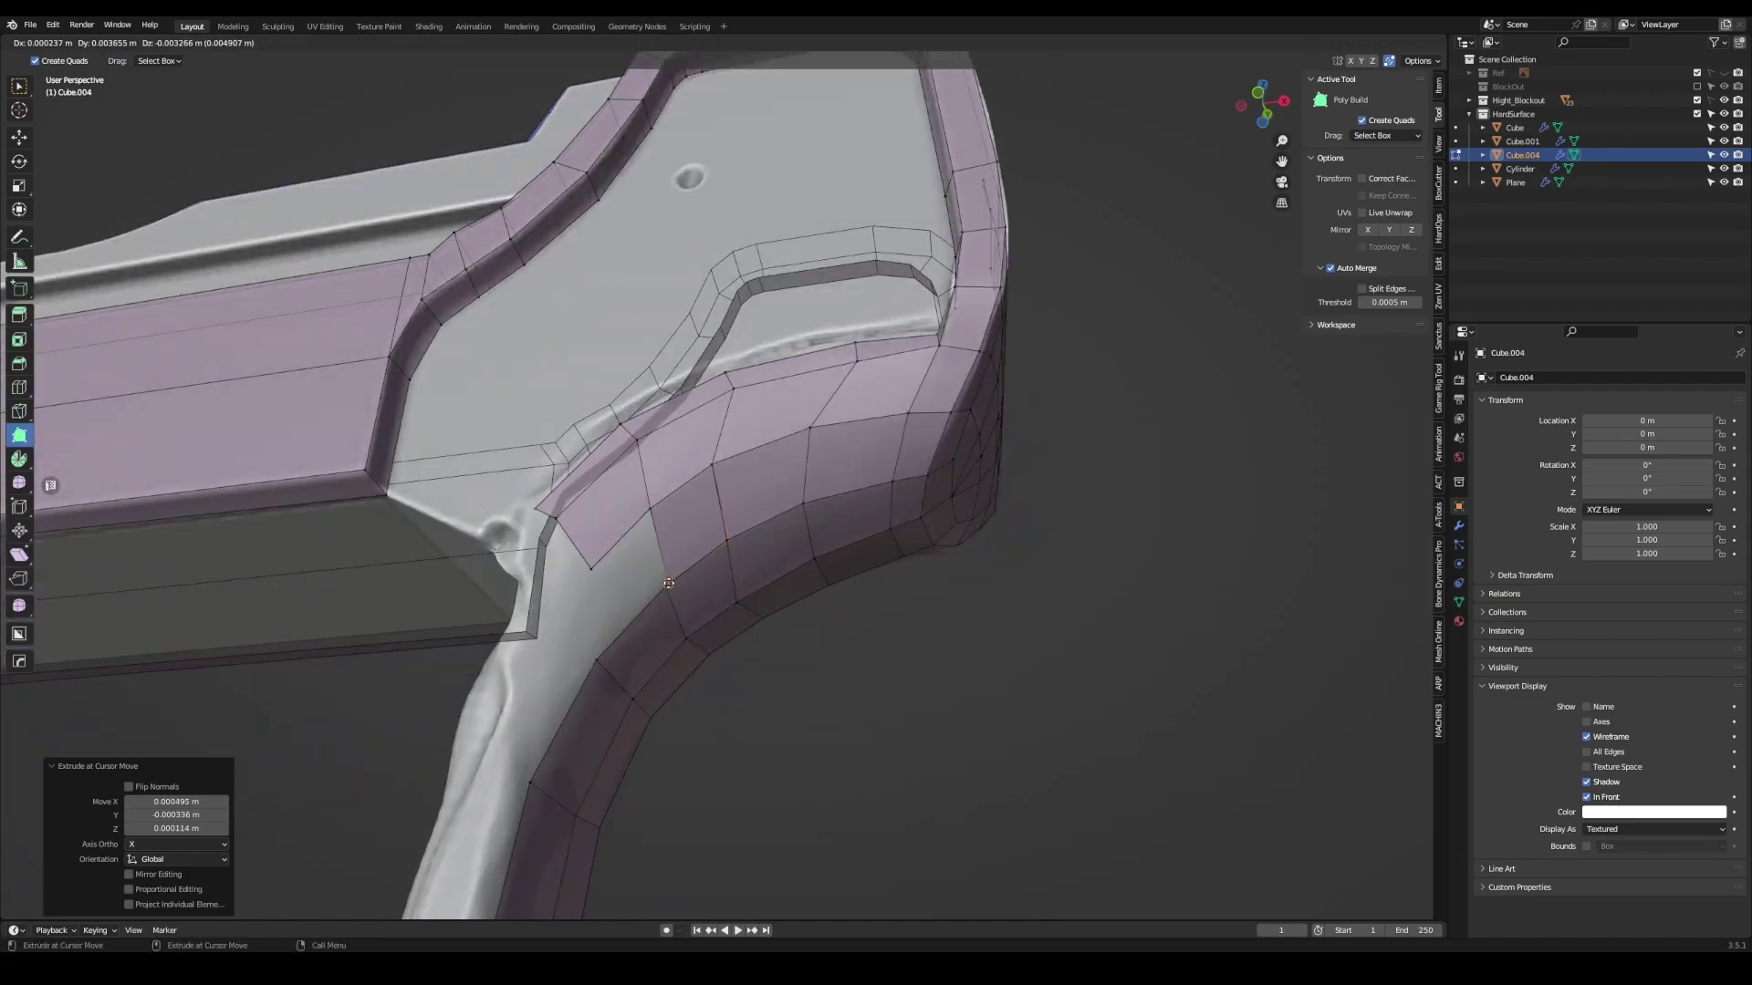
ctrl+click(651, 628)
middle_drag(650, 628, 594, 579)
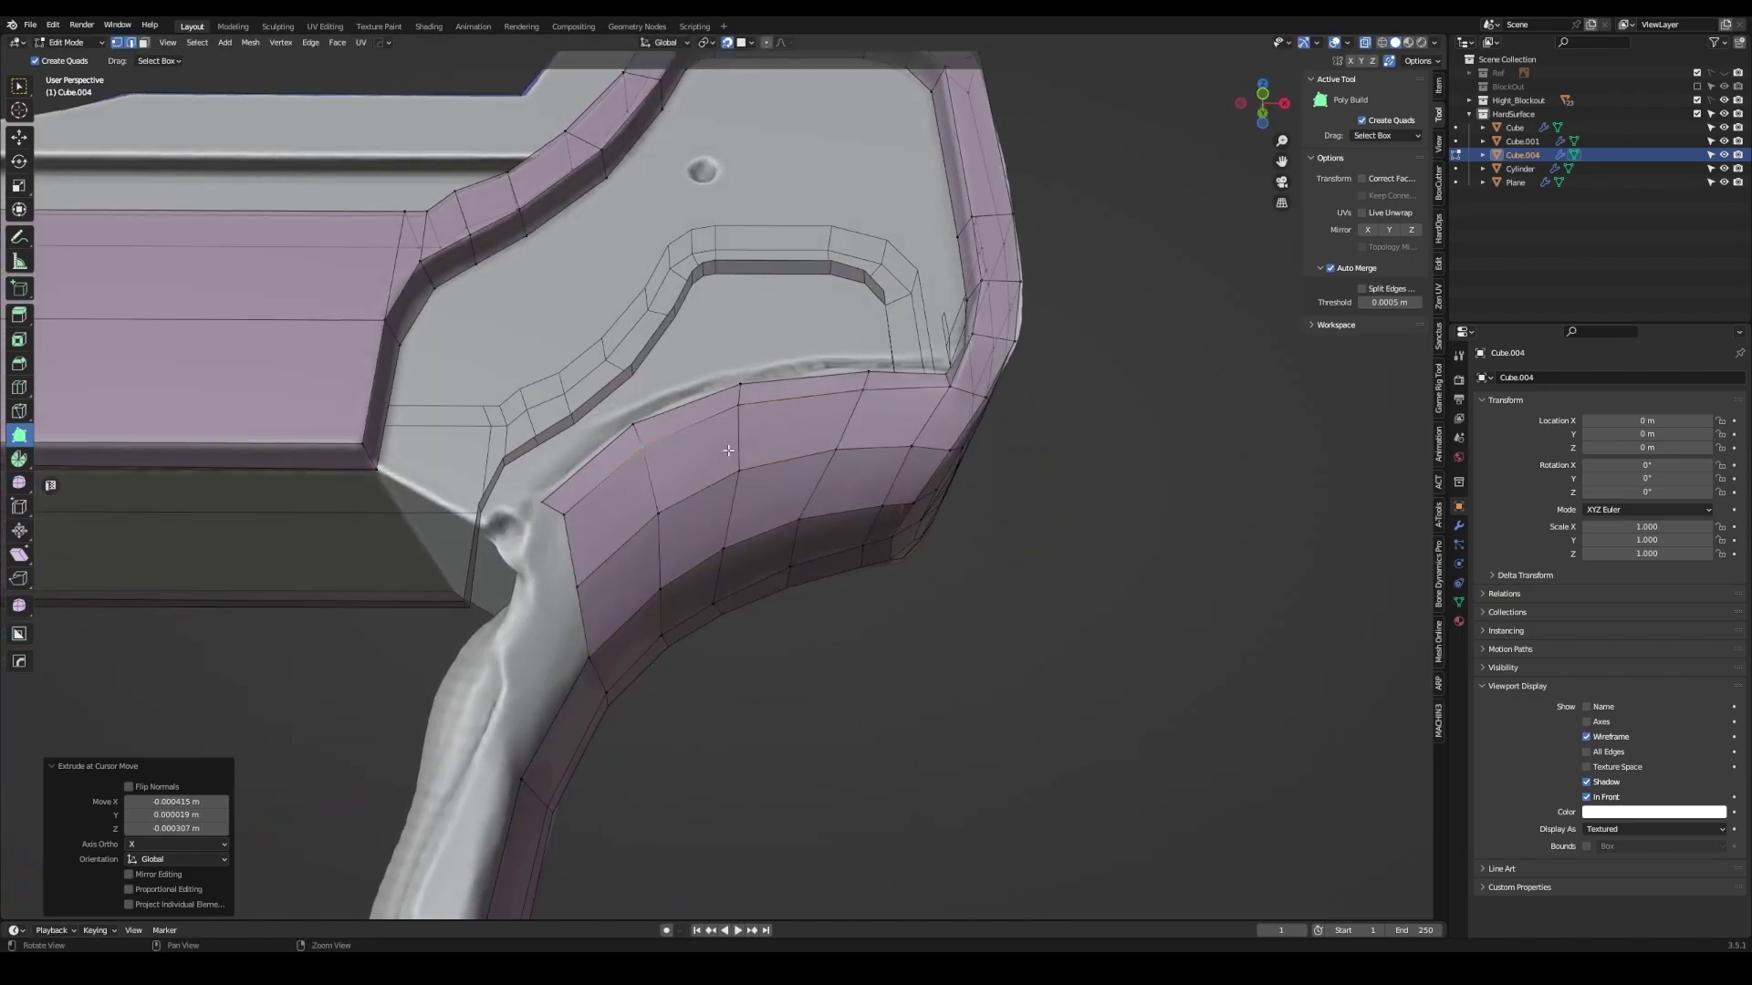
mouse_move(728, 451)
middle_down()
mouse_move(713, 548)
mouse_move(828, 491)
middle_up()
- Add the first Poly Build faces at the bottom of the grip, beside the base notch
scroll(828, 491, up, 2)
ctrl+drag(828, 492, 796, 584)
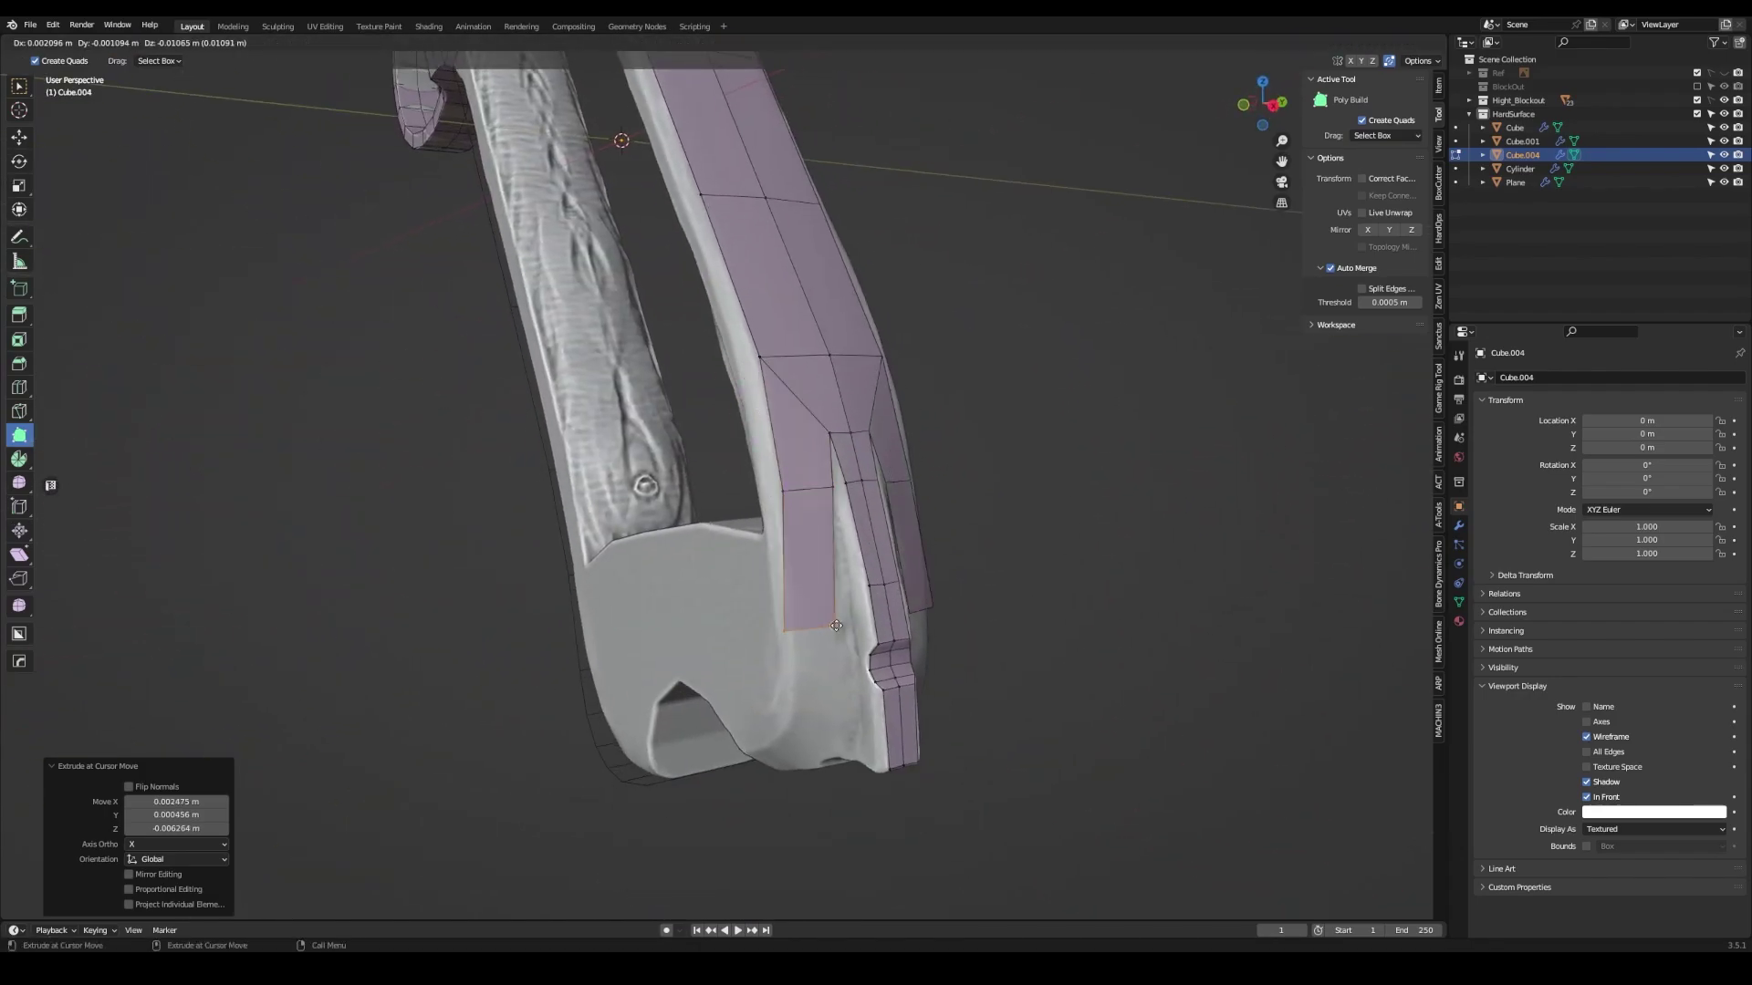
middle_drag(796, 583, 794, 591)
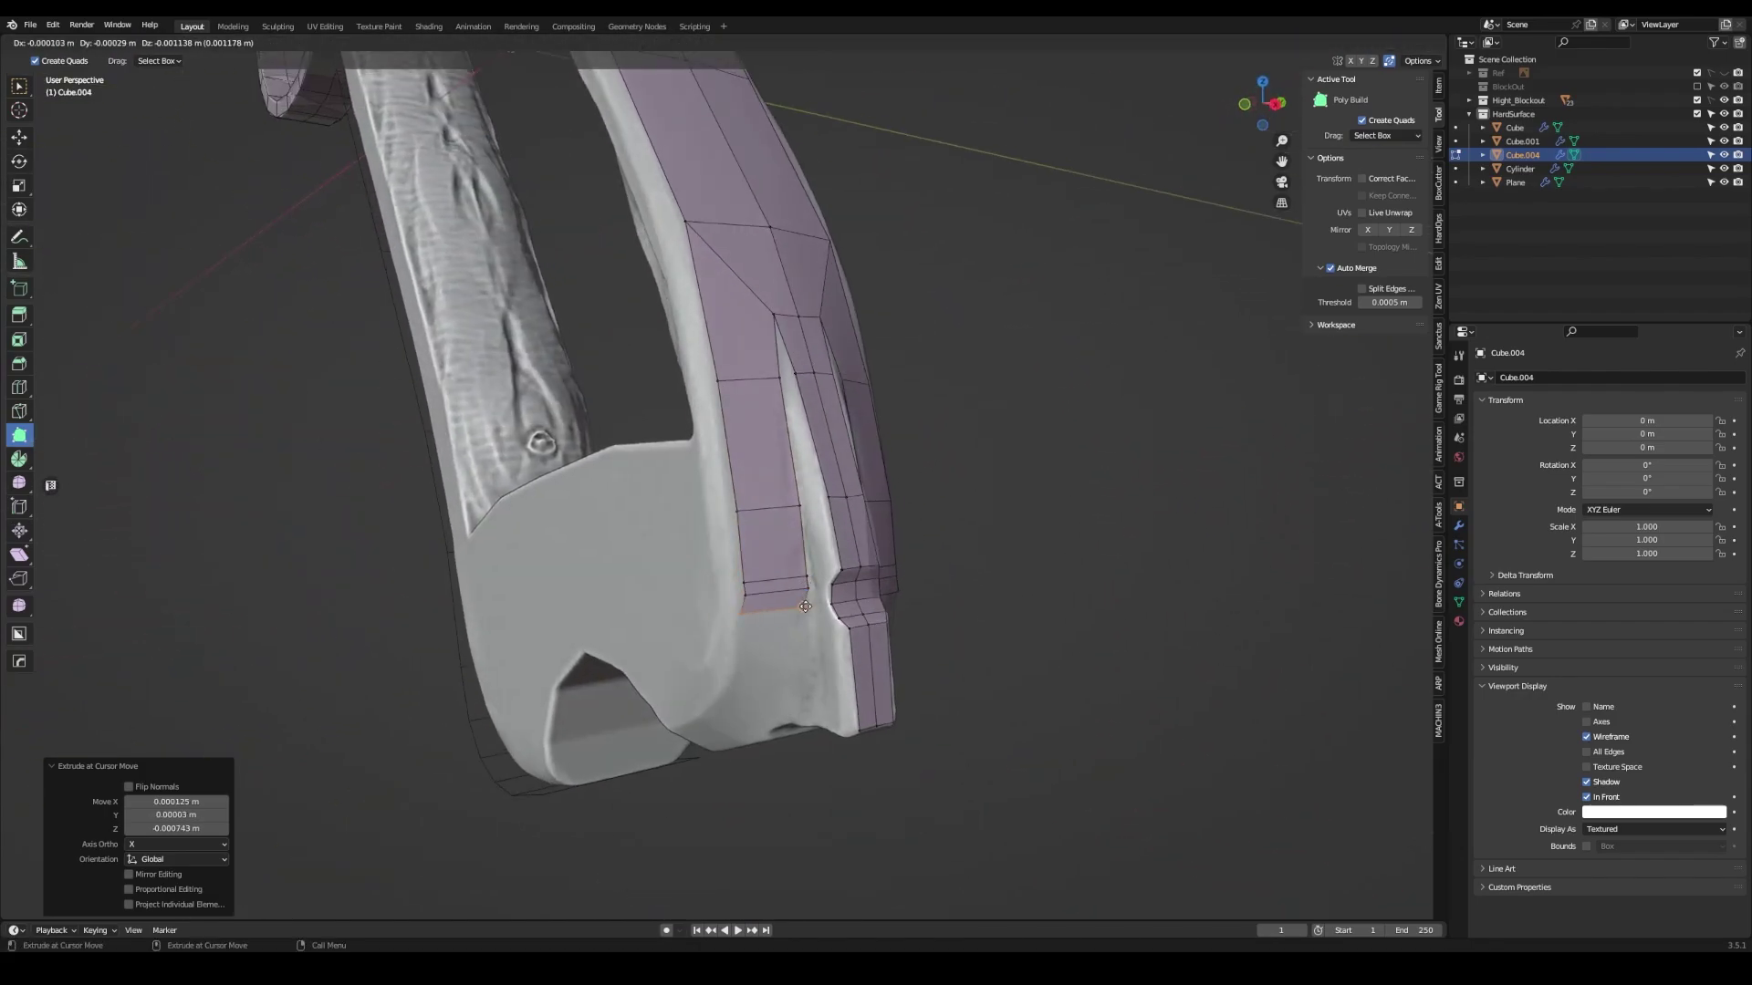
scroll(818, 628, up, 2)
ctrl+drag(847, 656, 846, 656)
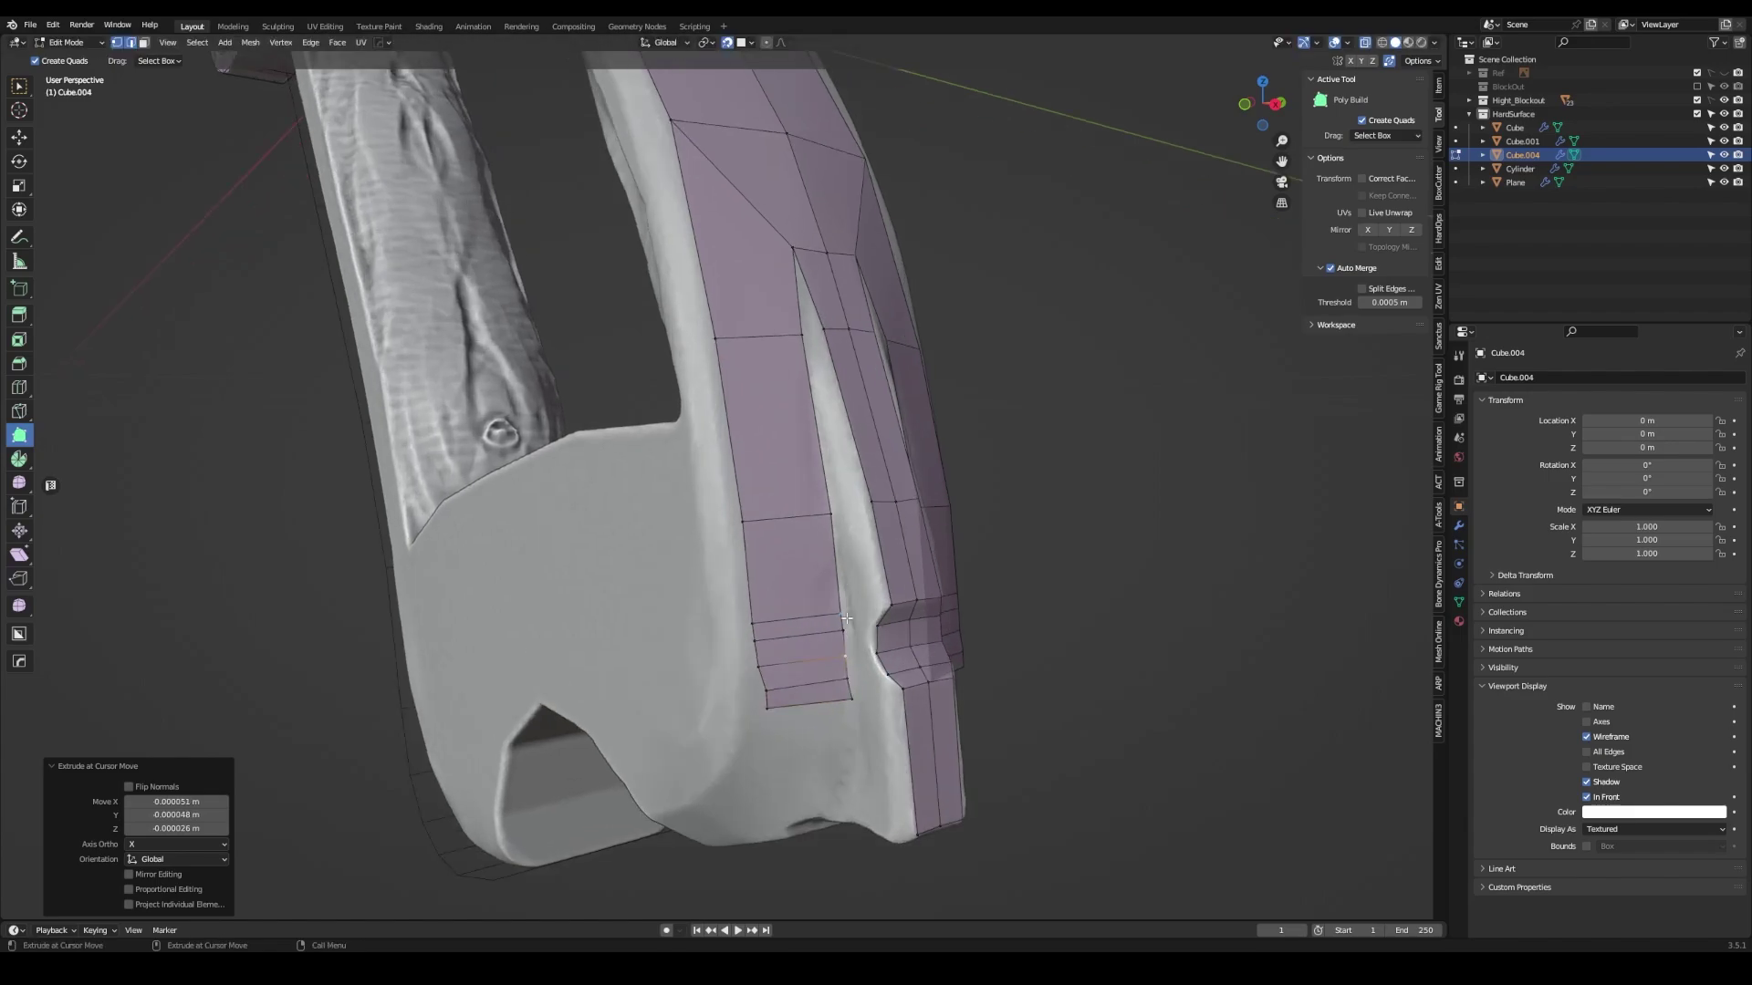
ctrl+drag(873, 500, 873, 501)
middle_drag(873, 501, 836, 628)
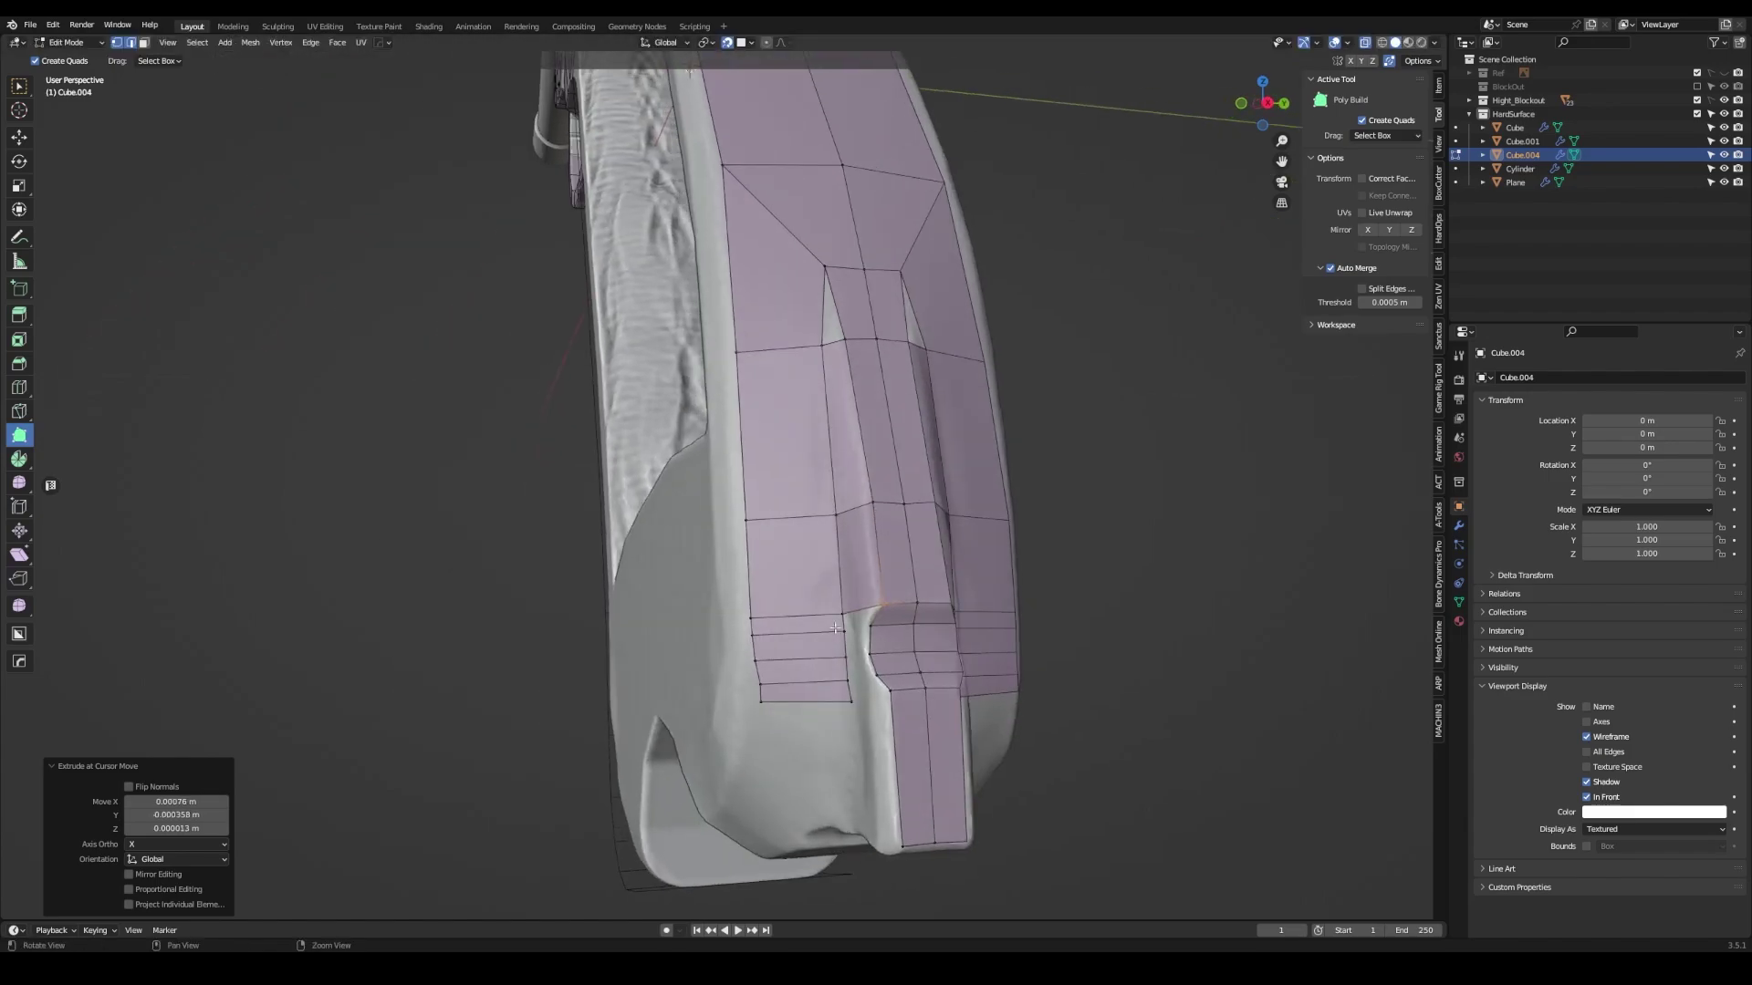
scroll(869, 479, up, 3)
ctrl+click(883, 663)
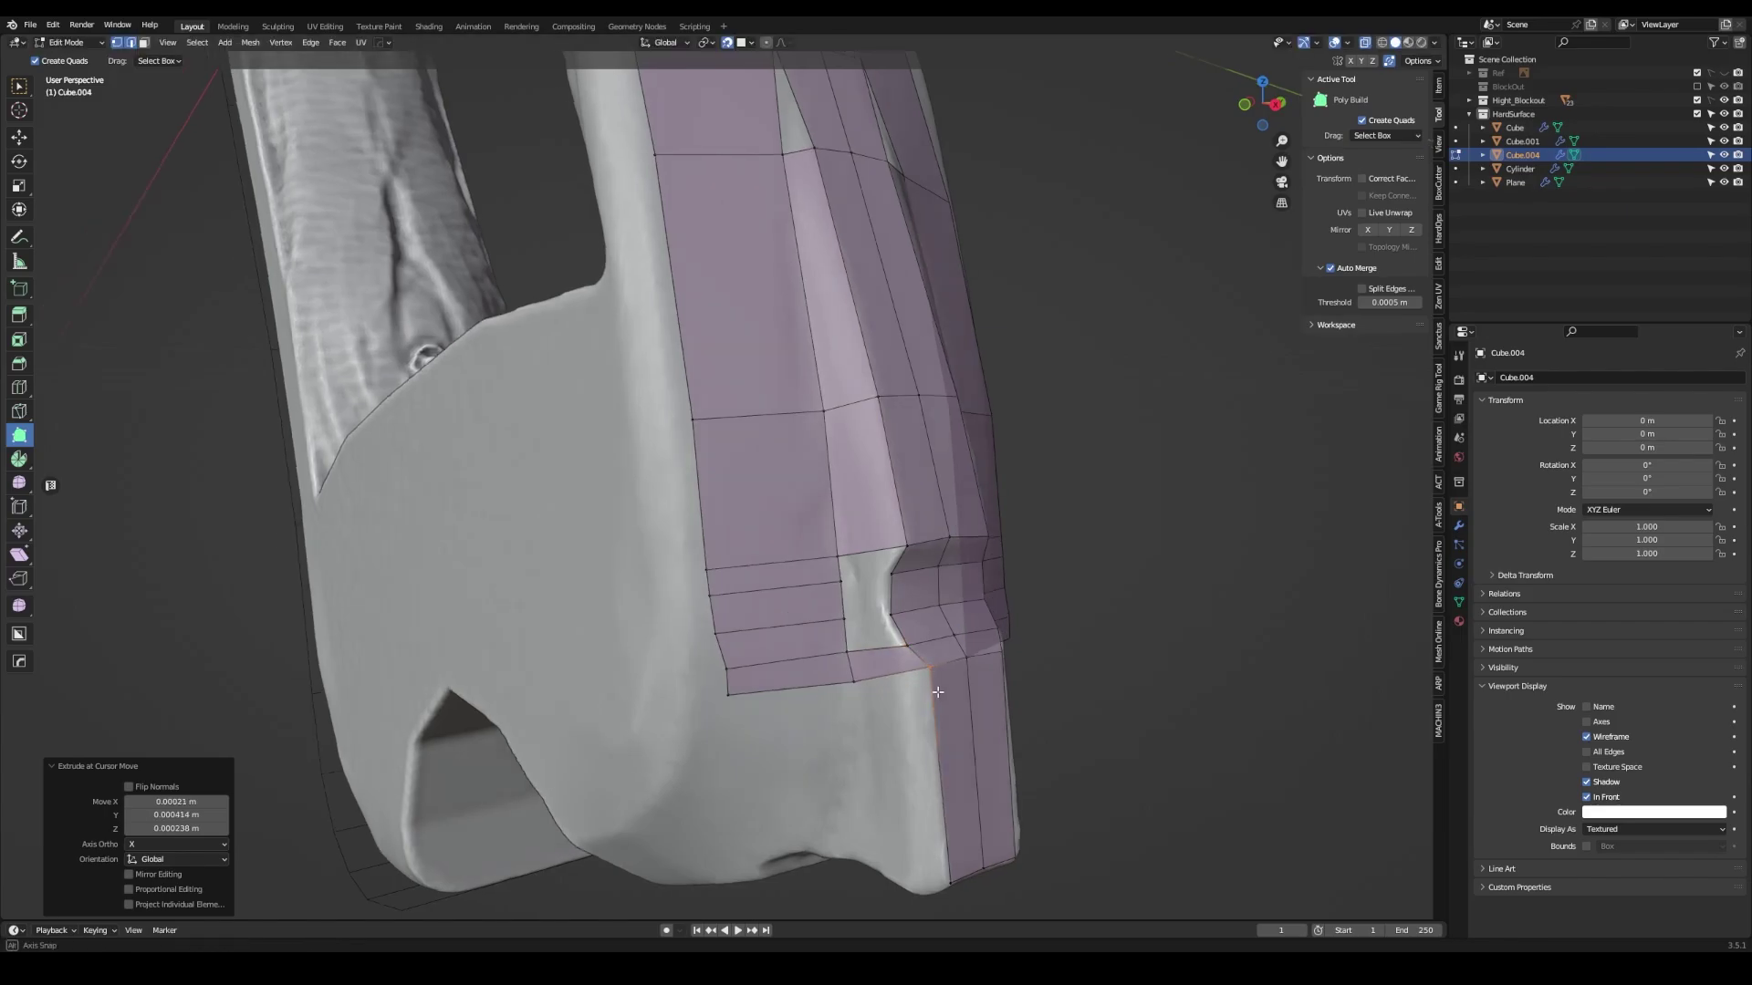
- Extend faces along the grip's bottom edge and notch edge to the lower base corner
scroll(892, 699, down, 2)
mouse_move(891, 699)
middle_down()
mouse_move(876, 639)
mouse_move(1166, 591)
middle_up()
ctrl+click(876, 639)
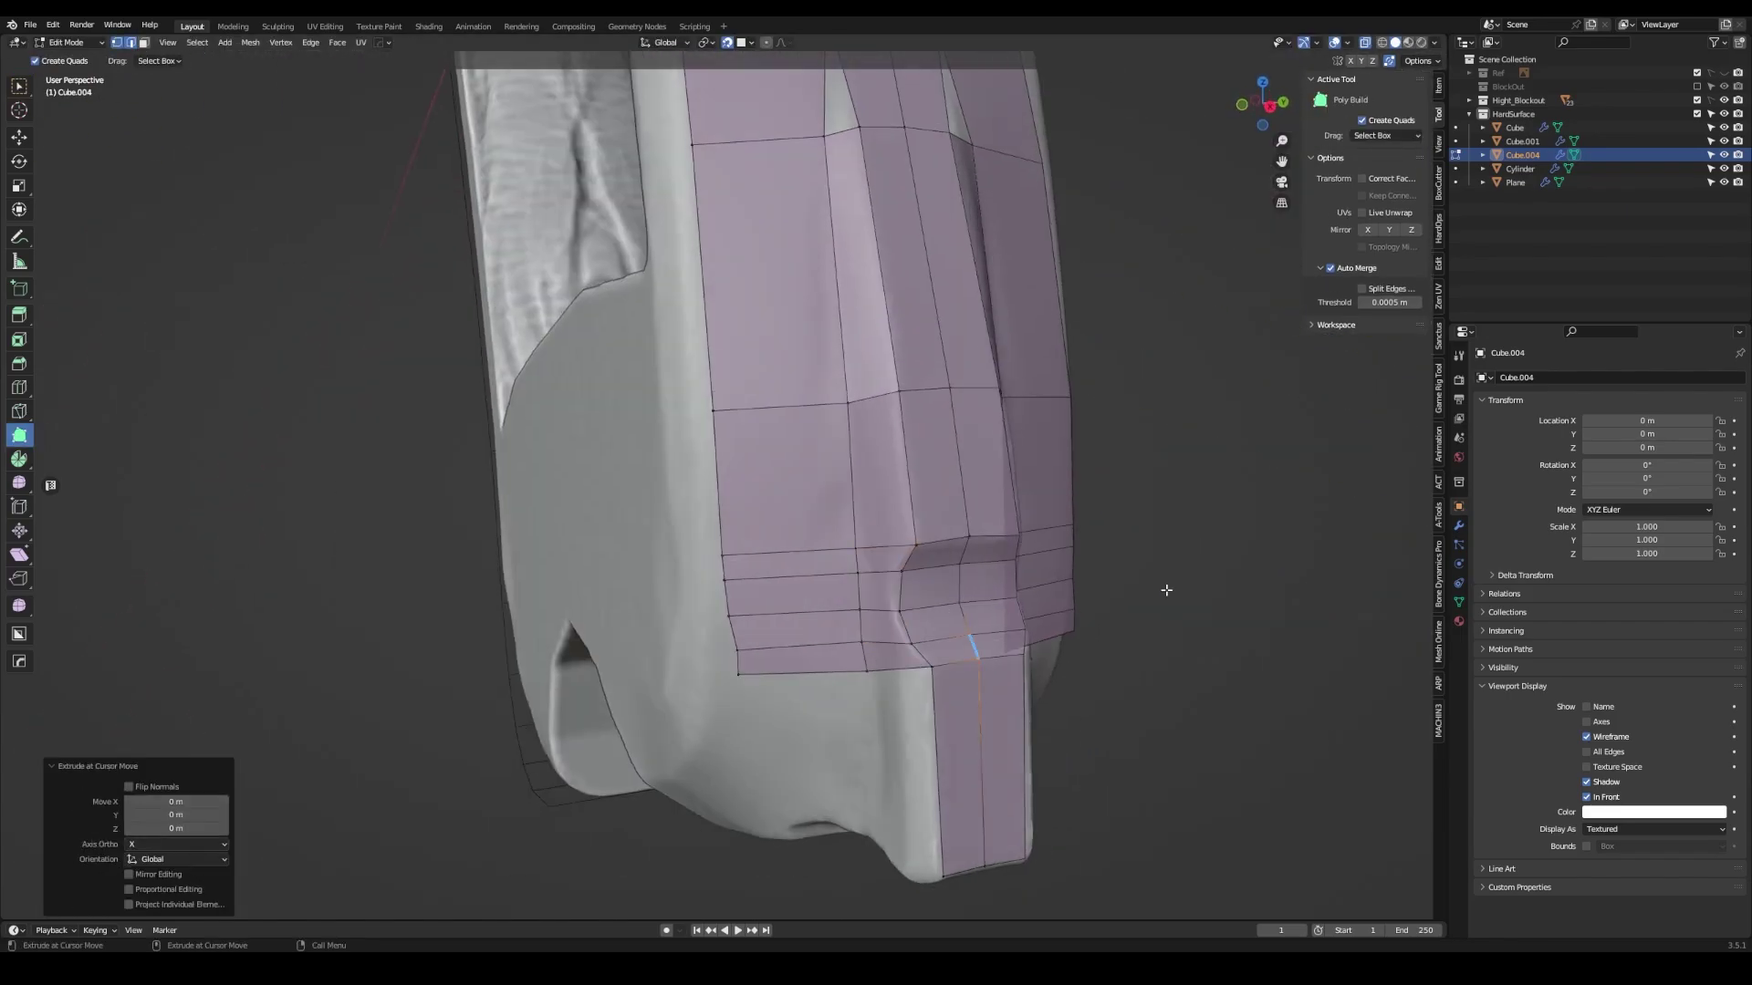
ctrl+click(913, 636)
middle_drag(912, 636, 859, 588)
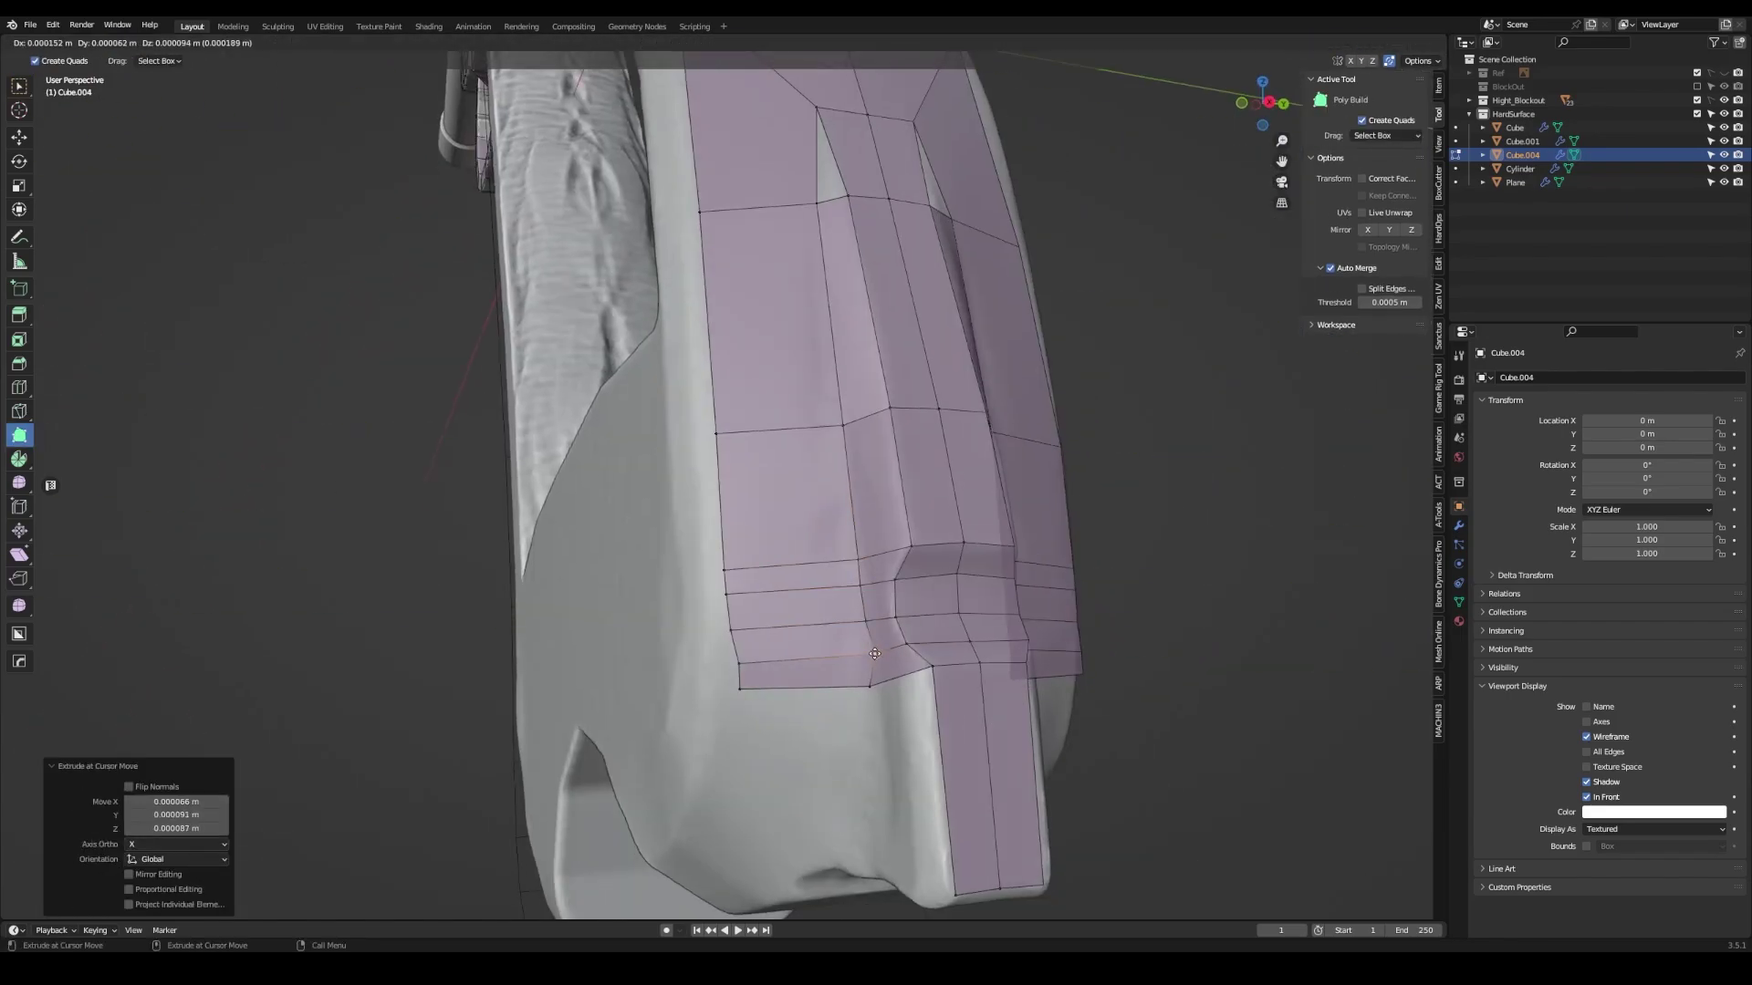
middle_drag(874, 654, 710, 699)
ctrl+click(710, 699)
ctrl+click(714, 598)
middle_drag(715, 598, 782, 553)
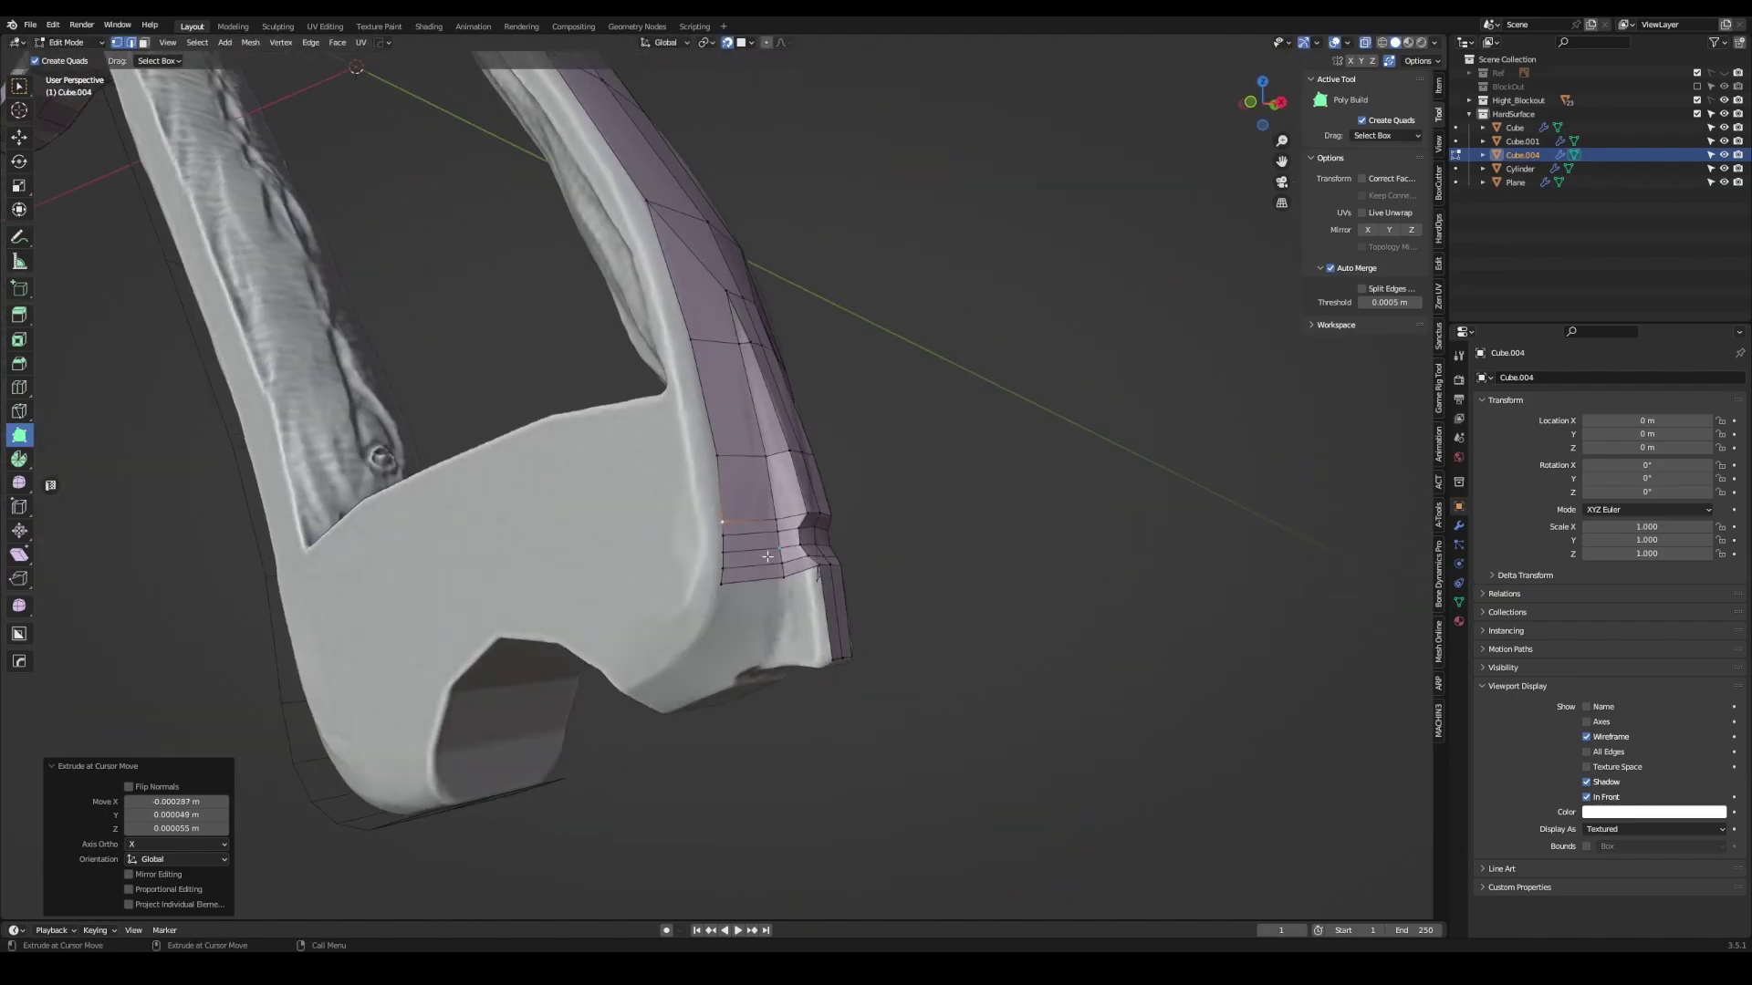
- Snap the corner vertex onto the grip bottom and extrude a face down the back of the base
scroll(767, 555, up, 2)
scroll(730, 556, up, 2)
drag(714, 558, 713, 559)
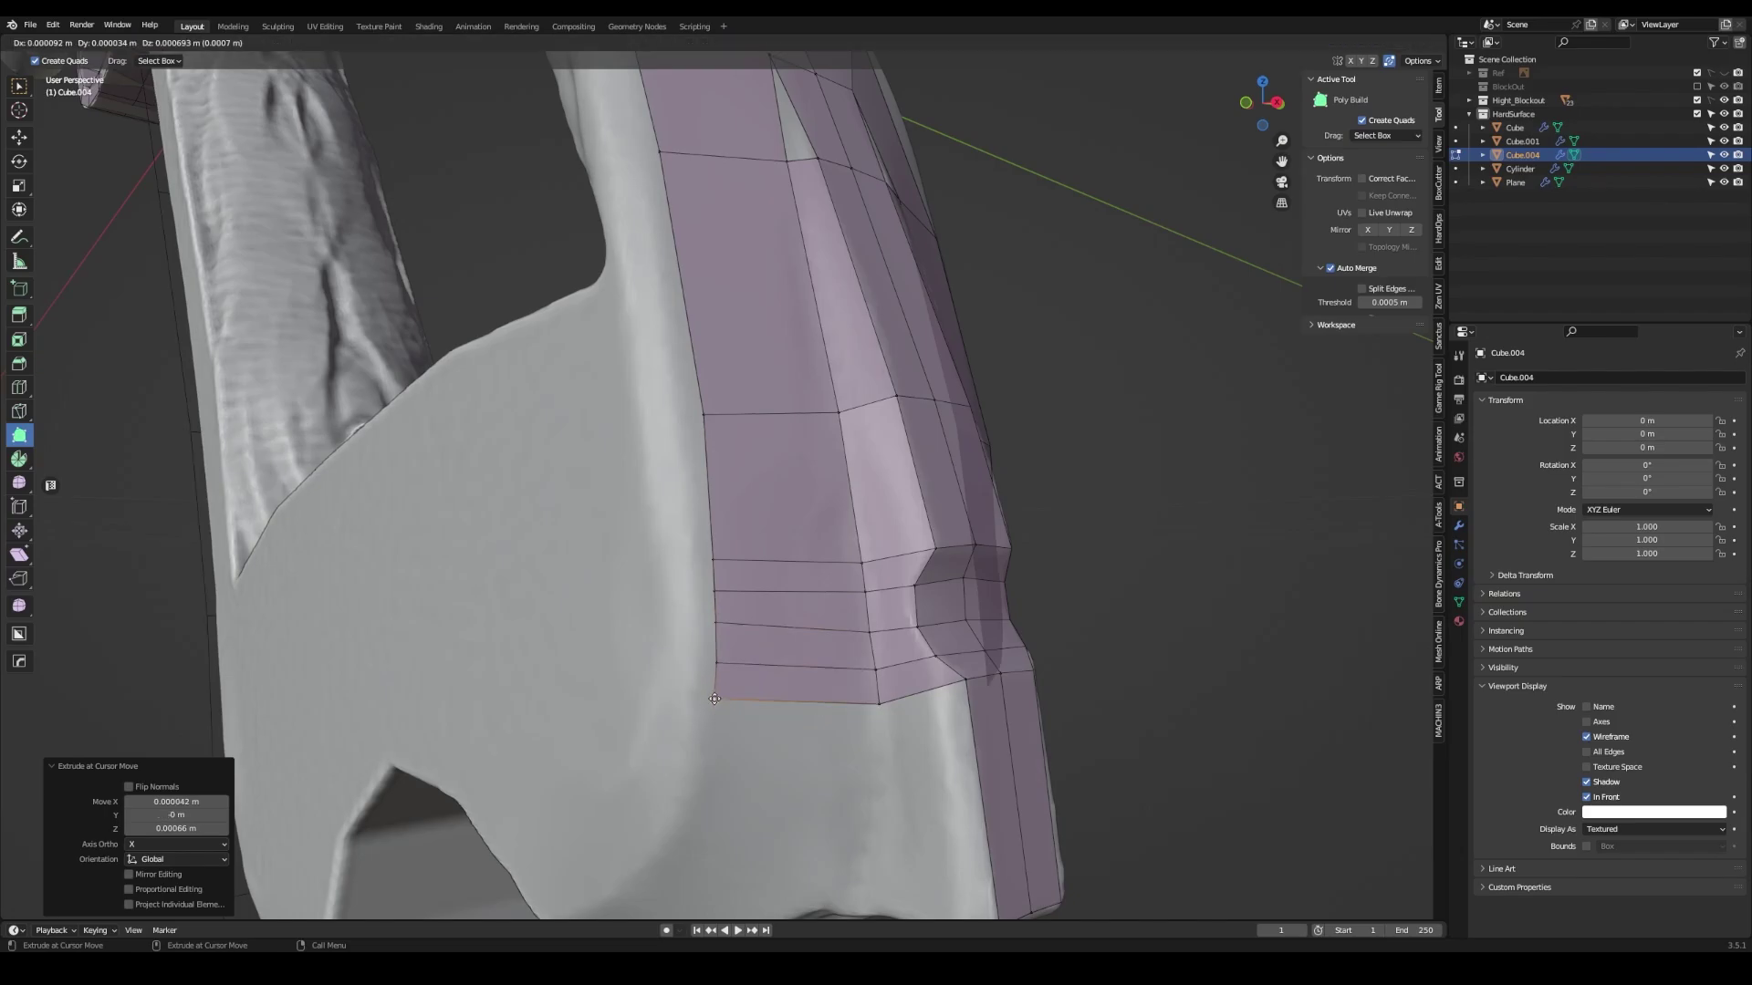
middle_drag(715, 699, 871, 584)
drag(655, 648, 655, 648)
middle_drag(655, 647, 629, 676)
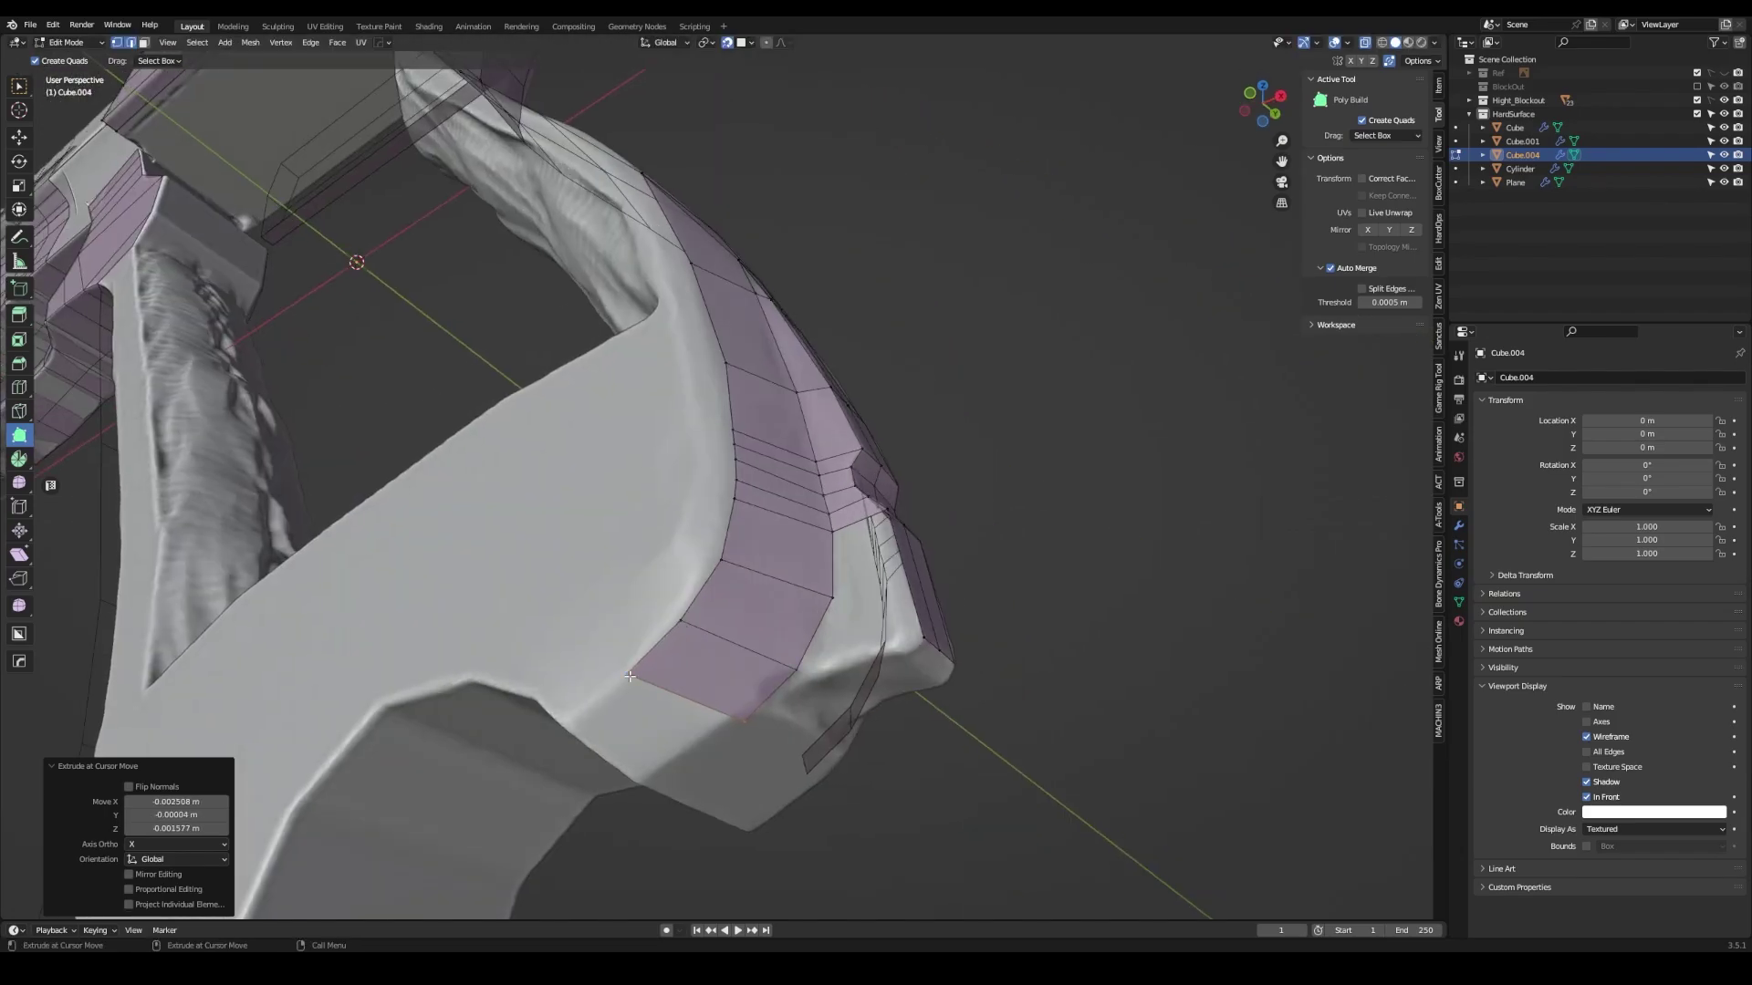
drag(571, 721, 571, 721)
mouse_move(571, 721)
middle_down()
mouse_move(766, 677)
mouse_move(763, 614)
middle_up()
- Mark the grip base edges sharp and wrap faces across the grip underside
key(shift+e)
click(852, 550)
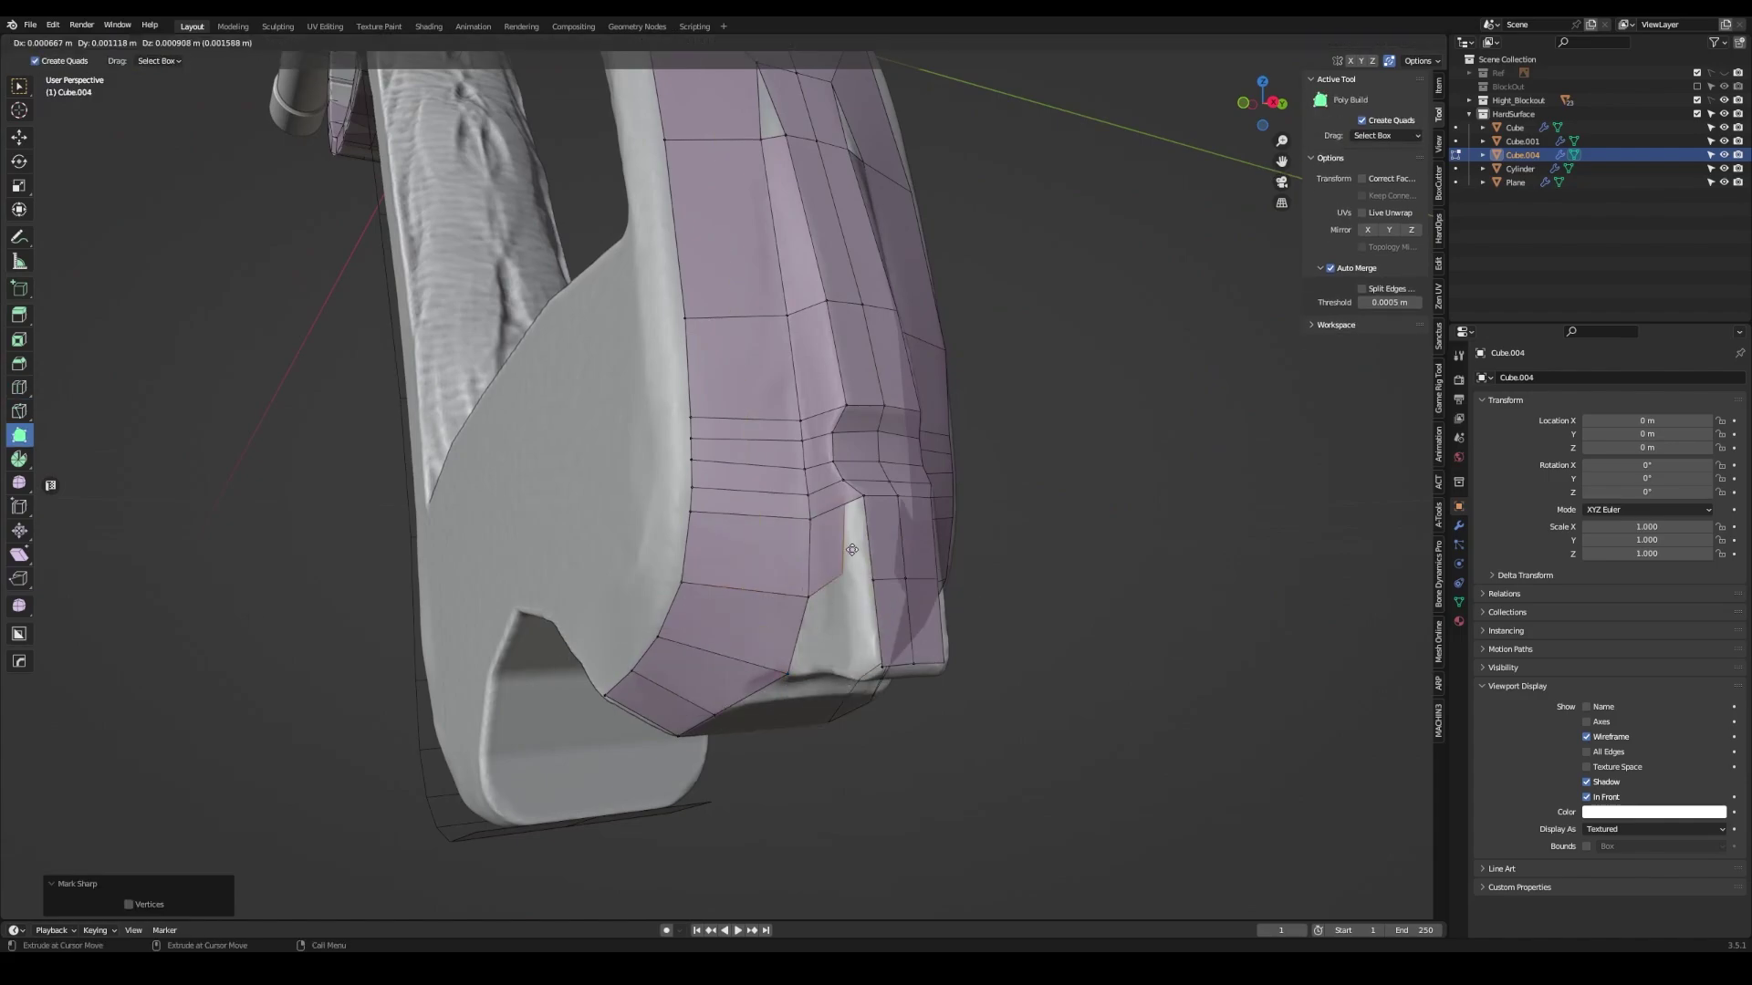
drag(852, 550, 853, 550)
middle_drag(852, 550, 851, 575)
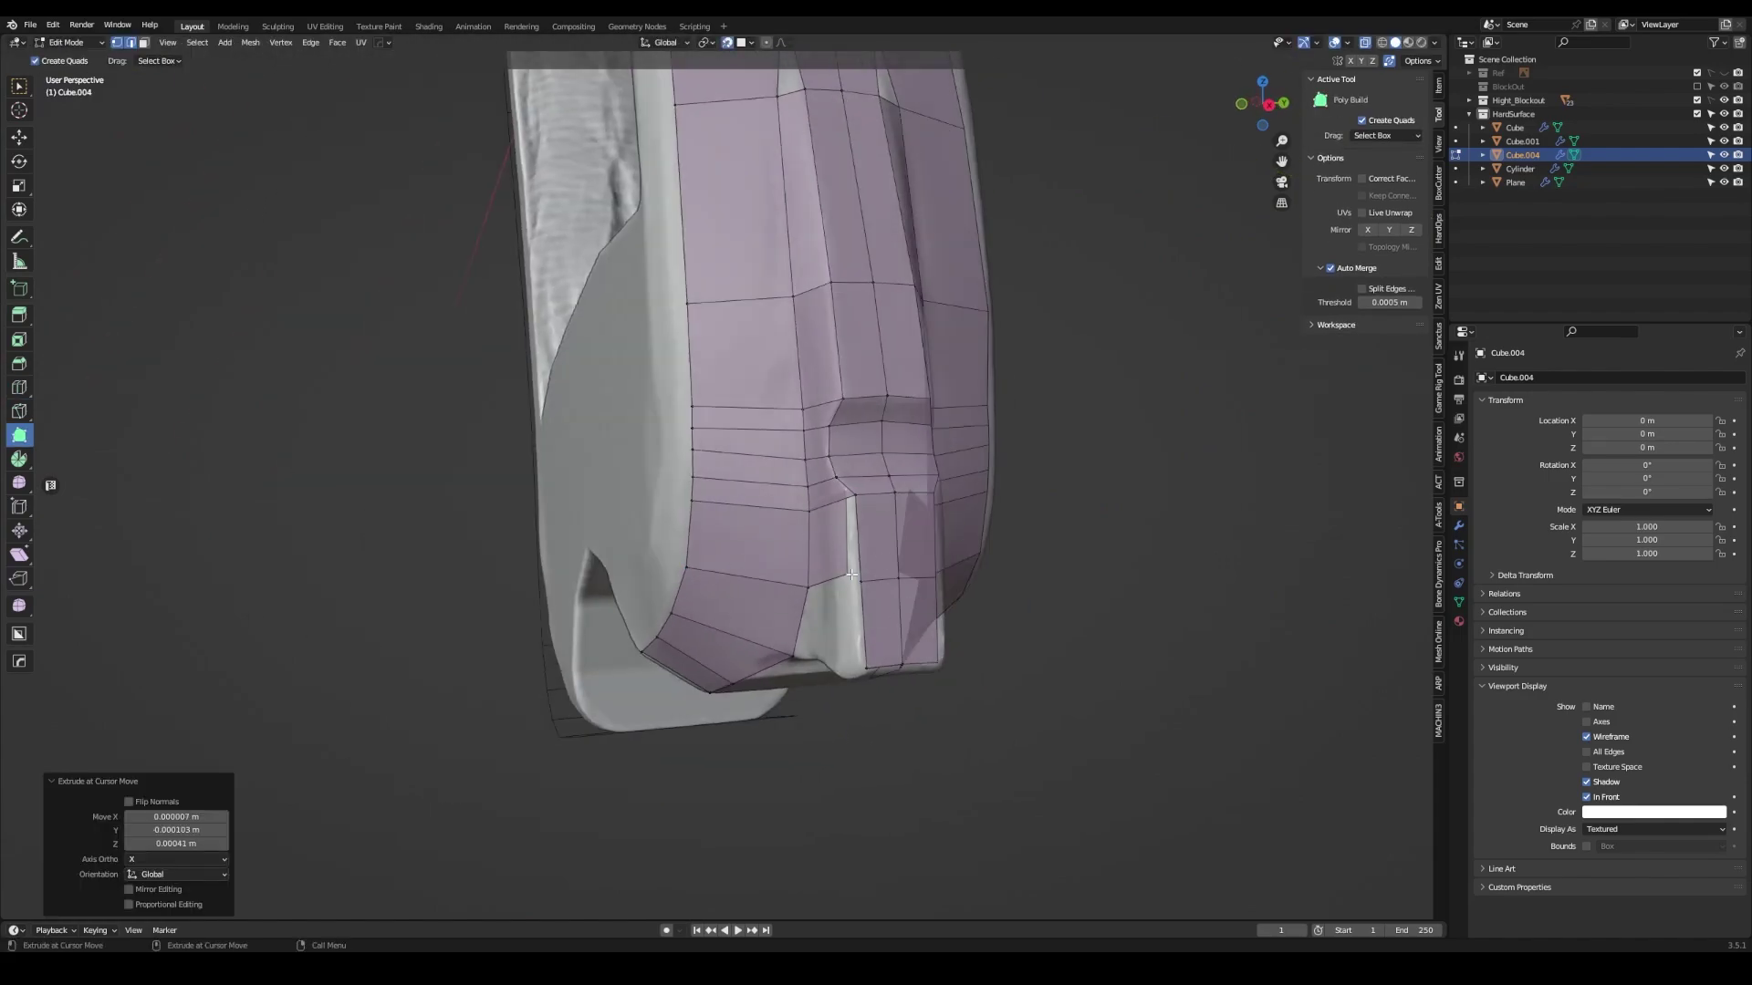
drag(851, 574, 851, 575)
middle_drag(851, 574, 833, 507)
- Pull an edge up into the base notch, finish the faces around it, and inspect the frame's rear
middle_drag(845, 605, 821, 598)
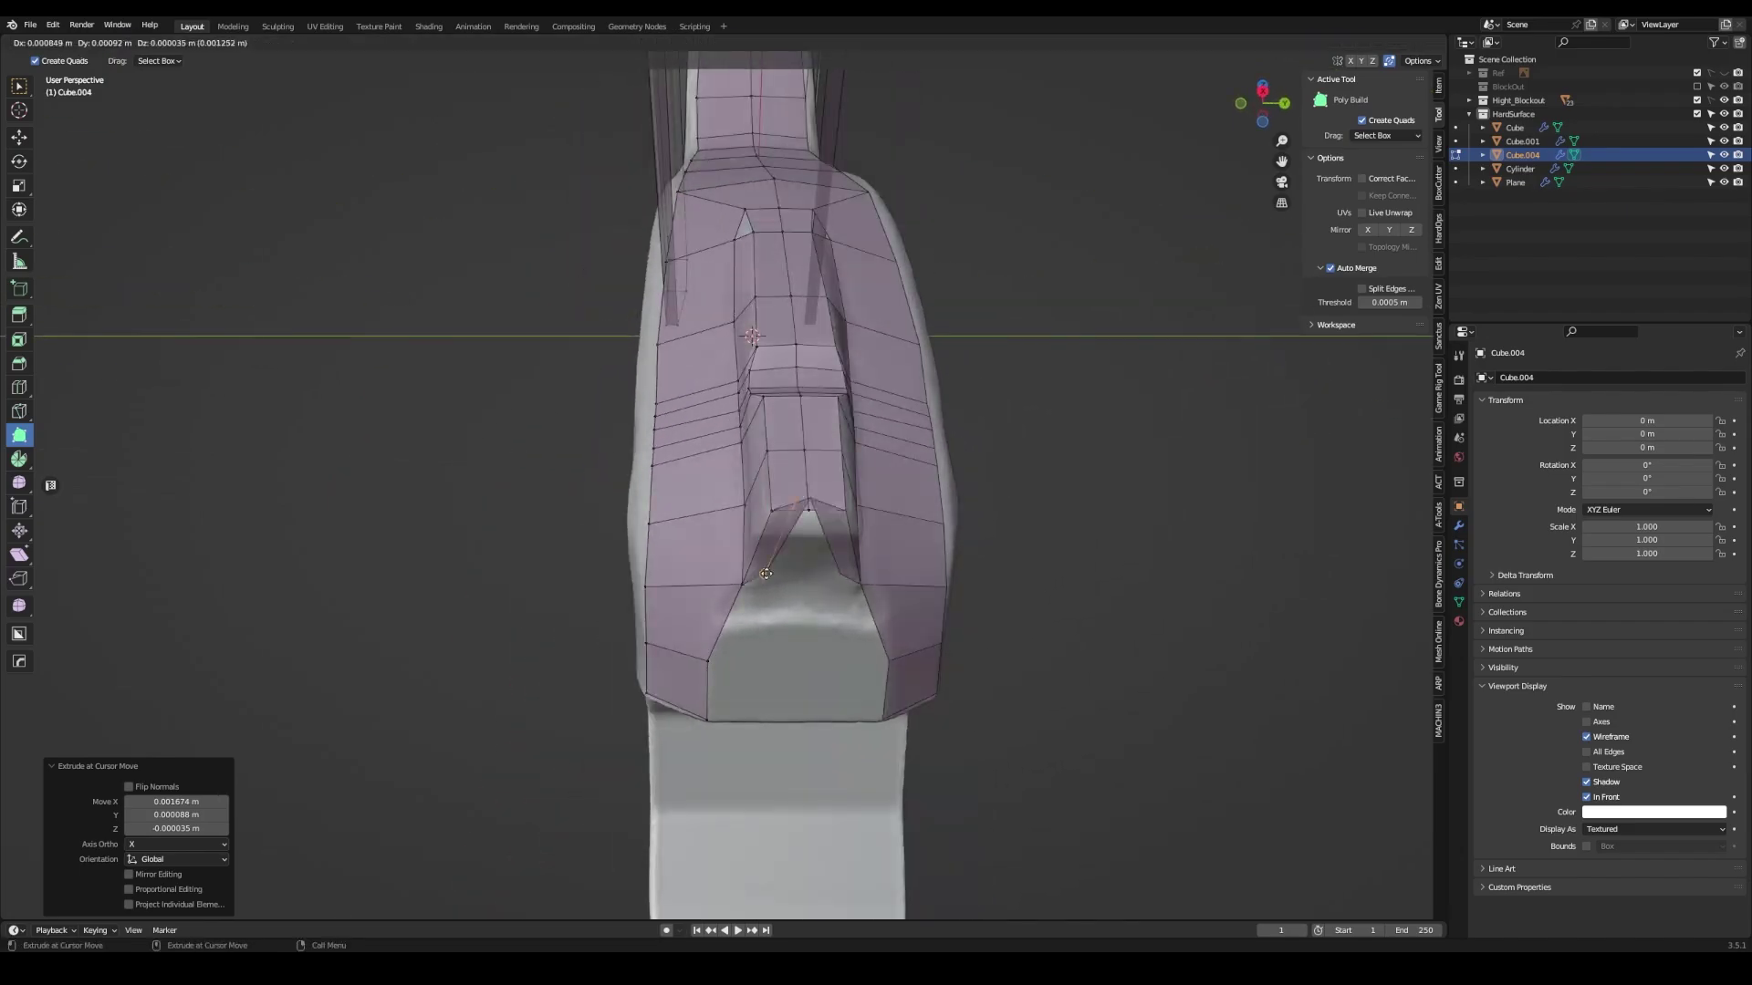
drag(821, 598, 821, 597)
middle_drag(821, 598, 810, 591)
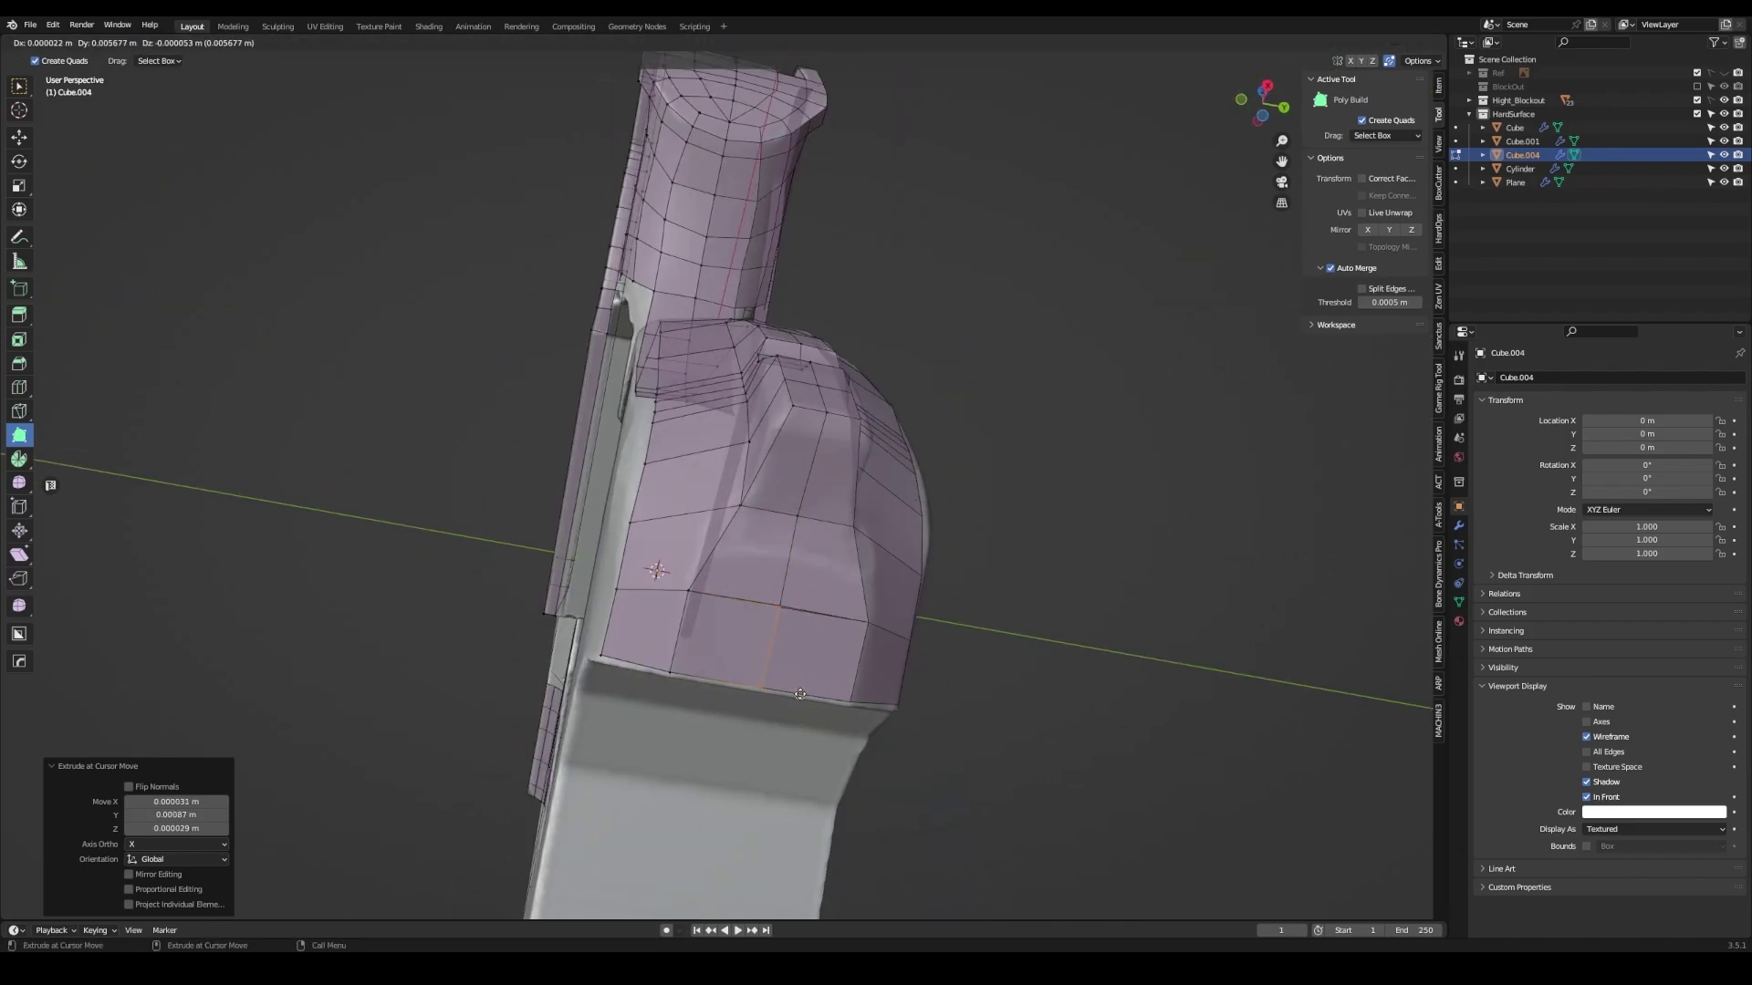
drag(792, 671, 794, 666)
mouse_move(794, 666)
middle_down()
mouse_move(819, 504)
mouse_move(846, 643)
mouse_move(653, 614)
mouse_move(632, 589)
middle_up()
mouse_move(707, 460)
middle_down()
mouse_move(684, 493)
mouse_move(703, 374)
mouse_move(588, 415)
mouse_move(753, 627)
middle_up()
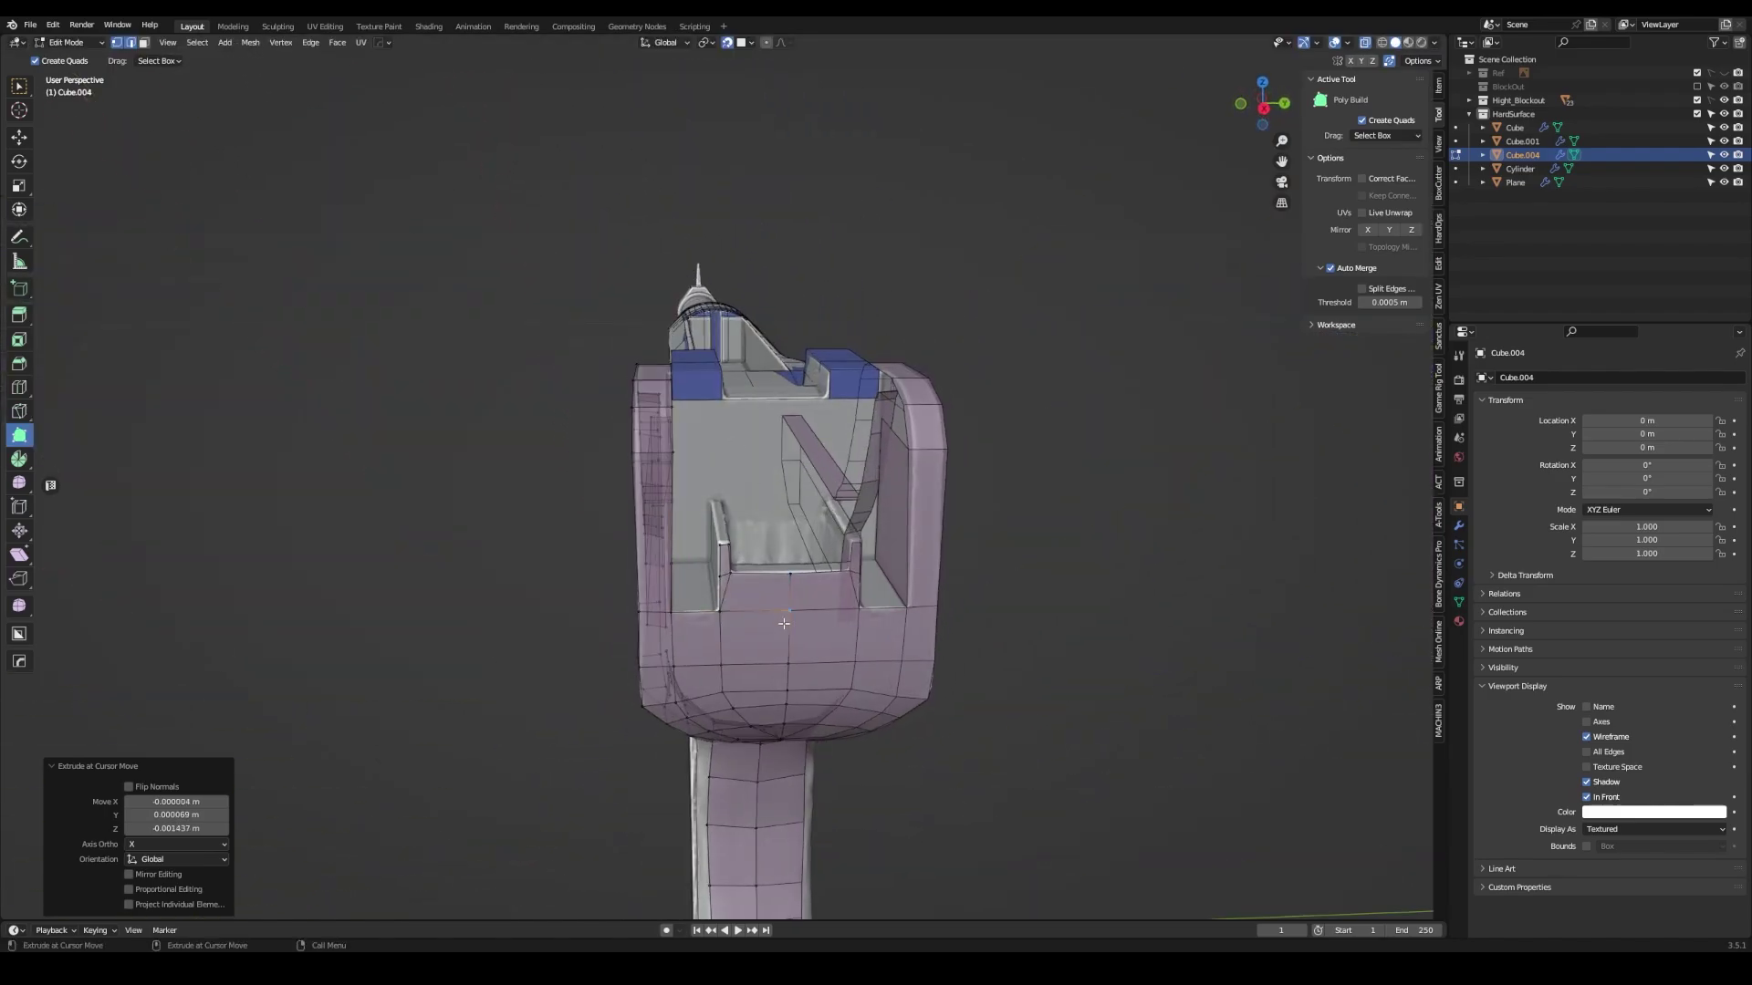